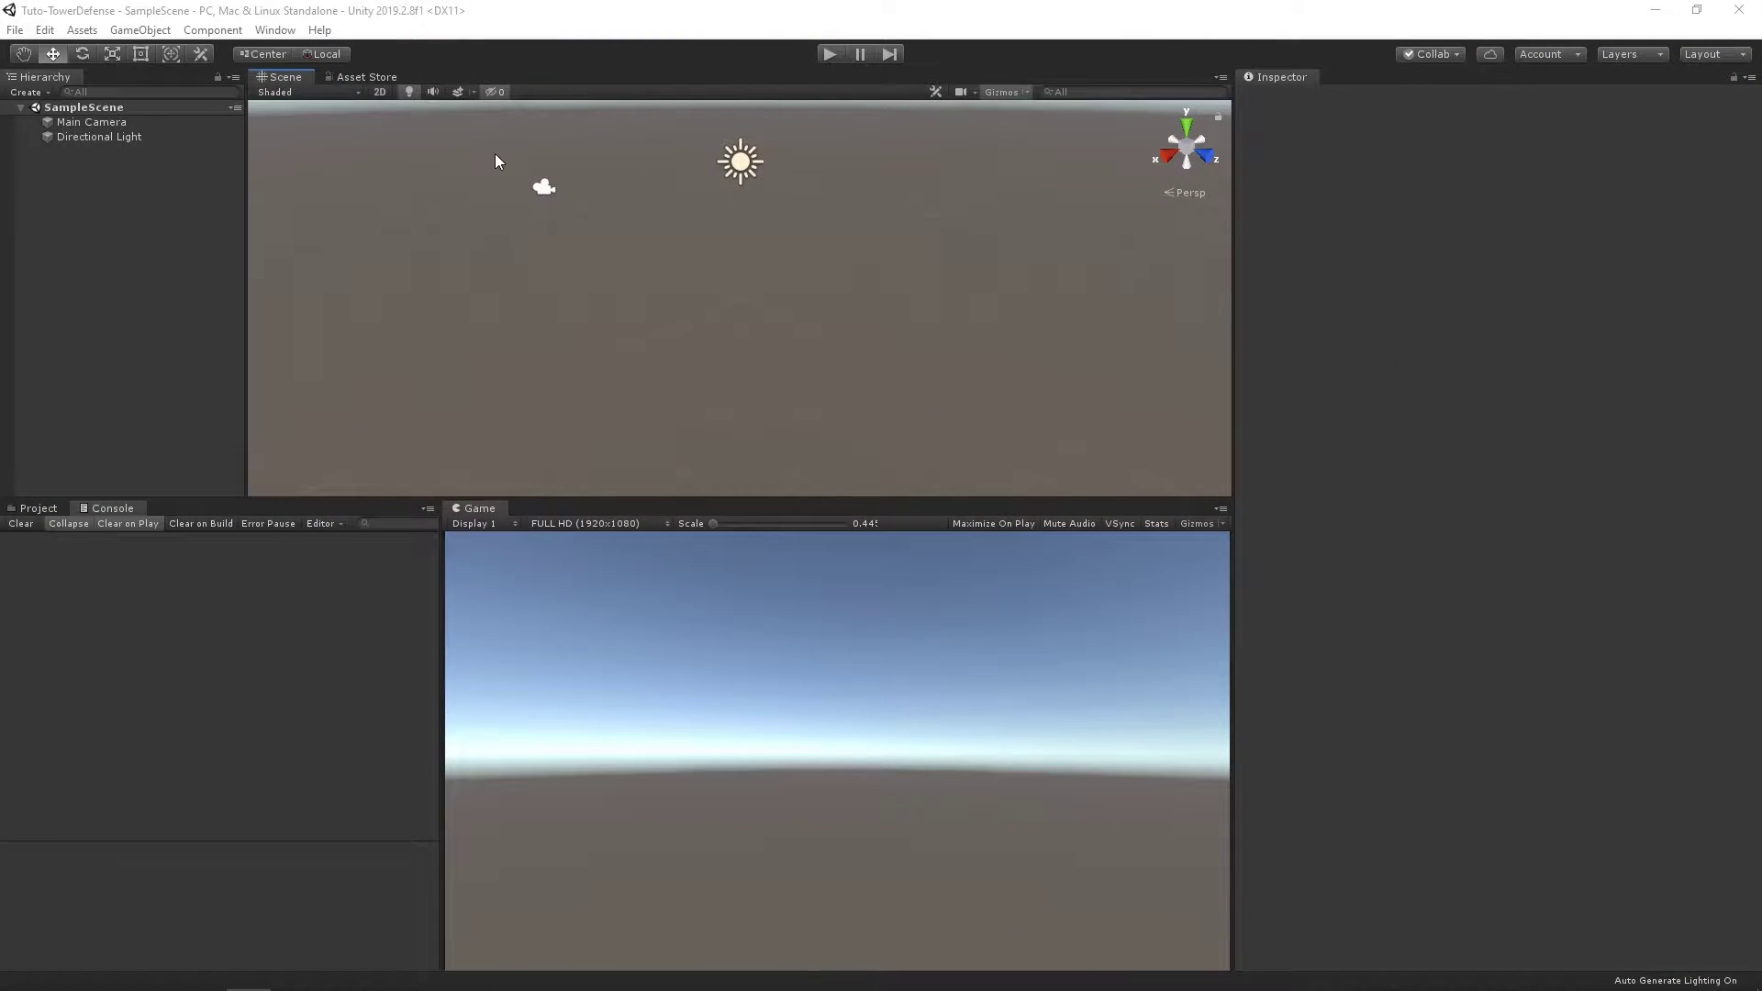
Step: Open the Window menu in the Tuto-TowerDefense project to reach the Package Manager
left_click(275, 29)
Step: Open Package Manager, enable Show preview packages, and install the Jobs package
left_click(296, 139)
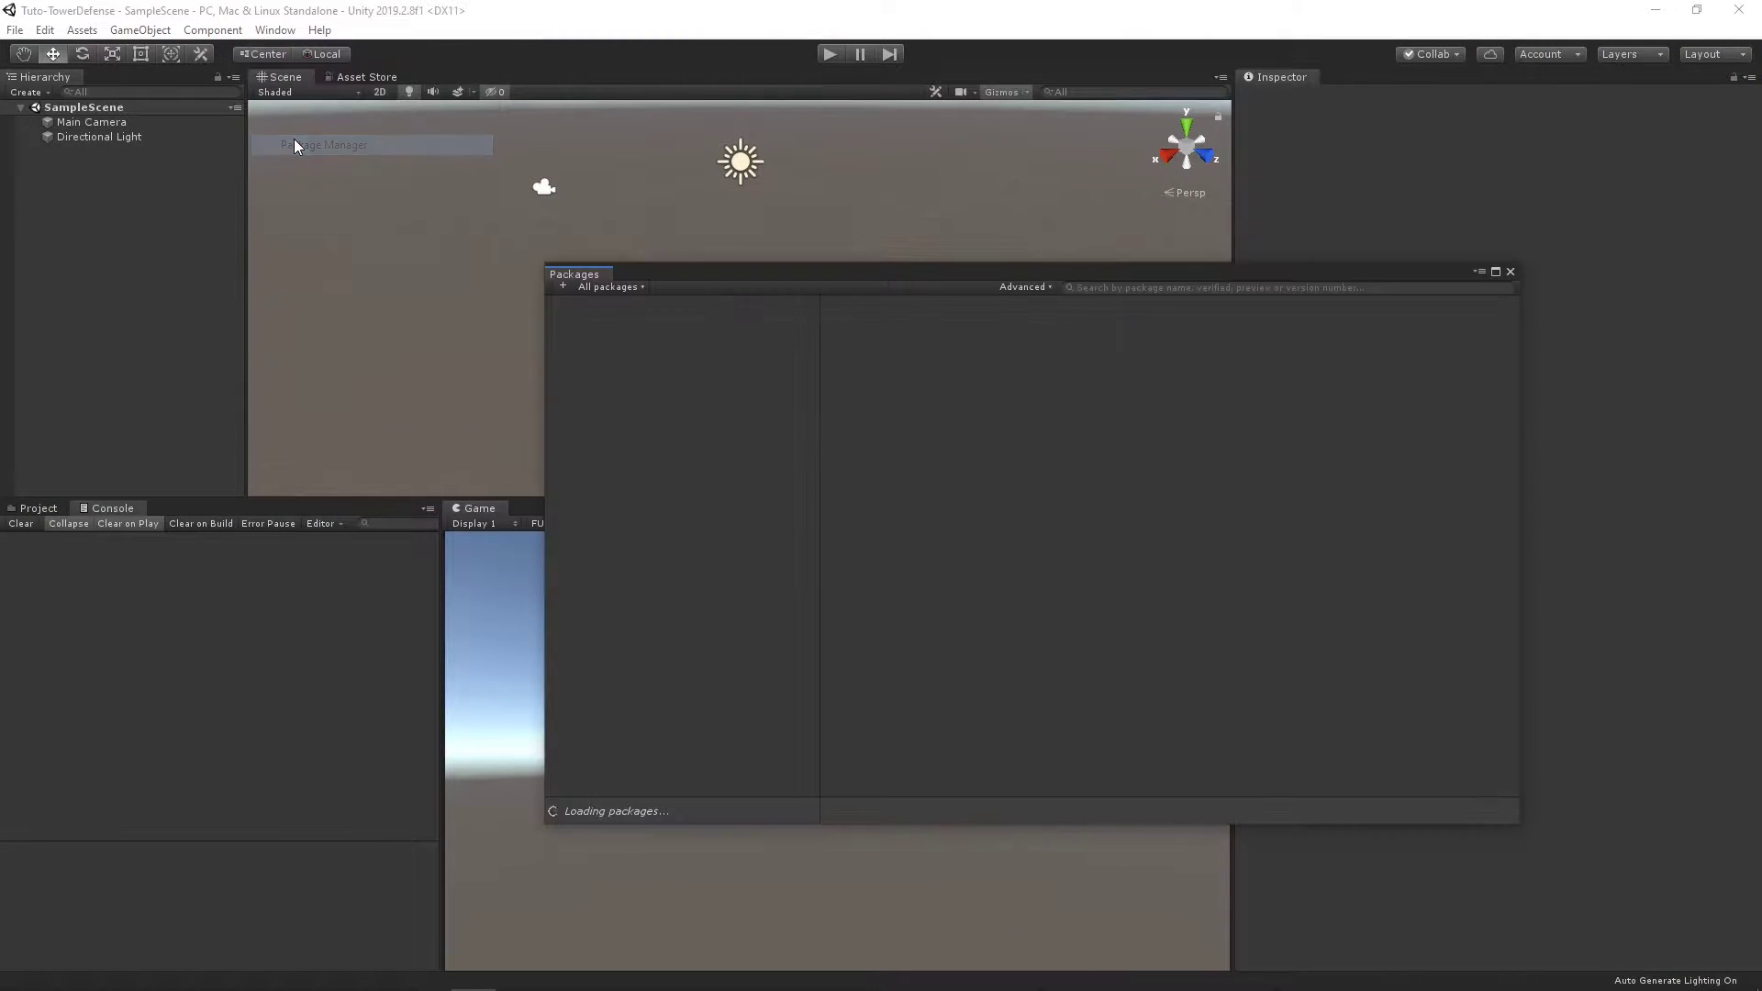
left_click(1022, 288)
left_click(1028, 341)
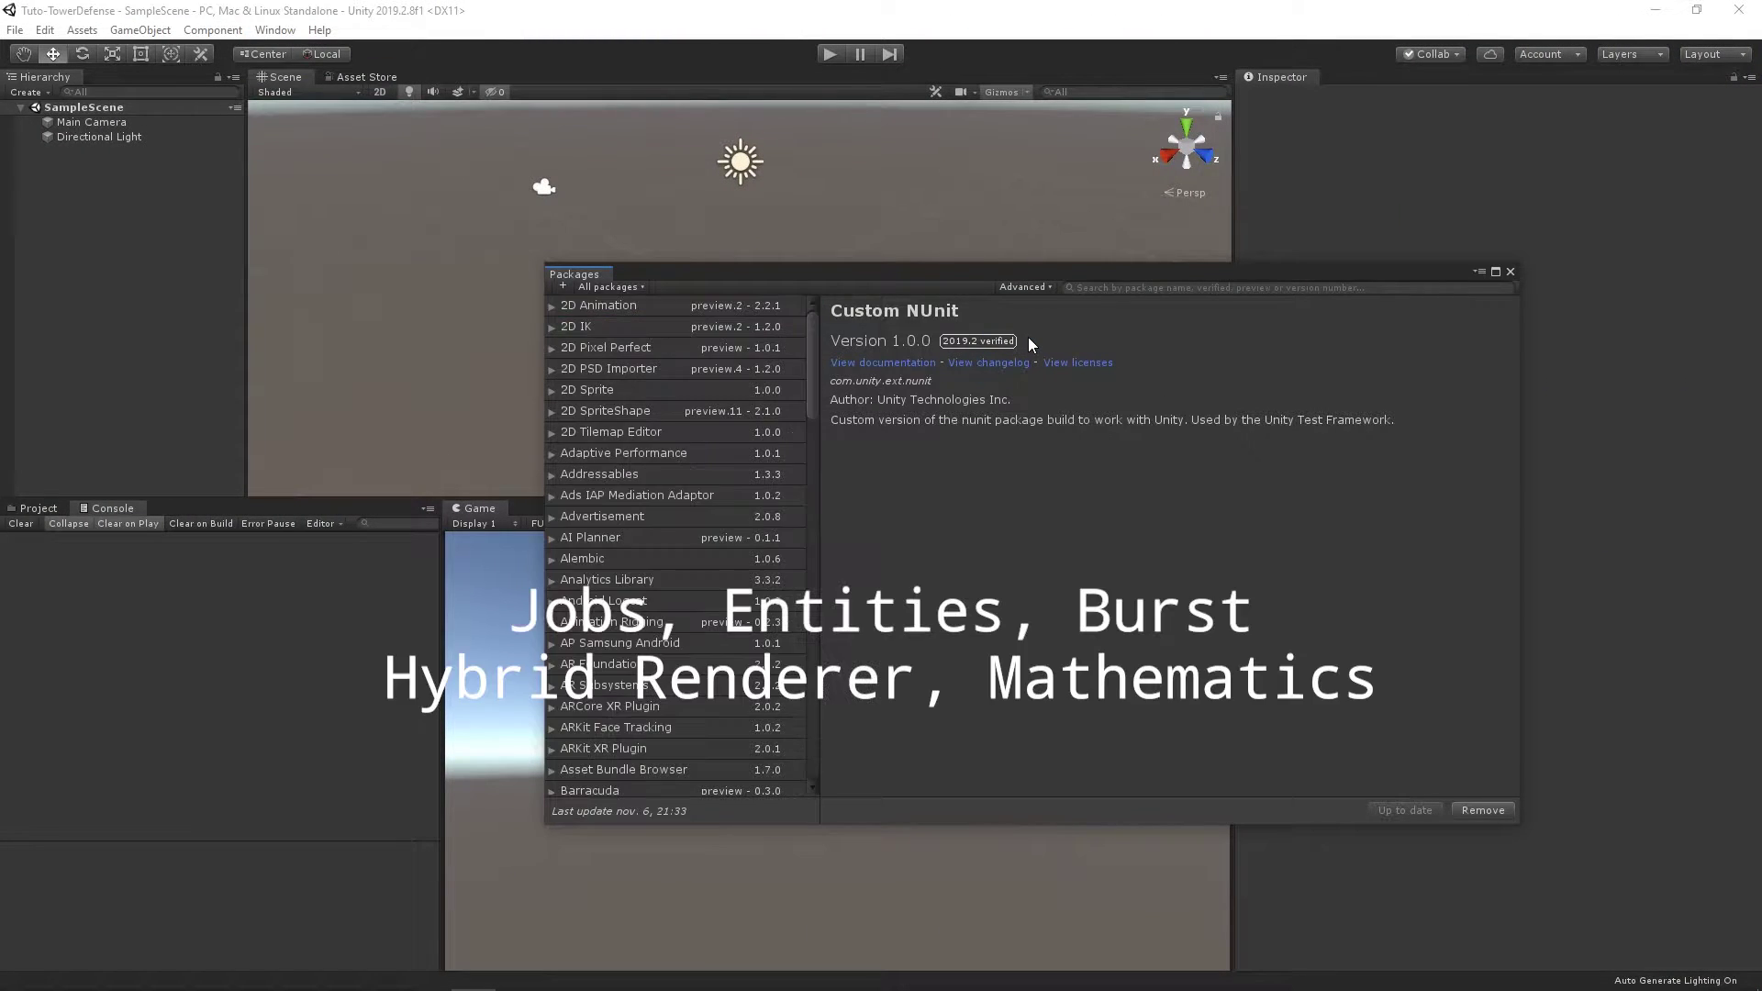
left_click(1141, 280)
type("job")
left_click(1489, 810)
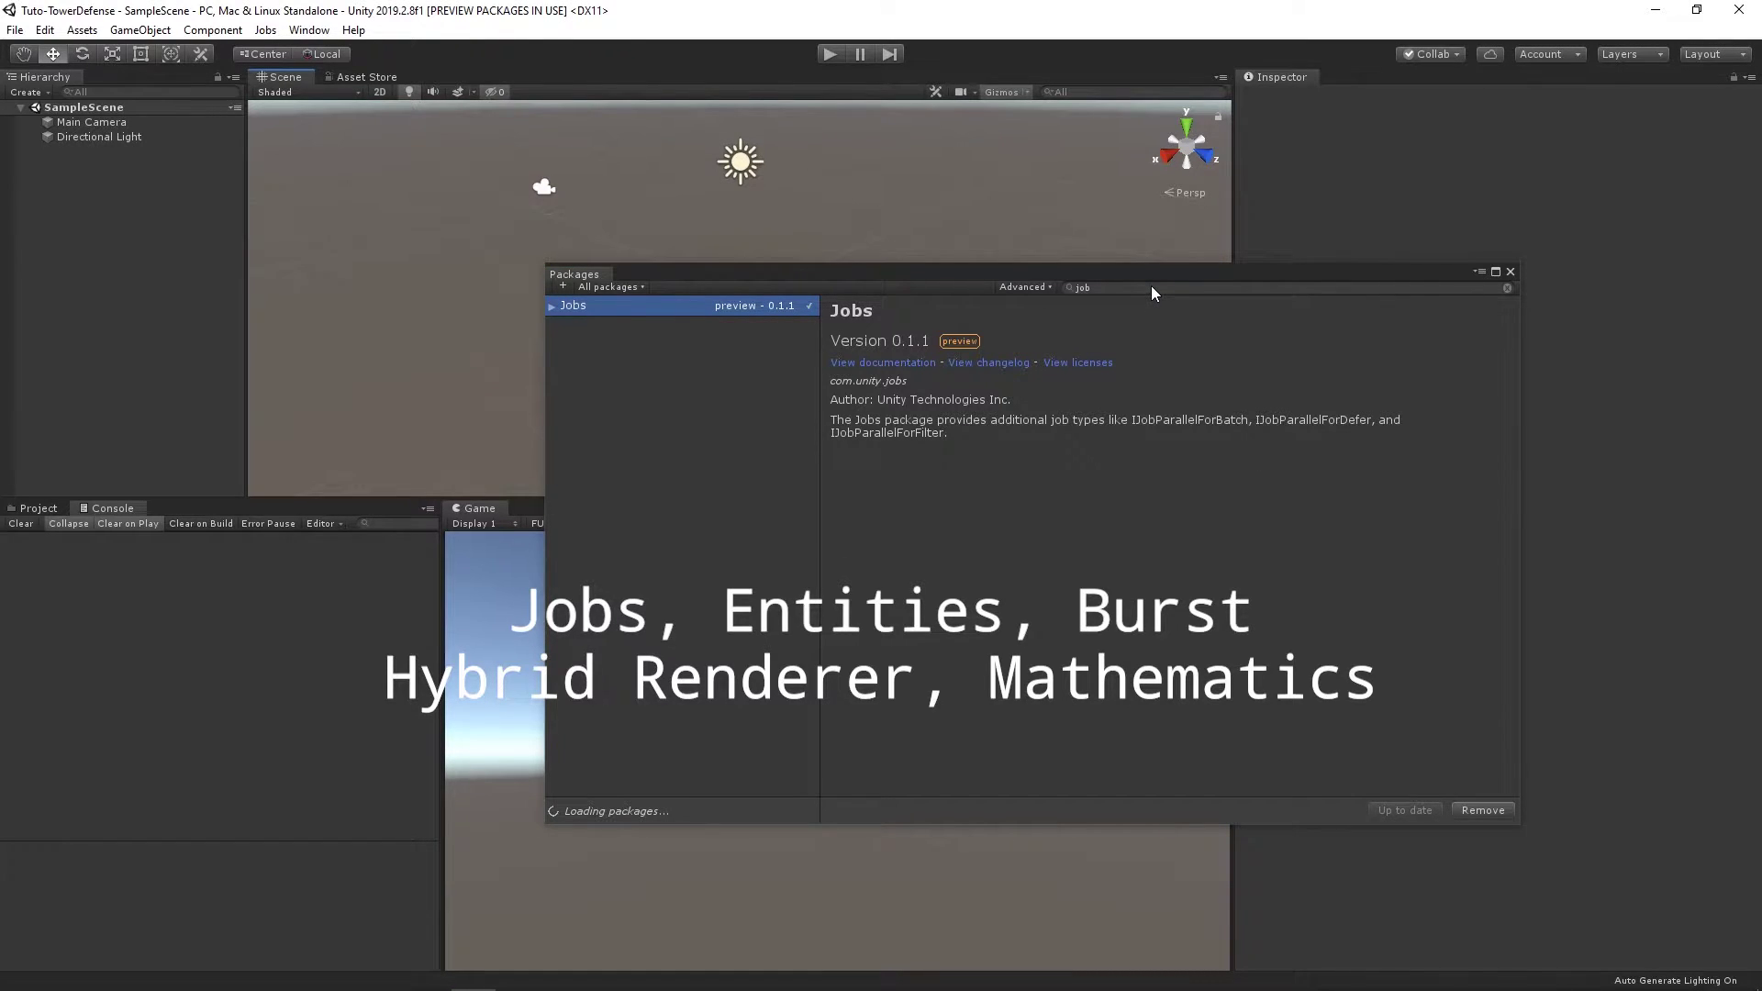
Step: Install the Entities, Hybrid Renderer and Mathematics packages, then close Package Manager
key("BackSpace")
key("BackSpace")
key("BackSpace")
type("entit")
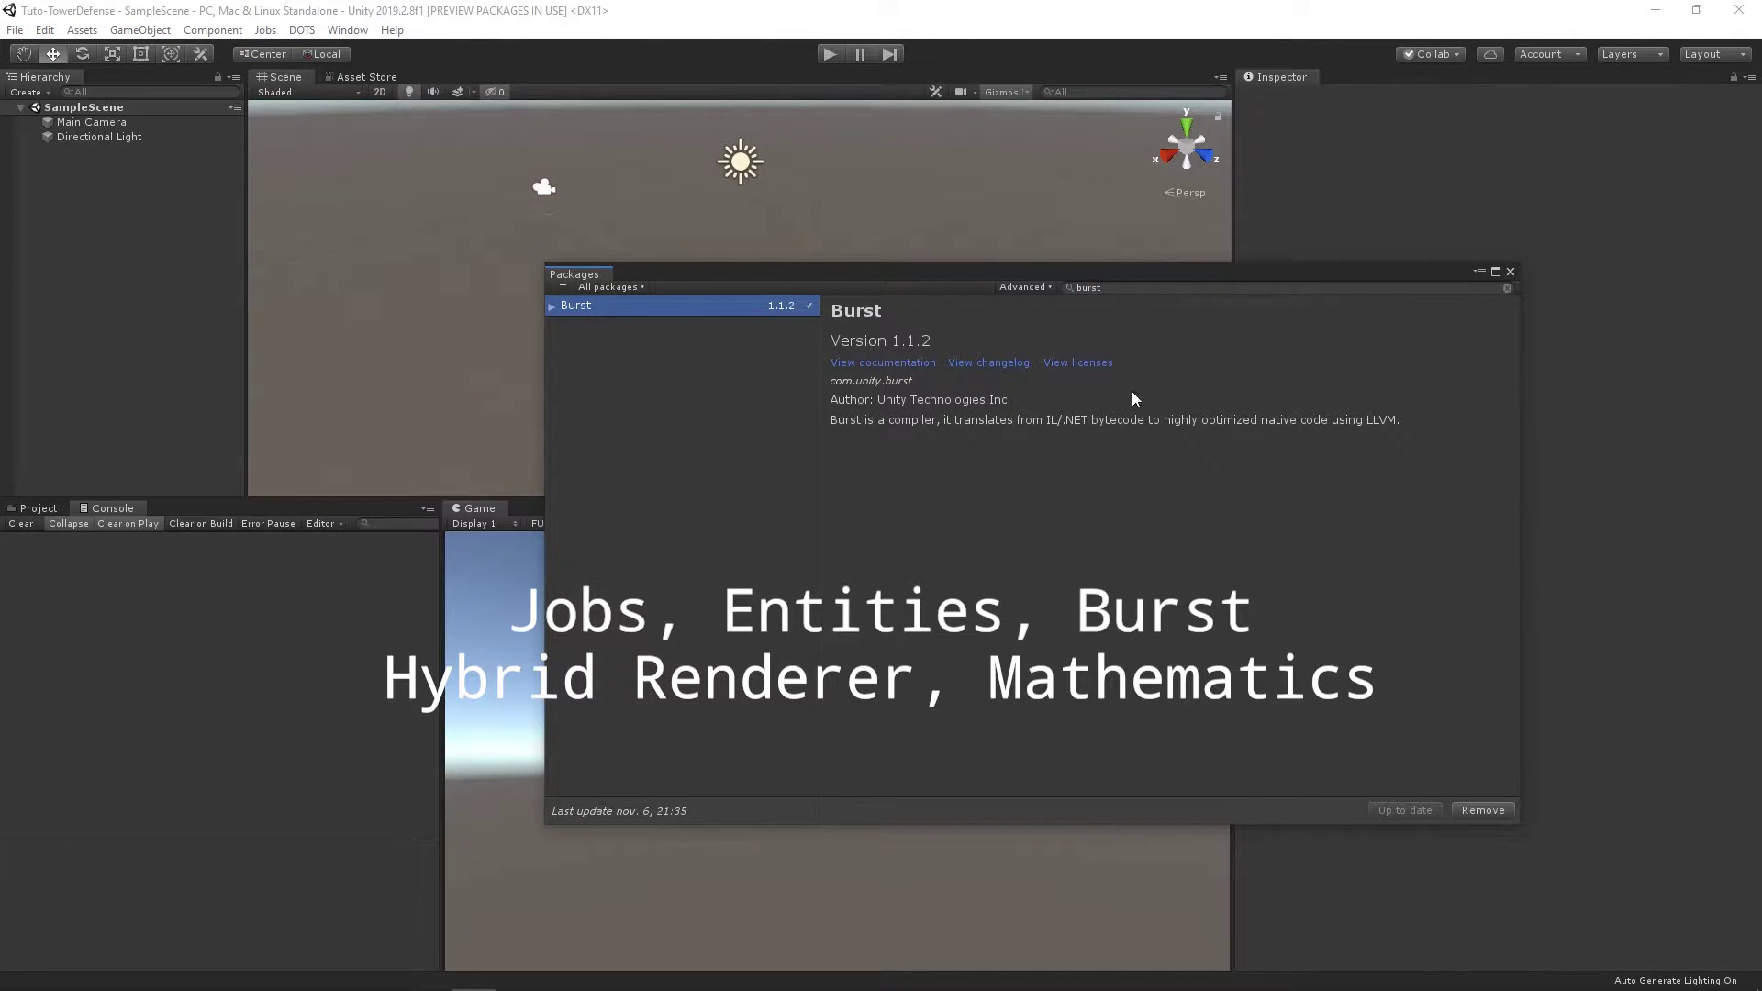
type("hyb")
left_click(1488, 810)
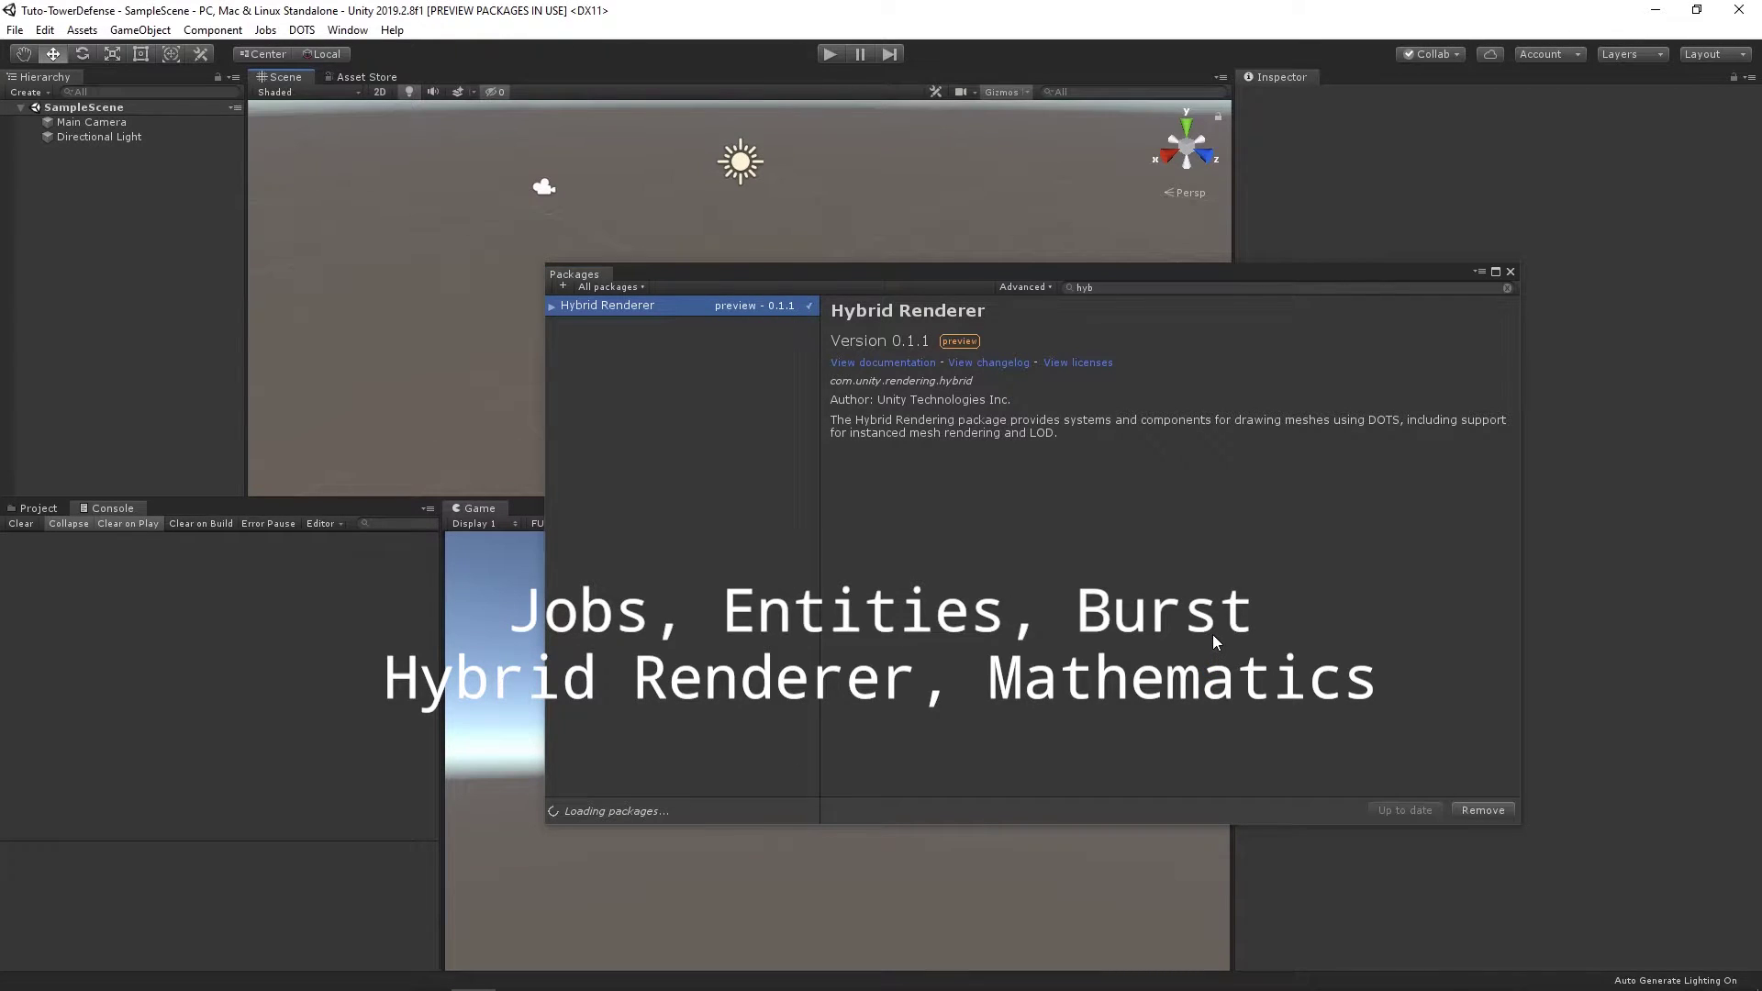
type("mat")
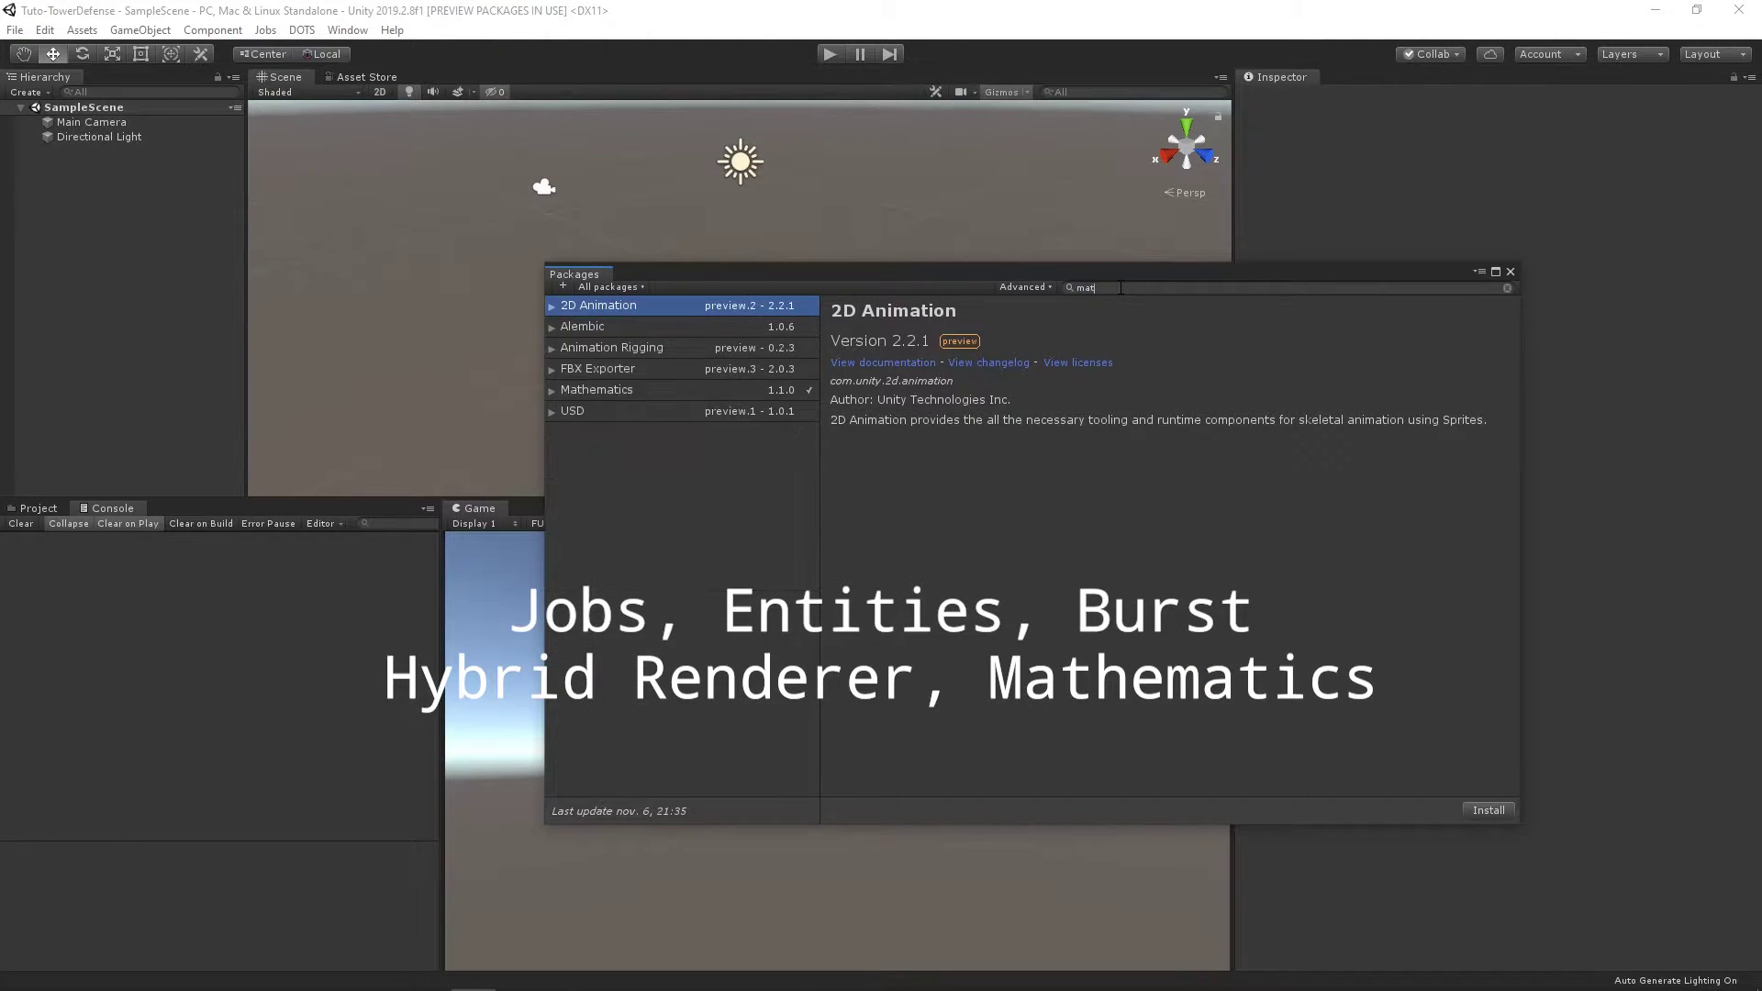
left_click(1510, 272)
Step: Open the Asset Store, enlarge its panel, and search for tower defense
left_click(347, 29)
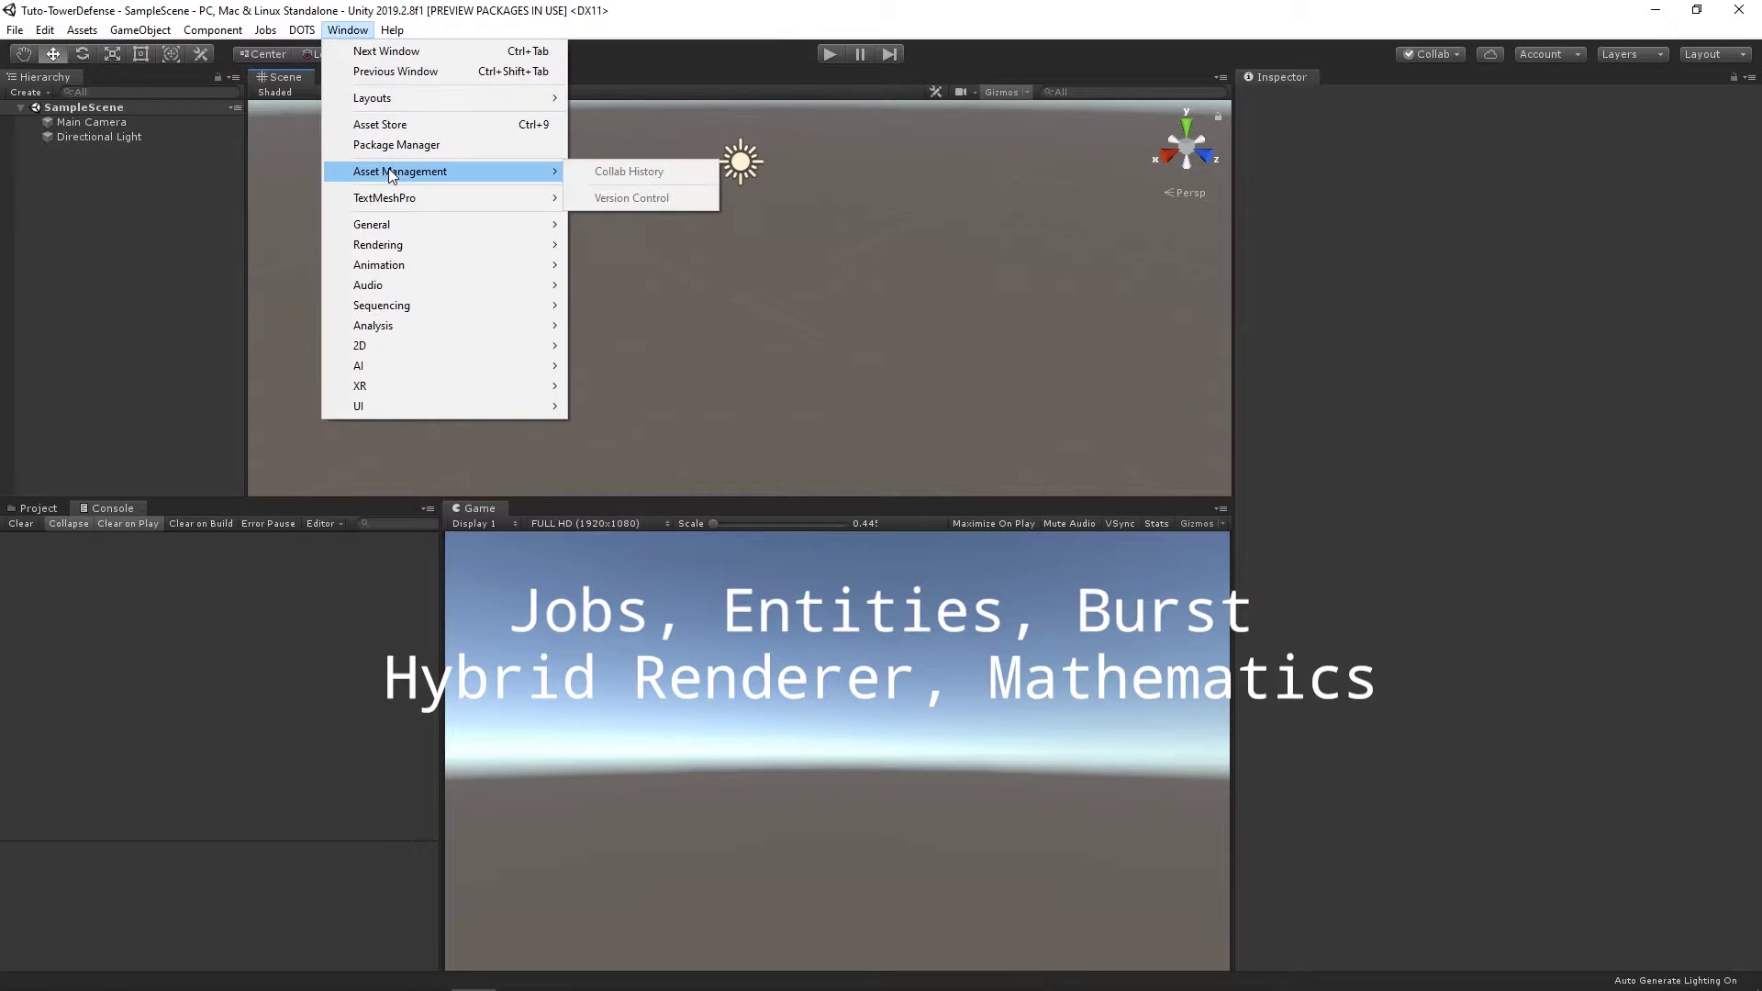
left_click(367, 120)
left_click_drag(740, 500, 746, 542)
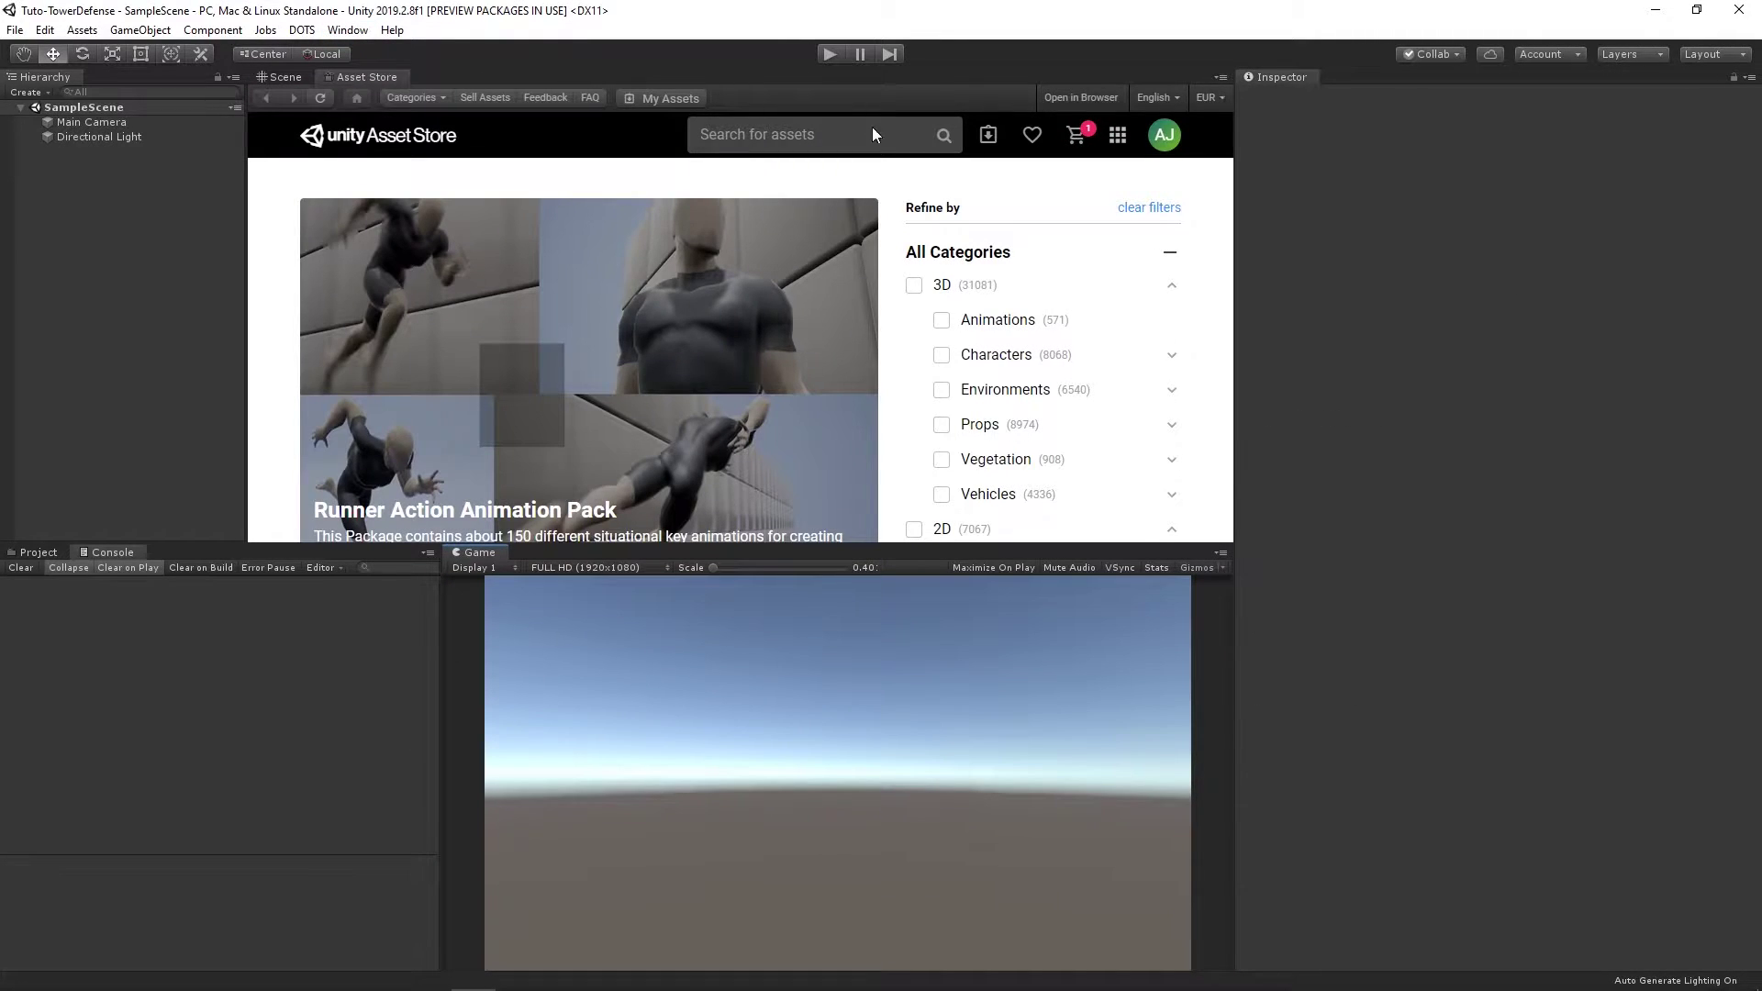
left_click(874, 127)
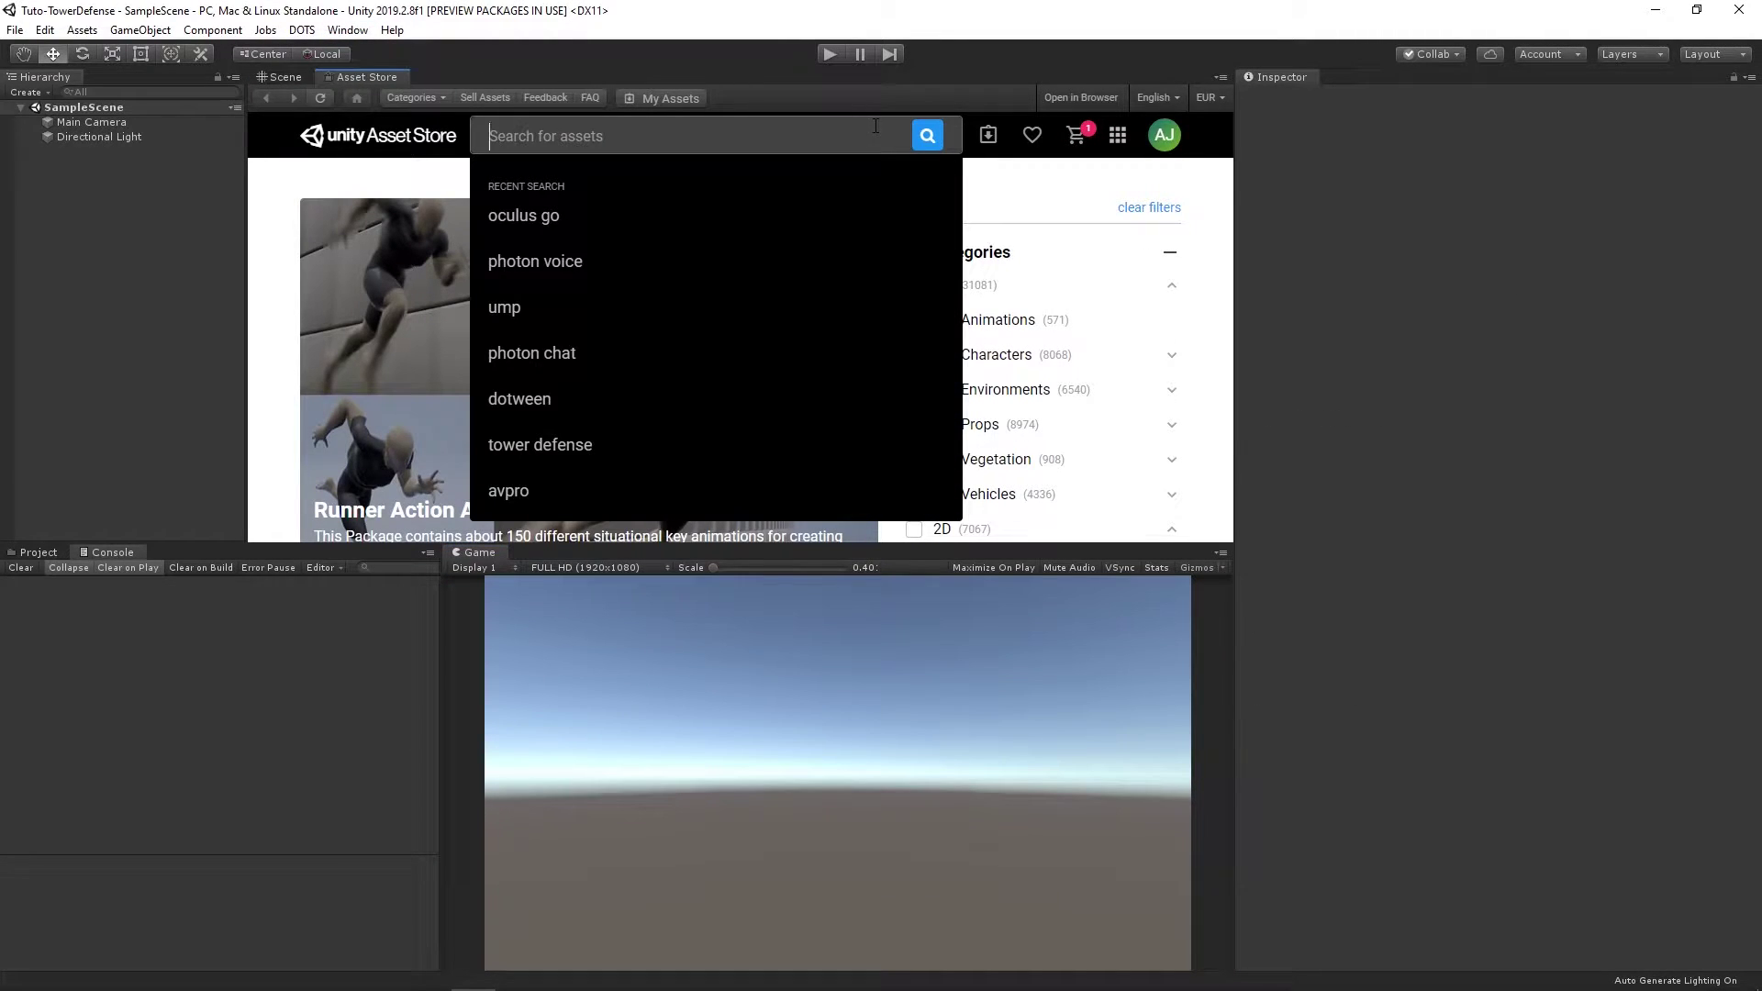
left_click(630, 444)
Step: Import the free Tower Defense Template, confirming the overwrite warning
scroll(630, 445, "down", 5)
scroll(624, 441, "down", 3)
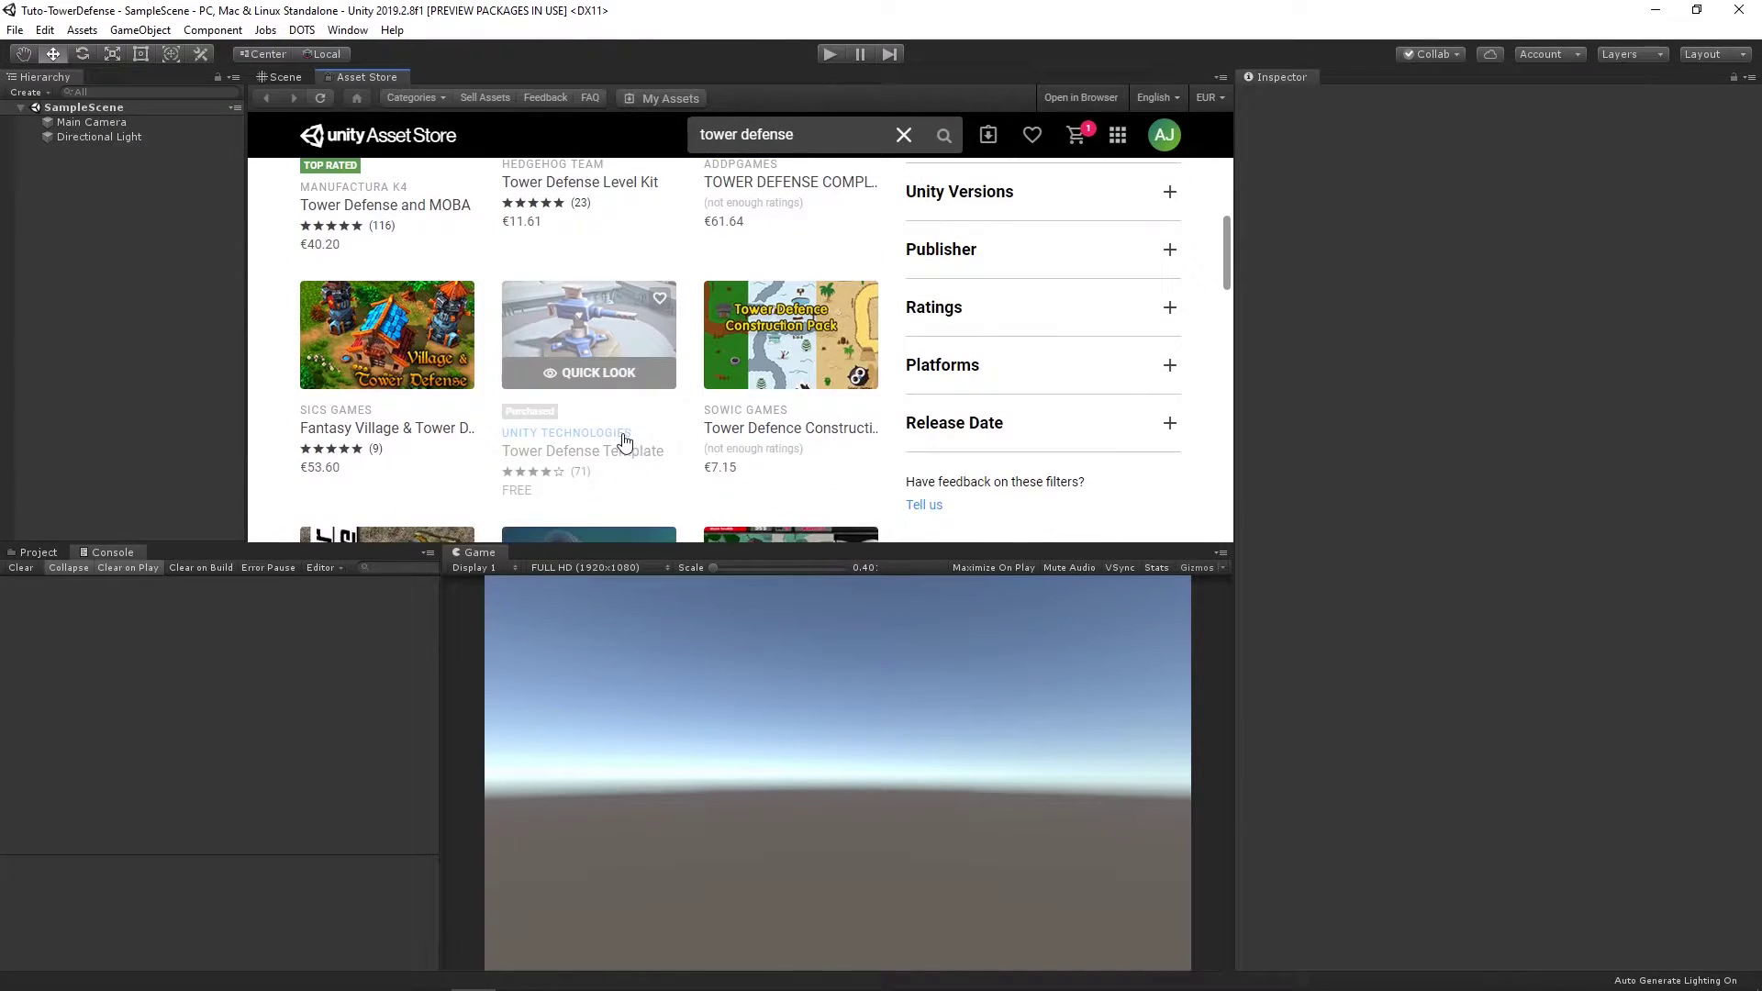
left_click(624, 330)
left_click(1092, 327)
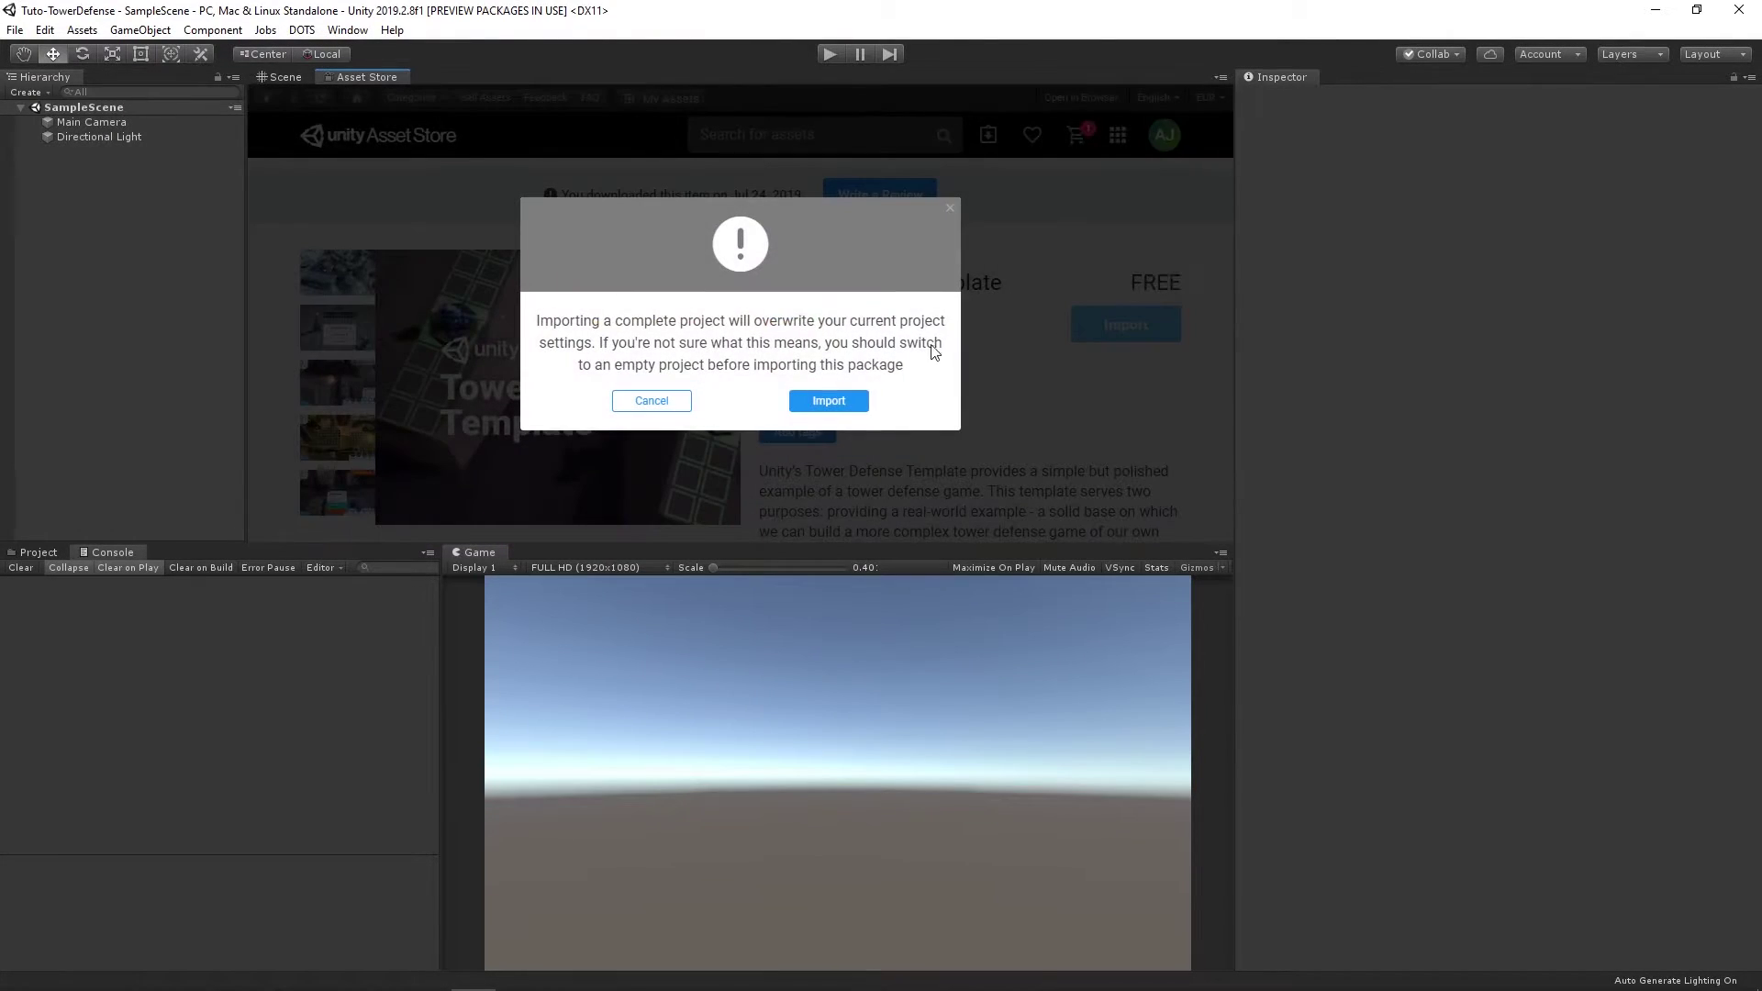
left_click(837, 401)
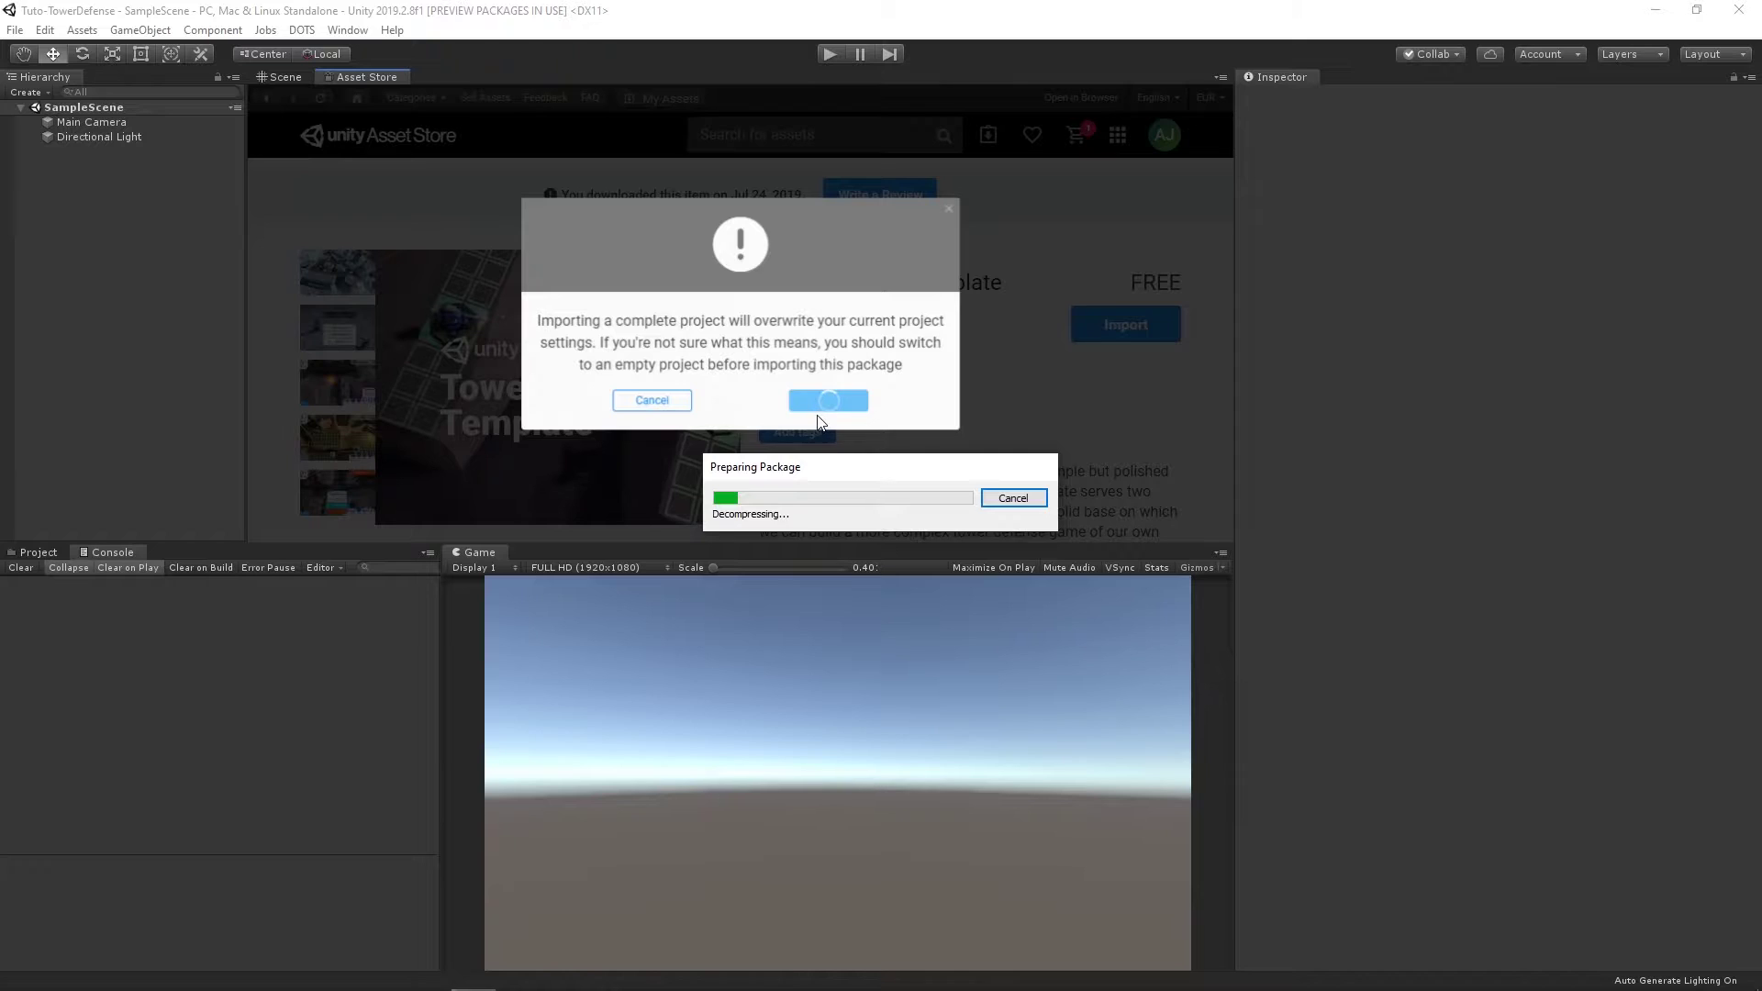
Step: Collapse the package folders and deselect every item with None
left_click(40, 211)
left_click(40, 226)
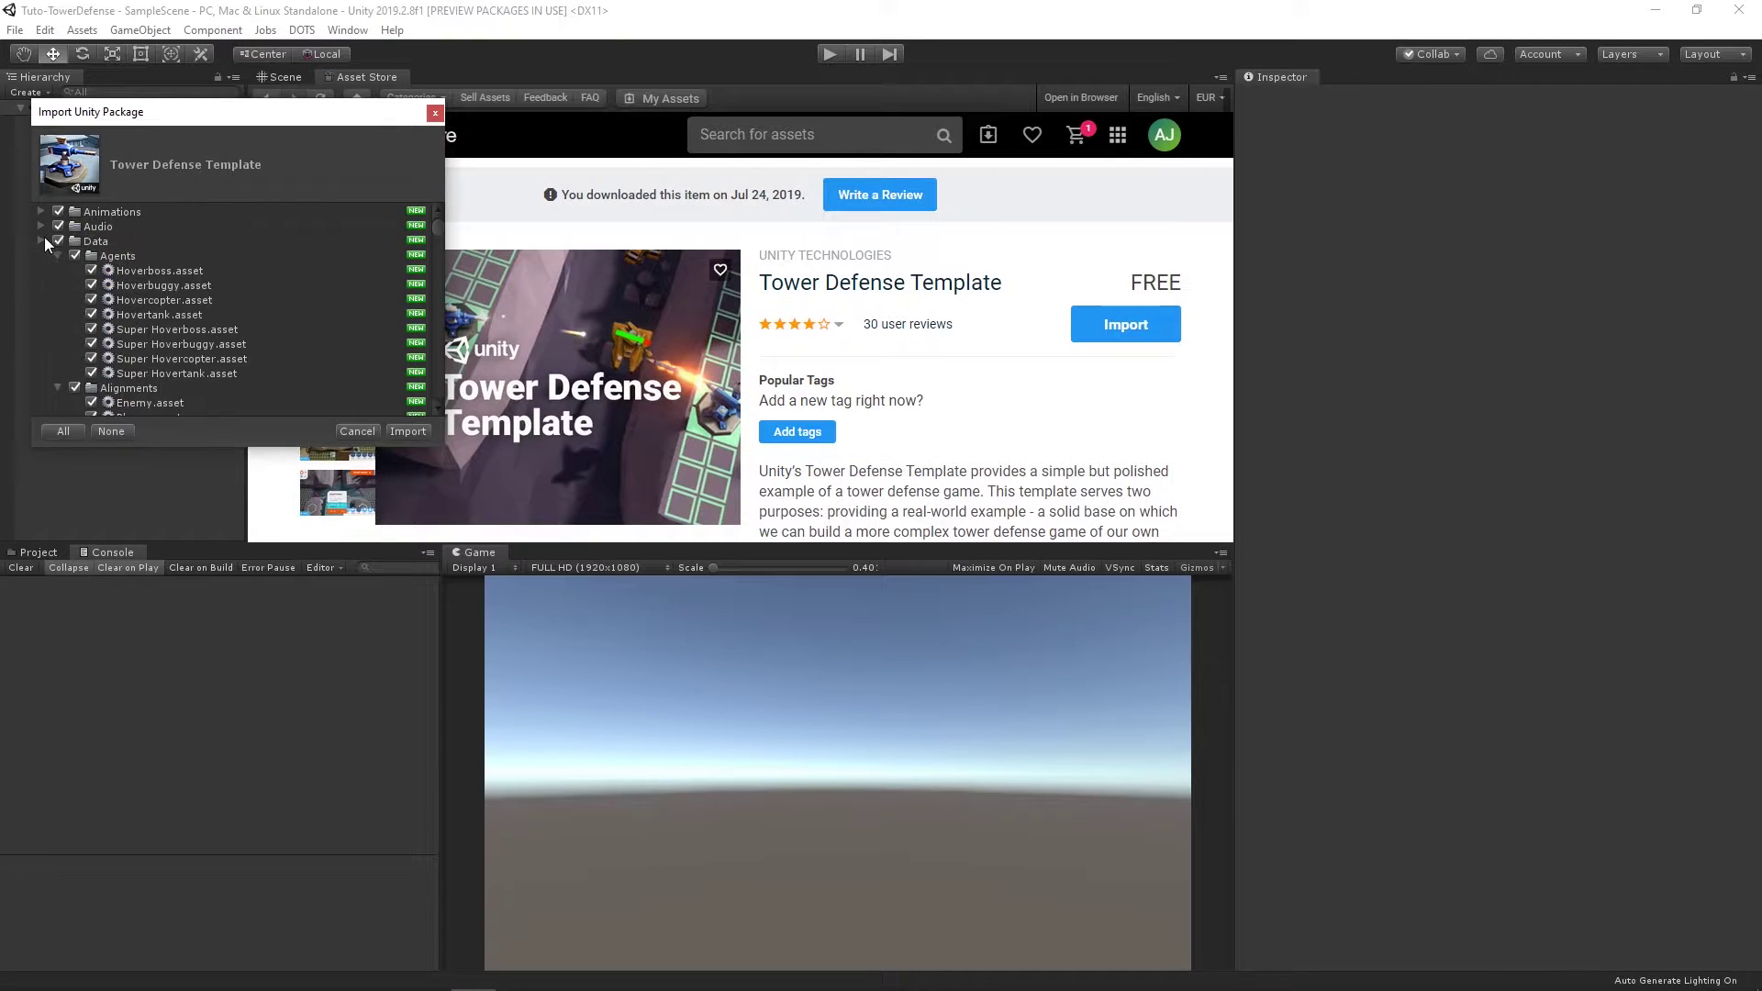
left_click(40, 241)
left_click(40, 255)
left_click(40, 270)
left_click(40, 284)
left_click(40, 299)
left_click(41, 314)
left_click(40, 328)
left_click(40, 343)
left_click(111, 431)
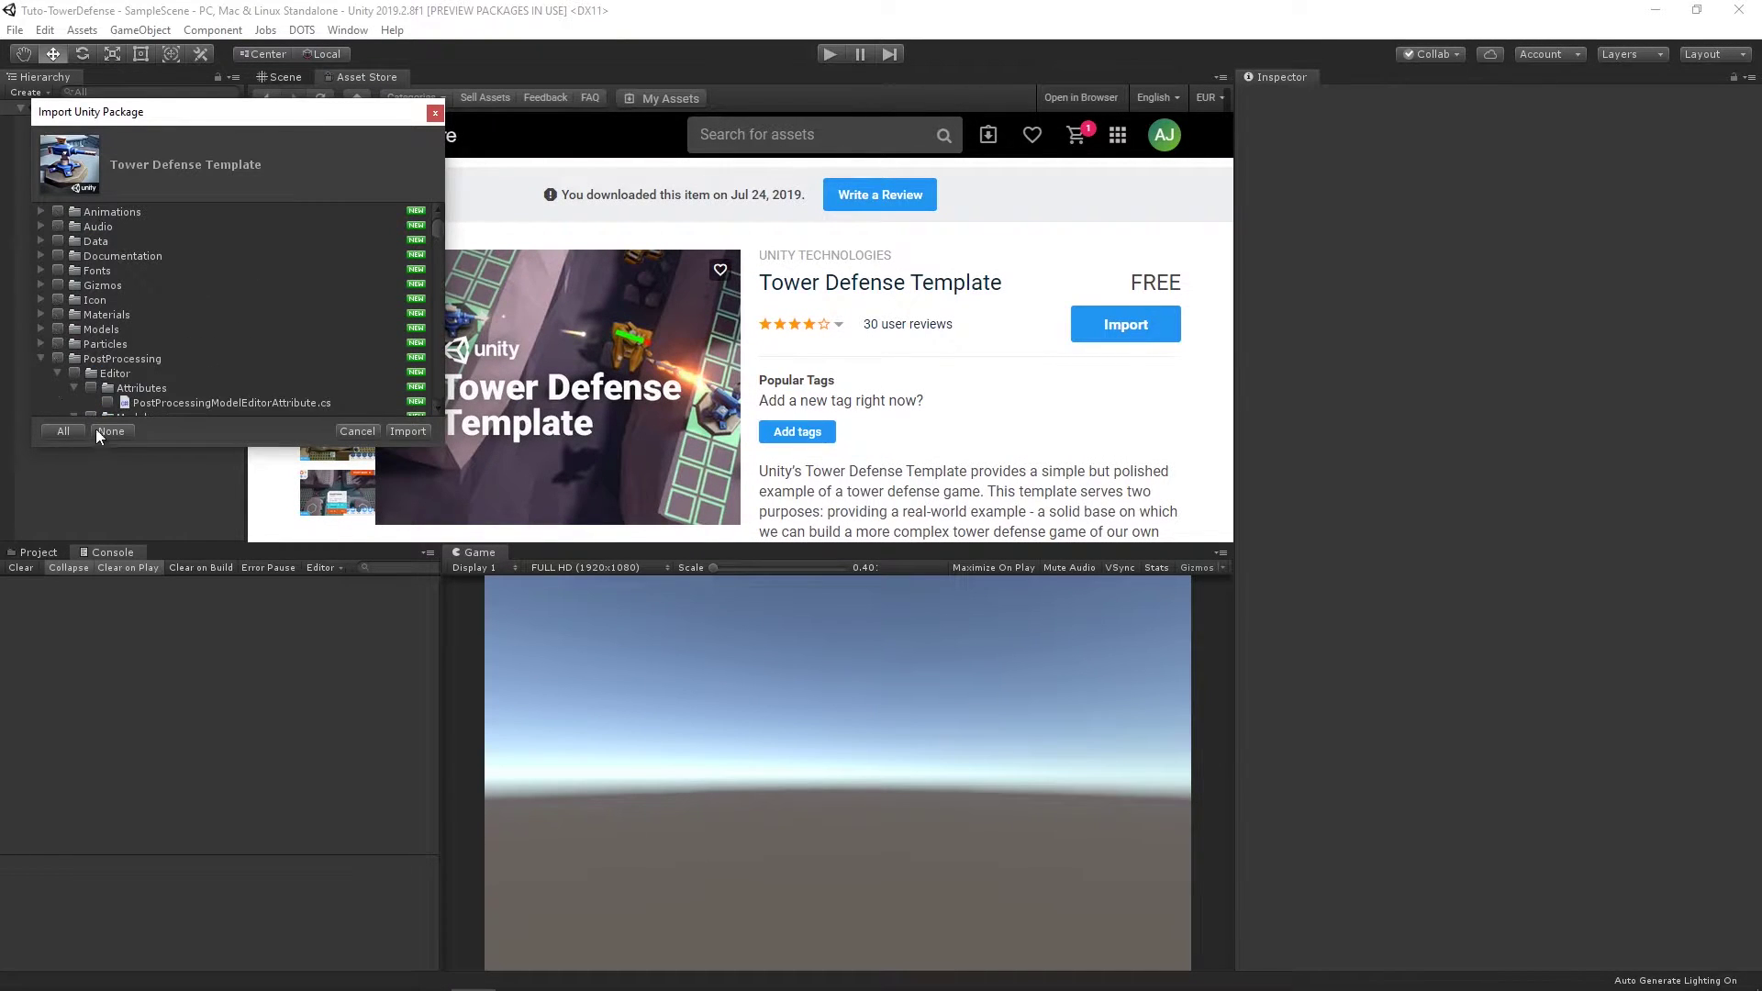
scroll(40, 381, "down", 3)
left_click(39, 251)
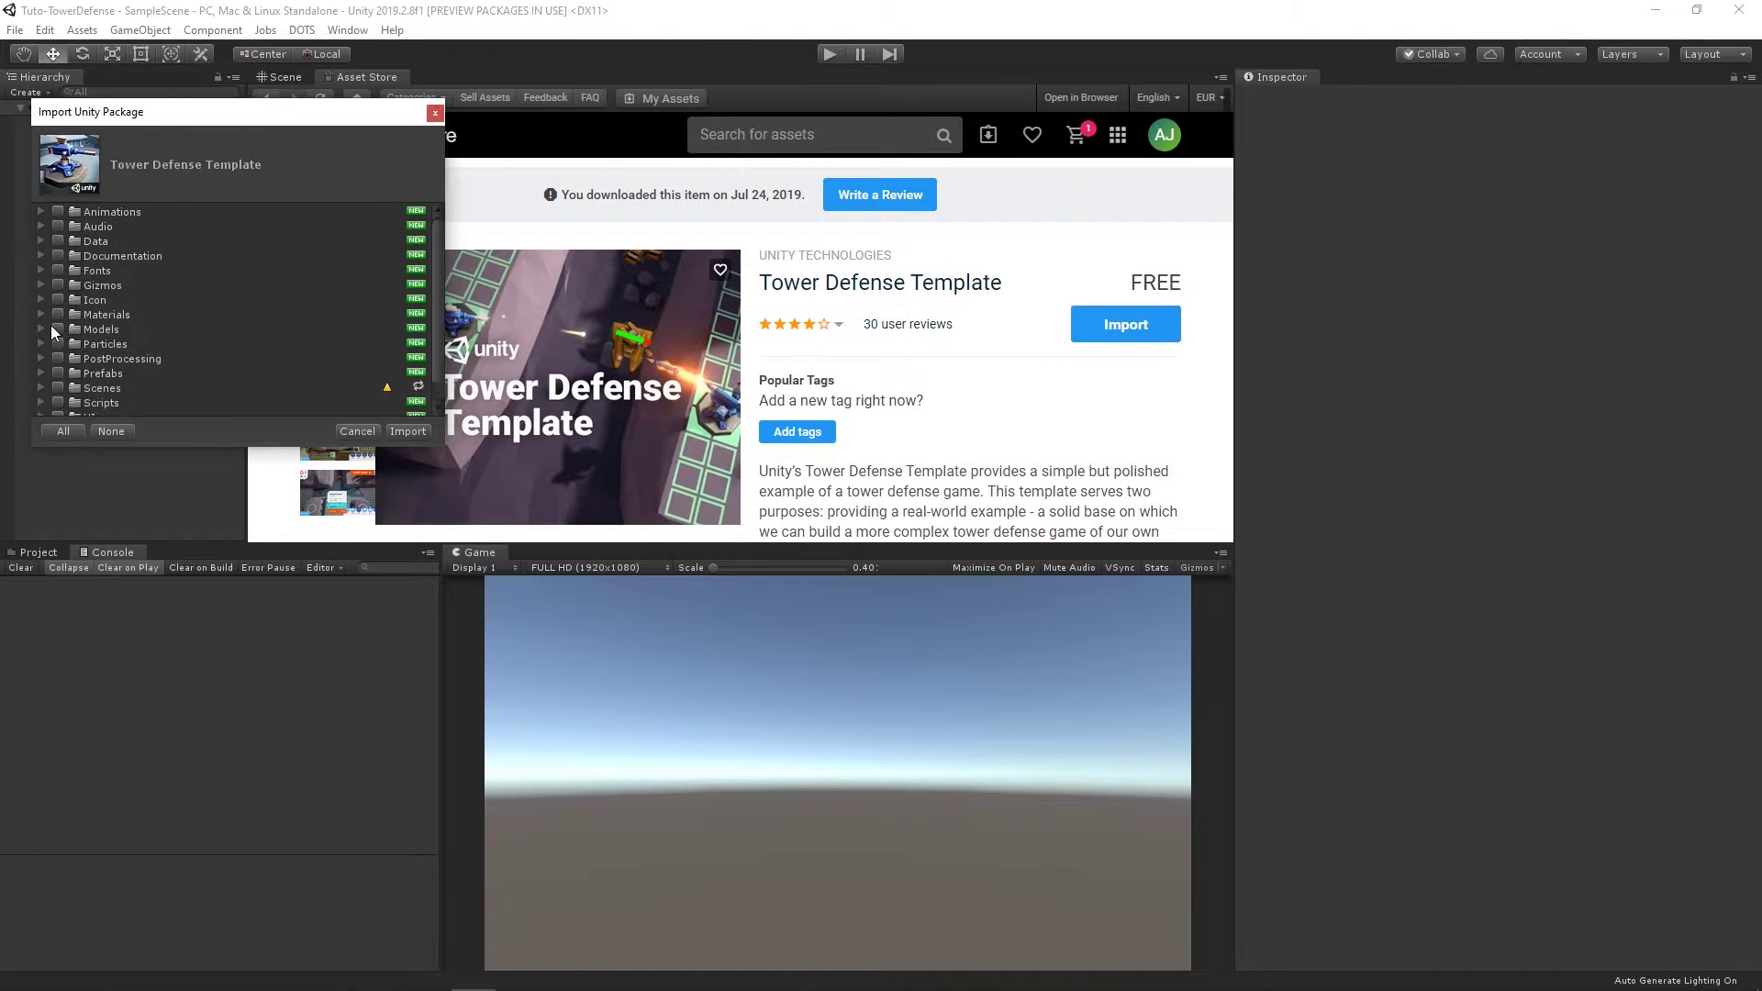
Step: Tick the Audio, Materials, Models and Particles folders and import them
left_click(58, 228)
left_click(57, 314)
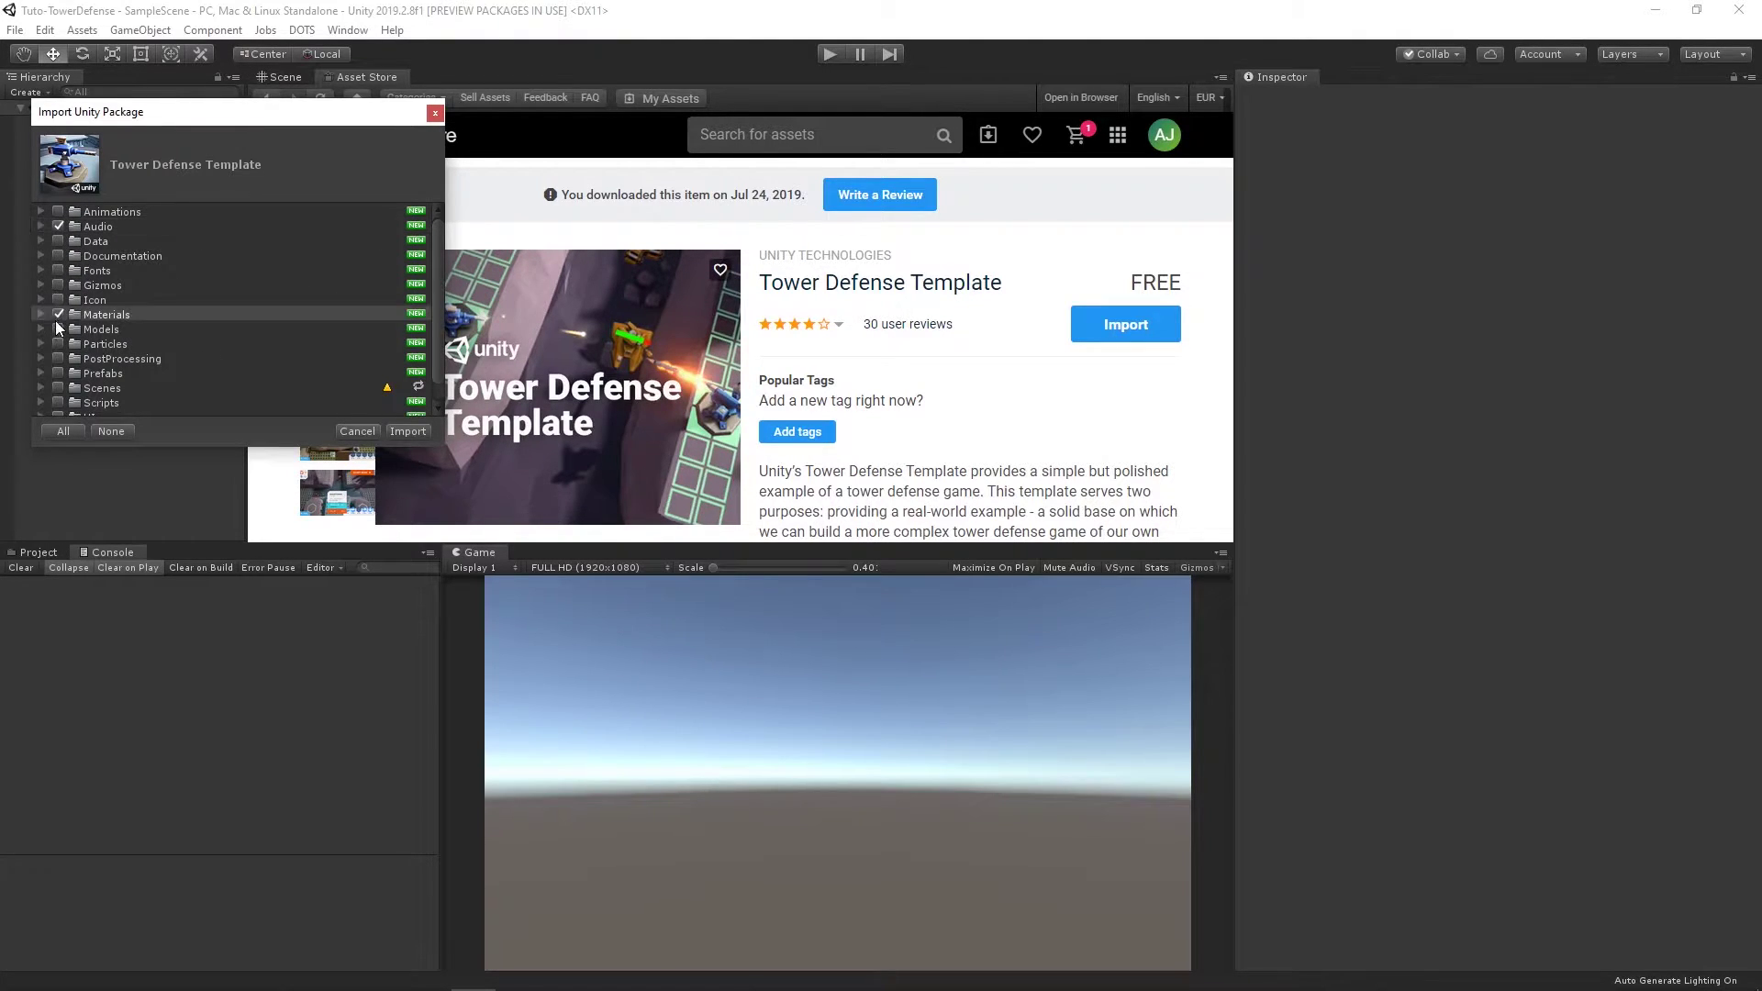
left_click(58, 329)
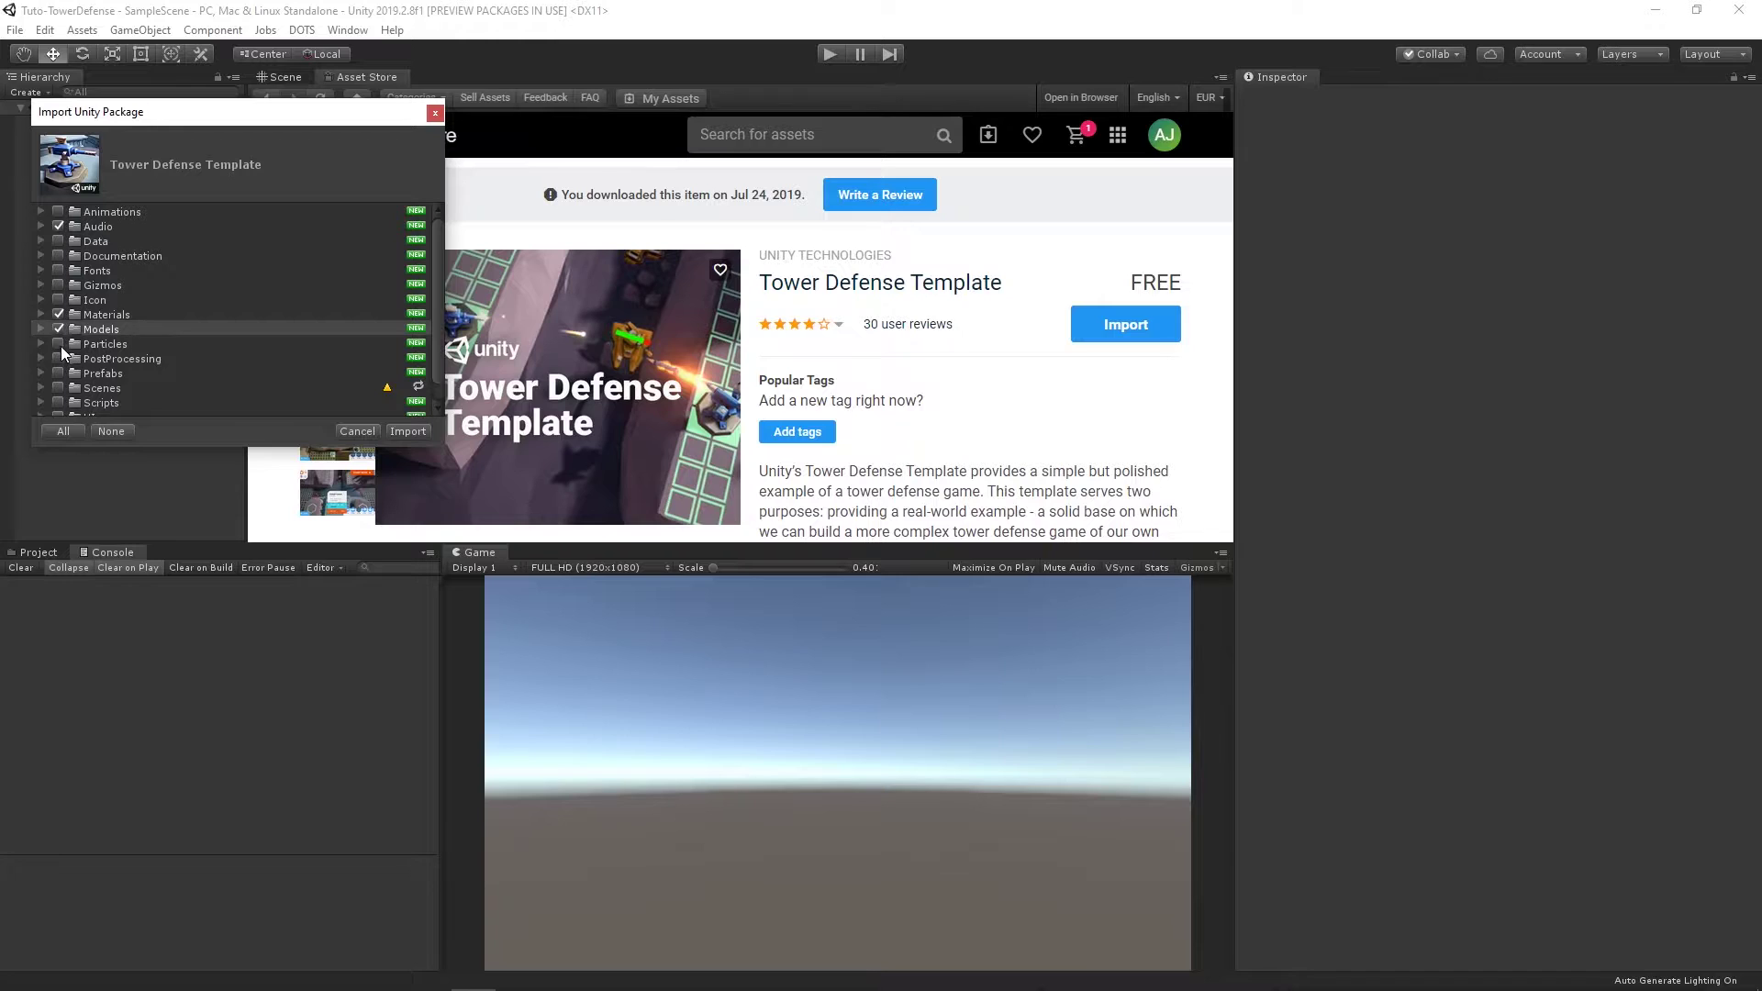
left_click(57, 343)
scroll(153, 317, "down", 1)
left_click(404, 431)
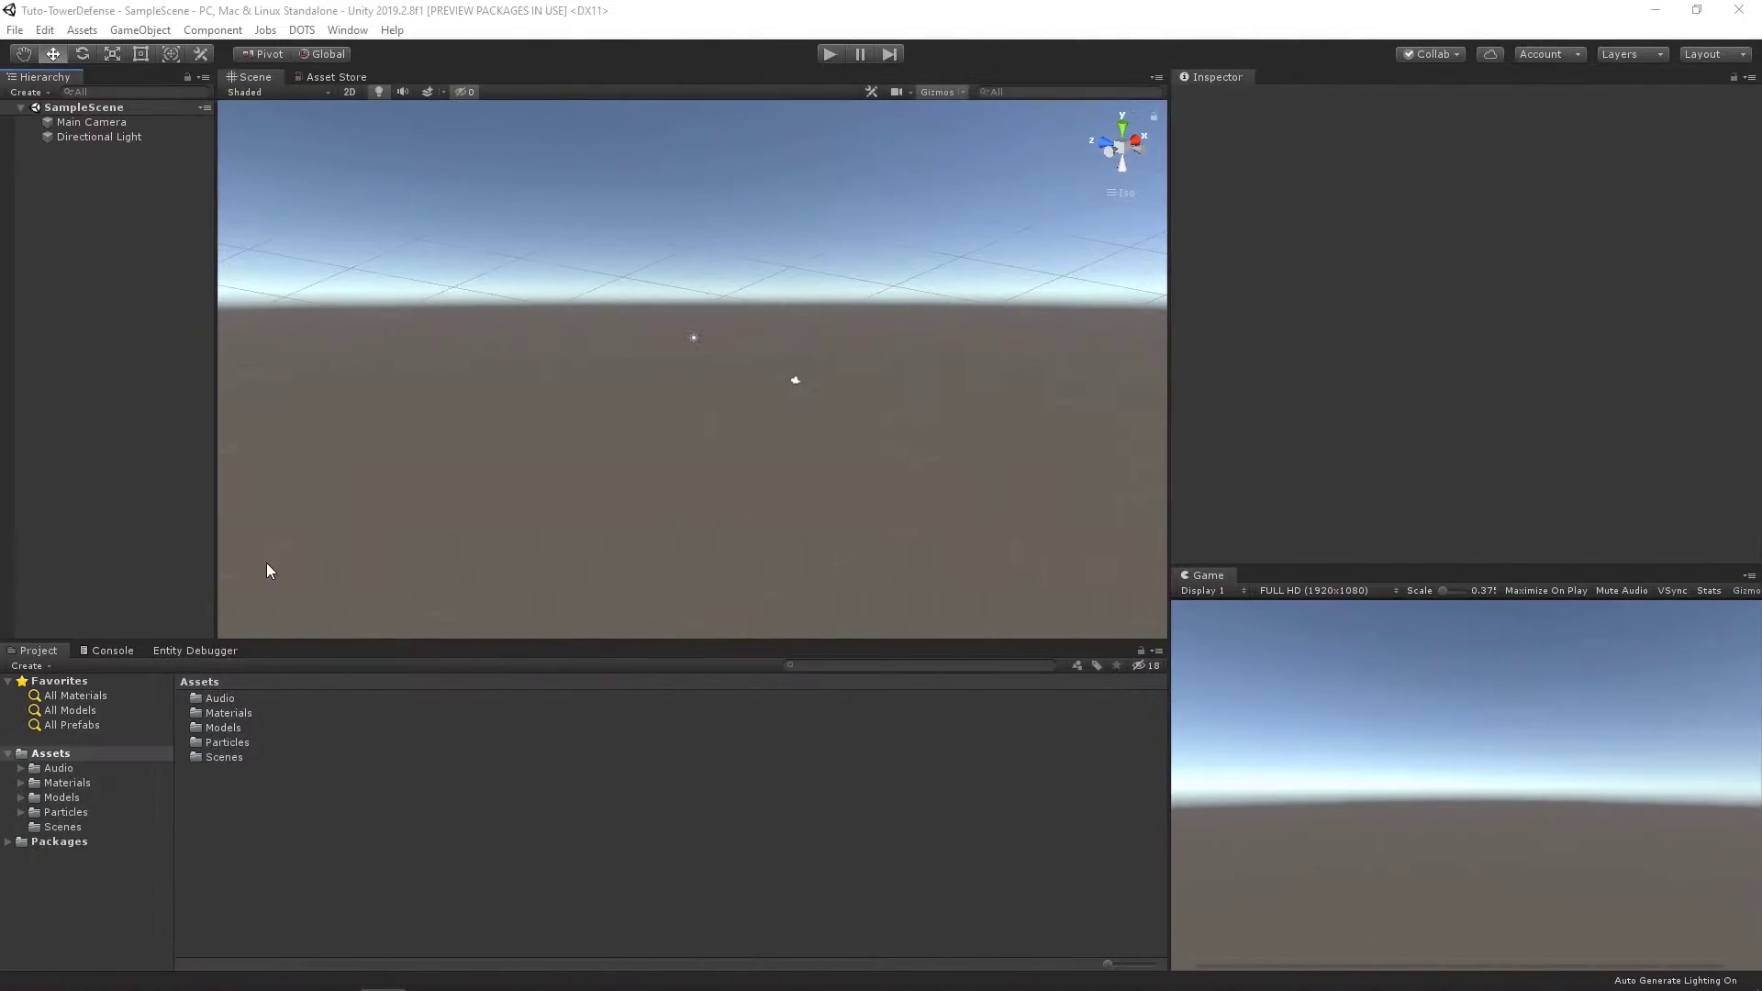
Step: Create a 3D Quad named GroundRayCast
right_click(98, 225)
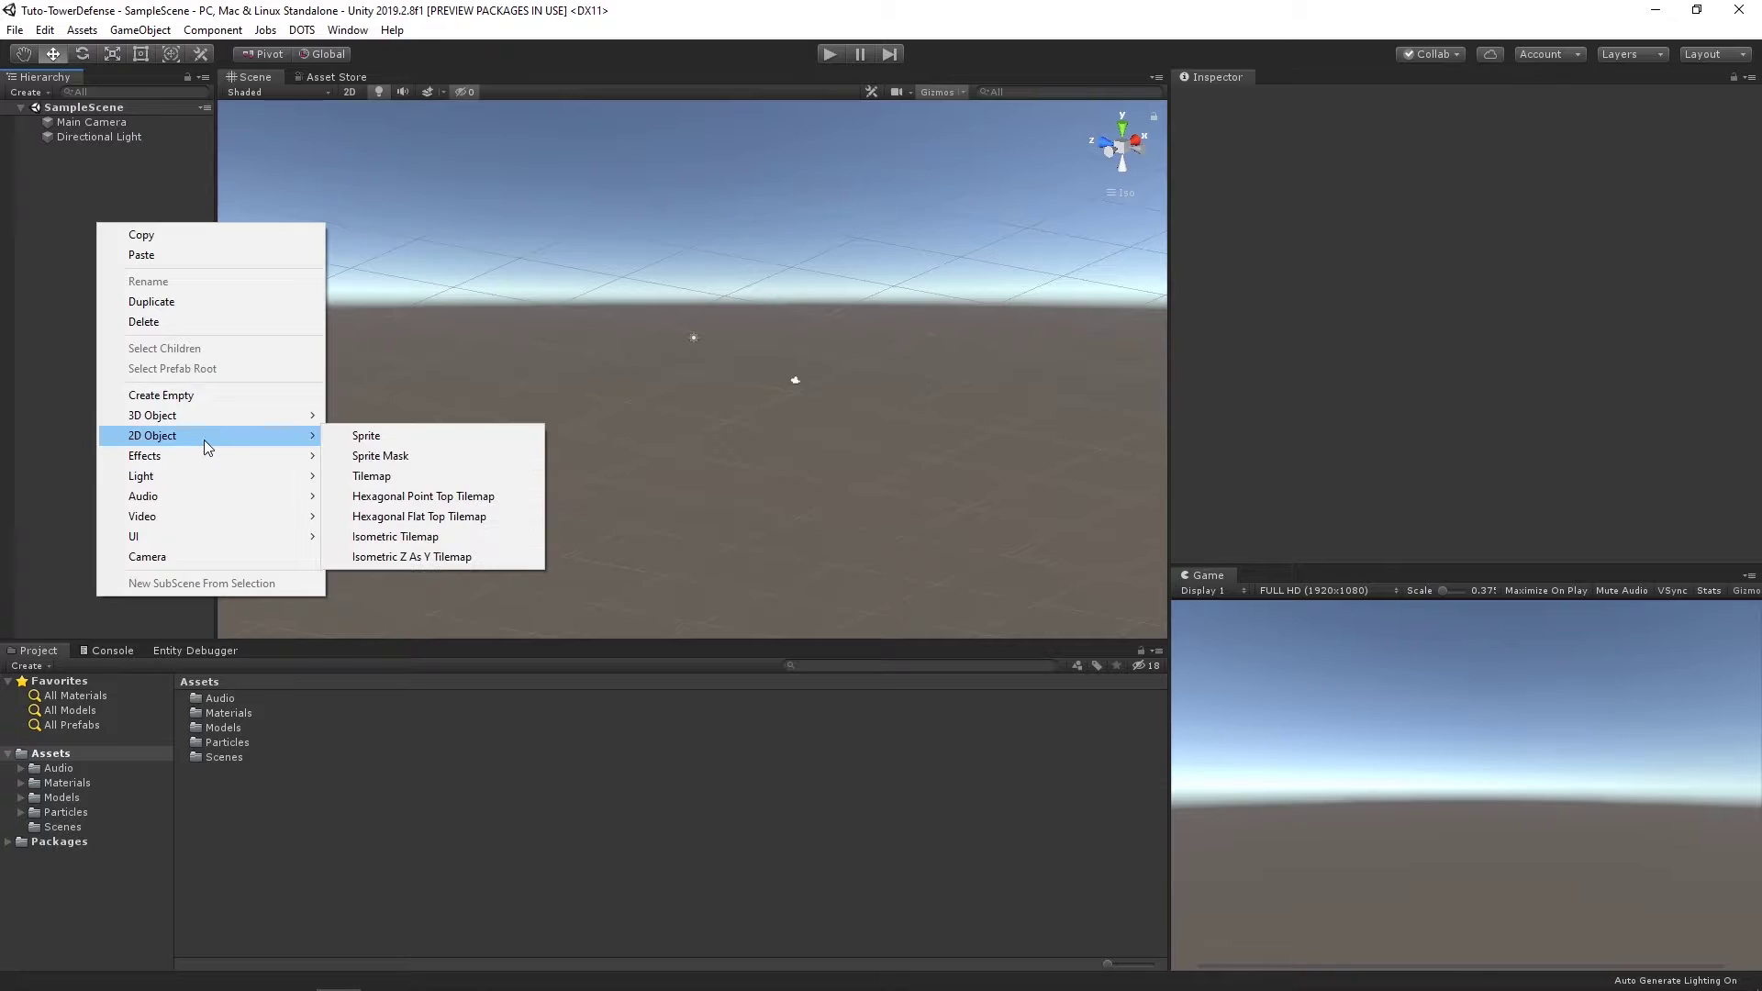
mouse_move(211, 415)
left_click(400, 517)
left_click(101, 152)
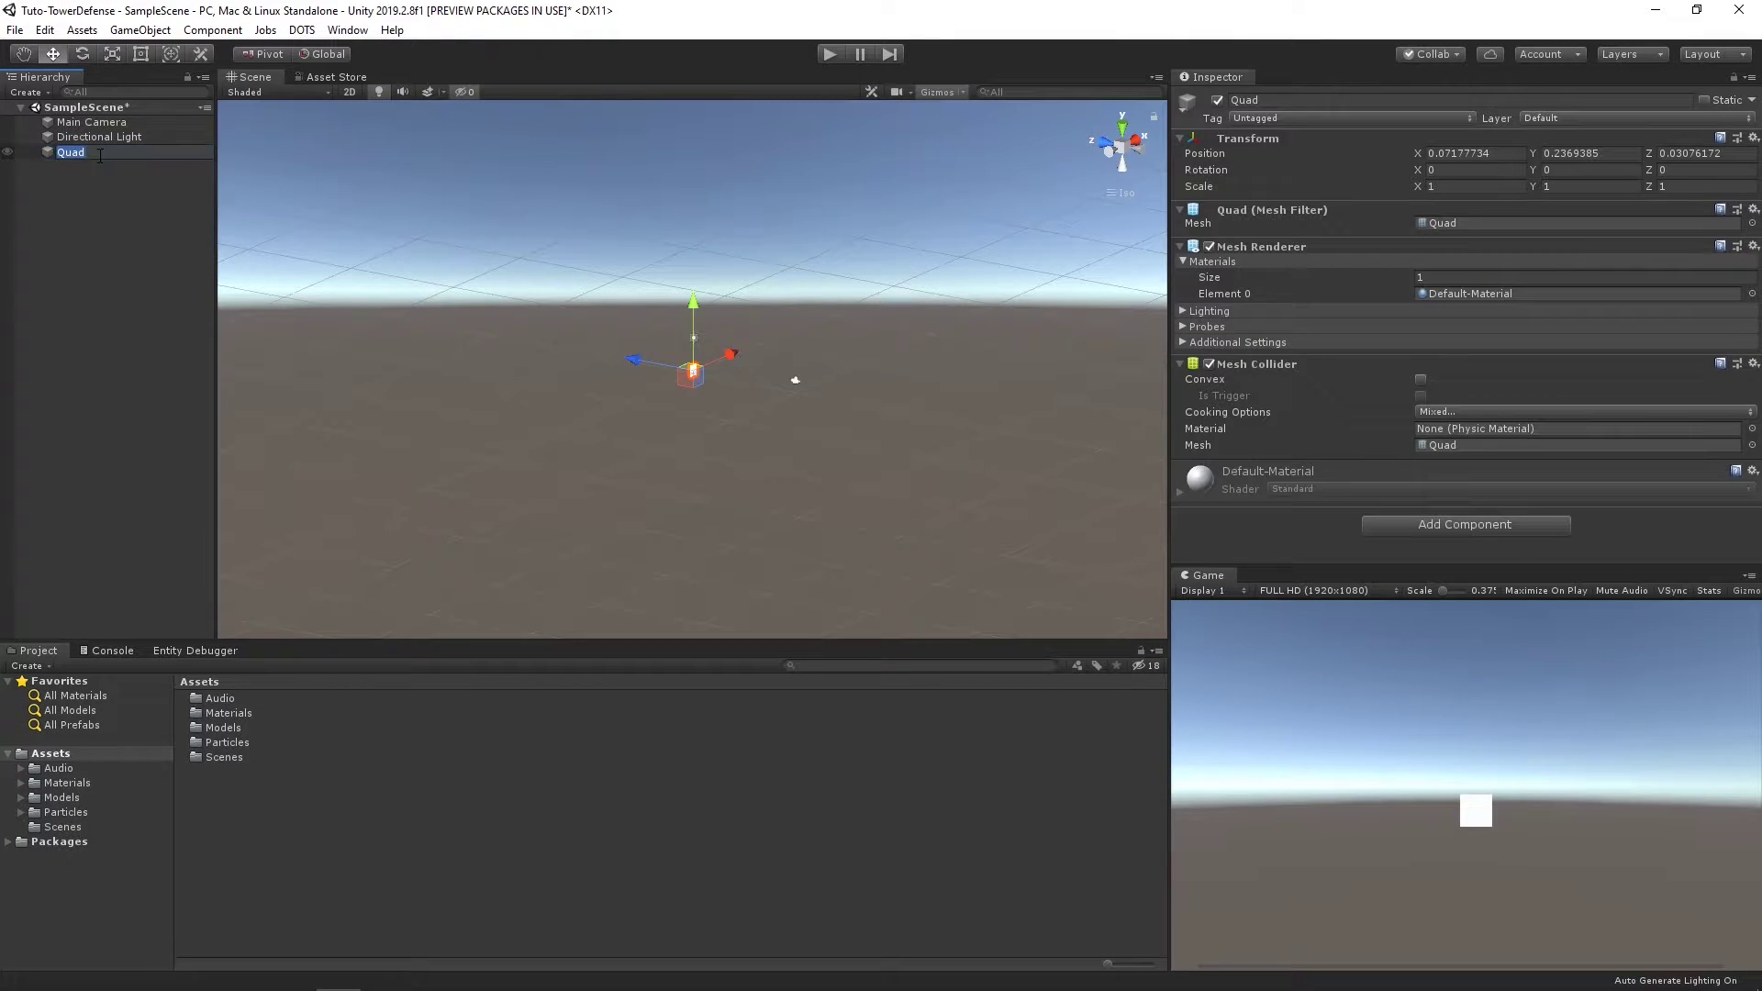
type("GroundRayCast")
key("Return")
Step: Set GroundRayCast's position to 0,0,0, rotation X to 90 and scale to 100
left_click(1464, 153)
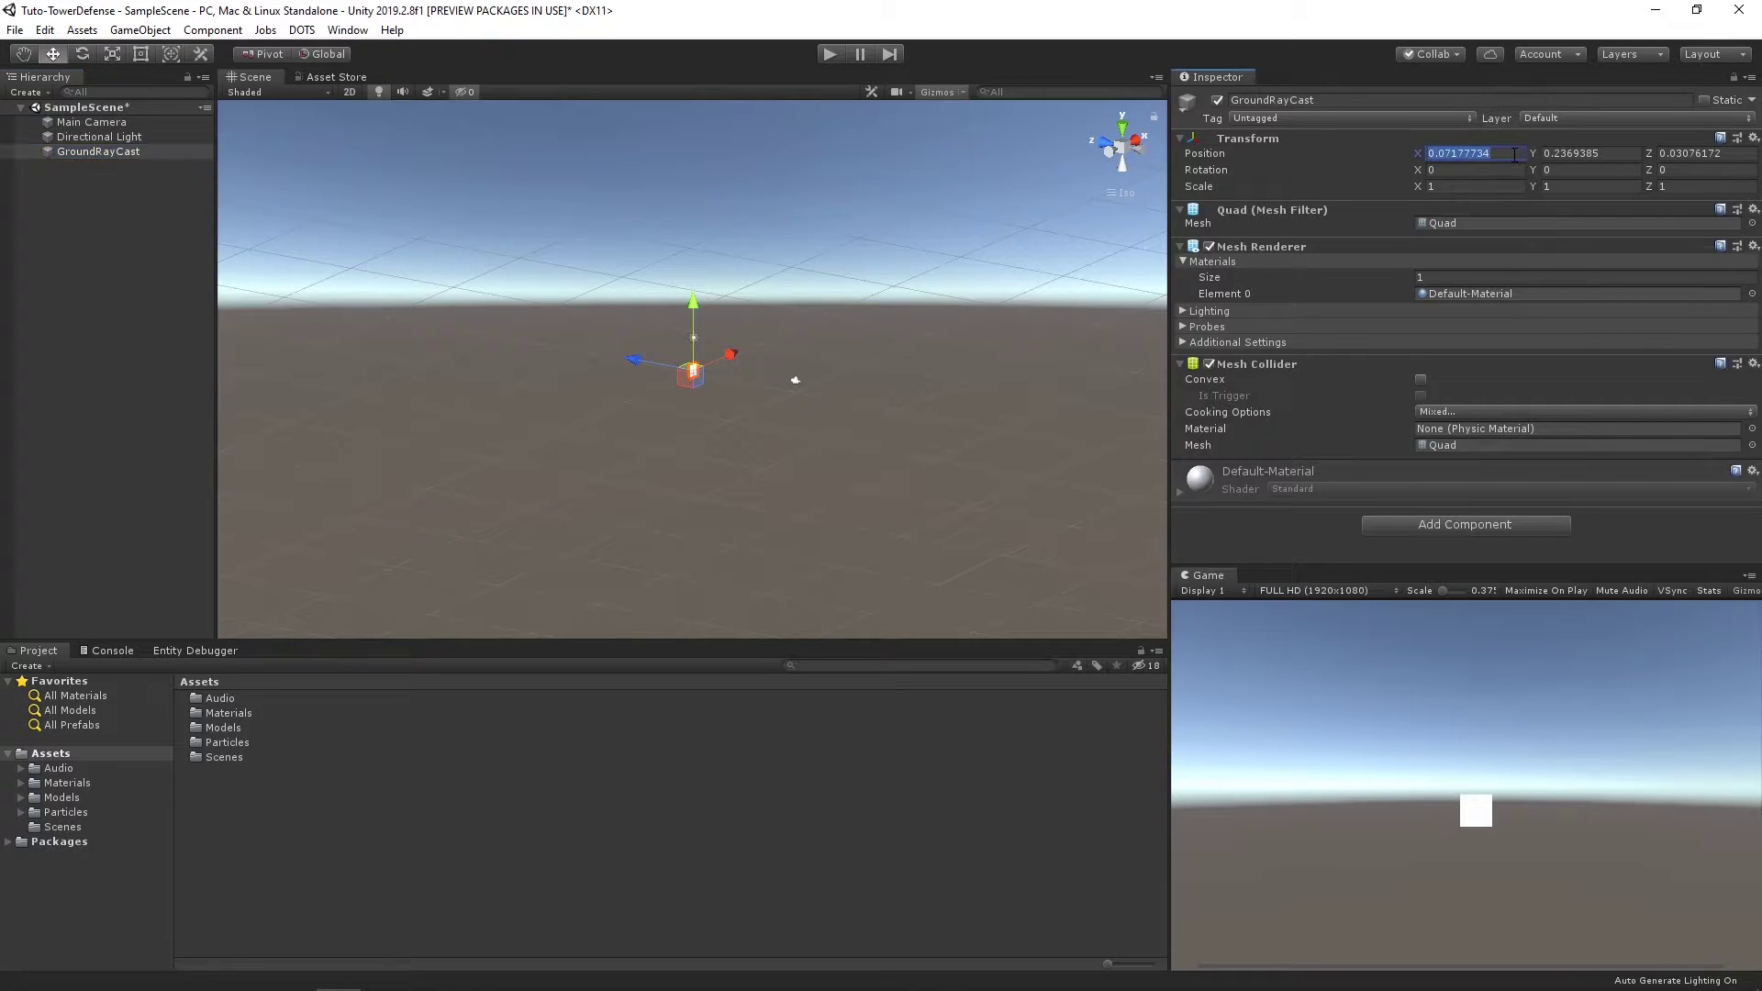
type("0\t0\t0")
key("Tab")
type("90")
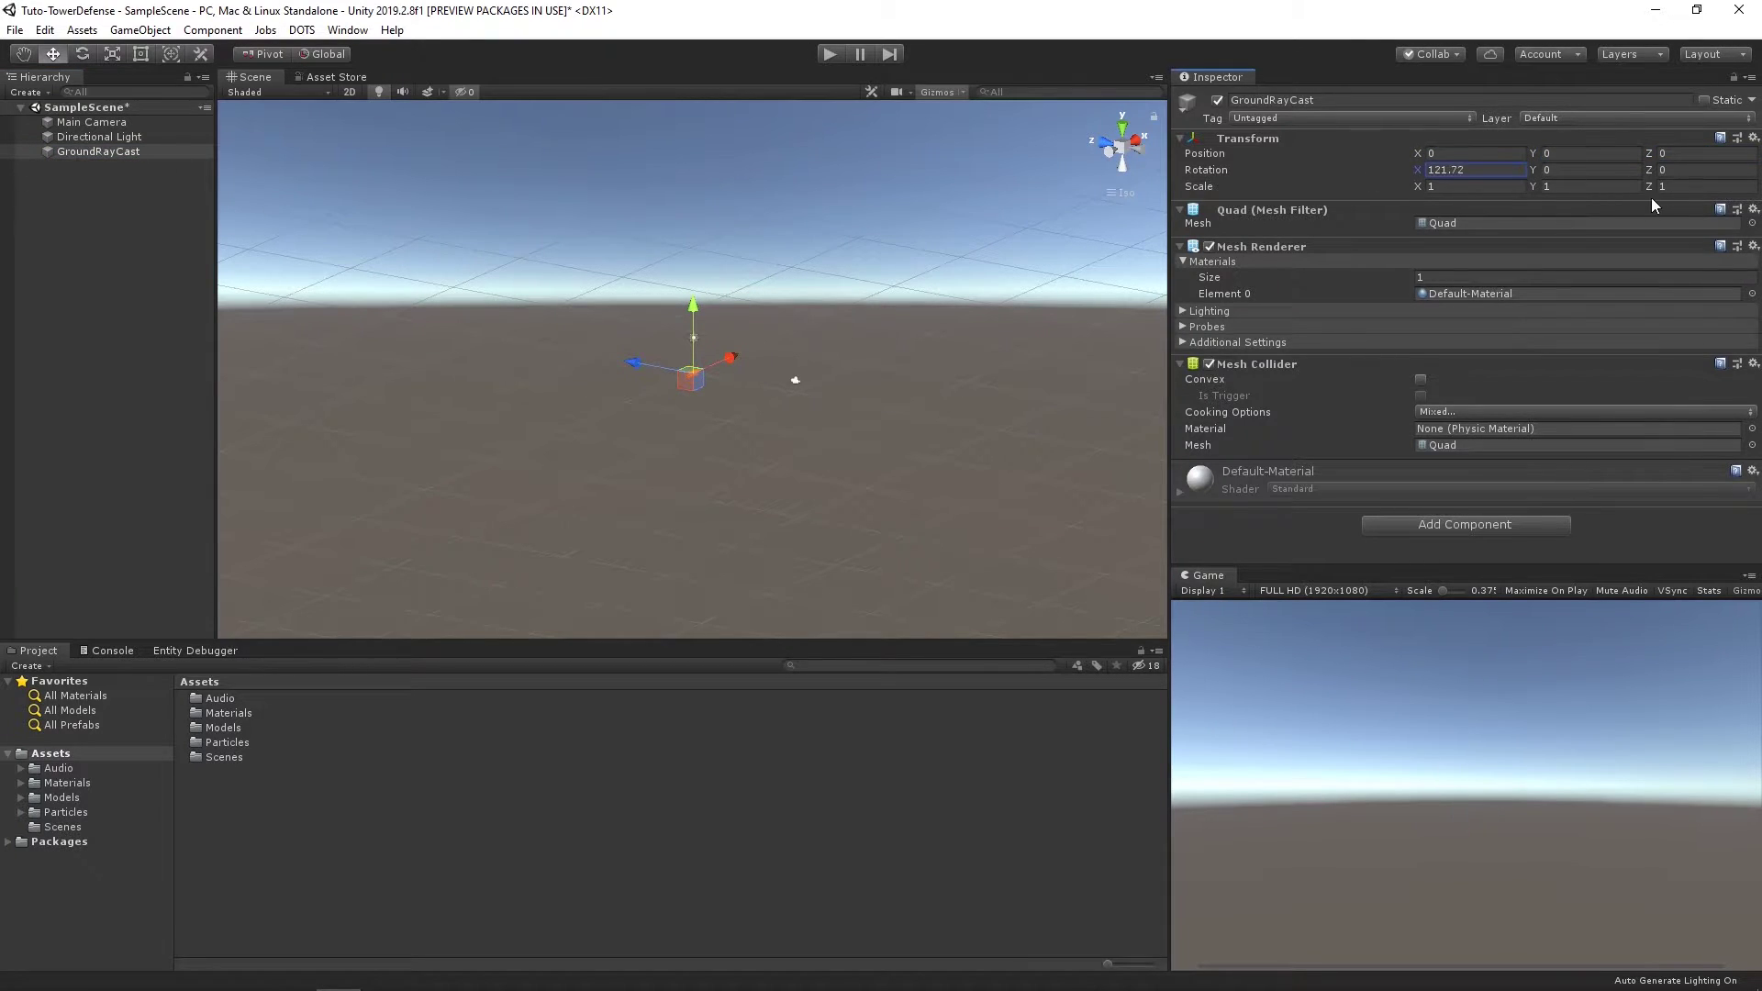
left_click(1472, 186)
type("50\t50")
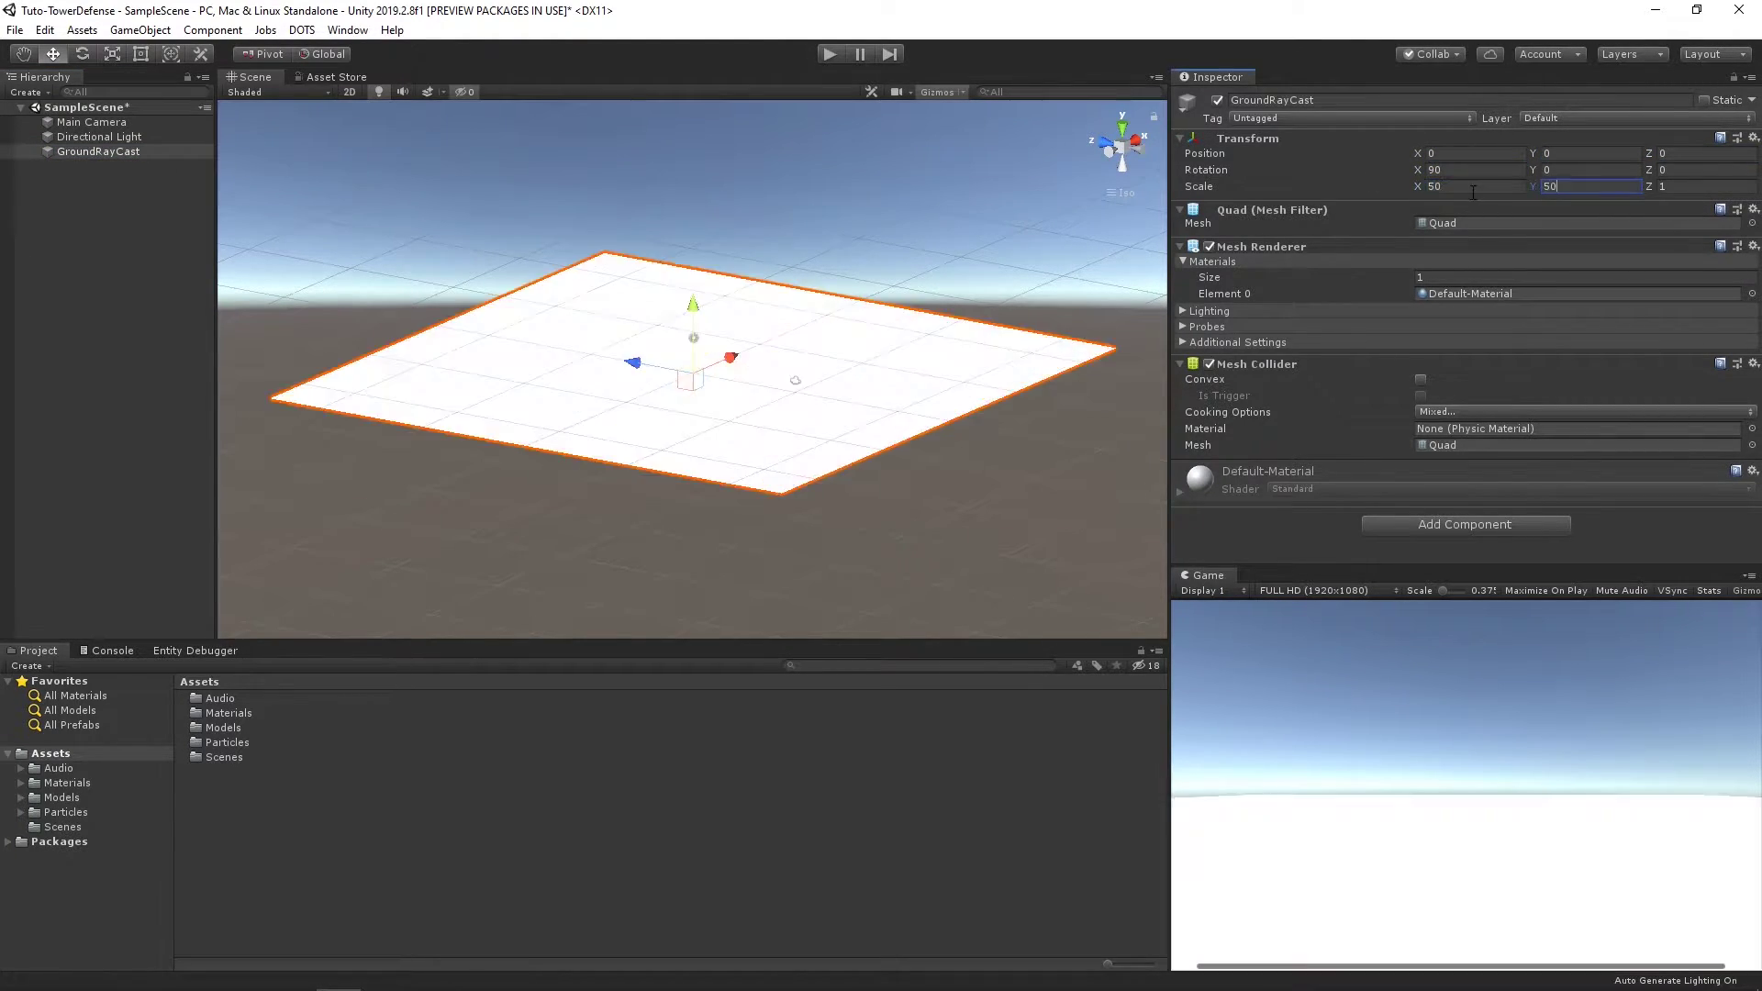
key("Tab")
left_click(1473, 187)
type("100")
key("Tab")
type("100")
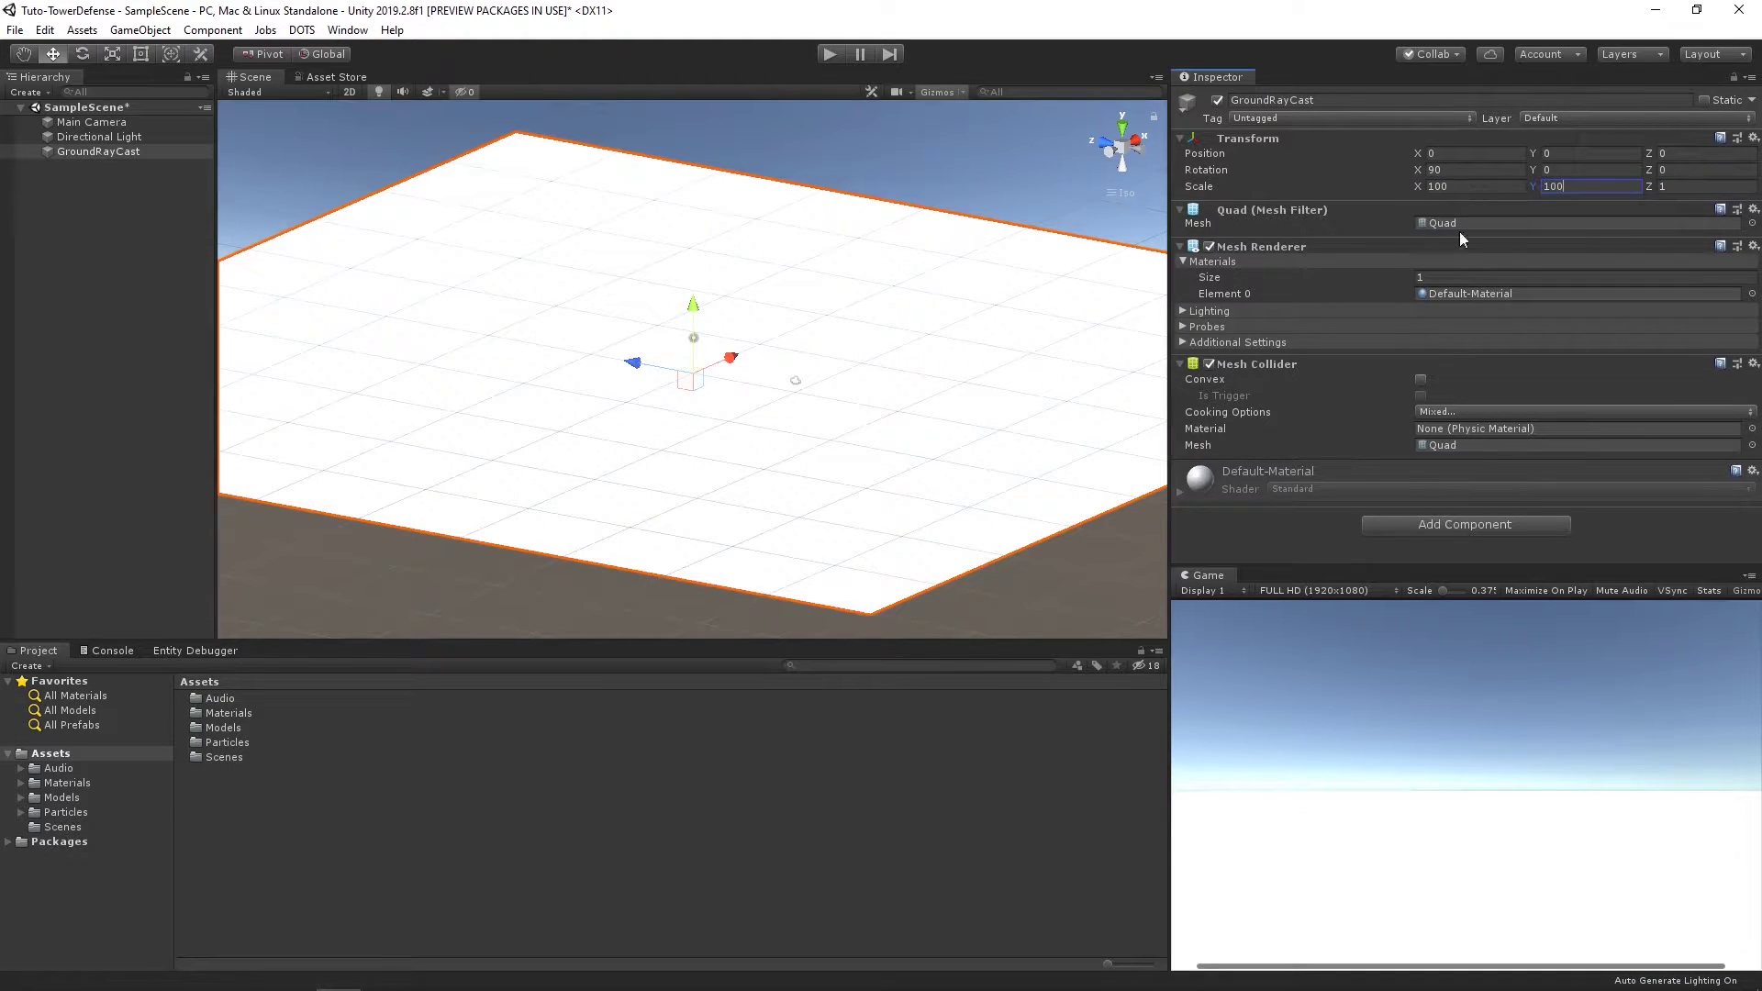
Step: Create a material named Ground with an orange base colour
right_click(246, 823)
mouse_move(459, 393)
left_click(537, 507)
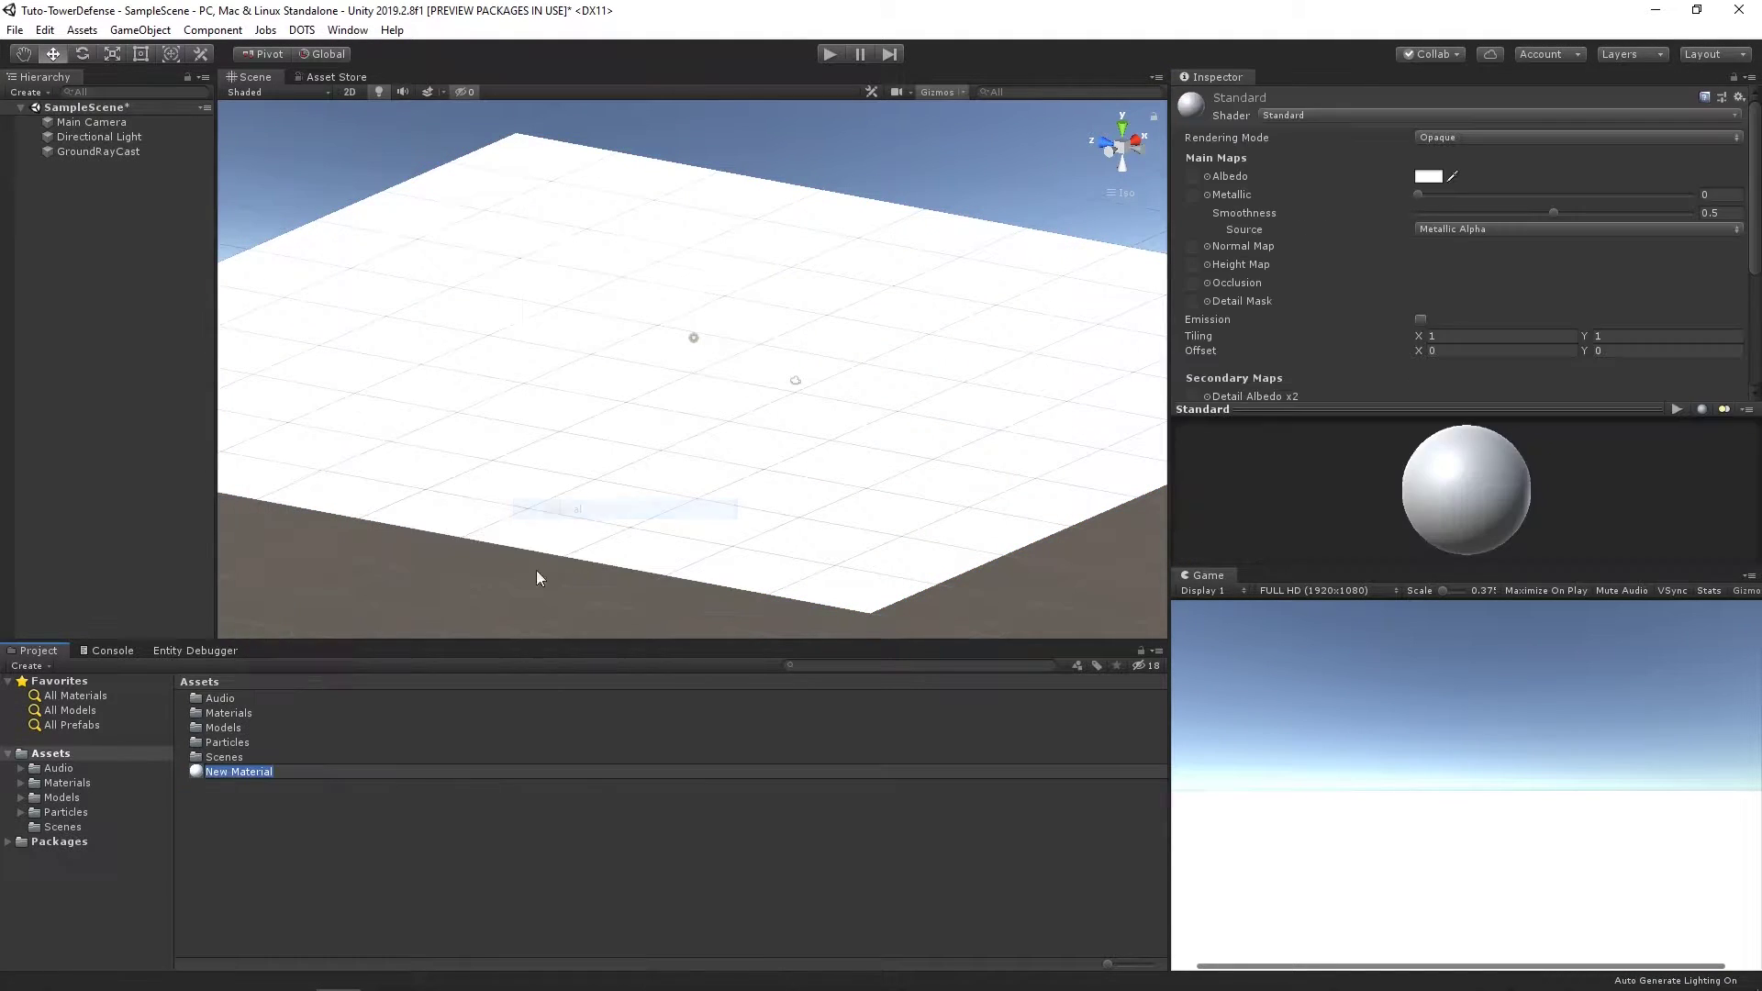
type("Ground")
key("Return")
left_click(1428, 175)
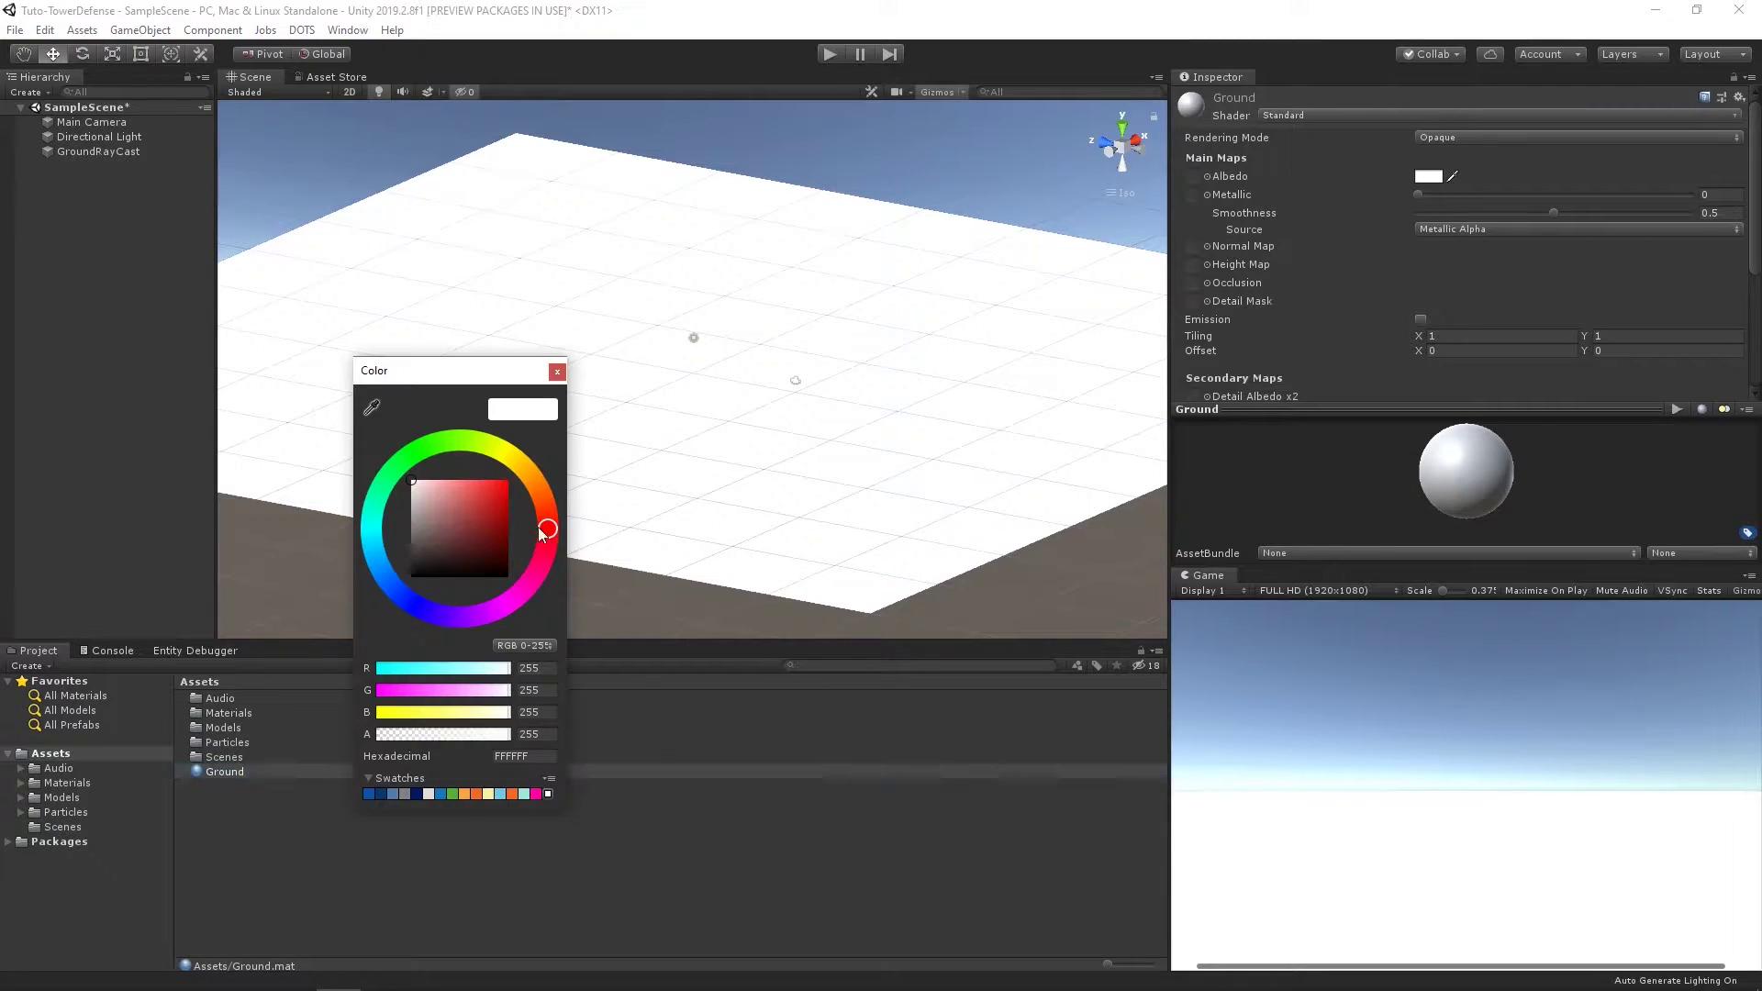
left_click_drag(543, 534, 534, 484)
left_click(499, 521)
Step: Apply the Ground material to the quad and lower its smoothness to 0.46
left_click_drag(225, 772, 689, 413)
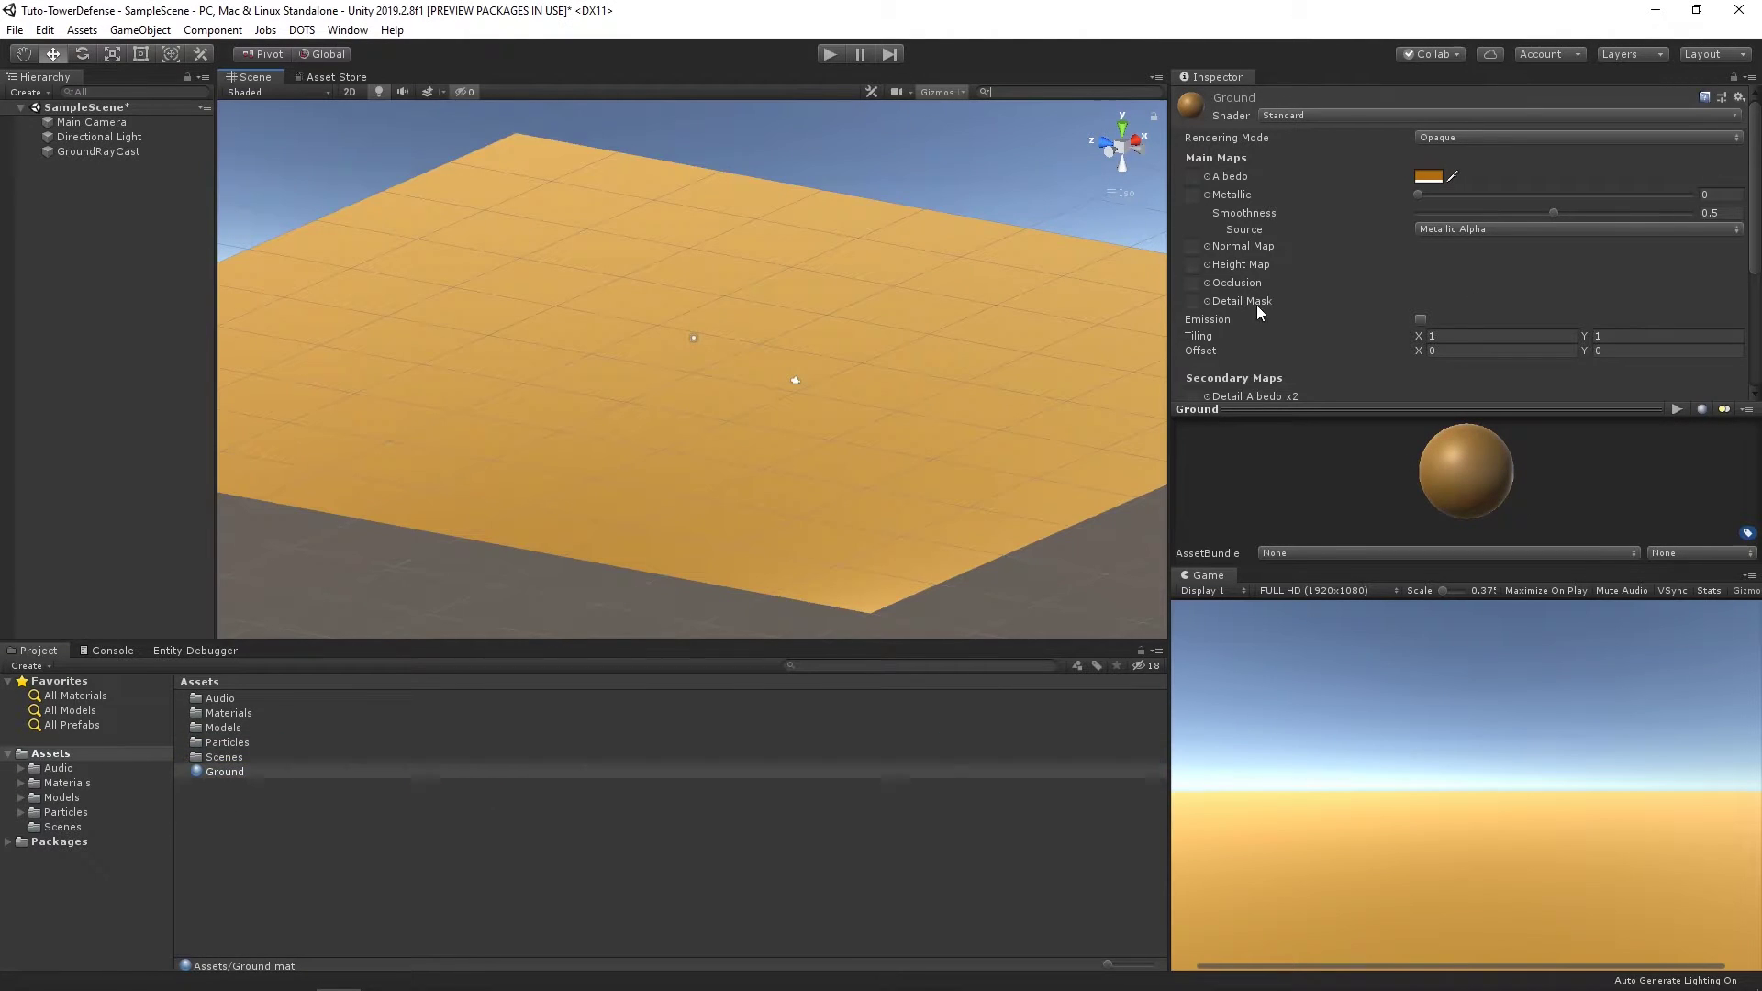
left_click(1539, 212)
left_click(544, 820)
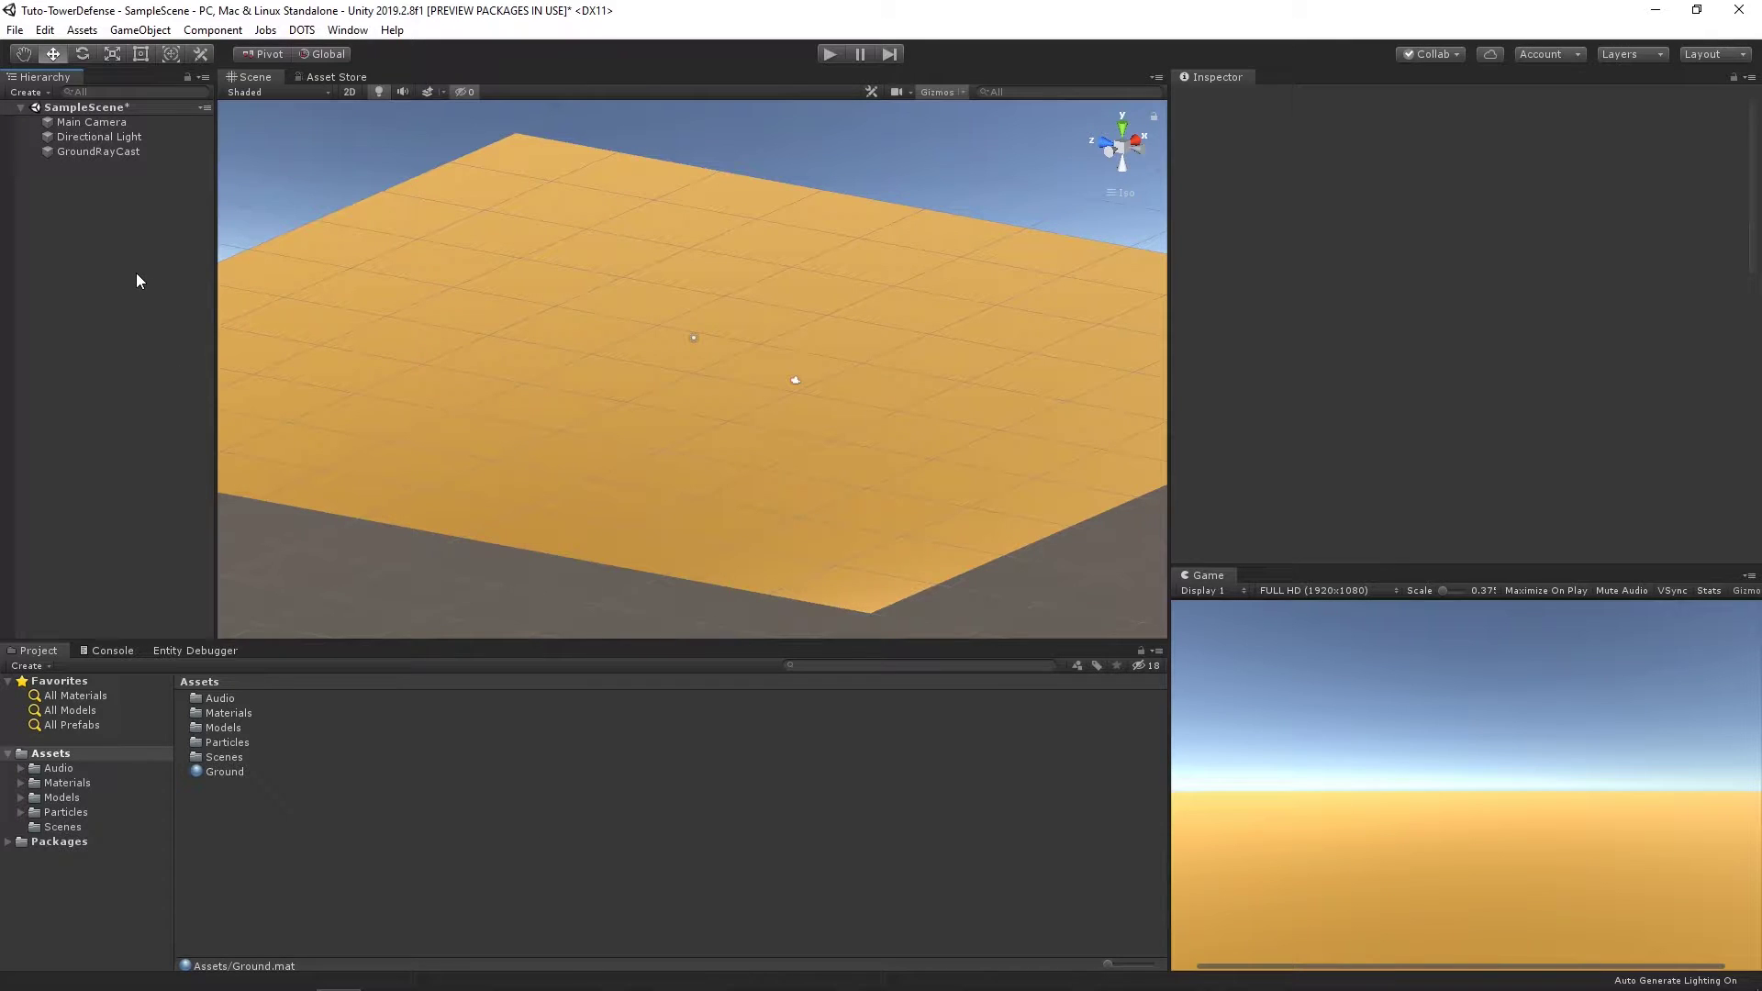
Step: Create an empty object named Turret and reset its position to the origin
right_click(89, 241)
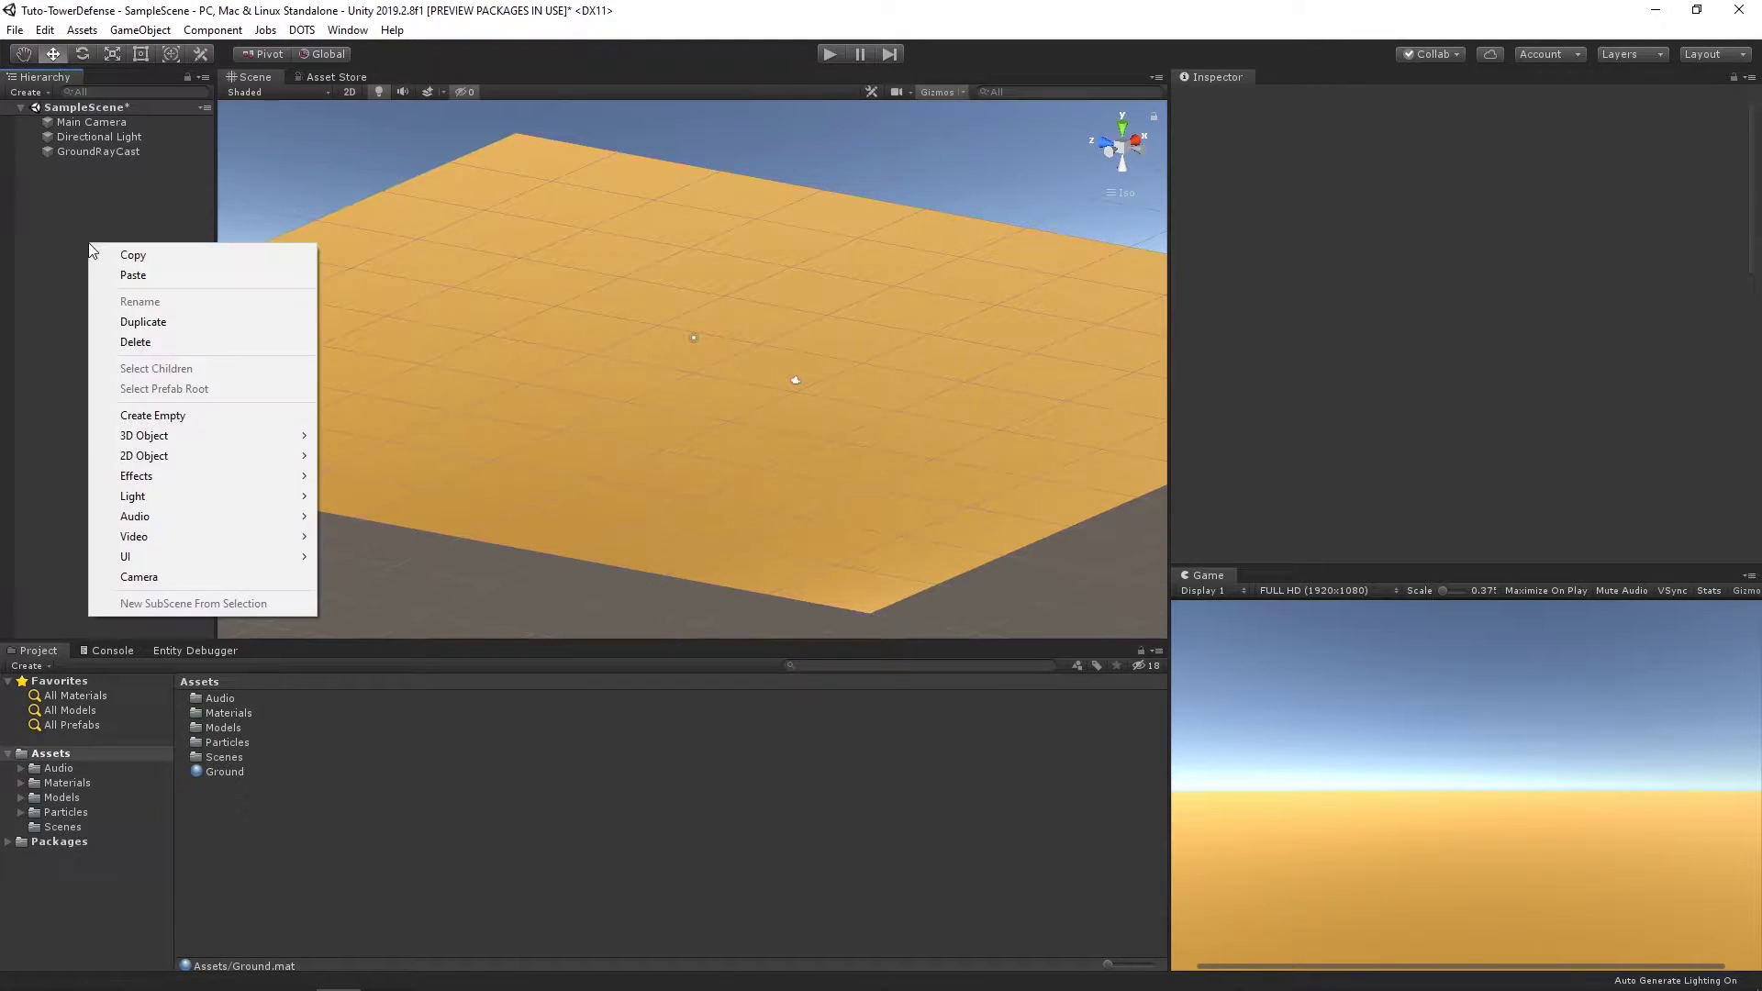
left_click(191, 411)
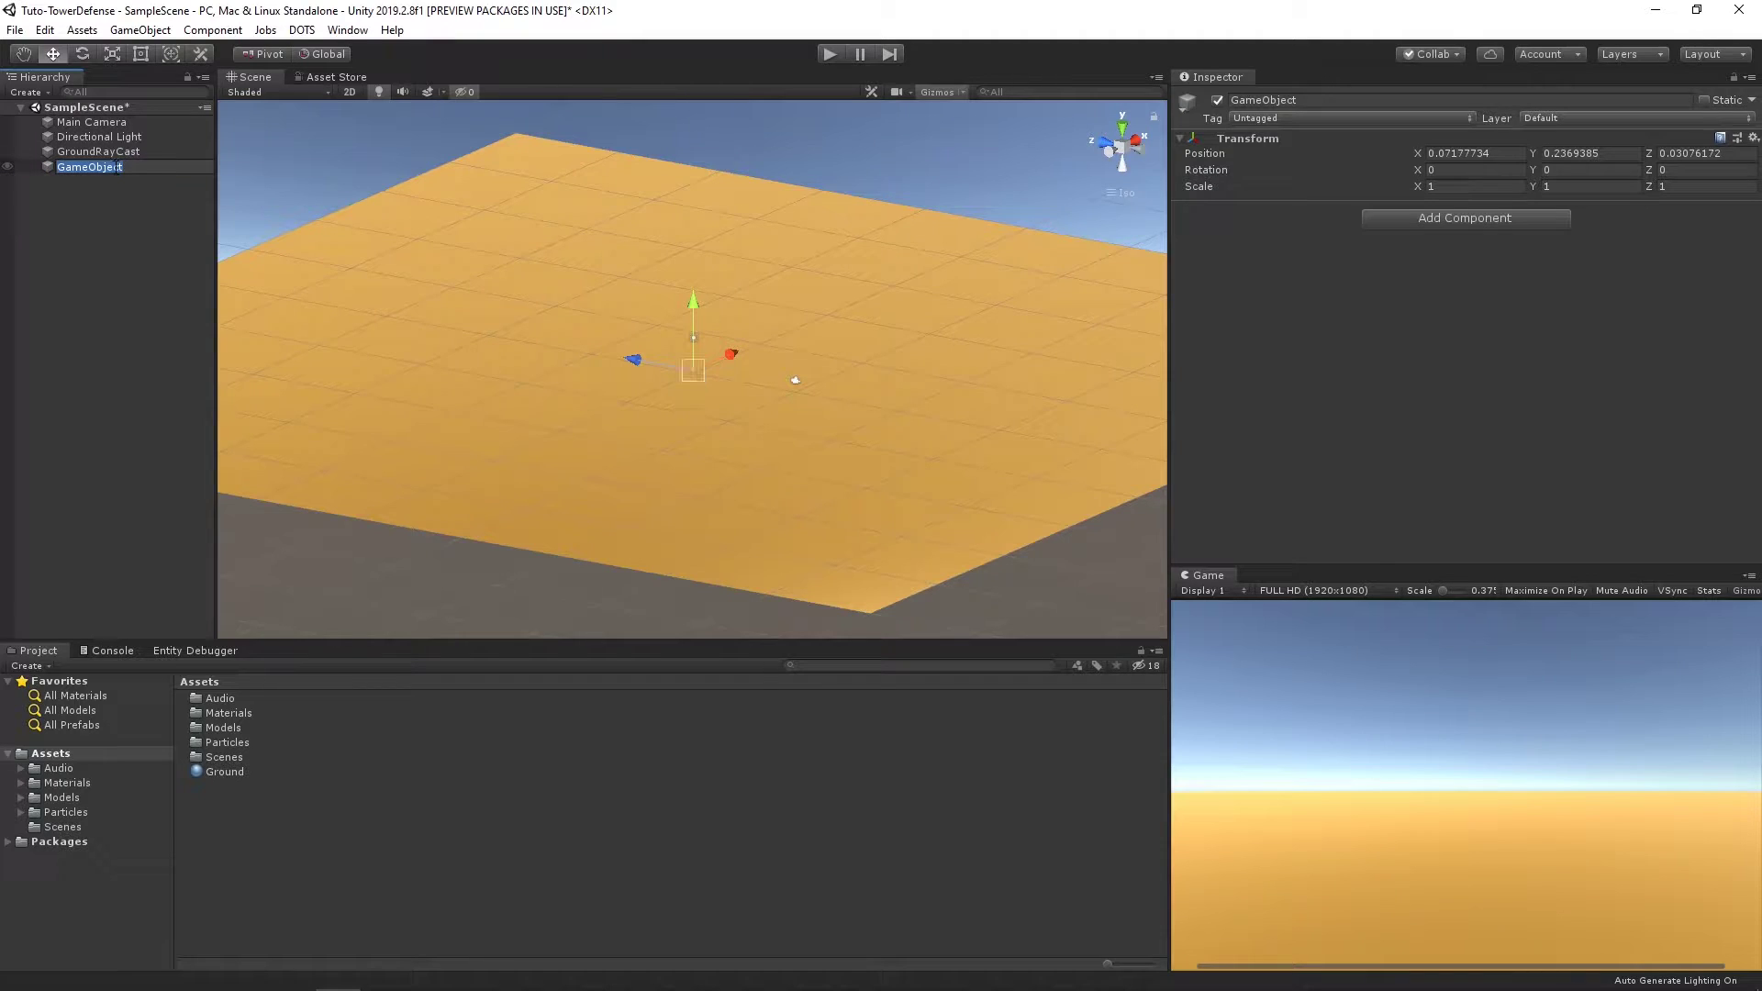
type("Turret")
key("Return")
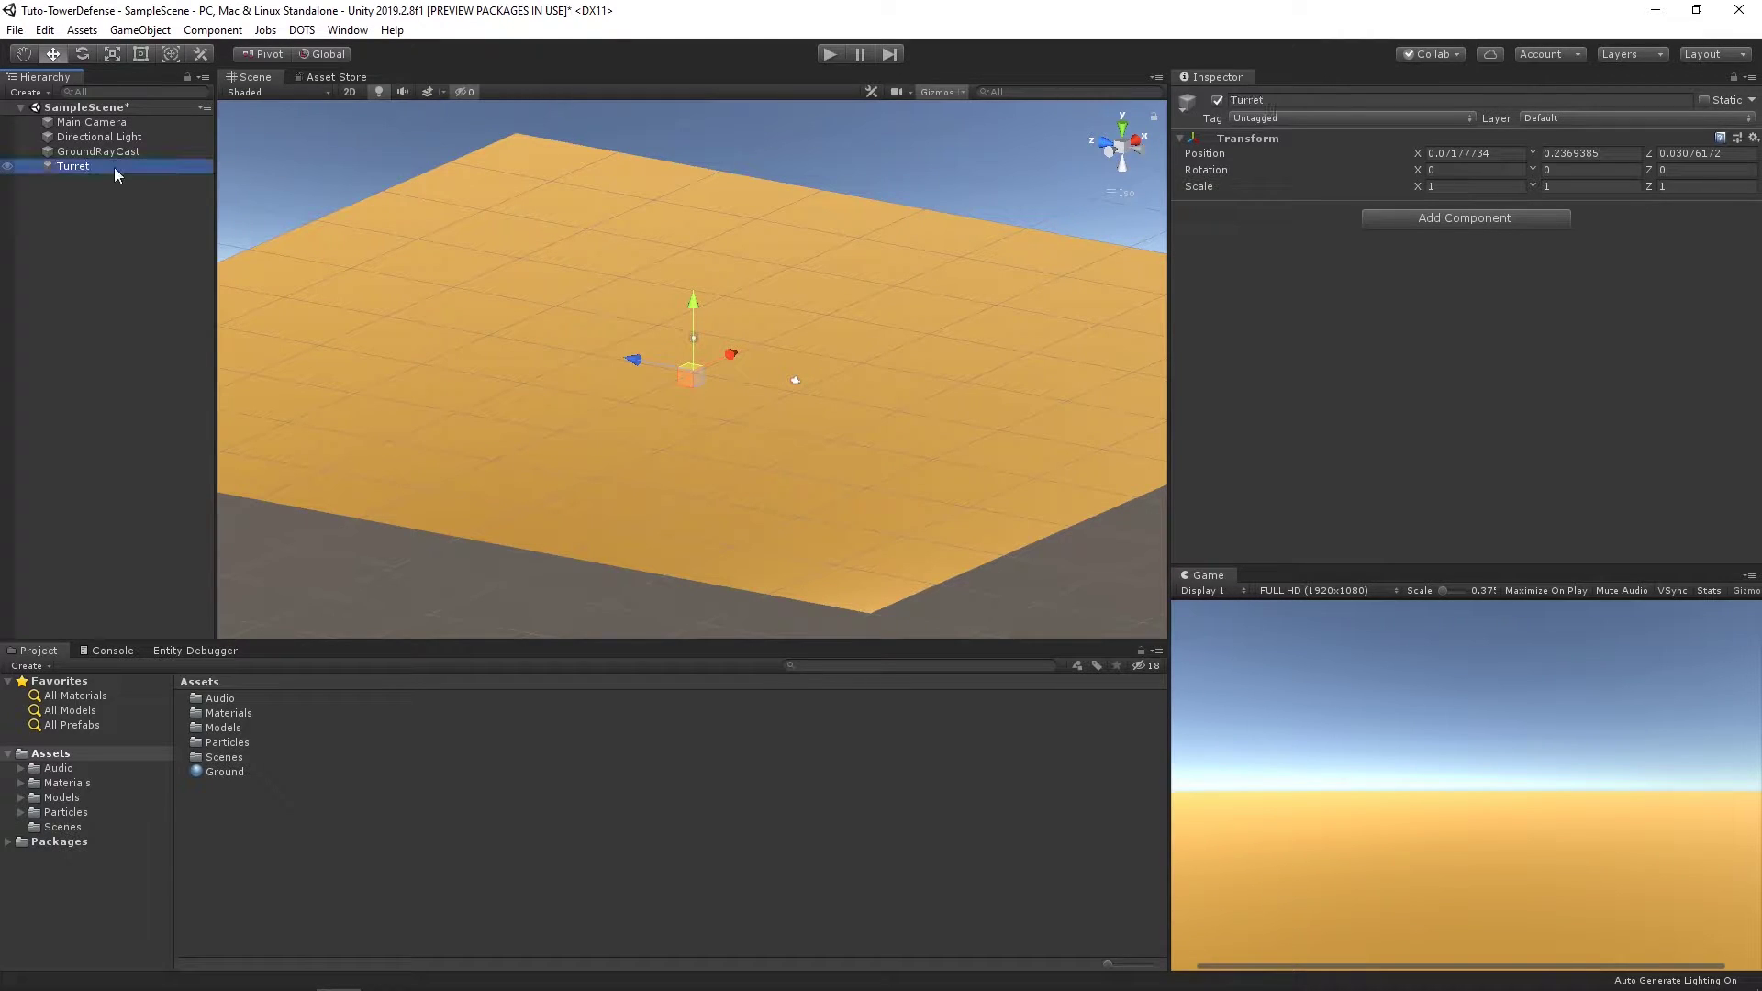
left_click(1753, 137)
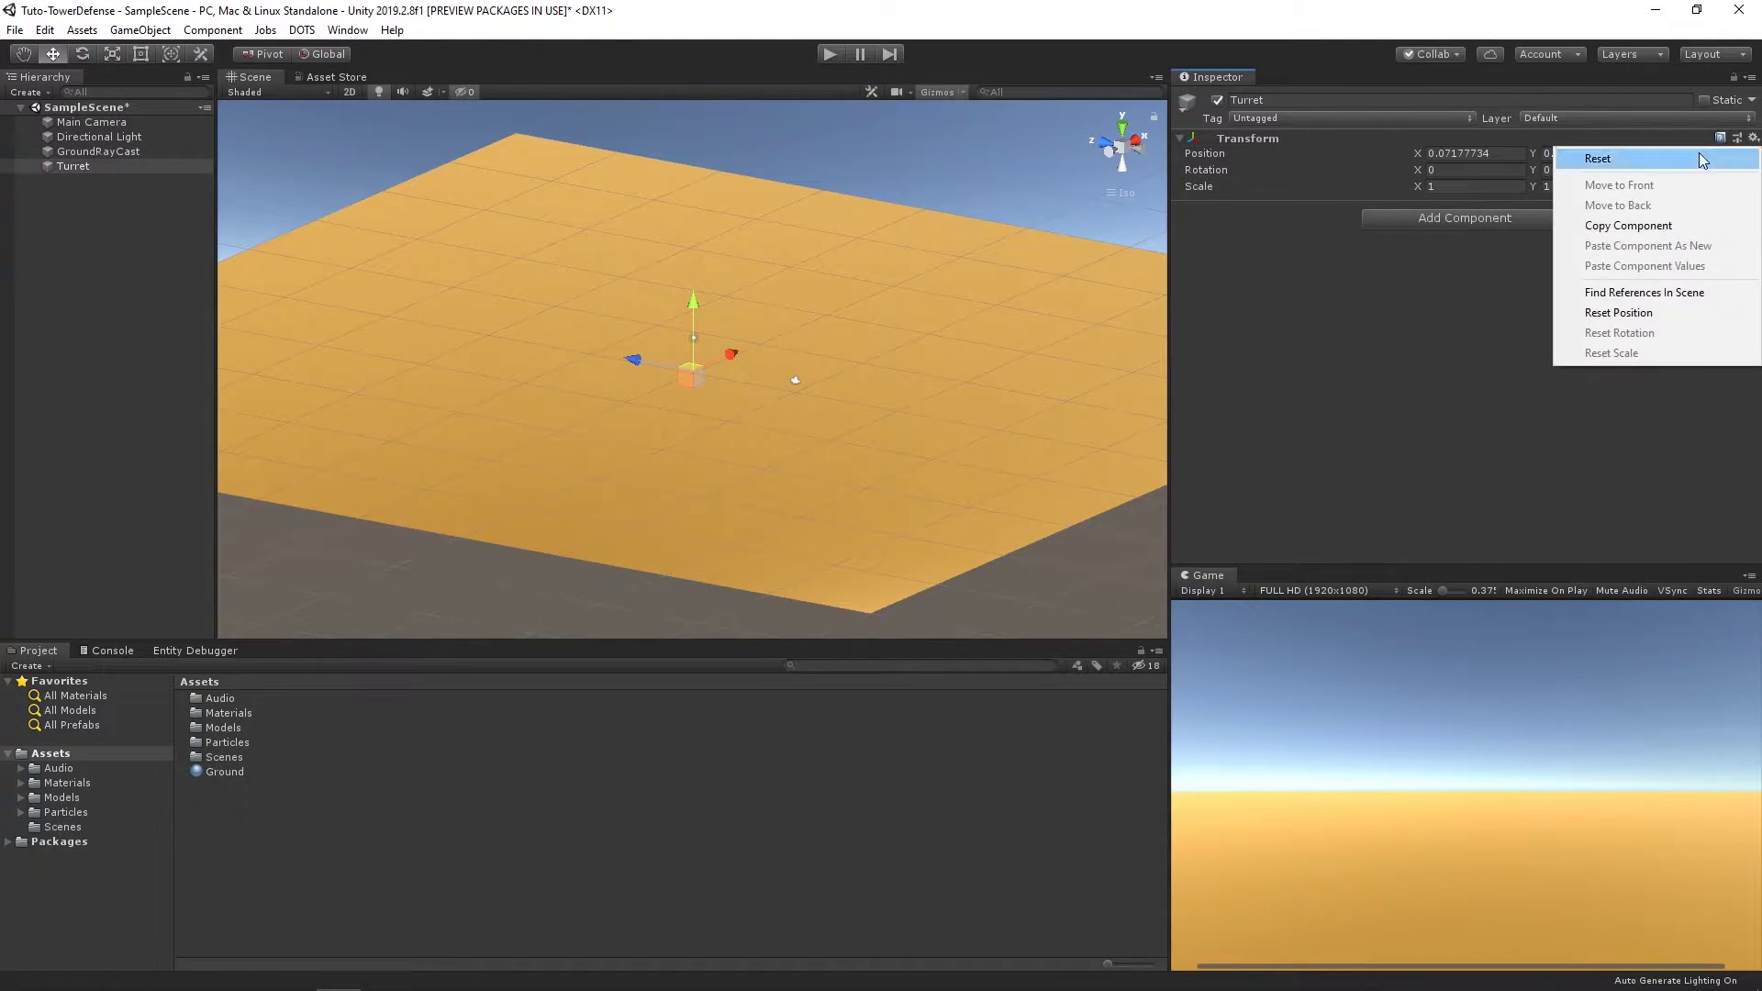
left_click(1597, 158)
left_click(94, 203)
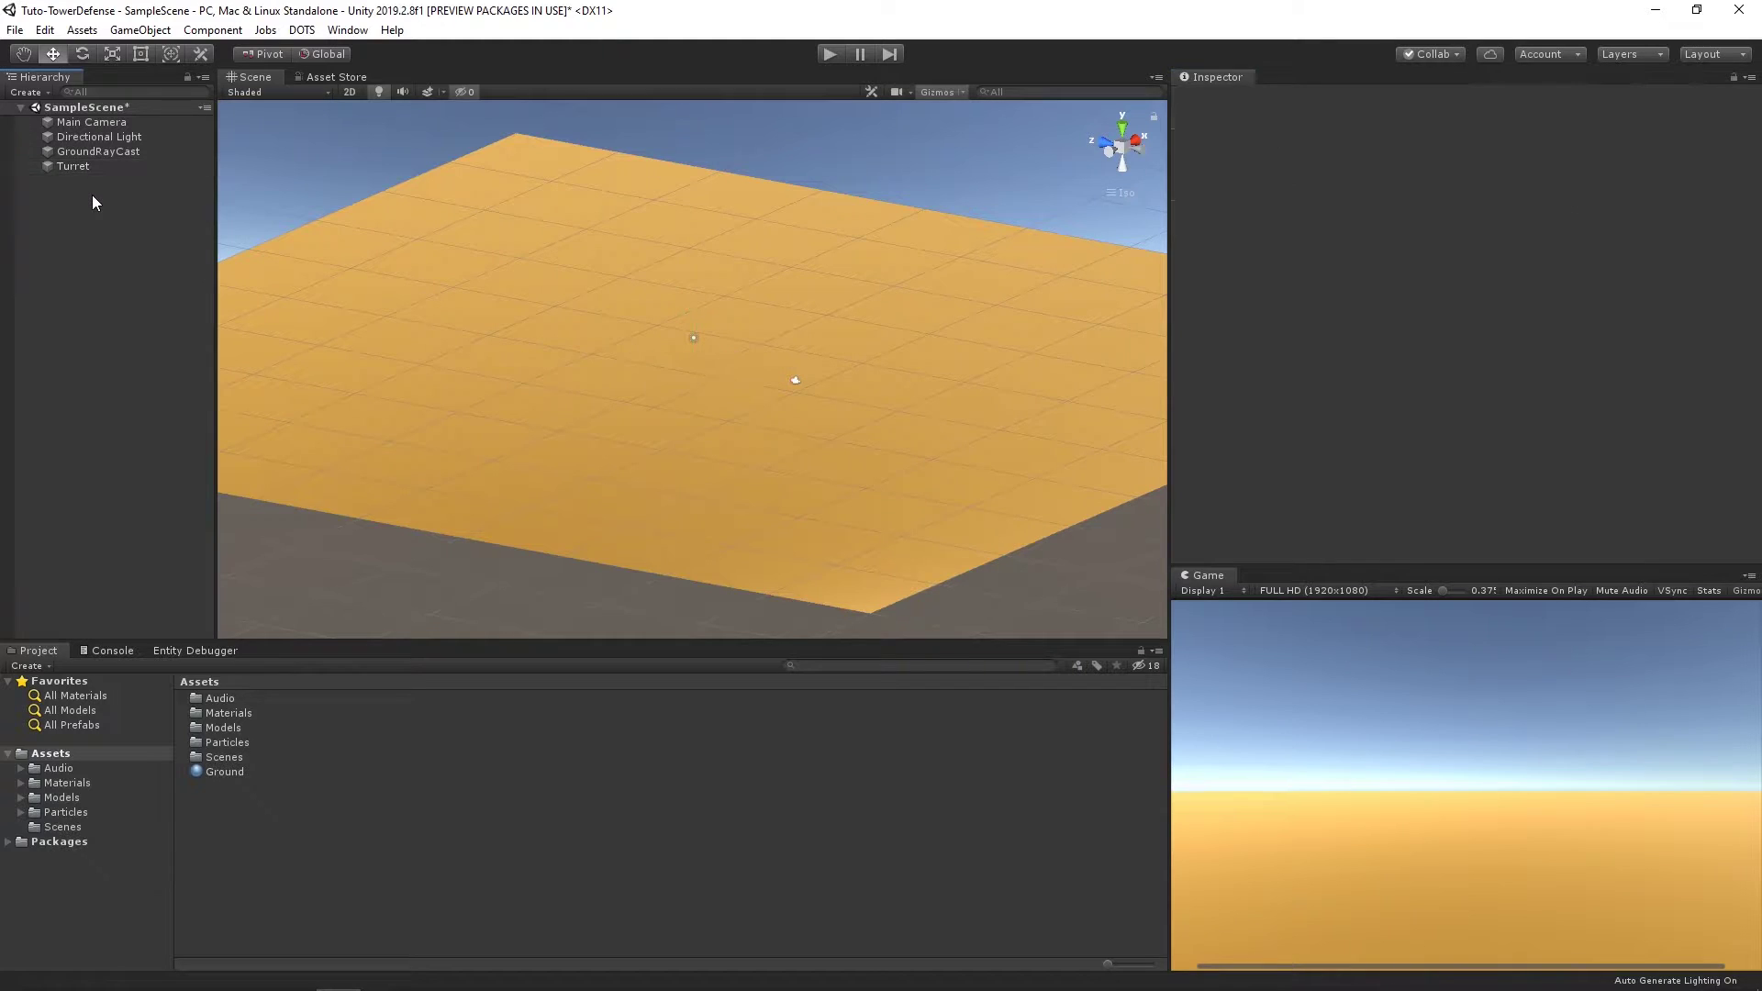
Step: Browse to the Models > Towers > MachineGun folder
double_click(221, 728)
left_click(233, 745)
double_click(233, 746)
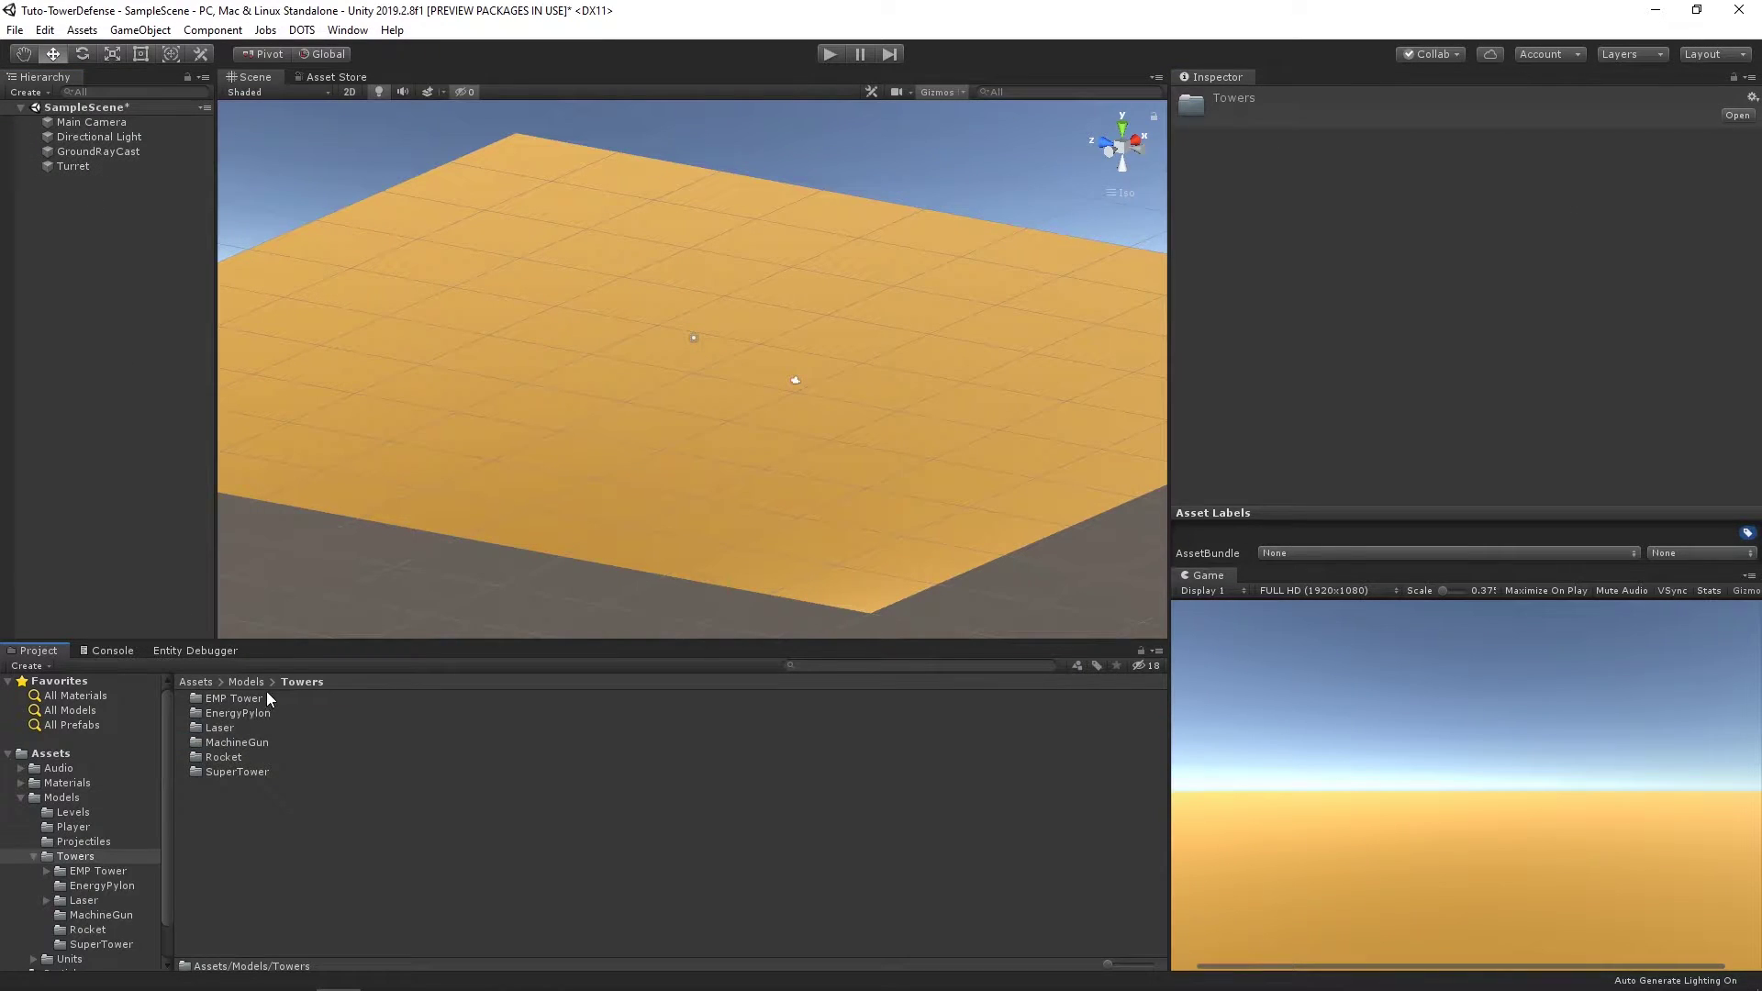
double_click(238, 742)
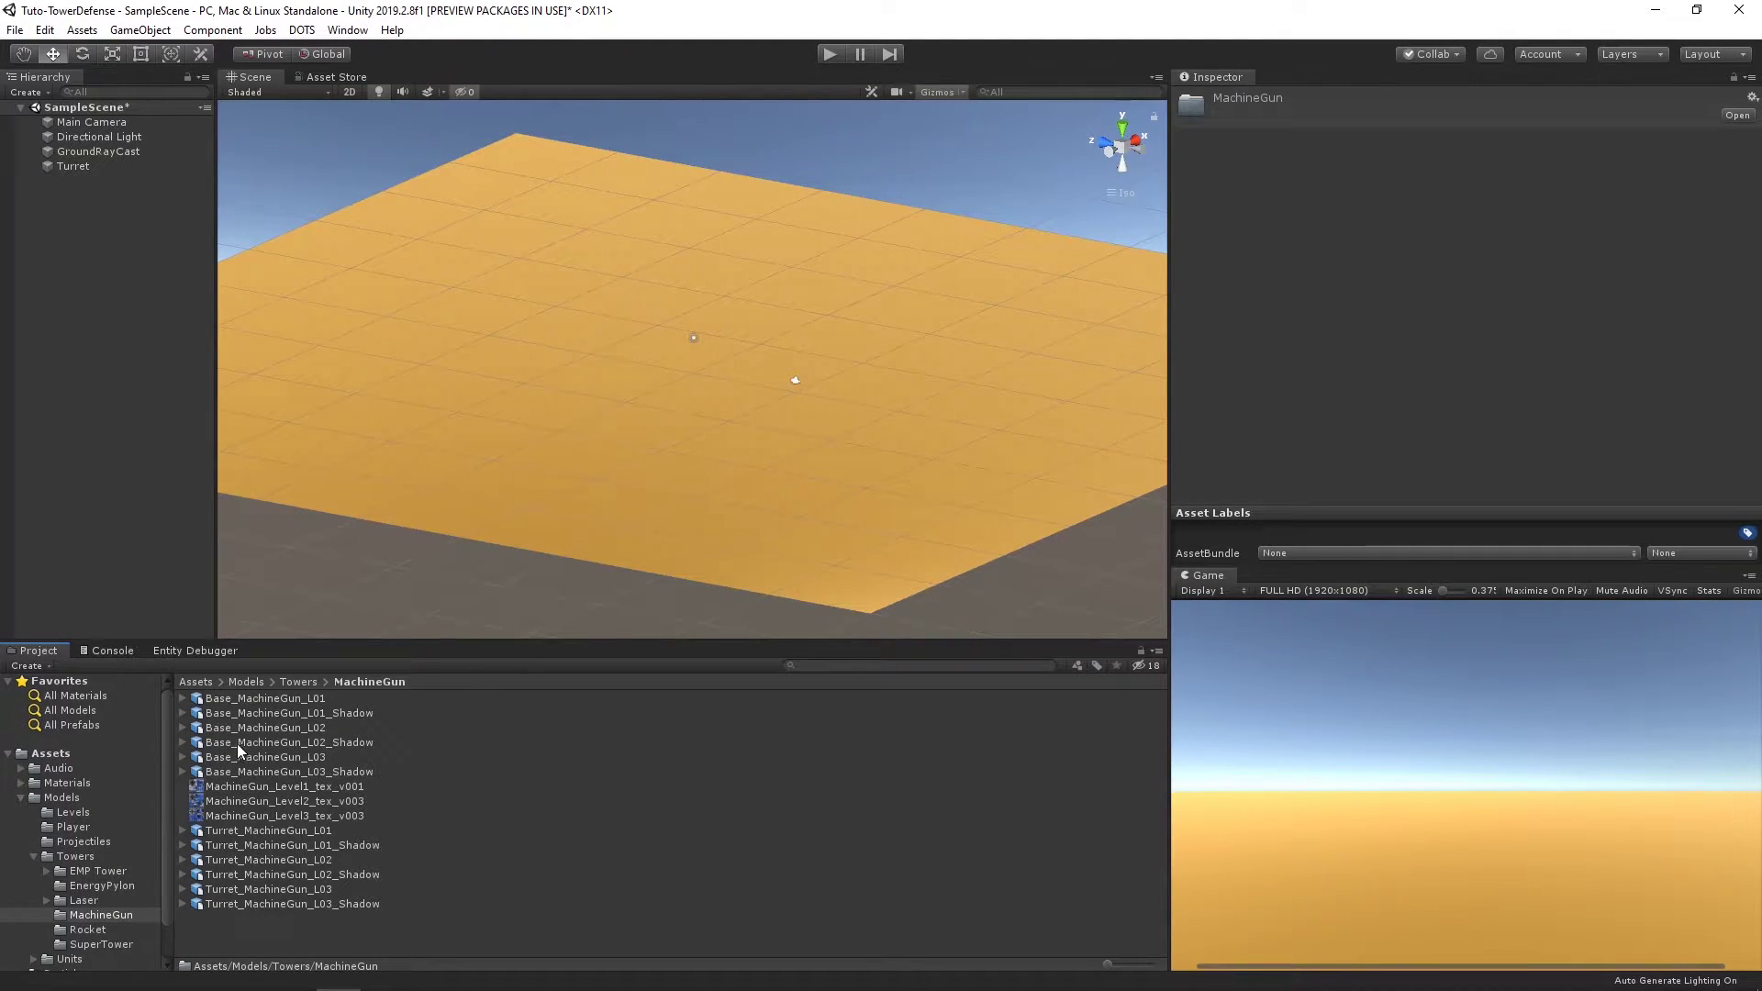
Step: Parent Base_MachineGun_L01 and Turret_MachineGun_L01 under Turret, texturing both with MachineGun_Level1_tex_v001
left_click_drag(237, 725, 87, 168)
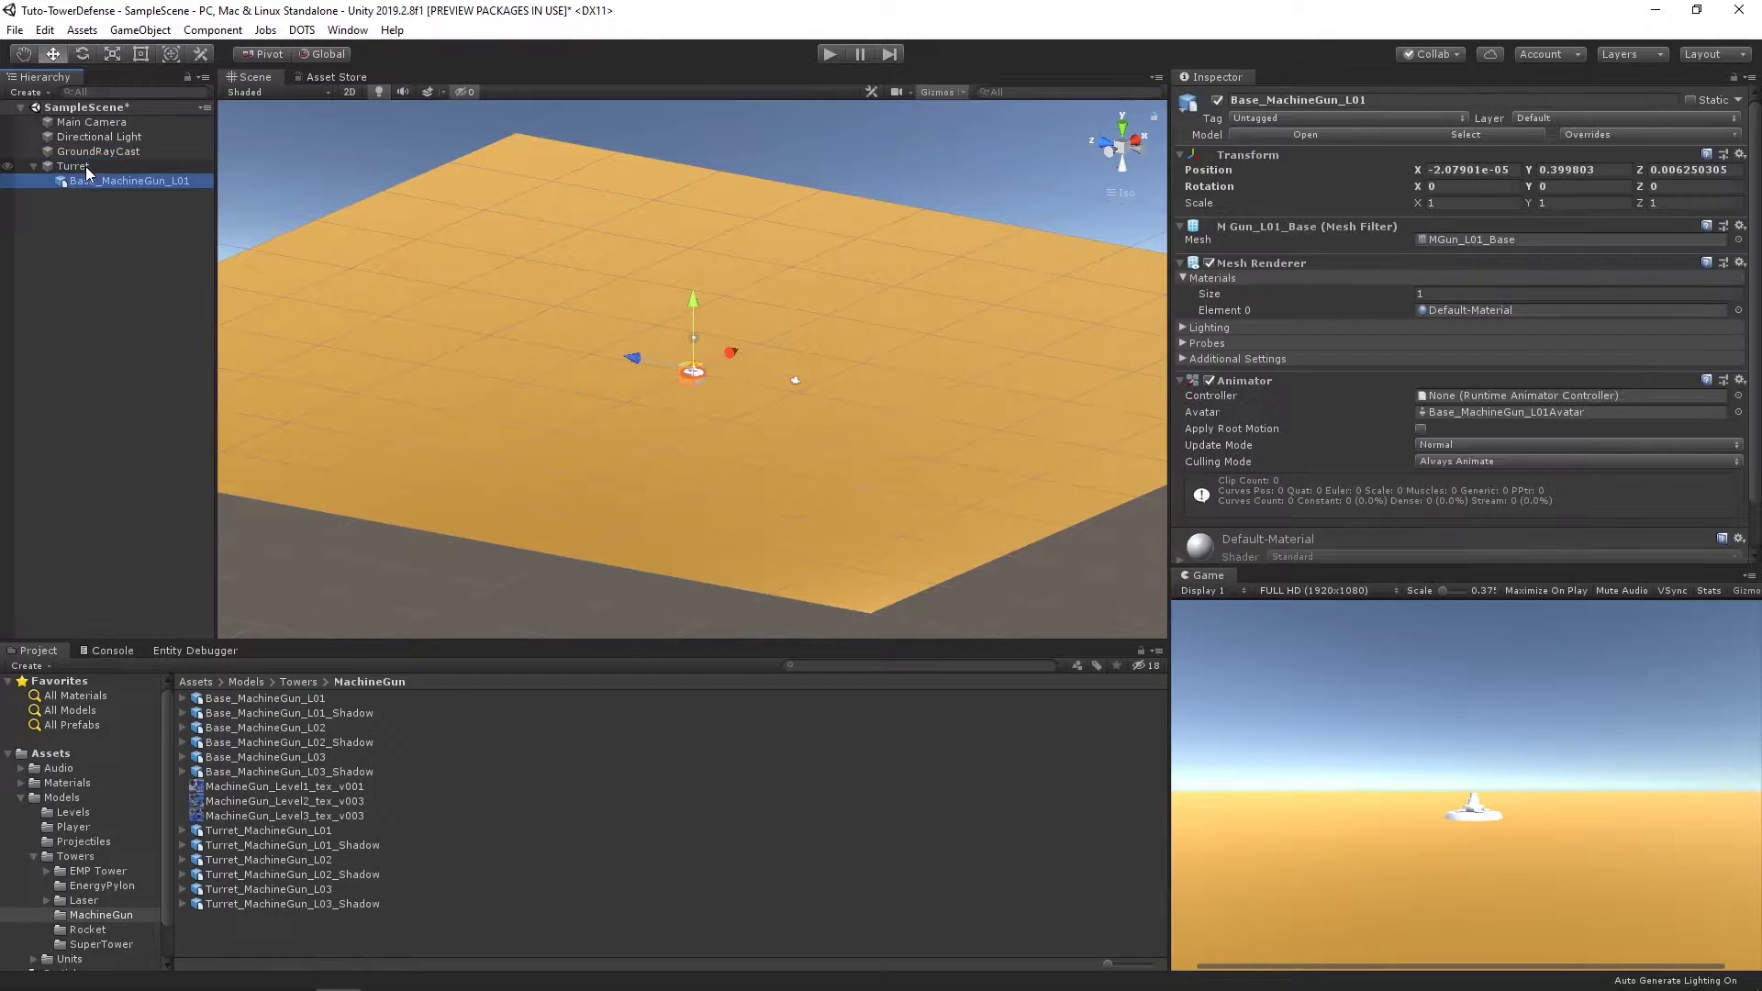
double_click(85, 167)
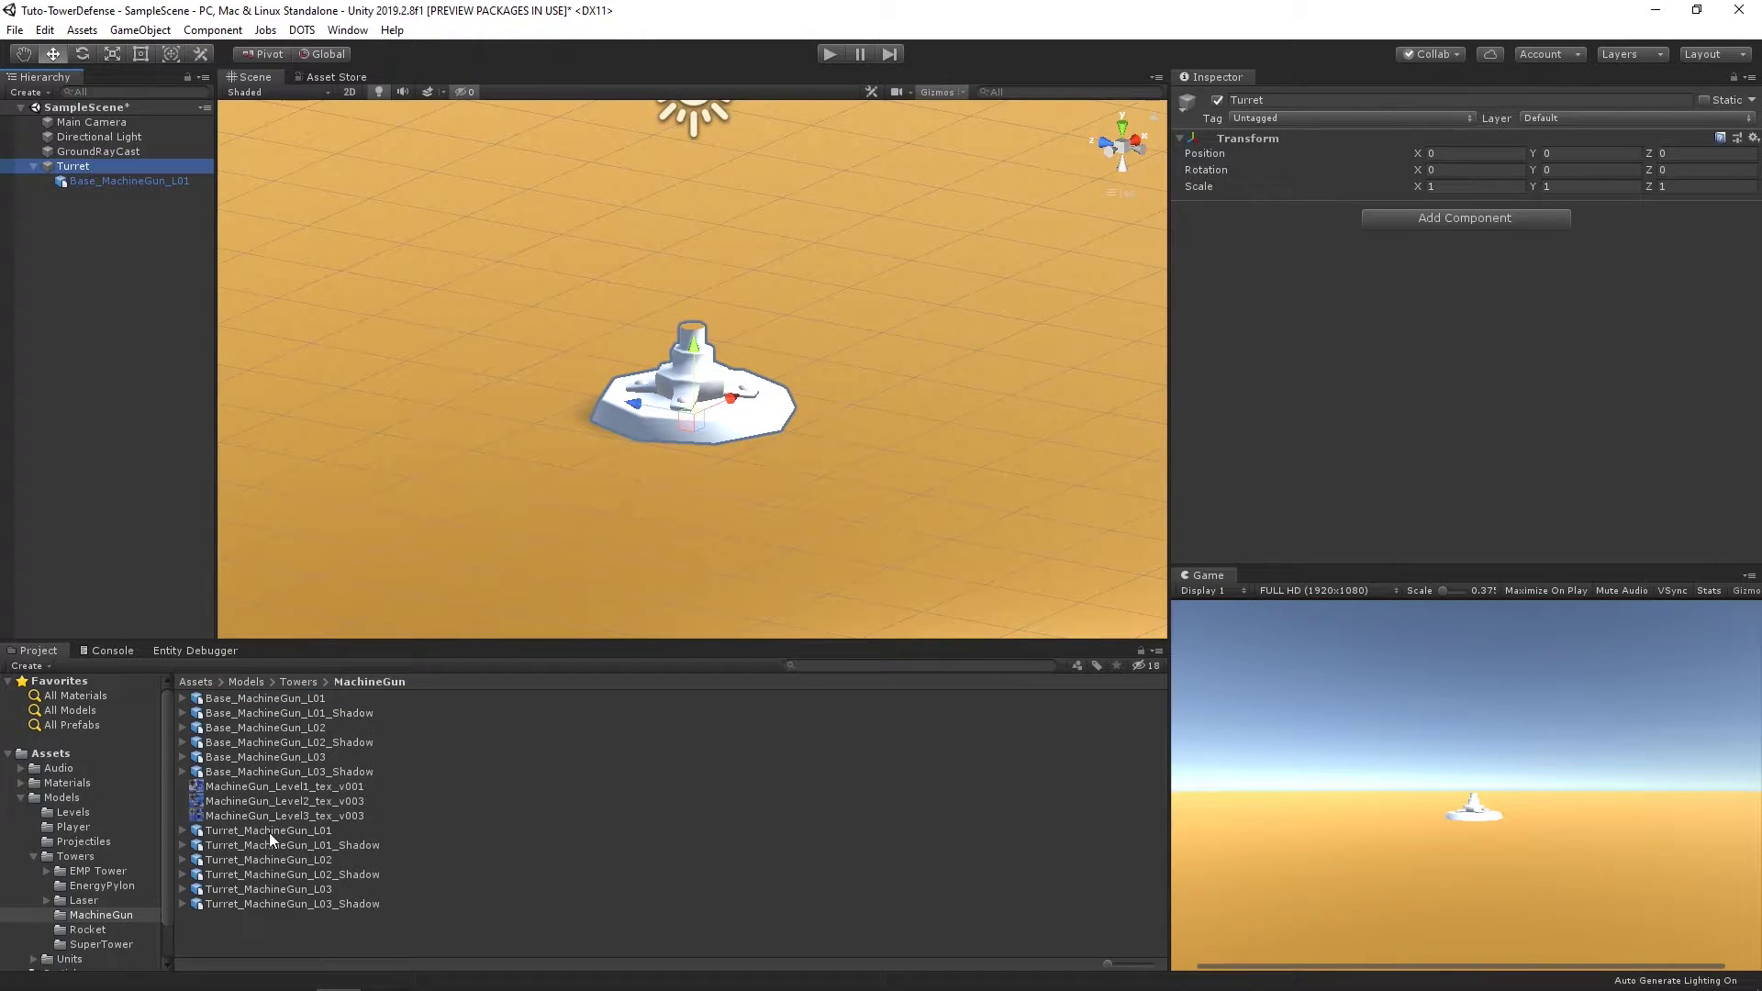
left_click_drag(88, 167, 88, 167)
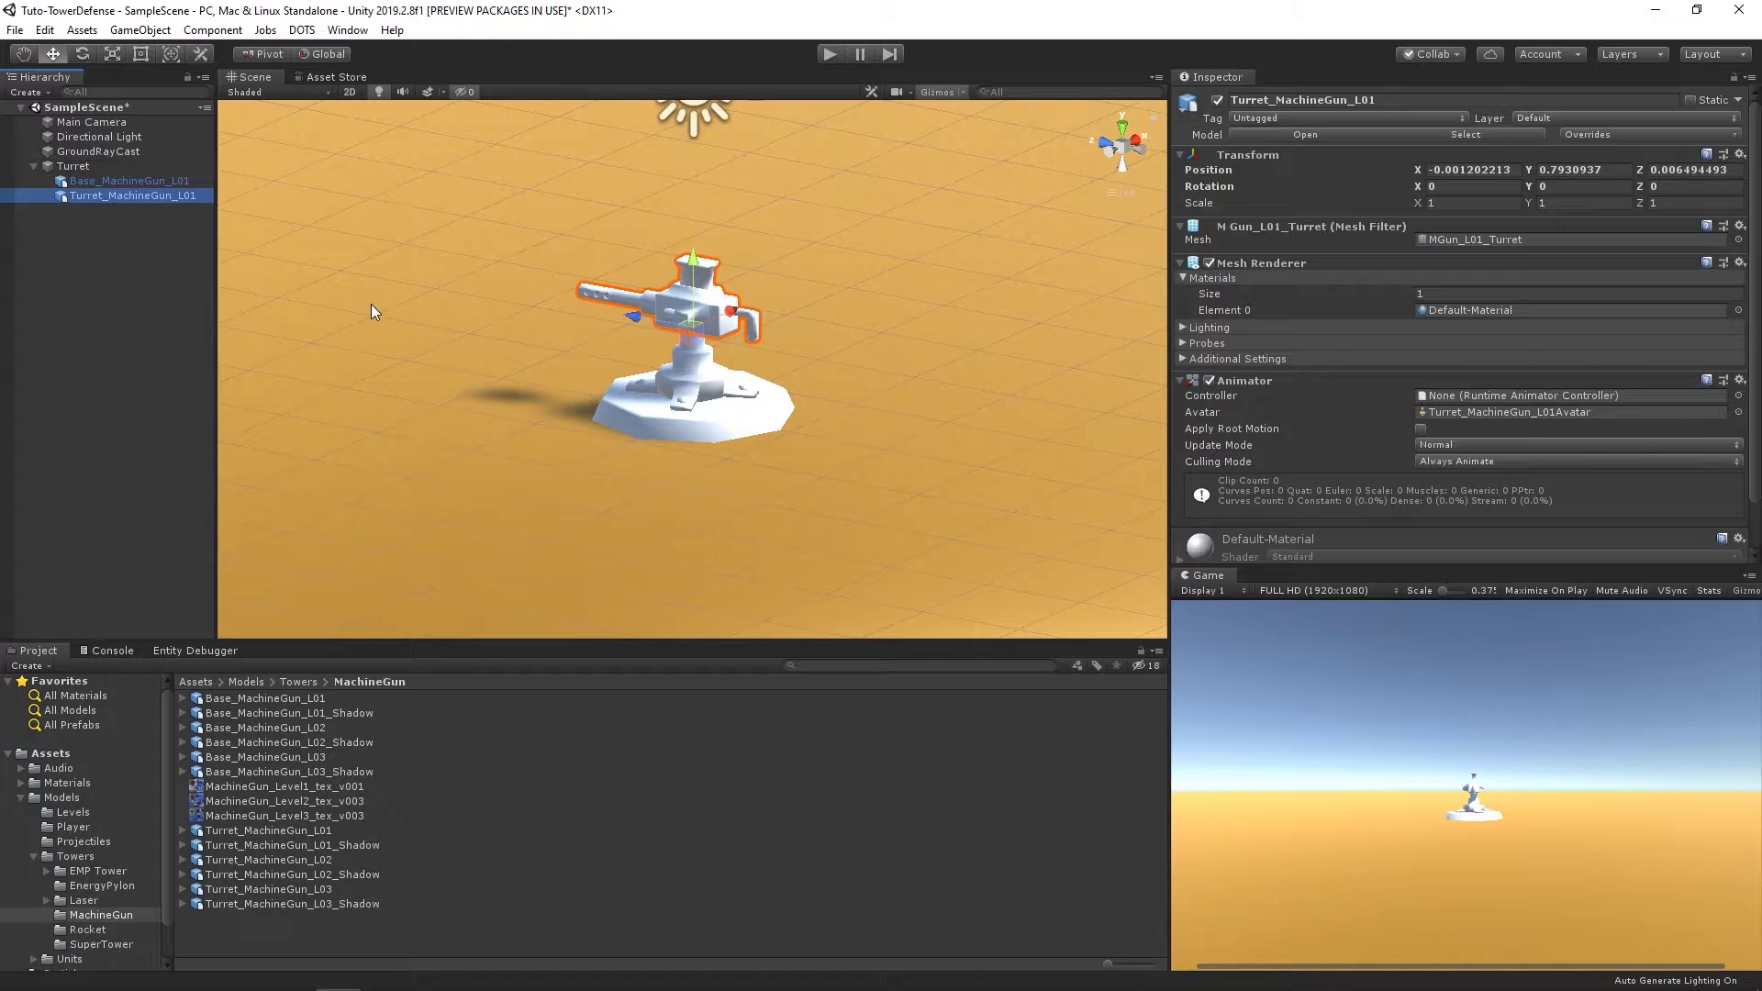
mouse_move(228, 786)
left_mouse_down()
mouse_move(690, 397)
mouse_move(714, 419)
left_mouse_up()
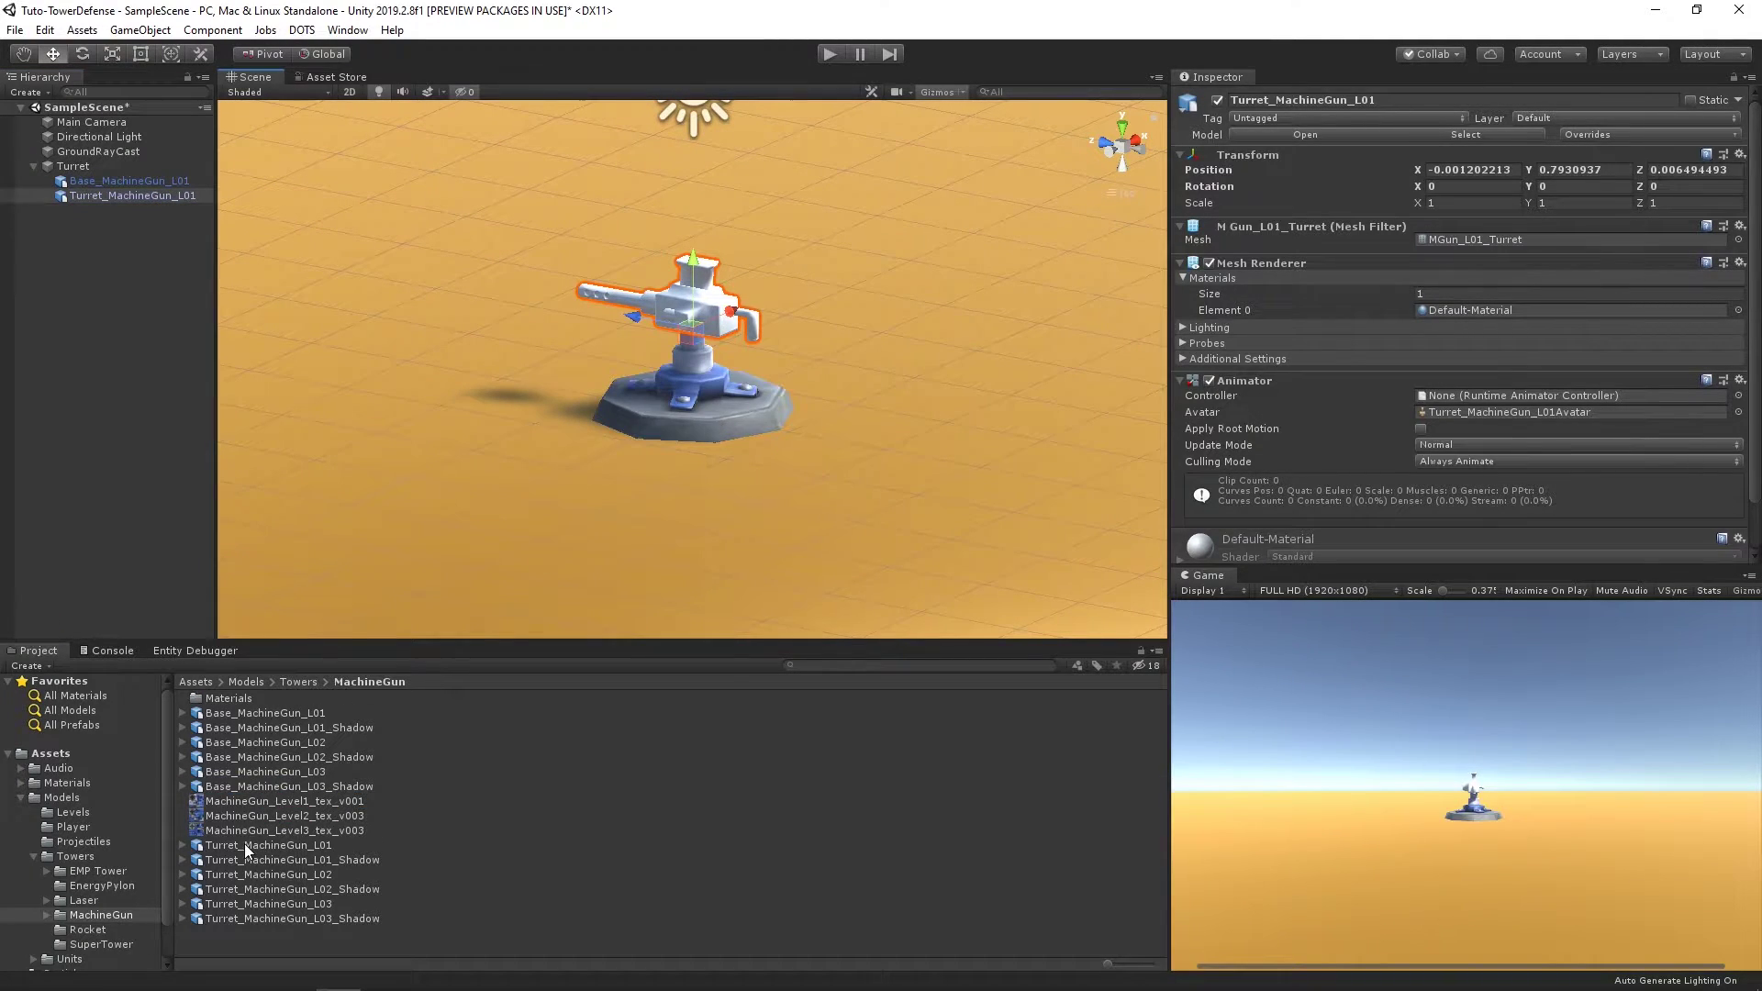
left_click_drag(252, 801, 719, 325)
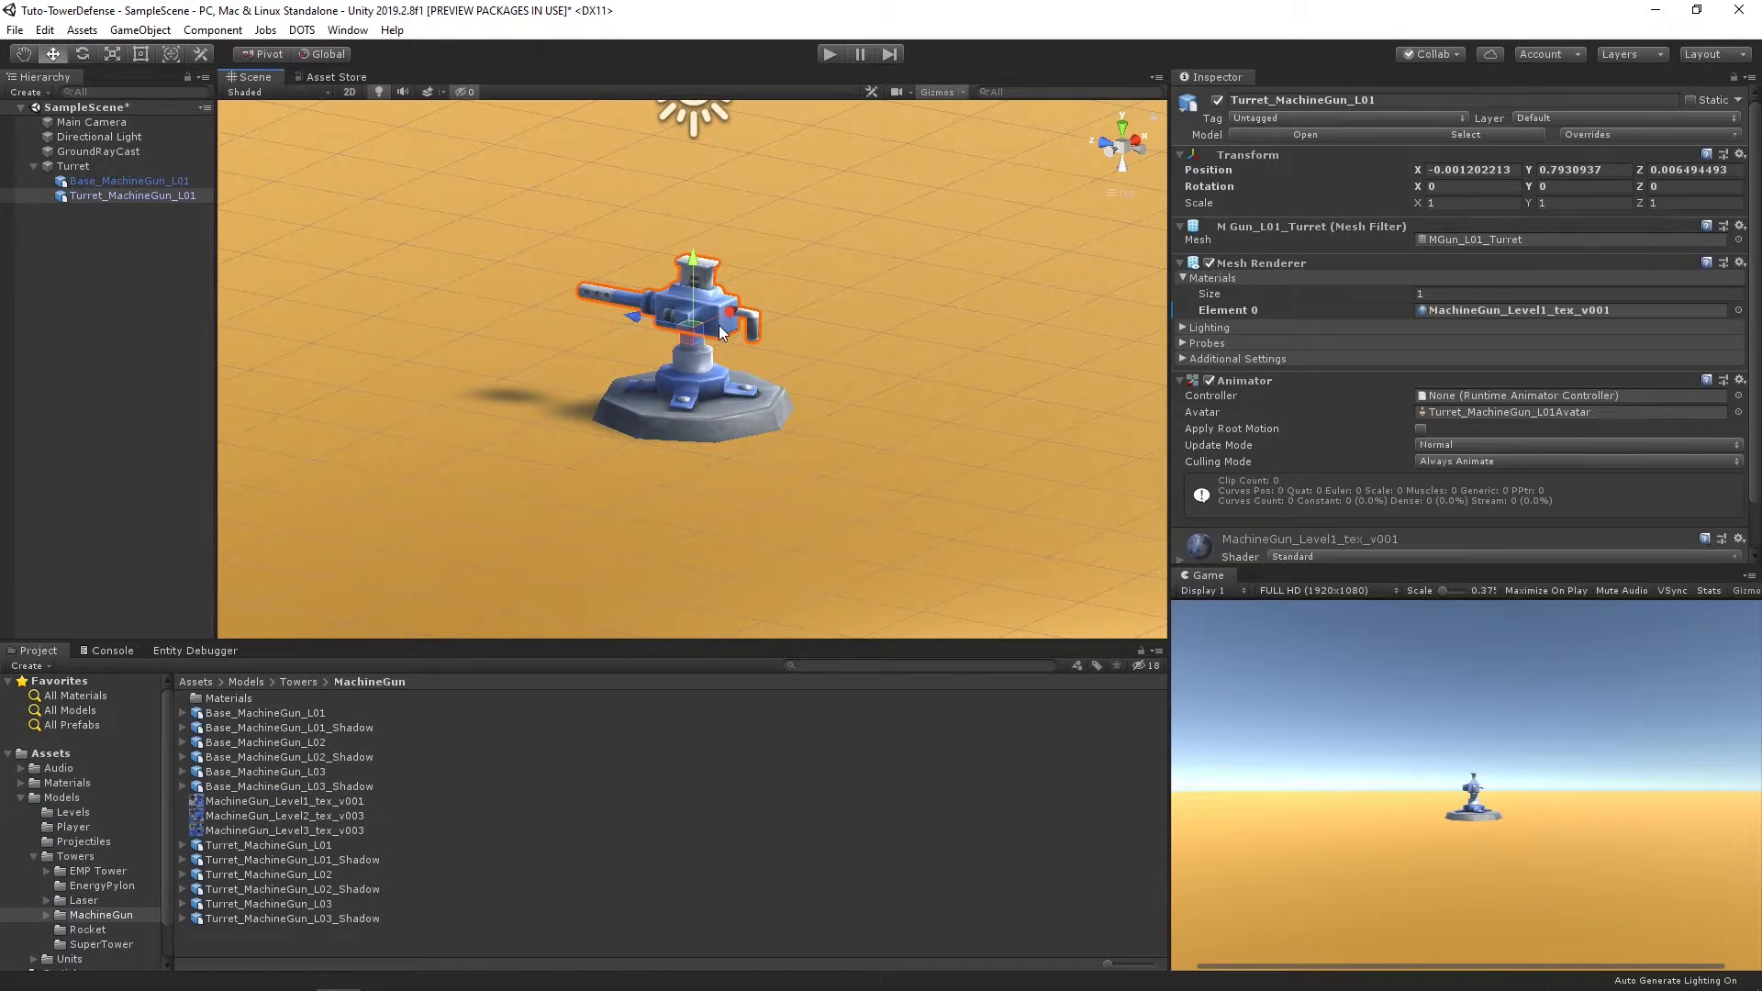
Step: Create a Prefabs folder in Assets and drag Turret into it as a prefab
left_click(94, 168)
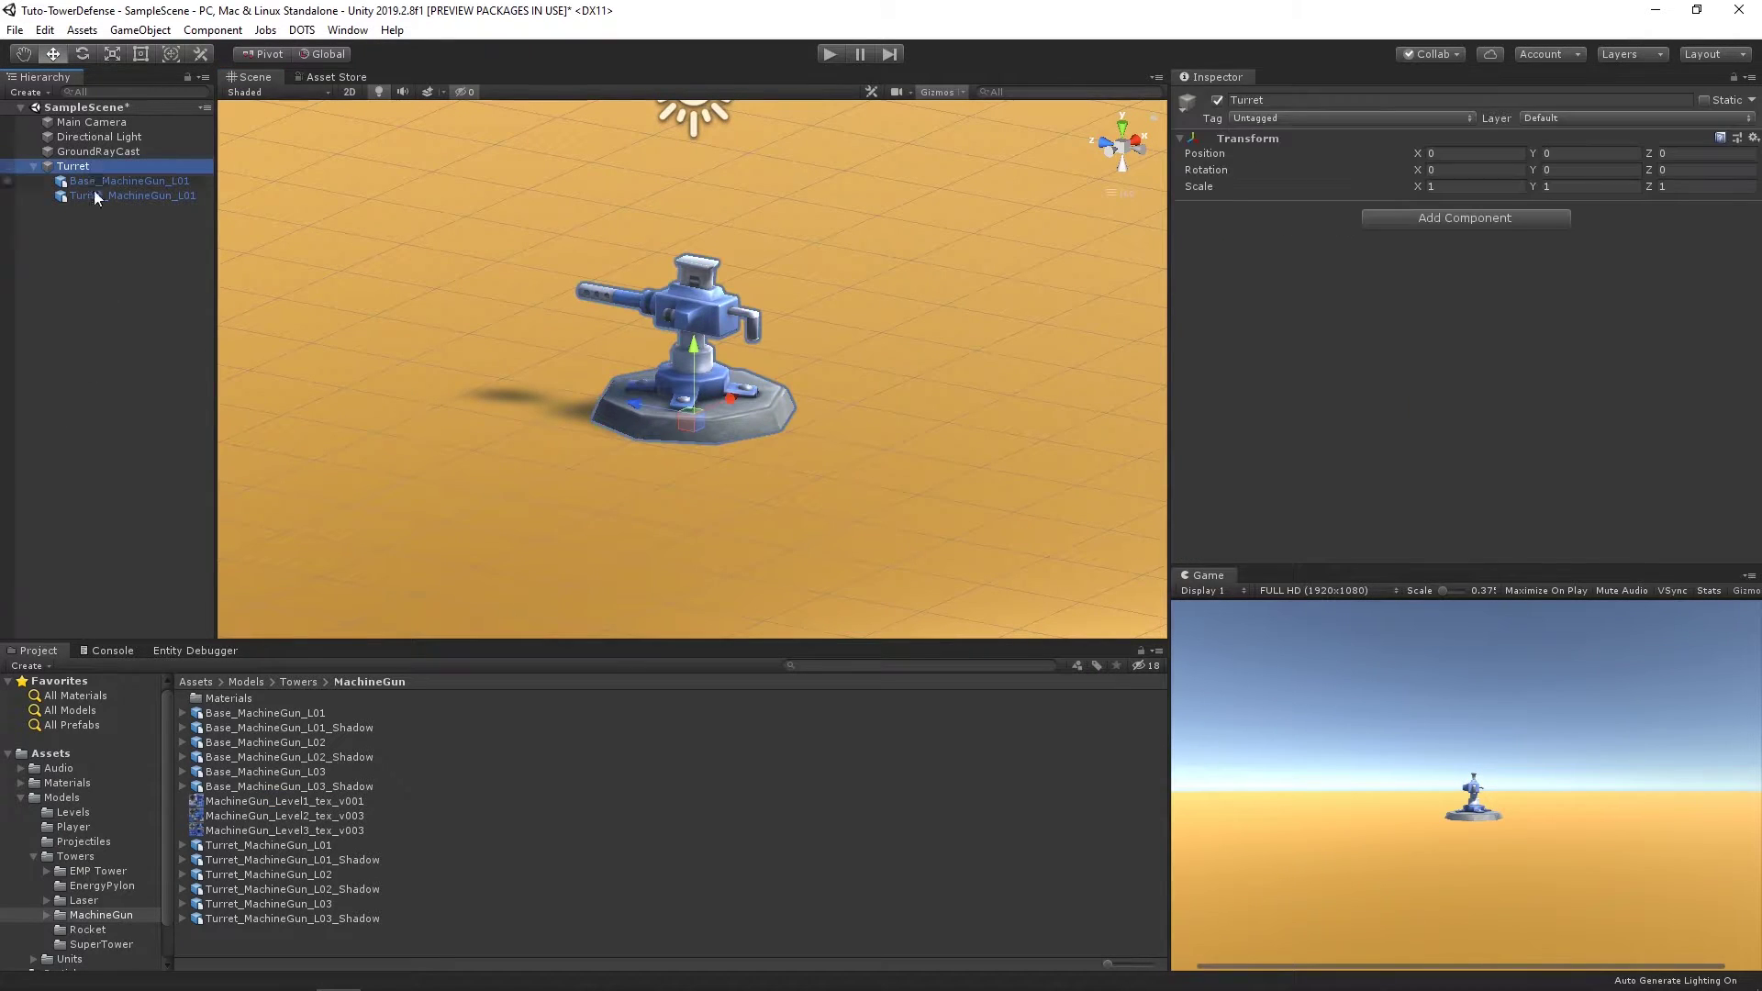
left_click(20, 798)
left_click(57, 748)
right_click(296, 839)
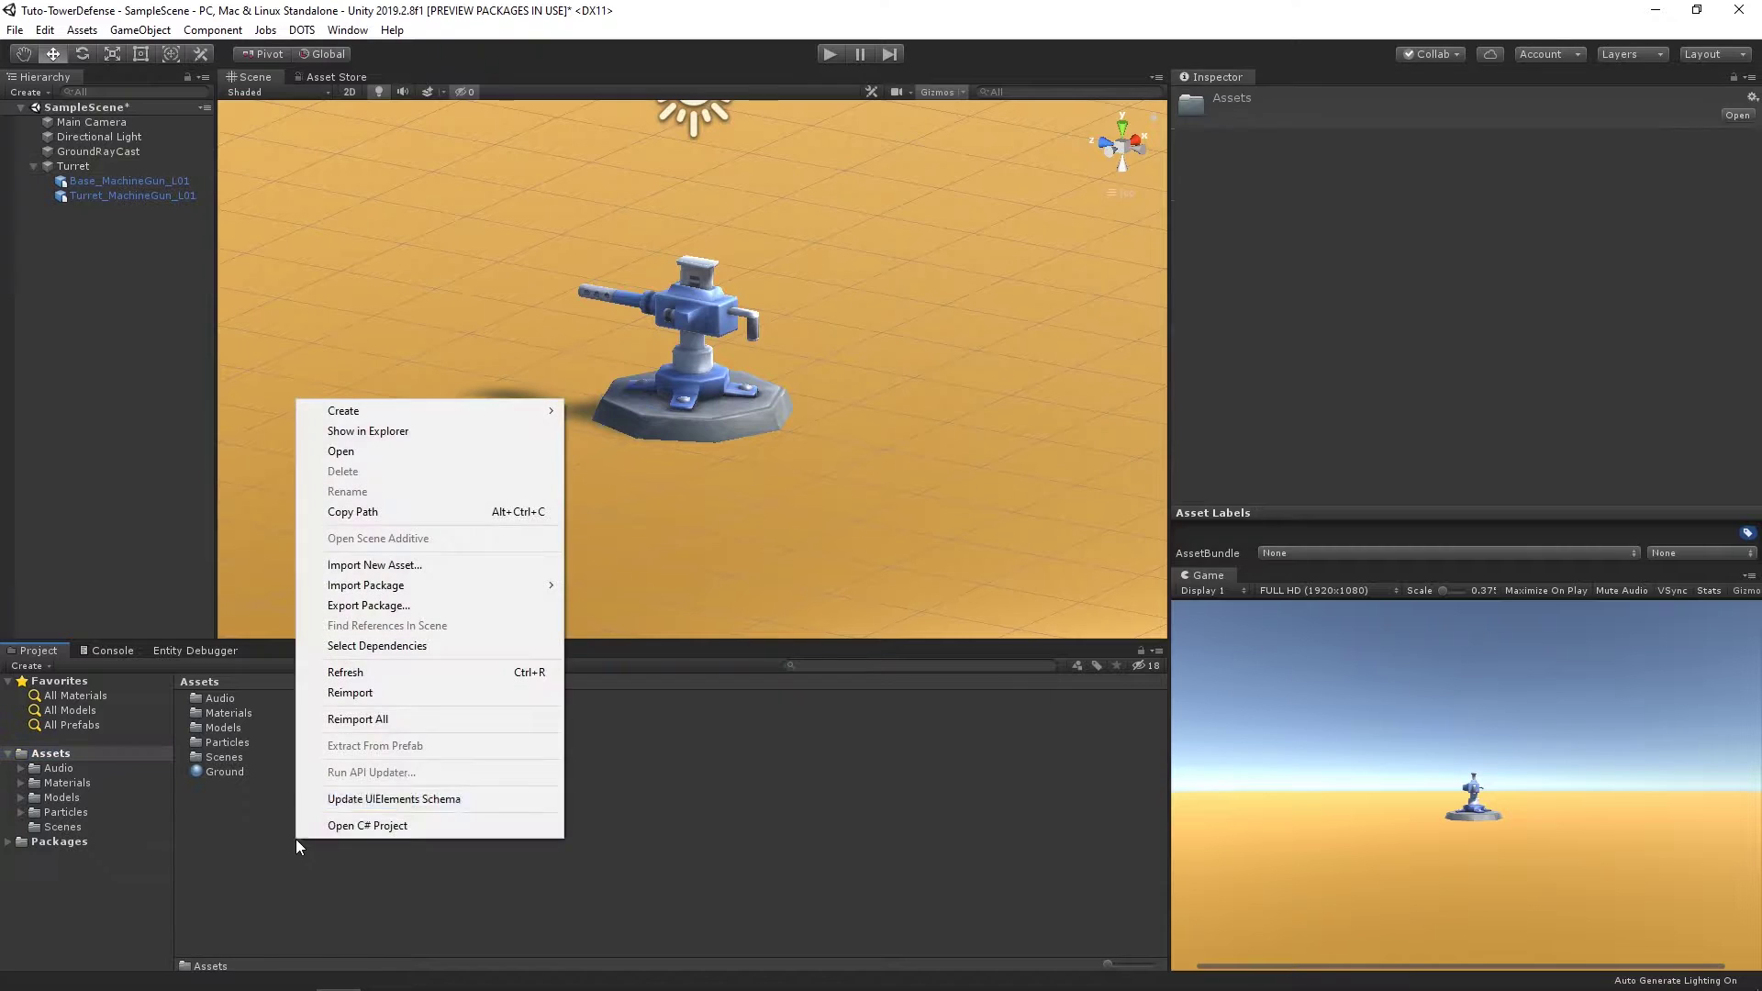
mouse_move(455, 418)
left_click(644, 263)
key("Caps_Lock")
type("PR")
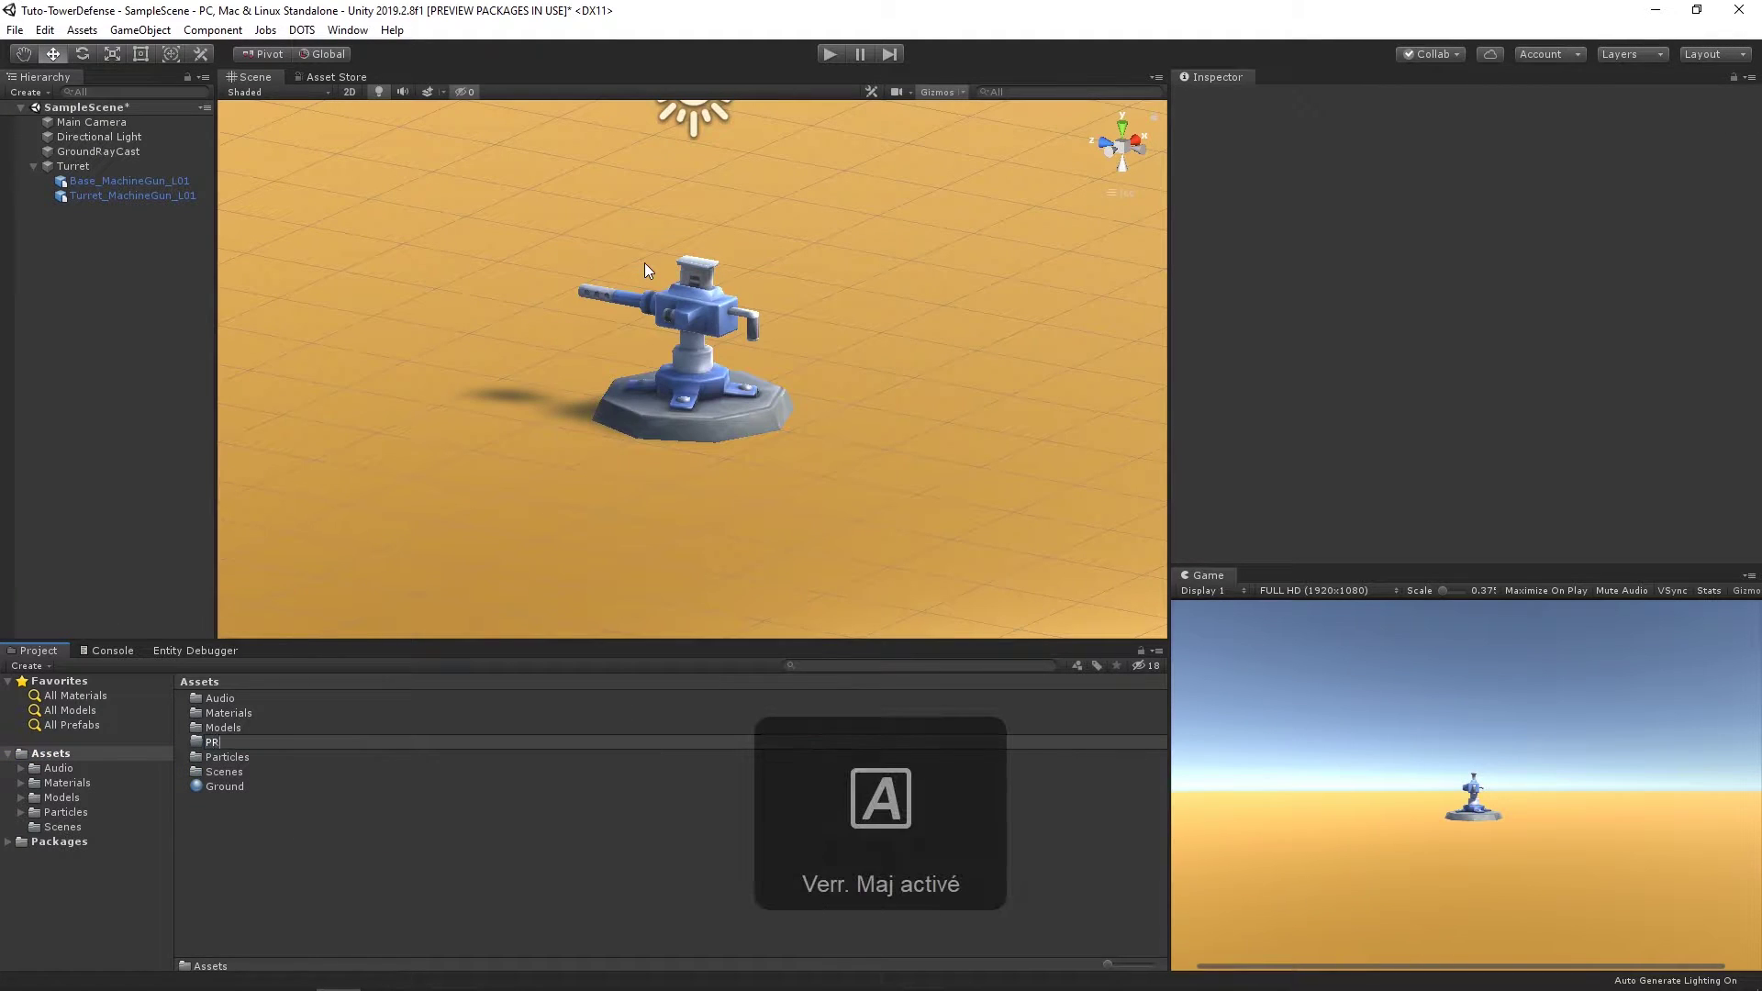
type("E")
key("BackSpace")
key("BackSpace")
key("Caps_Lock")
type("refabs")
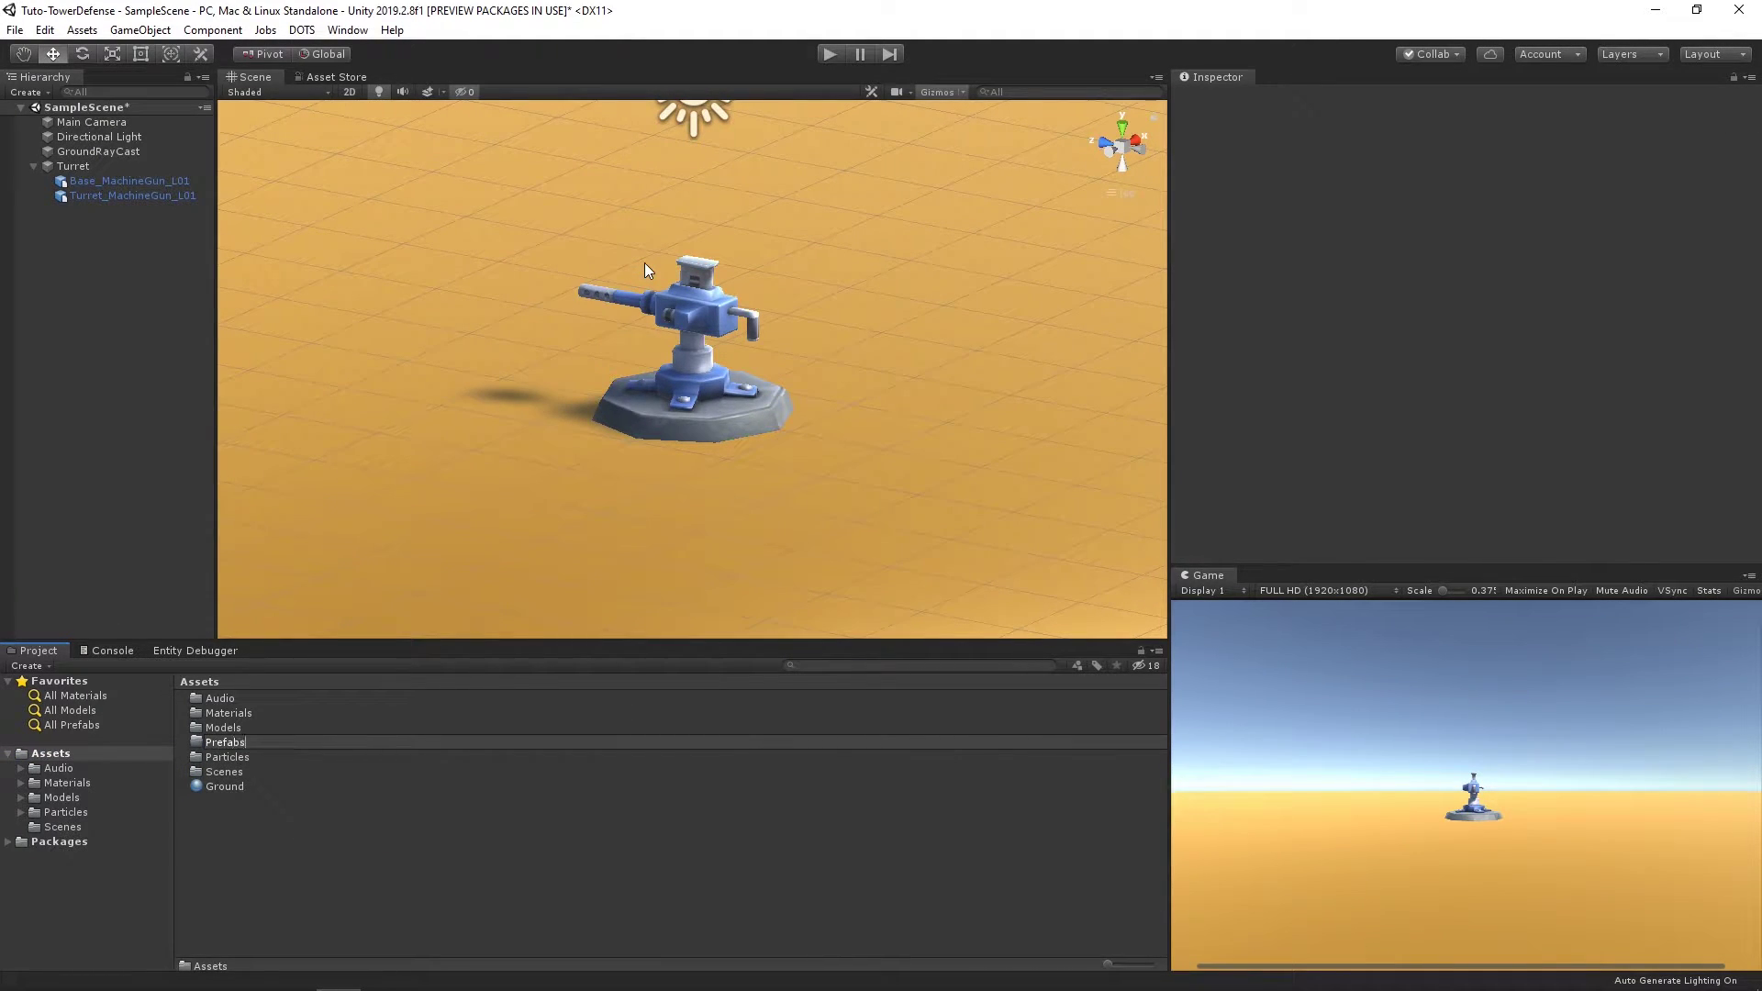
key("Return")
left_click_drag(84, 171, 228, 753)
left_click(238, 745)
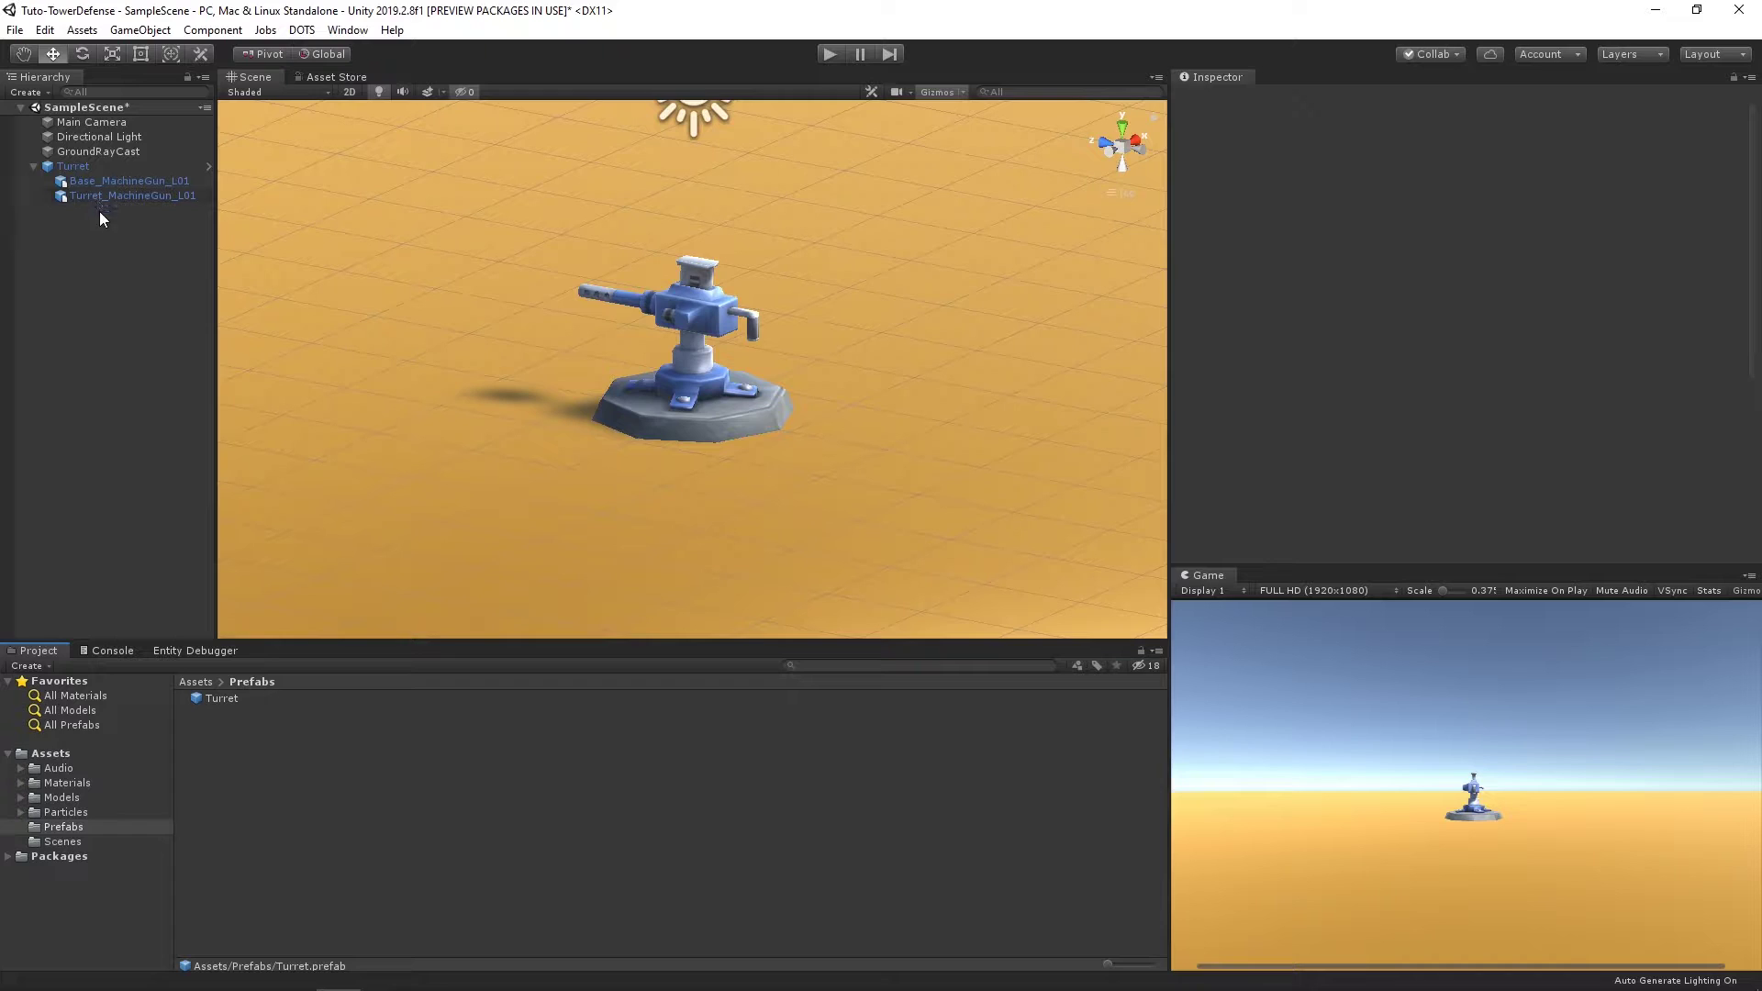
Step: Remove the Animator component from Turret_MachineGun_L01
left_click(120, 167)
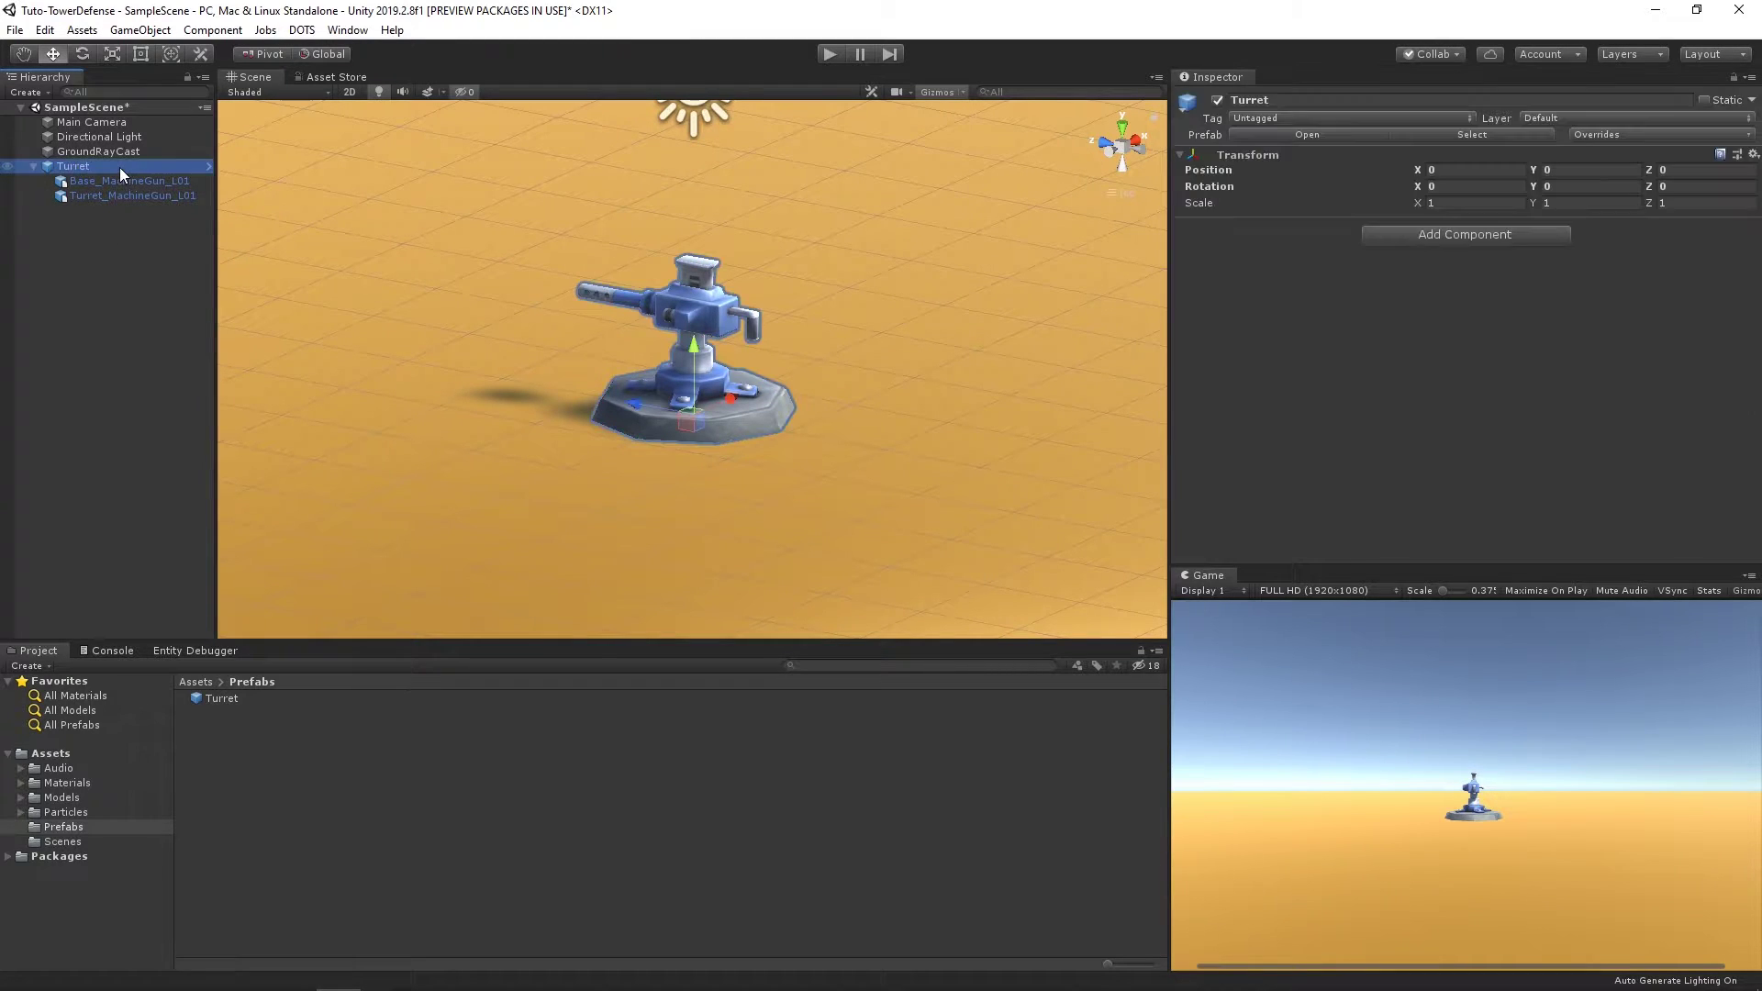
left_click(124, 195)
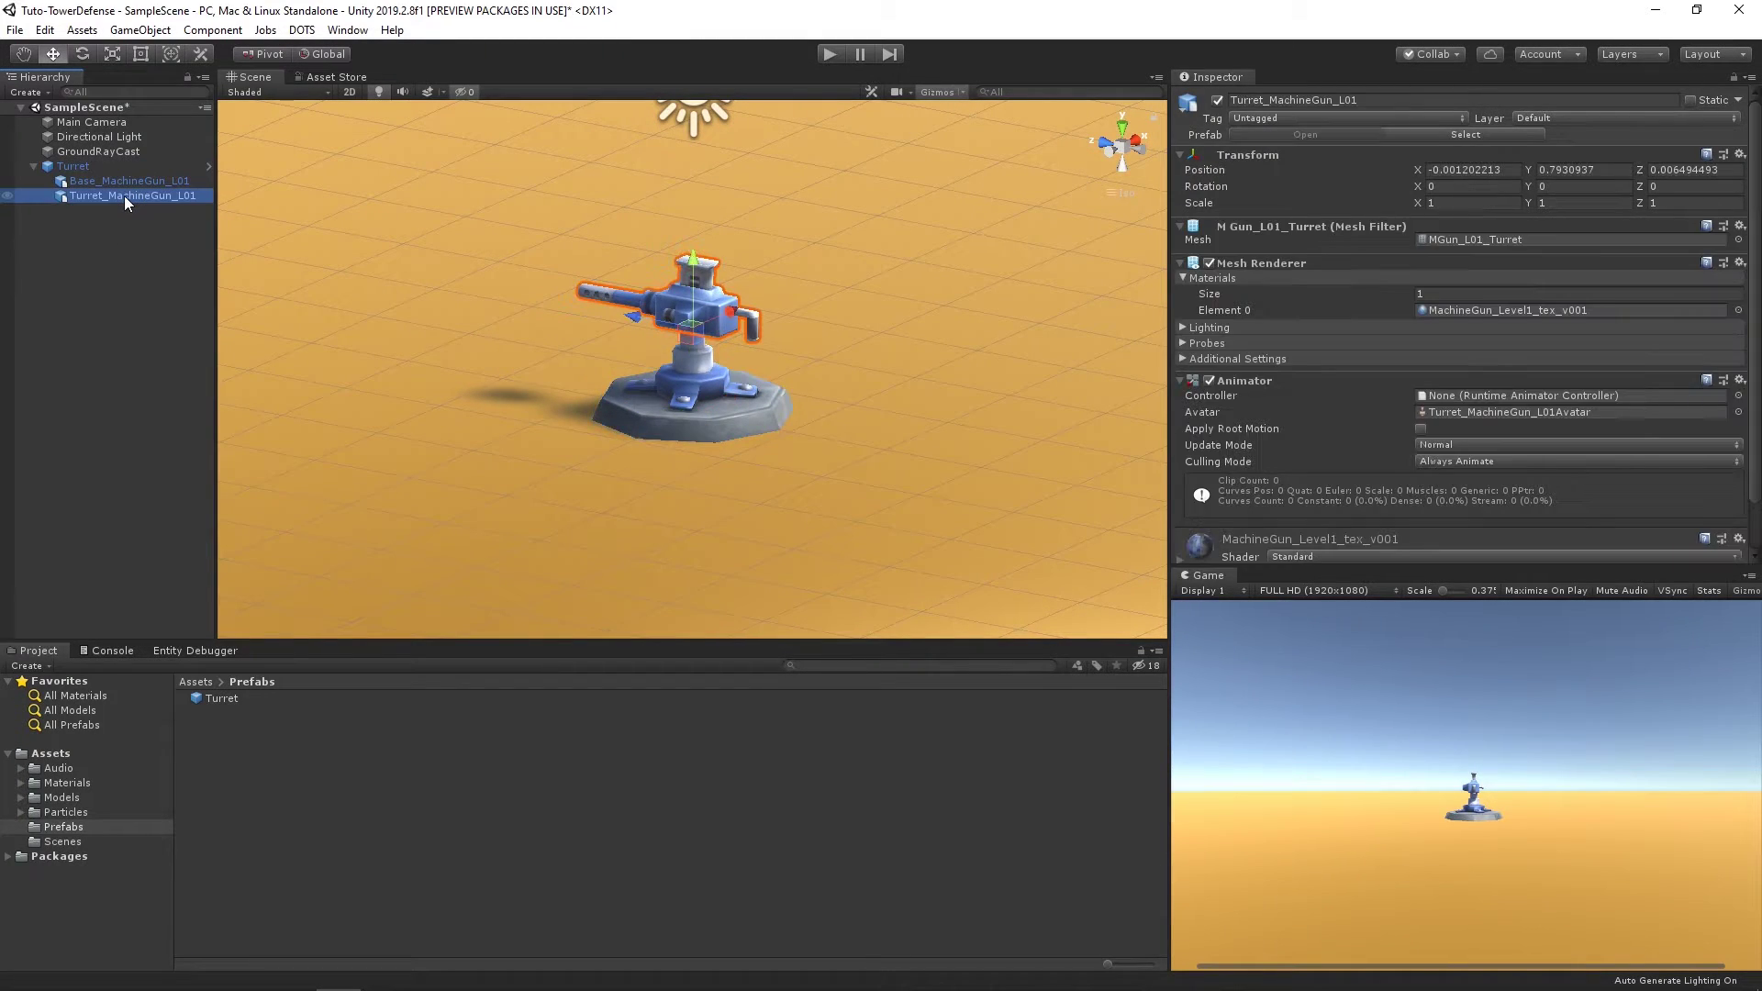
scroll(1540, 332, "down", 2)
left_click(1741, 330)
left_click(1661, 415)
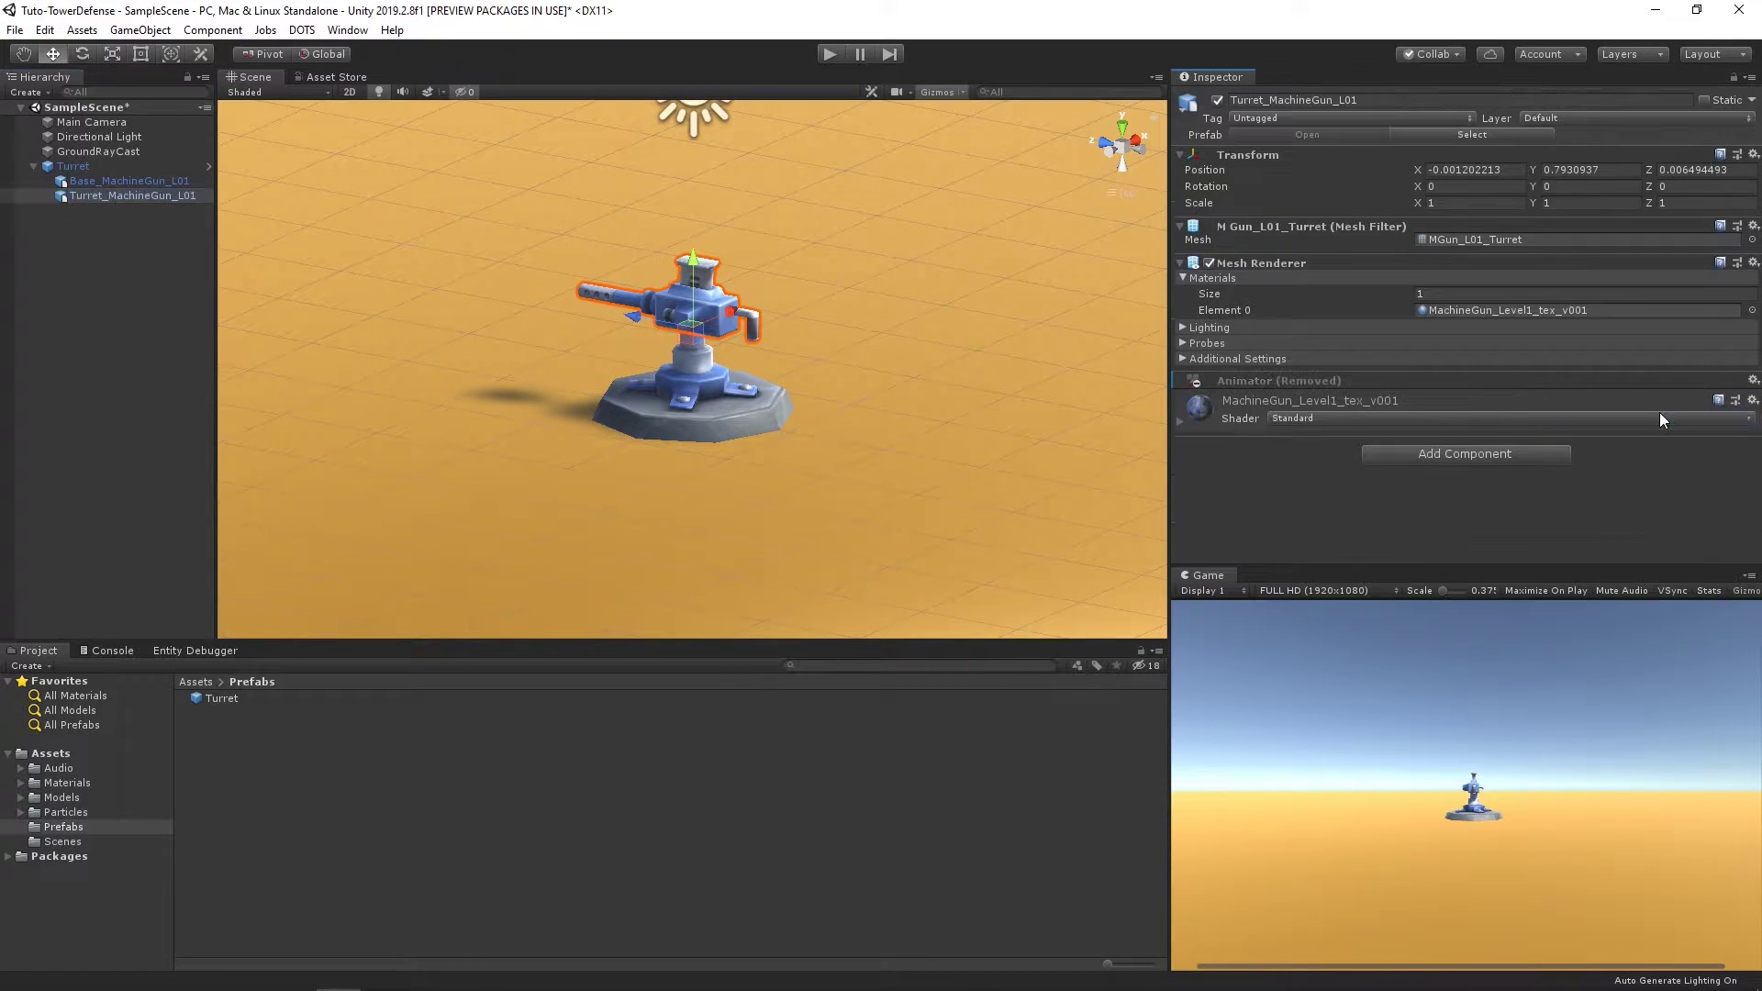
Step: Apply all overrides from the Turret instance to the Turret prefab
left_click(108, 168)
left_click(1599, 134)
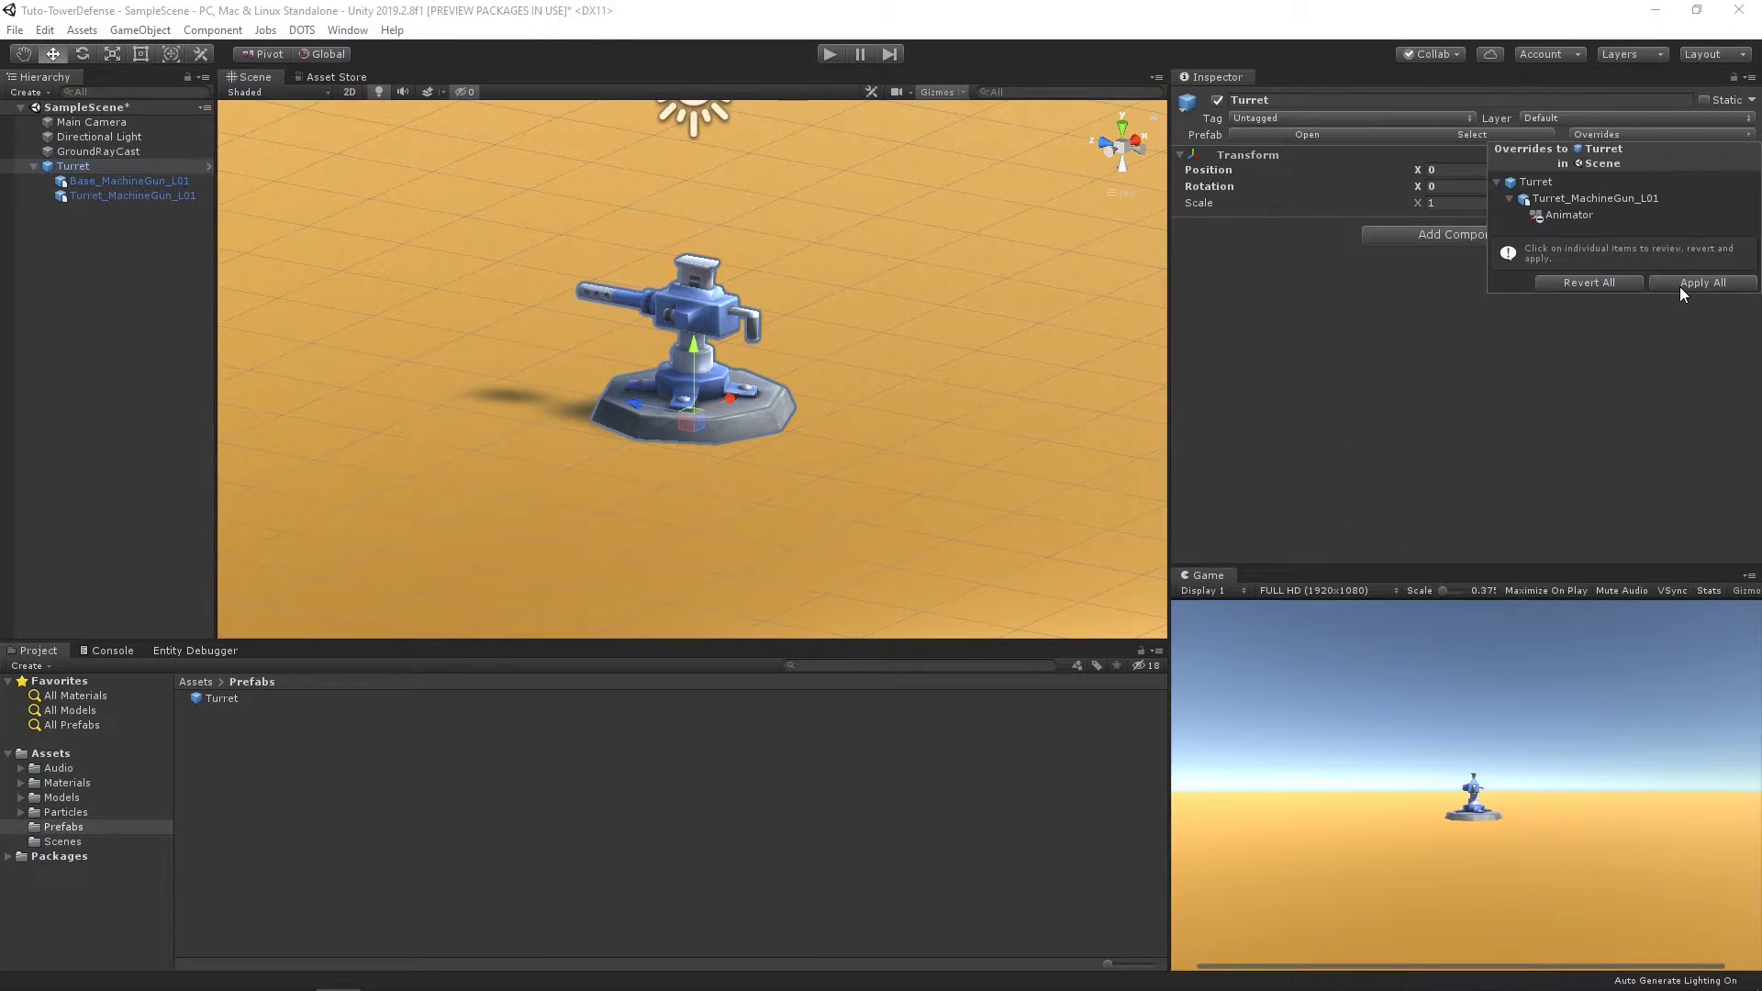
left_click(1680, 287)
left_click(146, 196)
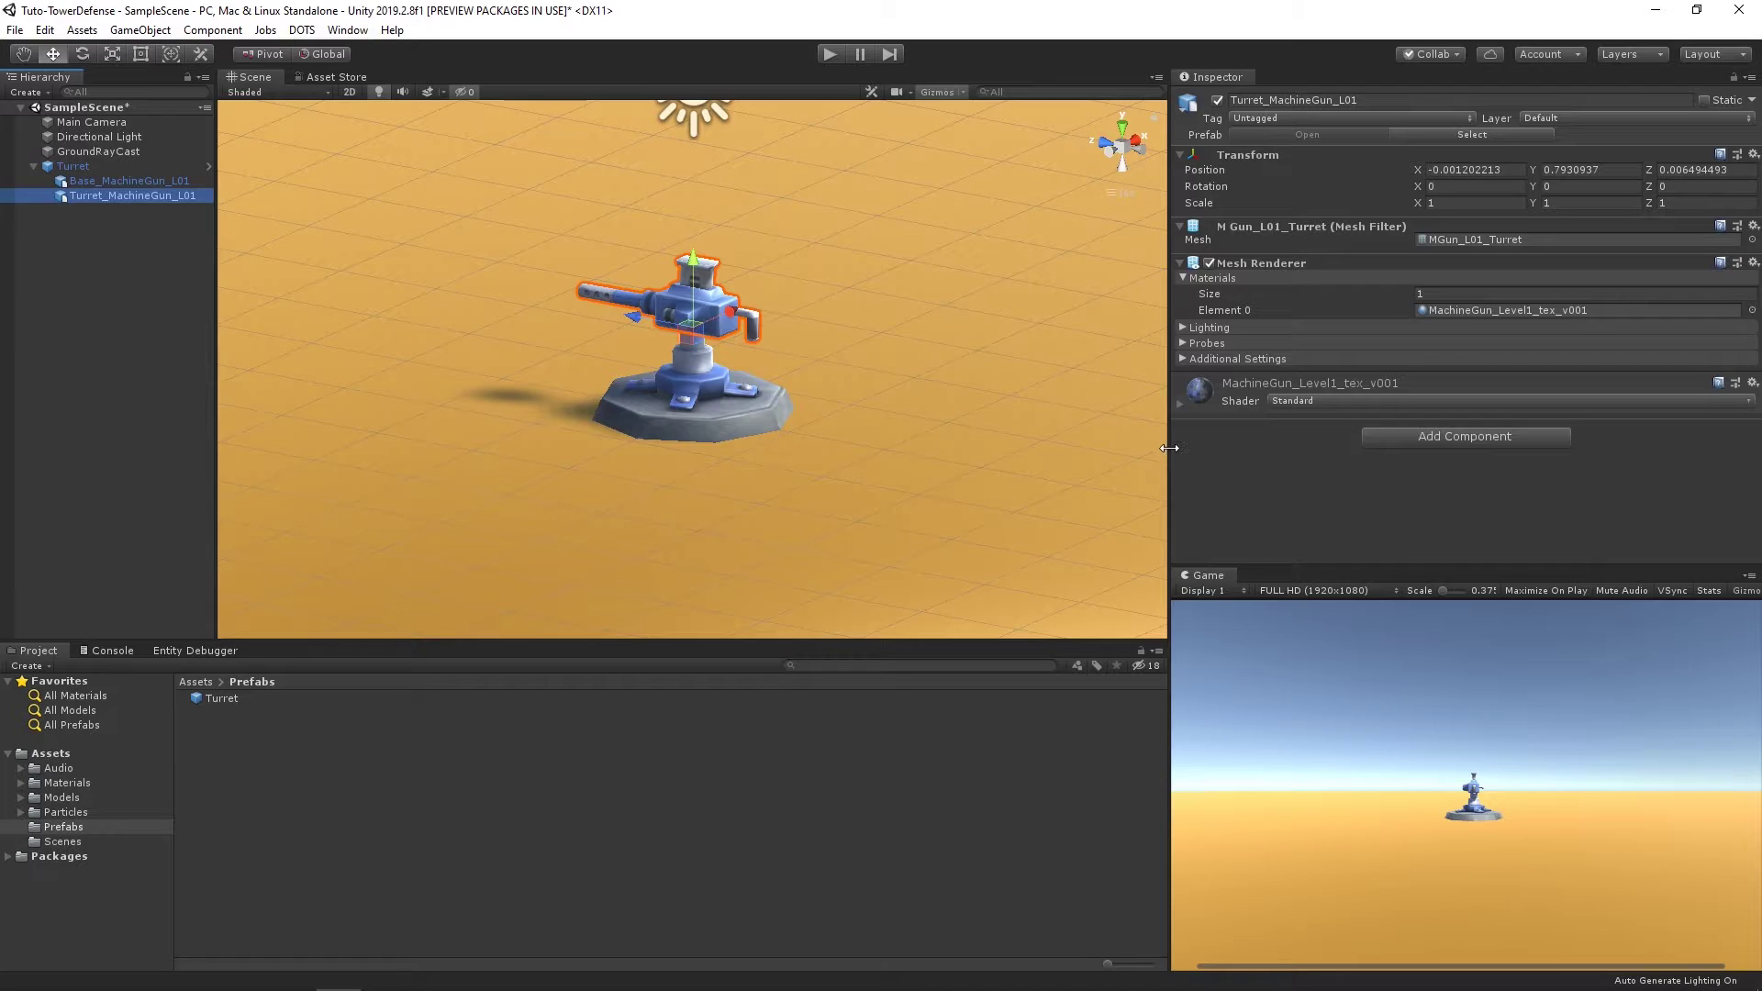
left_click_drag(1171, 386, 1087, 394)
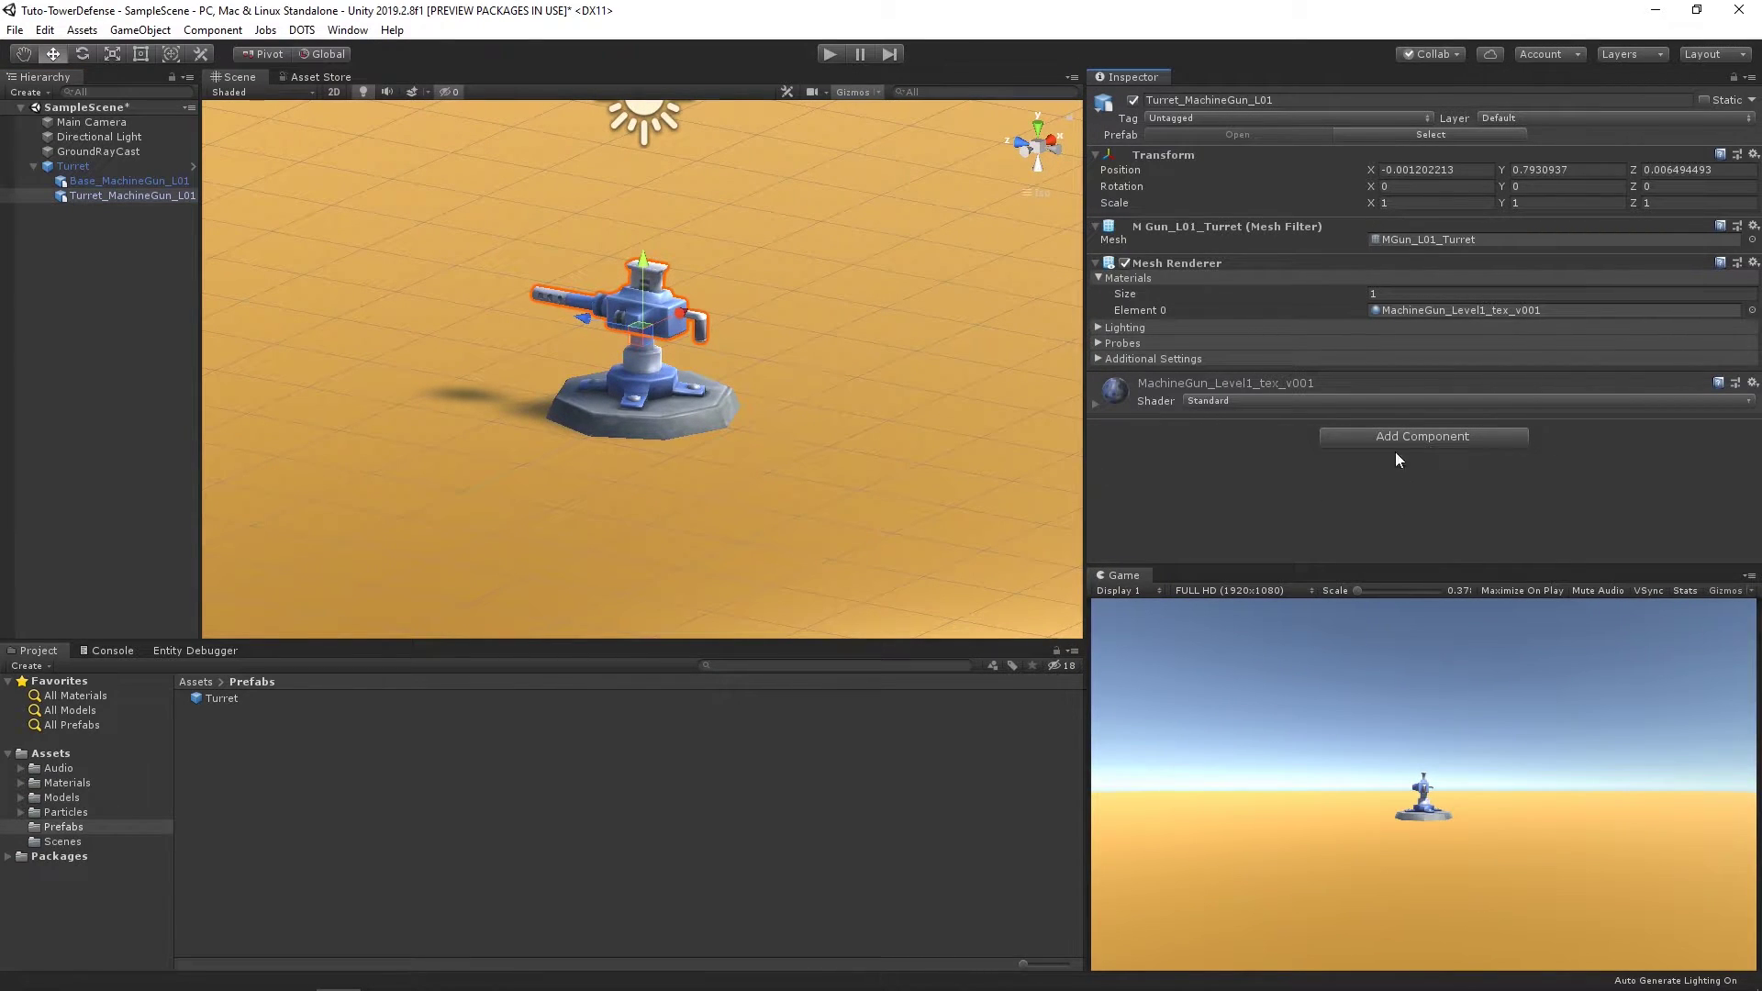
left_click(72, 756)
Step: Create a Scripts folder in Assets
right_click(71, 756)
mouse_move(251, 332)
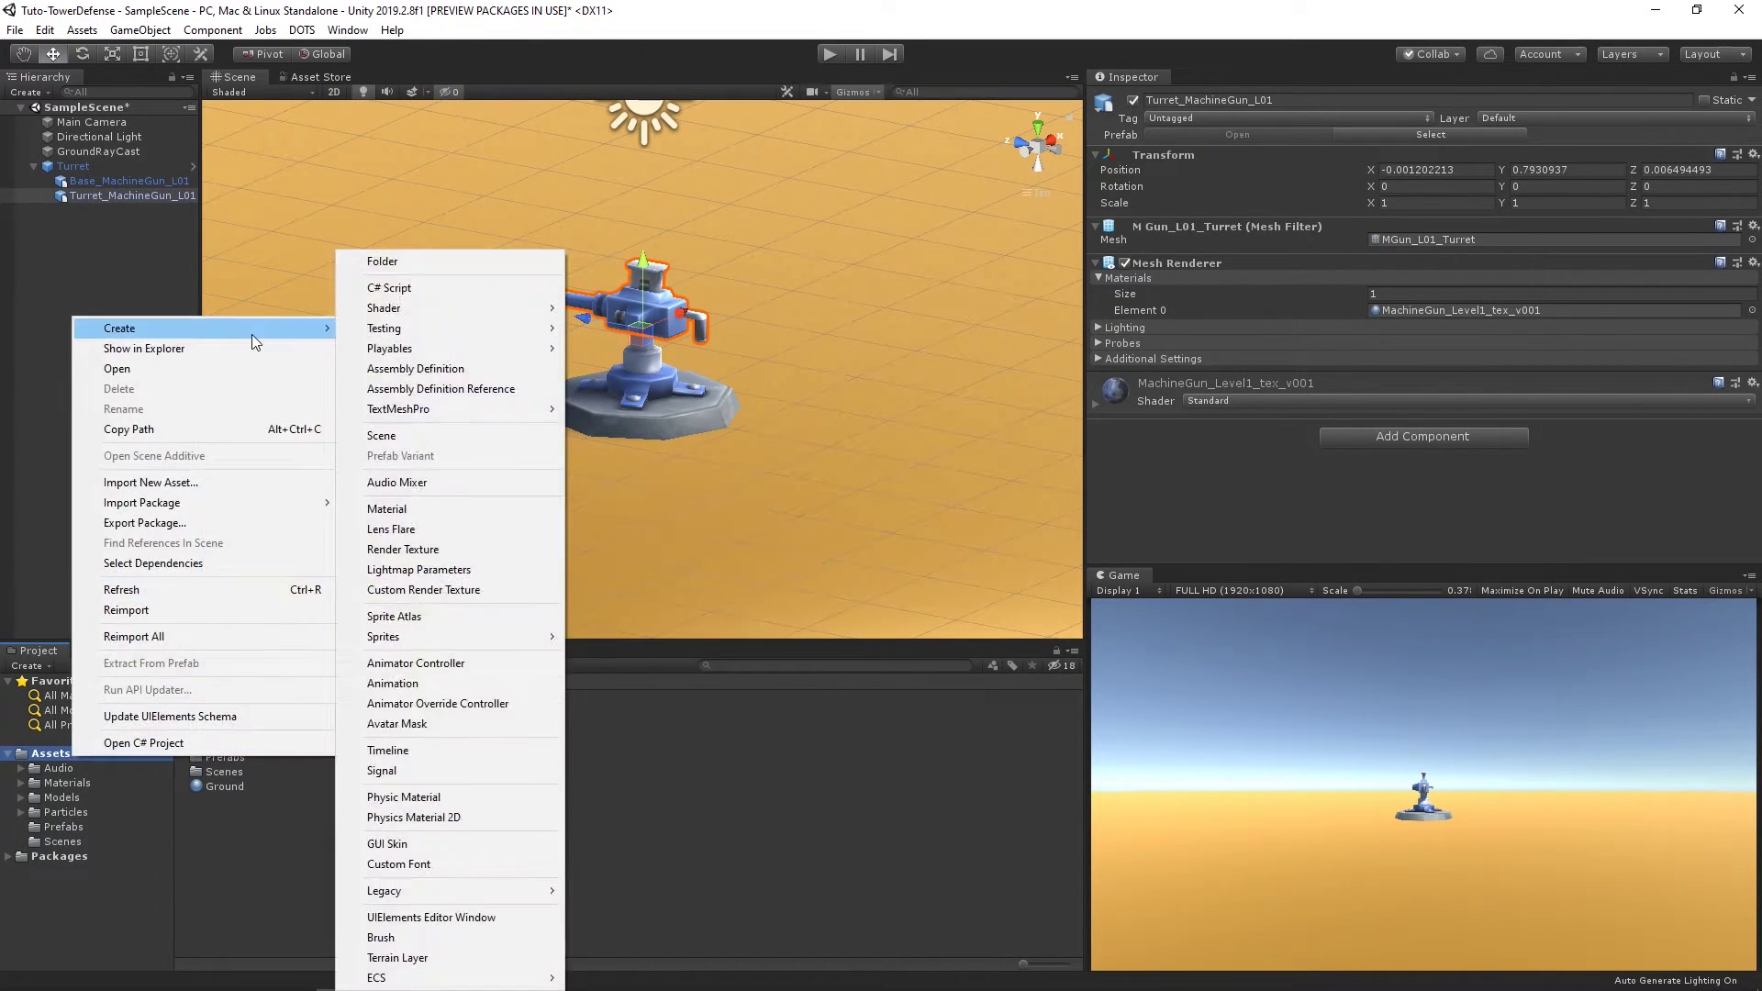
left_click(410, 269)
type("Scripts")
key("Return")
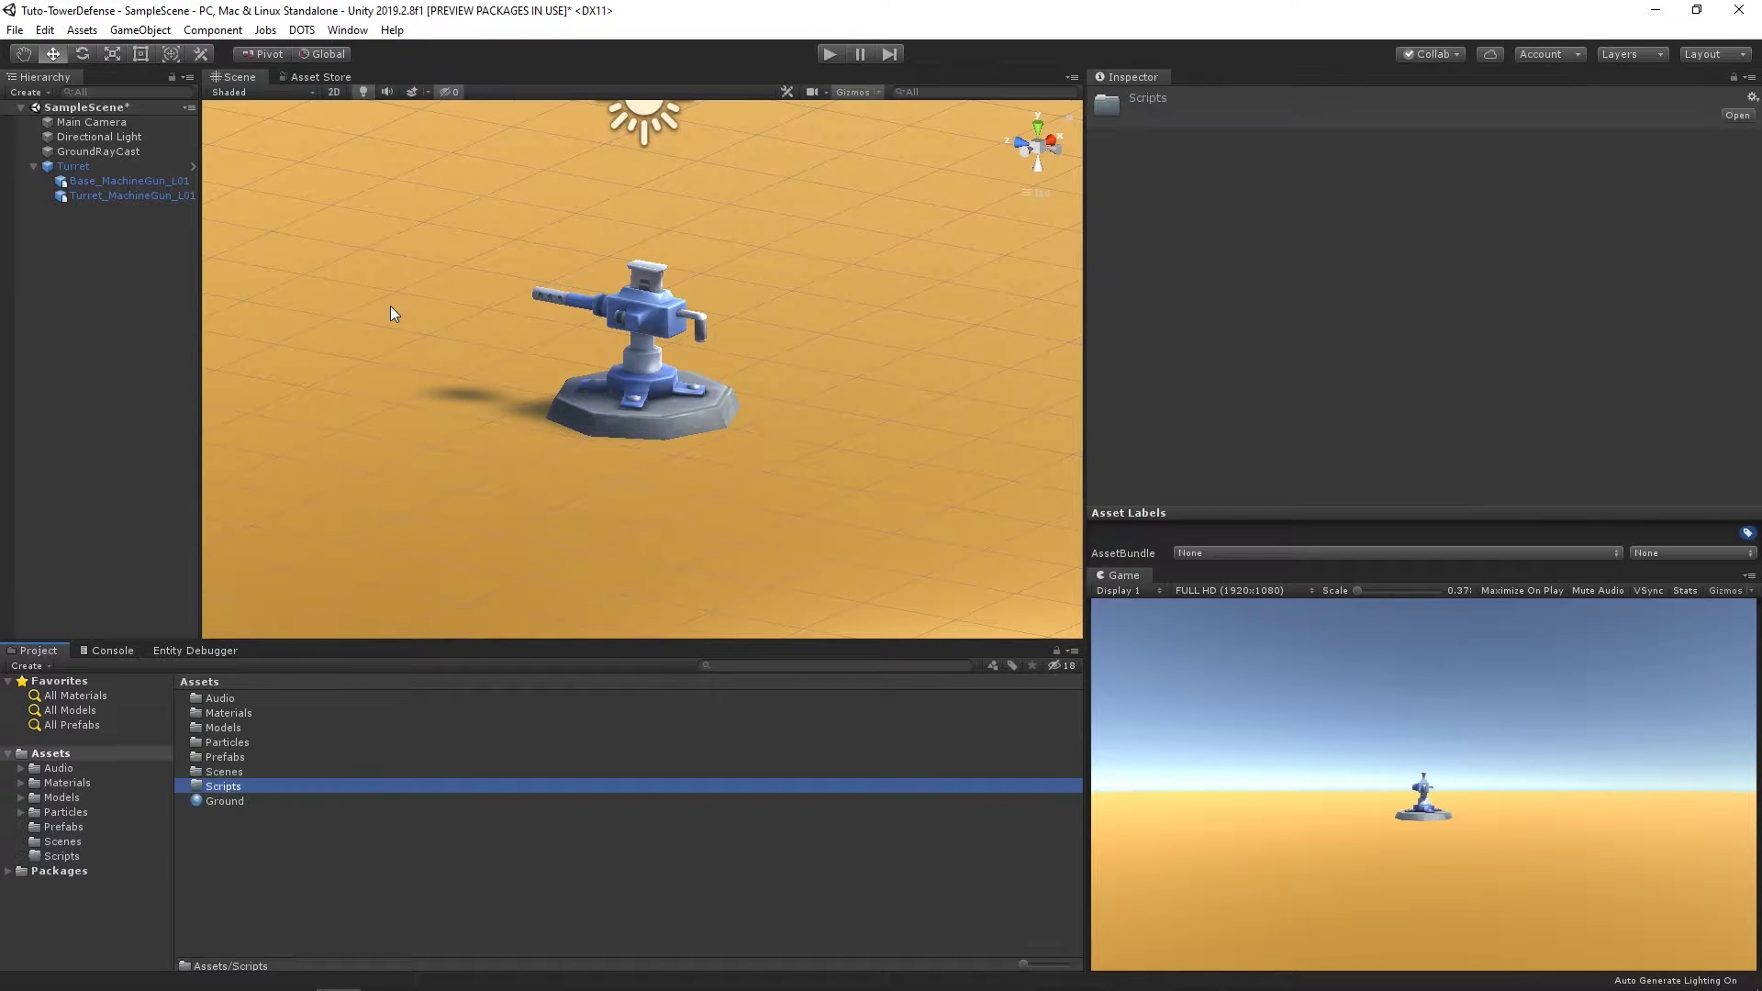
Step: Create a C# script named TurretTopConverterToEntity inside Scripts
right_click(239, 787)
mouse_move(451, 356)
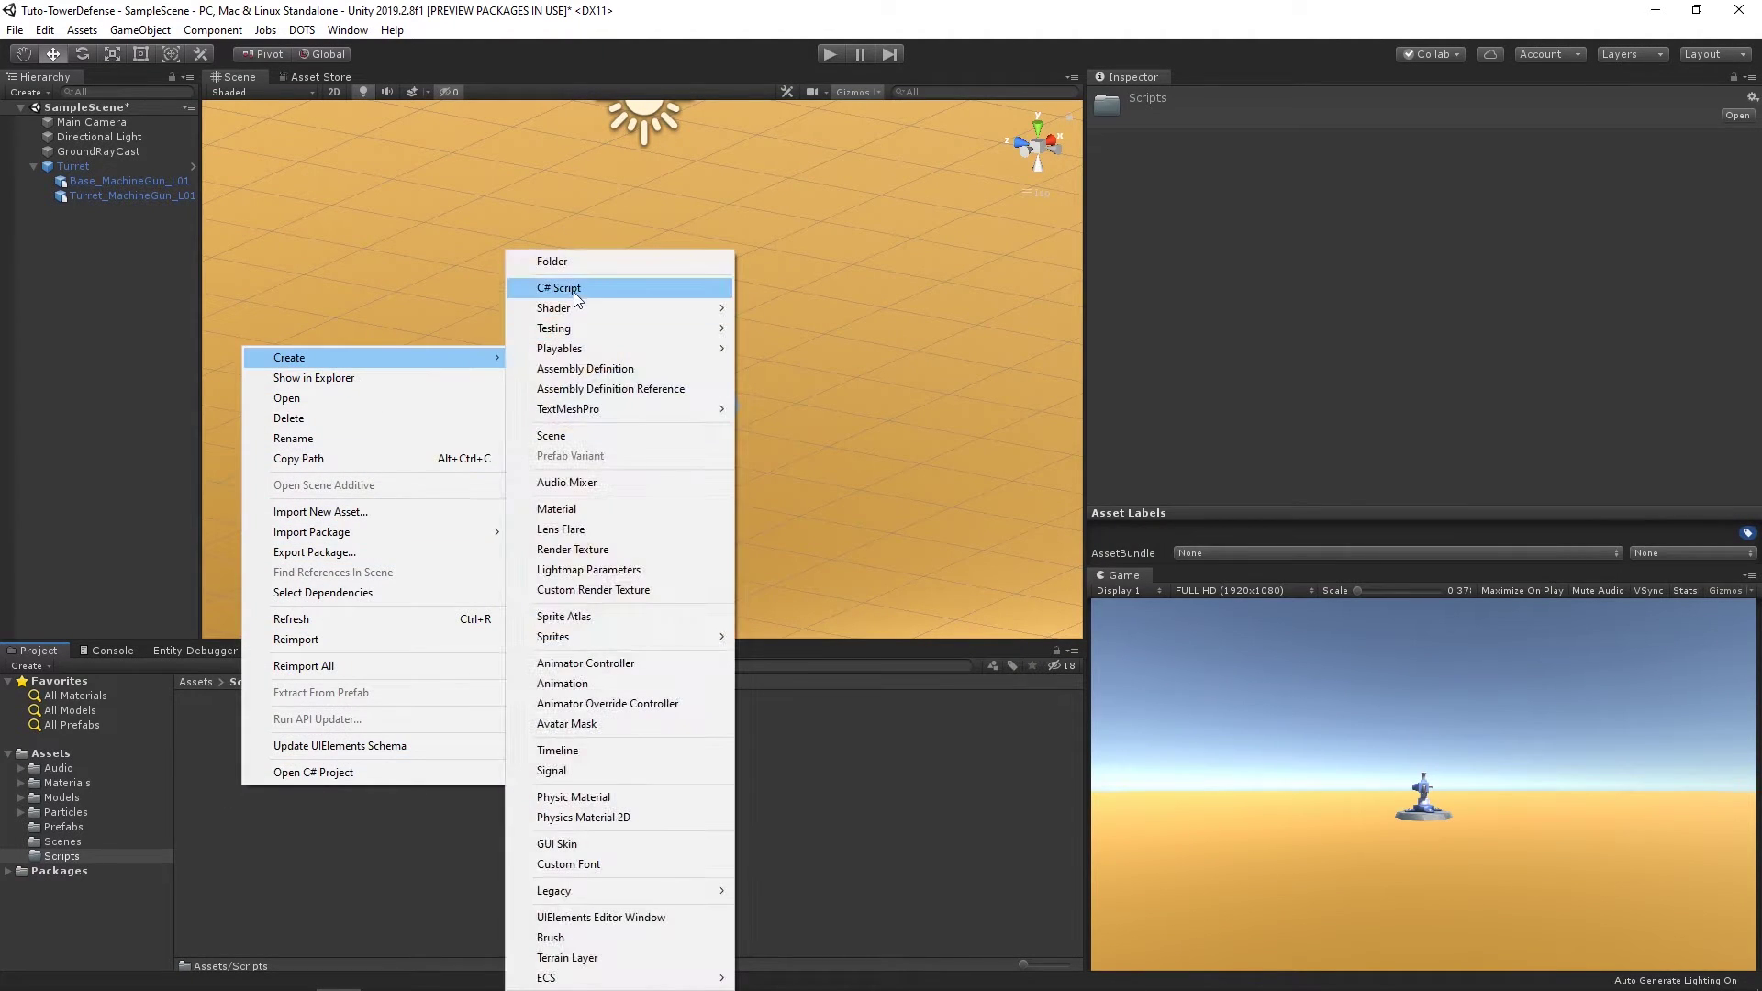
left_click(551, 287)
type("TurretTopCo")
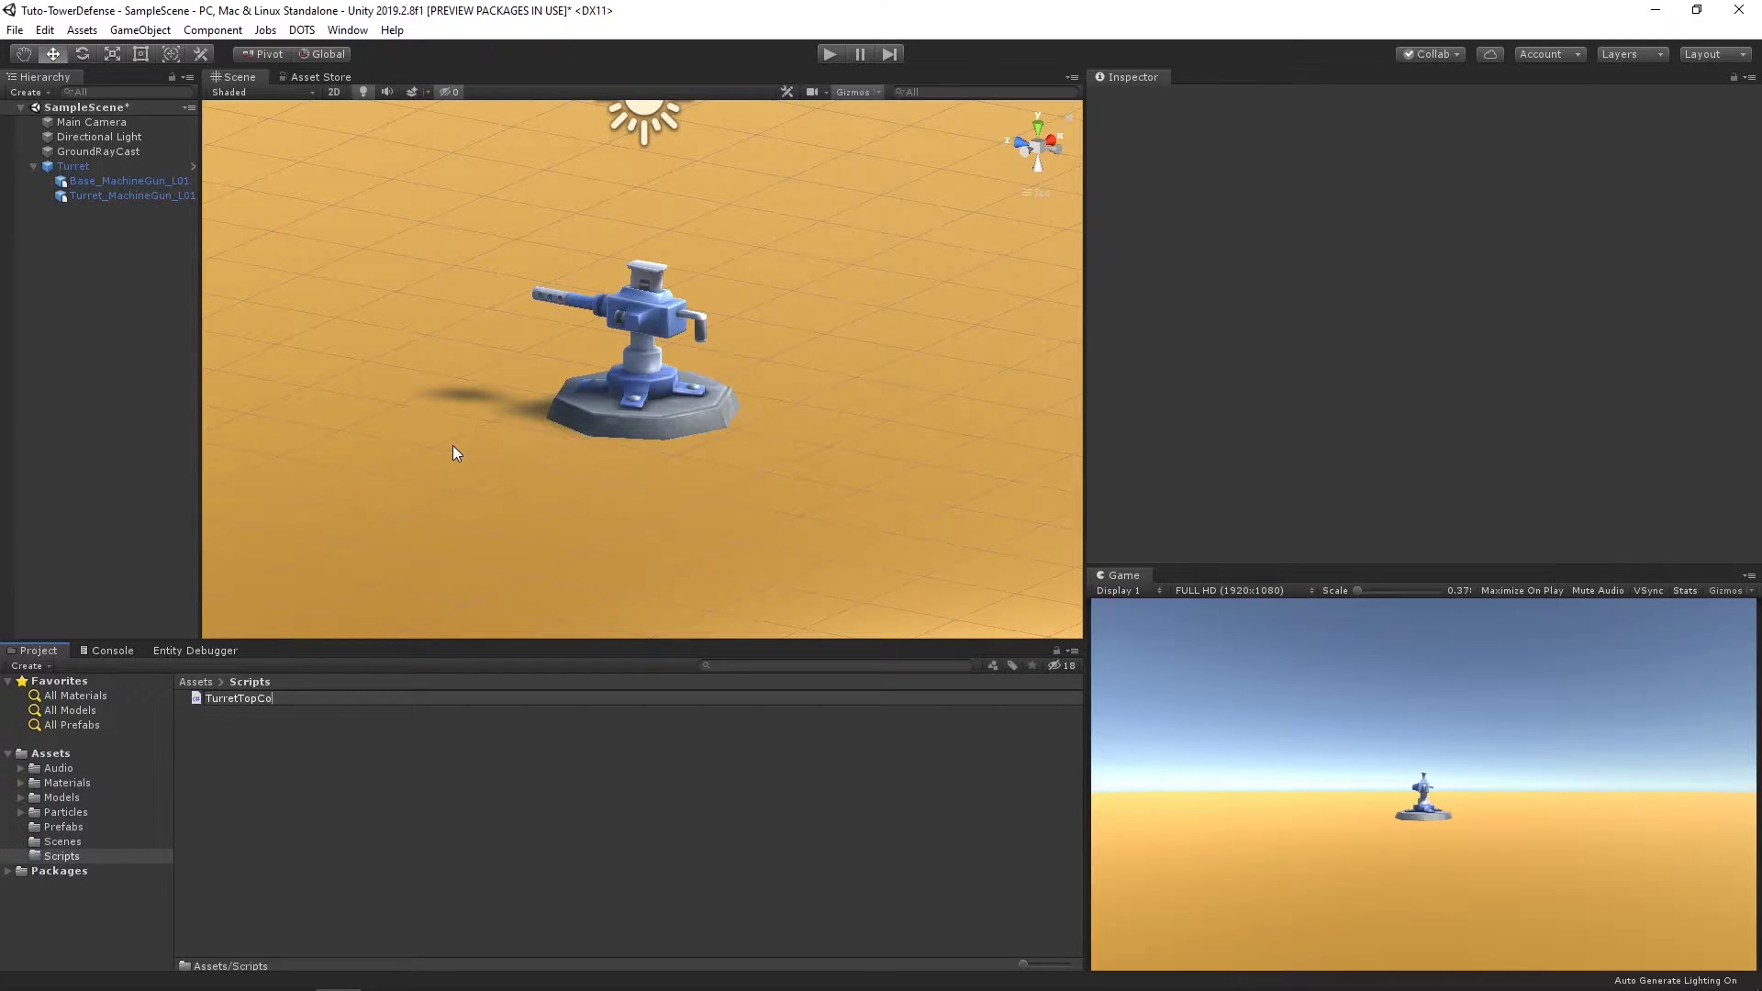
type("Ent")
type("ity")
key("Return")
Step: Attach TurretTopConverterToEntity to Turret_MachineGun_L01 and open the script
left_click(130, 193)
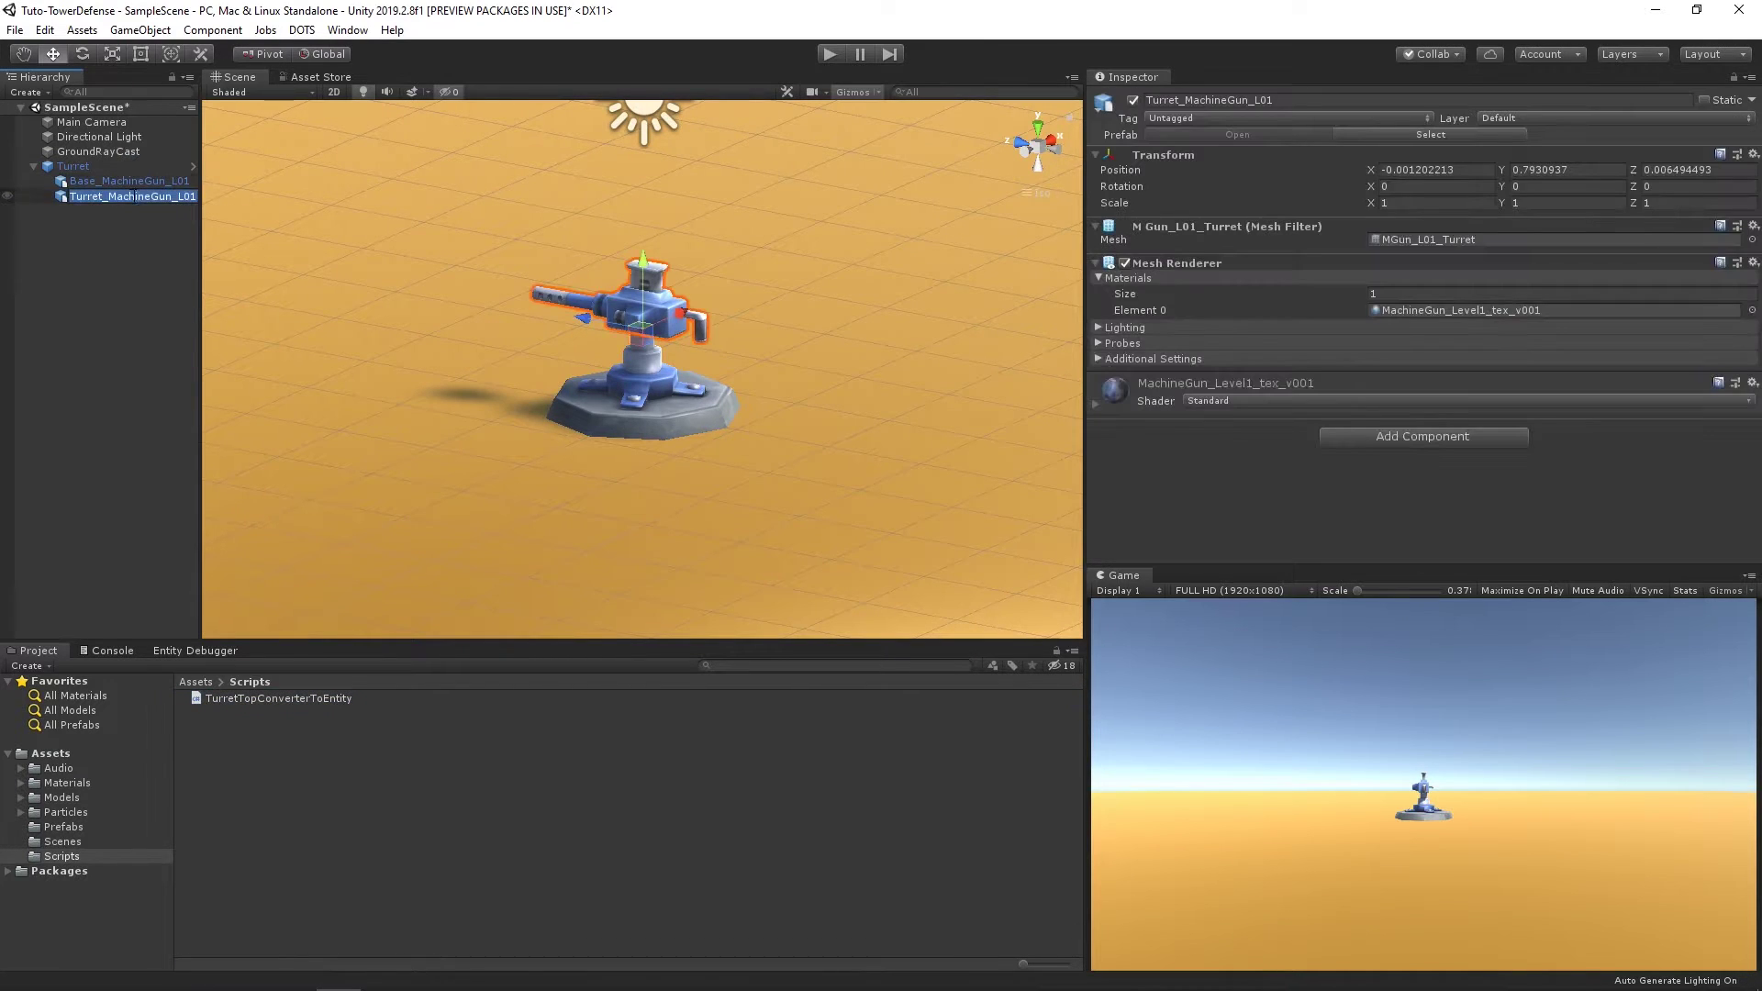
left_click_drag(255, 697, 1226, 483)
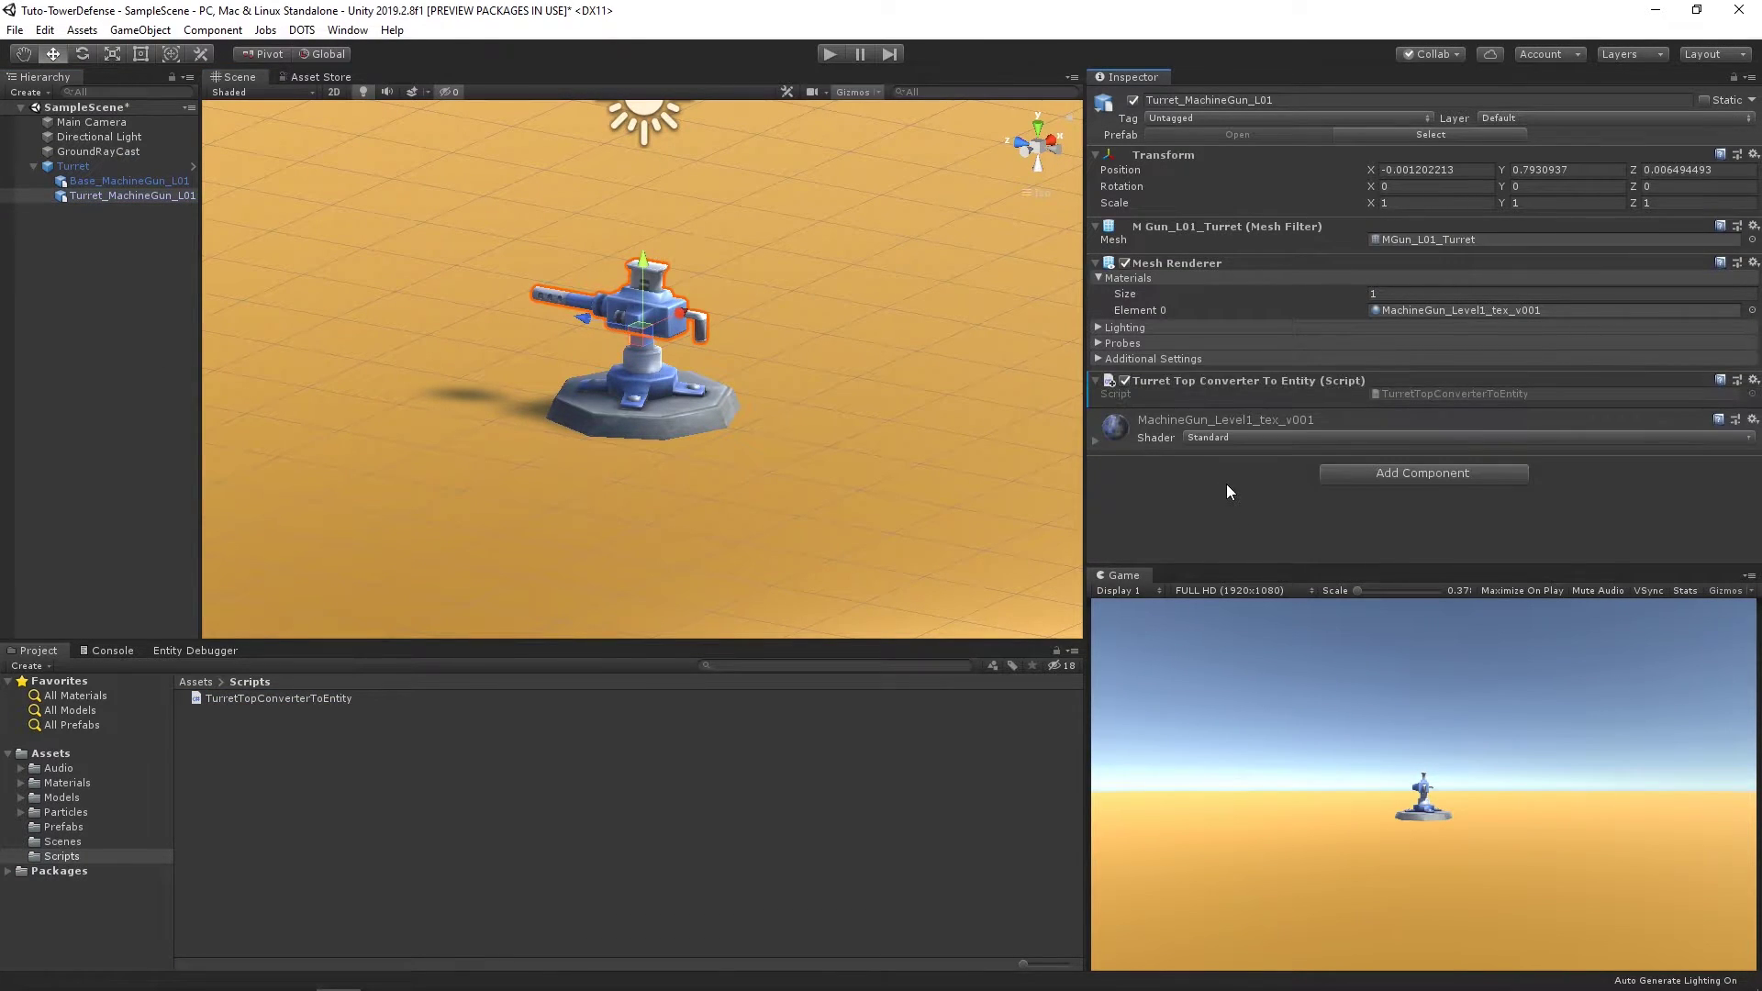
left_click(1437, 395)
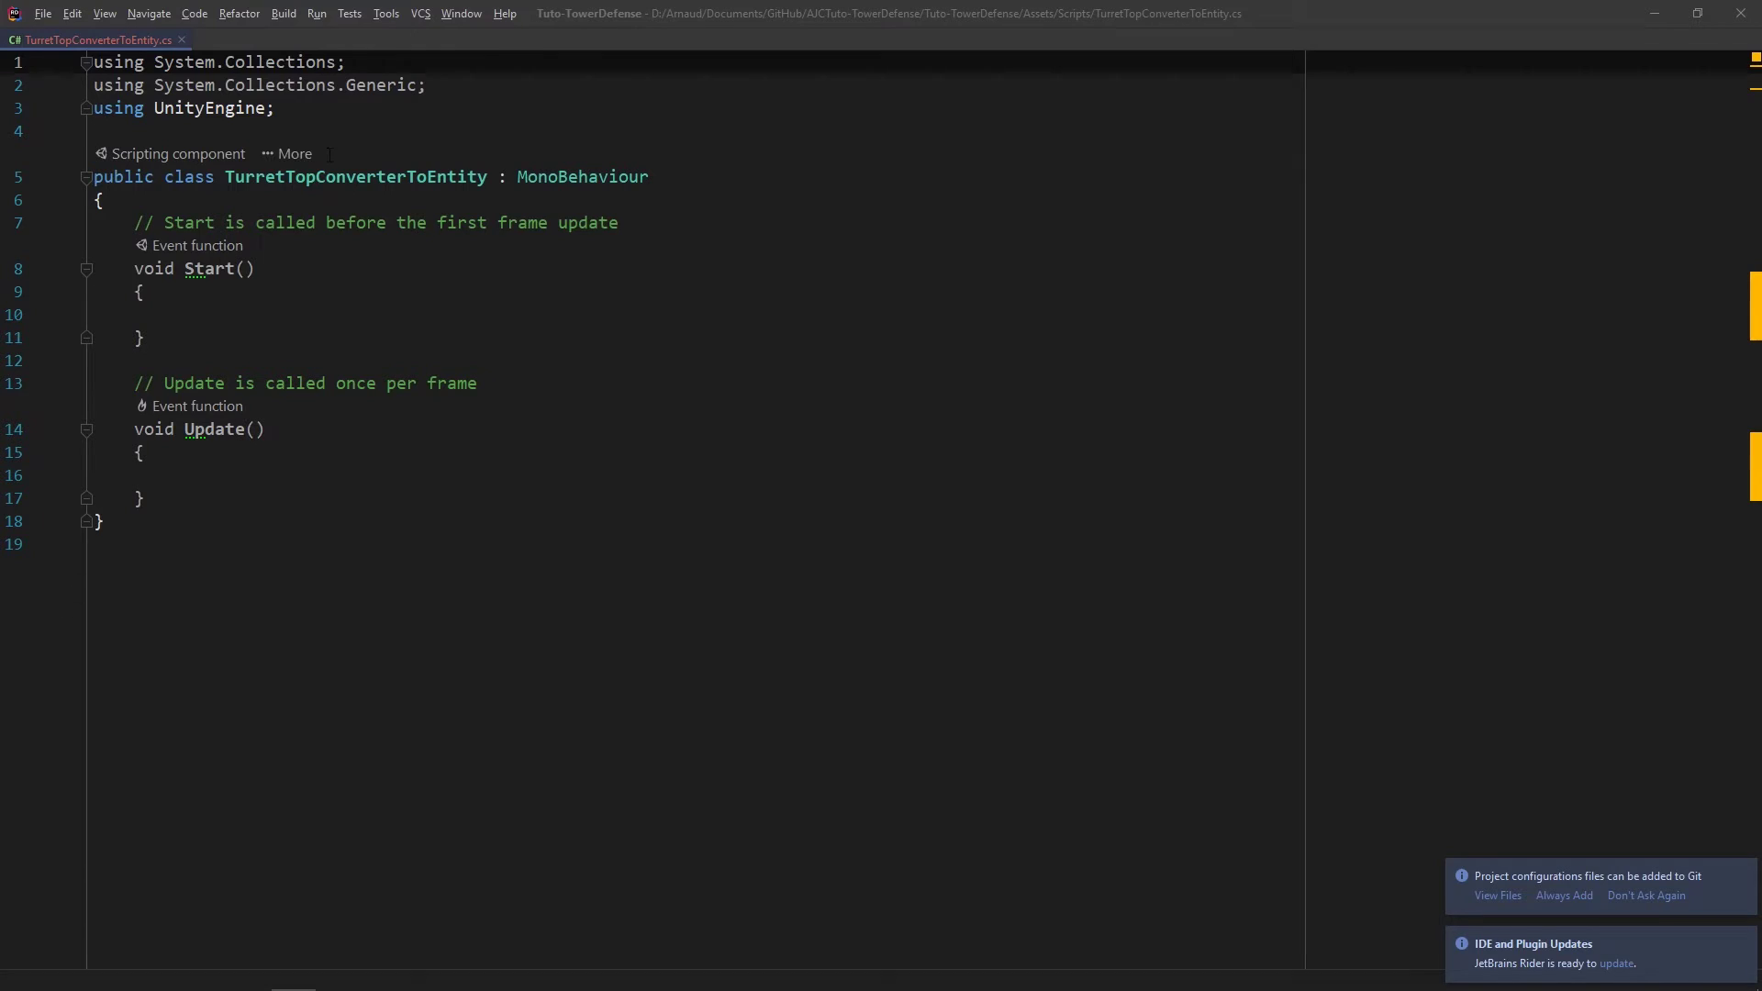
Step: Add the [RequiresEntityConversion] attribute above the TurretTopConverterToEntity class
left_click(328, 131)
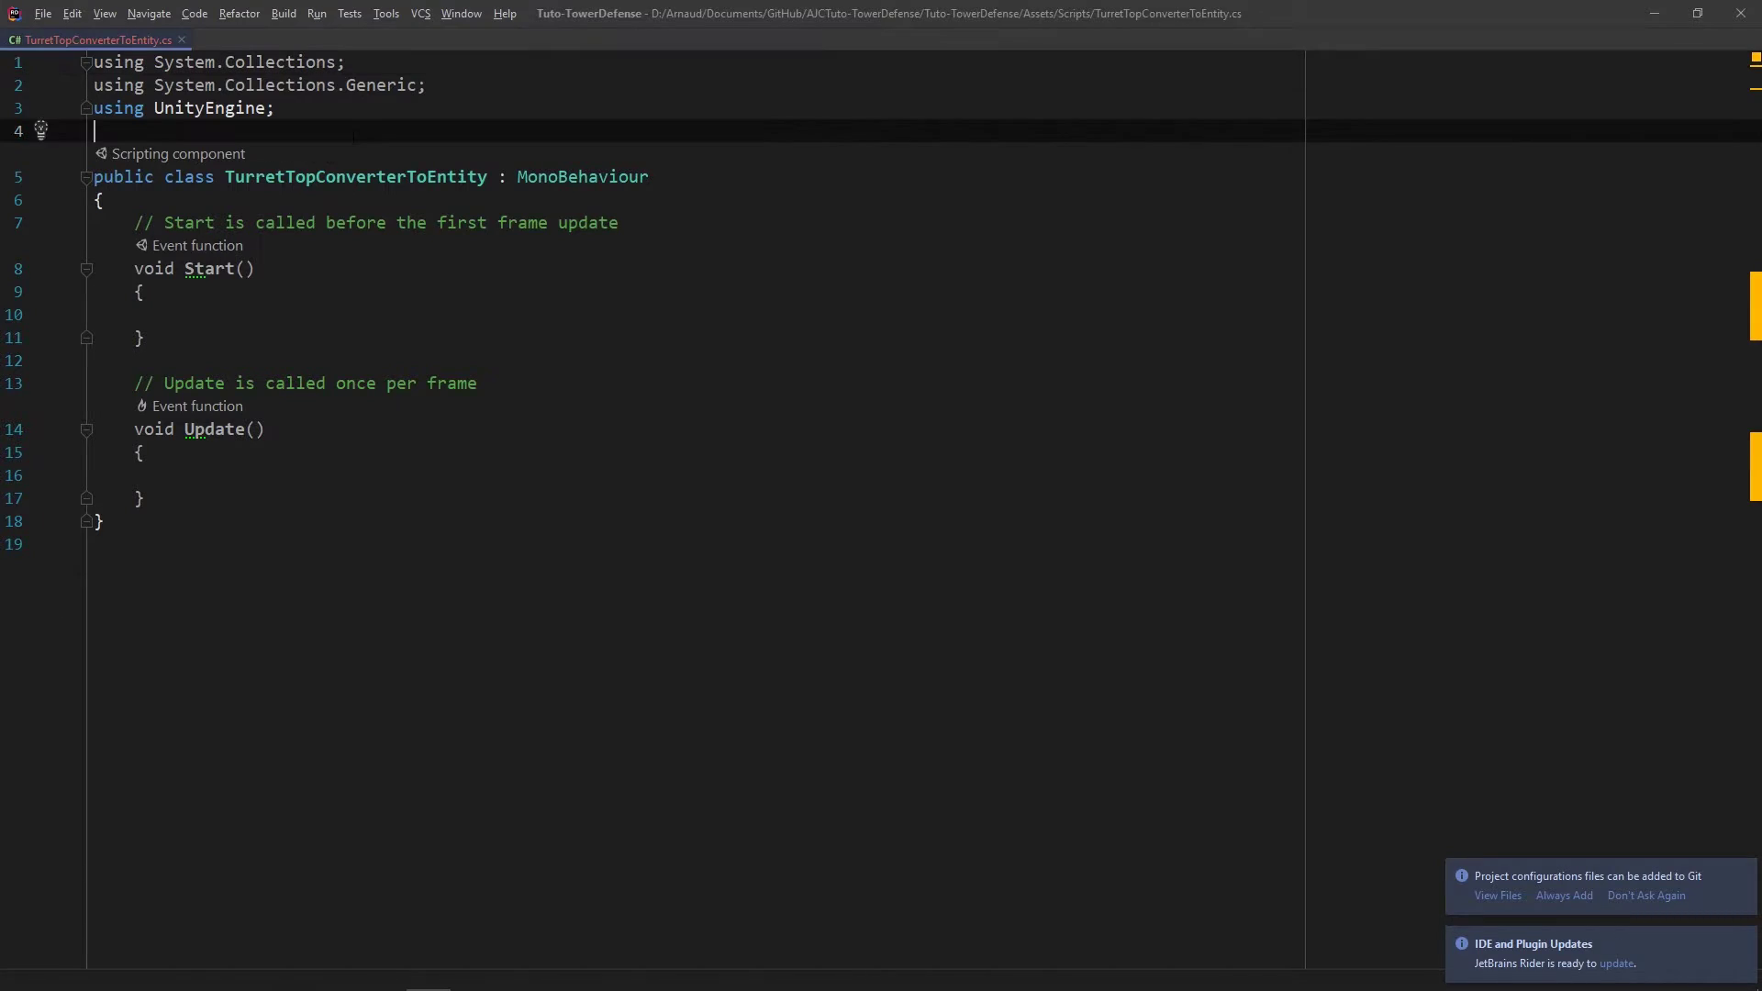
key("Return")
type("[requir")
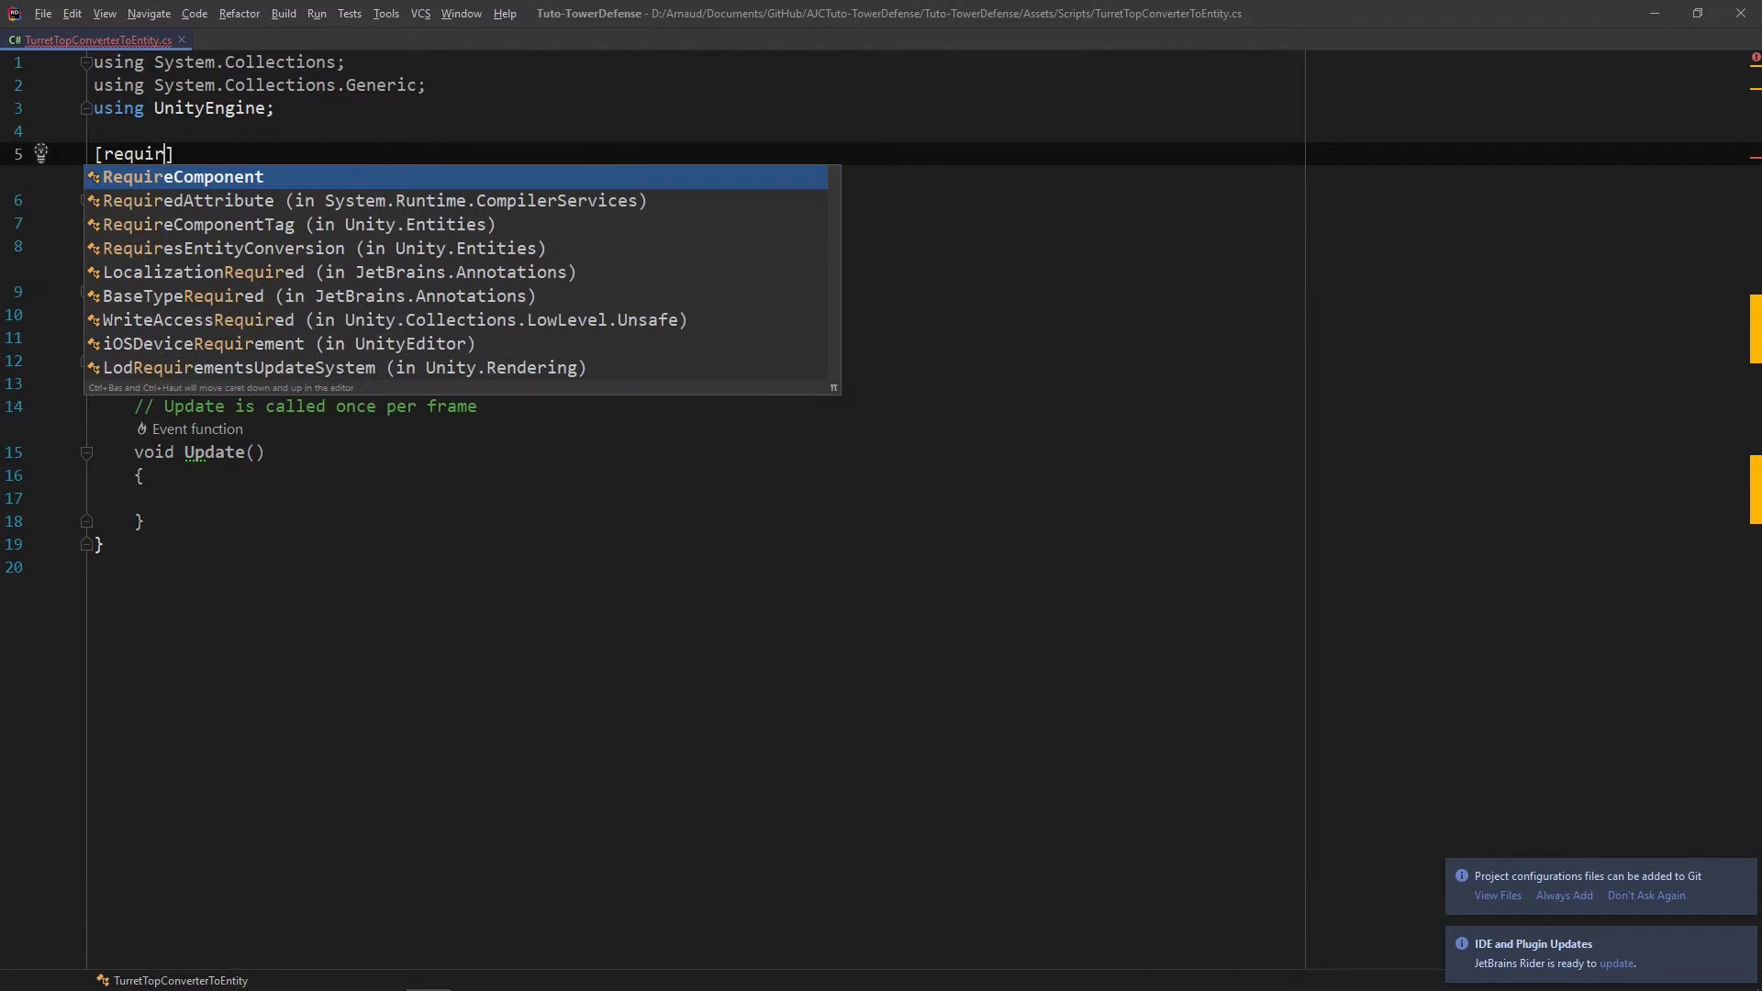
key("Down")
key("Down")
key("Down")
key("Return")
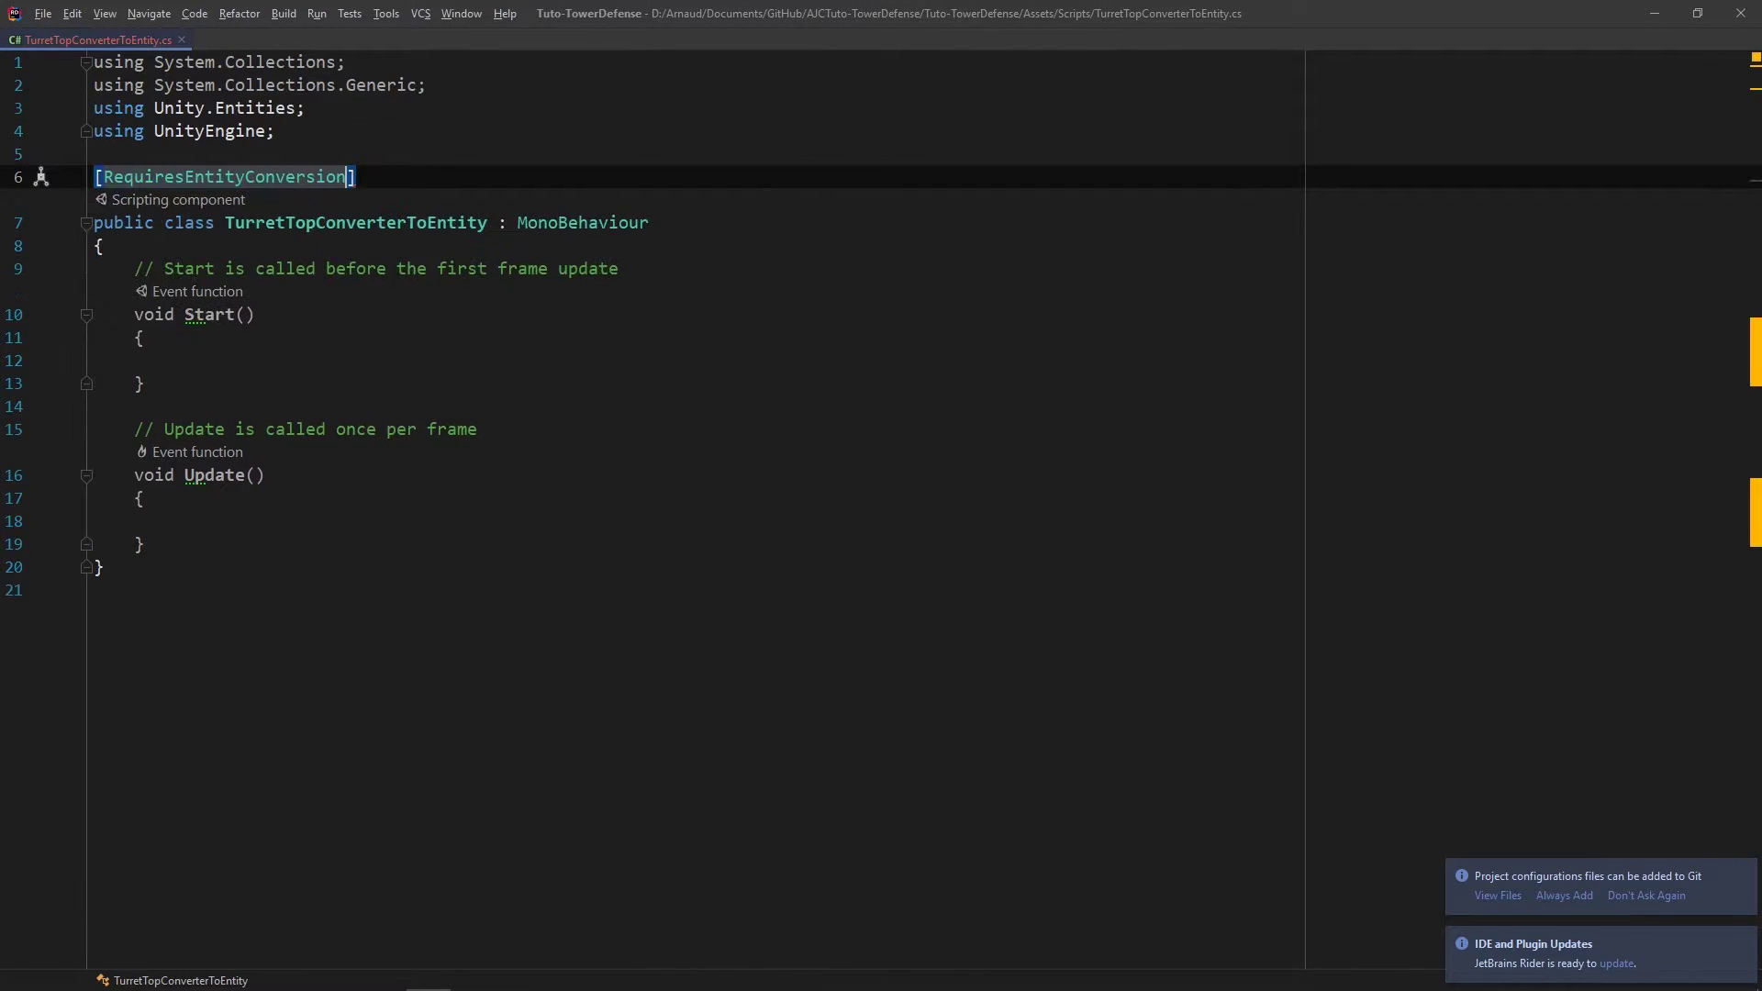
Step: Make the class implement IConvertGameObjectToEntity and generate the Convert method stub
left_click(786, 204)
type(", I")
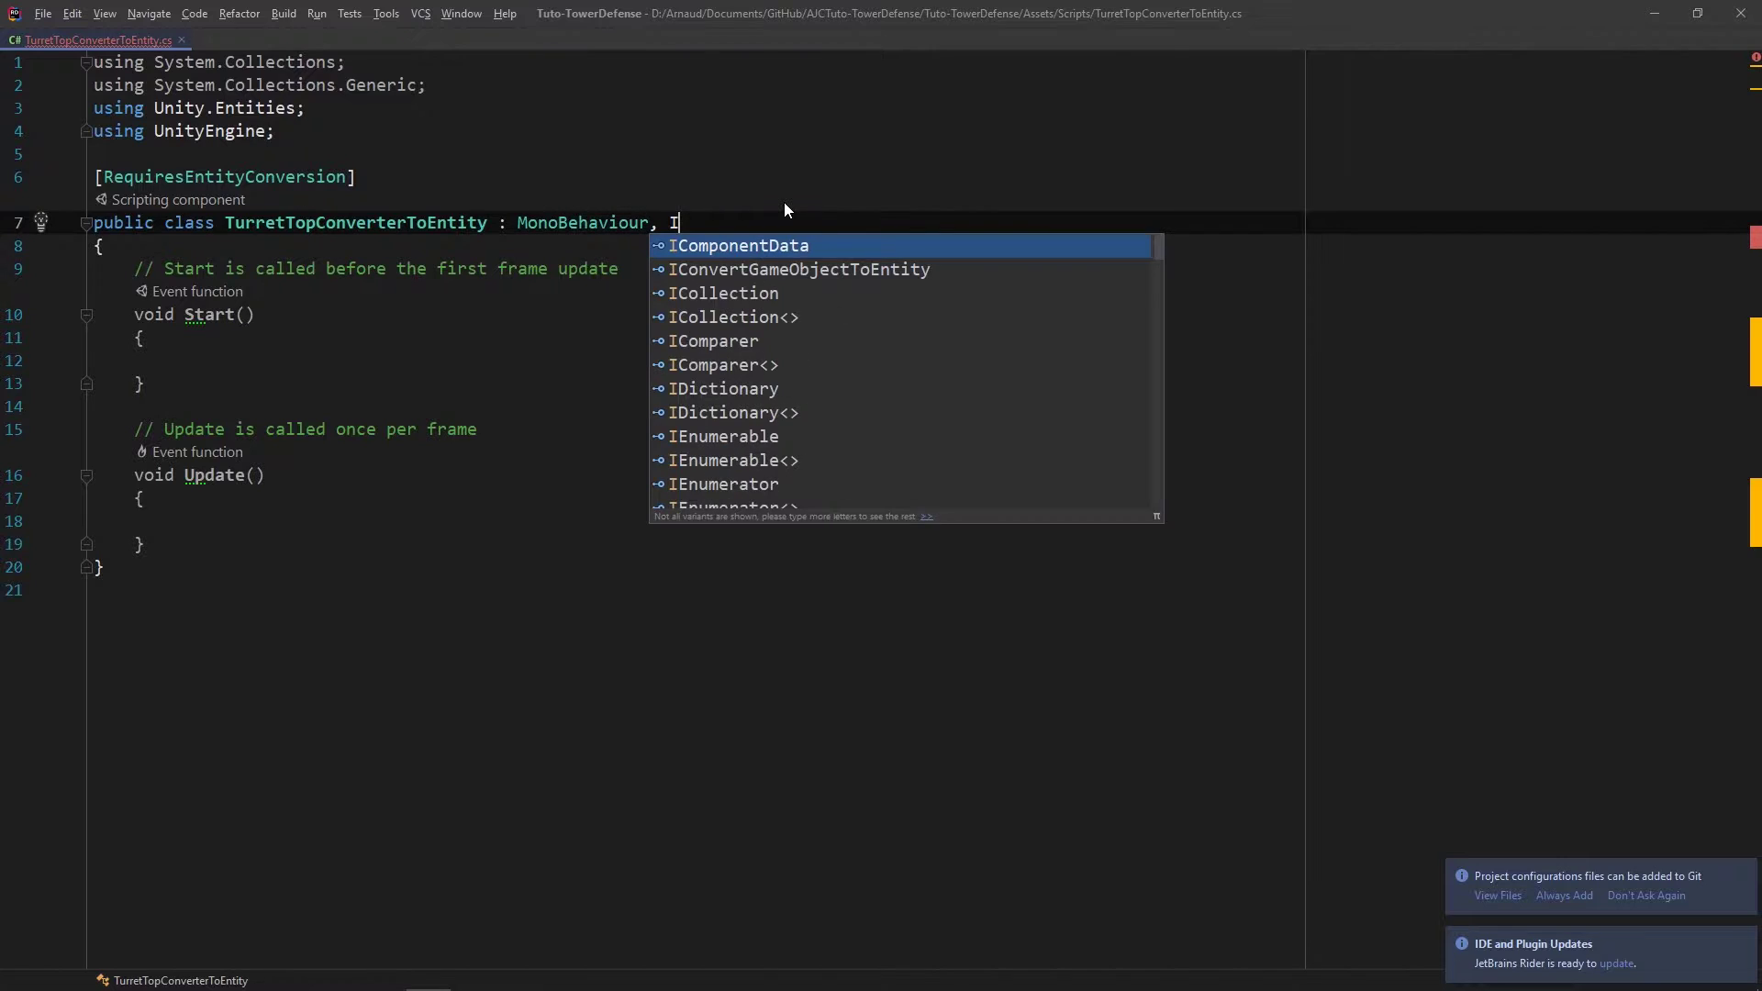
type("conver")
key("Return")
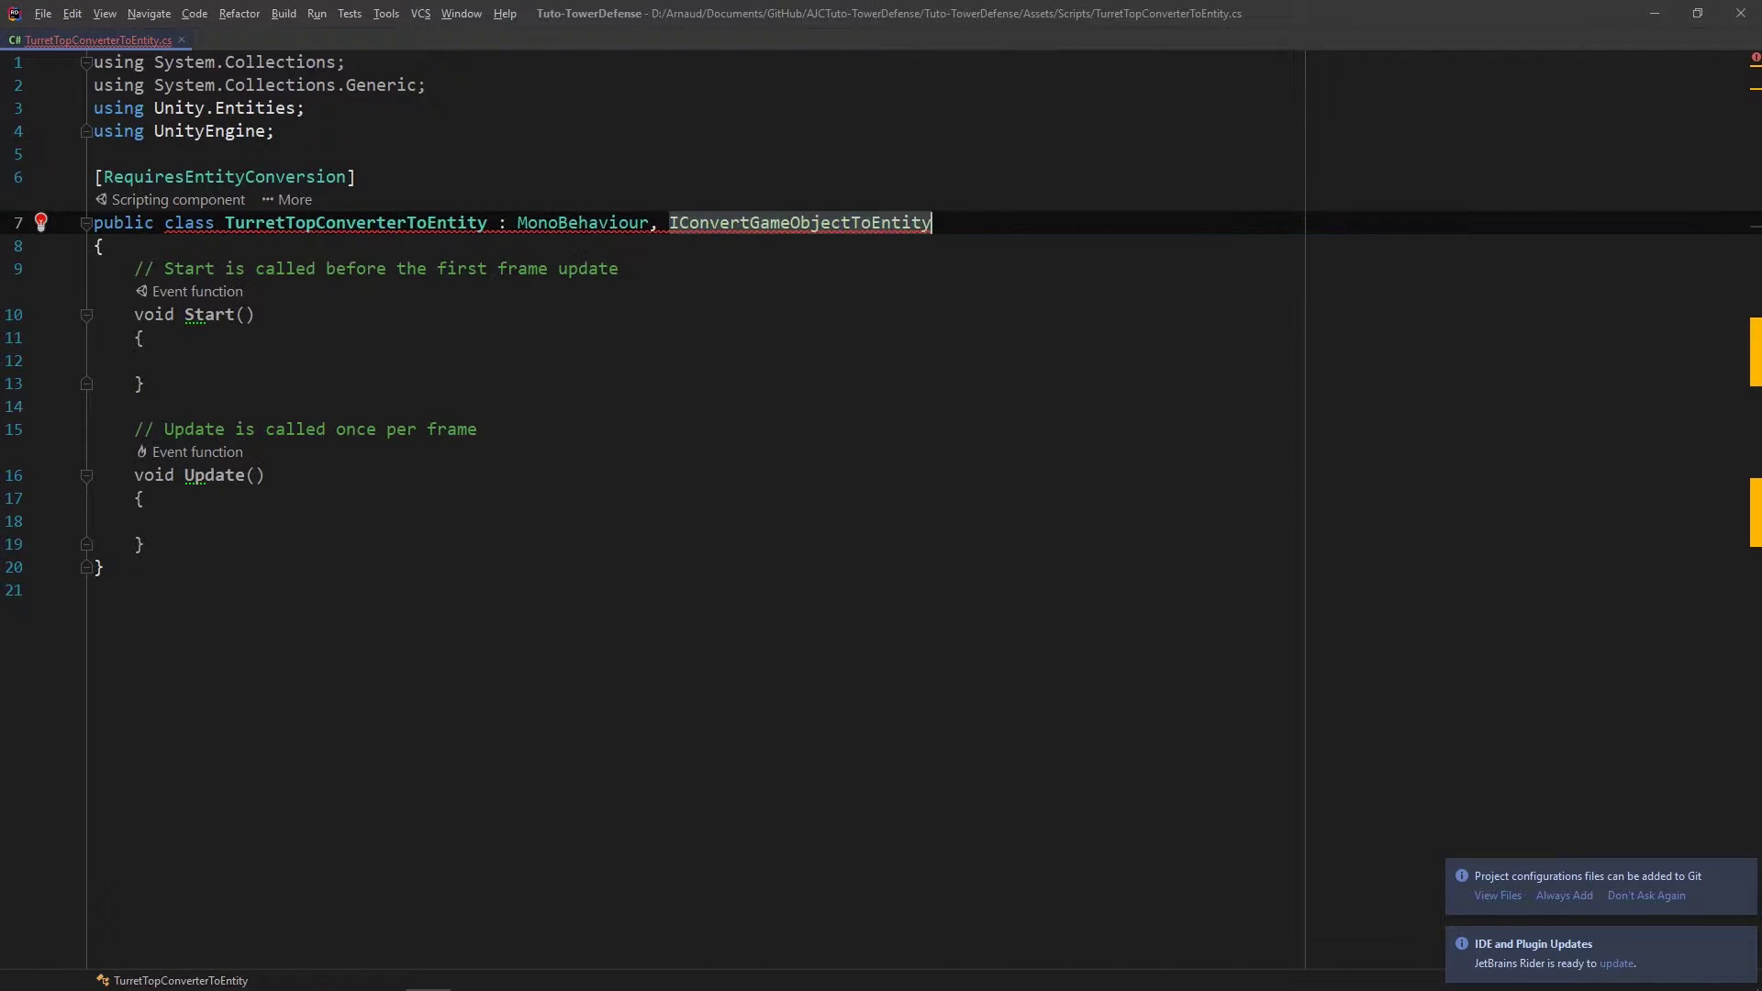
key("alt+Return")
key("Return")
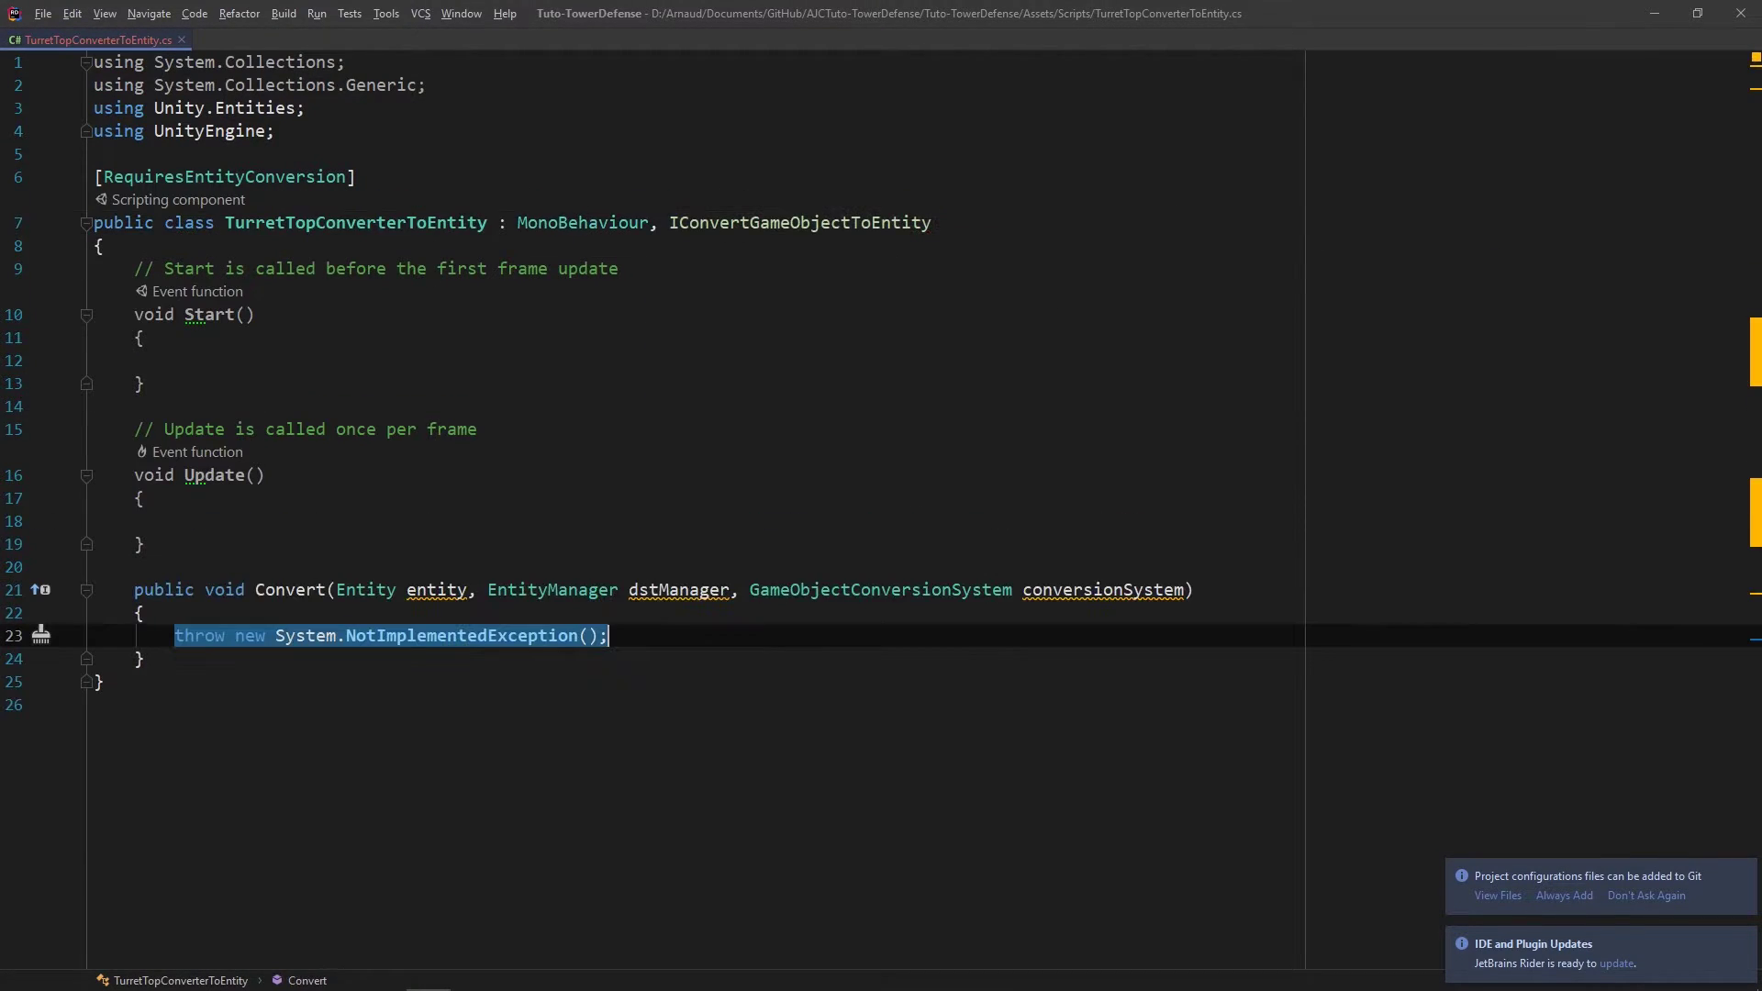
Step: Delete the Start and Update methods and select Convert's placeholder throw statement
left_click_drag(92, 569, 91, 270)
key("BackSpace")
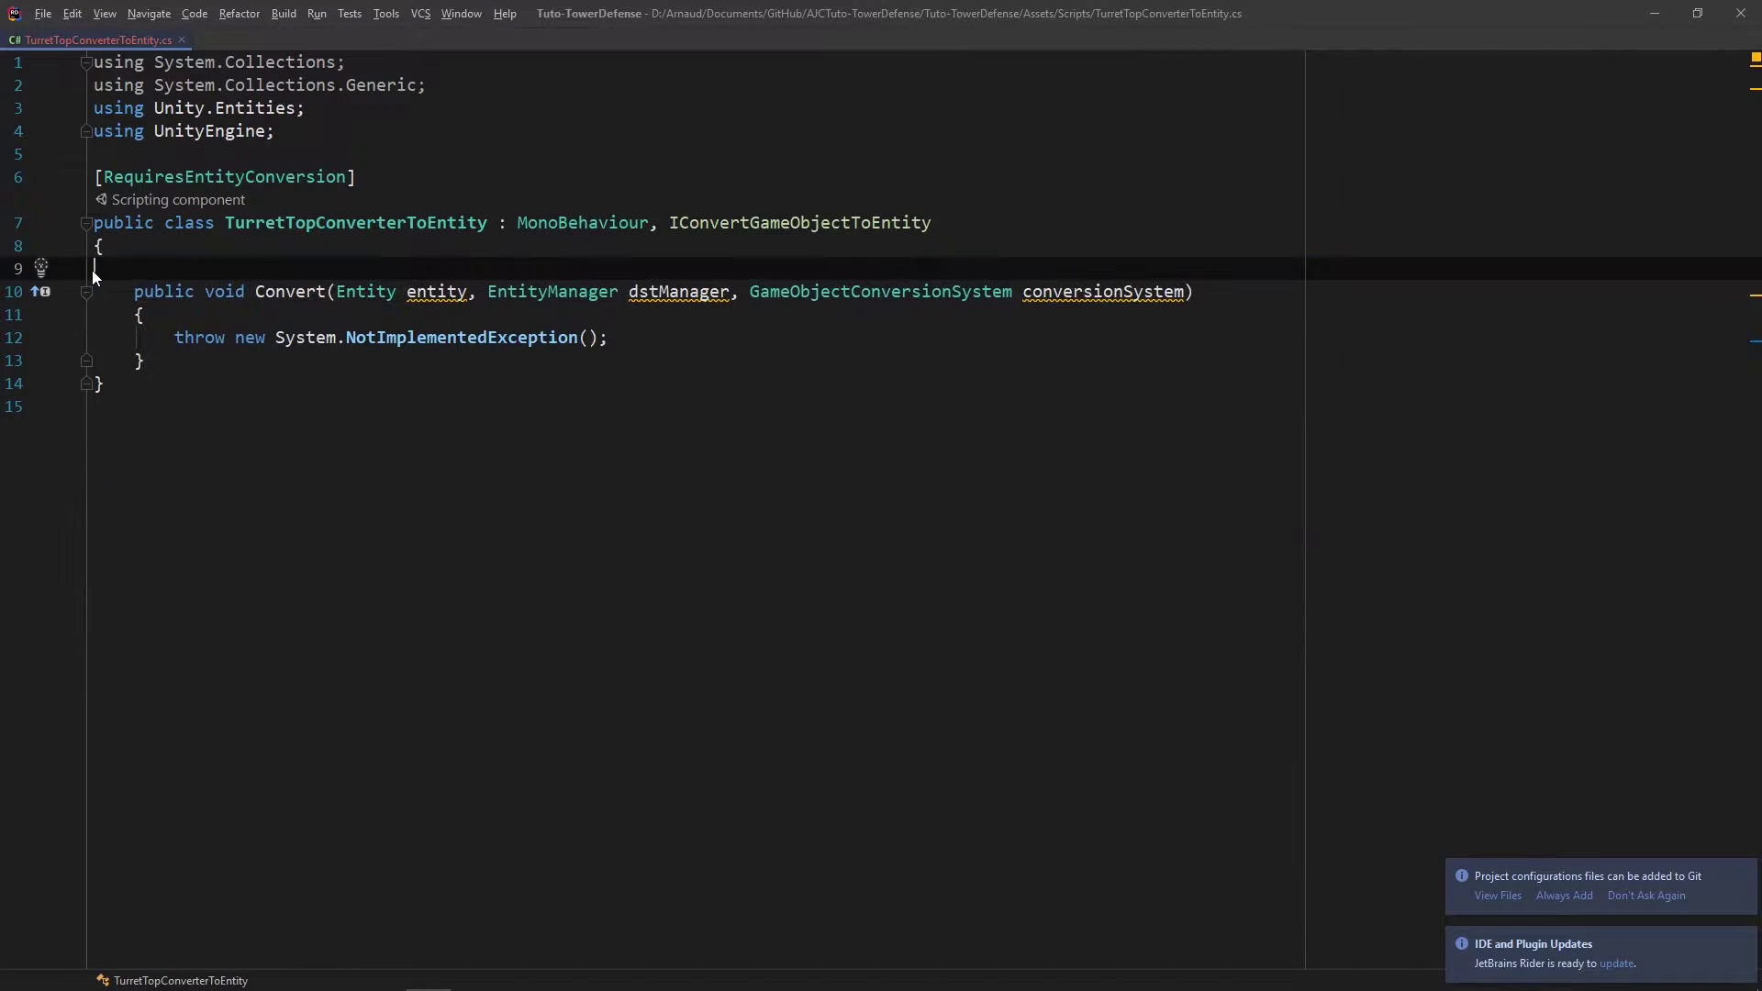
left_click_drag(175, 315, 609, 315)
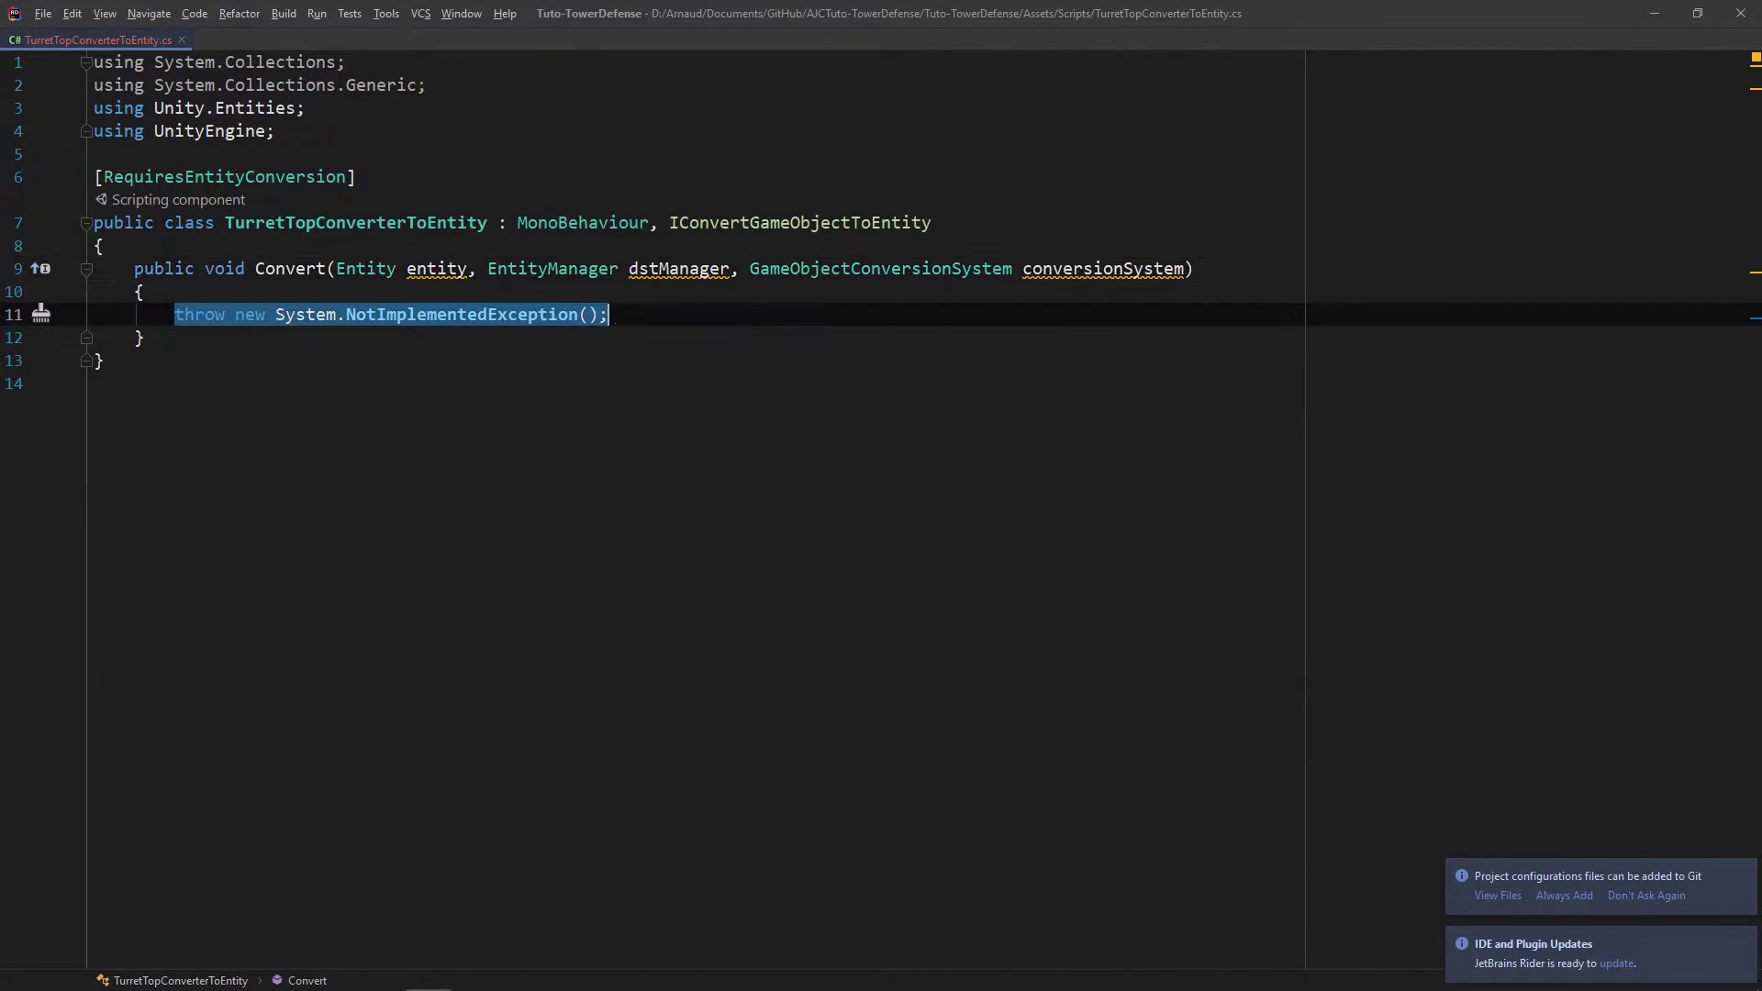
Step: Replace the placeholder throw with 'var weapon = new Weapon {' initializer, fixing capitalisation
key("BackSpace")
type("var Wea")
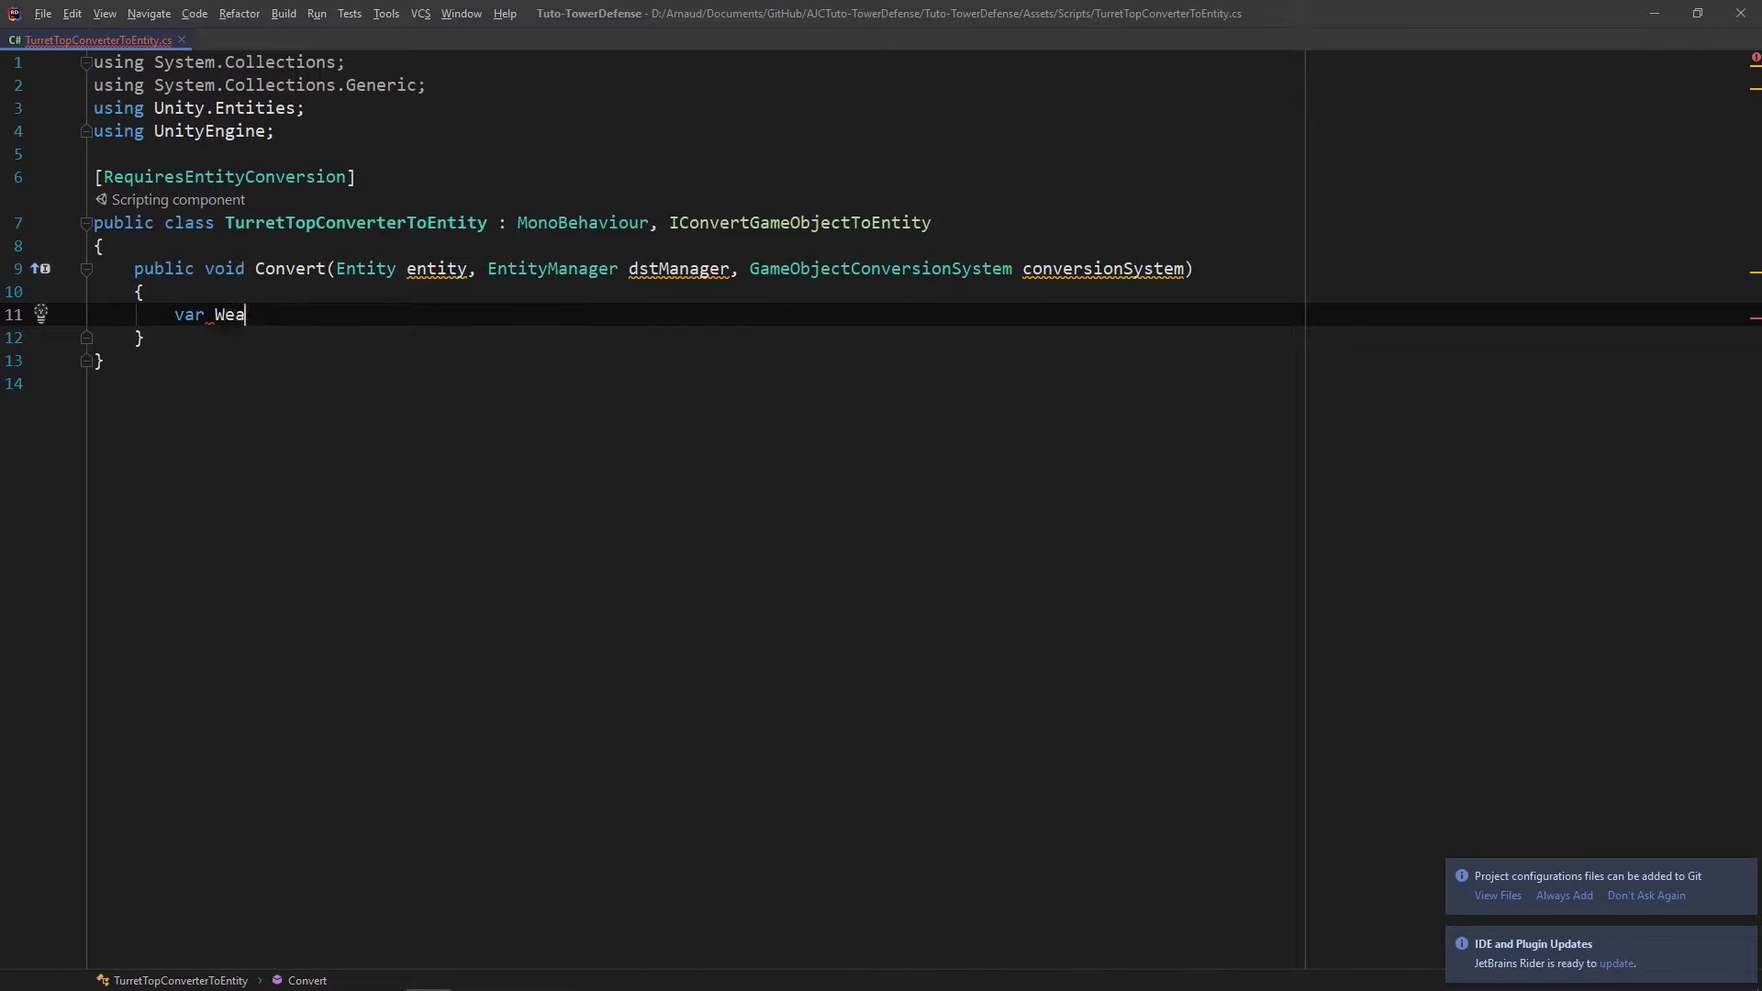
type("pon = N")
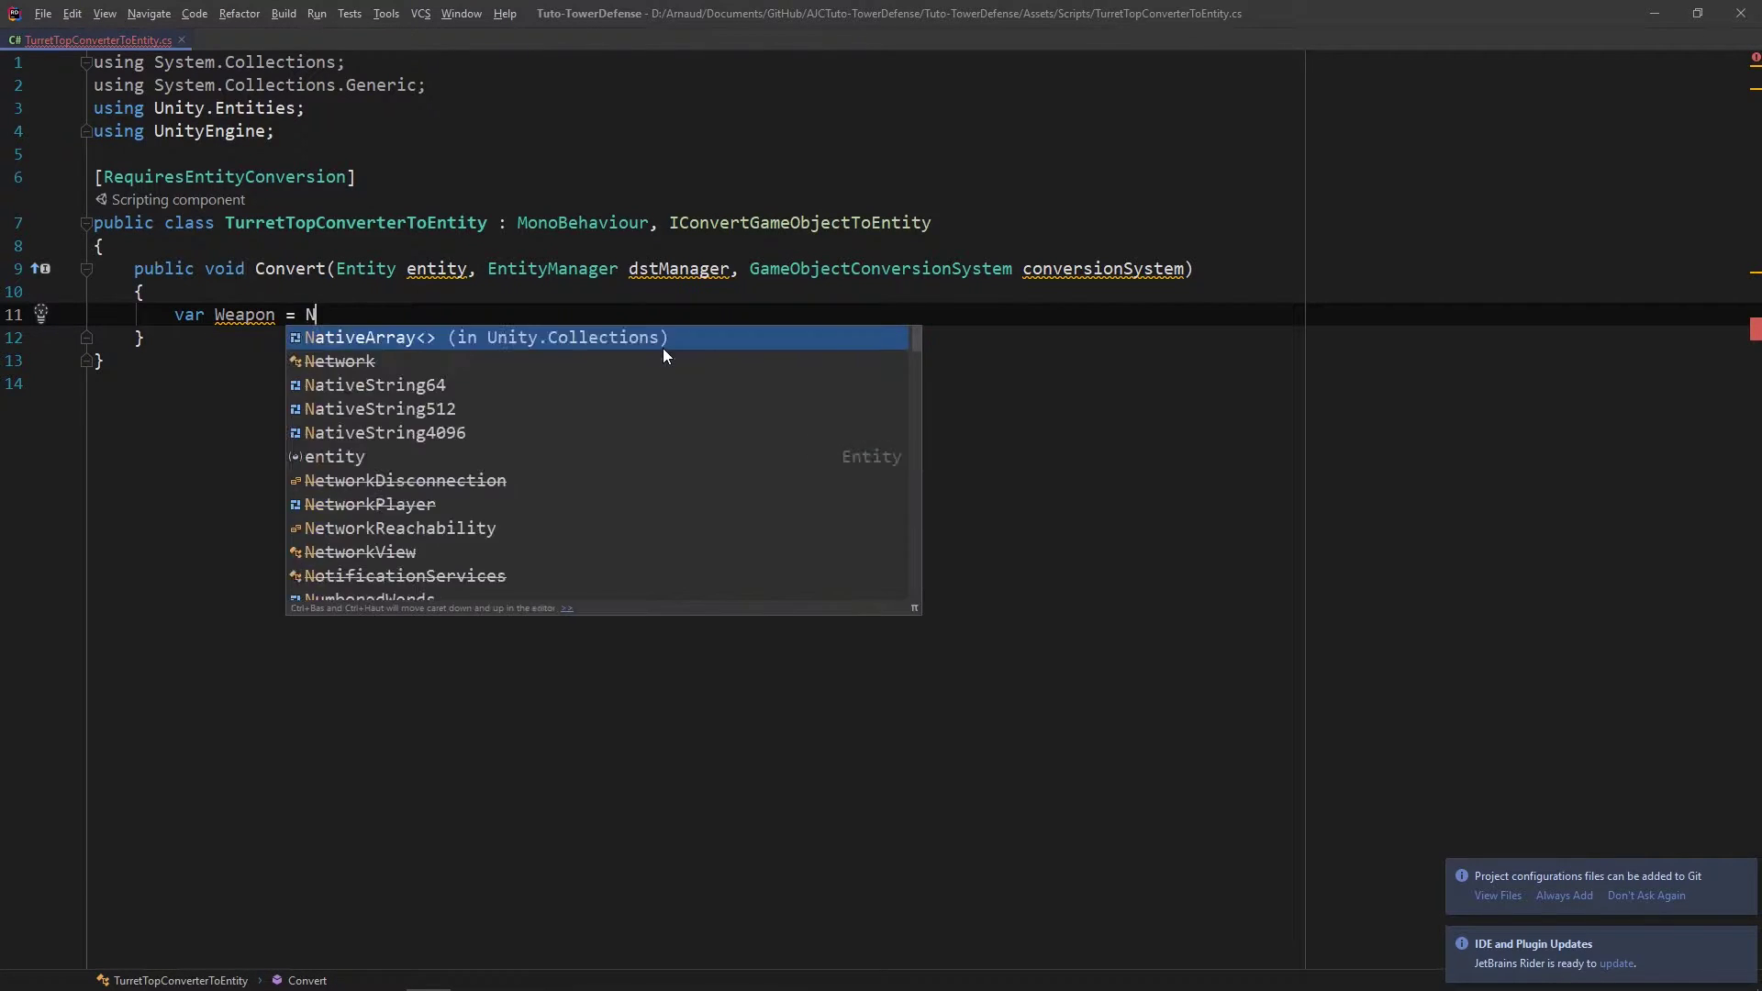
type("ew Weapon")
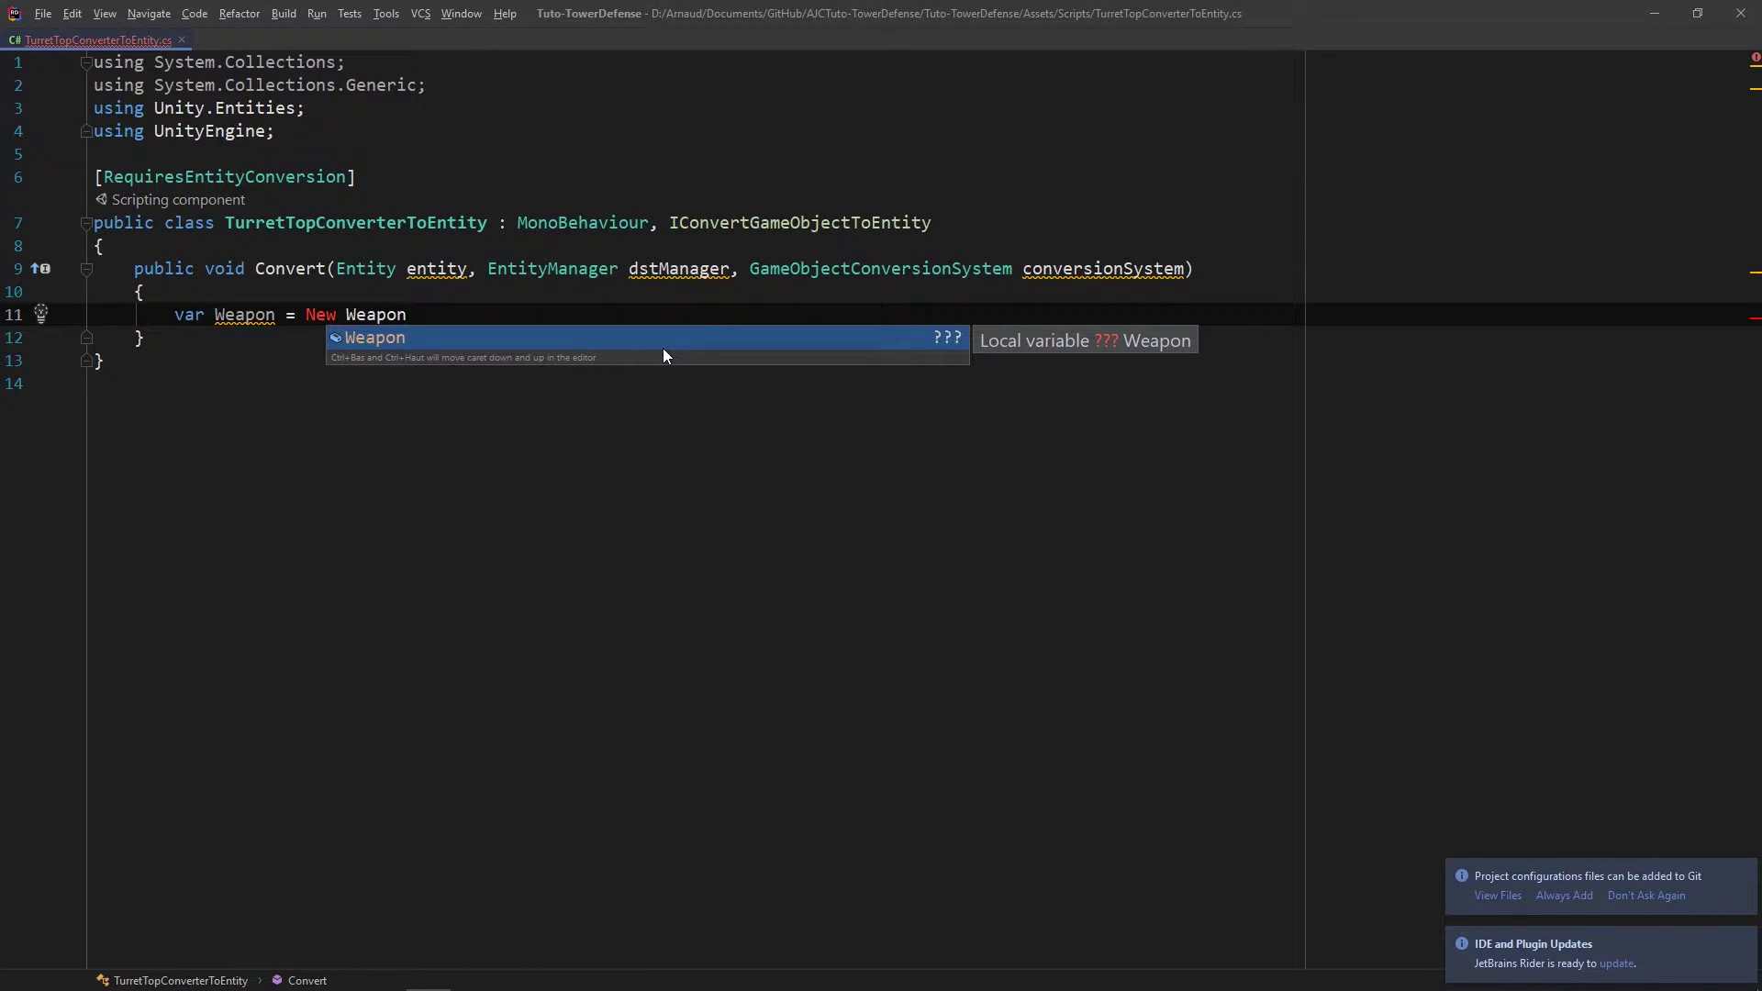
type(" {")
key("Return")
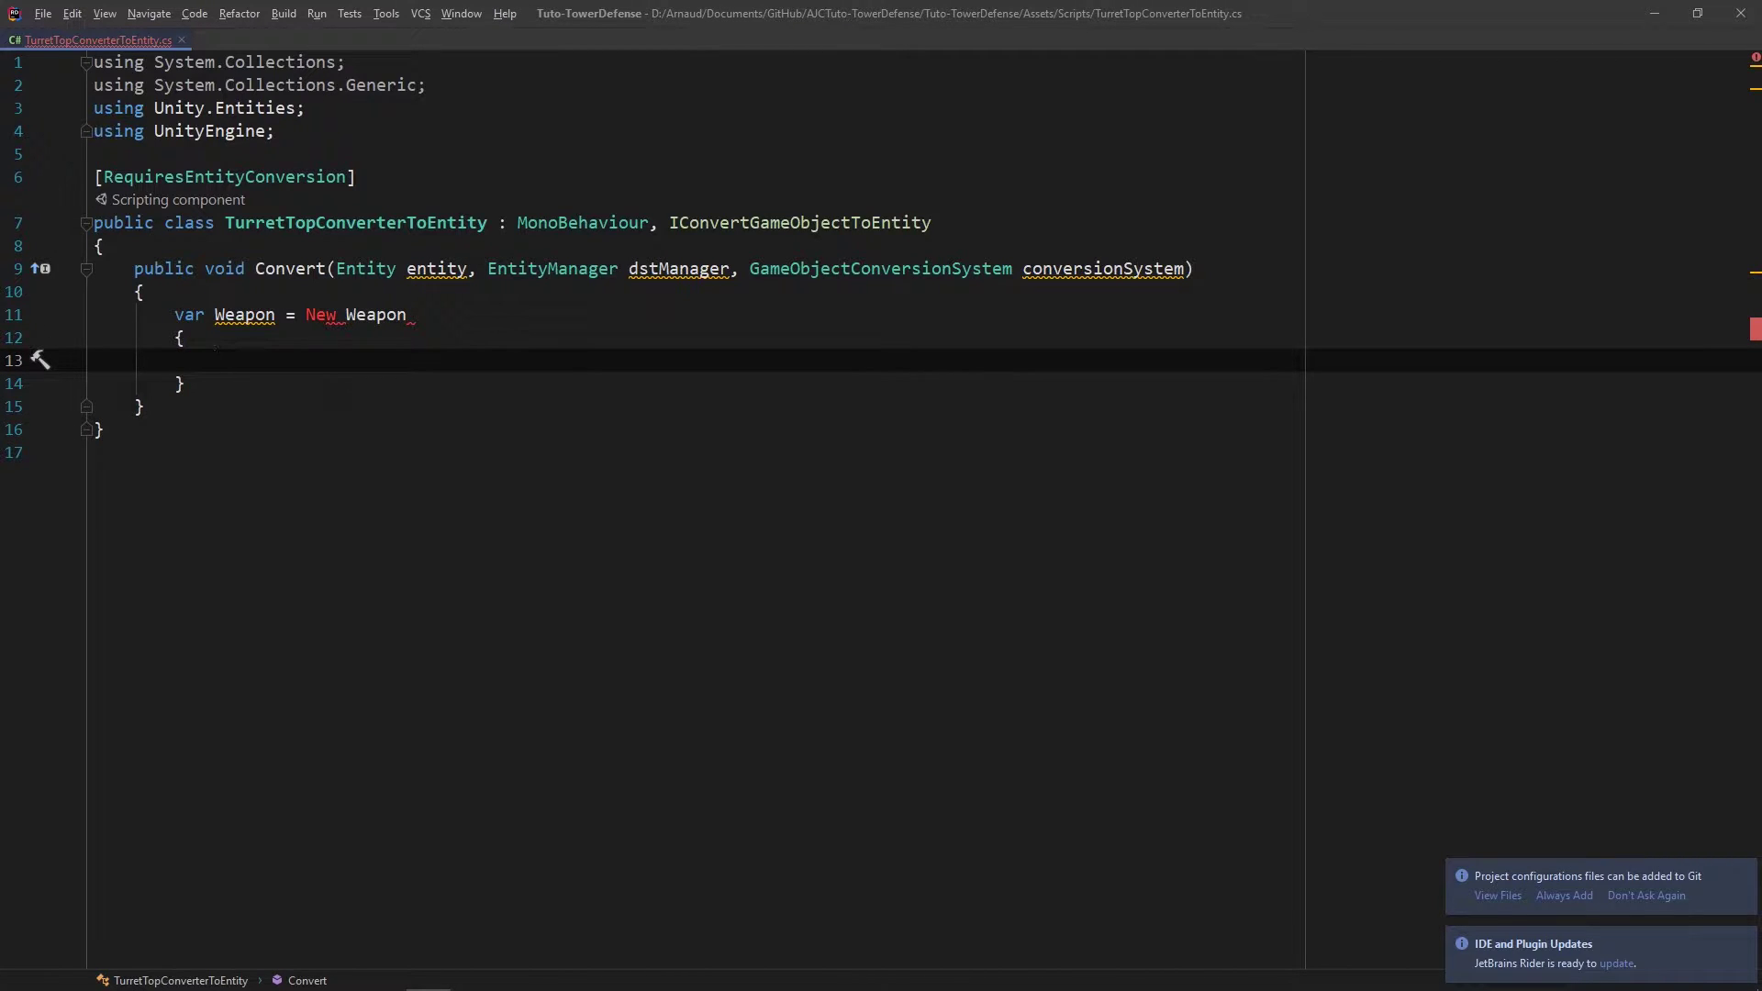
double_click(320, 315)
type("new")
left_click(225, 314)
key("BackSpace")
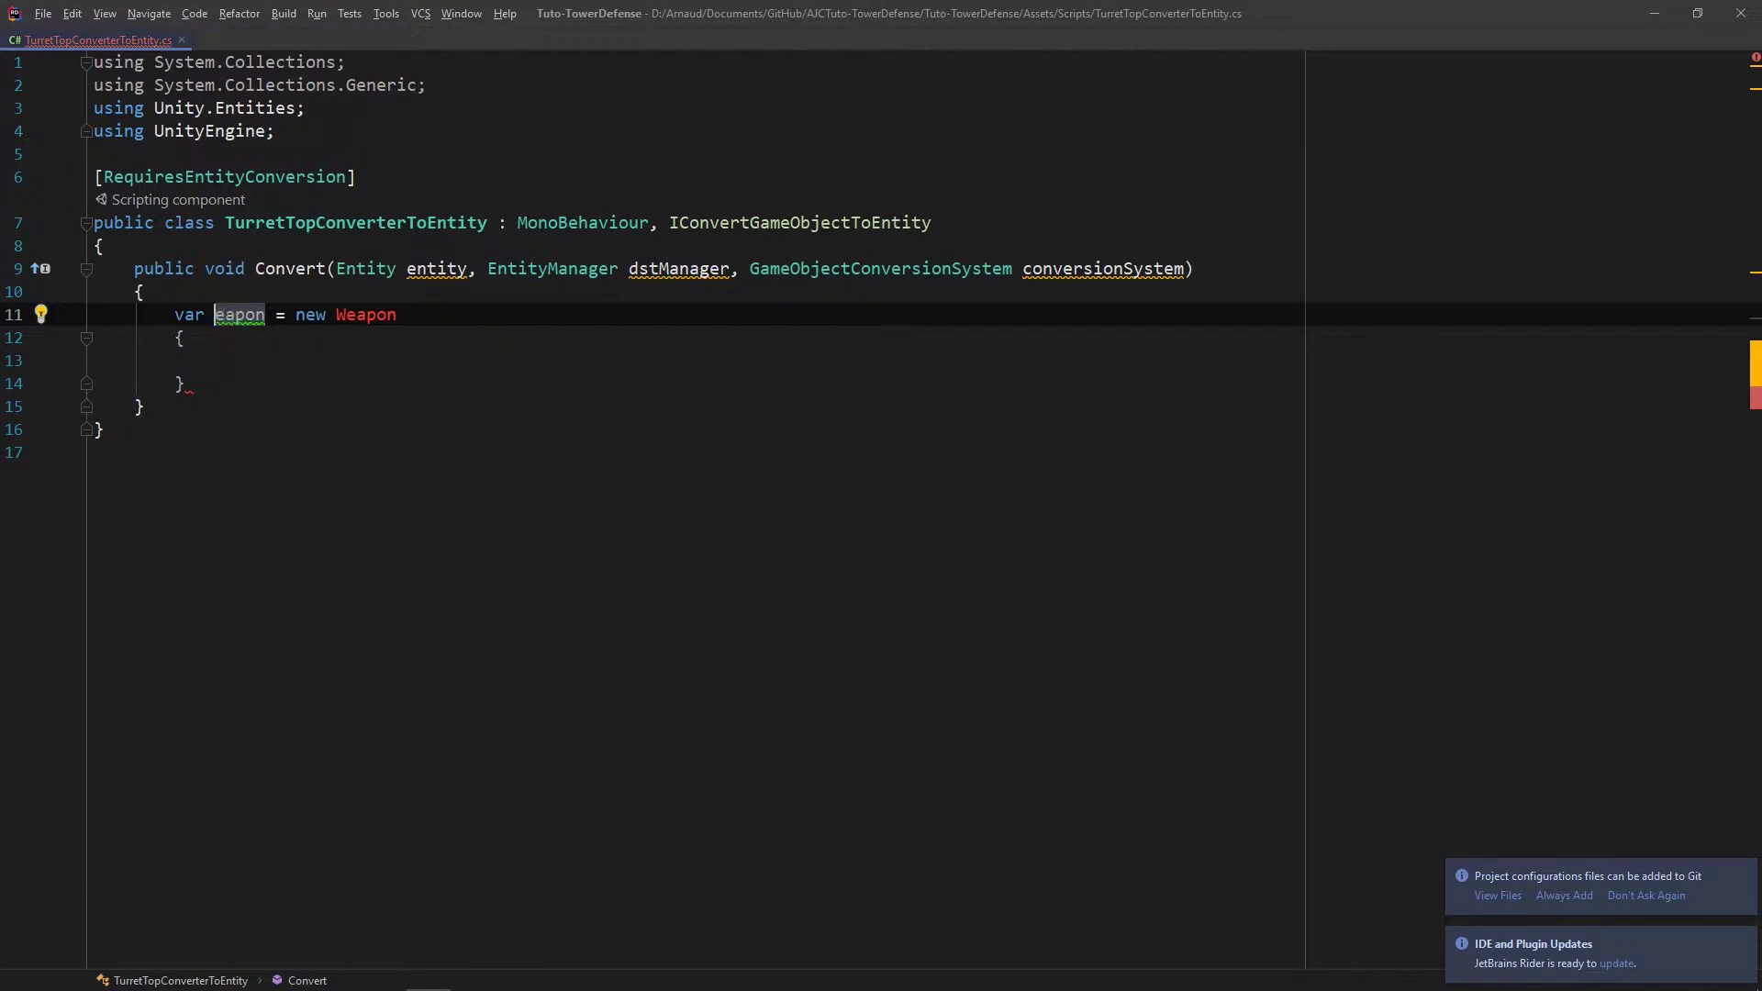
type("w")
Step: Generate a Weapon struct implementing IComponentData with a public float m_max… field
left_click(390, 315)
key("alt+Return")
key("Return")
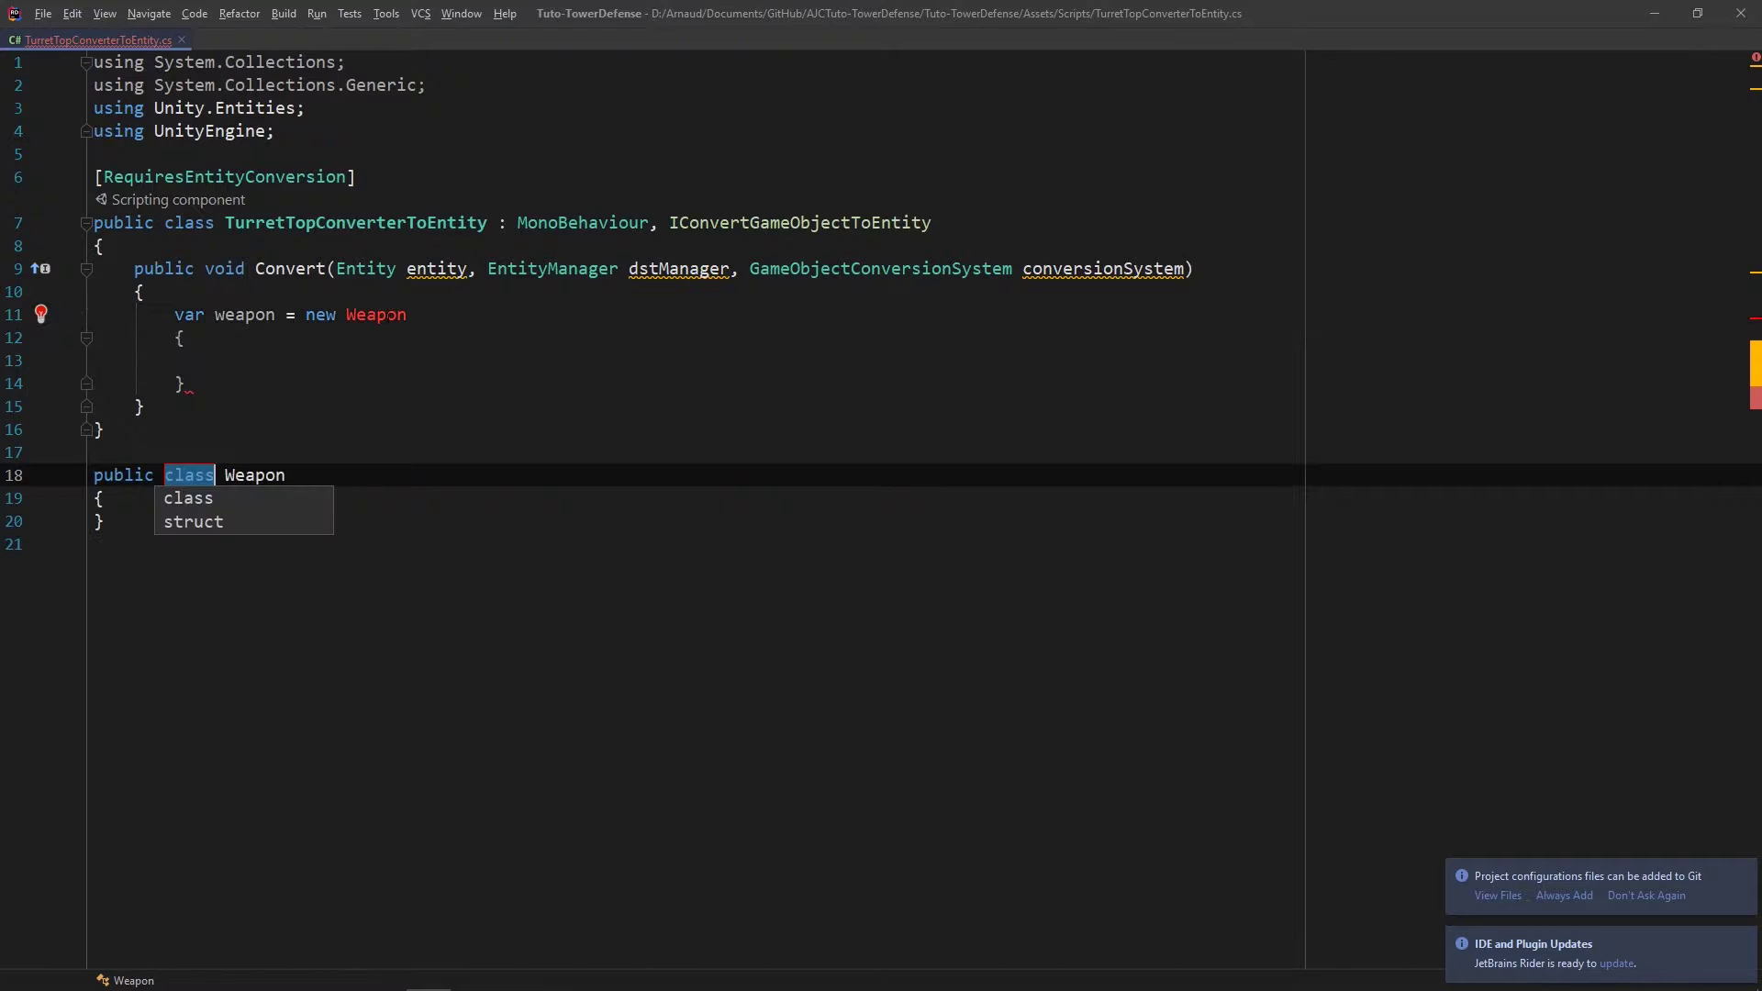
key("Down")
key("Return")
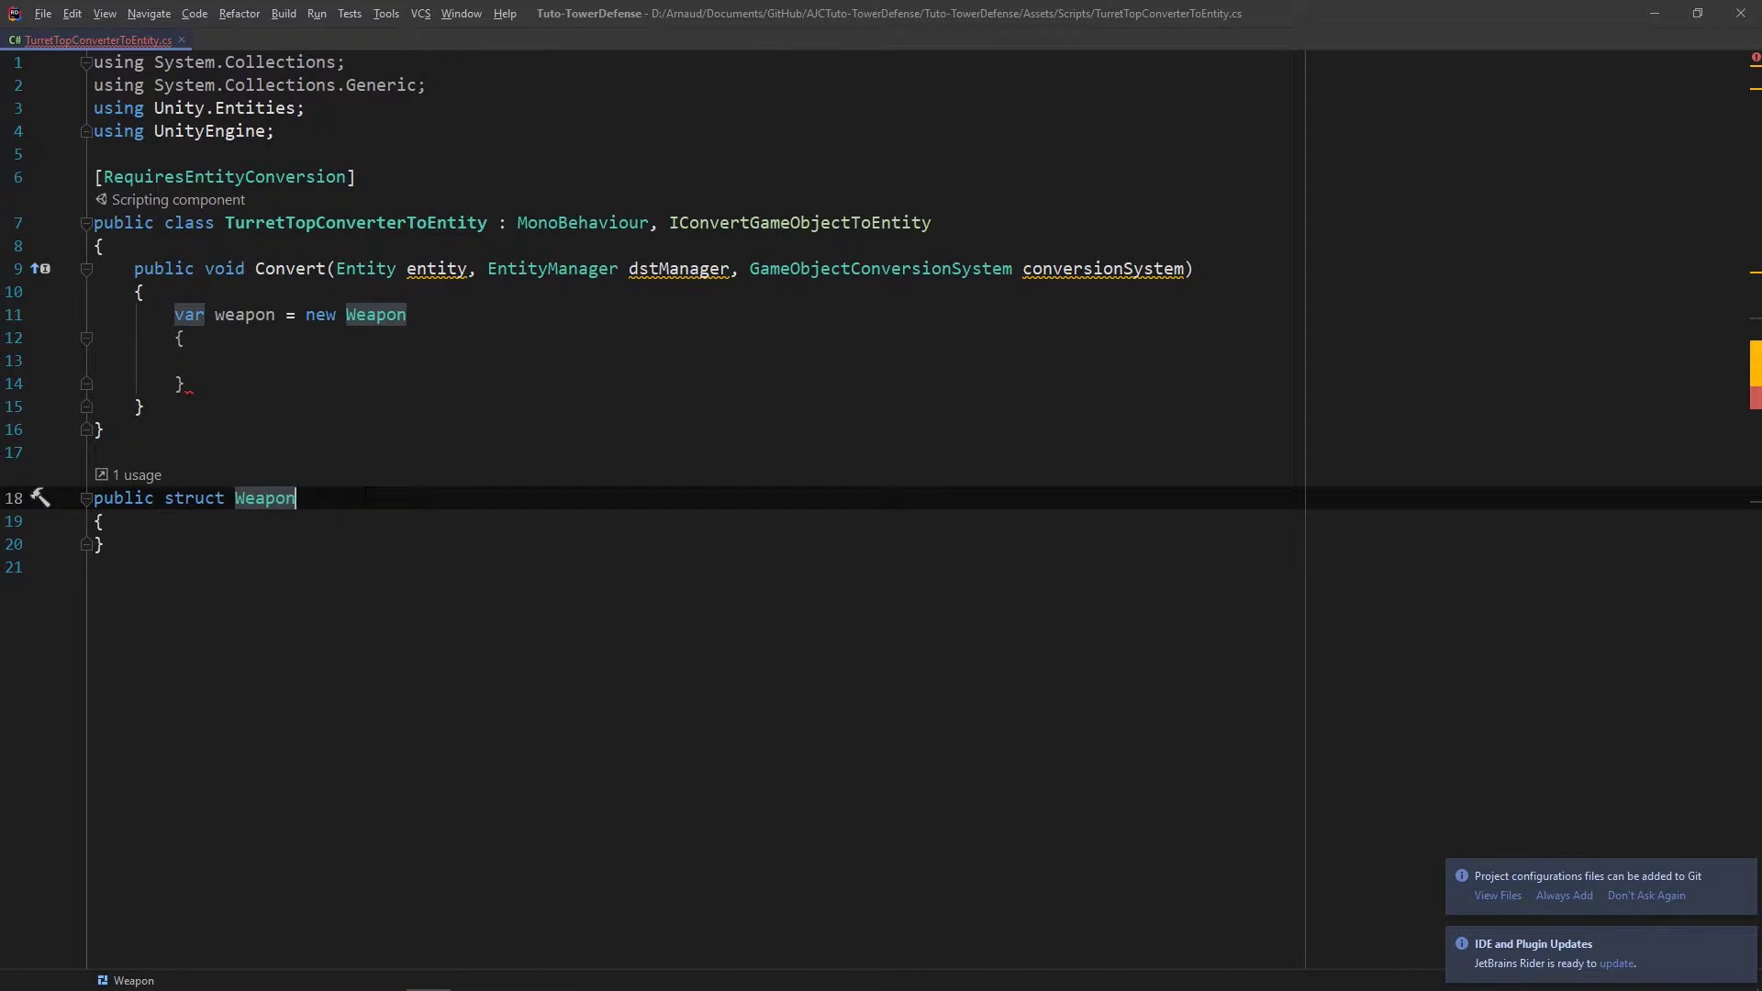
type(": IC")
key("Return")
key("Down")
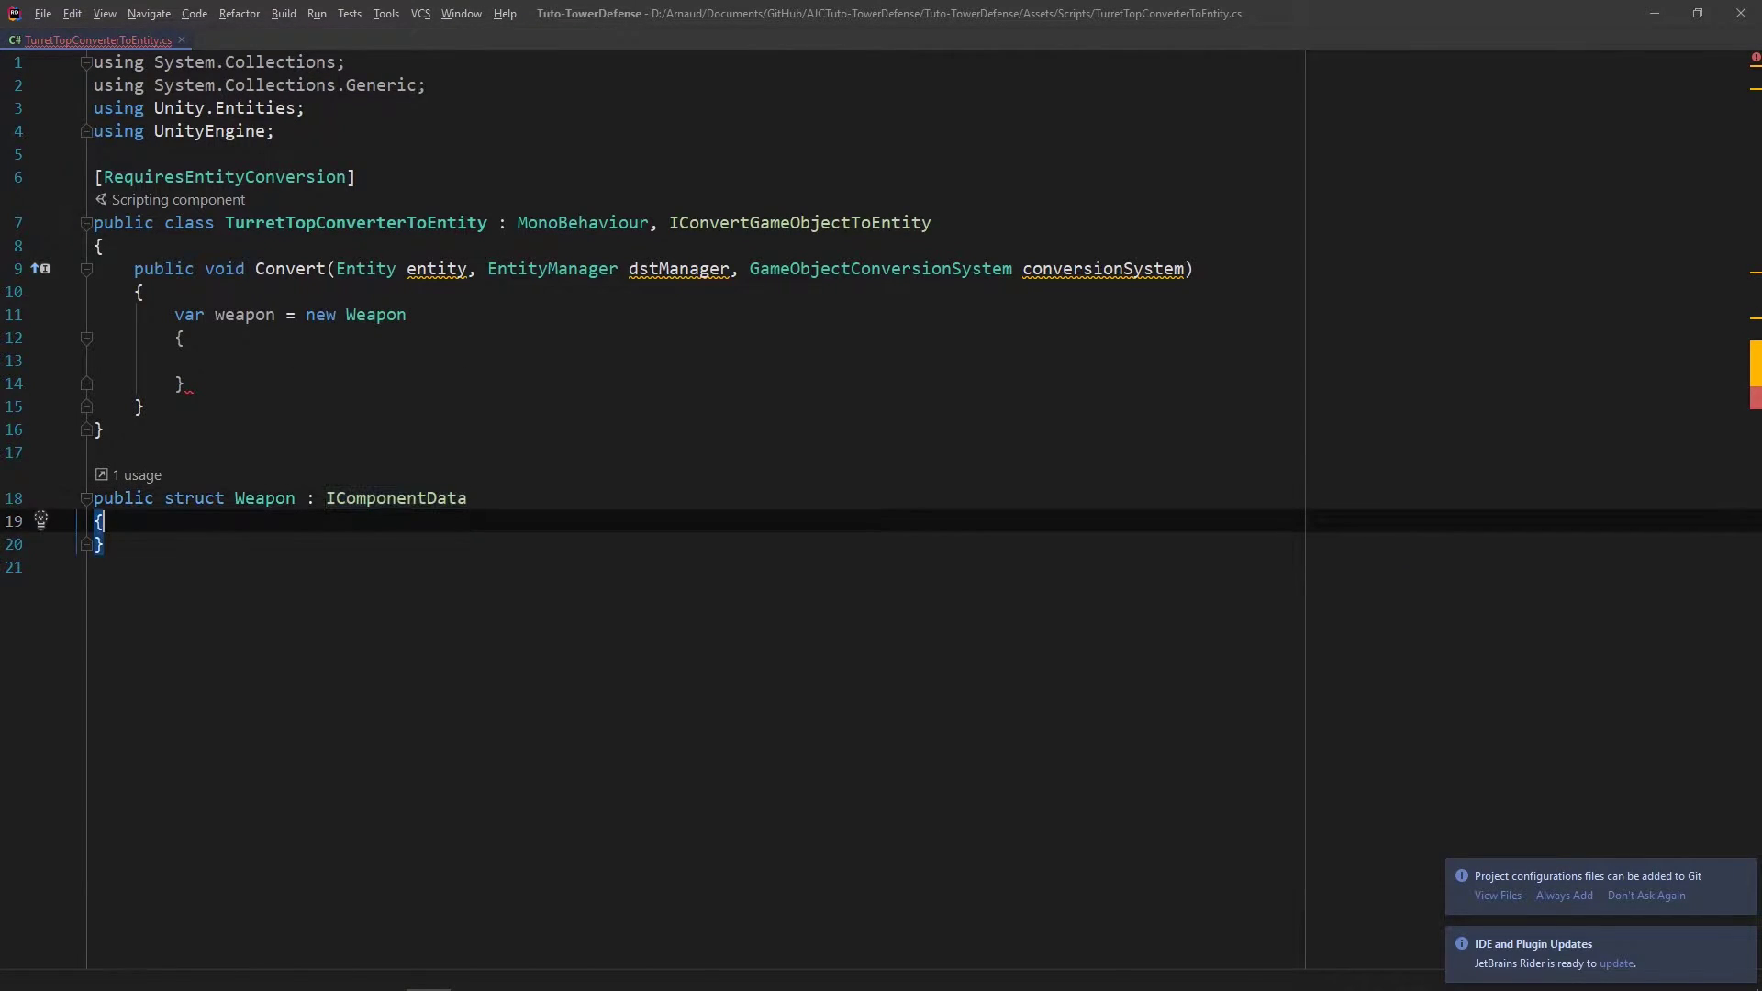
key("Return")
type("floa")
key("BackSpace")
key("BackSpace")
key("BackSpace")
key("BackSpace")
type("publ")
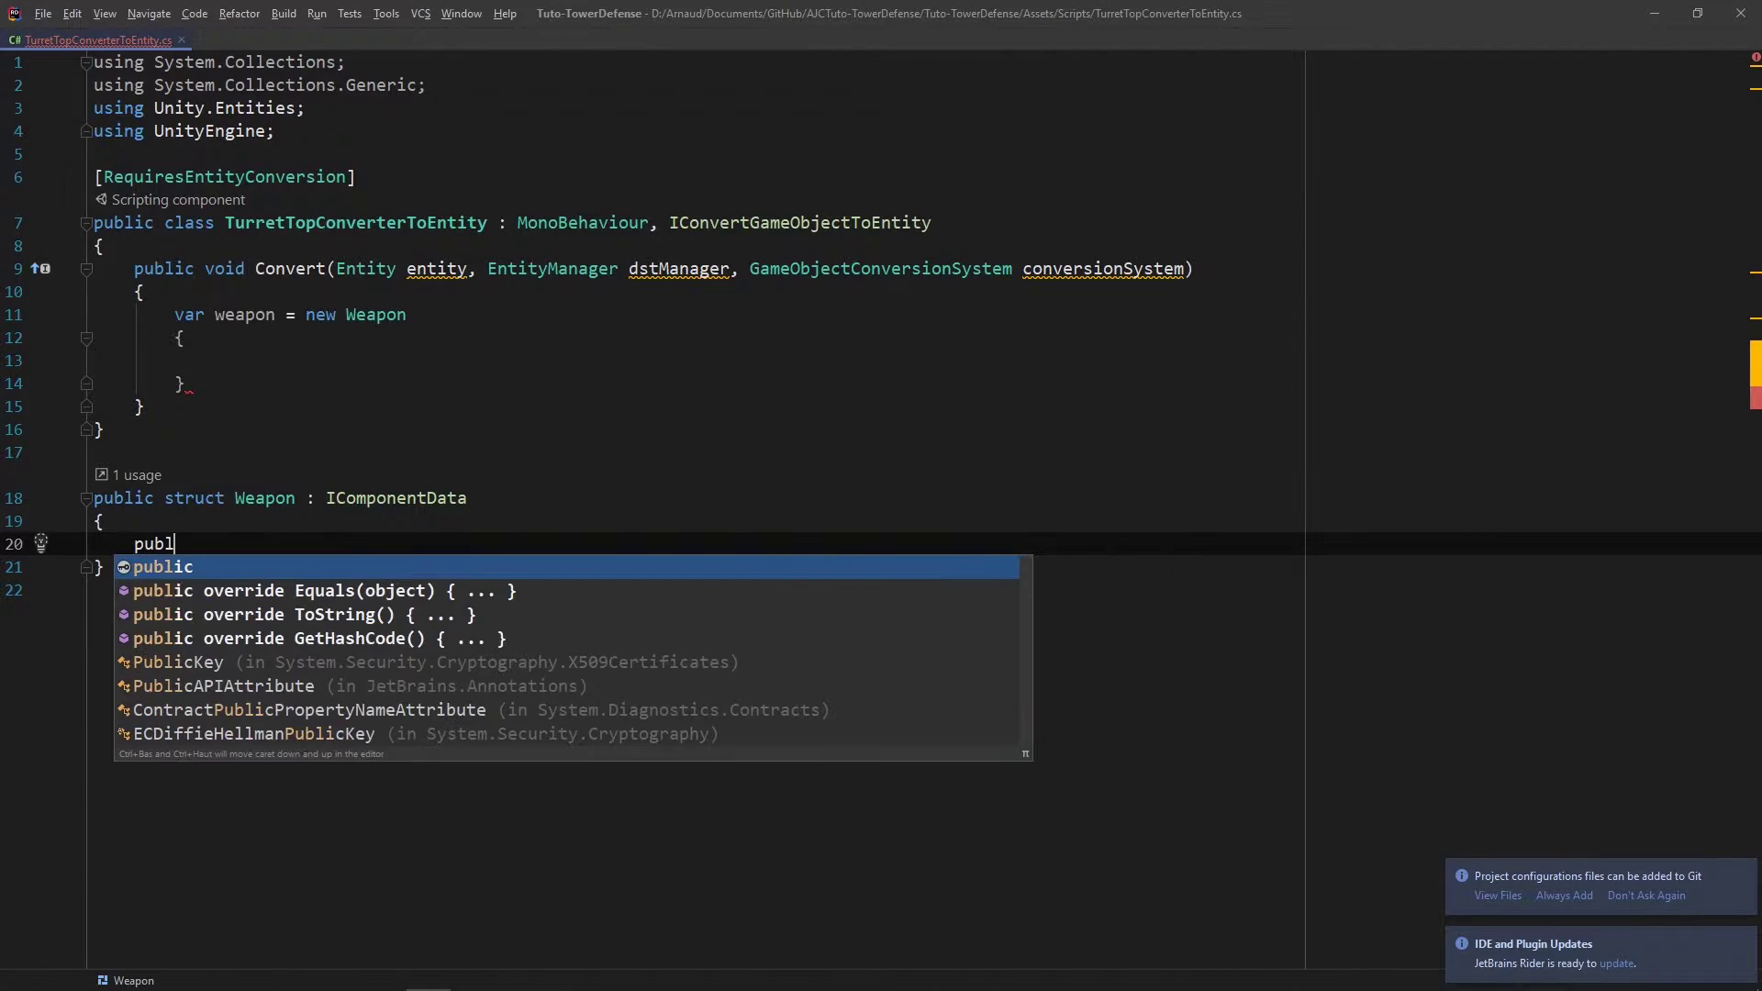
type("ic float m_")
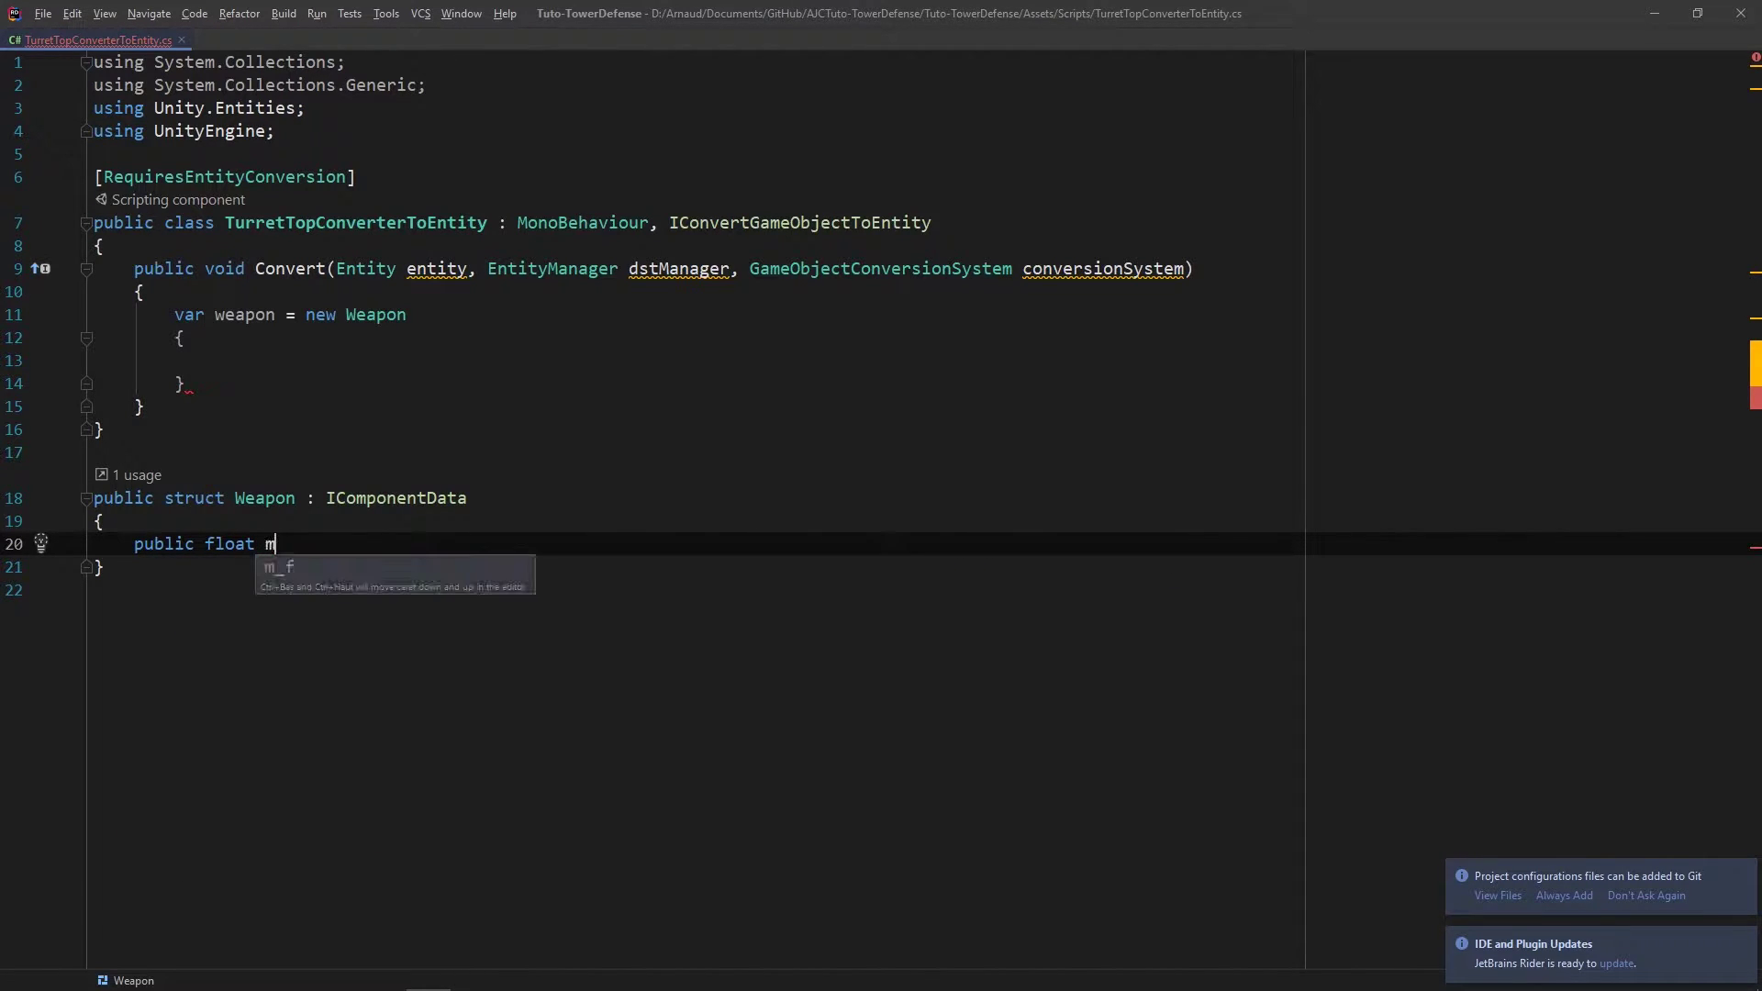
type("maxDetectionDistance;")
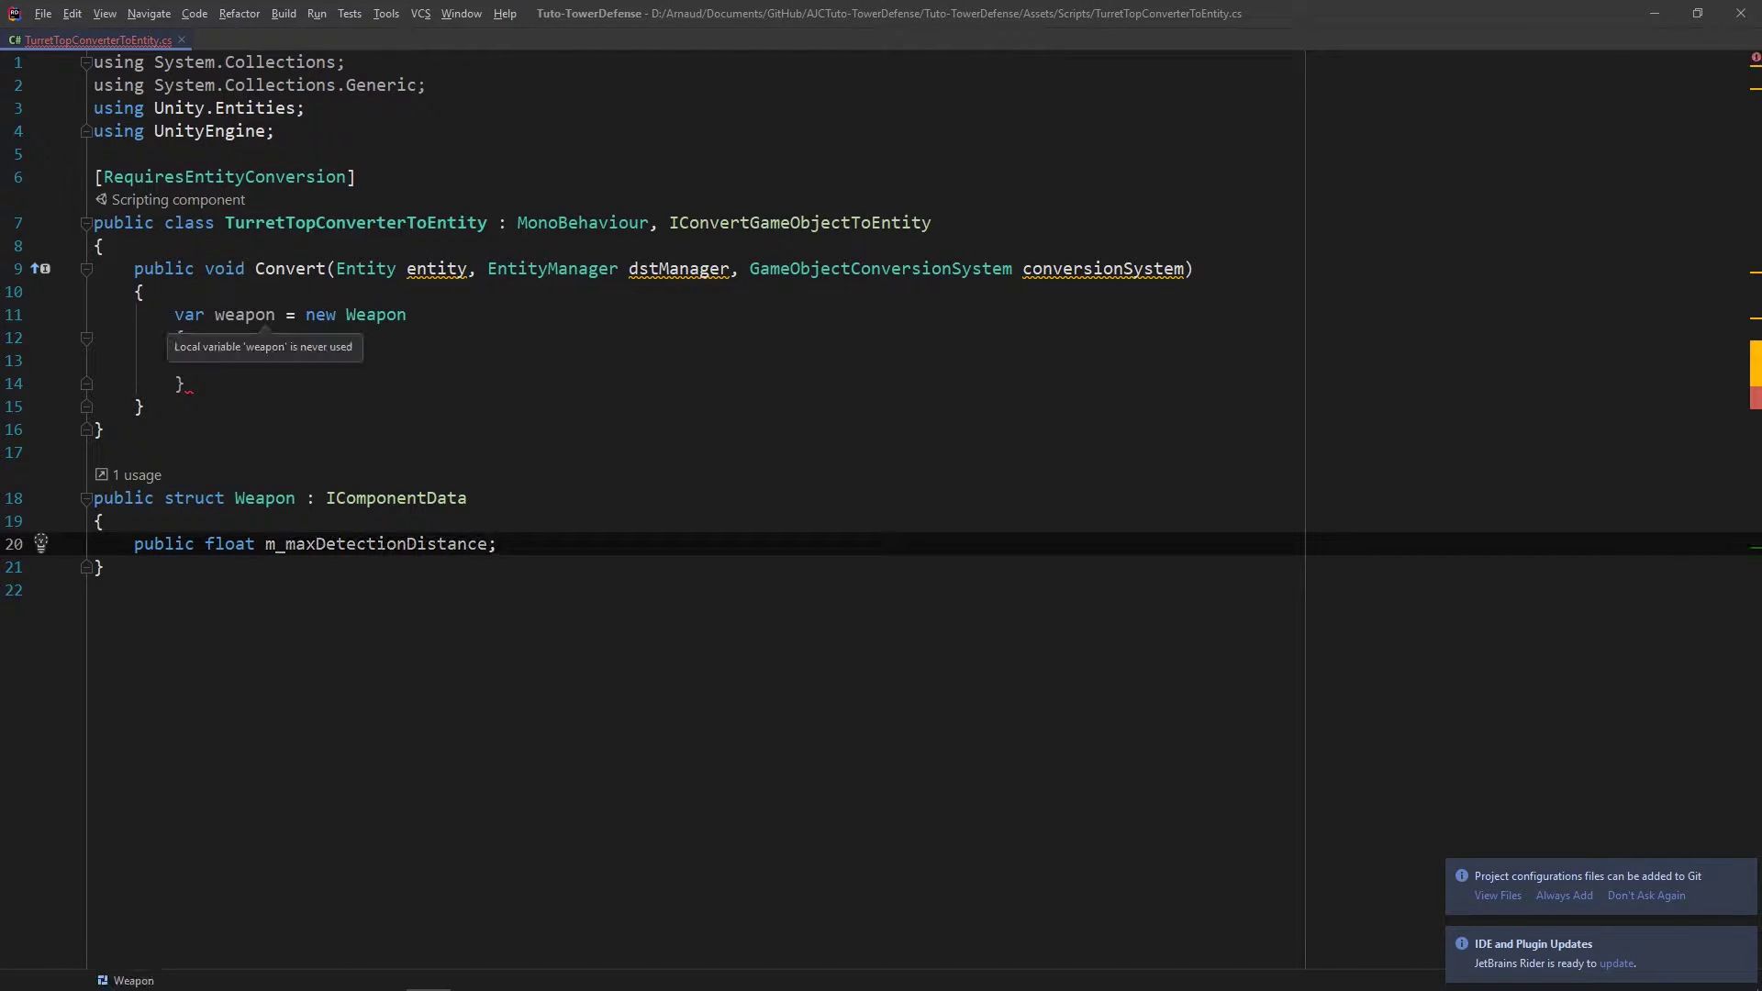
Step: Assign m_maxDetectionDistance in the weapon initializer and terminate the statement
left_click(215, 361)
type("m_maxDetectionDistance = 50")
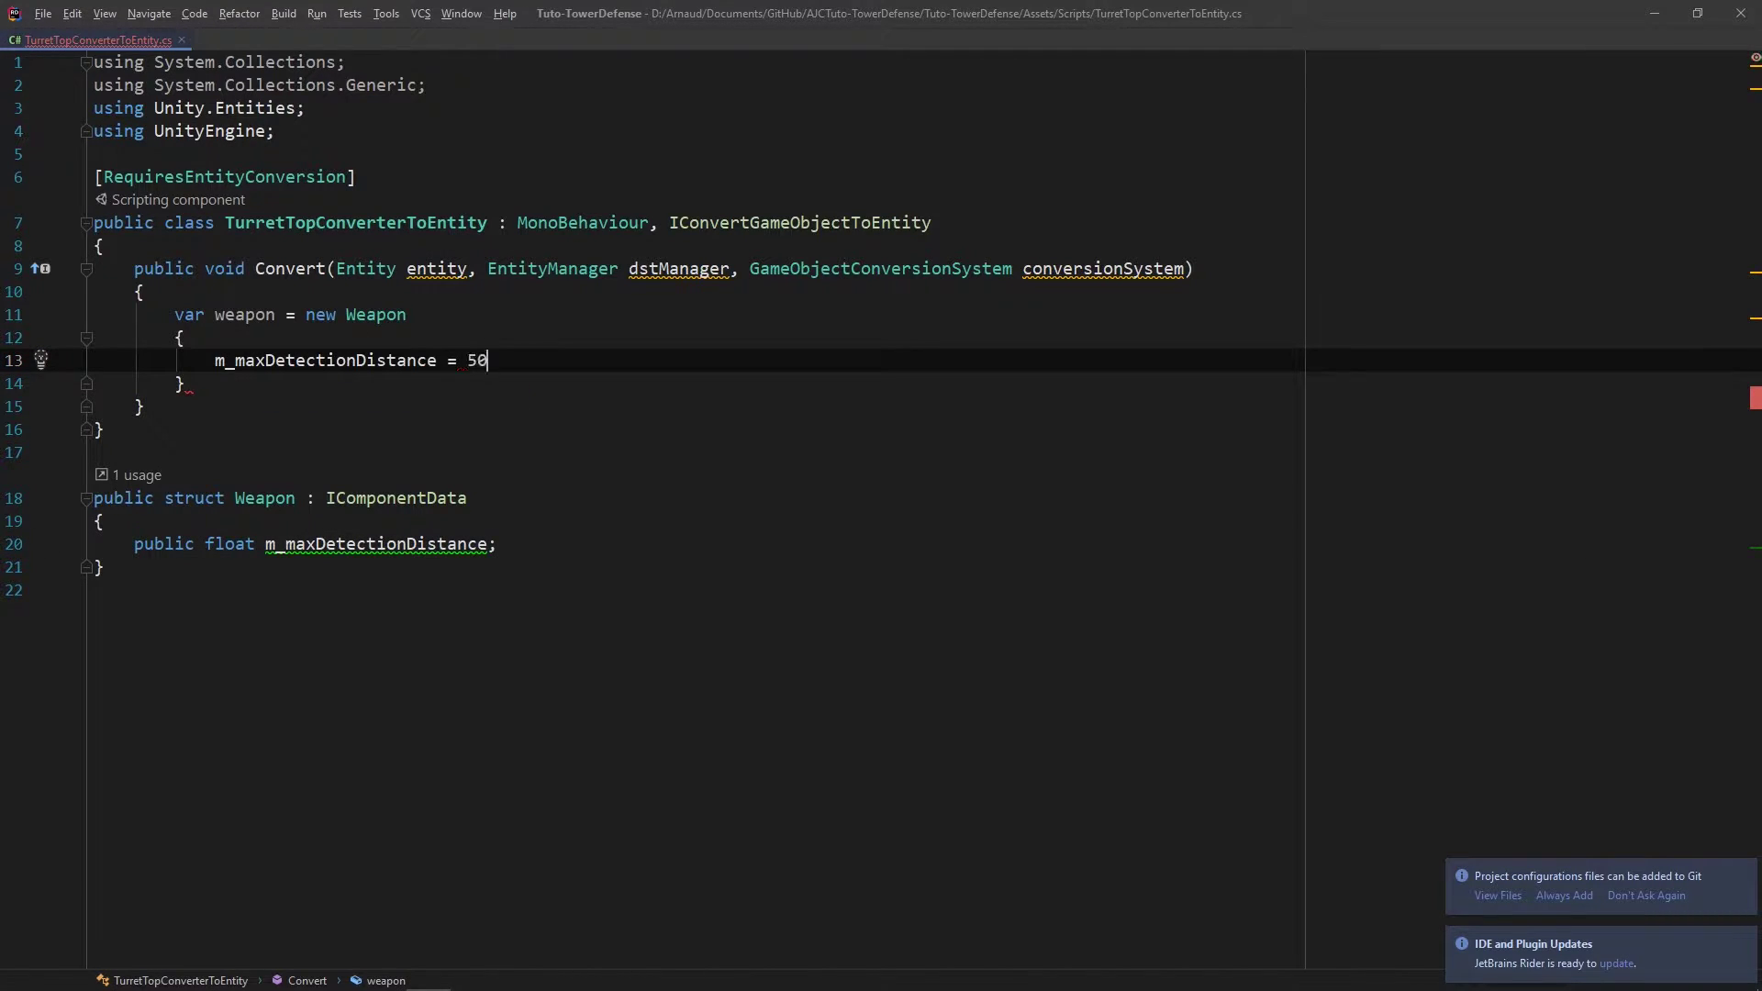
left_click(186, 383)
type(";")
key("Return")
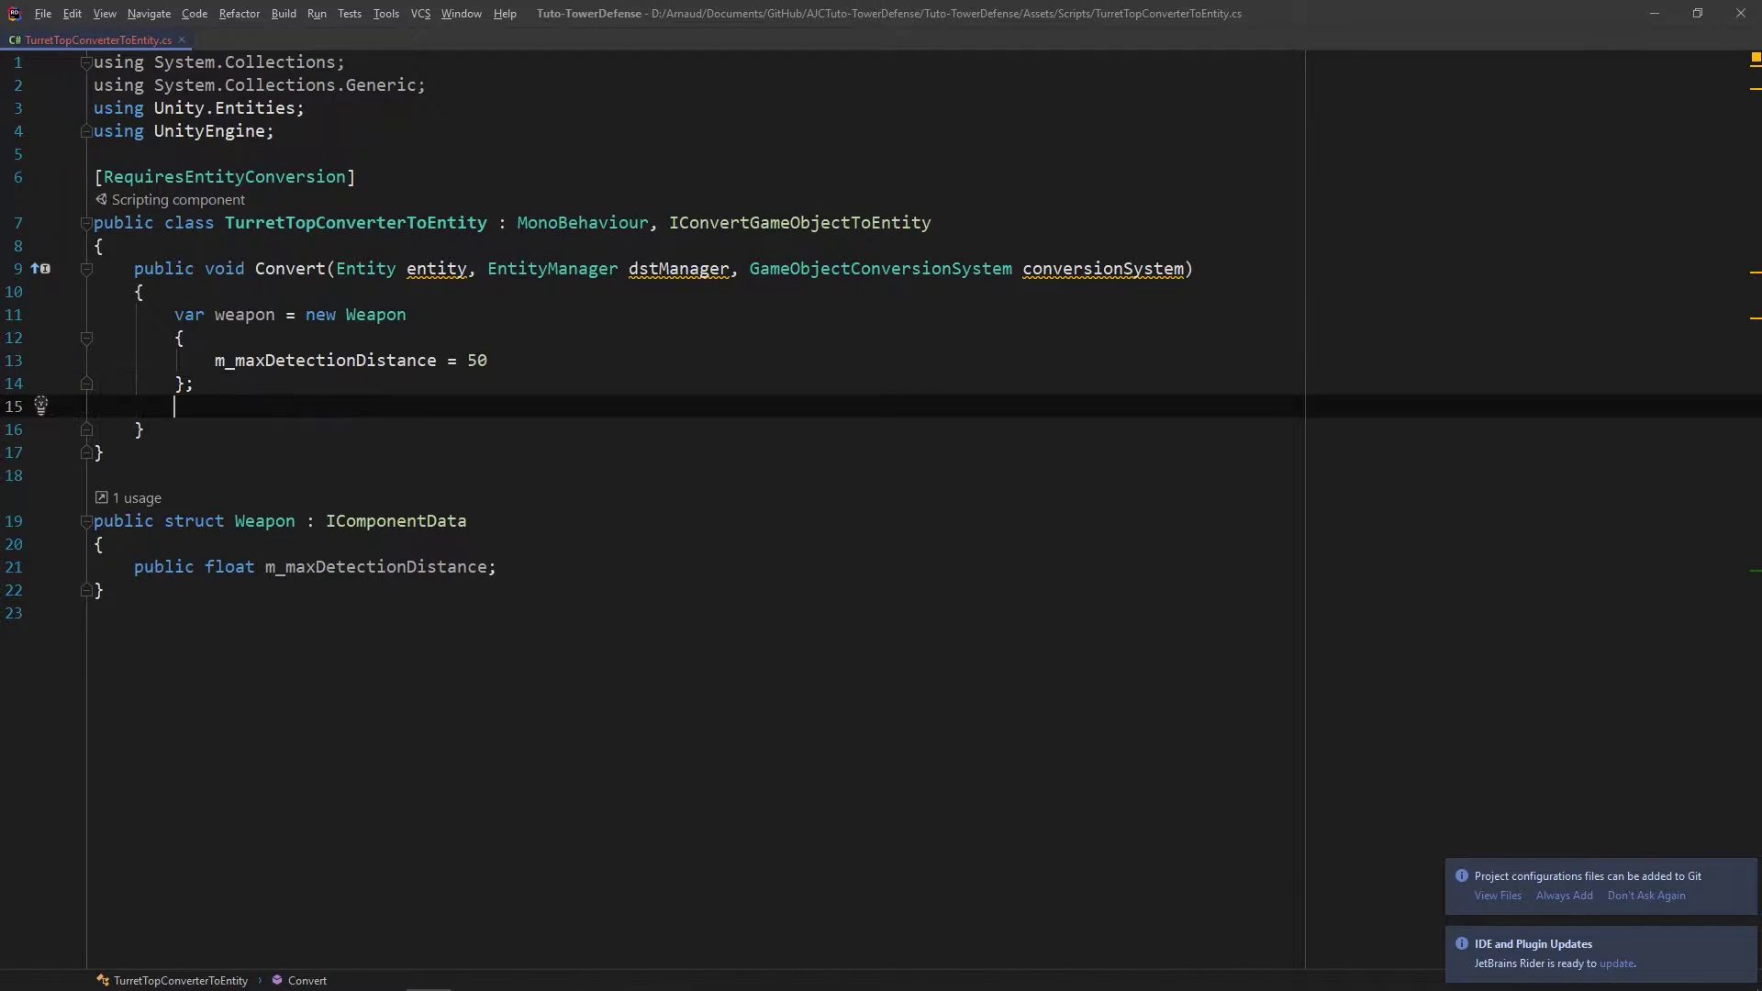
Step: Declare 'var rotationToward = new RotationTowardTargetComponent {' with an initializer block
type("var rotation")
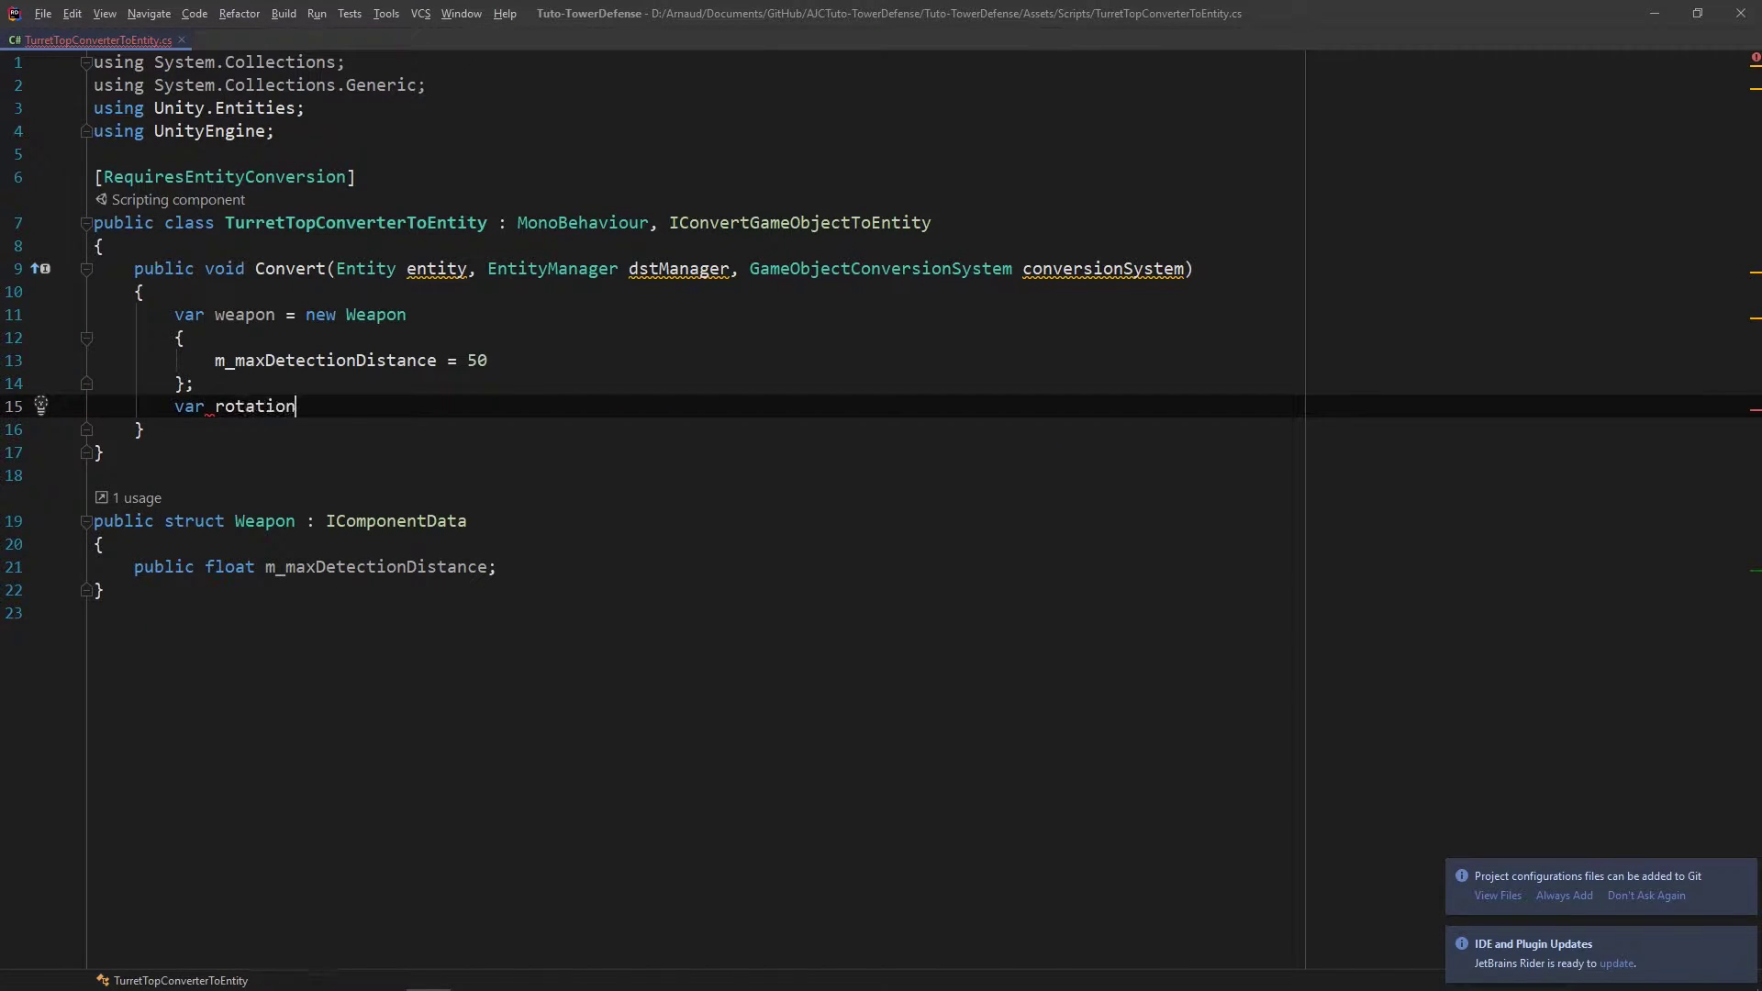
type("Towars")
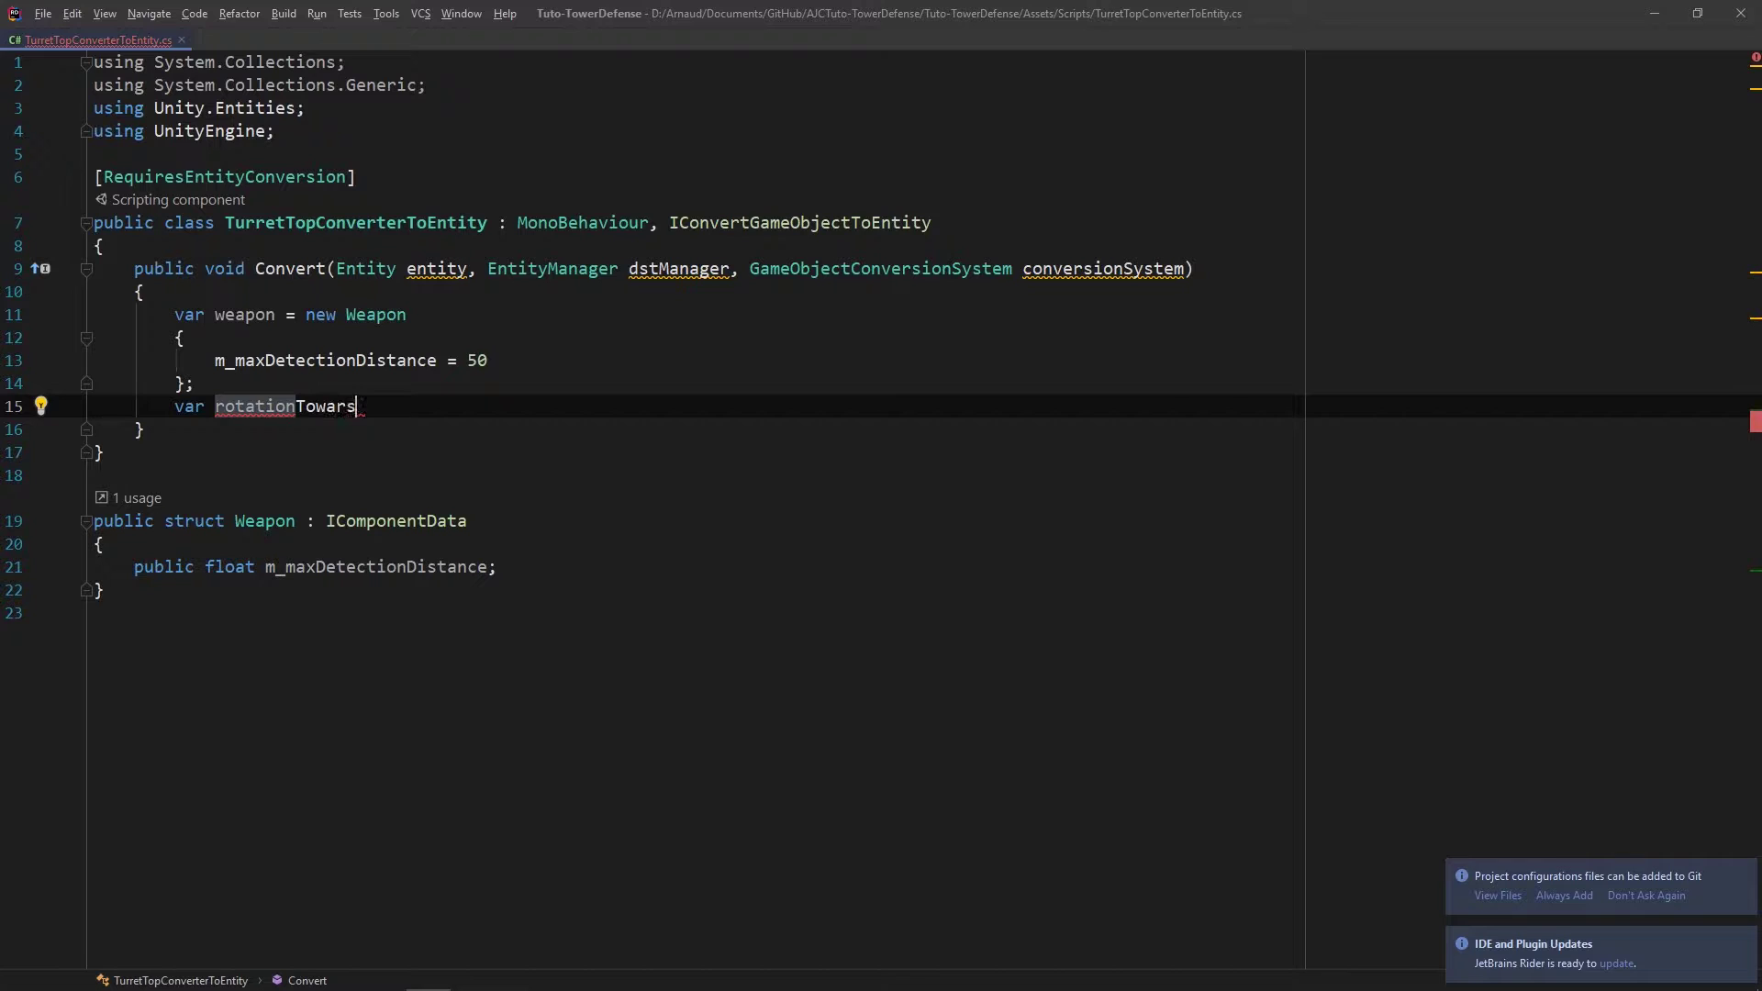
key("BackSpace")
type("d = new Rotat")
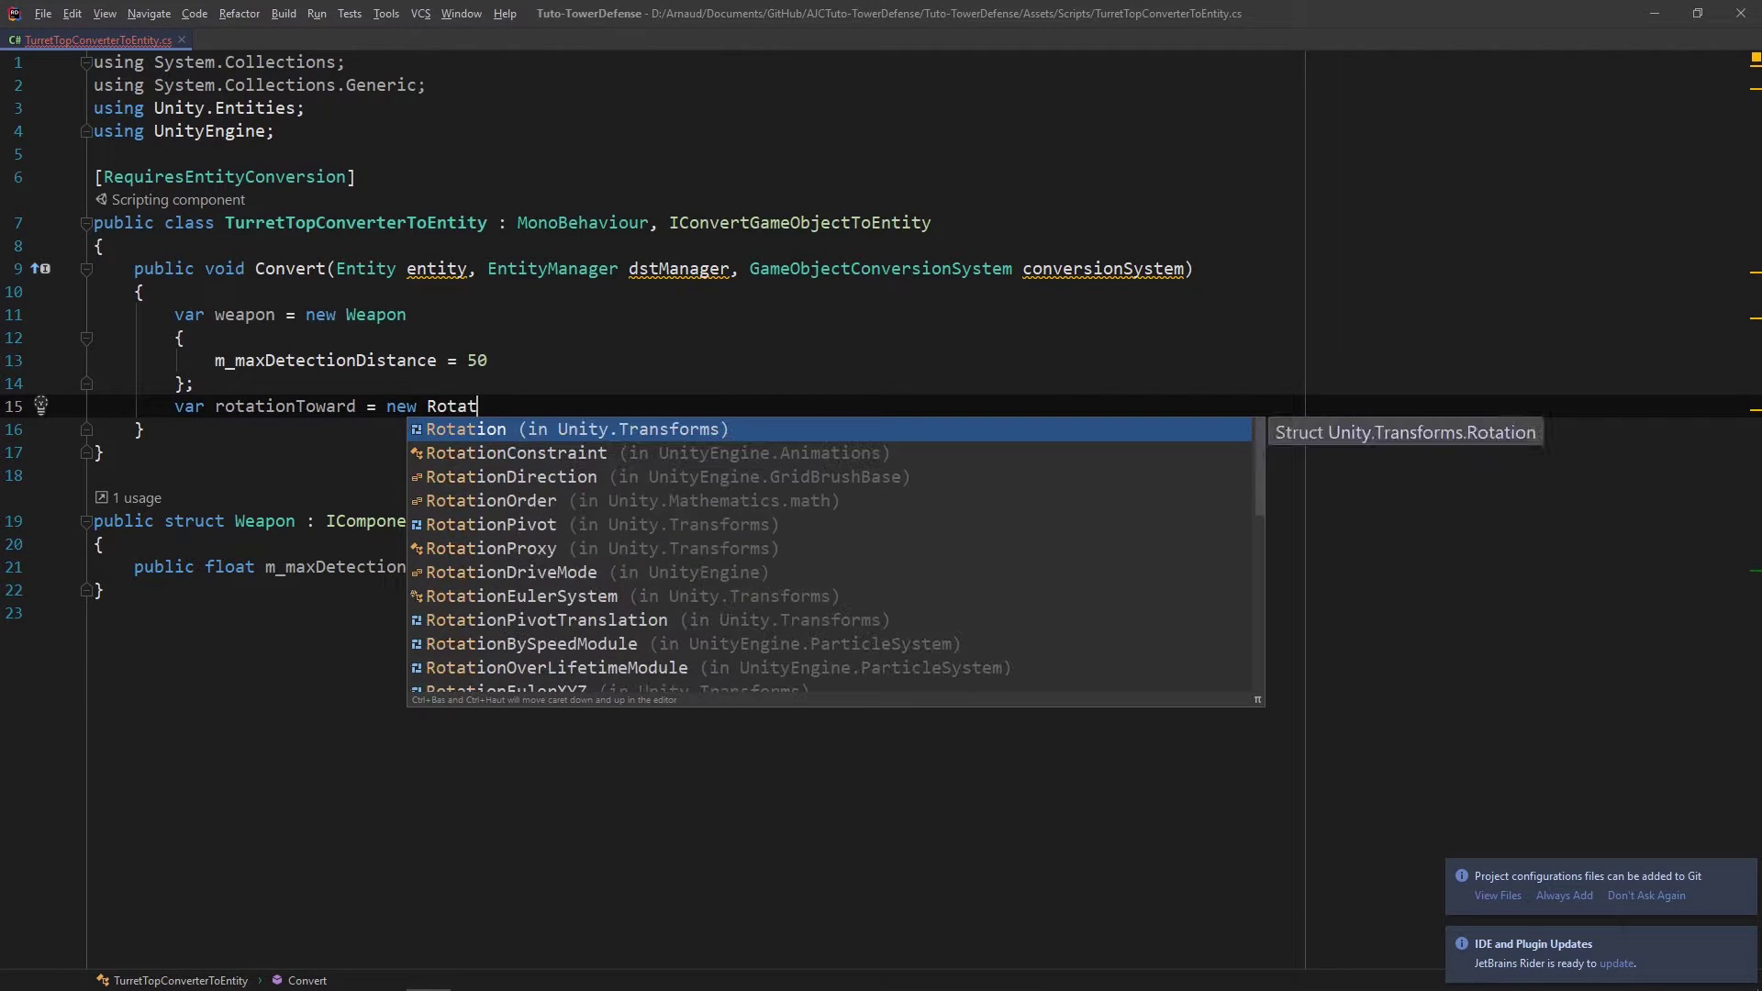
type("ionTowardTa")
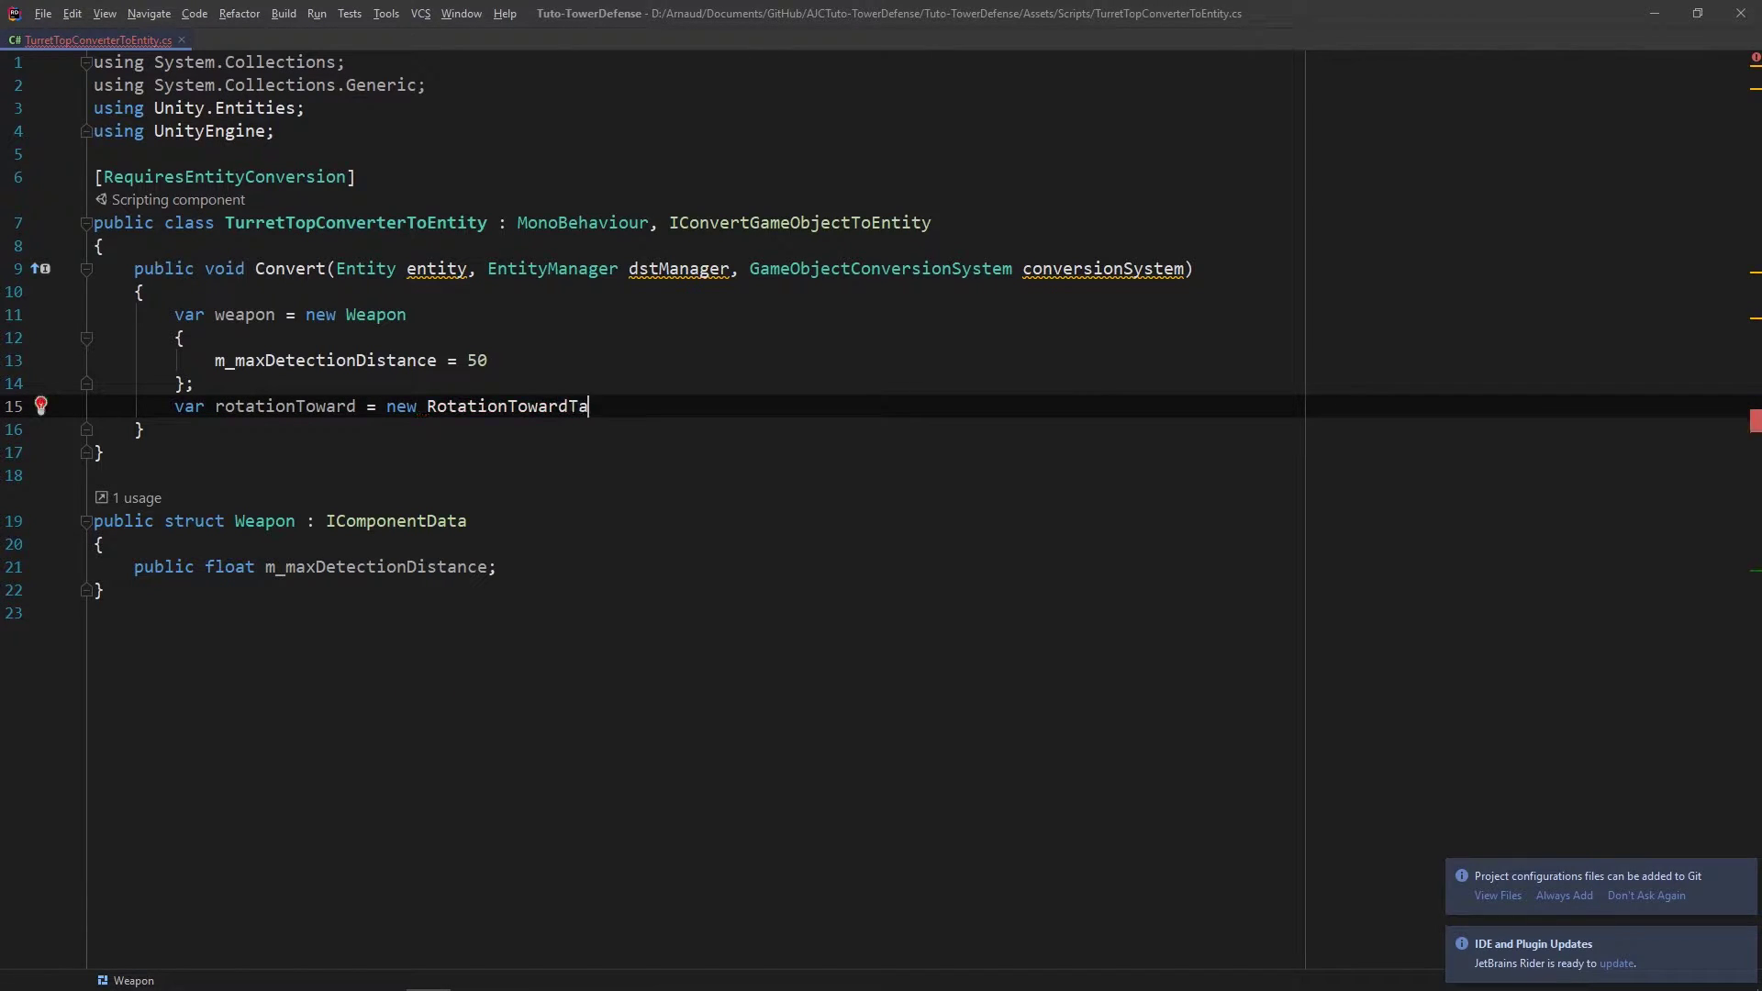
type("rgetComponent")
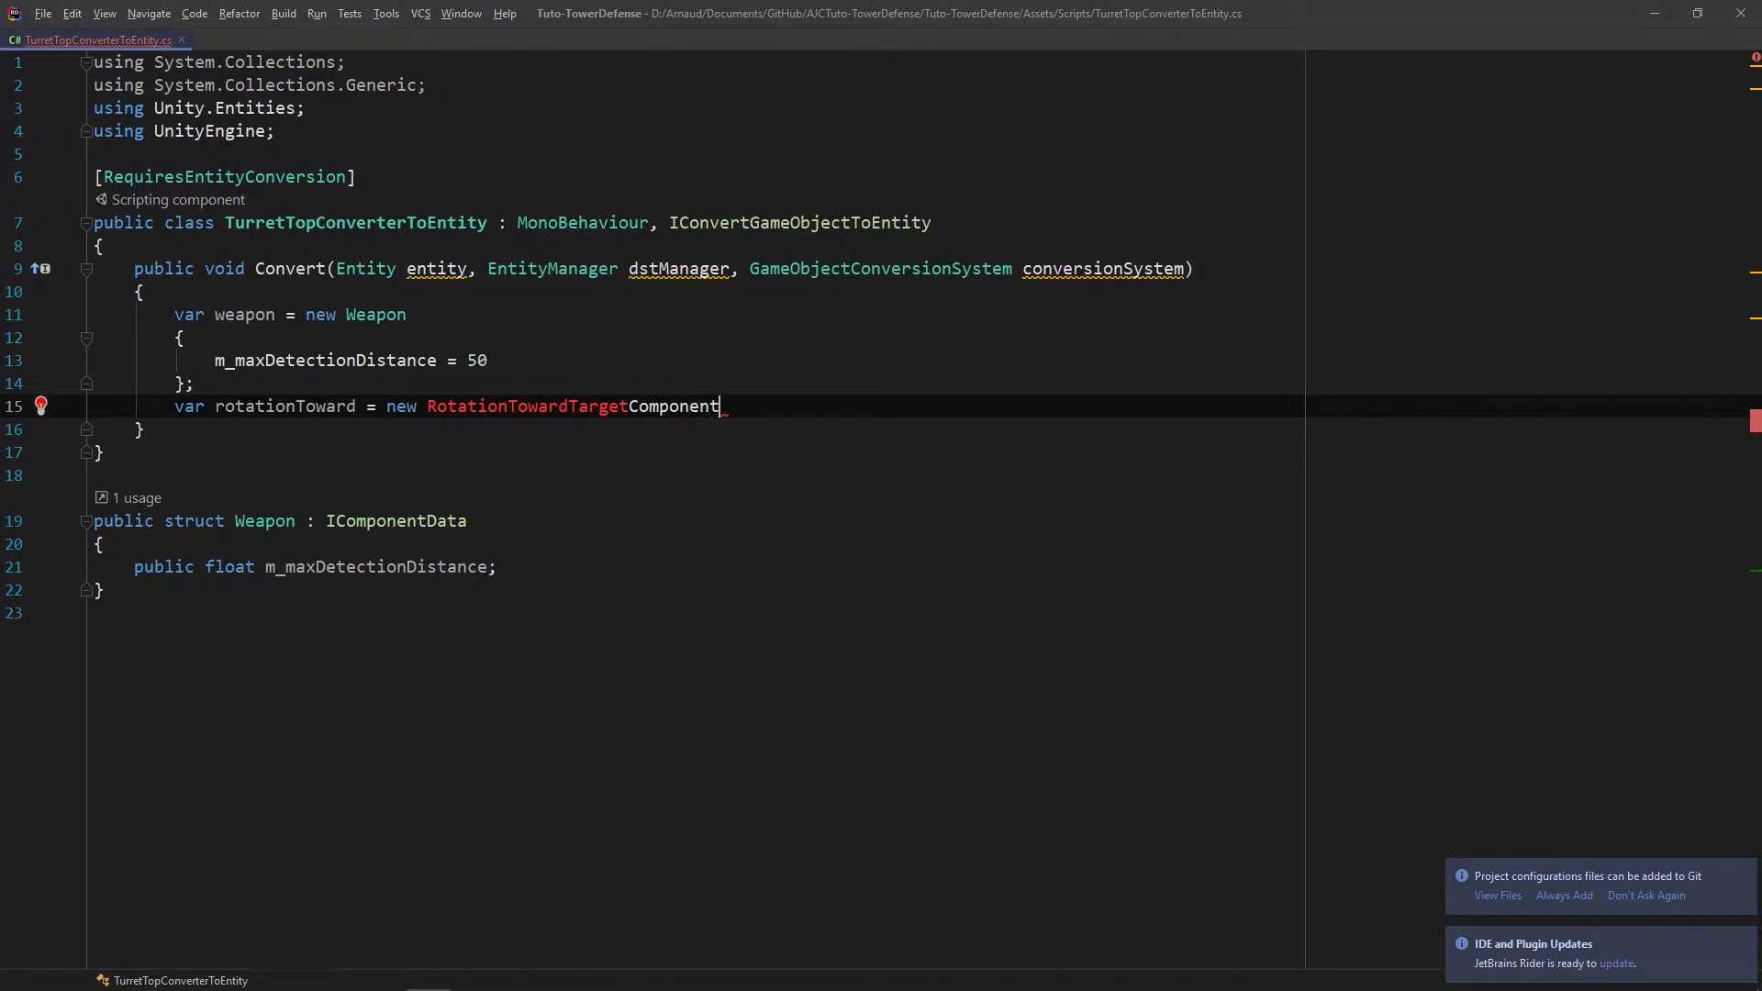
type("{")
key("Return")
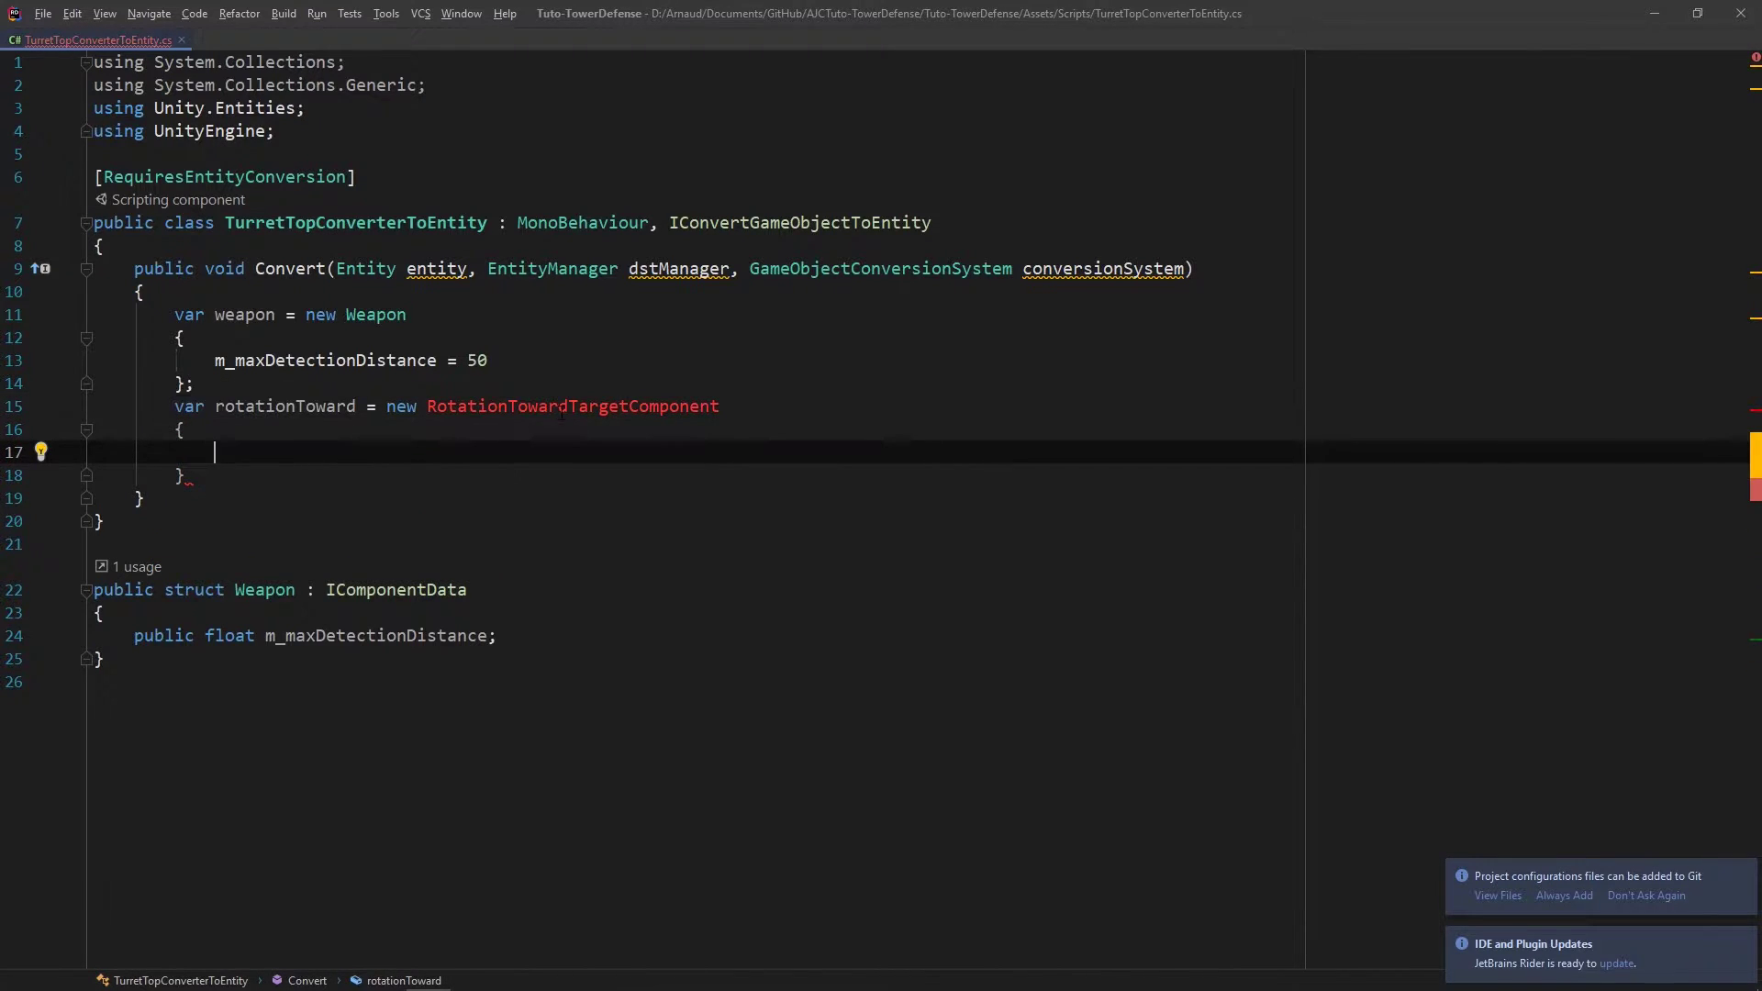
Step: Generate a RotationTowardTargetComponent IComponentData struct with a public float m_rotationSpeed field
left_click(563, 413)
key("alt+Return")
key("Return")
key("Down")
key("Return")
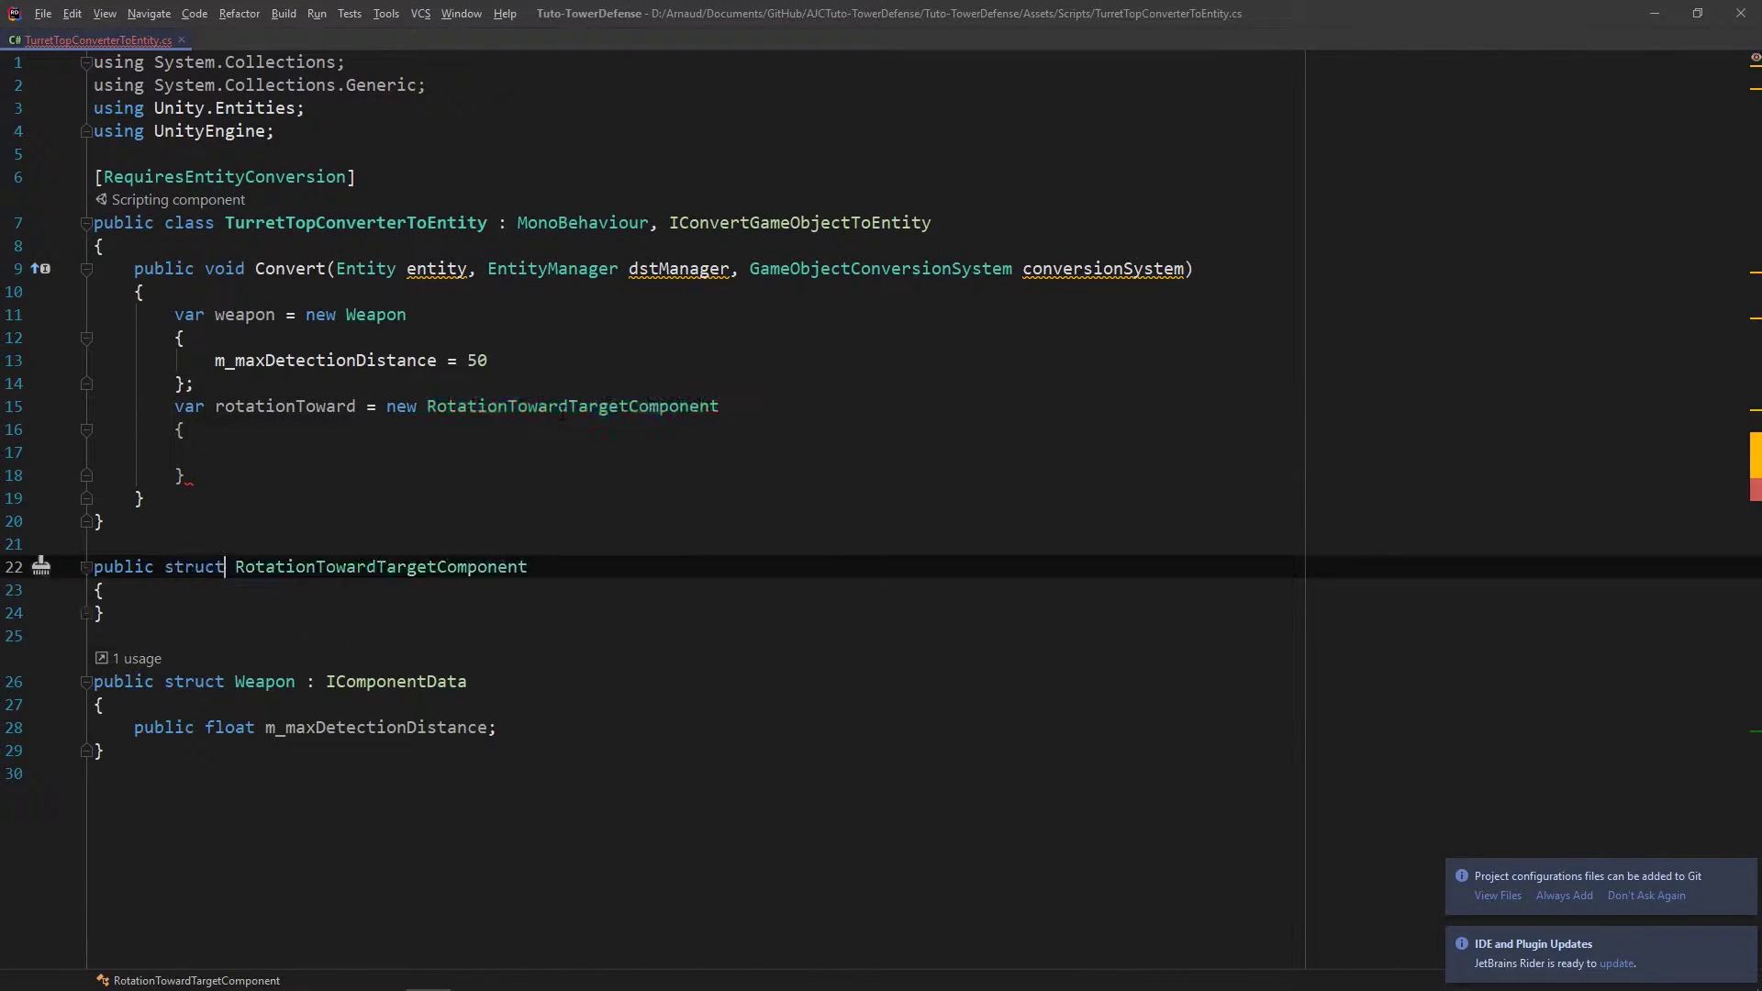
key("Return")
type(": I")
key("Return")
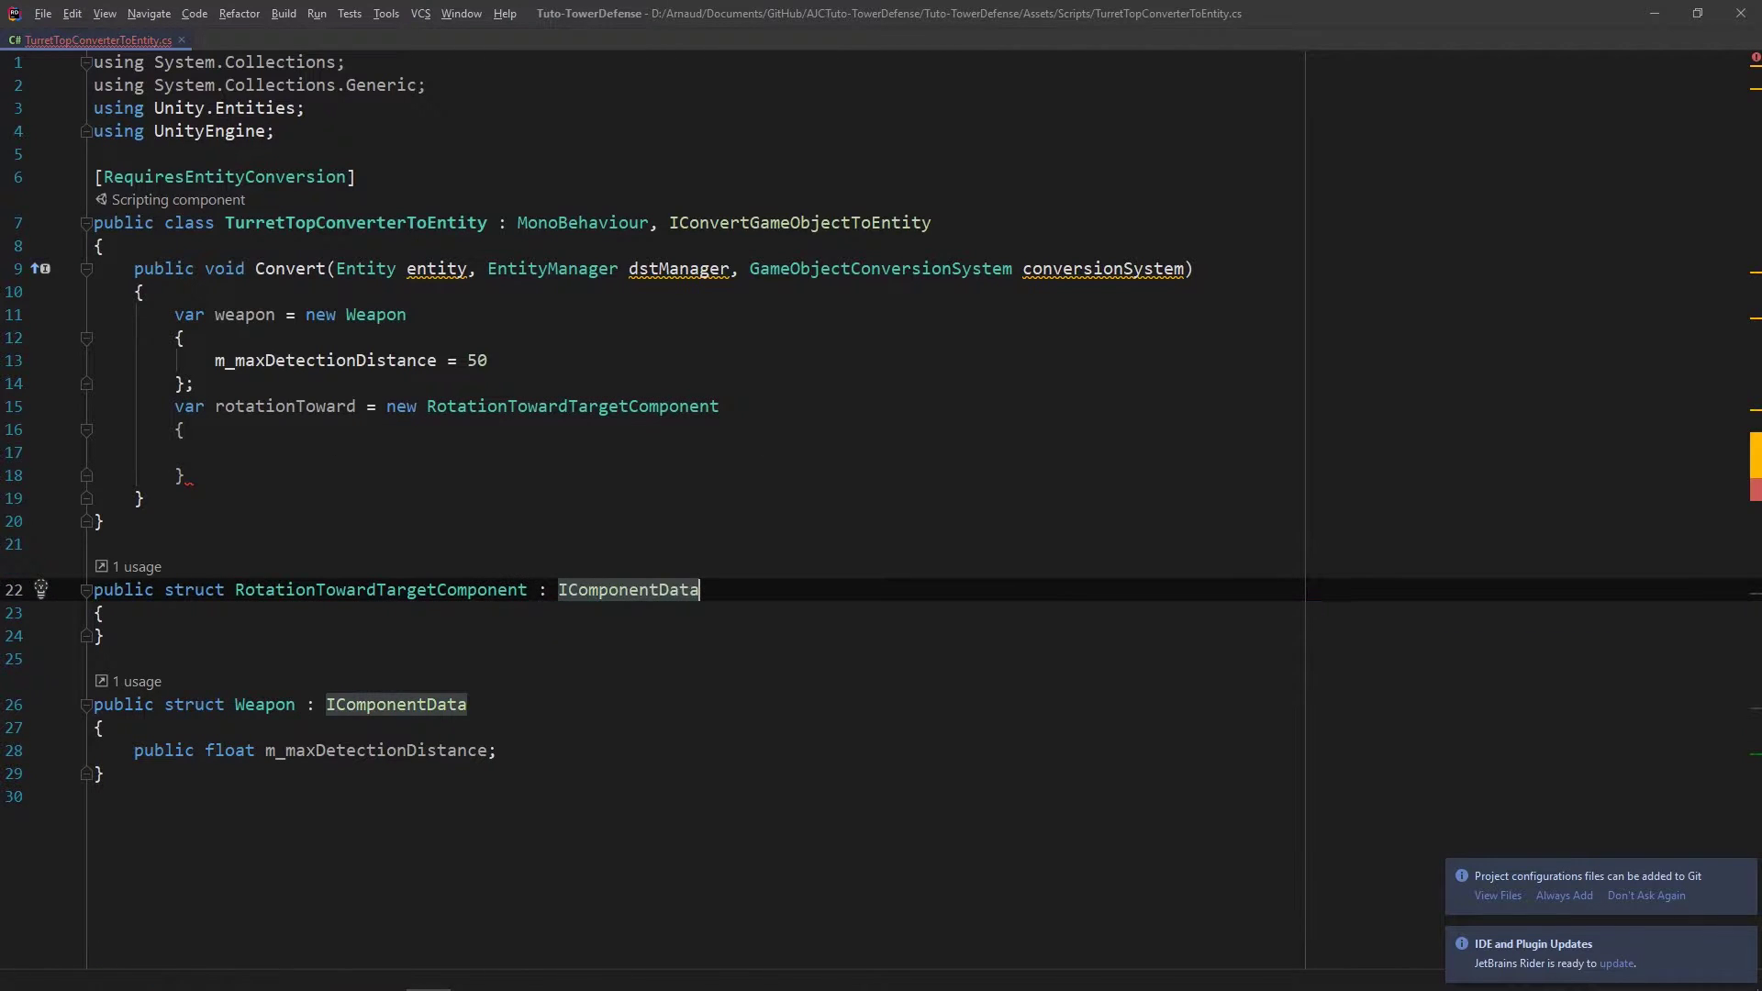
key("Down")
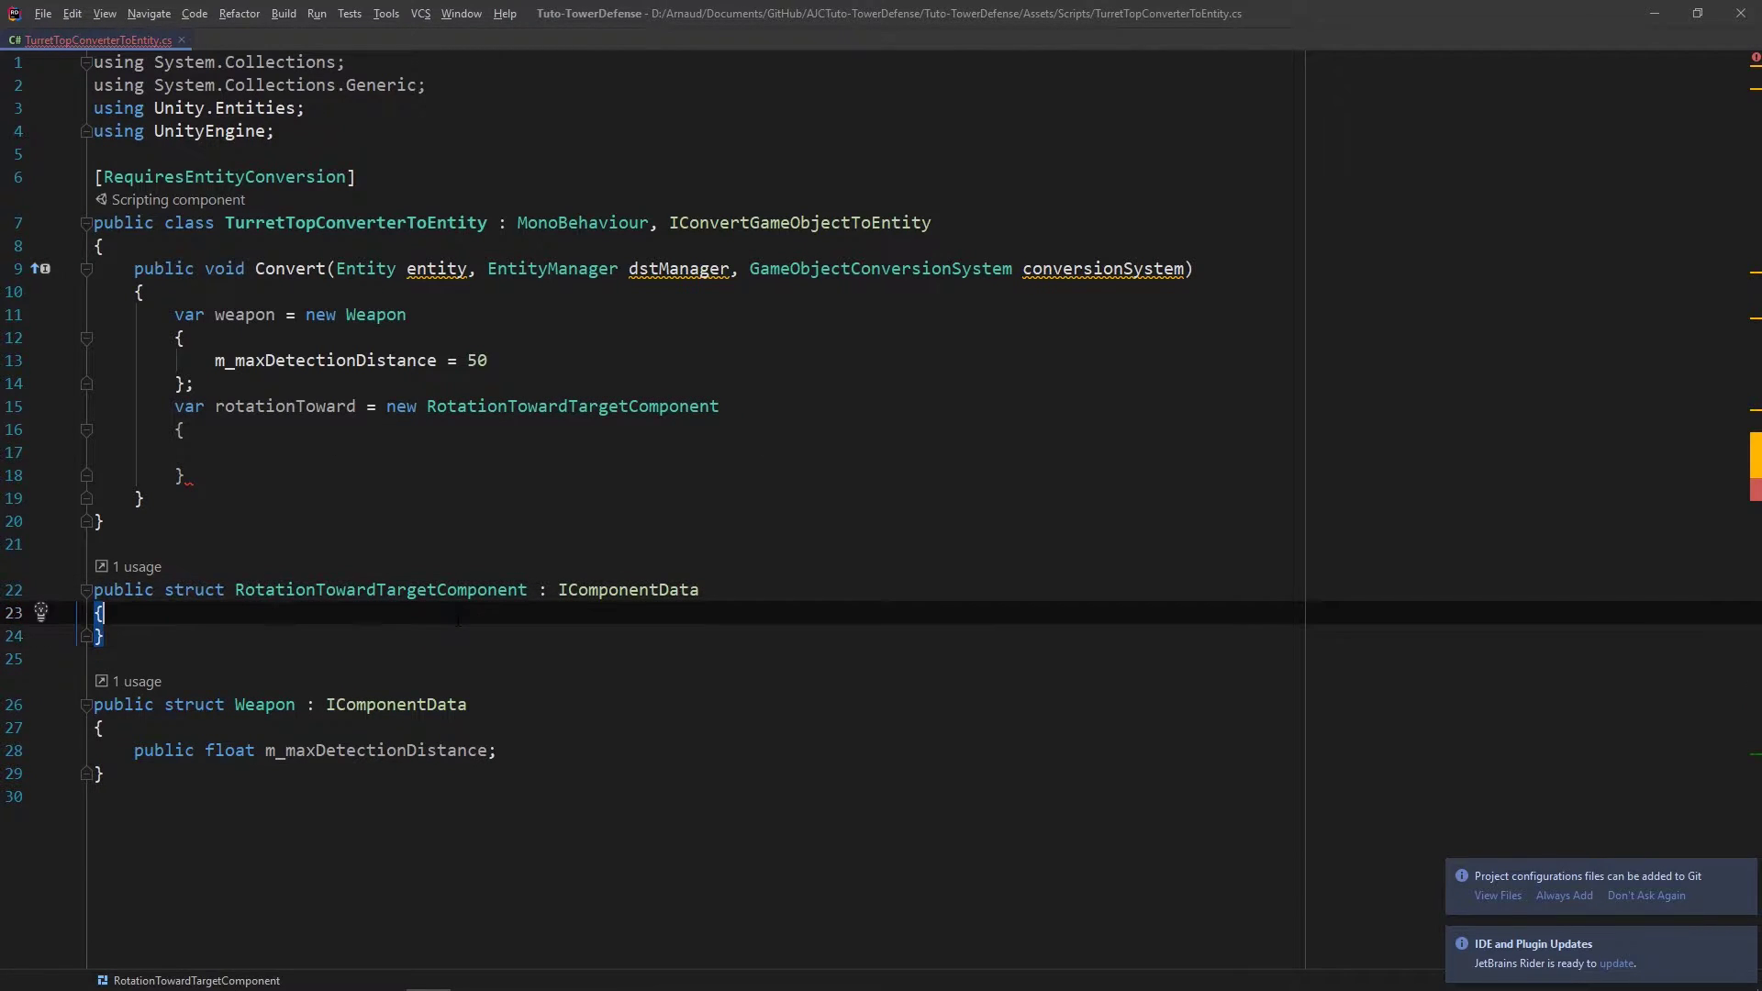
key("Return")
type("public ")
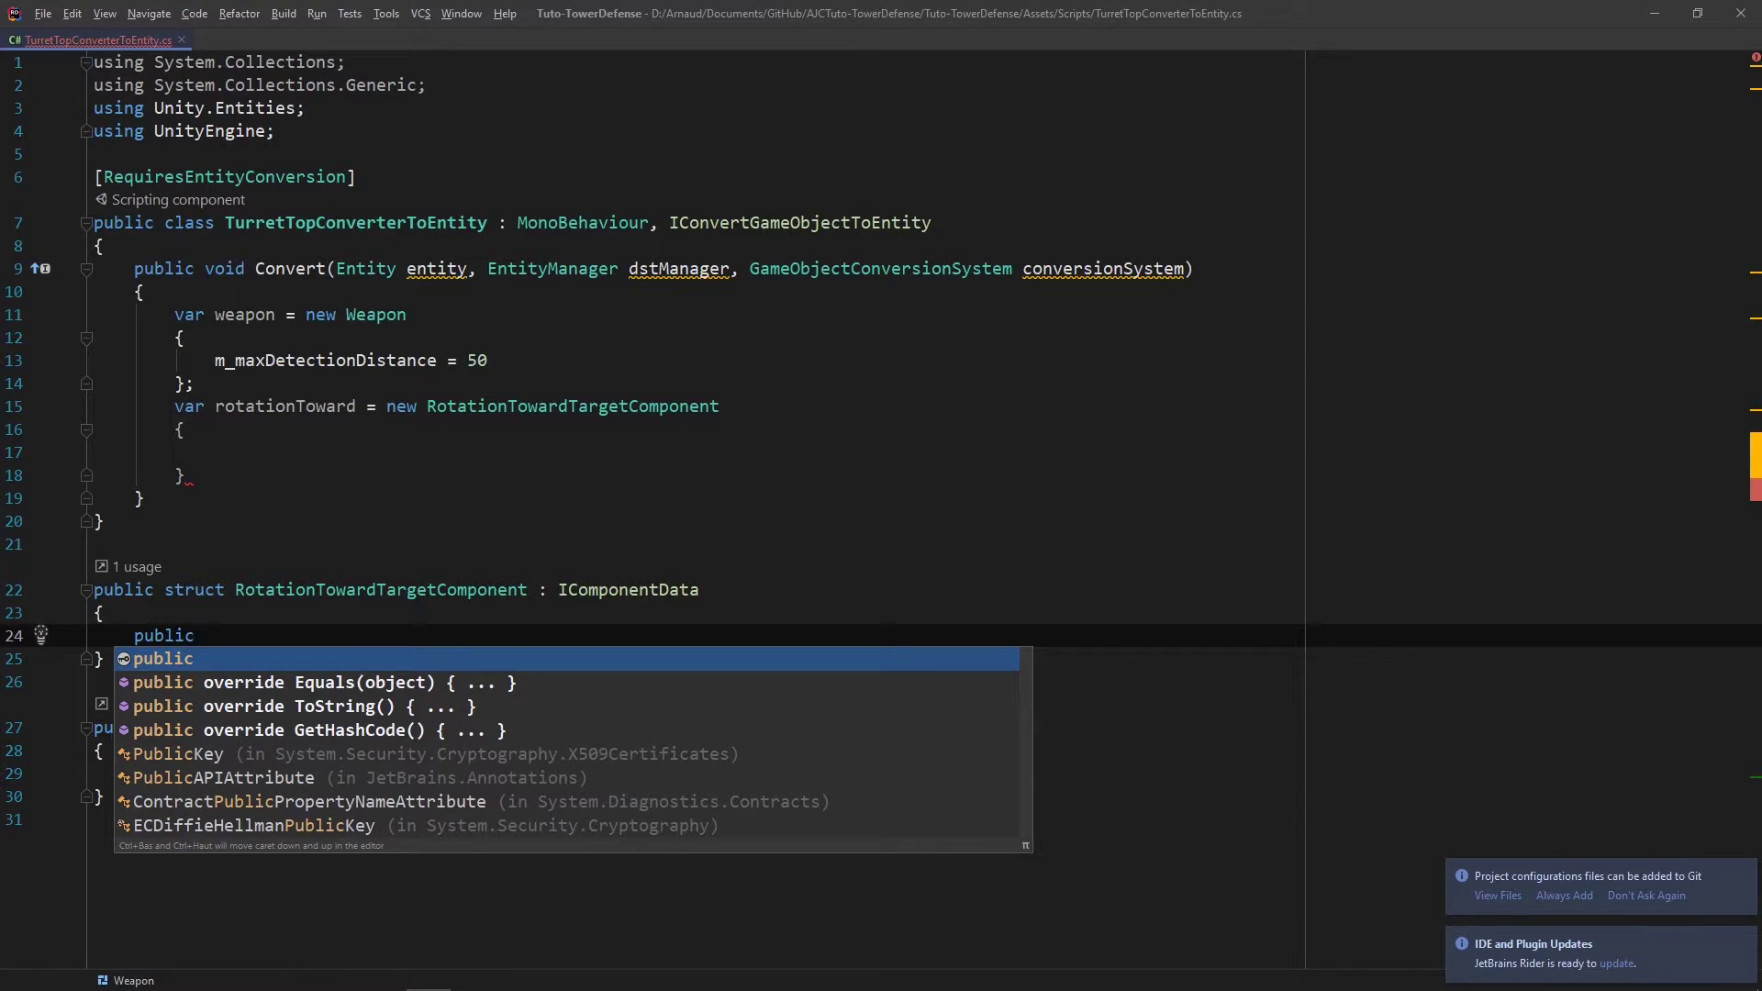
type("float m_rota")
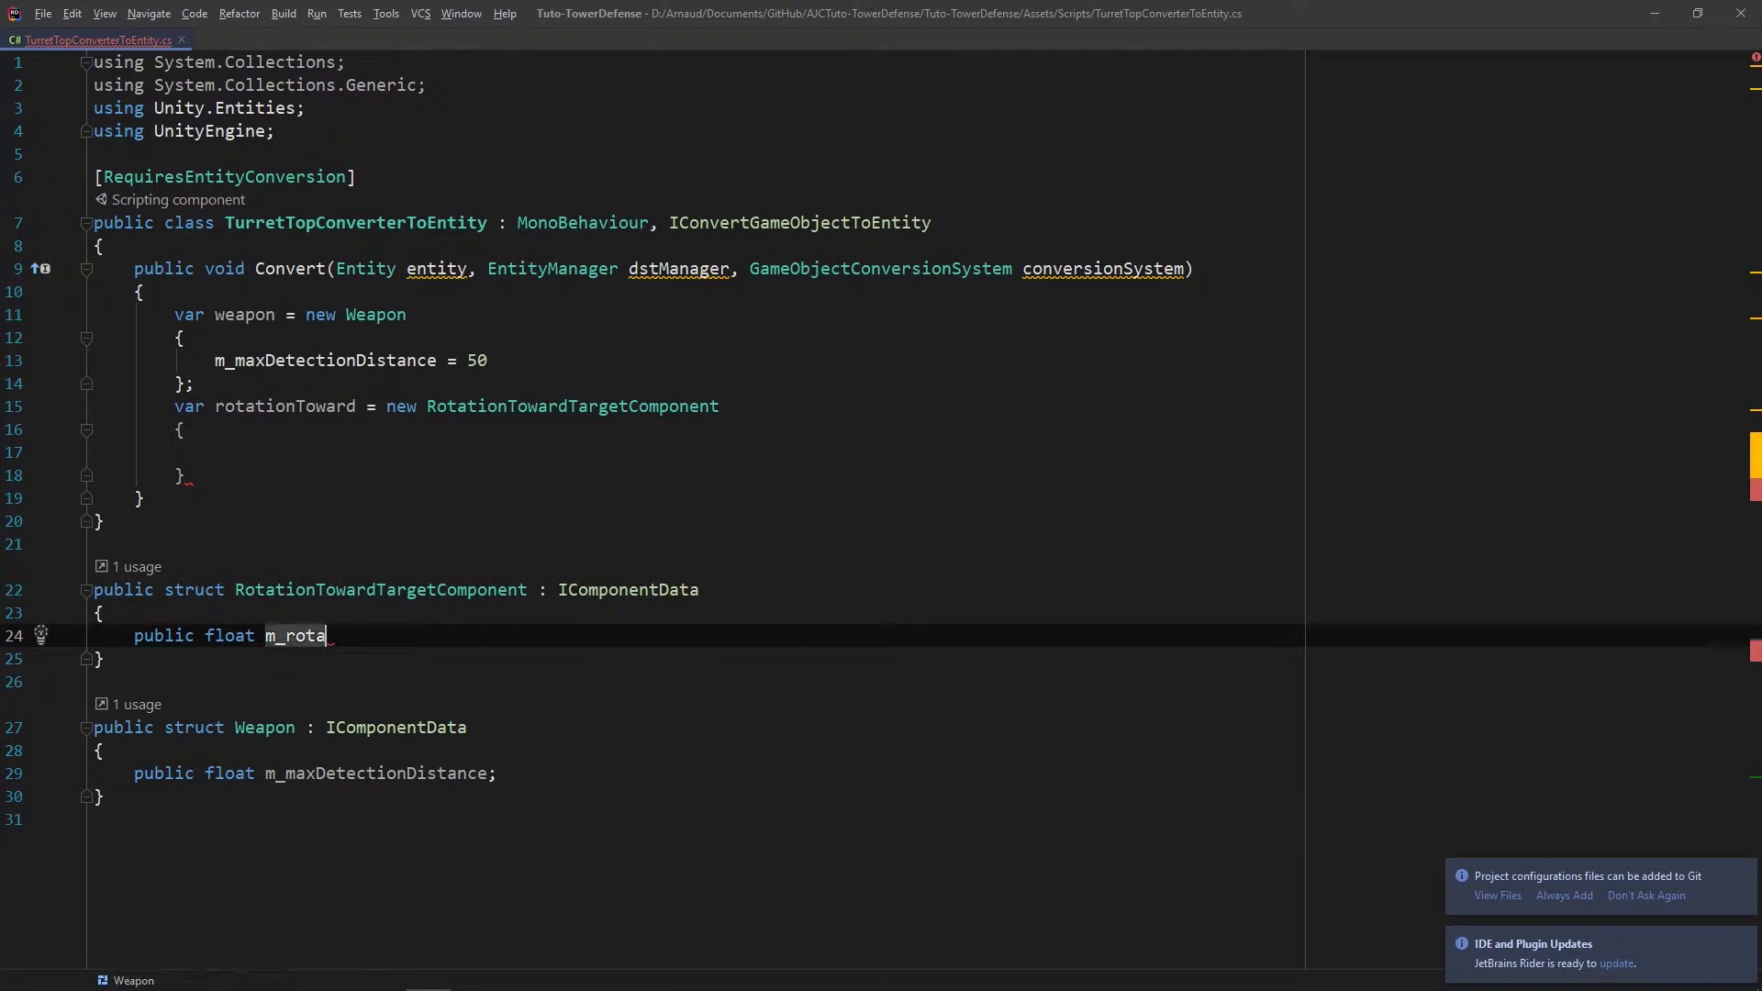
type("tionSpeed =")
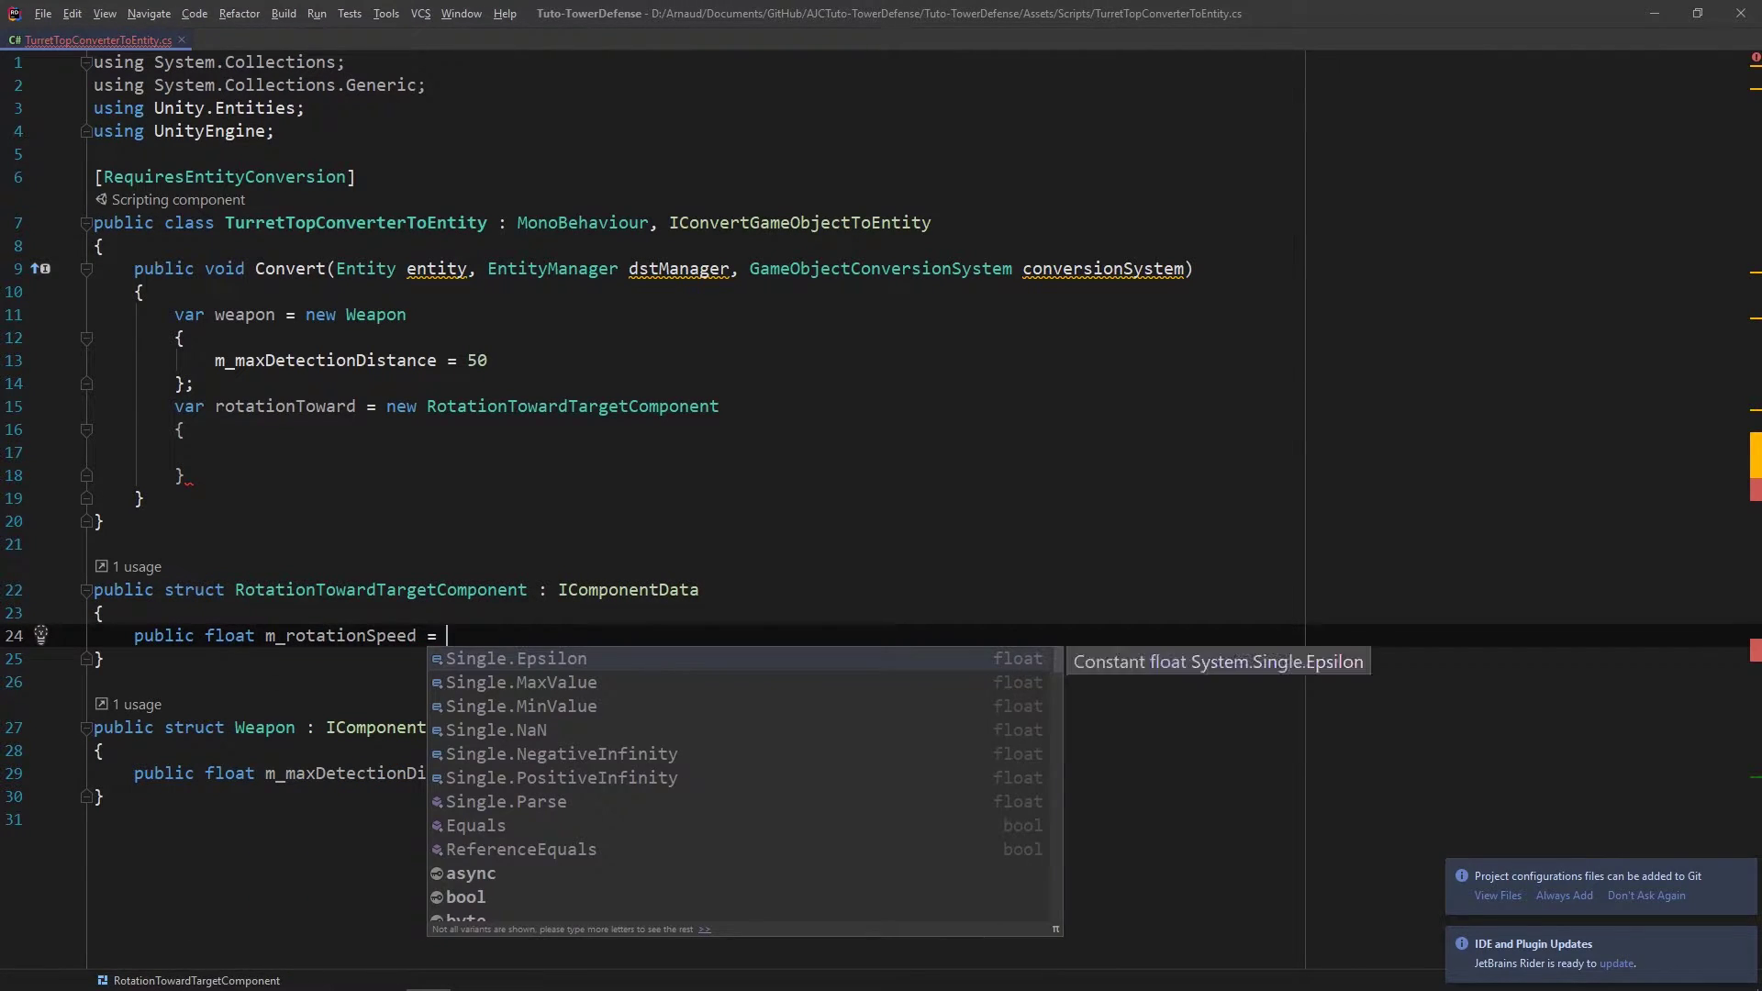
key("BackSpace")
key("BackSpace")
key("BackSpace")
type(";")
Step: Set m_rotationSpeed = 1 in the rotationToward initializer
left_click(248, 461)
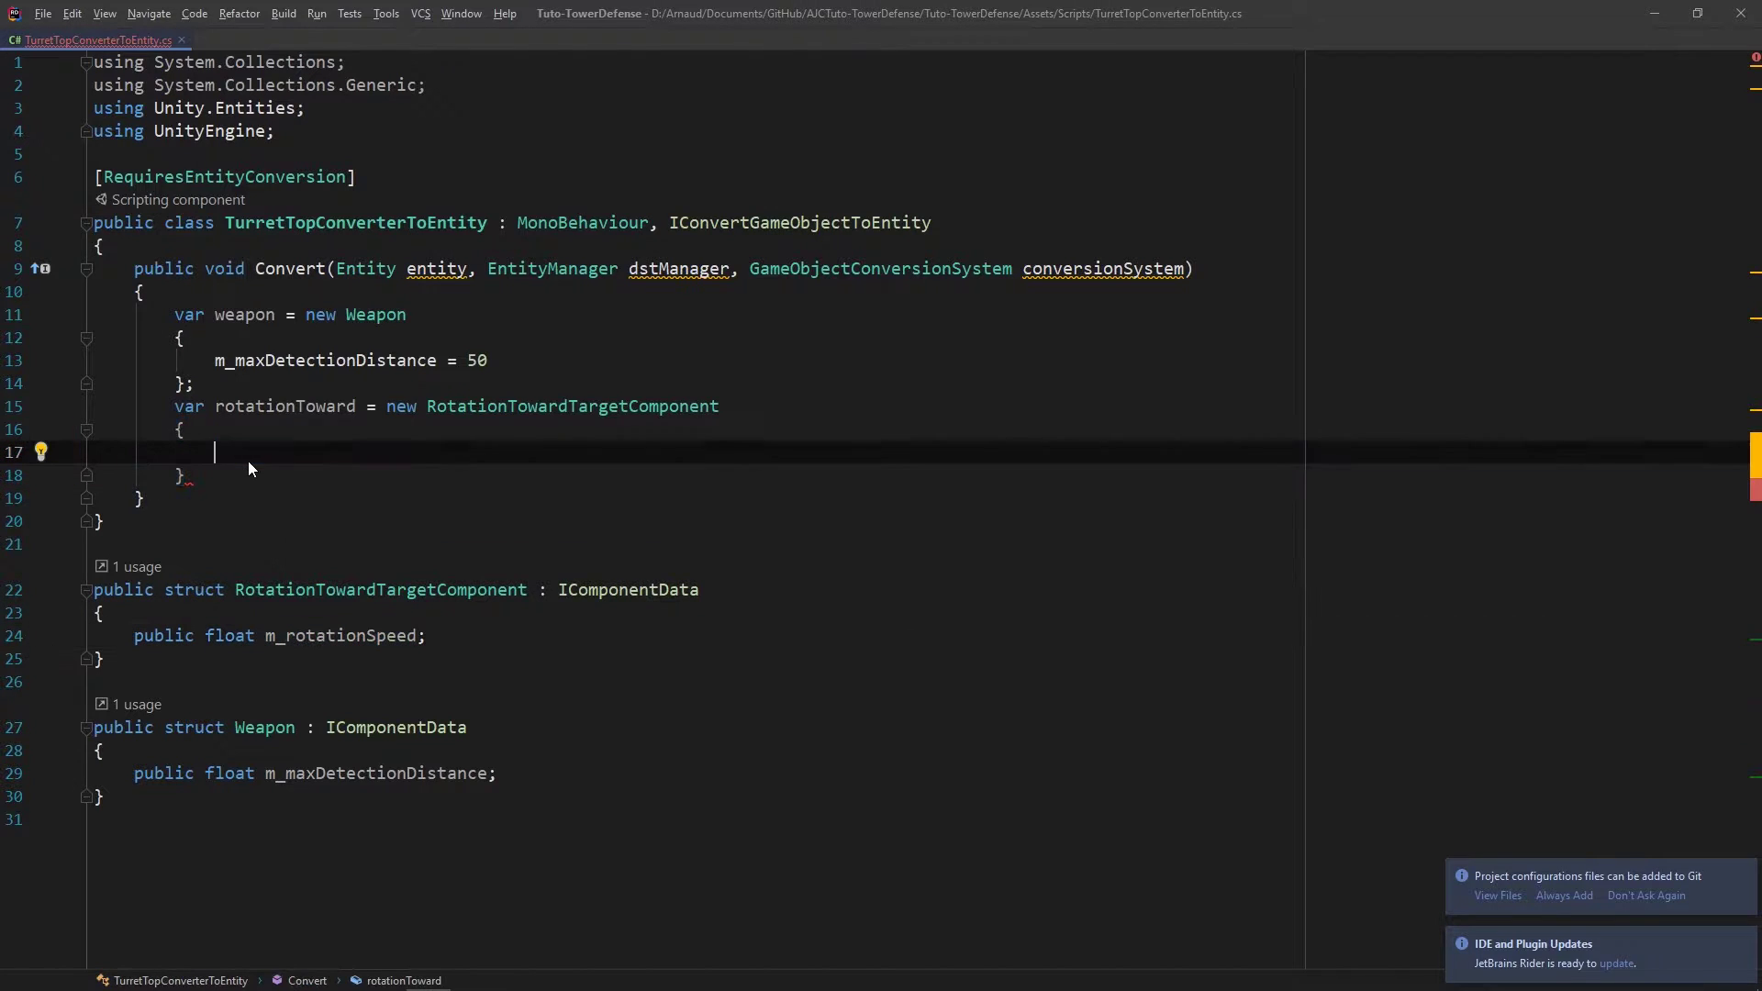
type("m_rotationSpeed = ")
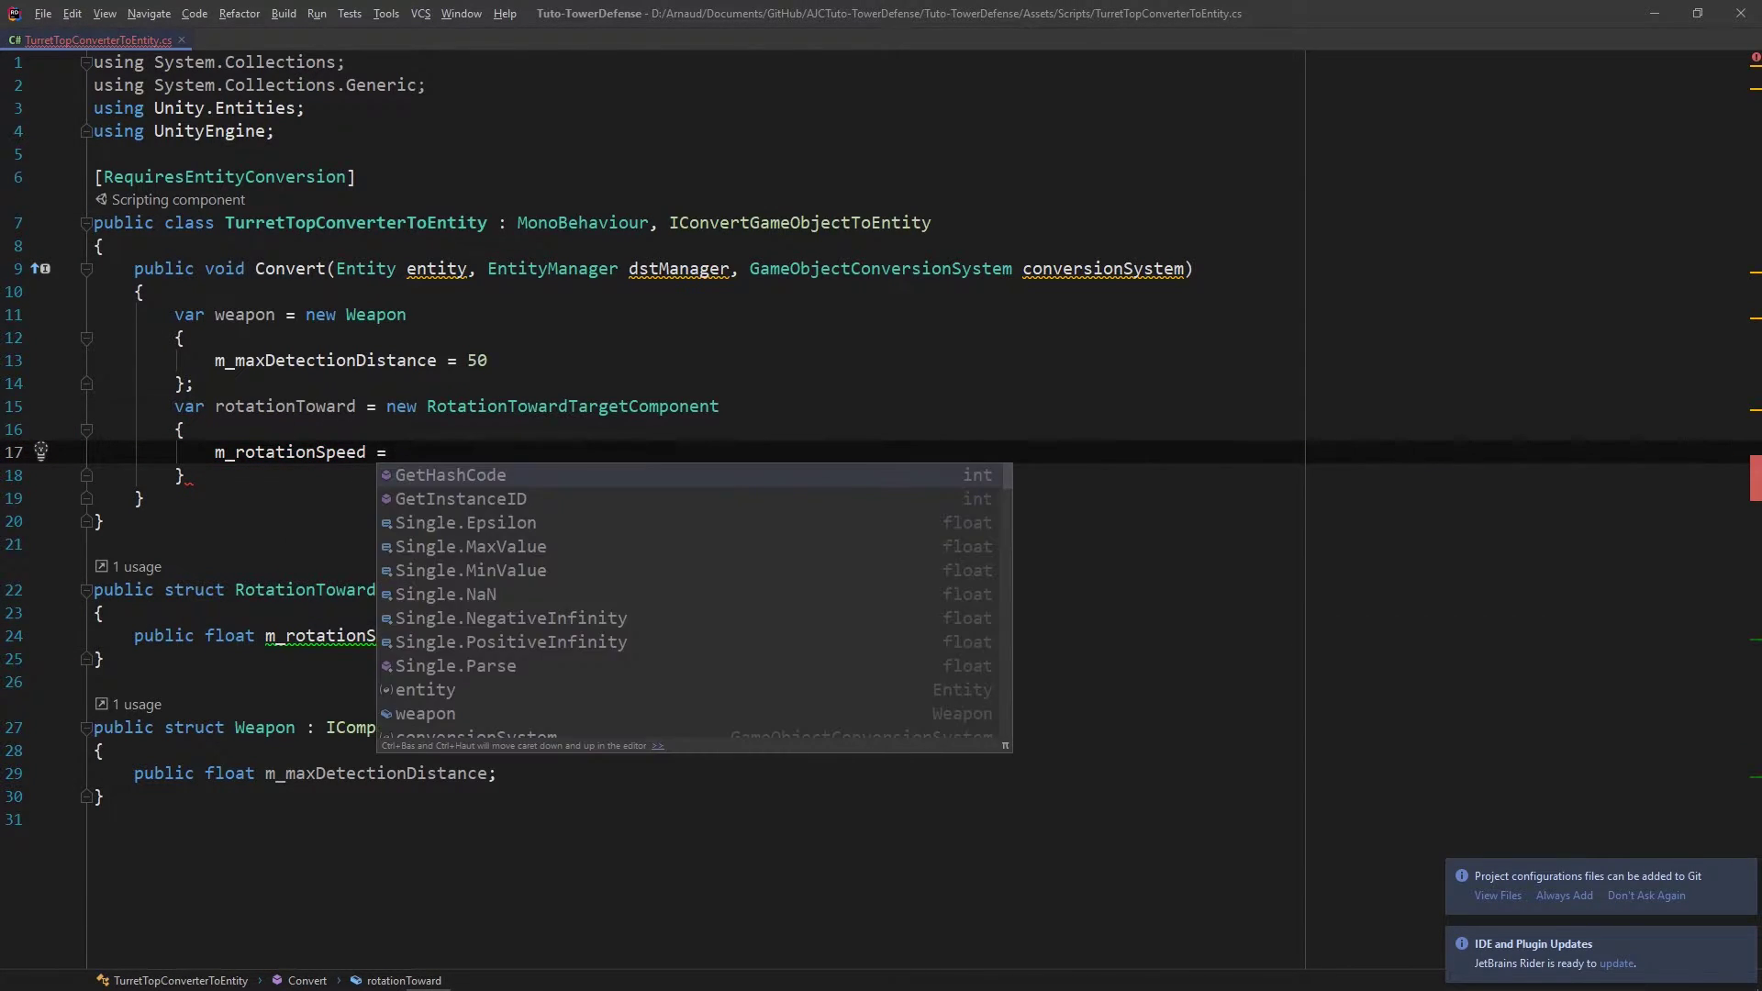
type("1")
key("Down")
type(";")
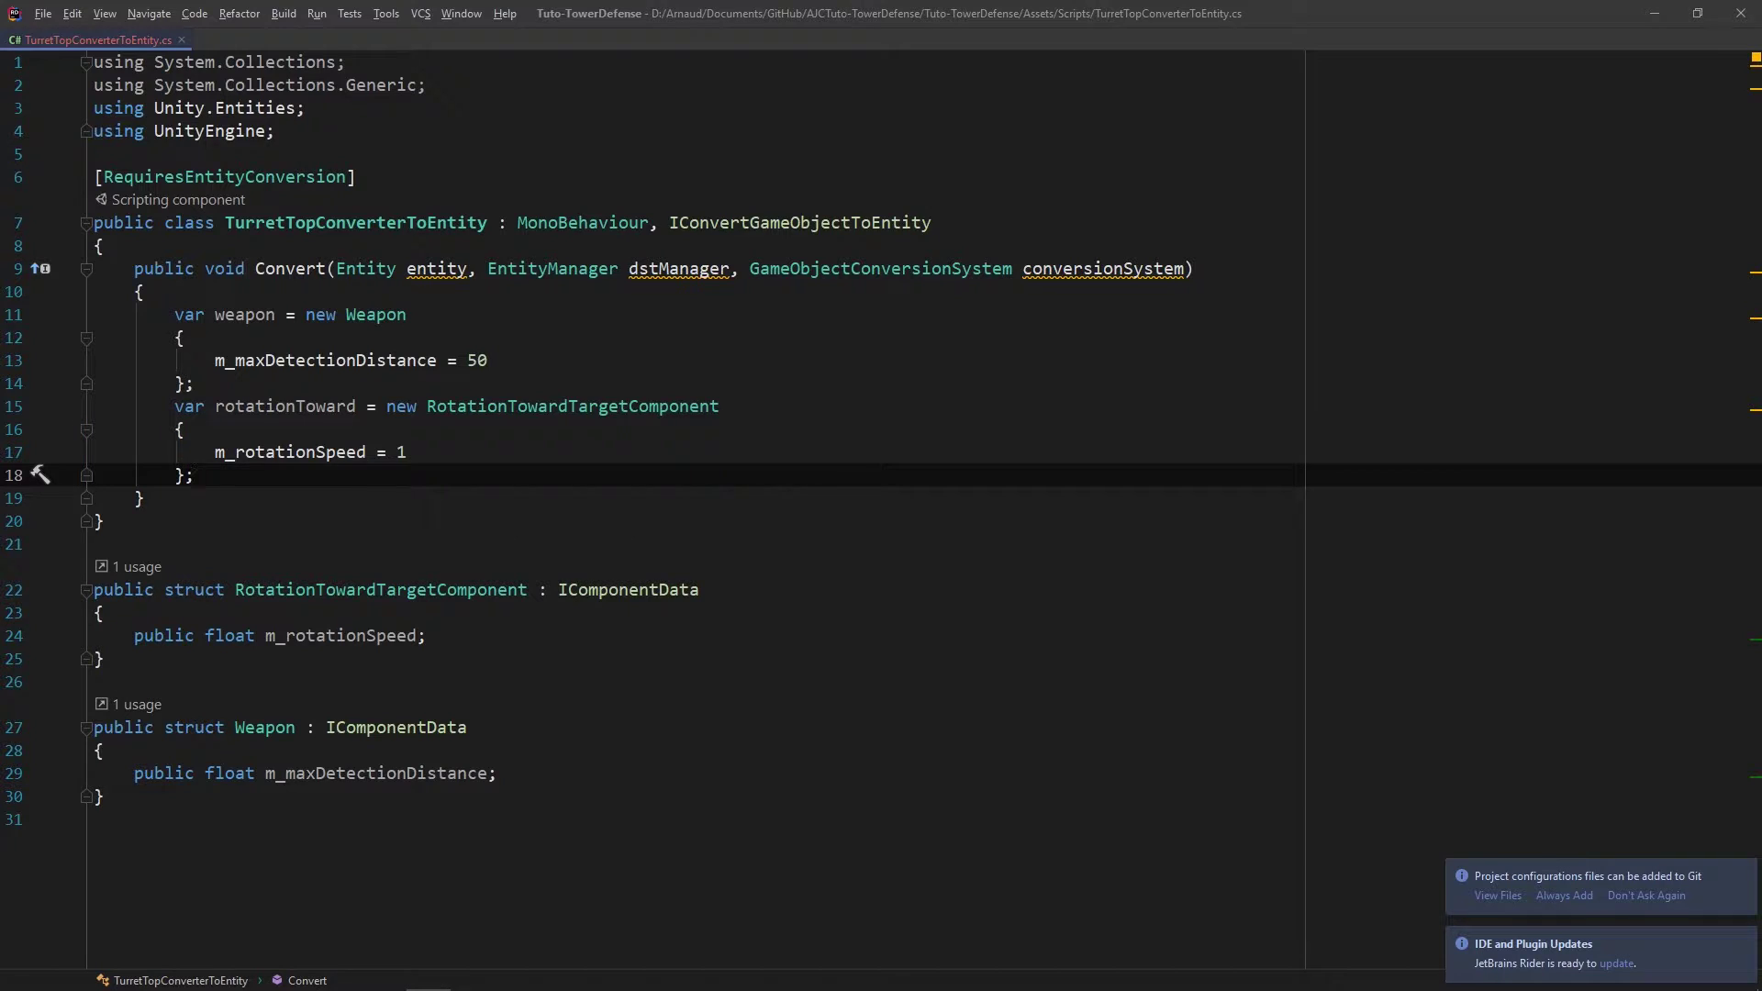
key("Return")
Step: Add dstManager.AddComponentData calls for weapon and rotationToward
key("Return")
type("ds")
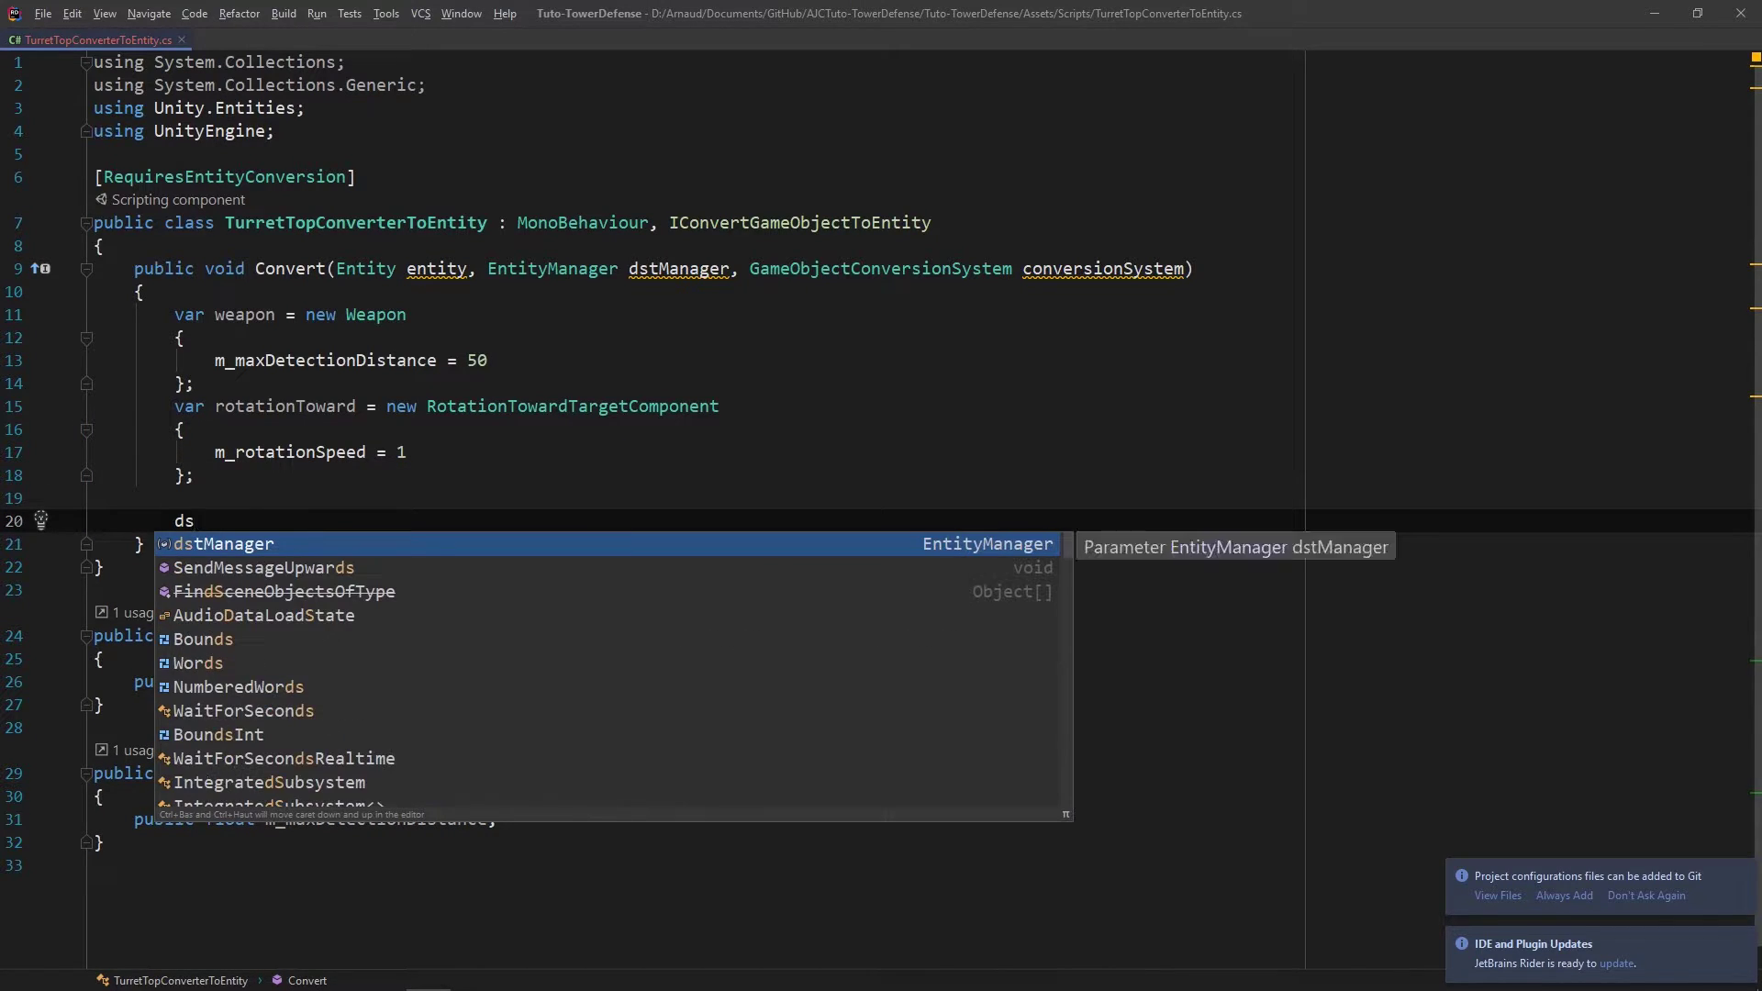
type(".add")
key("Return")
type("er.AddComponentData(e);")
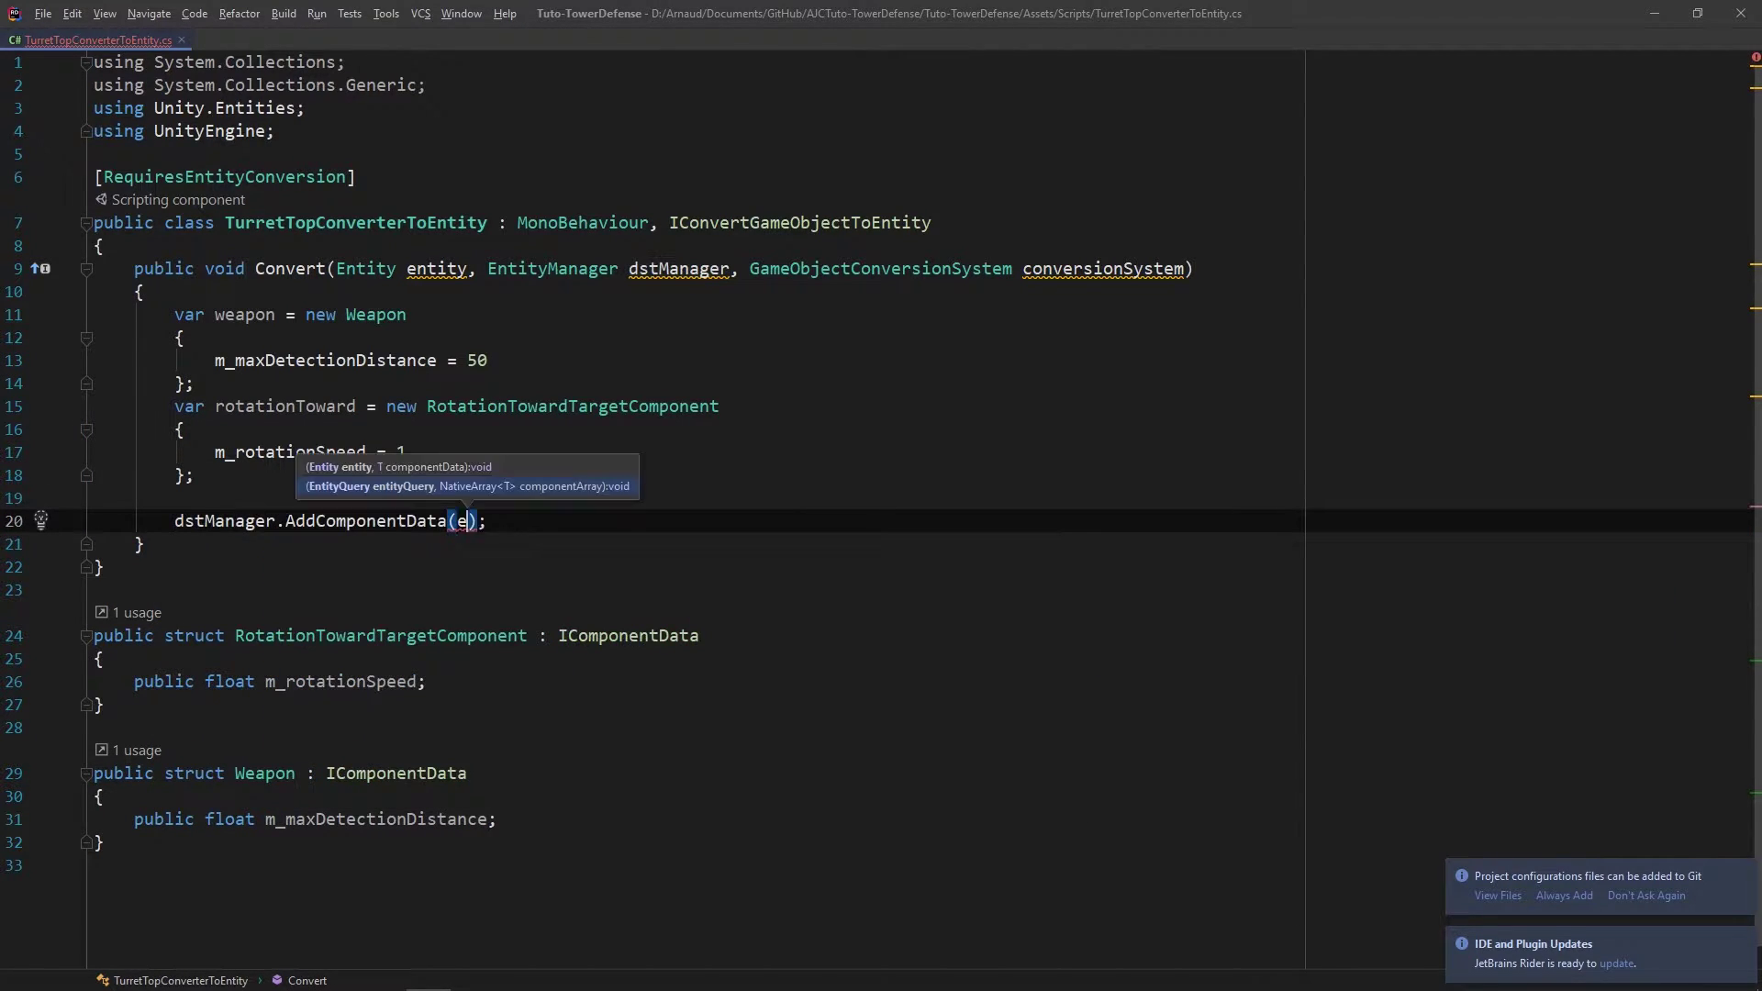
key("Return")
type(", weapo")
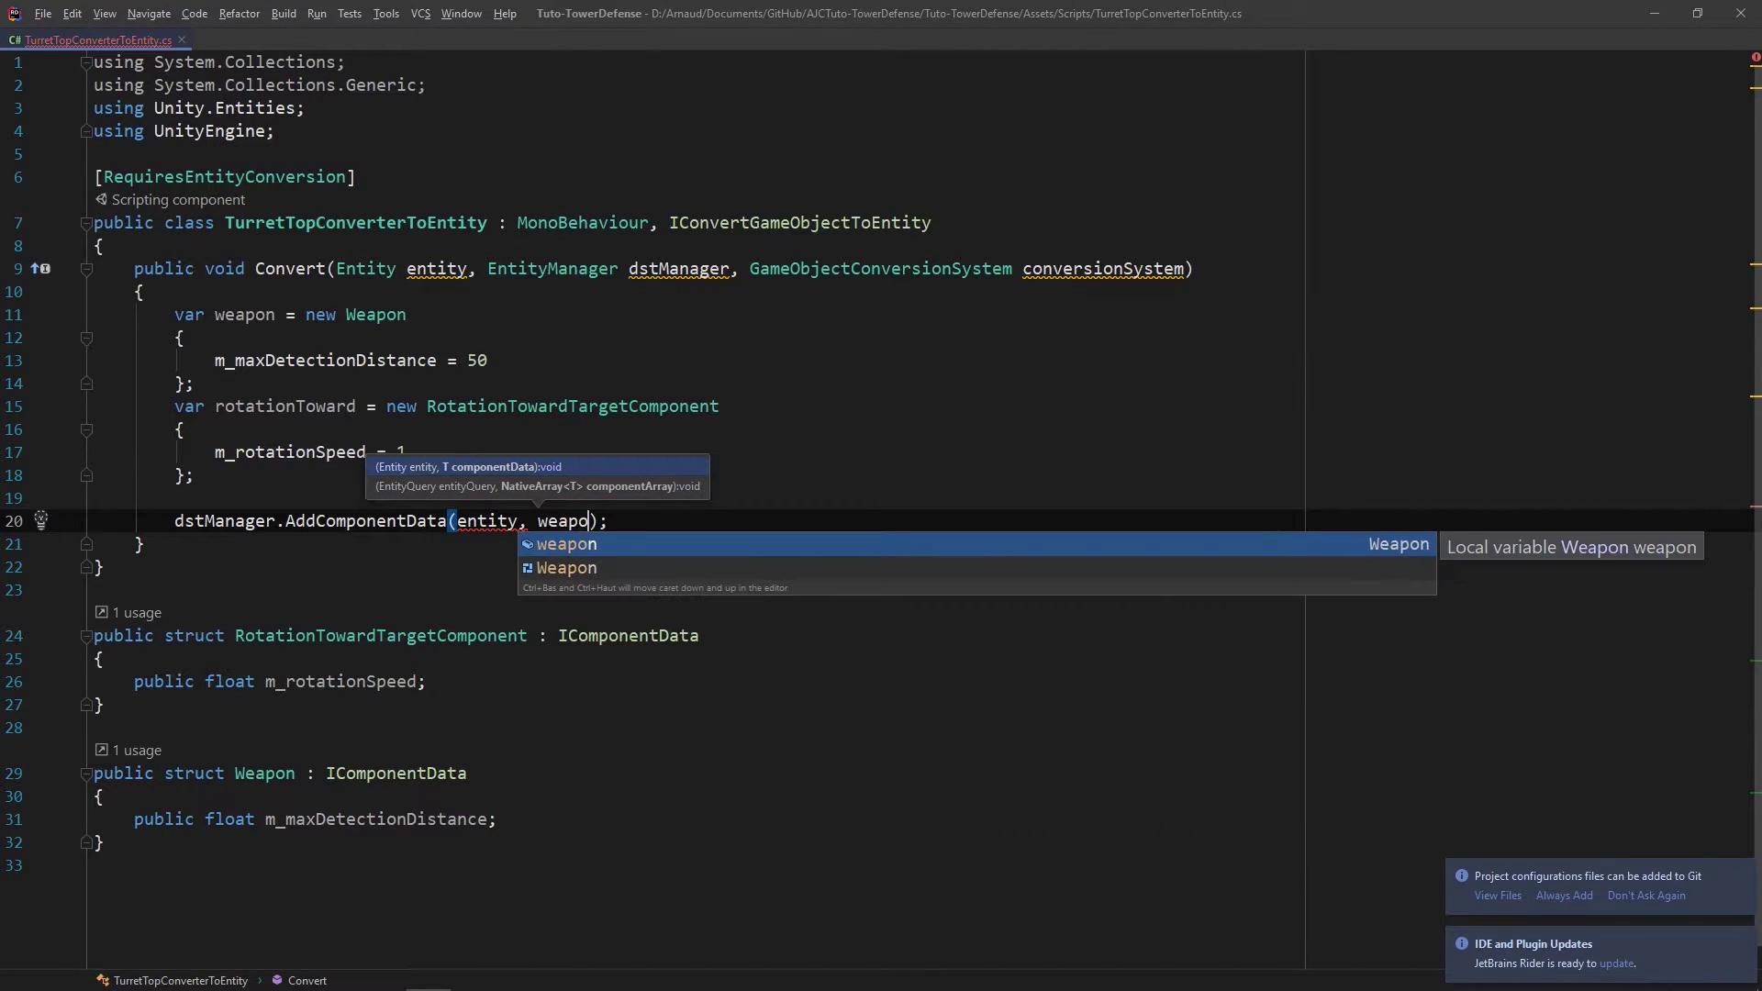
key("Return")
key("End")
key("ctrl+d")
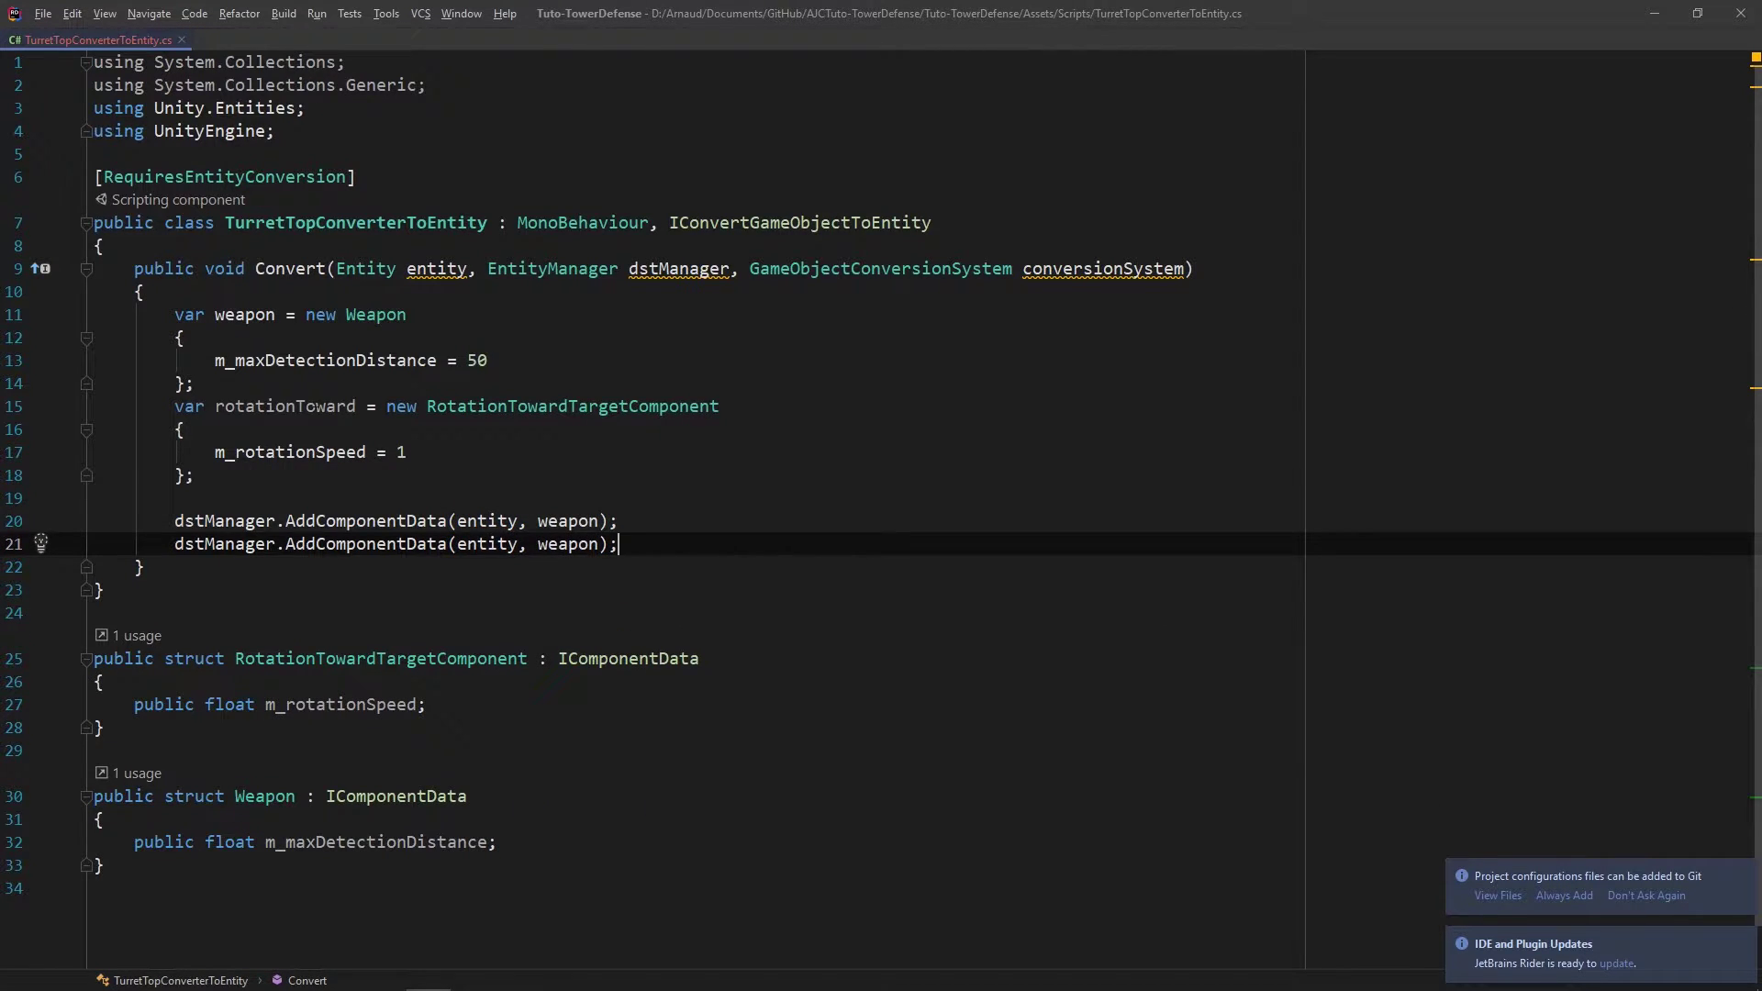
double_click(285, 406)
key("ctrl+c")
double_click(578, 543)
key("ctrl+v")
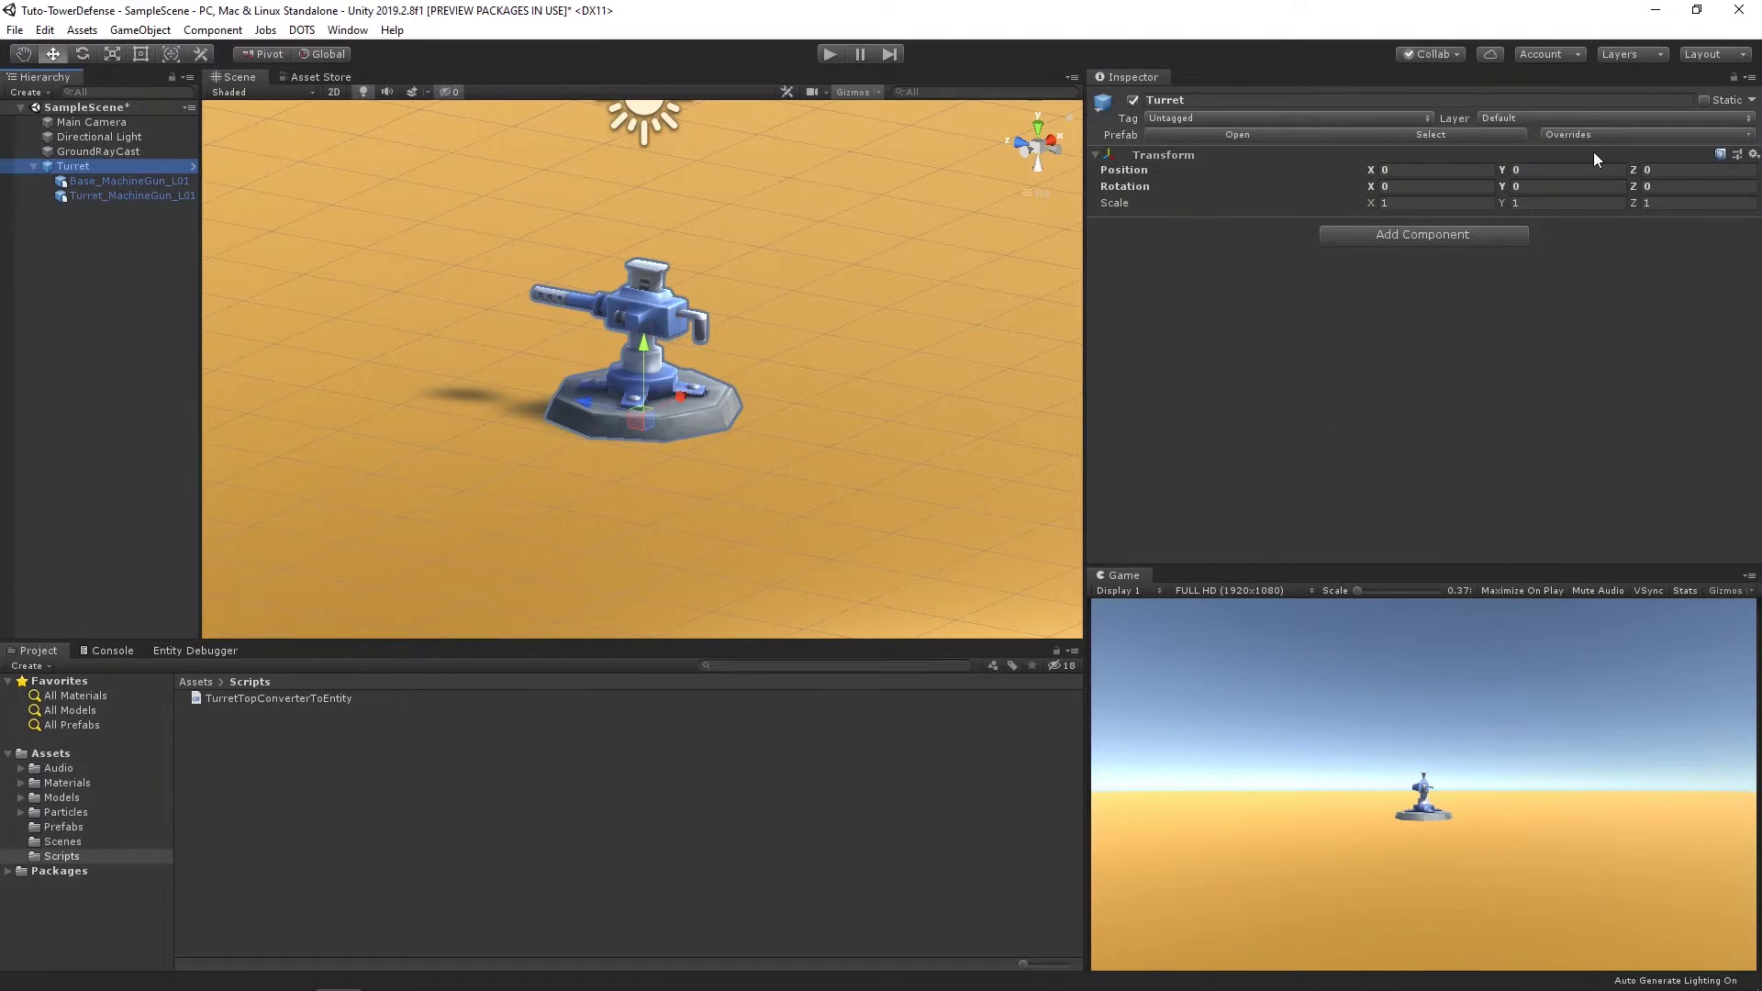
Step: Apply all Turret prefab overrides, delete Turret, and create an empty object named Tank
left_click(1594, 134)
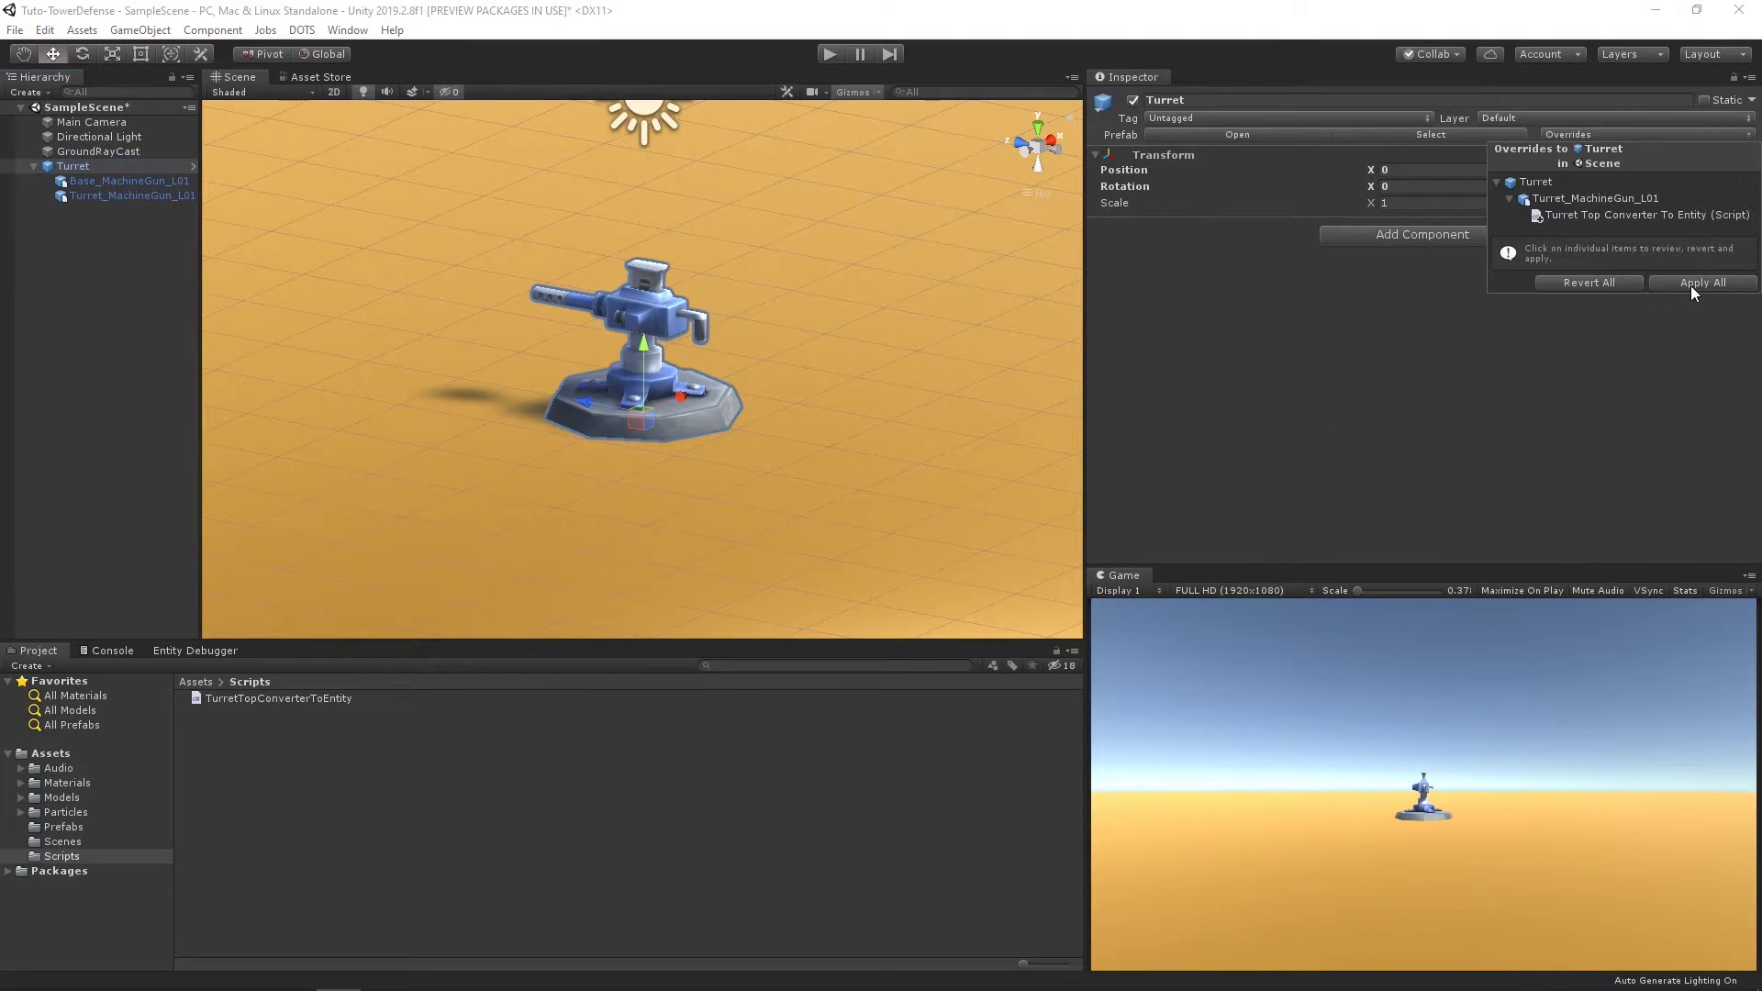
left_click(1691, 284)
key("Delete")
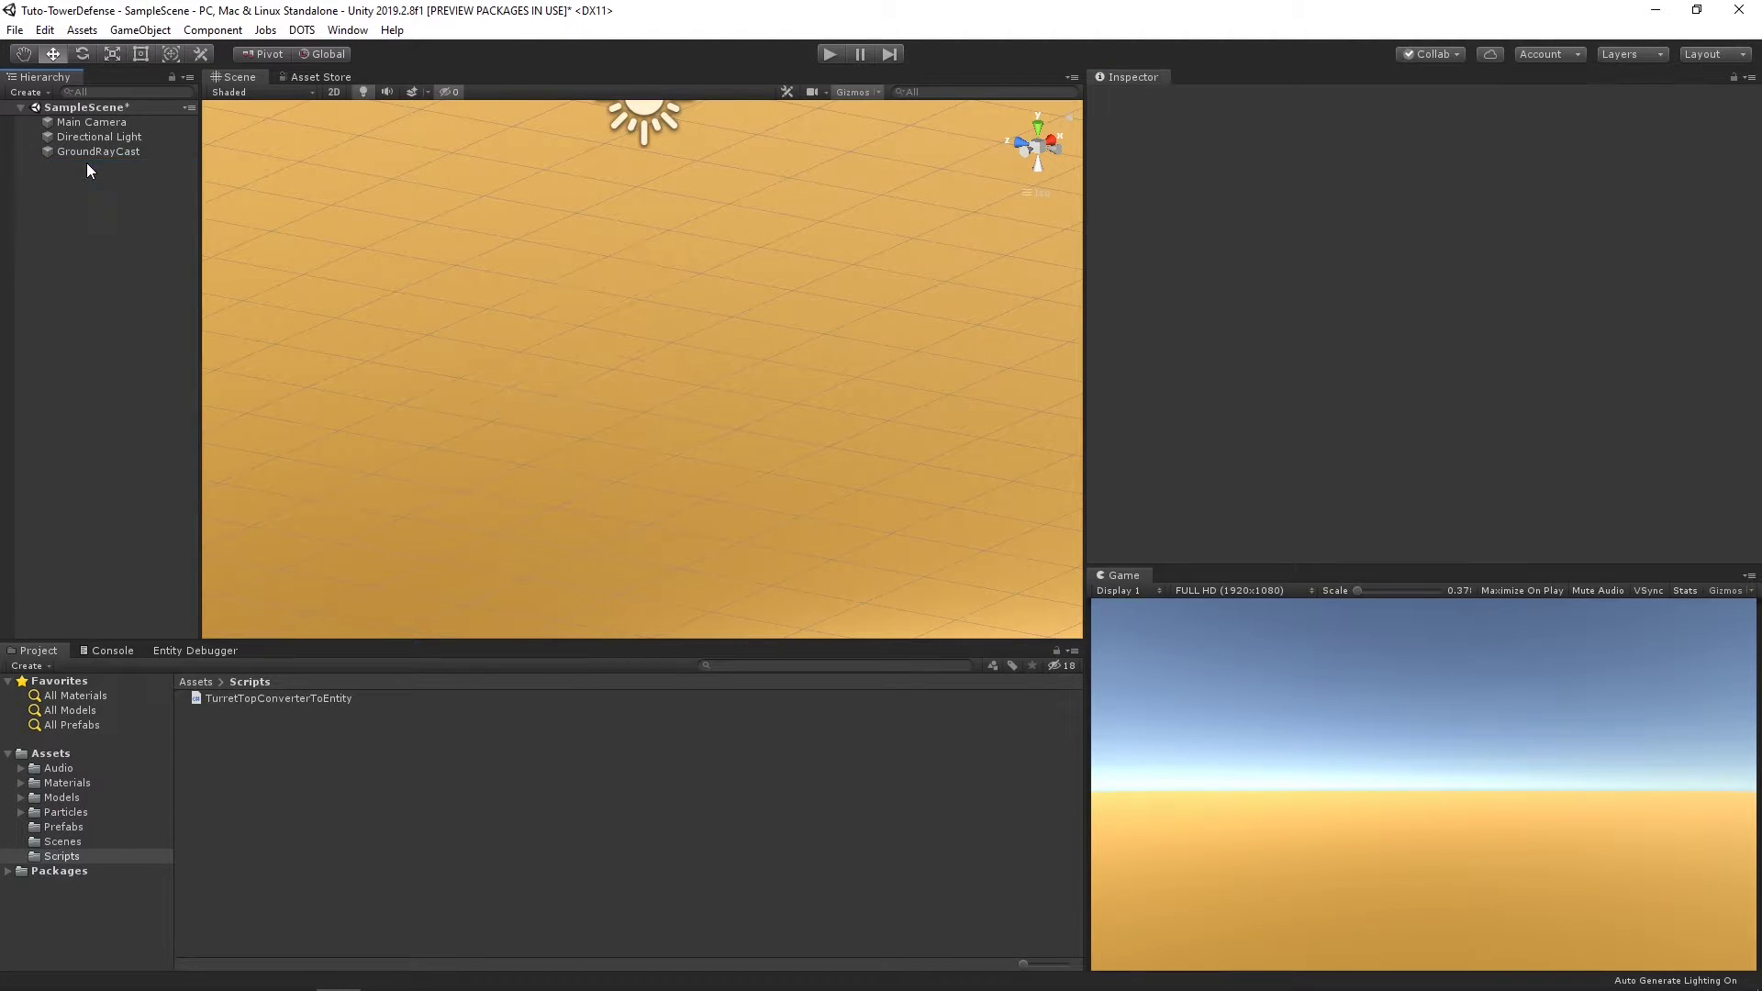
right_click(87, 162)
left_click(239, 377)
type("Tank")
key("Return")
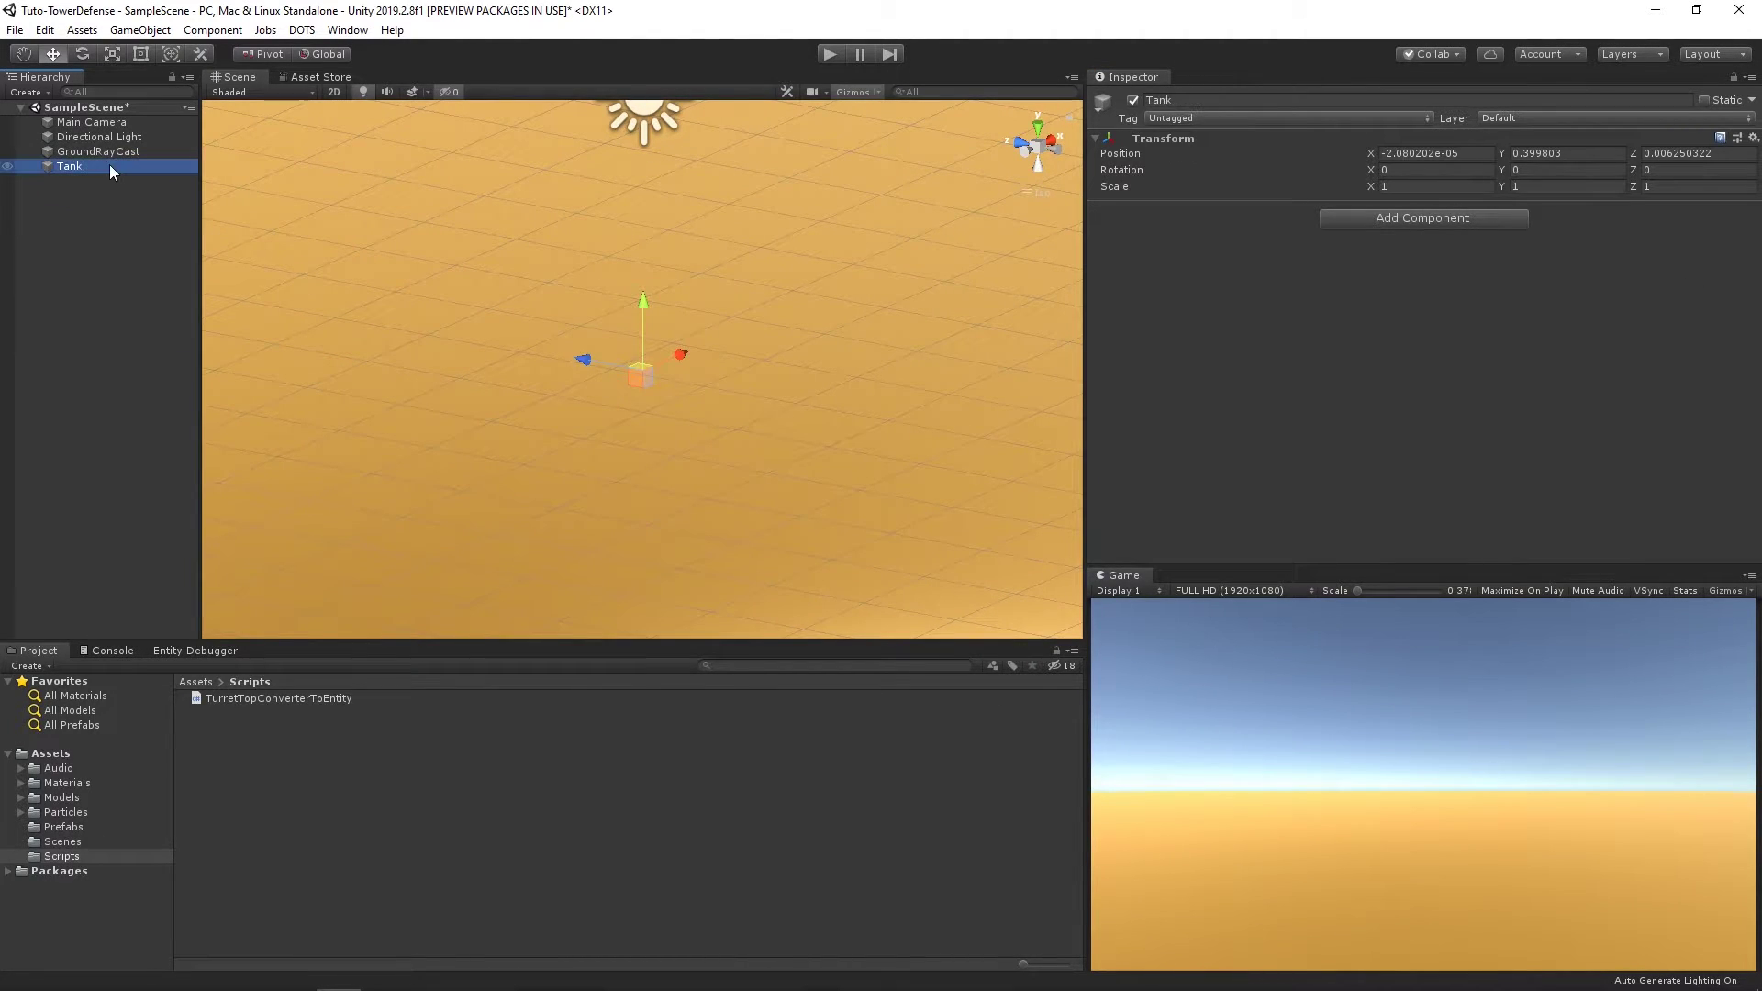
Step: Put HoverTank_Base and HoverTank_Turret under Tank, with Tank reset to the origin
left_click(75, 798)
double_click(231, 755)
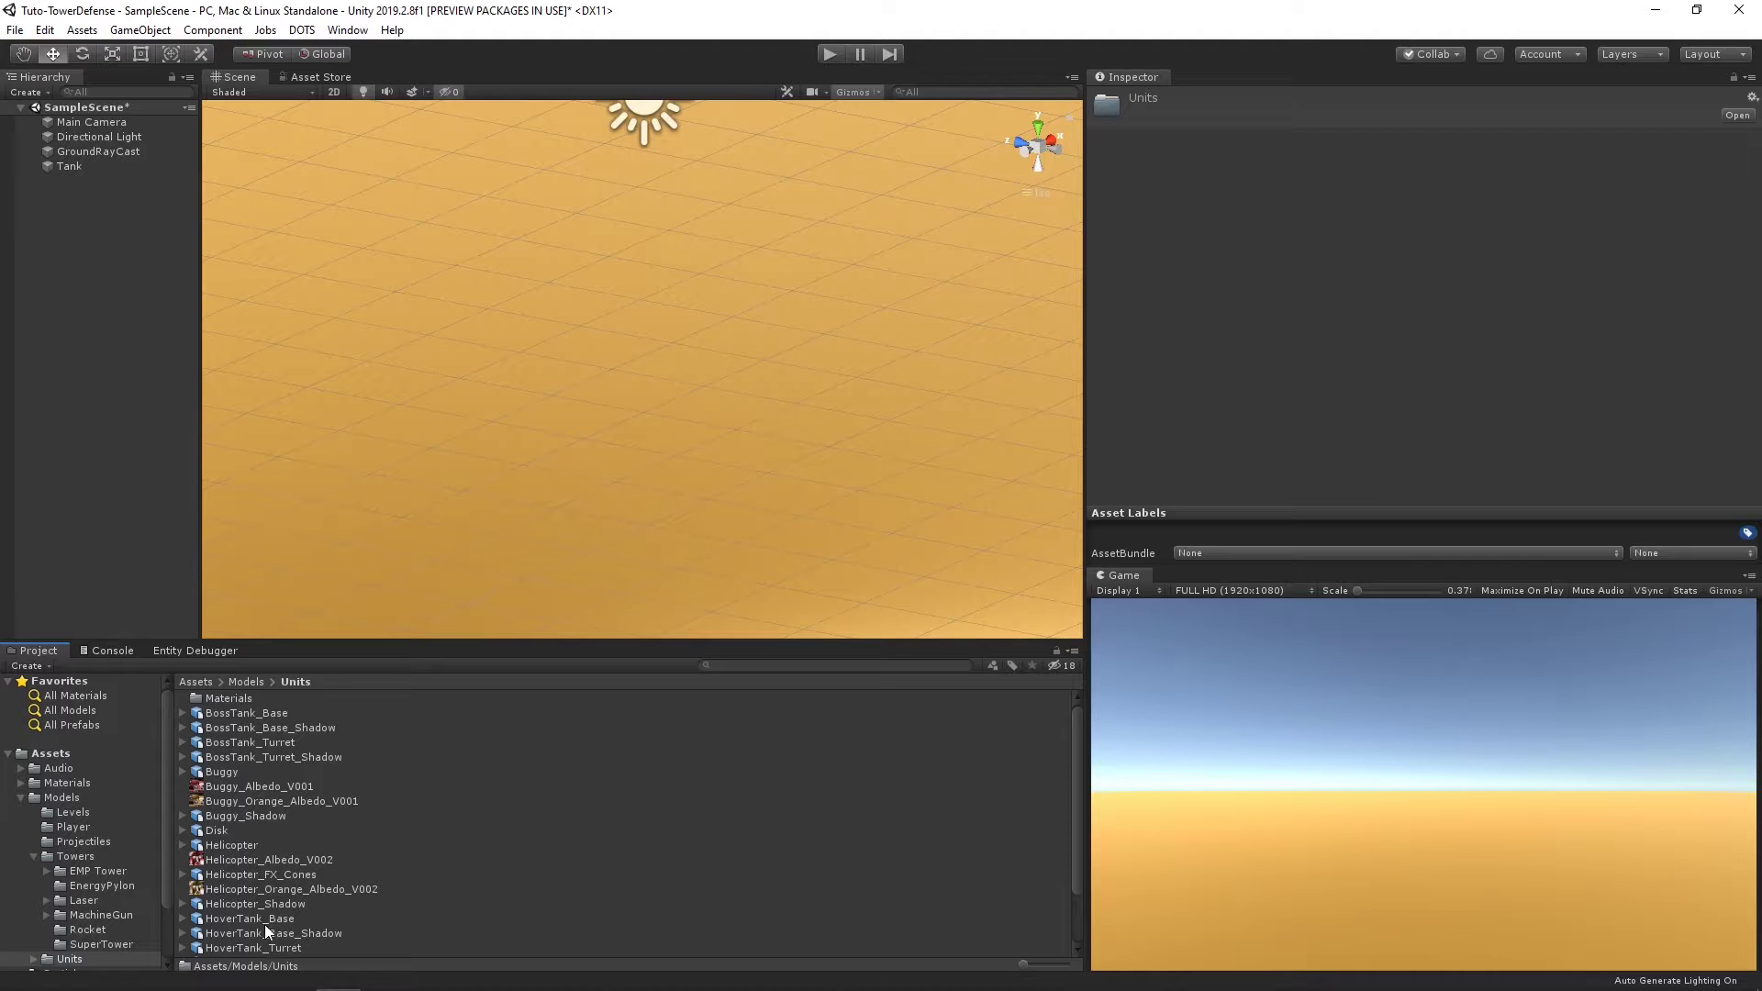
left_click_drag(90, 228, 81, 167)
left_click(1753, 137)
left_click(1597, 152)
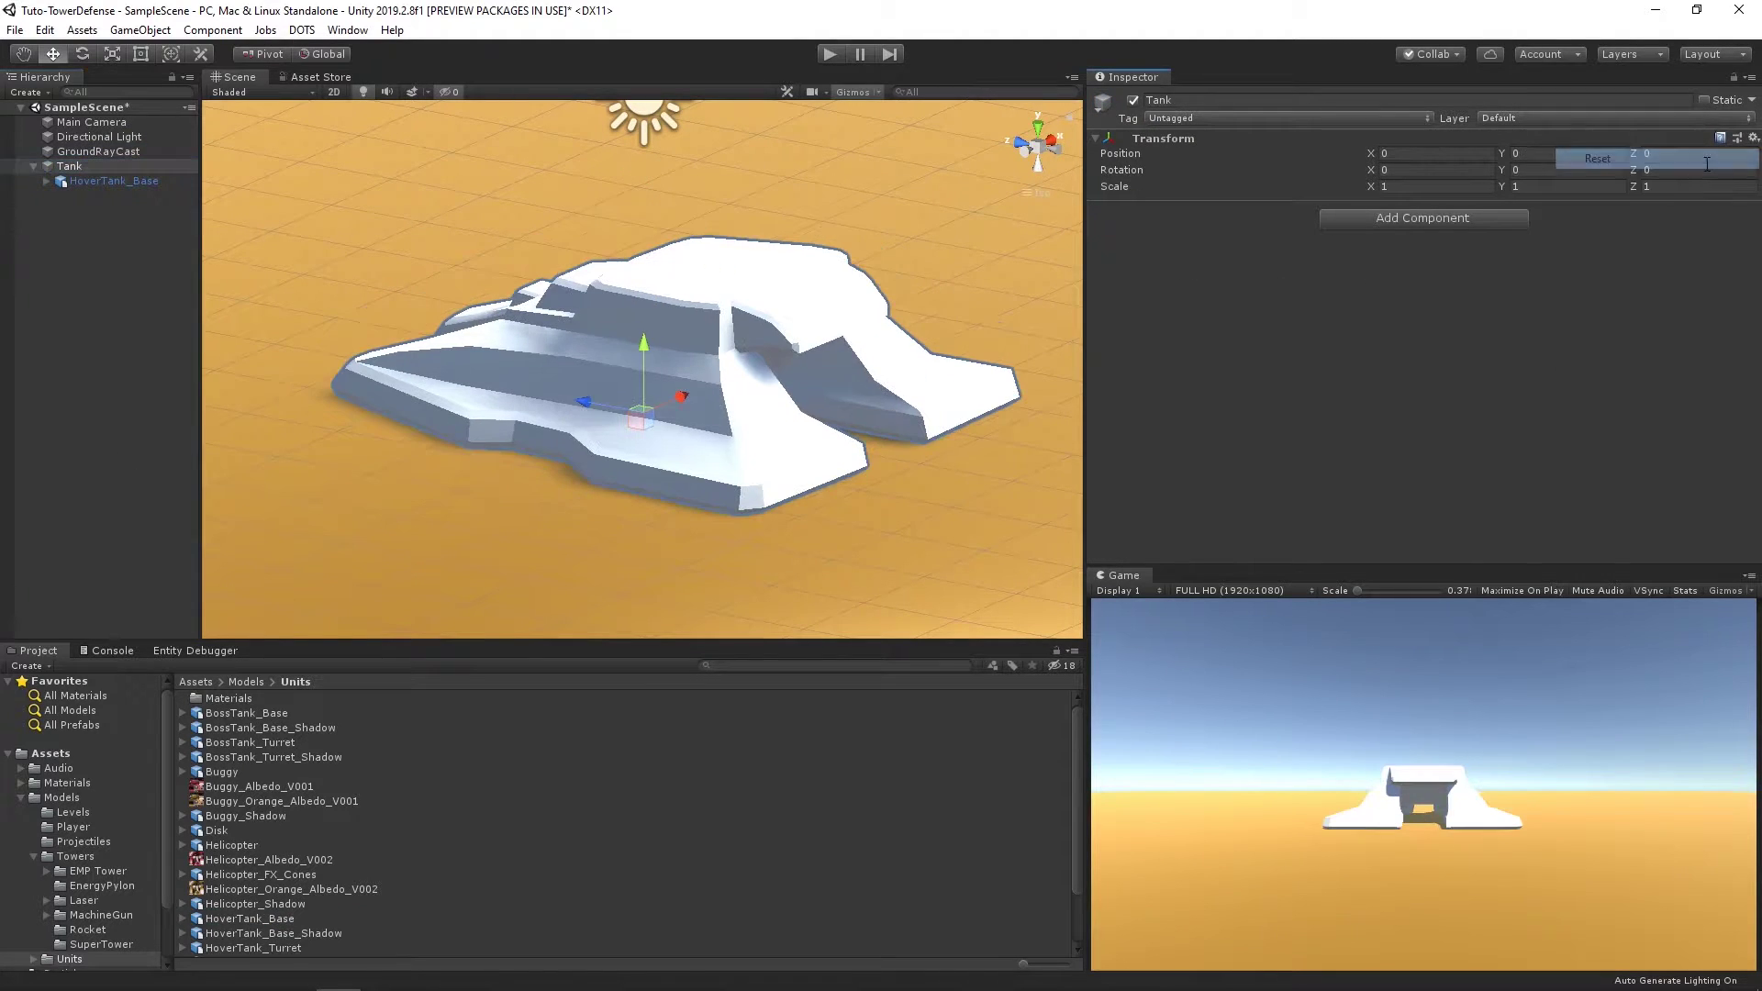
left_click_drag(263, 945, 71, 167)
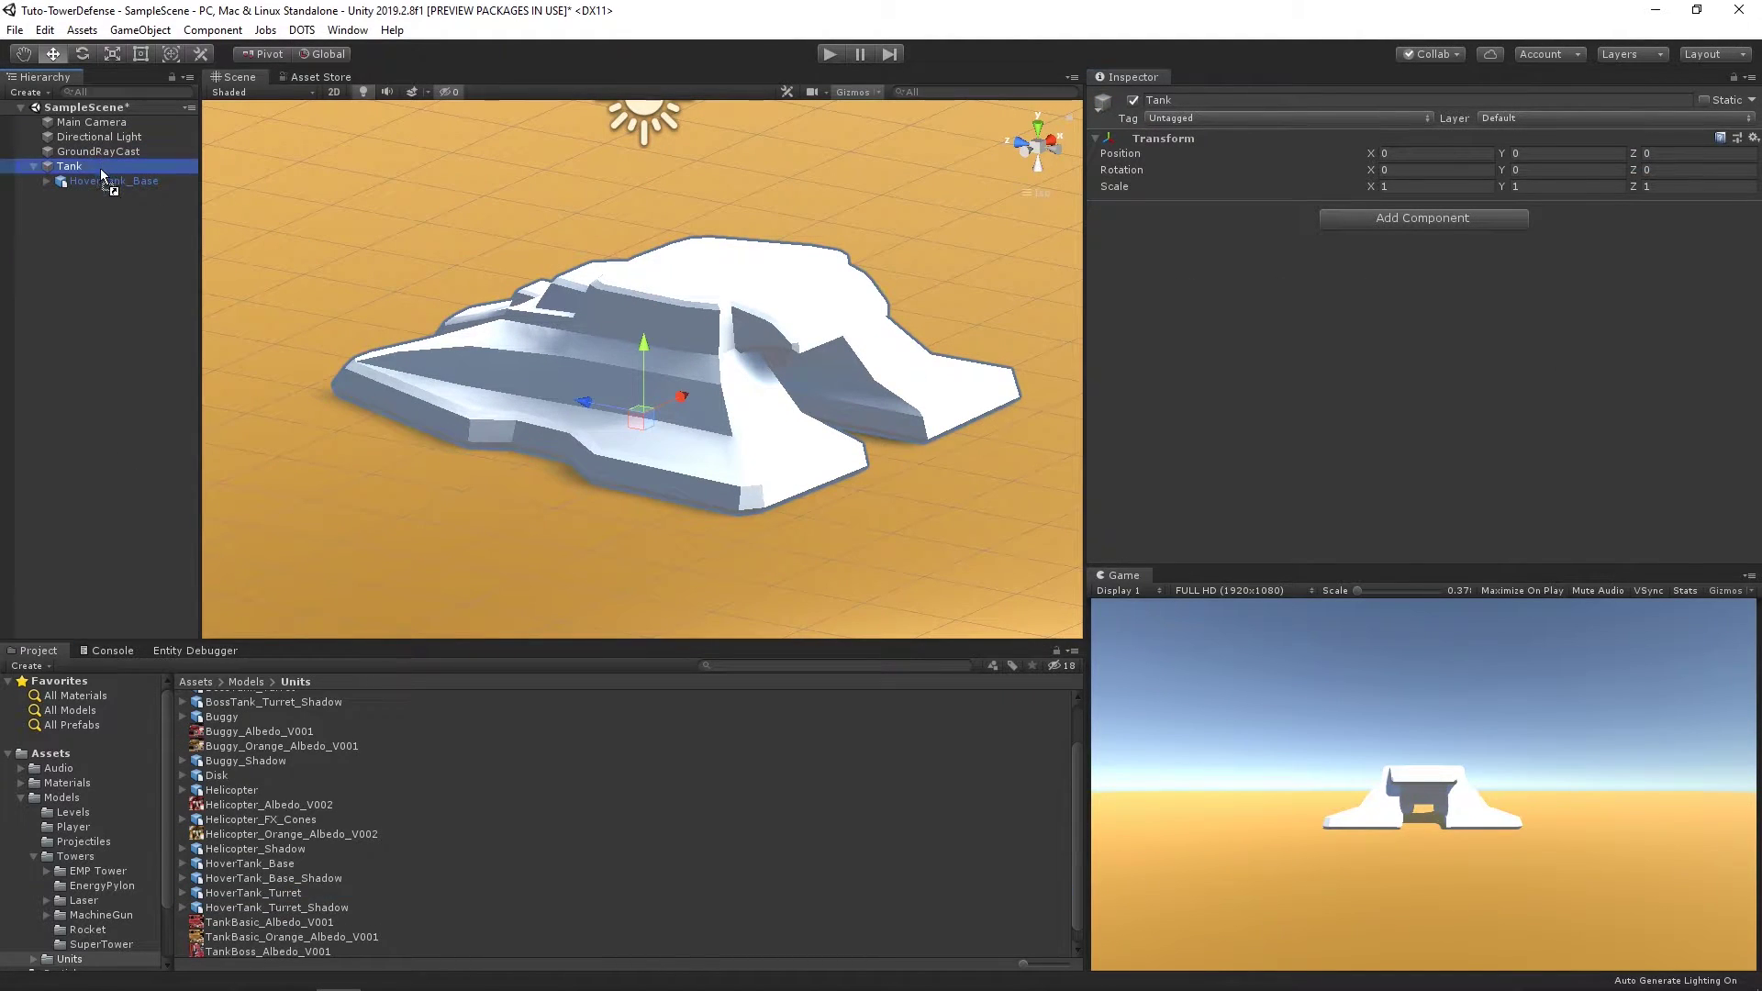
Step: Apply the red TankBasic material from Materials/Units to the tank
scroll(263, 812, "down", 2)
left_click(323, 907)
scroll(241, 850, "up", 2)
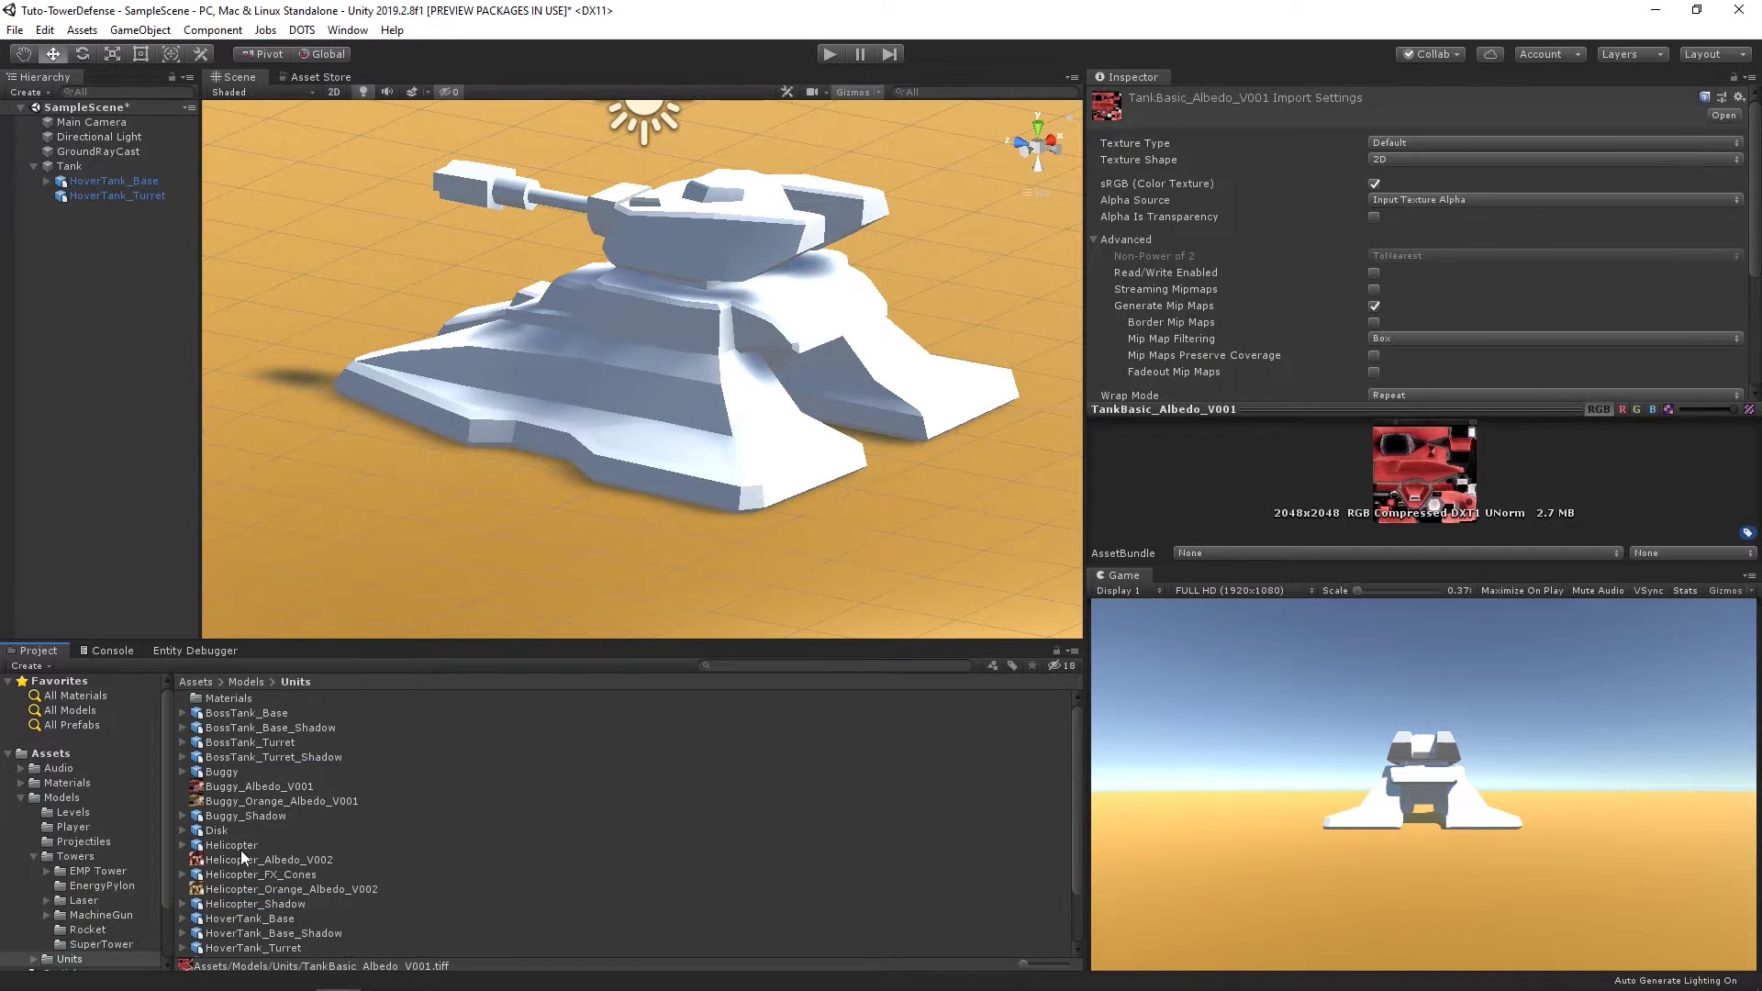
scroll(96, 874, "down", 3)
left_click(67, 728)
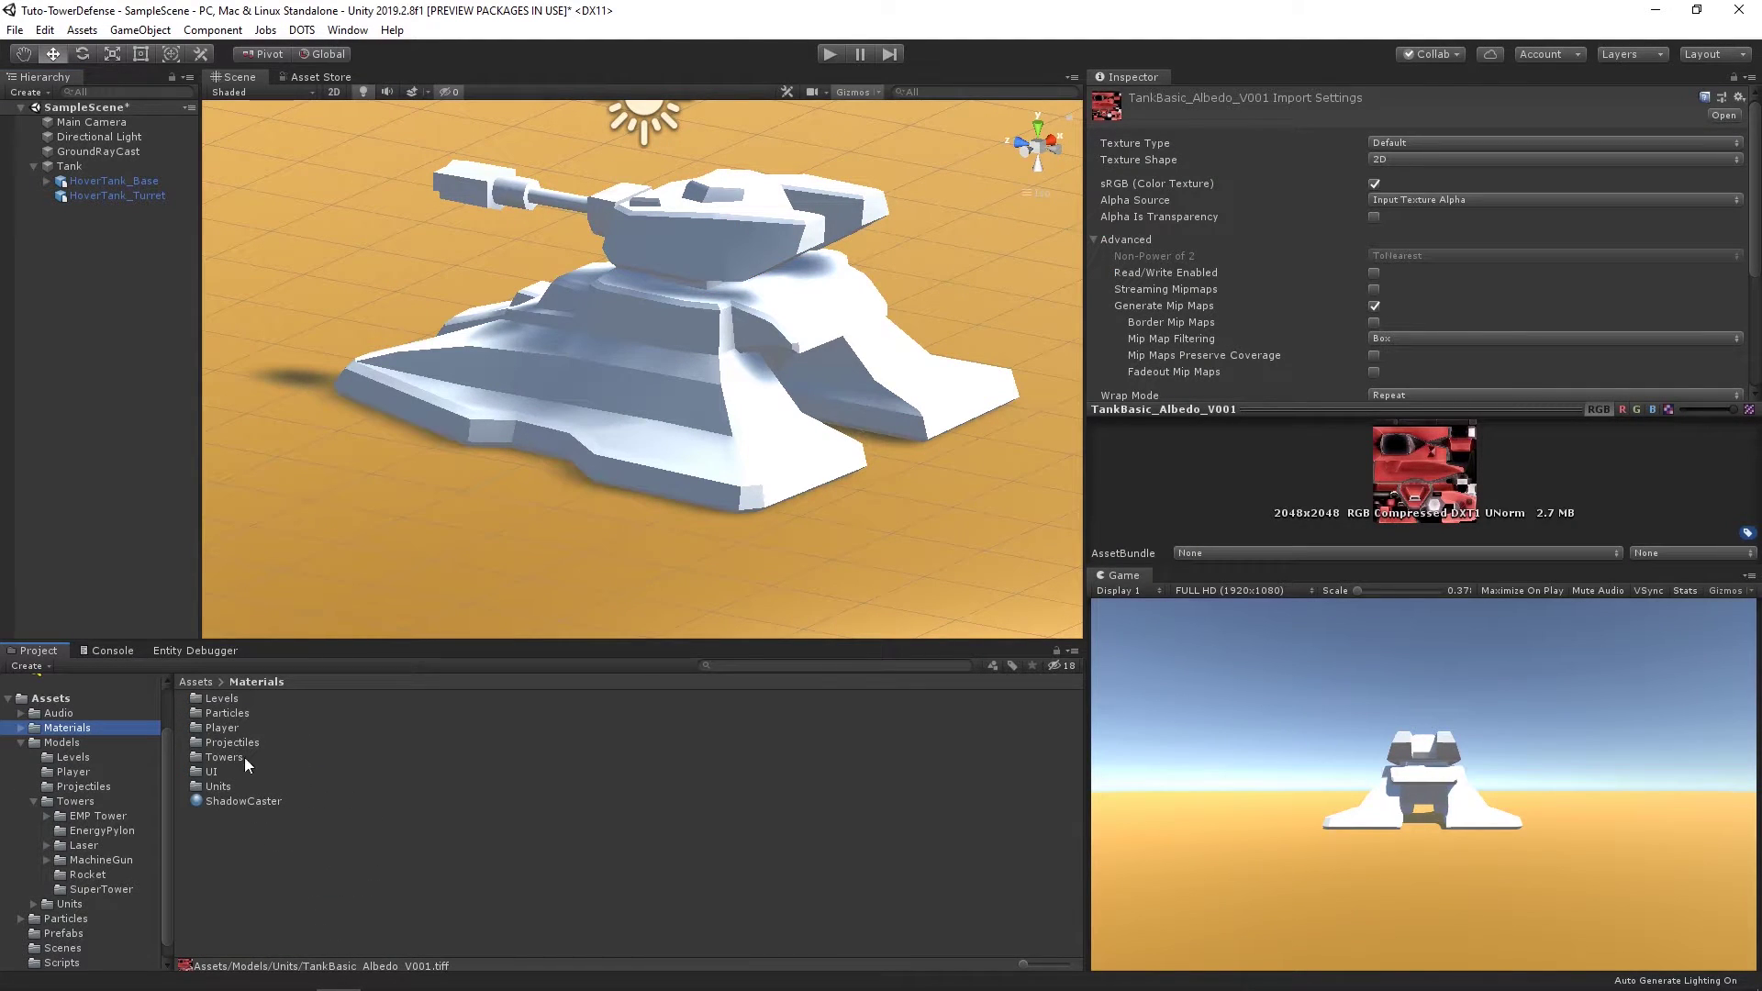
double_click(218, 787)
mouse_move(275, 757)
left_mouse_down()
mouse_move(529, 453)
mouse_move(740, 255)
left_mouse_up()
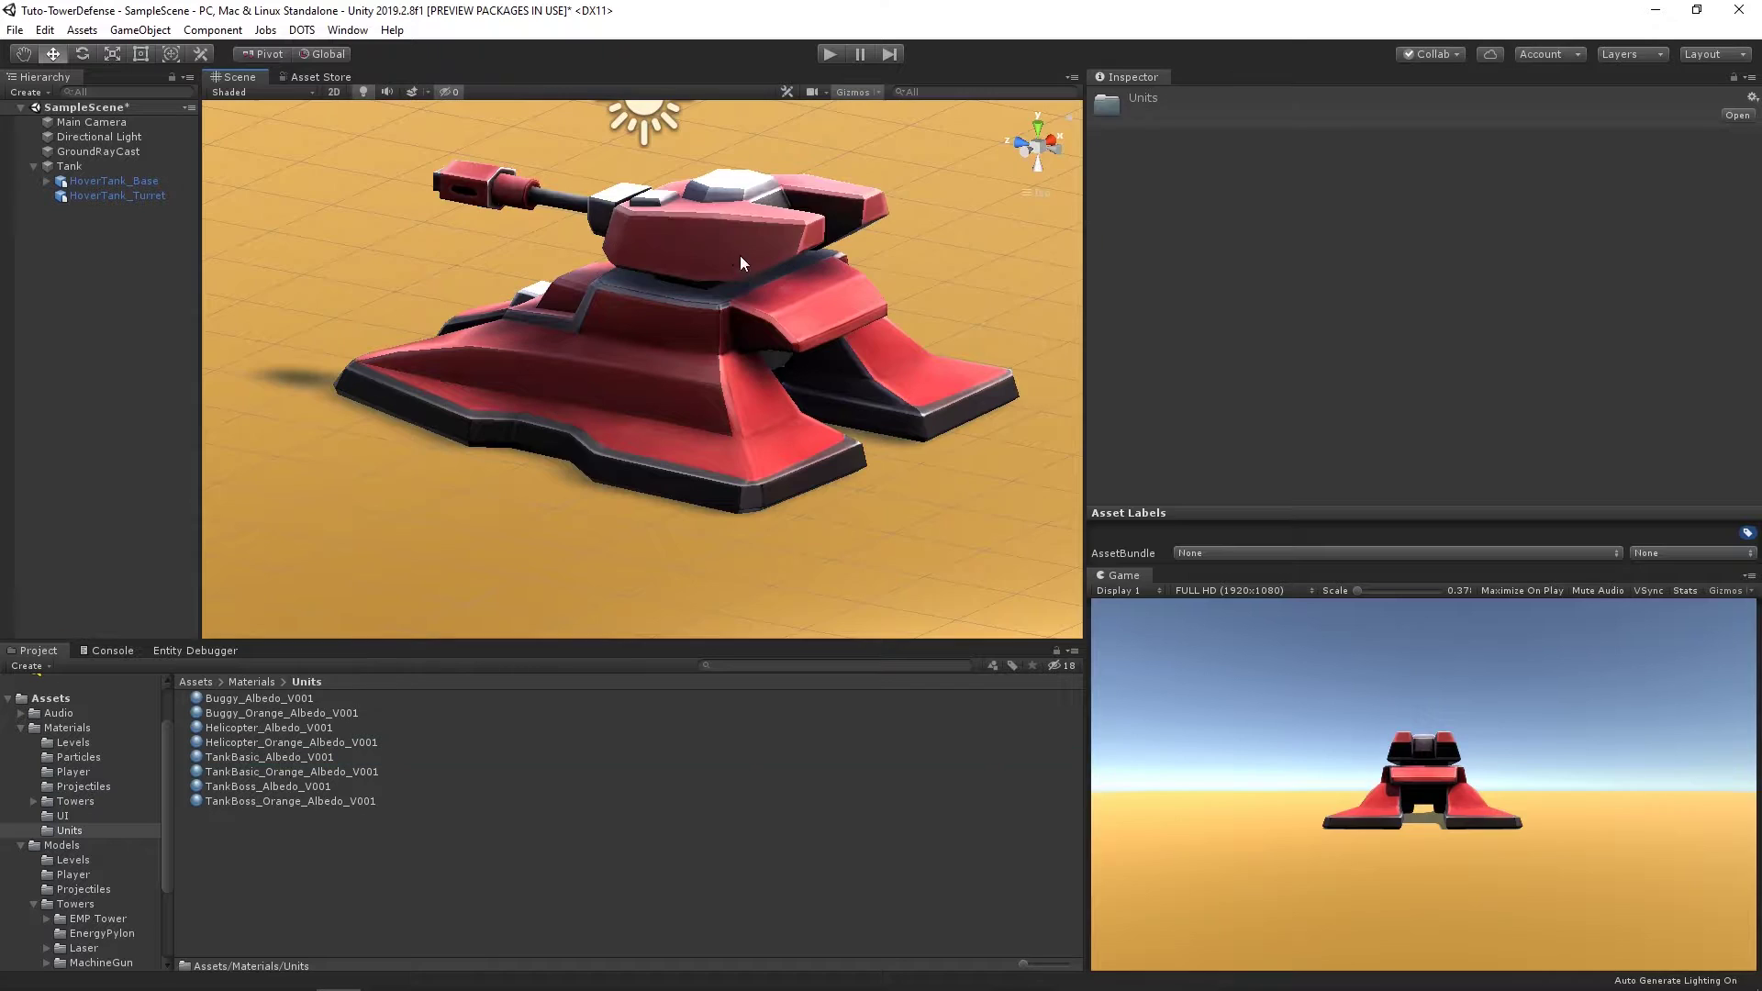
Step: Save Tank as a prefab in the Prefabs folder
scroll(655, 314, "down", 4)
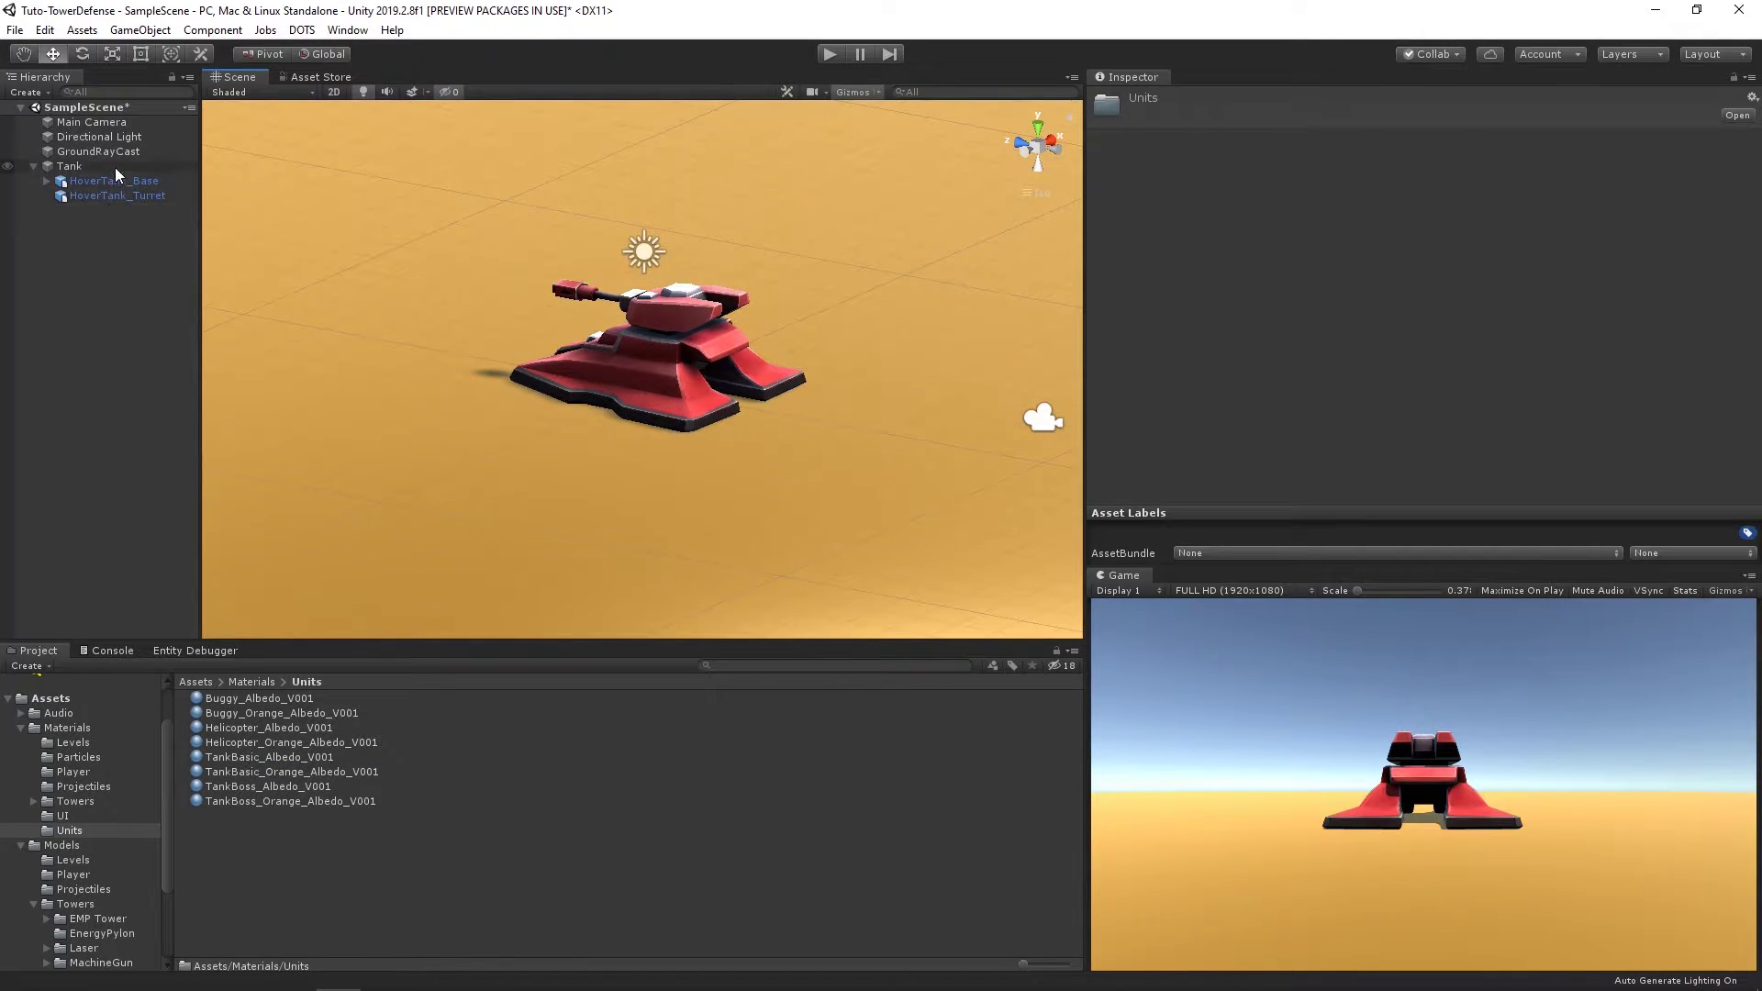
left_click(74, 168)
left_click(20, 845)
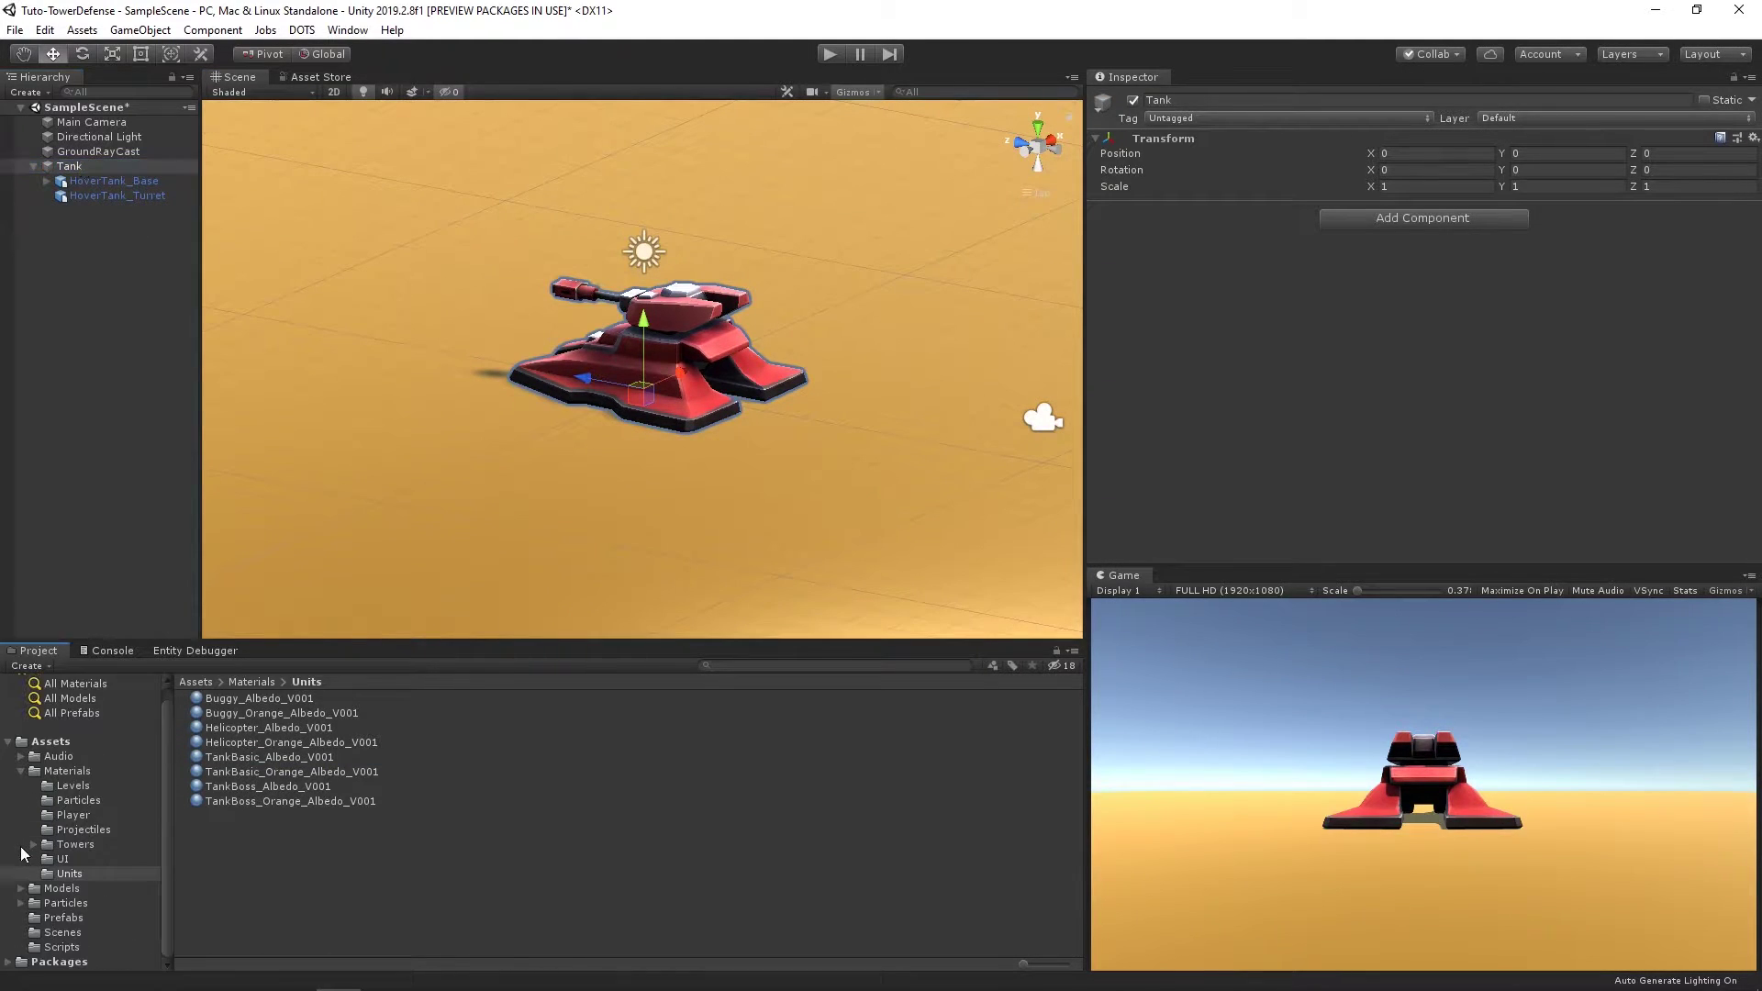
left_click(20, 772)
left_click_drag(69, 166, 63, 930)
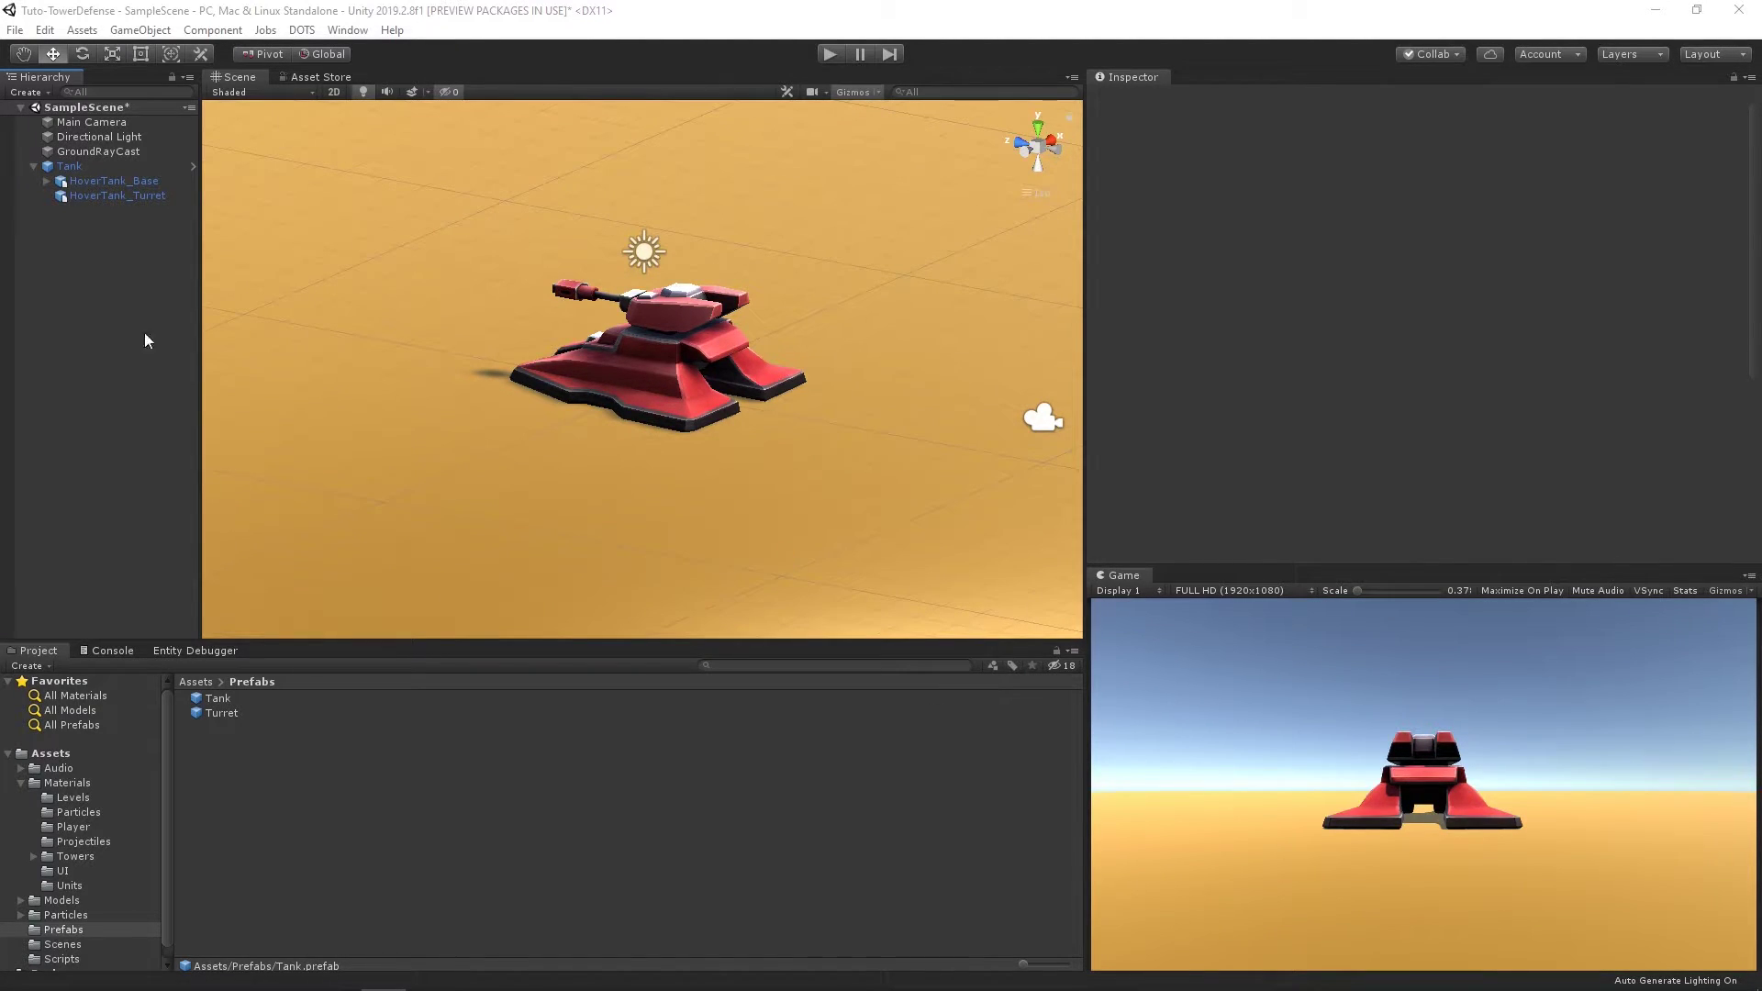
Step: Delete Tank and create an empty ECSSpawner object reset to the origin
left_click(91, 170)
key("Delete")
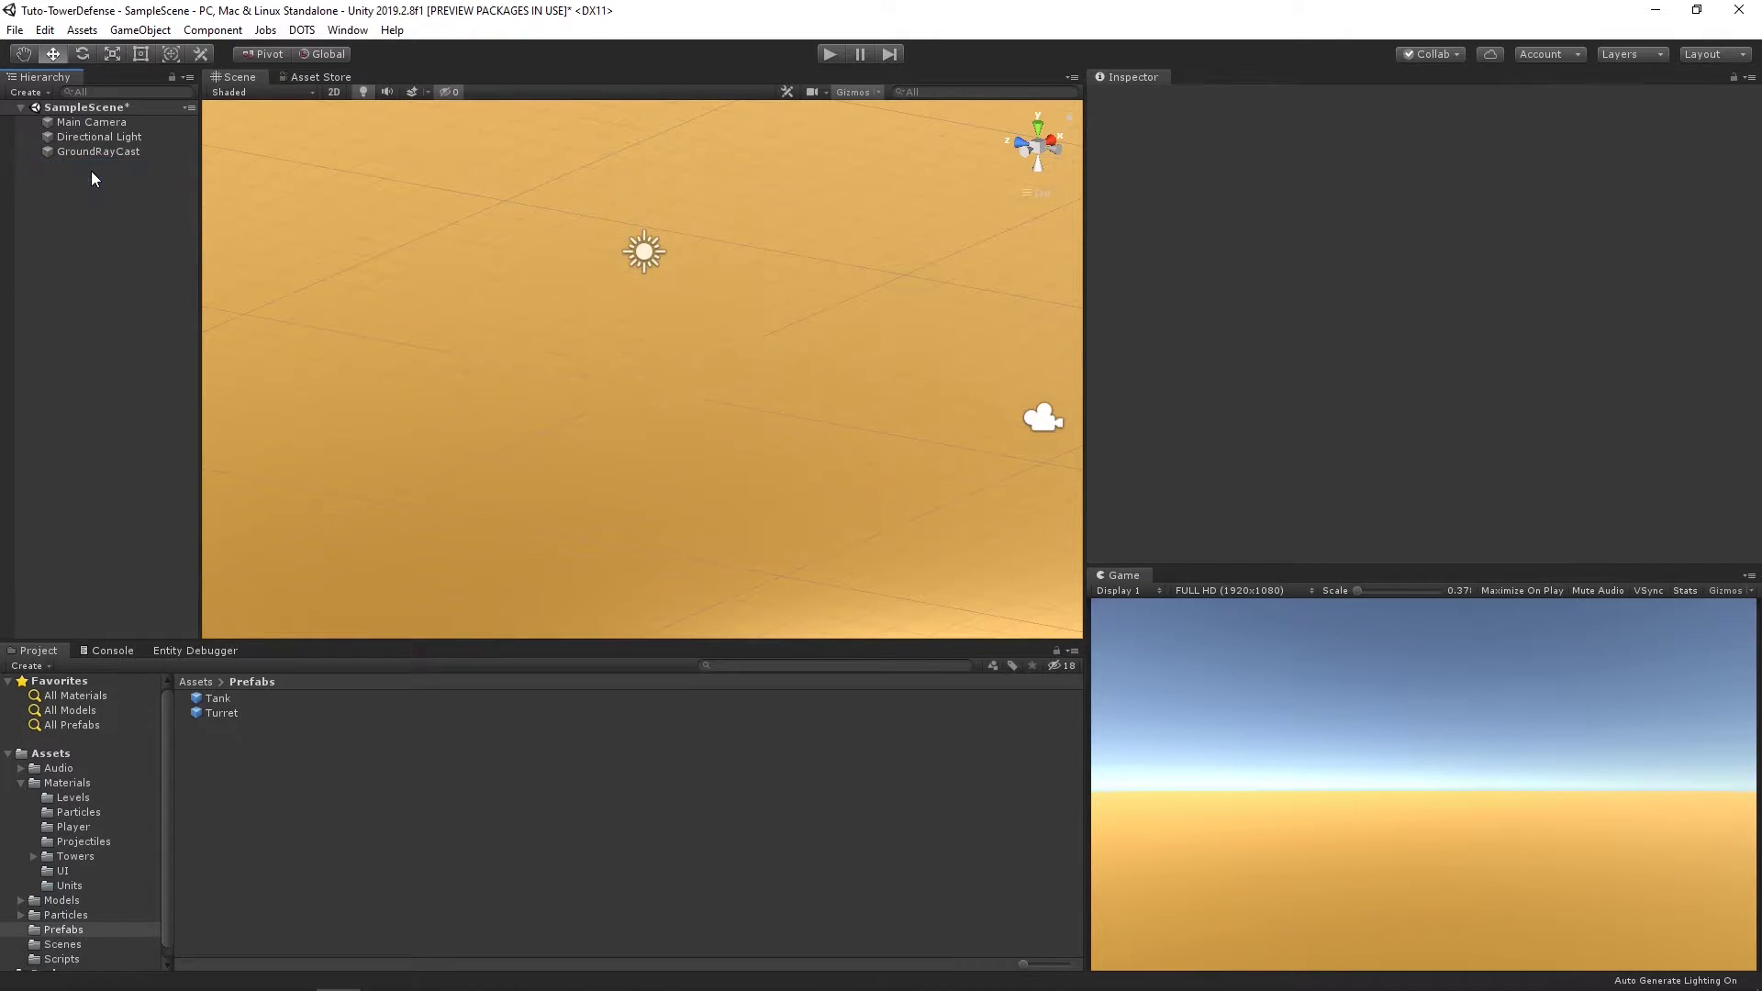
right_click(91, 171)
left_click(139, 351)
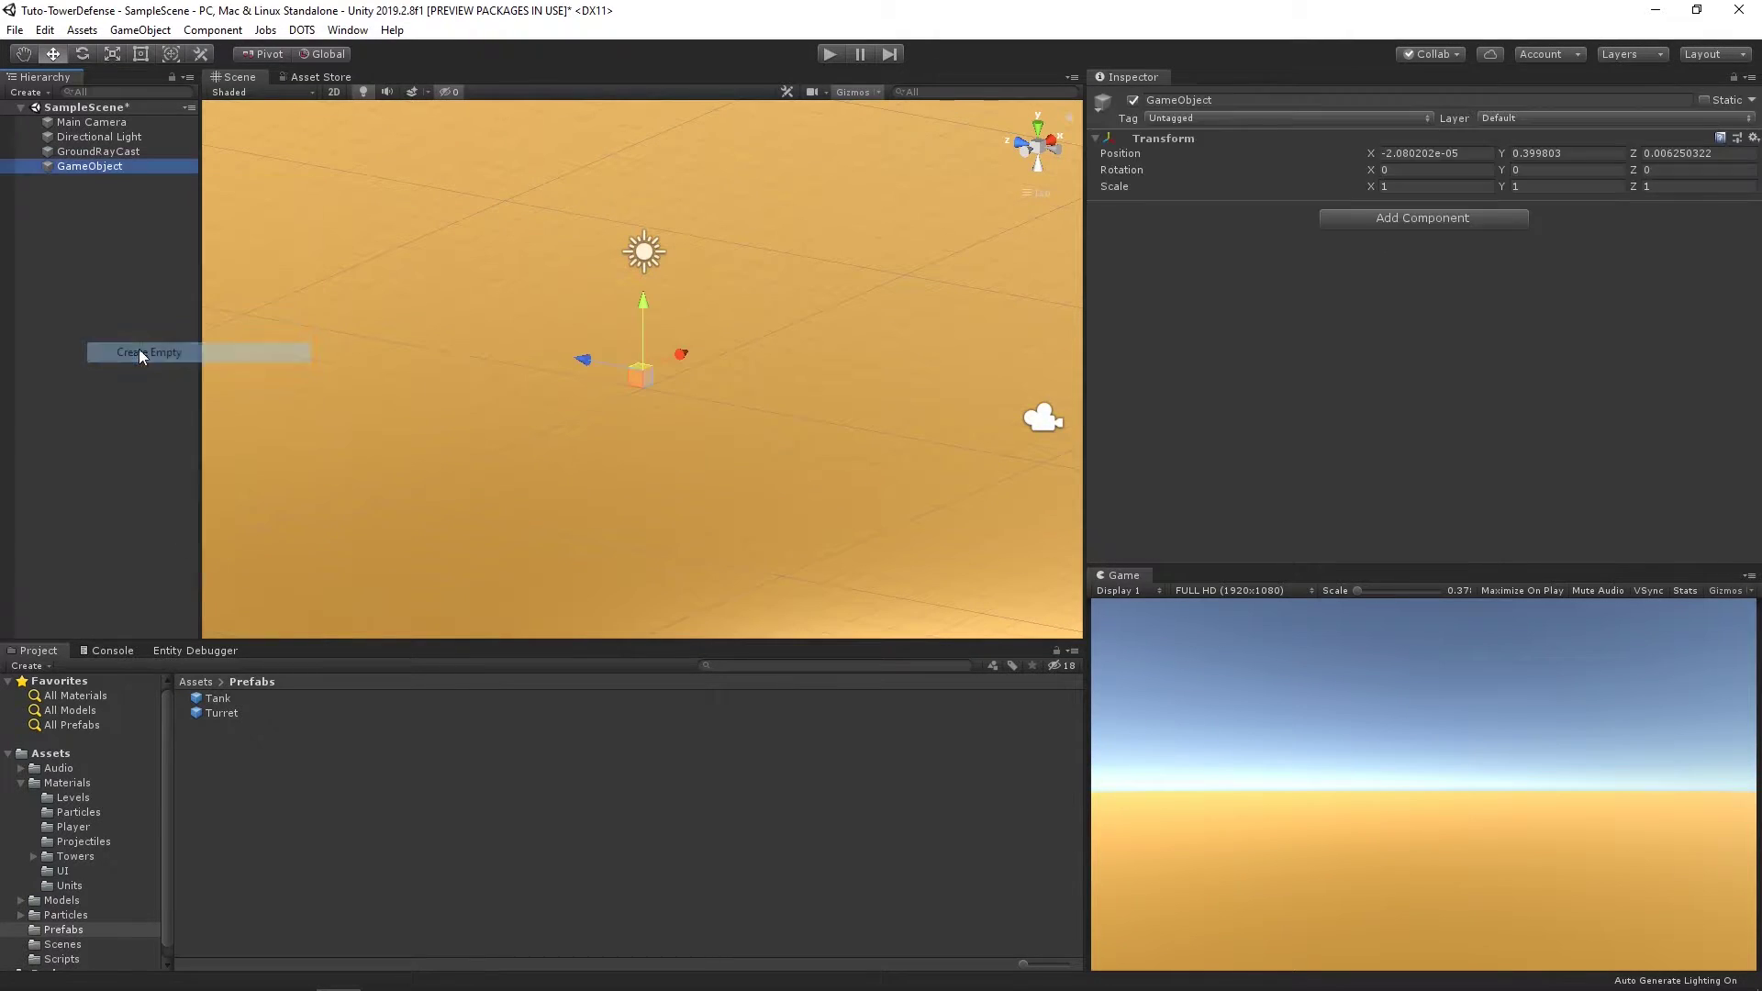
type("ECS")
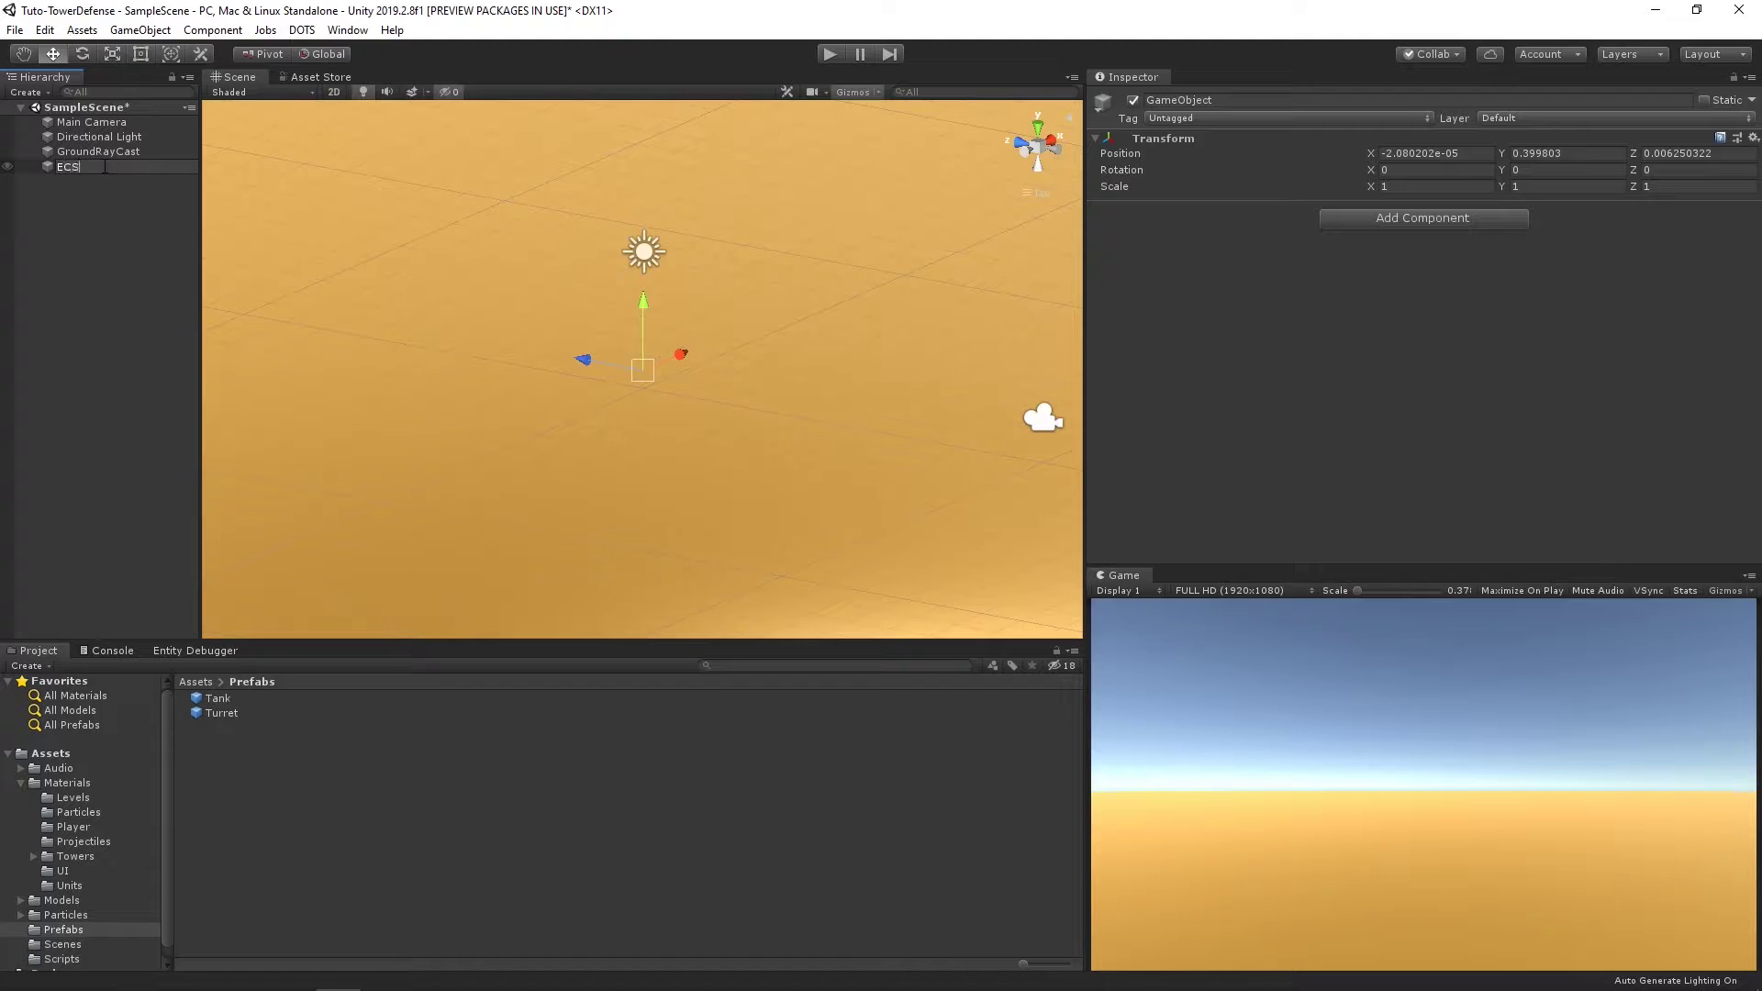
type("Spawner")
key("Return")
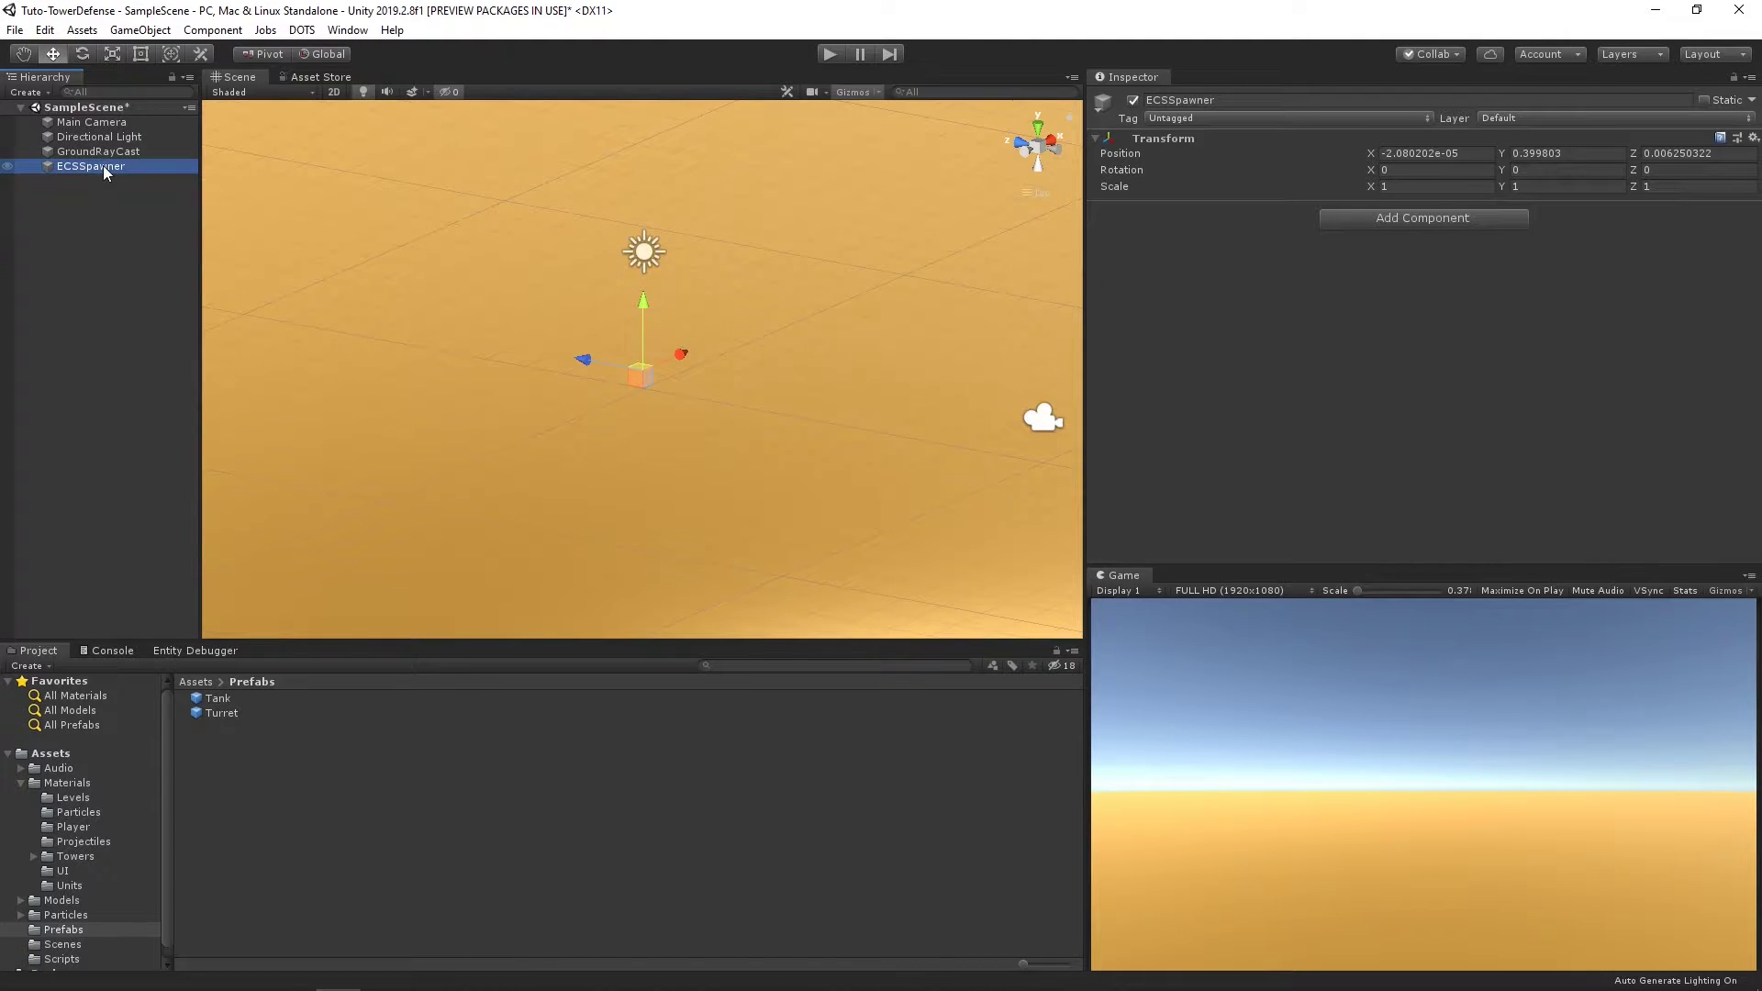
left_click(1753, 138)
left_click(1480, 157)
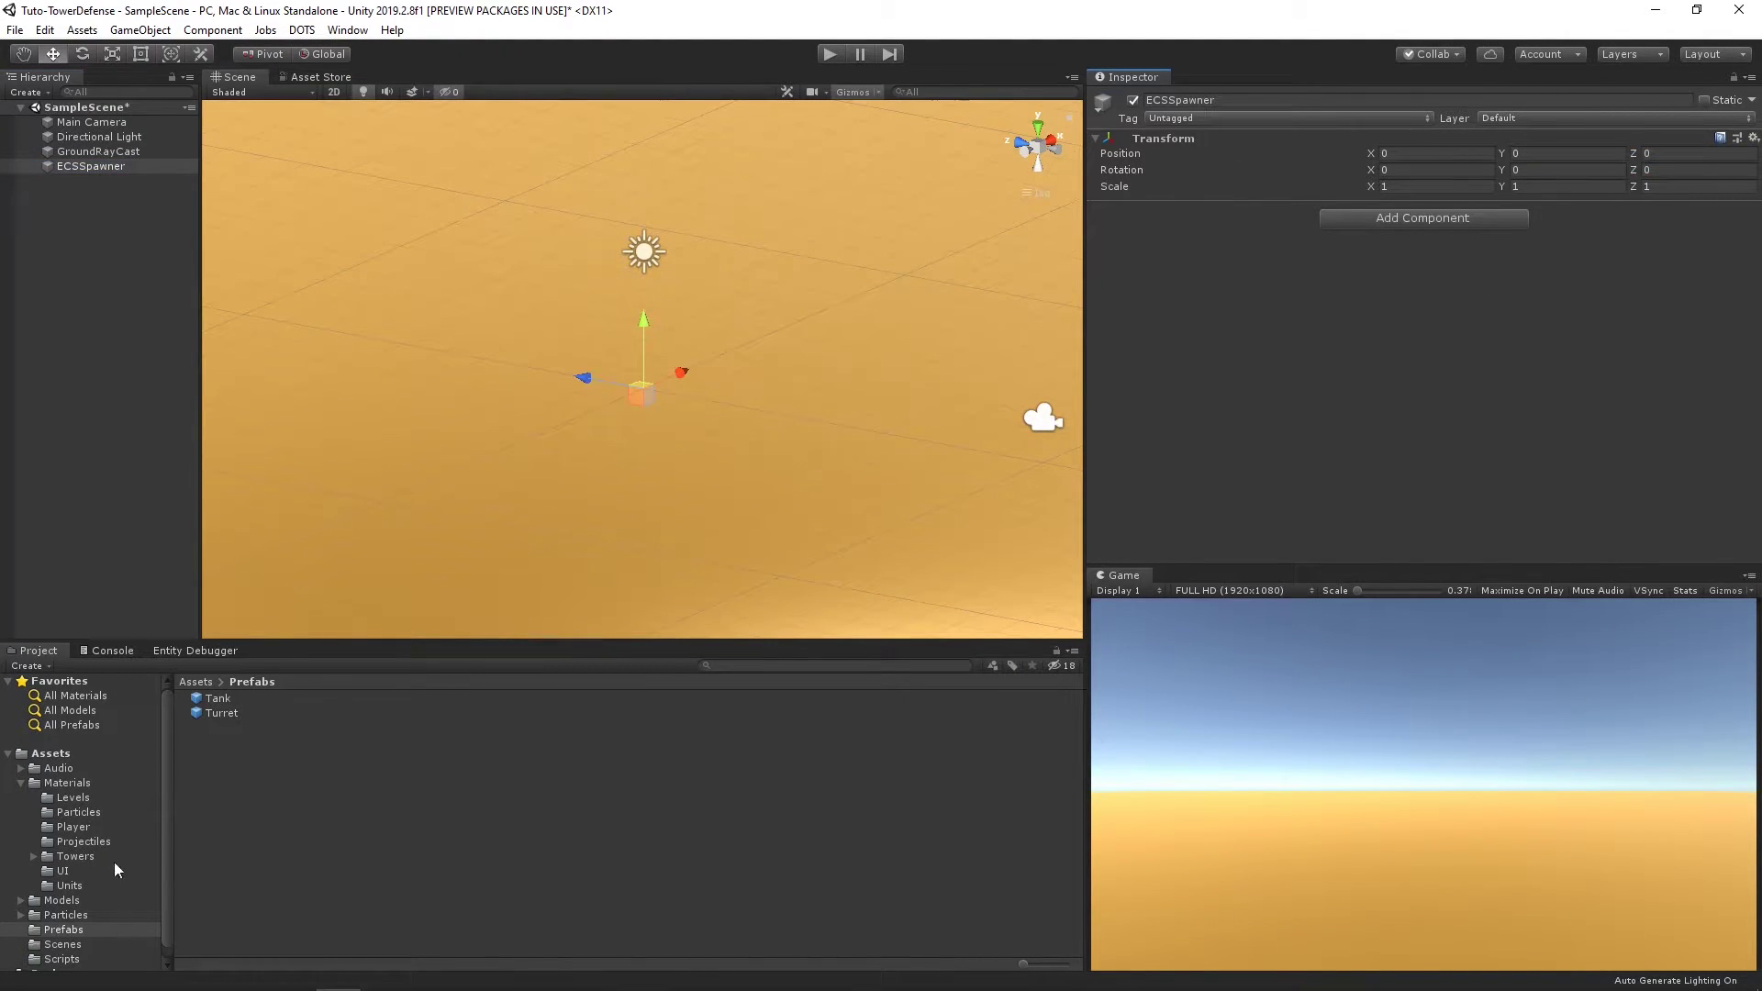
left_click(20, 783)
left_click(61, 856)
Step: Create an EntitySpawner C# script in Scripts, attach it to ECSSpawner, and open it in Rider
right_click(254, 758)
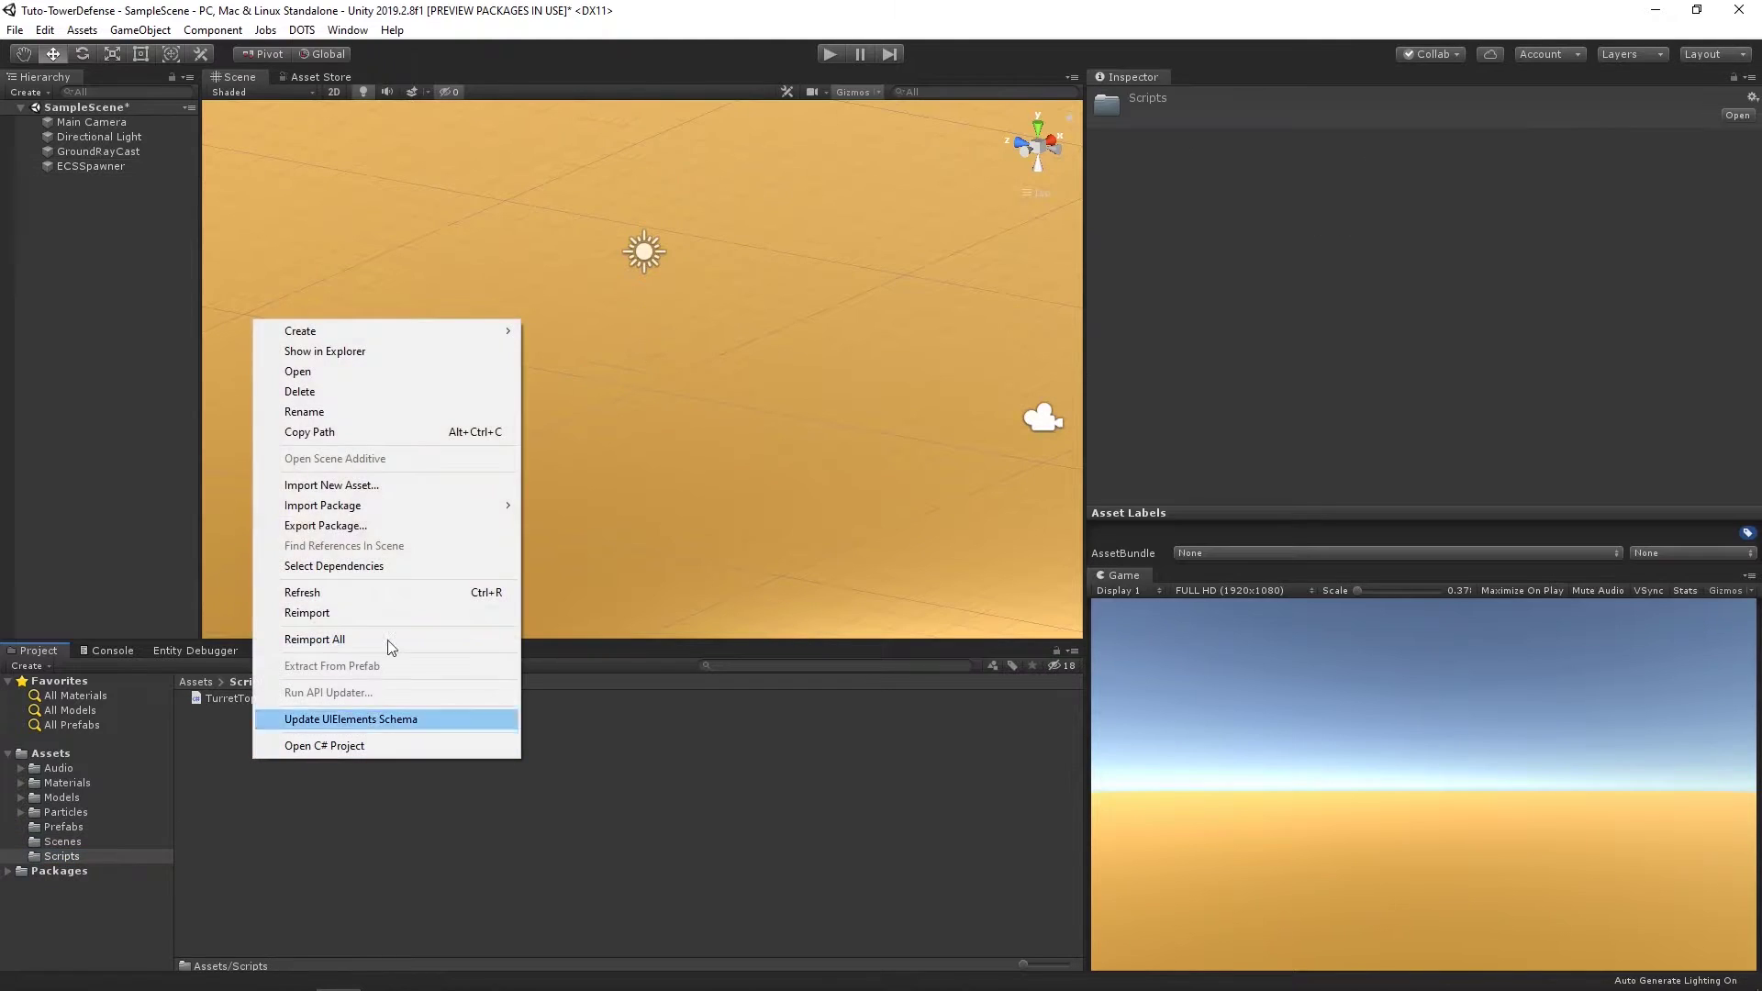
mouse_move(388, 334)
left_click(597, 286)
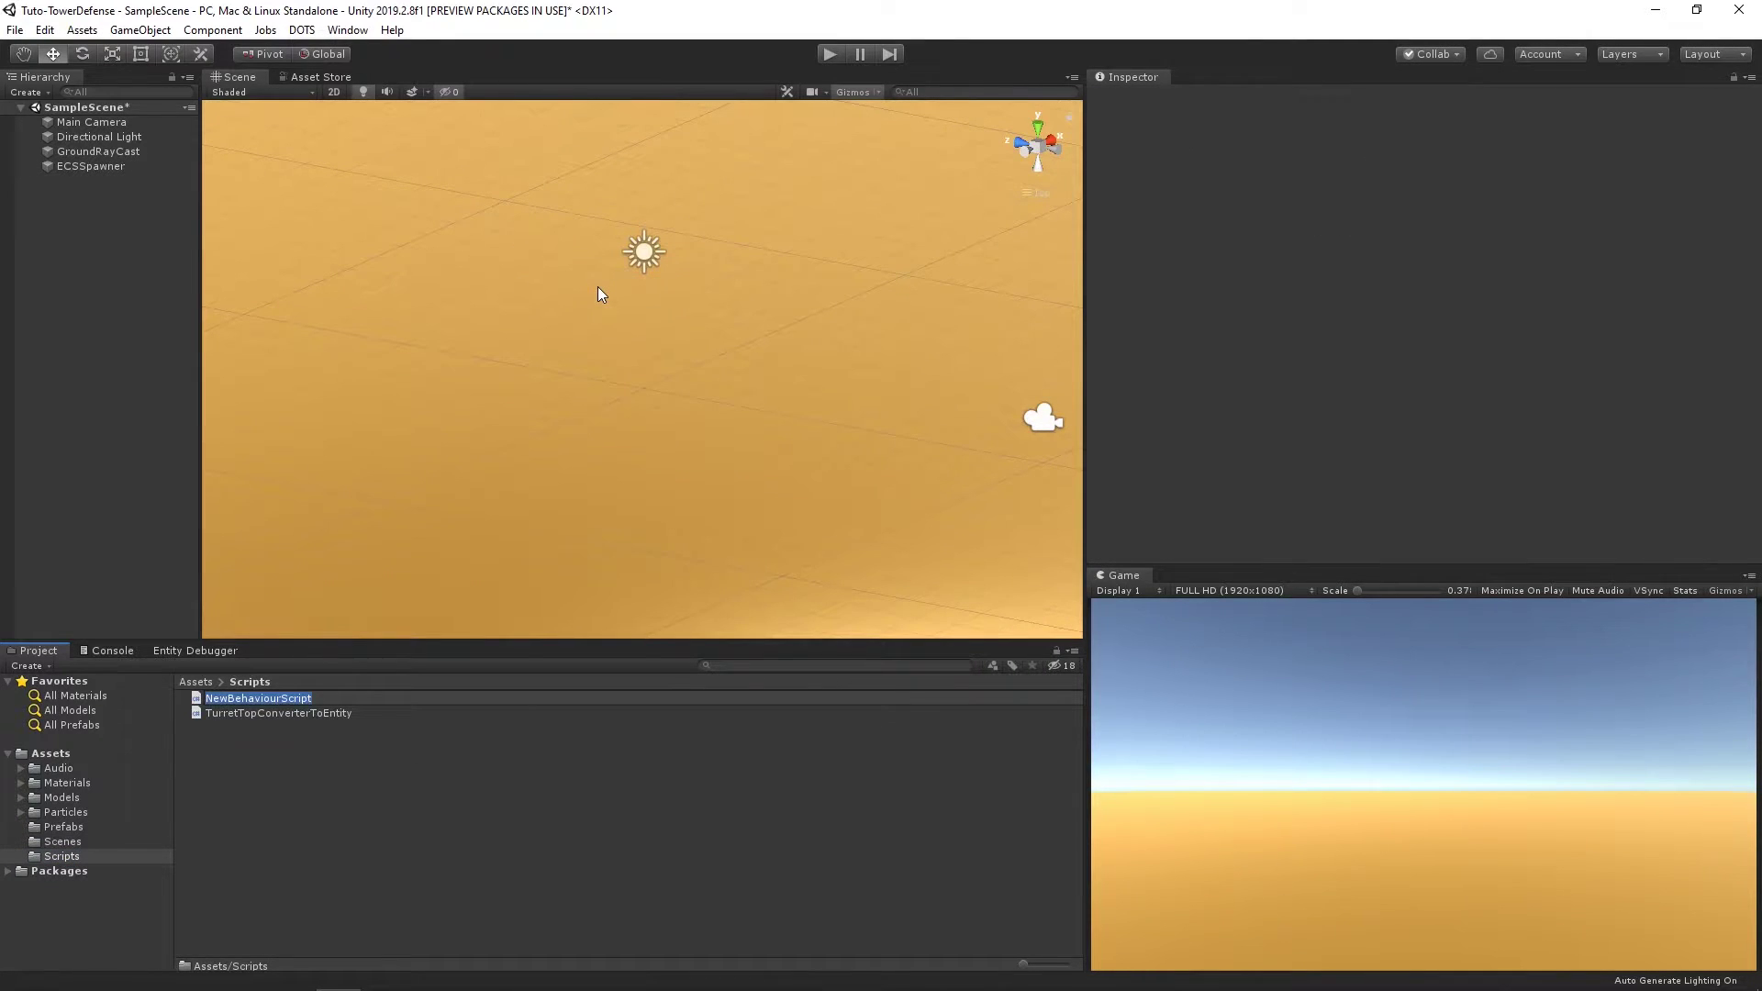
type("EntitySpawner")
key("Return")
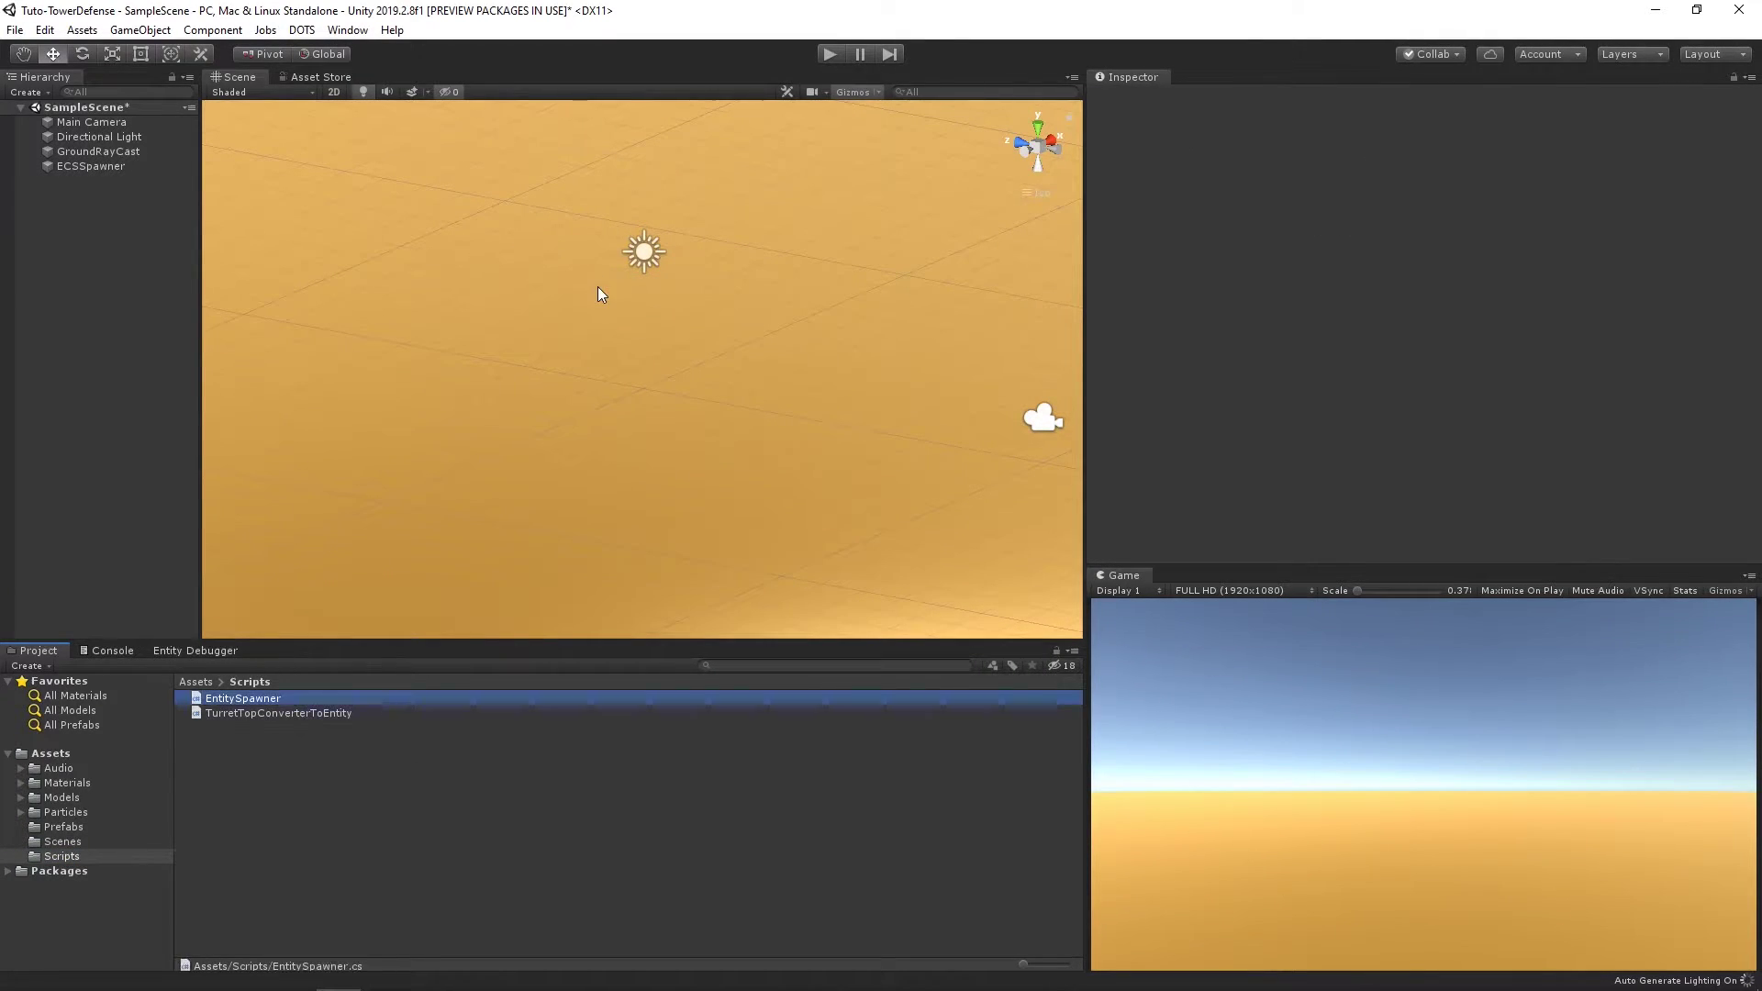
left_click_drag(243, 699, 92, 167)
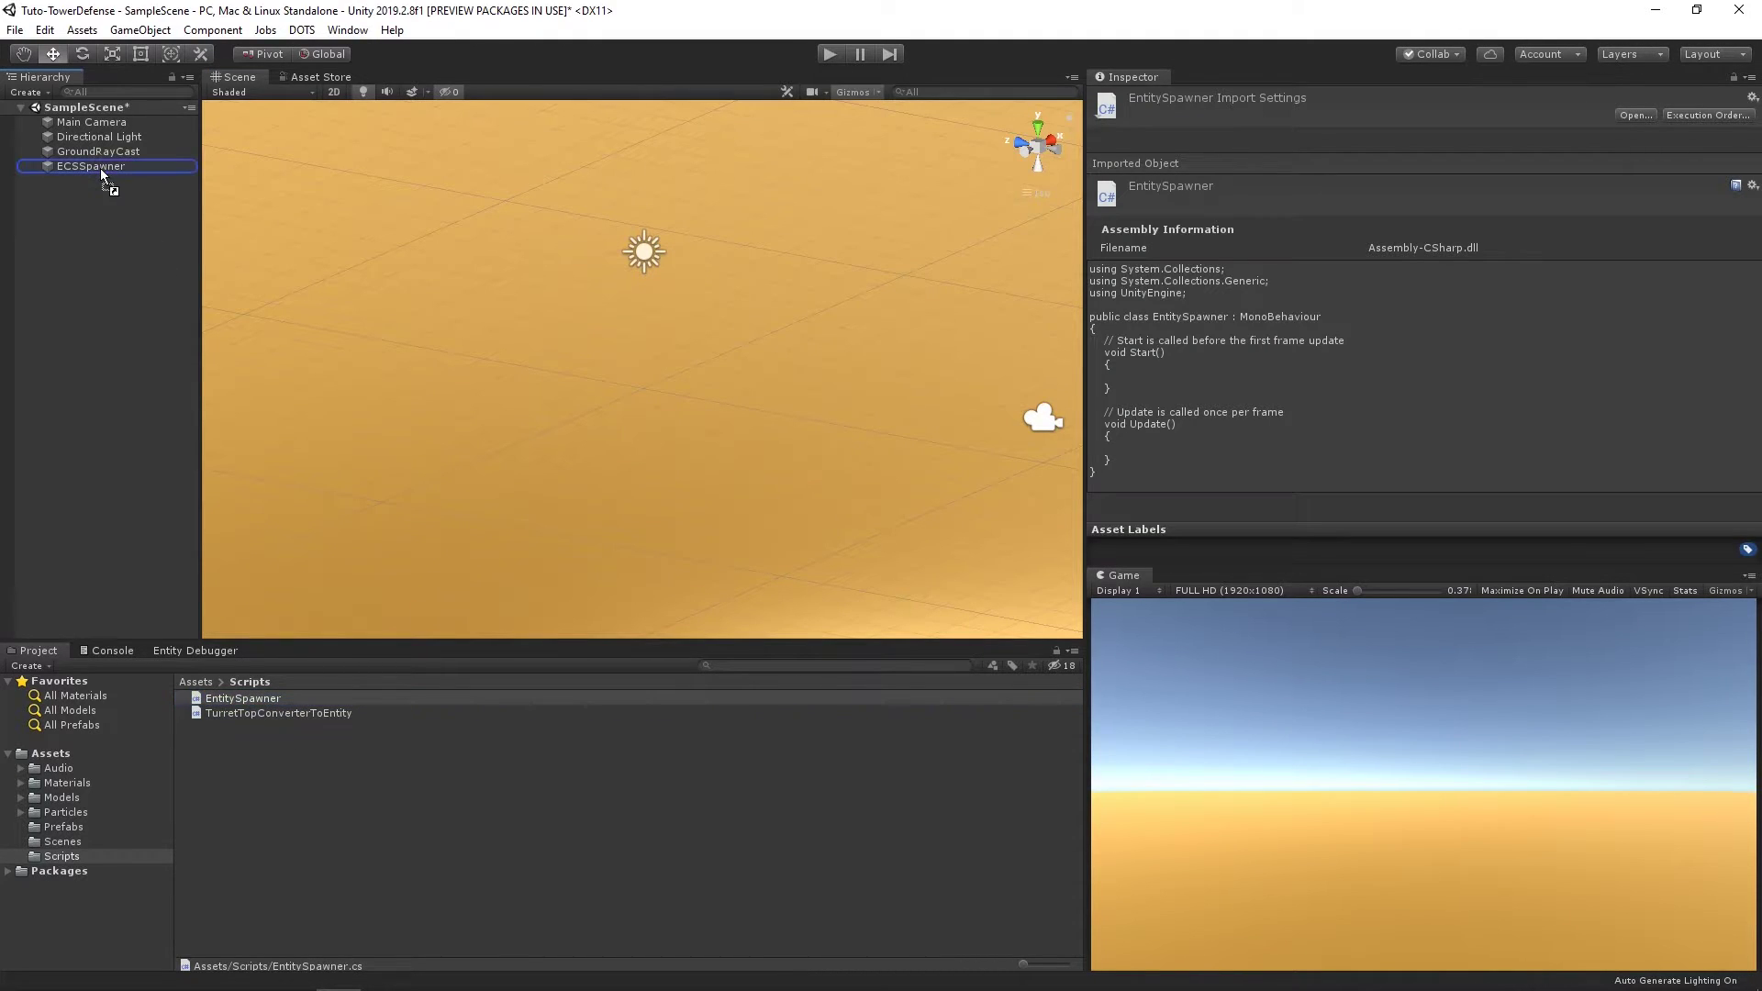
double_click(1414, 223)
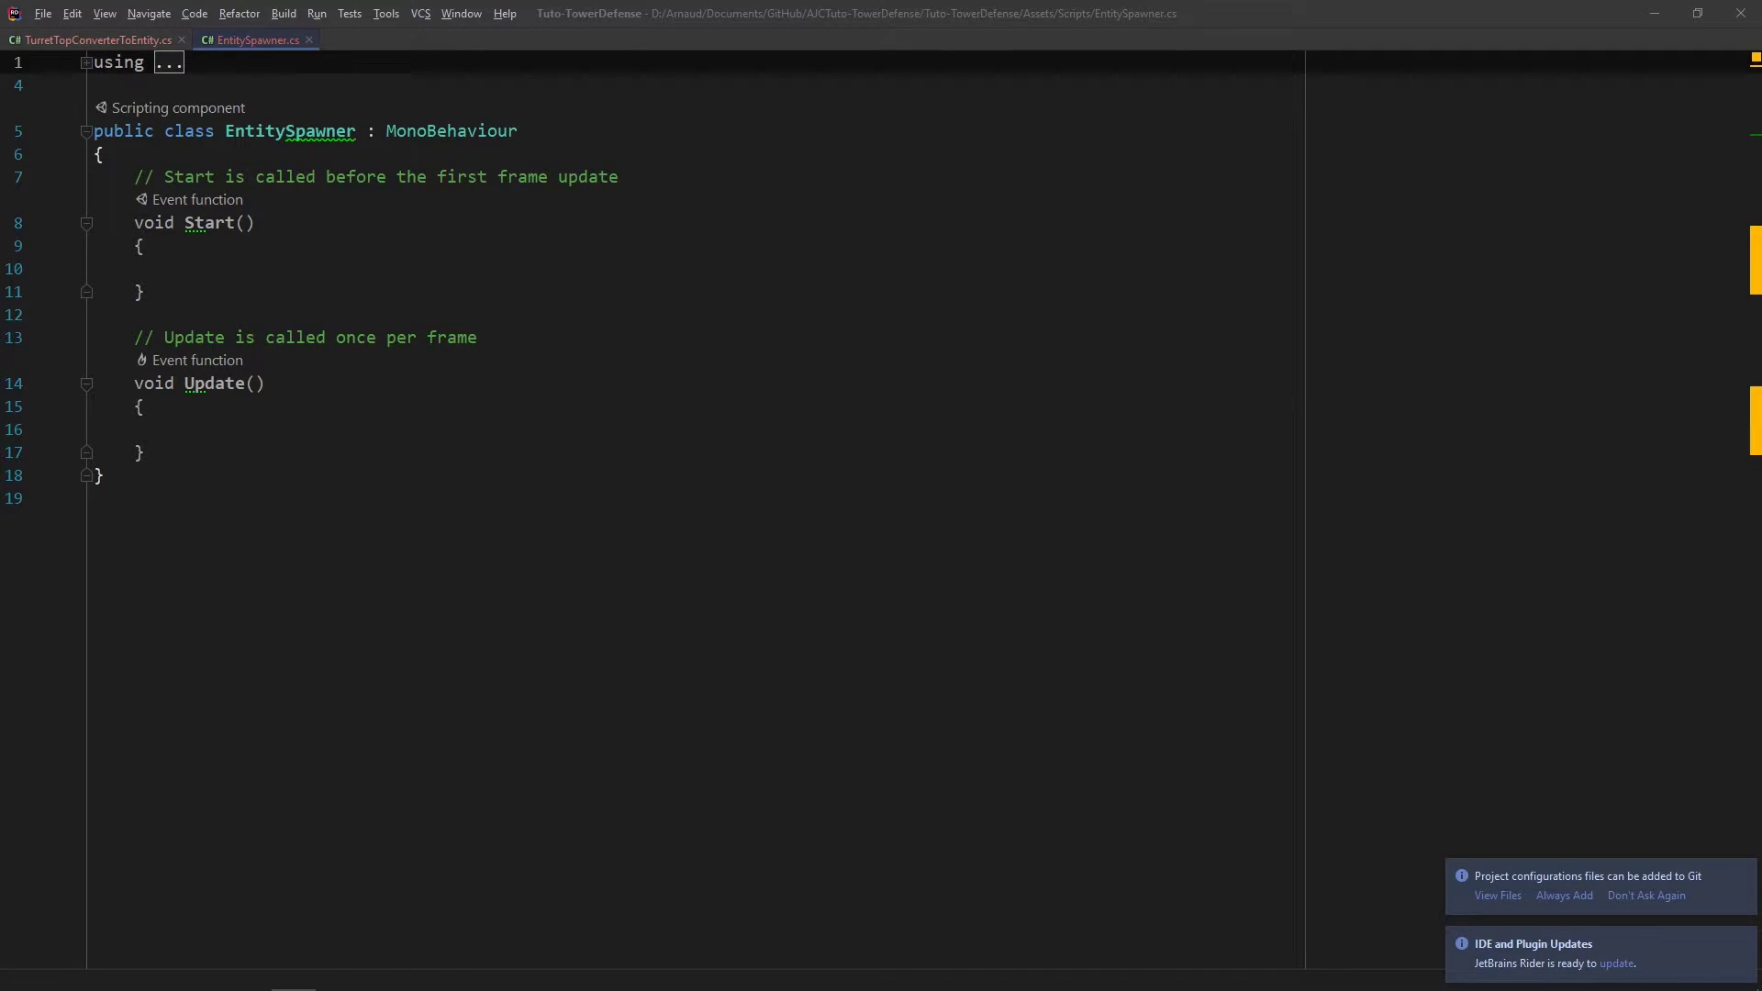
Step: Add [SerializeField] private GameObject fields m_turretPrefab and m_tankPrefab at the top of EntitySpawner
left_click(104, 154)
key("Return")
type("[")
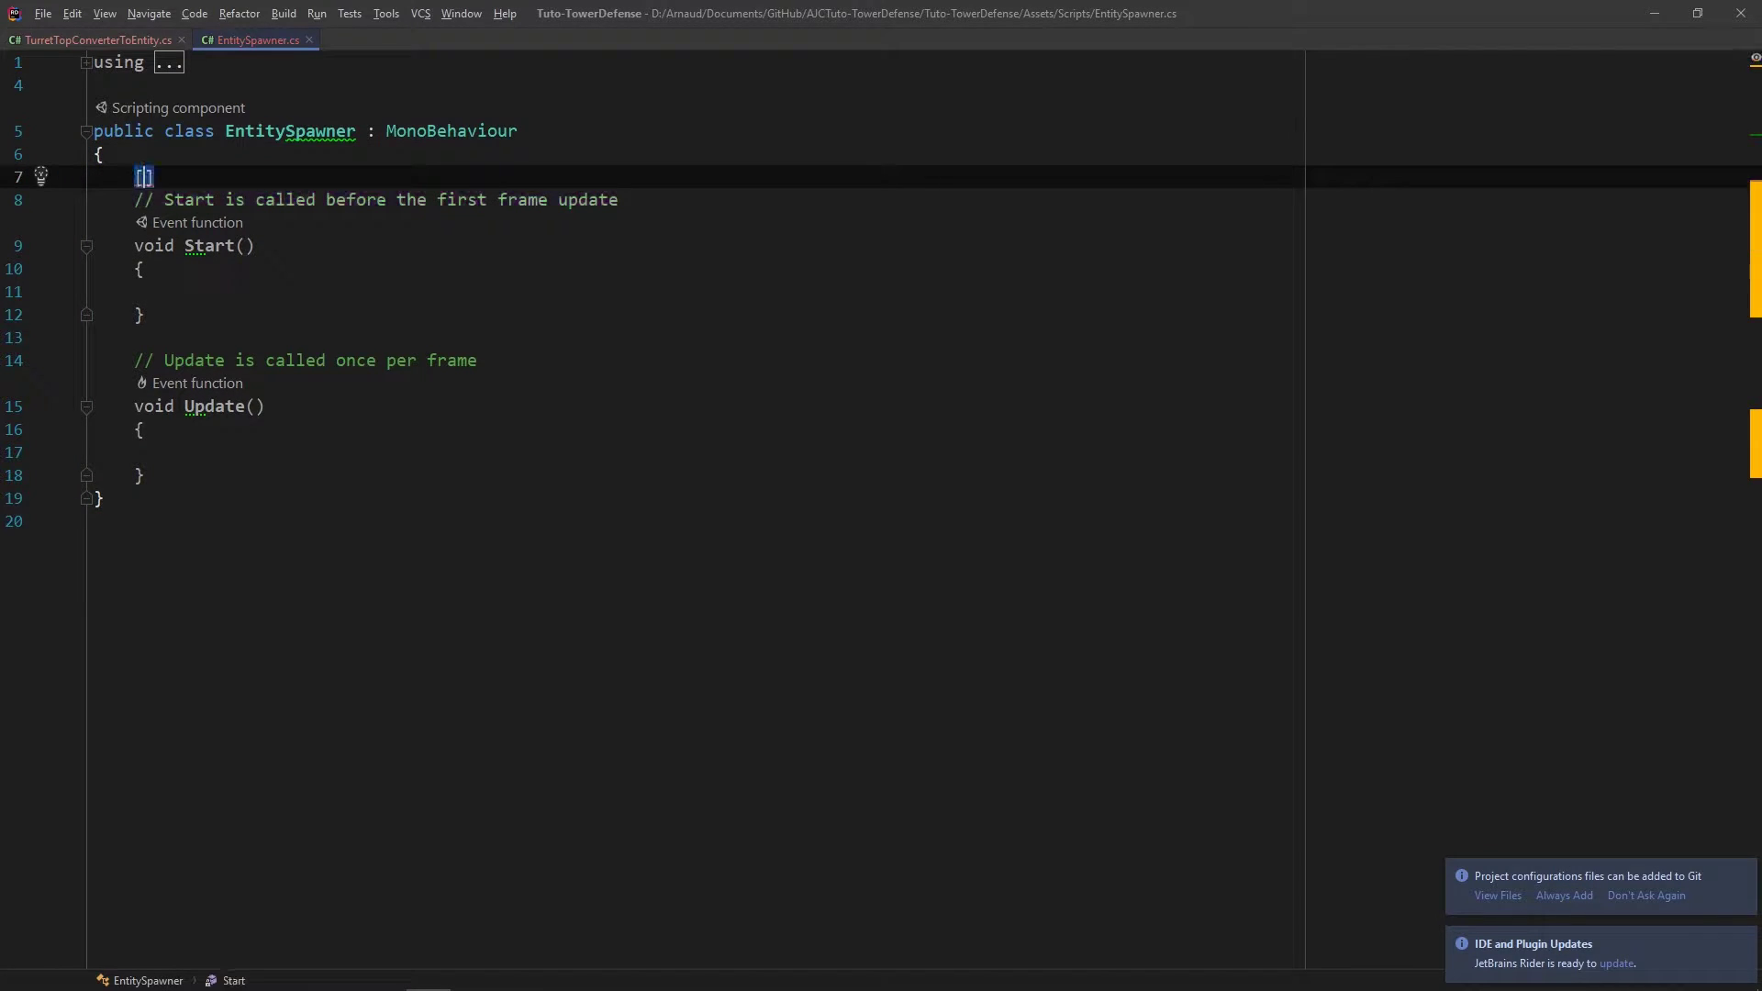
type("seri")
key("Return")
key("Return")
type("private ")
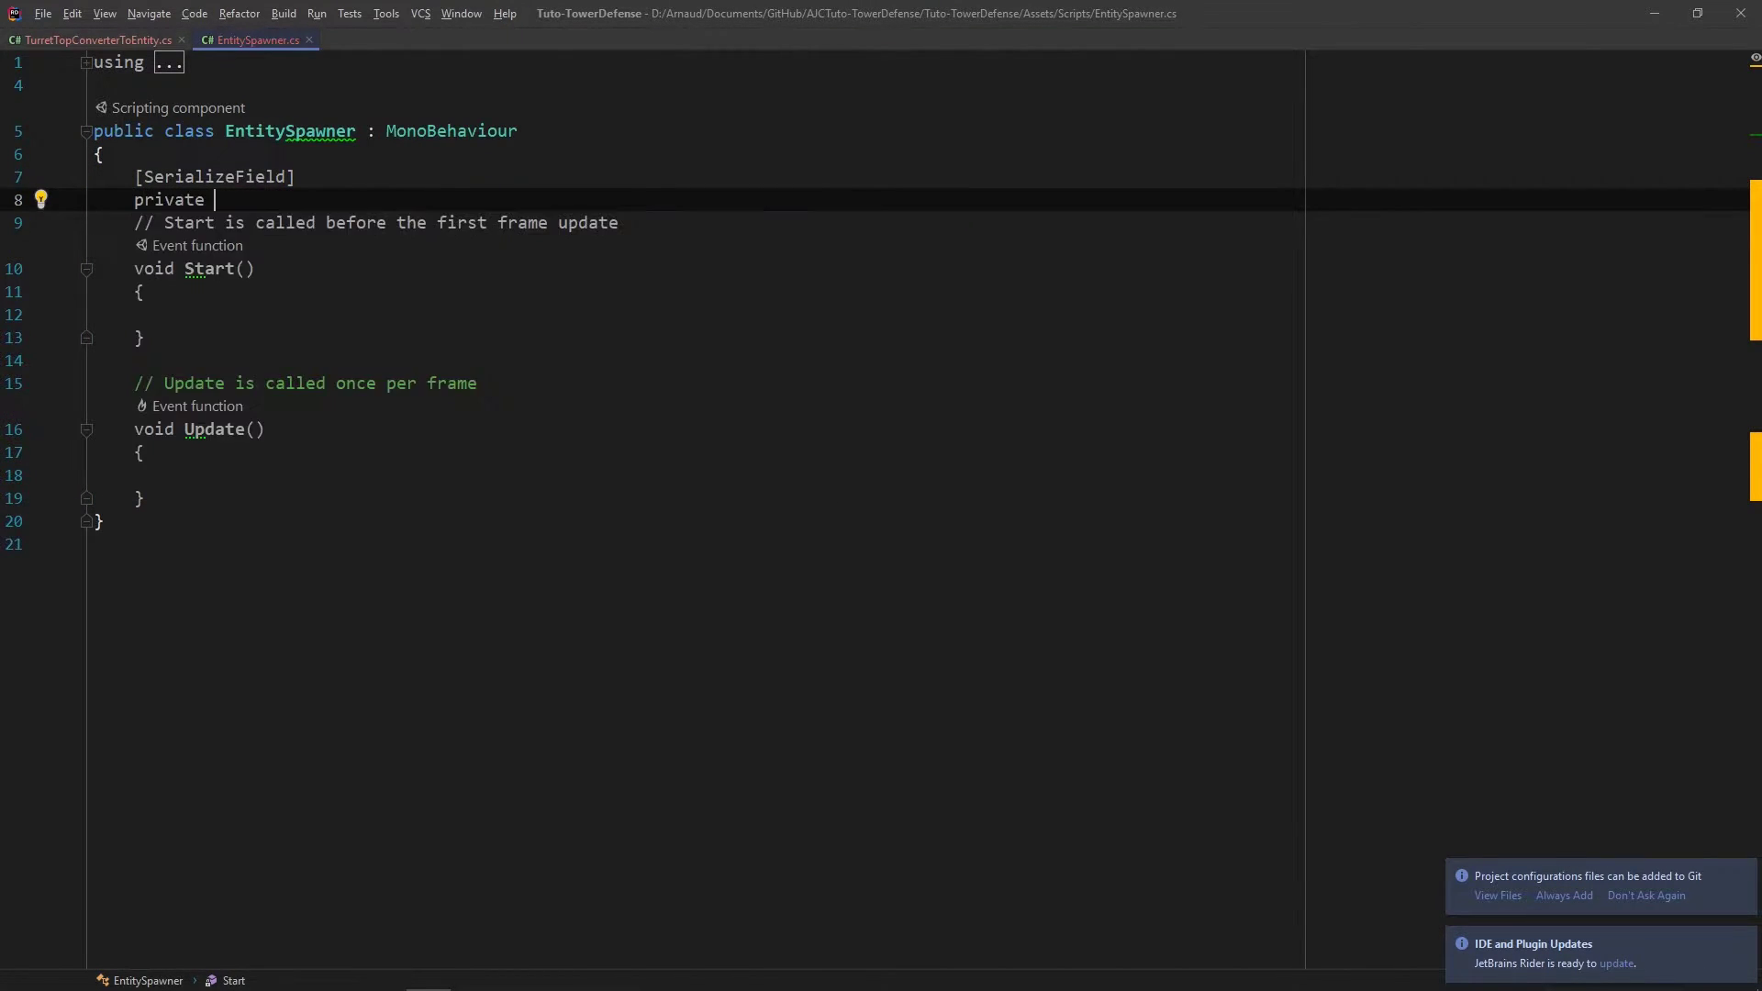
type("Gam")
key("Return")
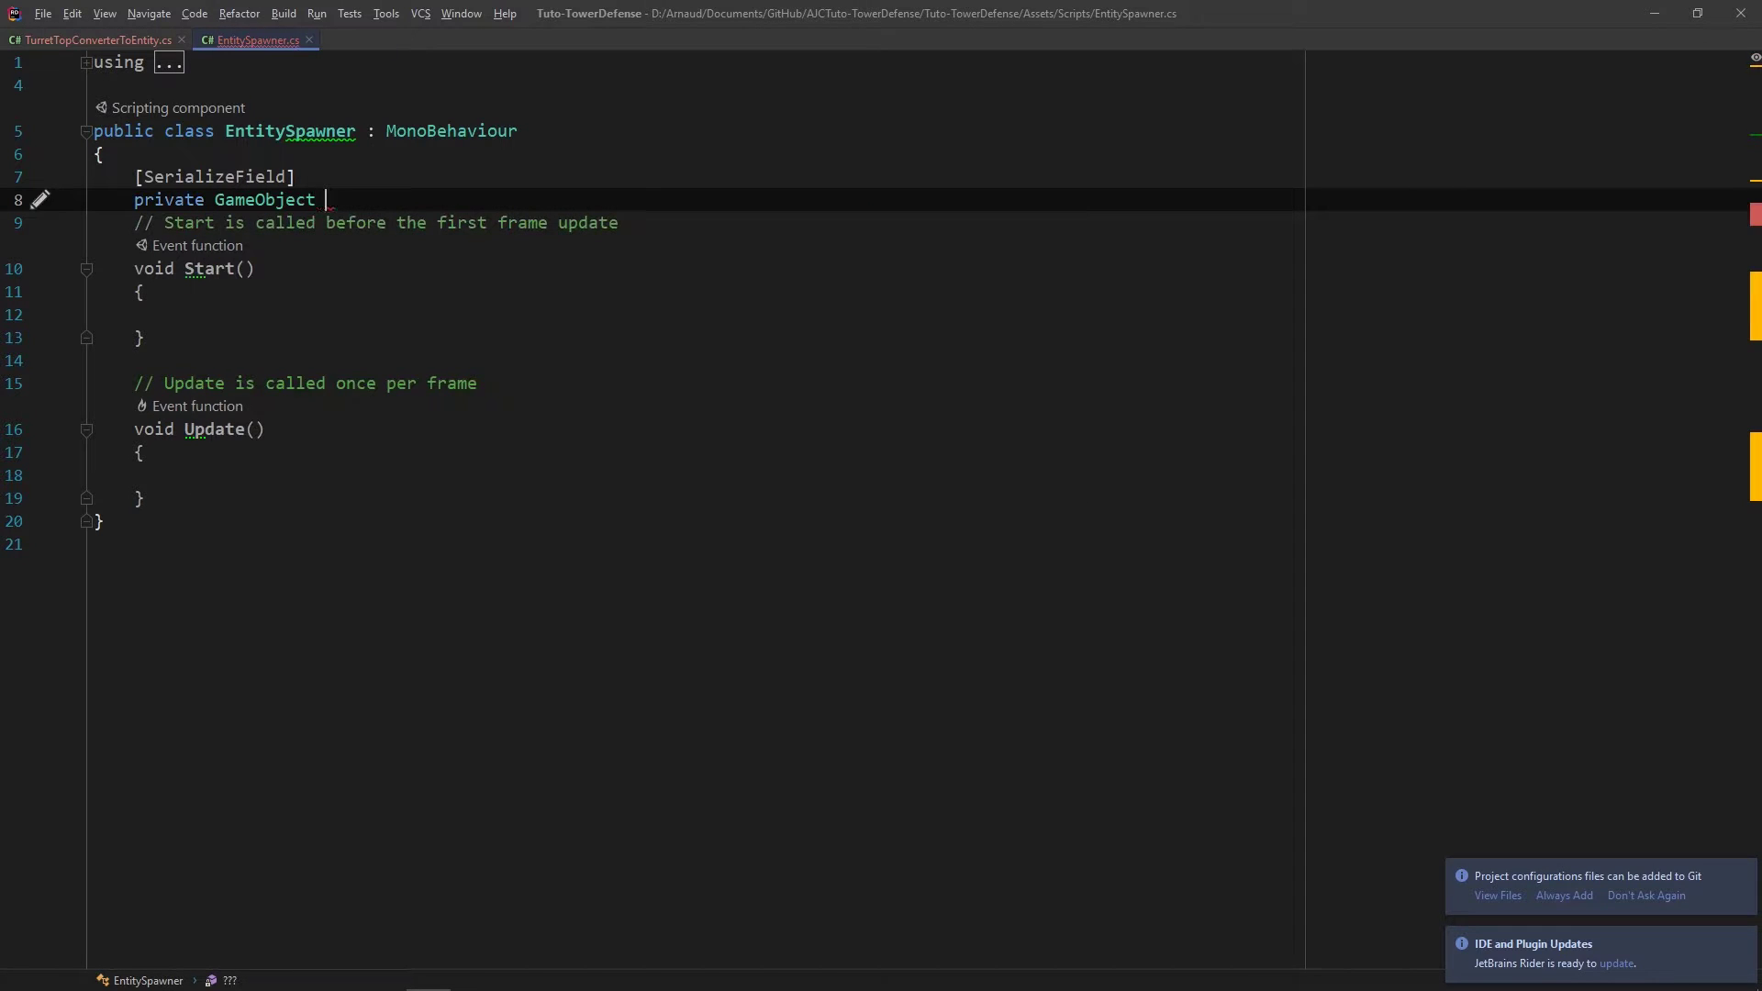
type("m_turretP")
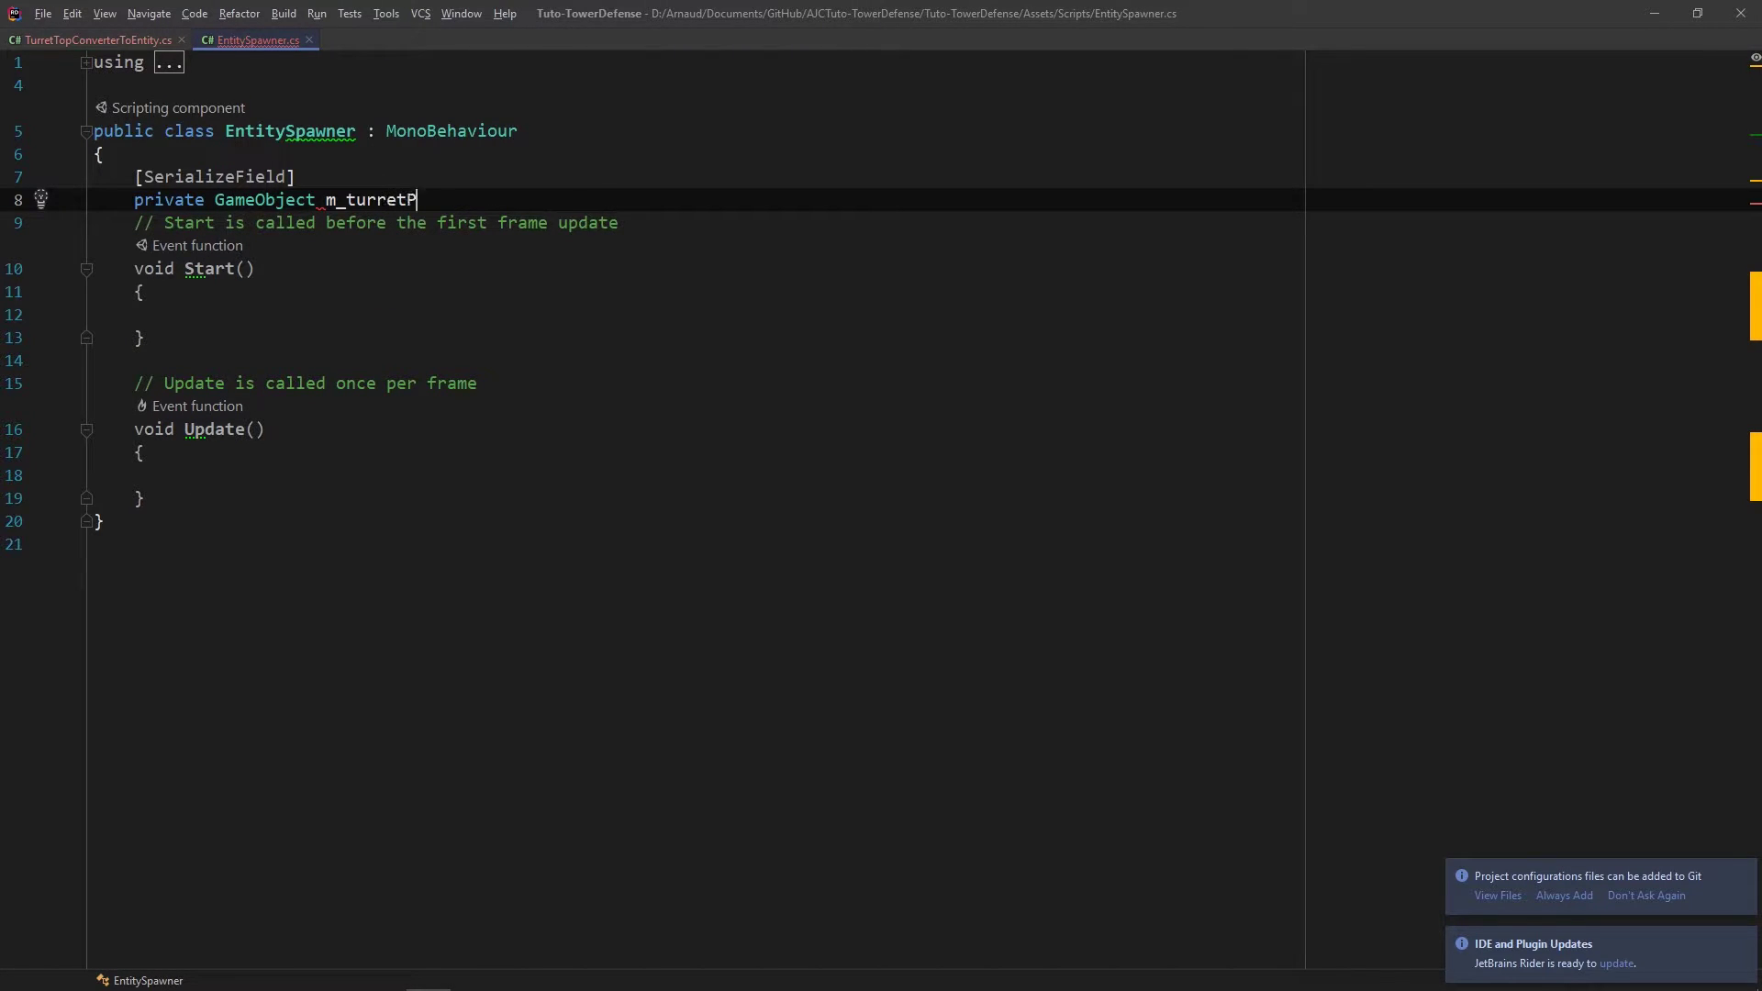
type("refab;")
key("ctrl+d")
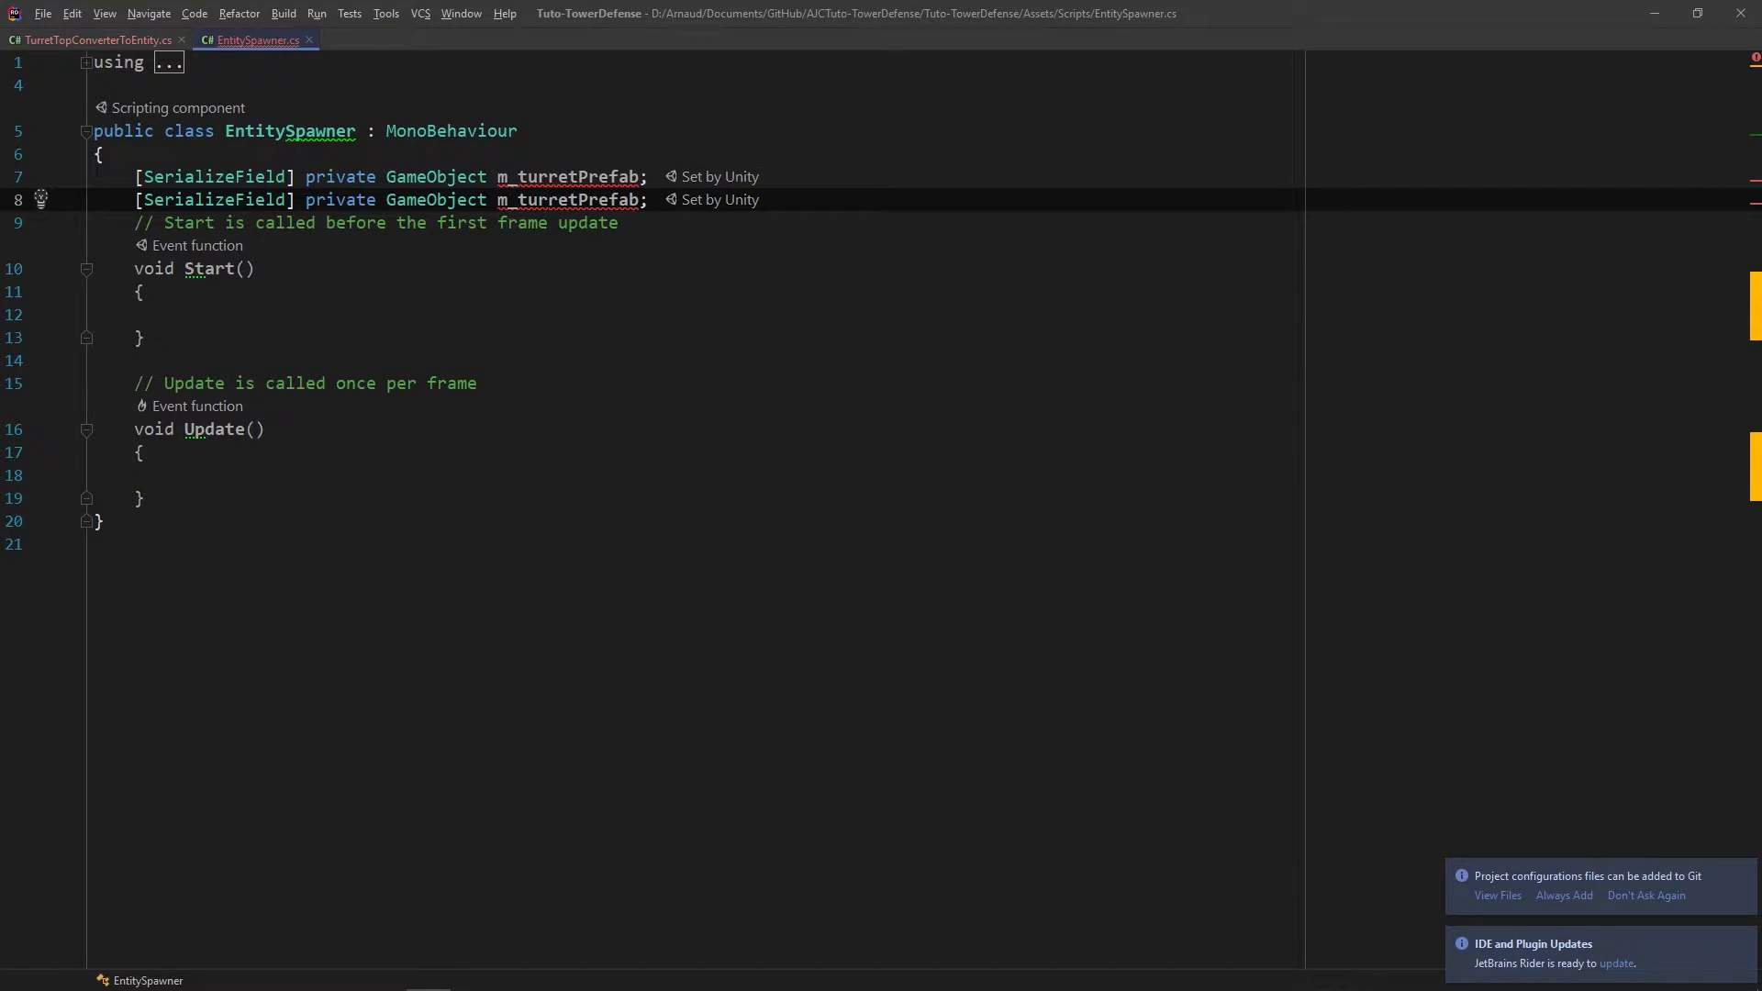
double_click(502, 199)
type("m_tankPrefab")
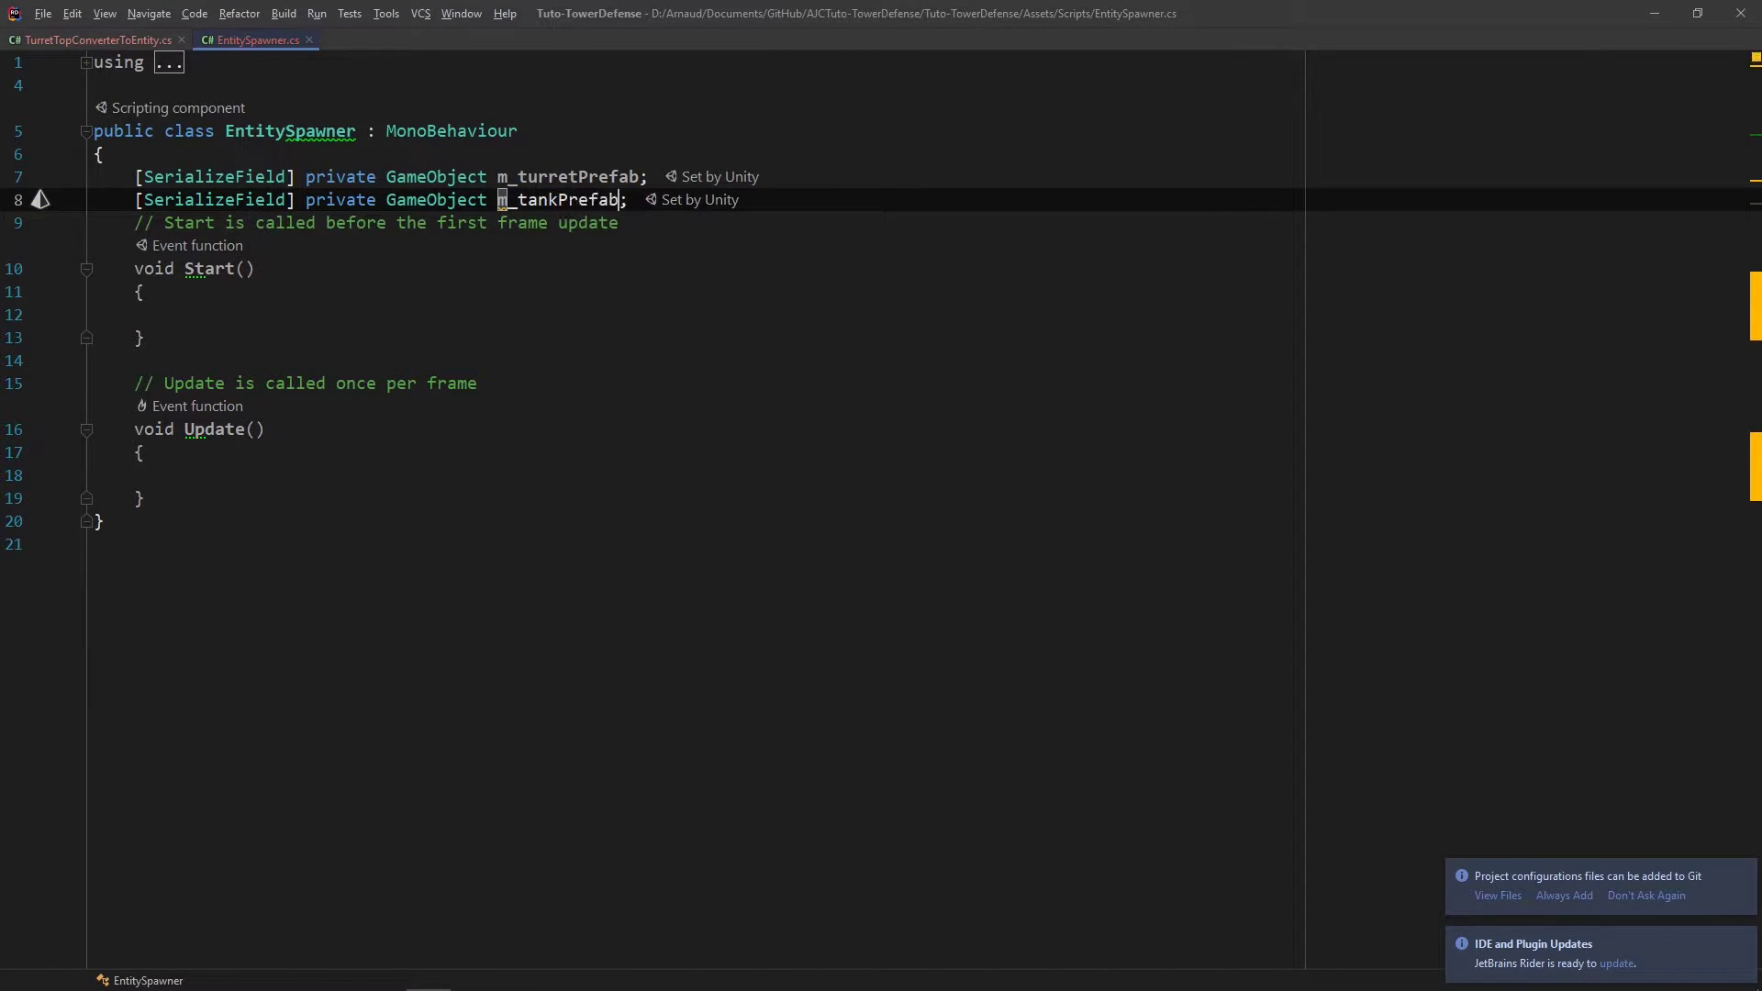
Step: Declare a private EntityManager field named m_entityManager below the Update method
left_click(147, 497)
key("Return")
key("Return")
type("private ")
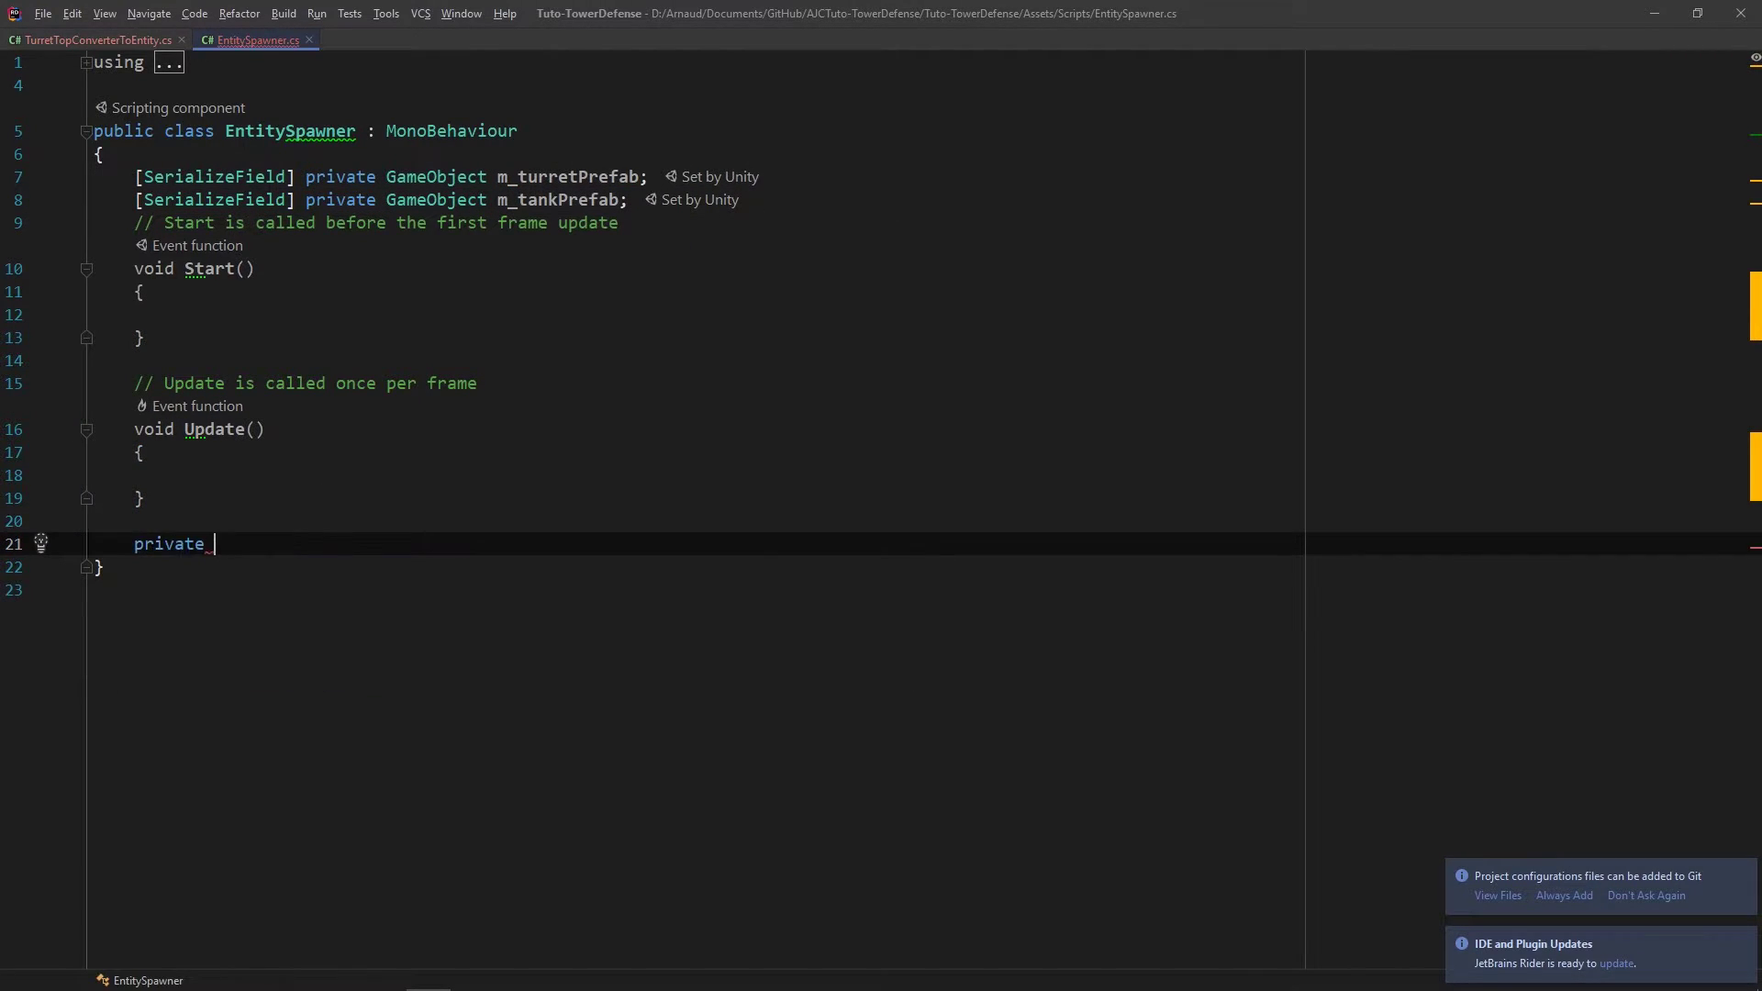
type("EntityM")
key("Return")
type("m_")
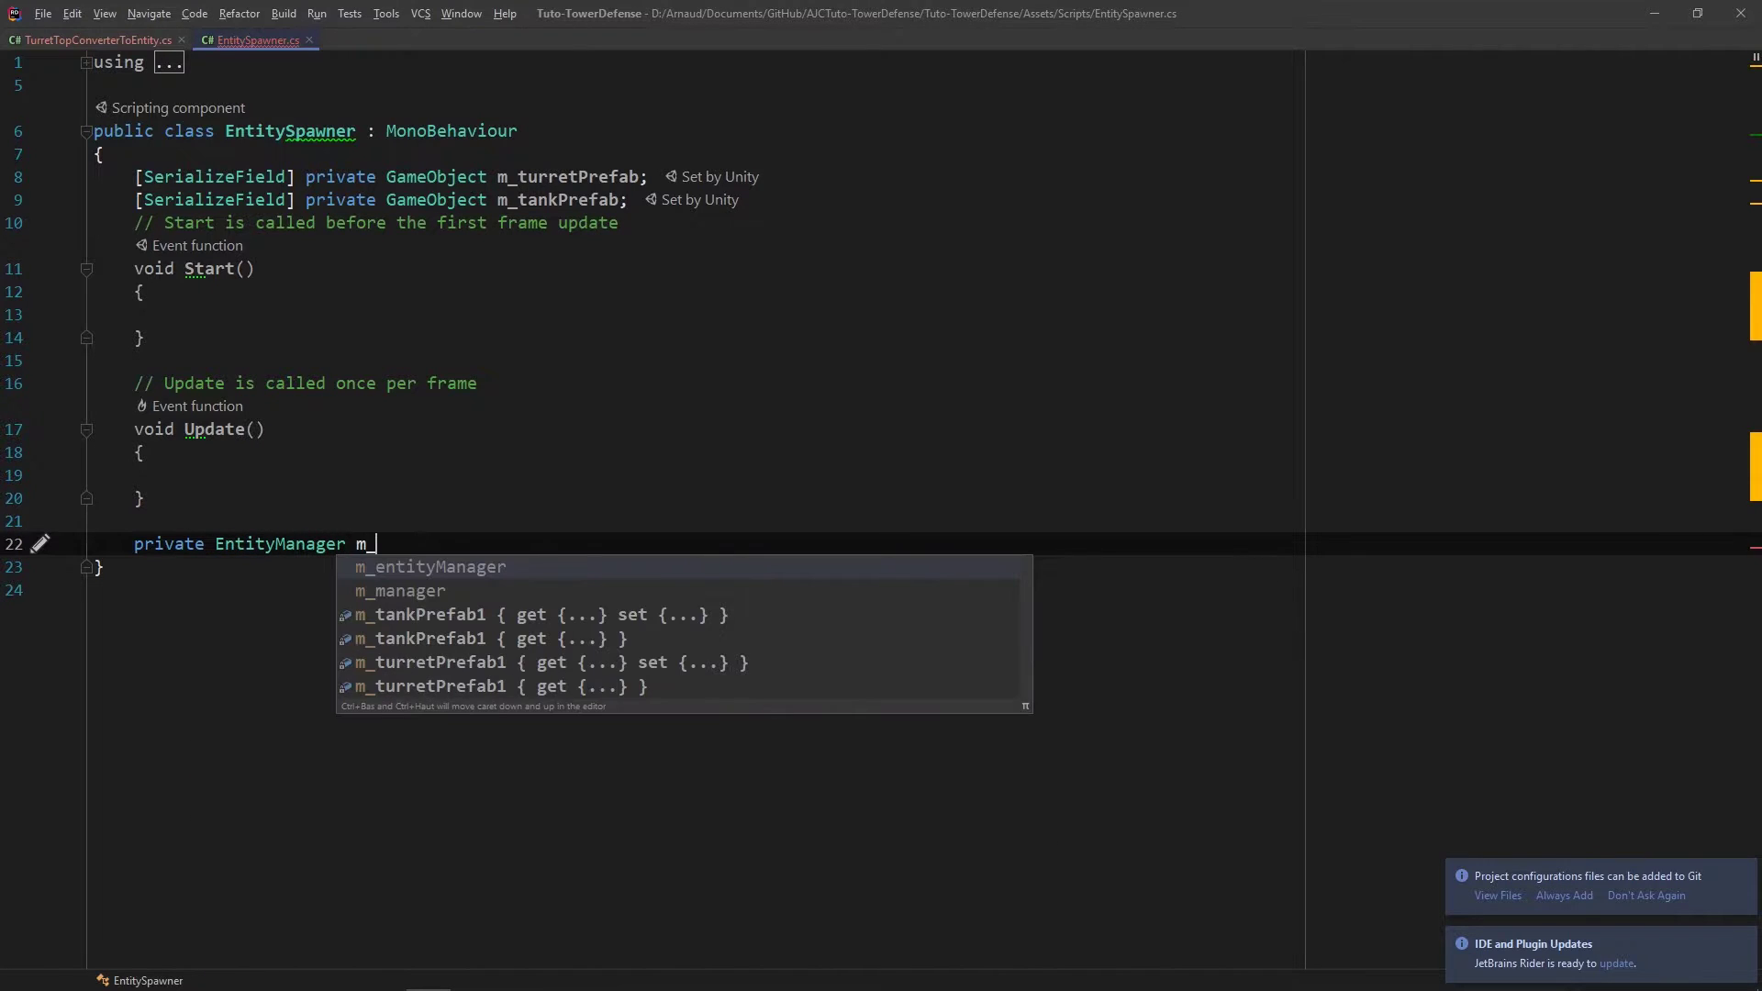
key("Return")
type(";")
Step: Insert an Awake method above Start and delete Start's comment line
left_click(135, 268)
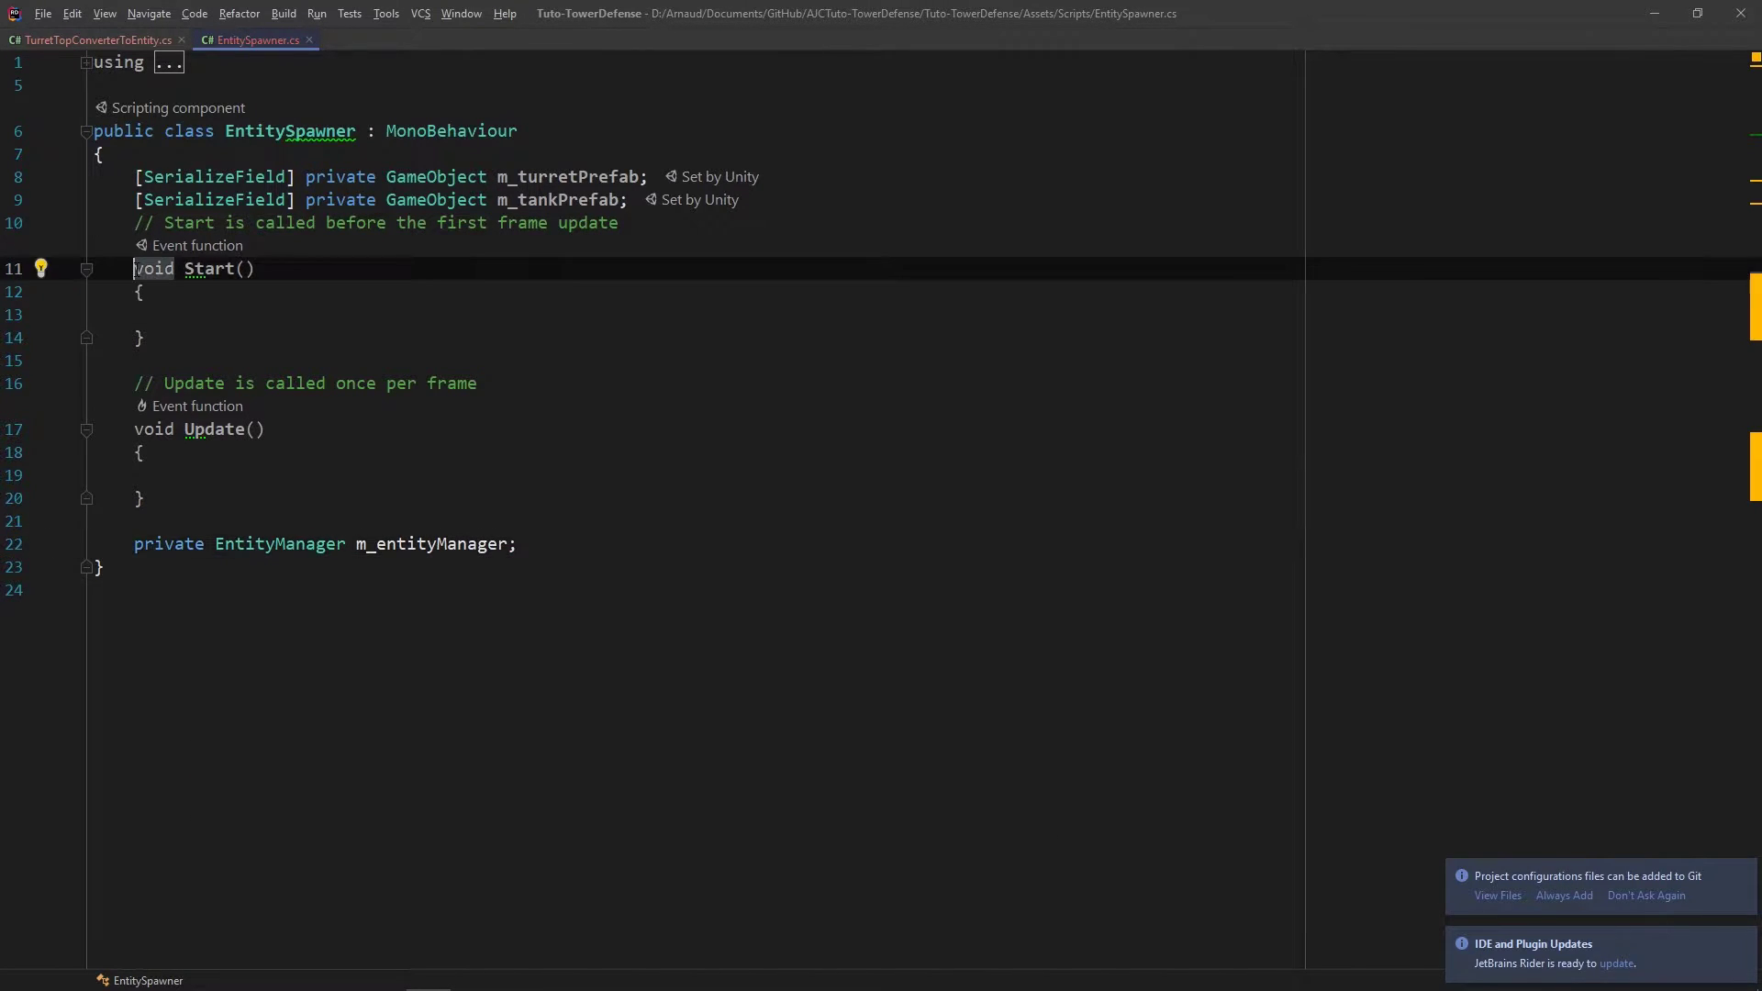
key("Return")
key("Return")
key("Up")
key("Up")
key("Down")
type("Awake")
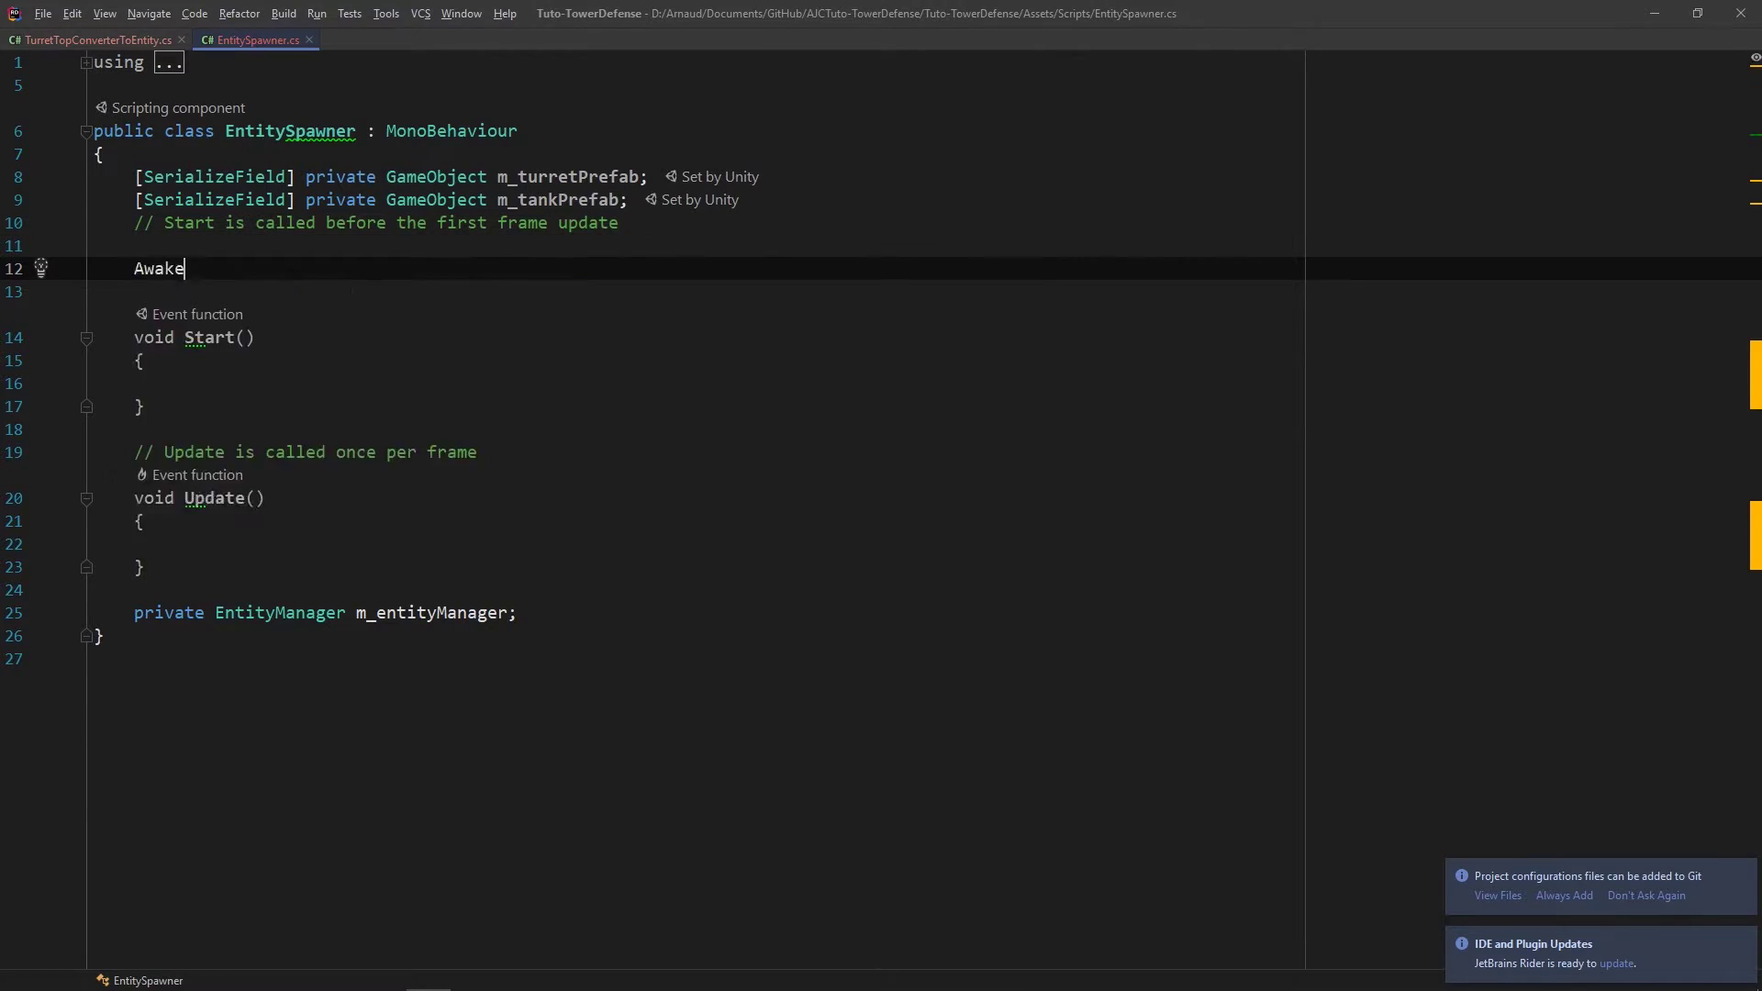
key("Return")
key("Up")
key("Up")
key("Up")
key("Home")
key("shift+End")
key("Delete")
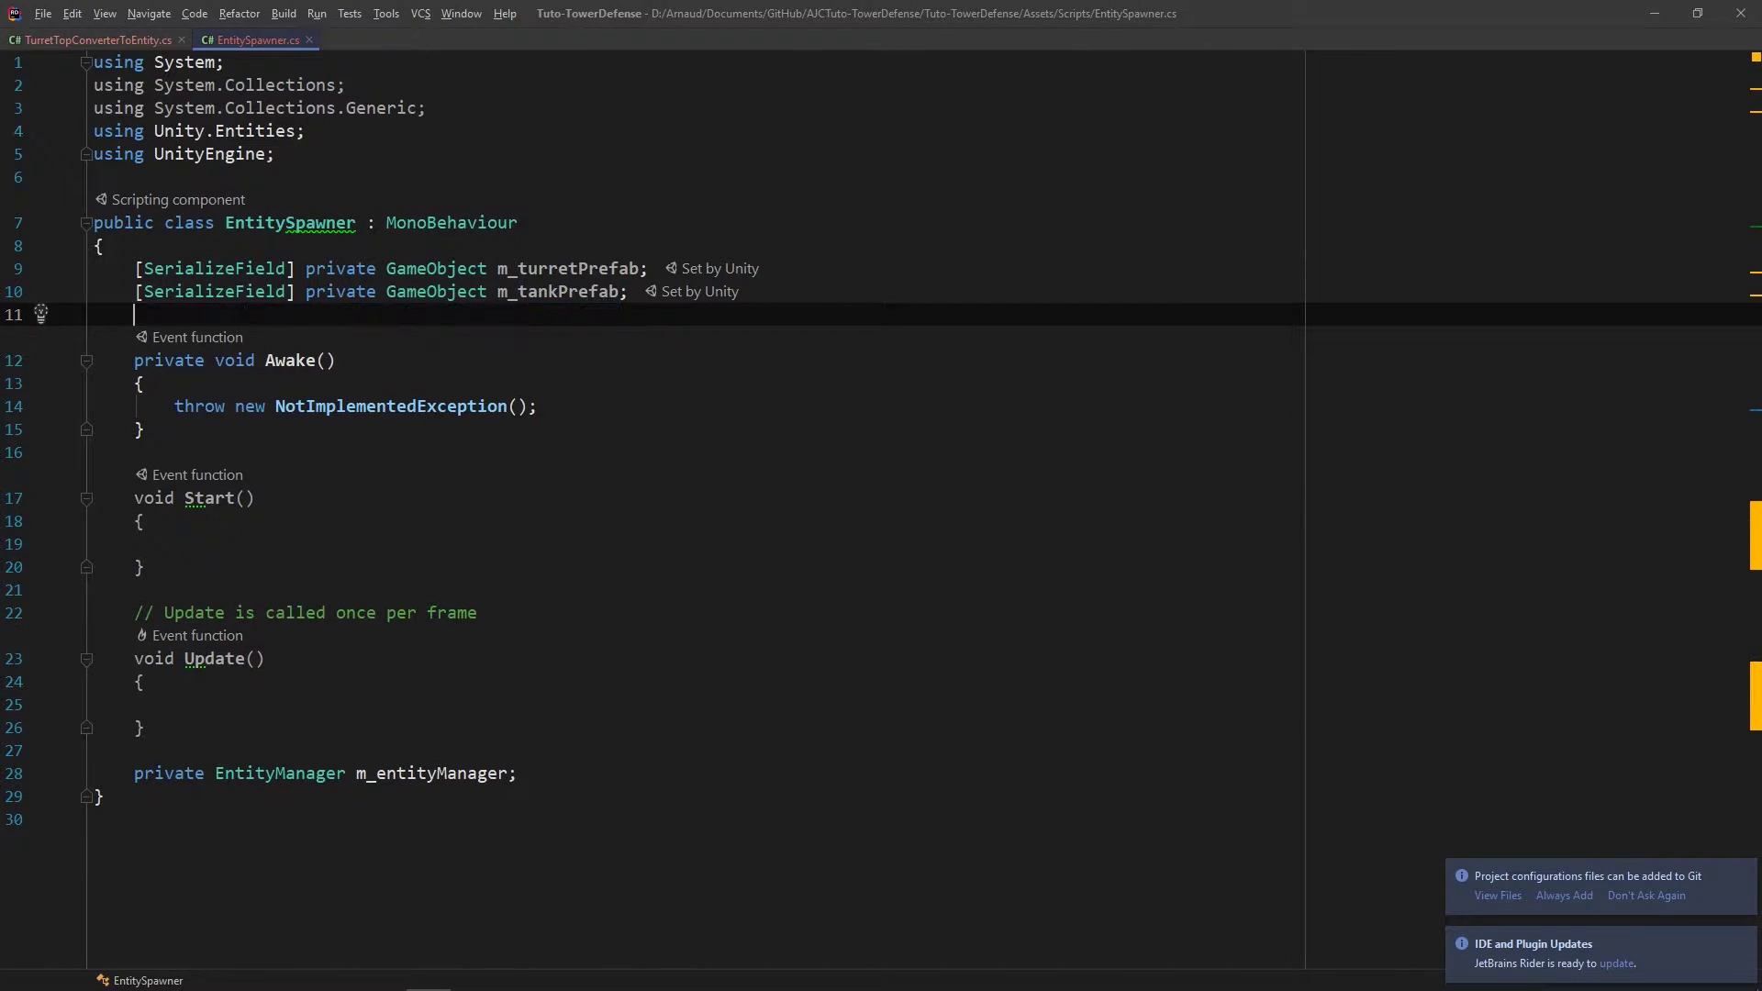
Step: In Awake, replace the placeholder with m_entityManager = World.Active.EntityManager;
left_click_drag(175, 405, 540, 405)
type("m_")
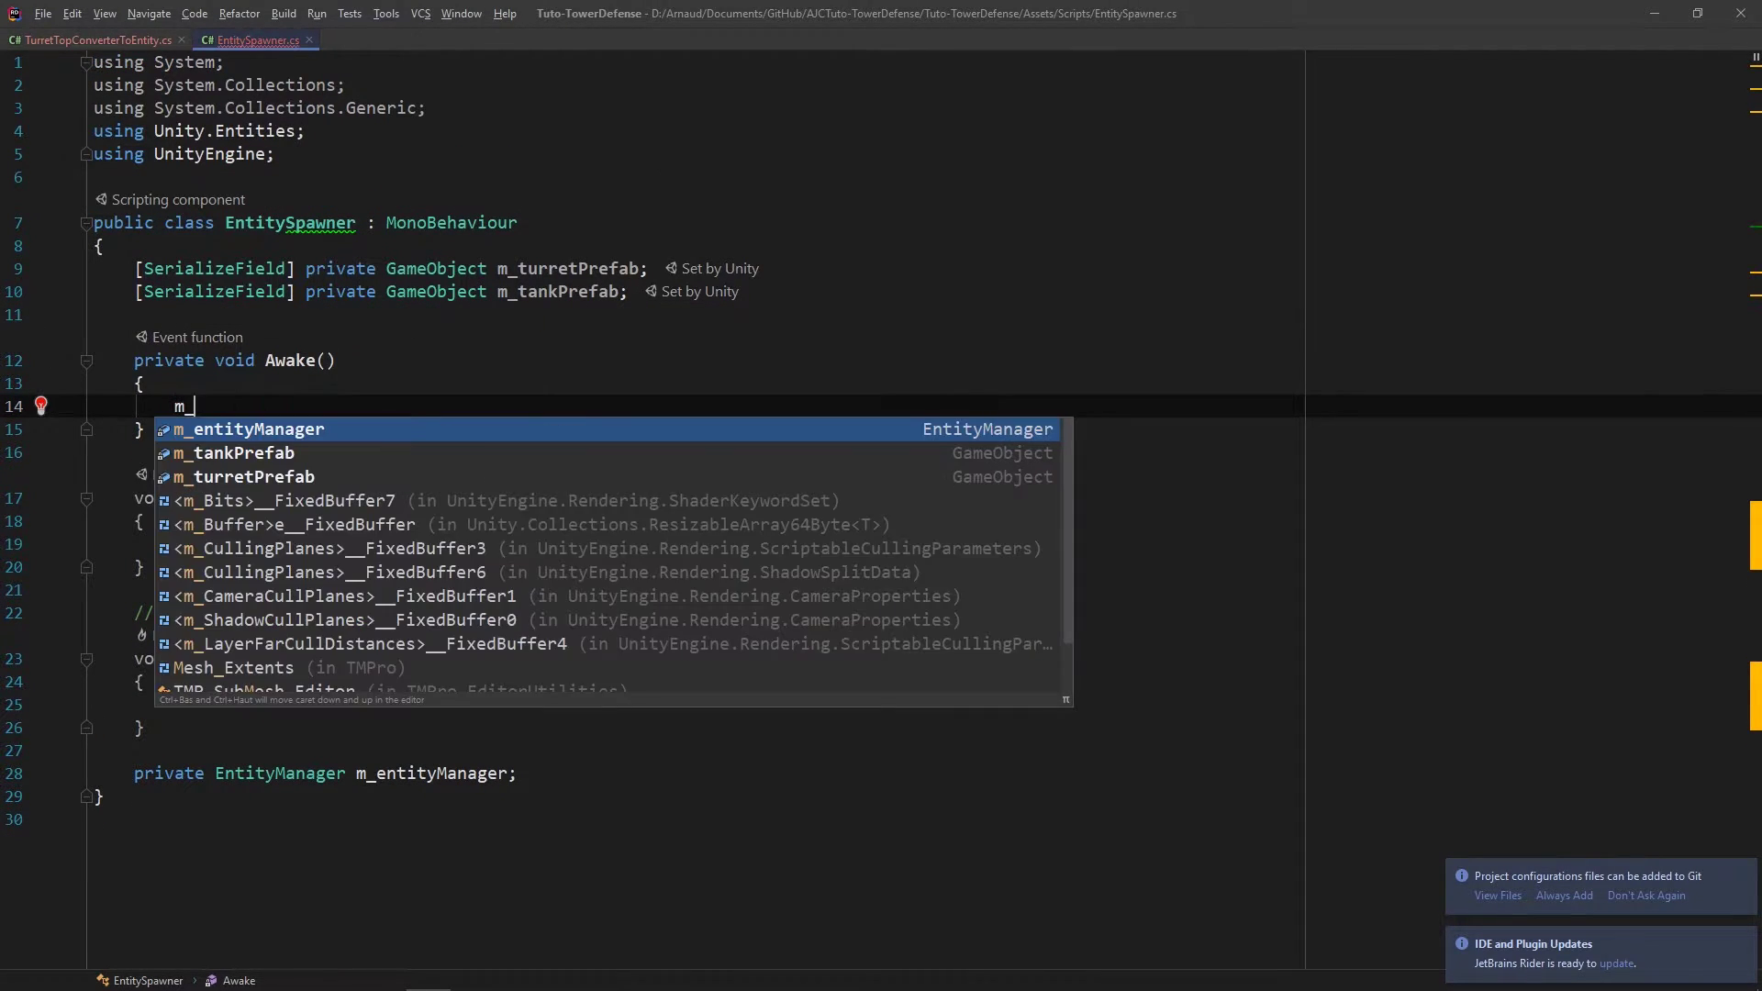
key("Return")
type("= Wo")
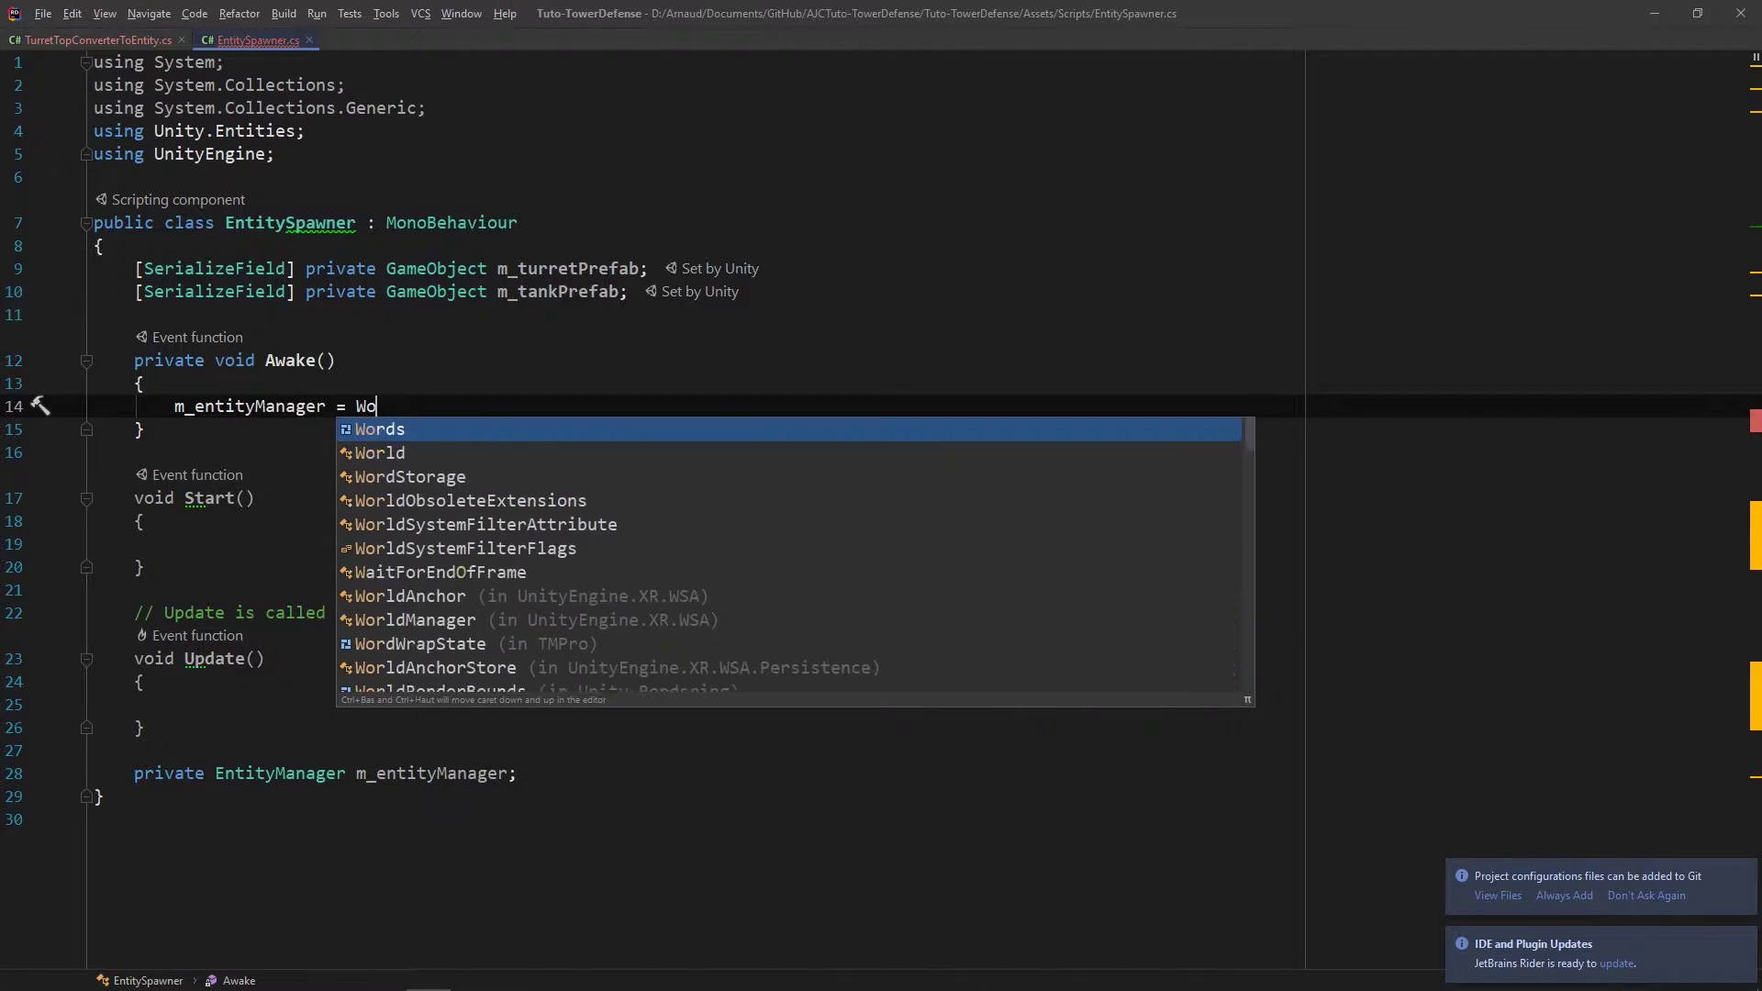
key("Down")
key("Return")
type(".")
key("Return")
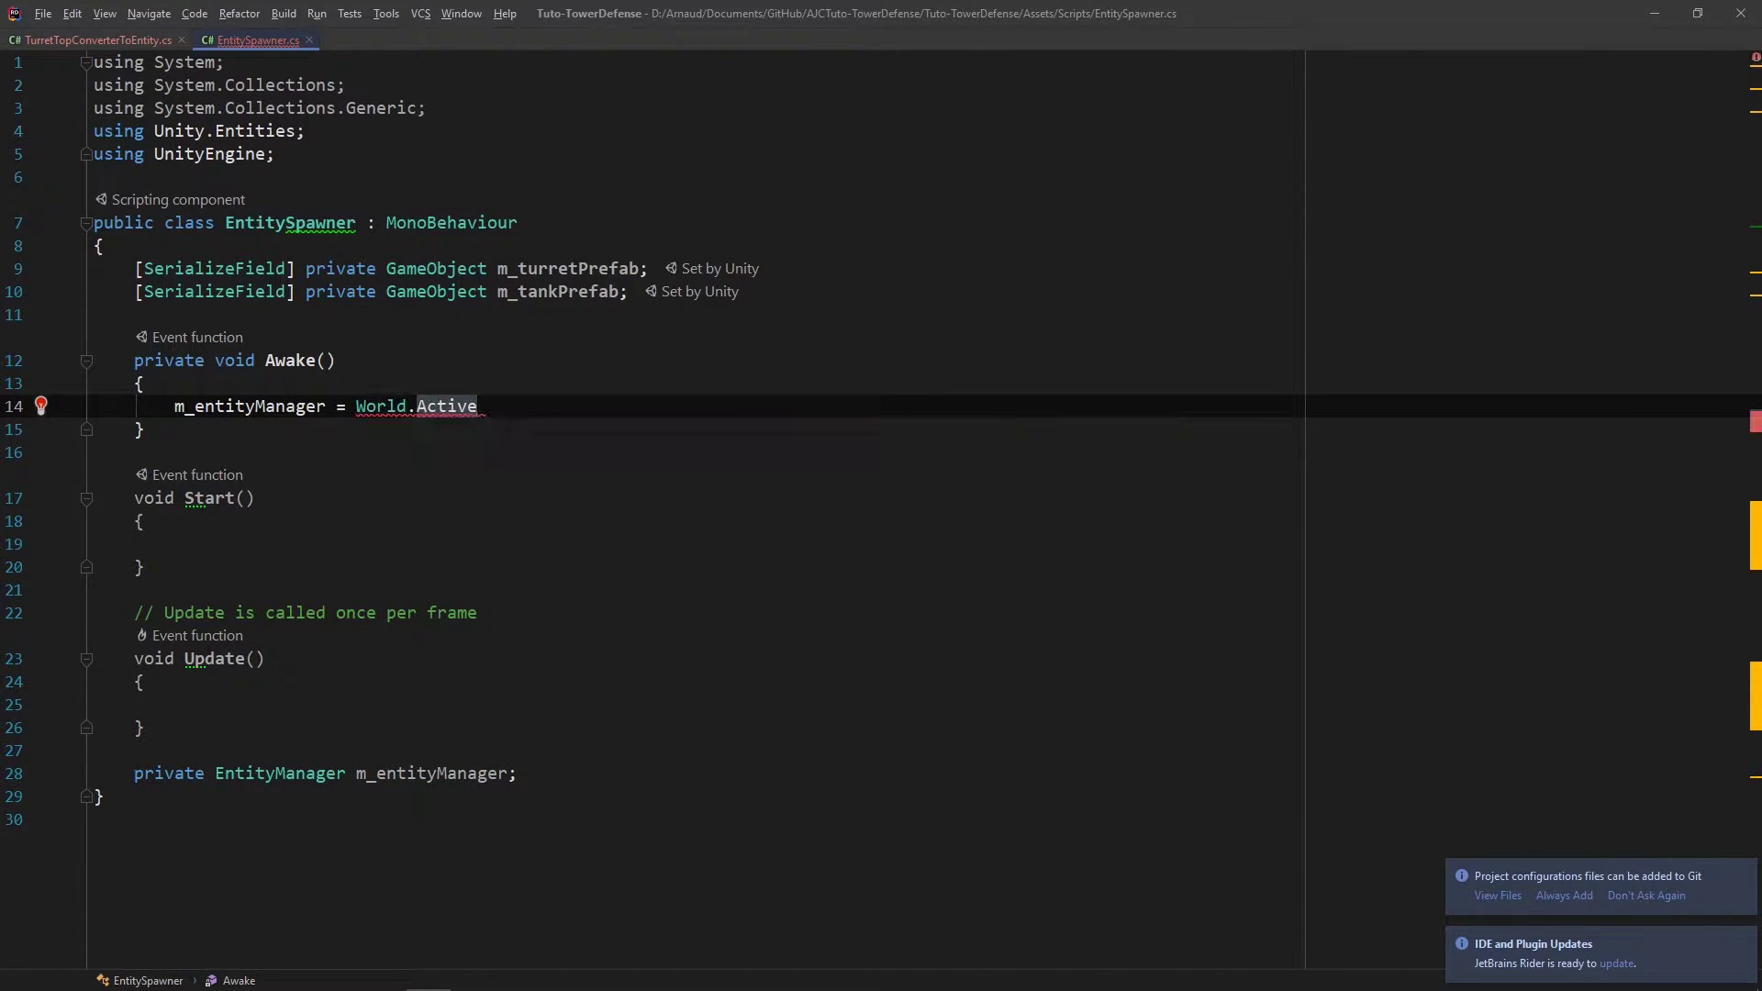
type(".Enti")
key("Return")
type(";")
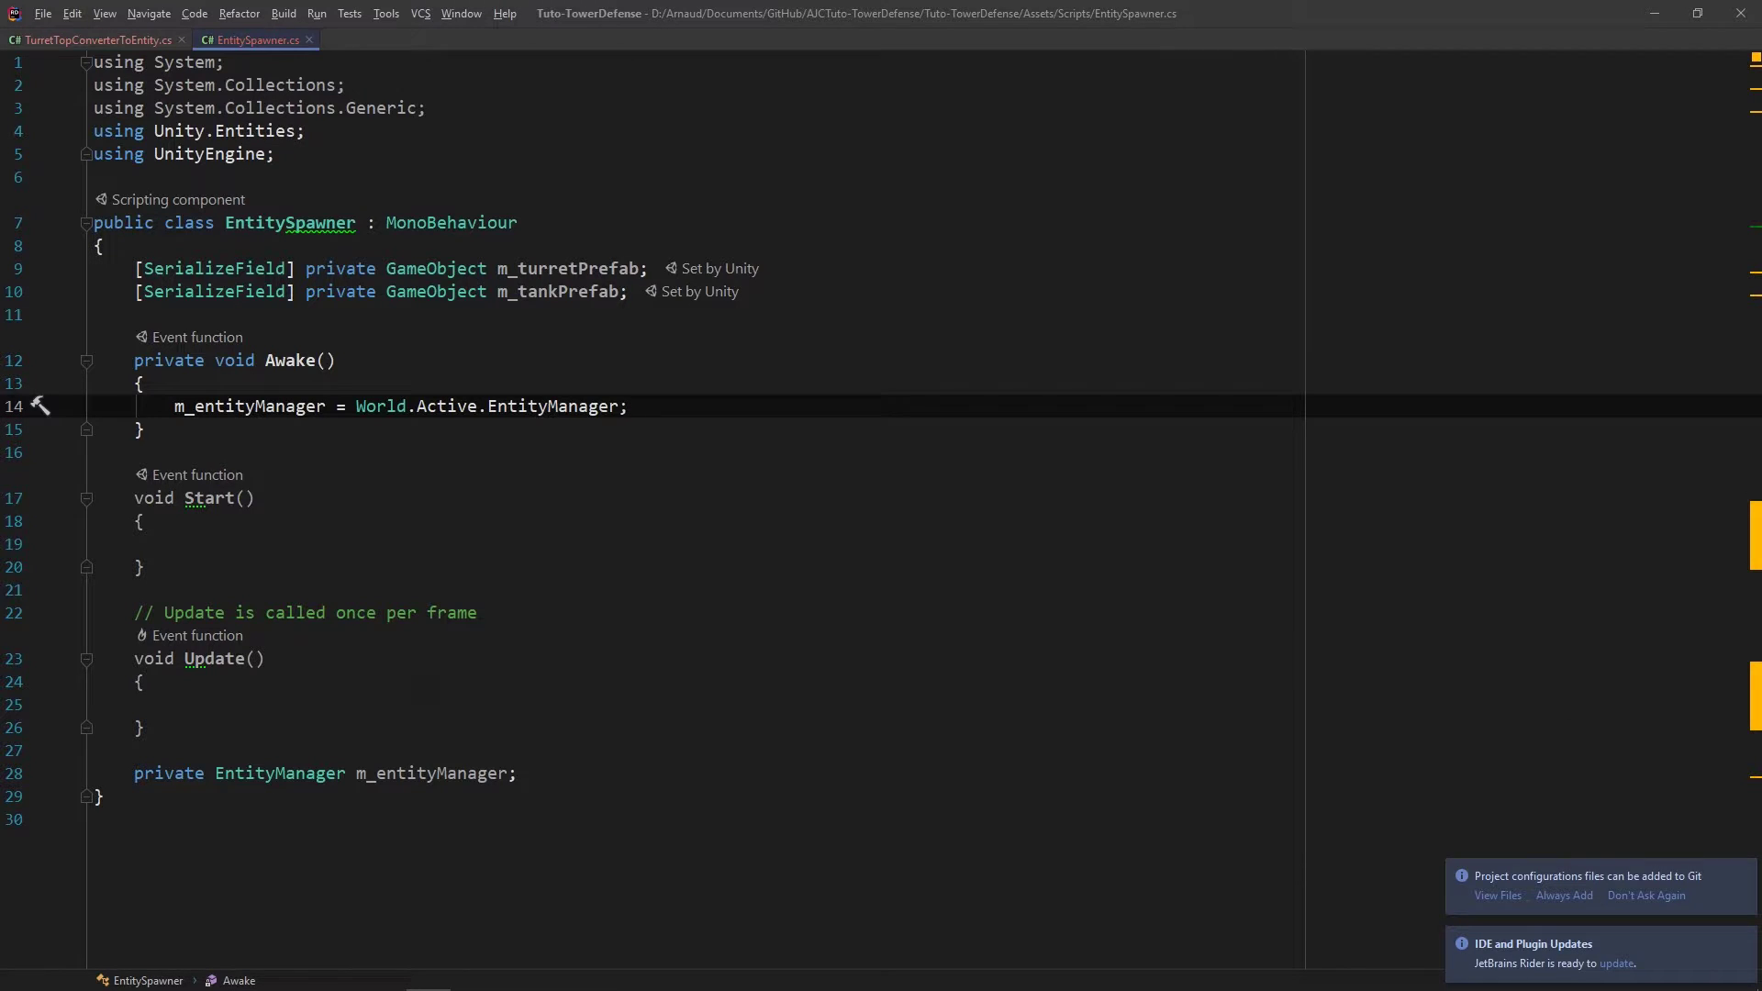
Step: Delete the Start and Update methods and begin a private Entity CreateEntityFromPrefab method
left_click_drag(27, 730, 19, 469)
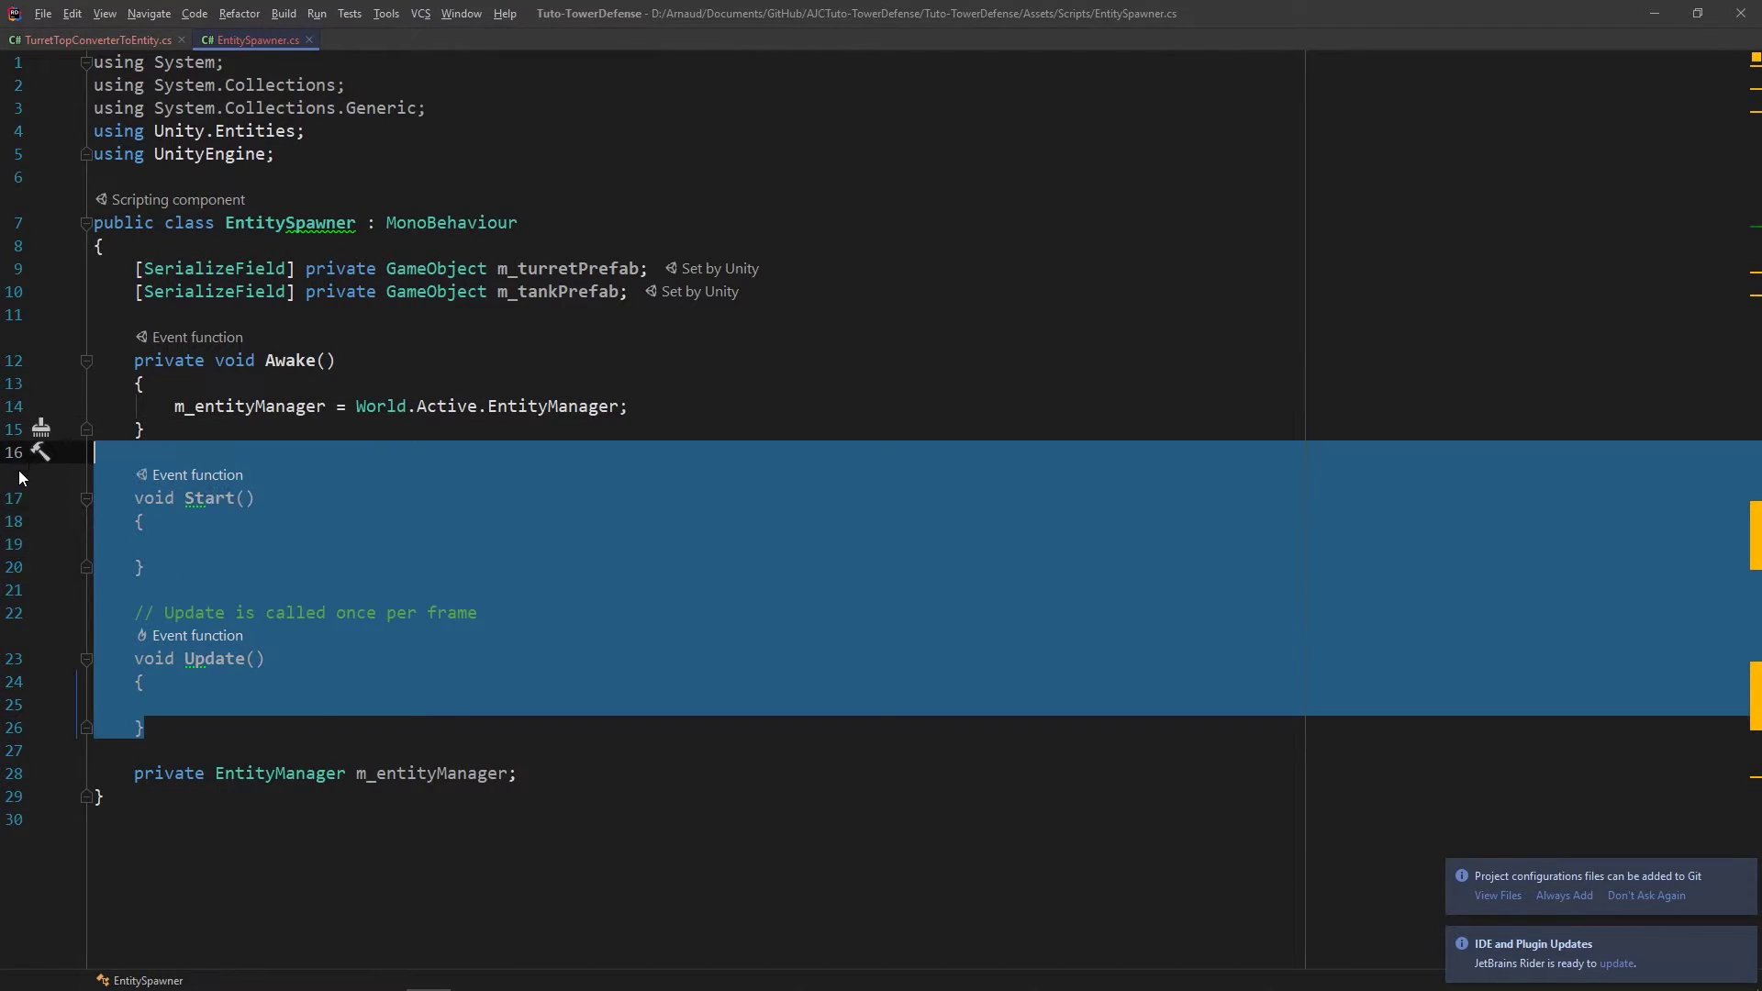
key("BackSpace")
key("Return")
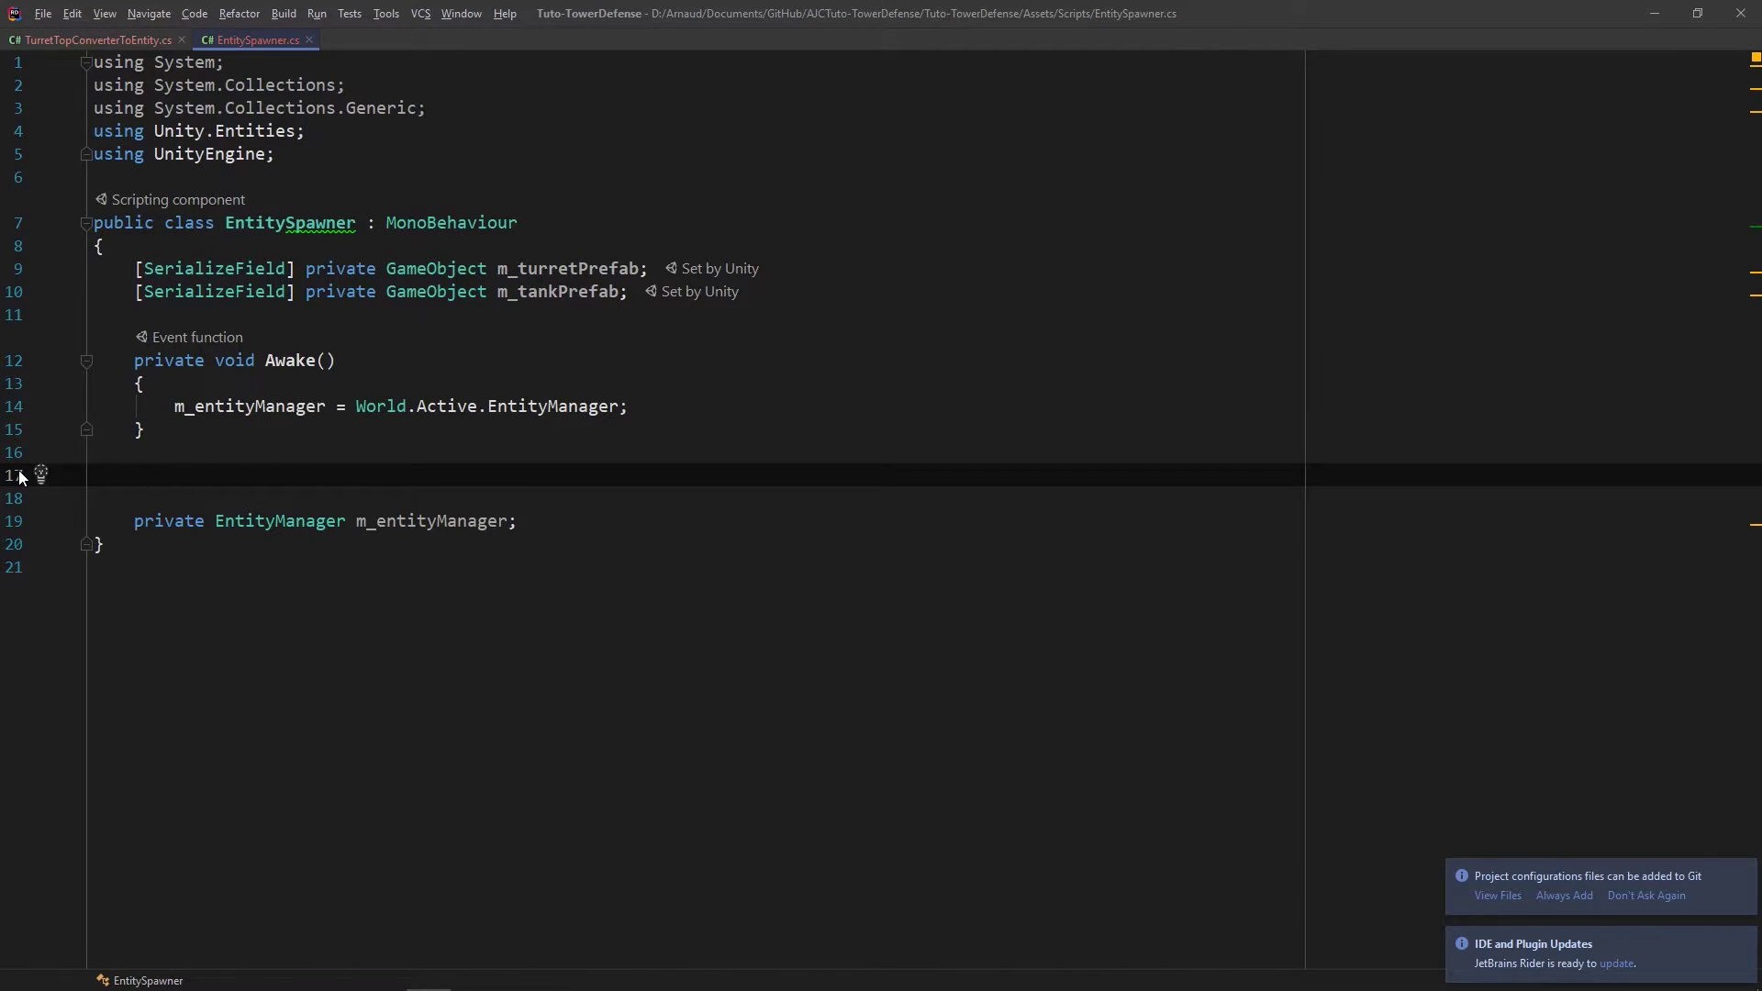
type("private Enti")
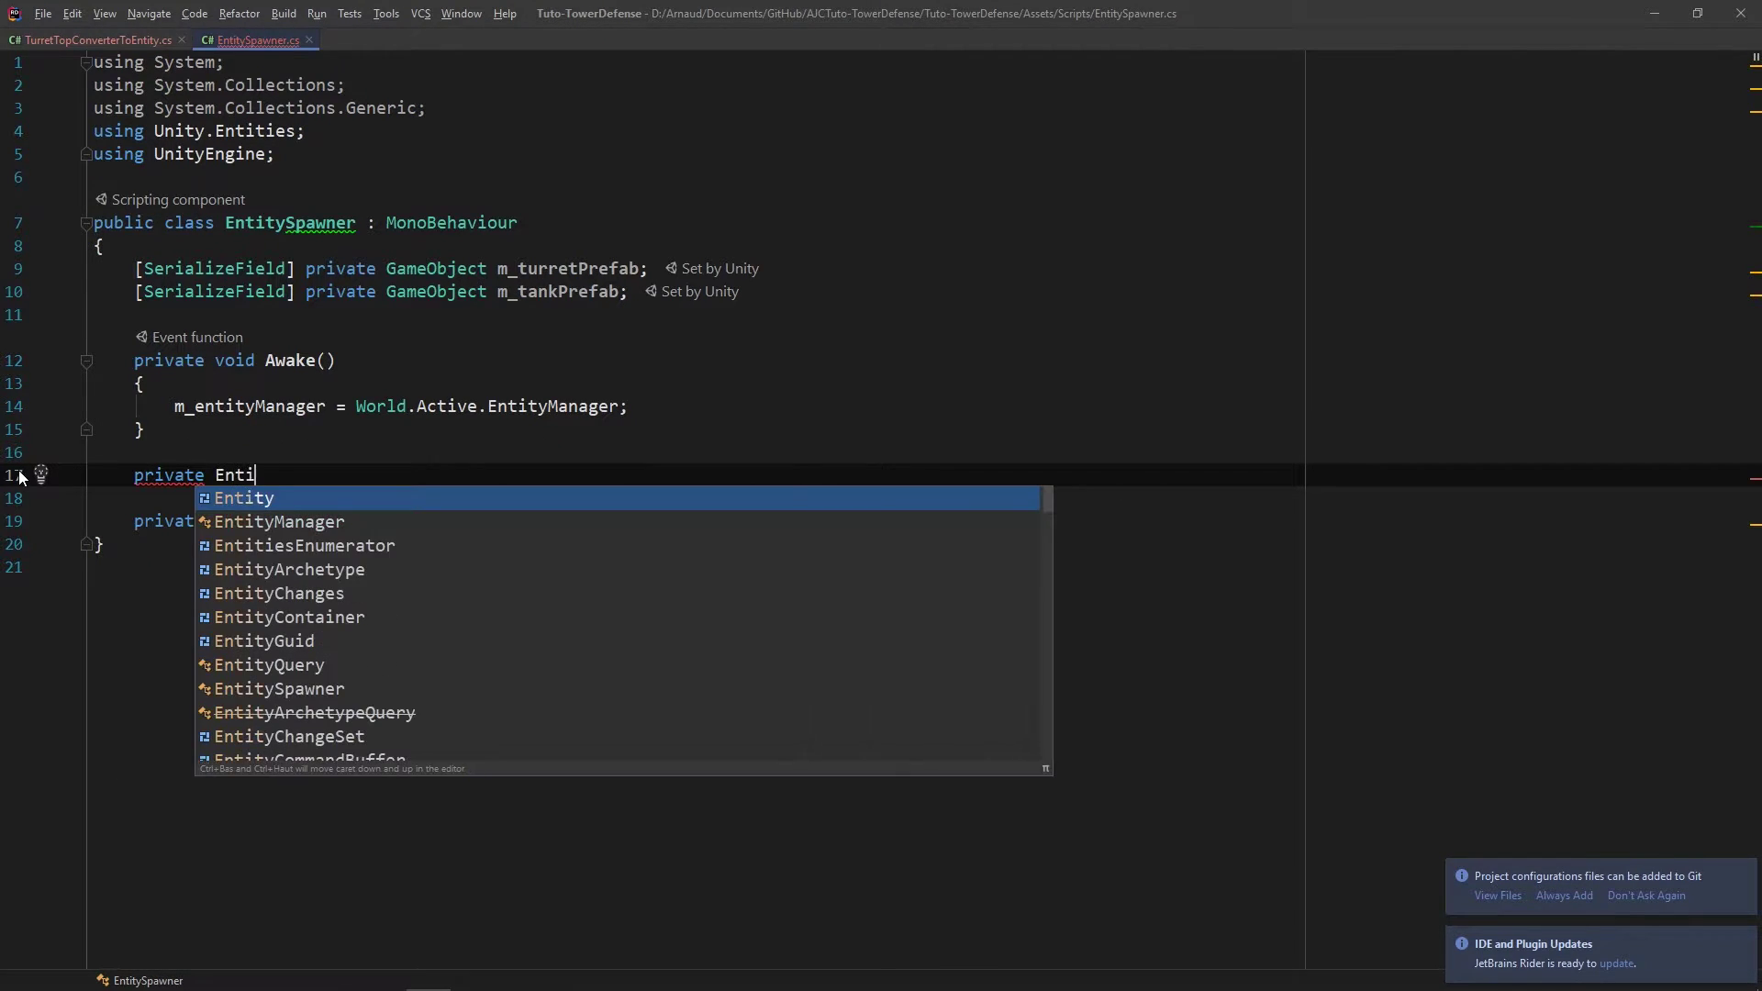
type("ty CreateEn")
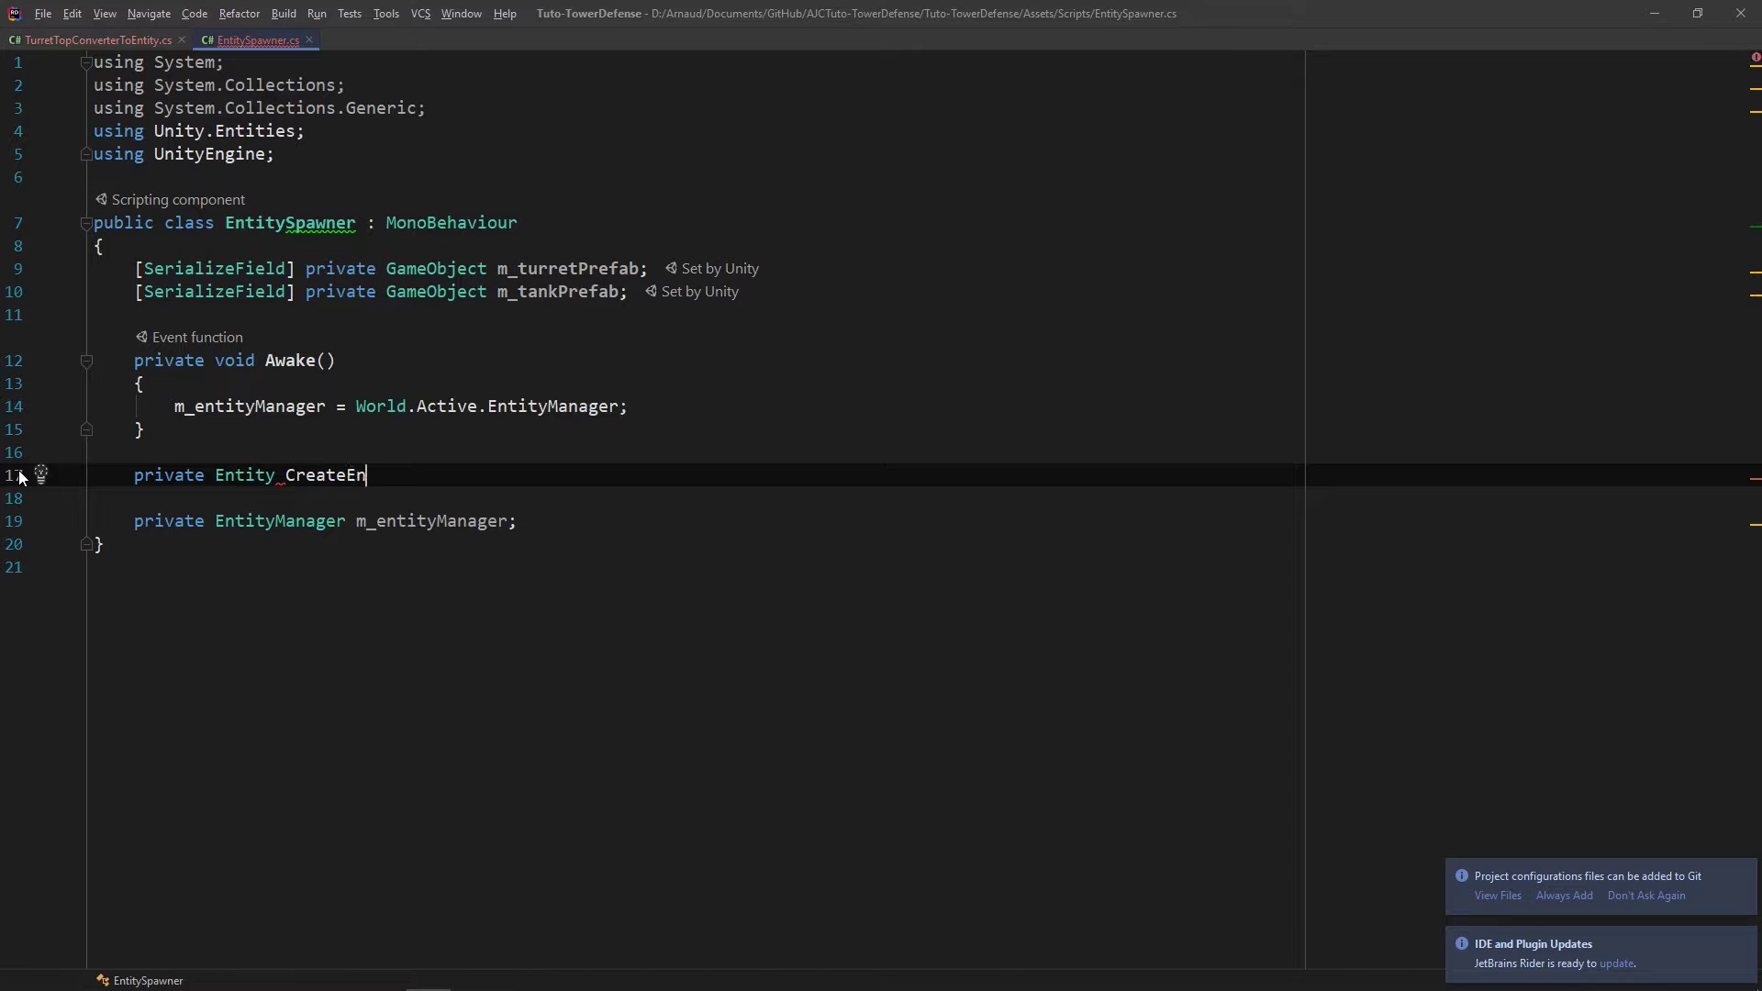
type("tityFromPrefa")
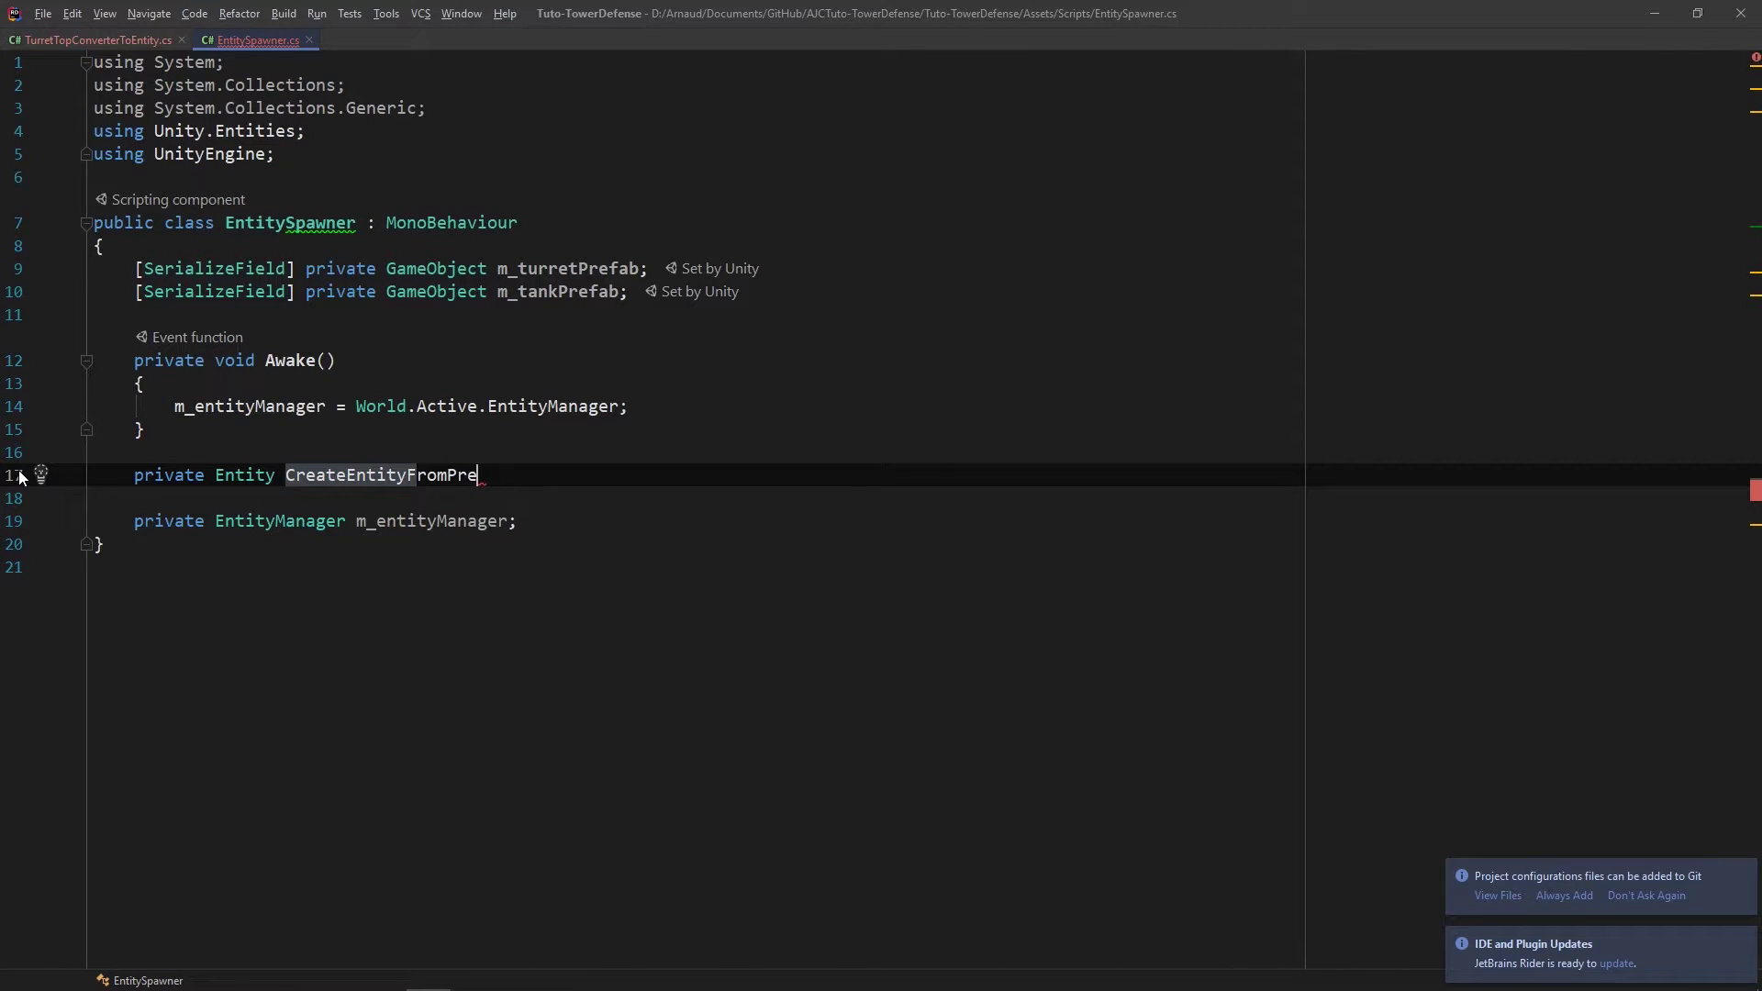
type("b(")
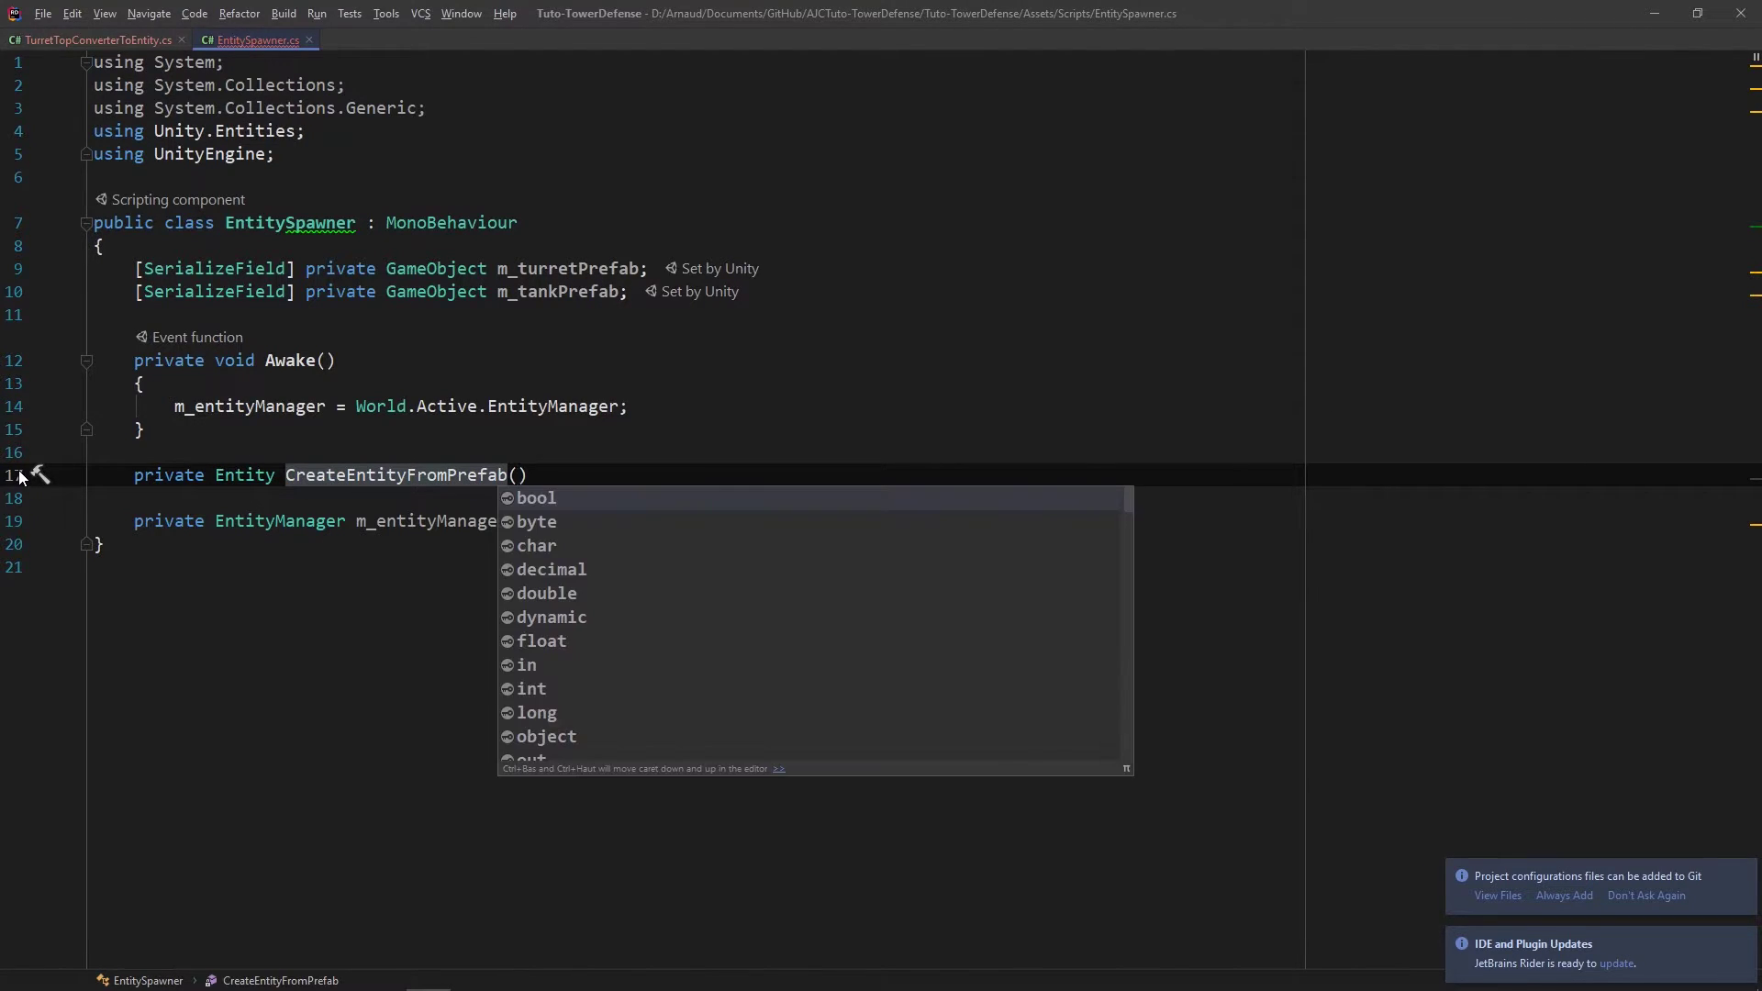
type("Ga")
Step: Complete the signature with GameObject _prefab and Vector3 _spawnPosition parameters and open the body
key("Return")
type("_prefab")
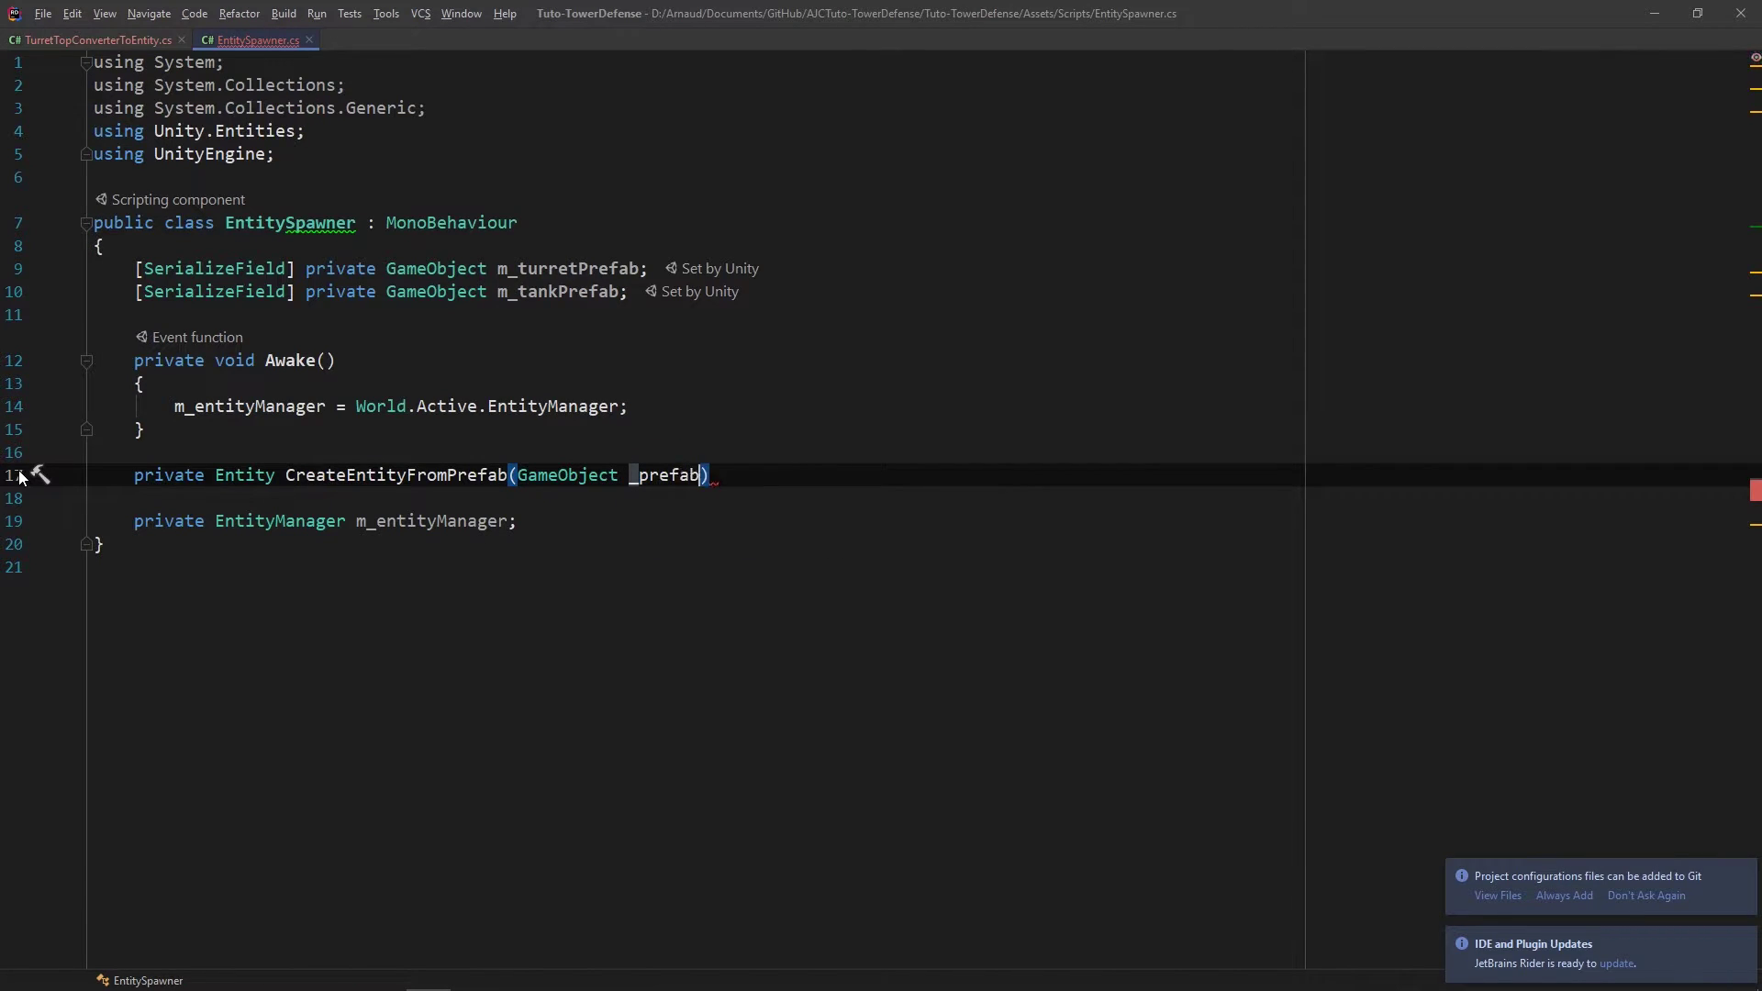
type(", Vector3 _spa")
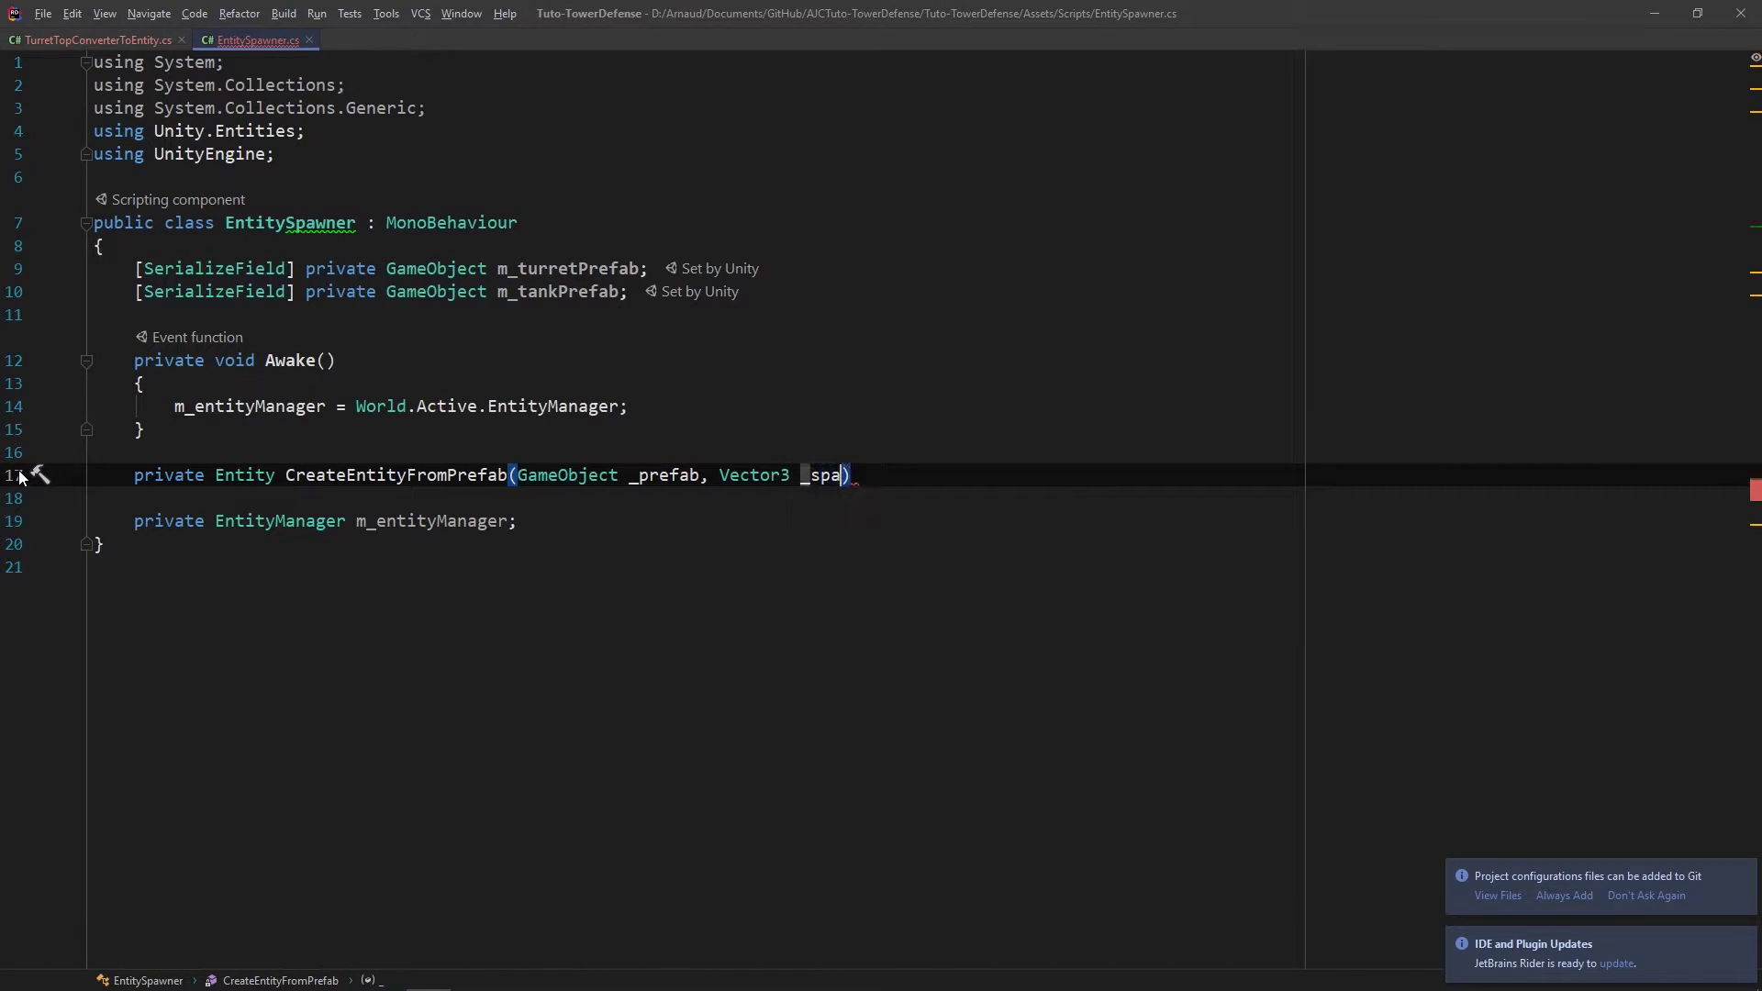
type("wnPosition")
type("{")
key("Return")
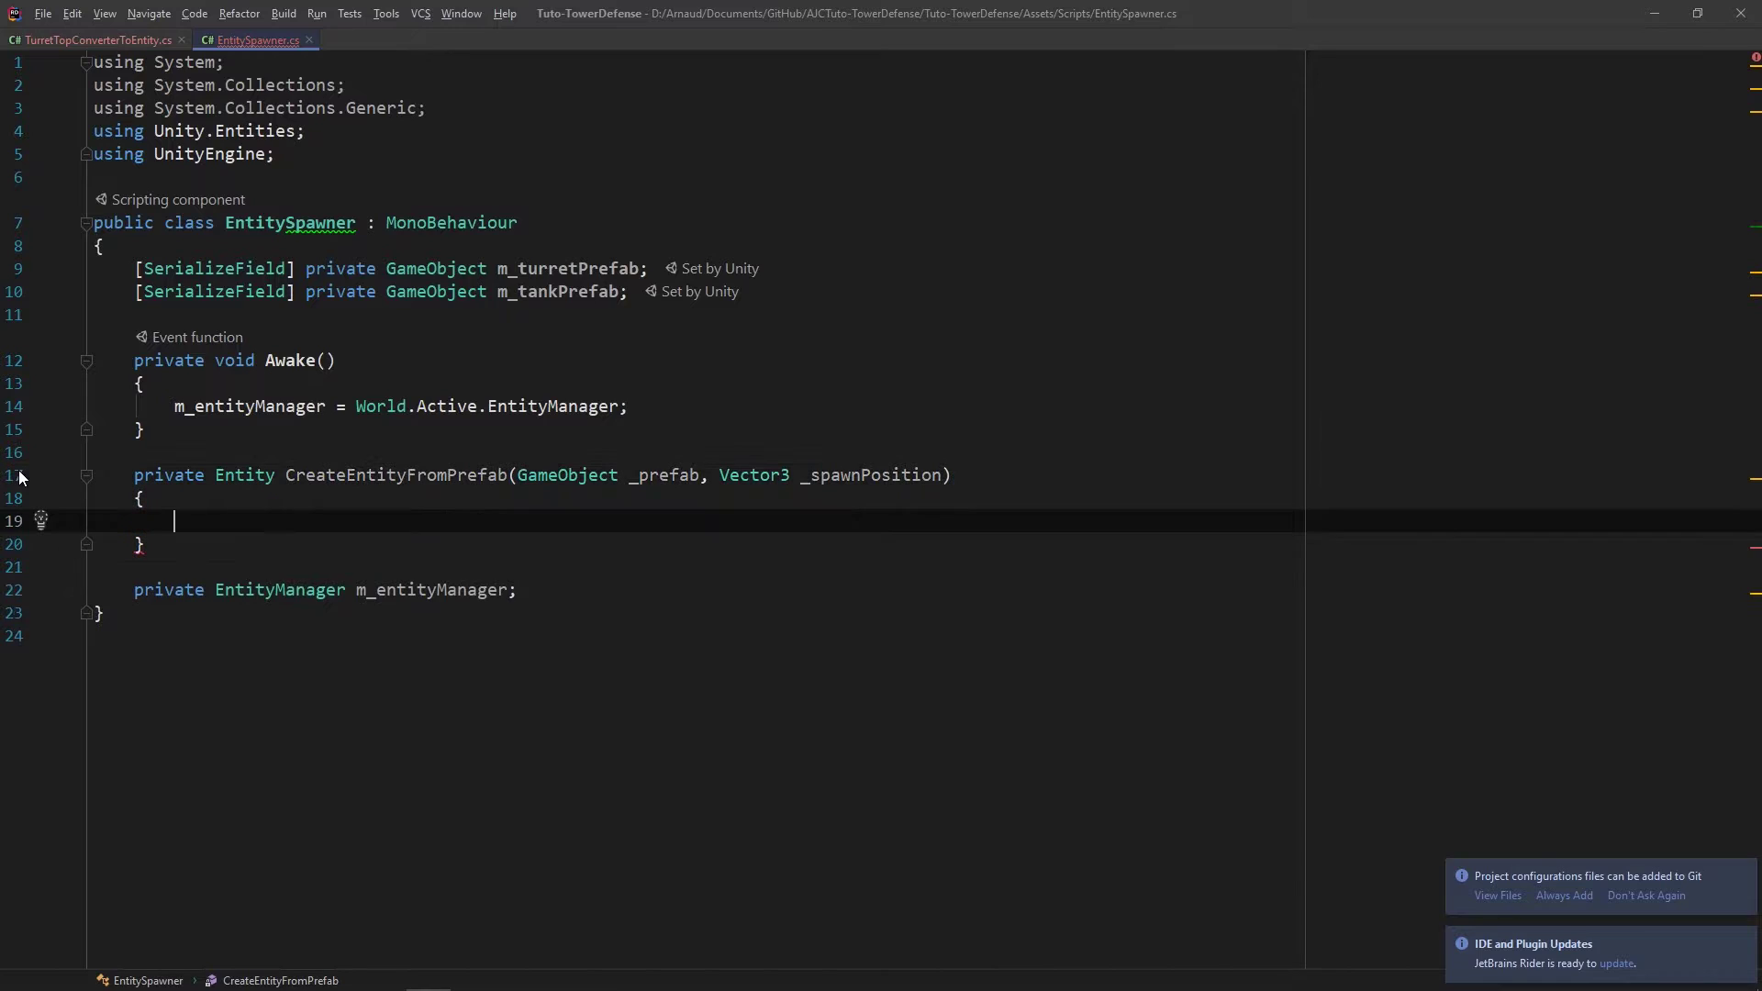
Step: Convert the prefab via GameObjectConversionUtility.ConvertGameObjectHierarchy(_prefab, World.Active) into entityFromPrefab
type("var entityFr")
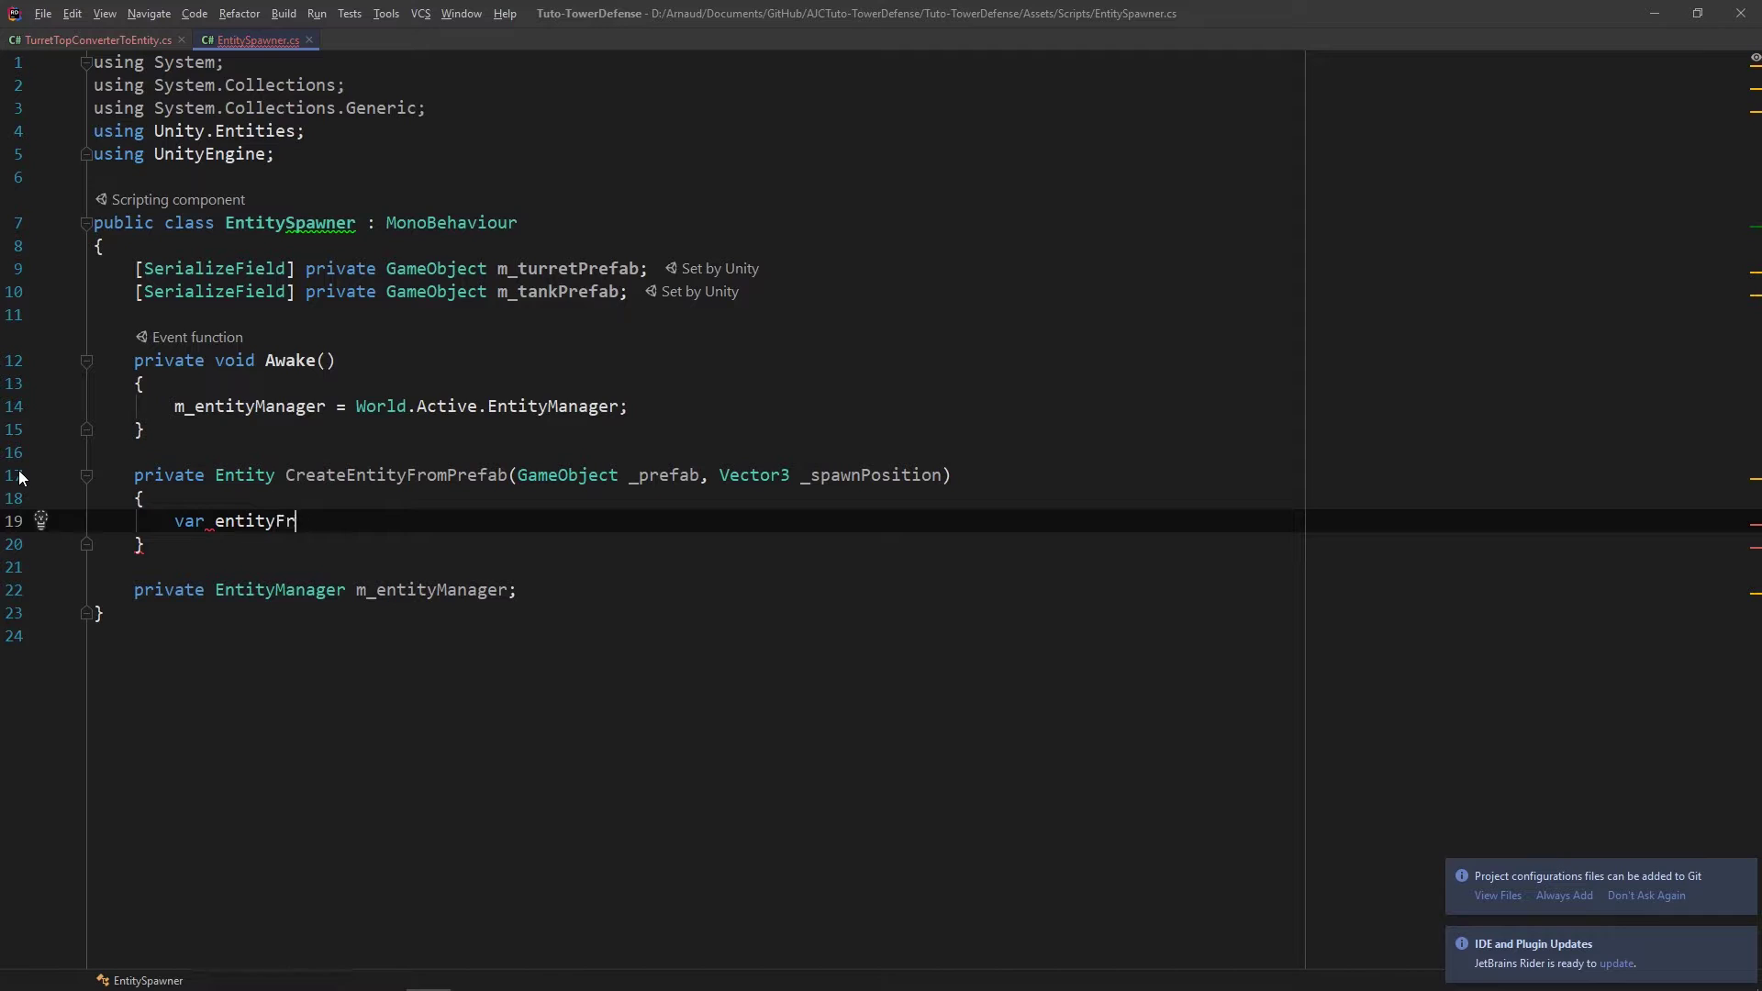
type("=")
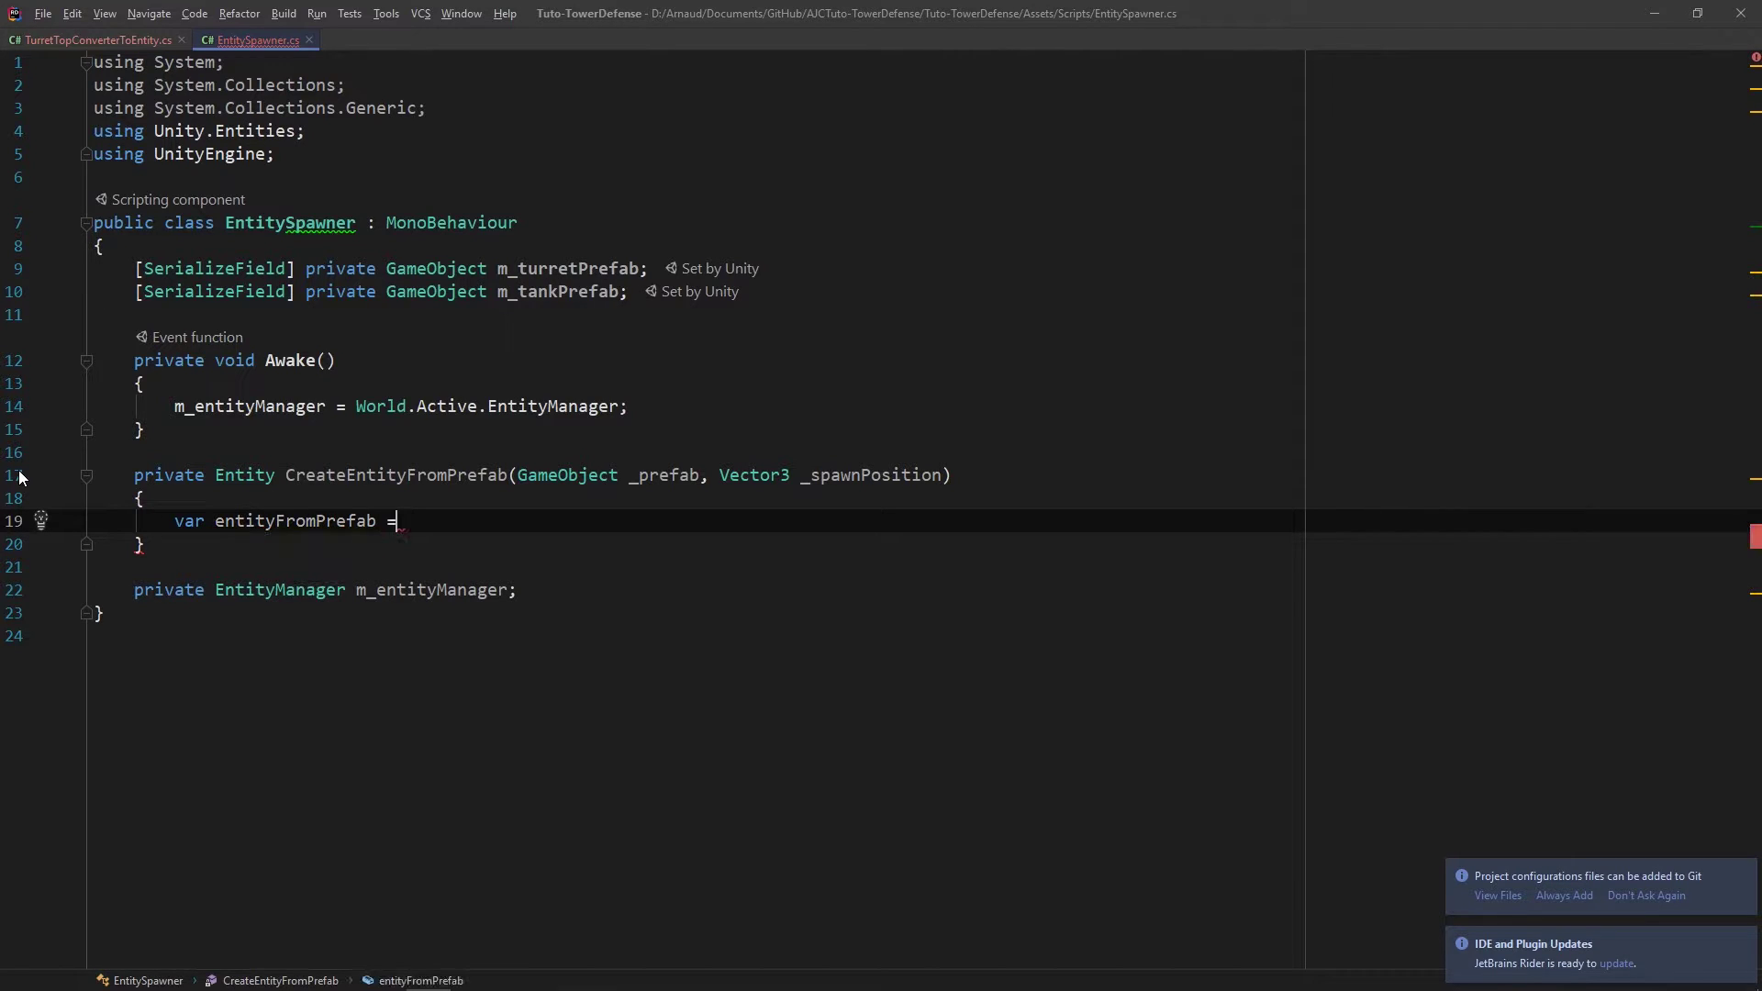
type(" Game")
key("Down")
key("Down")
key("Down")
key("Down")
key("Down")
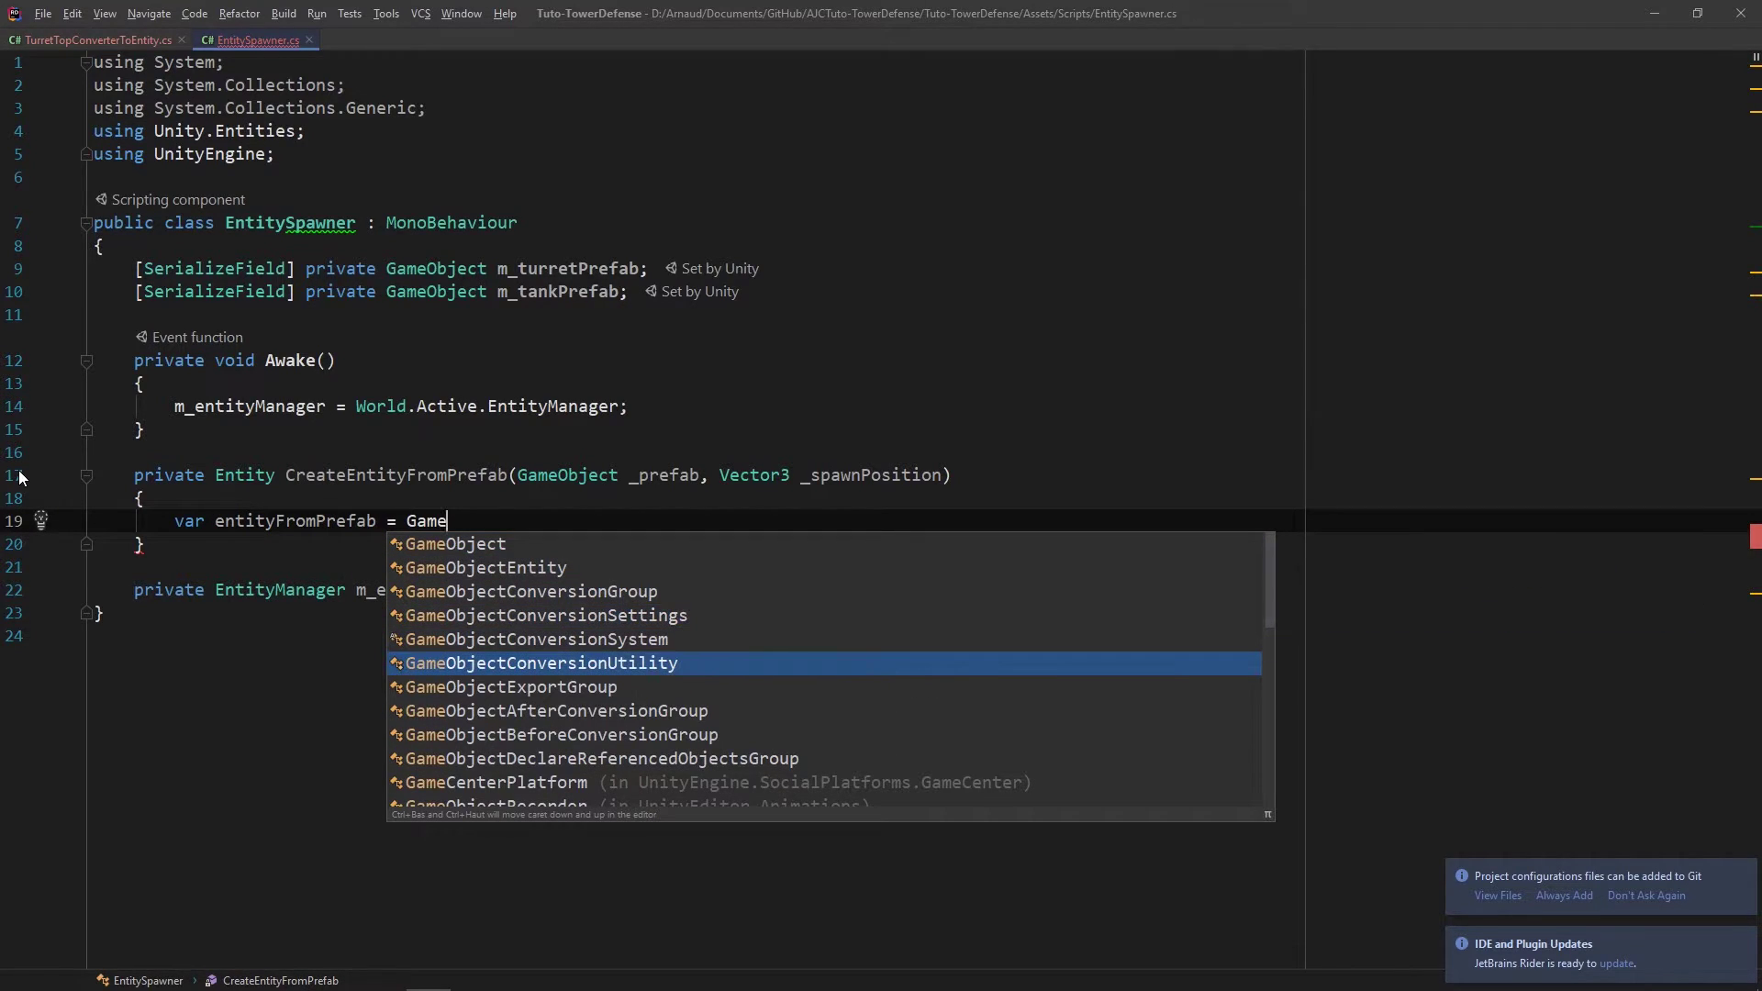
key("Return")
type(".C")
key("Return")
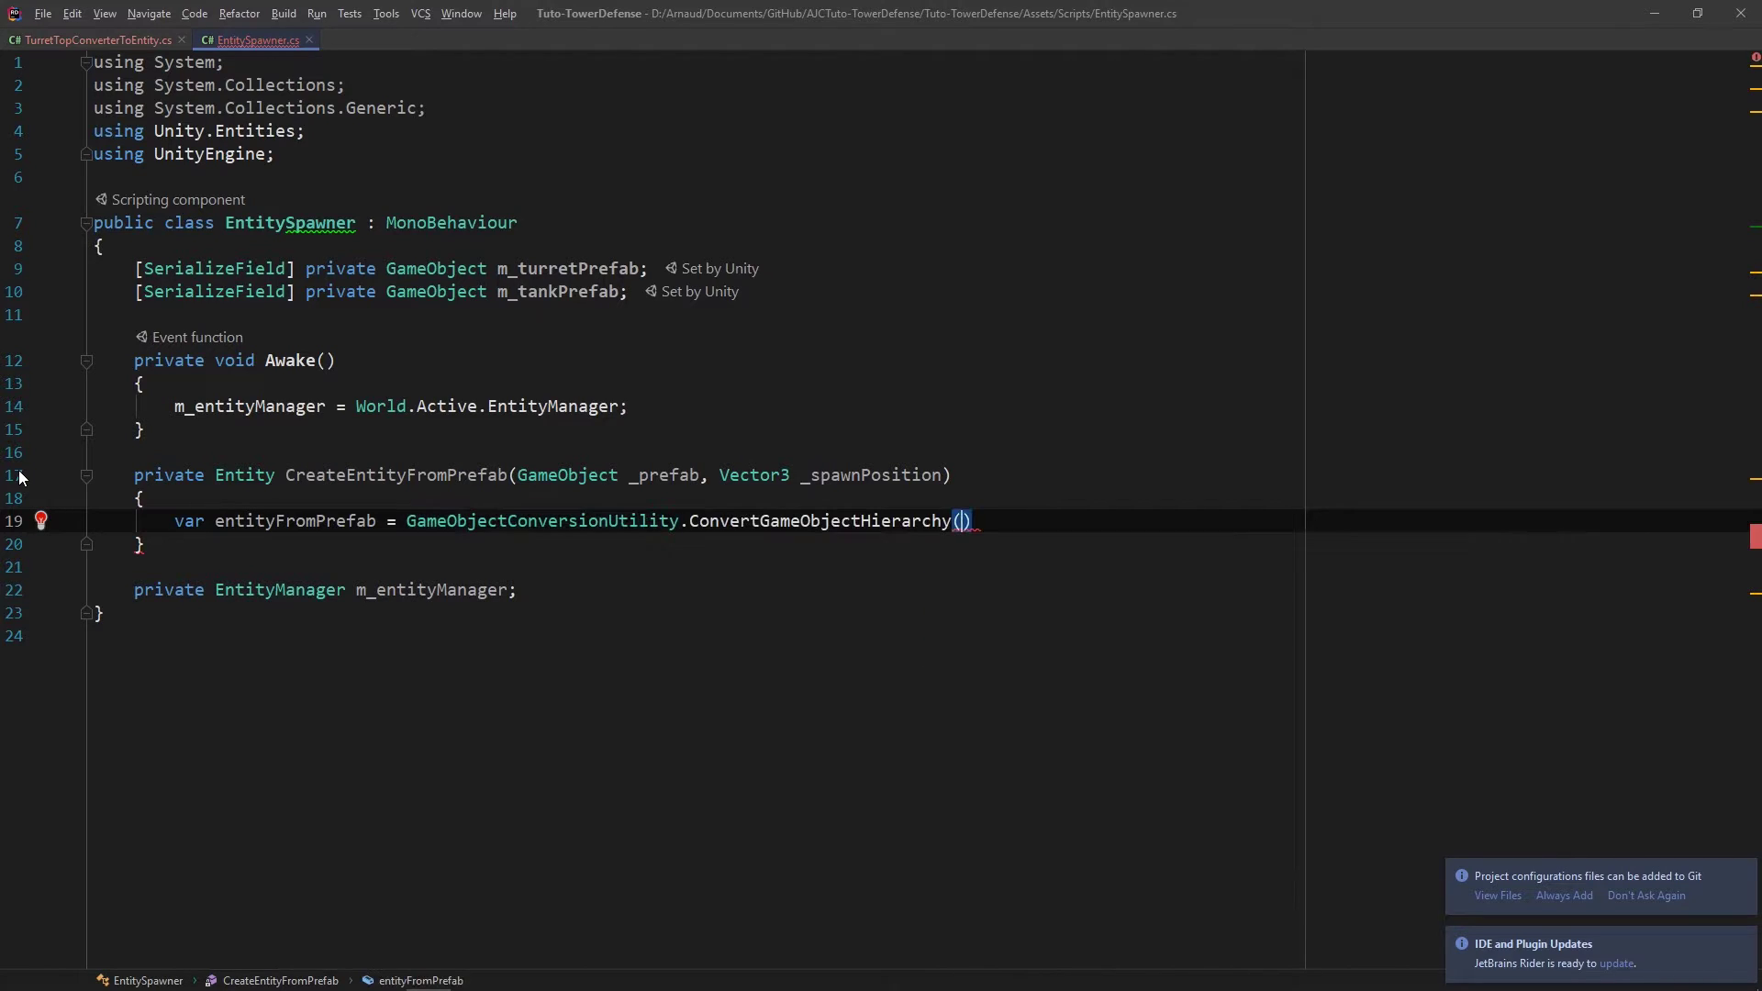
type("_pre")
key("Return")
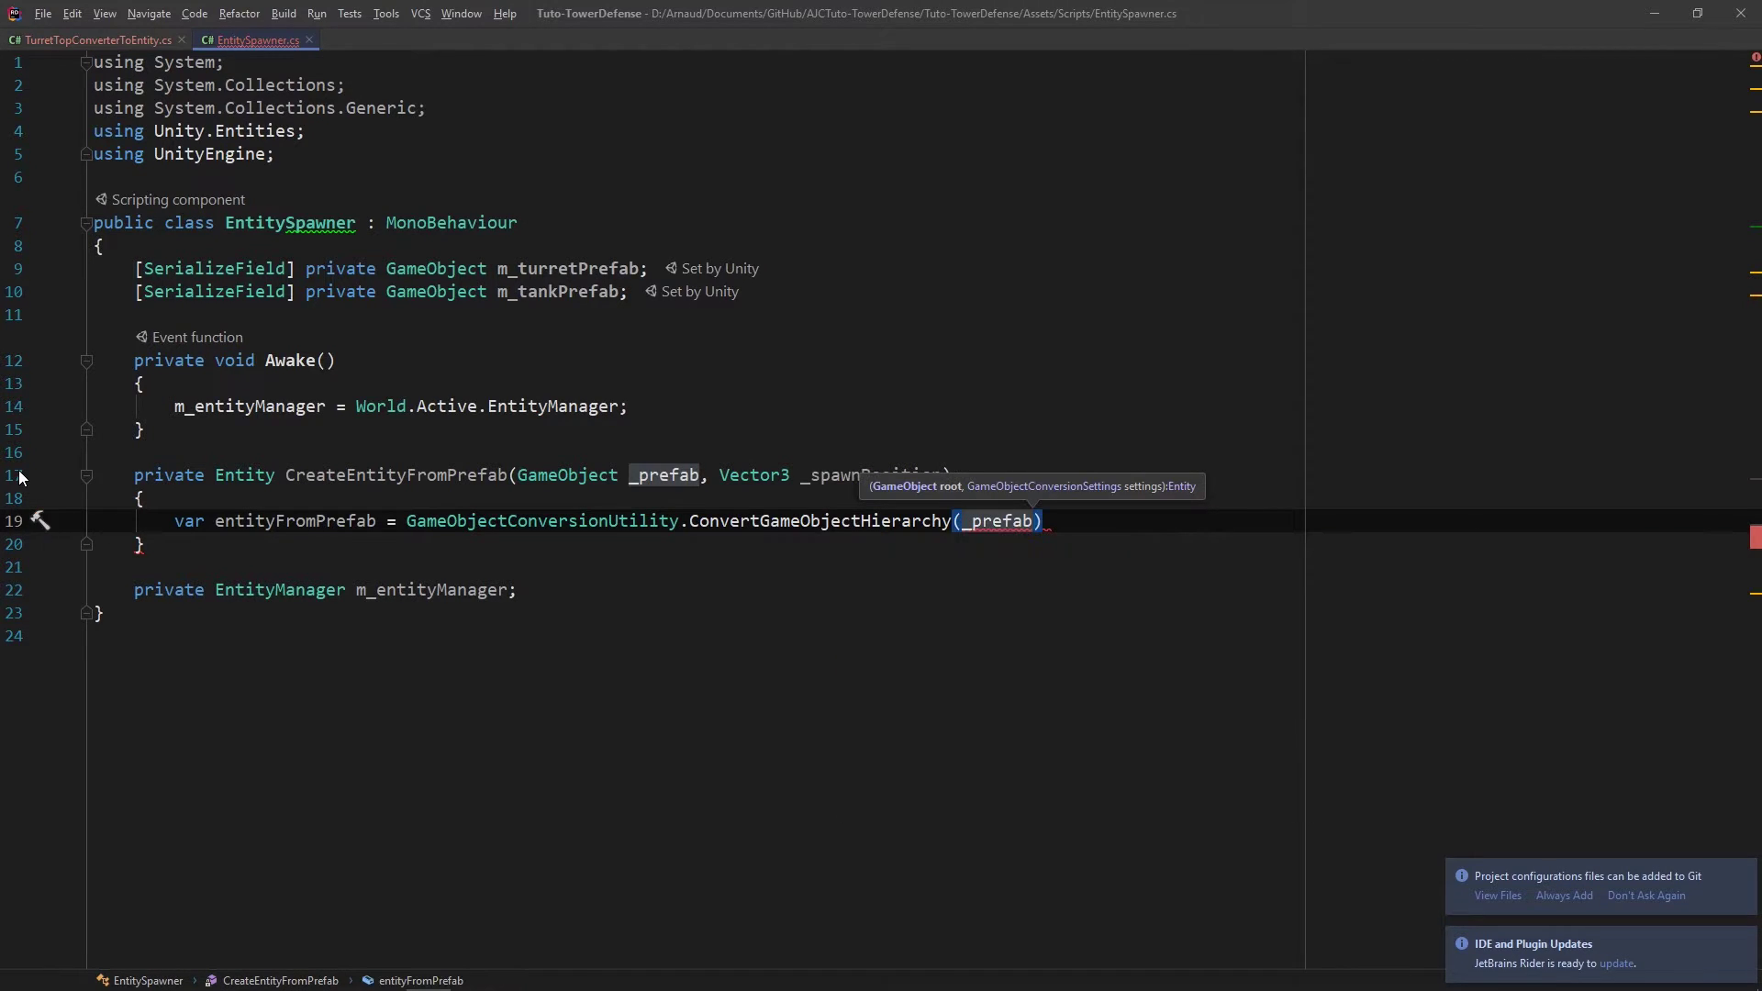
type(", World.A")
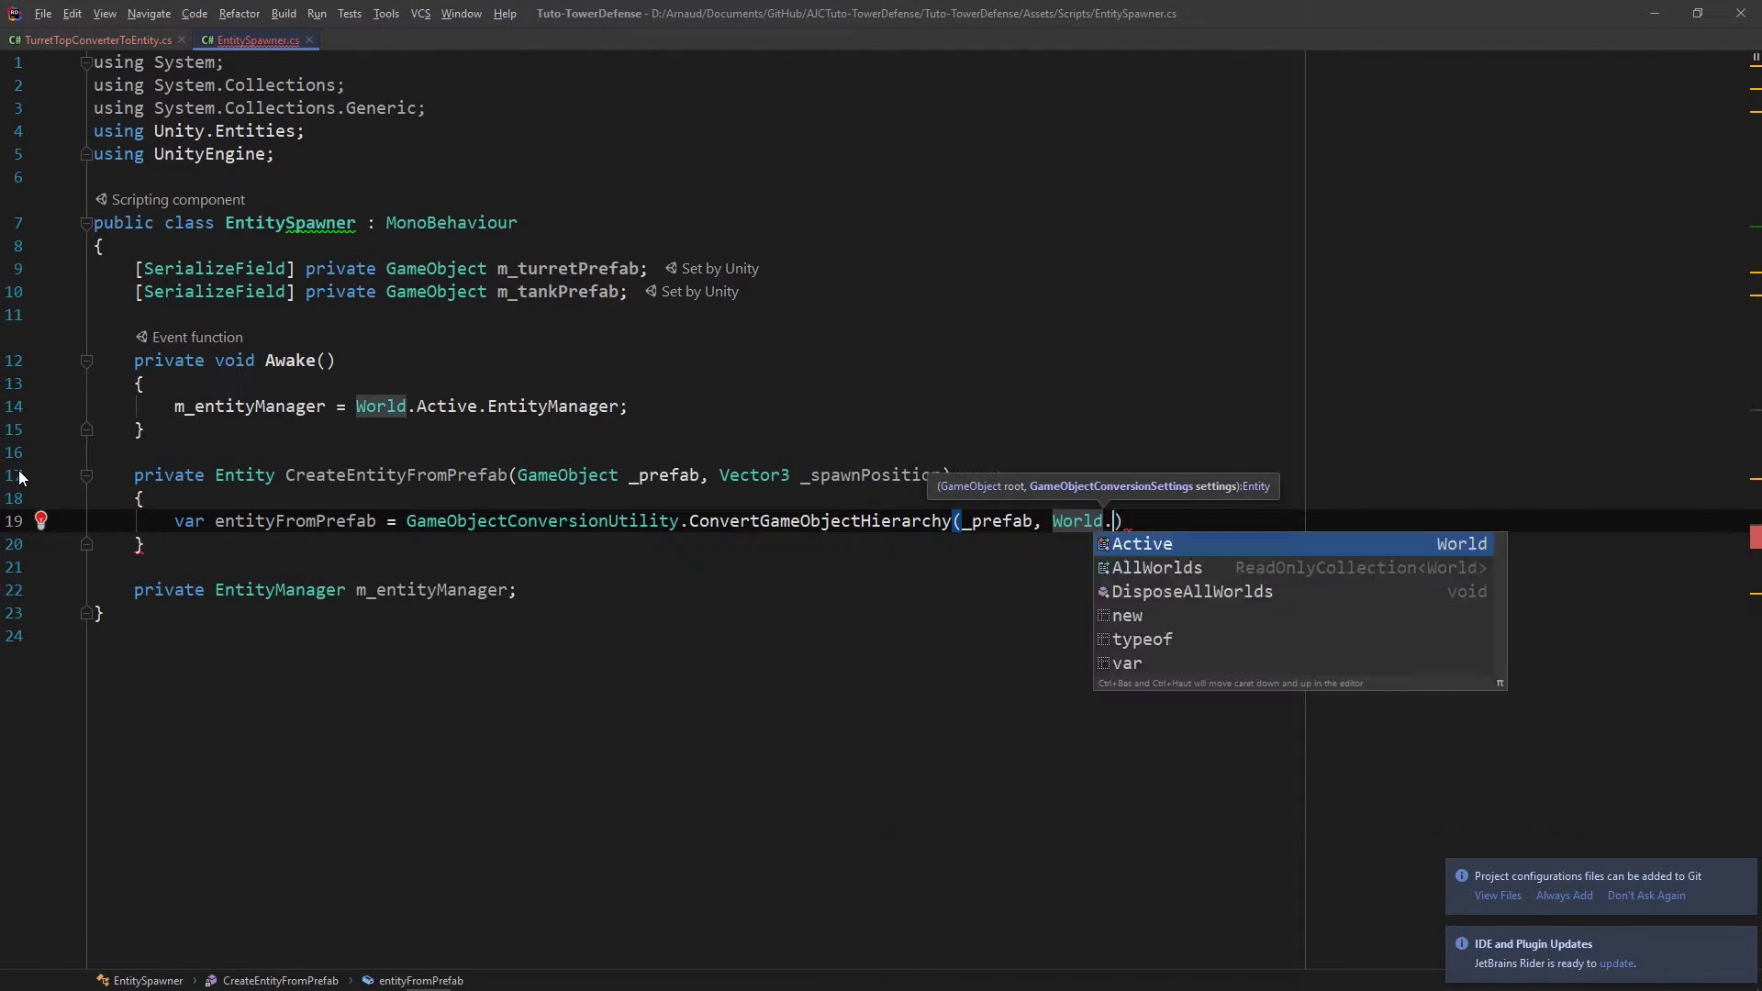
key("Return")
key("Return")
Step: Create var instance = m_entityManager.Instantiate(entityFromPrefab)
type("var ")
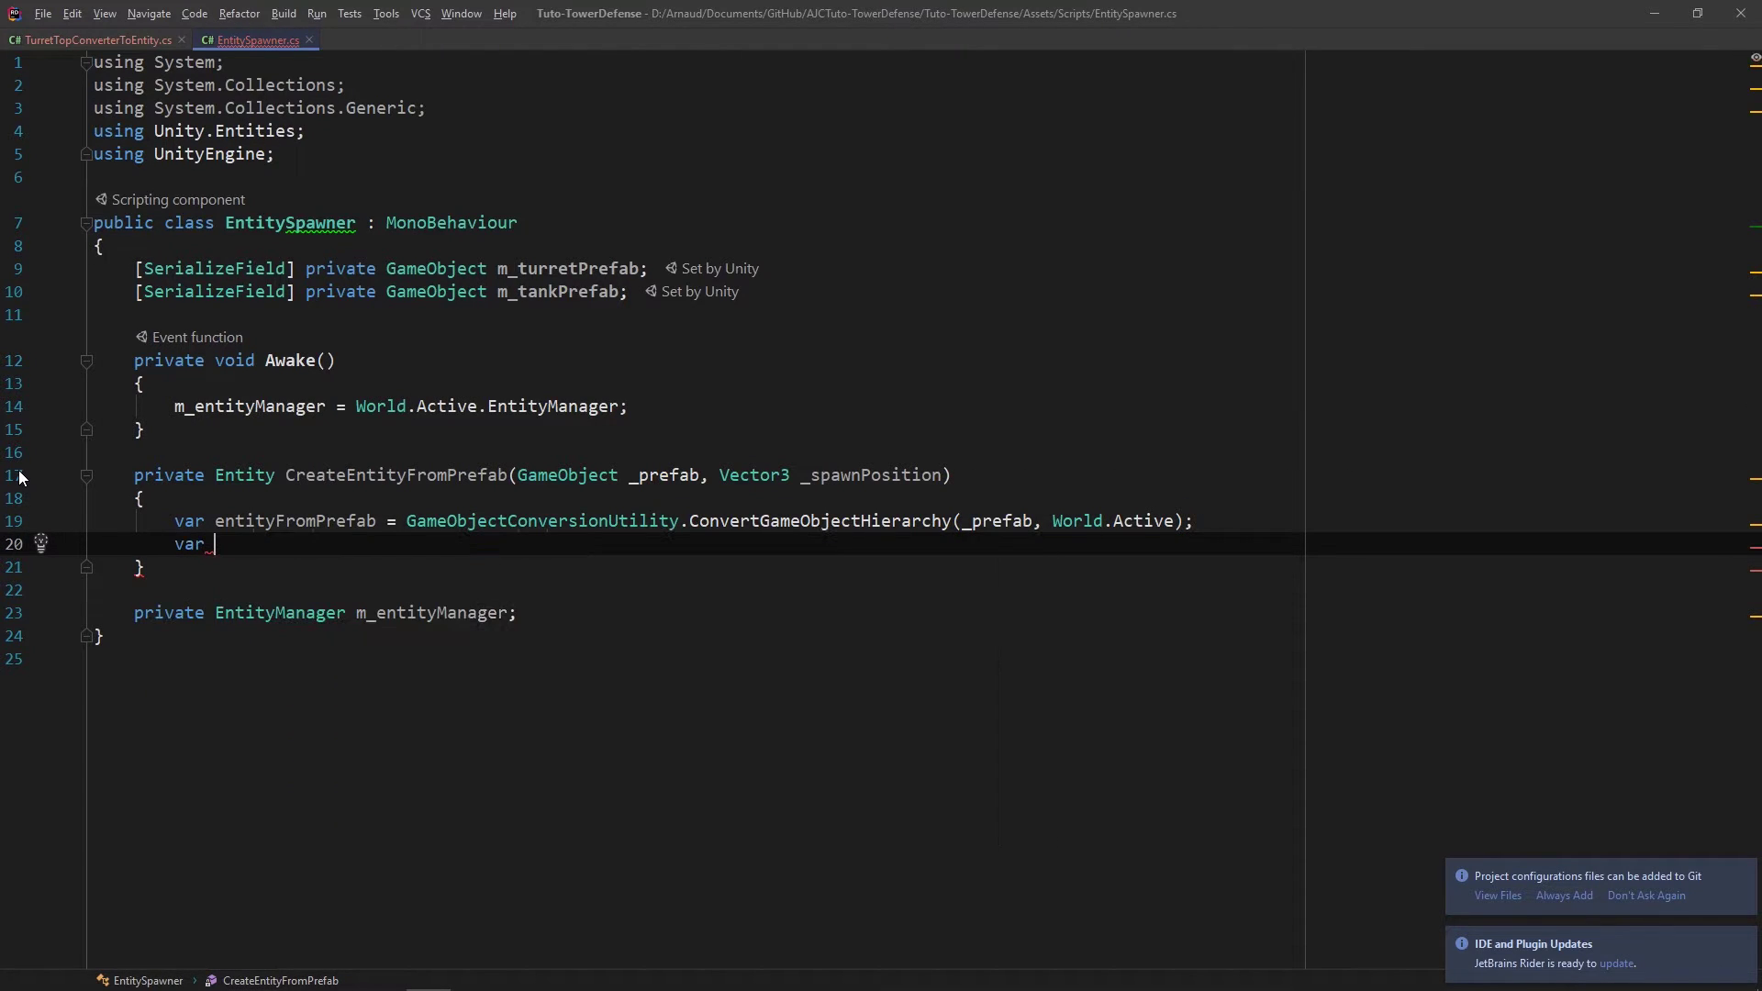
type("instance = ")
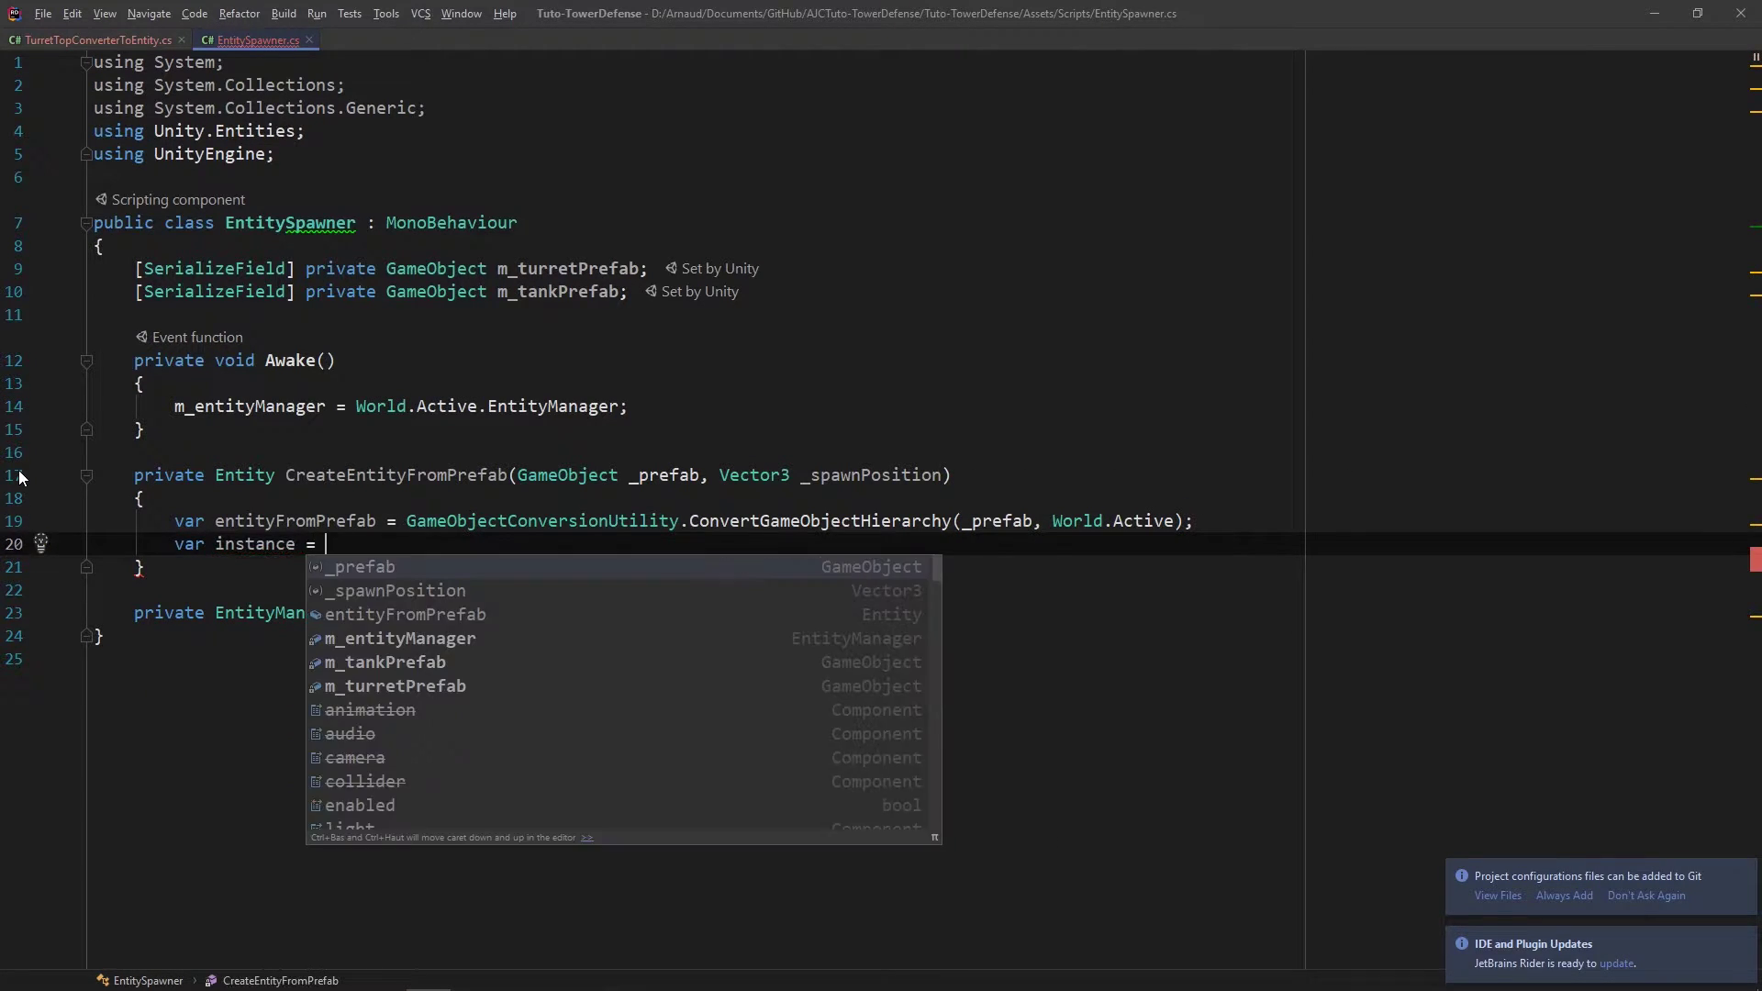
type("m")
key("Return")
type(".Inst")
key("Return")
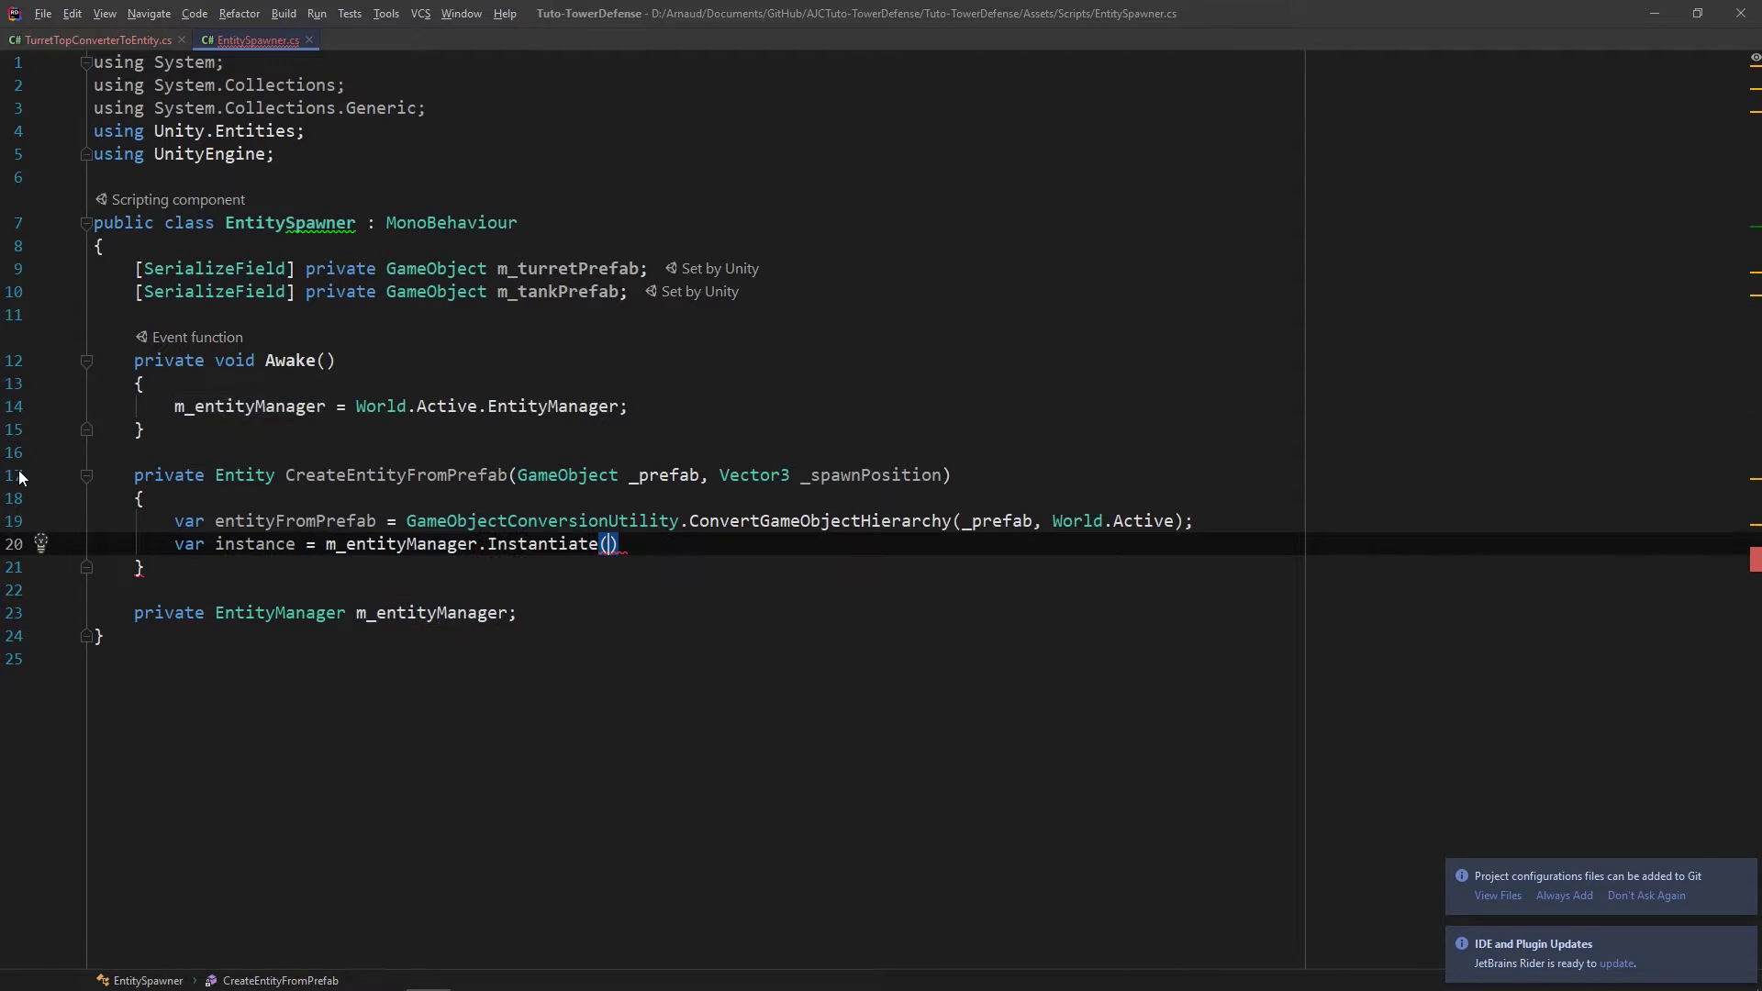
type("en")
key("Return")
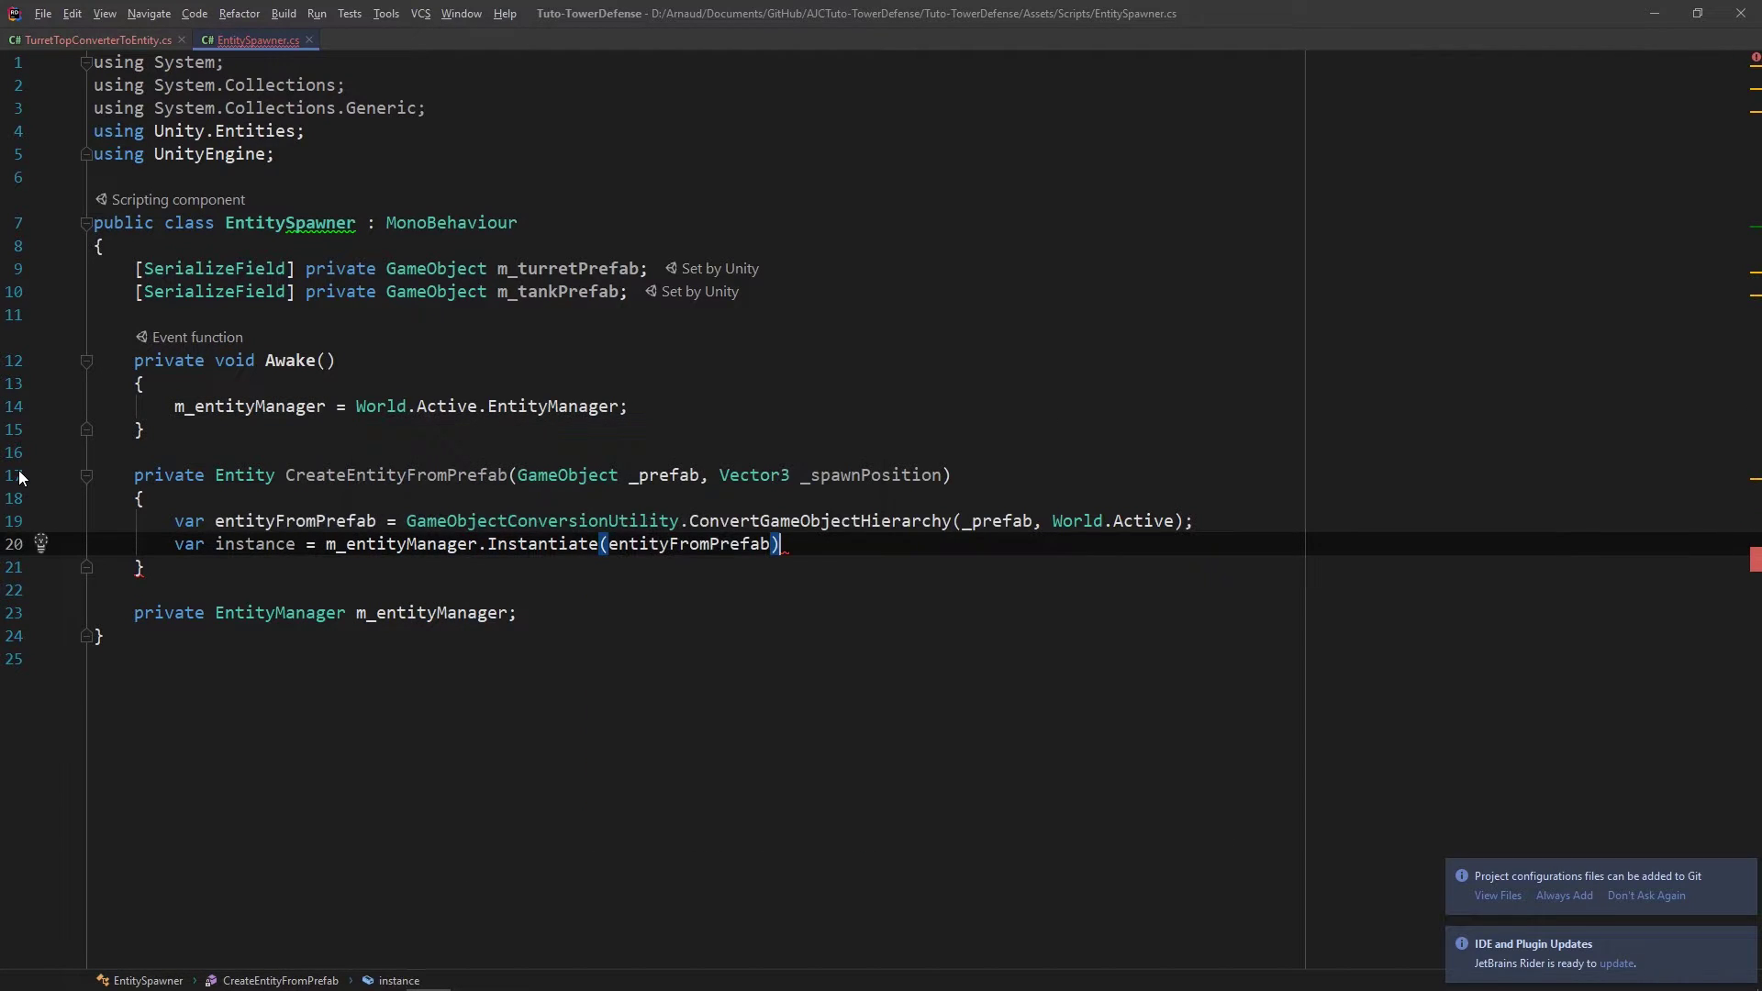
type(";")
Step: Set the instance's Translation component to Value = _spawnPosition with SetComponentData
key("Return")
key("Return")
type("m_.")
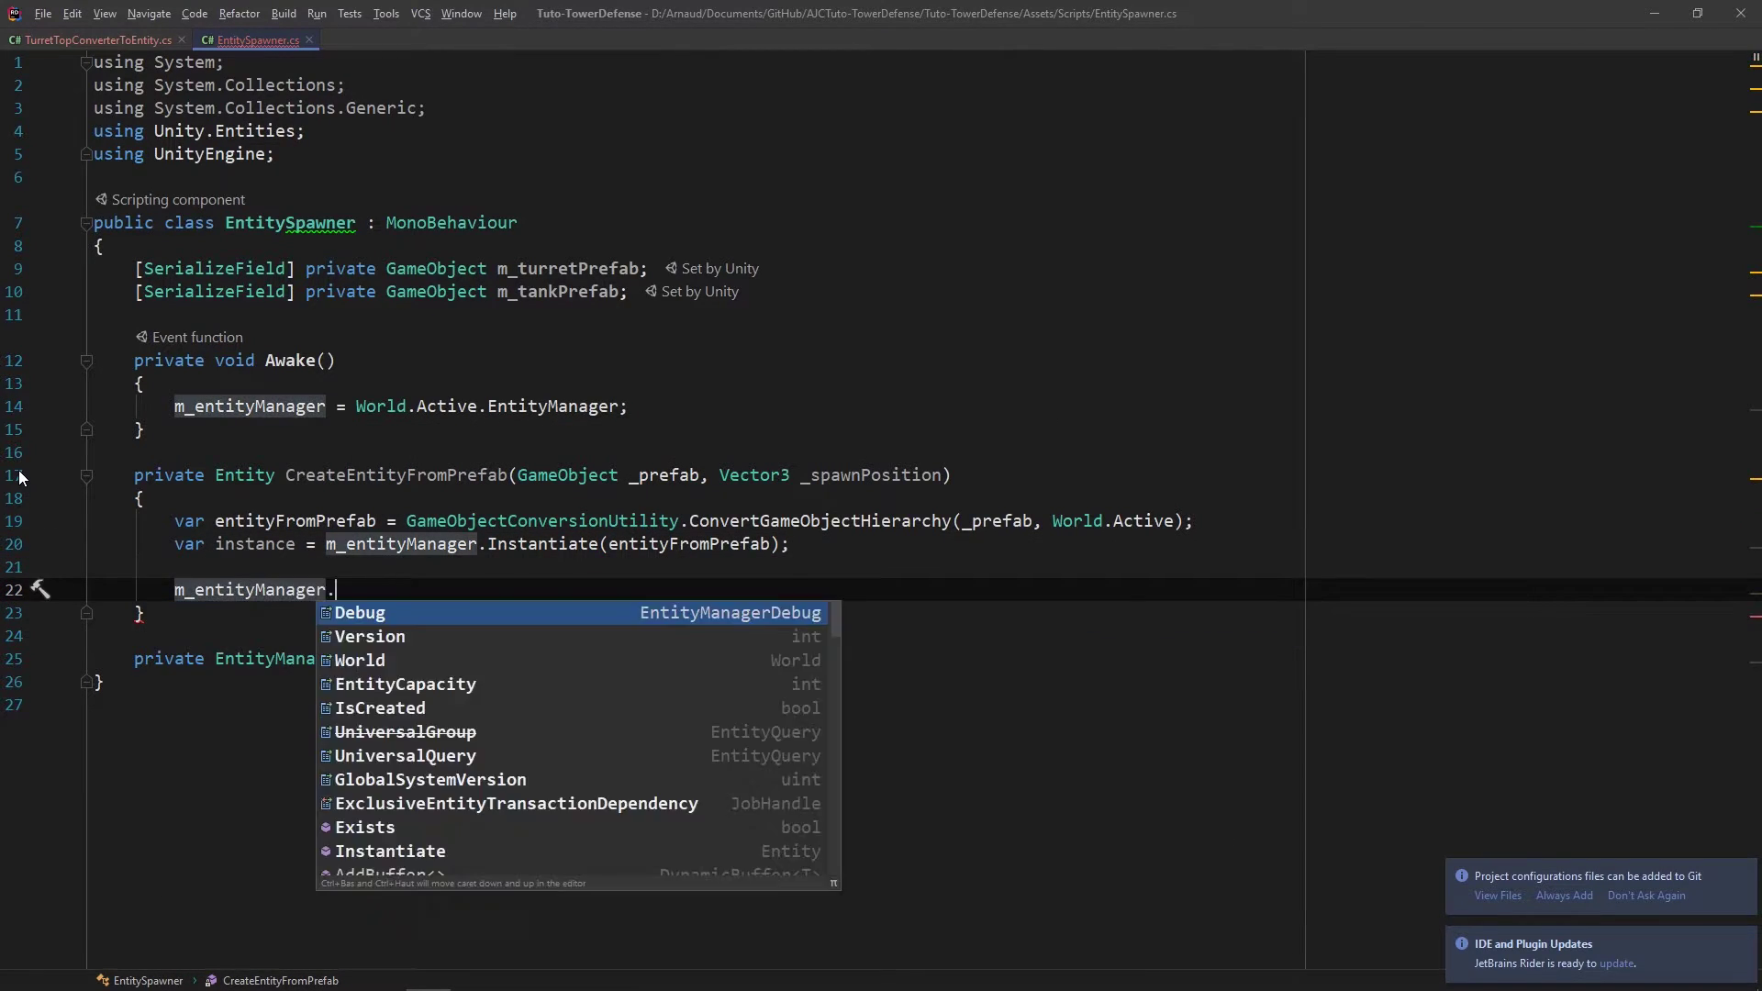
type("SetC")
key("Return")
type("in);")
key("Return")
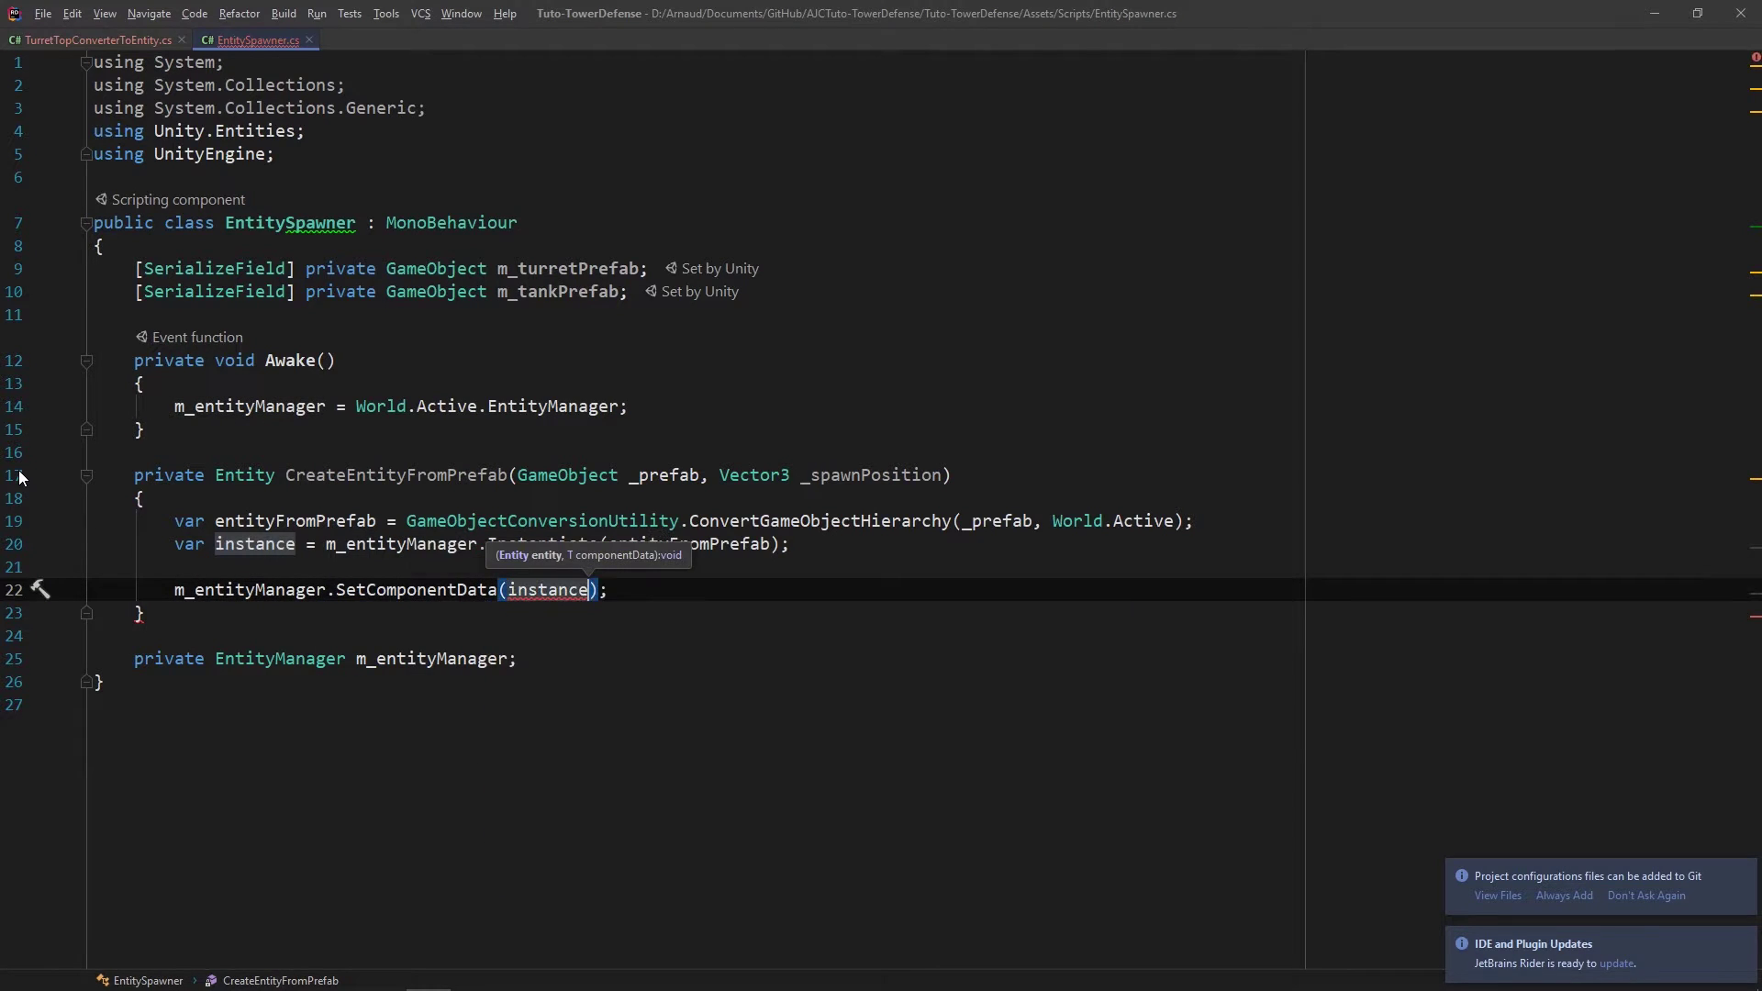
type(", new Tran")
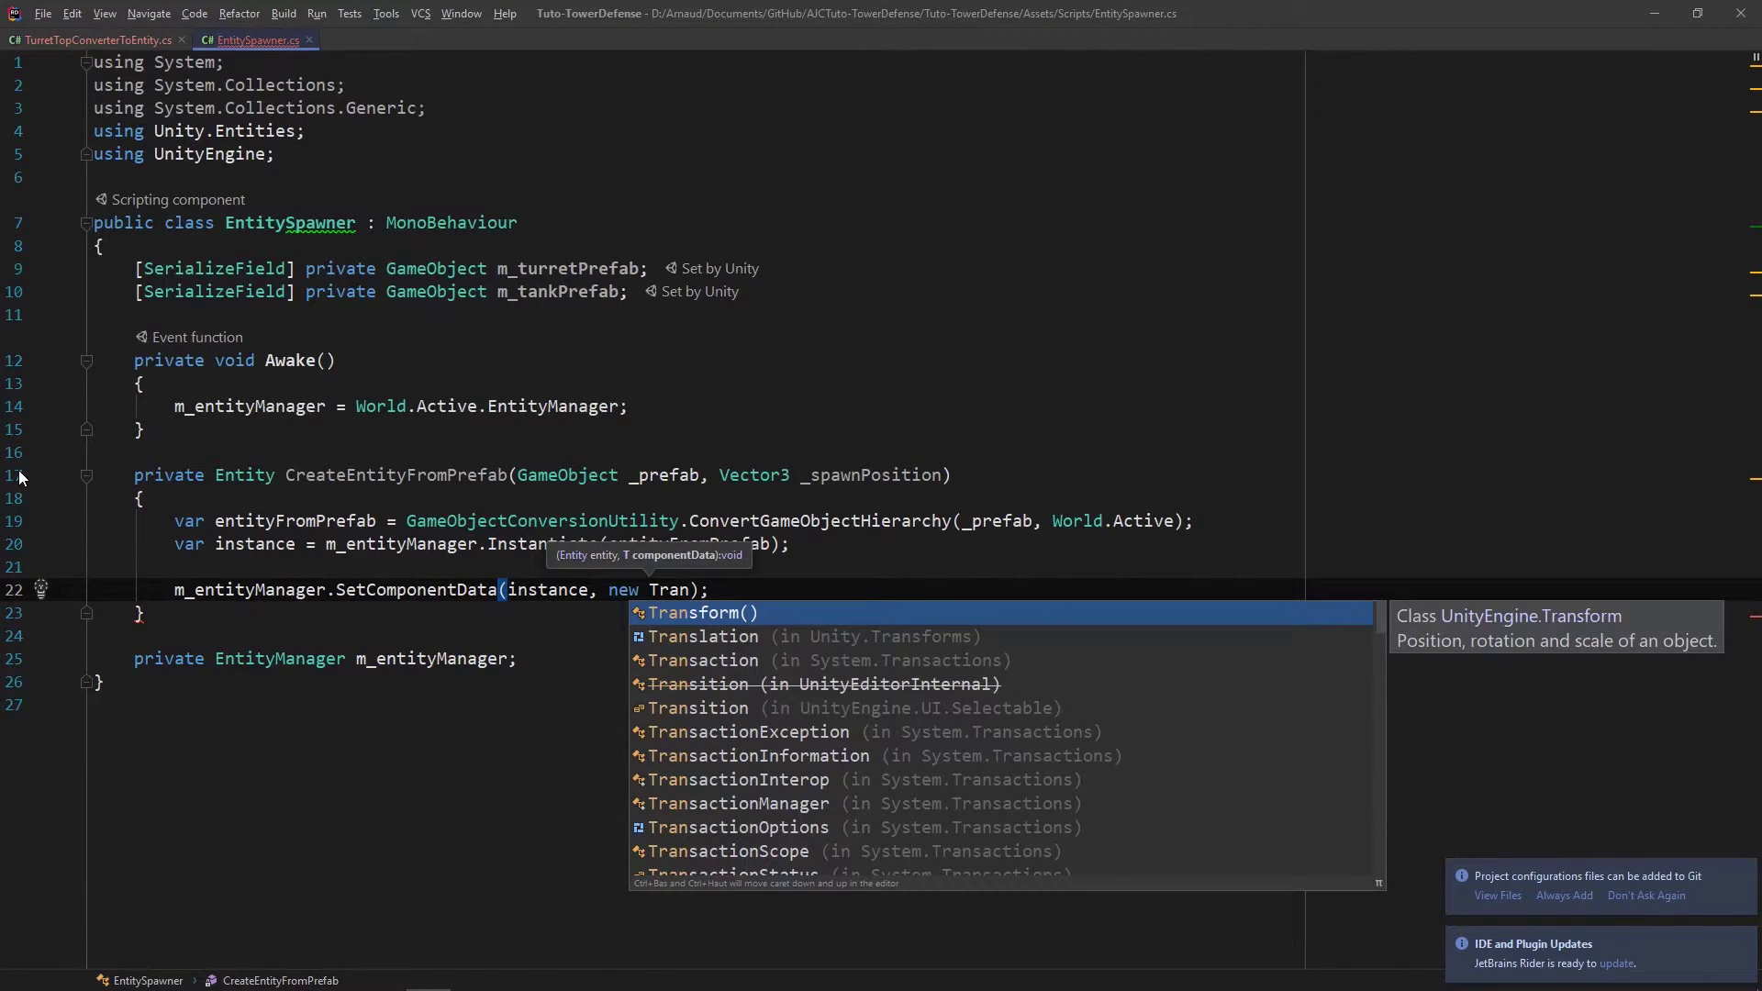
key("Down")
key("Return")
type("{")
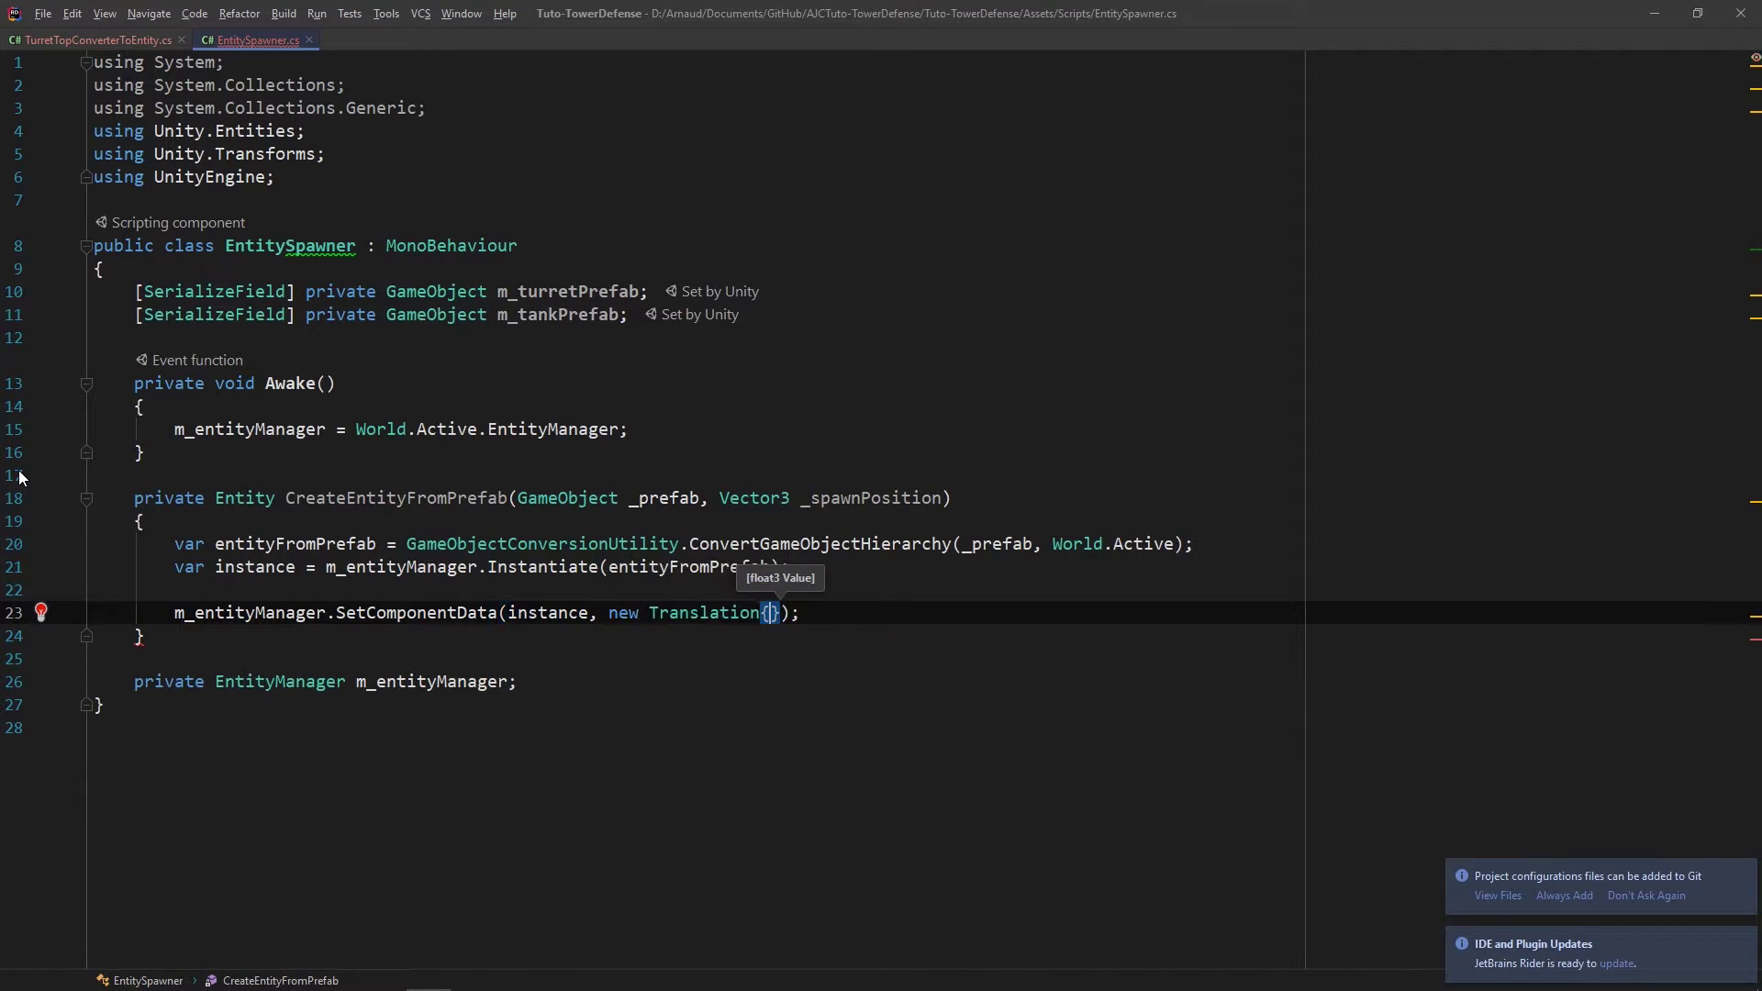
type("Value = _")
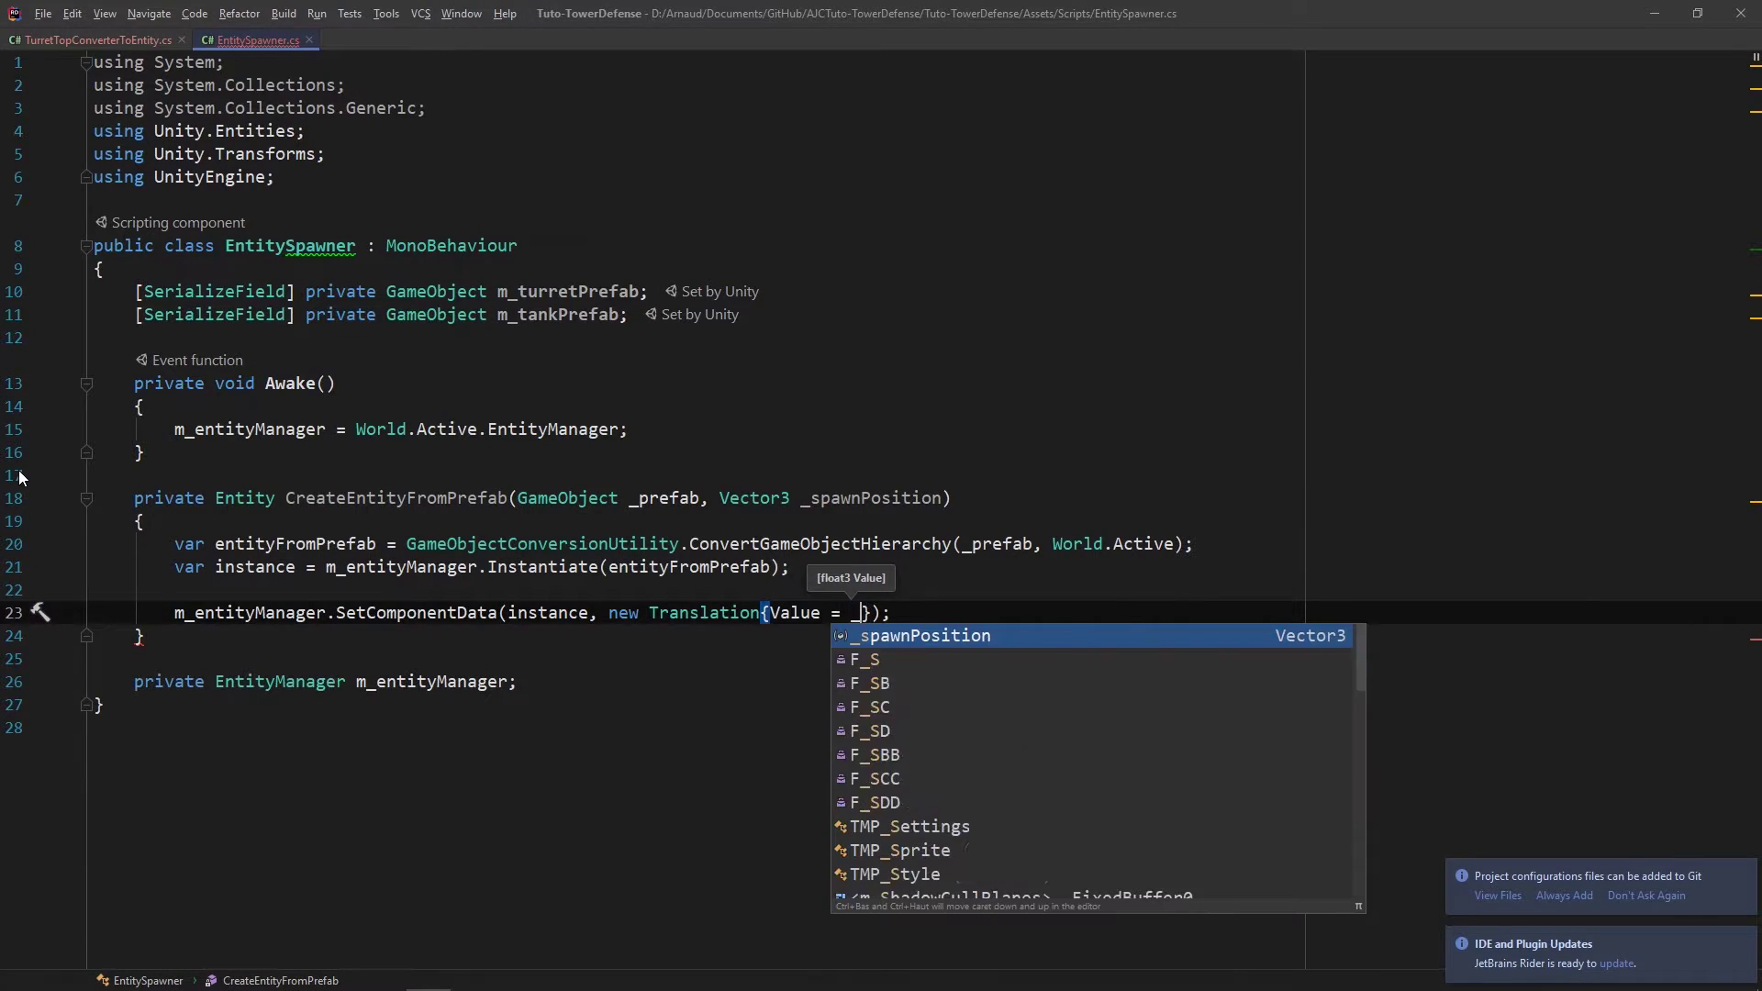
key("Return")
key("End")
Step: Finish the method with return instance;
key("Return")
key("Return")
type("return")
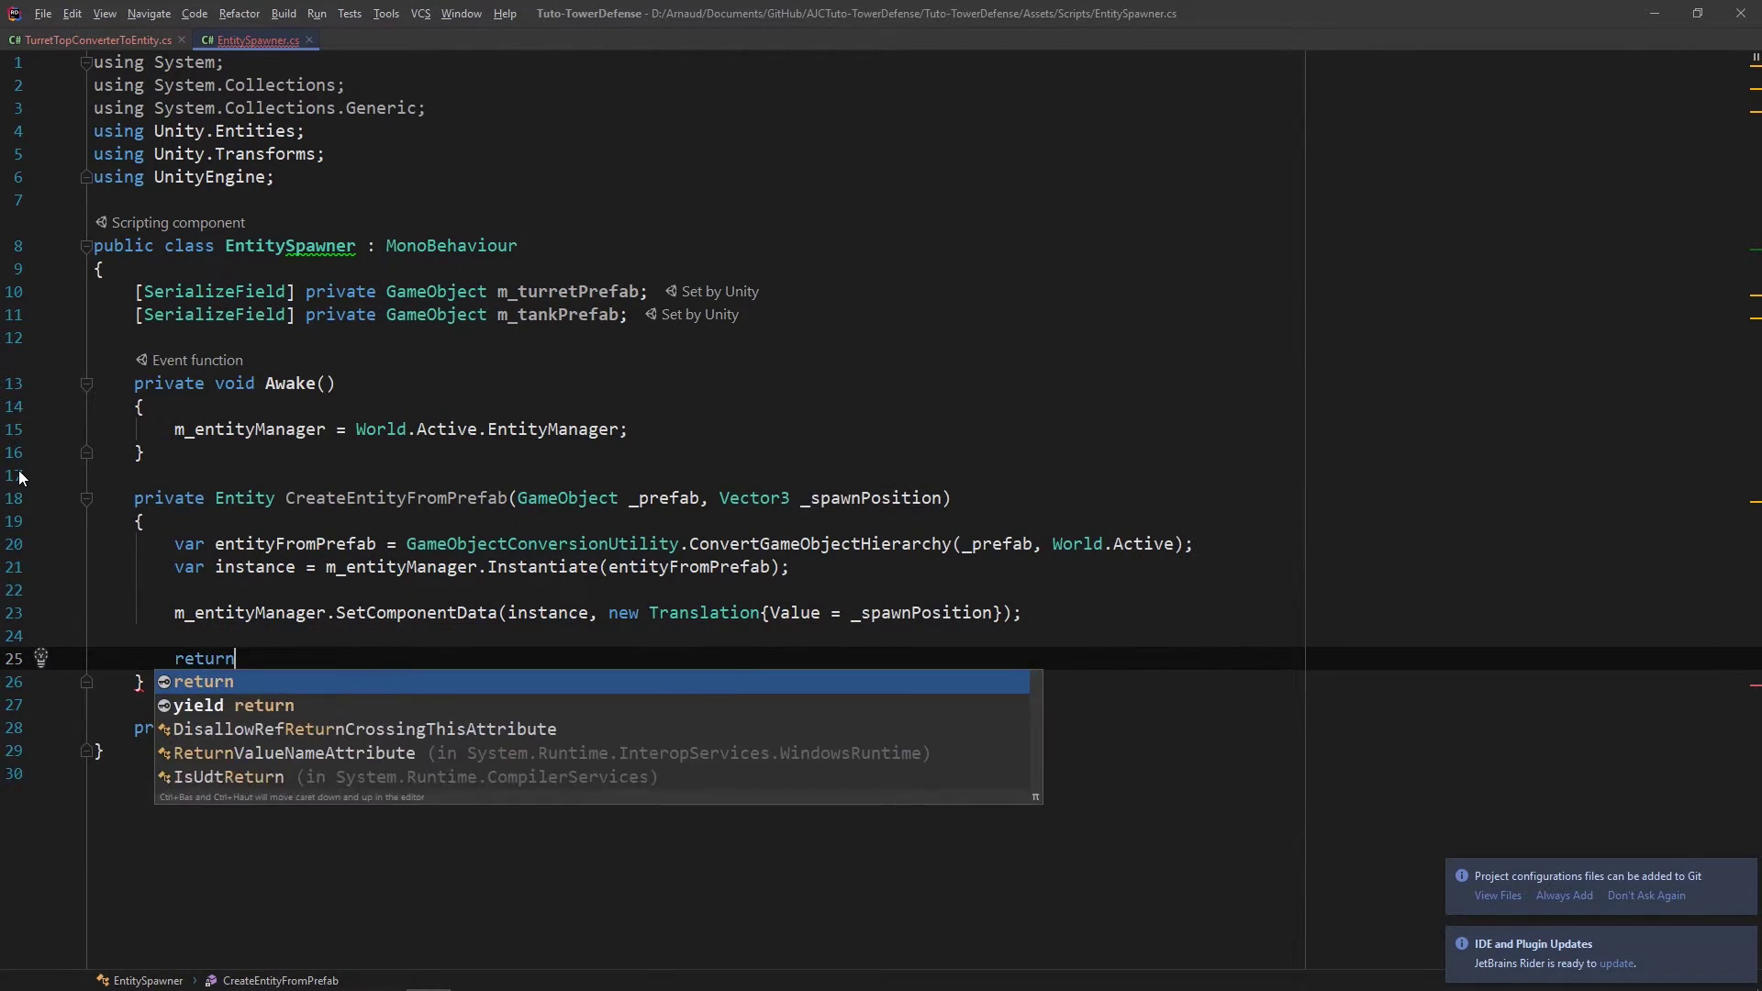
key("Return")
type(";")
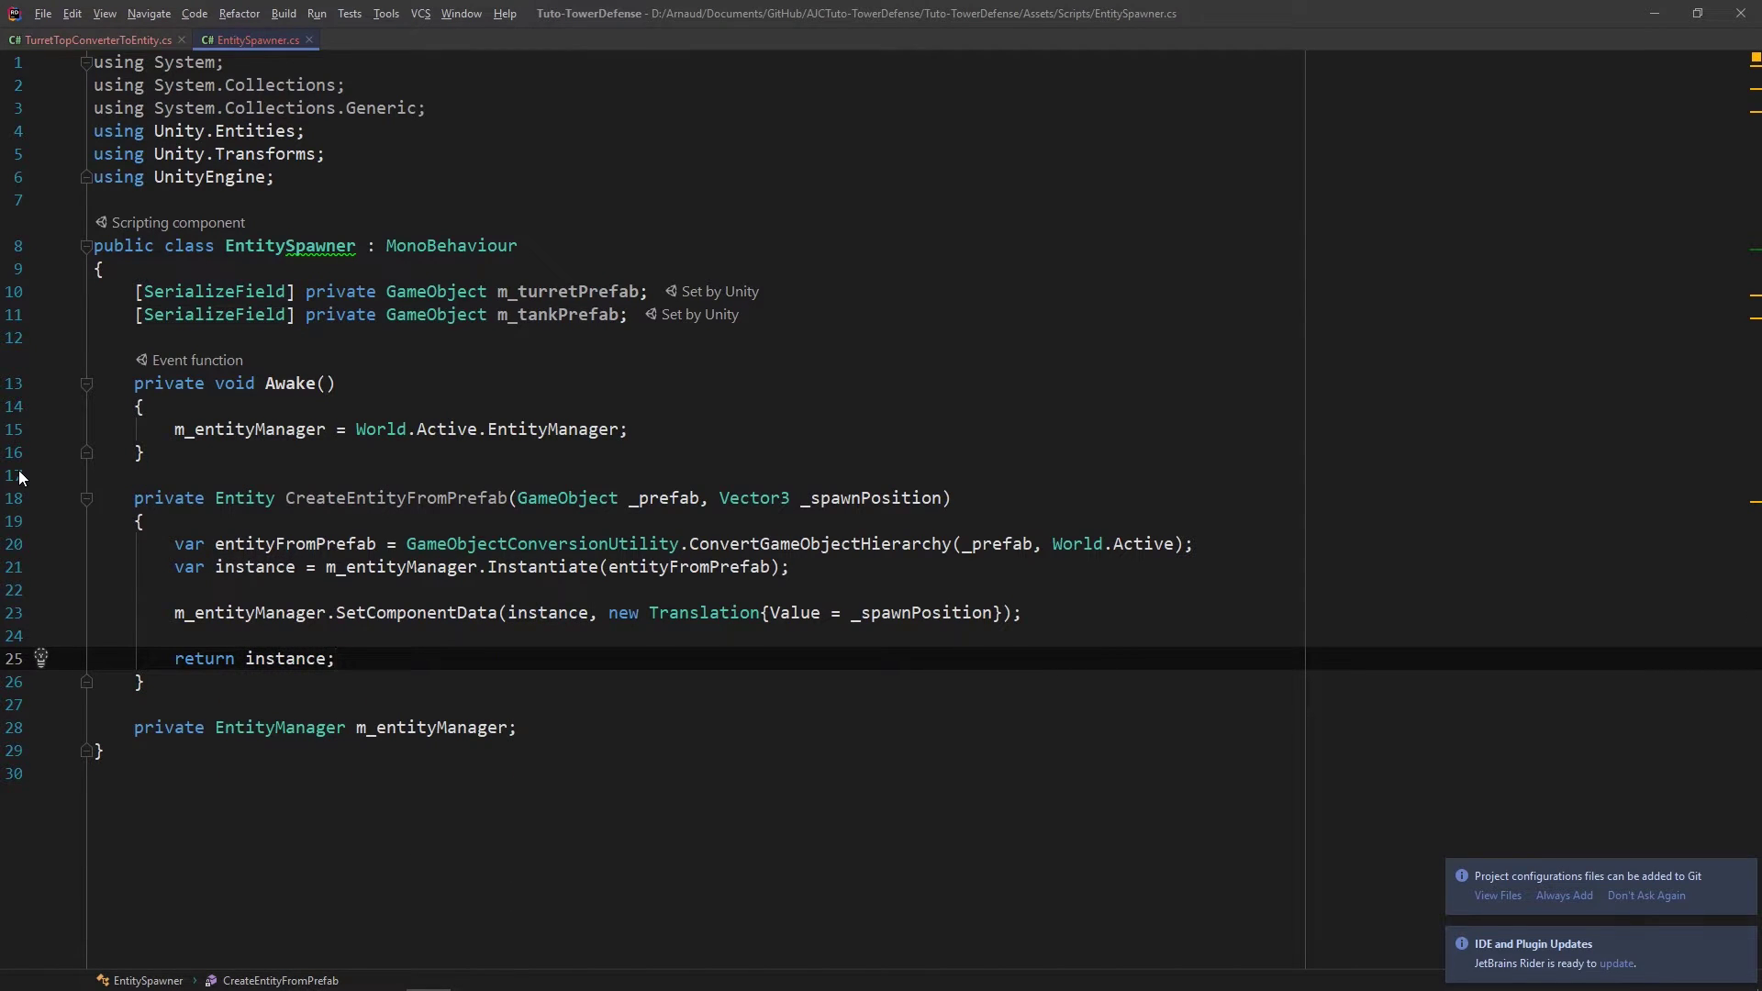
key("Down")
key("Return")
key("Return")
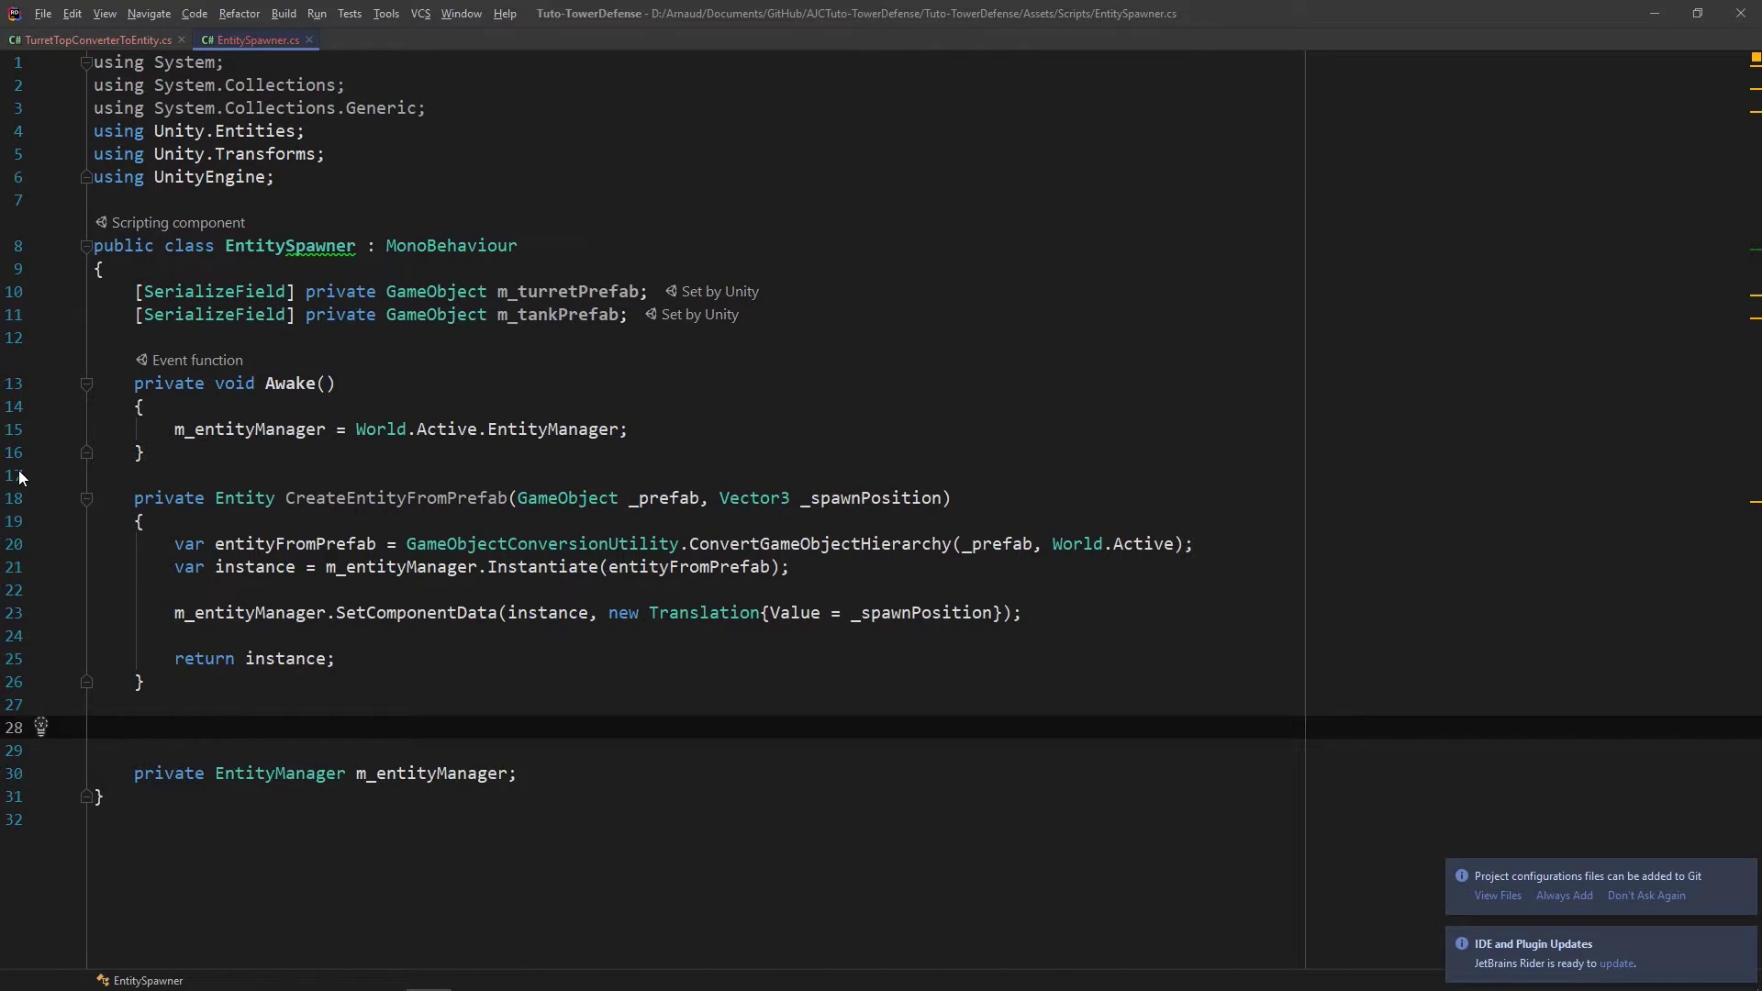
Step: Declare private NativeArray<Entity> CreateEntitiesFromPrefab(GameObject _prefab, Vector3[] _spawnPositions)
type("pr")
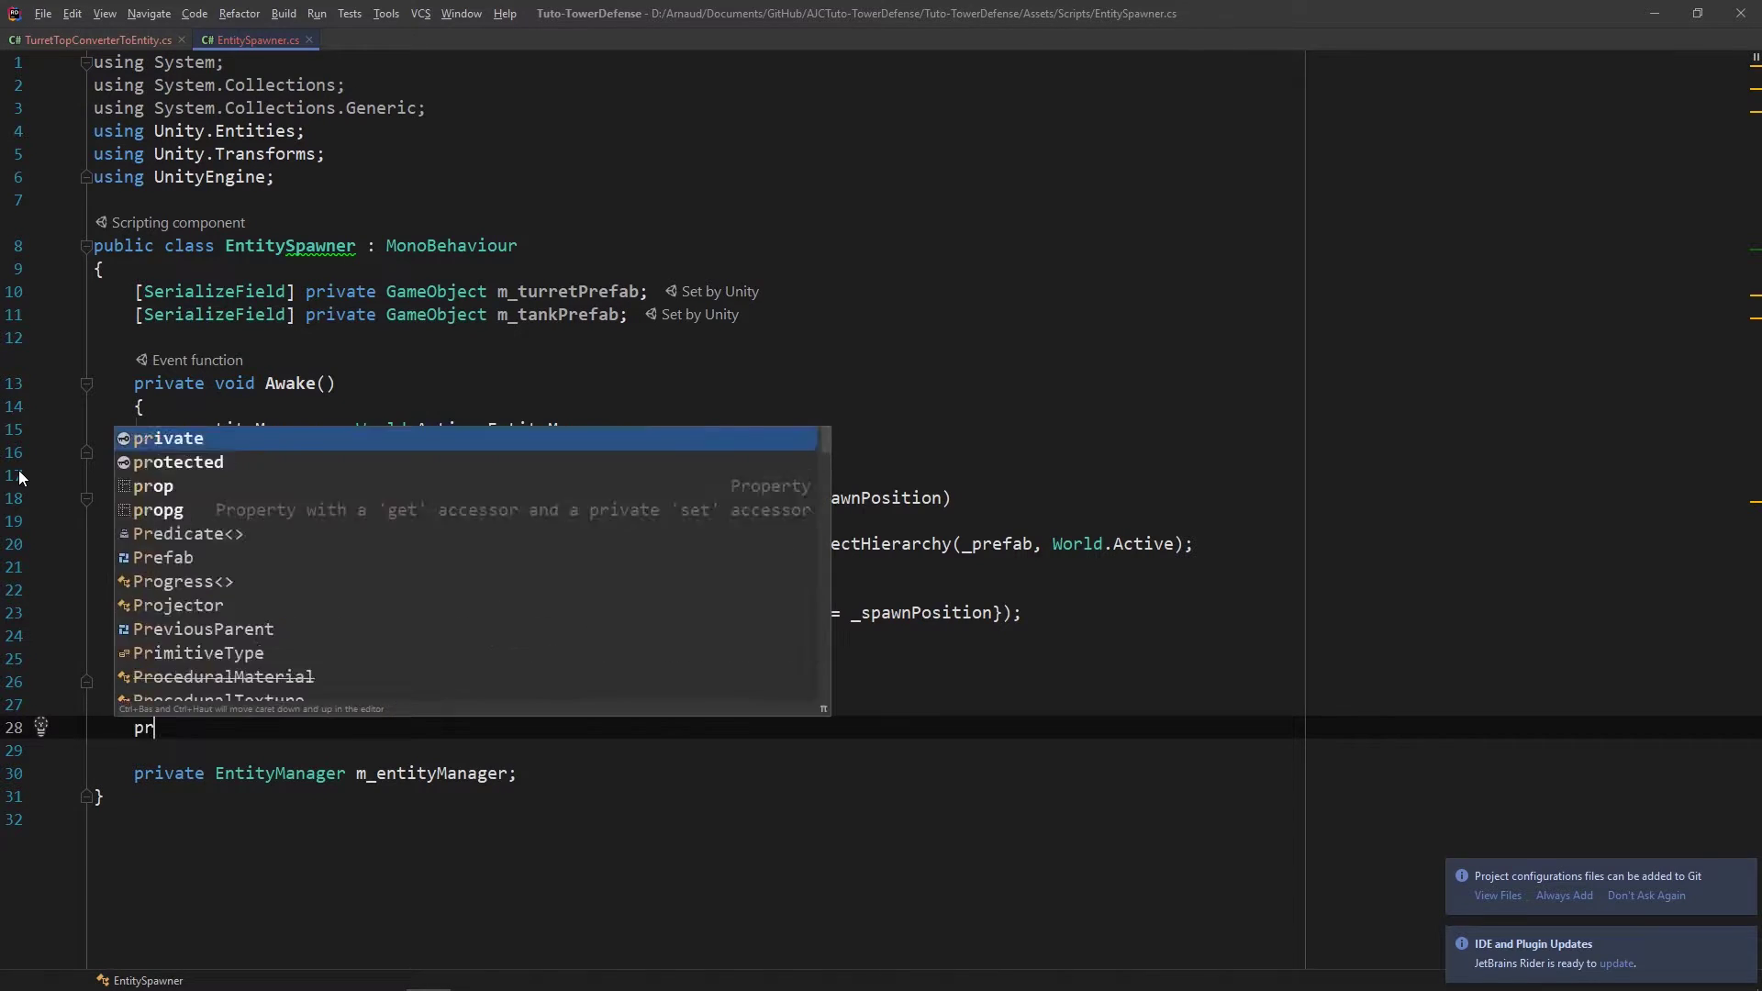
key("Return")
type("Nat")
key("Return")
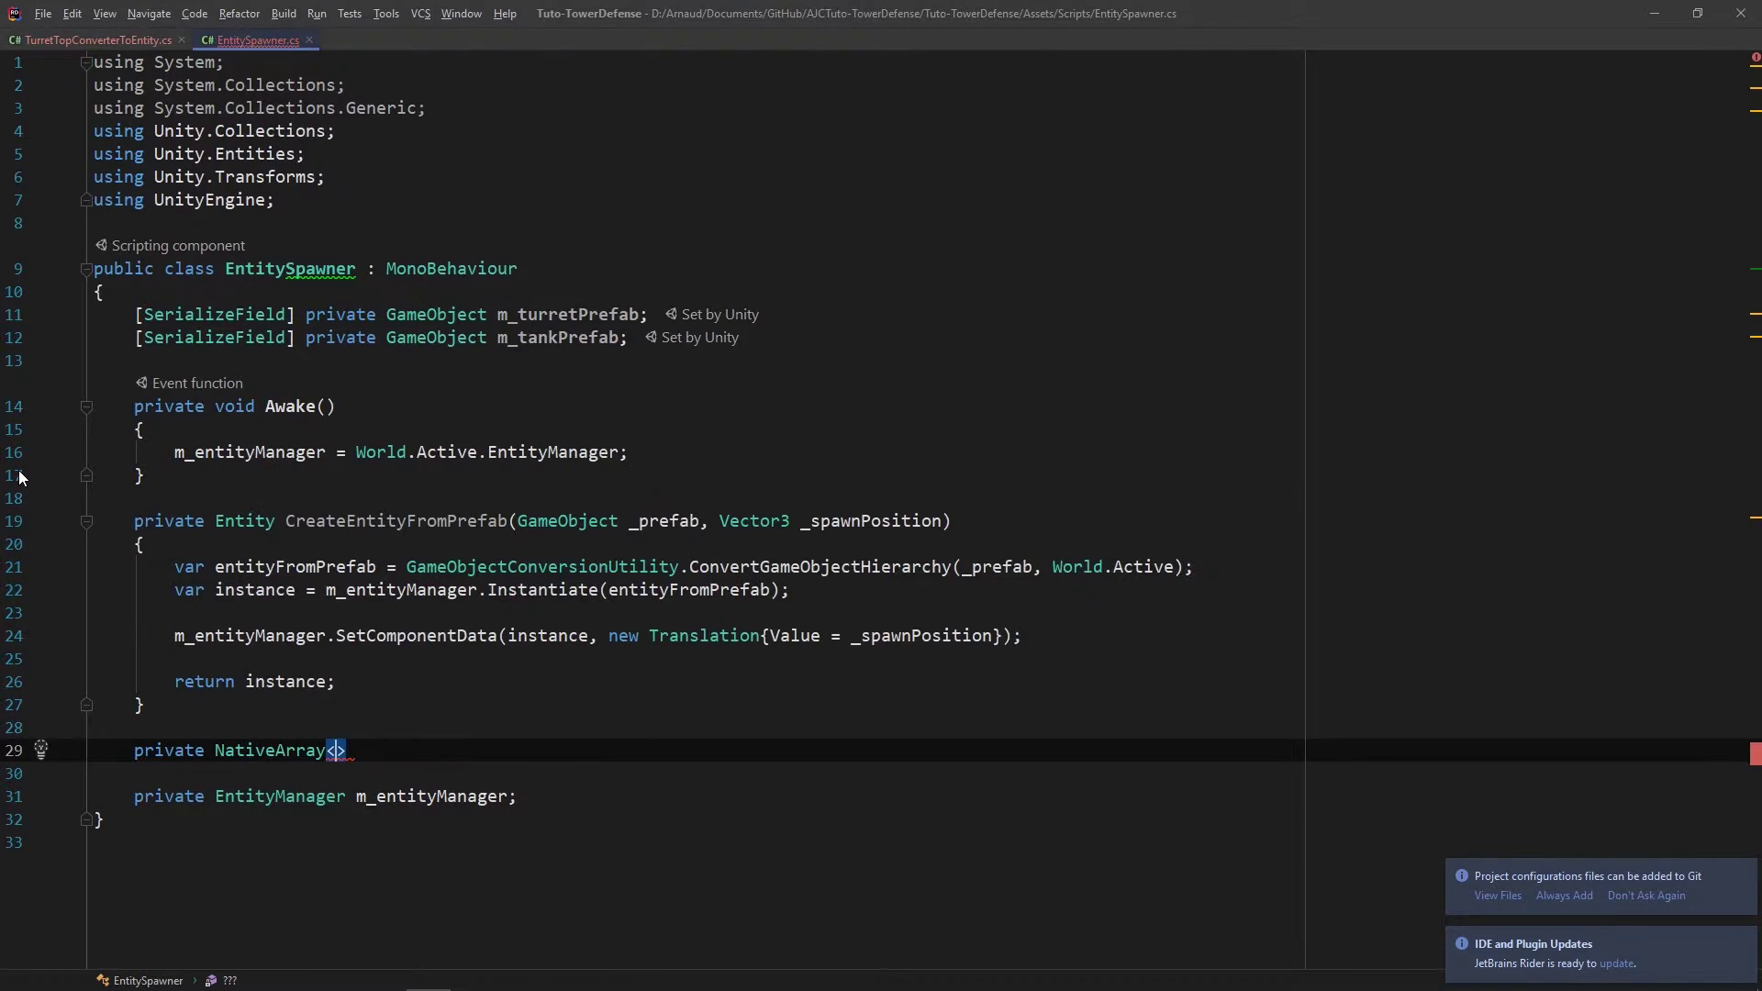
type("E")
key("Return")
type("> ")
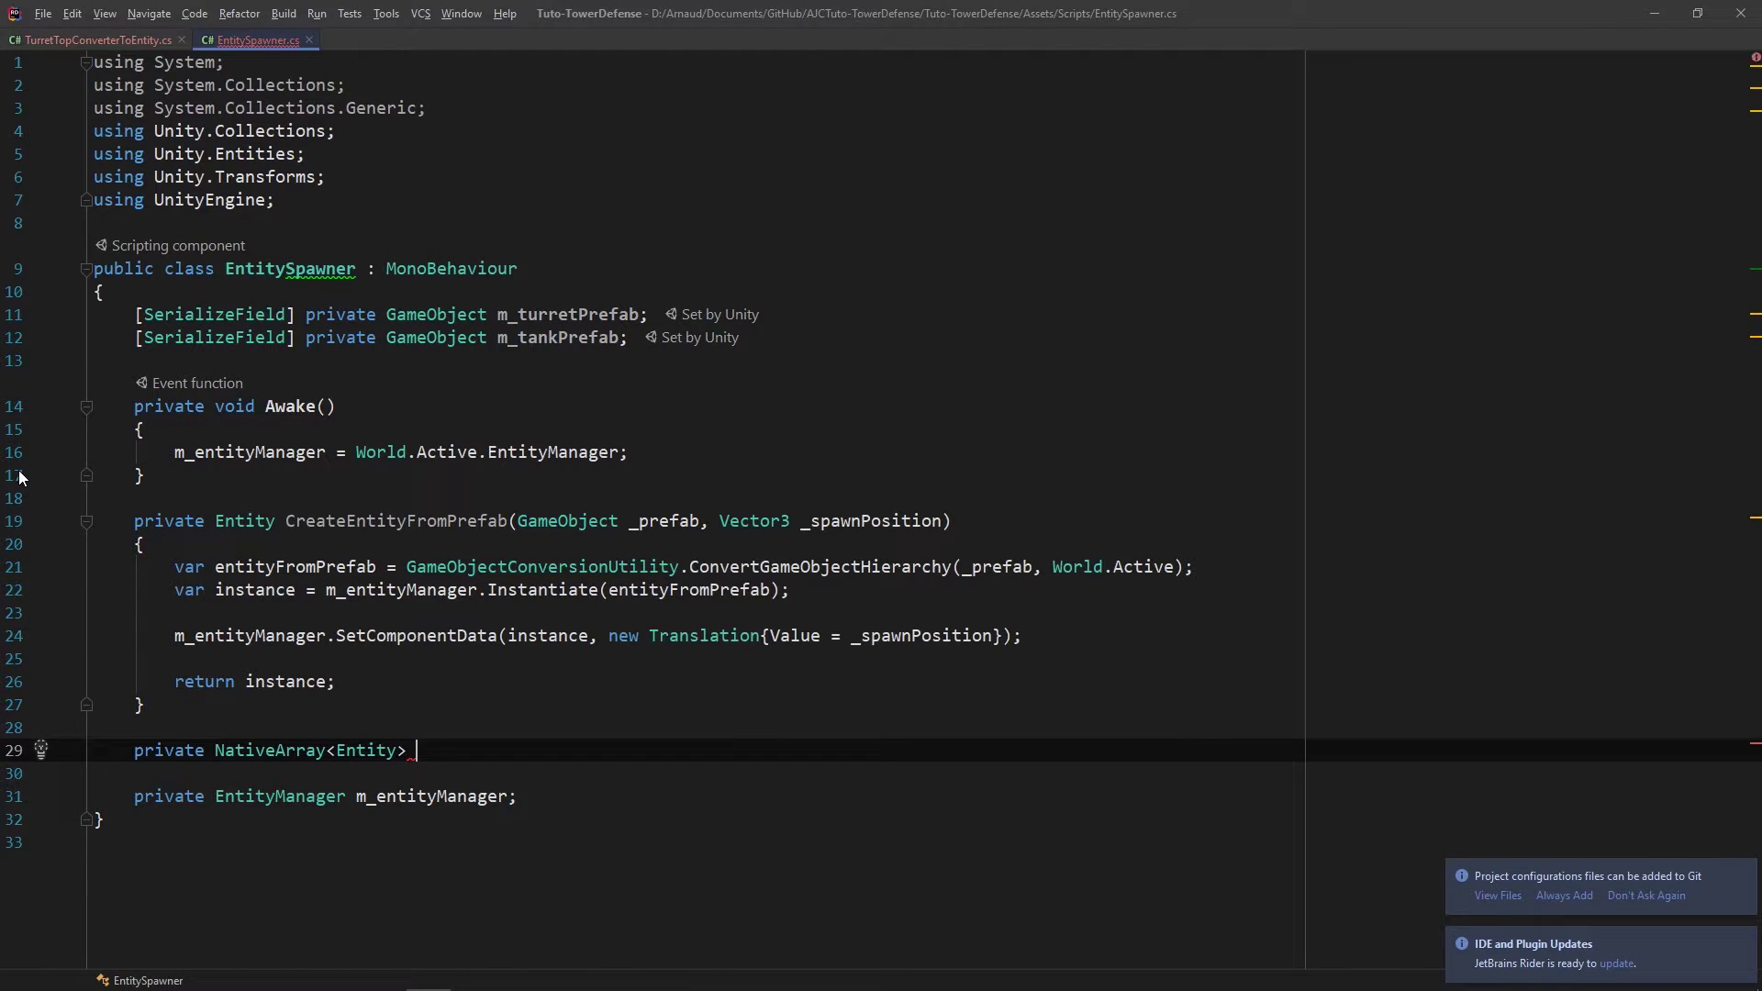
type("_CreateEntities")
type("FromPrefab(")
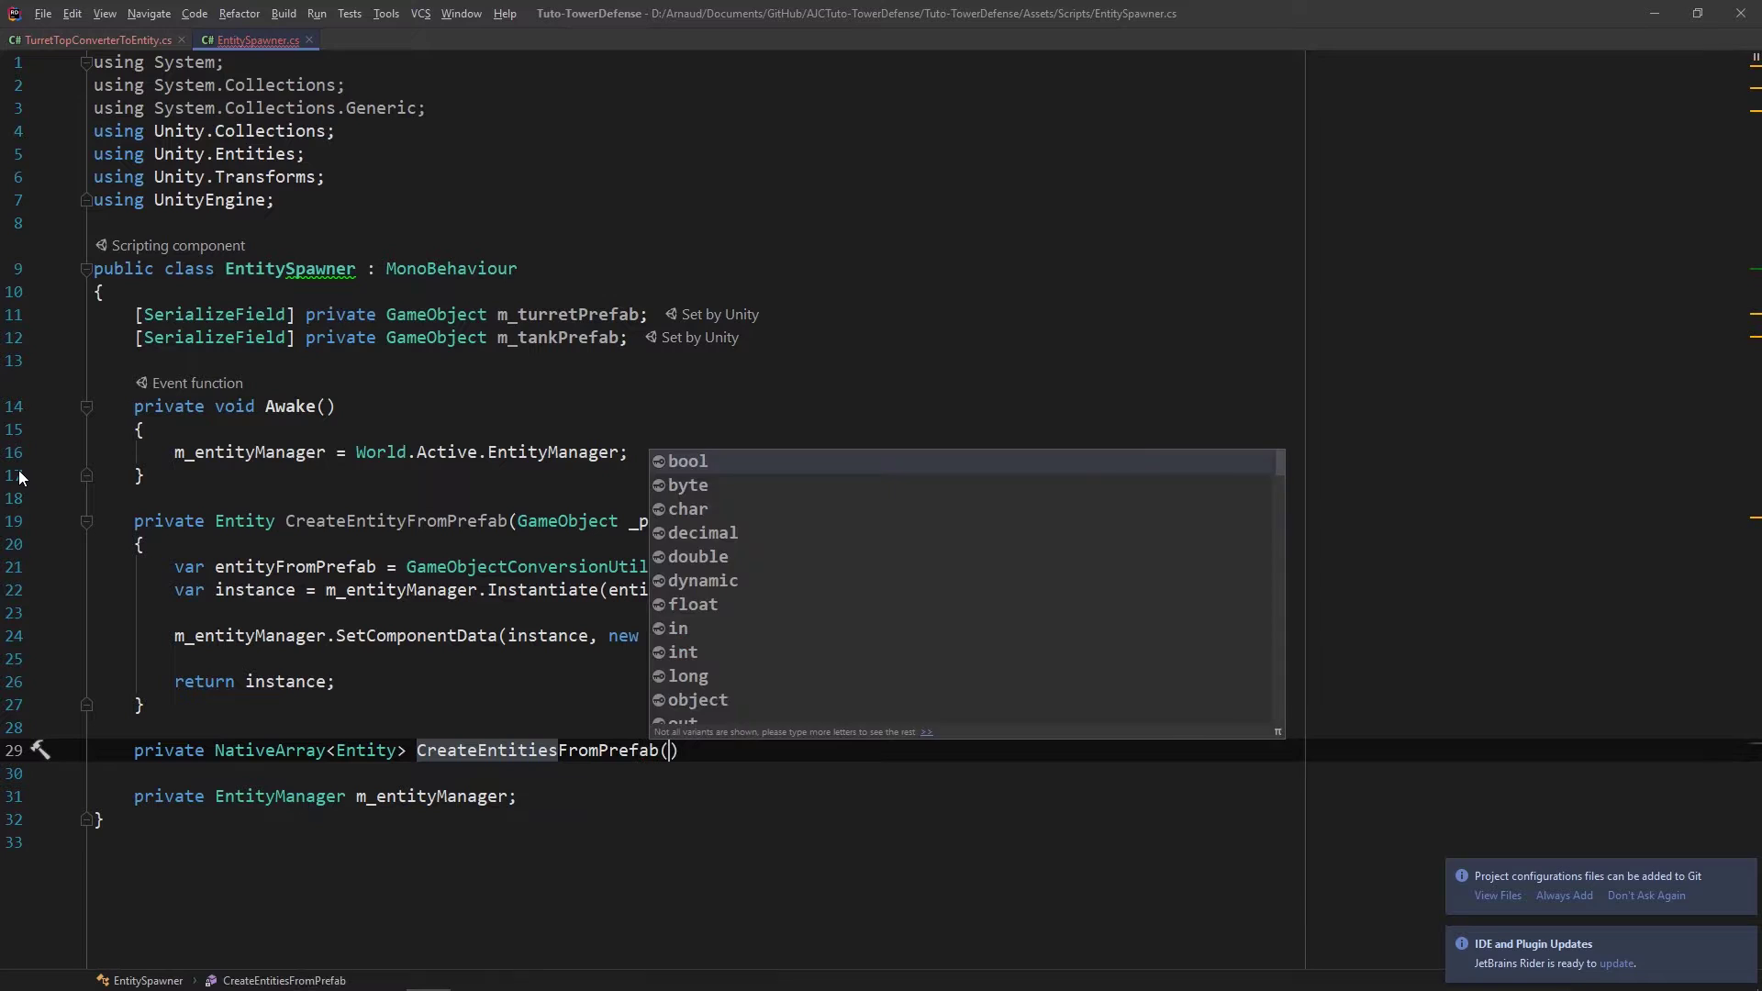
type("GameObject _prefab")
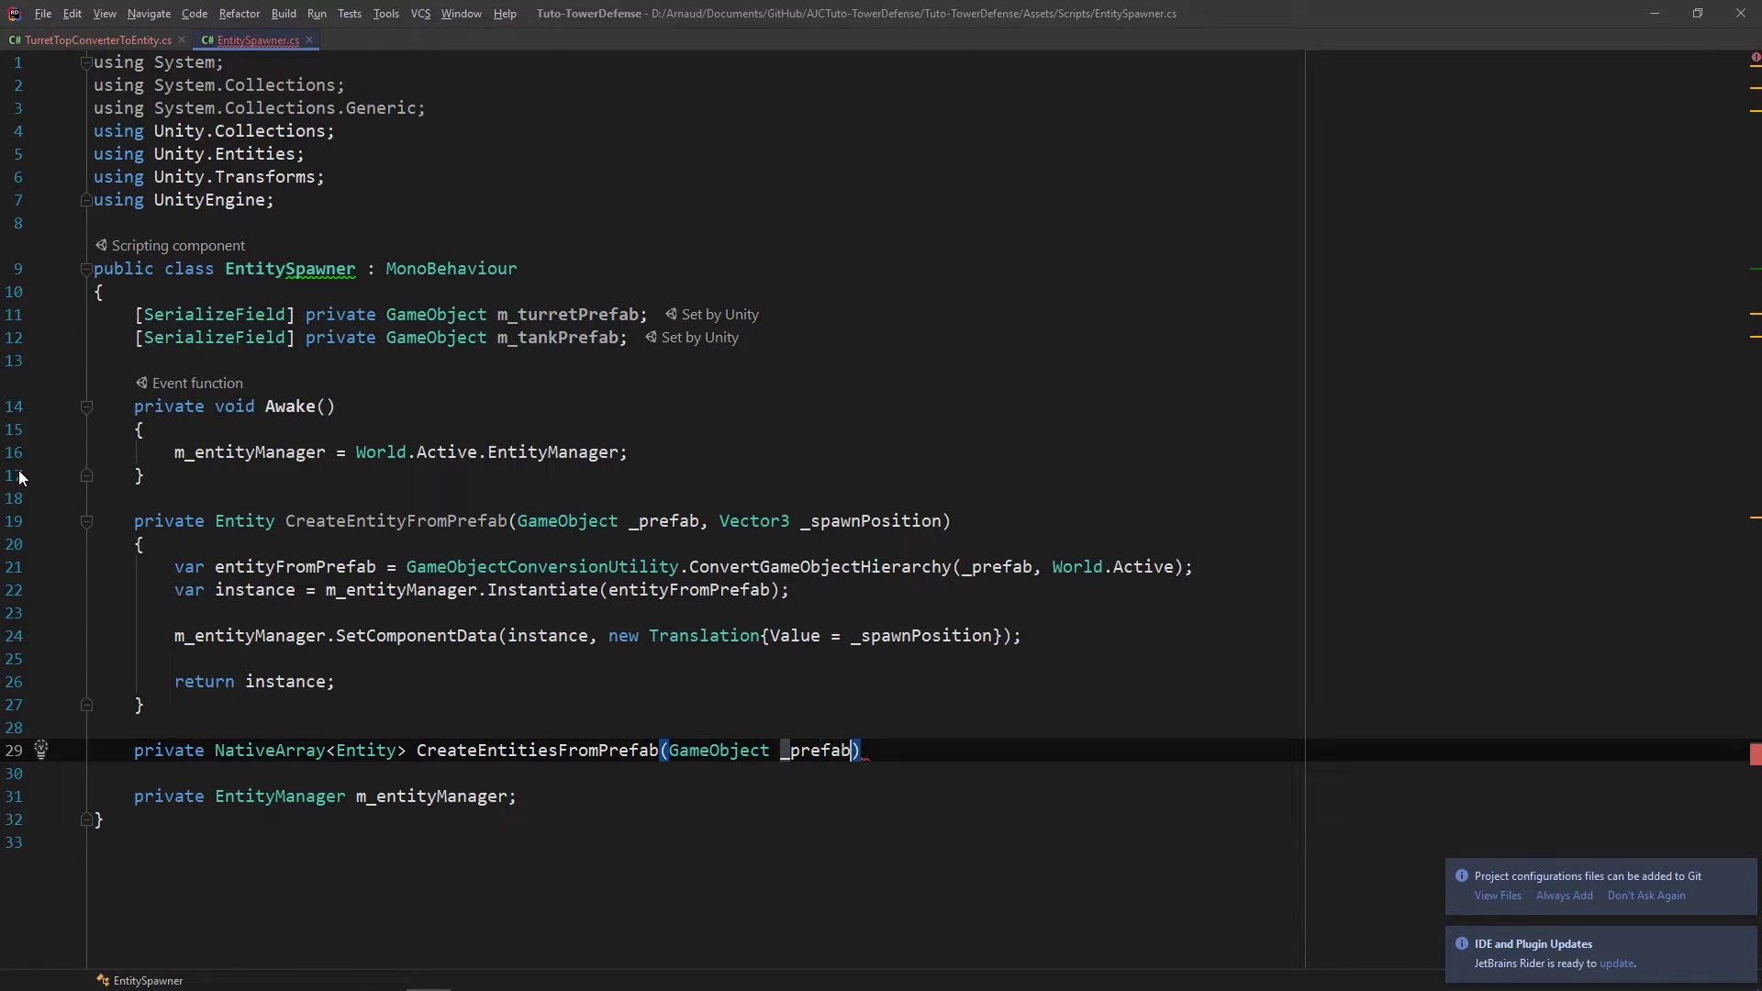
type("Vec")
key("Return")
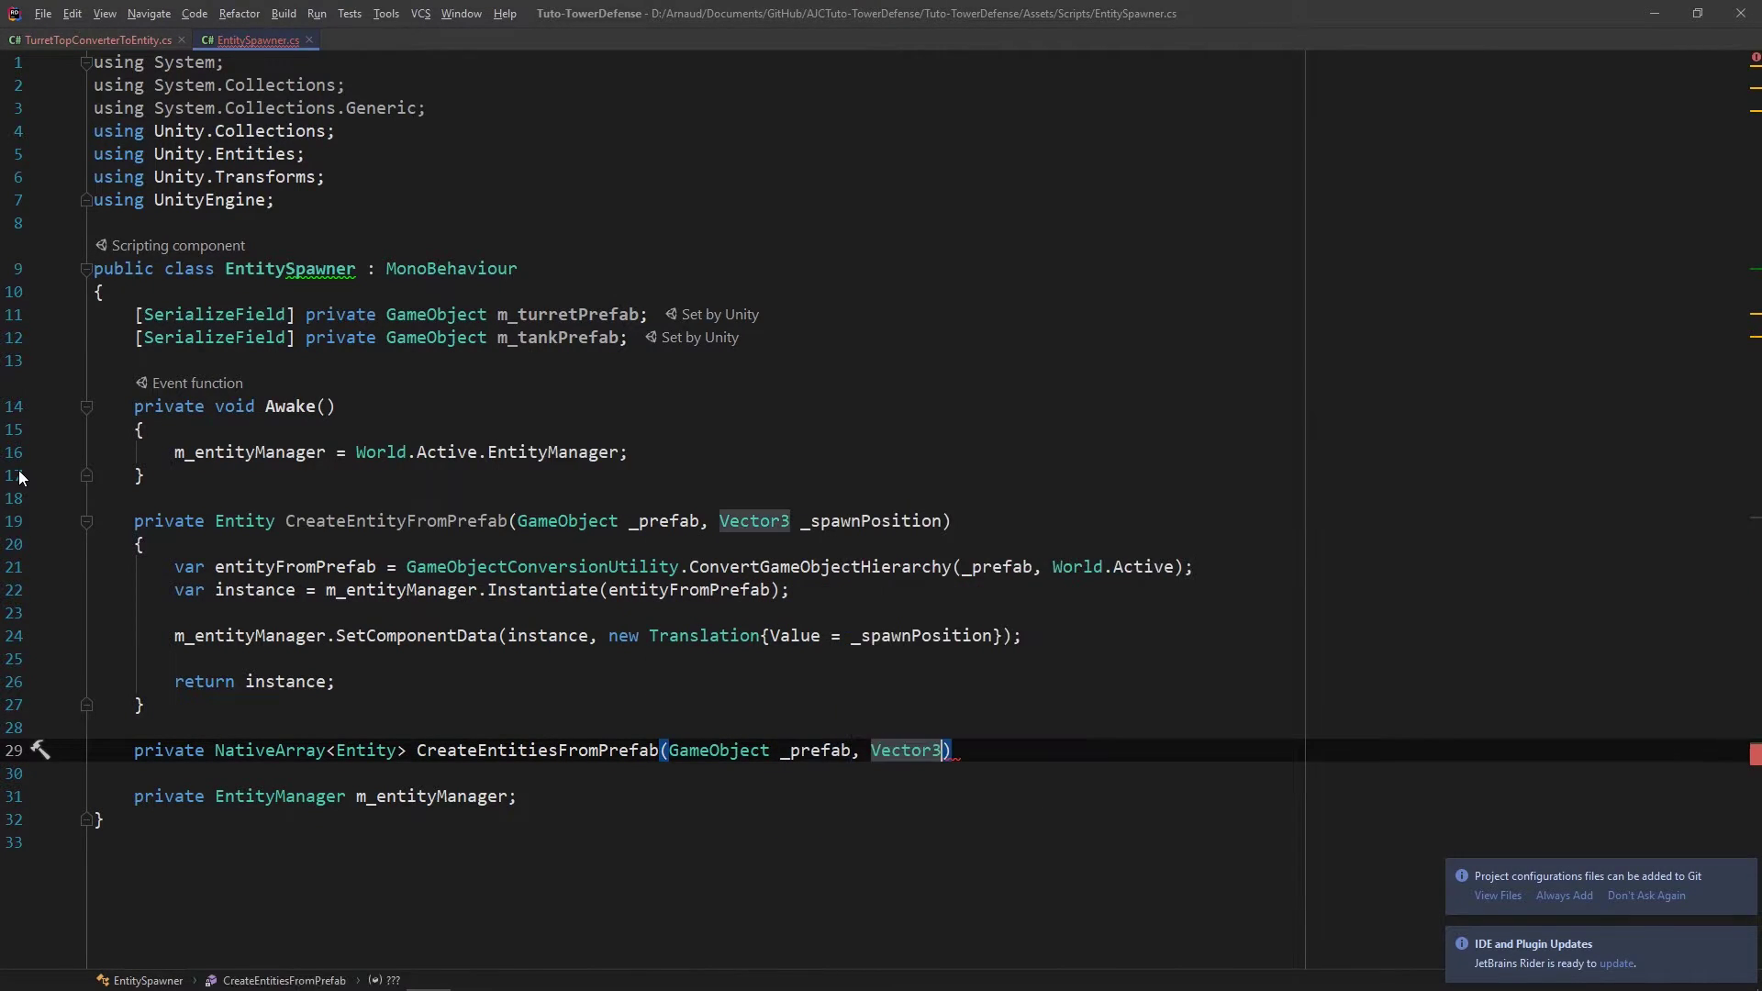
type("[] _spawnPos")
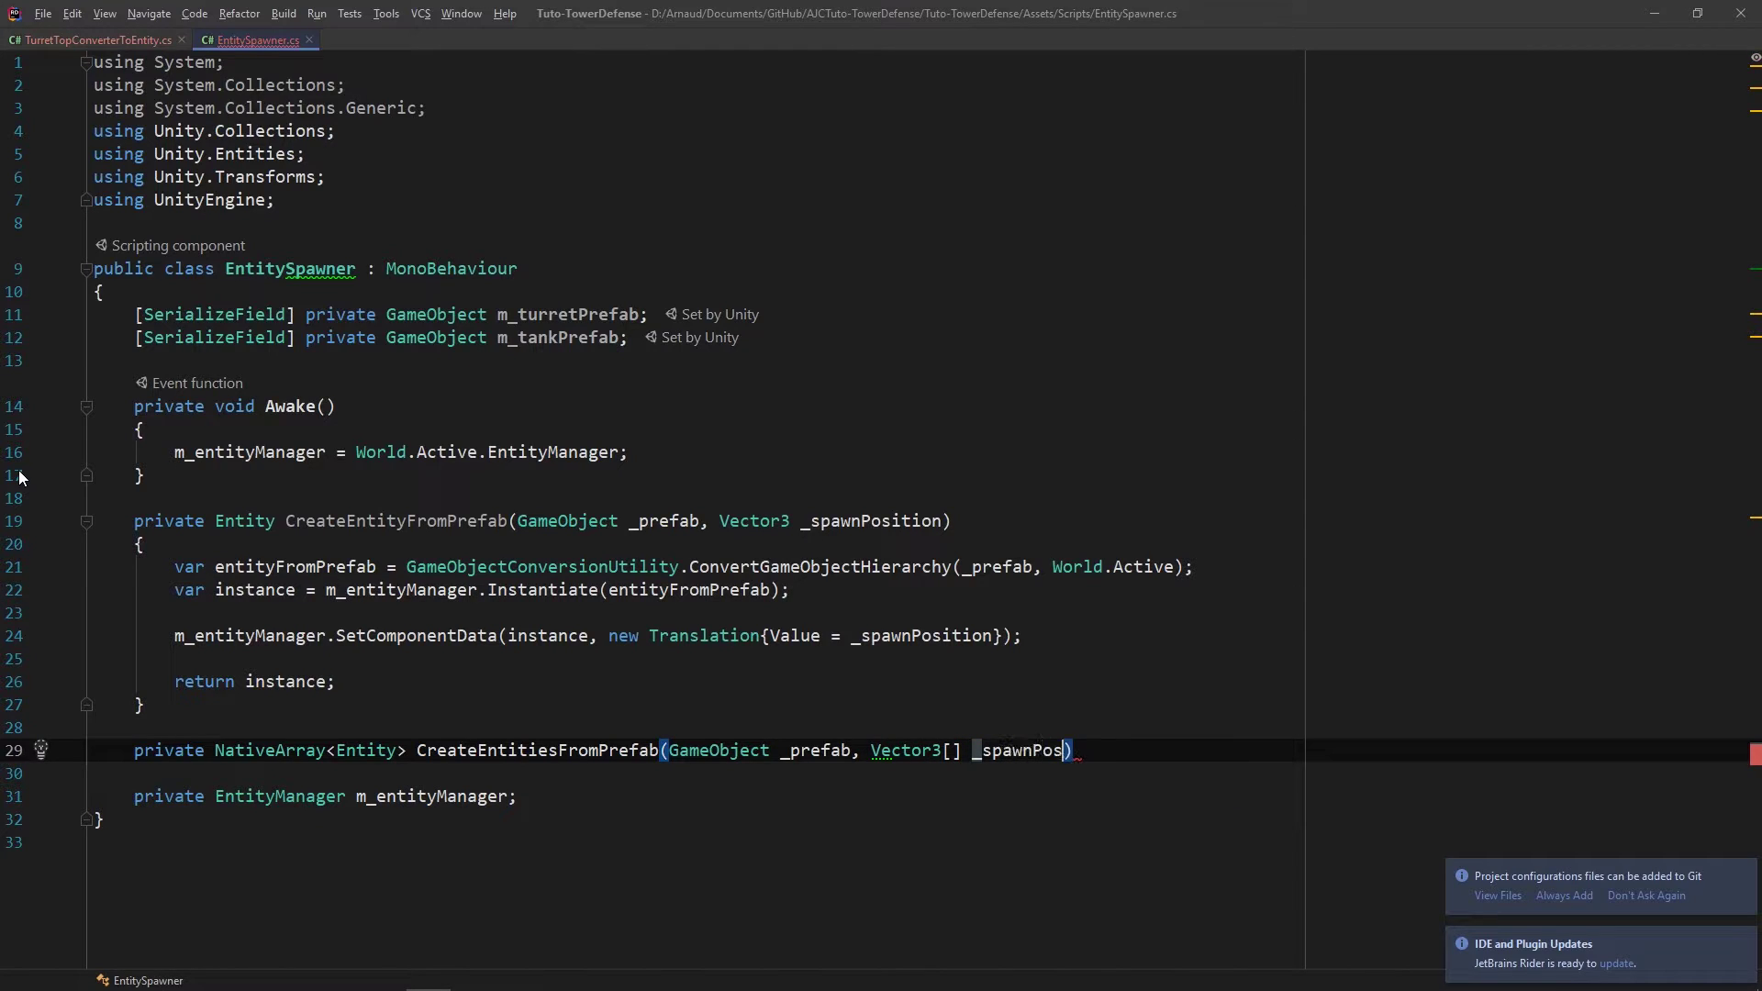
type("{")
key("Return")
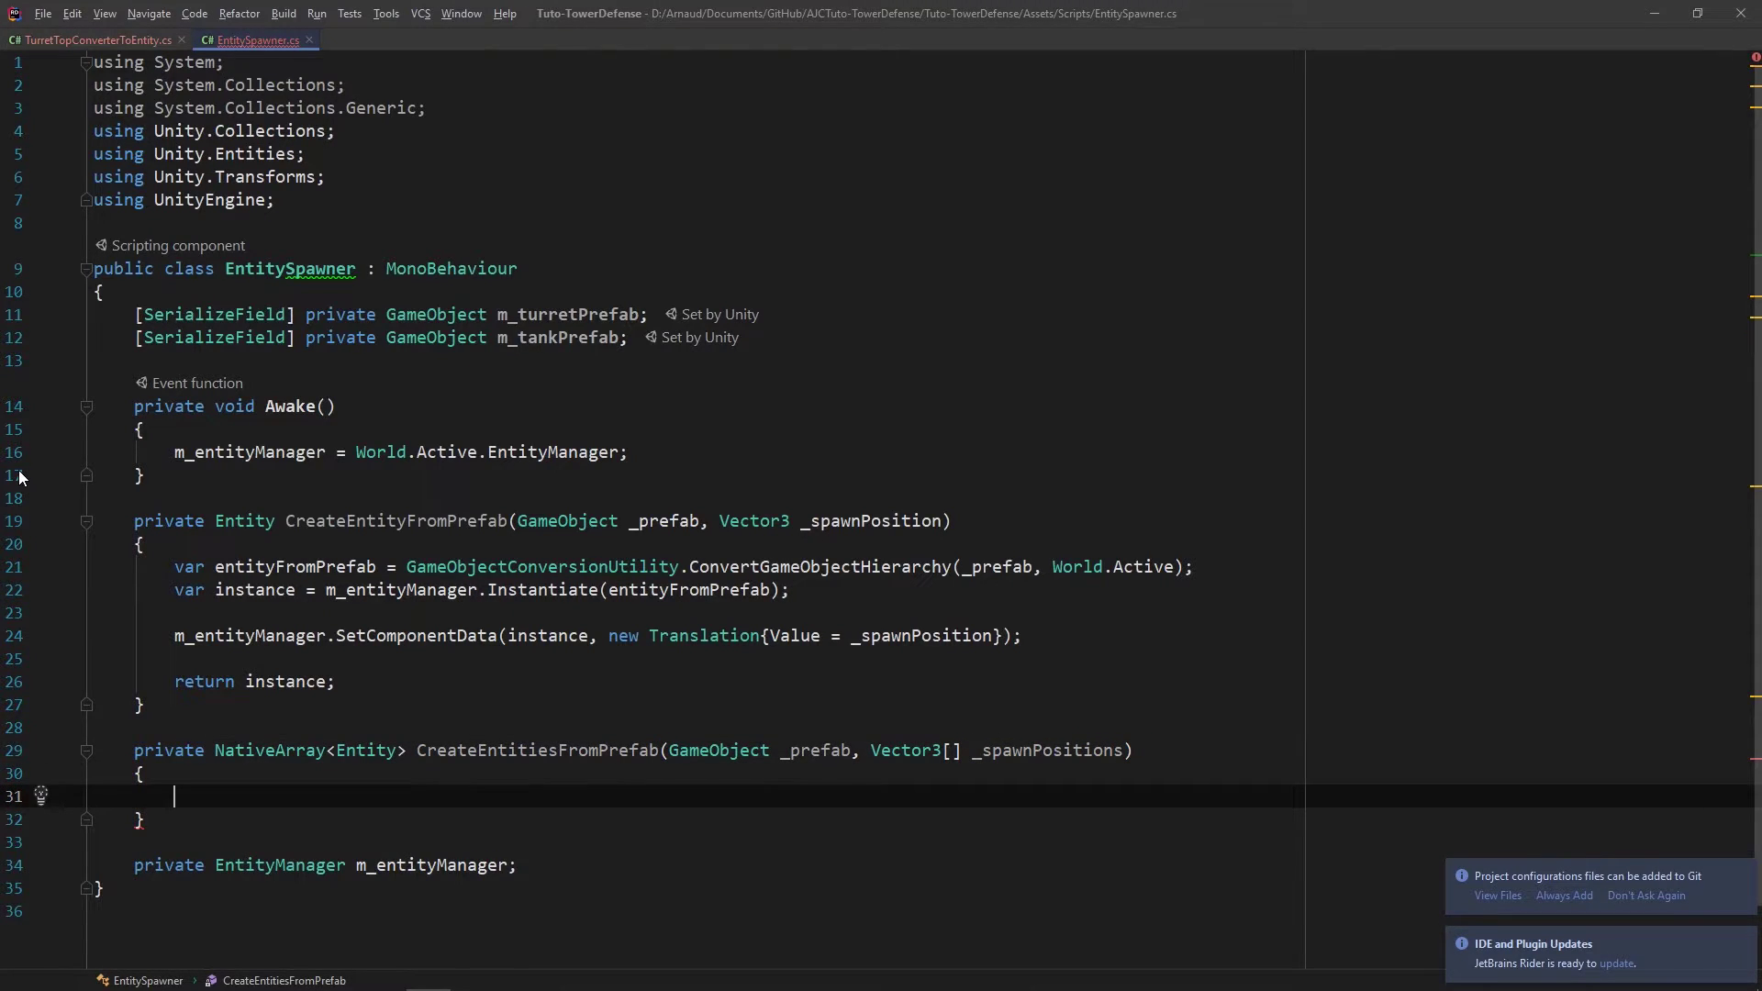
Step: Allocate a NativeArray<Entity> sized _spawnPositions.Length with Allocator.Temp
type("Na")
key("Return")
type("En>")
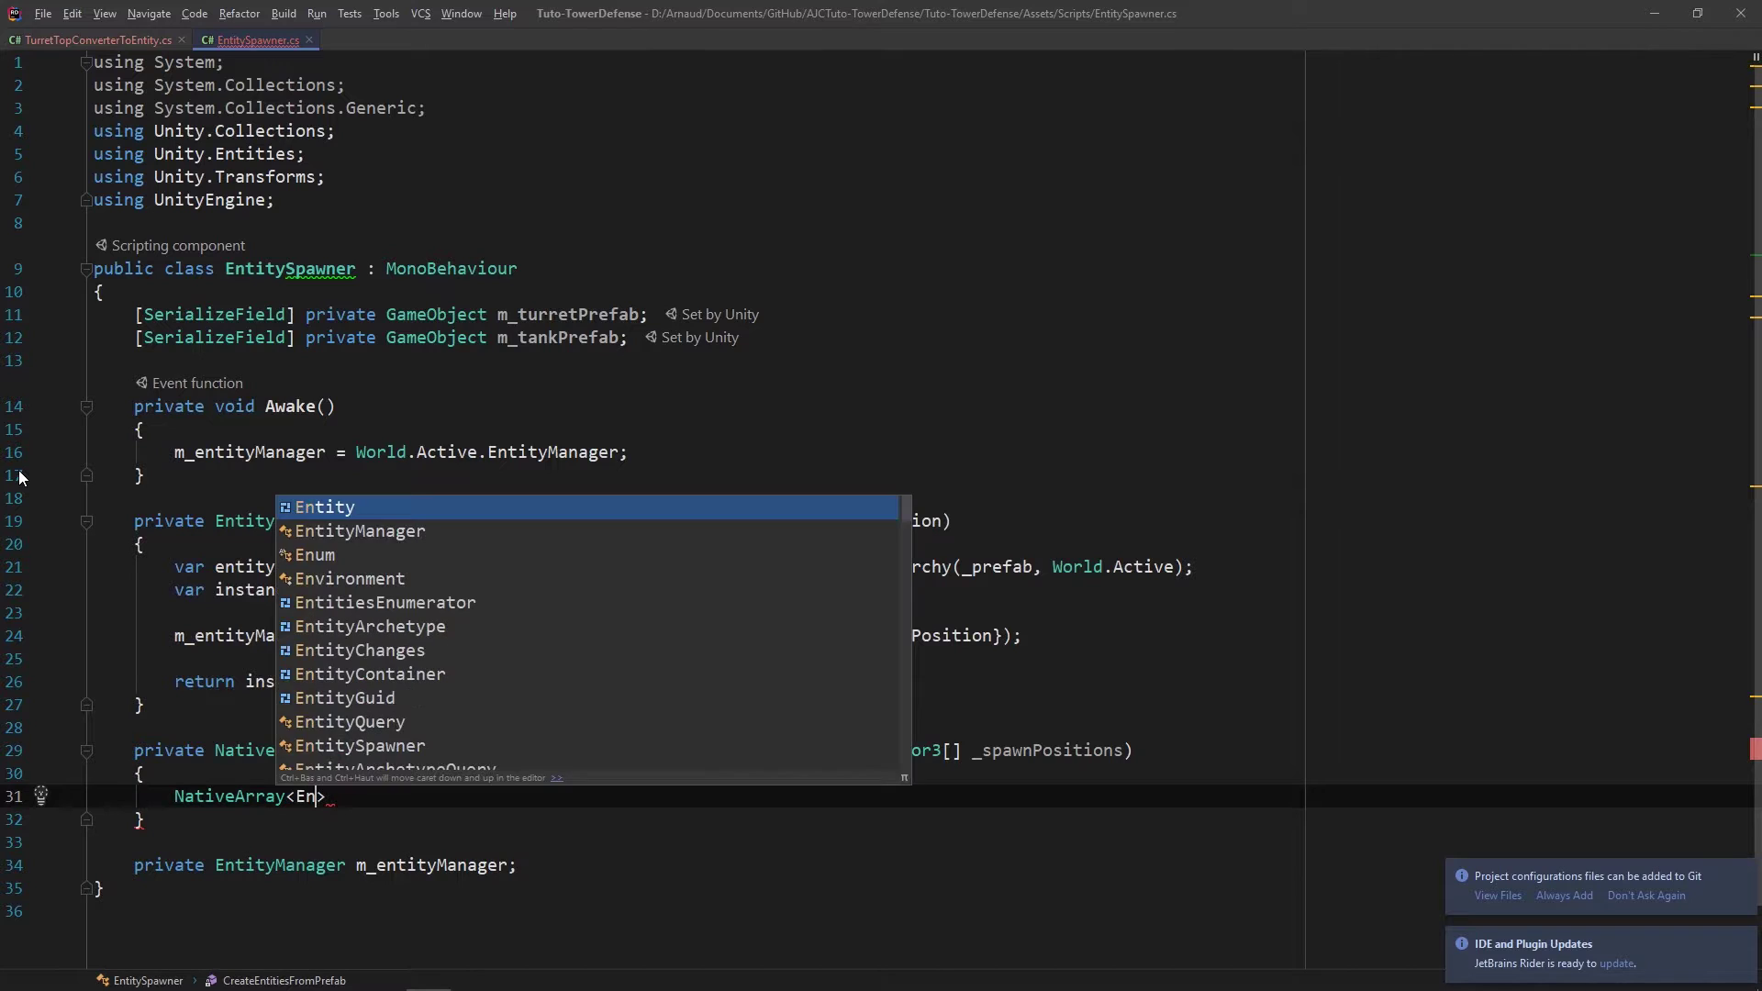
key("Return")
type("nativeArray = ")
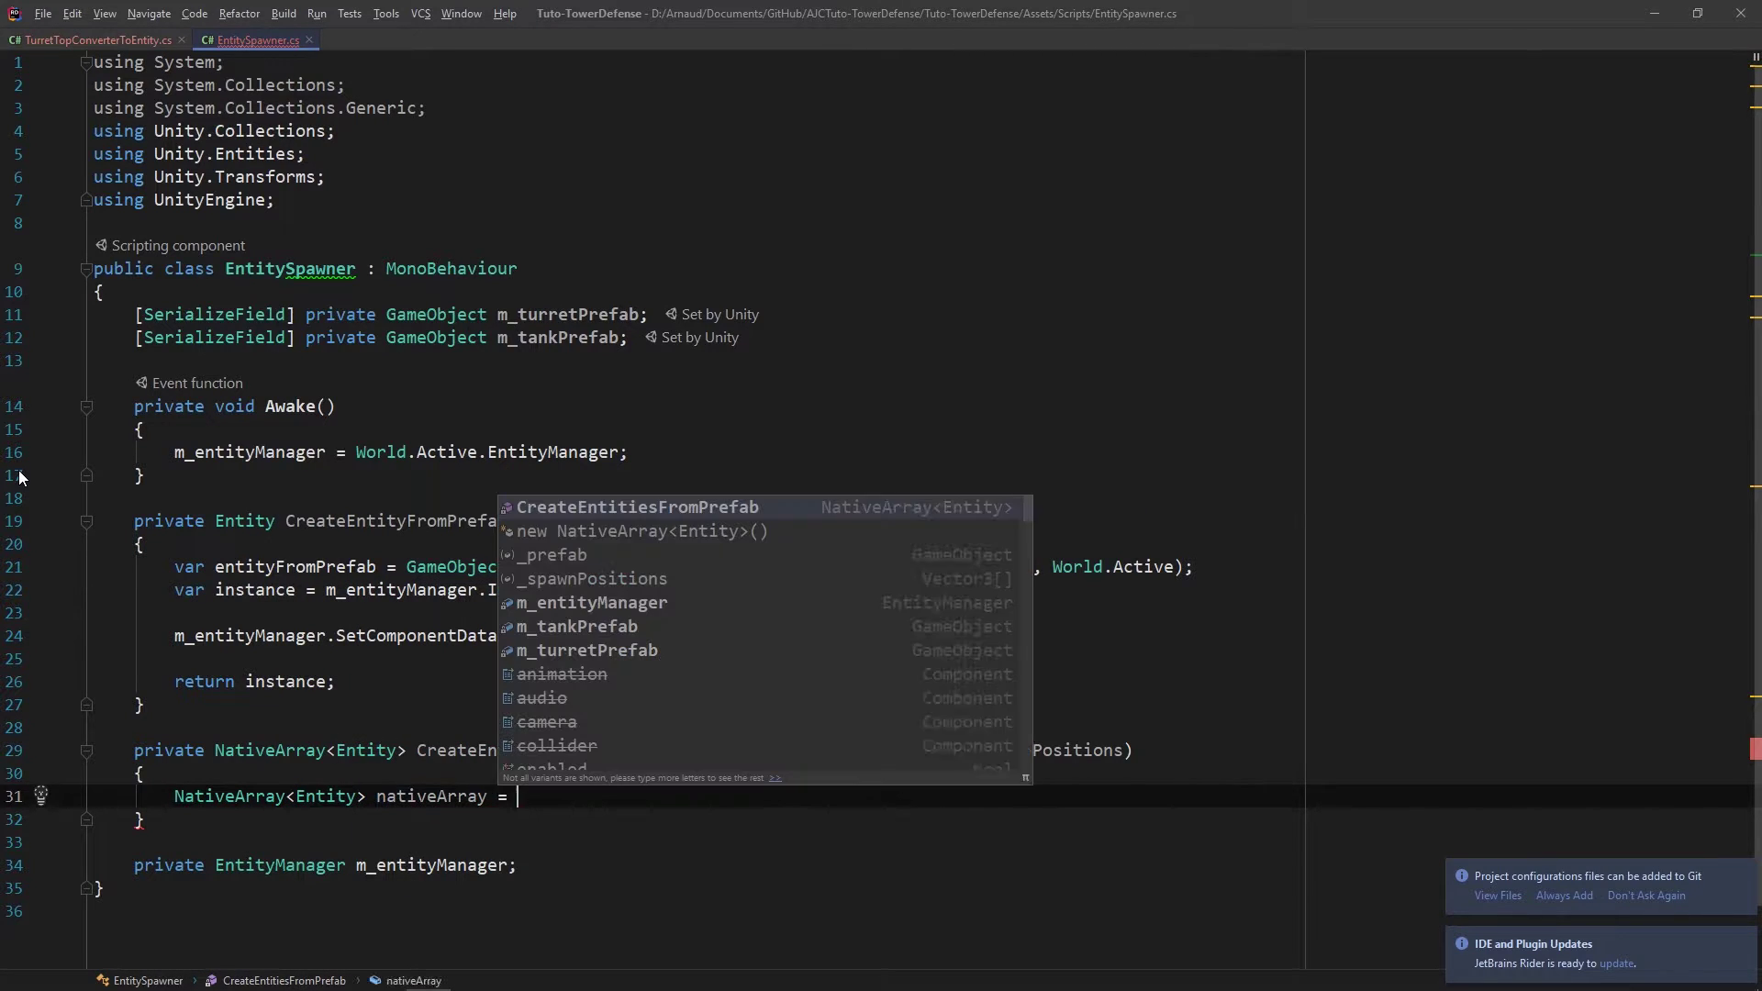
type("new")
key("Return")
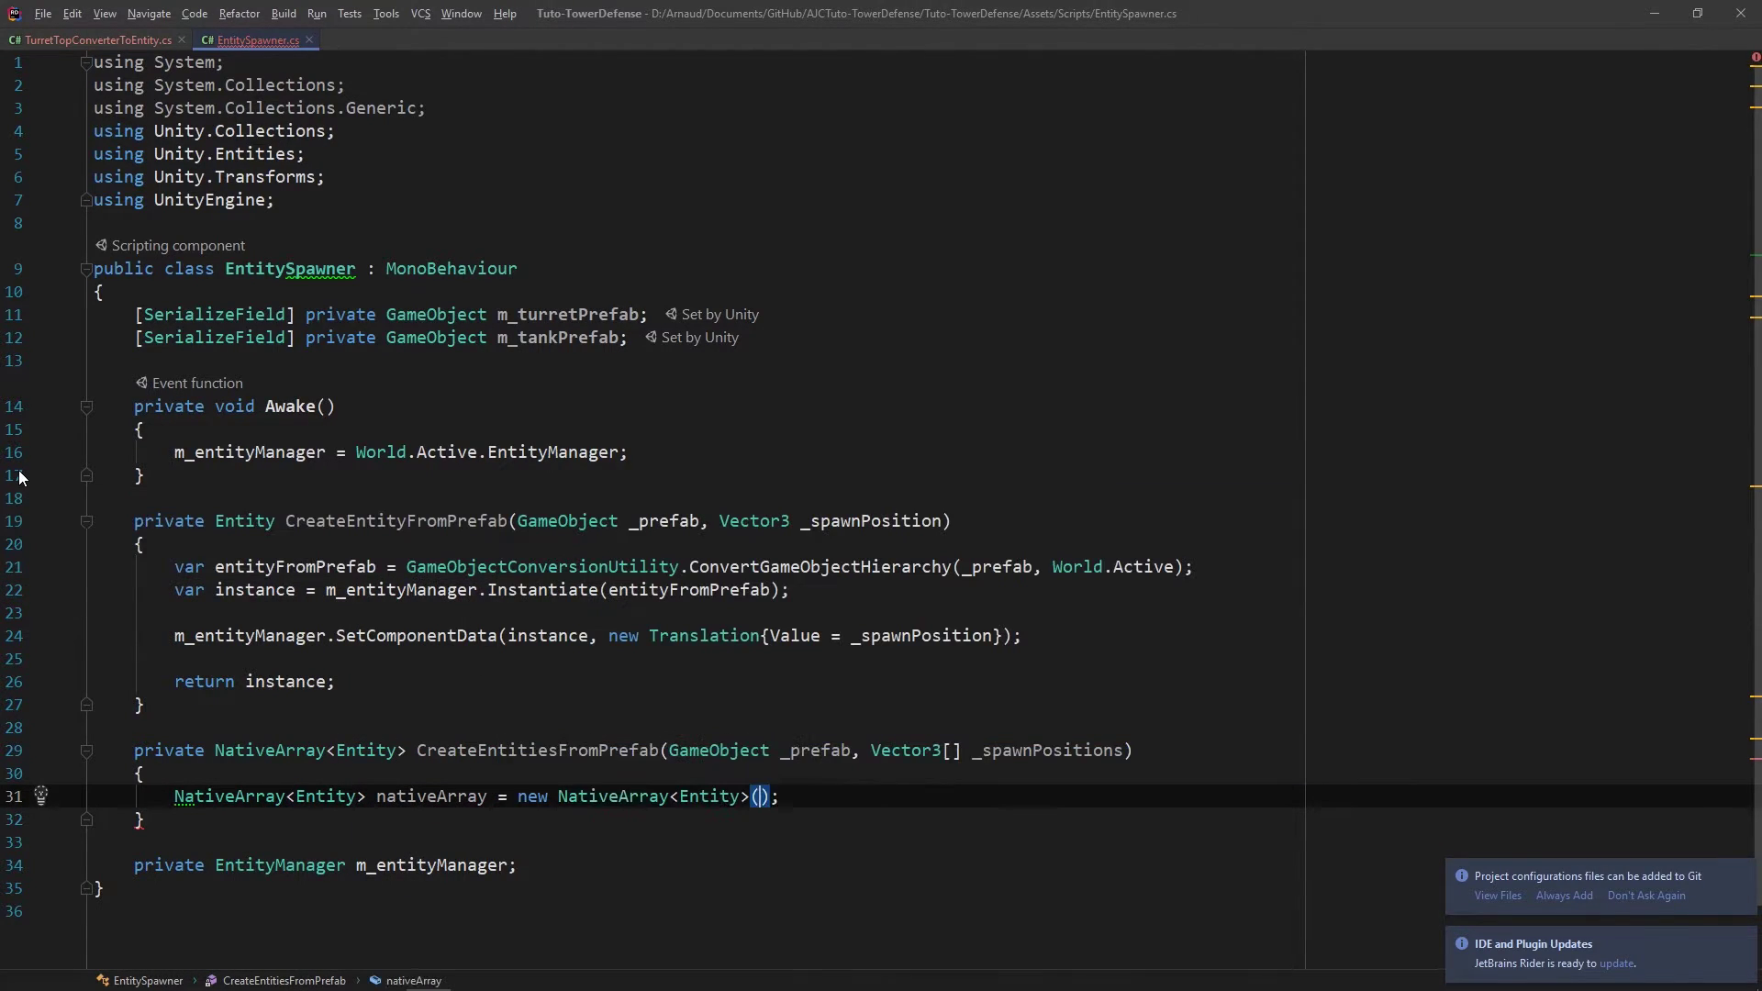
type("_sp")
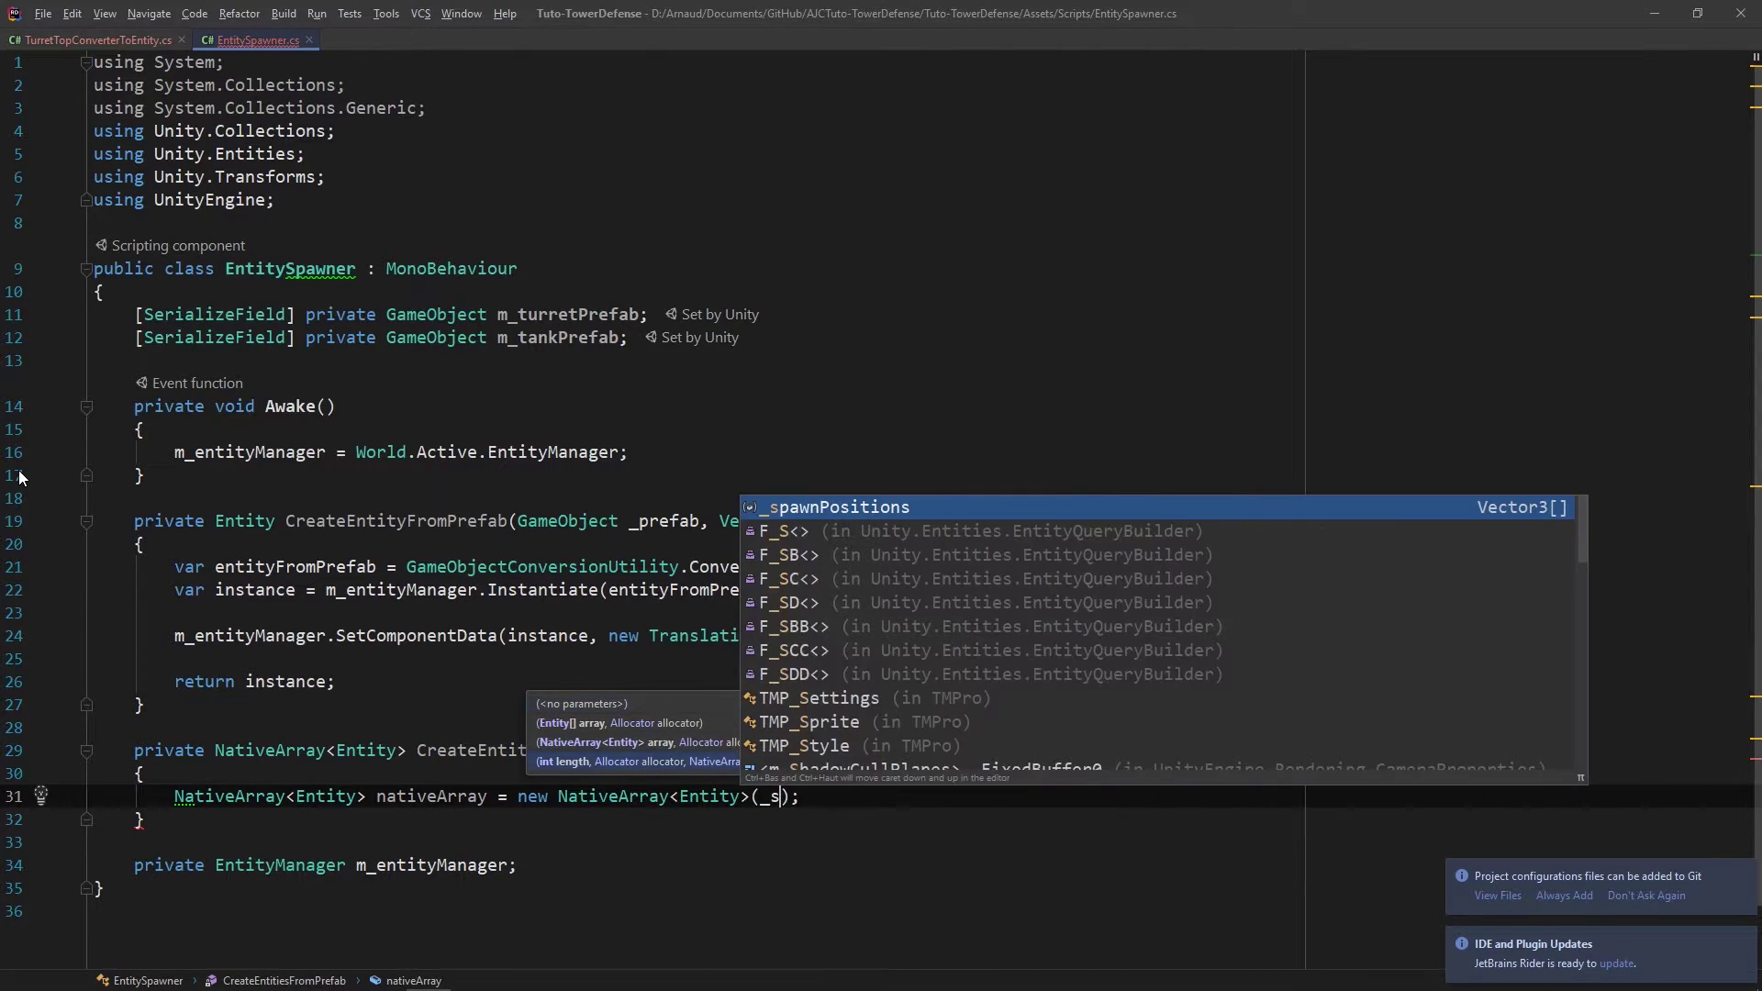
key("Return")
type(".Length, A")
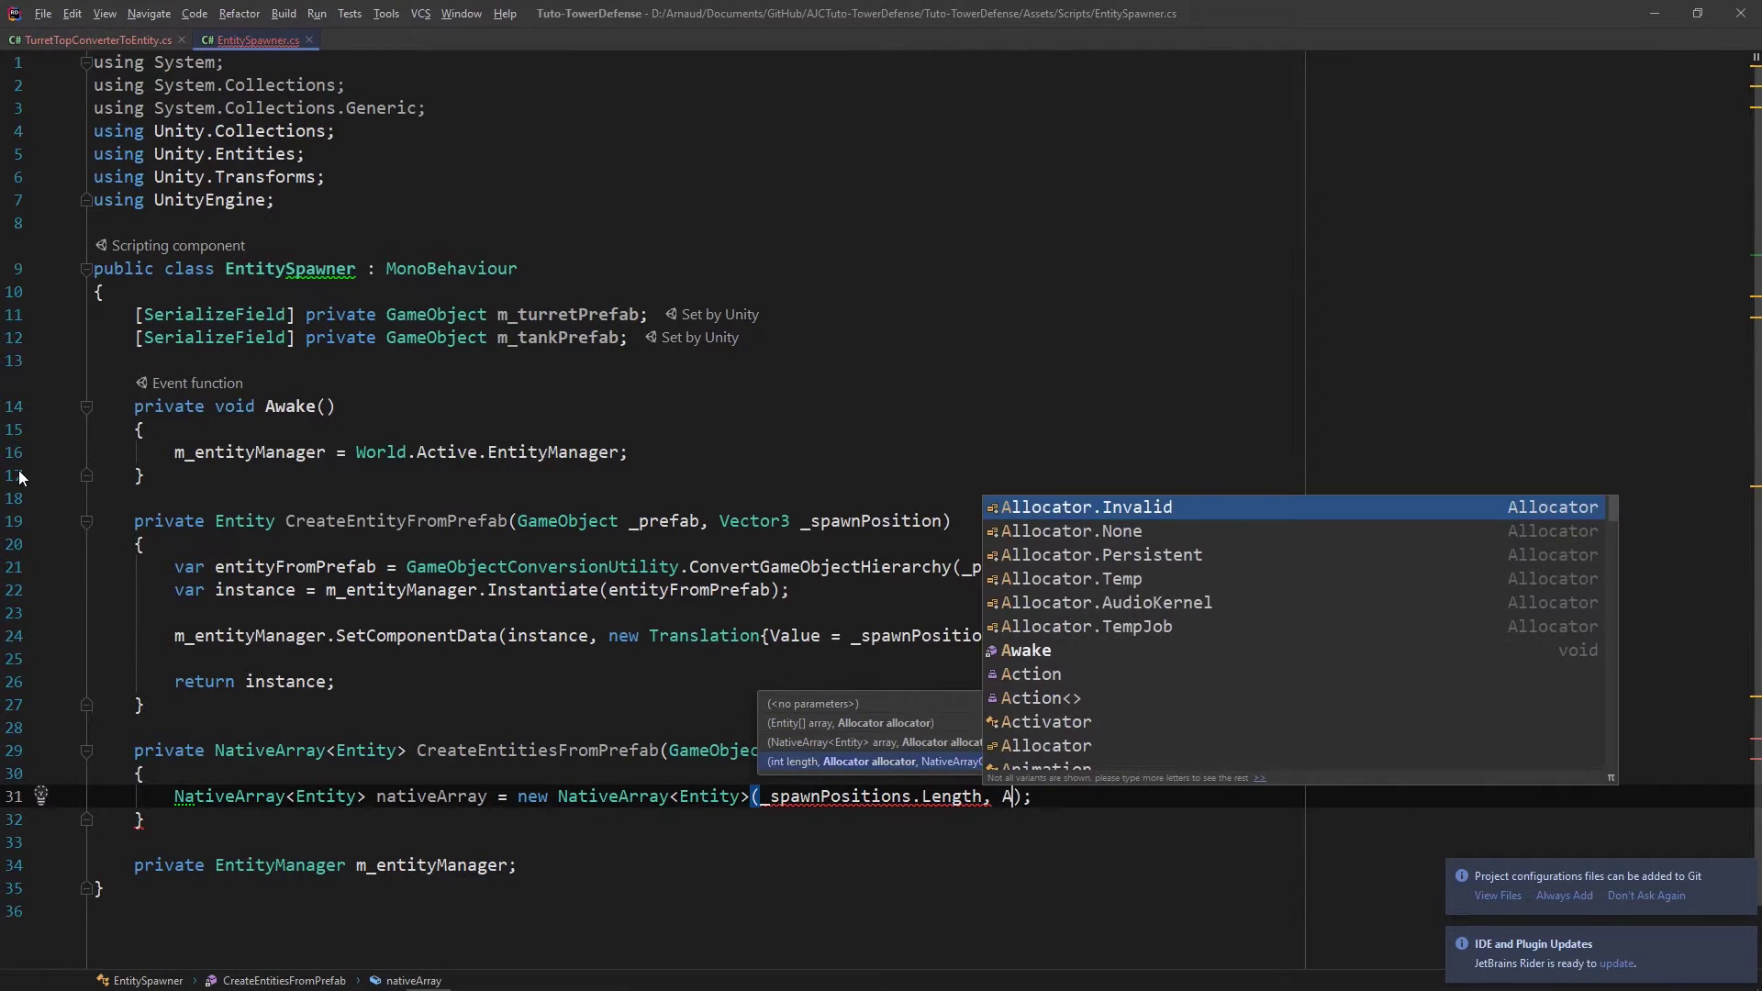
key("Down")
key("Down")
key("Down")
key("Return")
key("End")
key("Return")
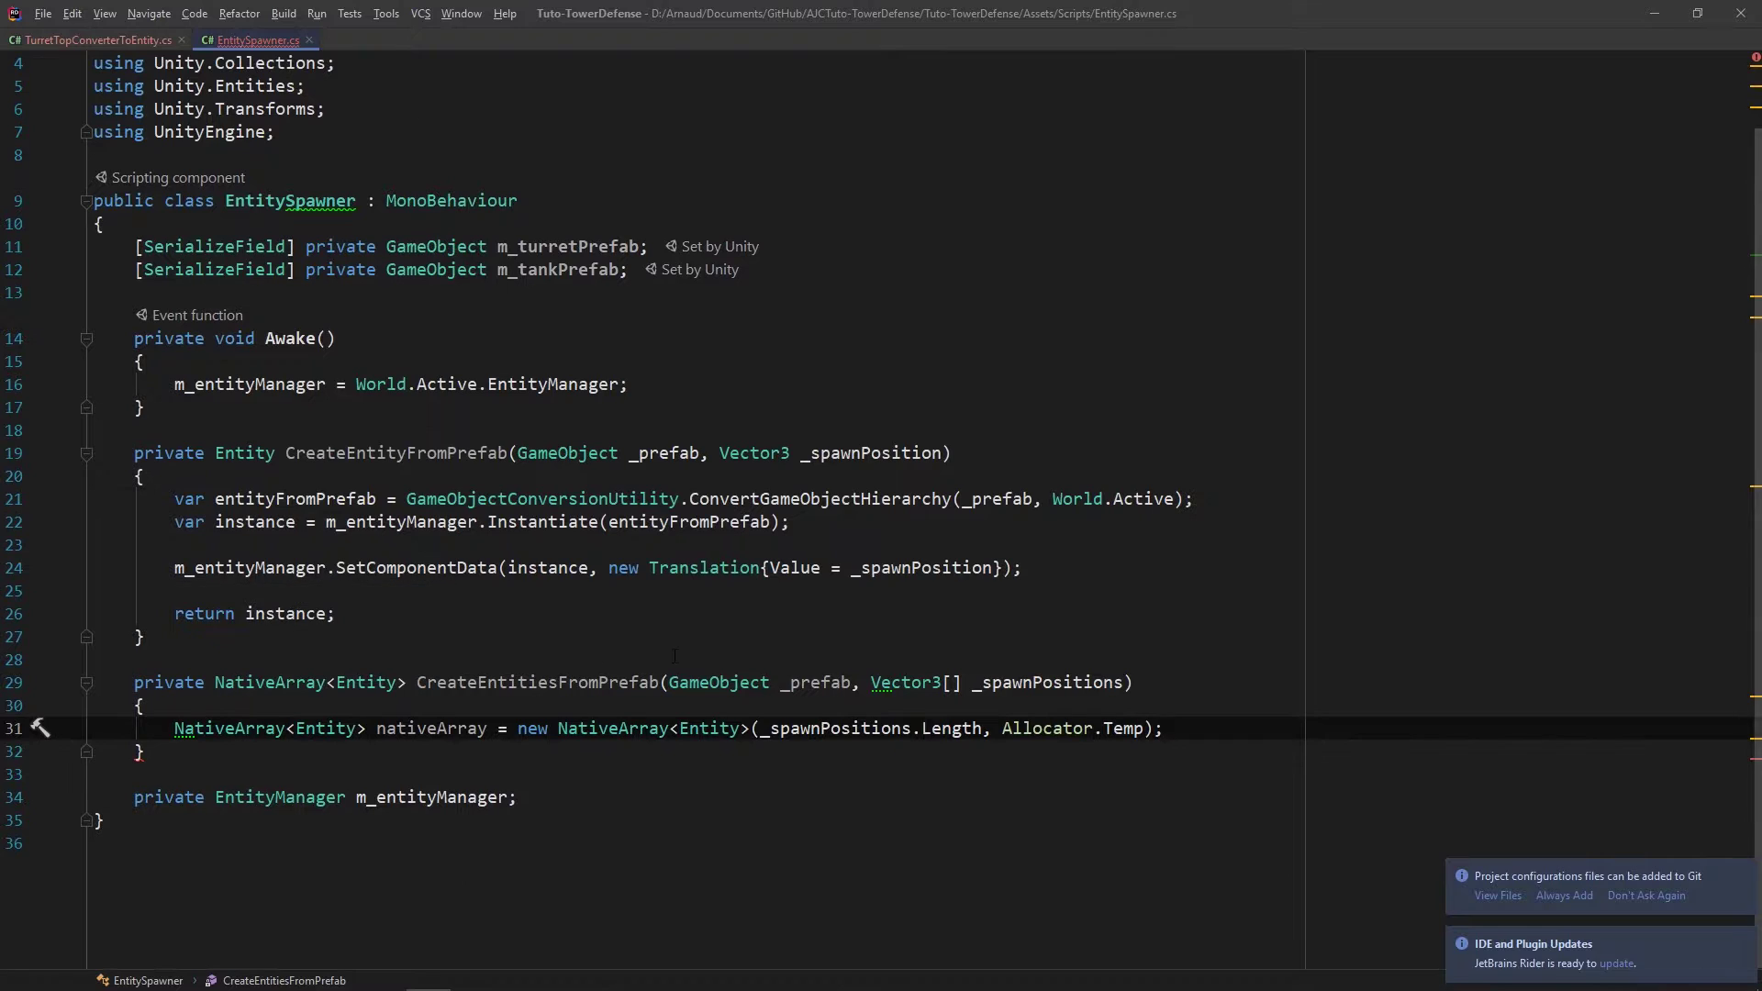
key("Down")
key("Down")
key("Down")
key("End")
key("Down")
key("Down")
key("Return")
key("Return")
key("Return")
left_click(1164, 567)
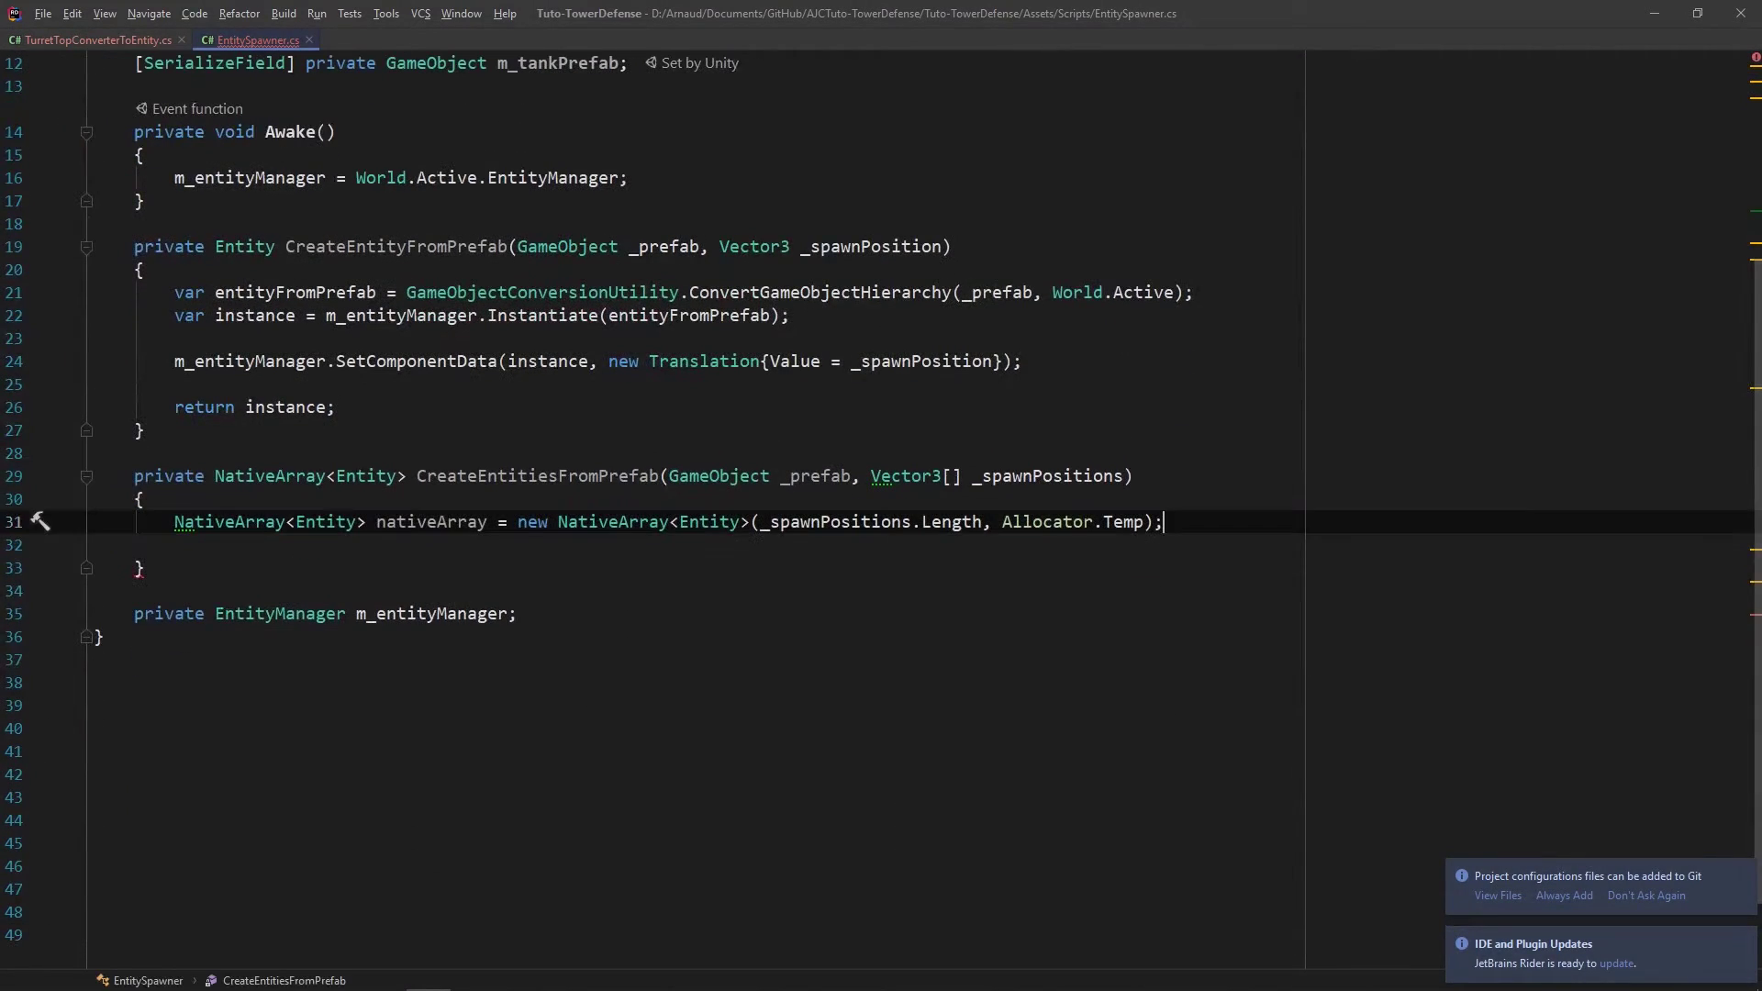
key("Return")
Step: Convert _prefab to an entity via GameObjectConversionUtility.ConvertGameObjectHierarchy with World.Active
type("var entiy")
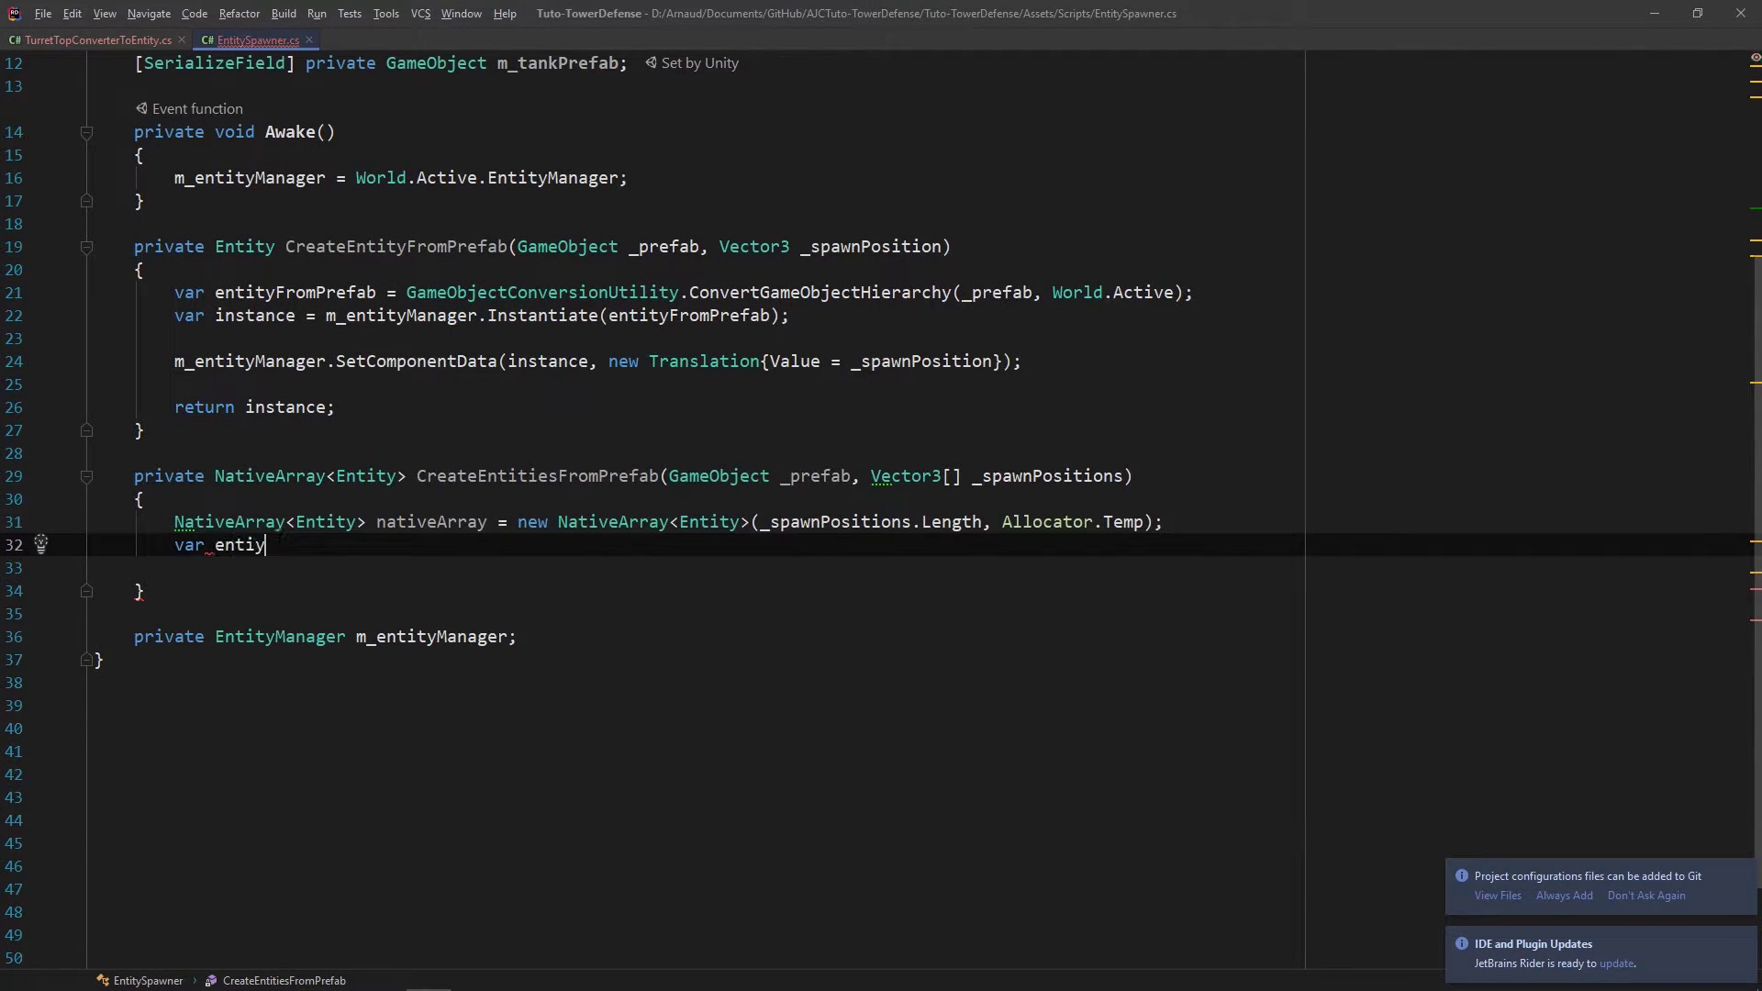
type("fab = ")
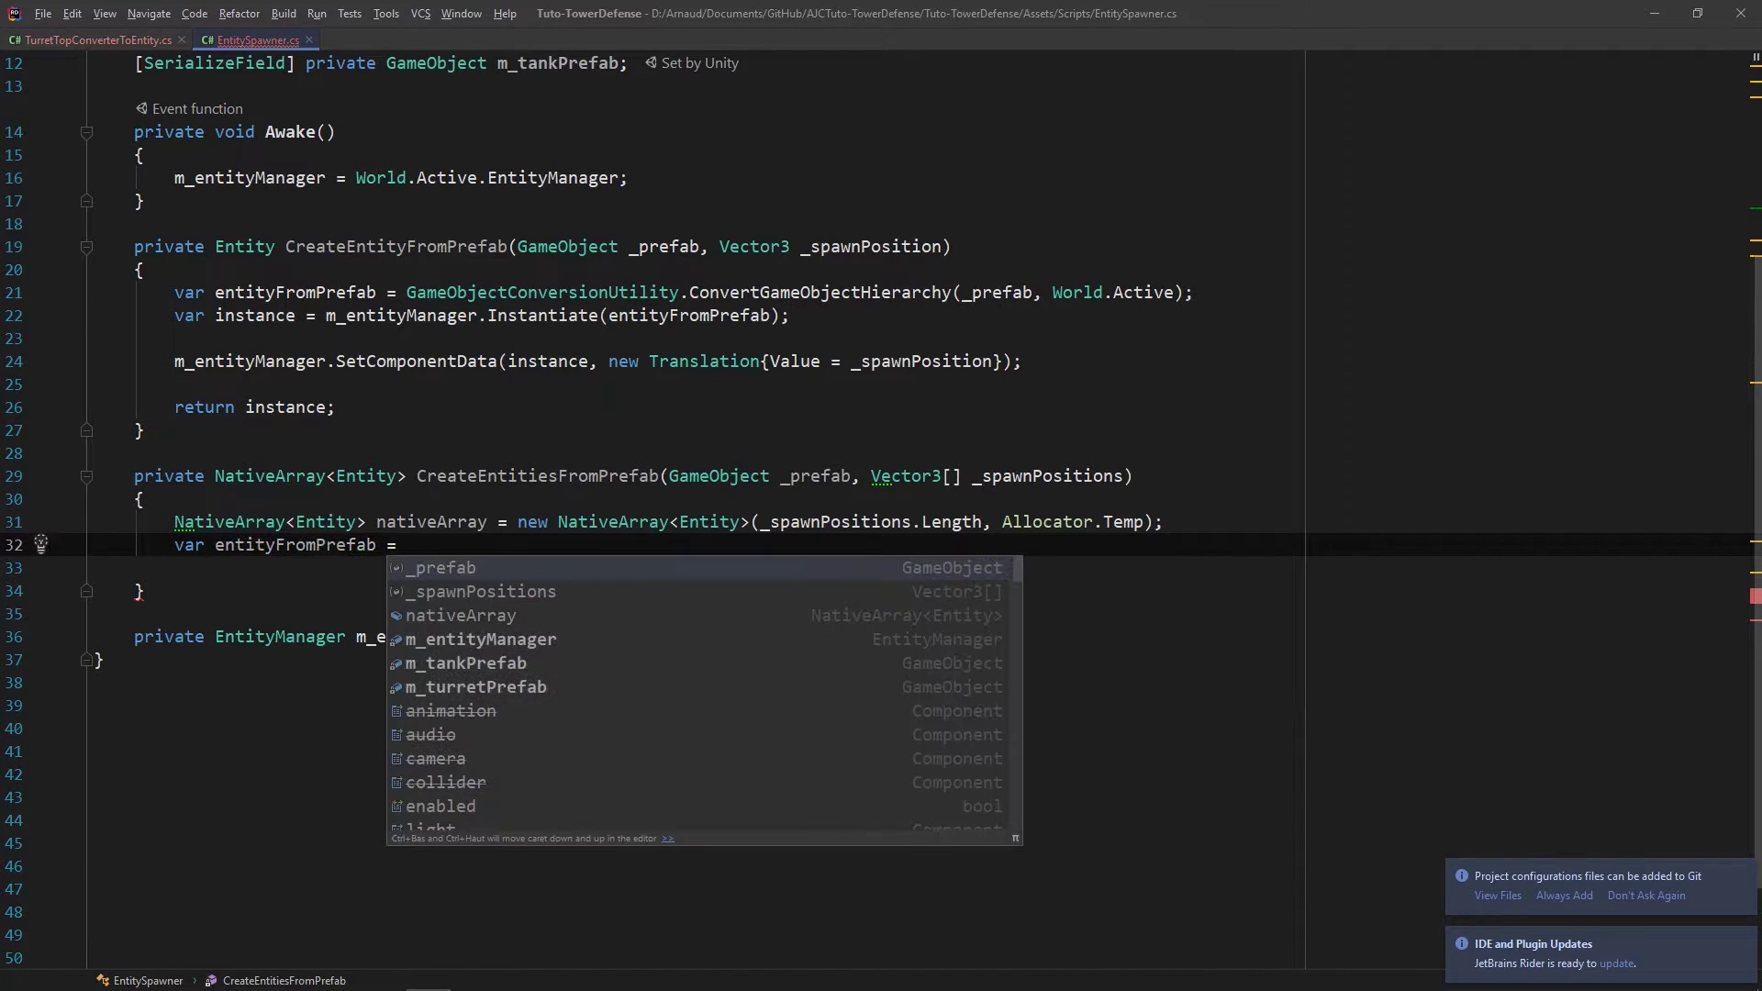
type("Ga")
key("Down")
key("Down")
key("Down")
type(".Con")
key("Return")
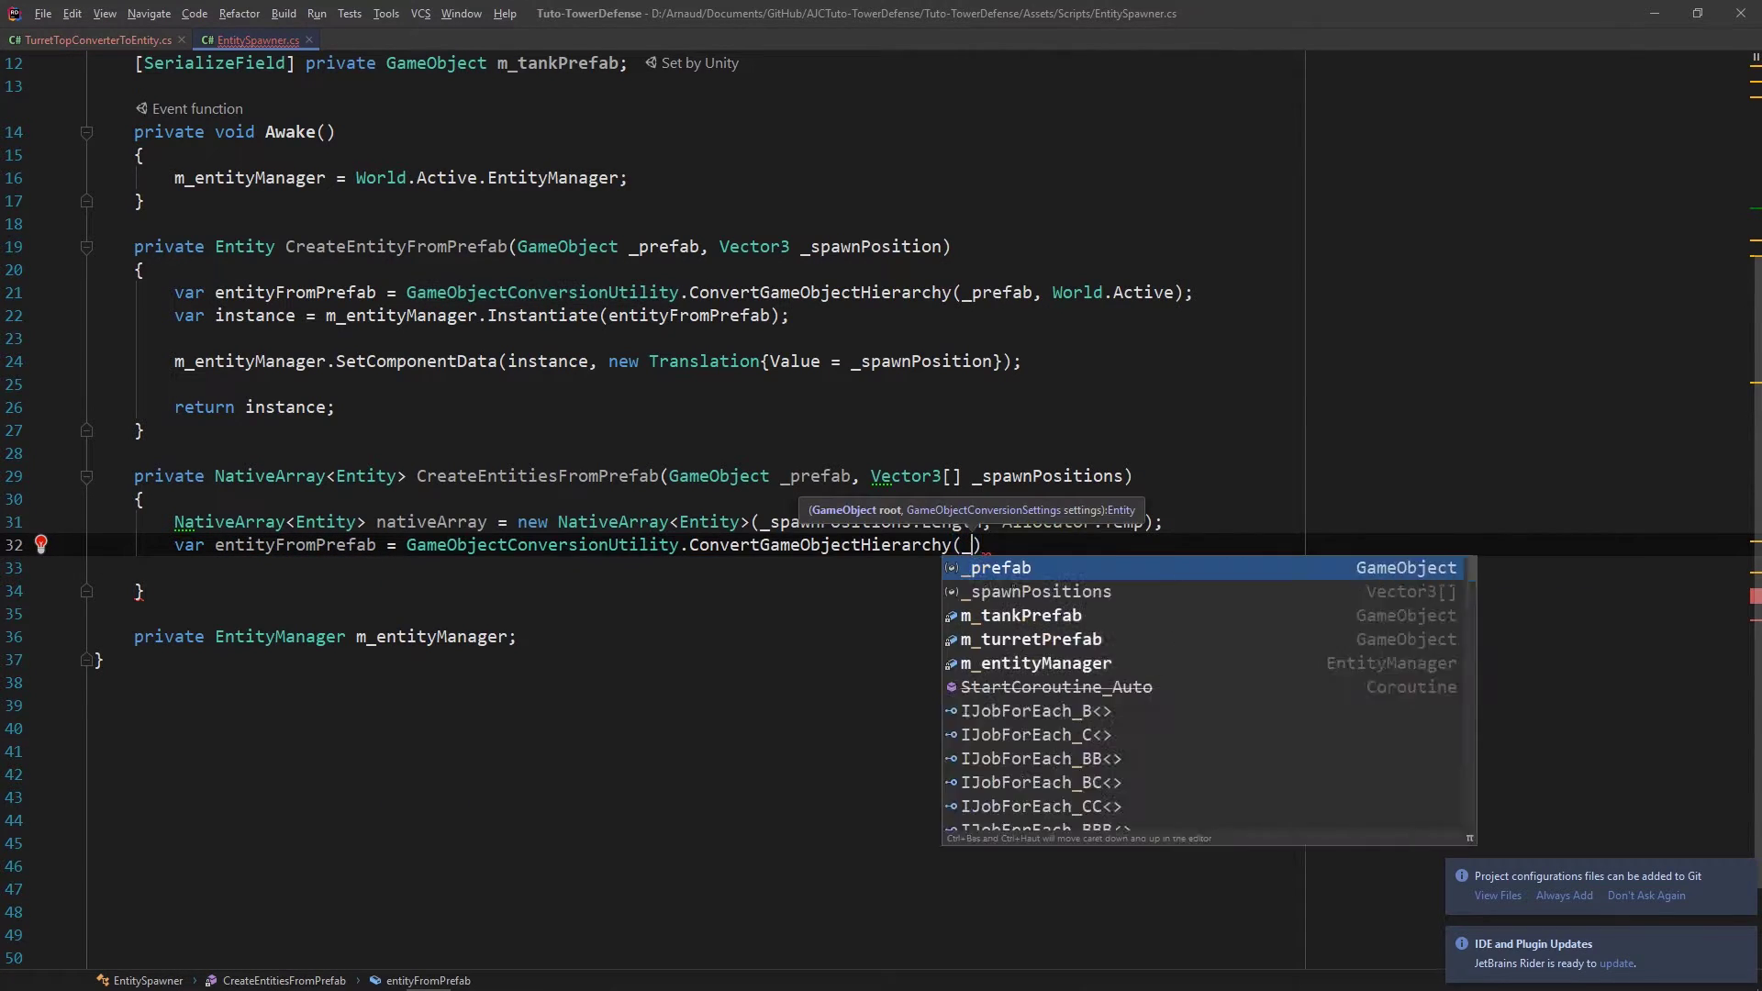
type("_prefab")
key("Return")
type(", World.")
key("Return")
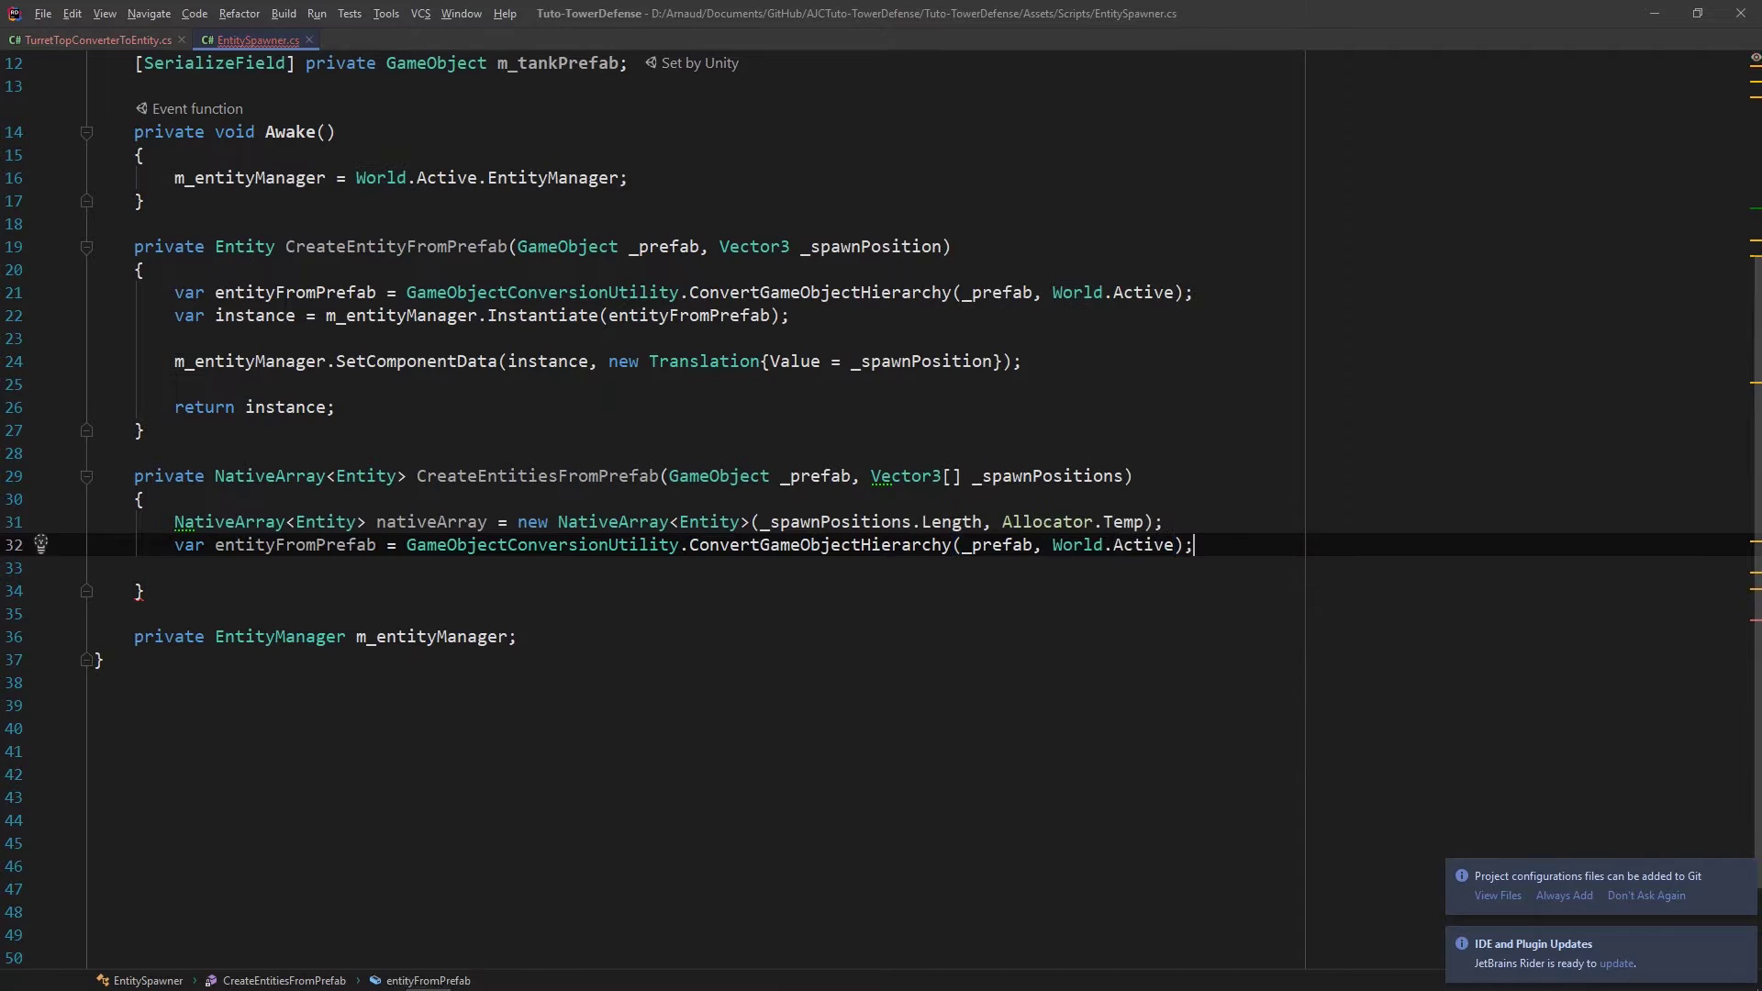
type(";")
key("Return")
Step: Add a for loop over _spawnPositions that instantiates entityFromPrefab into instance
type("for")
key("Tab")
key("Tab")
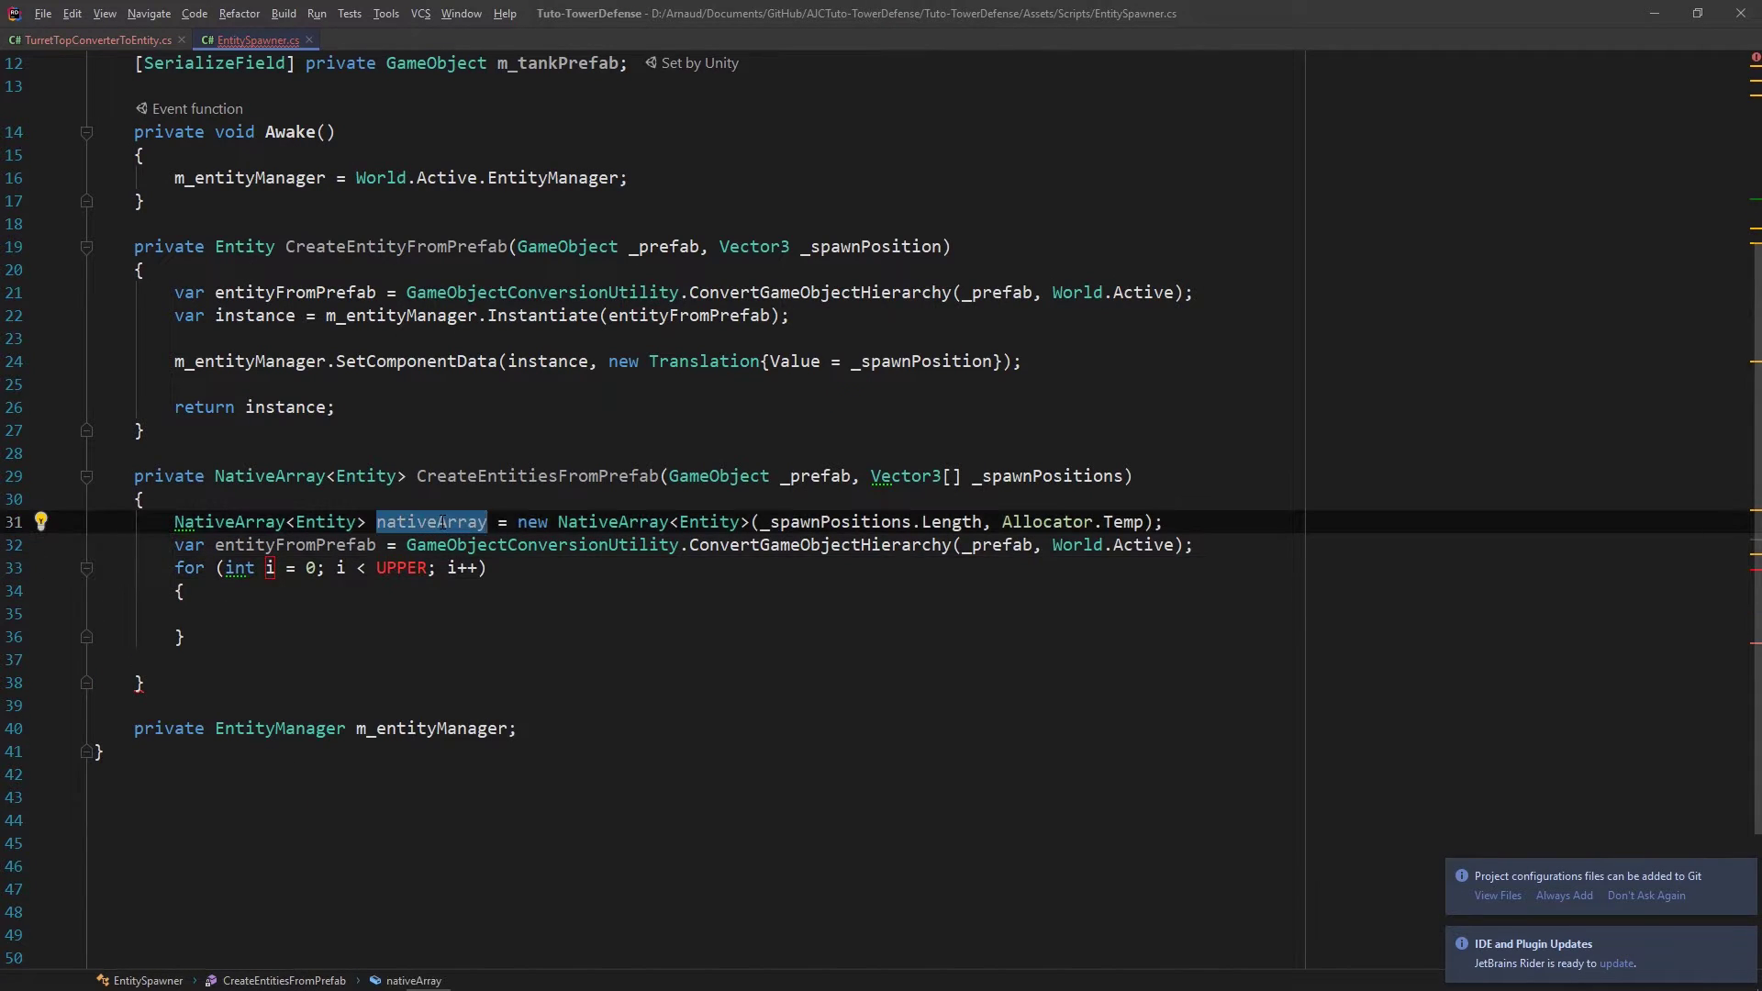
key("Down")
key("Return")
key("Return")
type("var ")
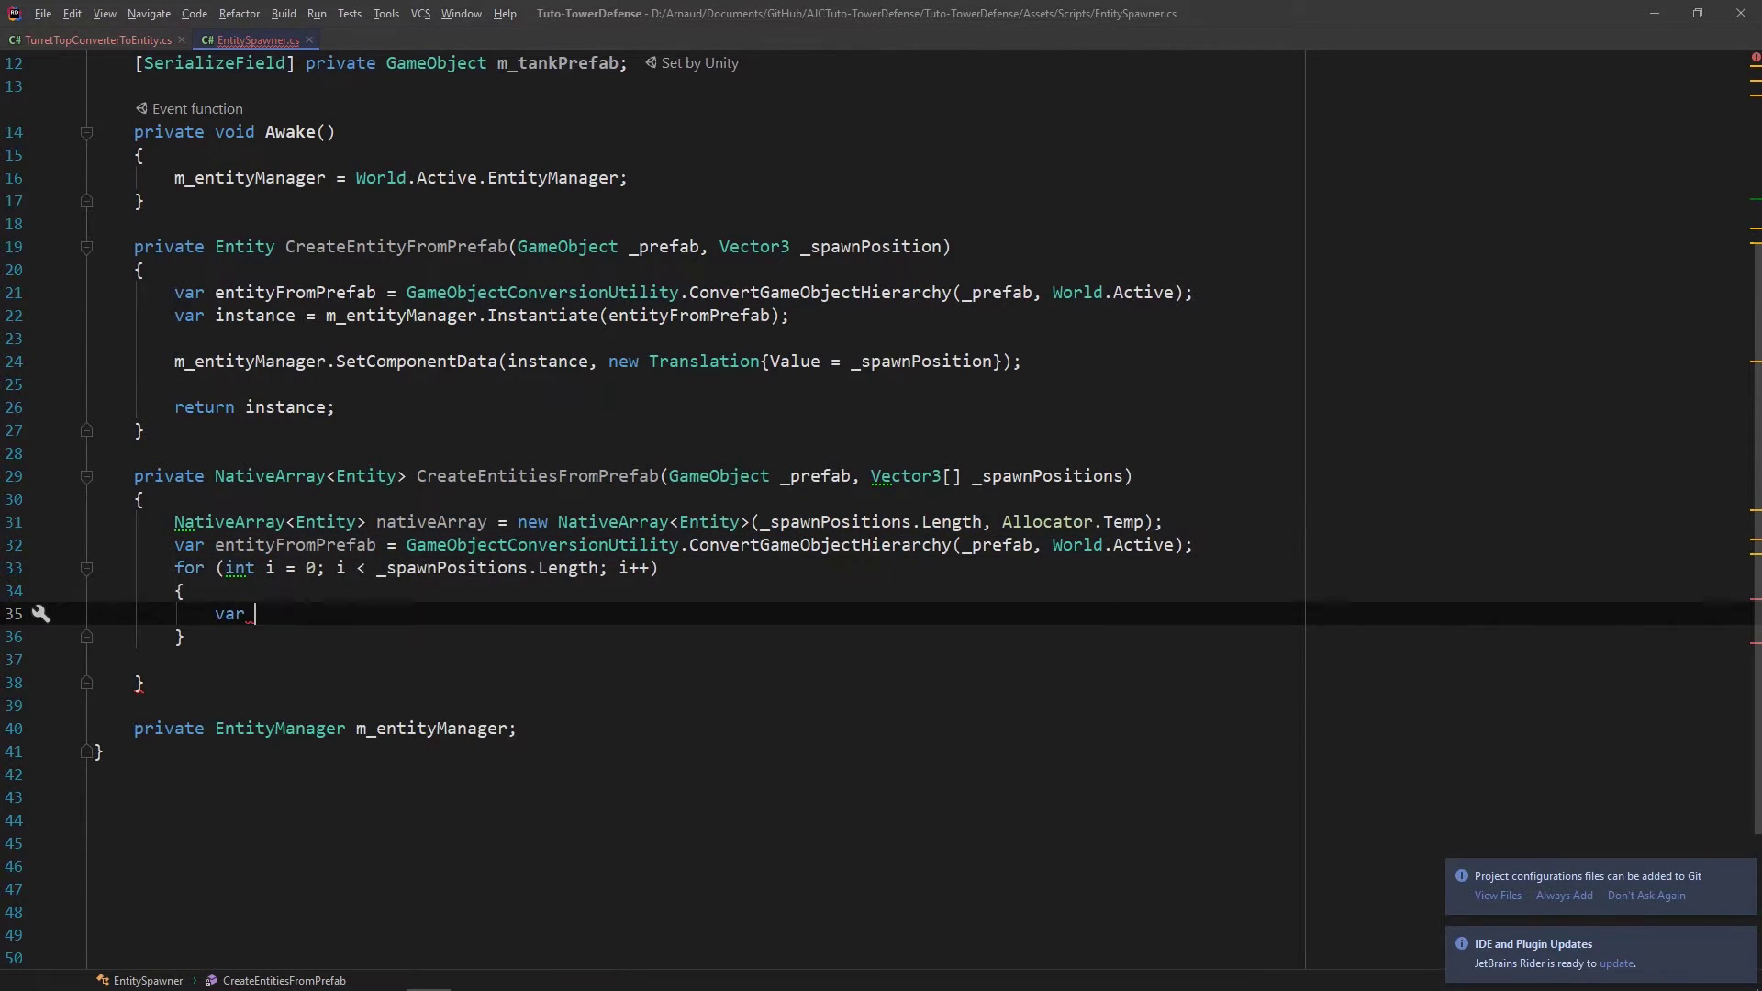
type("instance = m")
key("Return")
type(".Instantiate")
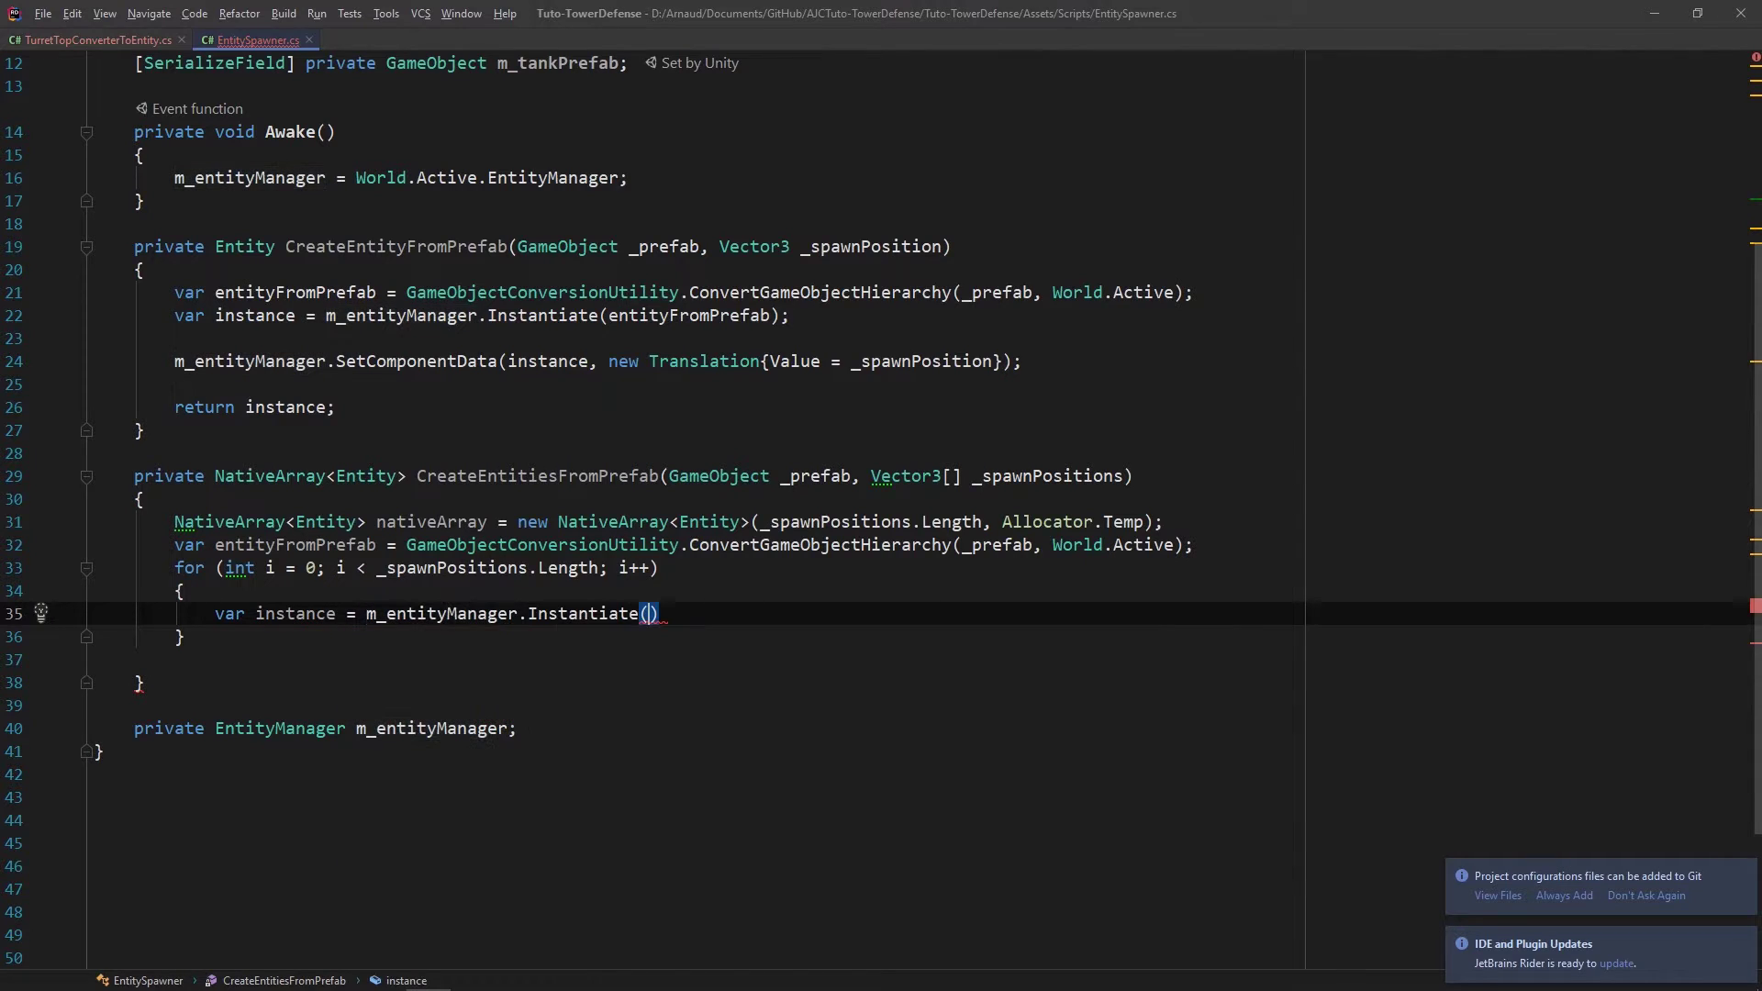
type("(entityFromPrefab);")
key("Return")
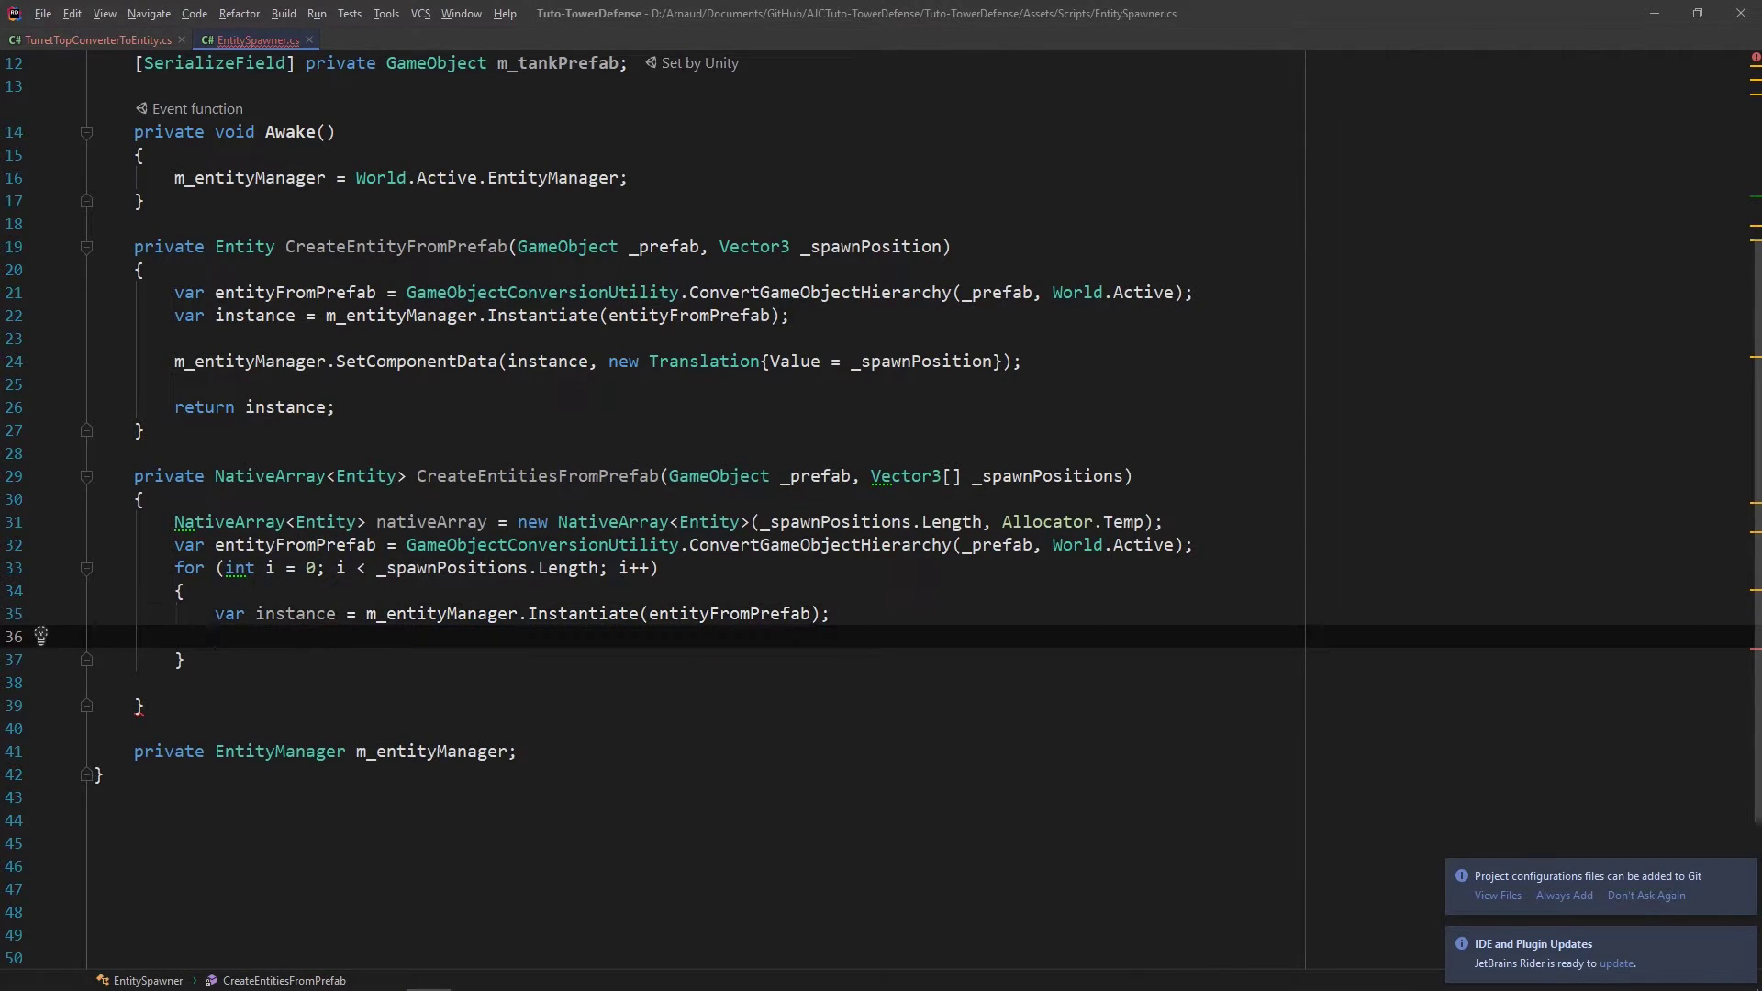
Step: Set each instance's Translation to _spawnPositions[i] and Rotation to Quaternion.identity
left_click_drag(173, 361, 1022, 361)
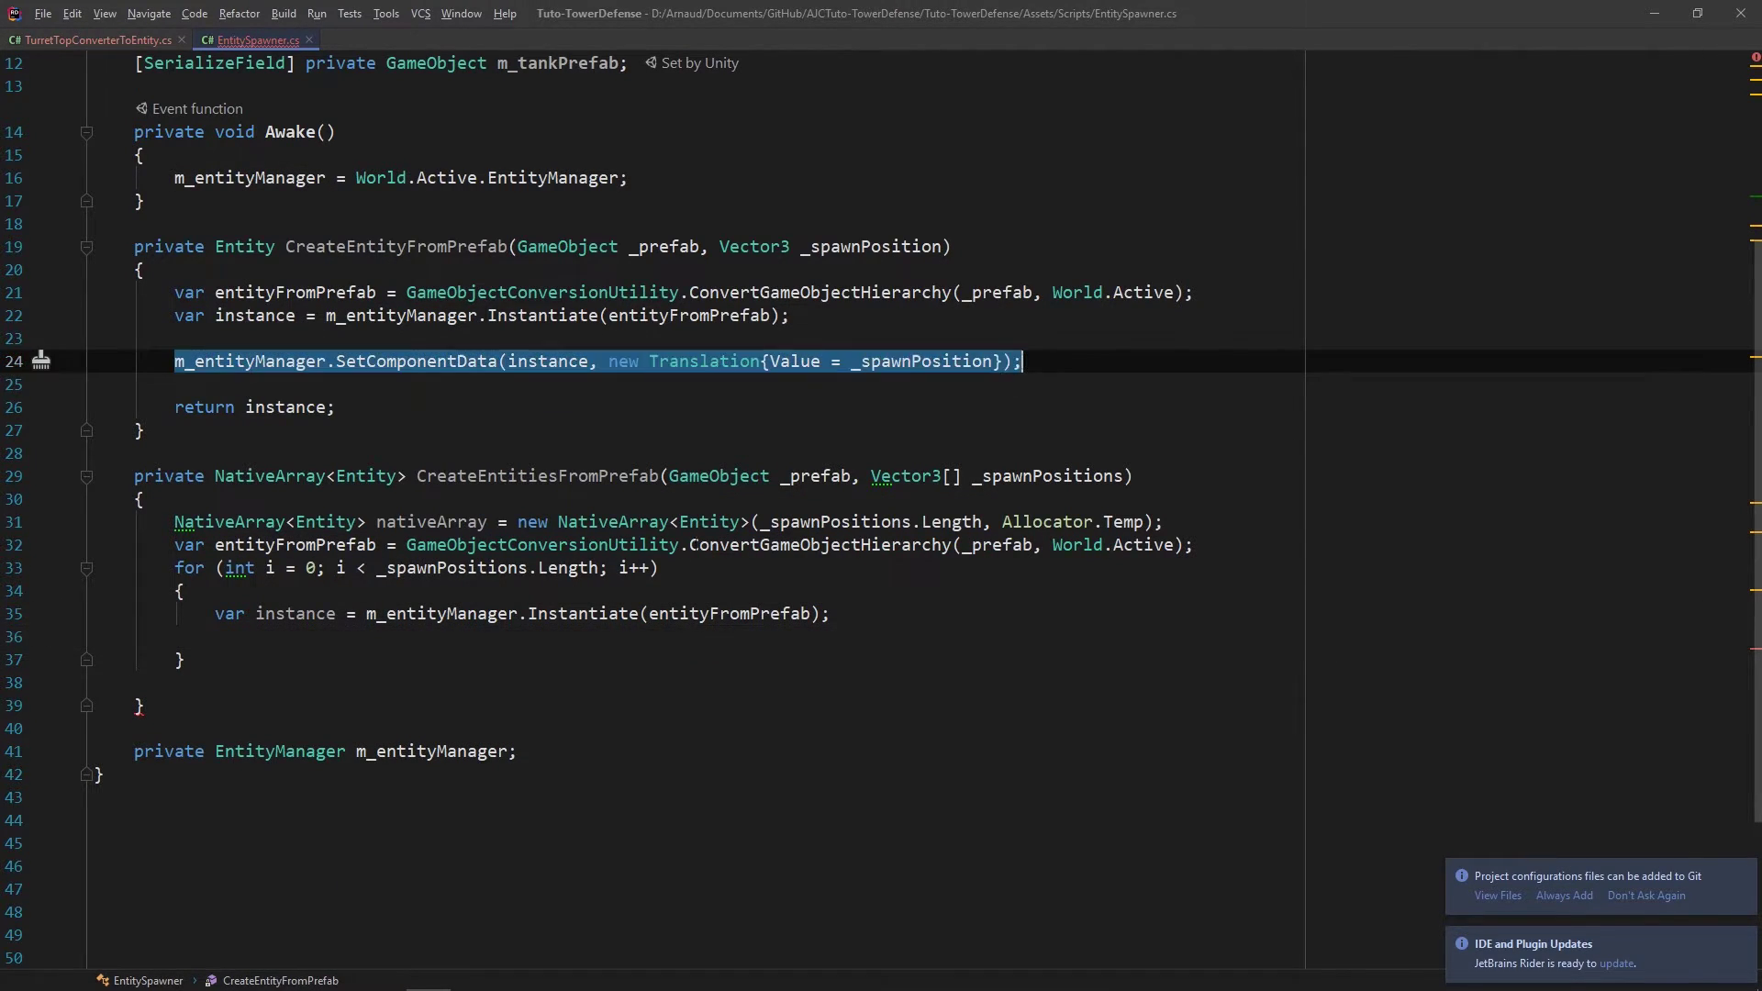
key("ctrl+c")
left_click(215, 636)
key("ctrl+v")
double_click(432, 567)
key("ctrl+v")
key("ctrl+z")
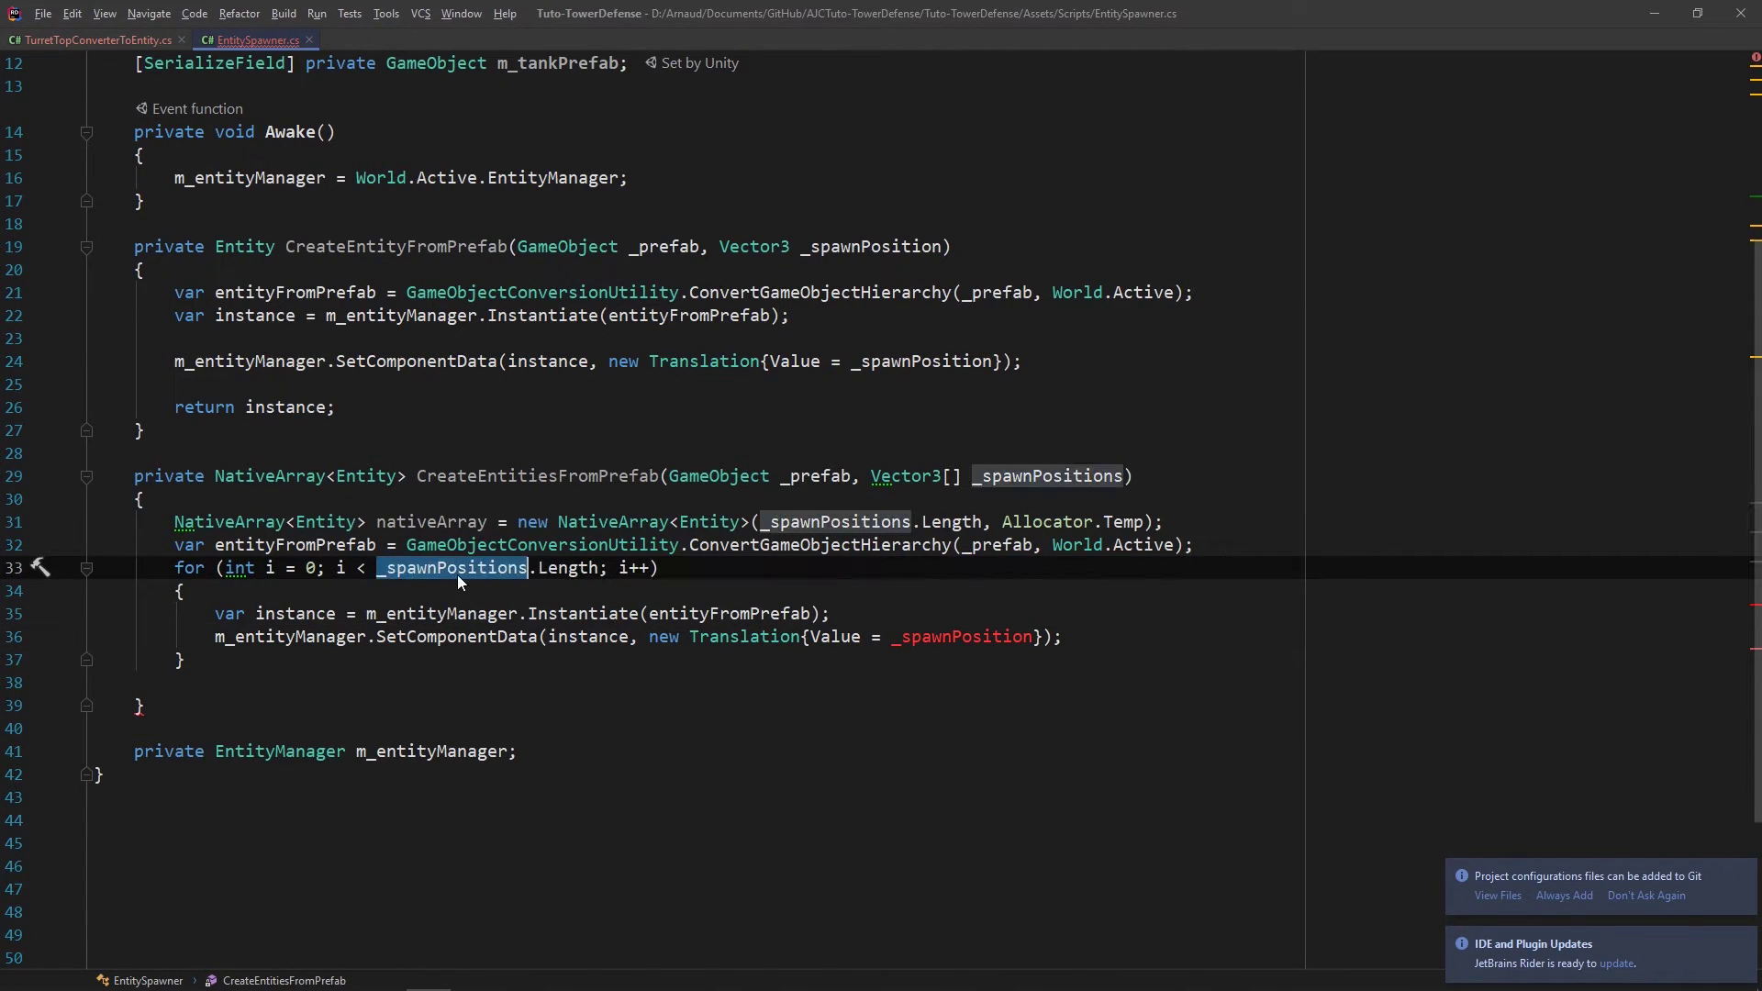
left_click(1032, 636)
type("s[i")
key("Up")
key("Down")
key("ctrl+d")
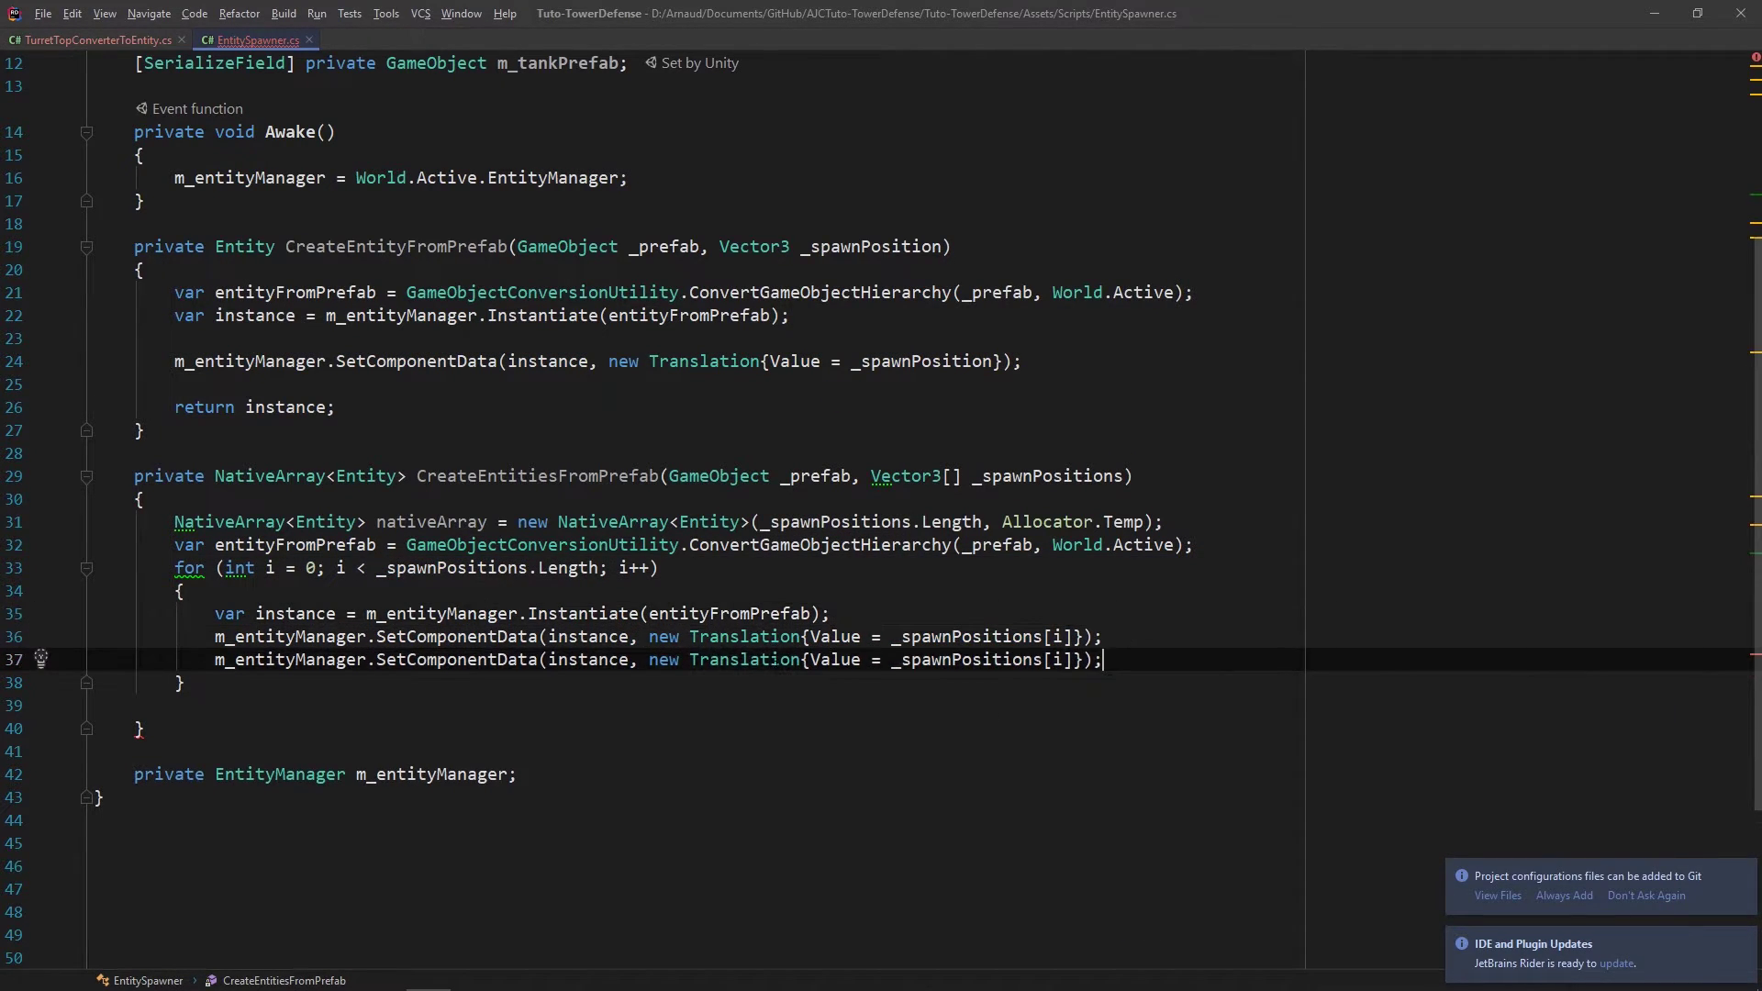
double_click(744, 659)
type("Rotation")
left_click_drag(861, 659, 1042, 659)
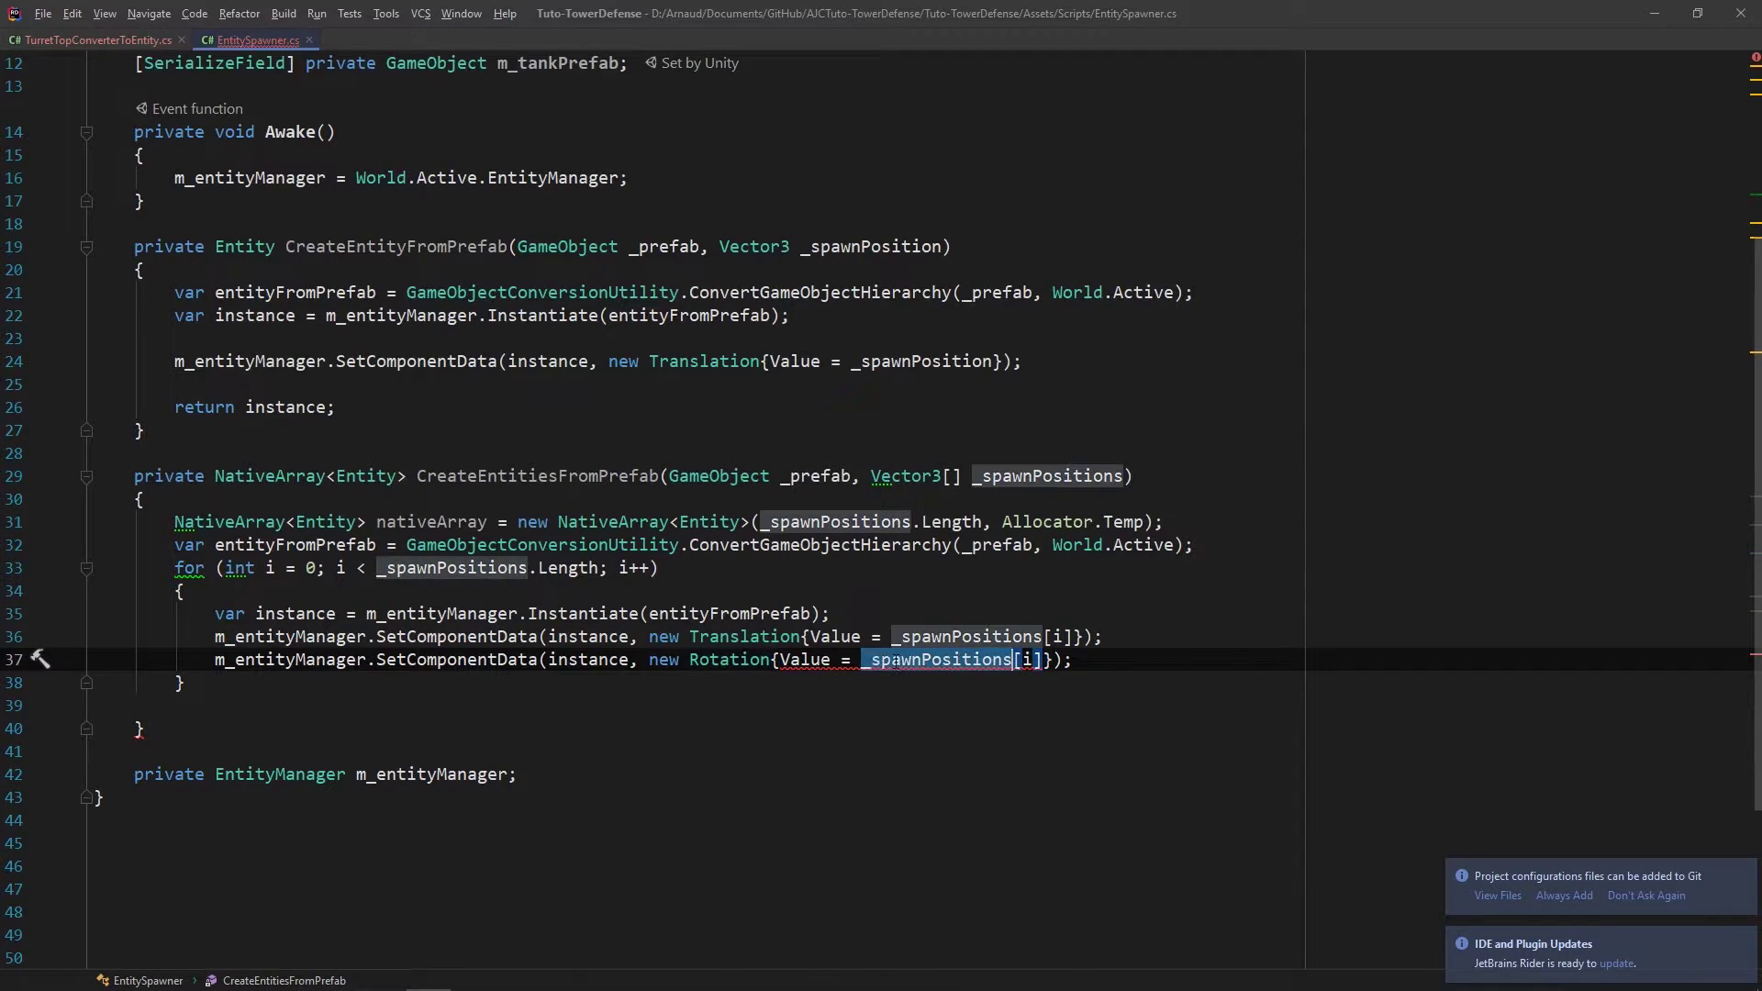
type("Quaternion.identity")
Step: Store each instance in nativeArray[i] and return nativeArray after the loop
key("End")
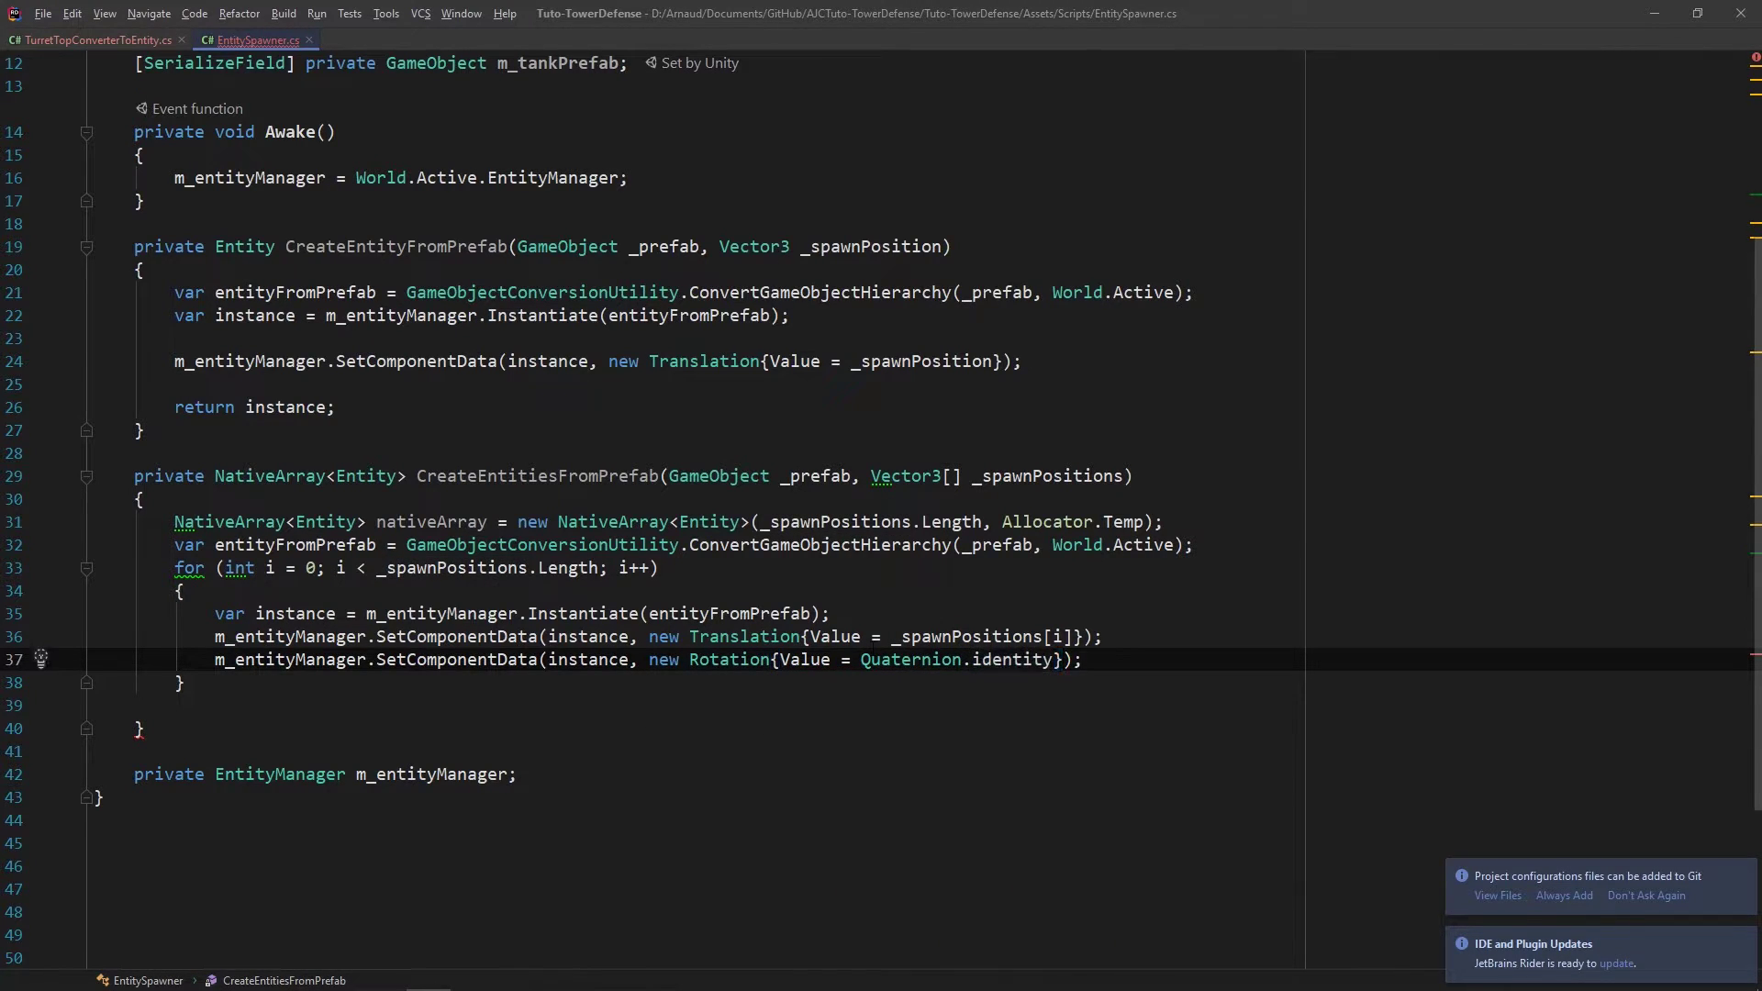
key("Return")
type("nativeArray[i] = i")
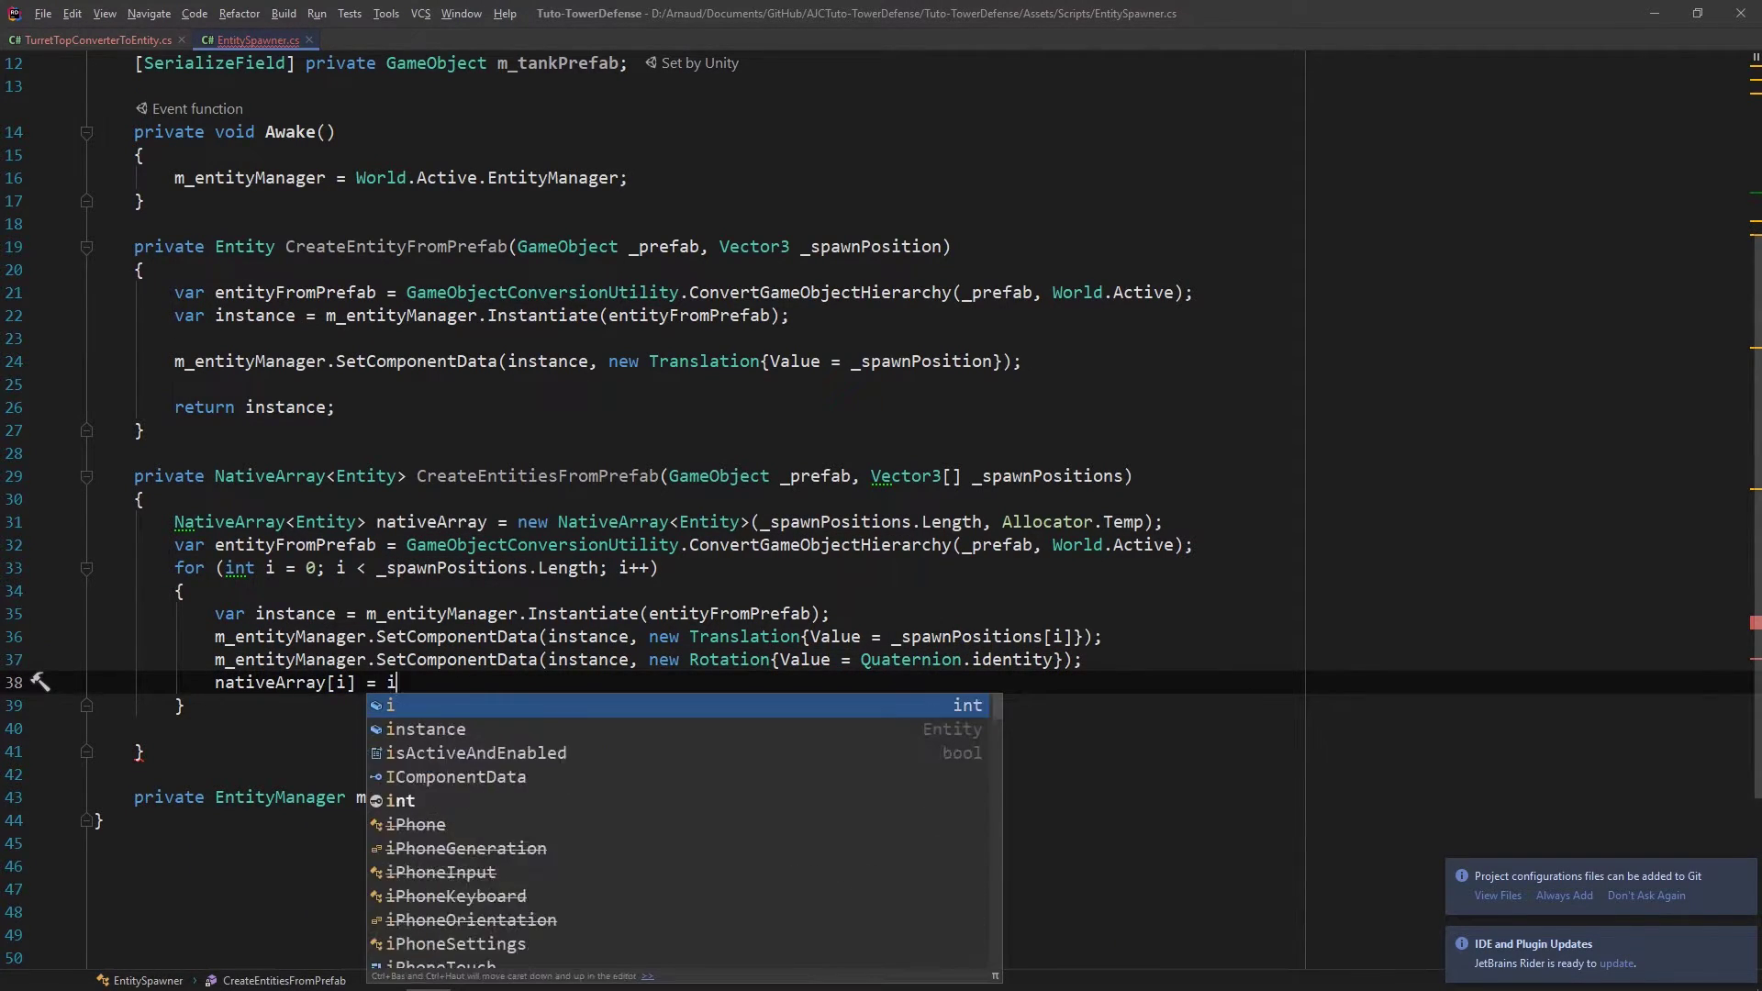
key("Return")
type(";")
key("Down")
key("End")
key("Return")
key("Return")
type("return nativeArray;")
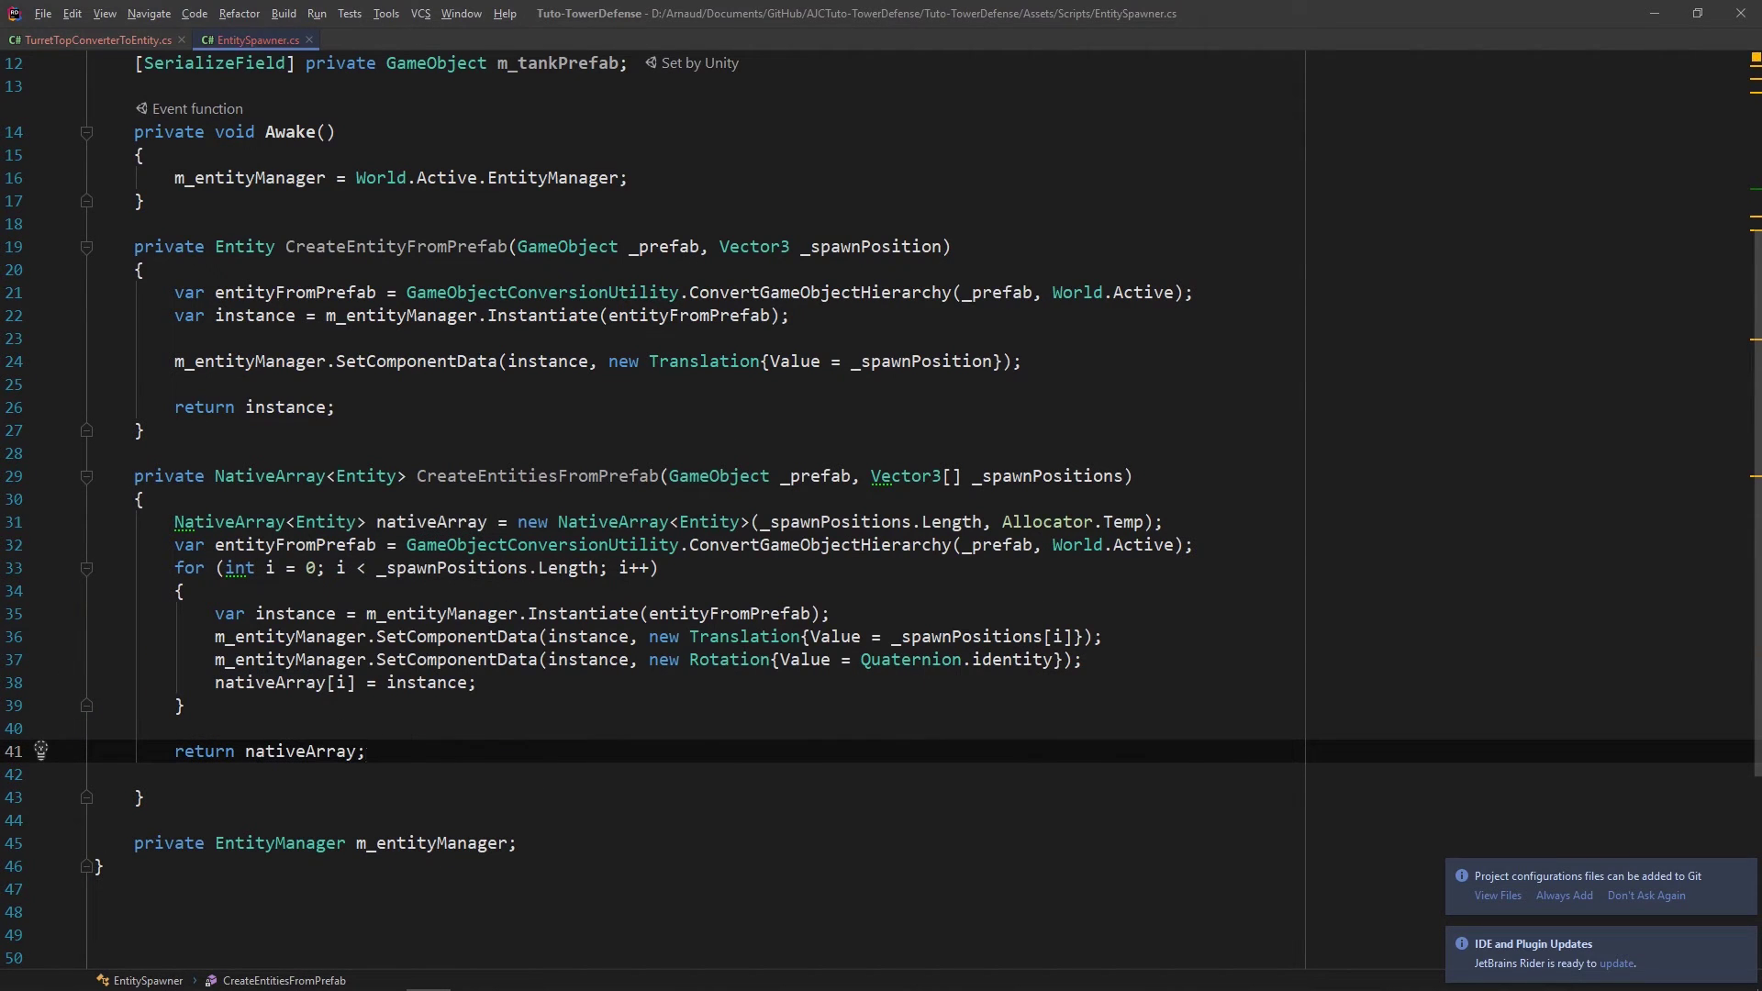
left_click(436, 801)
key("Return")
key("Return")
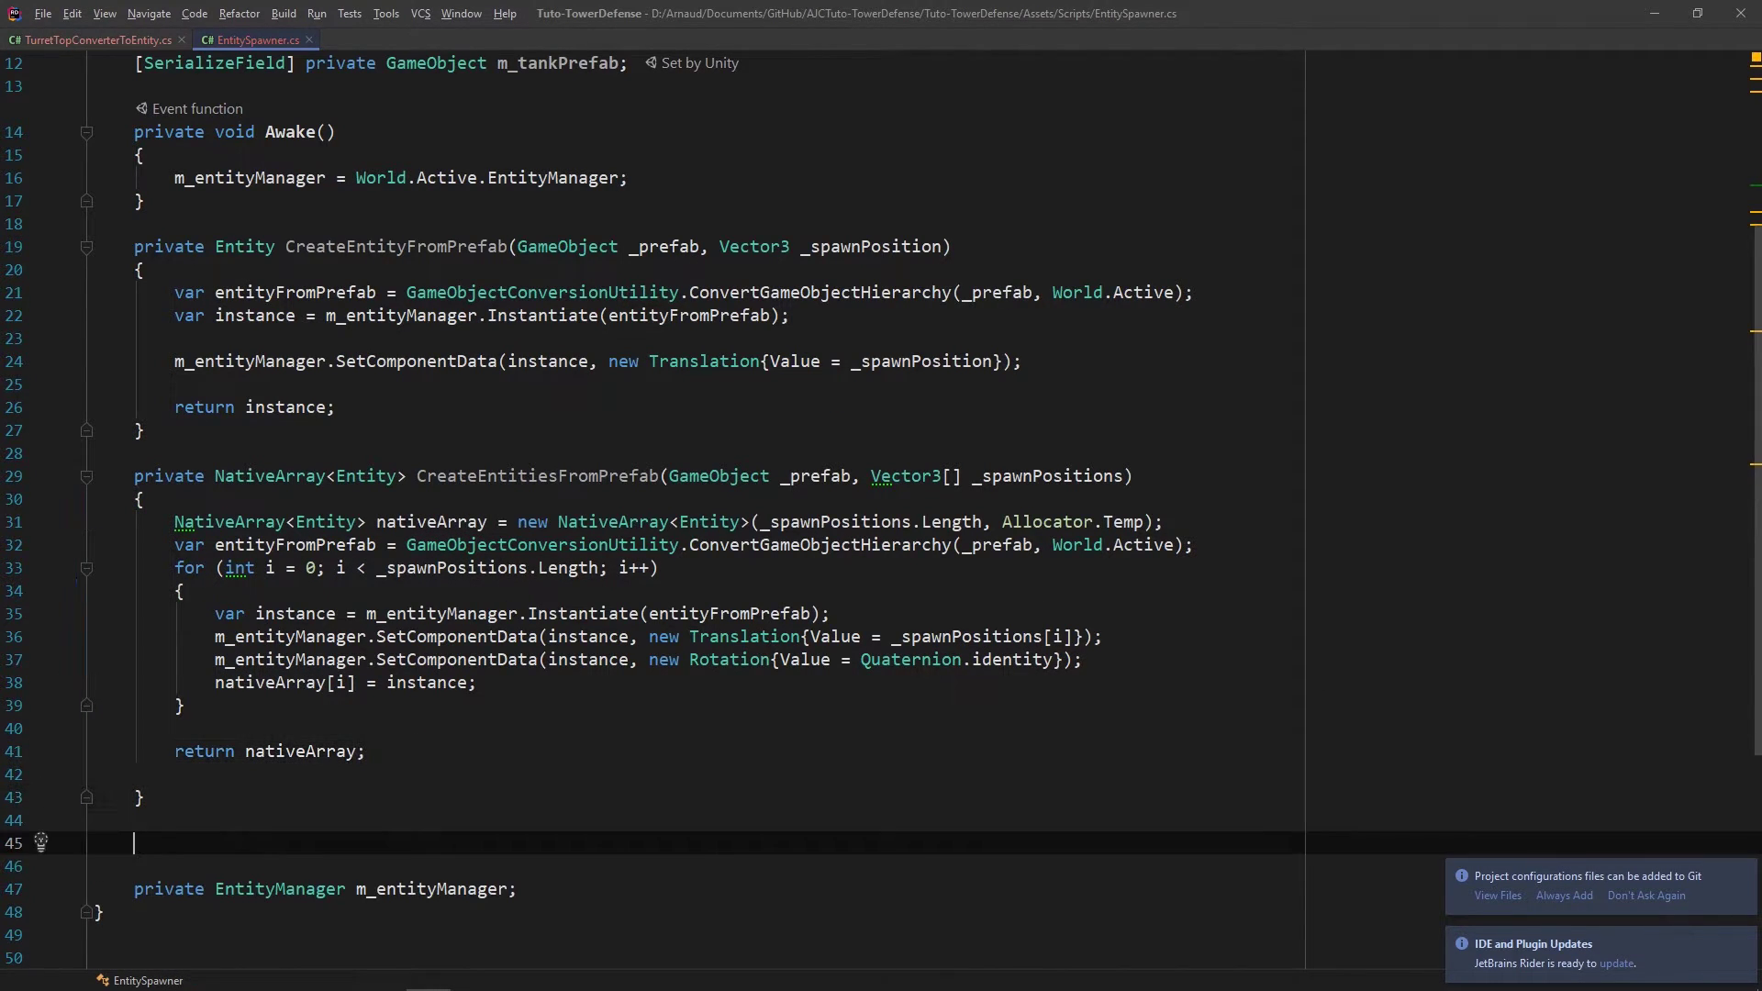
Step: Add CreateTurretAt(Vector3 _spawnPosition) creating an entity from m_turretPrefab and returning it
scroll(642, 495, "down", 4)
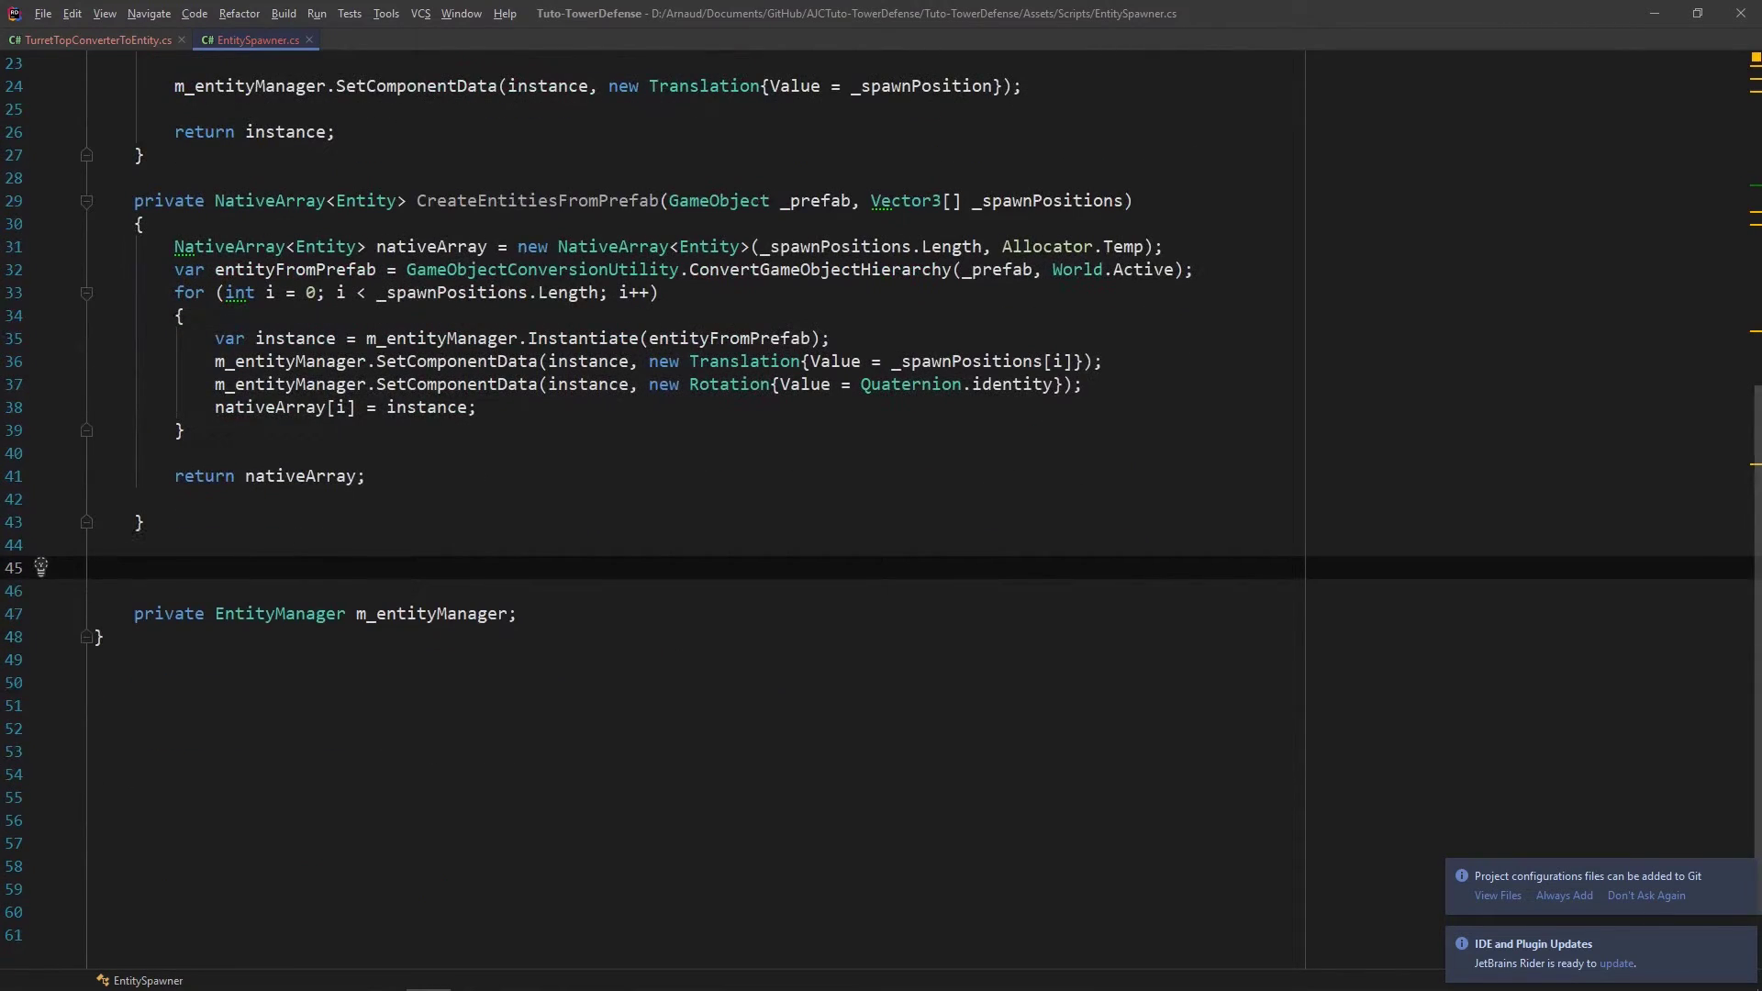
type("public Entity CreateTurretAt")
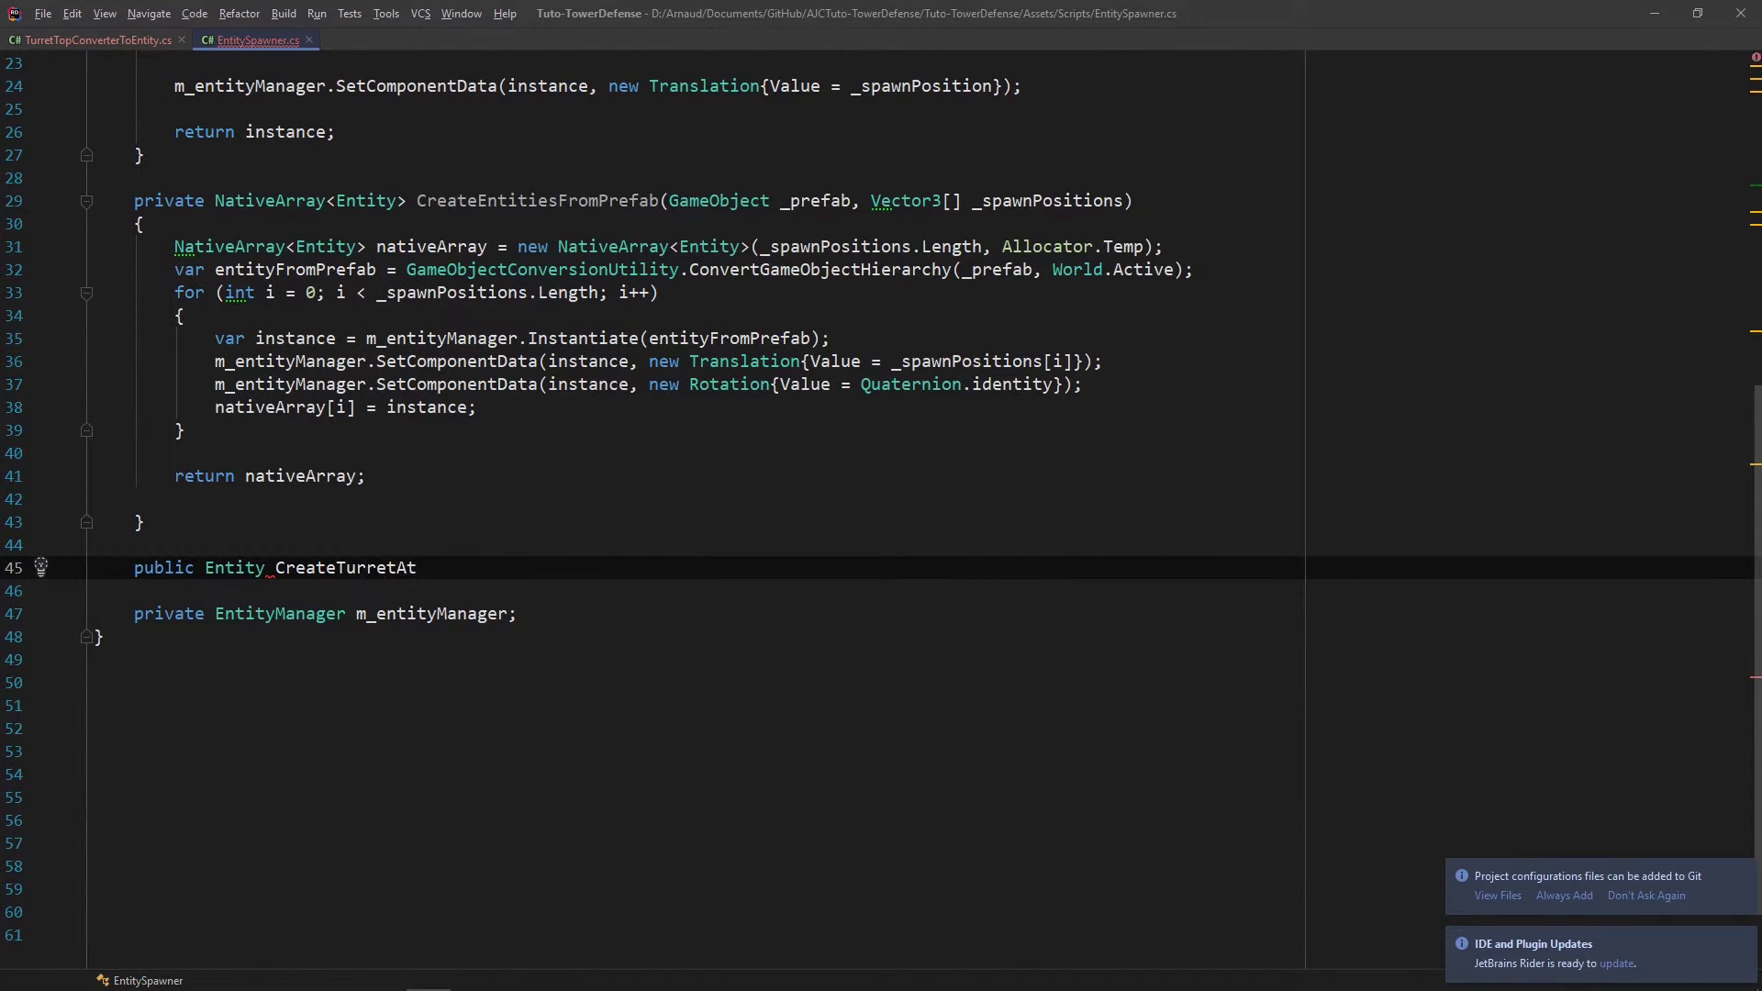
type("(Vector3 _spax")
key("ctrl+shift+Return")
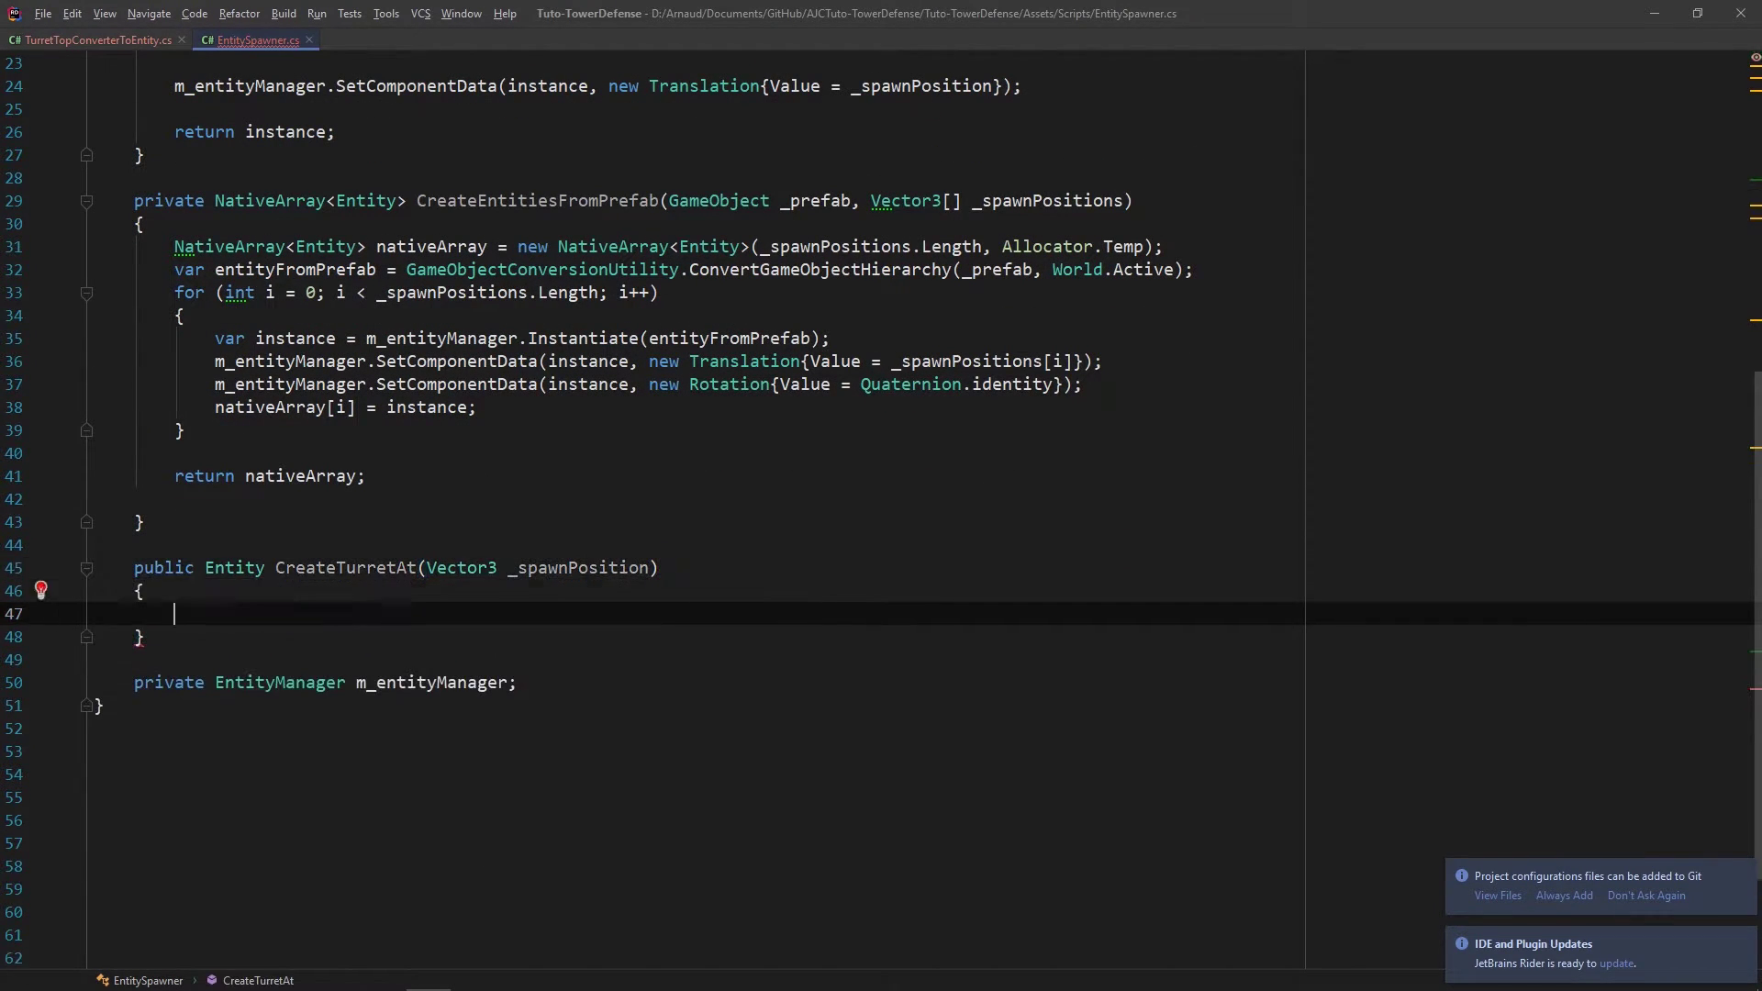
type("Entity")
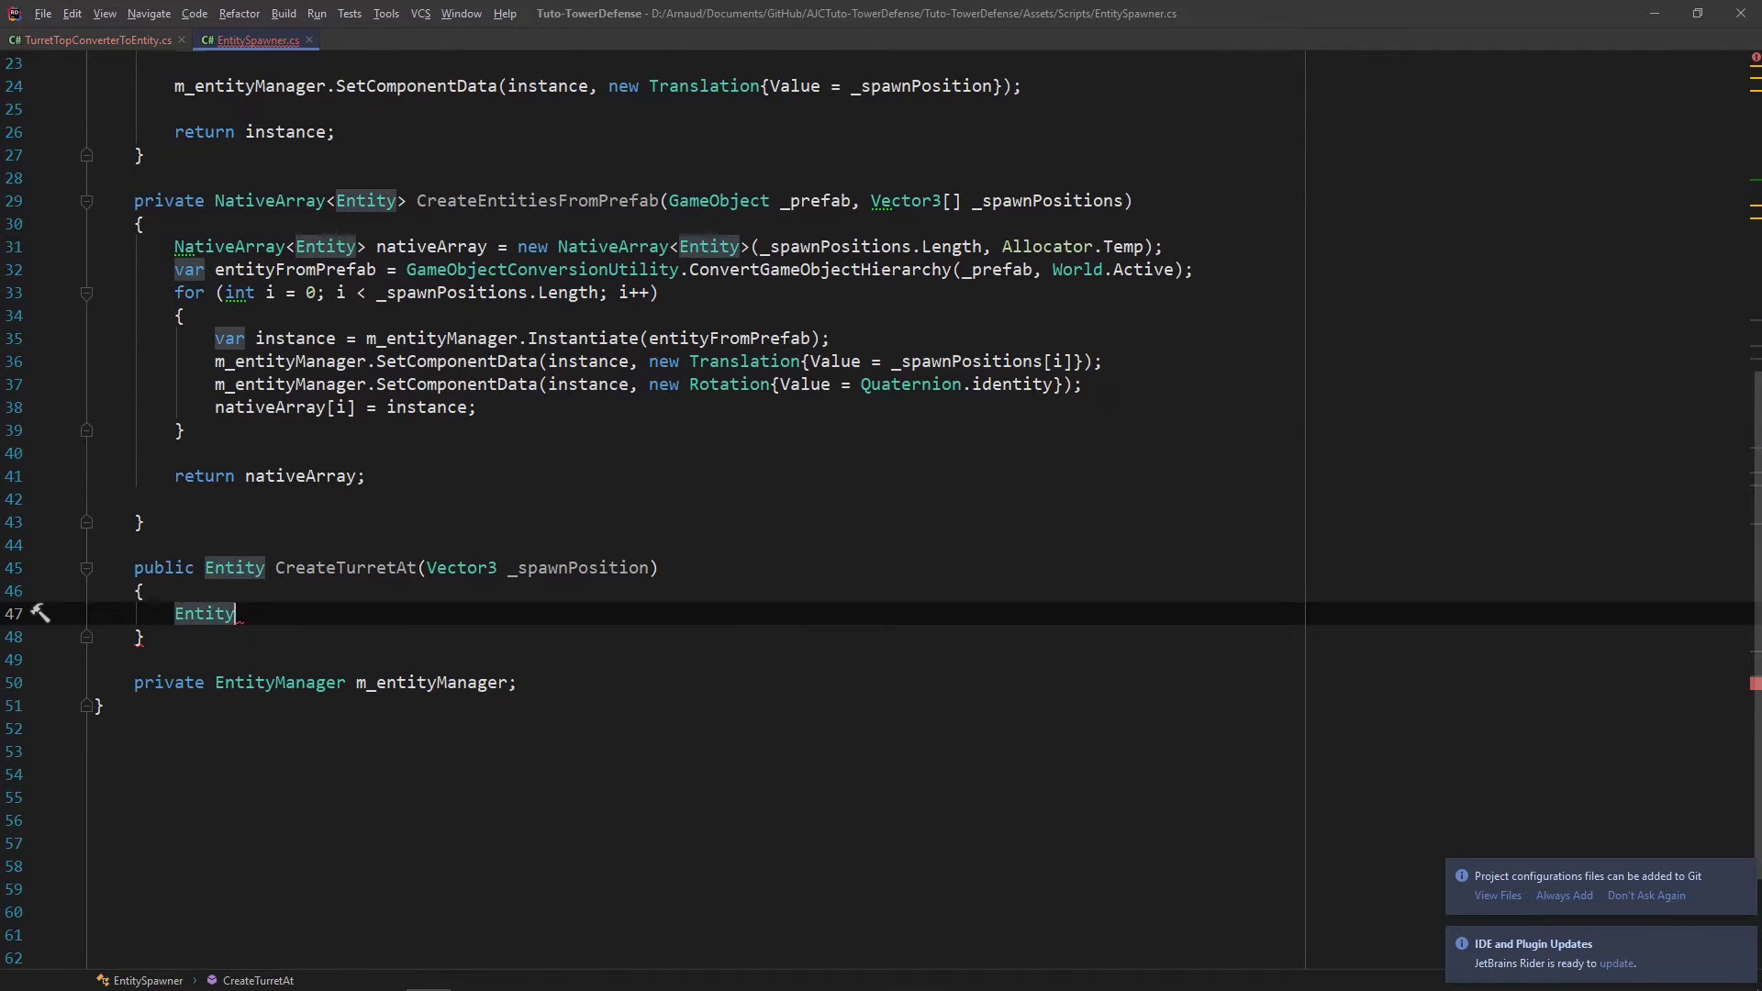
type(" instance = Cre")
key("Return")
type("mPrefab(m_")
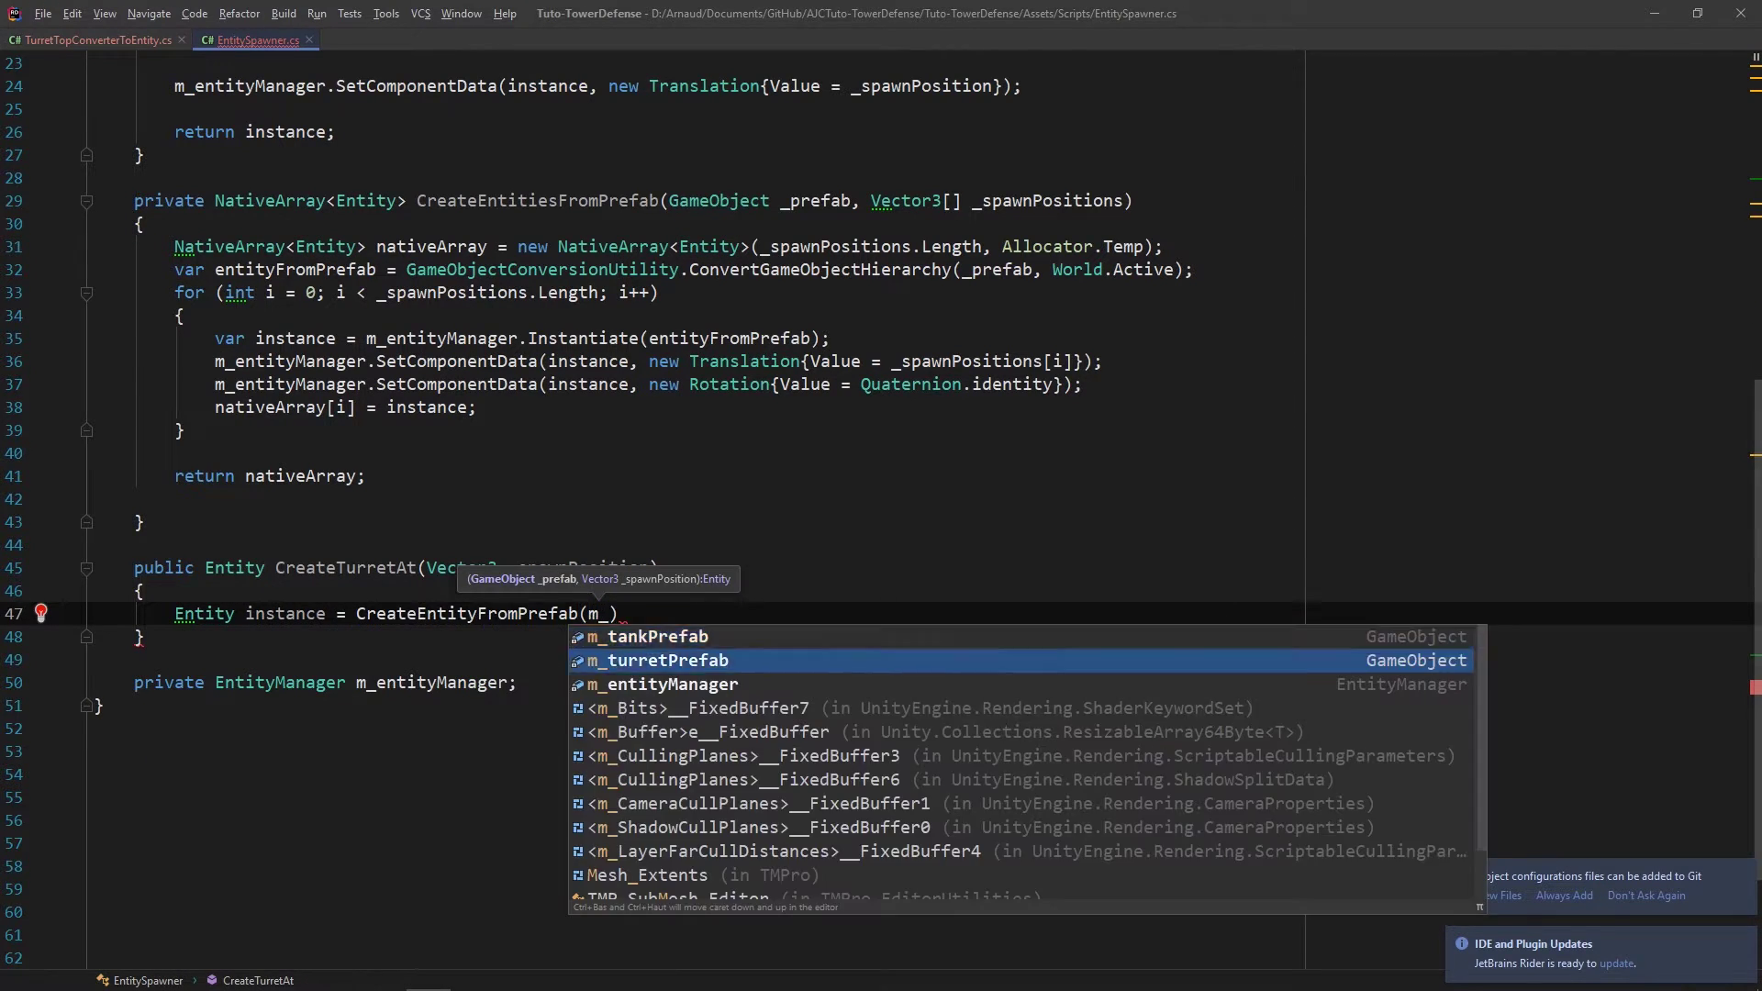
key("Return")
key("ctrl+shift+Return")
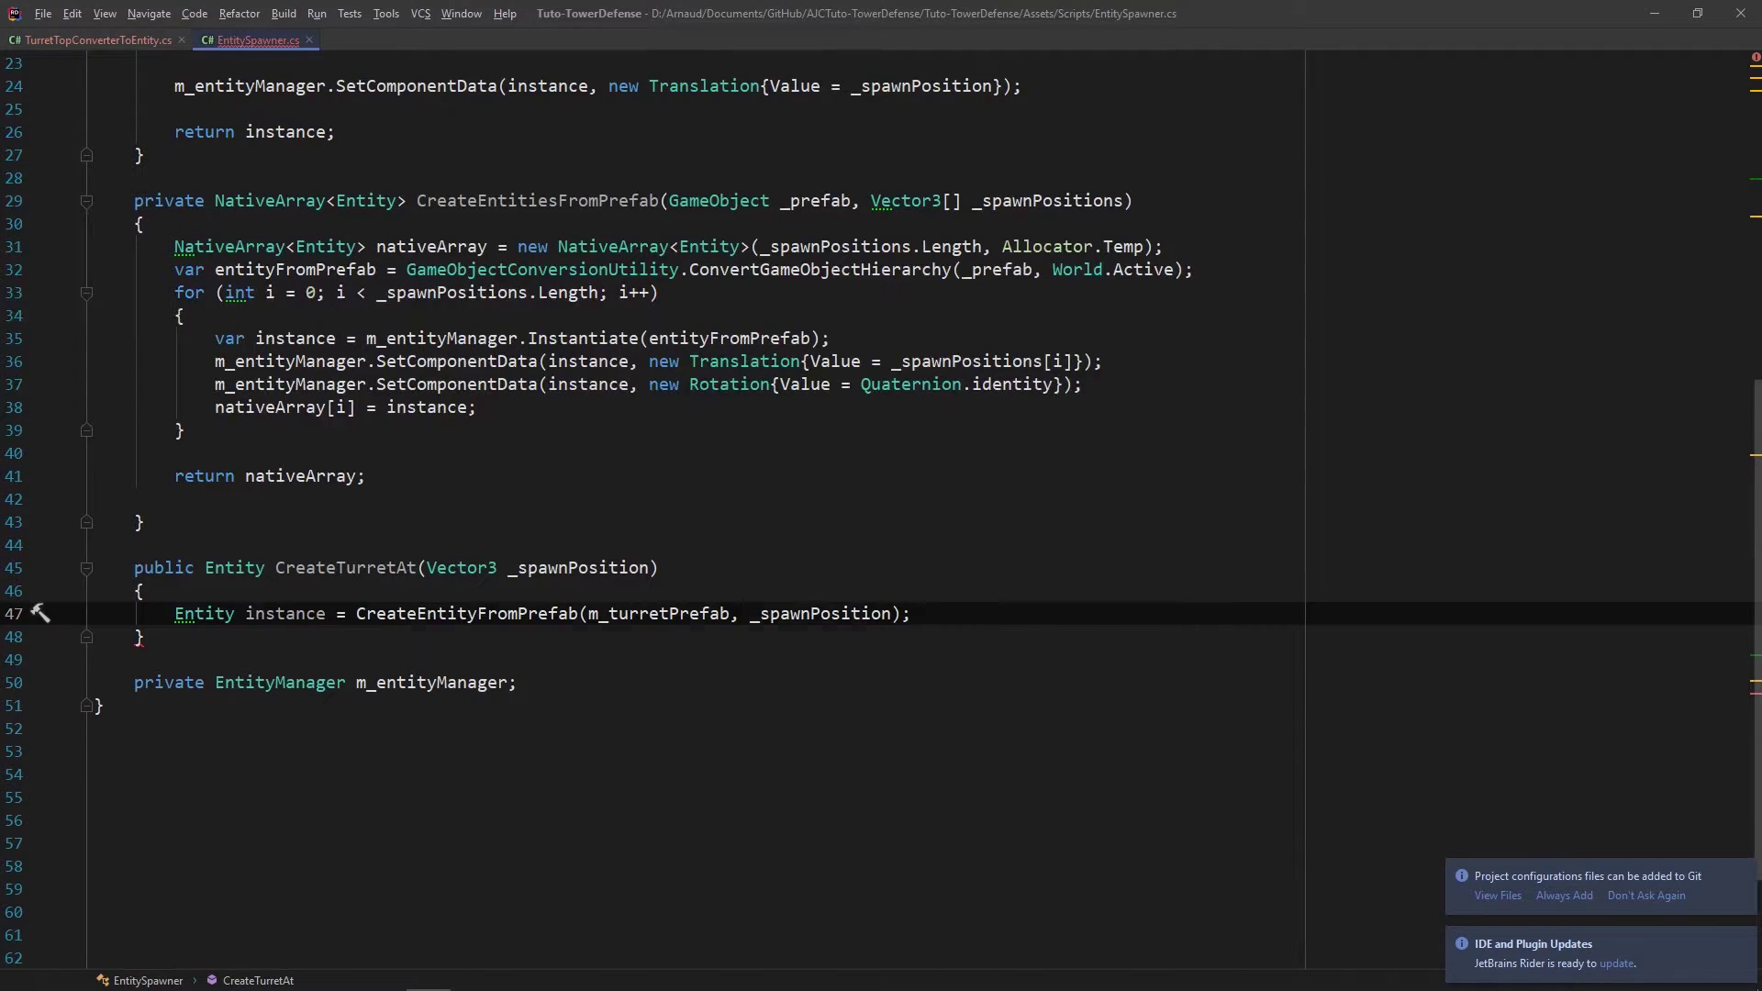
key("Return")
type("return instance;")
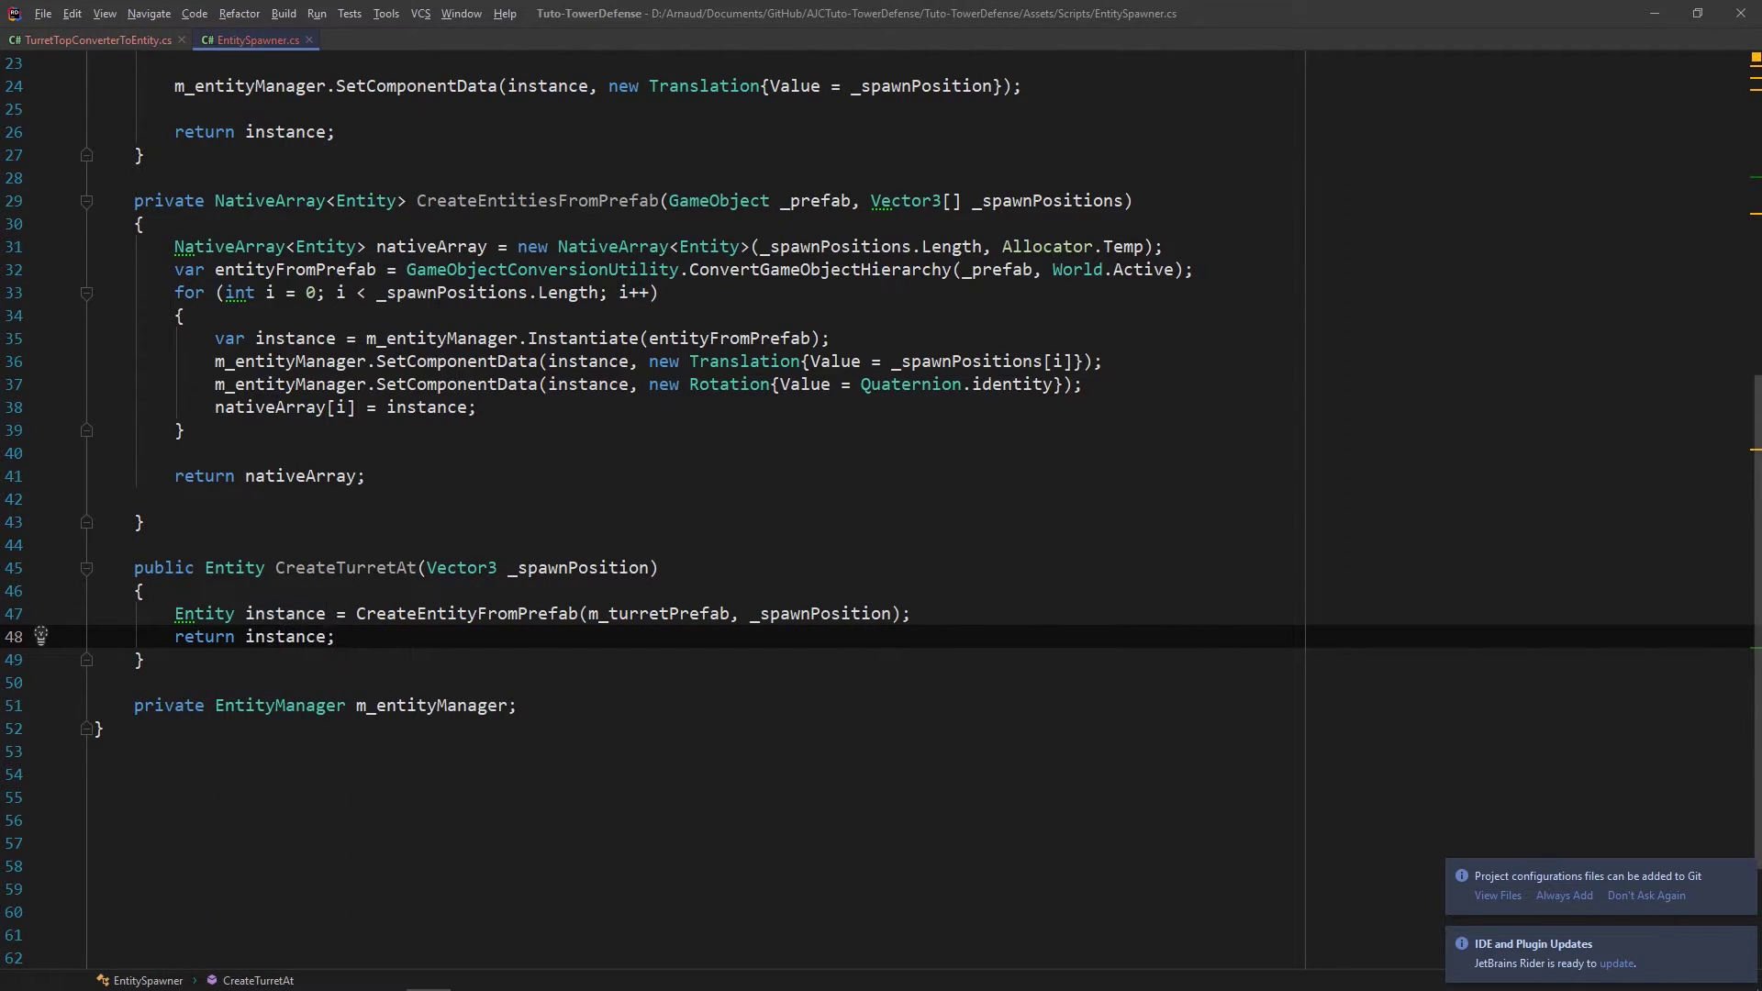
Step: Add CreateTankAt spawning m_tankPrefab at _spawnPosition, then start a Vector3[] method below
left_click(417, 652)
key("Return")
key("Return")
type("public ")
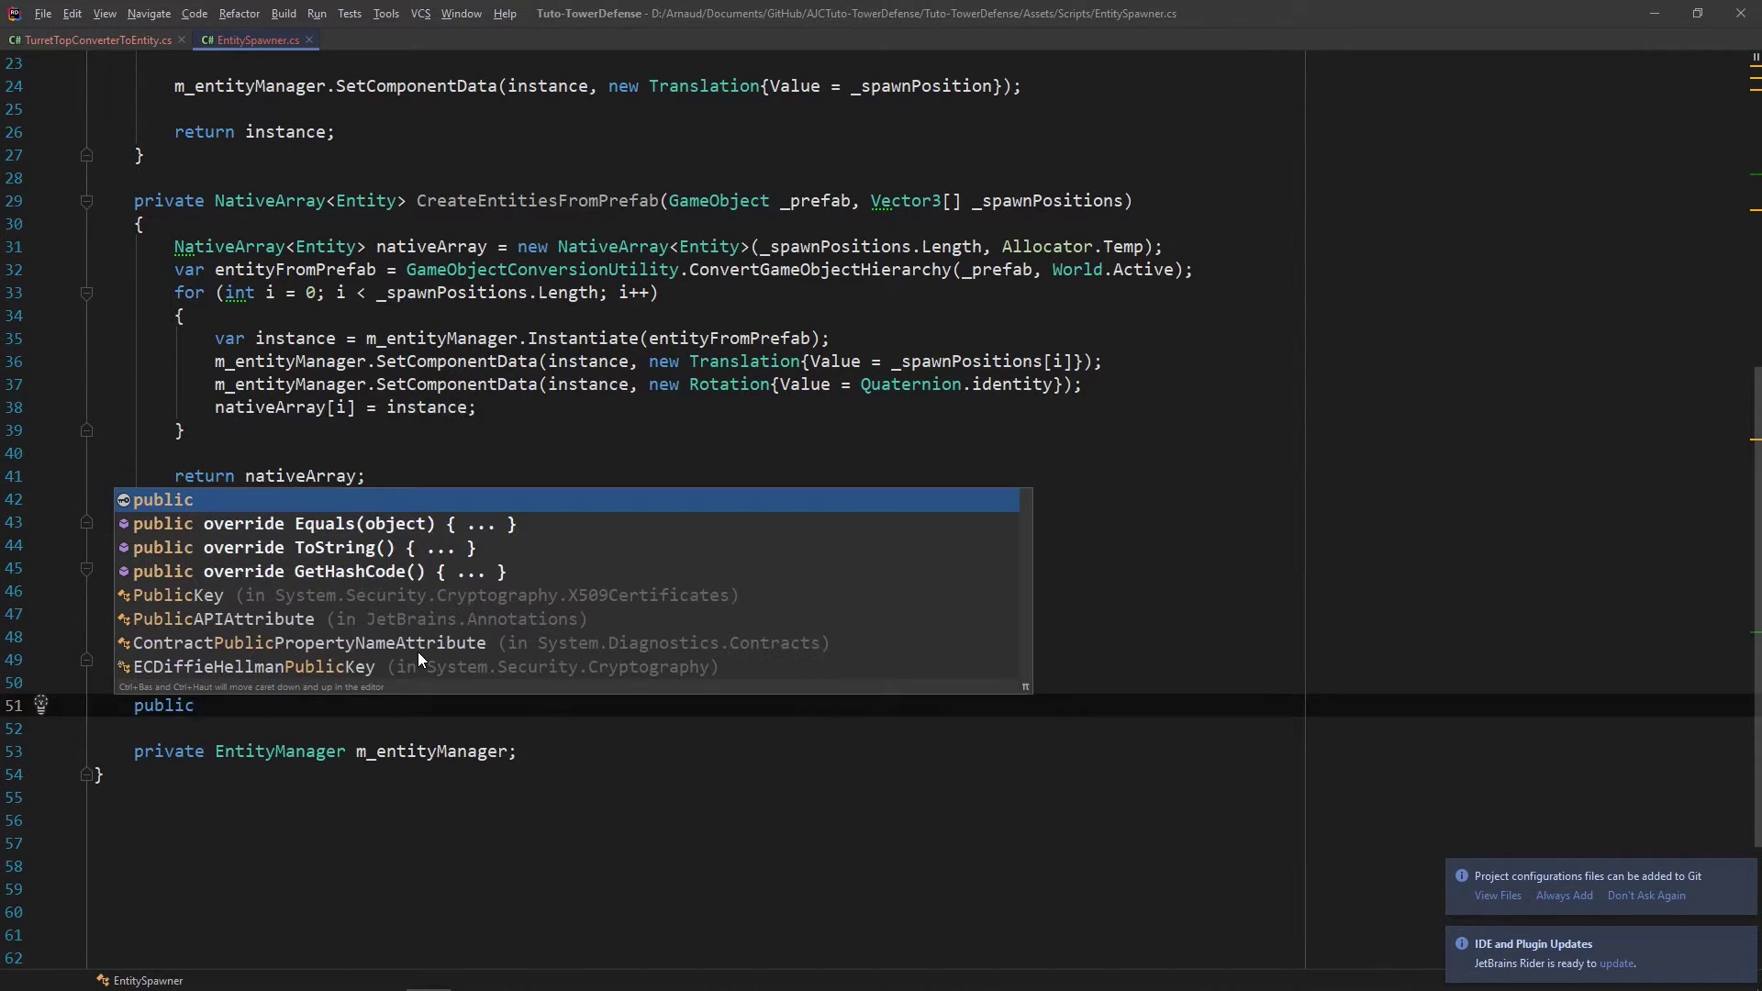
type("Entity C")
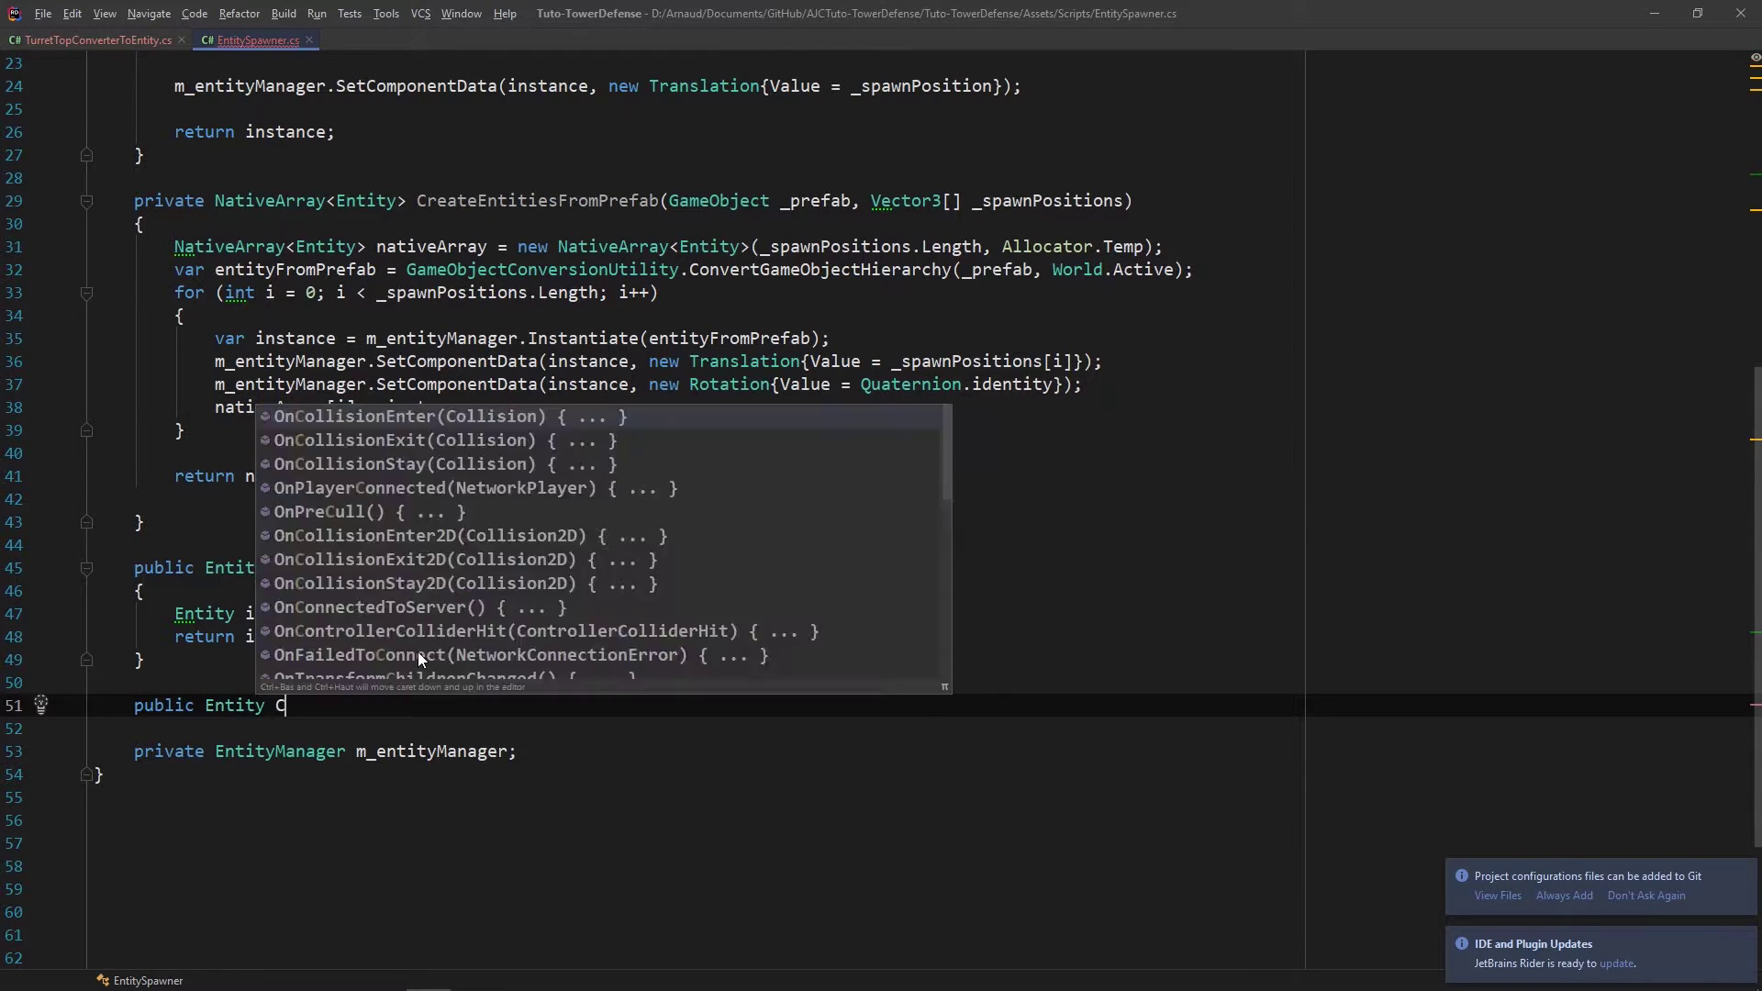
type("reateTankAt(Vector3 _spawnPosition){")
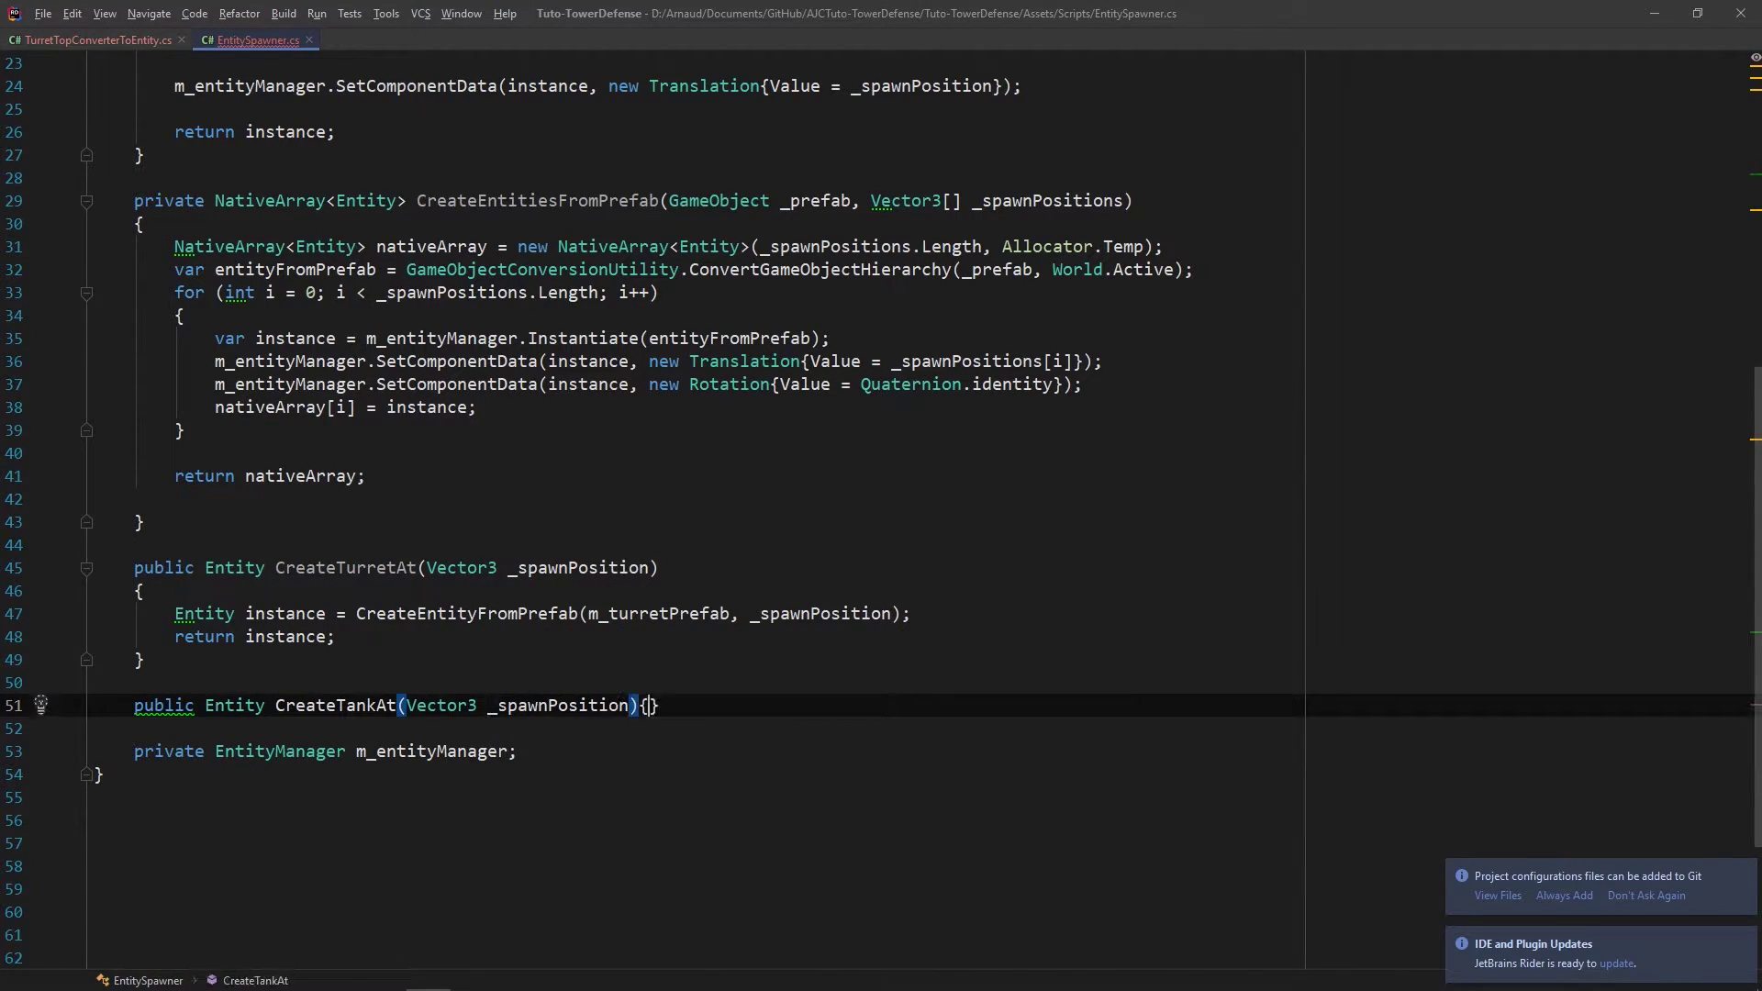
key("Return")
key("ctrl+v")
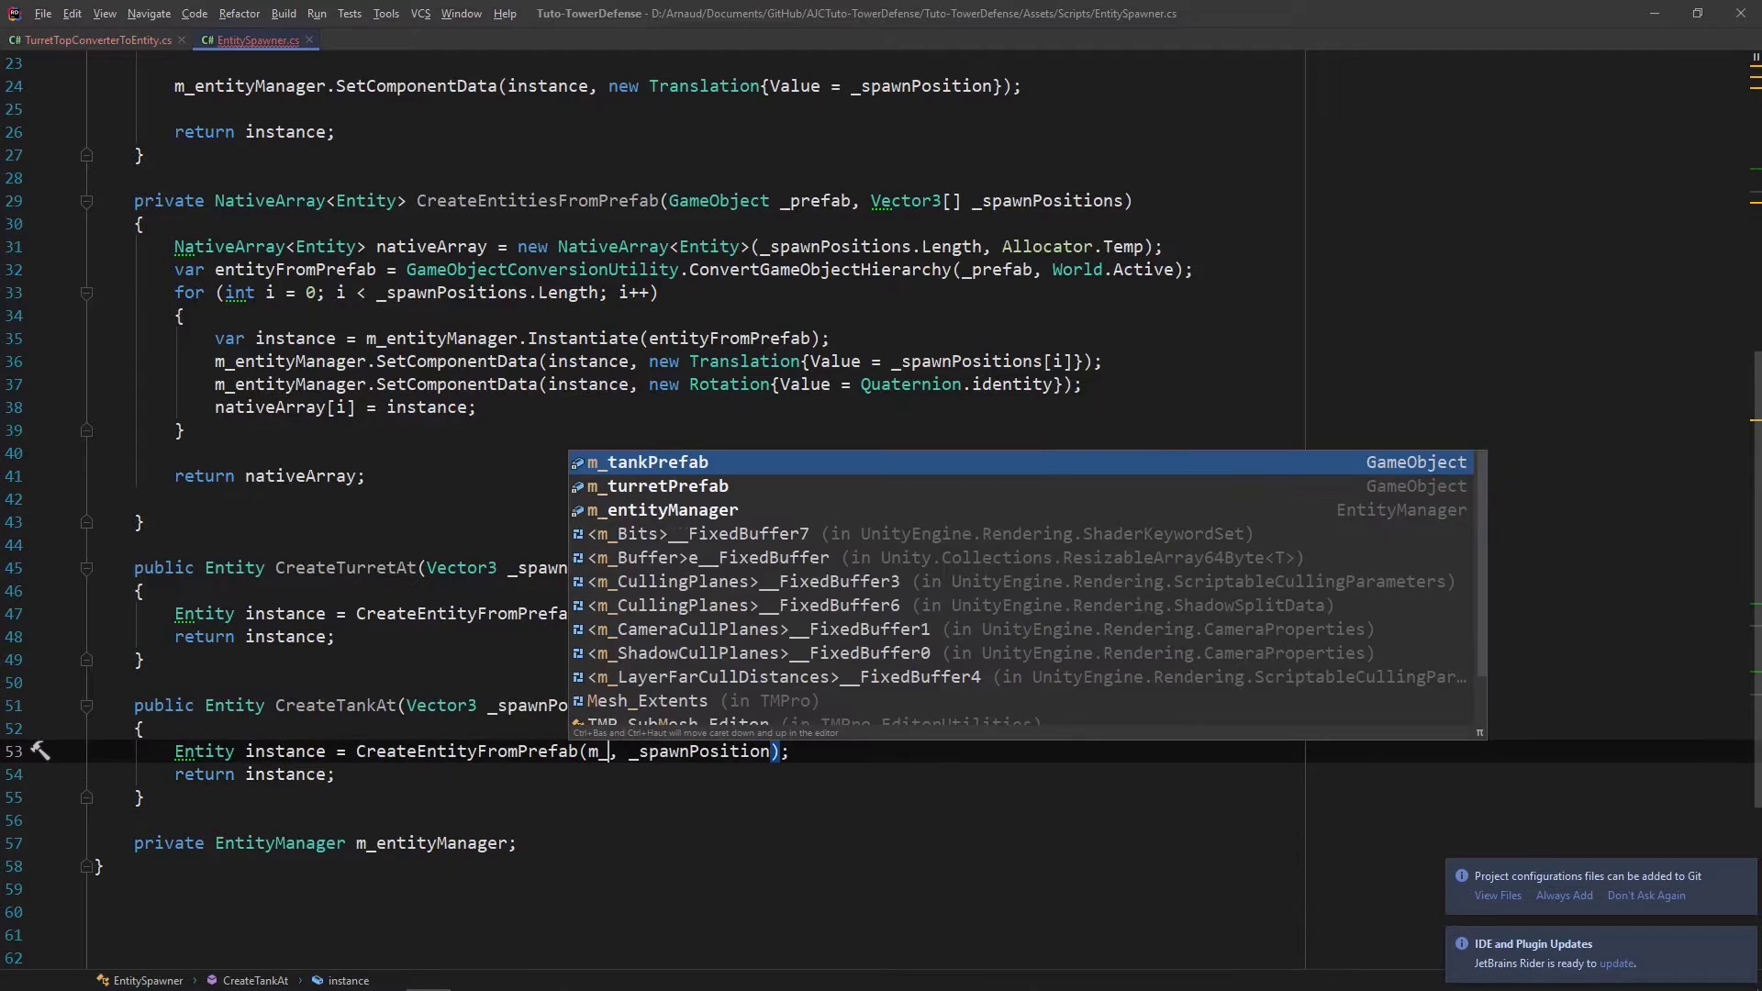
key("Return")
key("Down")
key("Down")
key("End")
key("Return")
key("Return")
type("public void C")
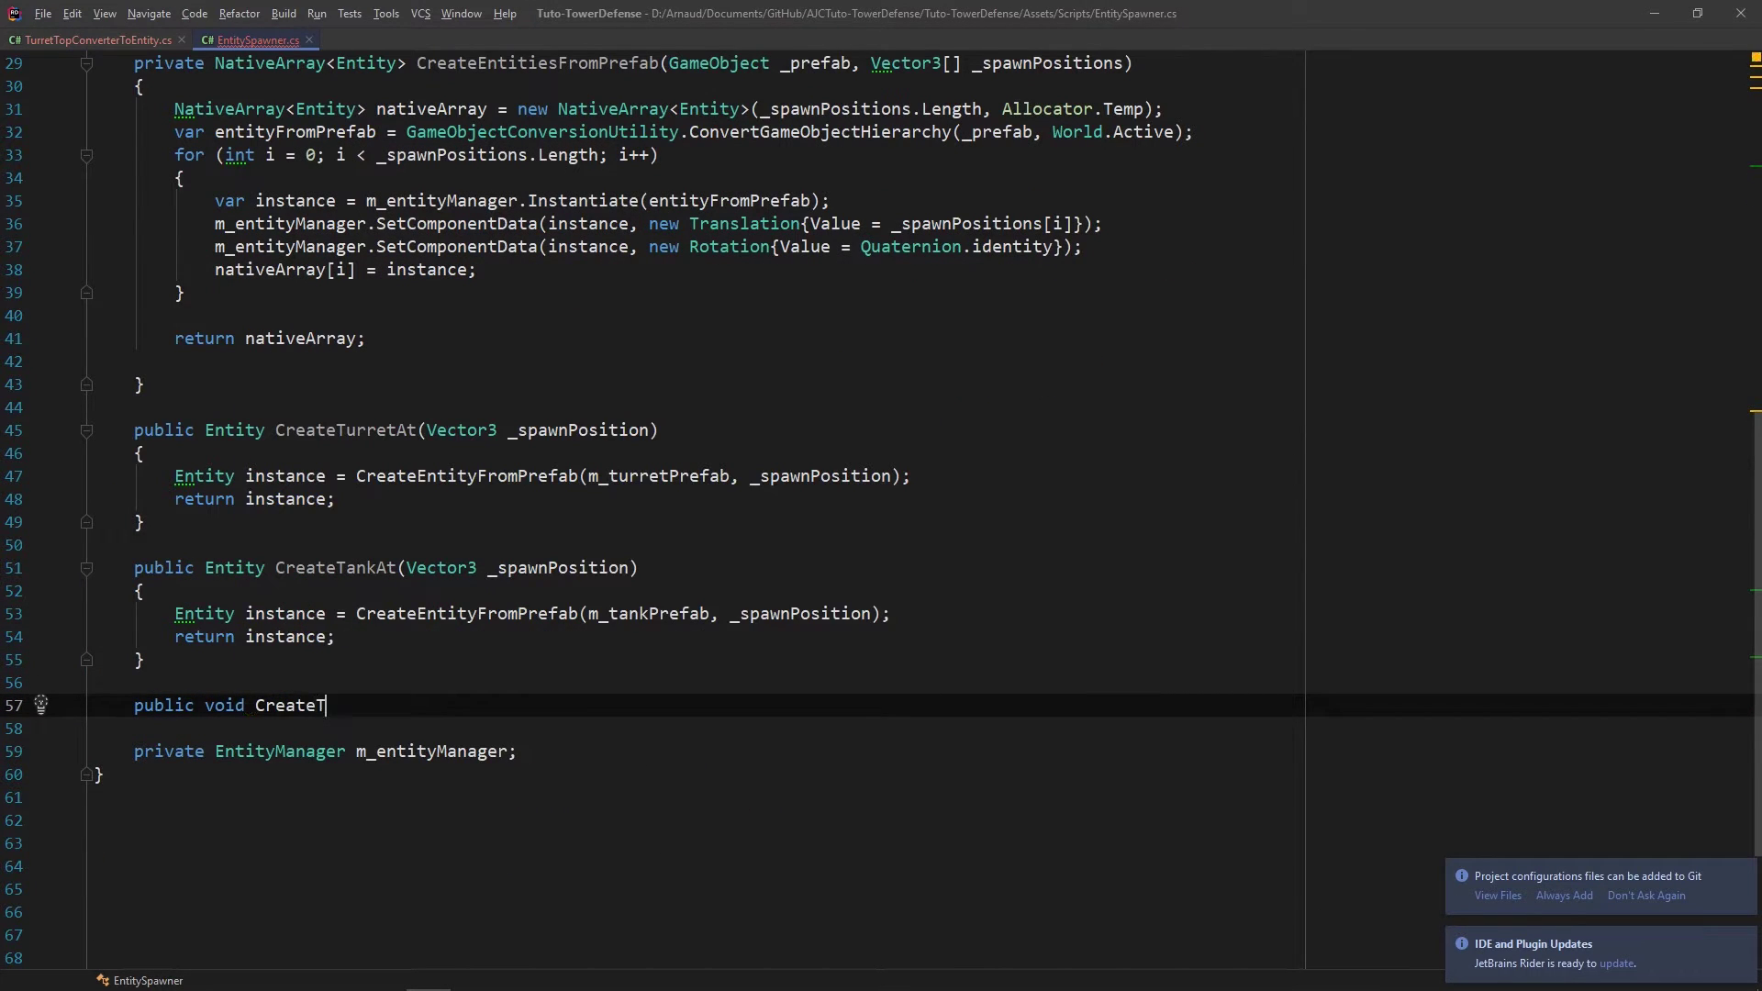
type("(Vector3[] ")
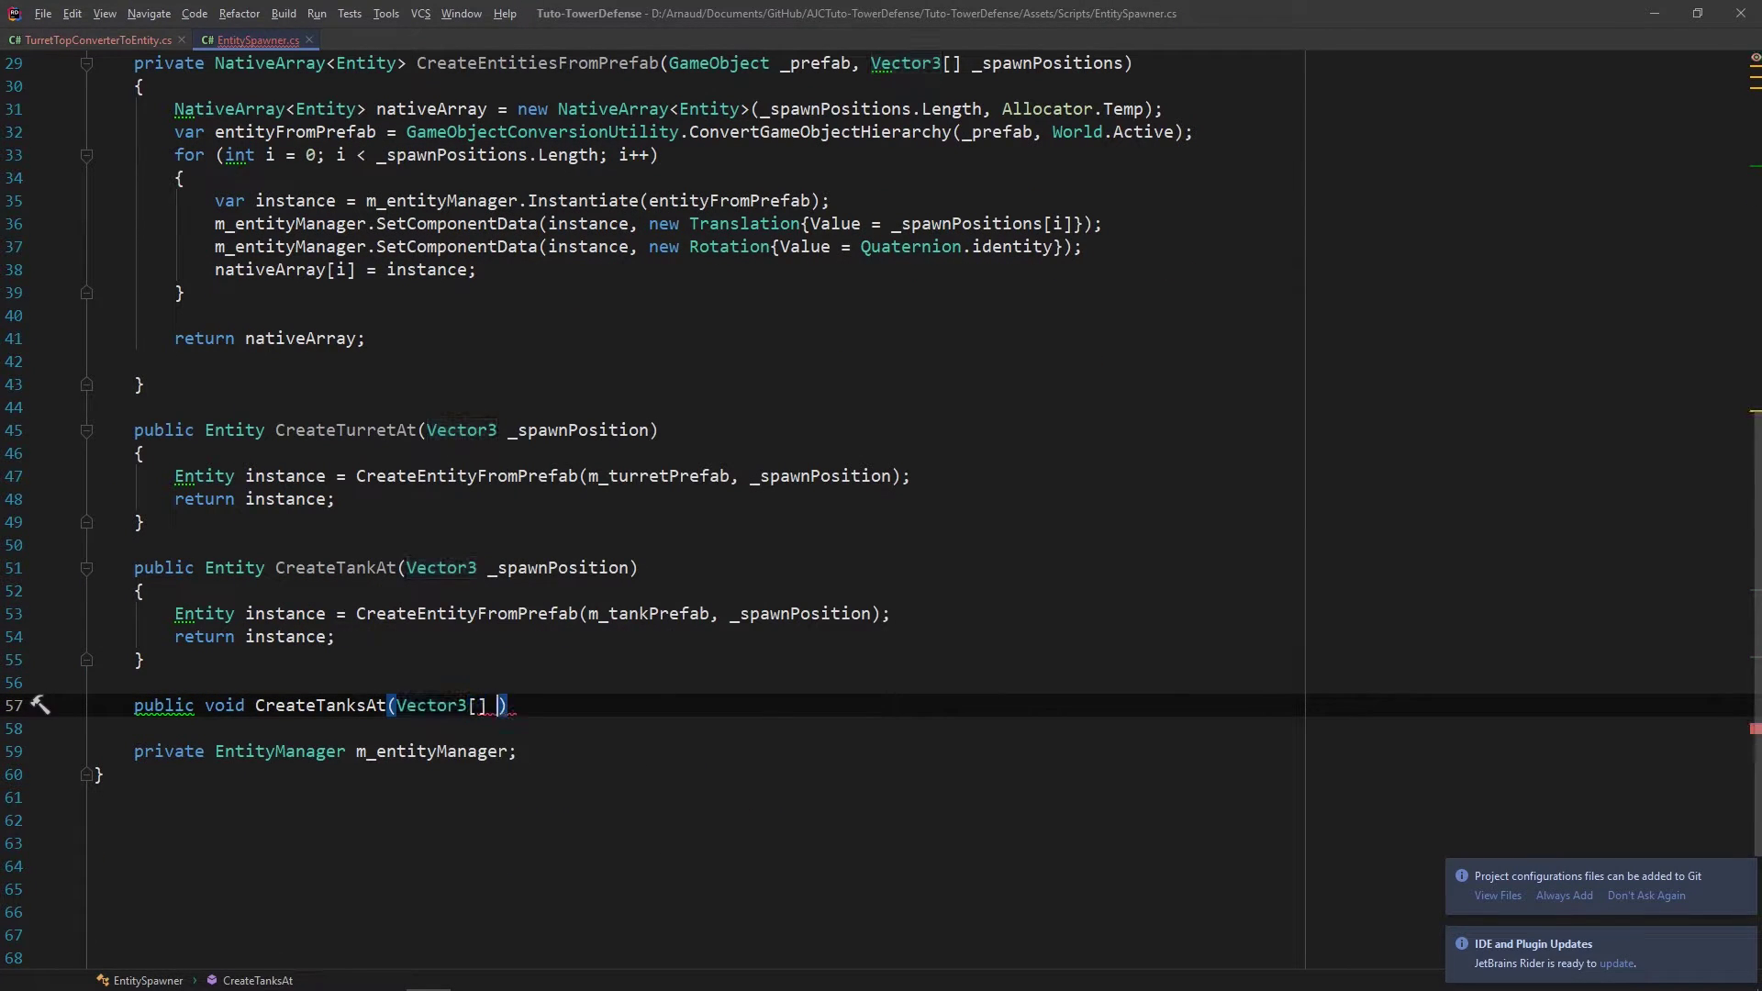
type("{")
Step: Get tanks from CreateEntitiesFromPrefab(m_tankPrefab, _spawnPositions)
key("Return")
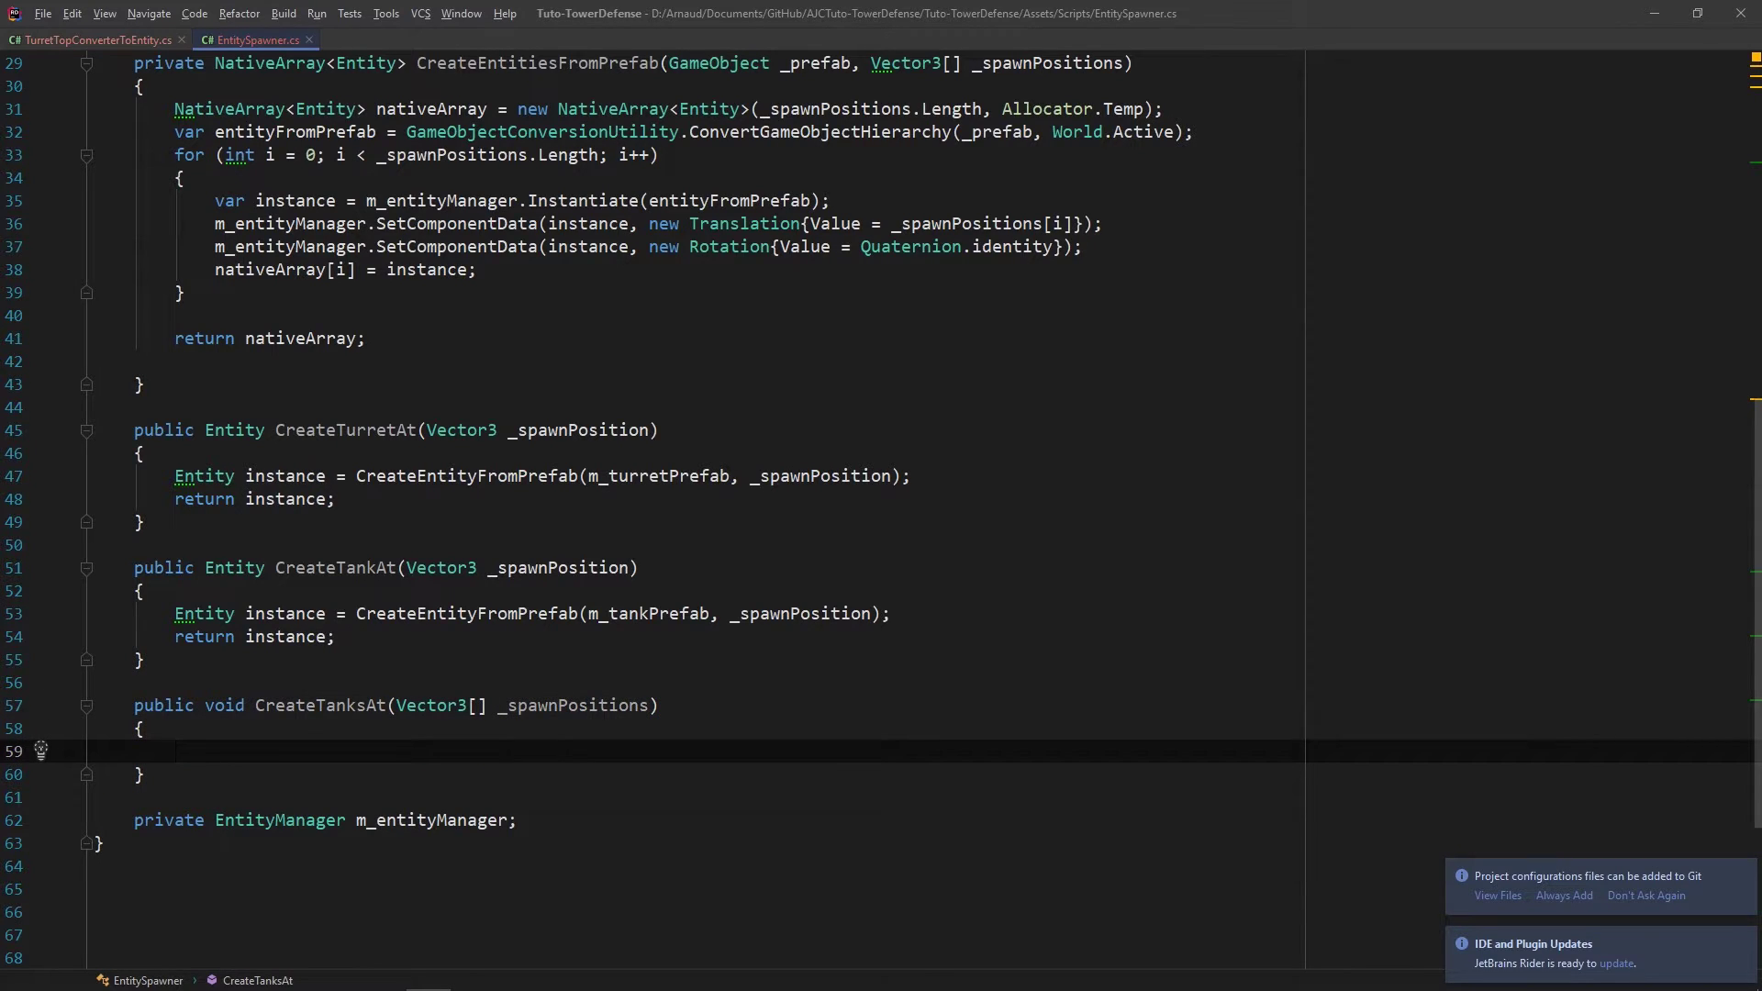
type("= Cre")
key("Return")
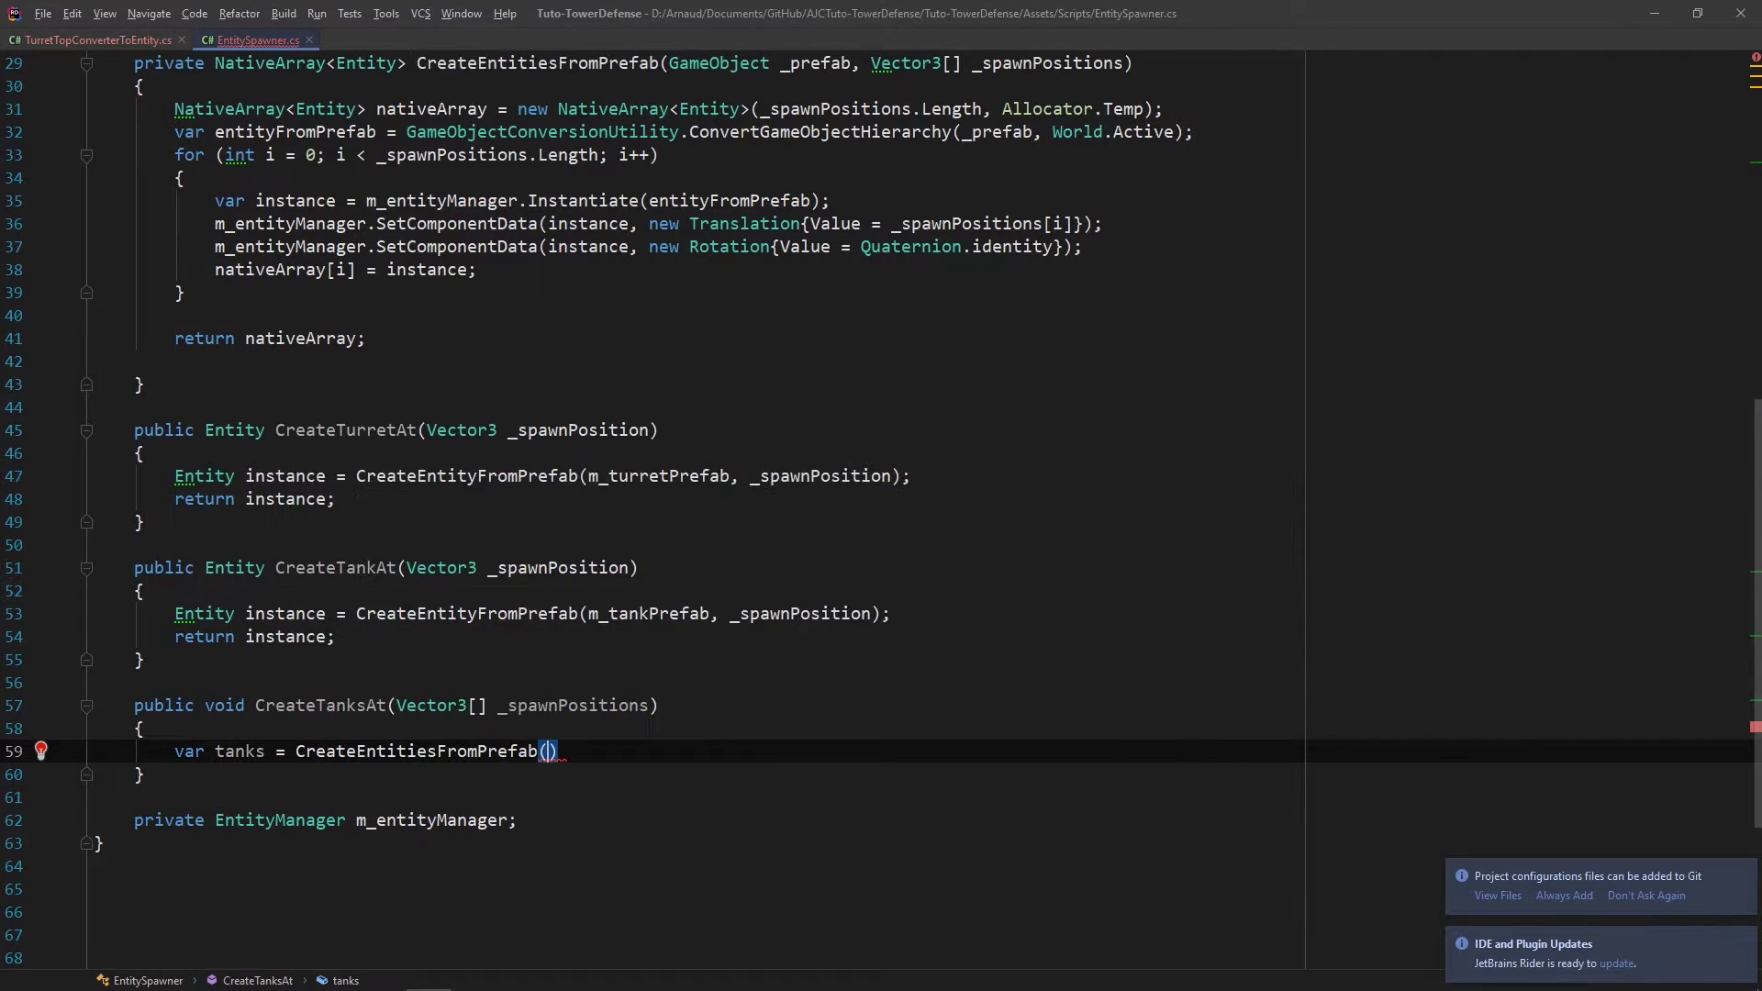
type("m_")
key("Return")
type(",")
type(" _sp")
key("Return")
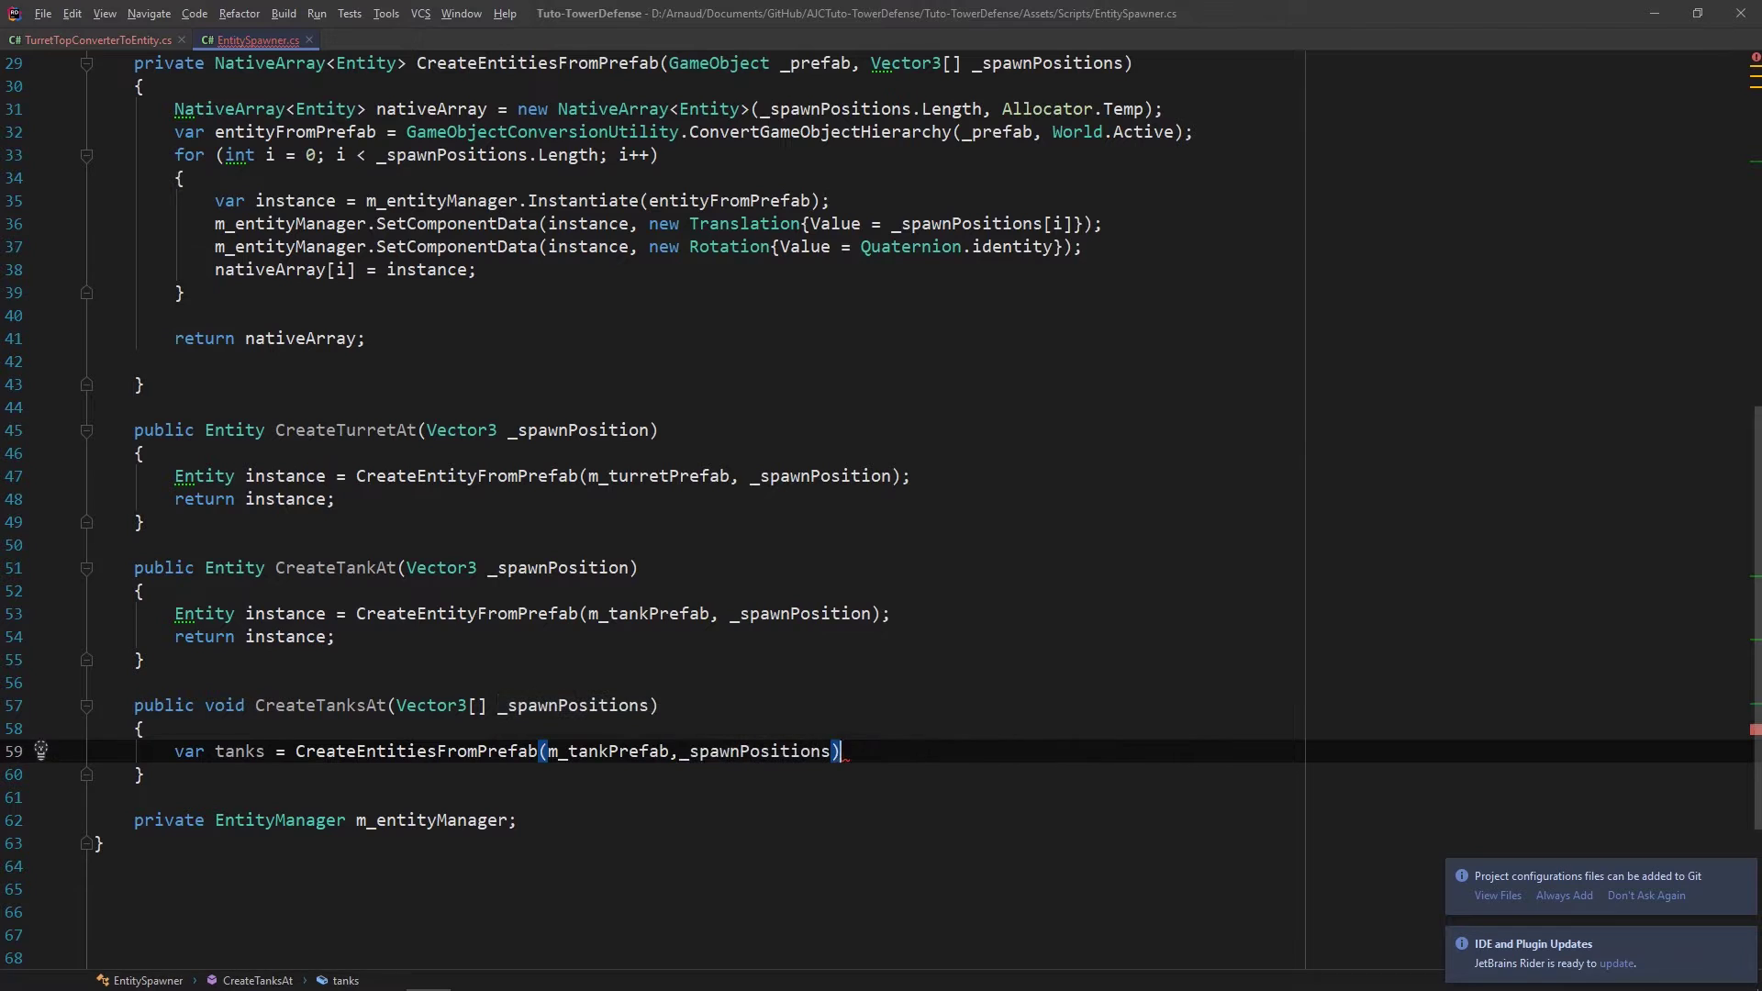
type(";")
key("Return")
key("Return")
Step: Add a foreach loop over tanks with a comment line inside
type("foreach")
key("Tab")
key("Return")
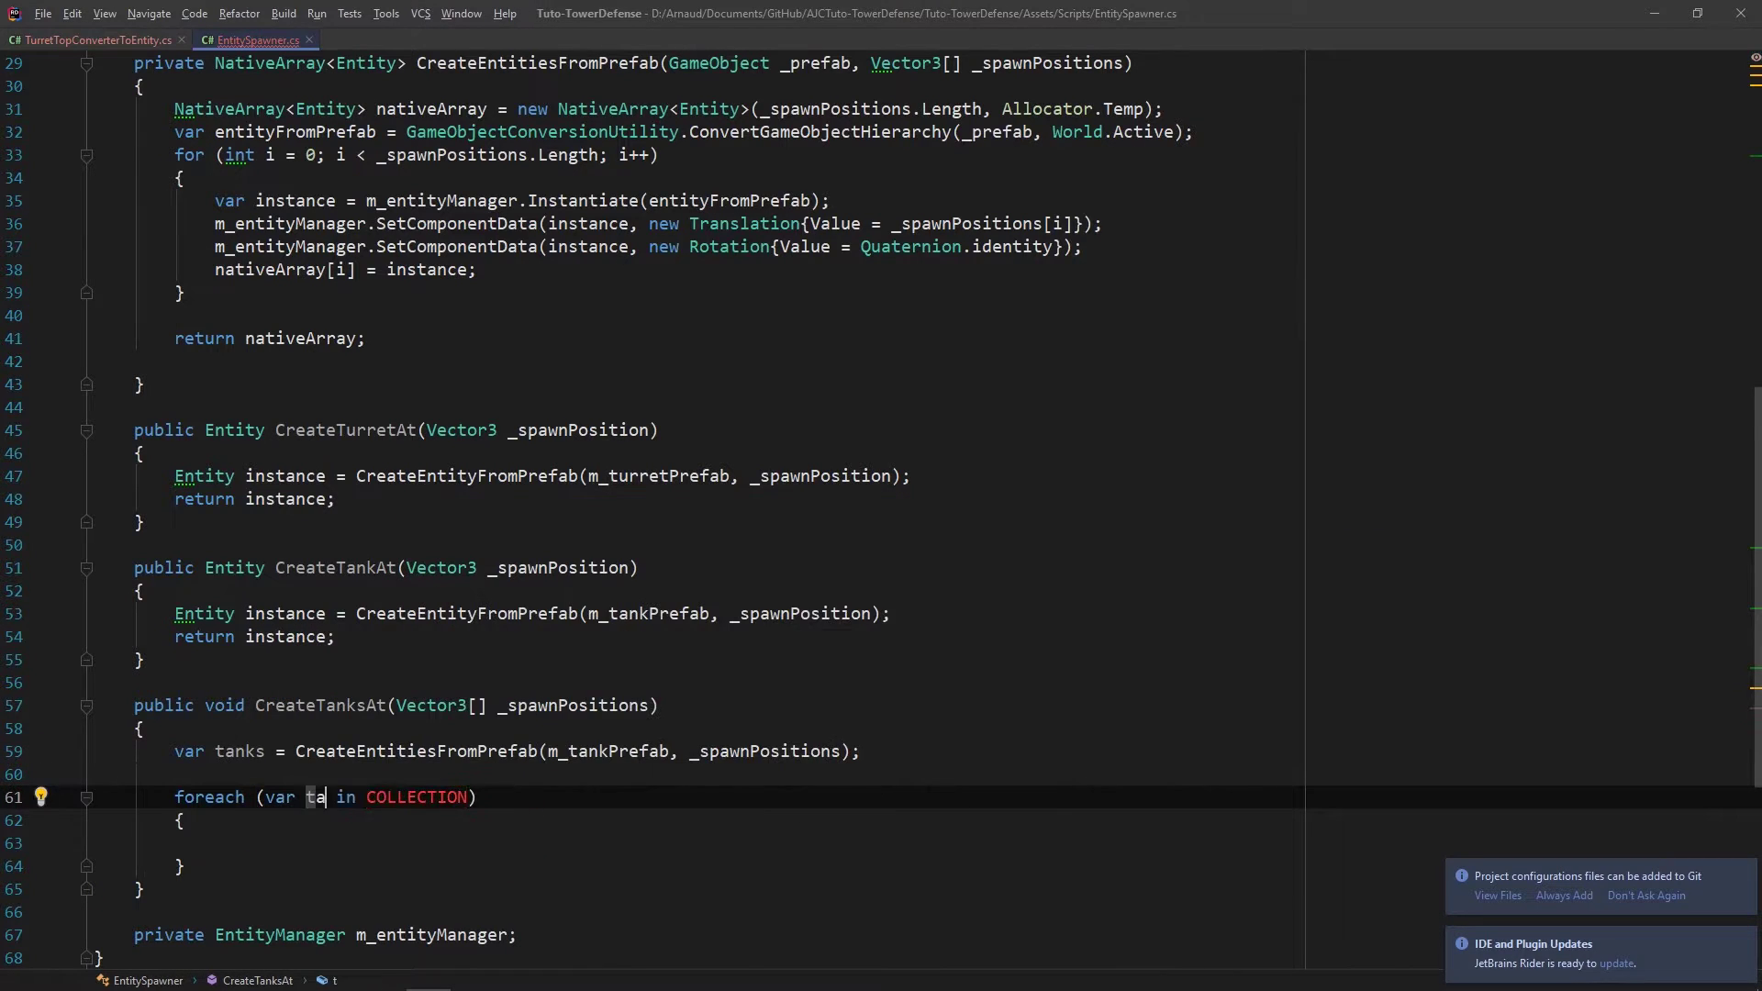
key("Return")
type("//Add here ECS components")
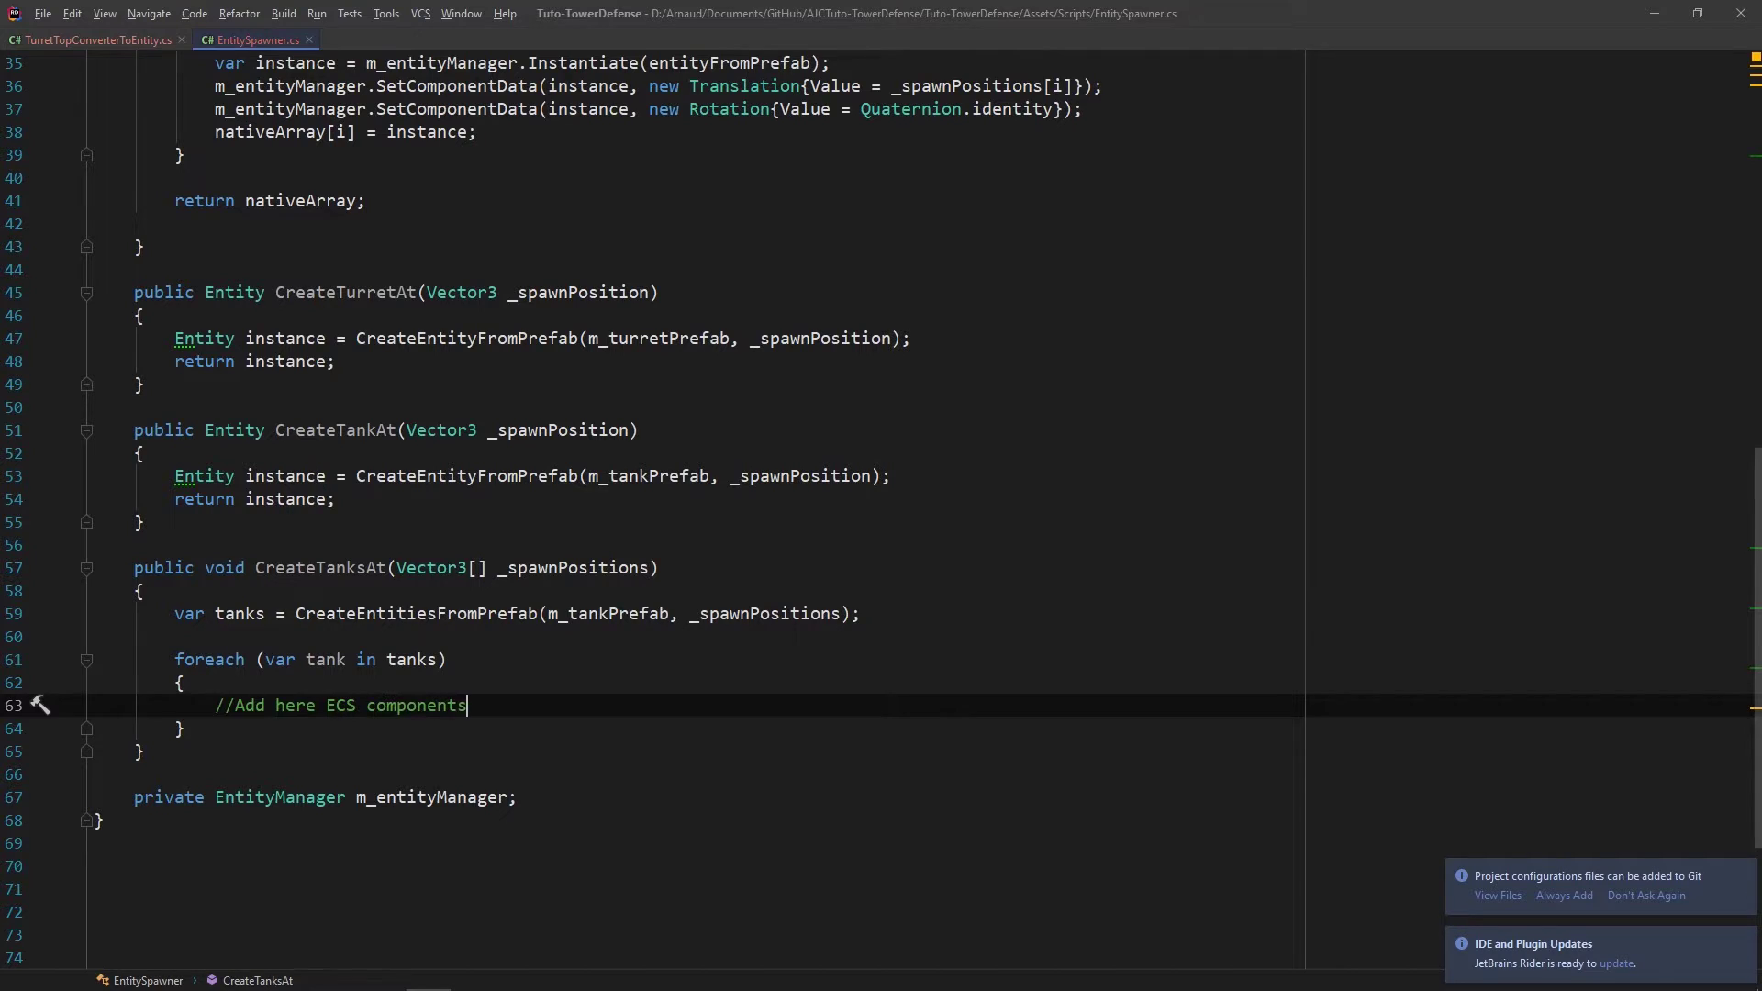
key("Return")
Step: Give each tank a RotationTowardTargetComponent with m_rotationSpeed .5f via AddComponentData
key("Return")
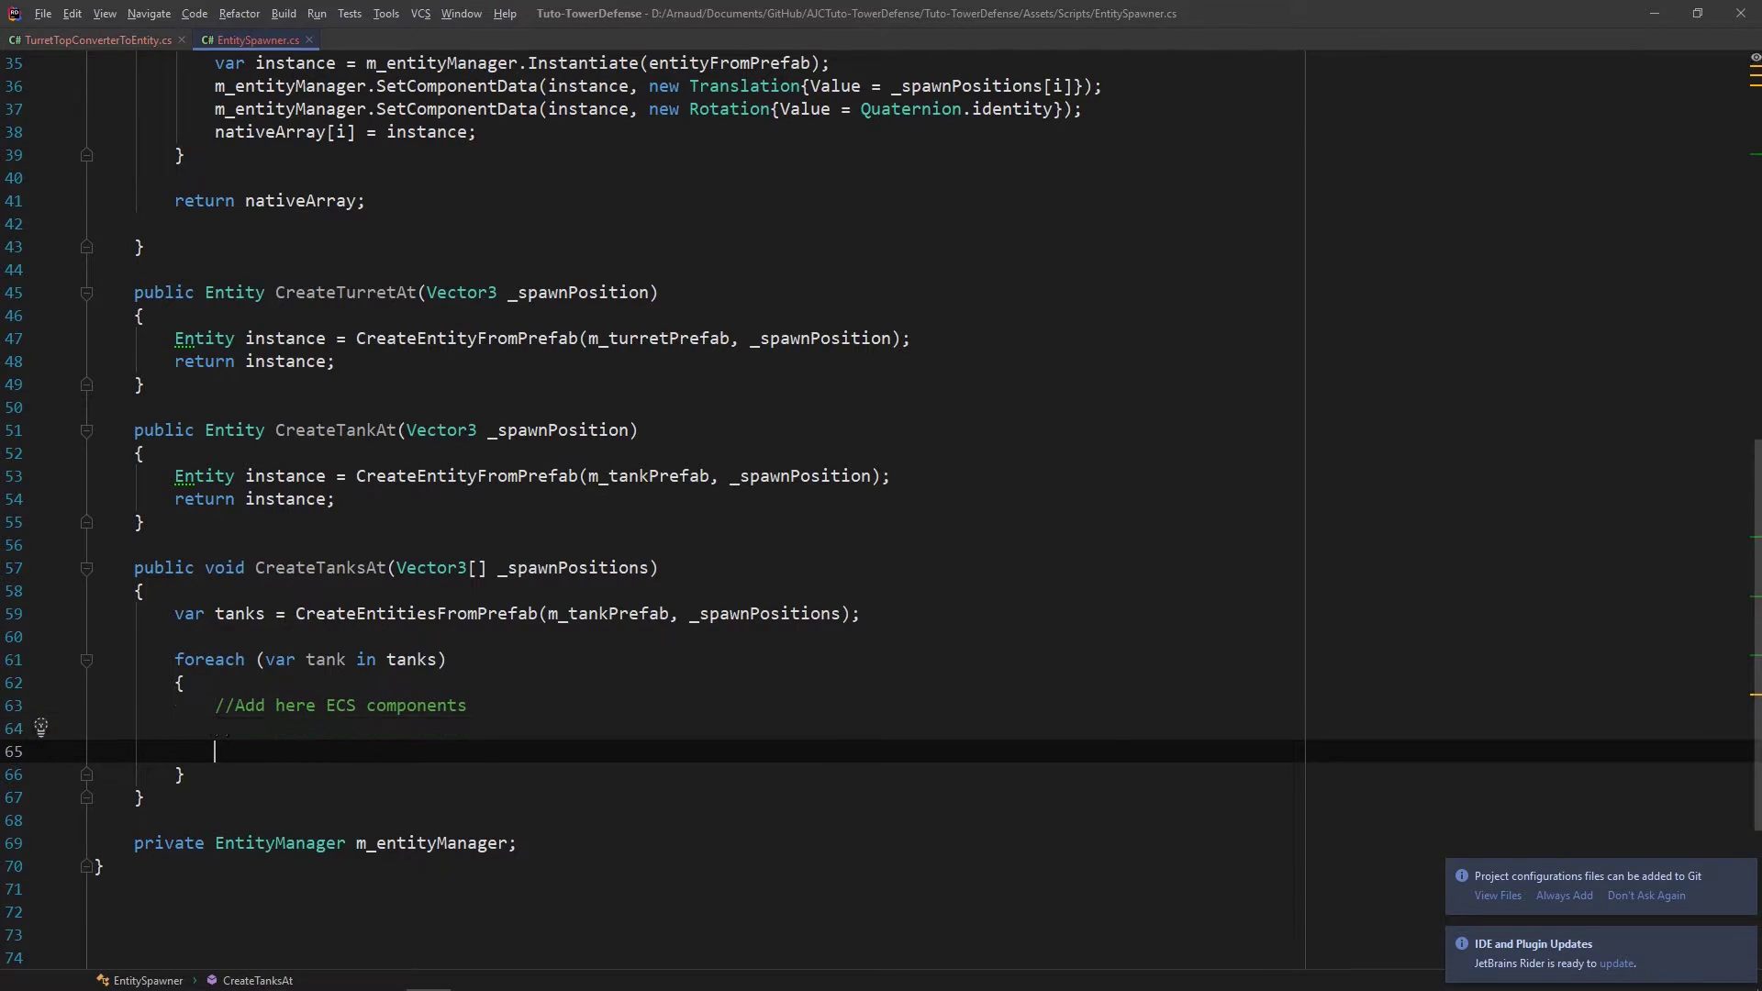
type("m_")
key("Return")
type(".AddComp")
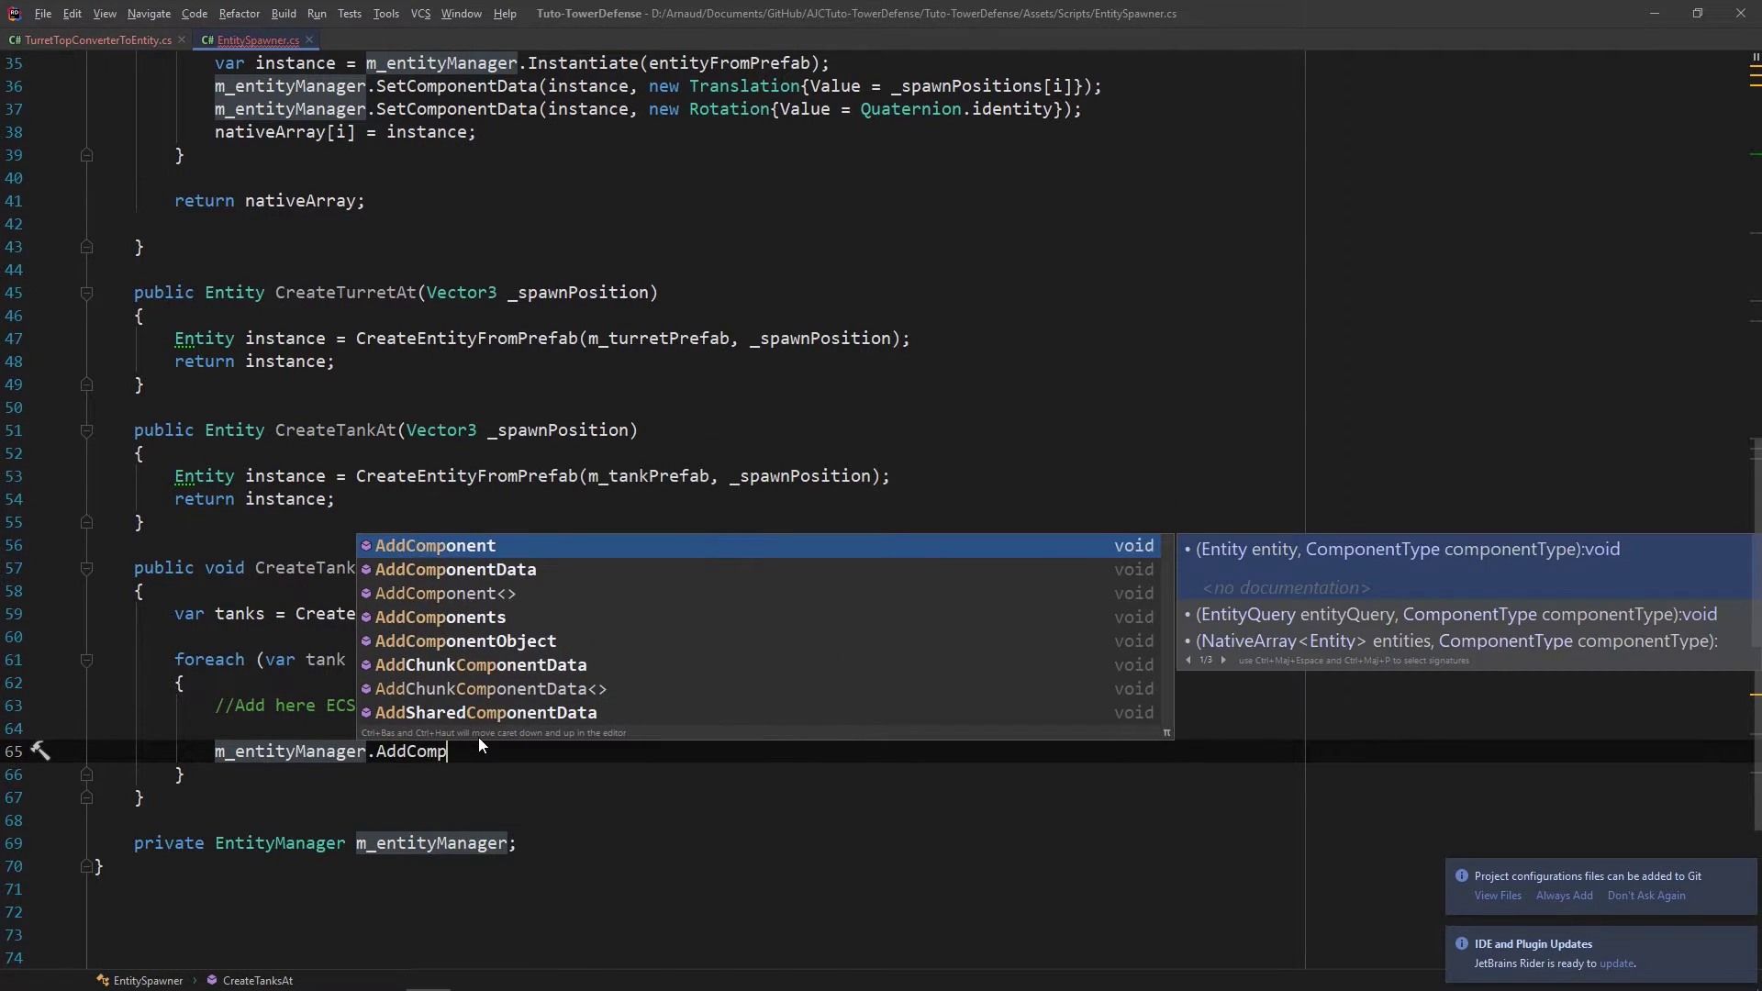
key("Down")
key("Return")
type("tank,")
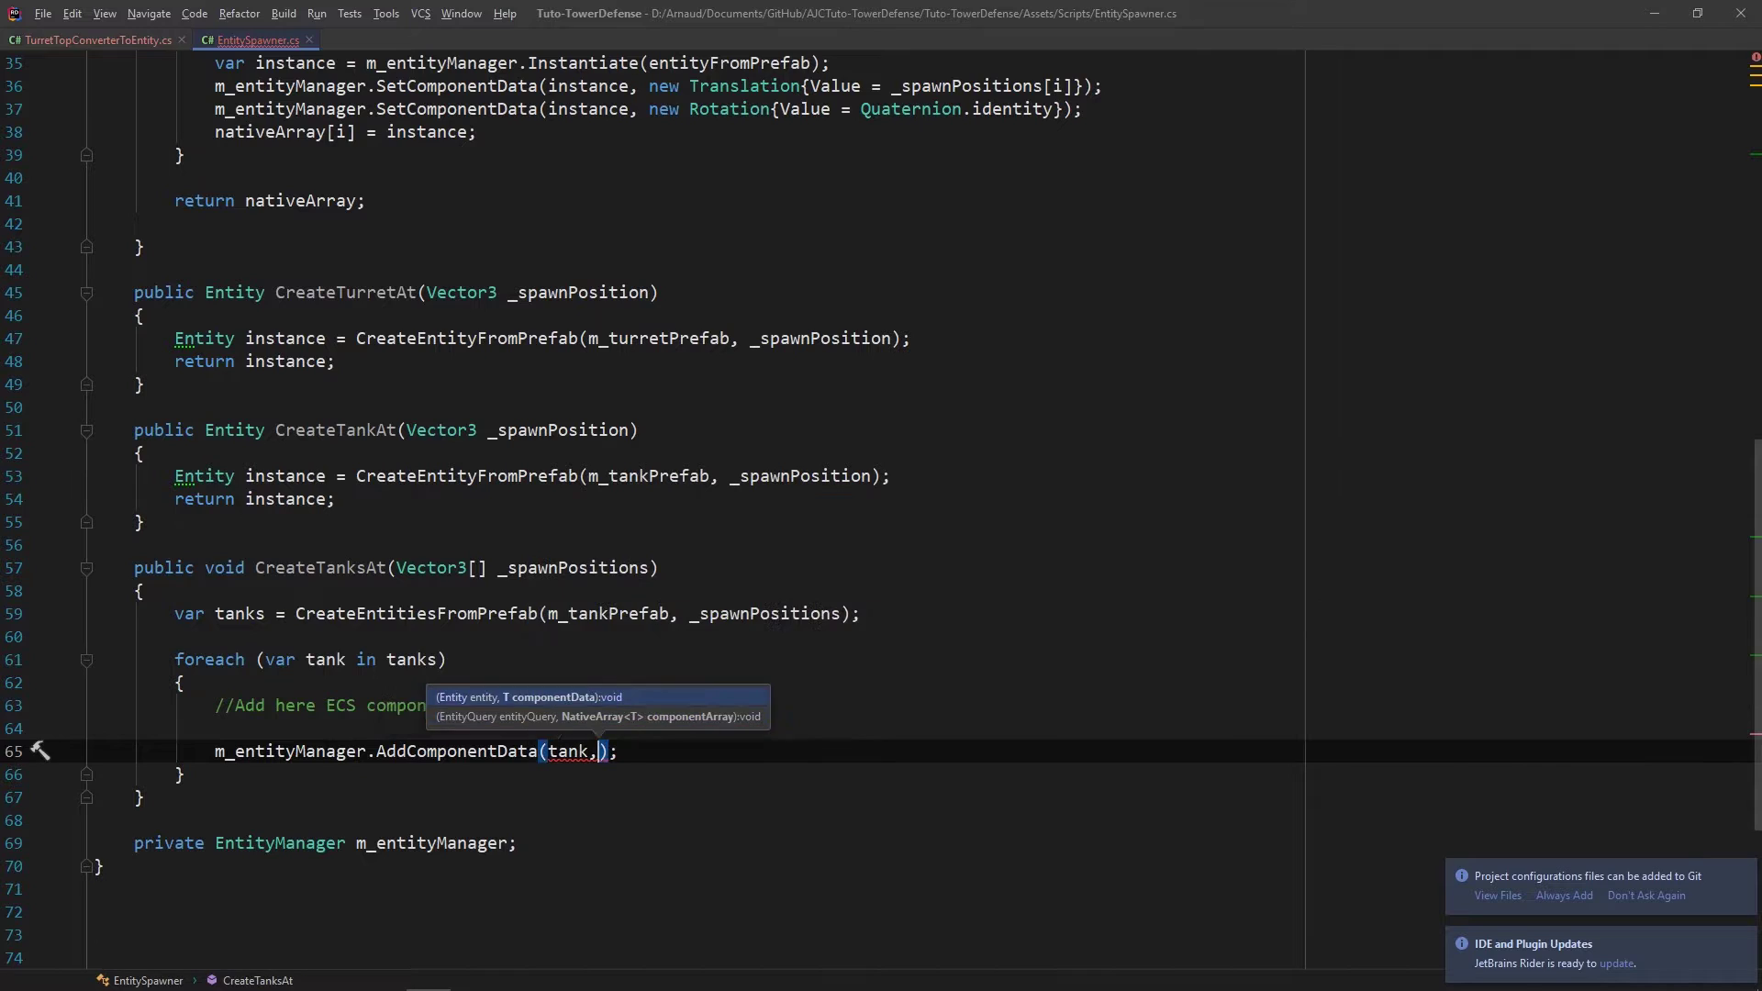
type("new Rot")
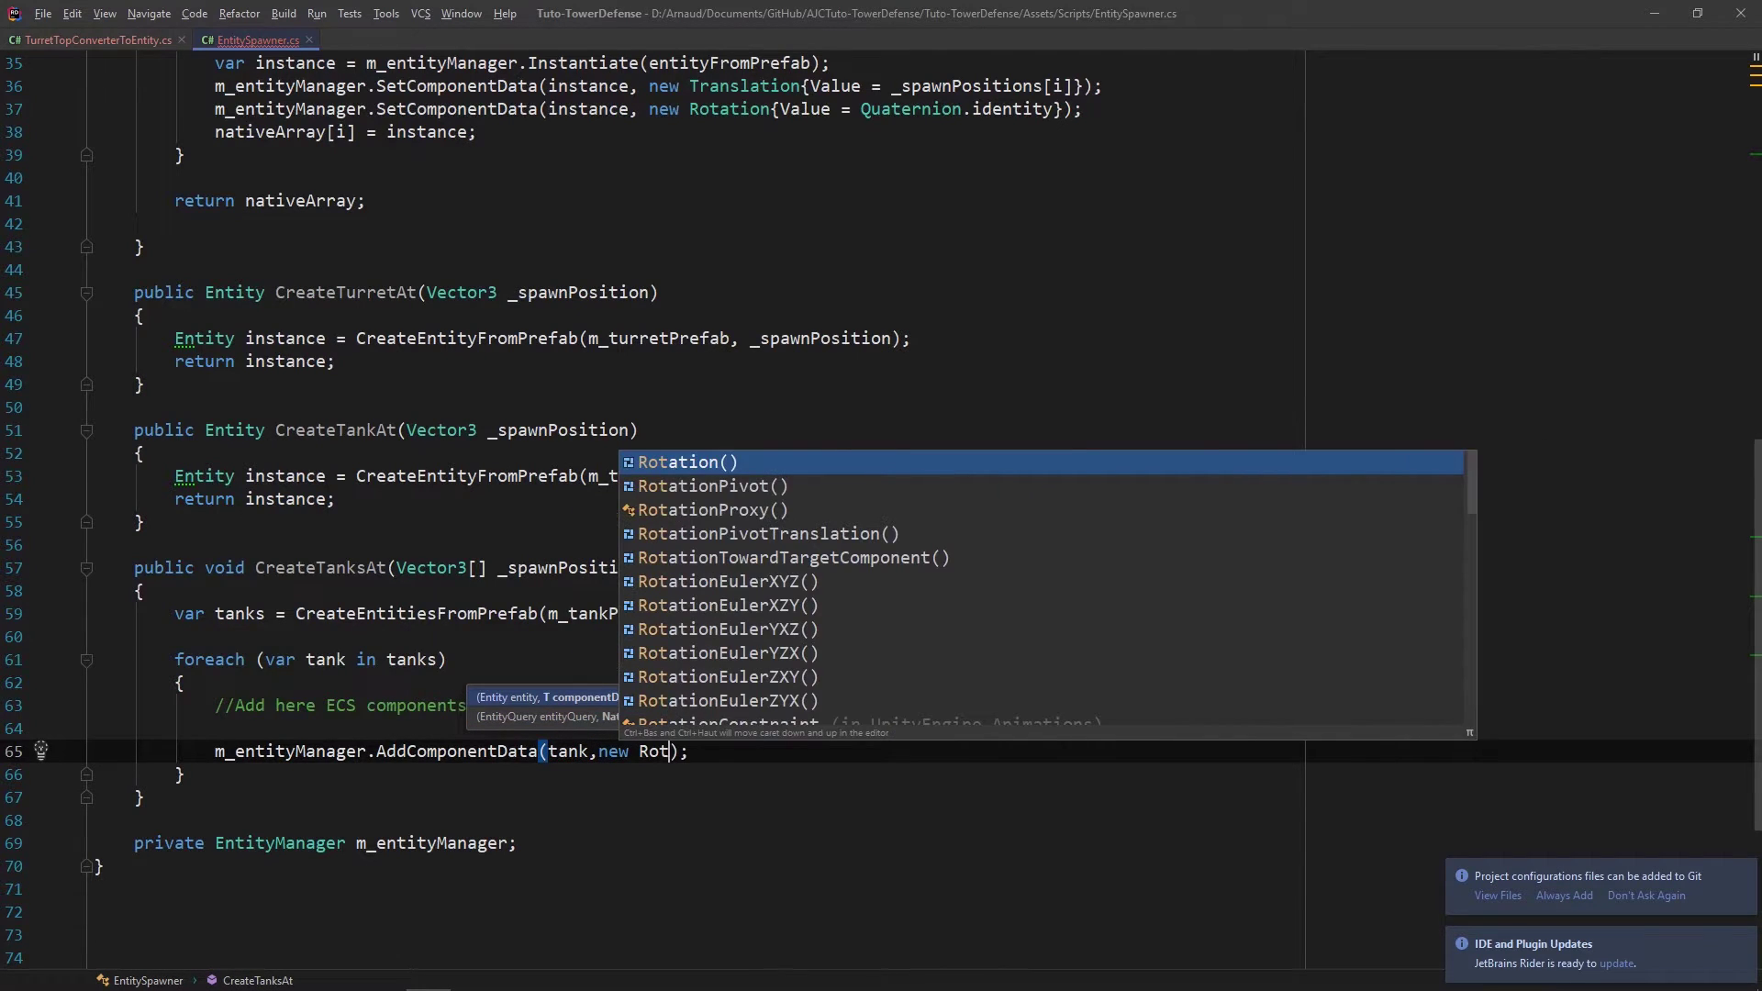
key("Down")
key("Down")
key("Down")
key("Return")
key("BackSpace")
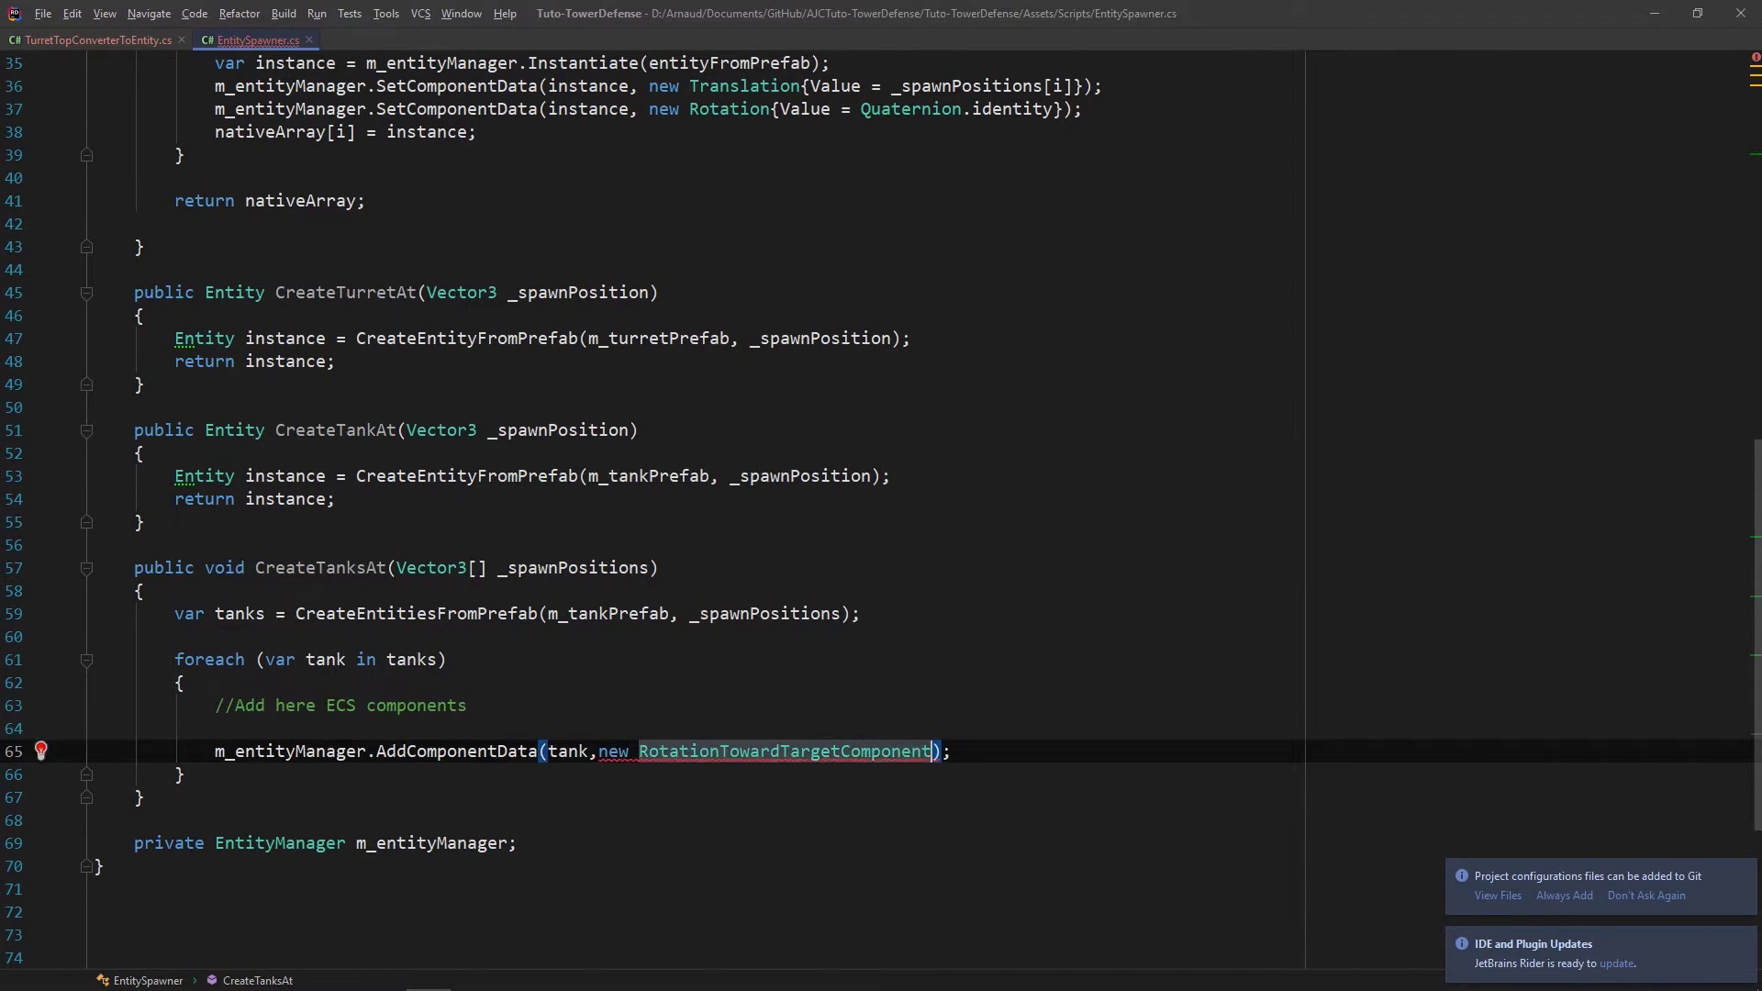
type("{")
key("Return")
type("m")
key("Return")
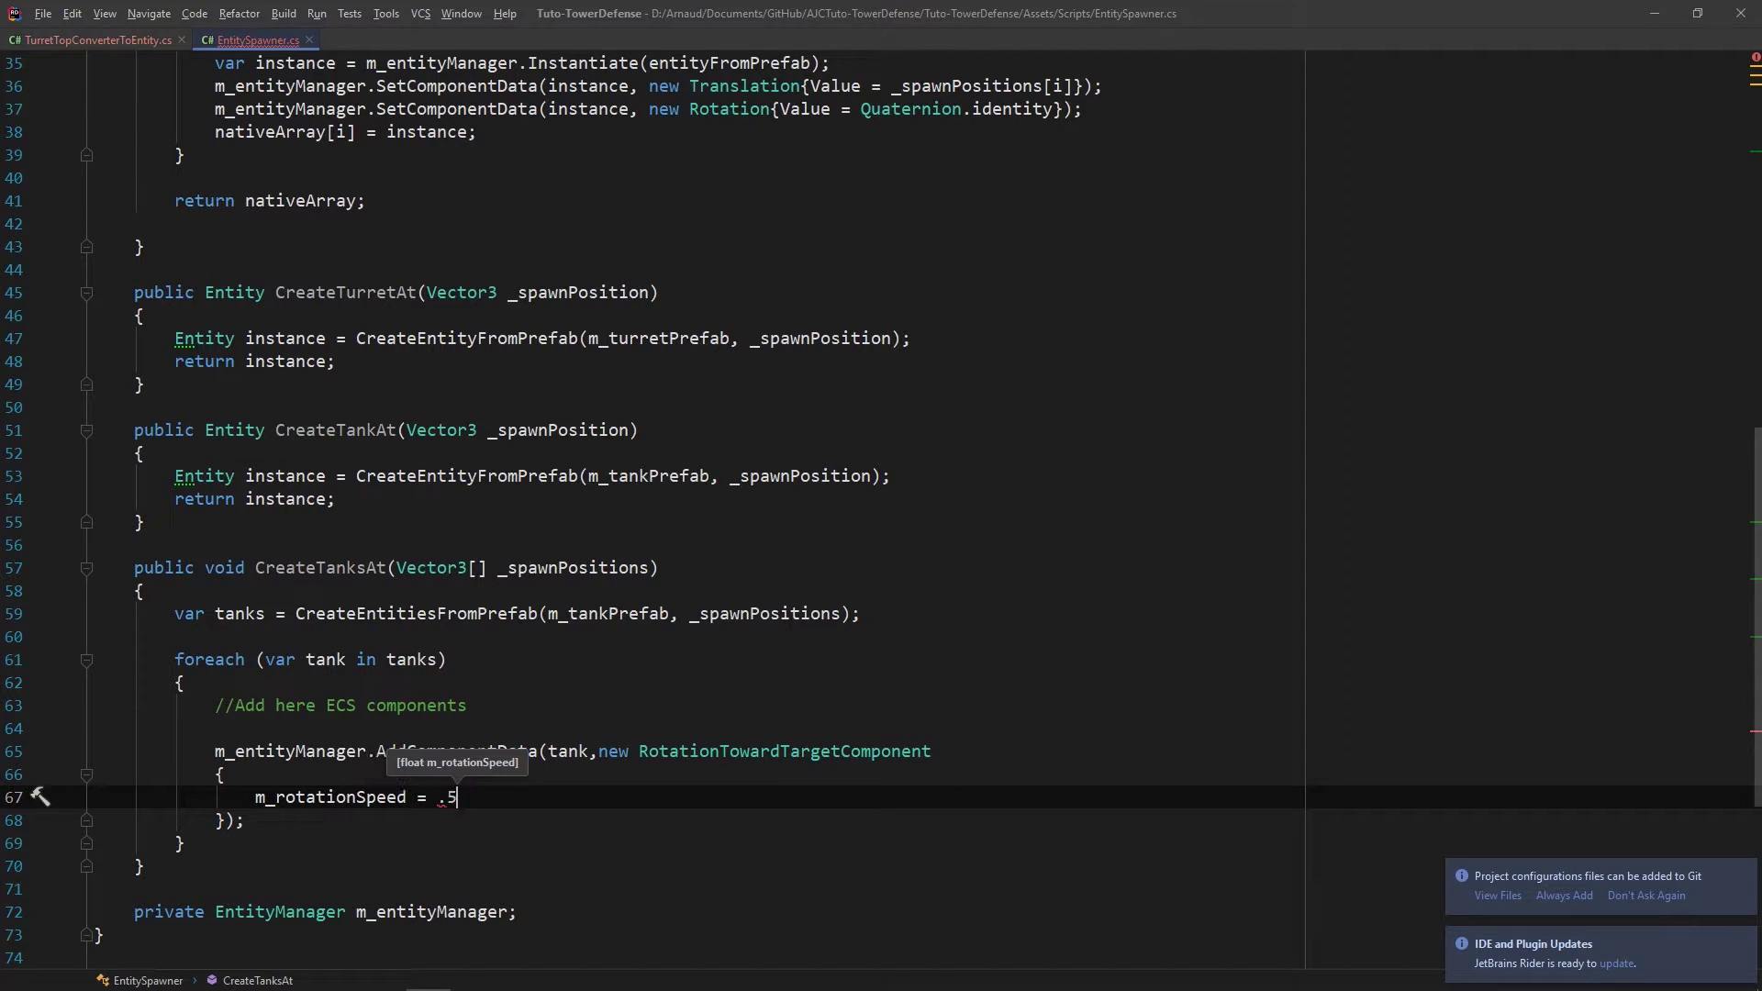
type("f")
key("Down")
key("End")
key("Return")
scroll(520, 694, "down", 5)
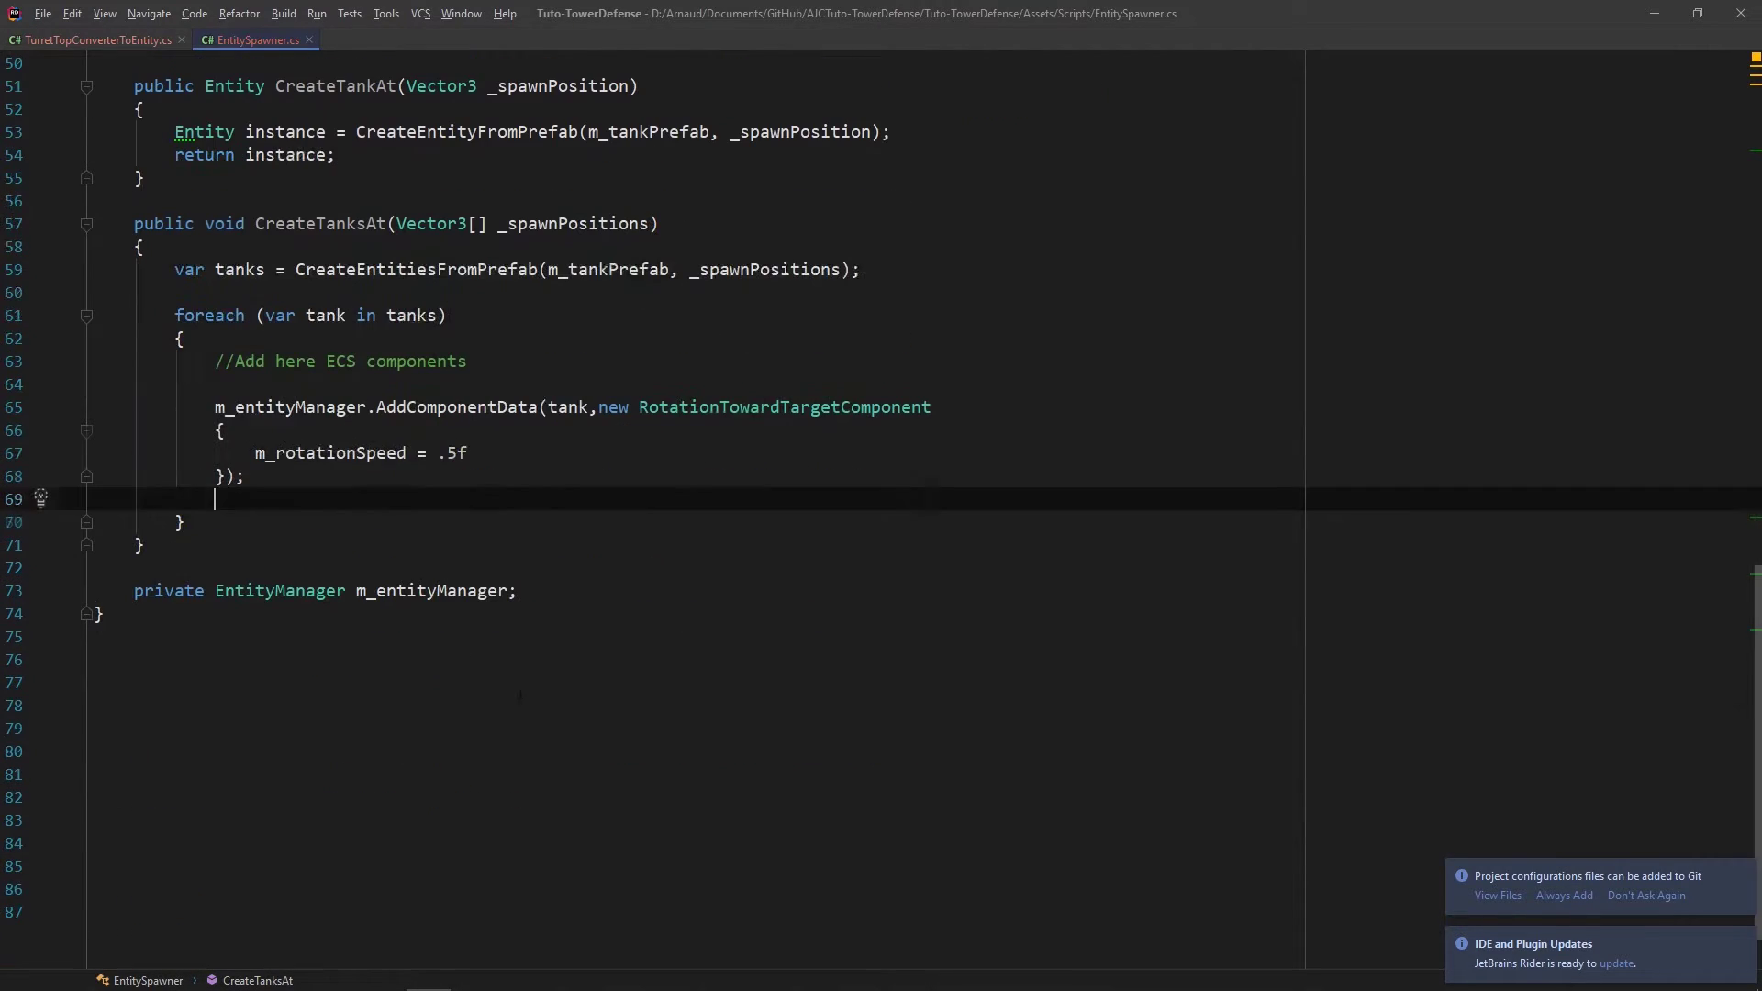
Step: Declare an empty 'public struct Enemy : IComponentData {}' below the EntitySpawner class
left_click(94, 659)
type("public str")
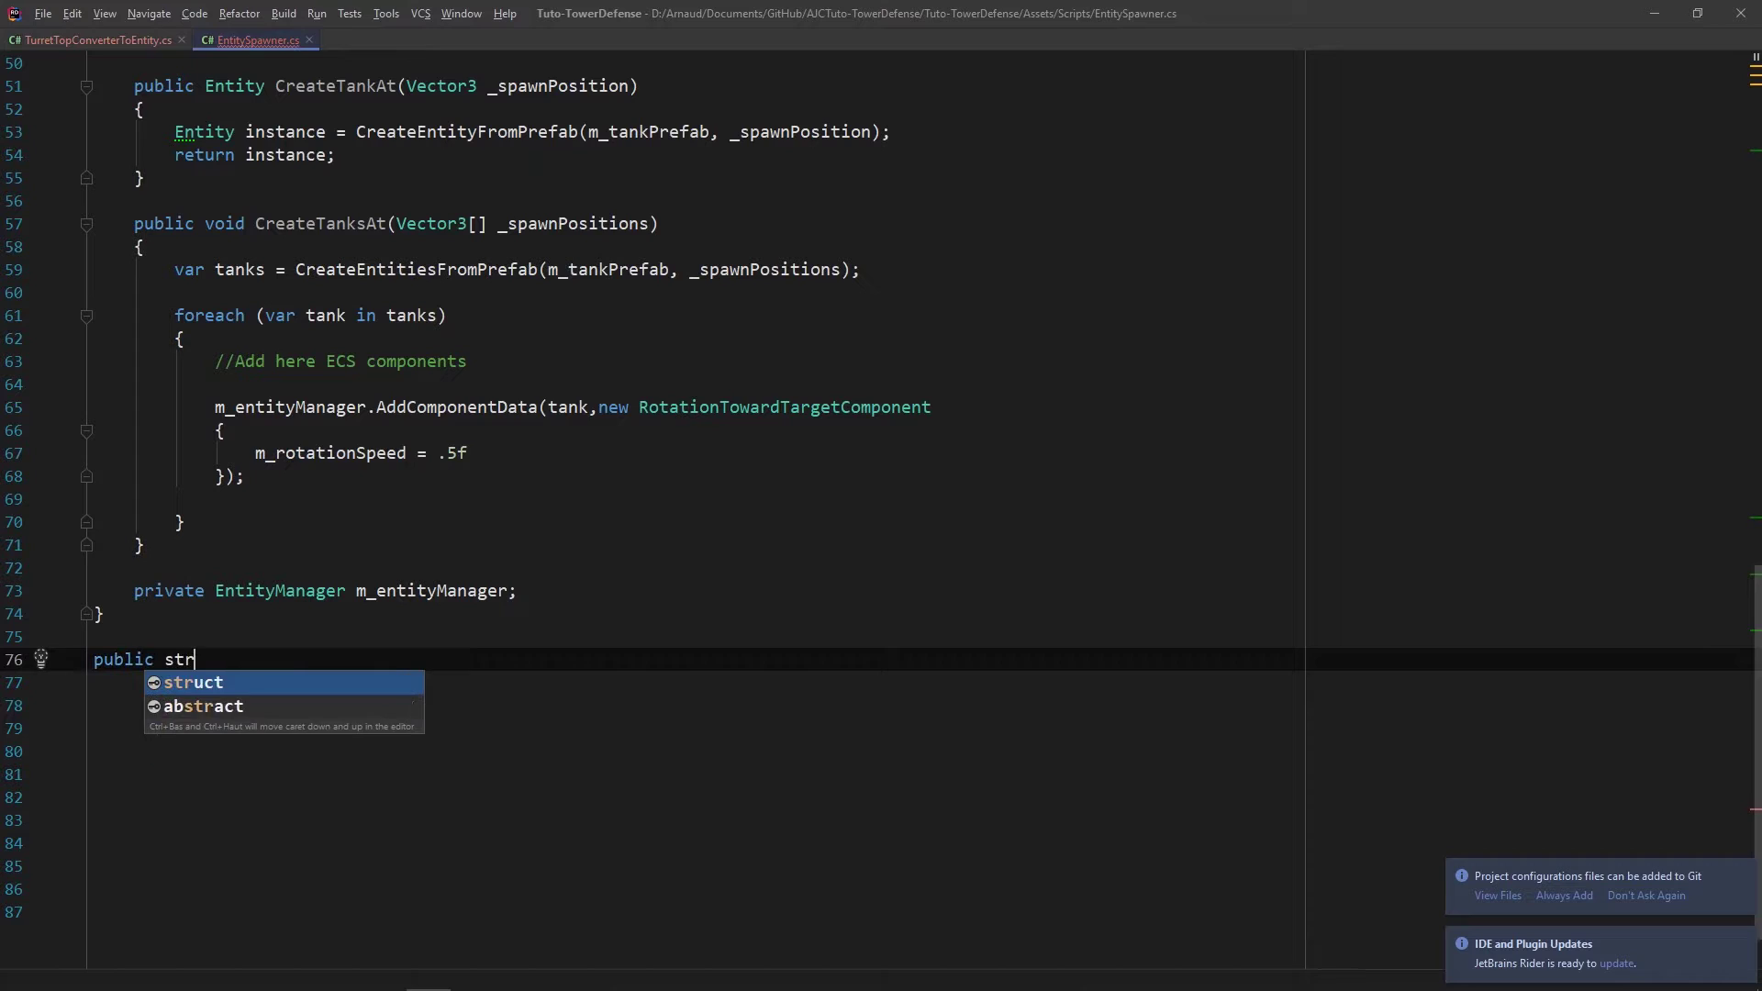
type("uct Enemy ")
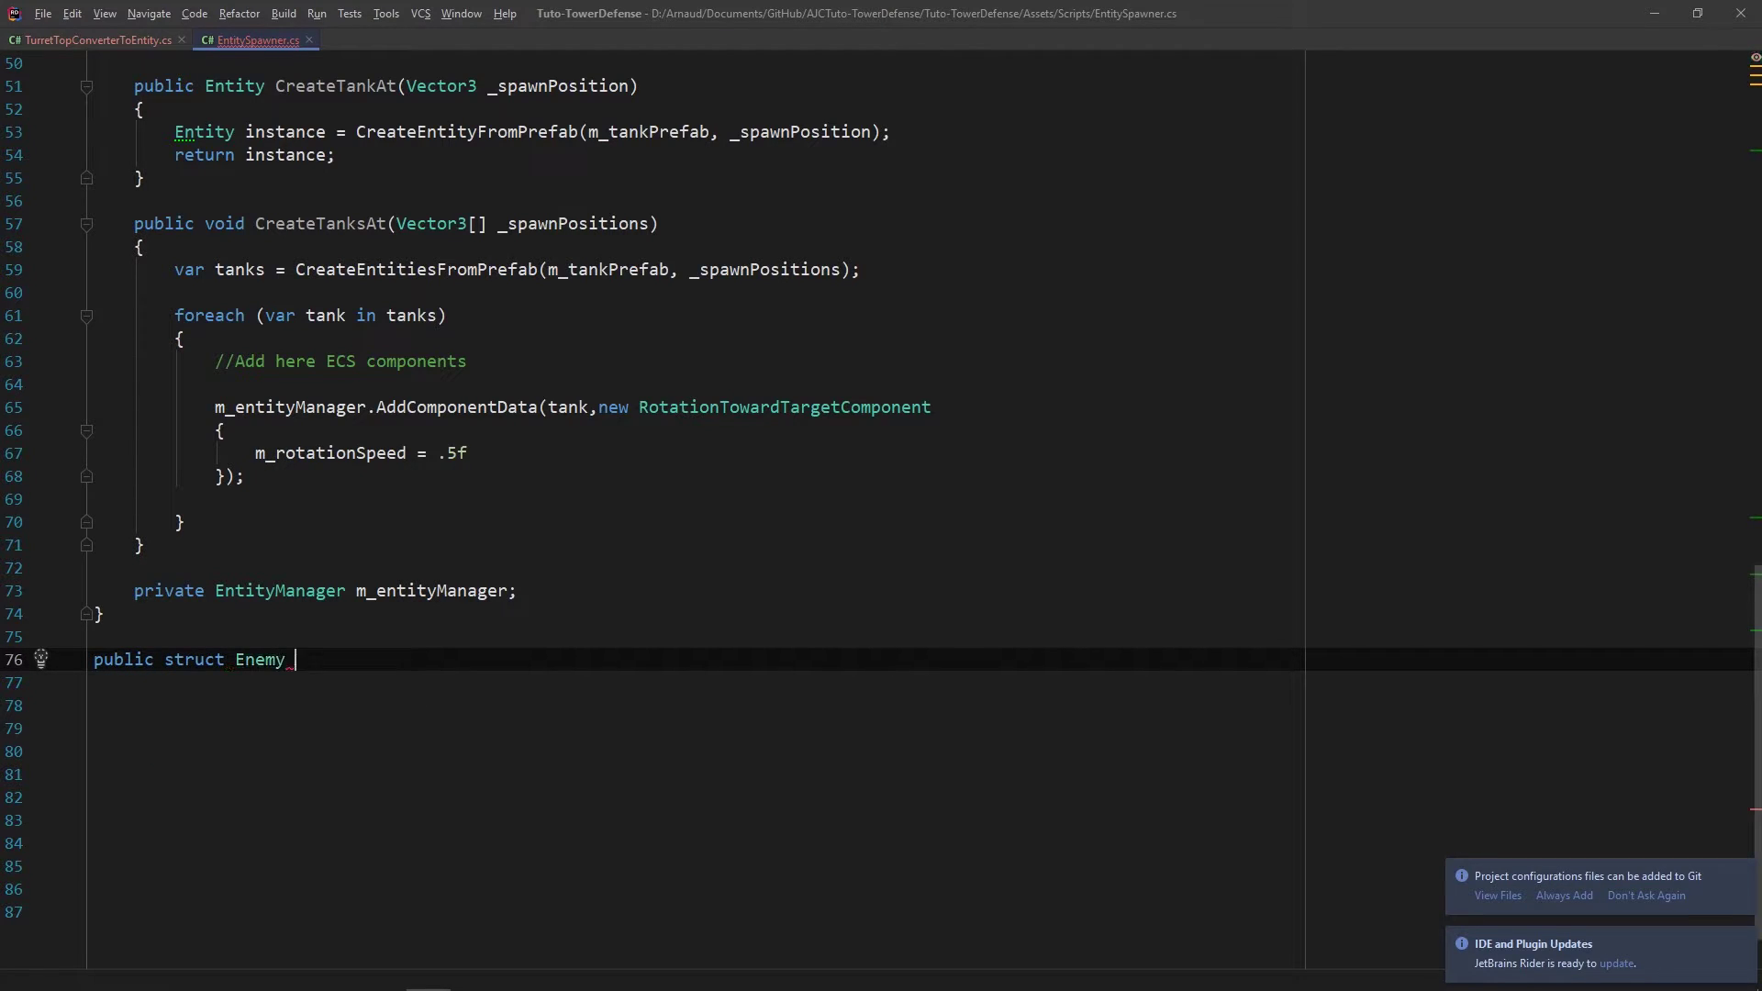
type(": I")
key("Return")
key("Return")
type("{")
key("Return")
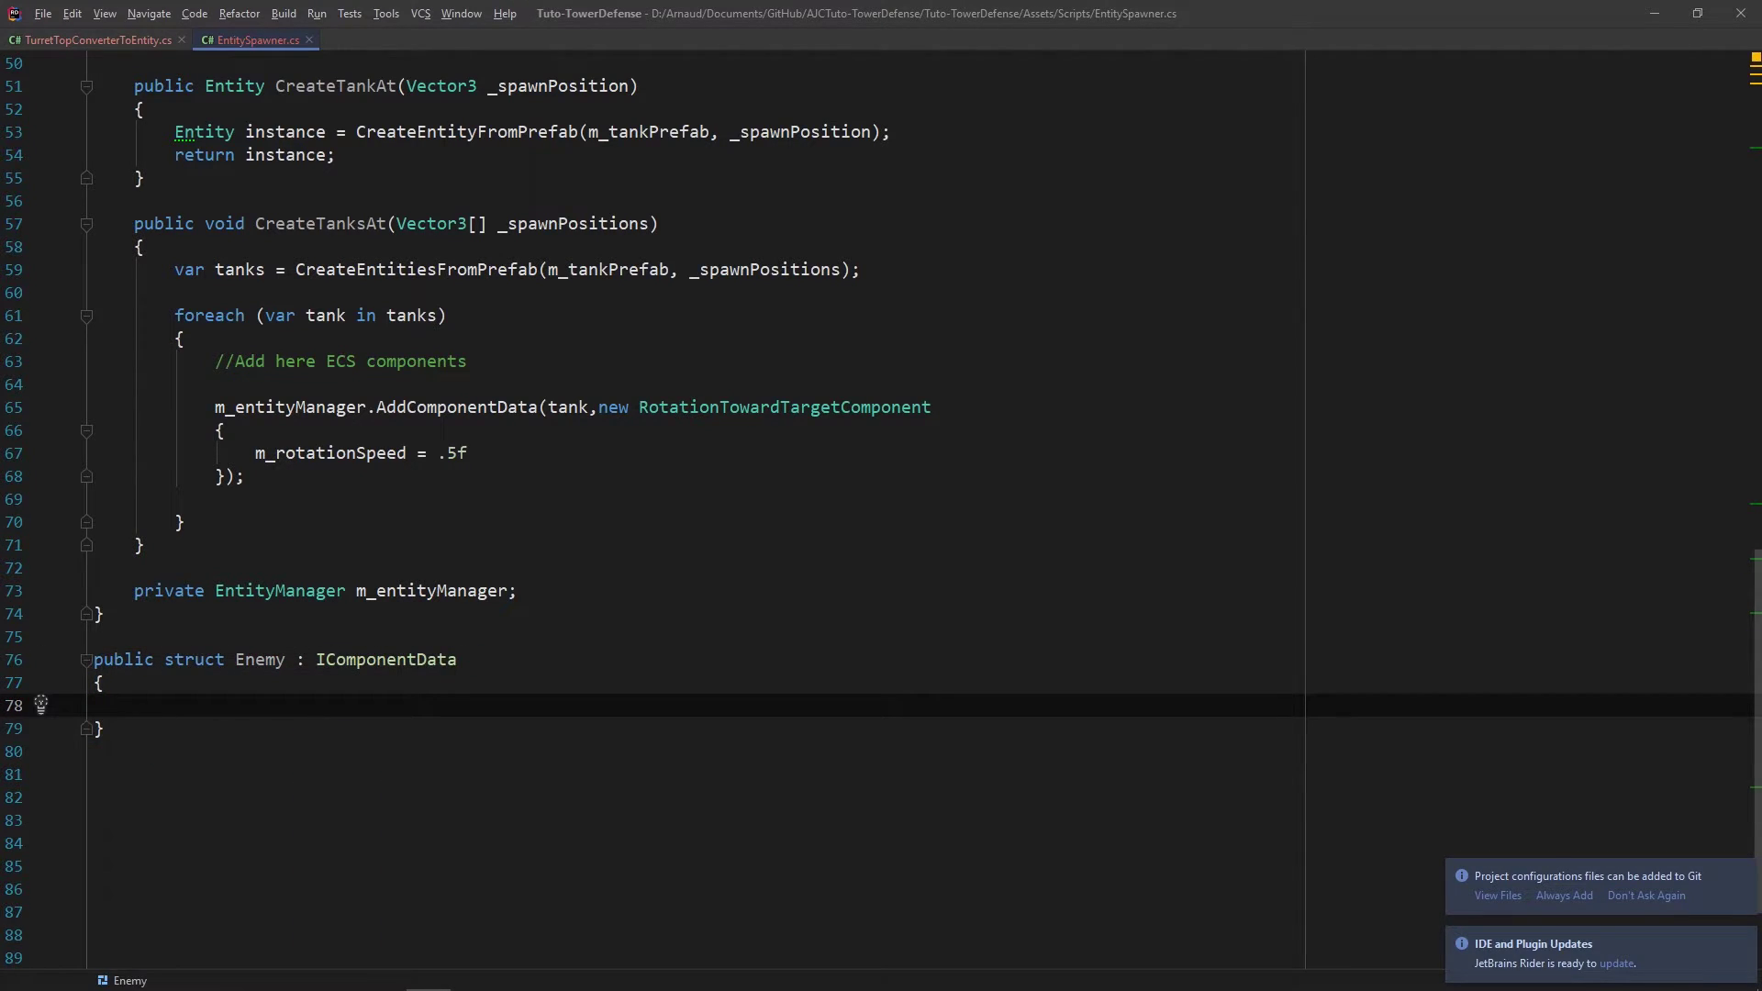
Step: Duplicate the AddComponentData block in CreateTanksAt so each tank also gets an Enemy component, without the m_rotationSpeed initializer
left_click_drag(215, 407, 244, 476)
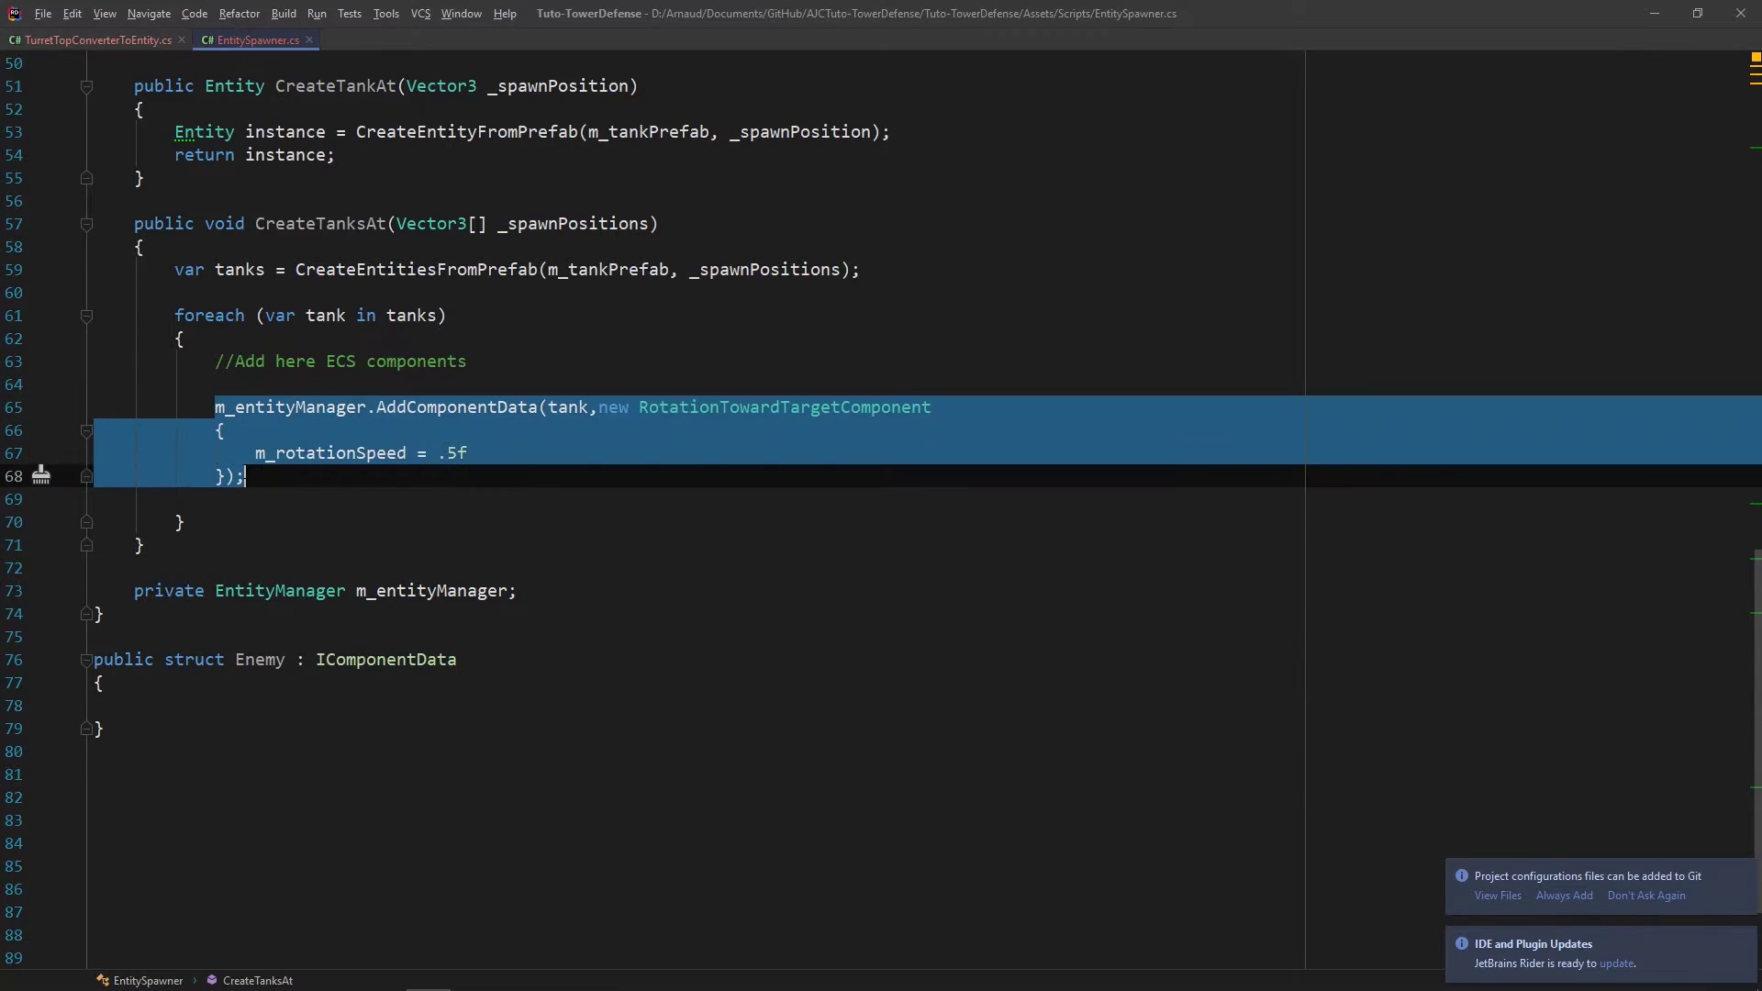
key("ctrl+c")
key("Right")
key("Return")
key("ctrl+v")
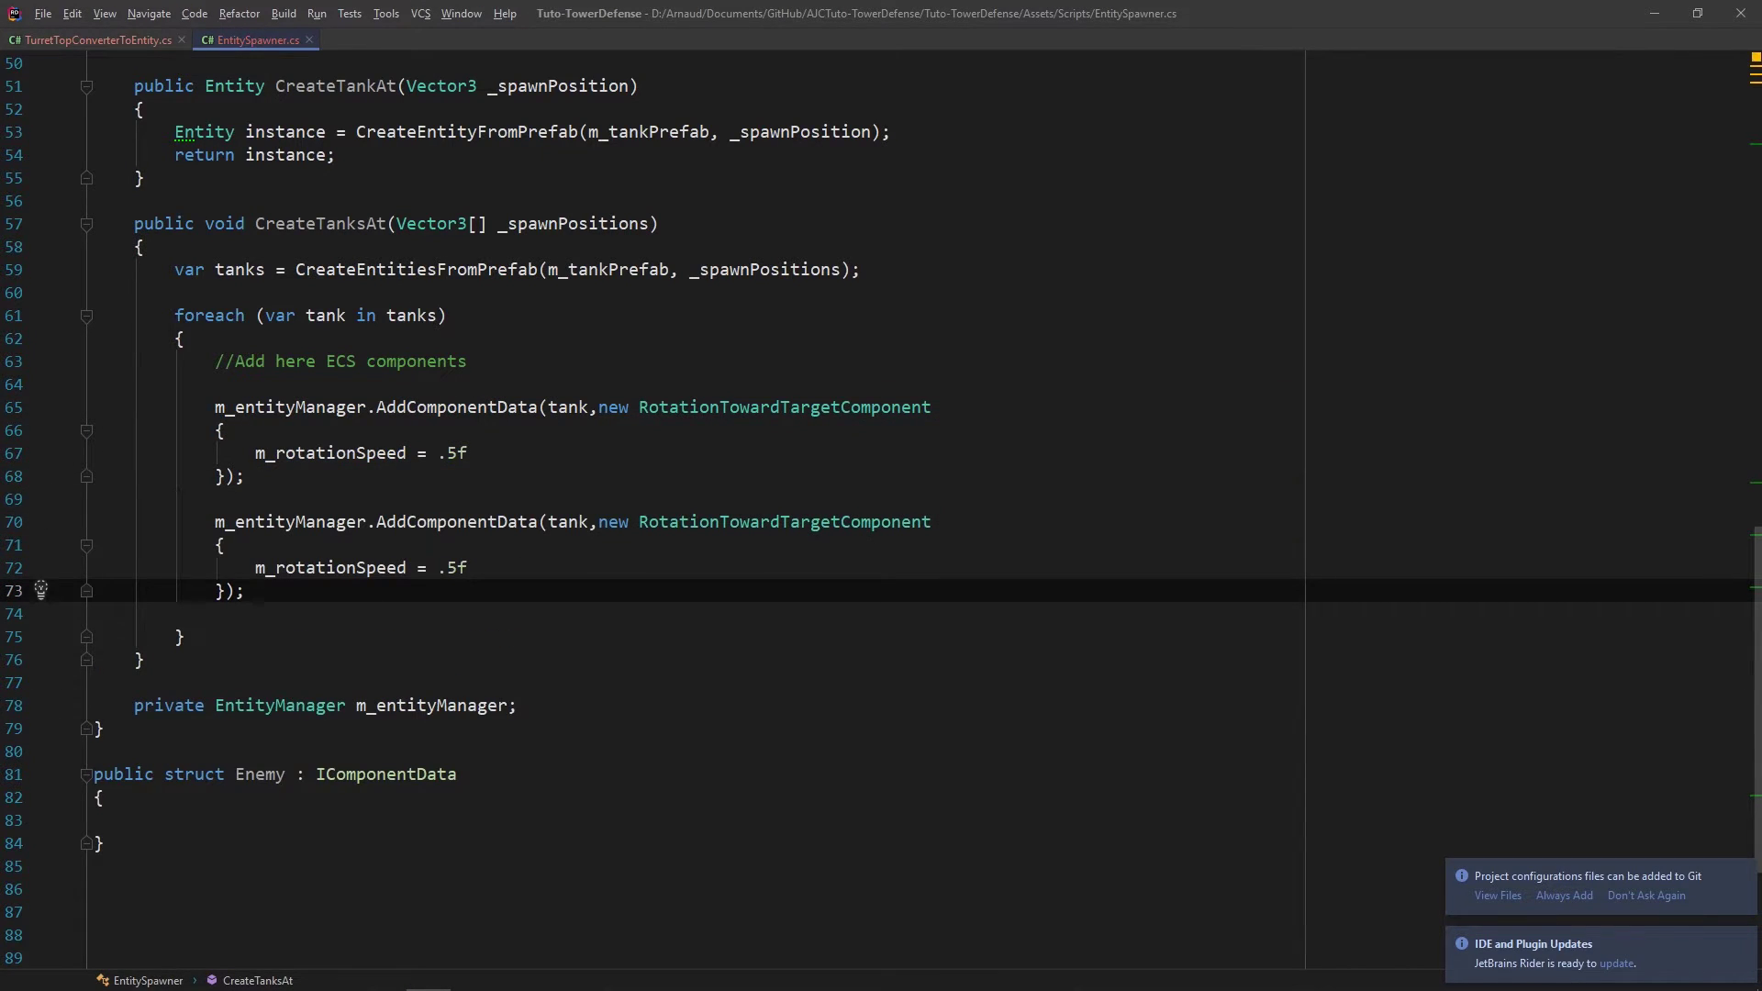
left_click(260, 774)
double_click(700, 521)
type("Enemy")
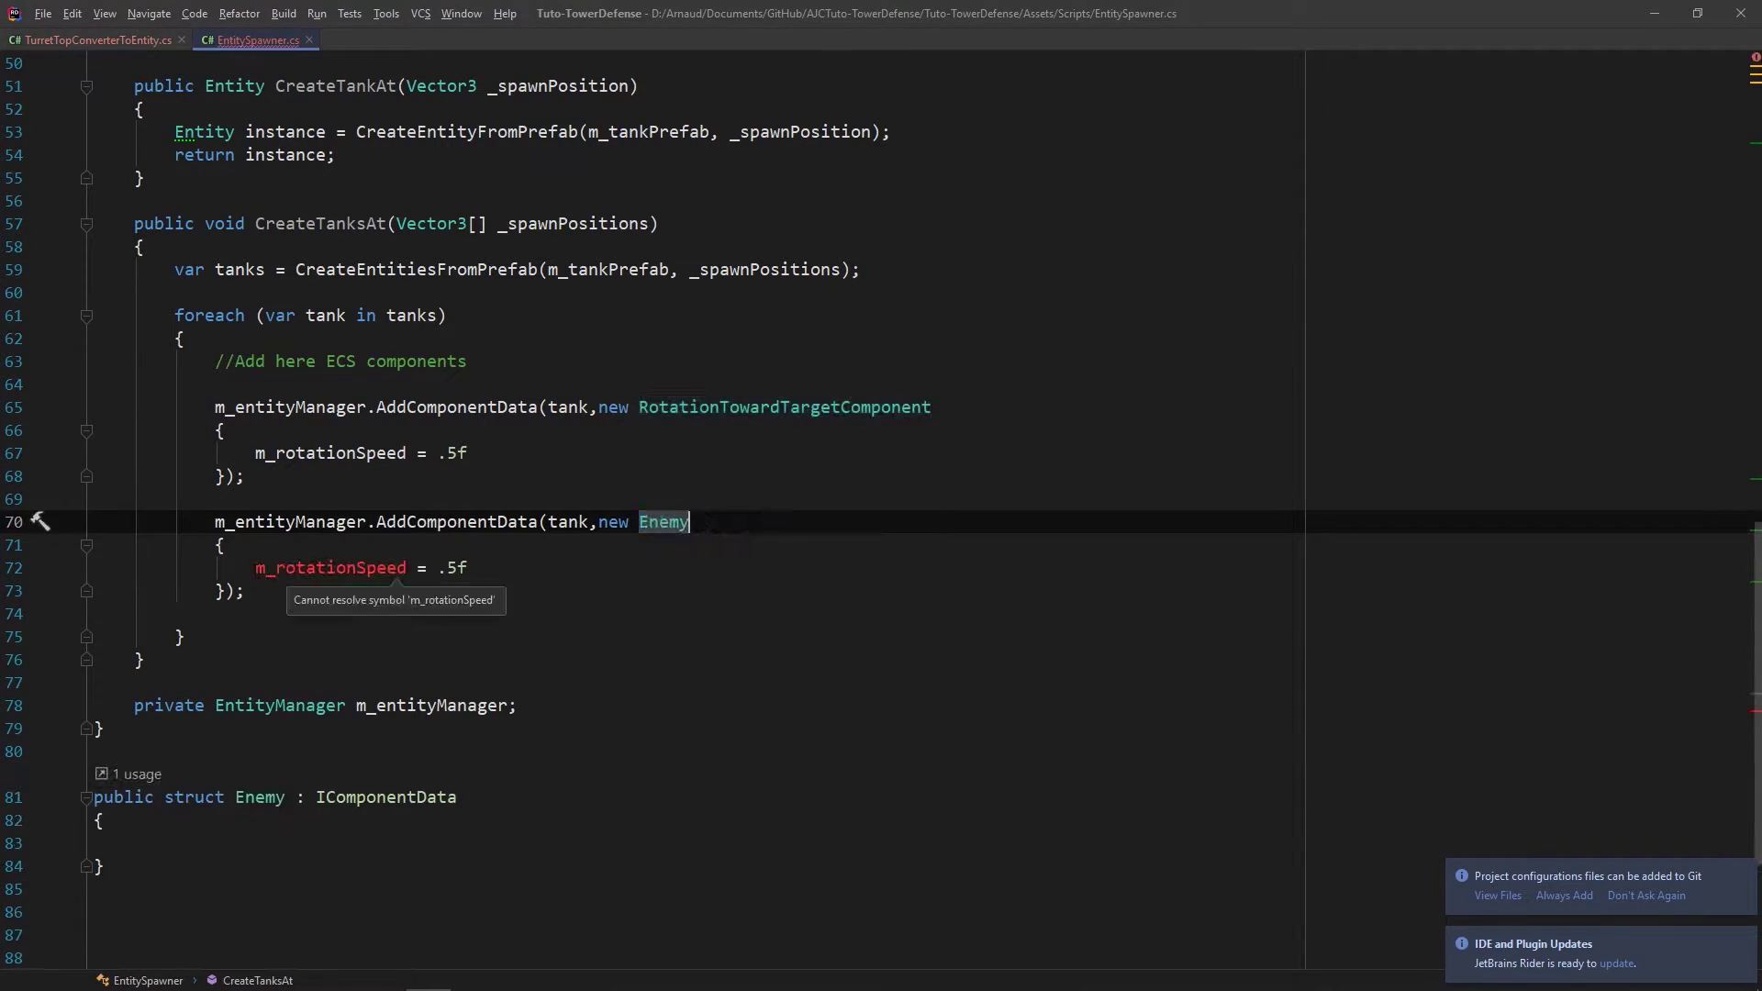
key("Down")
key("Down")
key("shift+Home")
key("BackSpace")
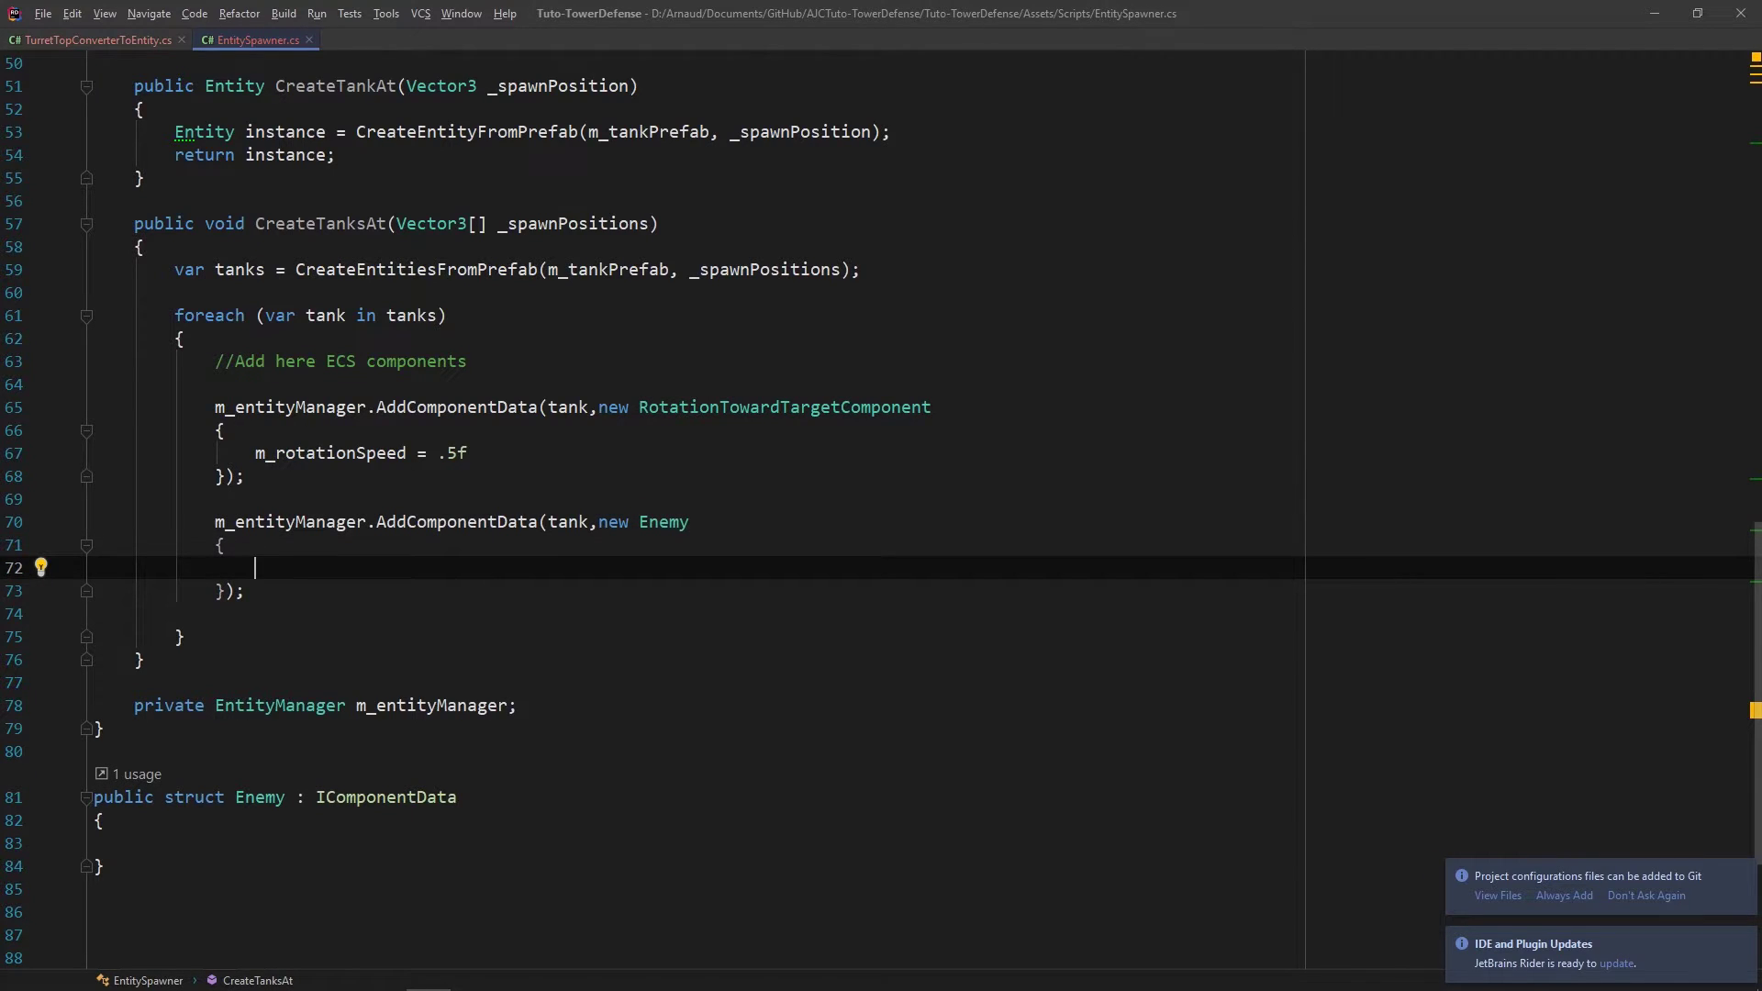
Step: Start a new 'public struct MoveToPosition : I' declaration below the Enemy struct
left_click(147, 866)
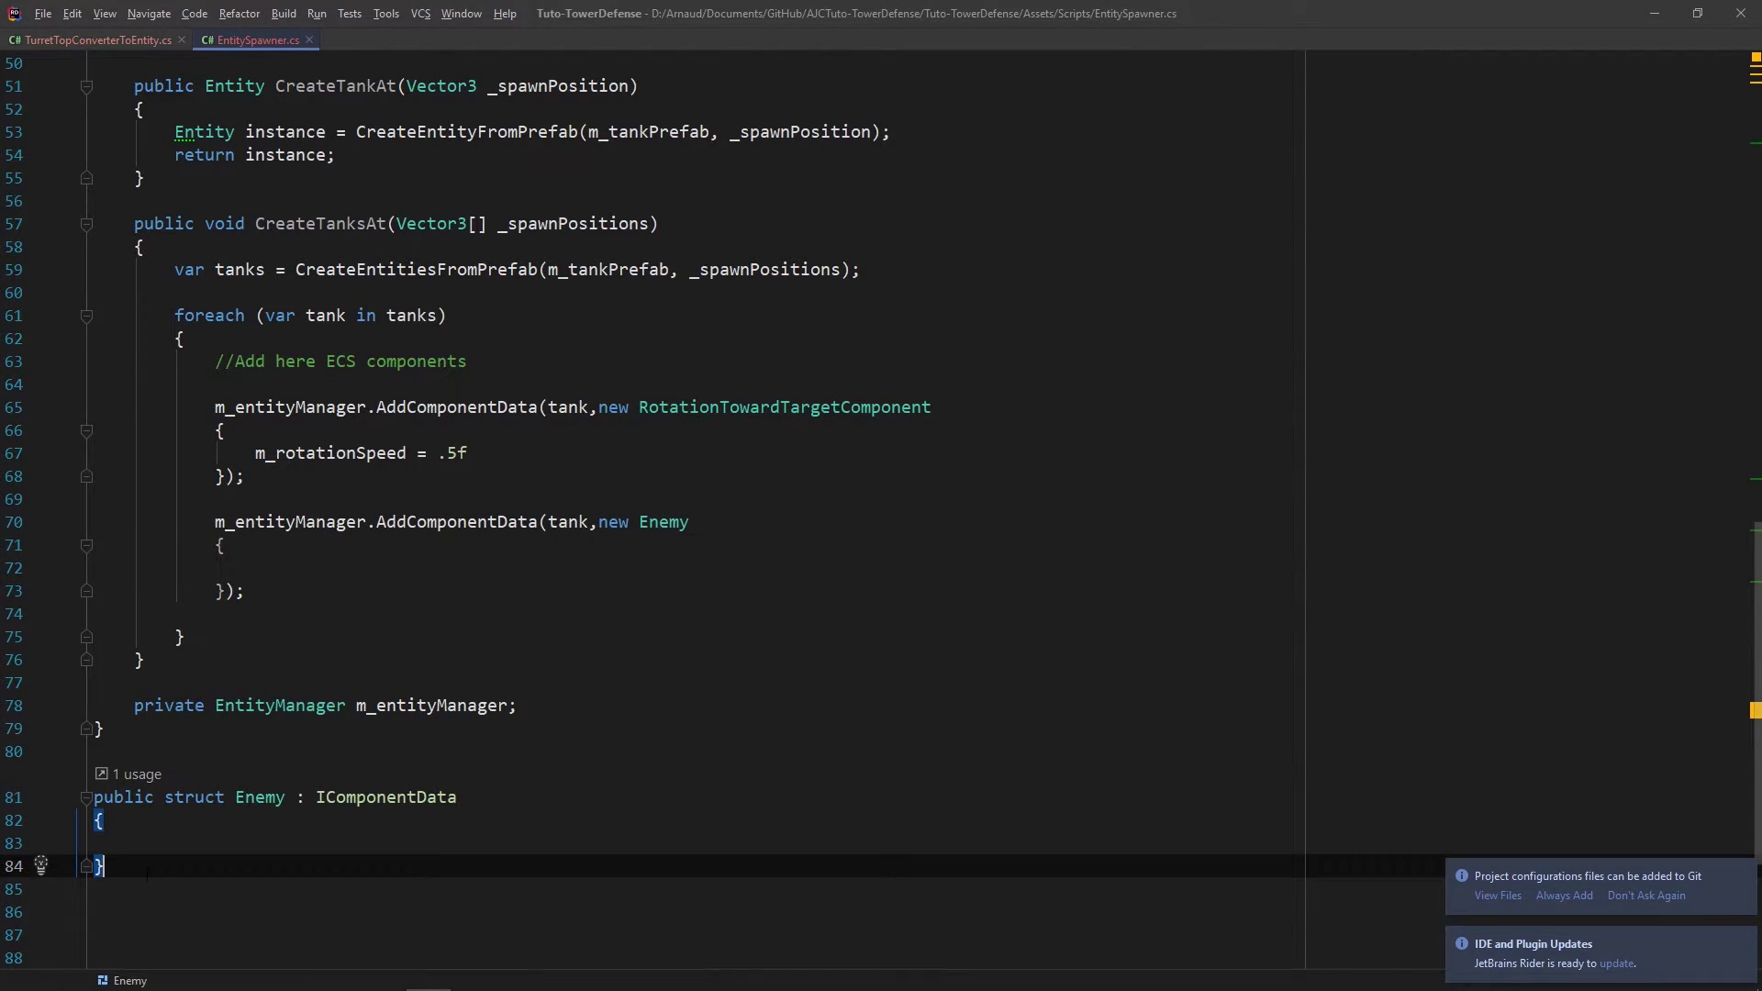
key("Return")
key("Return")
Step: Define a MoveToPosition IComponentData struct with float m_speed and Vector3 m_destination fields
type("public struct MoveToPosition : Ic")
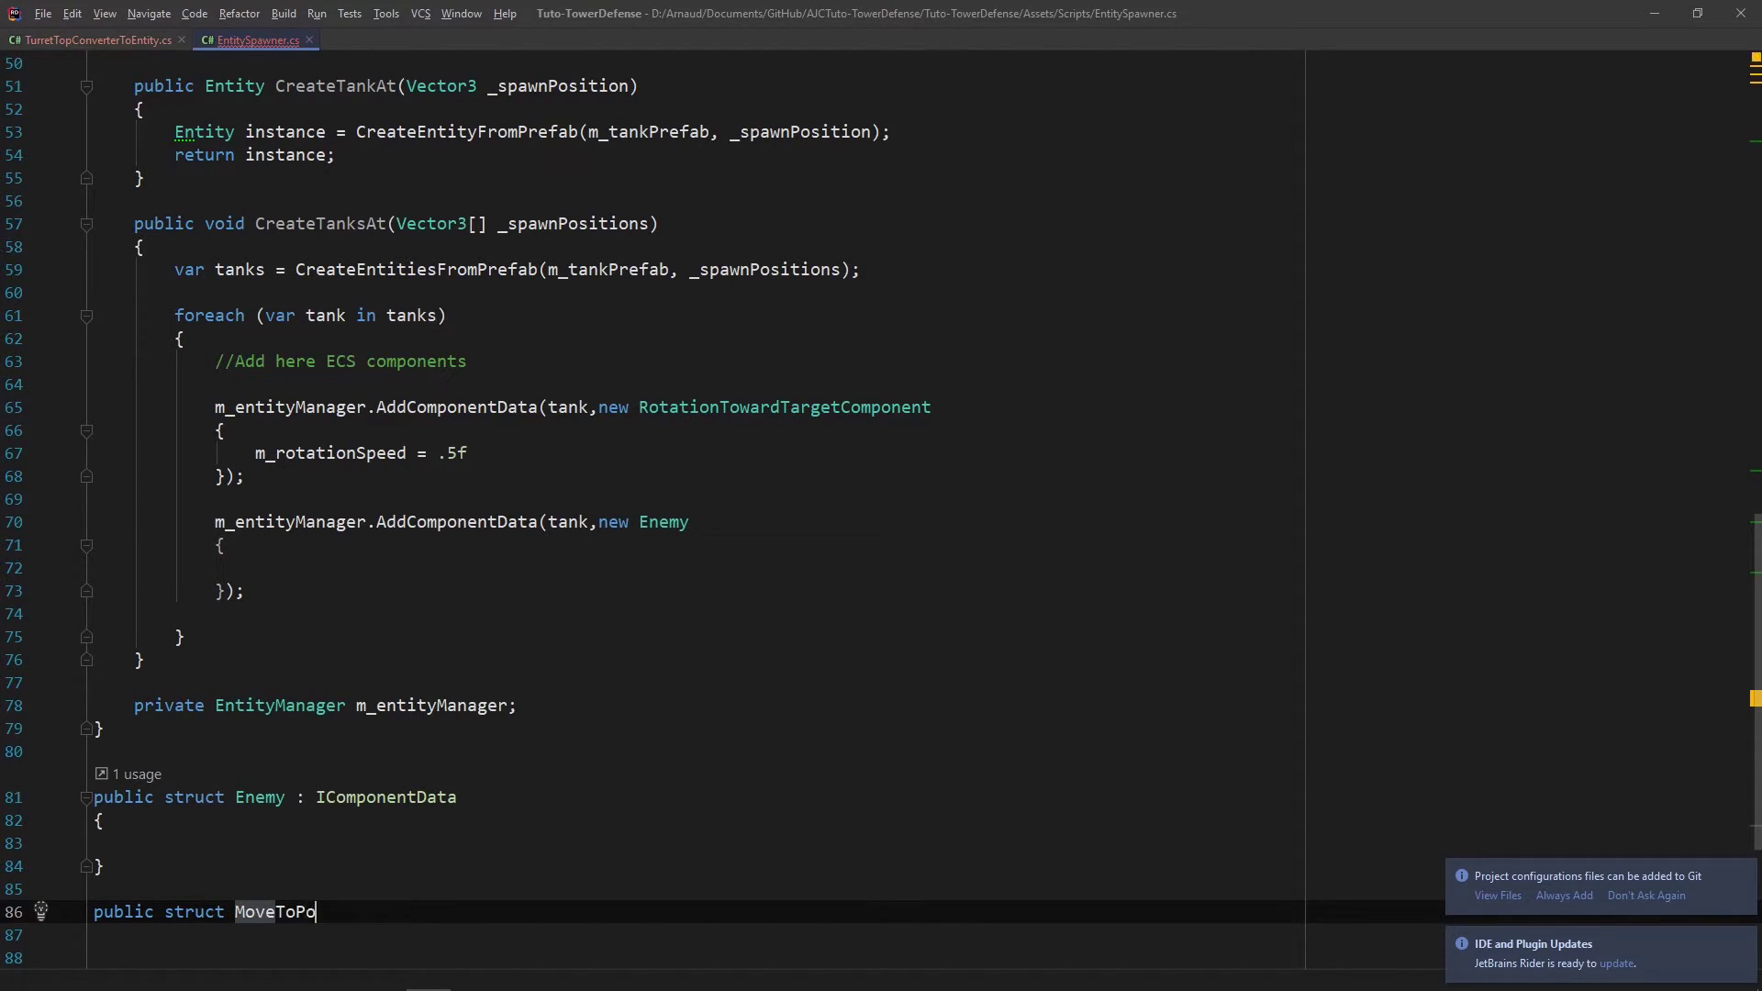
Step: Start a new 'public struct MoveToPosition : I' declaration below the Enemy struct
Step: Define a MoveToPosition IComponentData struct with float m_speed and Vector3 m_destination fields
type("n :")
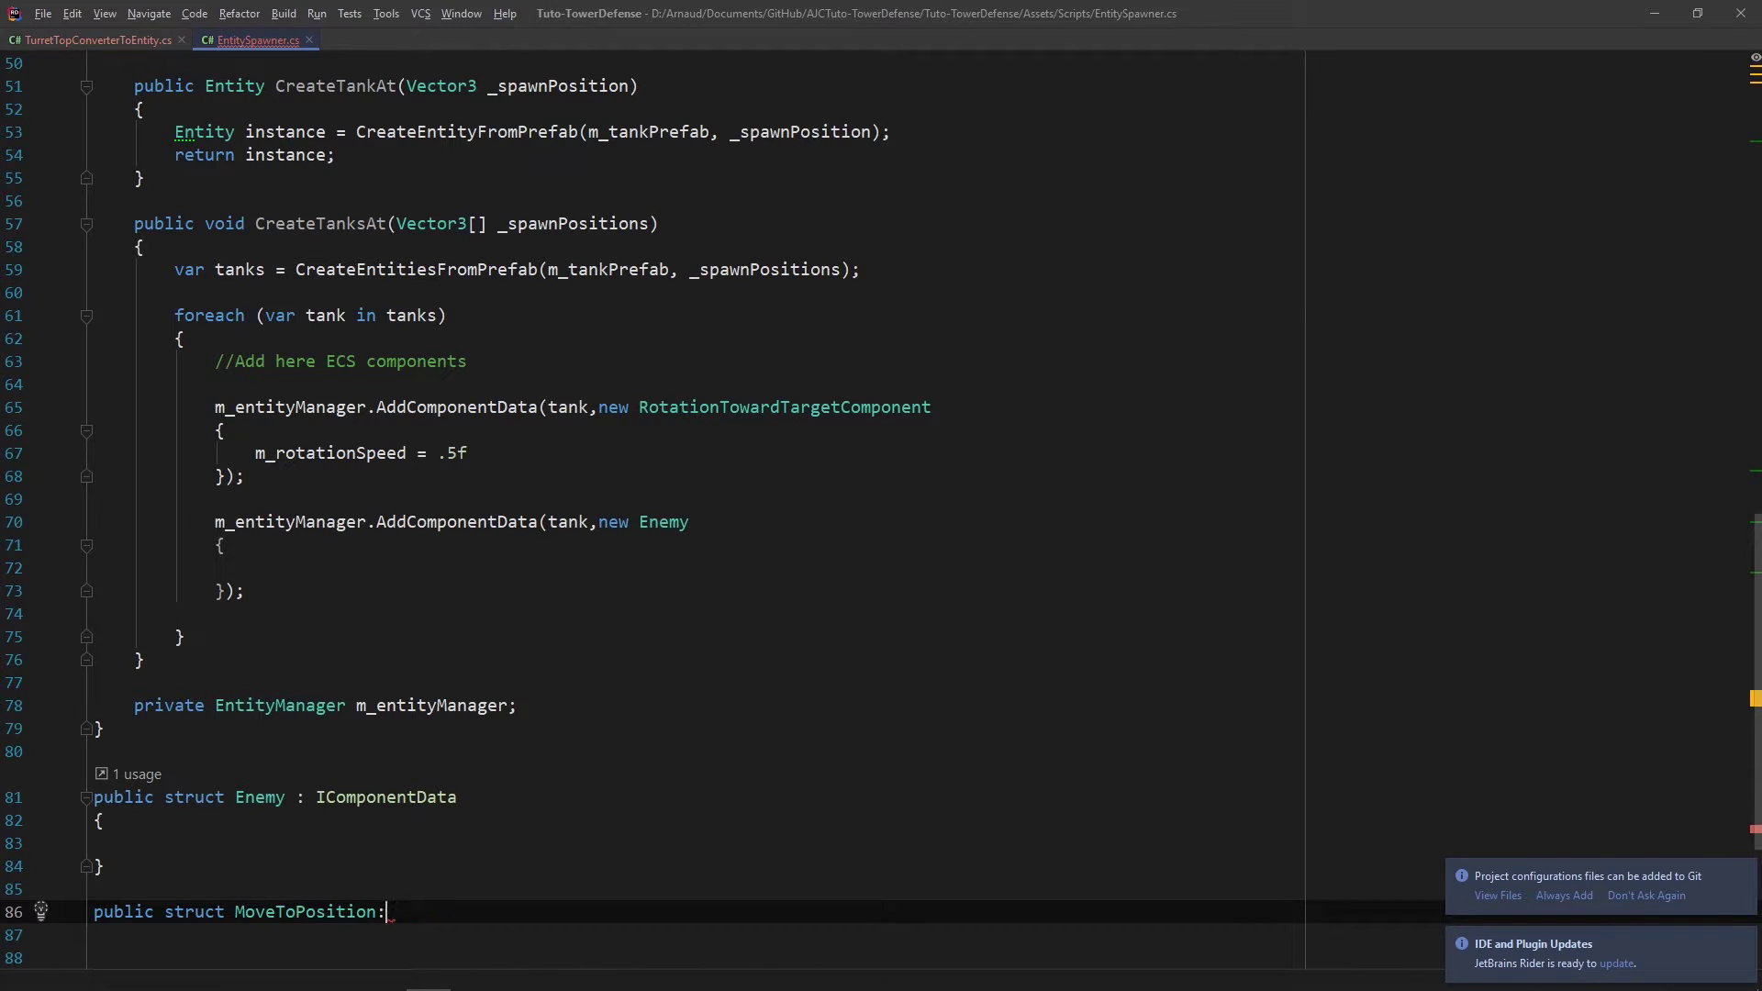
type(" I")
key("Return")
key("Return")
type("{")
key("Return")
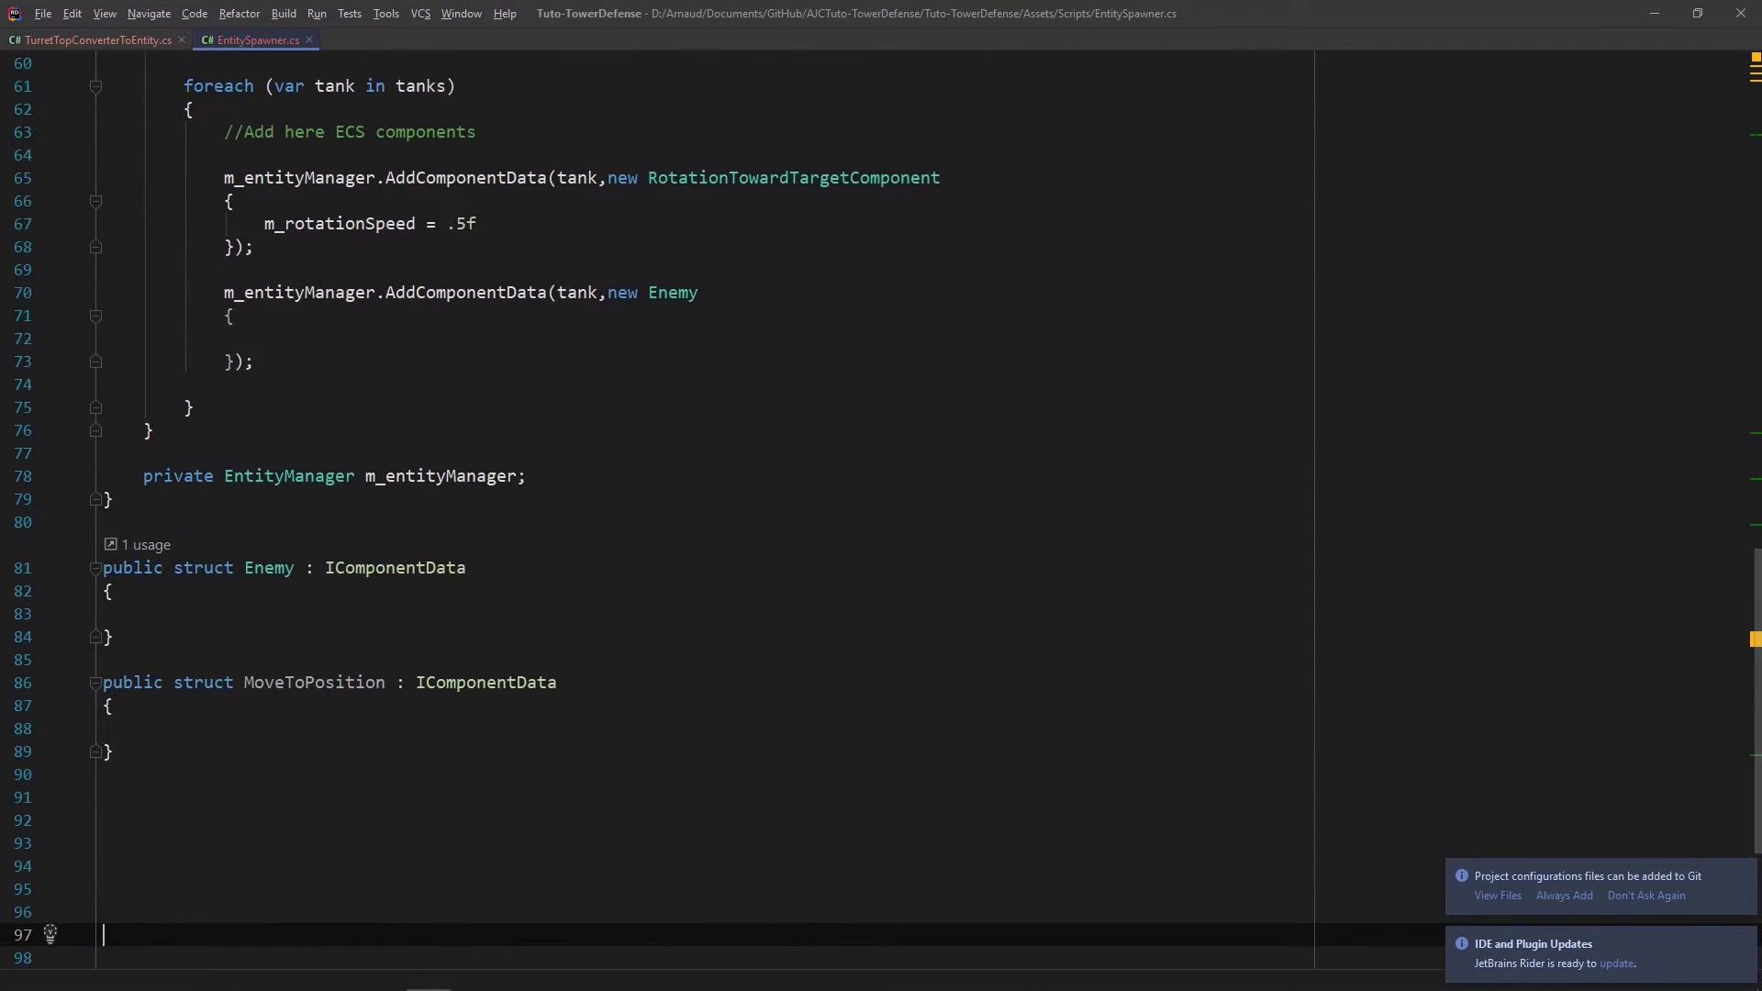
left_click(129, 728)
type("public float m_spee")
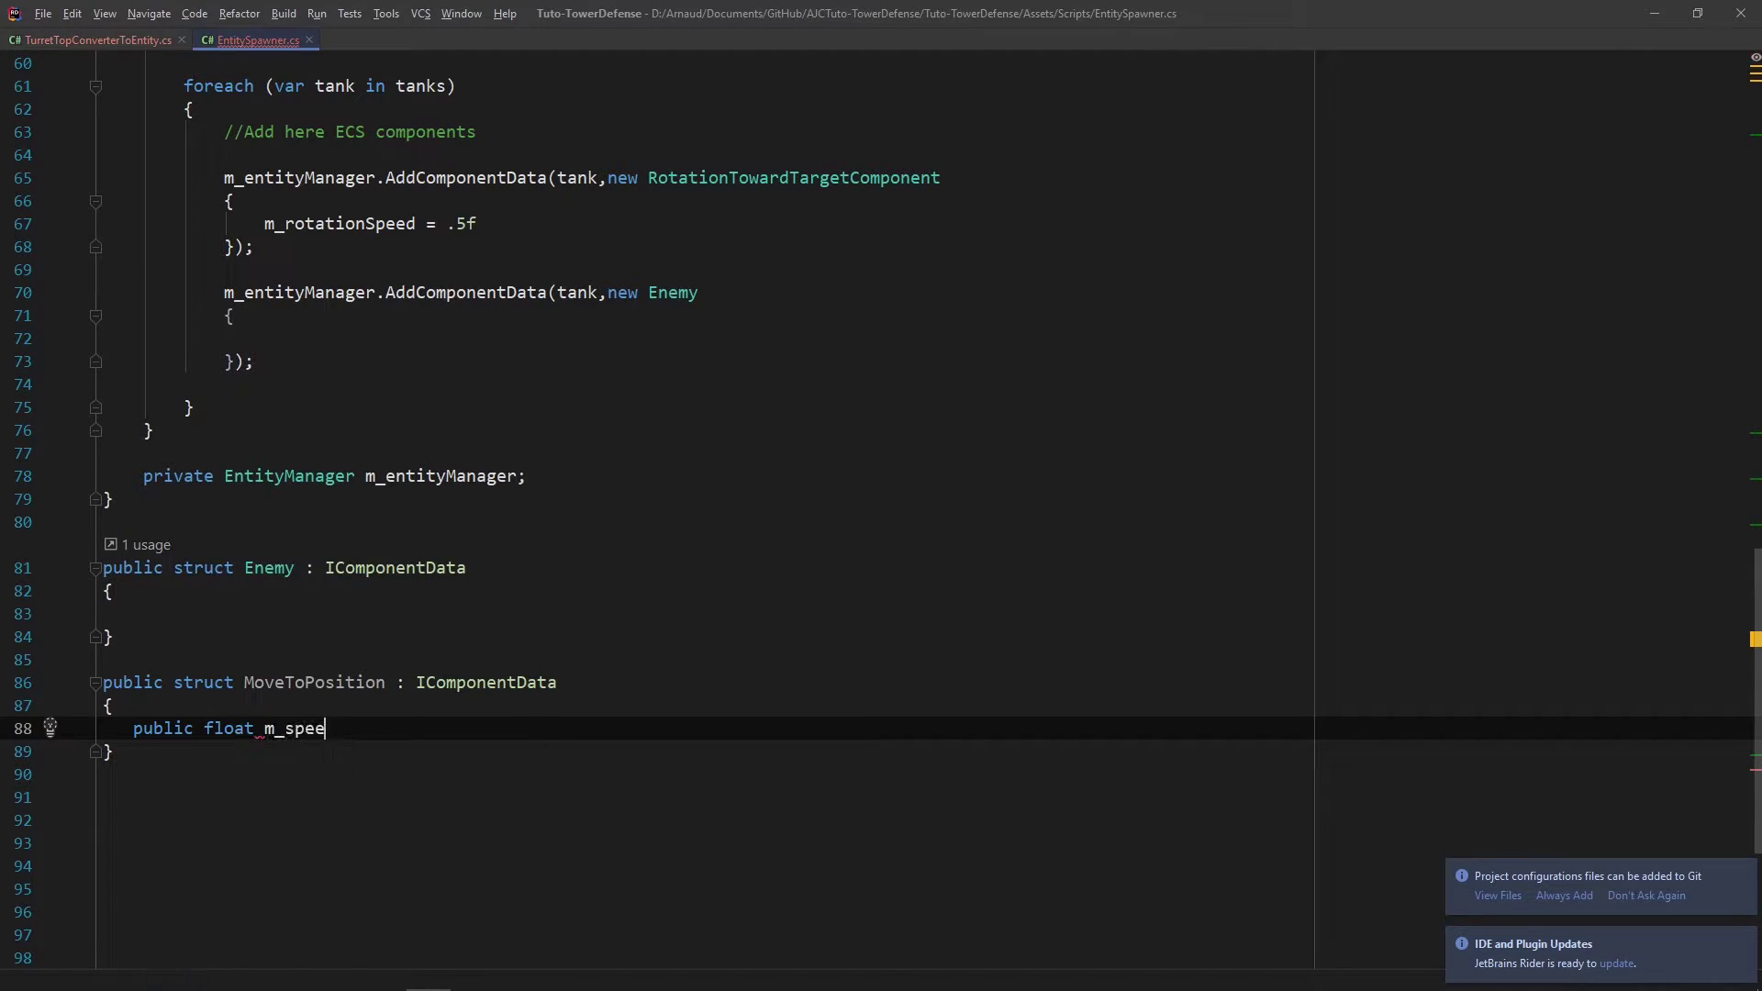
type("d;")
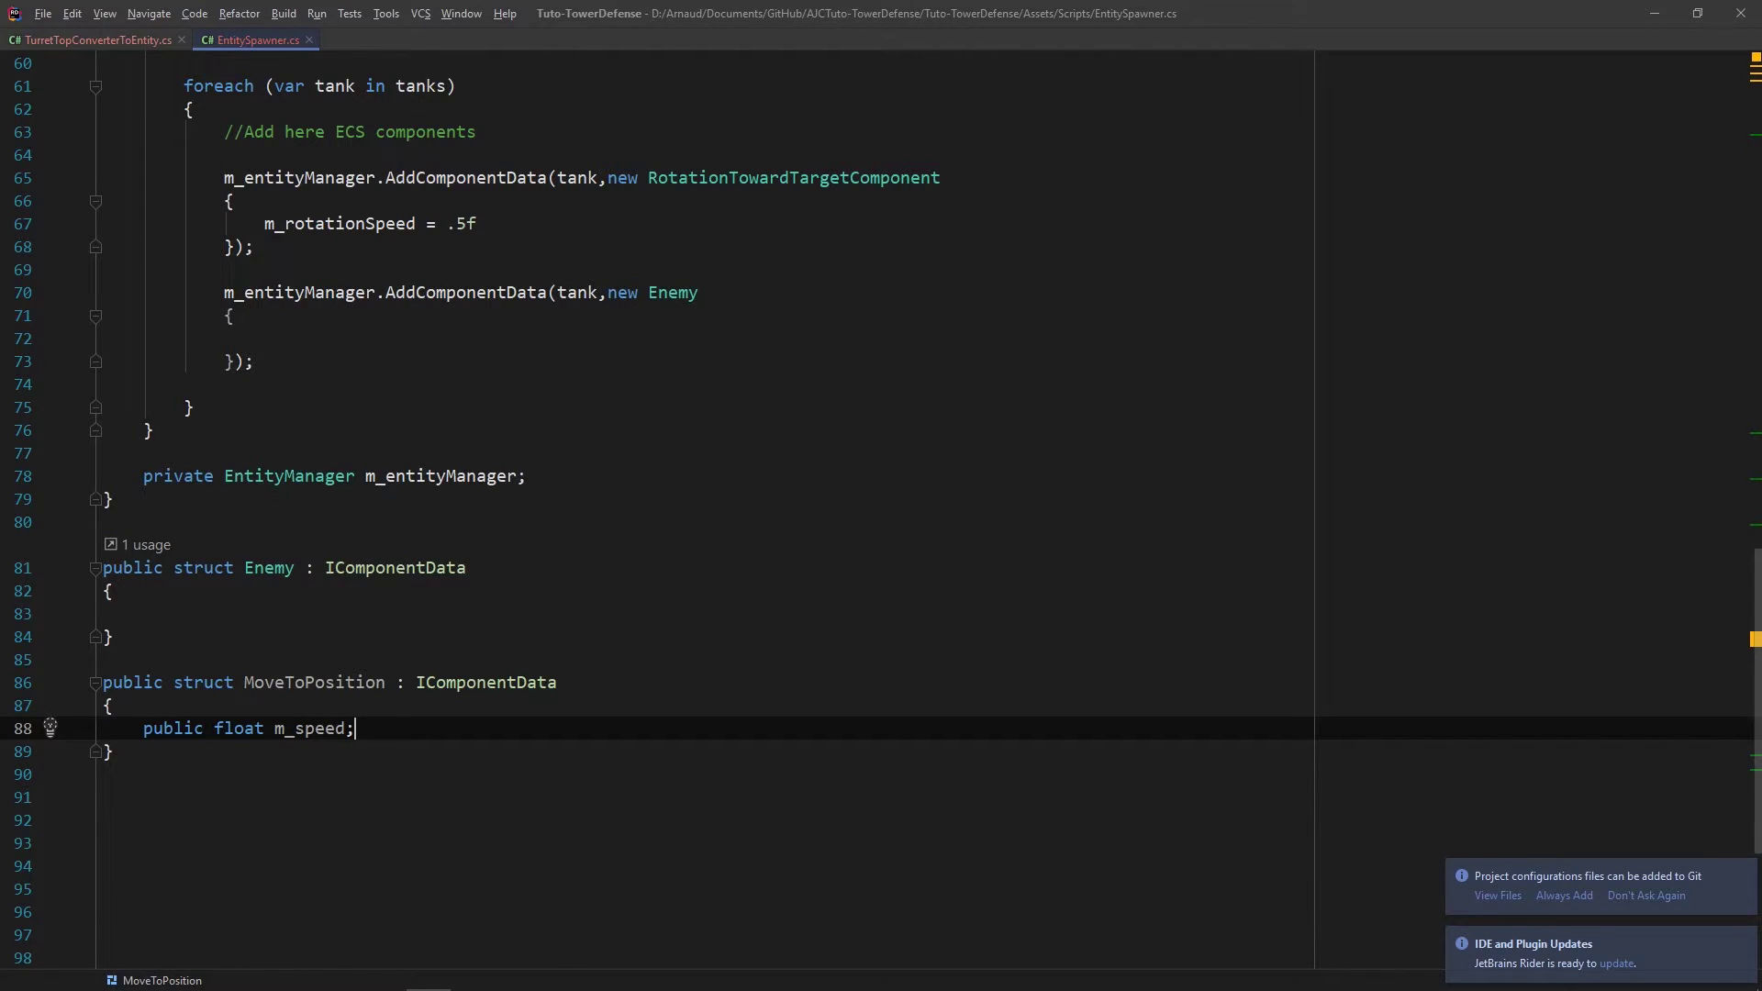
key("Return")
type("public vecto")
key("Return")
type("m_destin")
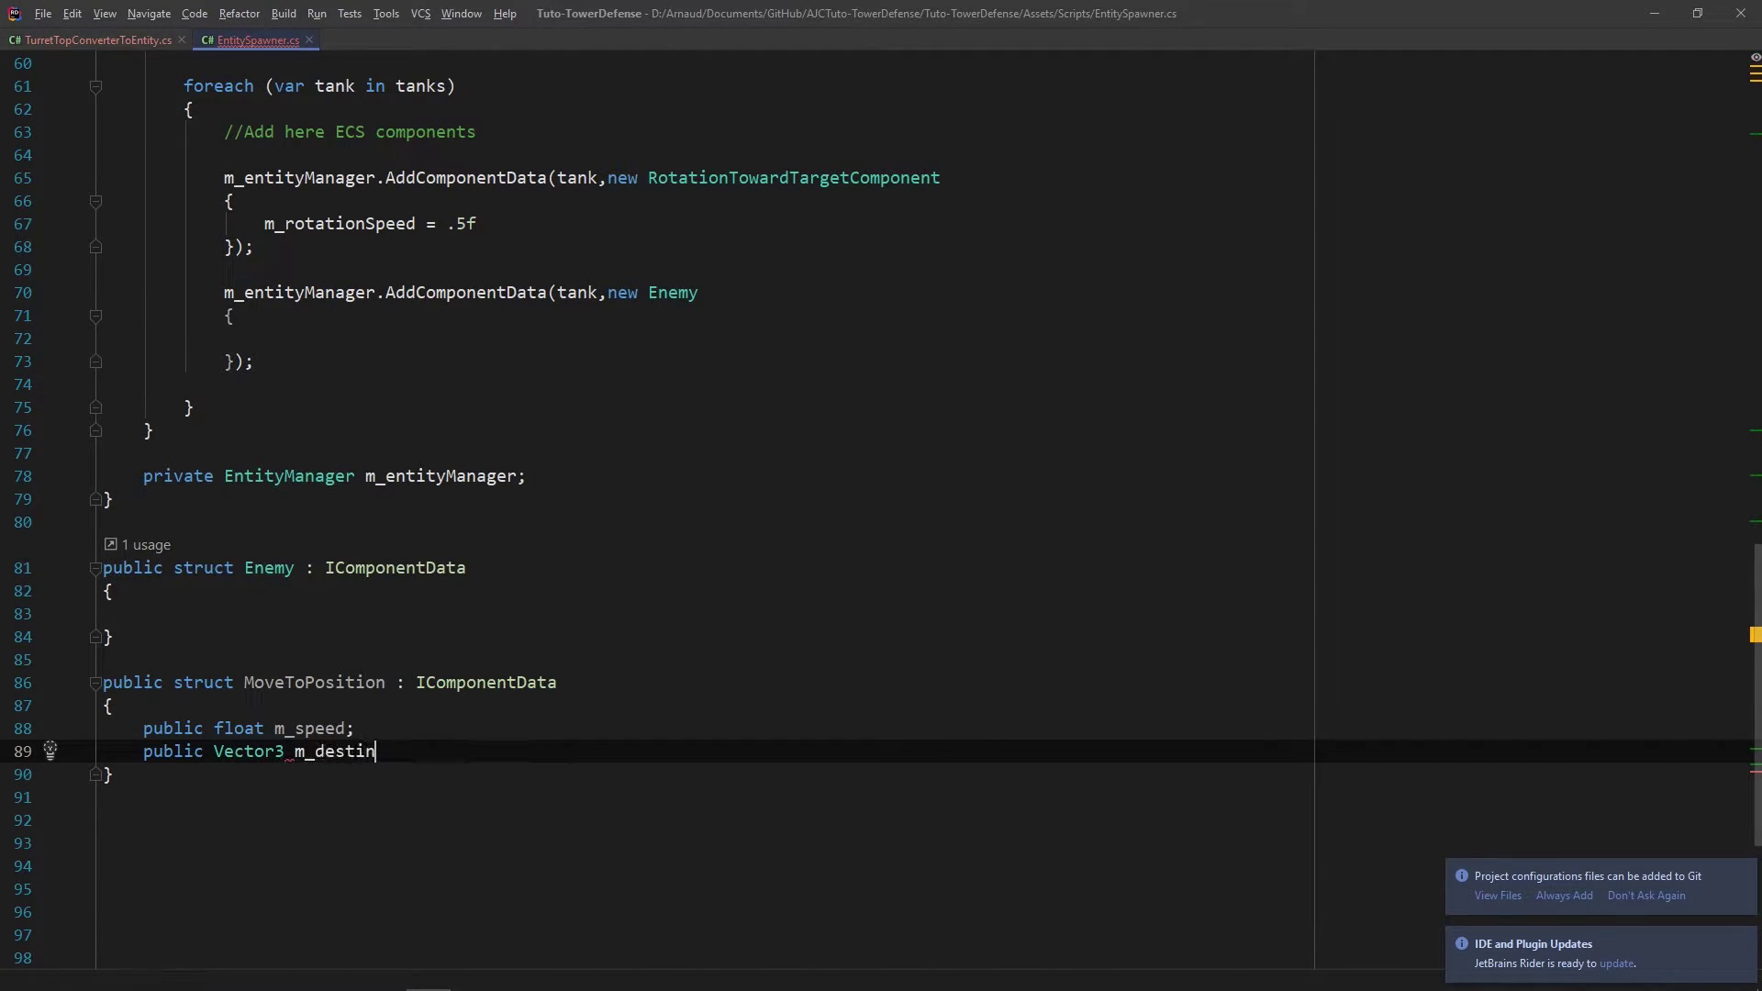
type("ation;")
Step: Add MoveToPosition to each spawned tank via AddComponentData with m_speed = 5f
left_click(254, 362)
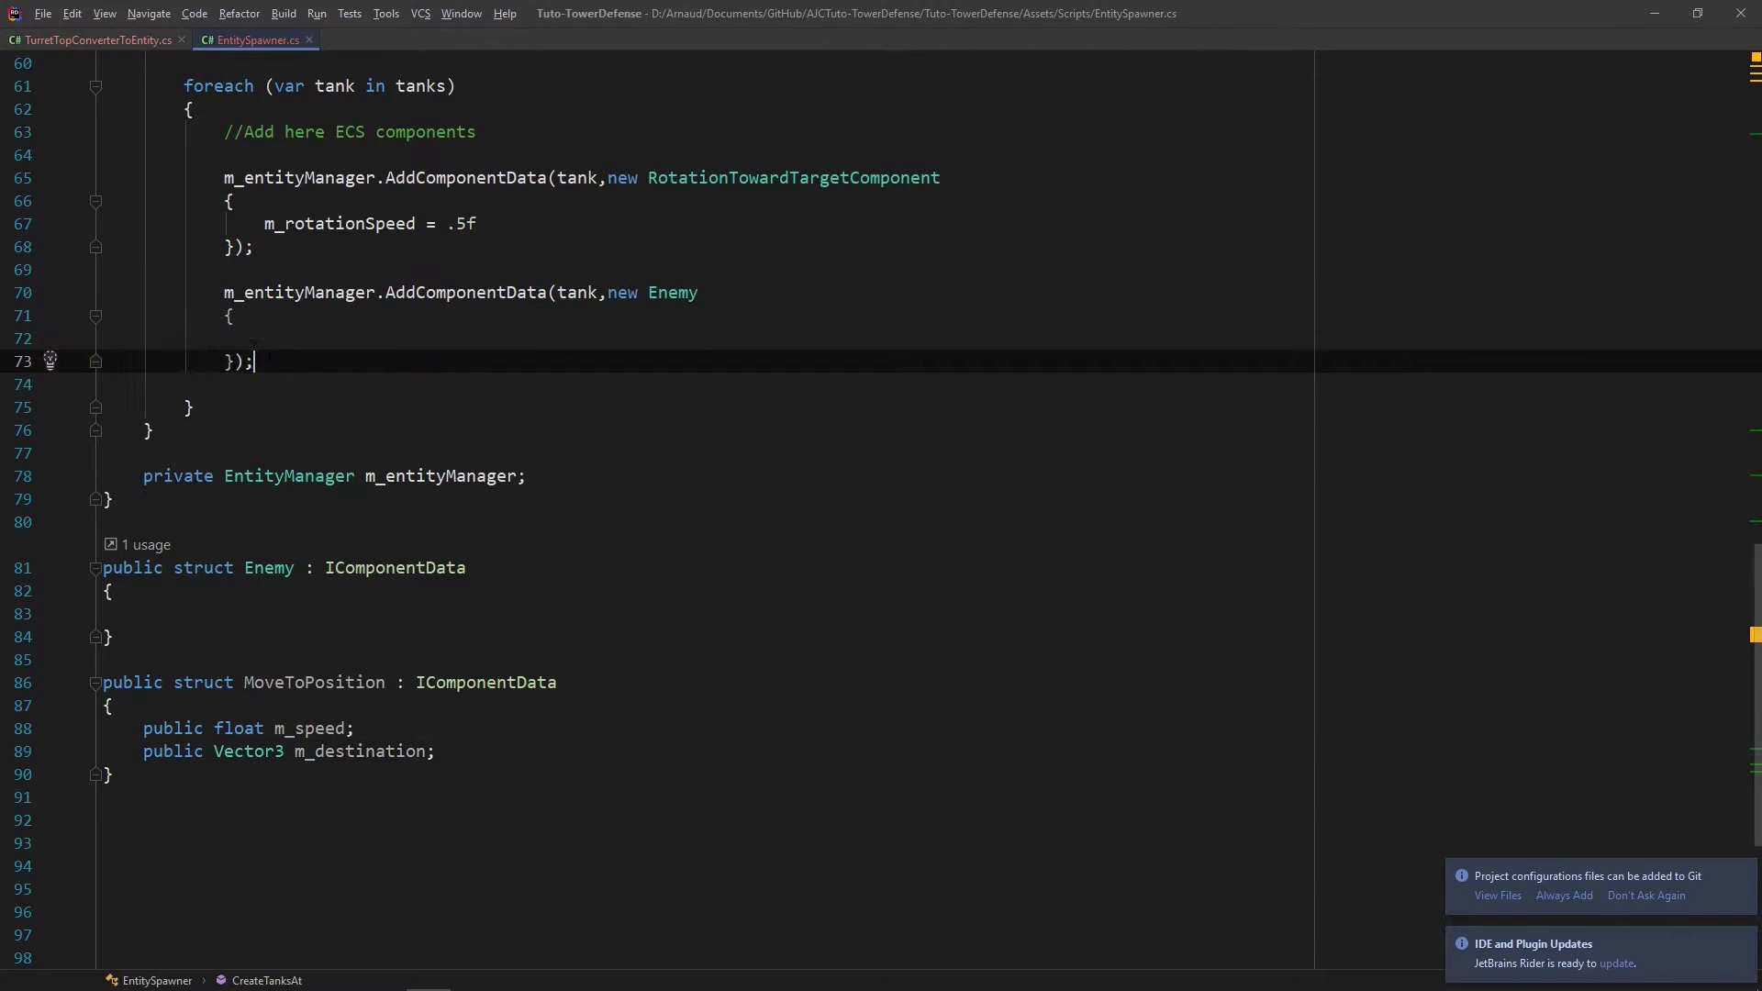
type("m_entityManager.AddComponentData(tank,new Enemy             {              });")
double_click(303, 797)
double_click(673, 406)
type("MoveToPosition")
double_click(294, 865)
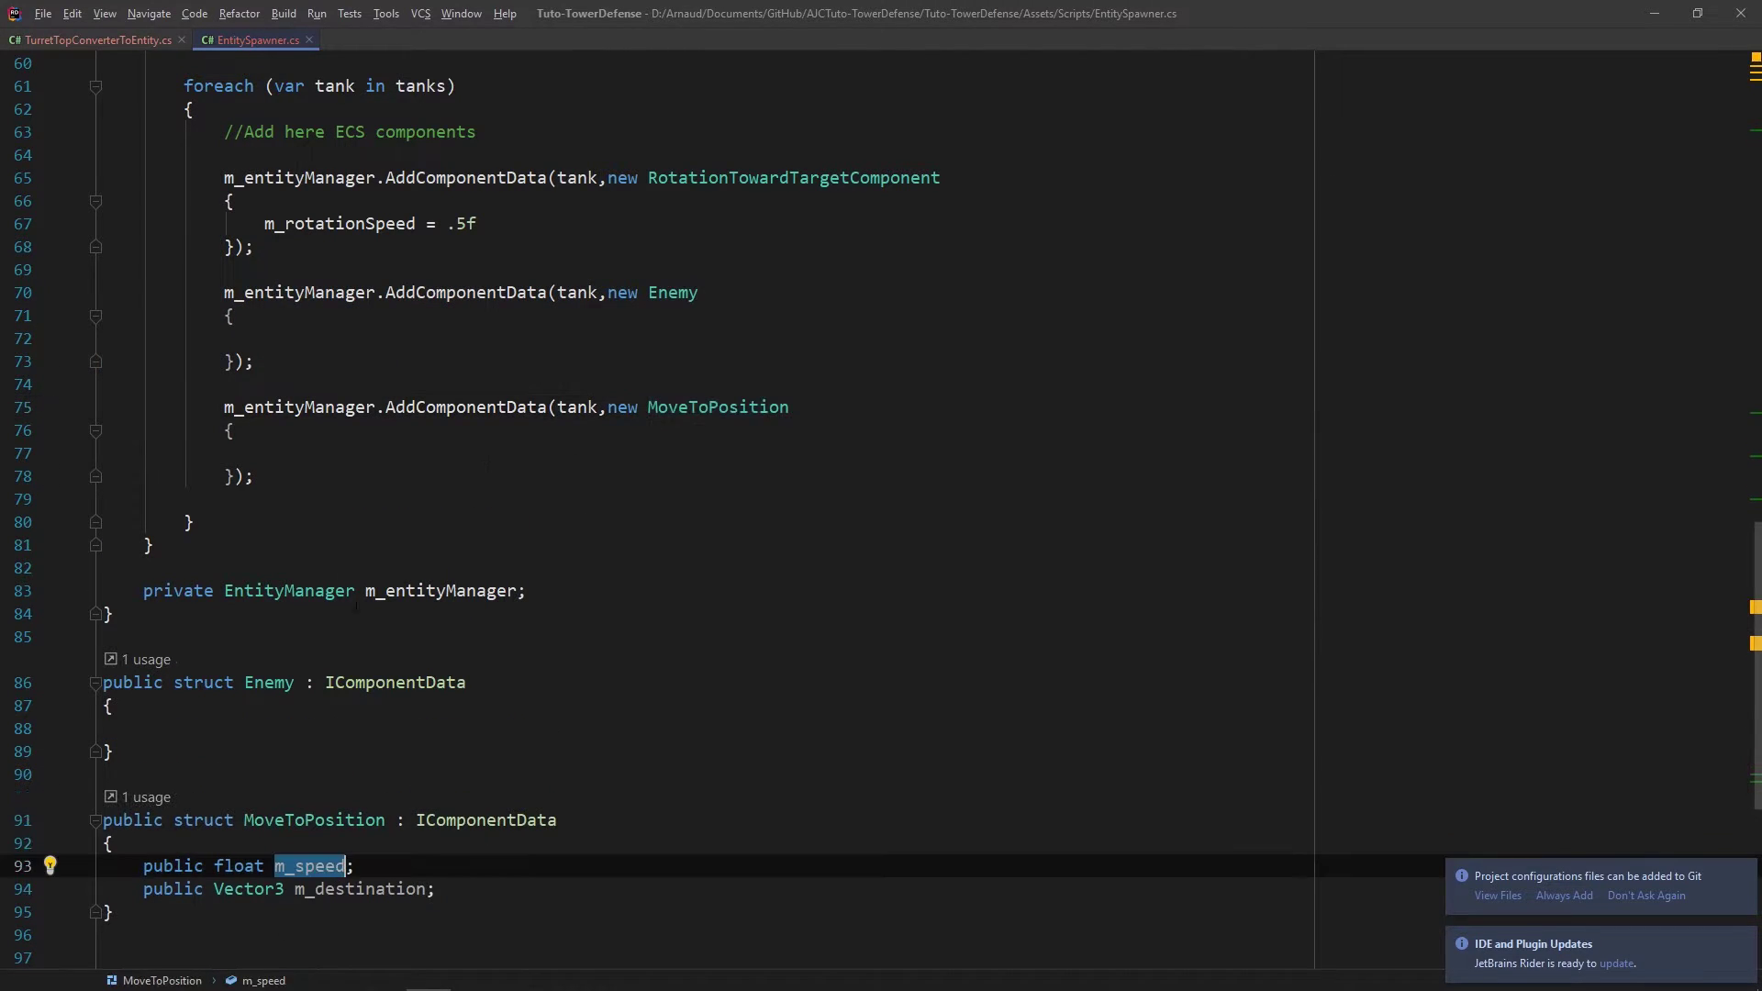
left_click(264, 453)
type("m_speed")
type("= 5f")
type("public Entity m_target")
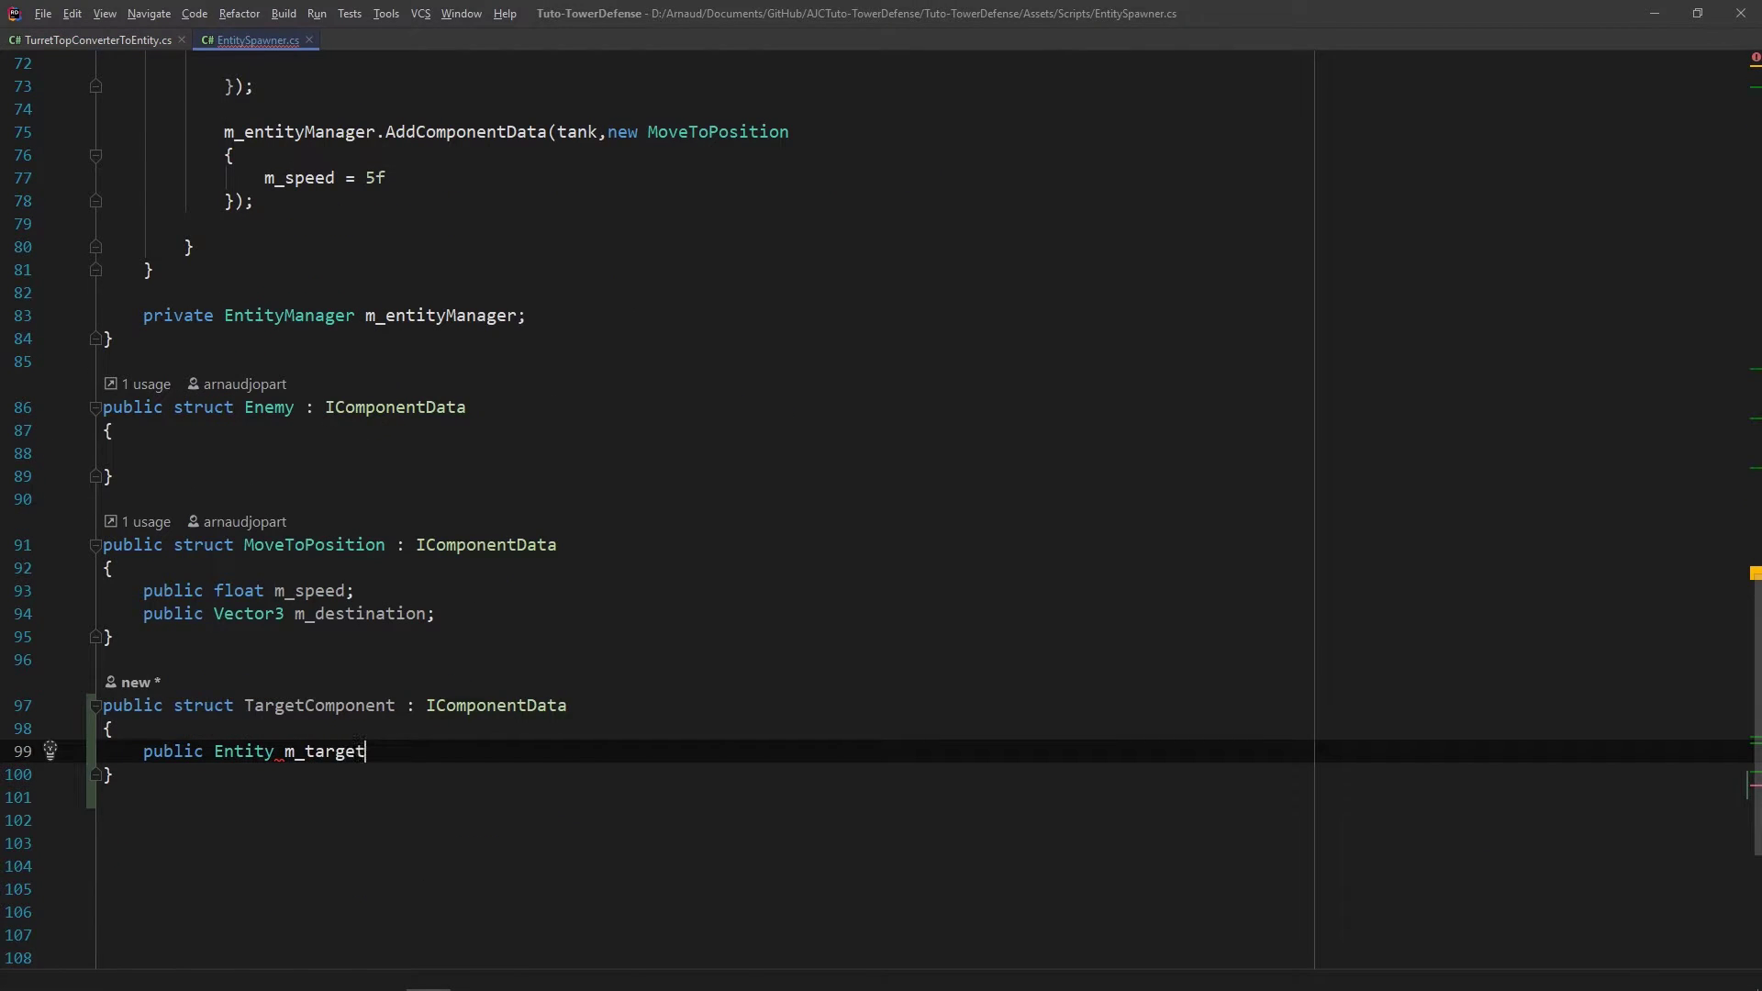
type(";")
Step: Duplicate that block as a TargetComponent AddComponentData call without the speed value, then switch to Unity
scroll(316, 375, "up", 2)
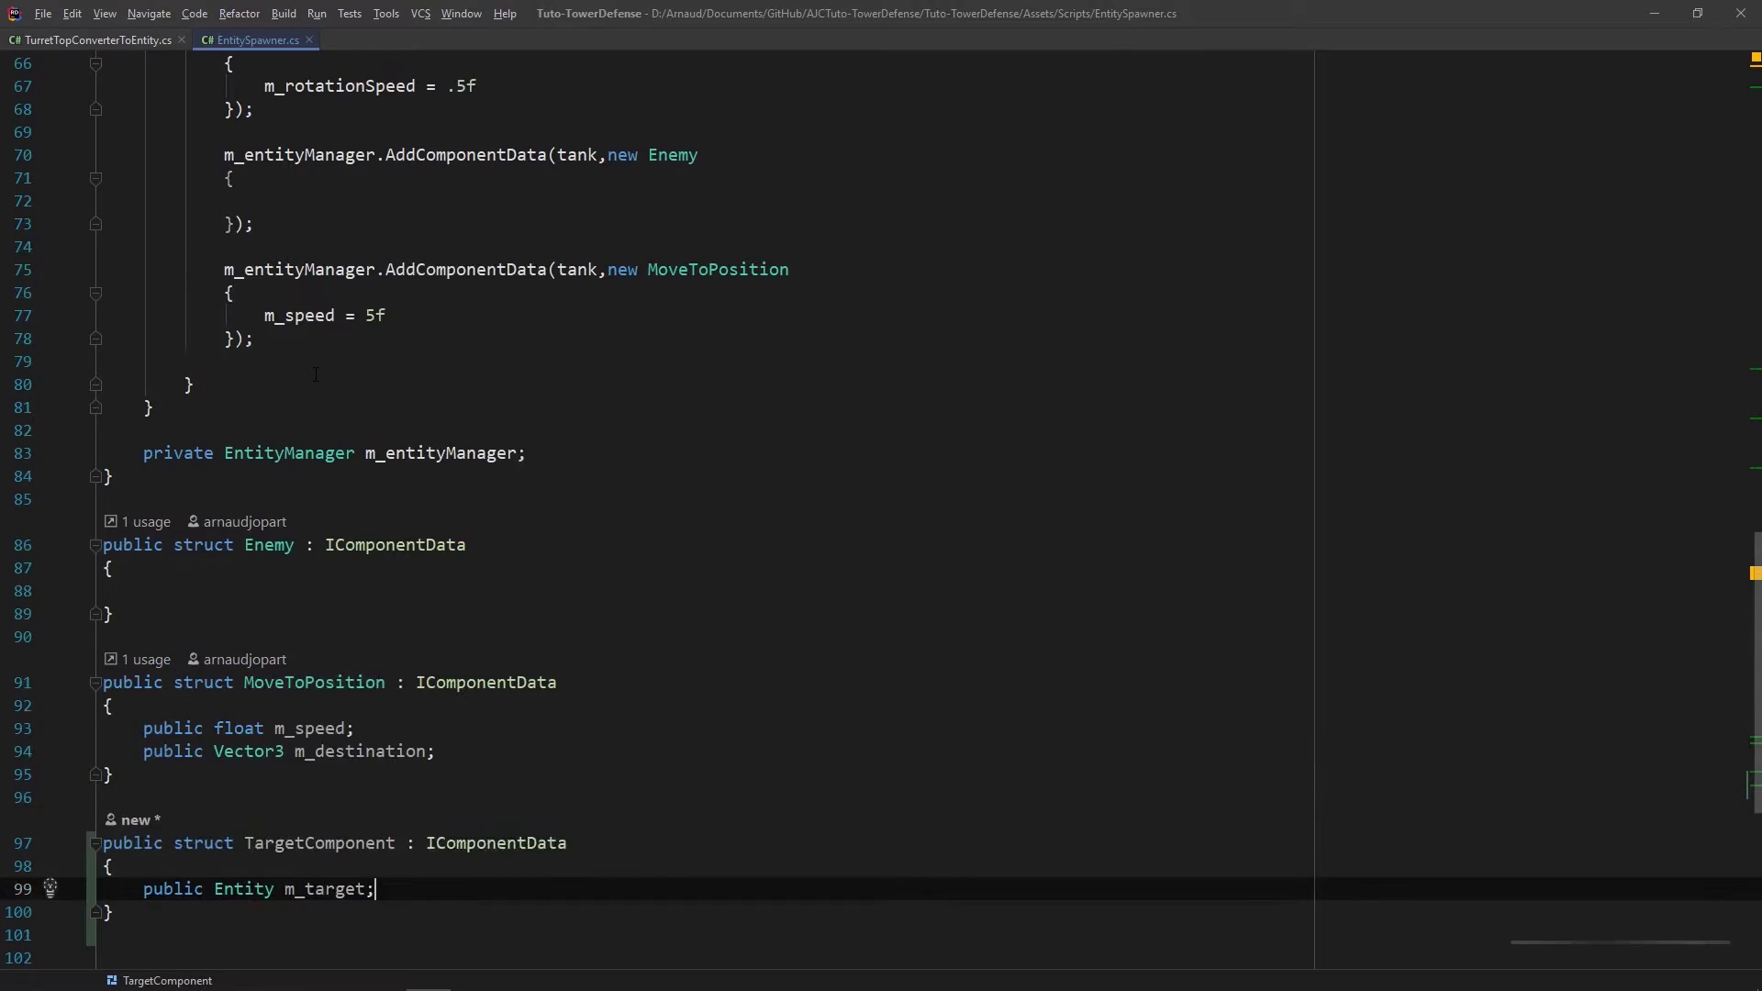
scroll(316, 374, "up", 3)
left_click_drag(224, 475, 257, 545)
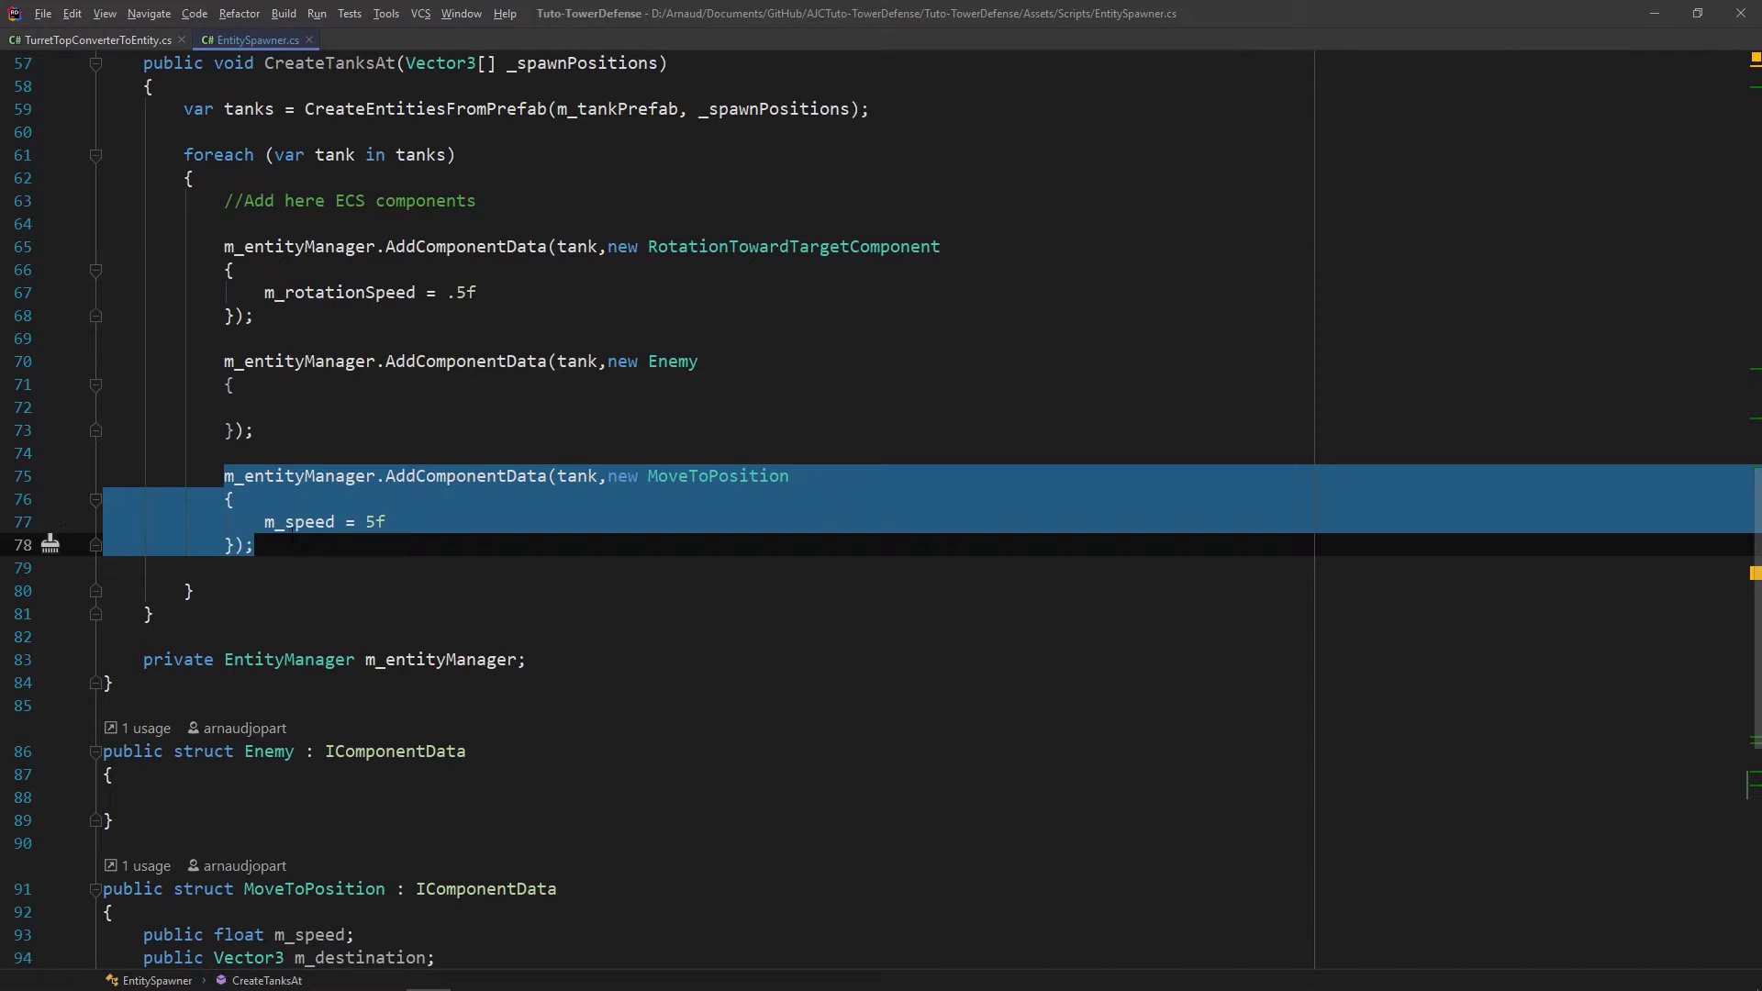
key("ctrl+c")
key("Return")
key("Return")
key("ctrl+v")
double_click(712, 590)
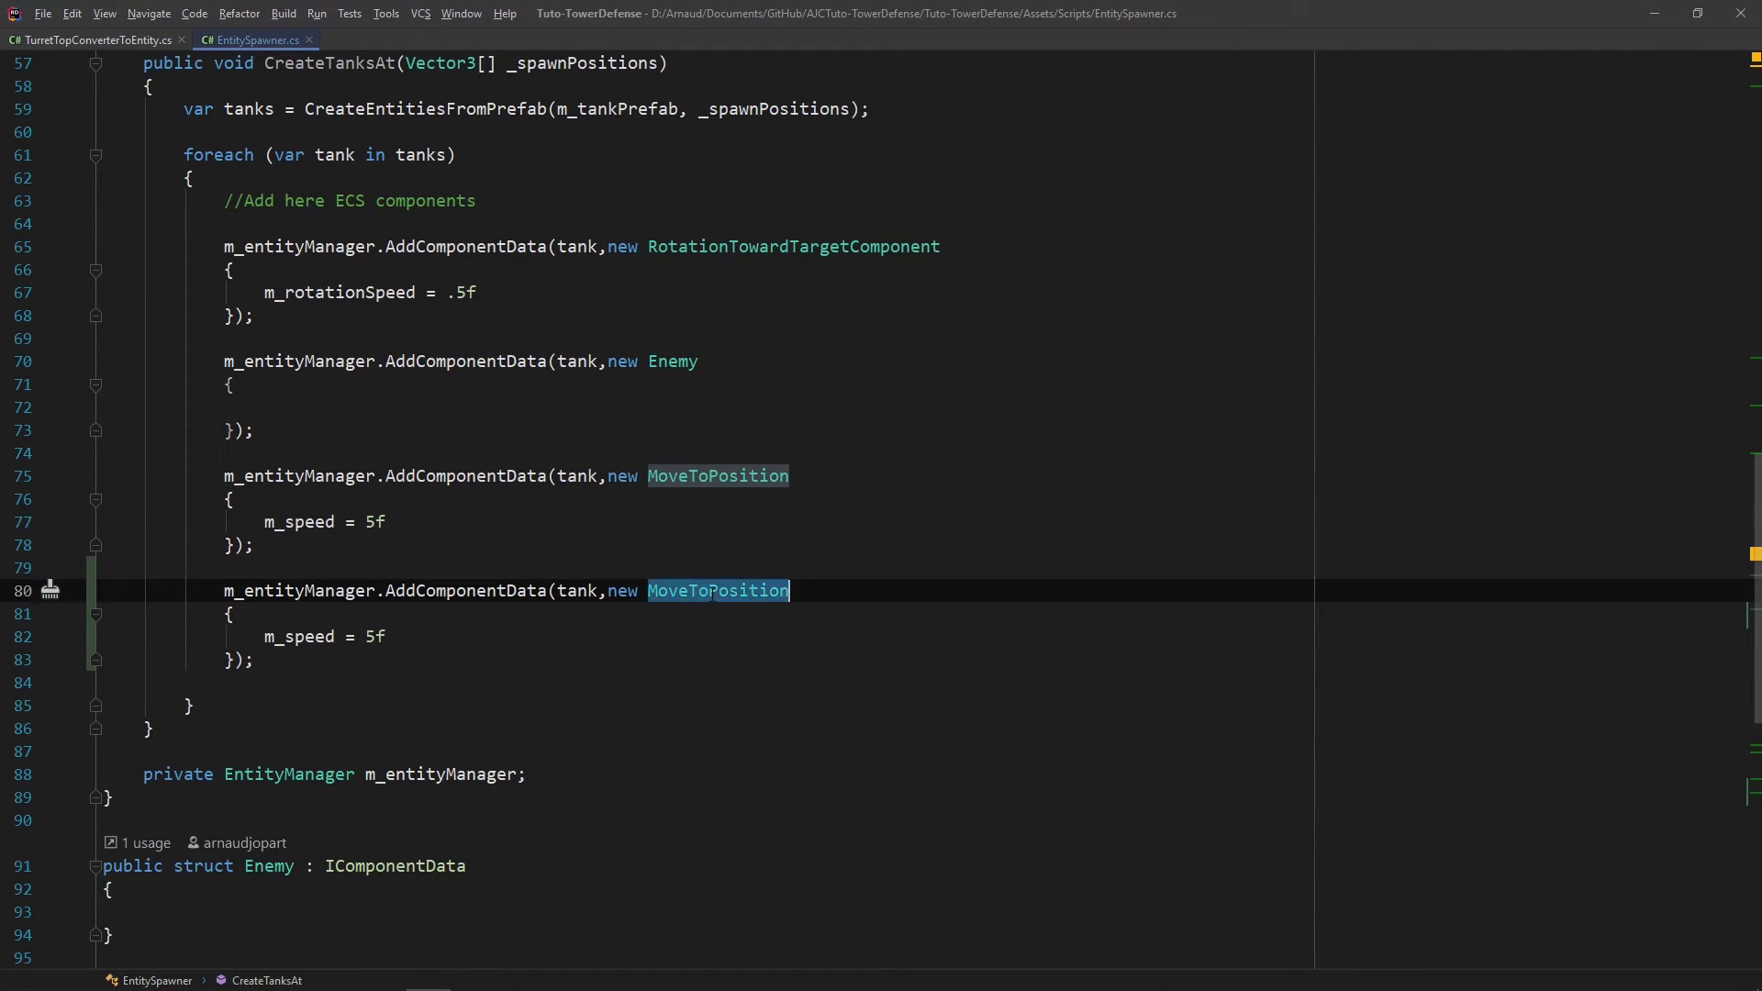
key("BackSpace")
type("Tra")
key("BackSpace")
key("BackSpace")
type("a")
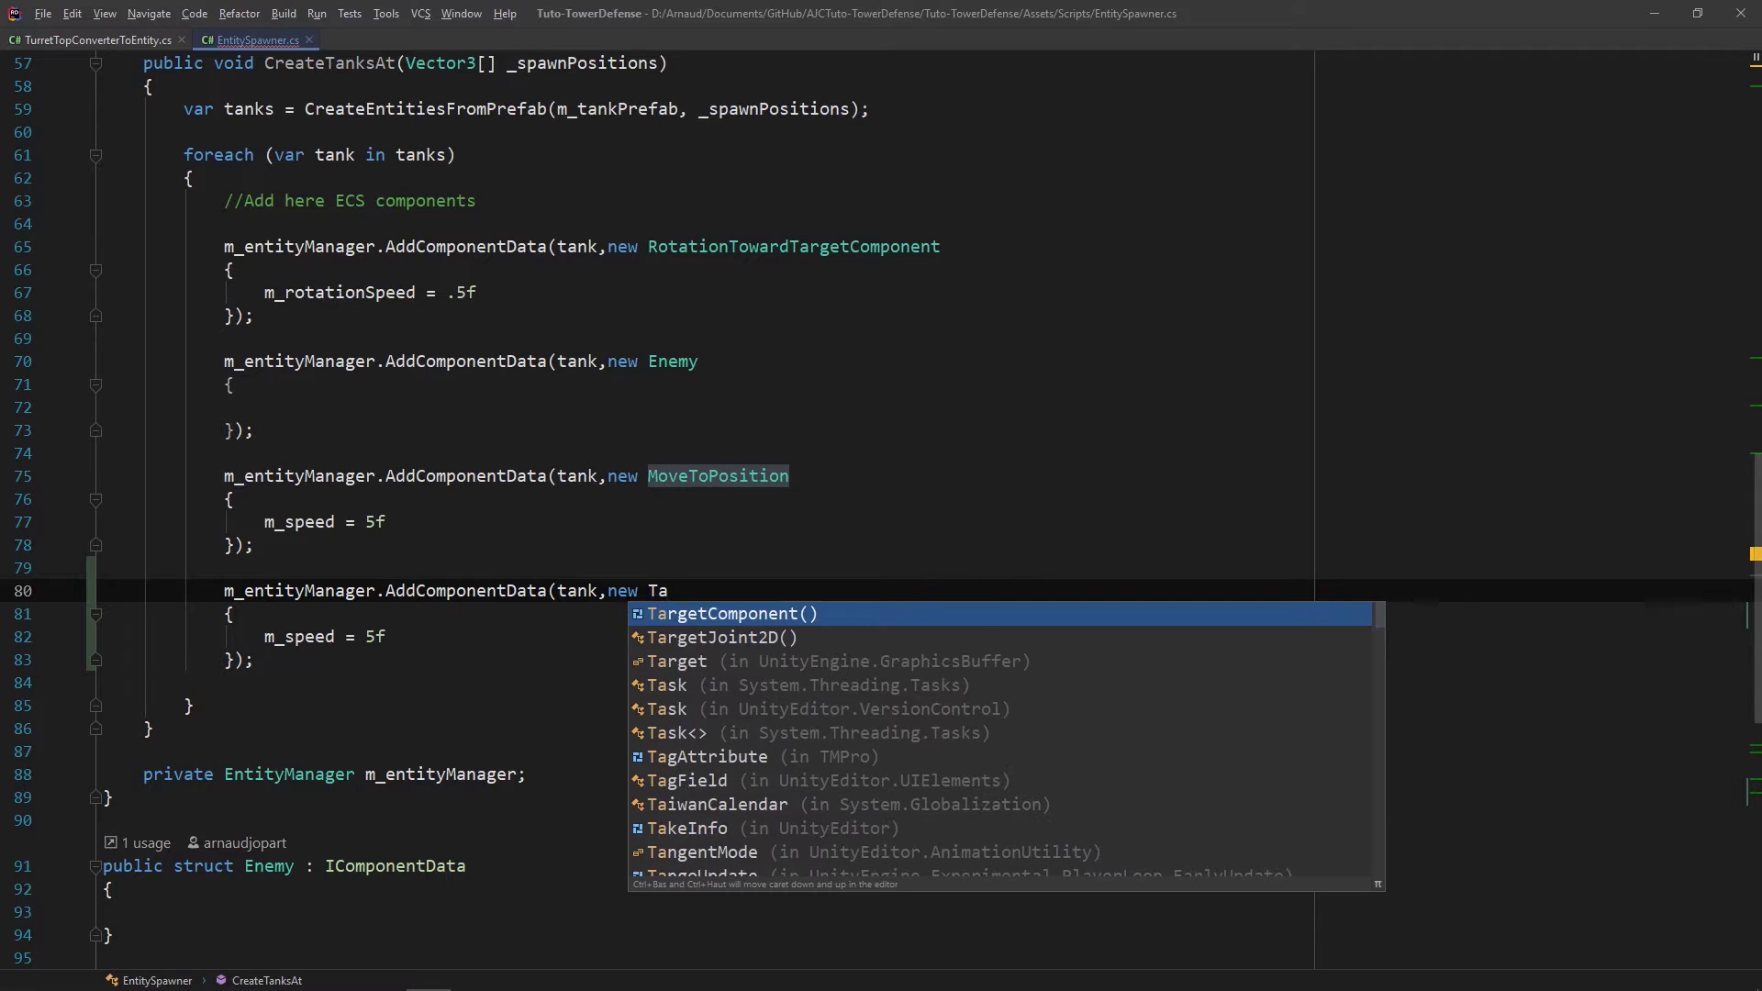
key("Return")
key("Down")
key("Down")
key("shift+Home")
key("BackSpace")
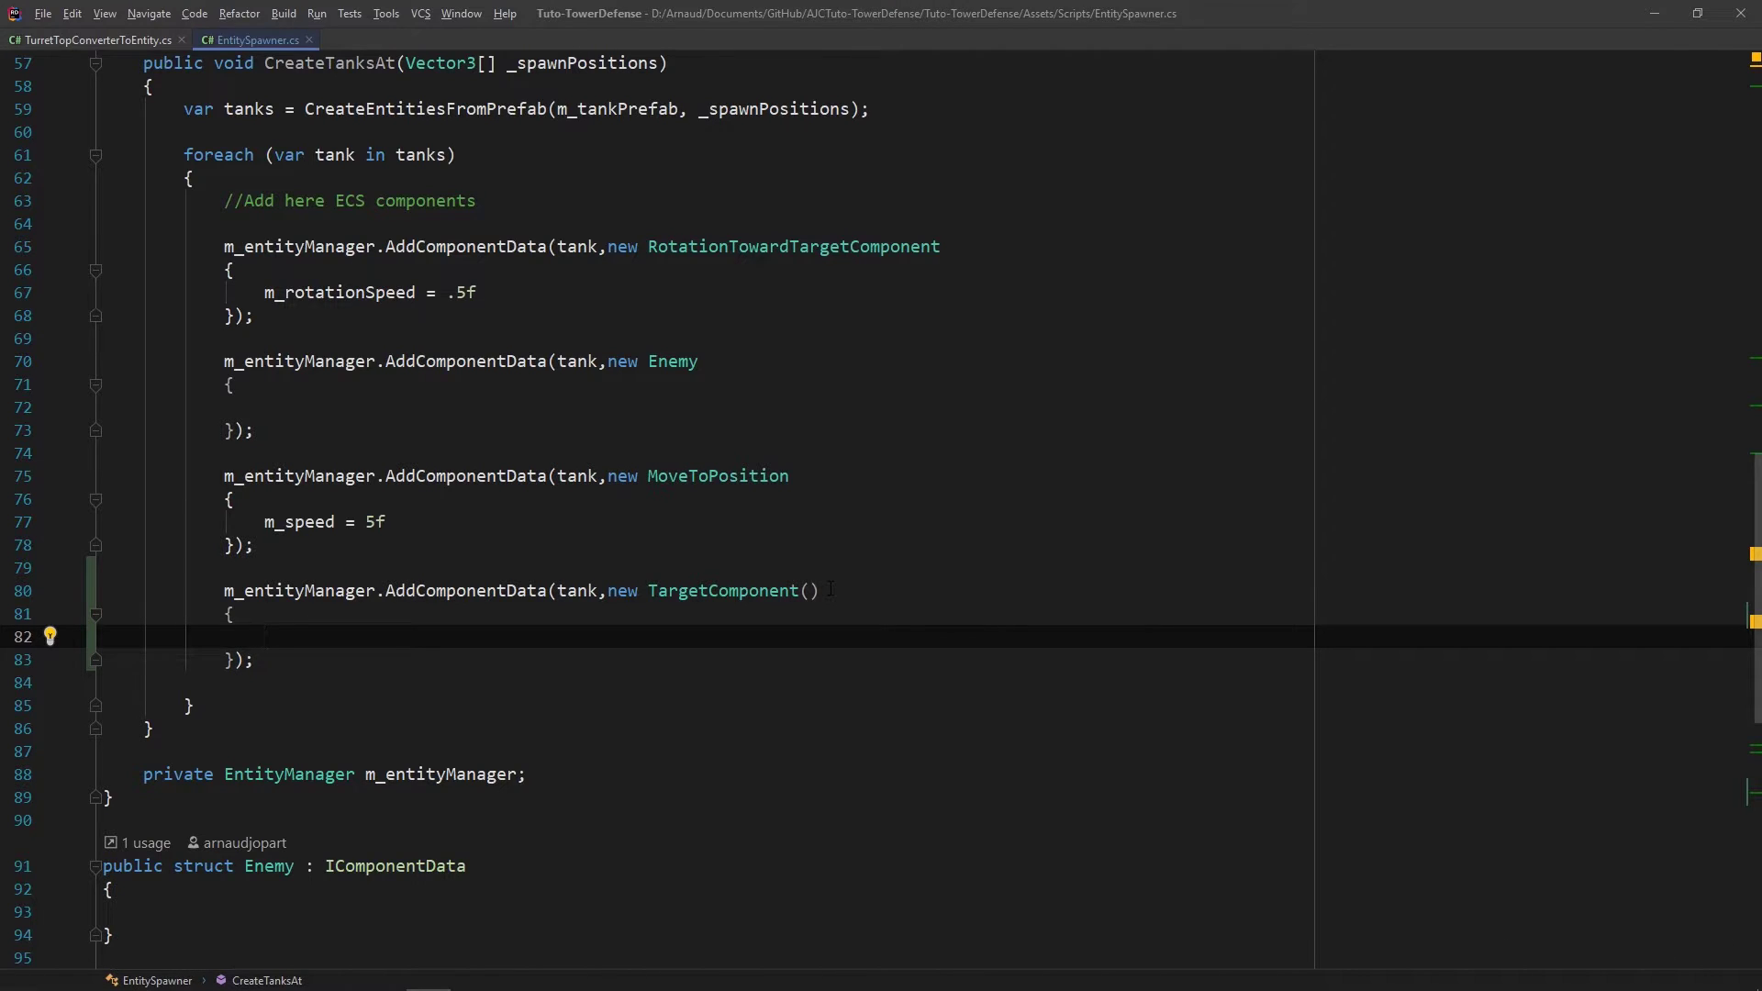
key("alt+Tab")
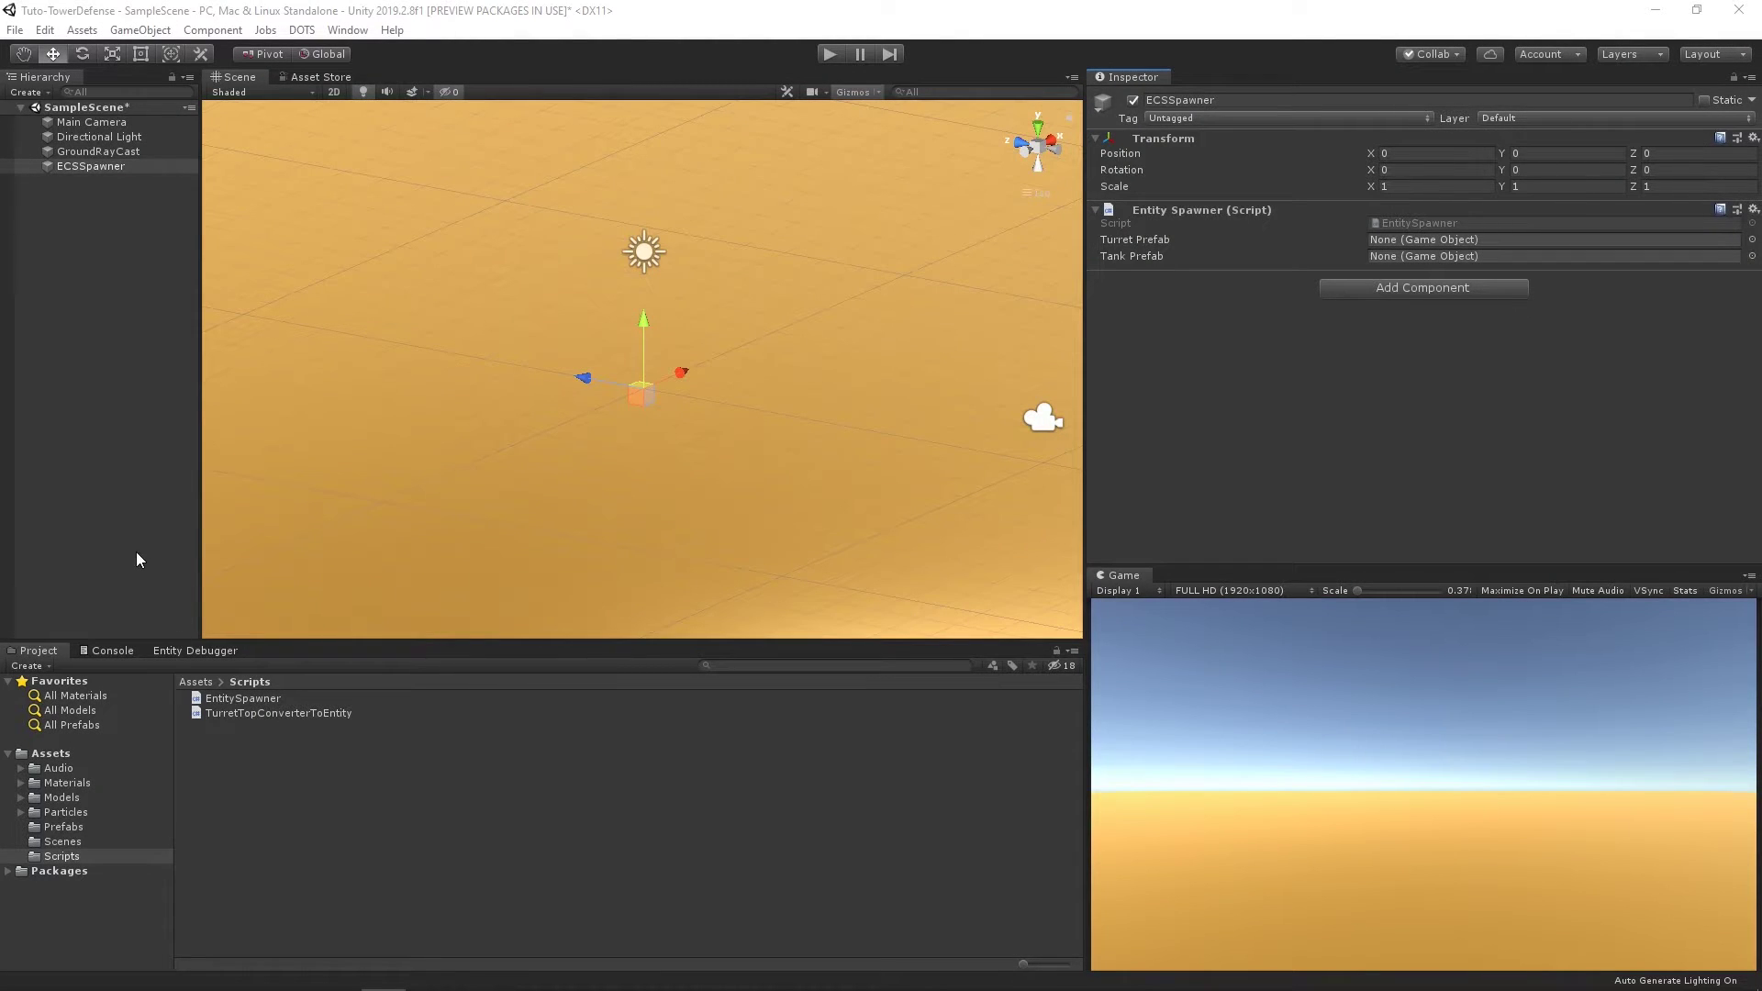
Step: Assign the Turret and Tank prefabs to the ECSSpawner's fields
left_click(76, 171)
left_click(63, 827)
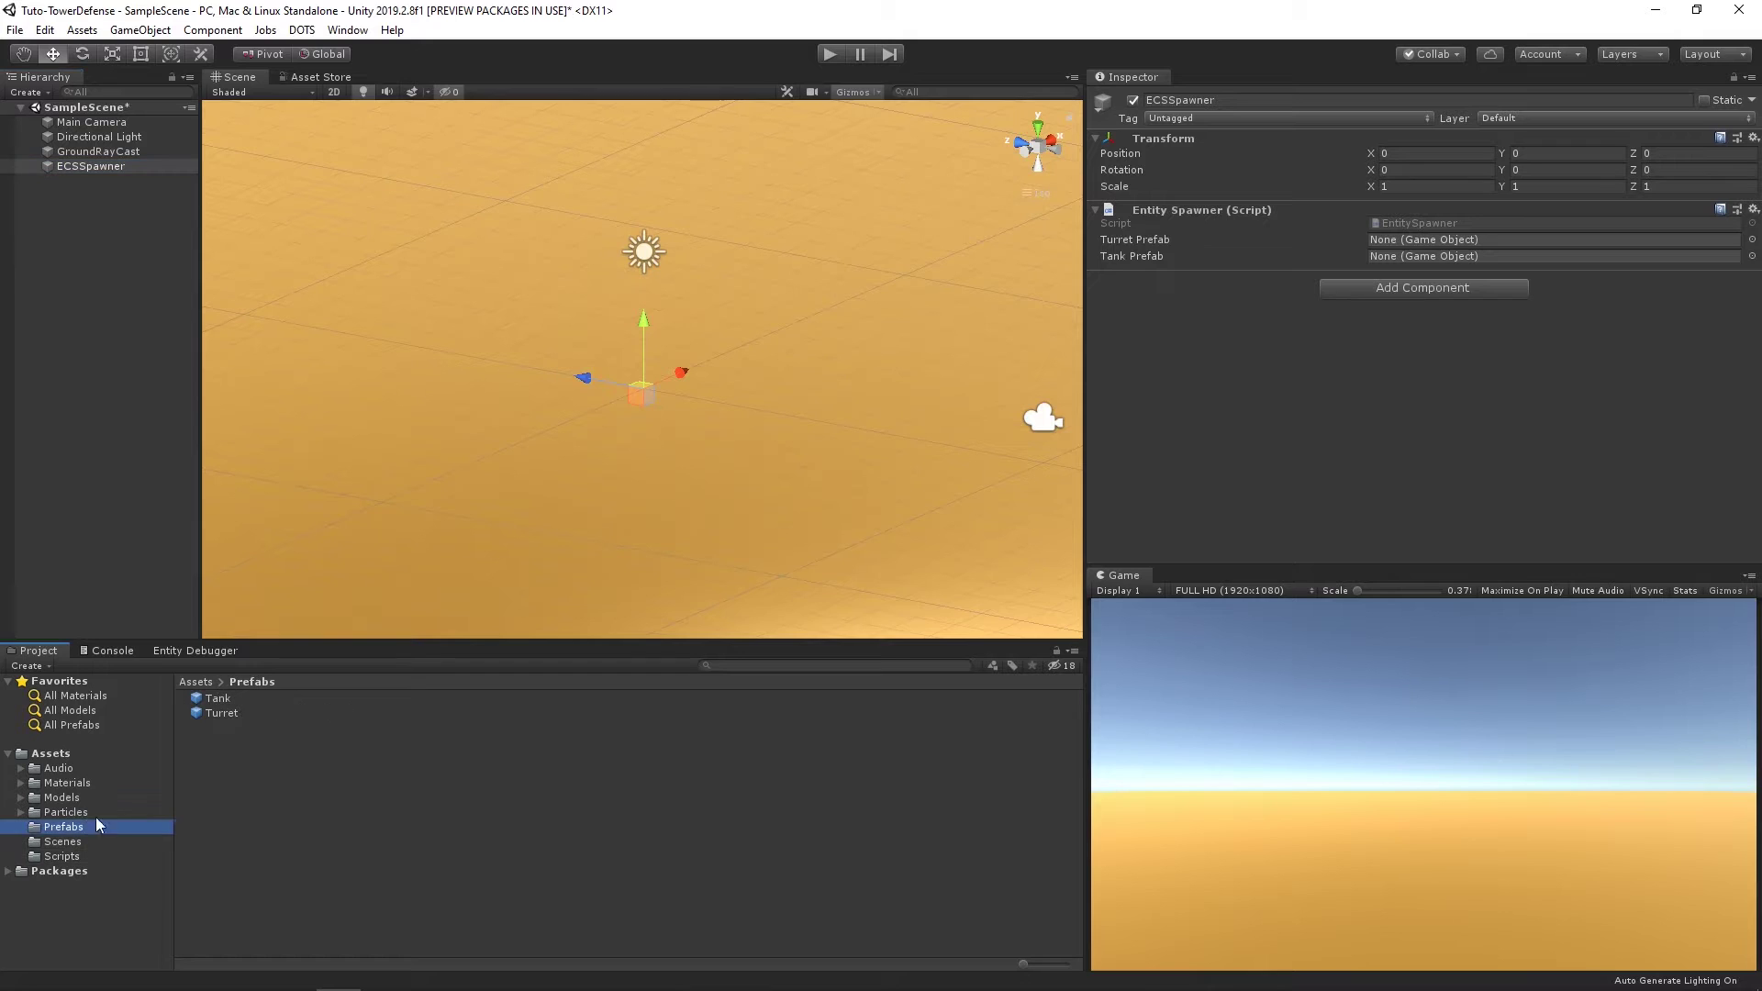
left_click_drag(221, 713, 1551, 239)
left_click_drag(218, 698, 1475, 257)
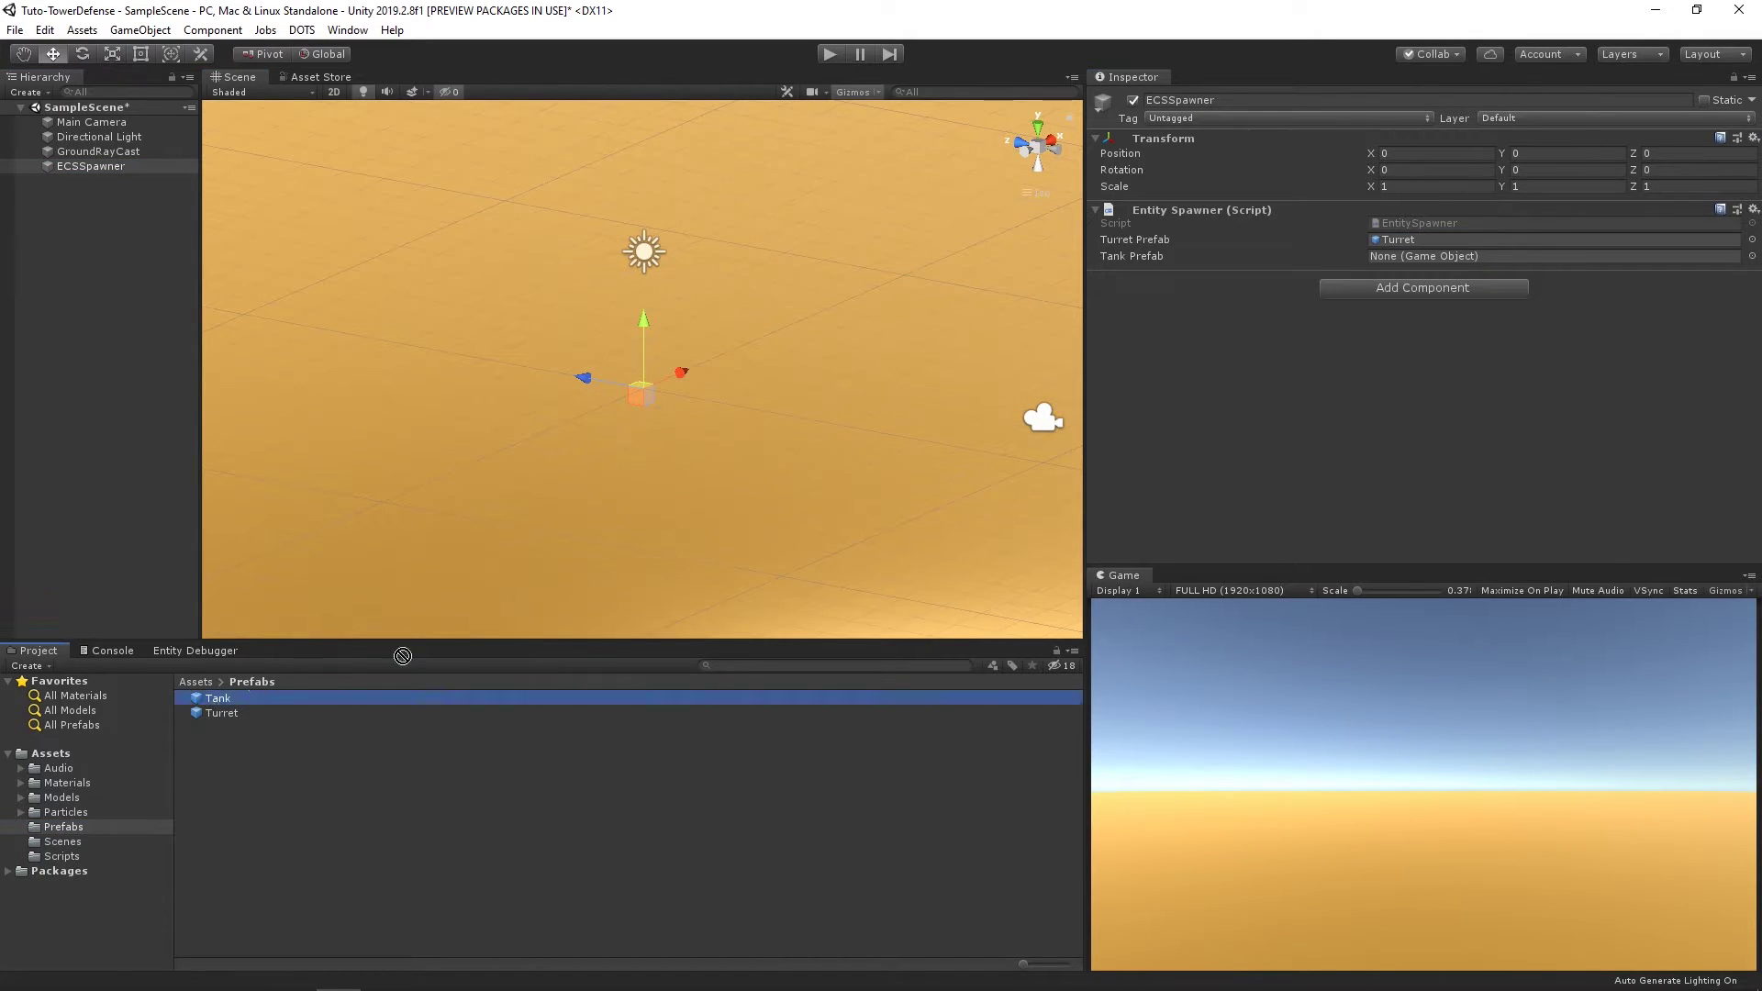
Step: Create an empty GameObject named MouseInputManager
left_click(108, 231)
right_click(108, 232)
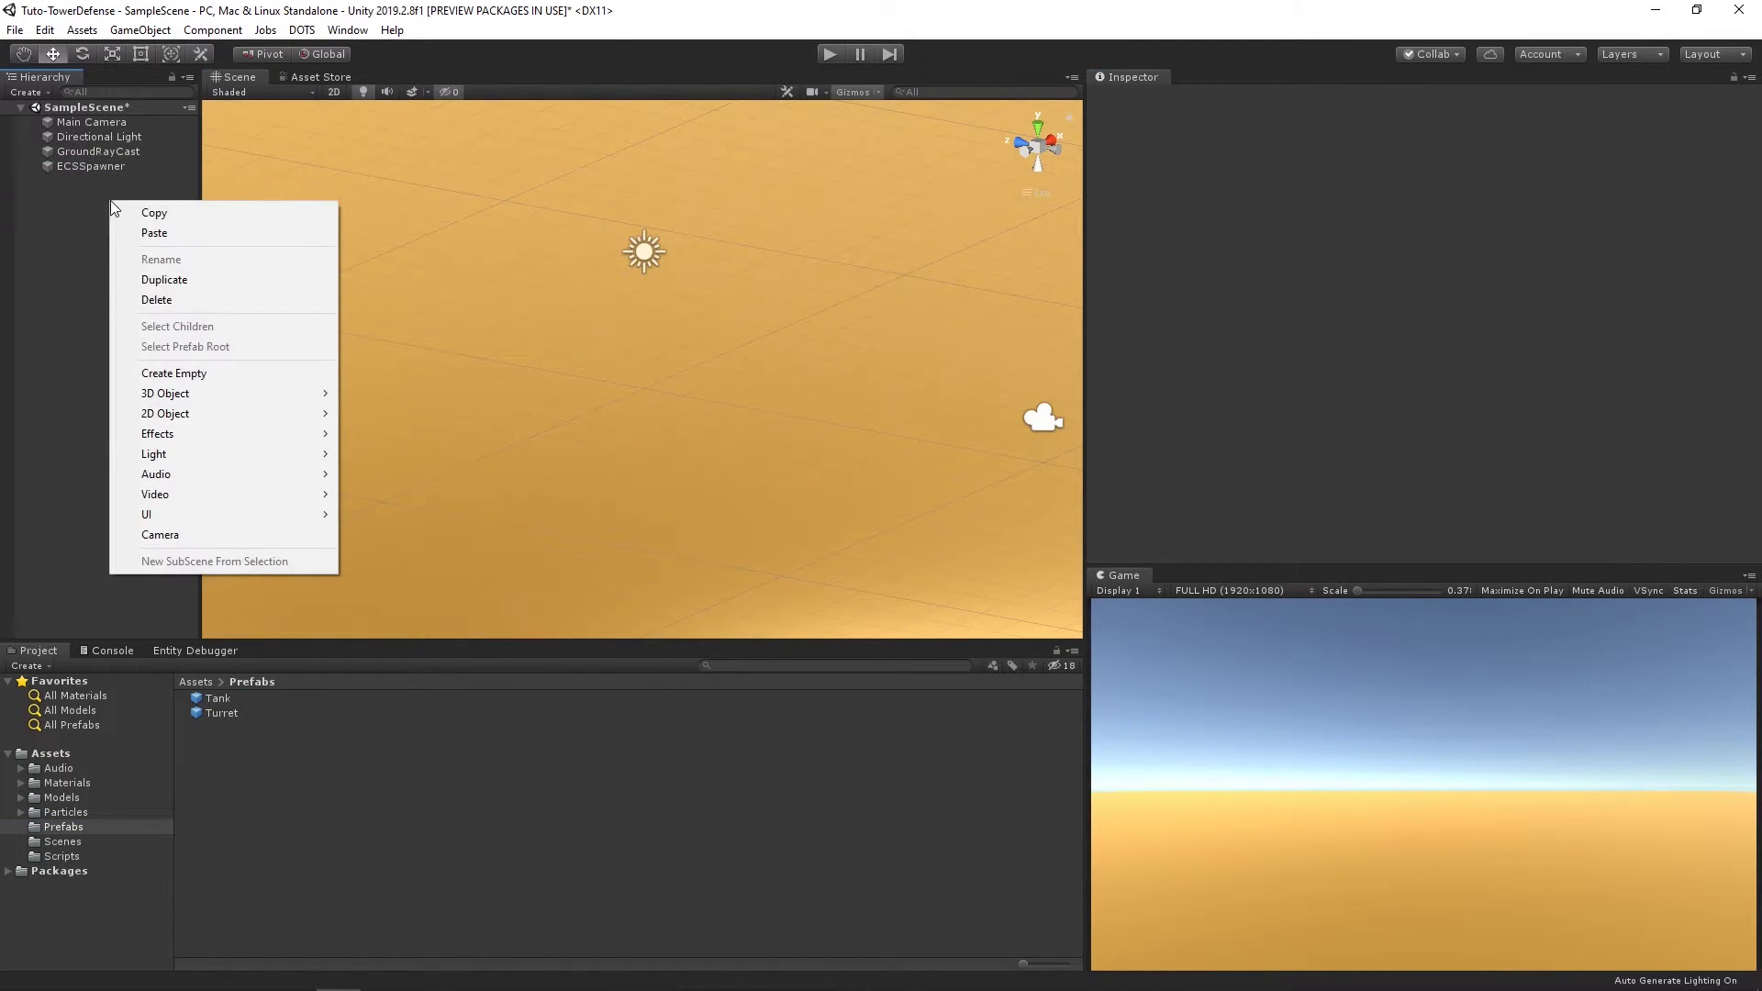
left_click(147, 370)
type("M")
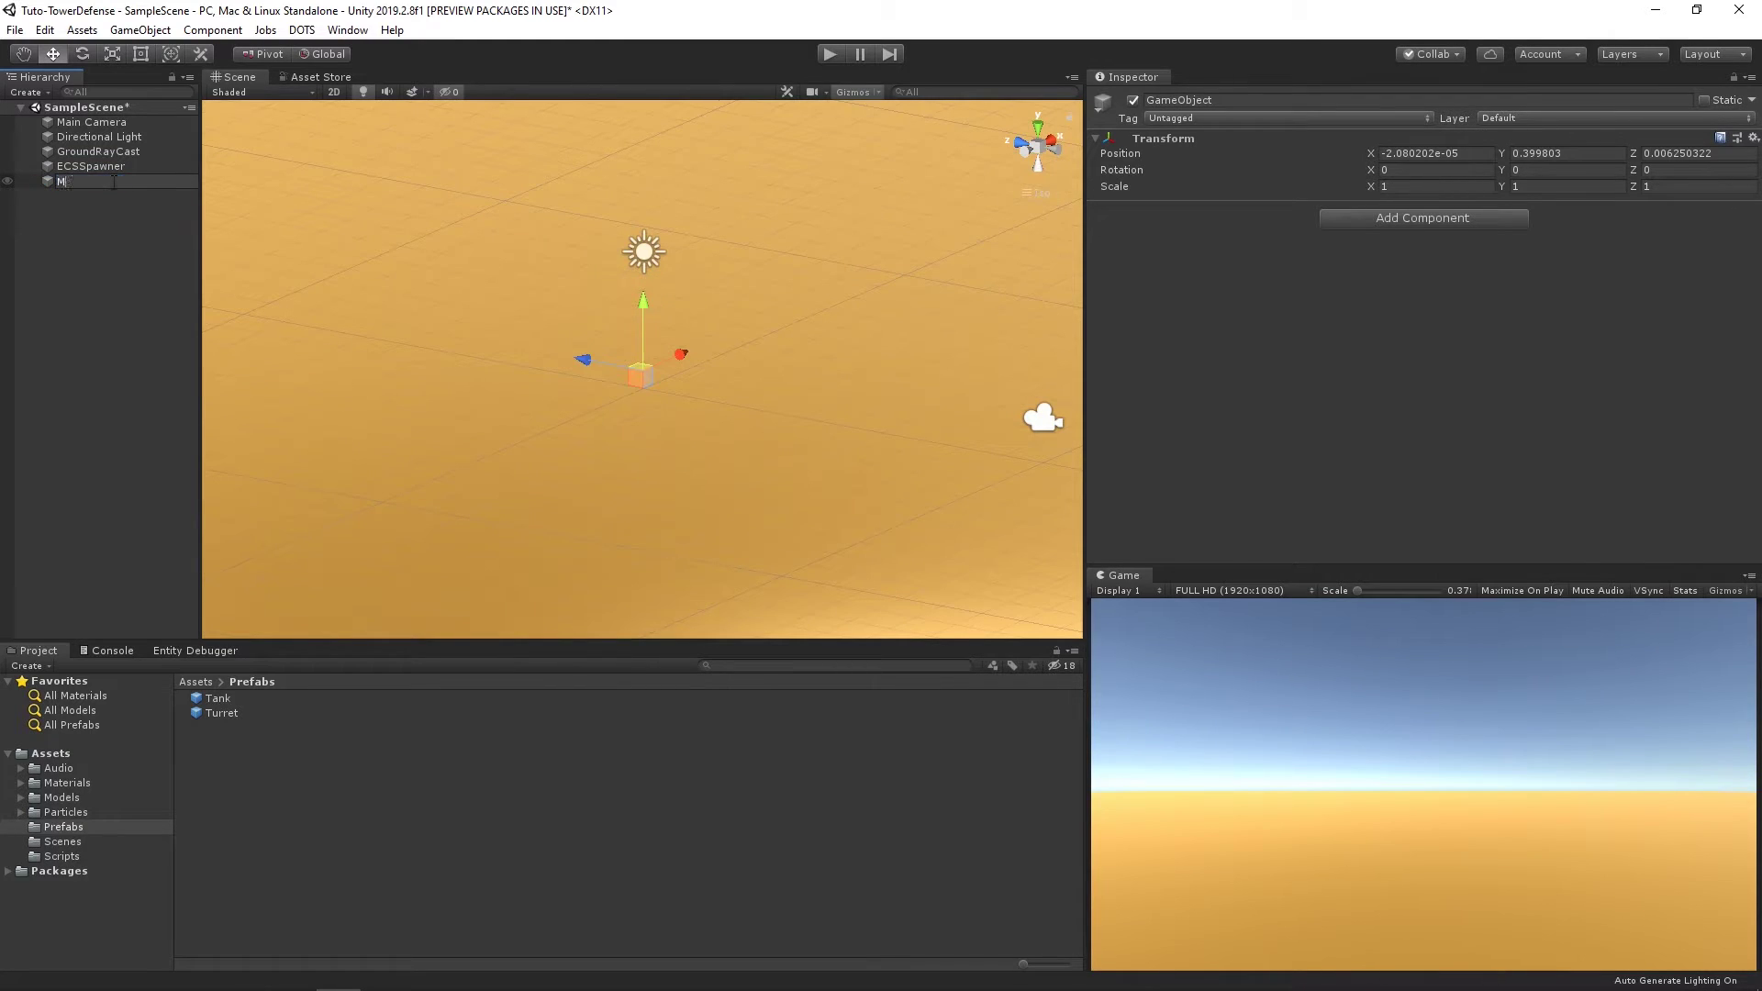
type("ouseInputMana")
type("ger")
key("Return")
Step: Create a MouseInputManager C# script in Scripts and attach it to the MouseInputManager object
left_click(61, 856)
right_click(309, 784)
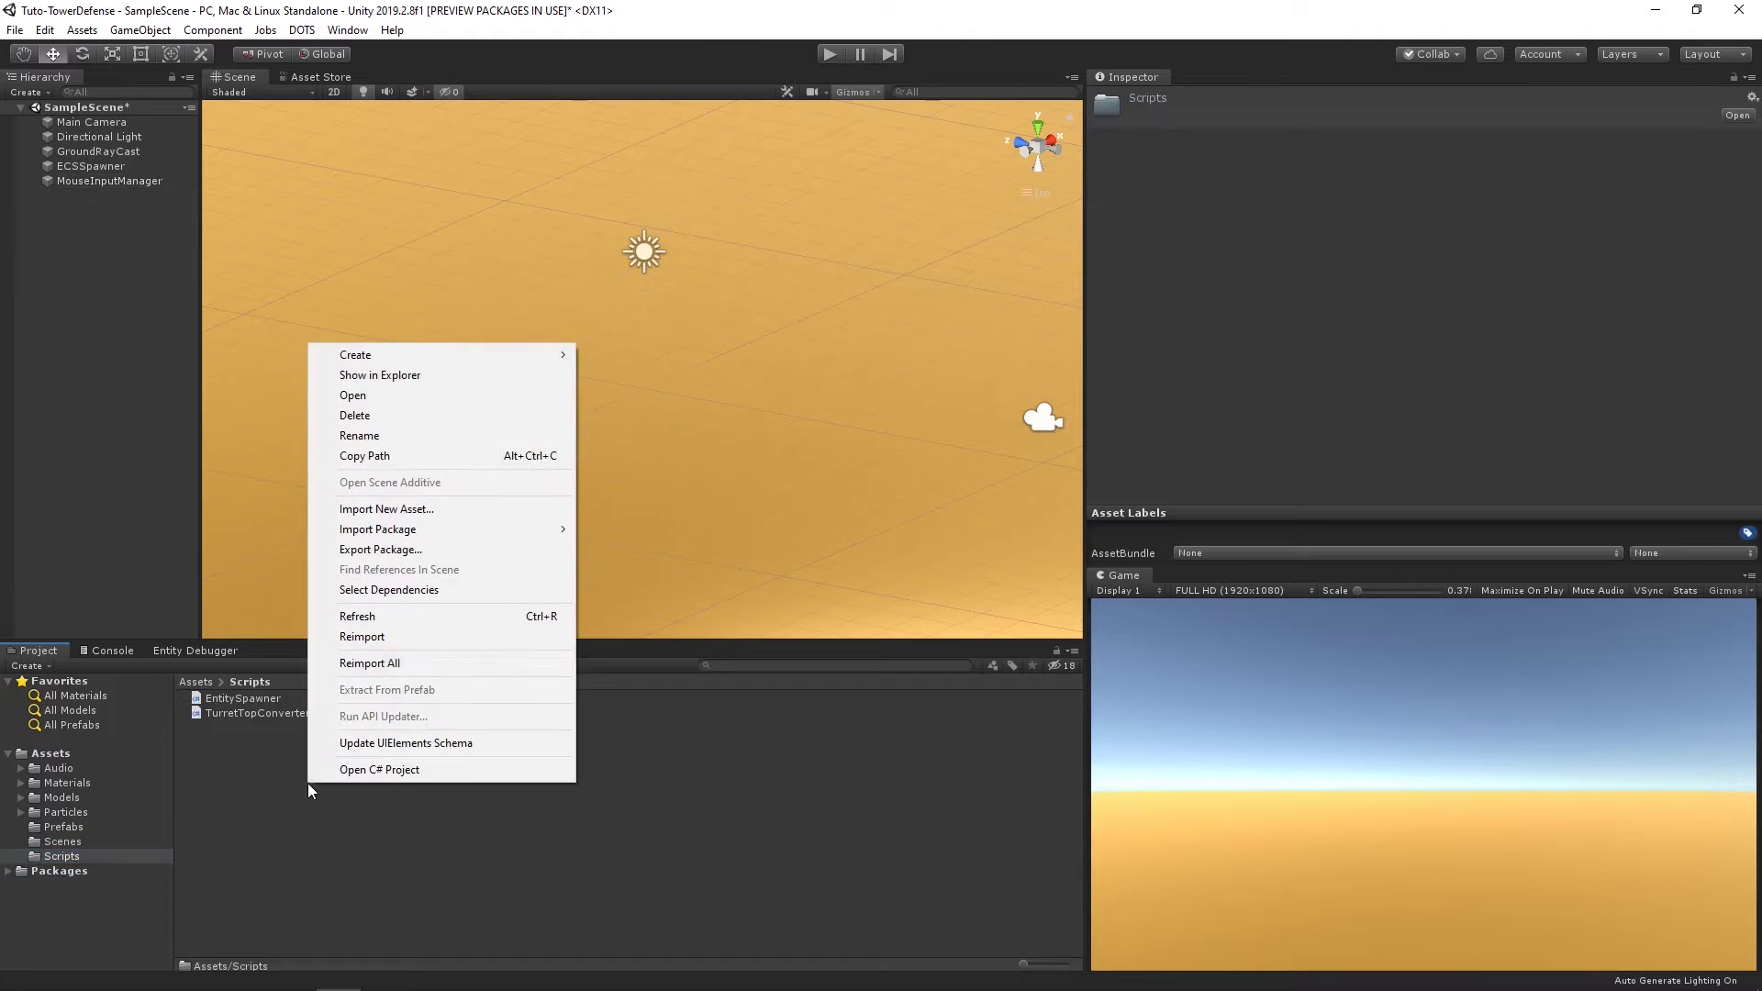
mouse_move(436, 355)
left_click(627, 291)
type("Mous")
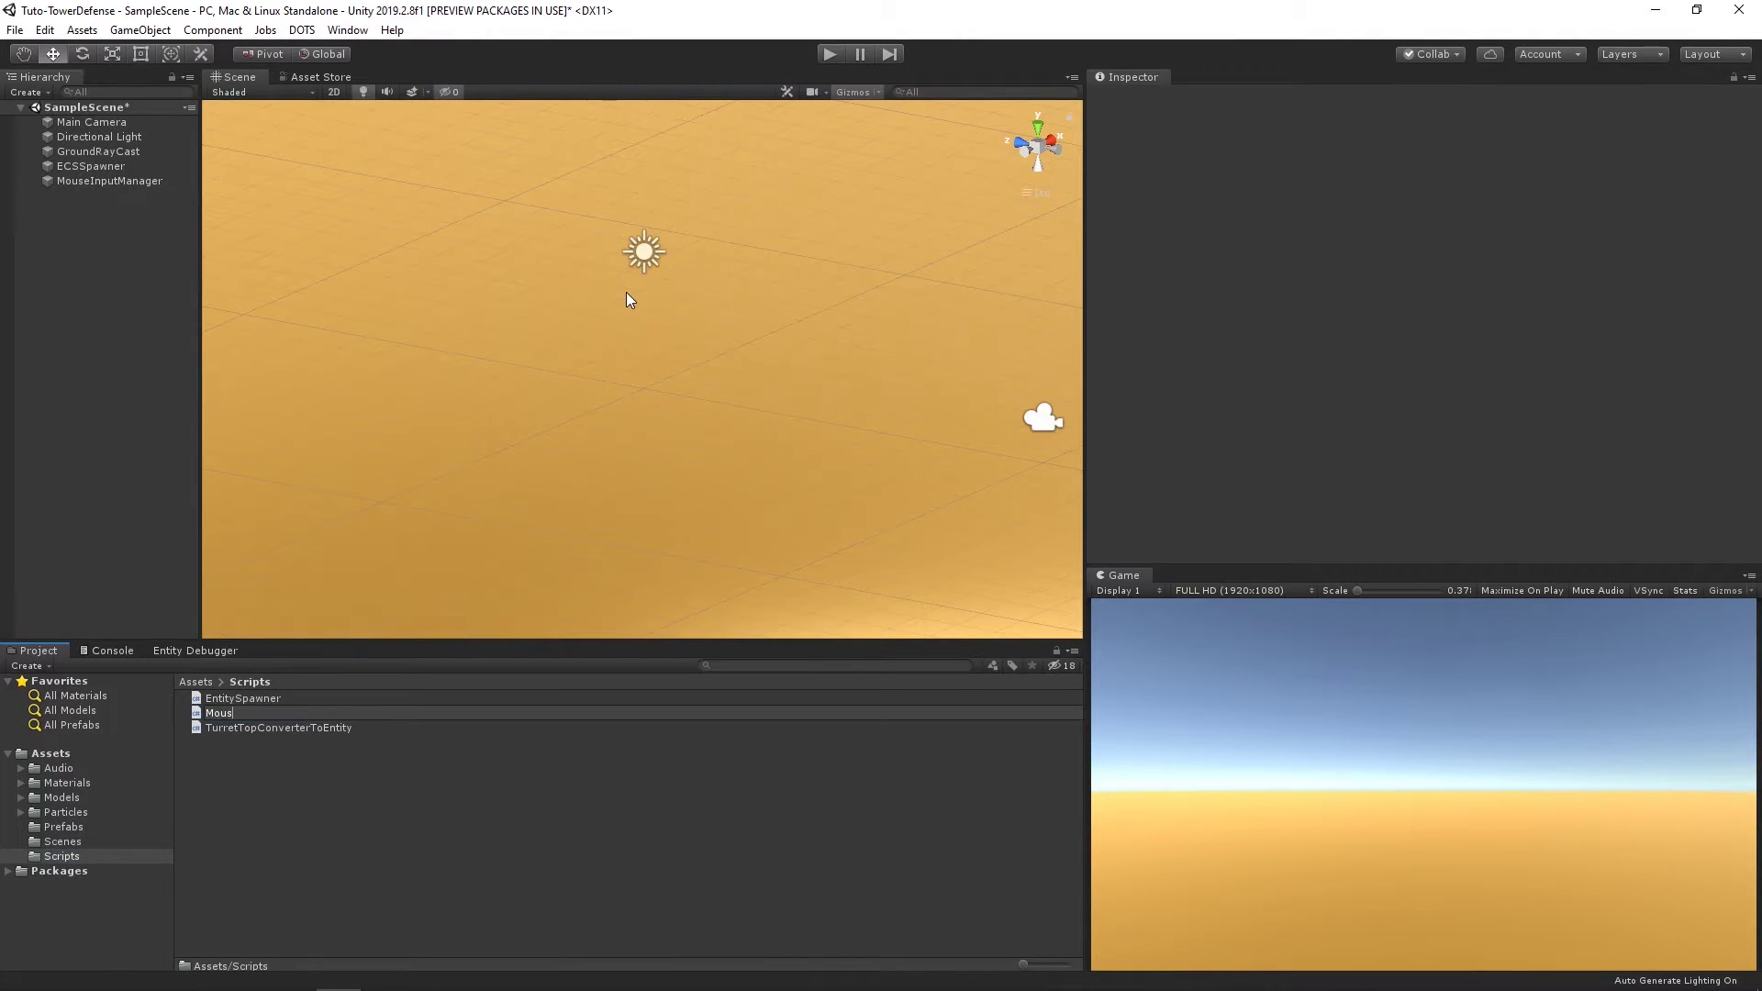
type("eInputManager")
key("Return")
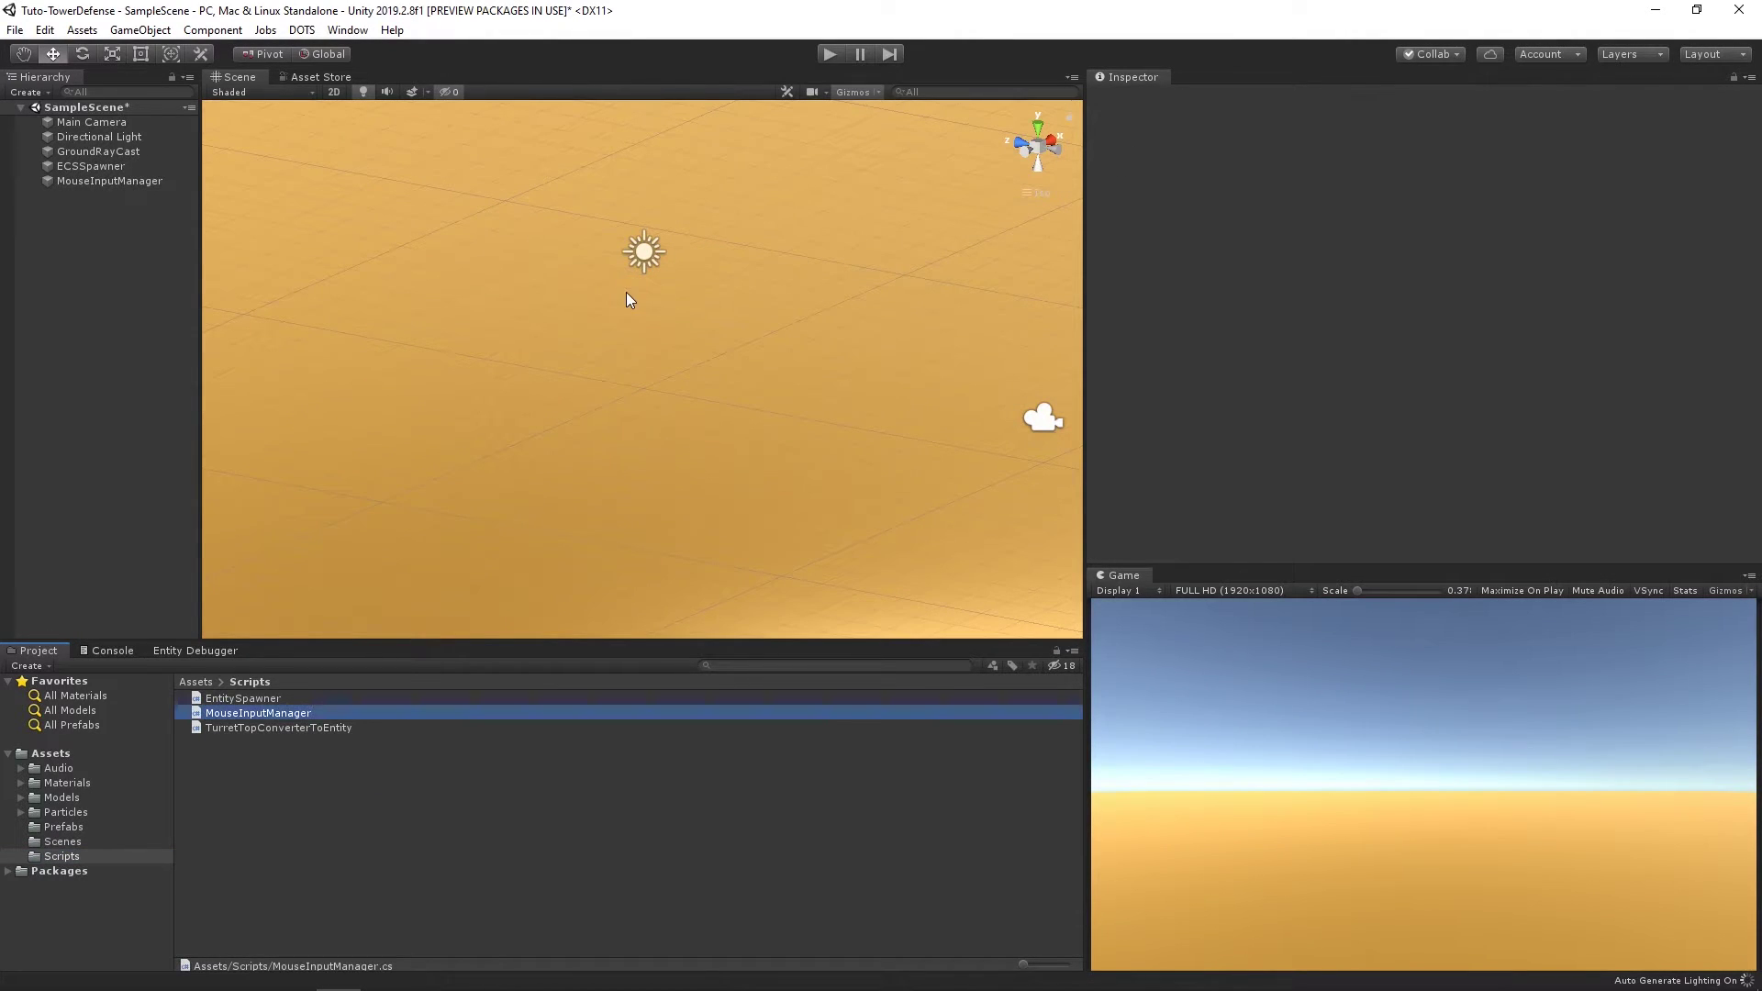
left_click_drag(183, 554, 115, 181)
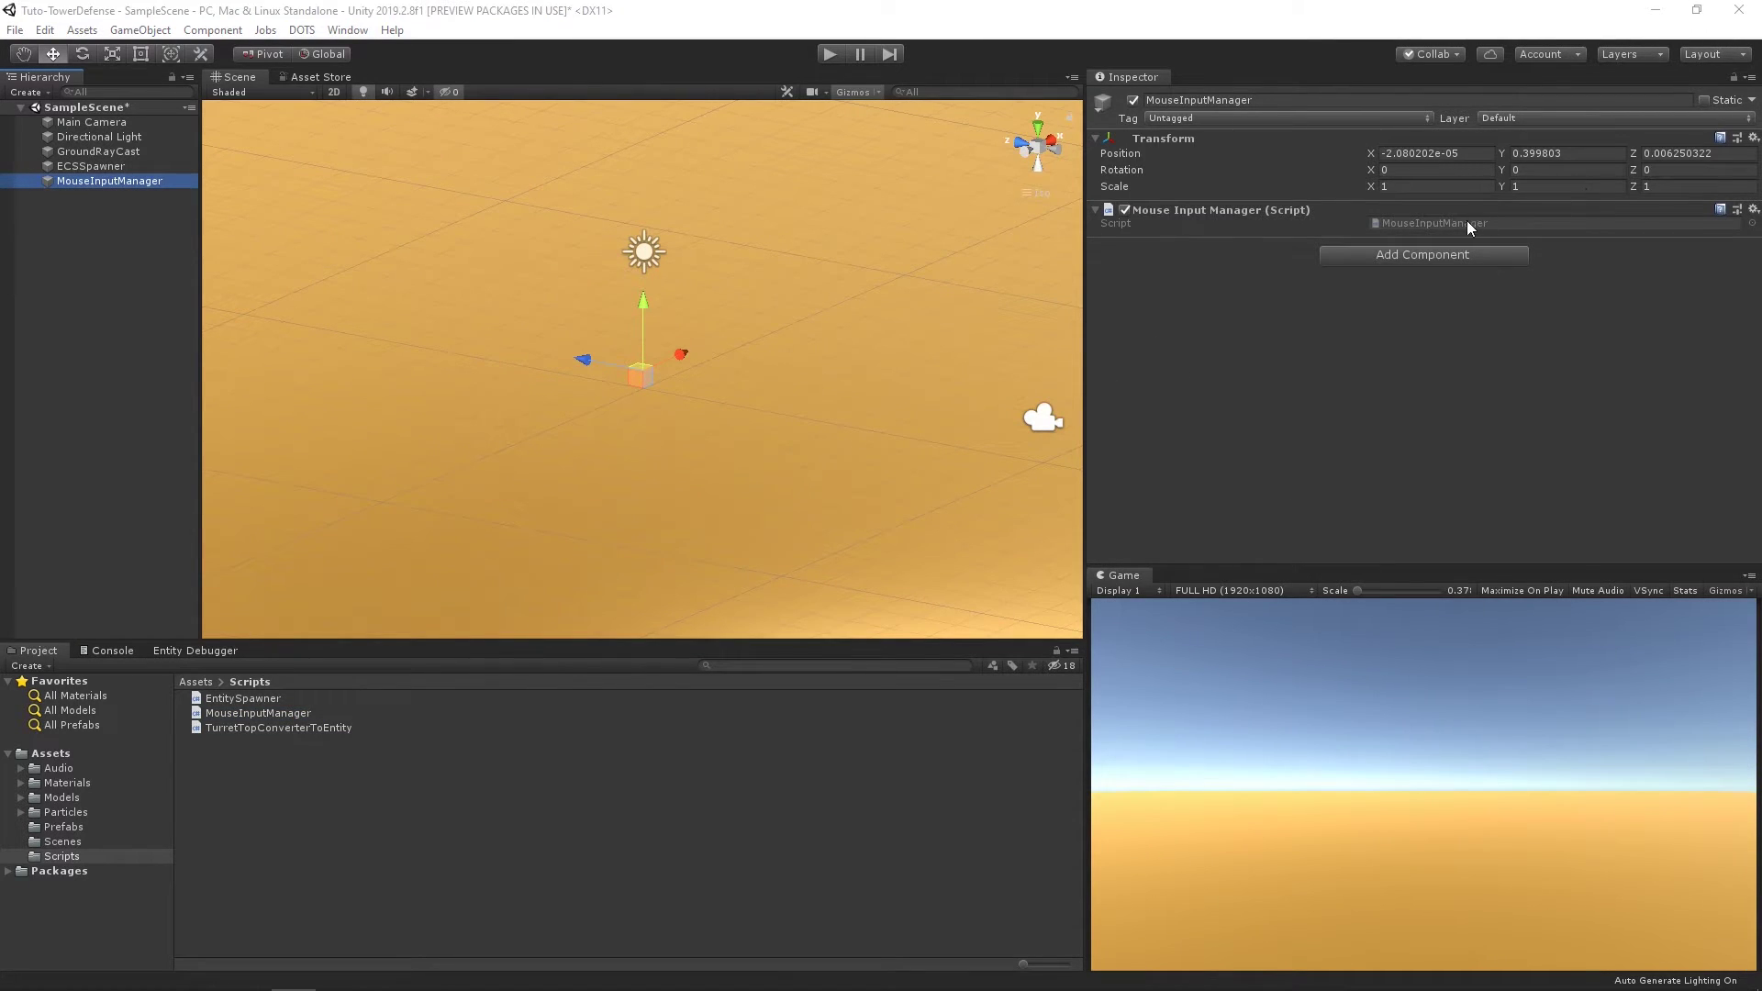
Step: Reset the MouseInputManager transform to the origin and open its script in Rider
left_click(1754, 138)
left_click(1597, 157)
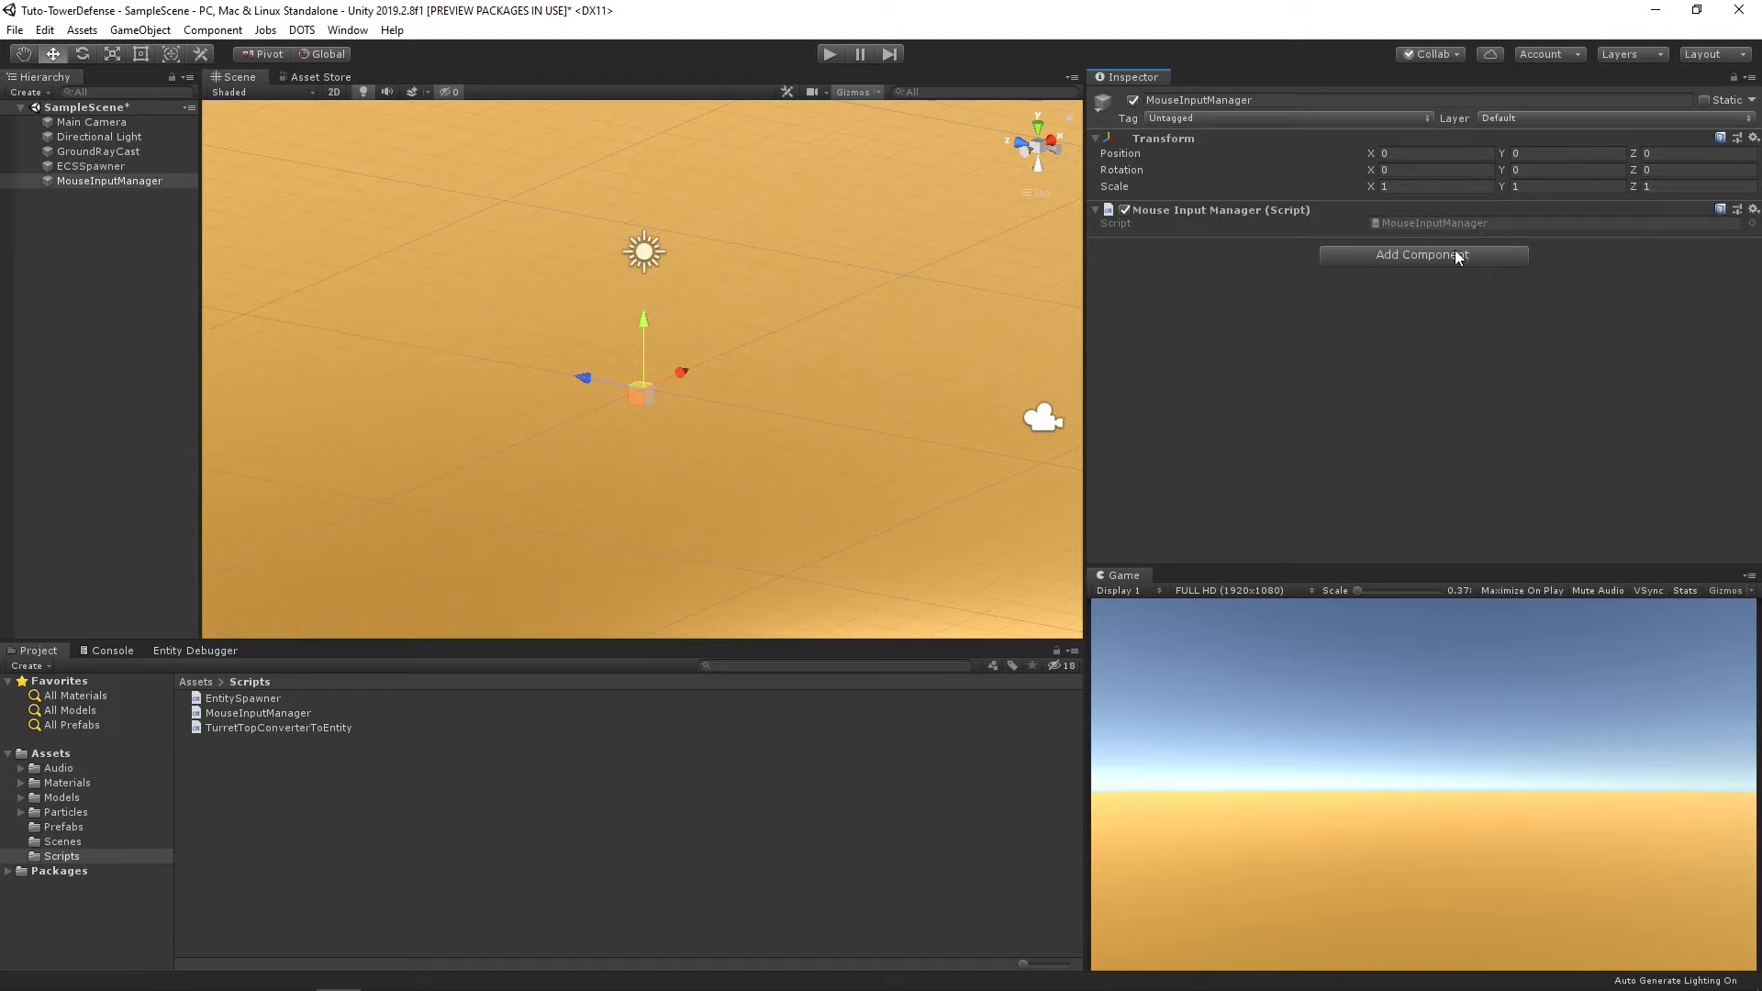
double_click(1458, 223)
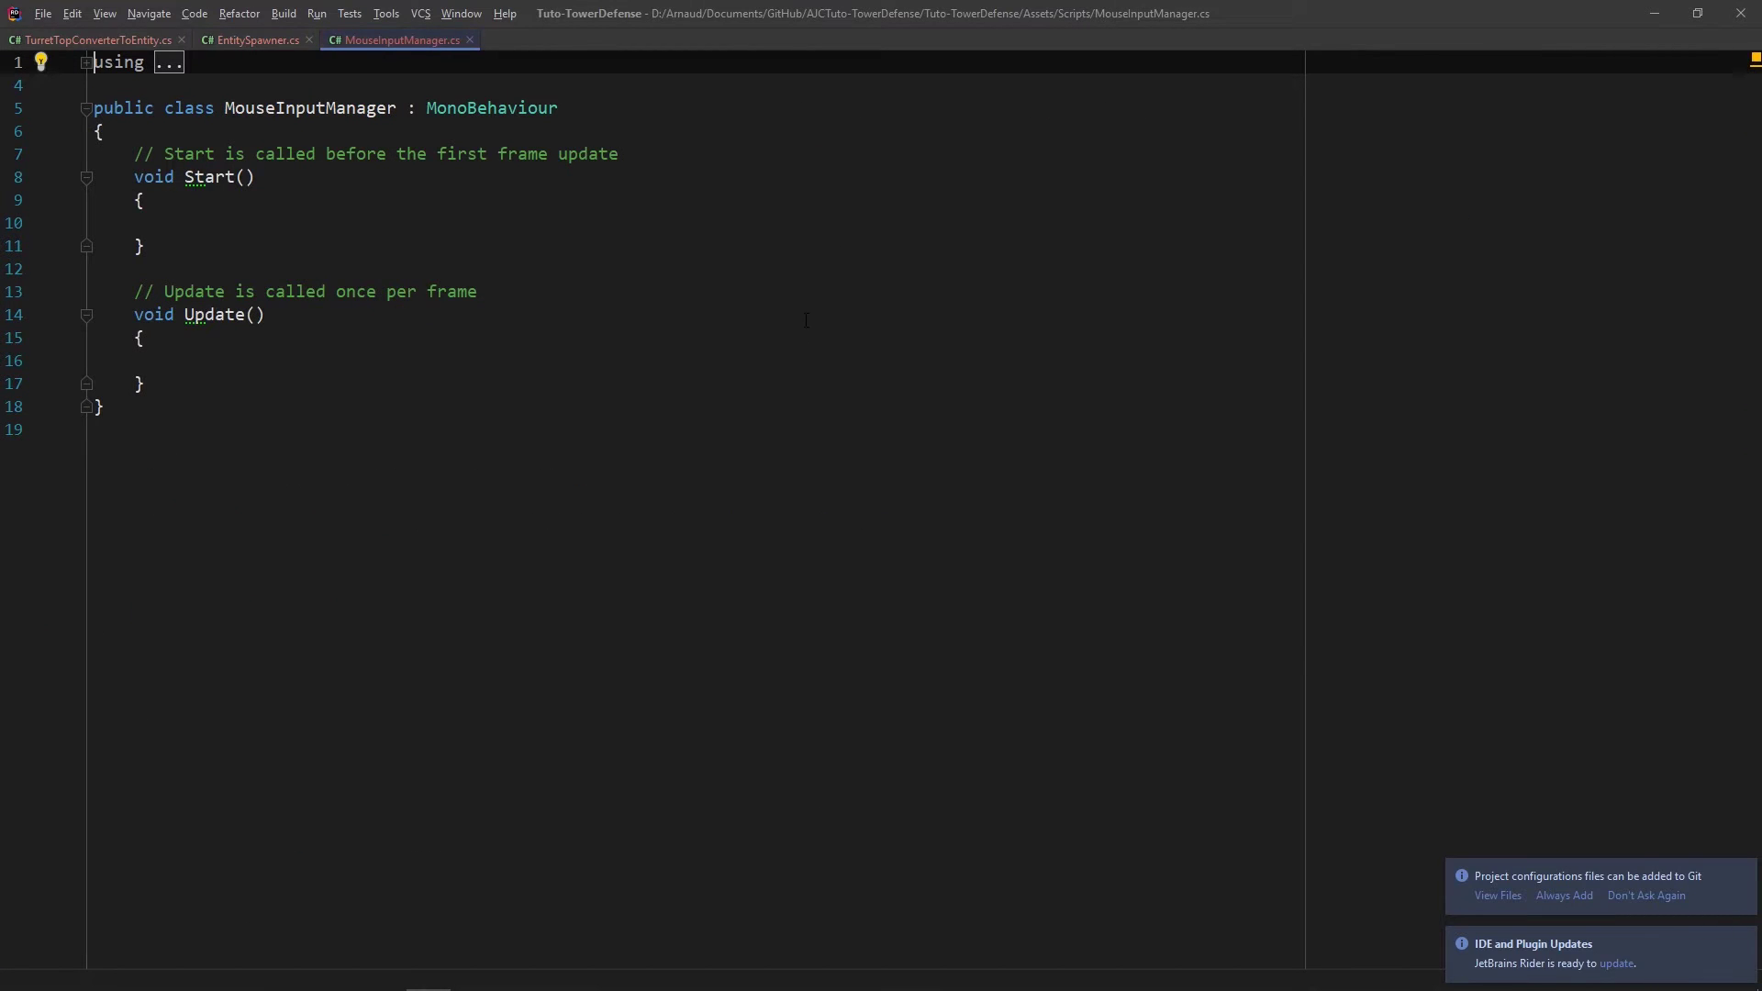
Step: Declare public fields Camera m_camera, float m_rayCastDistance = 50f and LayerMask m_layerMask
left_click(106, 132)
key("Return")
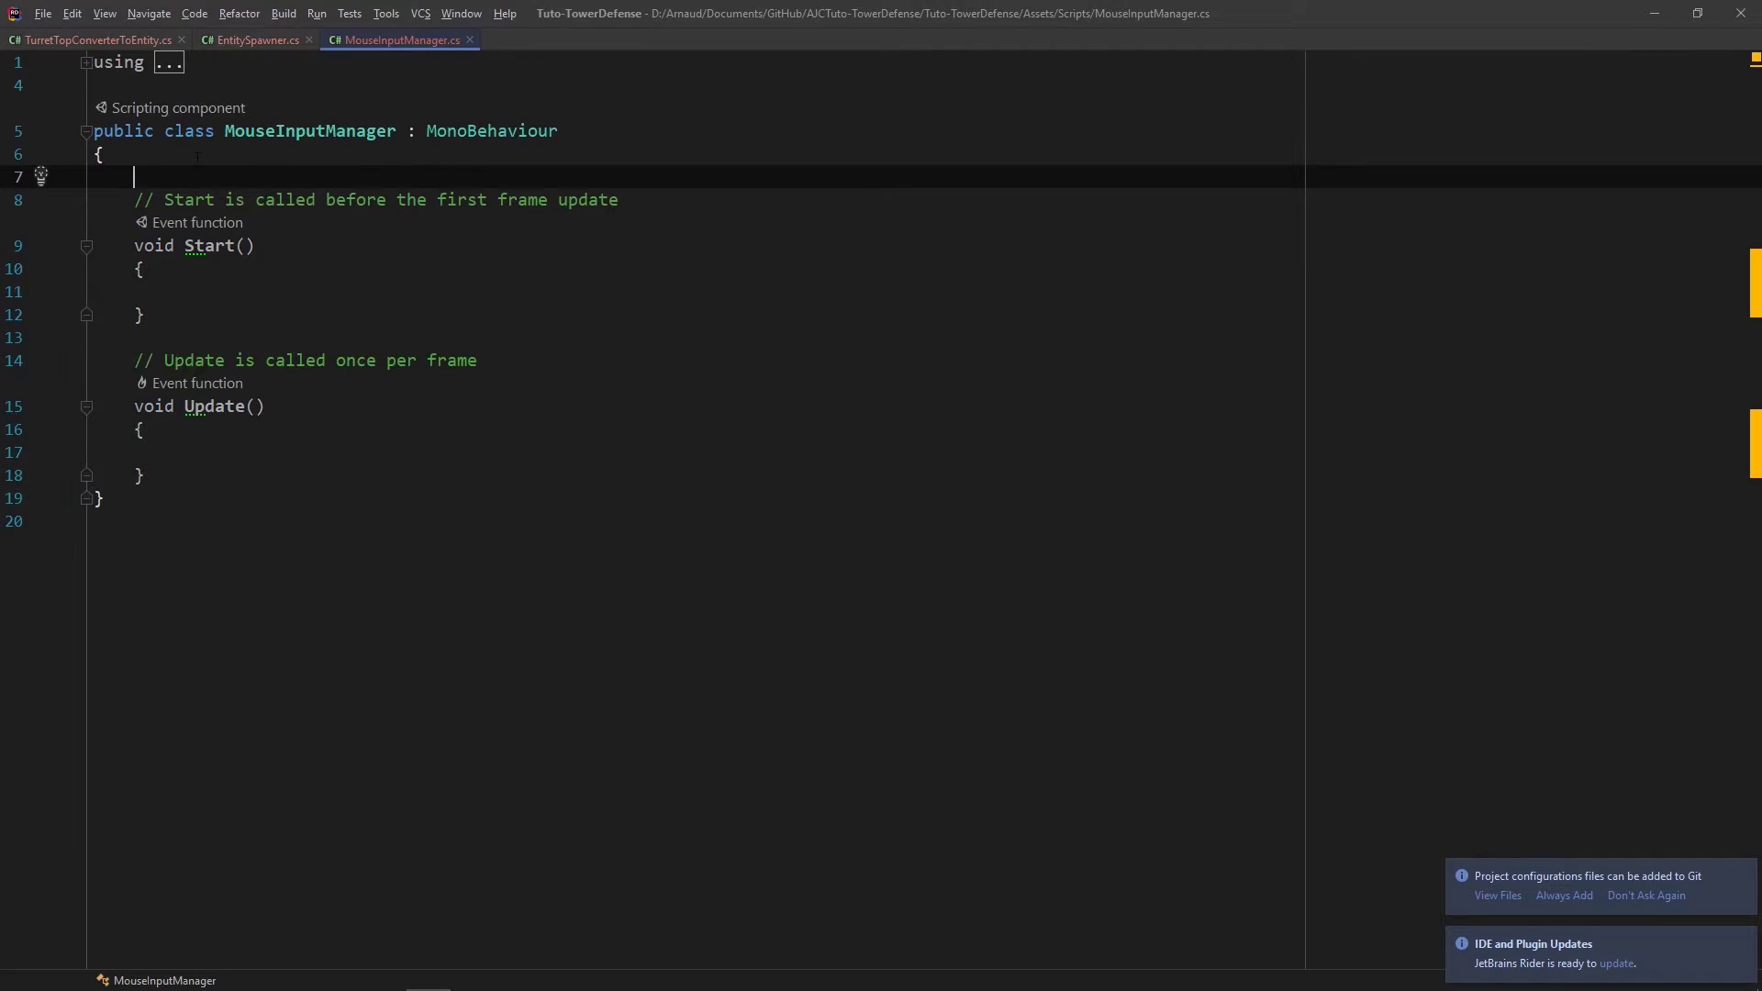
key("Return")
type("public Camera m")
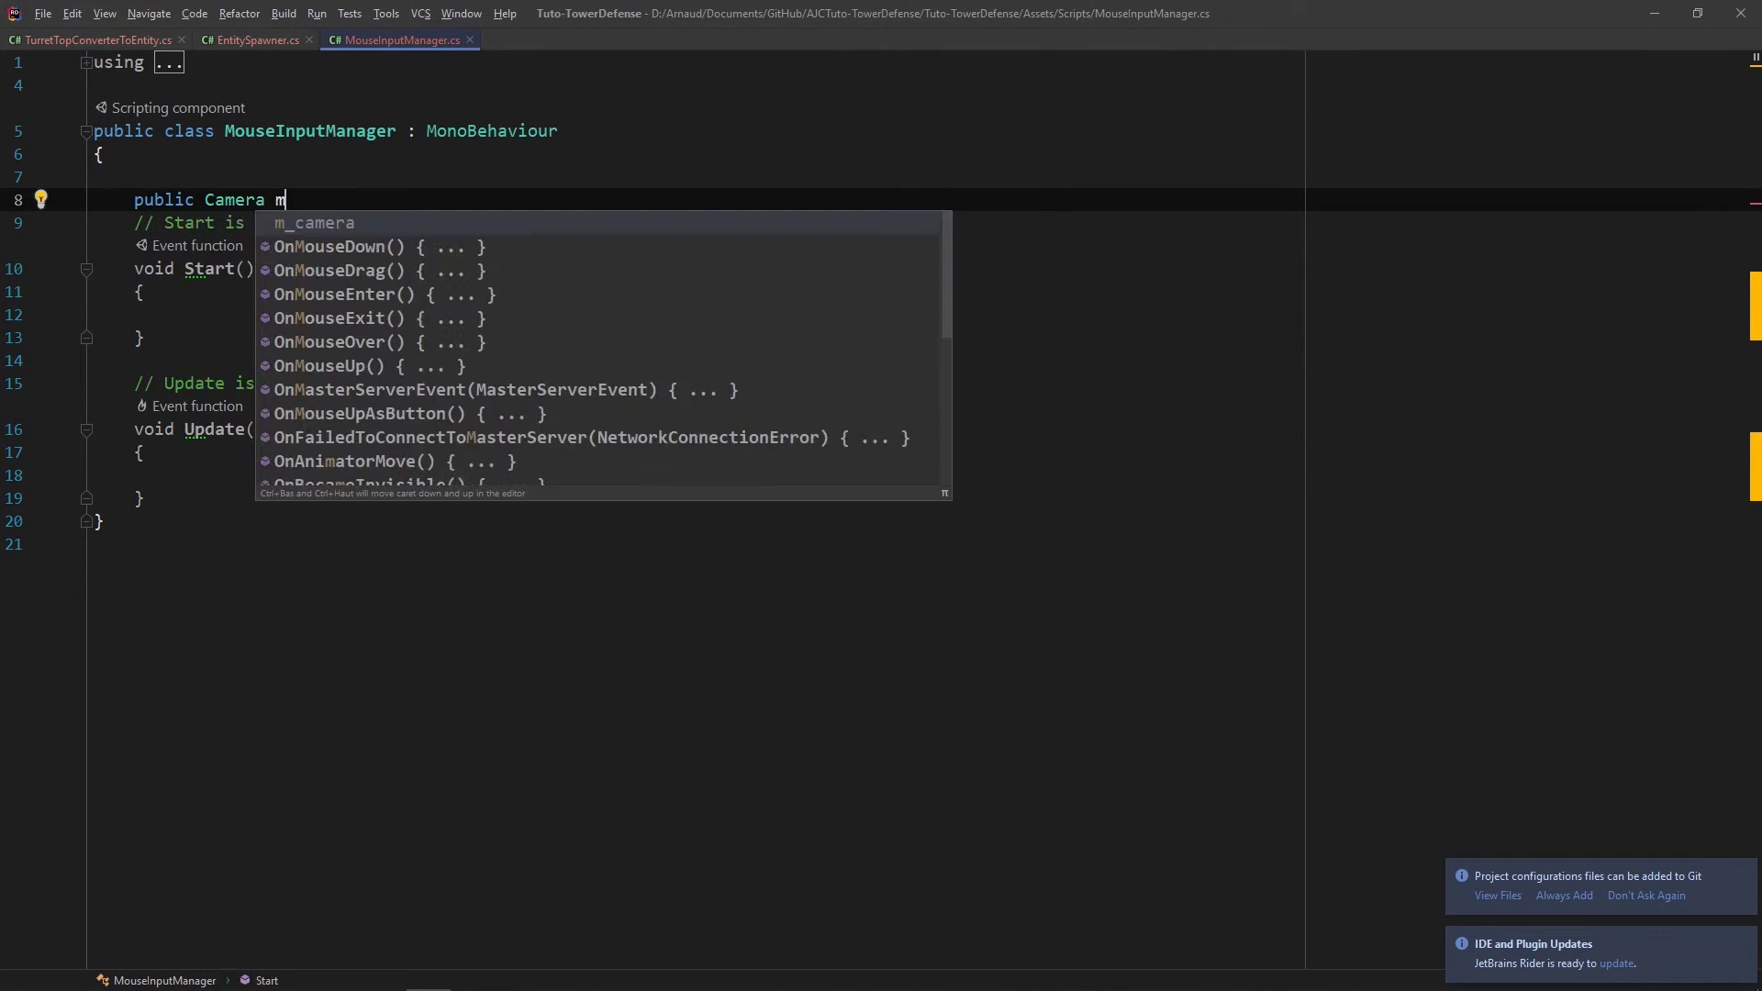
type("_cam")
key("Return")
type(";")
key("Return")
type("public")
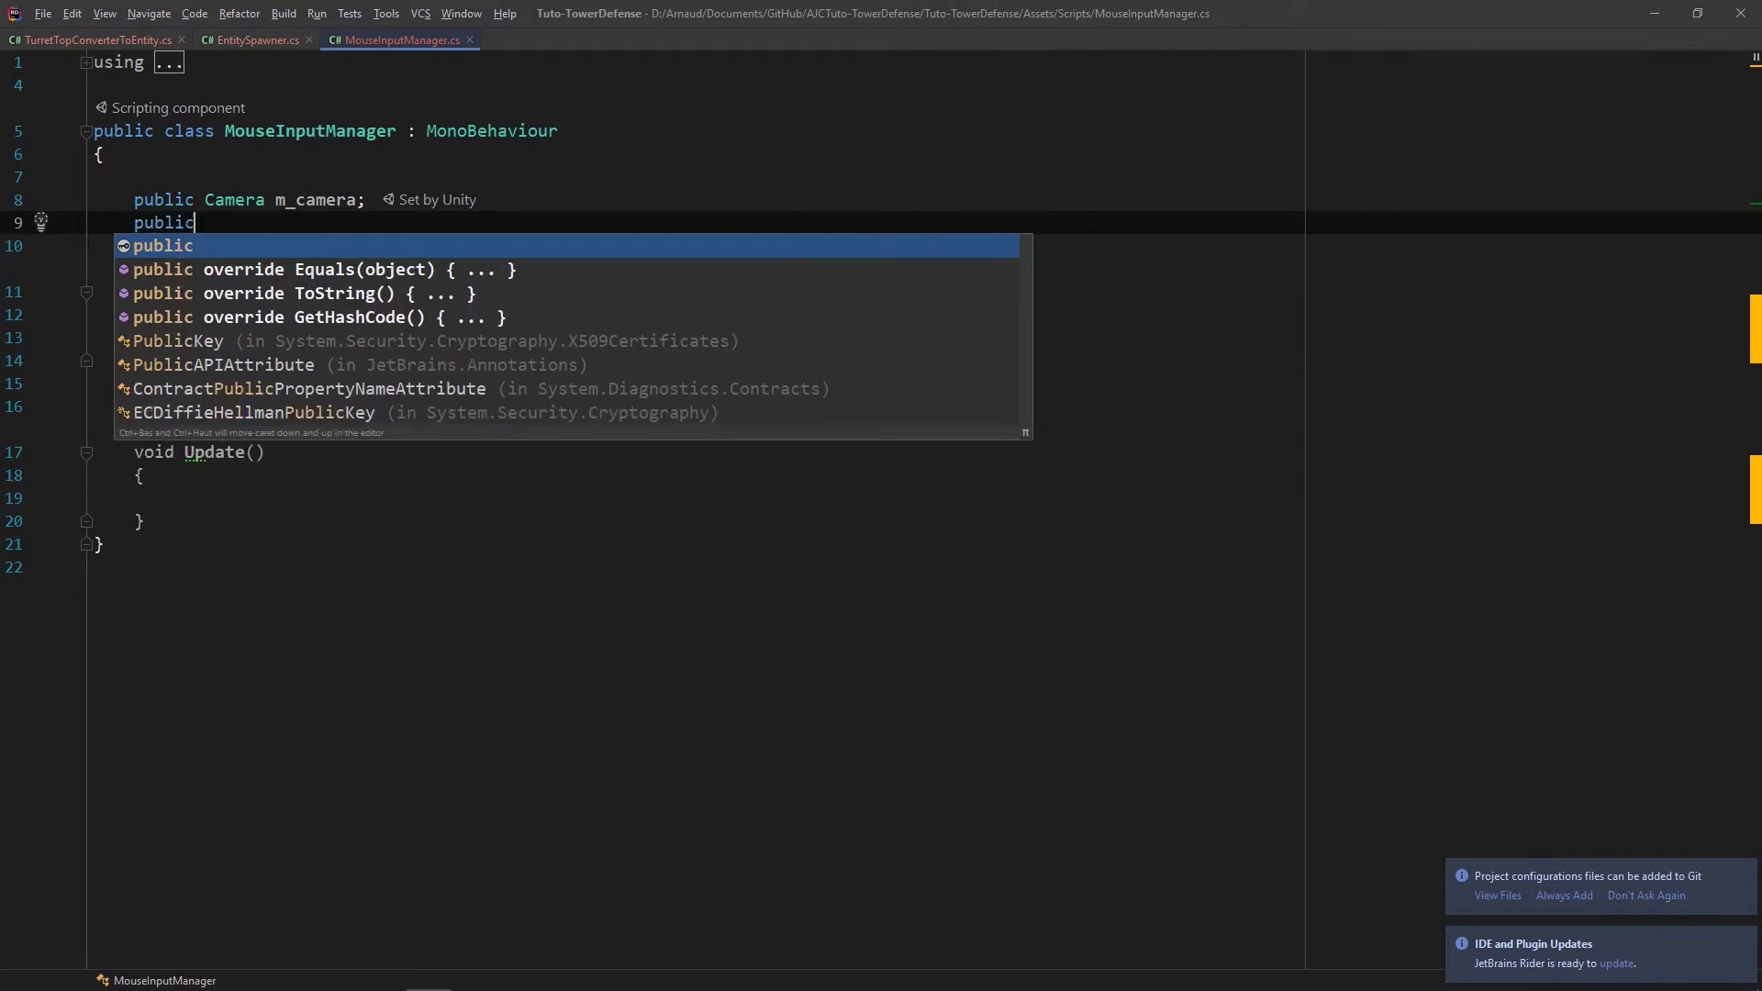
type(" float m_rayCastDist")
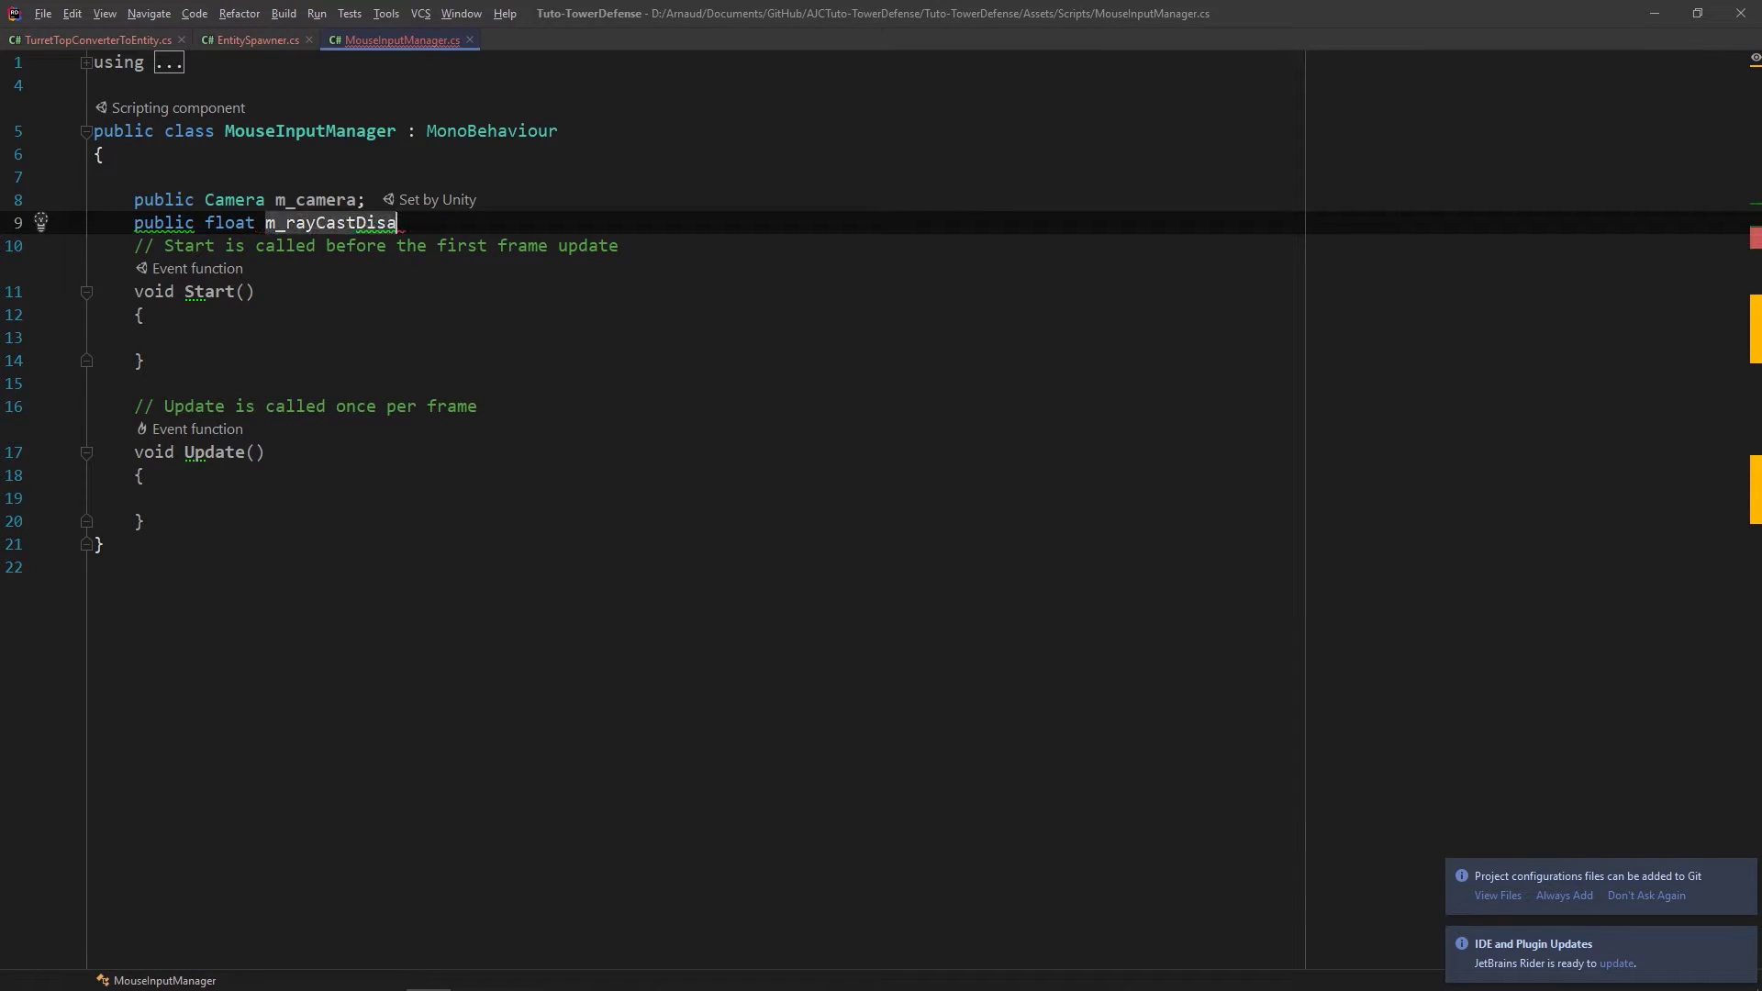
type("ance = 50f;")
key("Return")
type("public La")
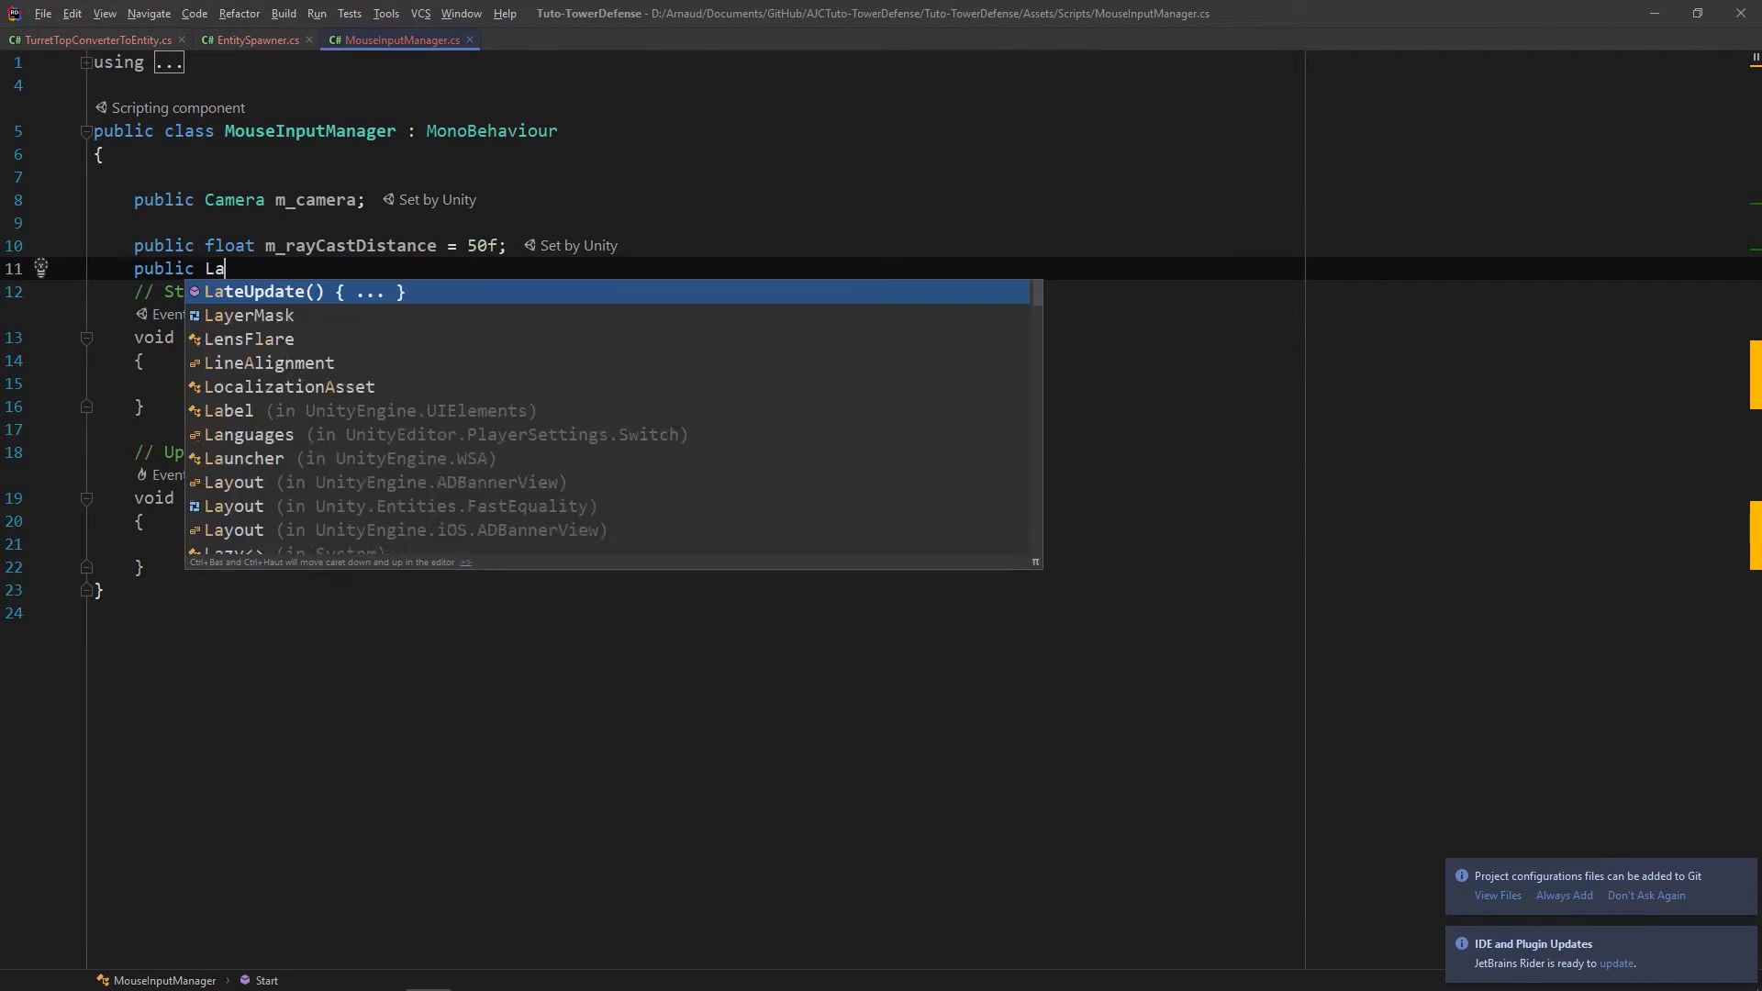
key("Return")
type("m_layerMask;")
Step: Add a public EntitySpawner m_entitySpawner field and move into the Update method
key("Return")
key("Return")
type("p")
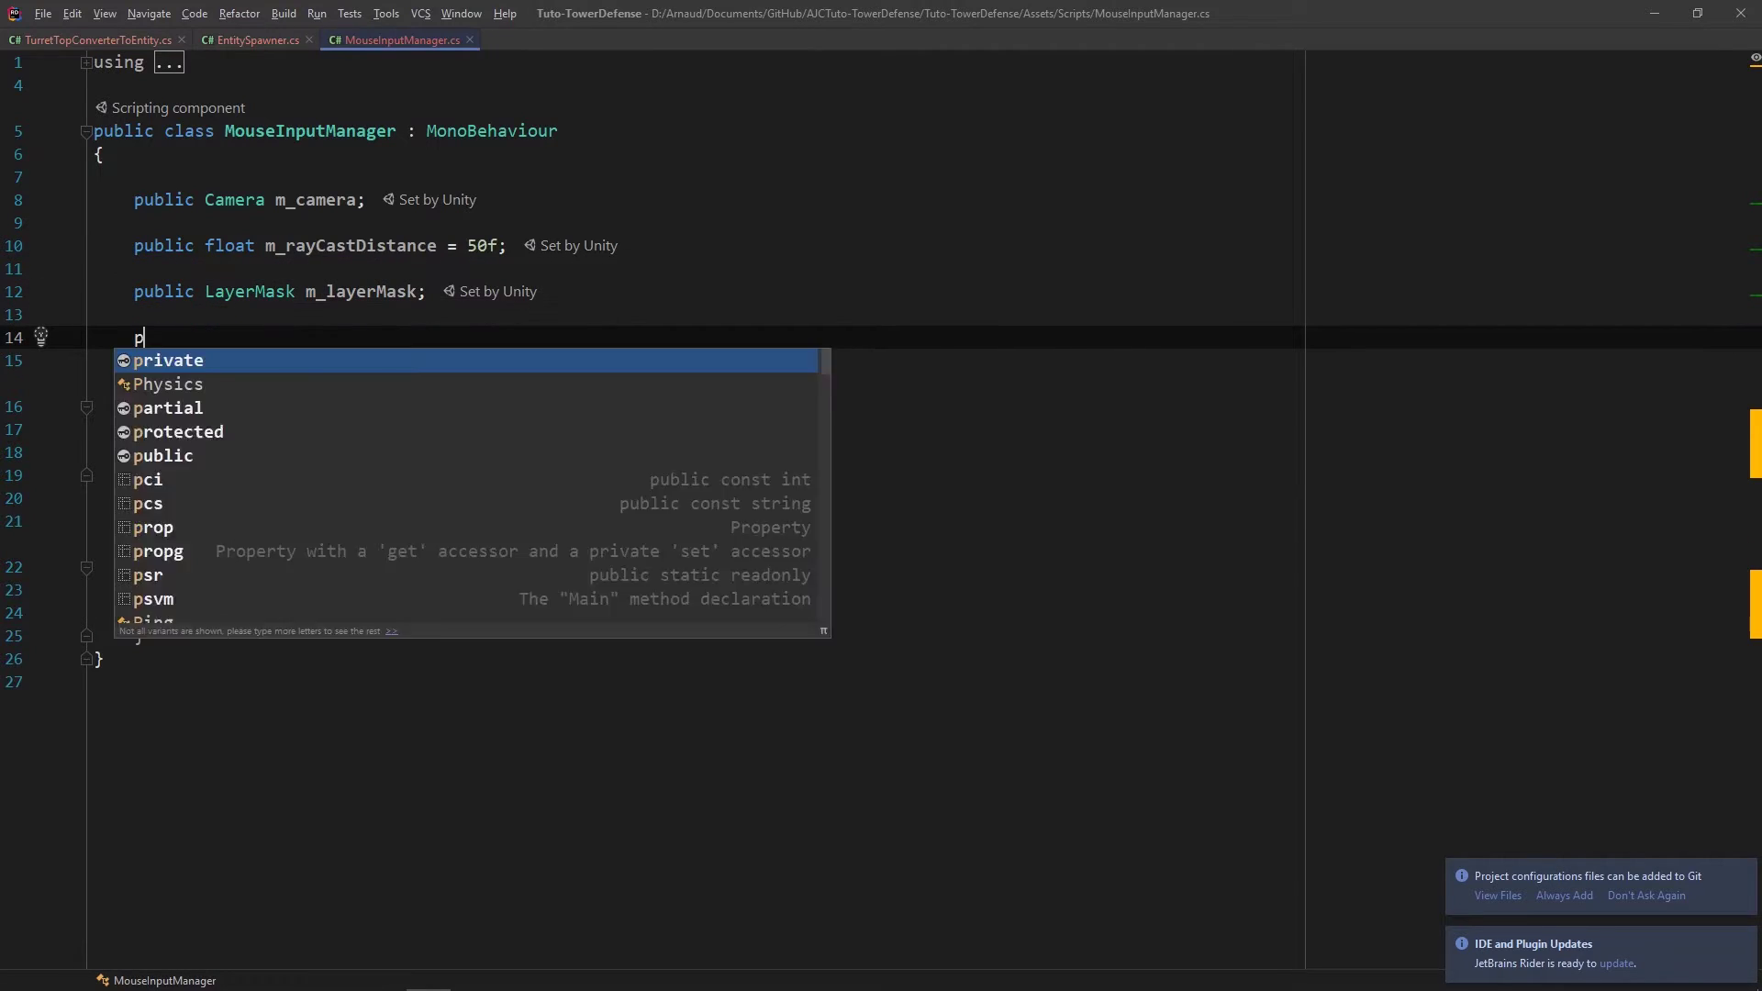
type("ublic Spaw")
key("Return")
type("m")
key("Down")
key("Down")
key("Down")
key("Return")
type(";")
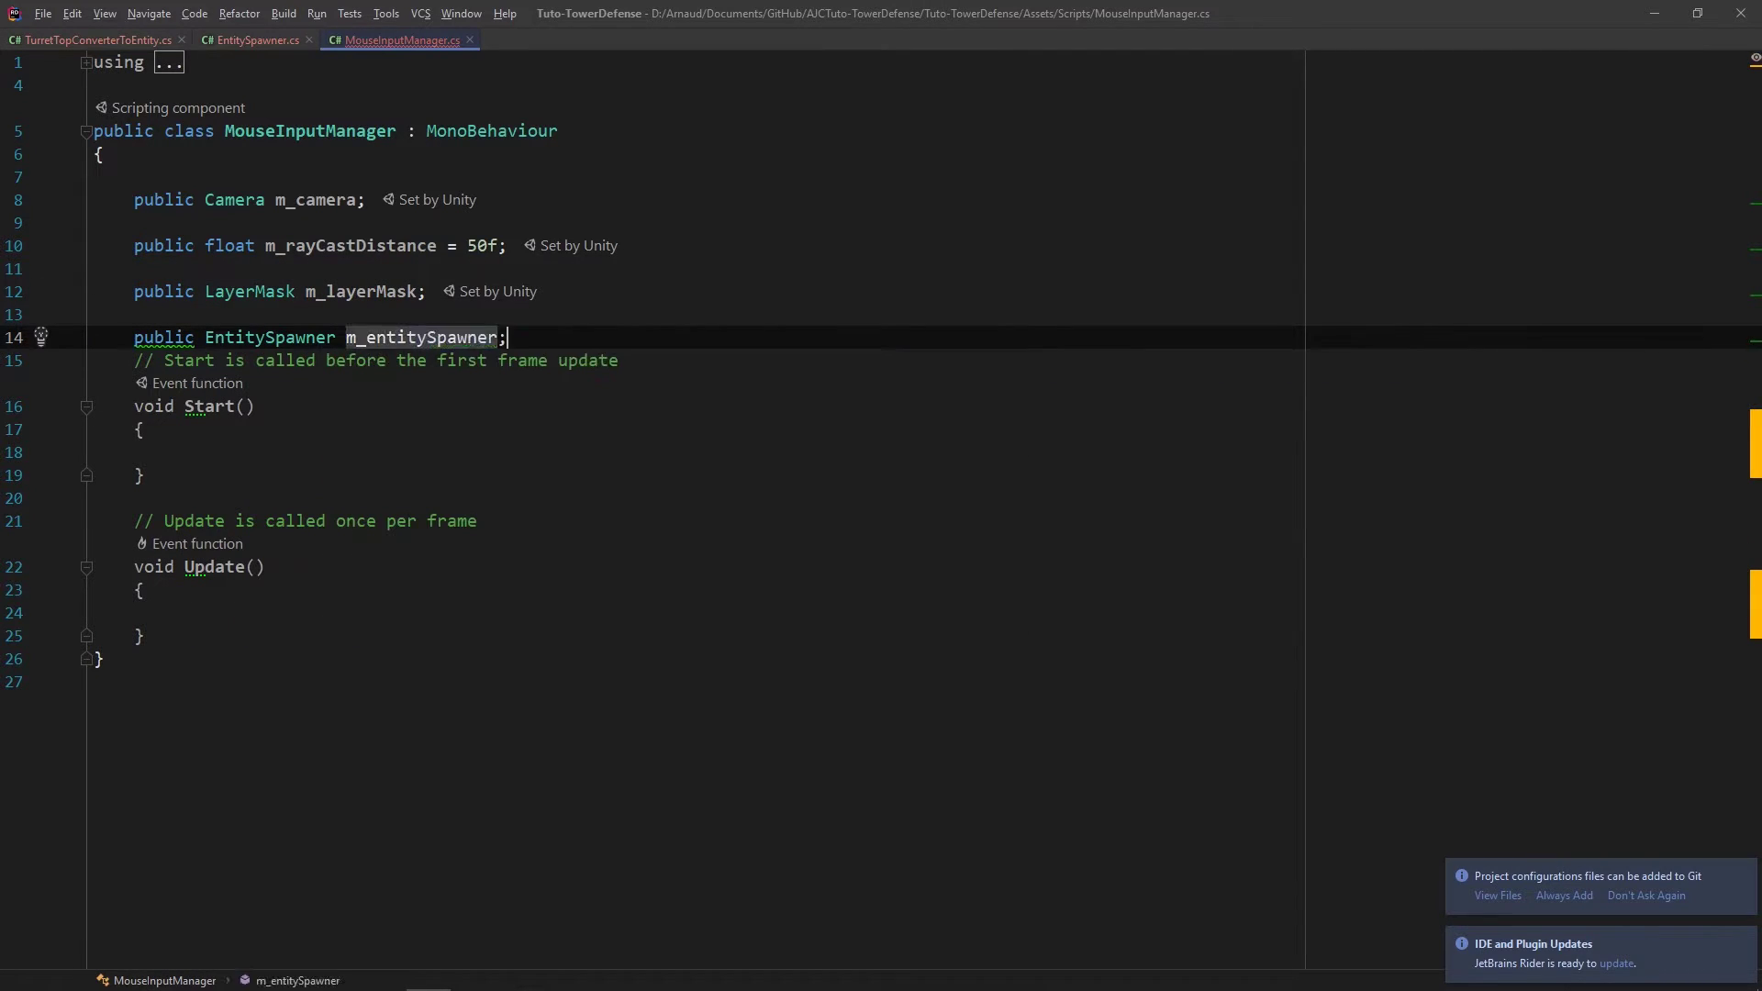
key("Return")
left_click(175, 635)
Step: On GetMouseButtonDown(0), build a ray via m_camera.ScreenPointToRay(Input.mousePosition) and declare RaycastHit hit
type("if(")
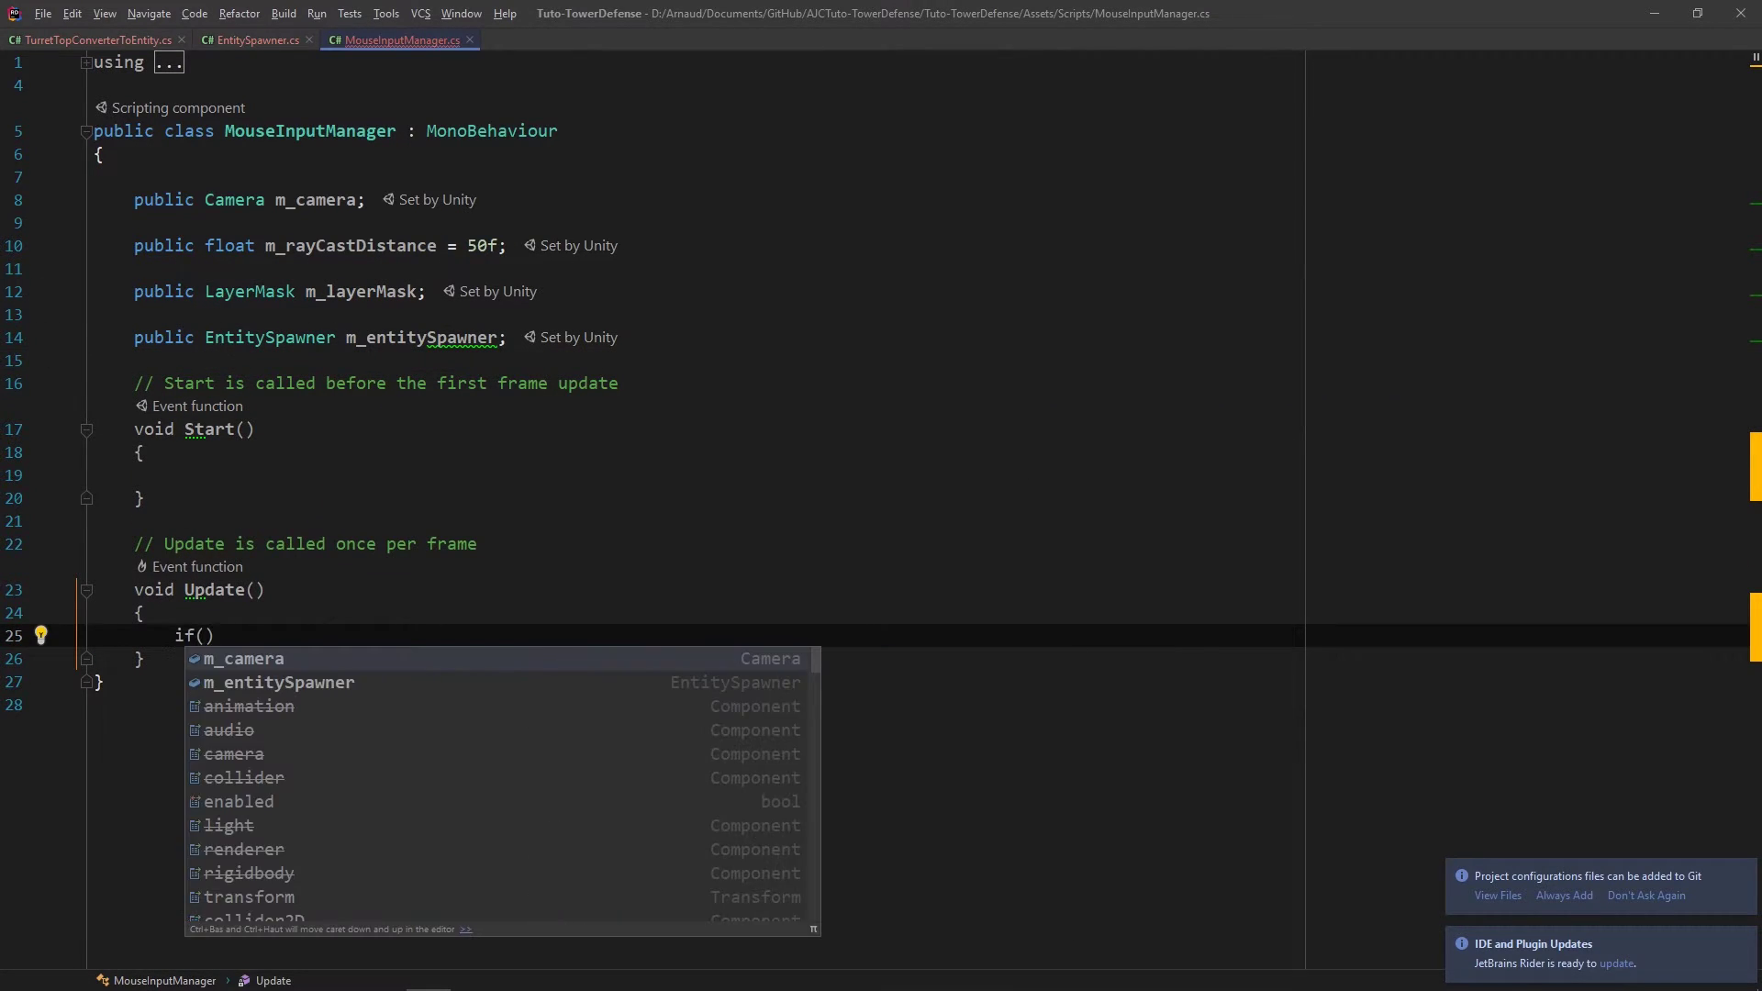
type("Input.get")
key("Return")
type("0")
key("Return")
type("{")
key("Return")
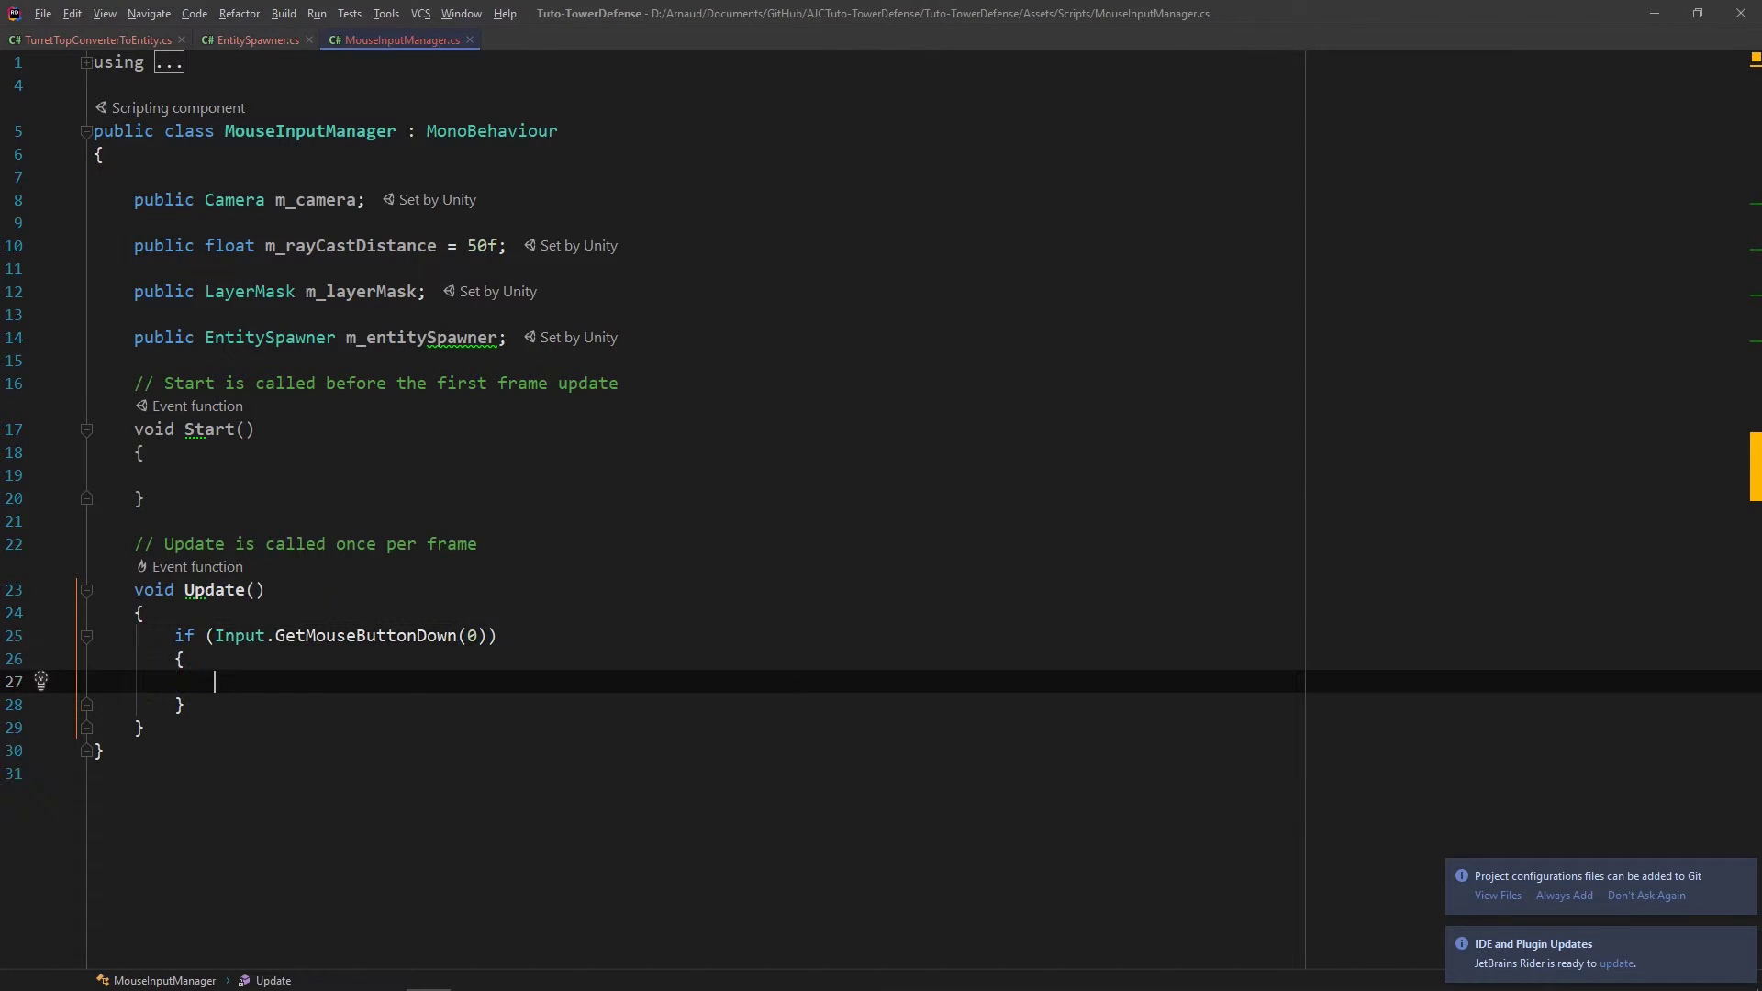
type("Vector3 mousePosition")
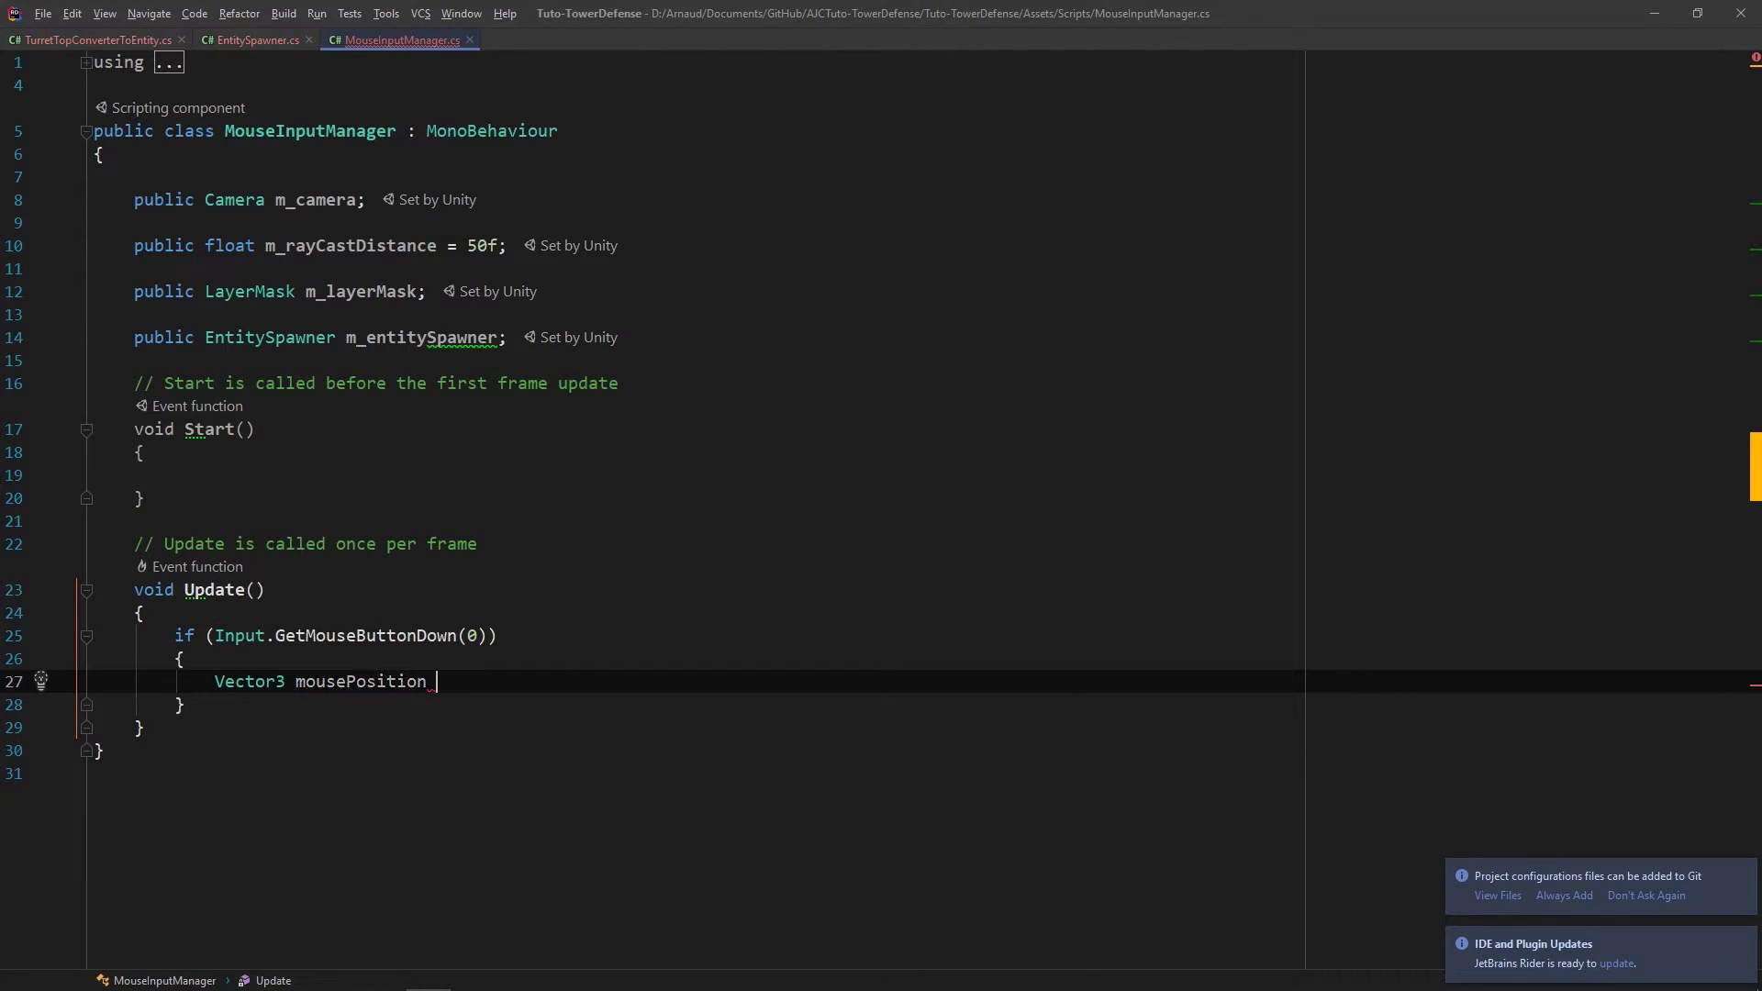
type(" = Input.mousePosition;")
key("Return")
type("Ray ray")
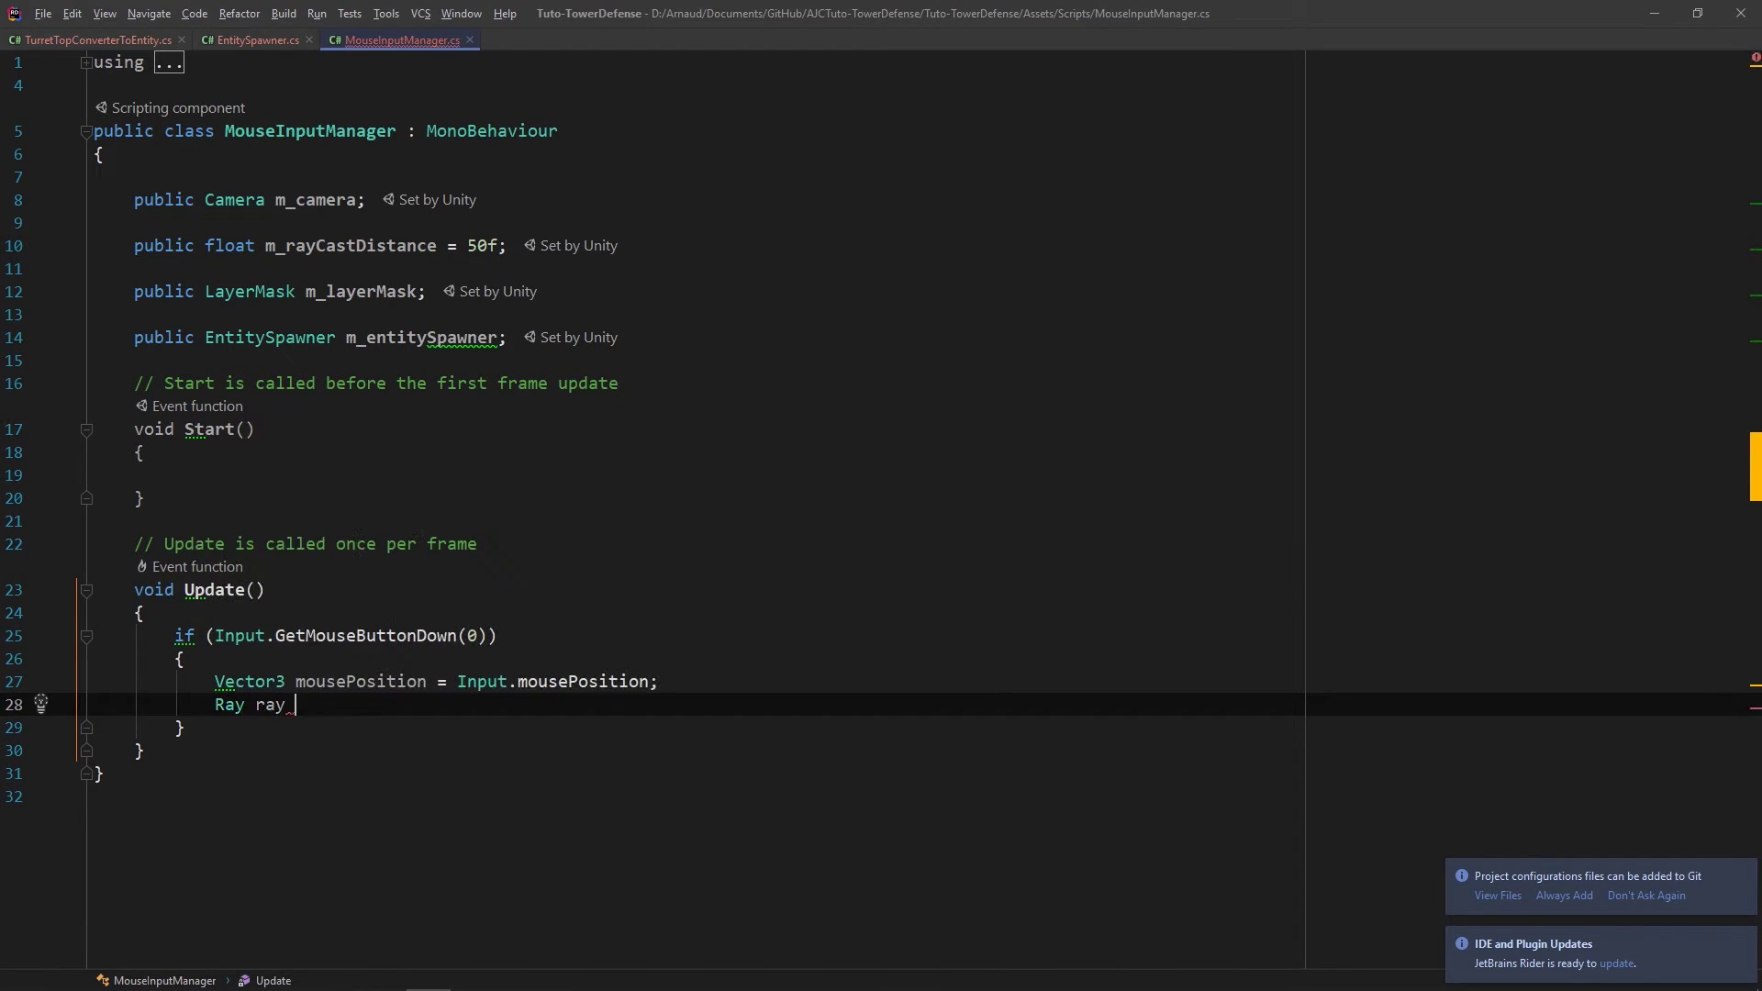
type(" = m_")
key("Return")
type(".Scr")
key("Return")
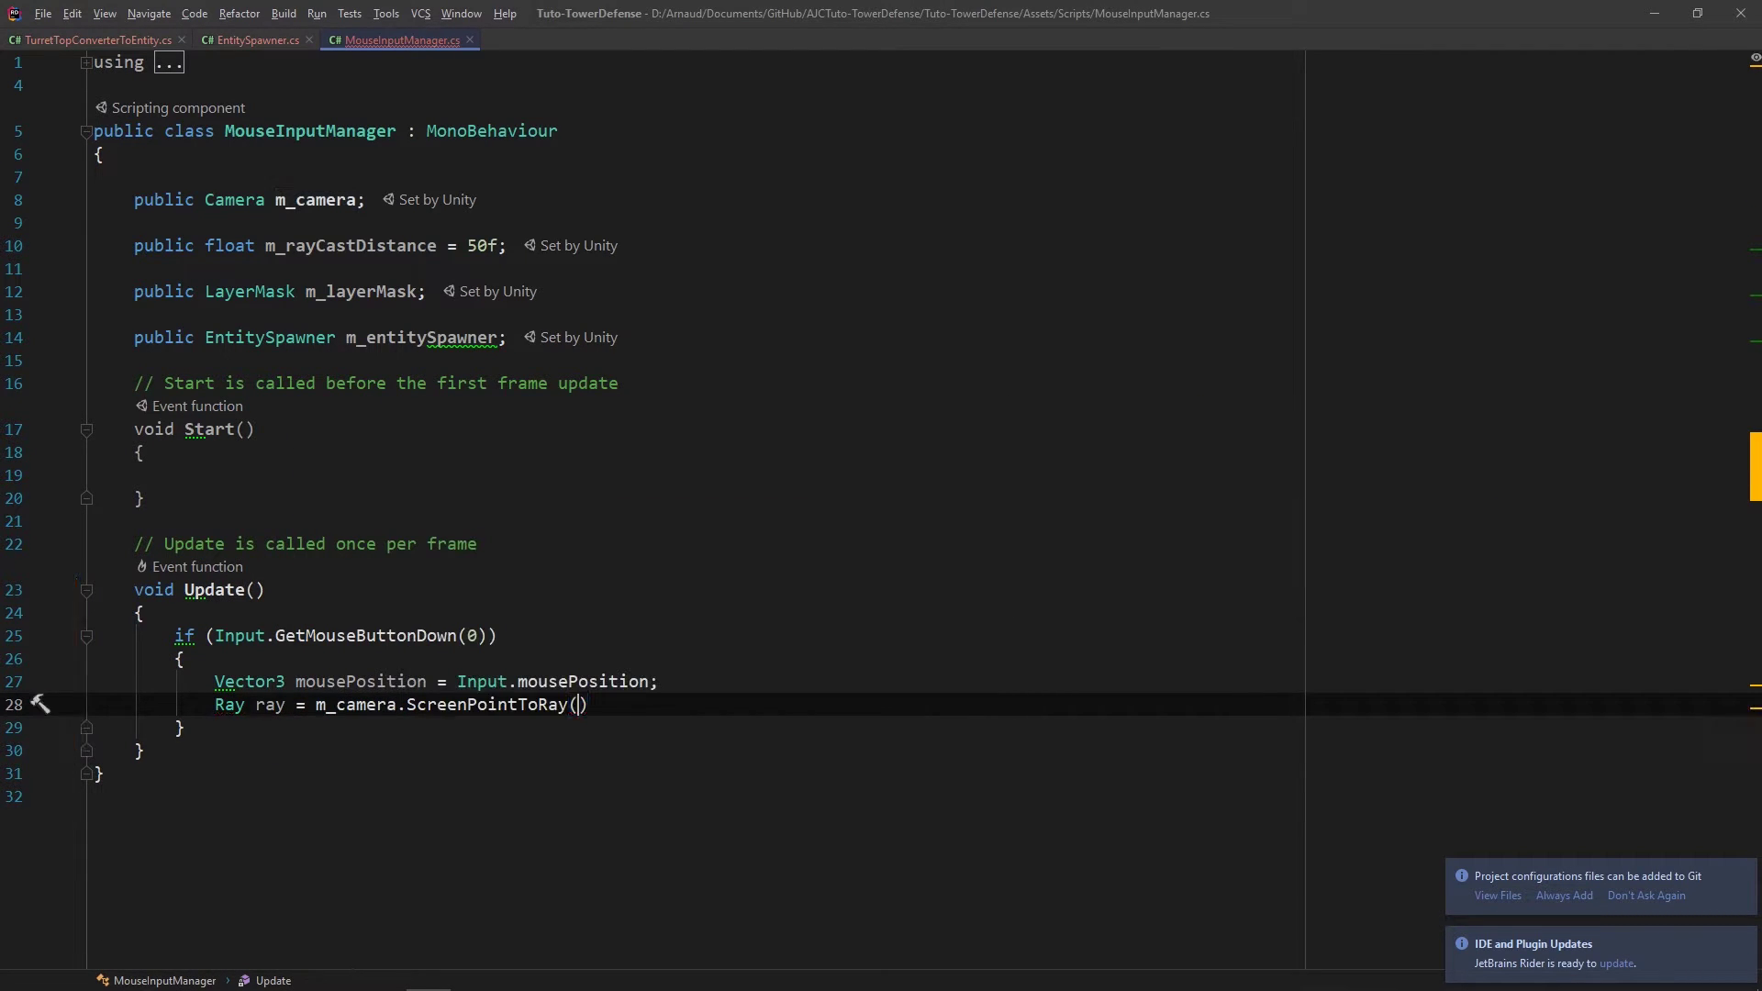
type("mou")
key("Return")
type(");")
key("Return")
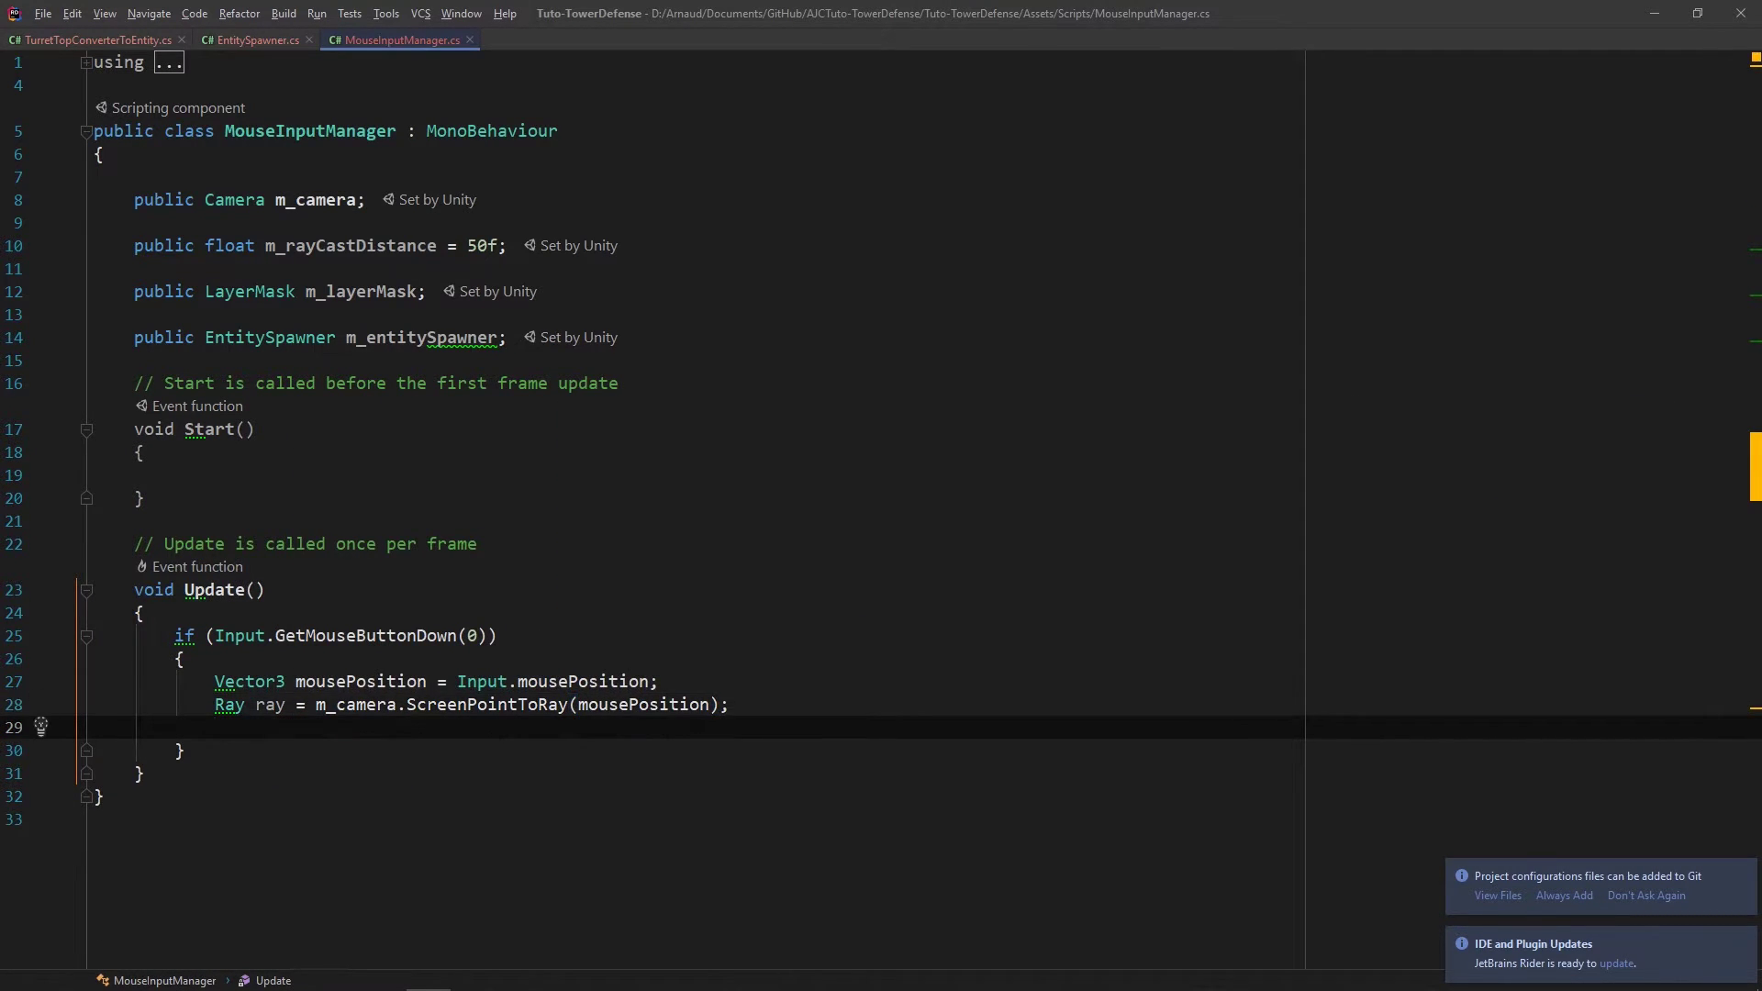
type("Rayc")
key("Return")
type("hit;")
key("Return")
Step: If Physics.Raycast hits within m_rayCastDistance on m_layerMask, call m_entitySpawner.CreateTurretAt(hit.point)
key("Return")
type("if")
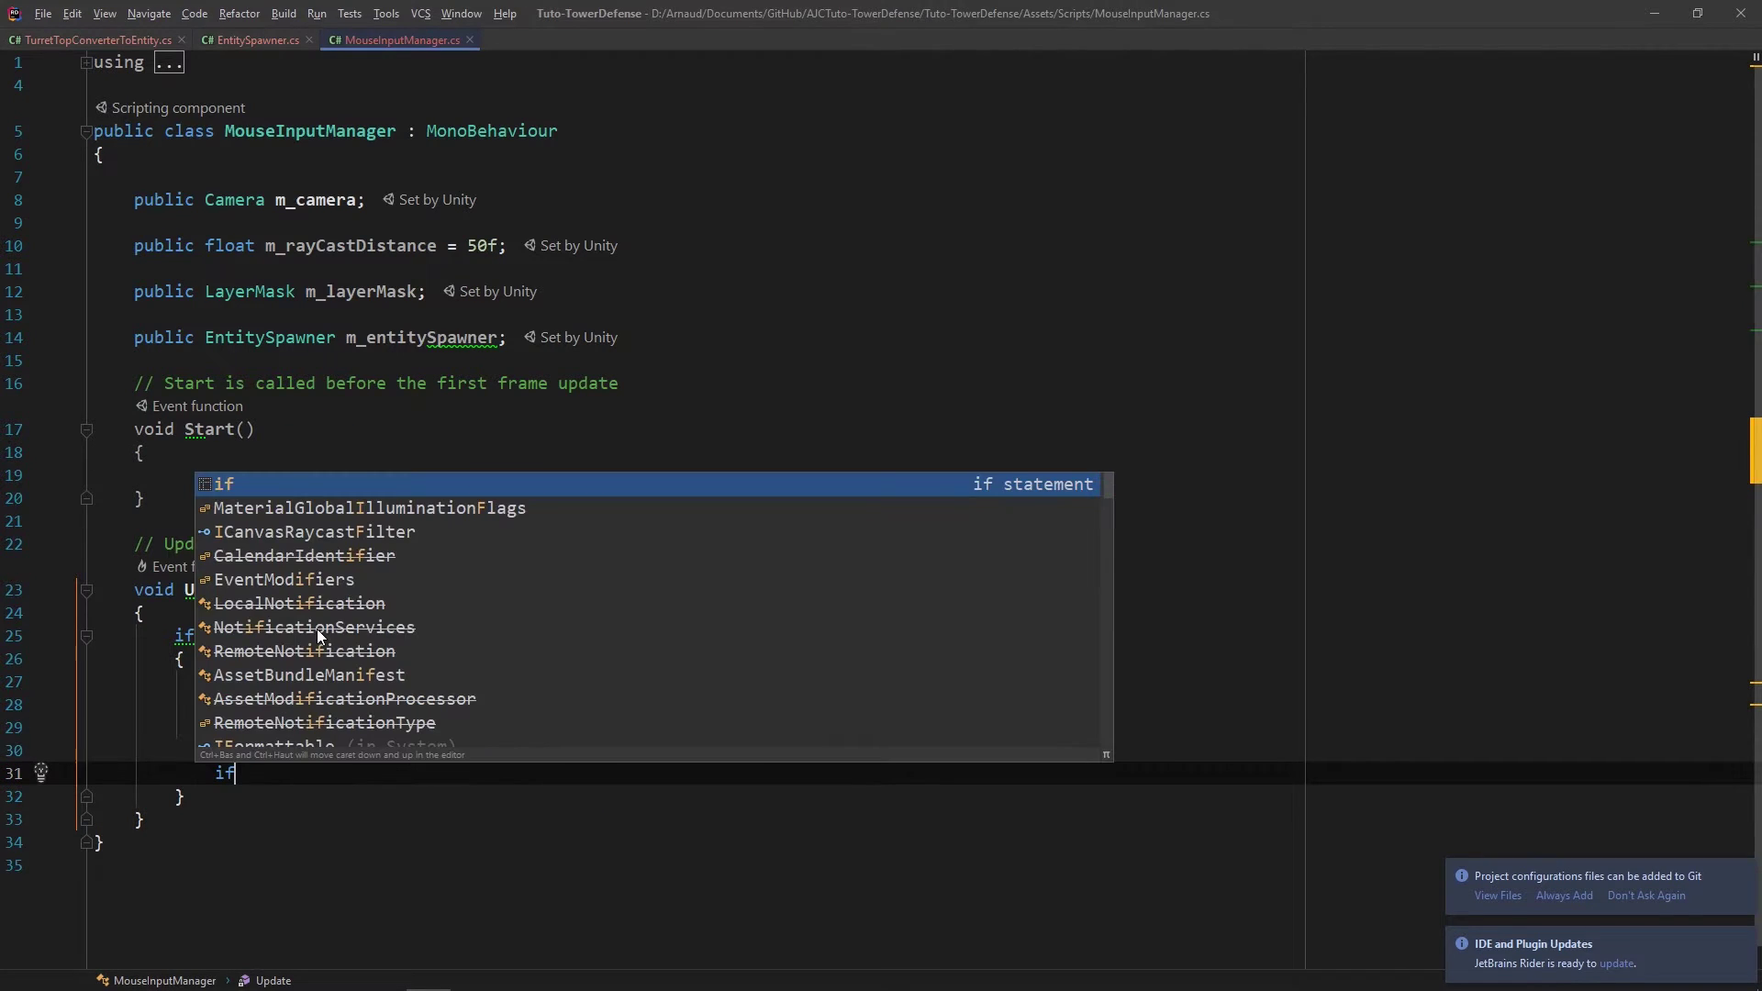
type("(Ph")
key("Return")
type(".Ray")
key("Return")
type("ray")
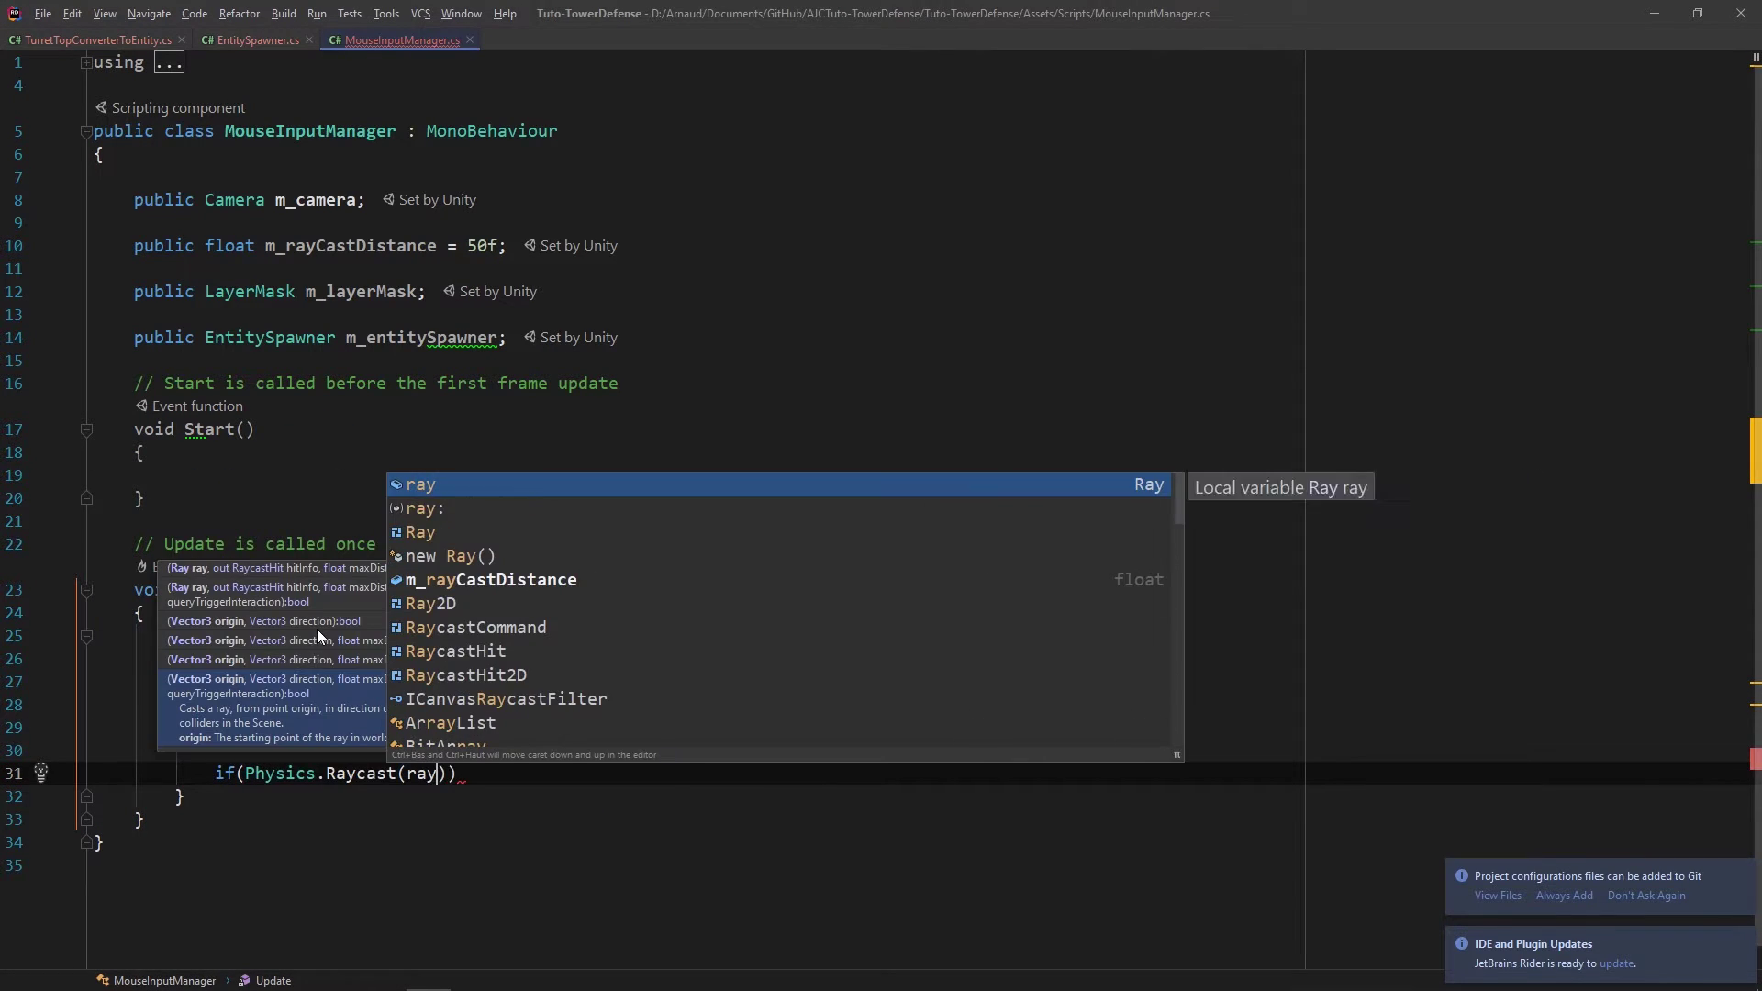
type(", out hit, m_rayCastDistance, ")
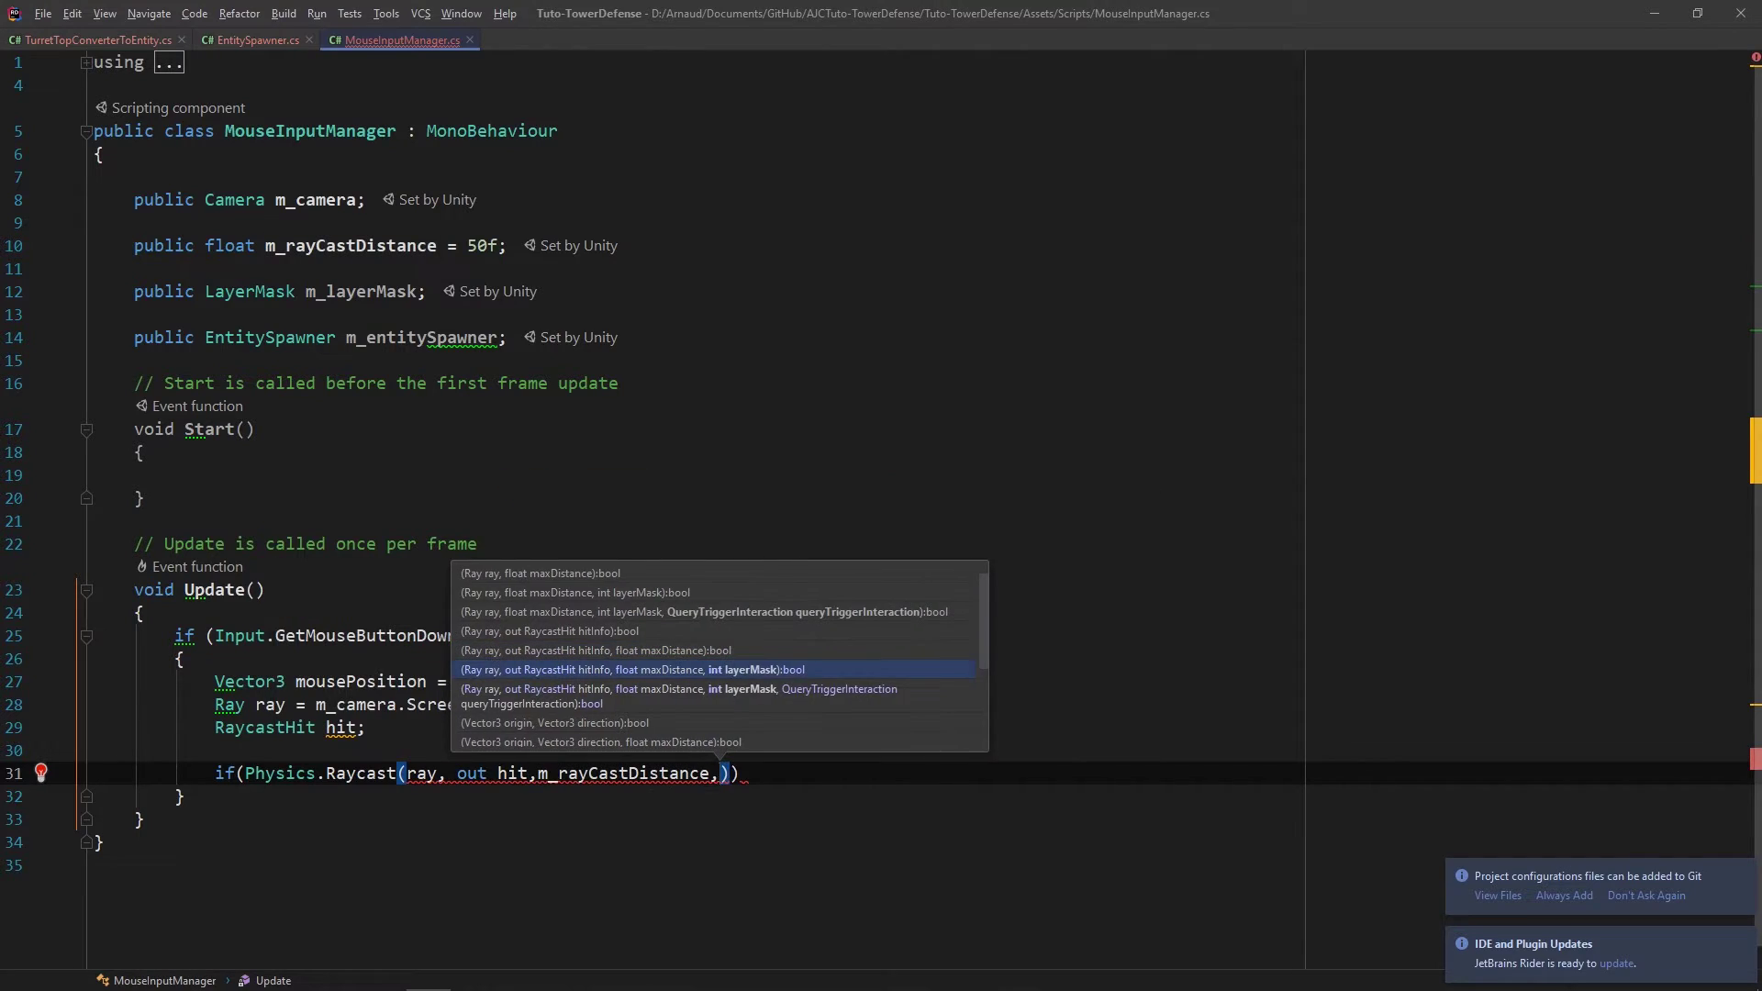
type("m_layerMask")
key("End")
key("Return")
type("{")
key("Return")
type("Vector3 ")
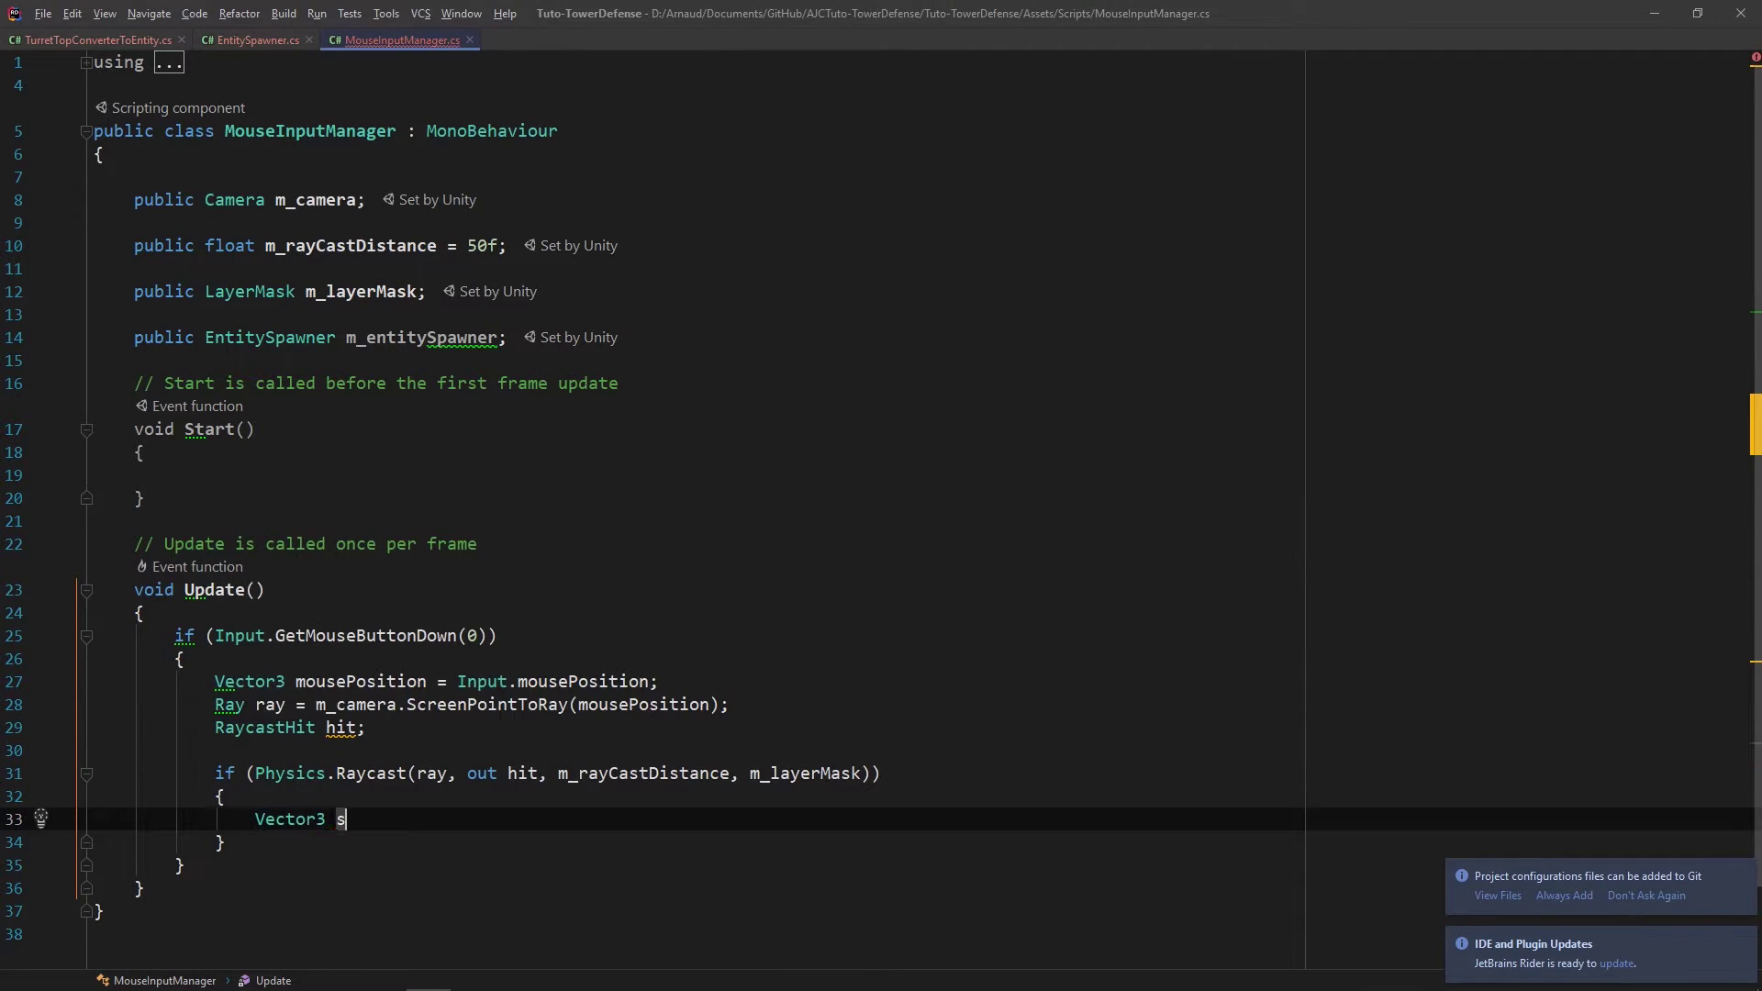
type("spawnPosition = hit.point;")
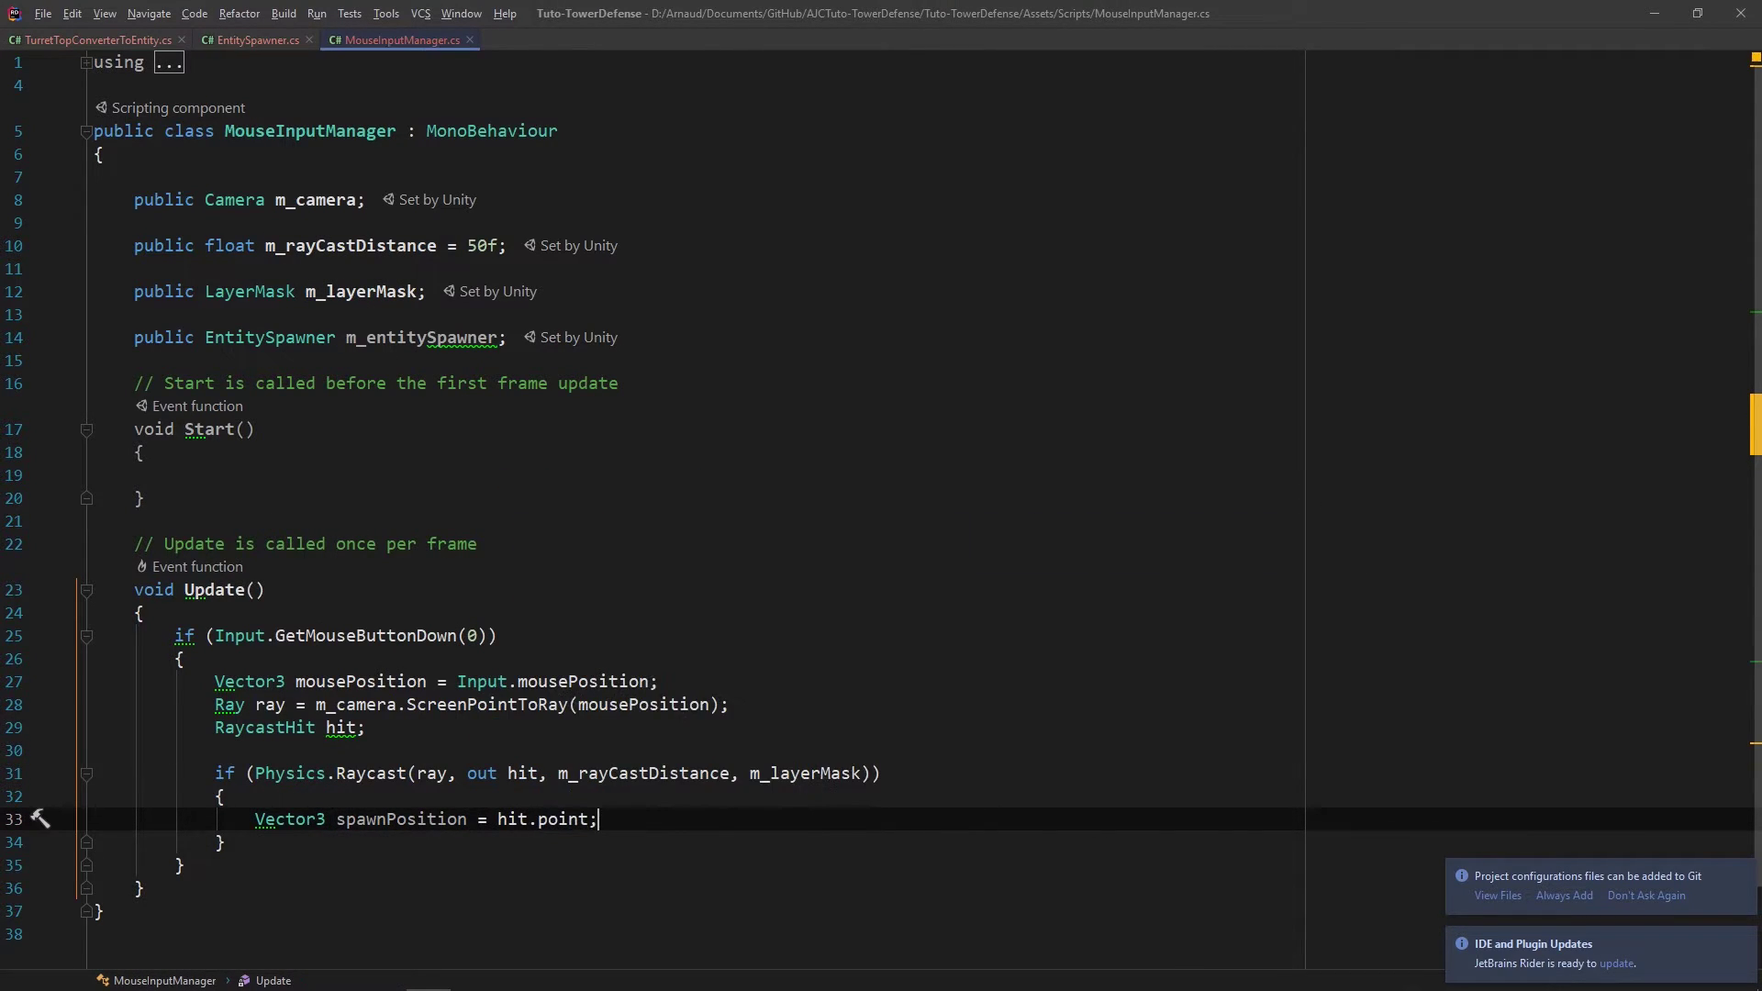
key("Return")
type("m_")
key("Down")
key("Return")
type(".Cr")
key("Return")
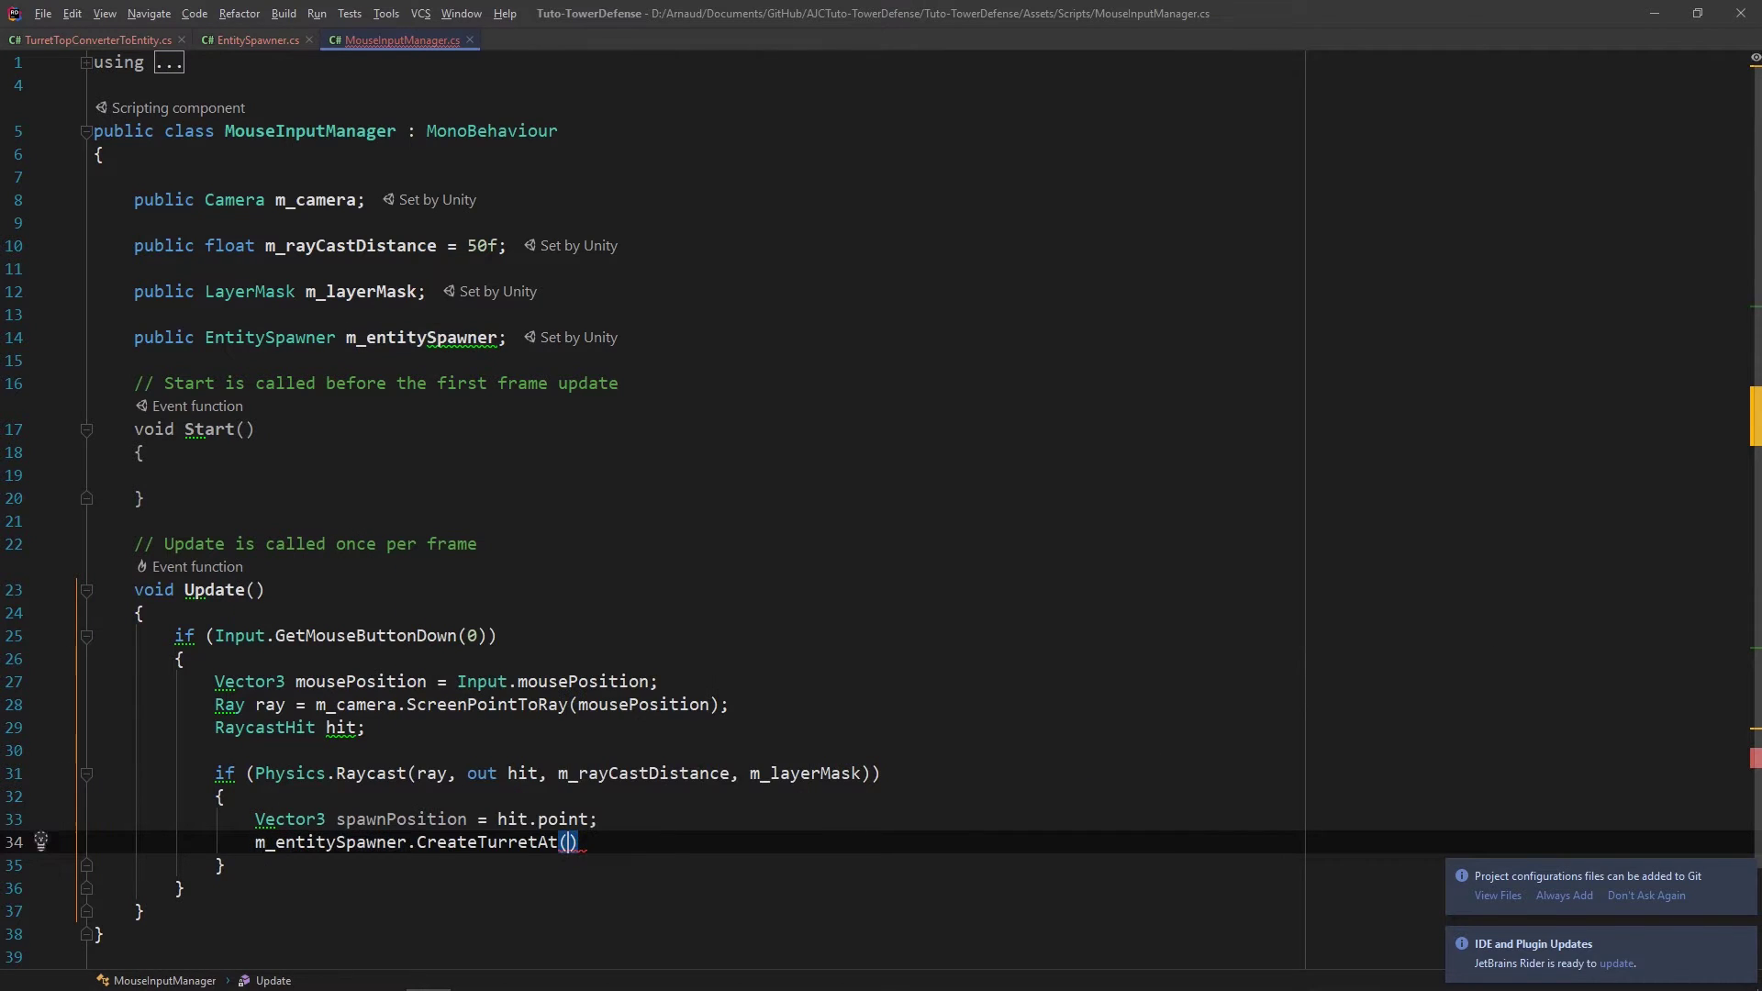
type("s")
key("Return")
type(";")
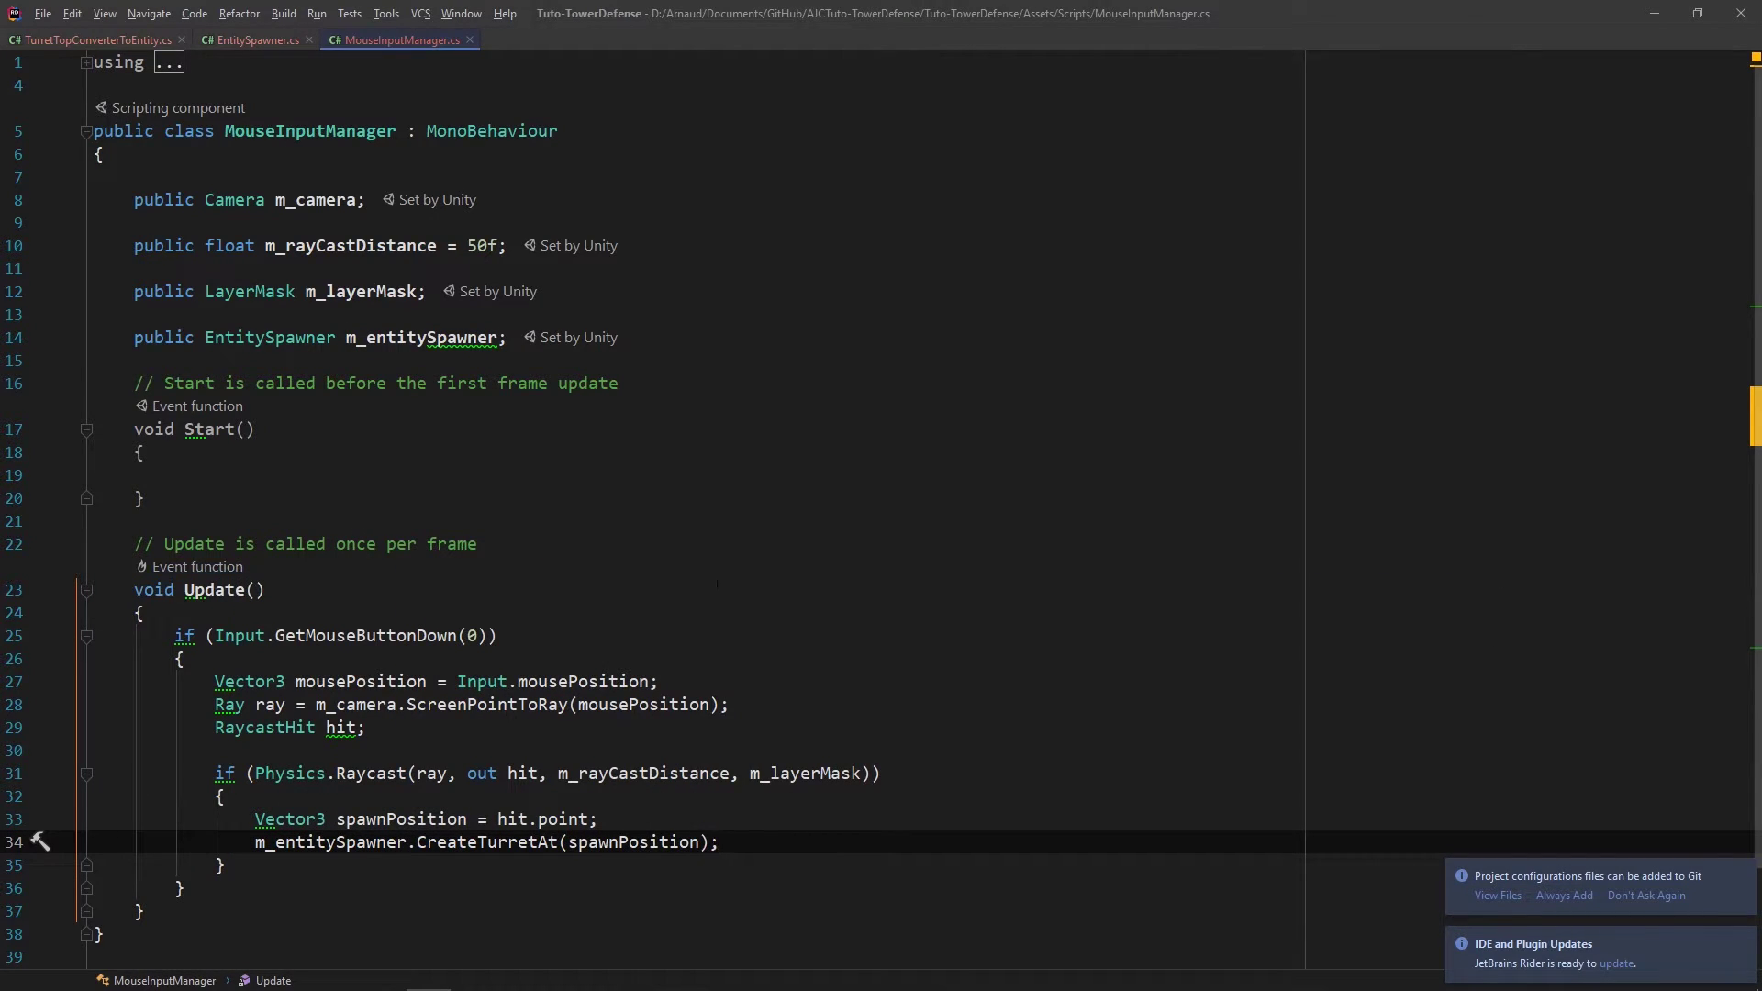
Step: Switch back to the Unity editor from the taskbar
scroll(744, 549, "down", 1)
mouse_move(340, 662)
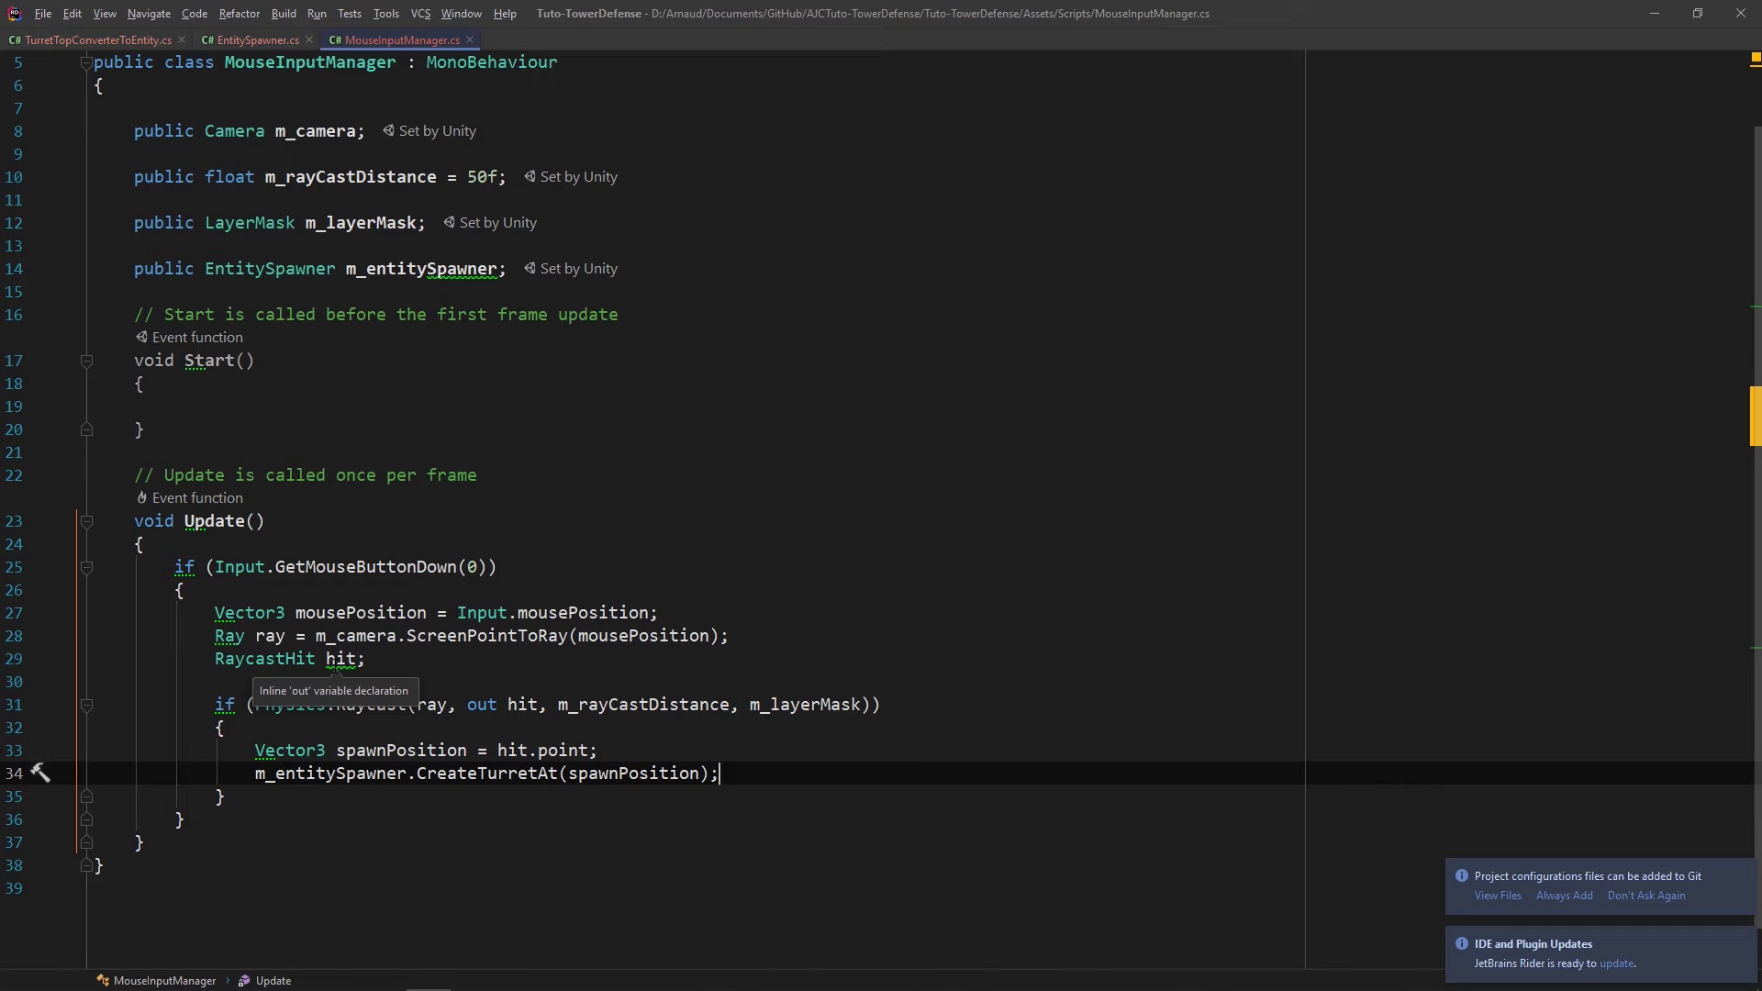
left_click(339, 973)
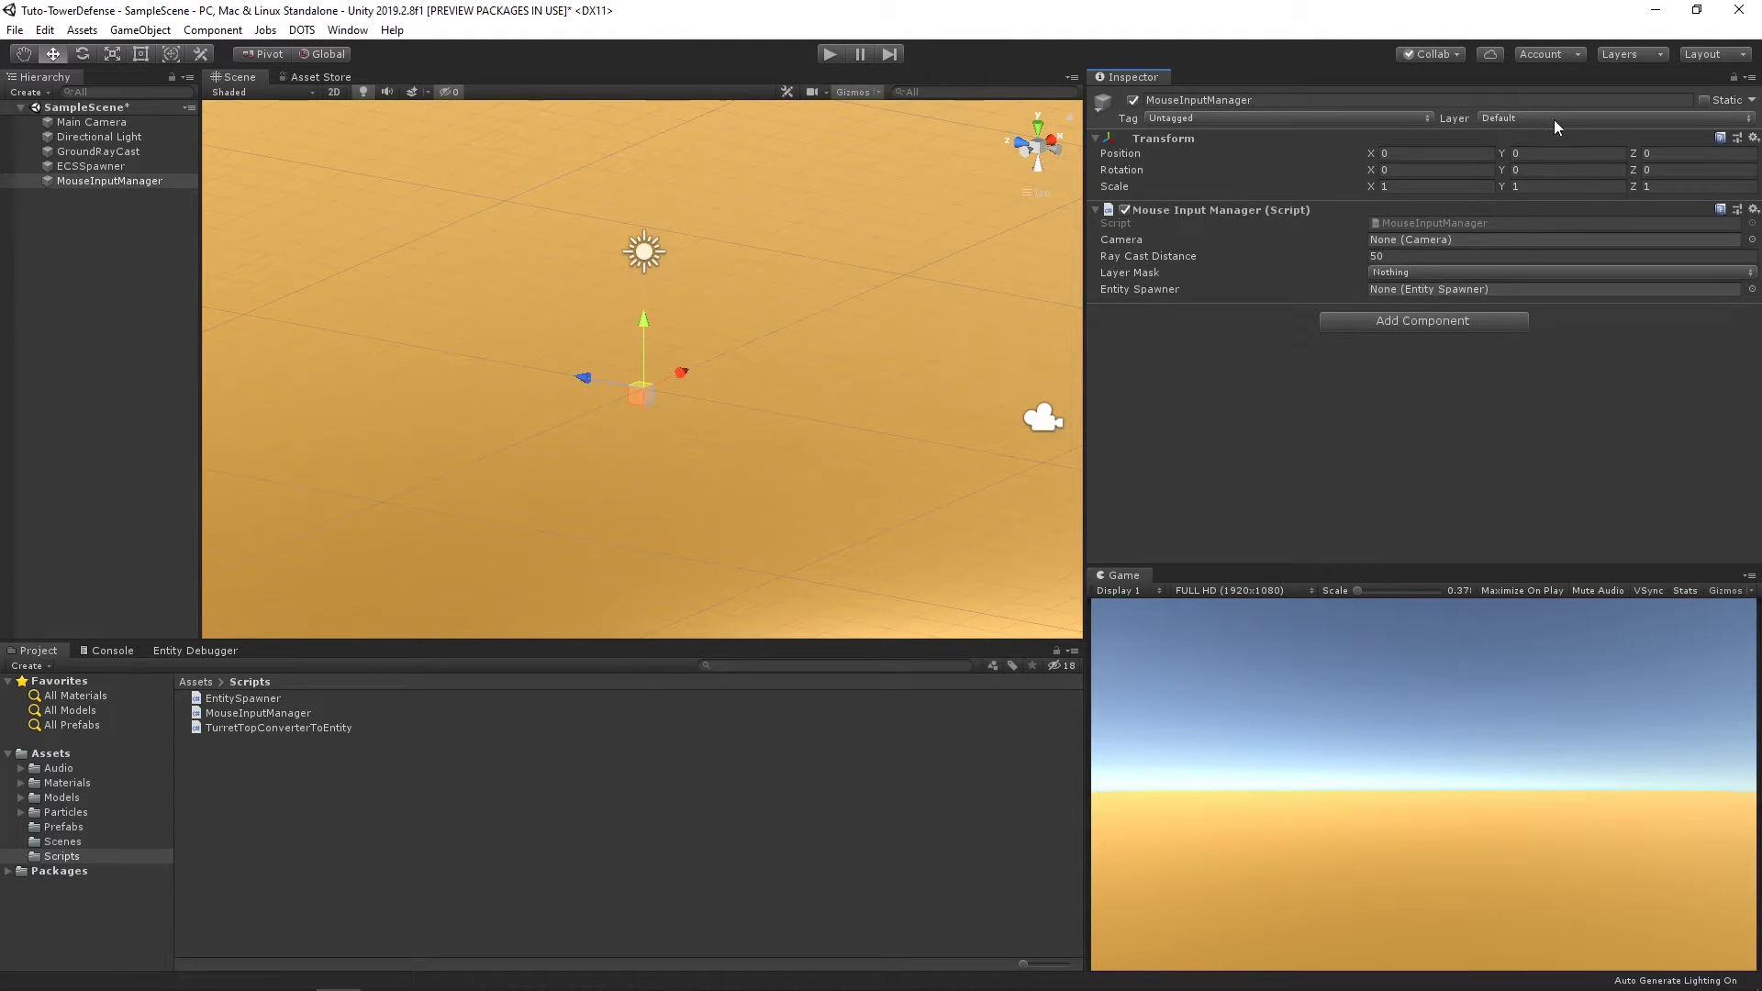
Step: Assign Main Camera and ECSSpawner to MouseInputManager's fields and add a user layer named Raycast
left_click_drag(90, 122, 1402, 242)
left_click_drag(69, 158, 1399, 294)
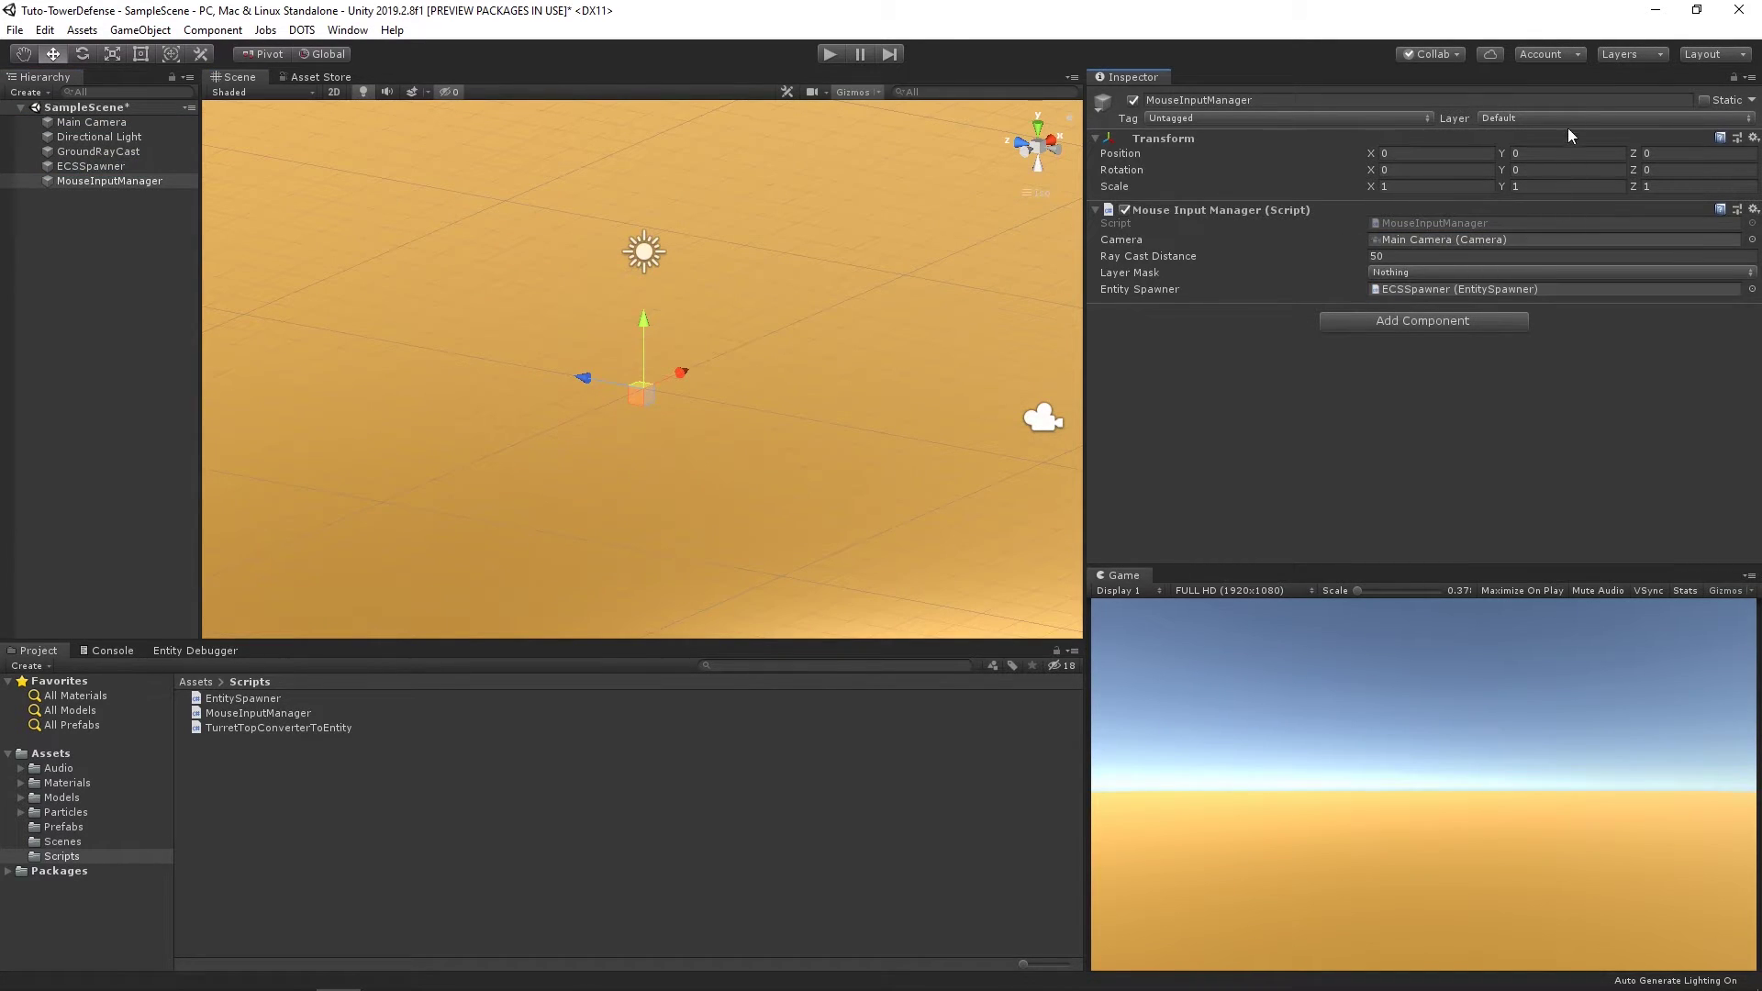
left_click(1568, 118)
left_click(1562, 244)
left_click(1386, 321)
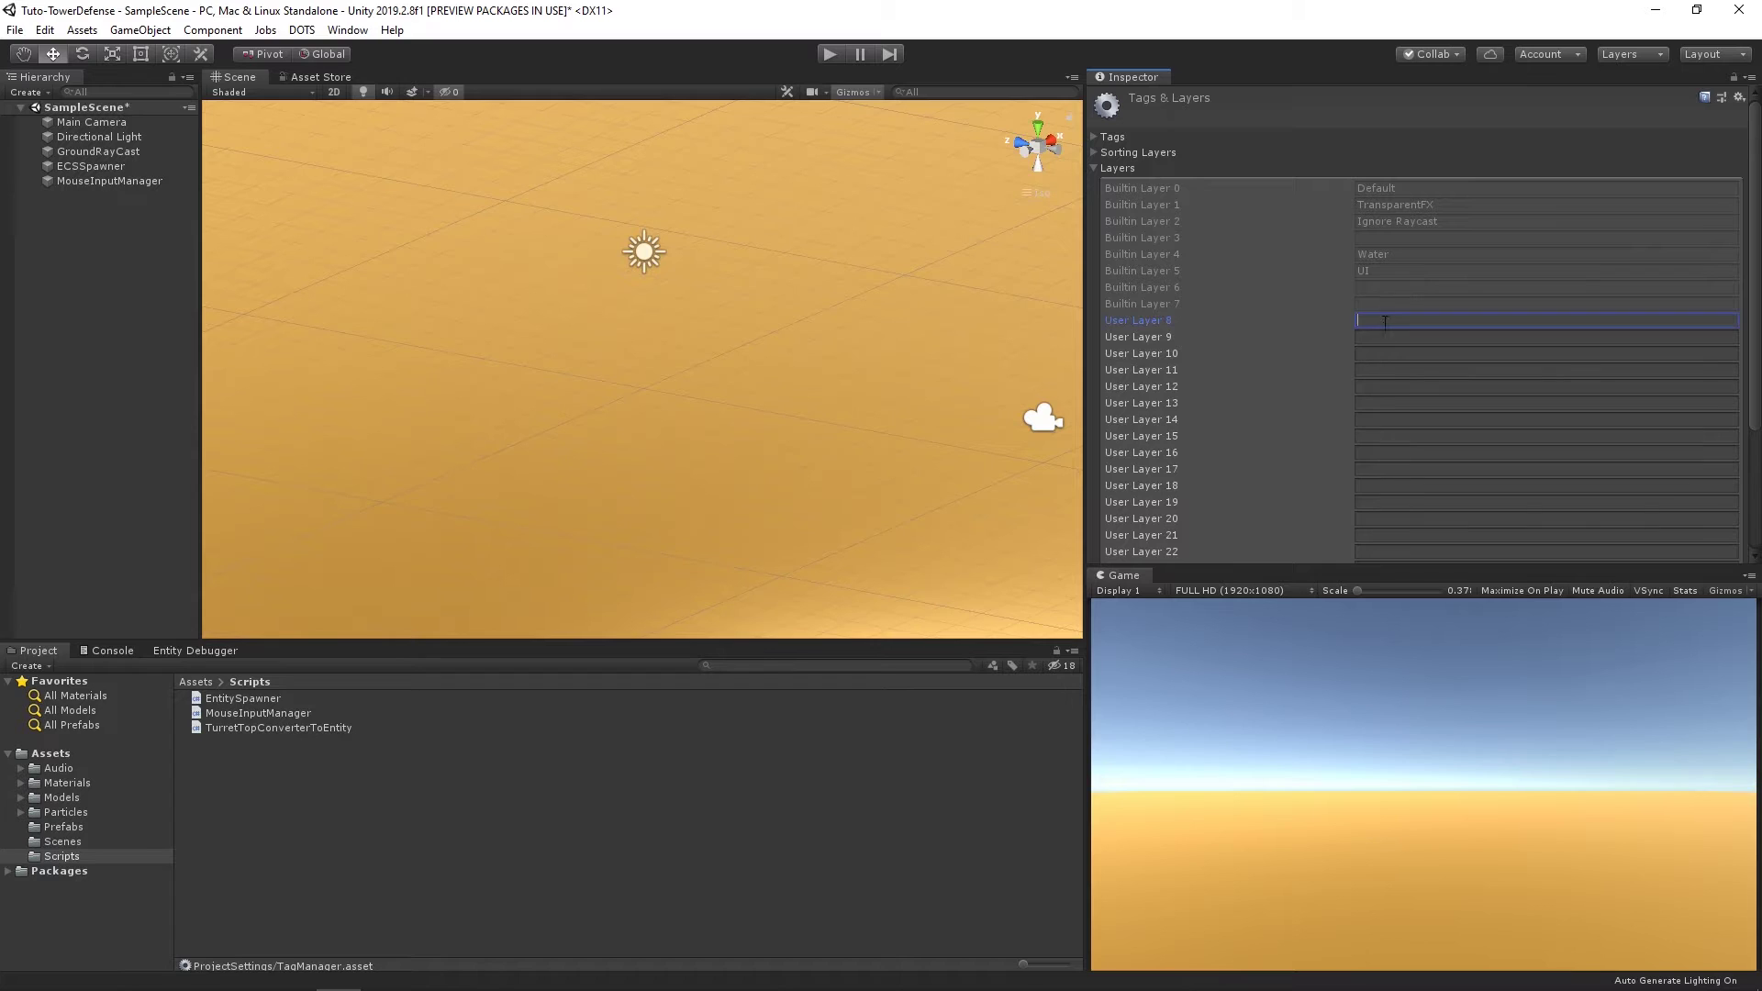
type("Raycast")
left_click(1219, 680)
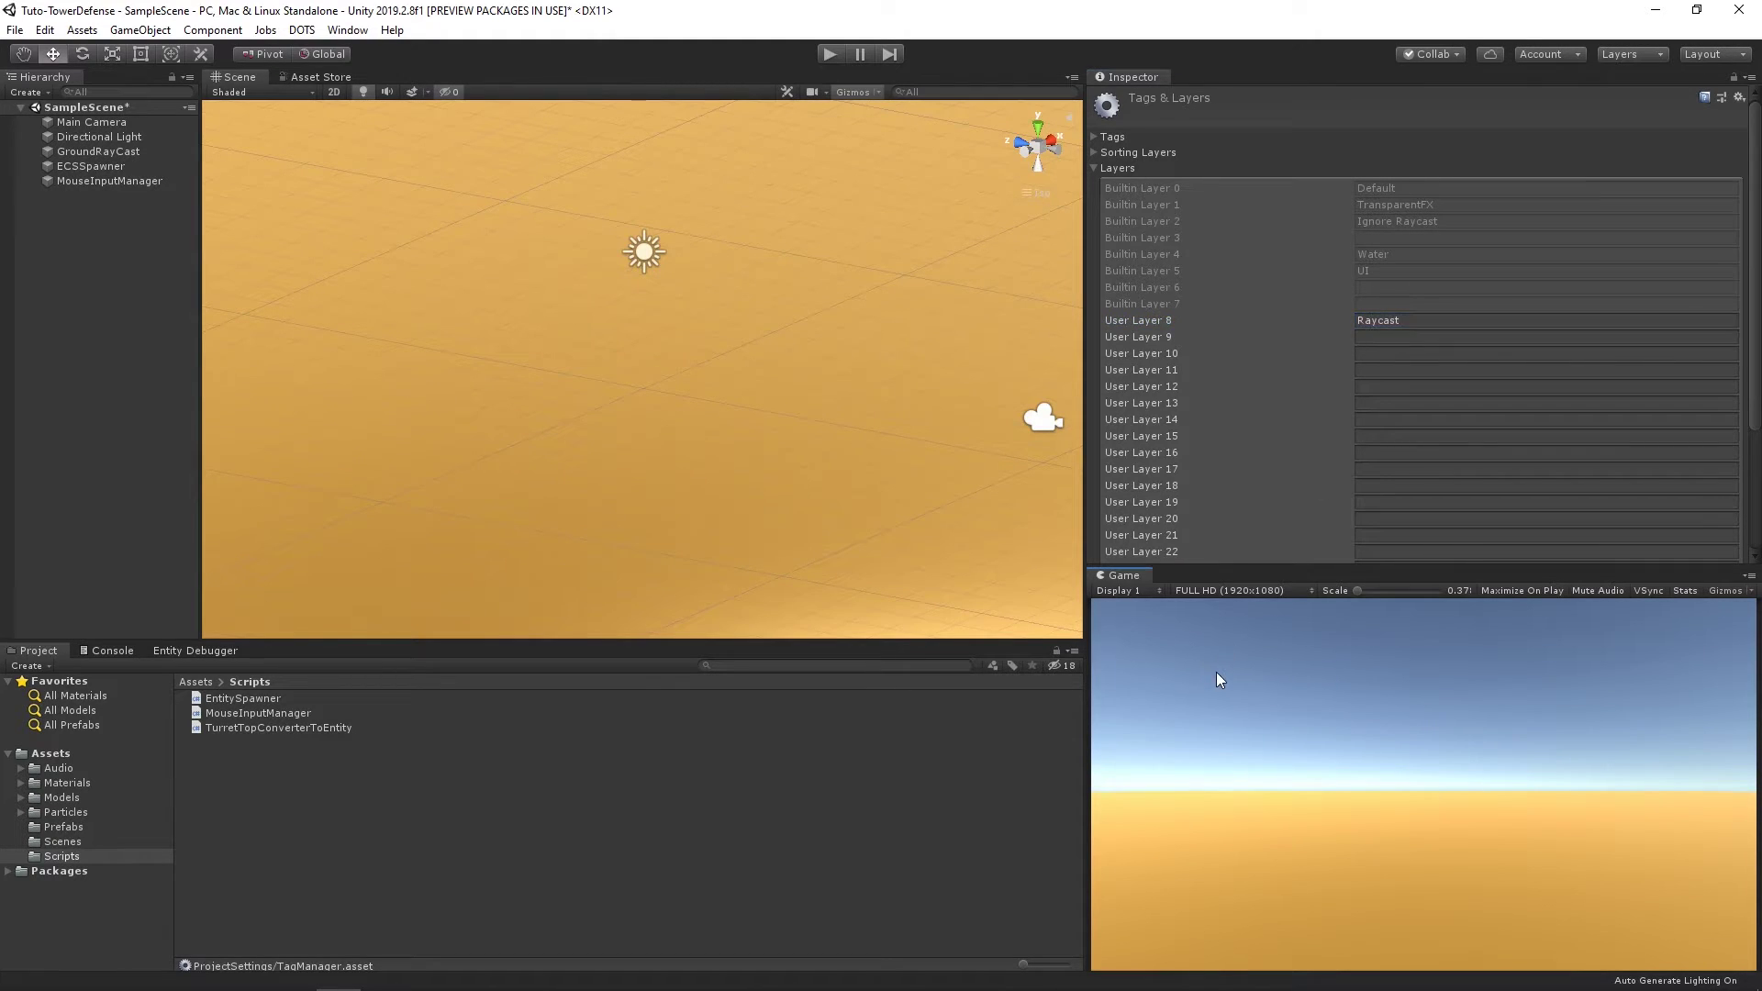
Step: Put GroundRayCast on the Raycast layer and set MouseInputManager's Layer Mask to Raycast
left_click(118, 152)
left_click(1560, 117)
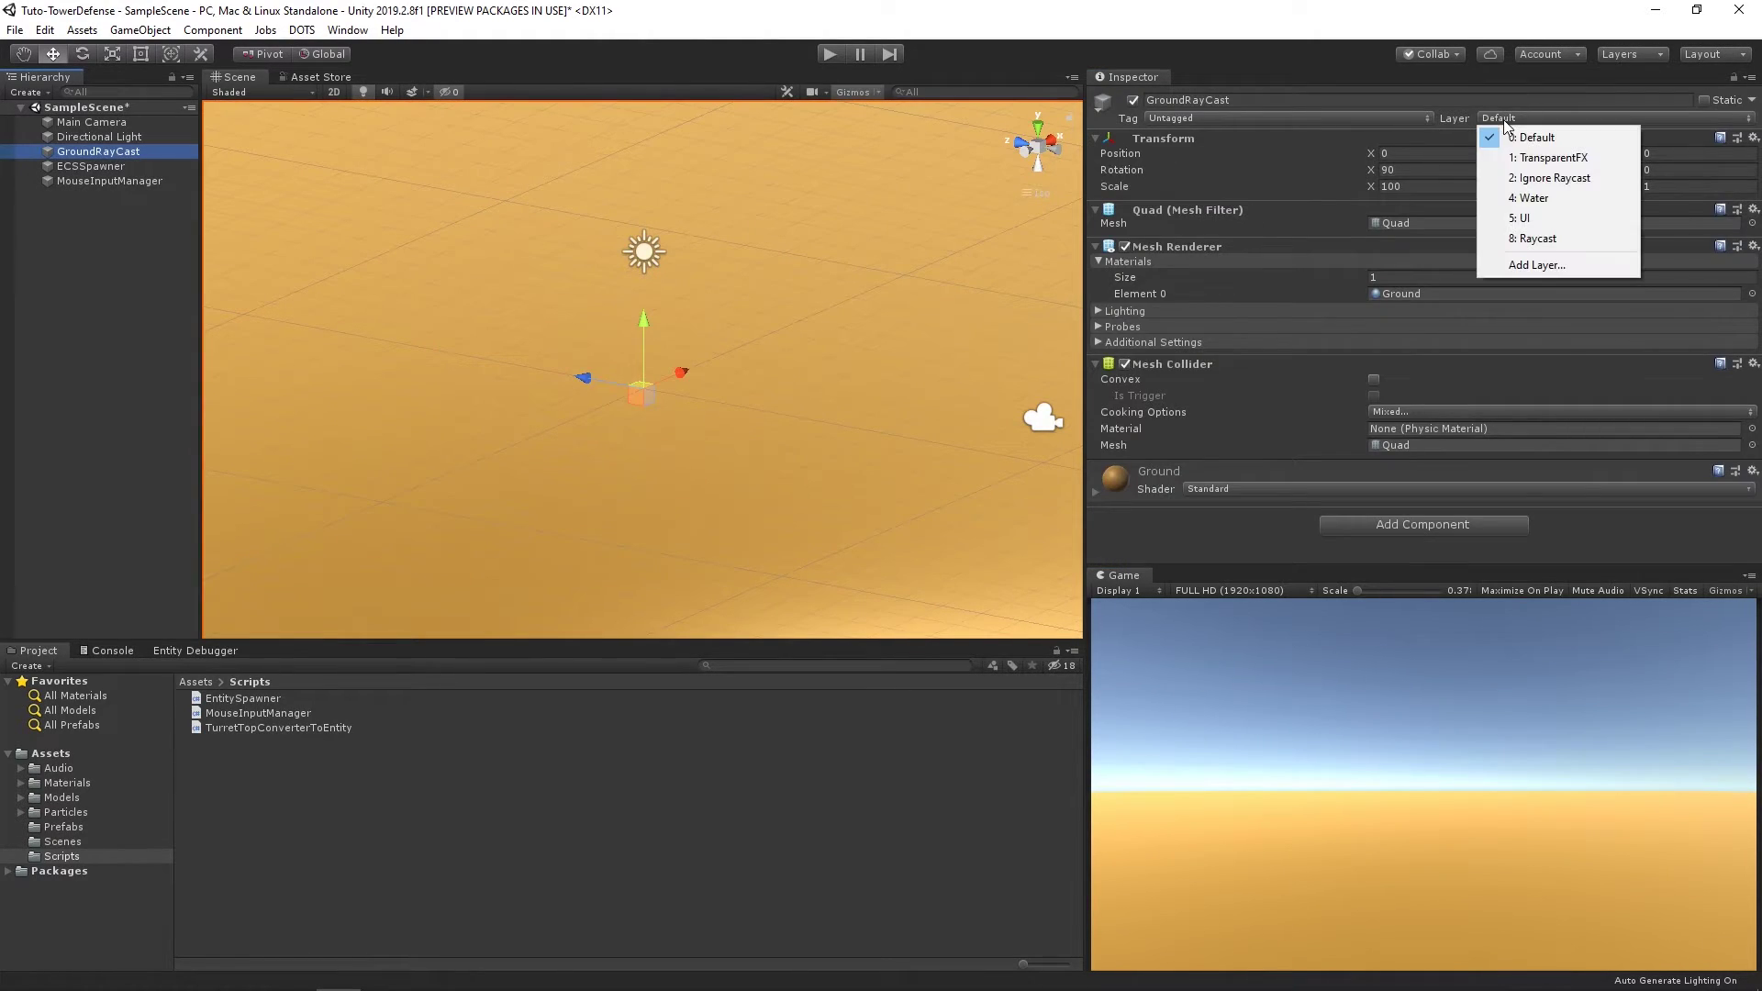
left_click(1542, 239)
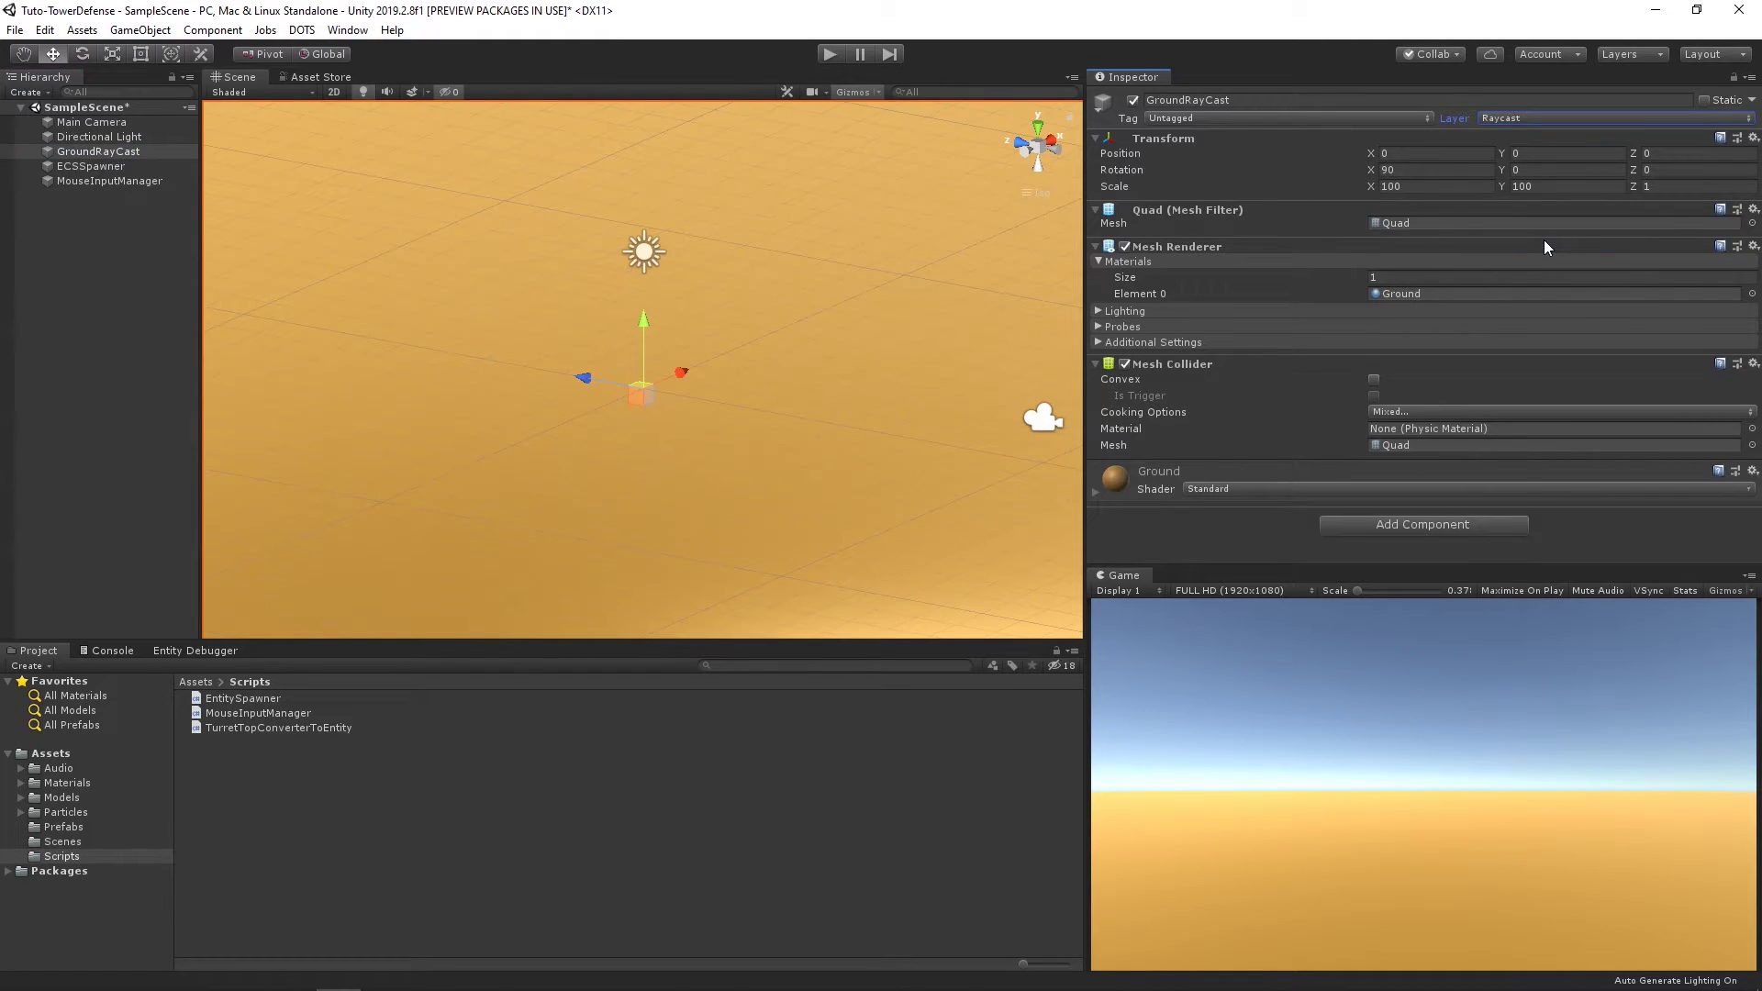
left_click(83, 182)
left_click(1407, 280)
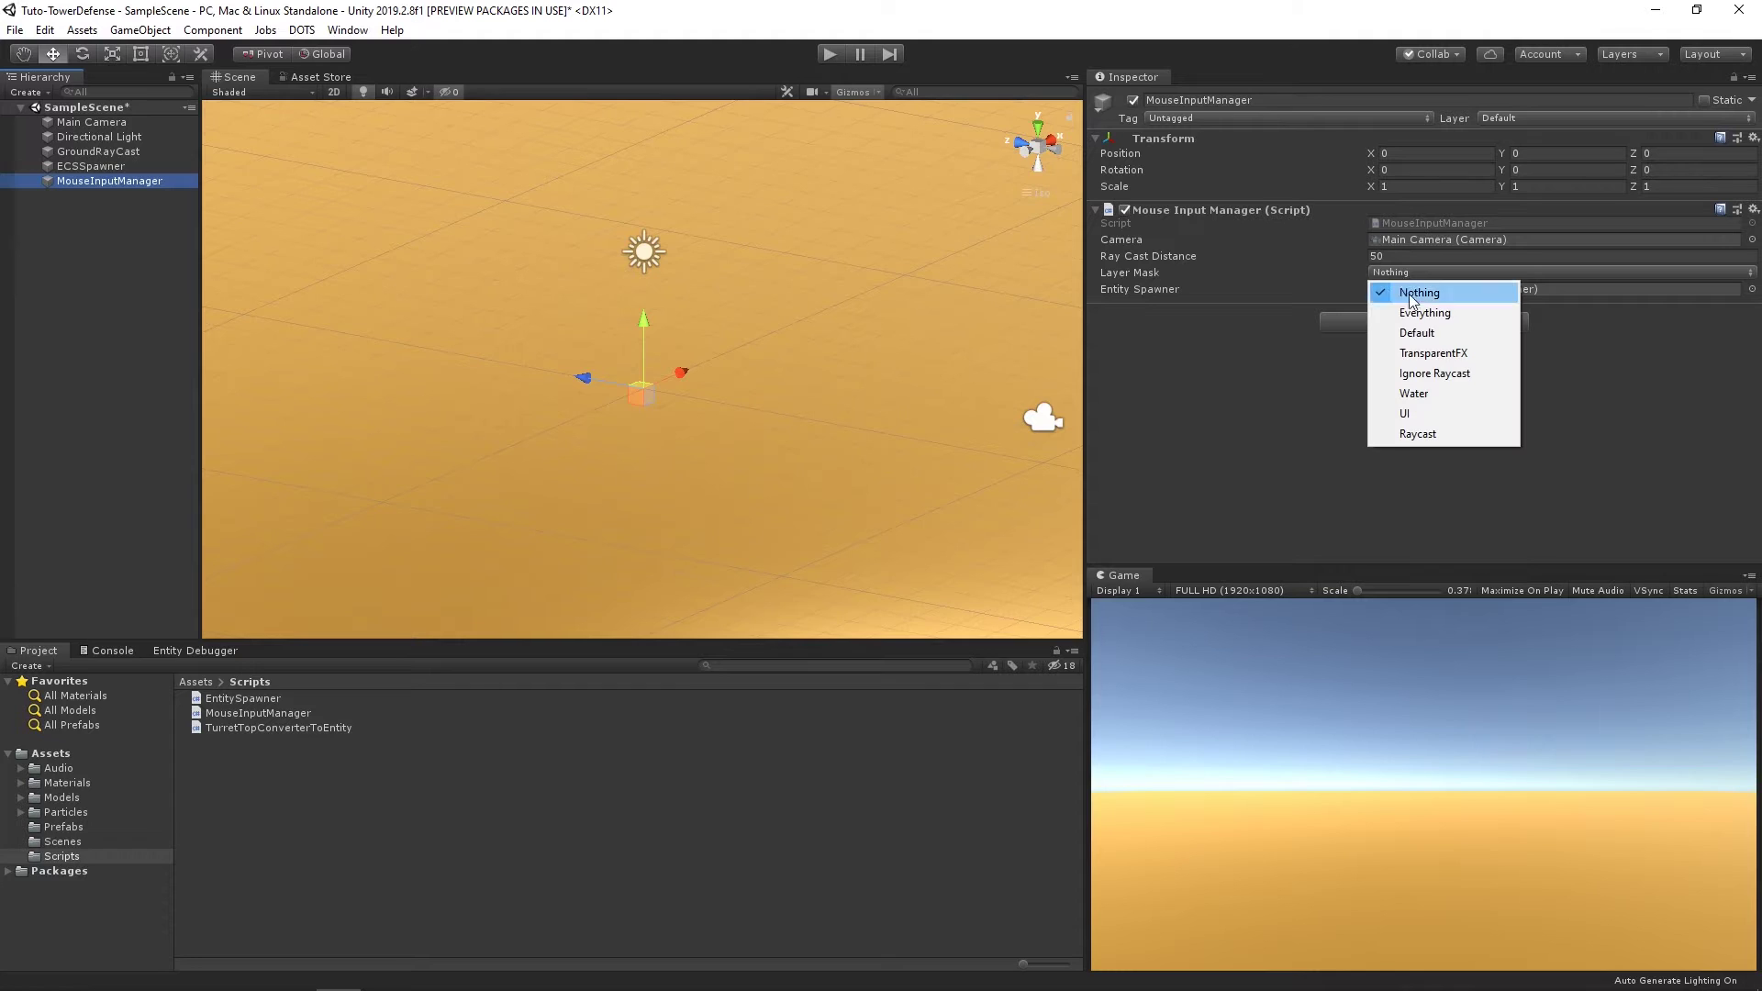
left_click(1408, 450)
left_click(142, 131)
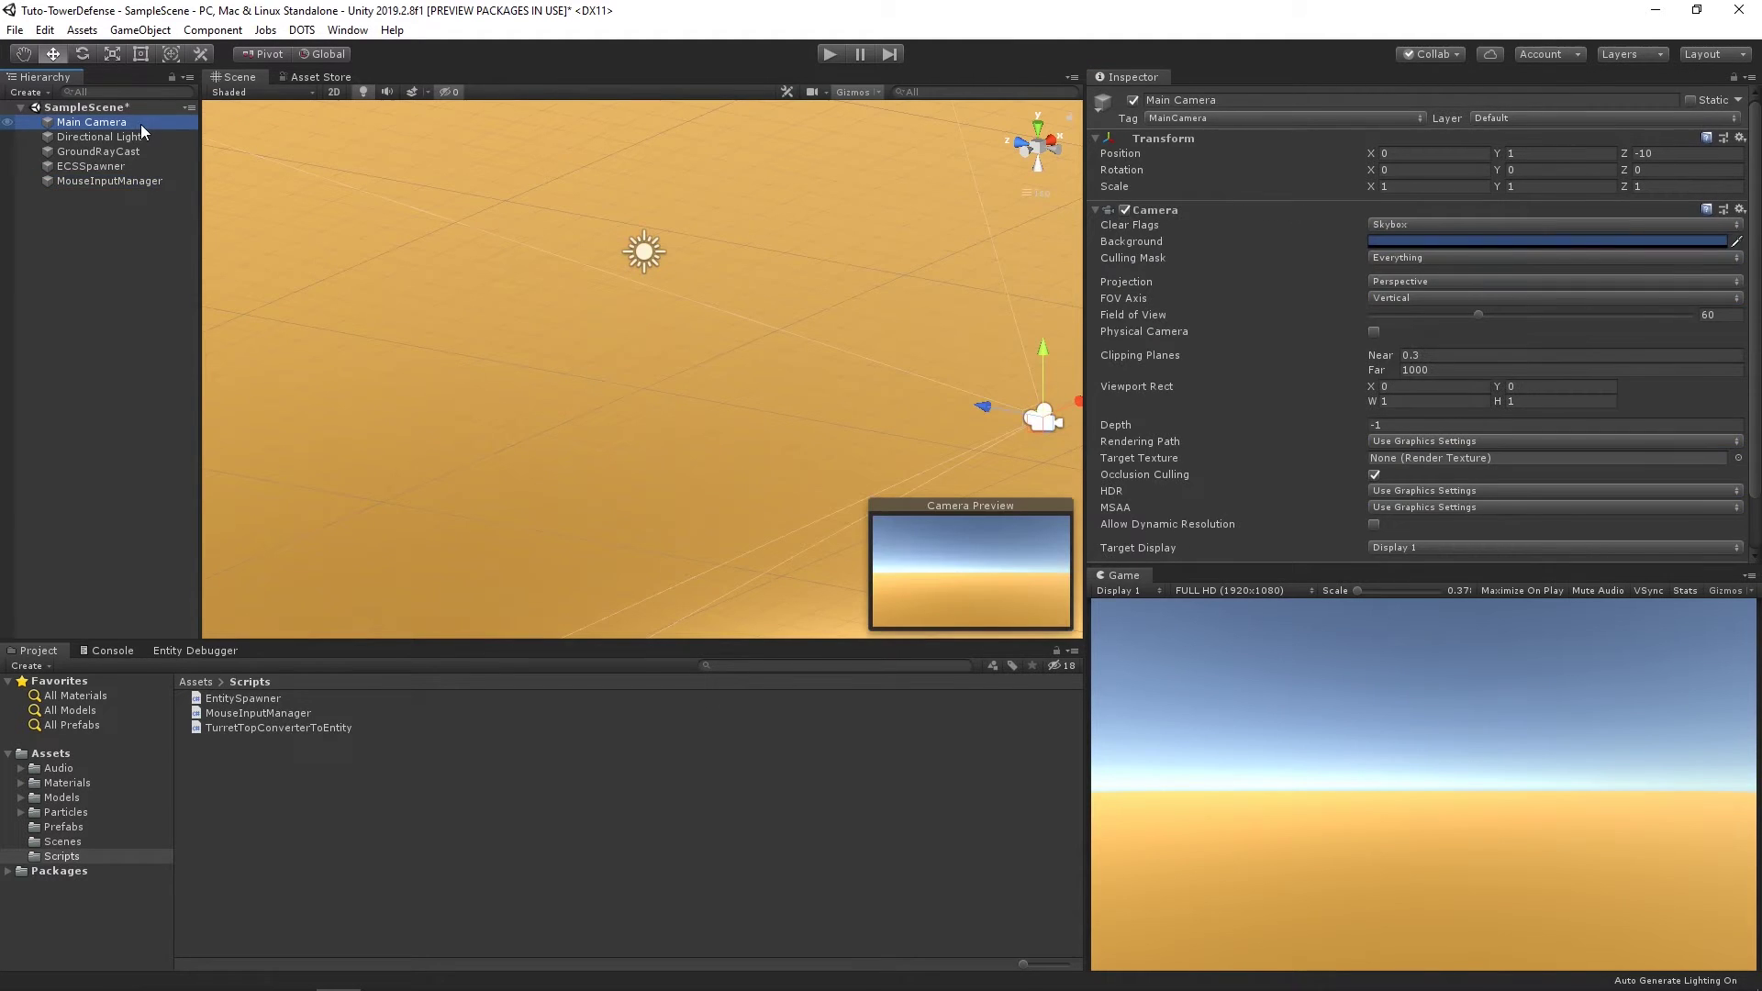
Step: Raise the Main Camera to Position Y 20 and tilt it down with Rotation X 40
left_click(1515, 154)
type("20")
left_click(1439, 171)
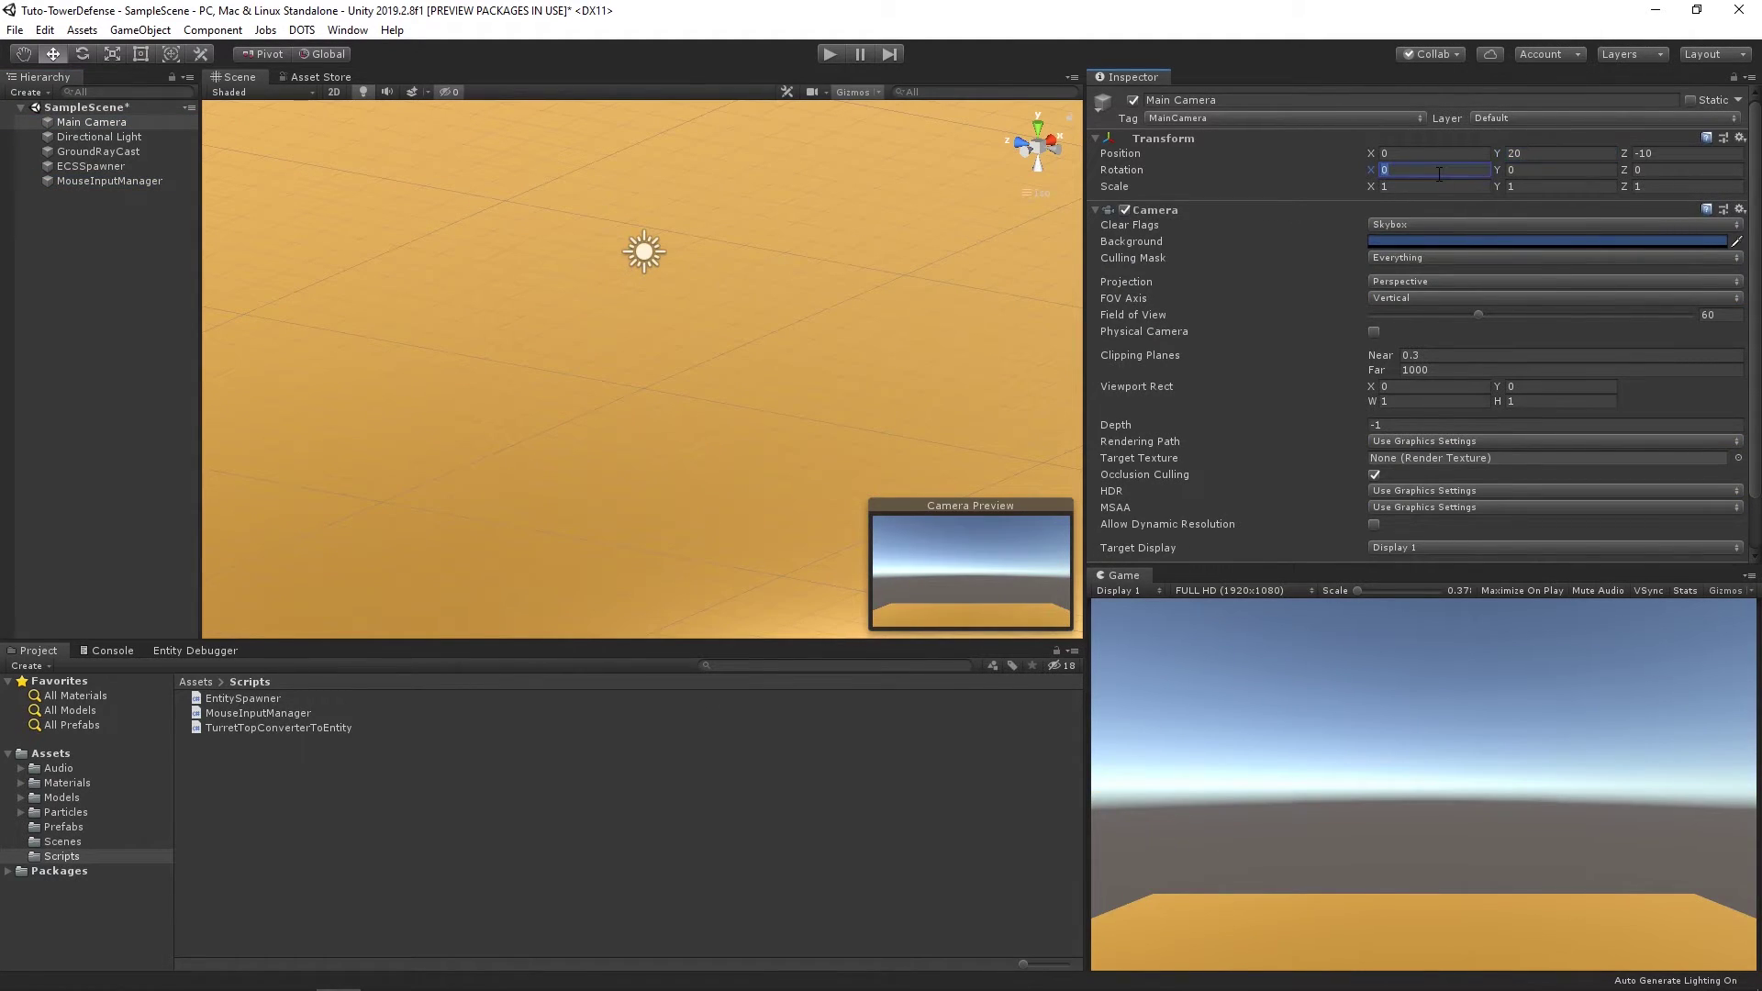
type("40")
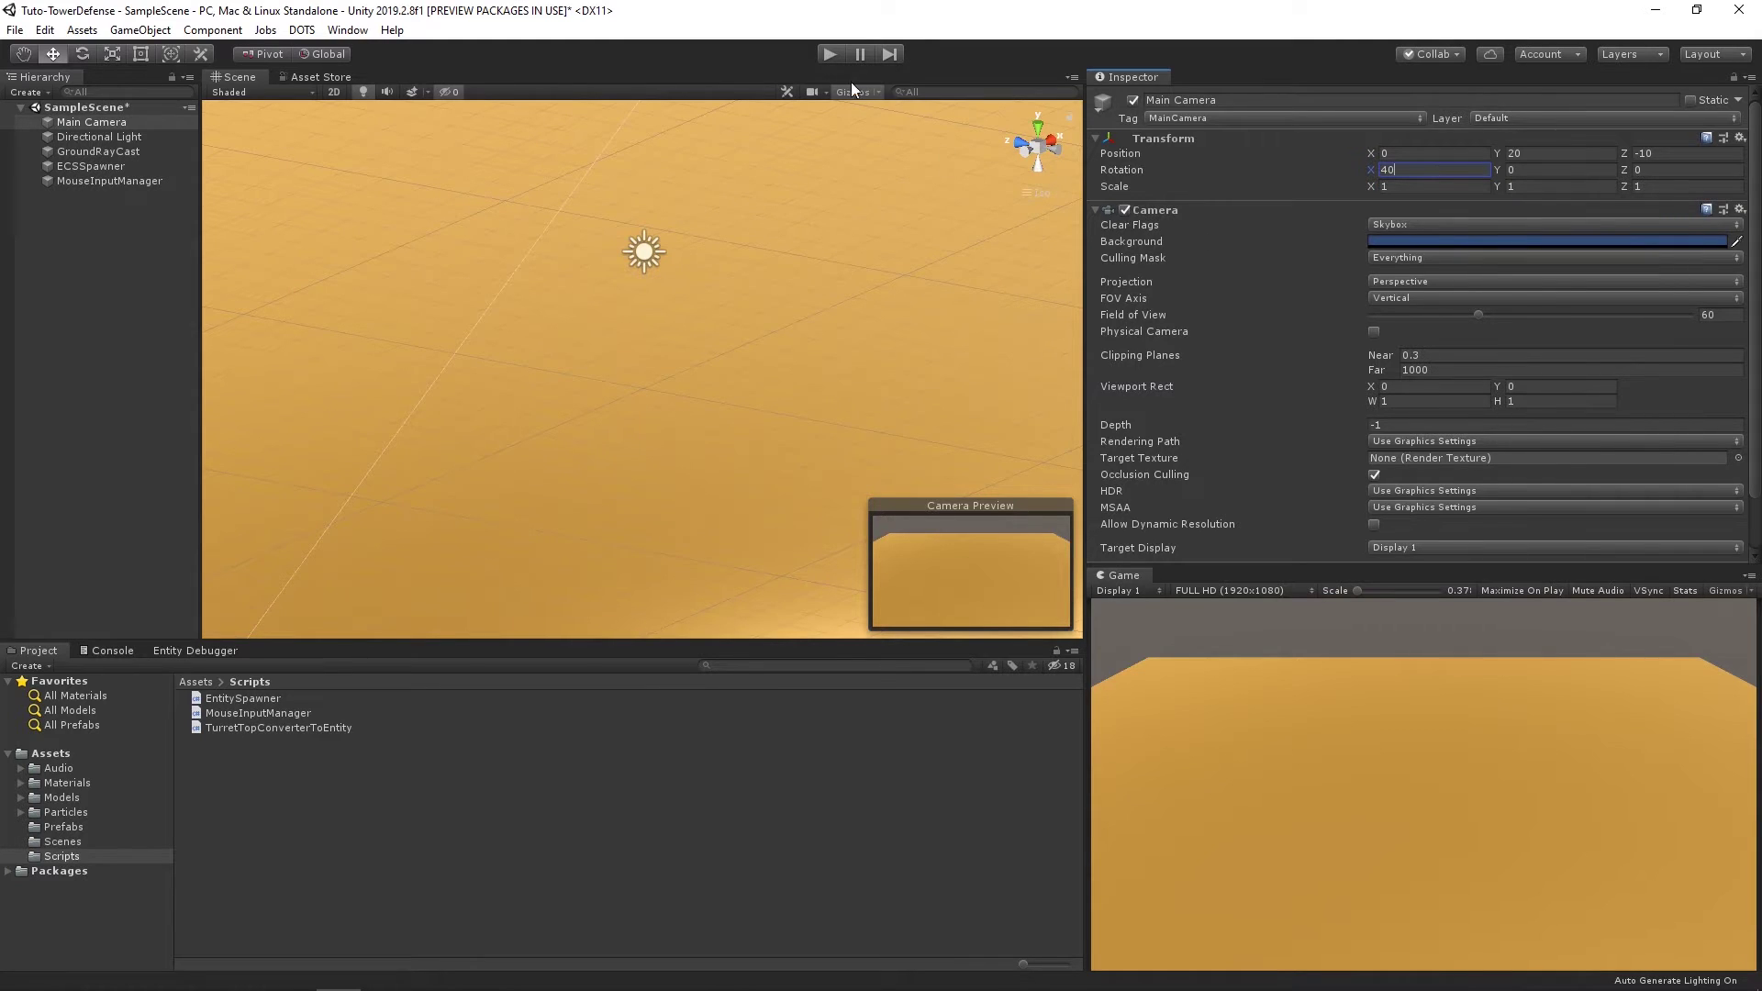
Step: Enter Play mode and spawn three turrets by clicking spots on the ground
left_click(830, 57)
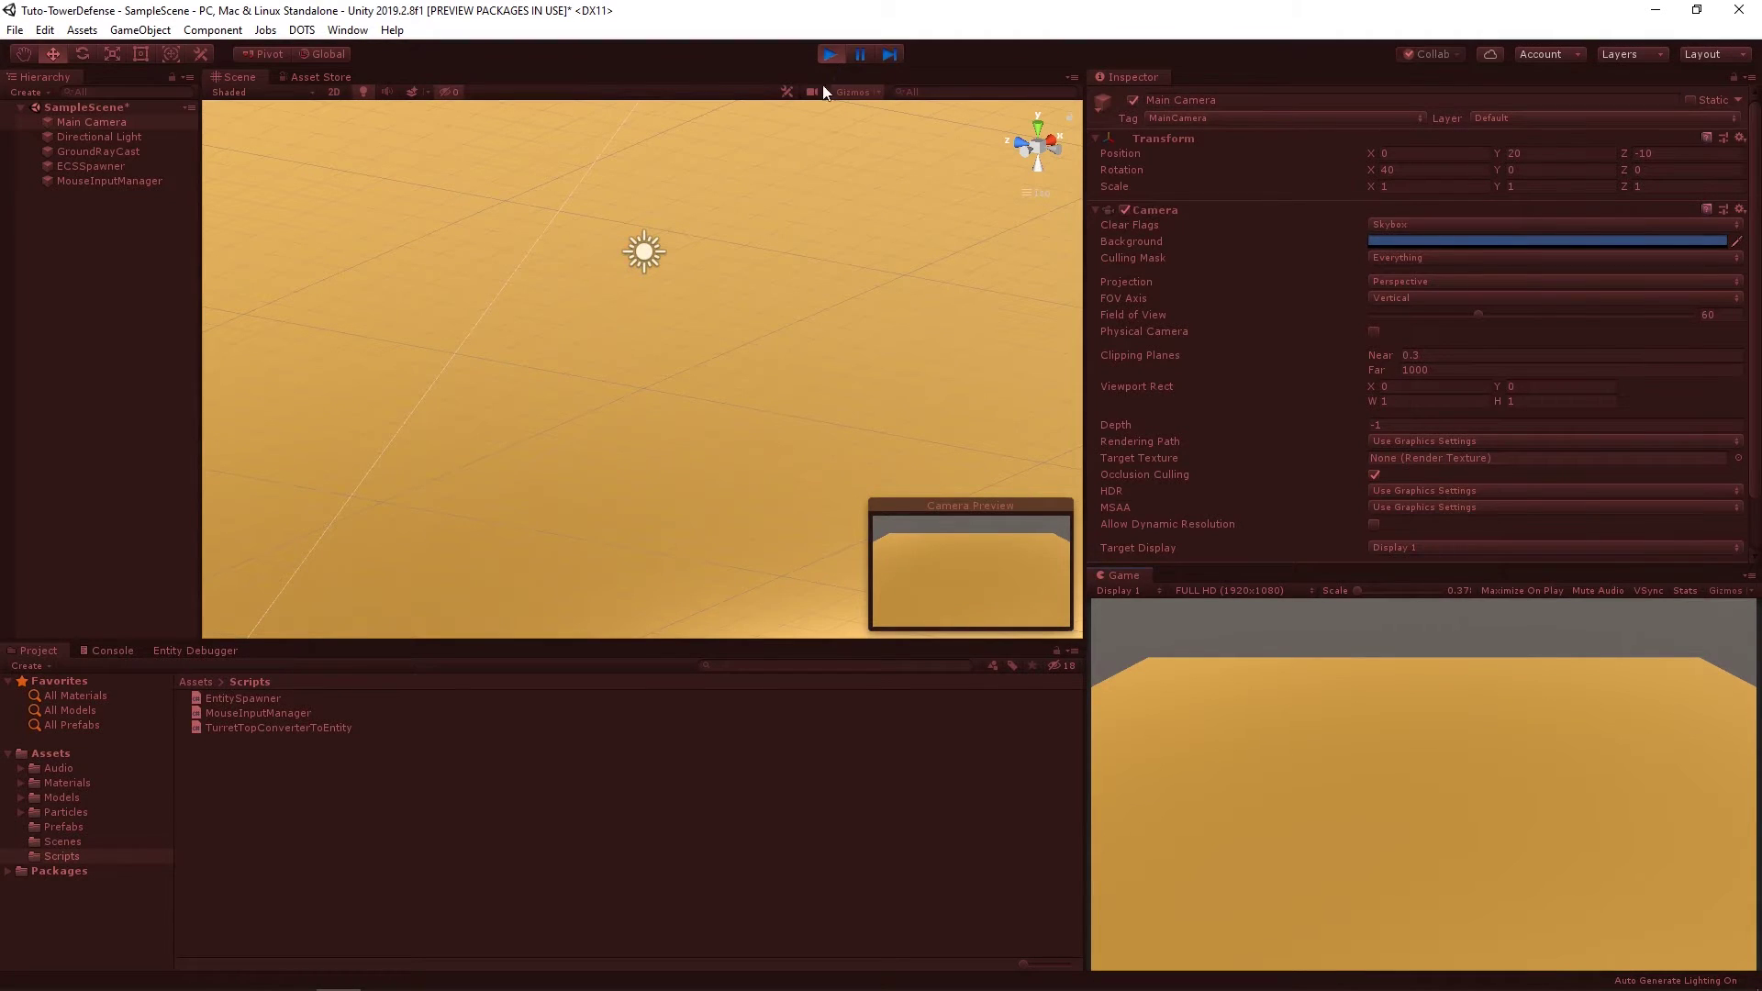
left_click(1353, 846)
left_click(1412, 849)
left_click(1433, 795)
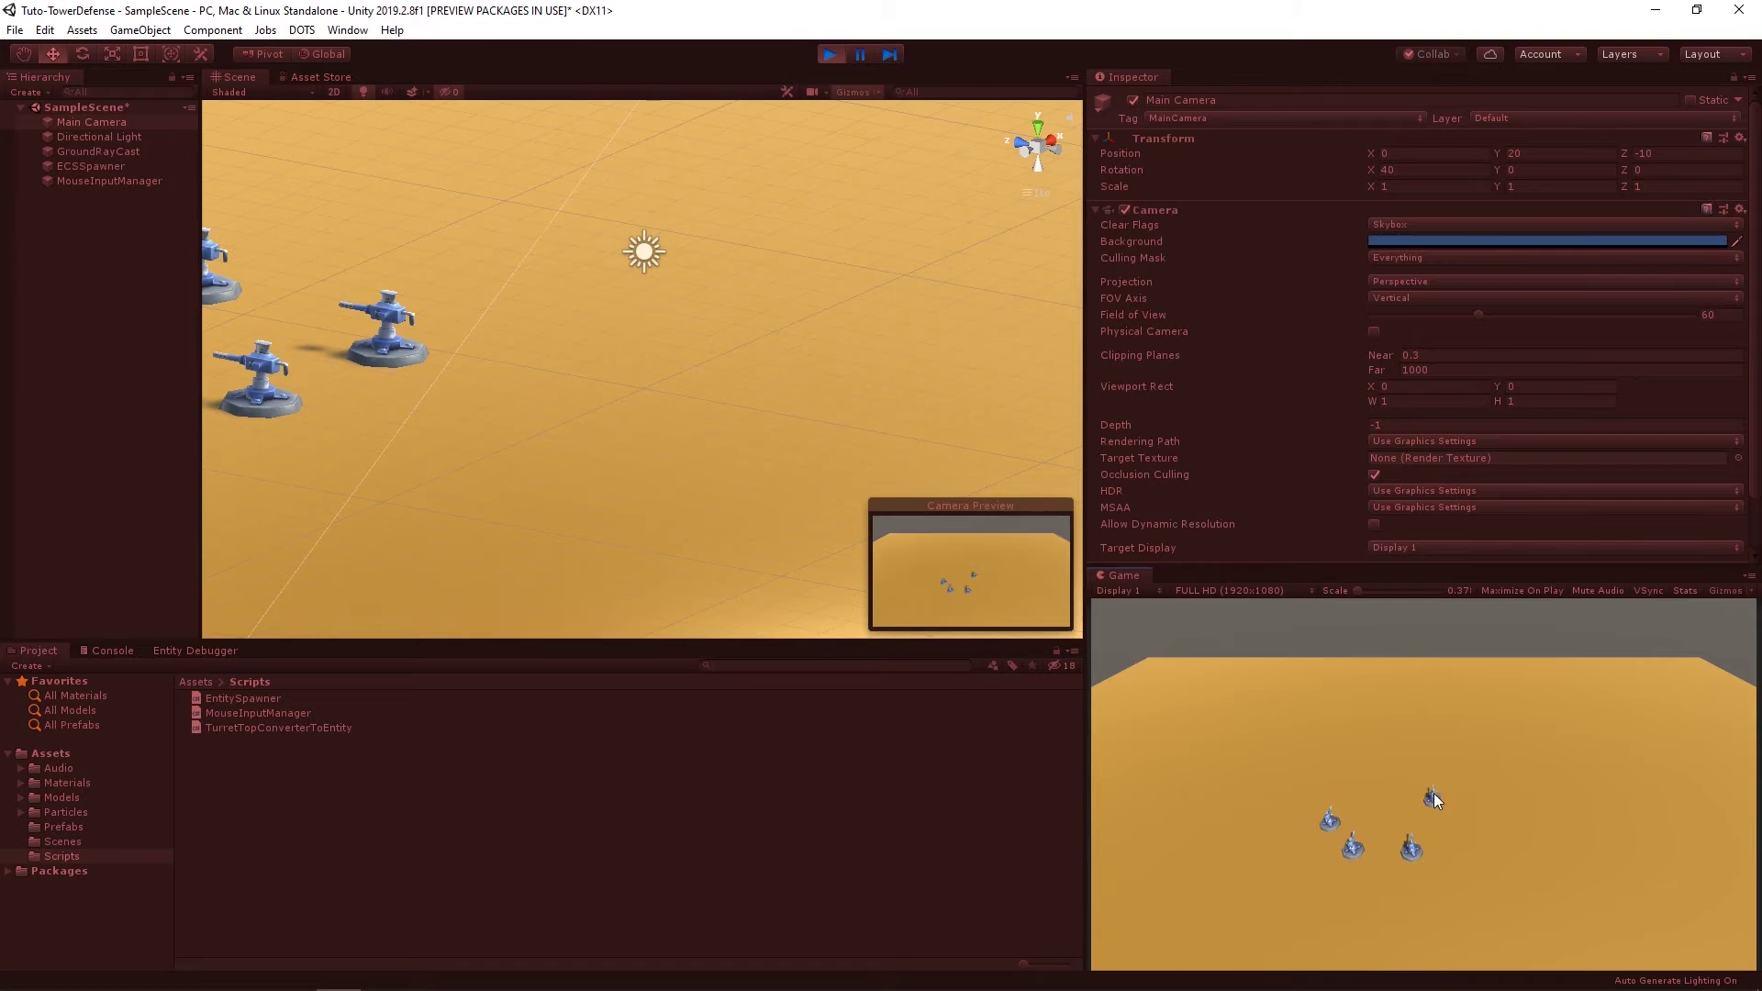
scroll(495, 463, "down", 2)
middle_click_drag(512, 456, 912, 483)
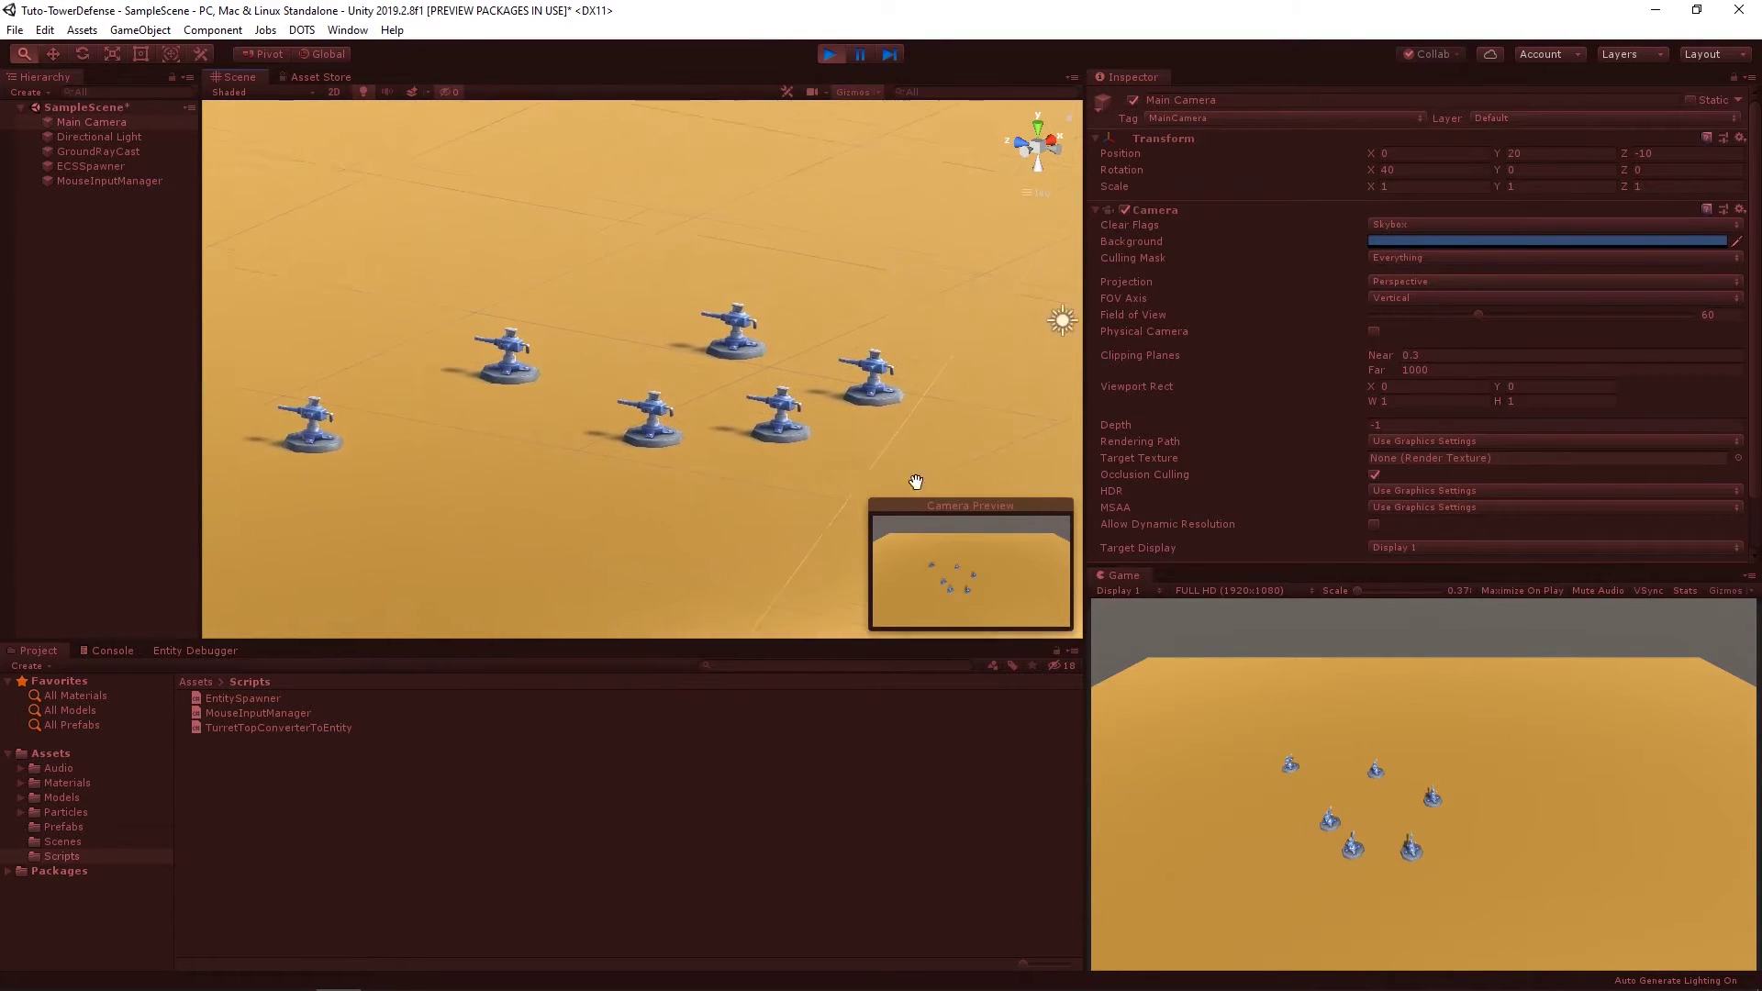
Step: Spawn more turrets on the ground, including an arc-shaped trail, then exit Play mode
left_click(1351, 720)
left_click(1425, 718)
left_click(1462, 727)
mouse_move(1485, 743)
left_mouse_down()
mouse_move(1430, 903)
mouse_move(1210, 784)
mouse_move(1230, 718)
left_mouse_up()
left_click(1253, 738)
left_click(1318, 735)
left_click(1342, 772)
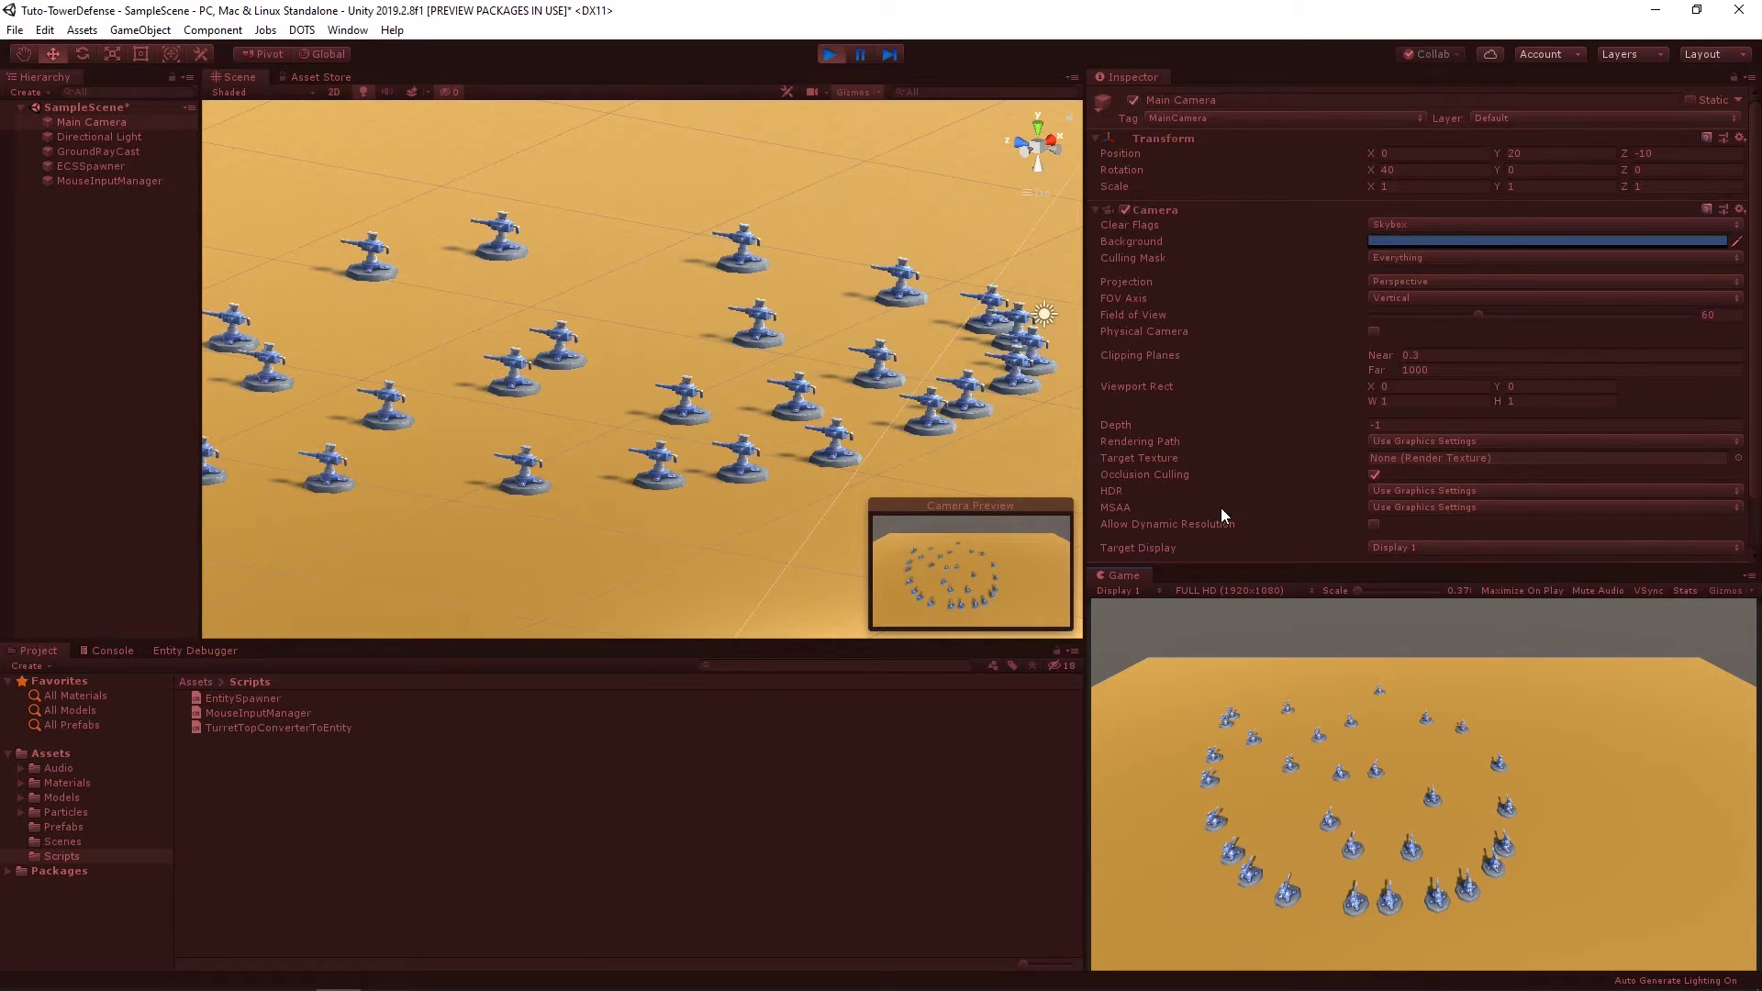
left_click(829, 54)
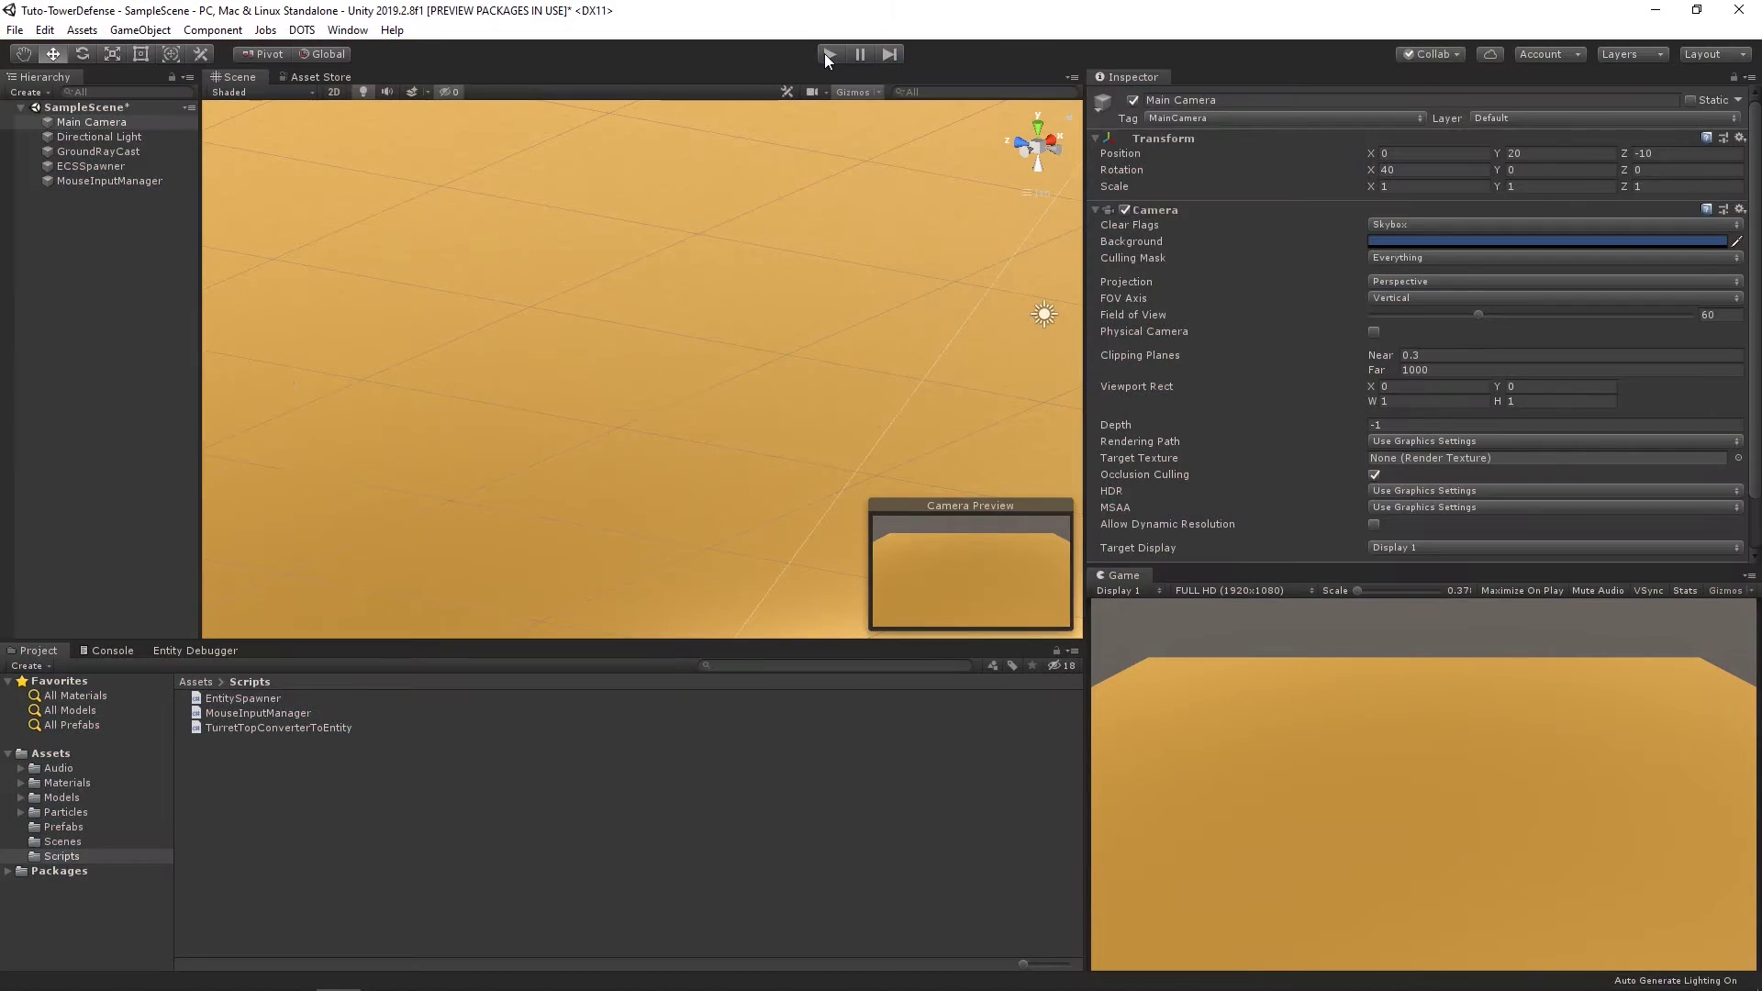
Step: Set MouseInputManager's Ray Cast Distance to 200
left_click(105, 181)
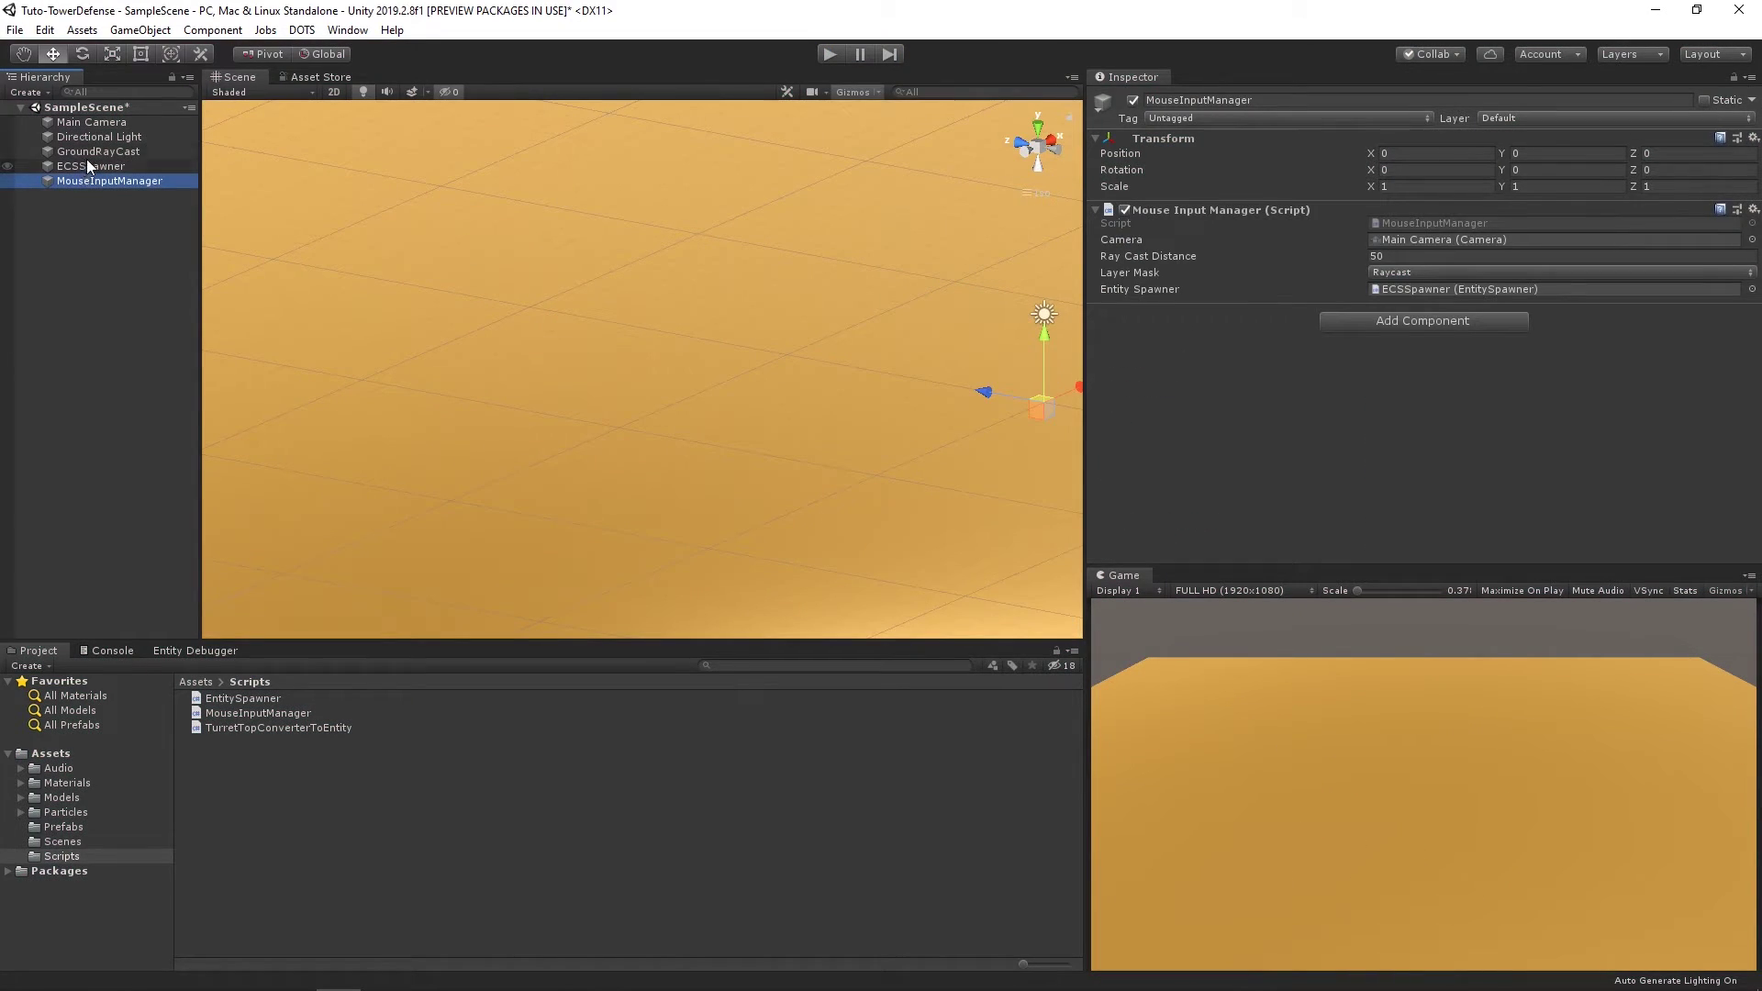
left_click(1500, 256)
type("200")
key("Return")
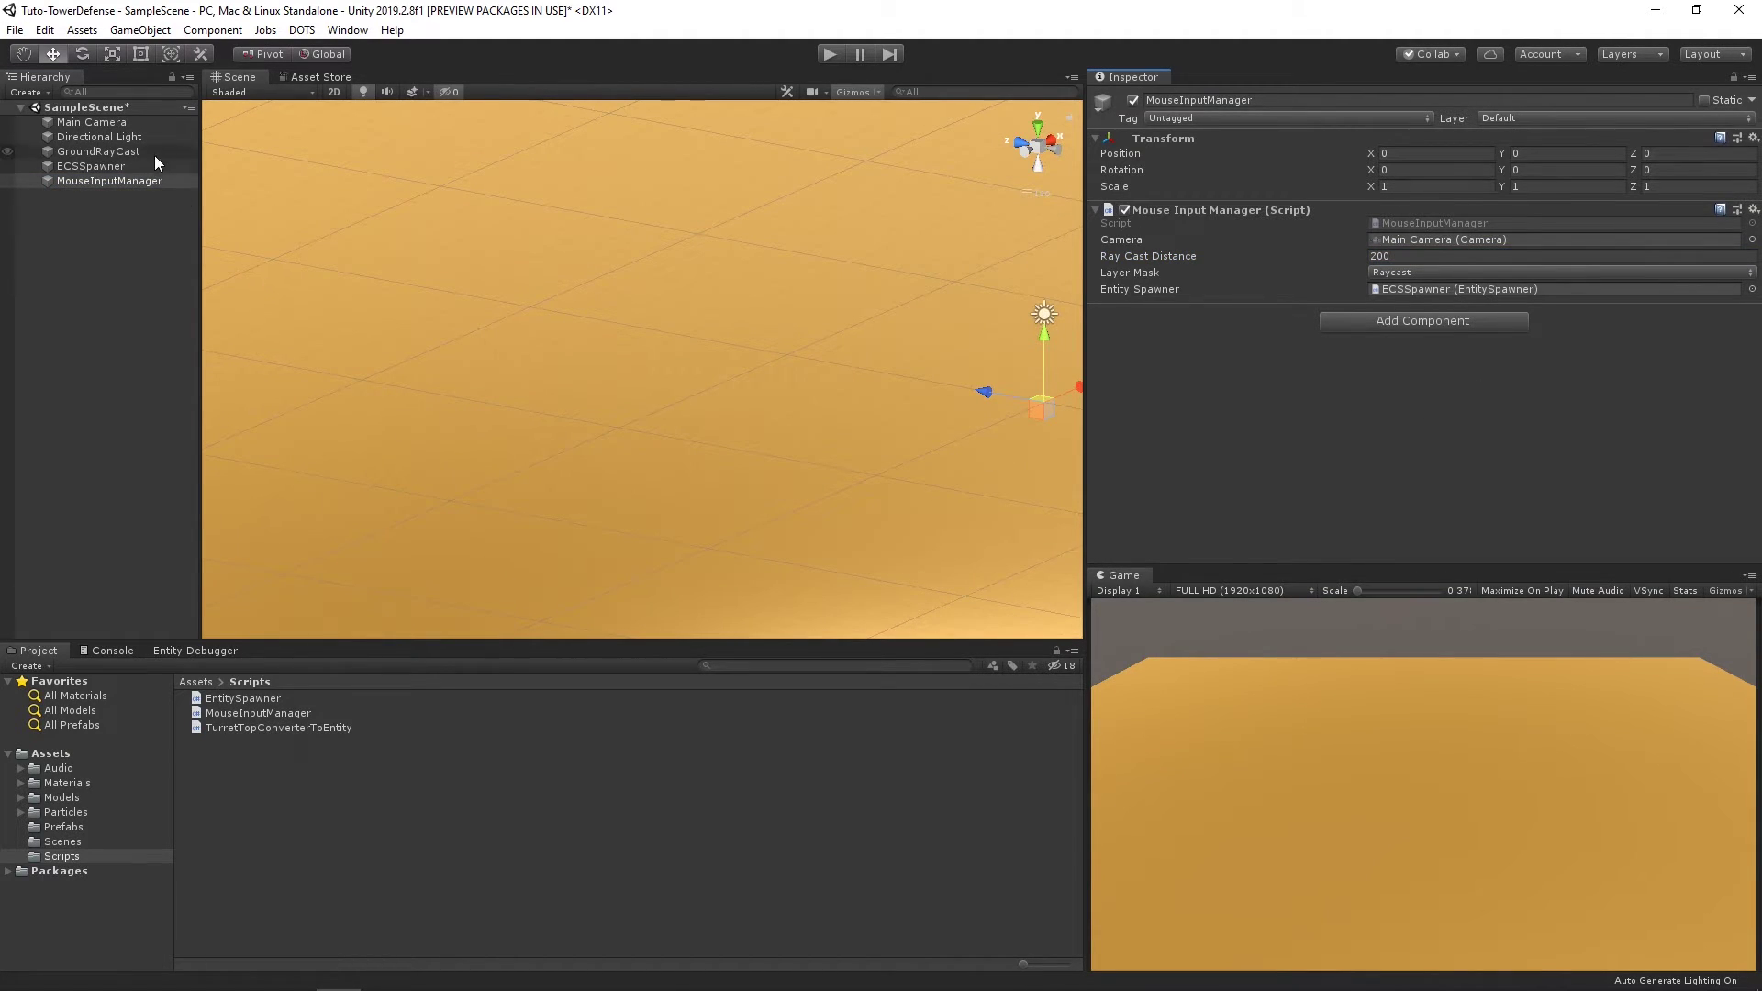
Step: Scale the GroundRayCast object to 200 on X and 200 on Y
left_click(98, 151)
left_click(1419, 186)
type("200")
key("Tab")
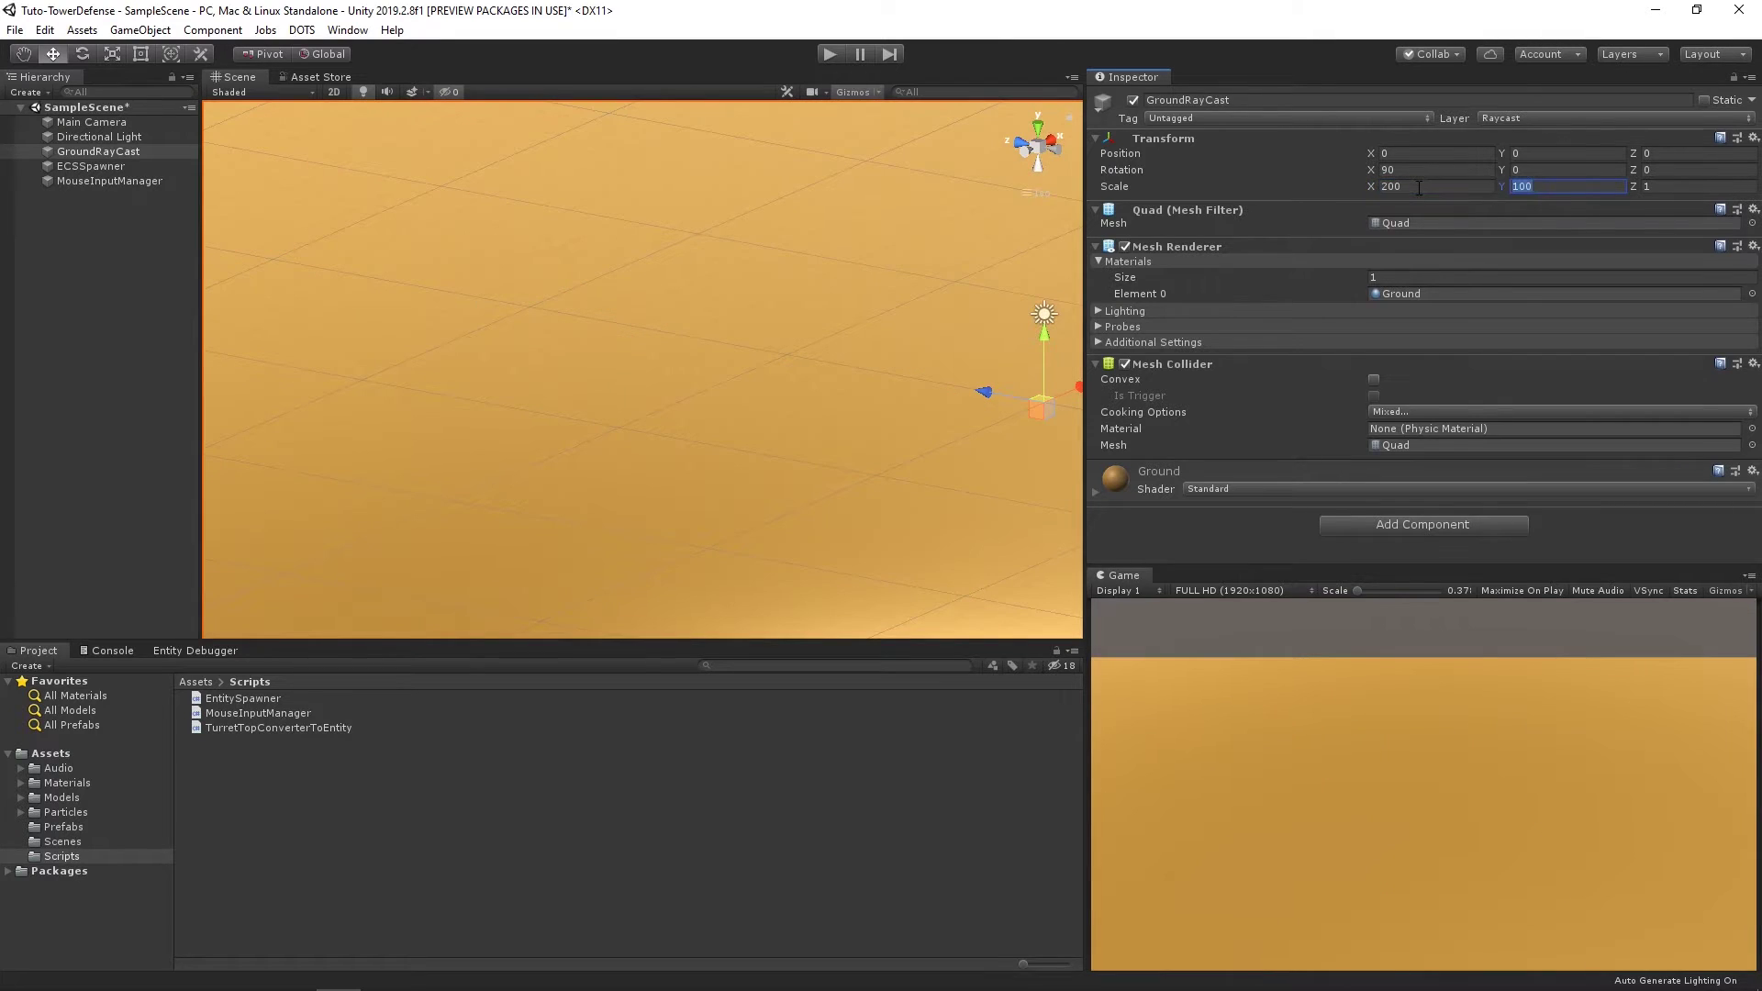
type("200")
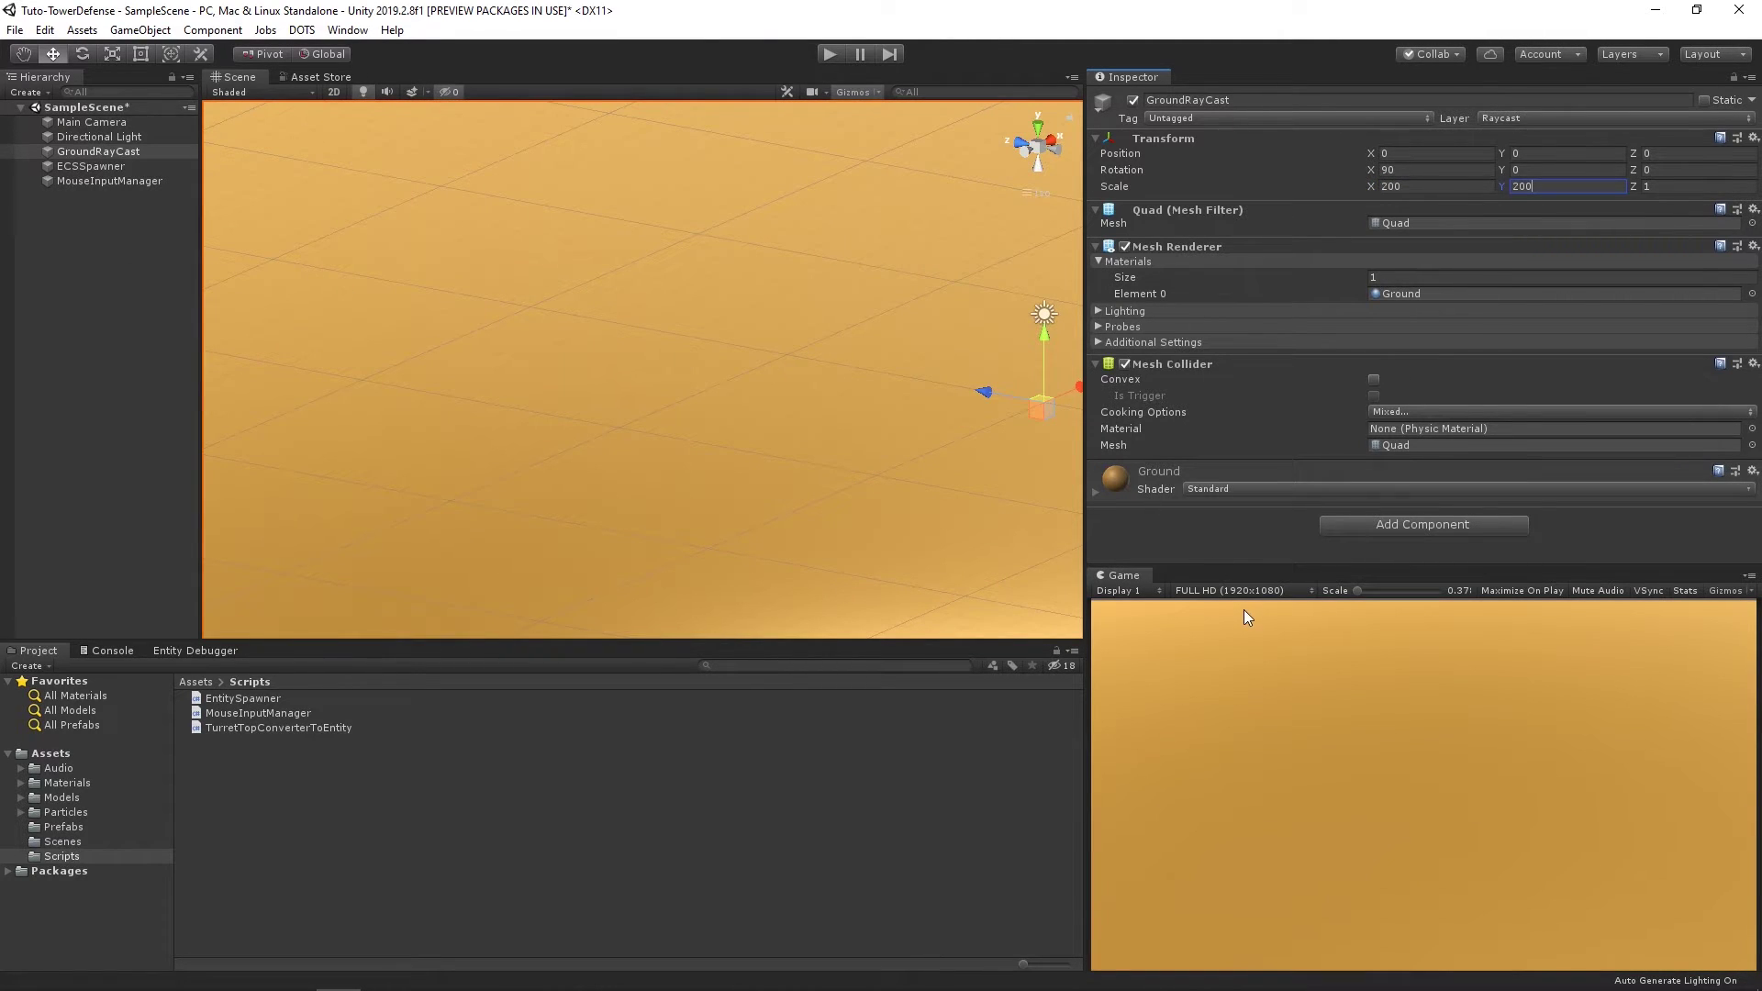
left_click(166, 434)
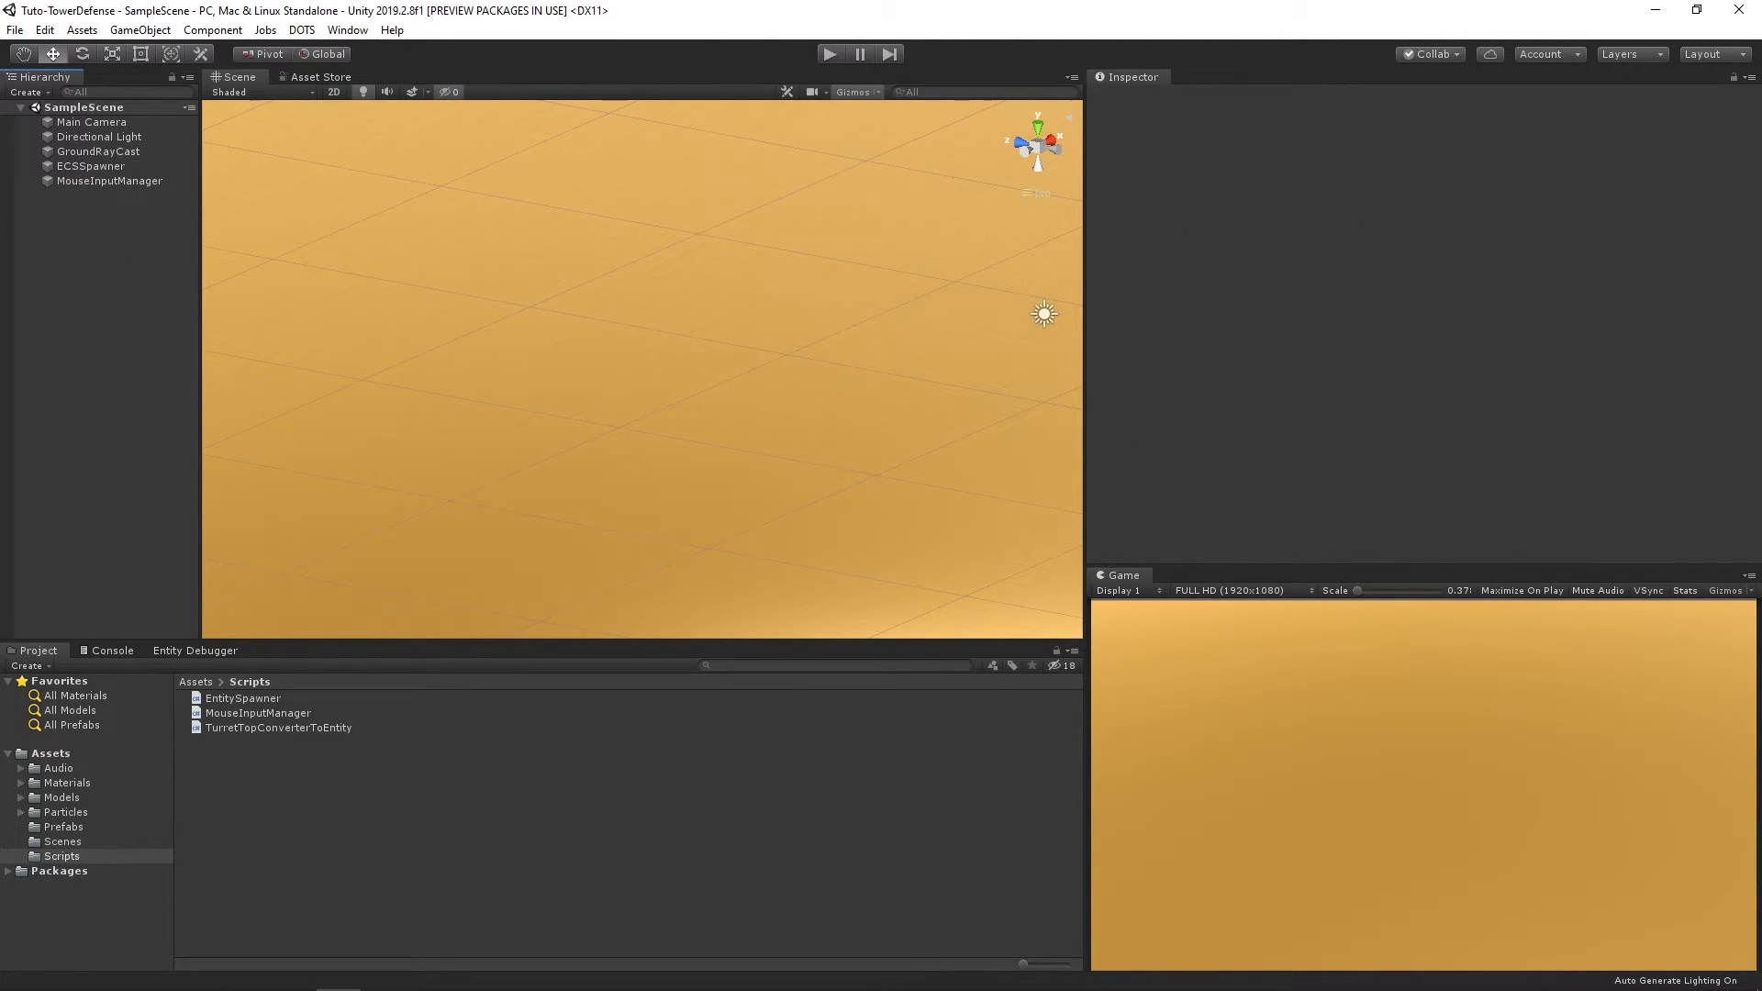
Step: Create a folder named Systems under Scripts and go into it
right_click(255, 764)
mouse_move(509, 332)
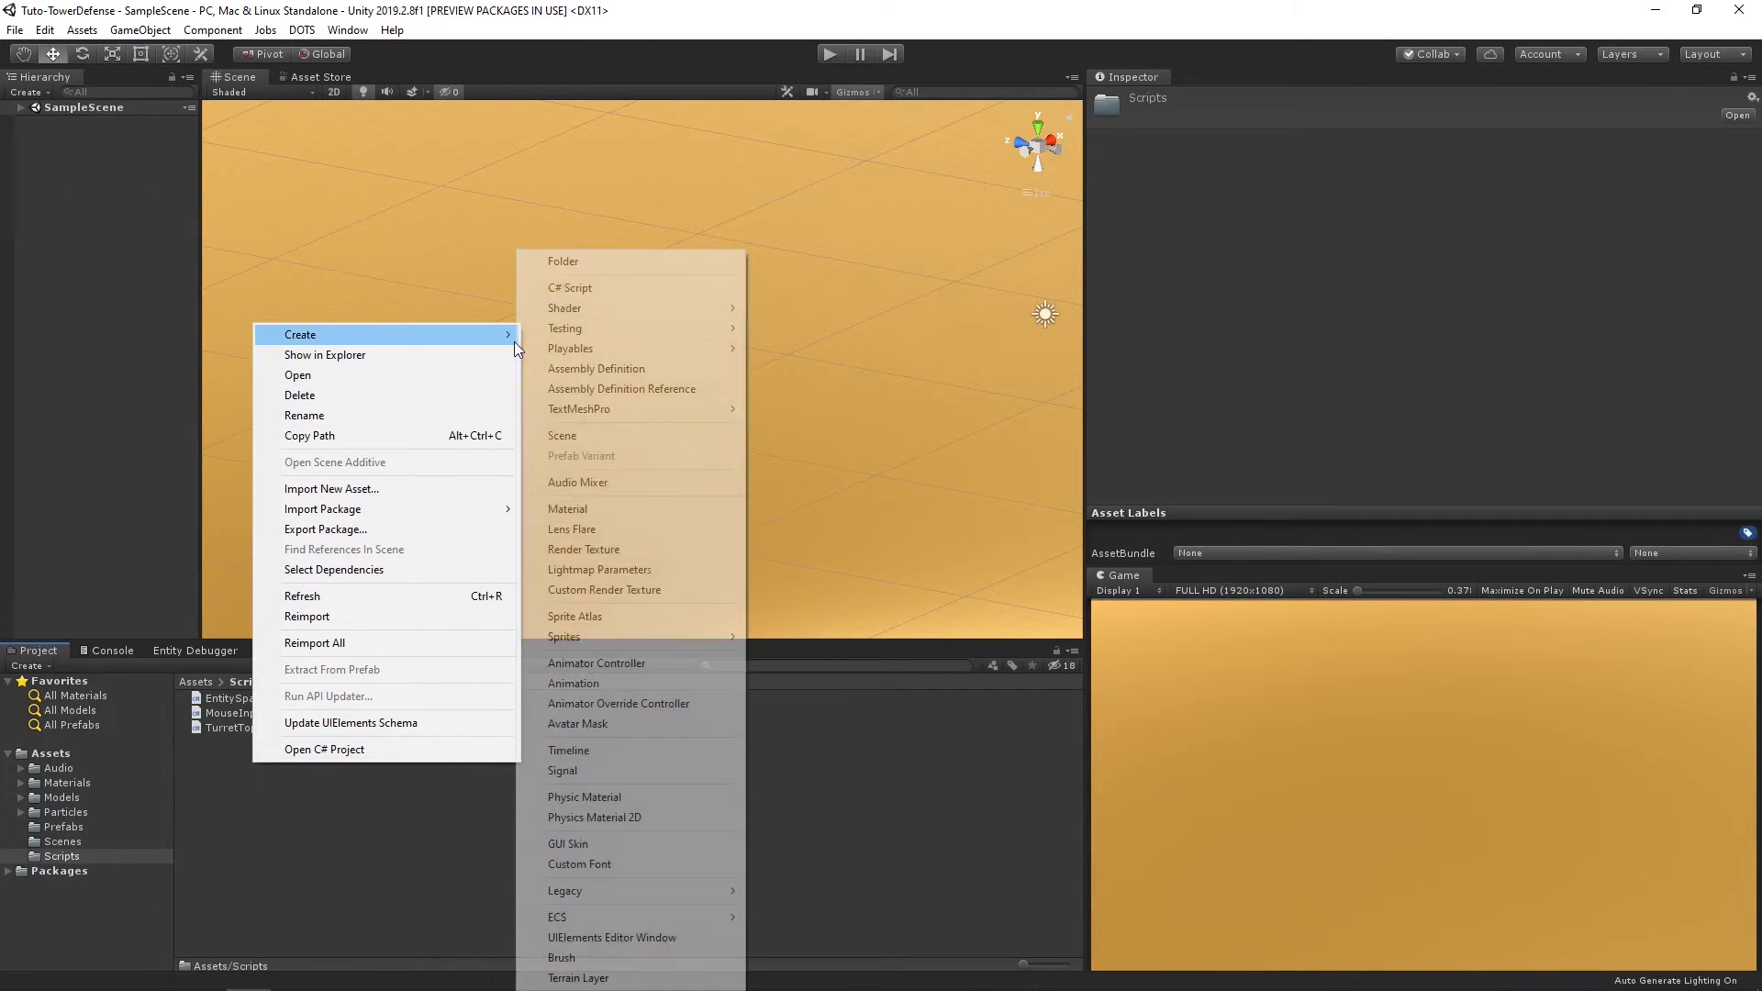
left_click(603, 262)
type("Systems")
key("Return")
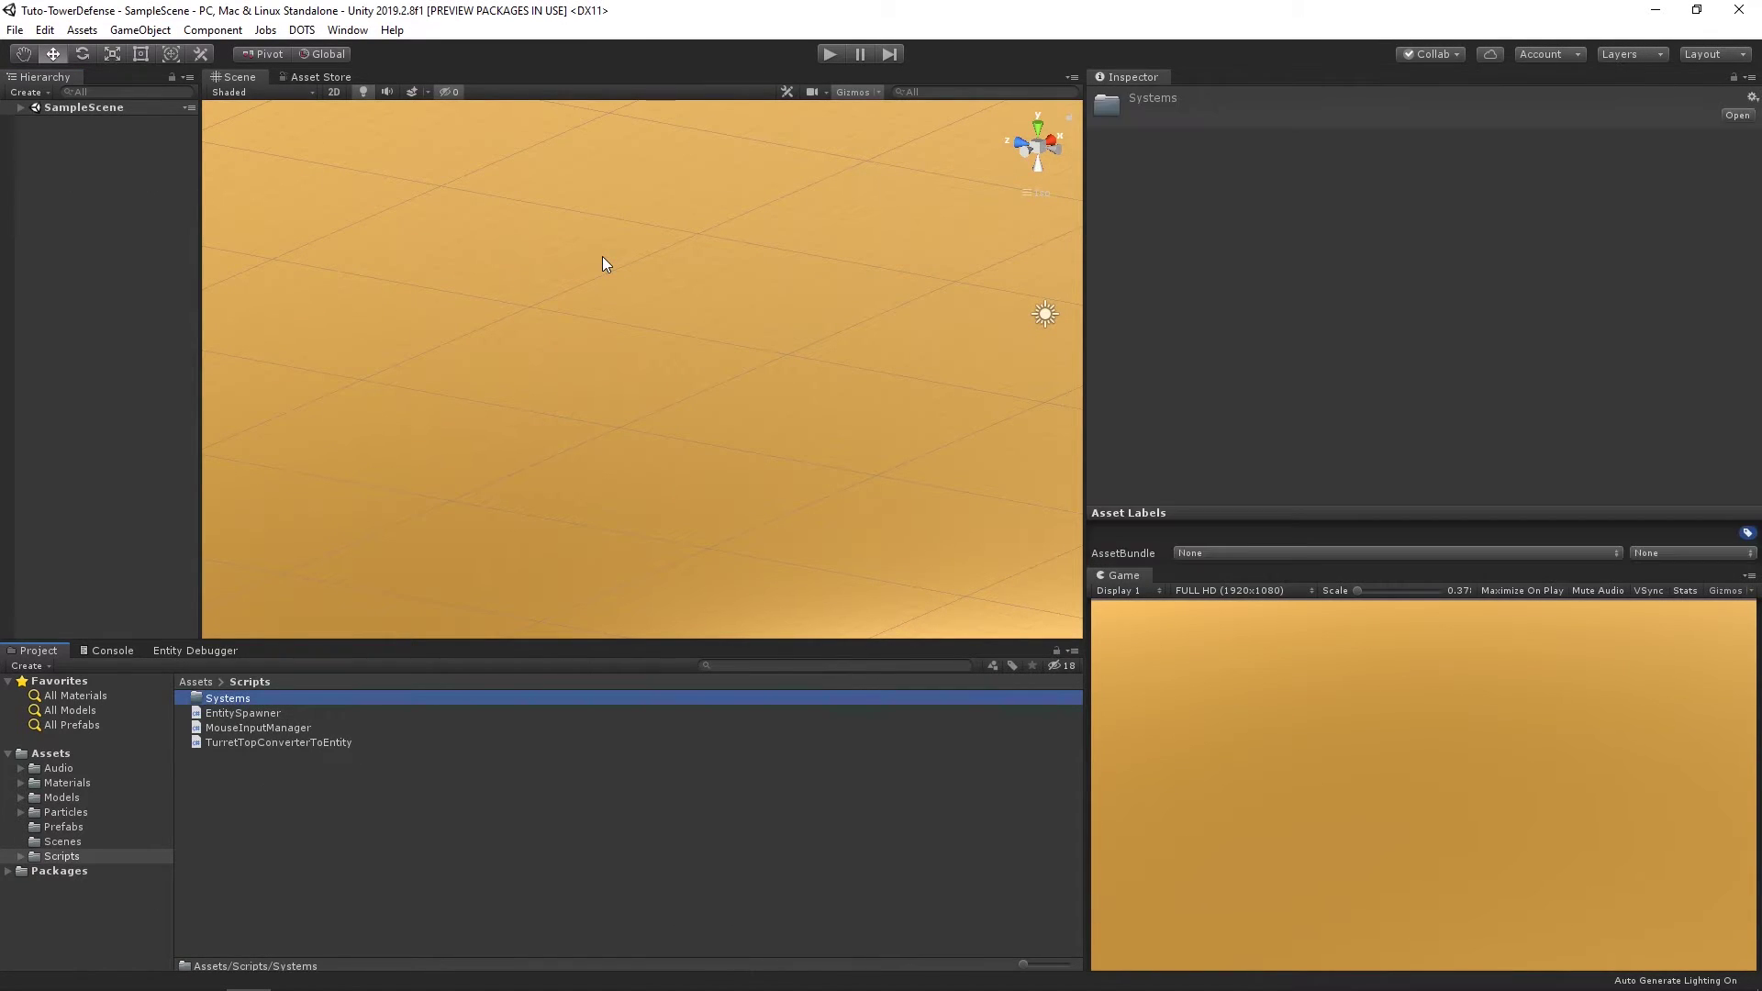
double_click(264, 694)
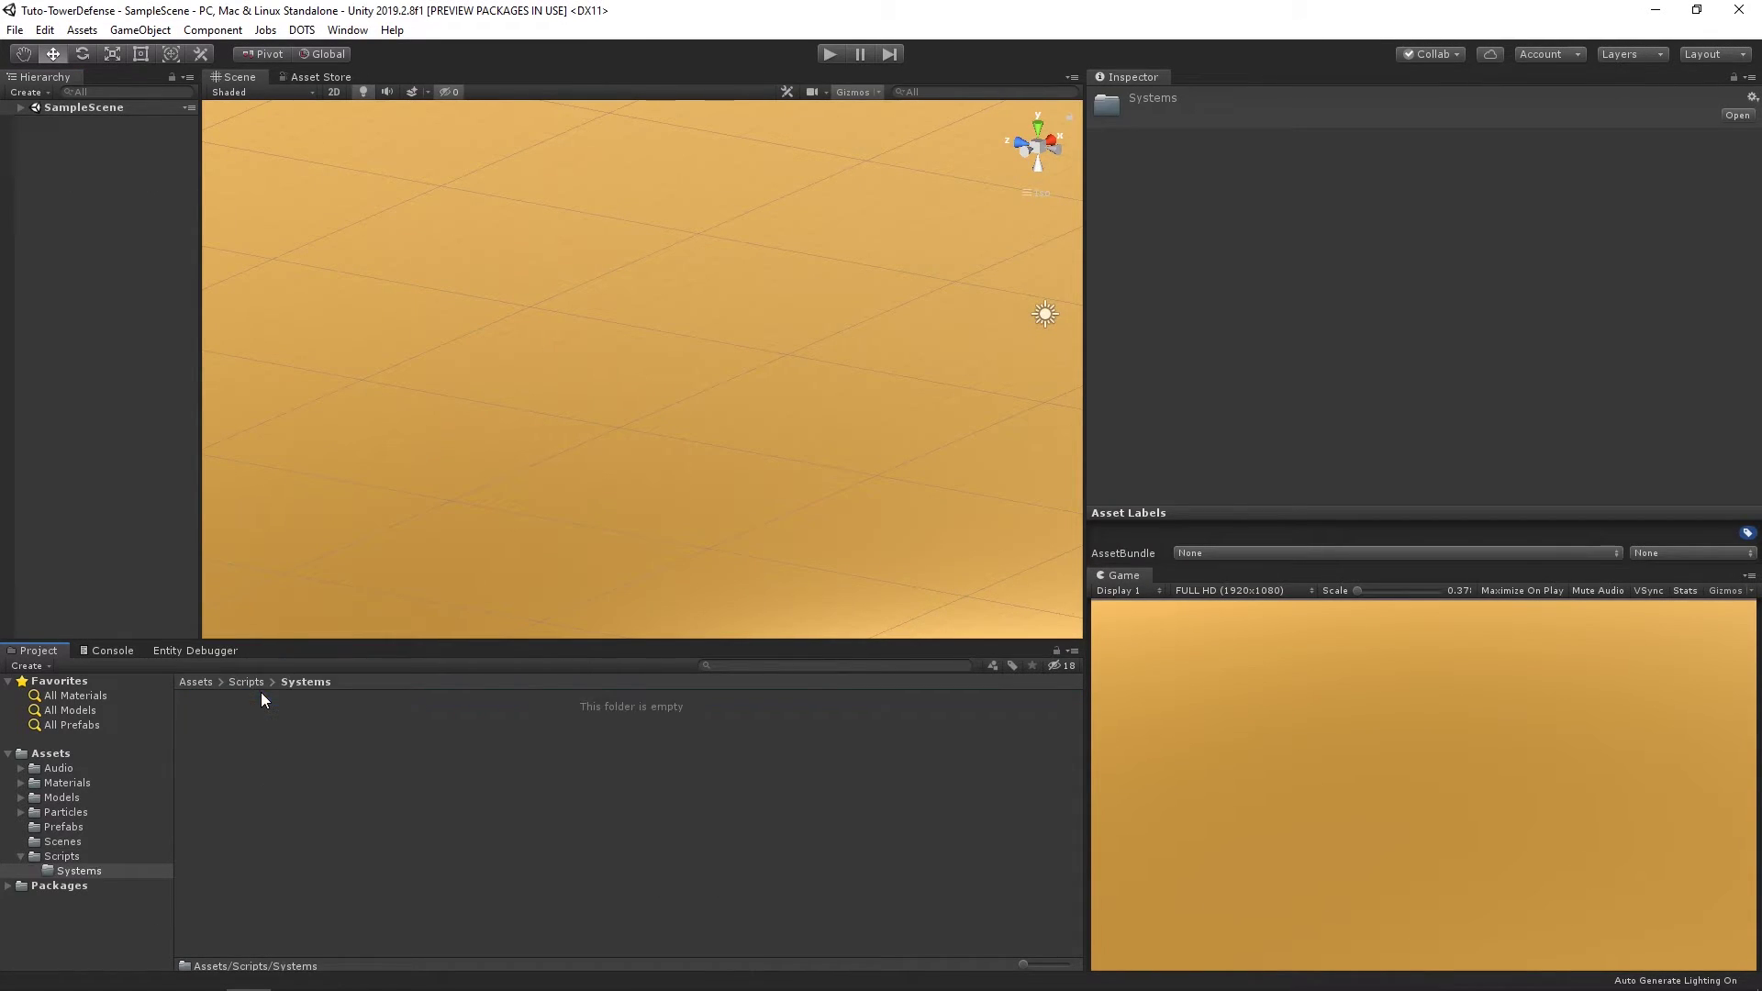
Step: Add a new C# script named RotateTowardTargetSystem in the Systems folder
right_click(277, 754)
mouse_move(442, 328)
left_click(630, 293)
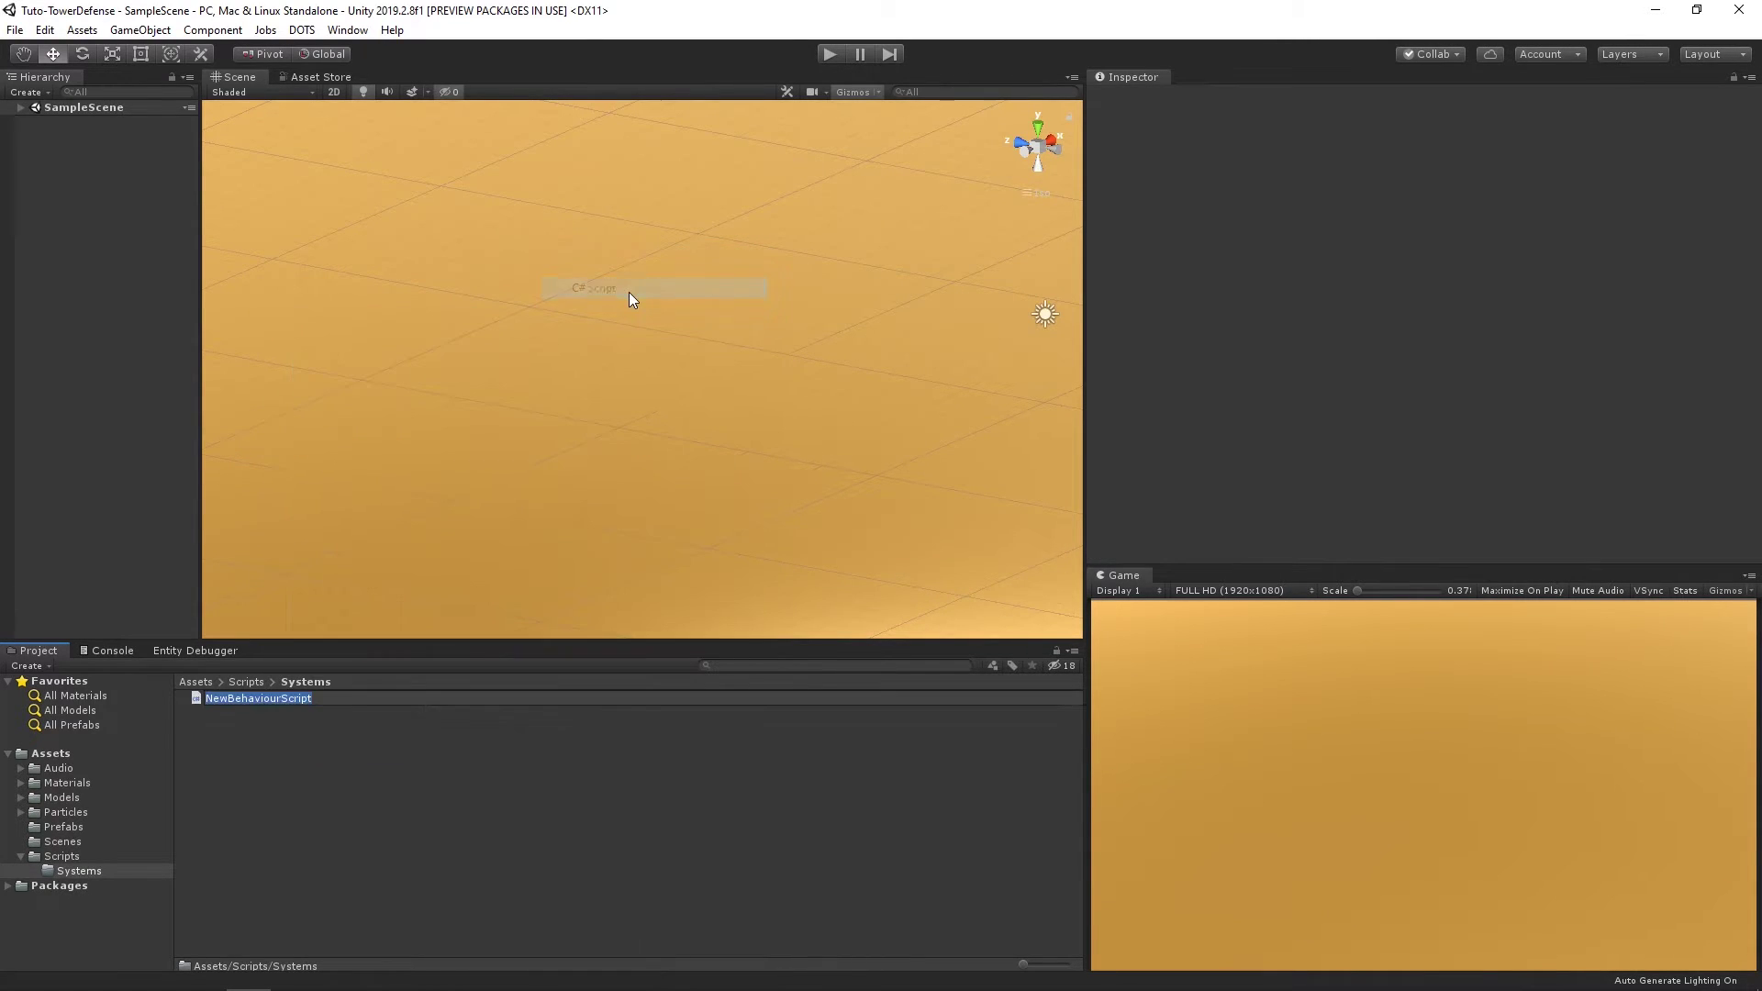
type("RotateTowardTargetSystem")
key("Return")
left_click(366, 736)
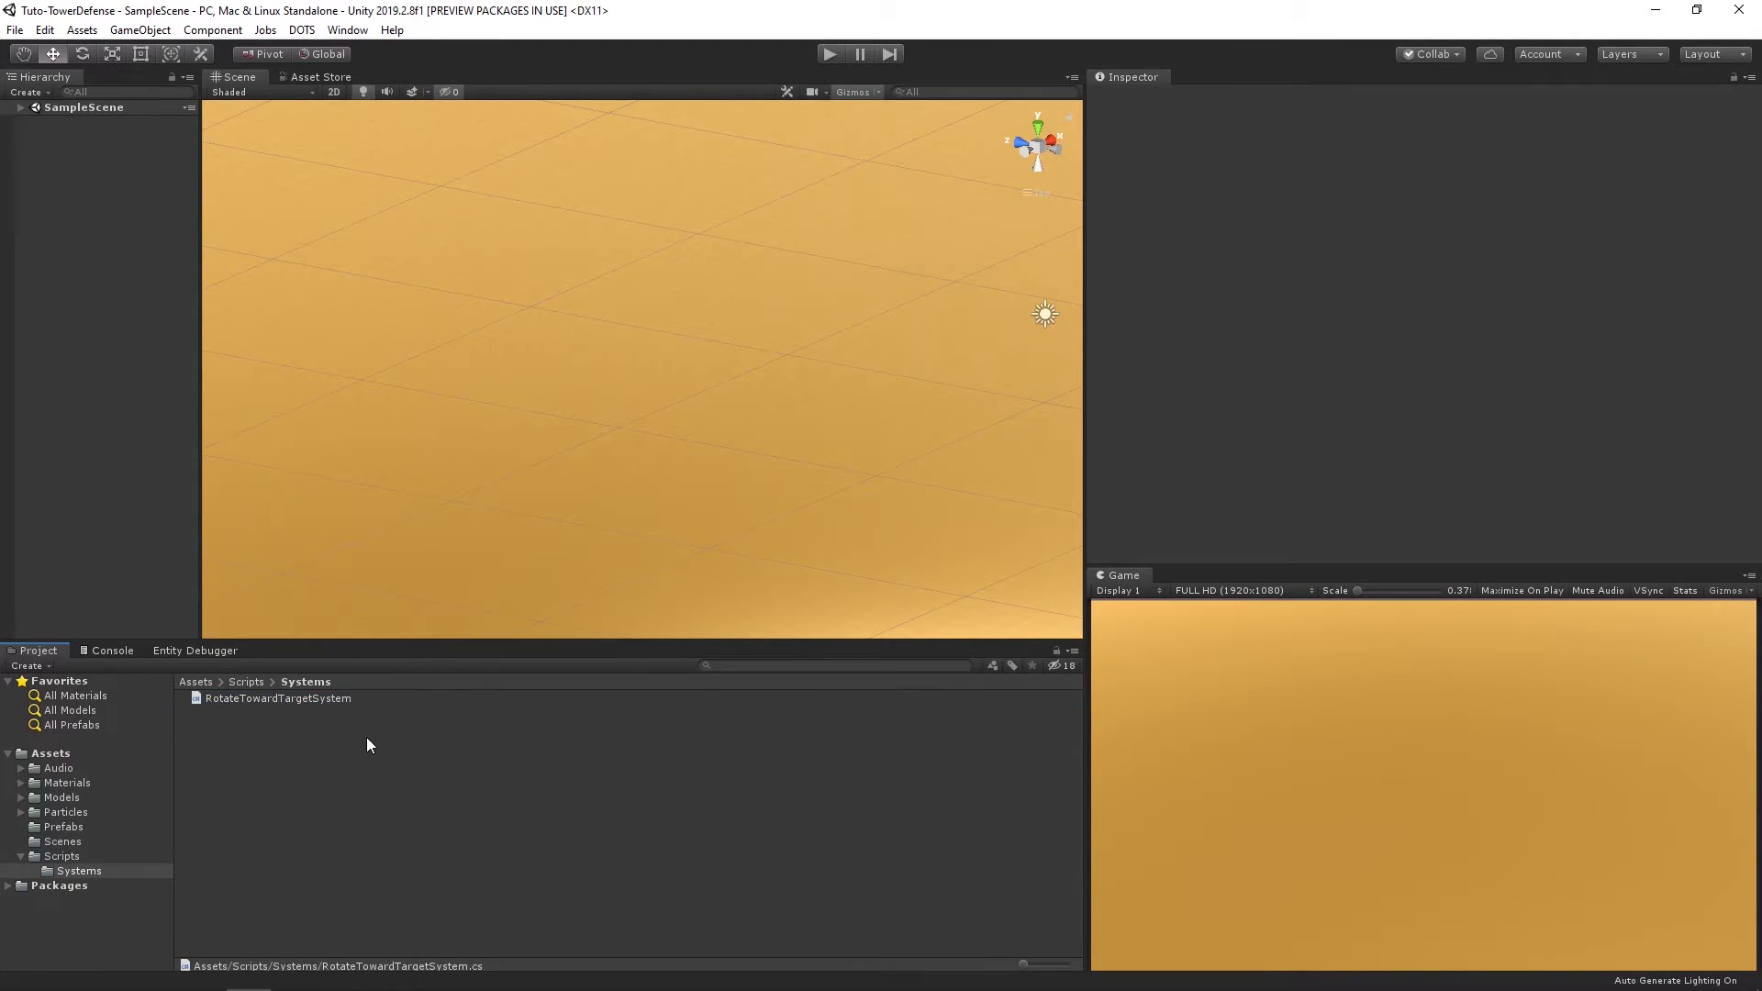
Step: Add a MoveForwardSystem C# script, then open RotateTowardTargetSystem in Rider
right_click(358, 751)
mouse_move(596, 326)
left_click(681, 287)
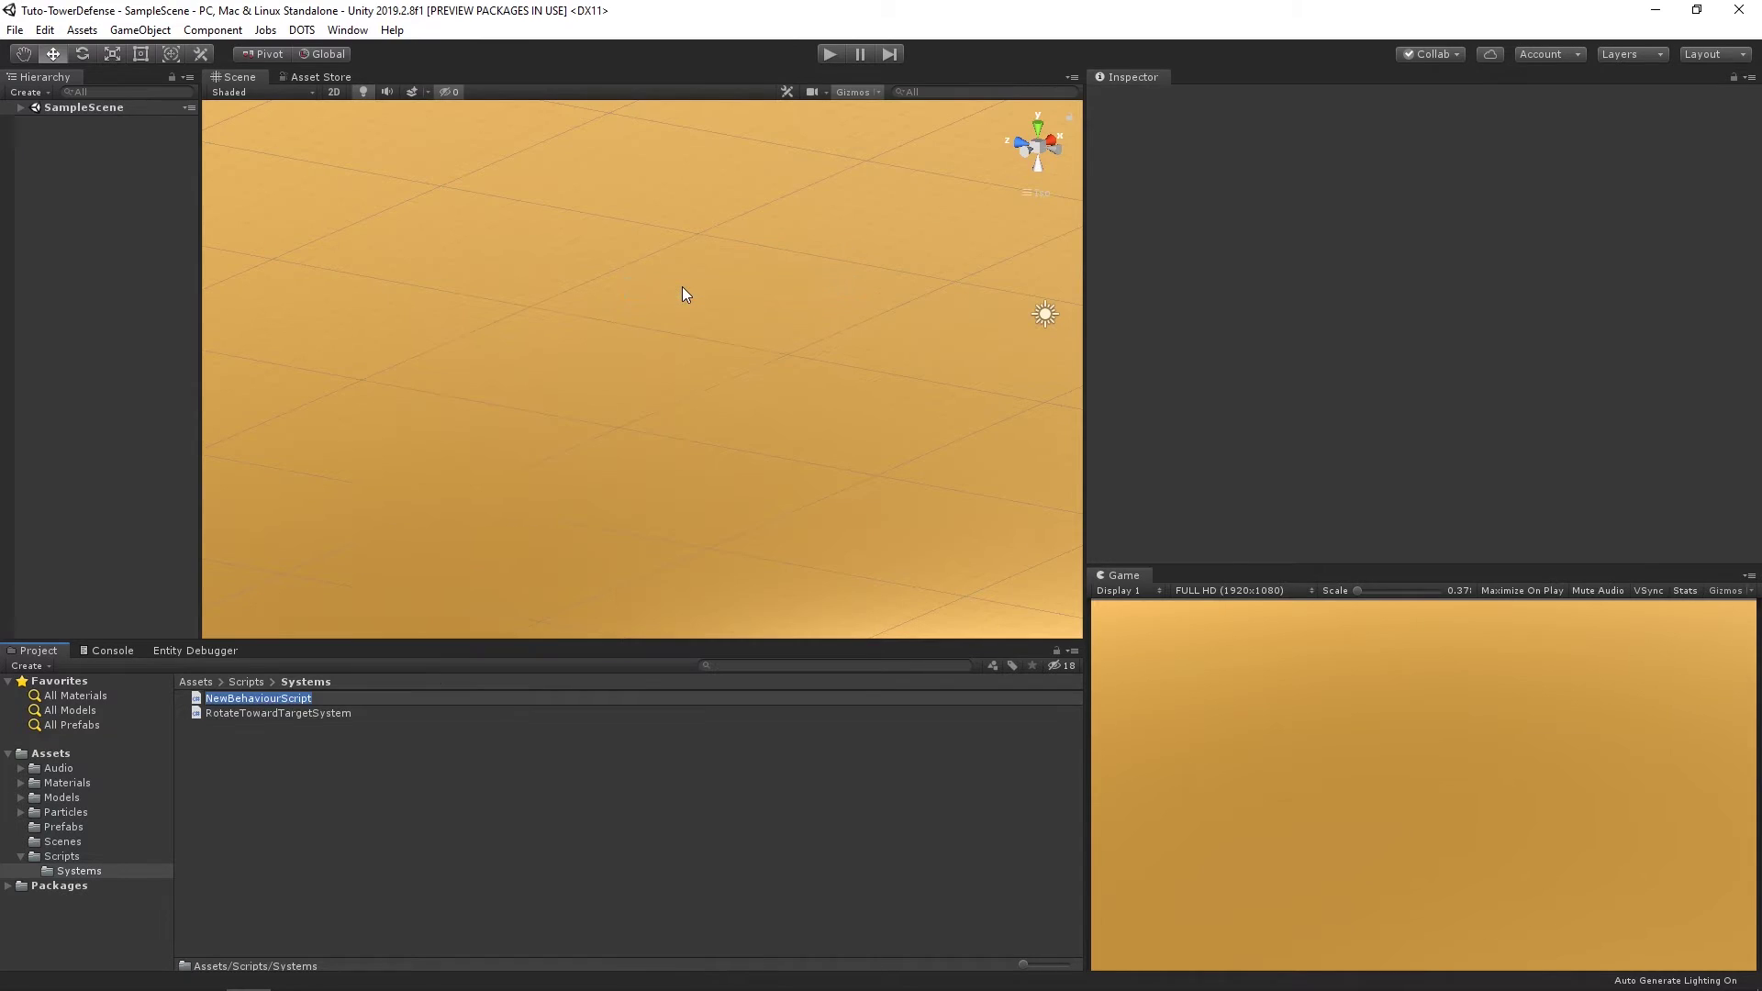
type("MoveForwardSystem")
key("Return")
double_click(328, 714)
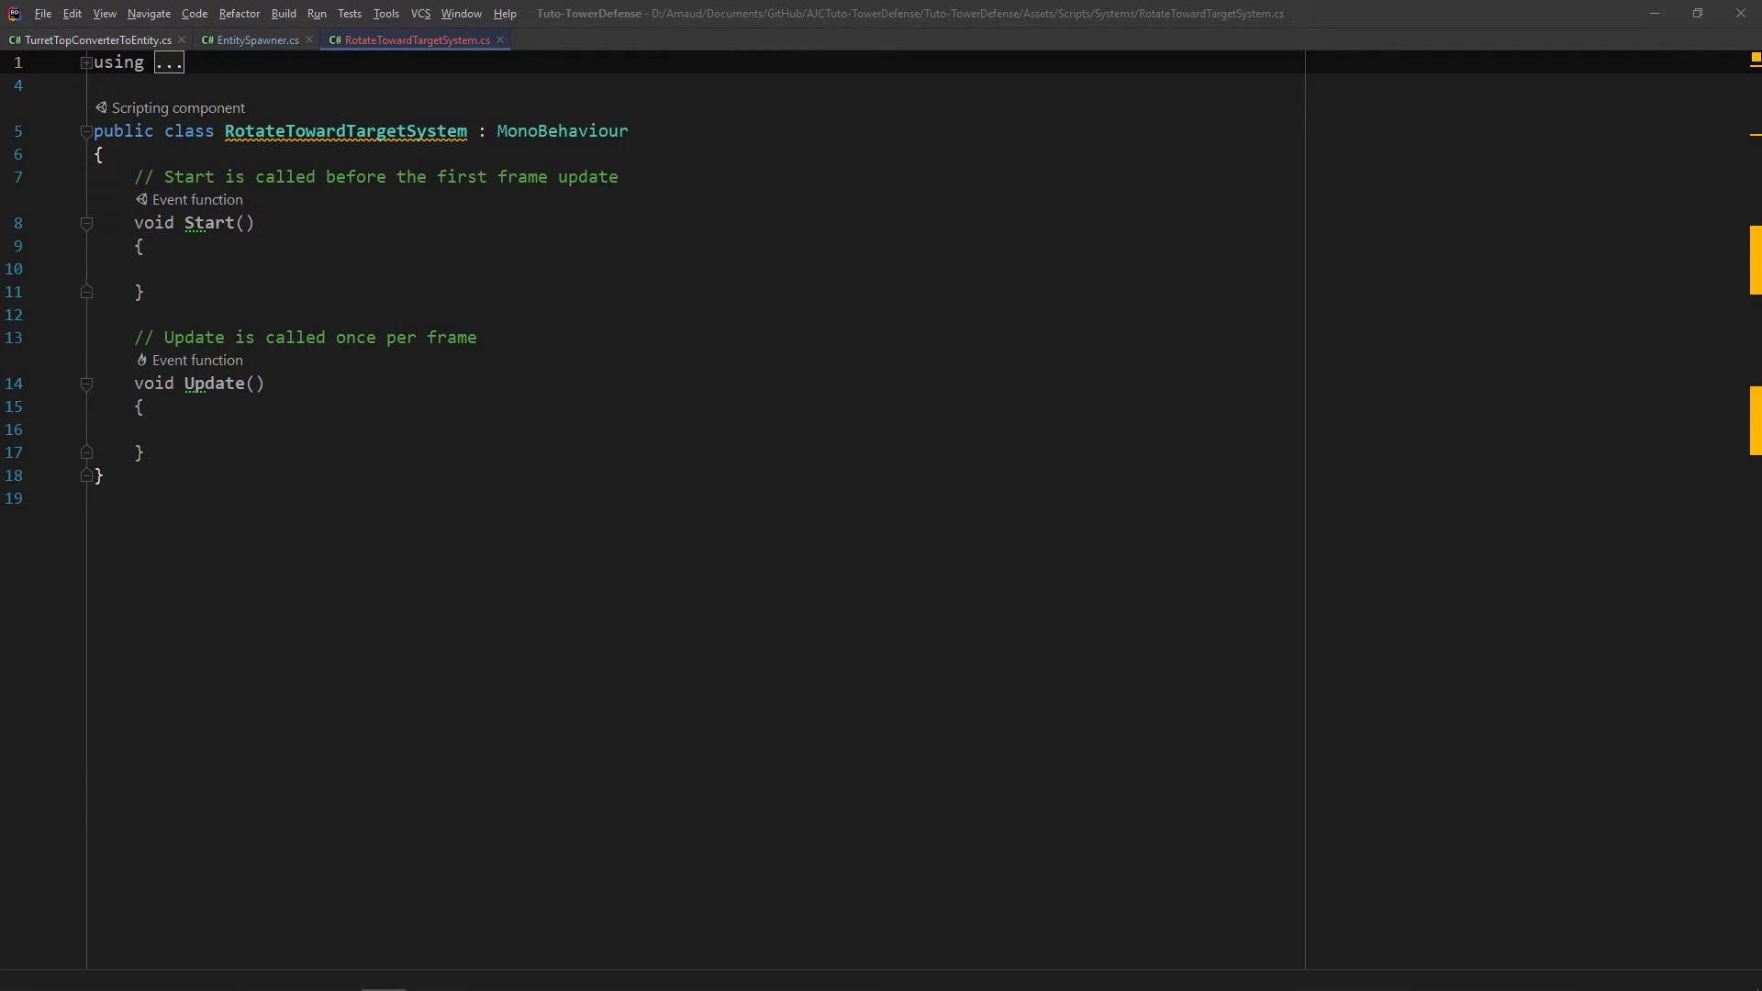
Step: Make the class derive from ComponentSystem with an OnUpdate override, removing Start and Update
double_click(593, 131)
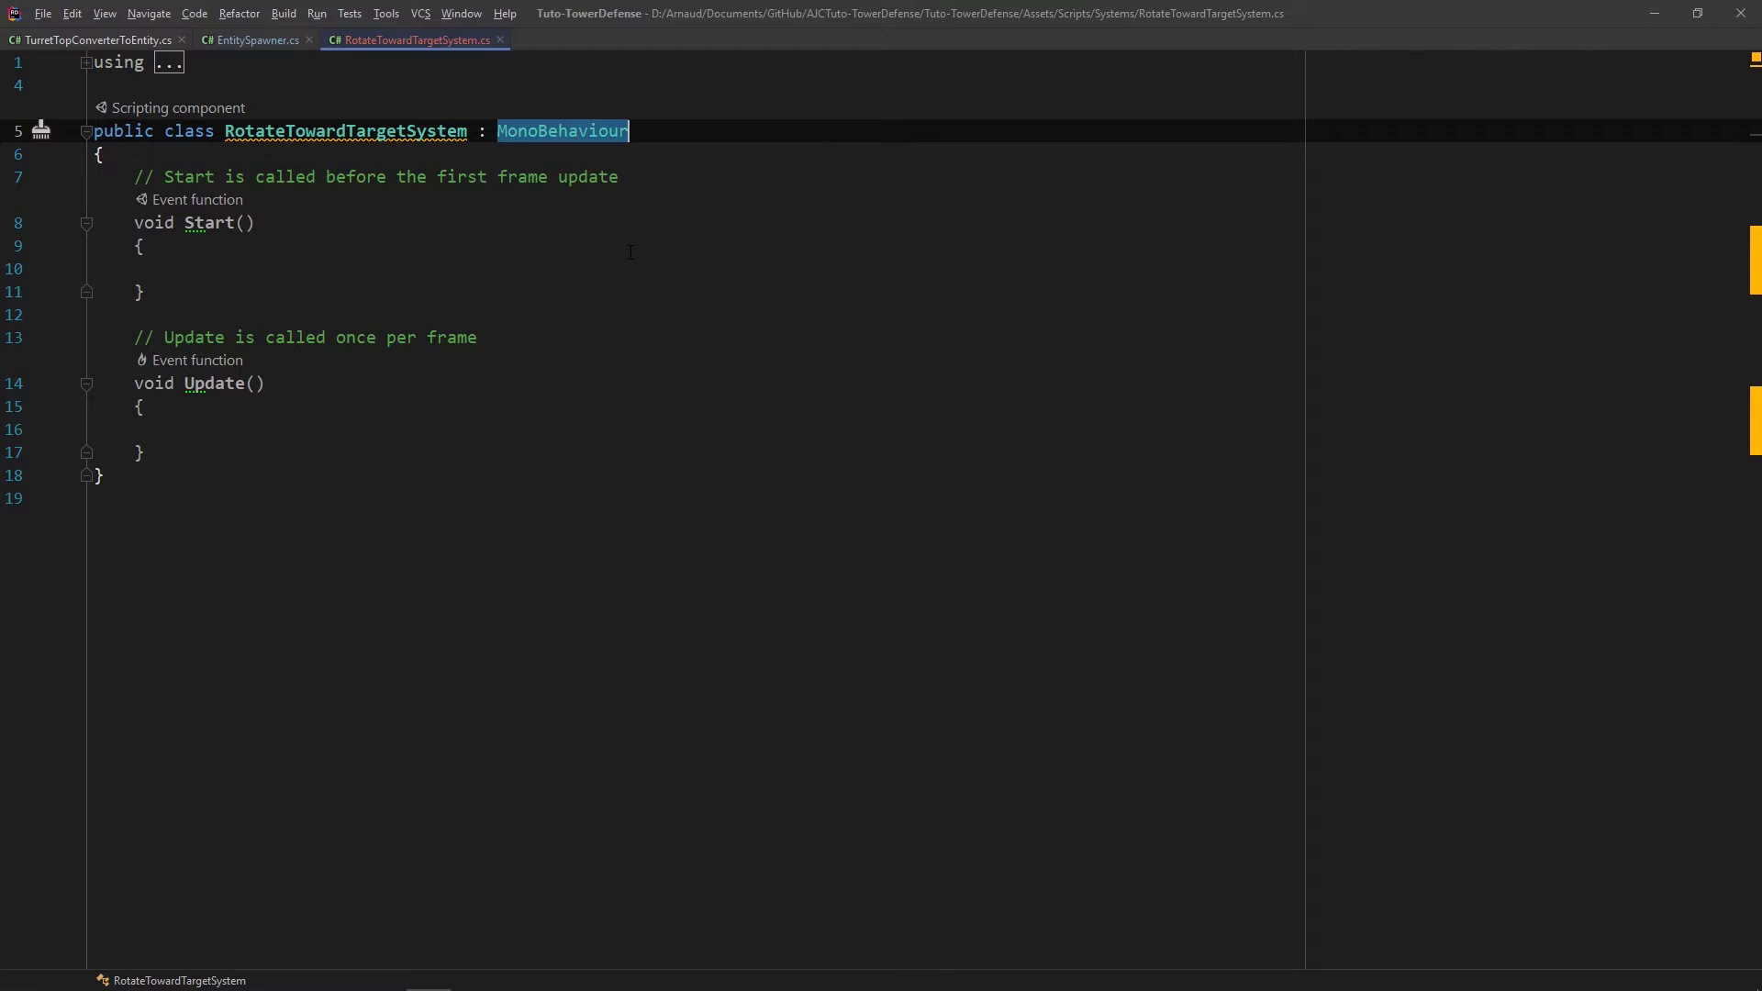
type("Compon")
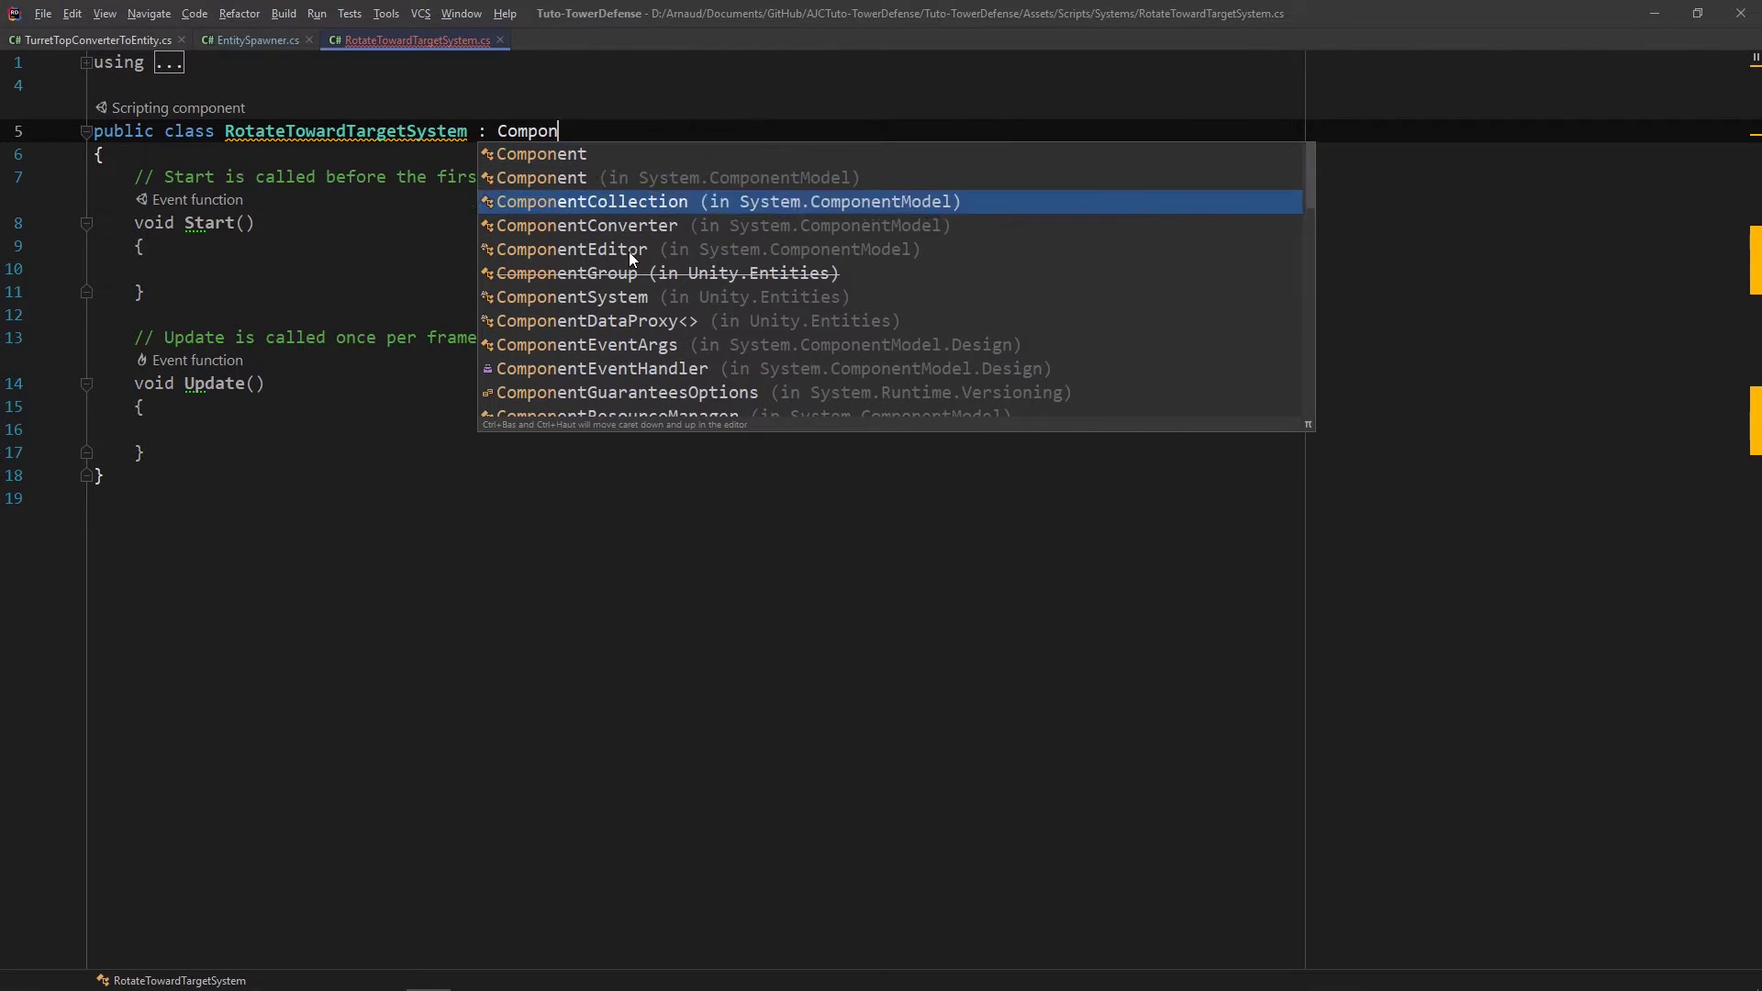
key("Down")
key("Down")
key("Down")
key("Return")
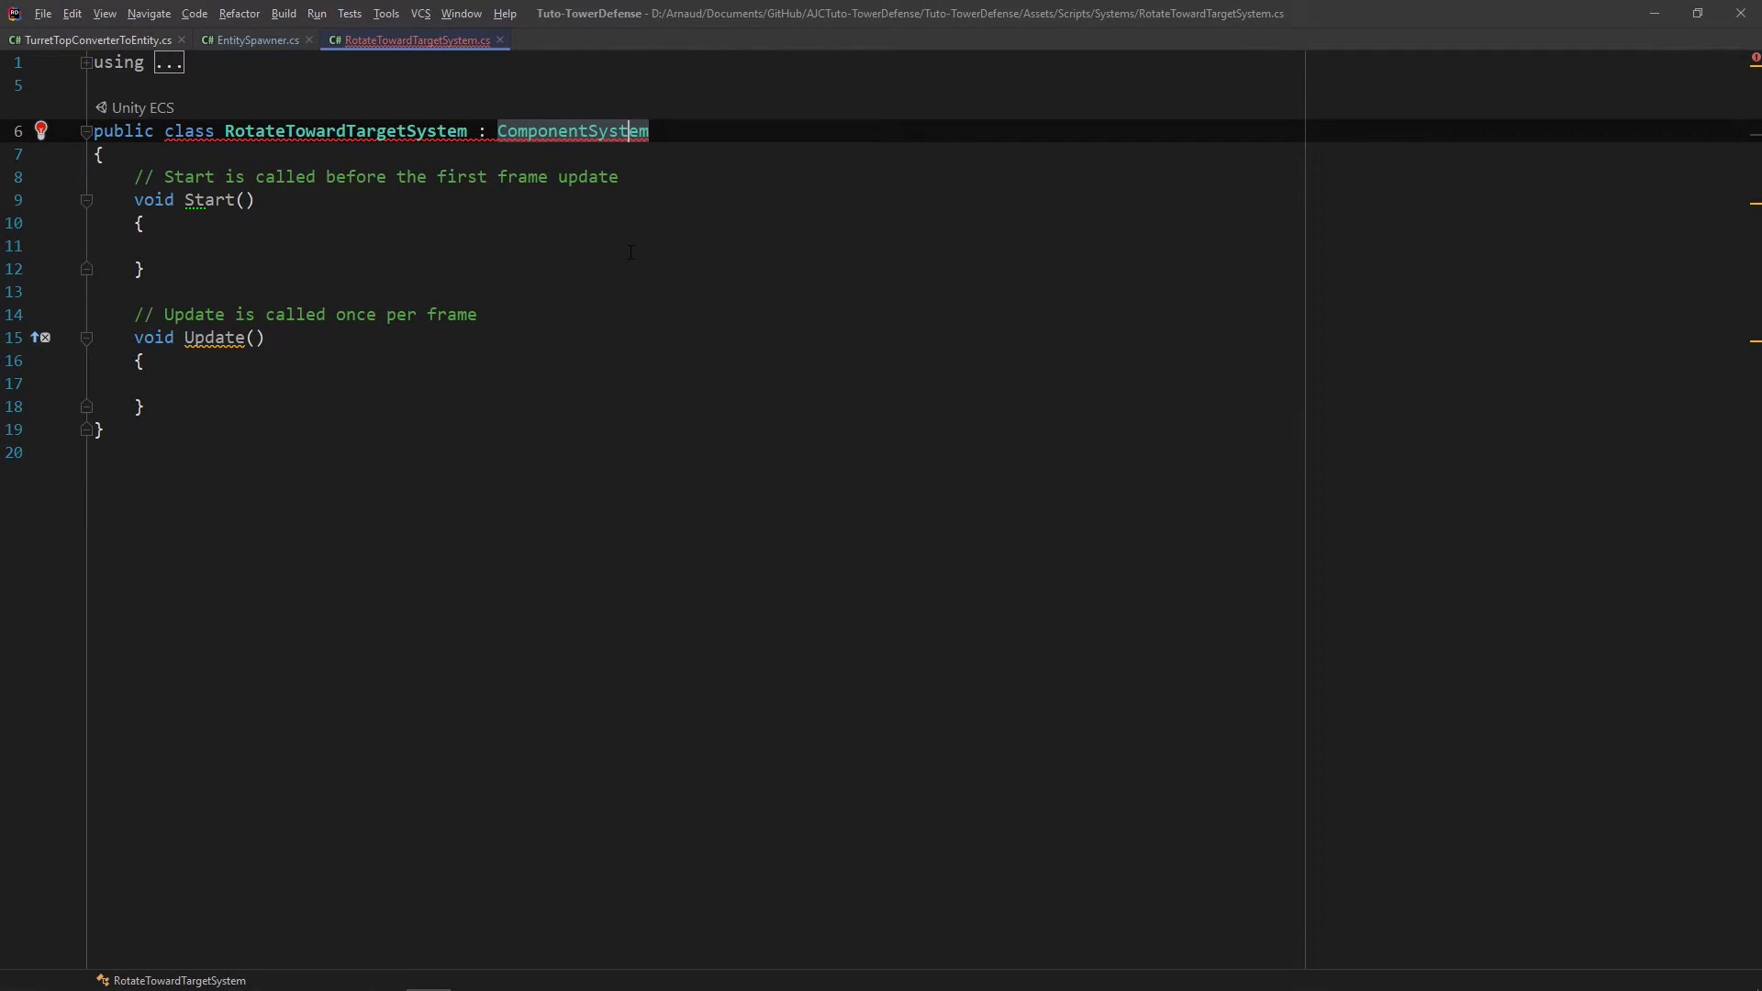
left_click(42, 131)
left_click(92, 150)
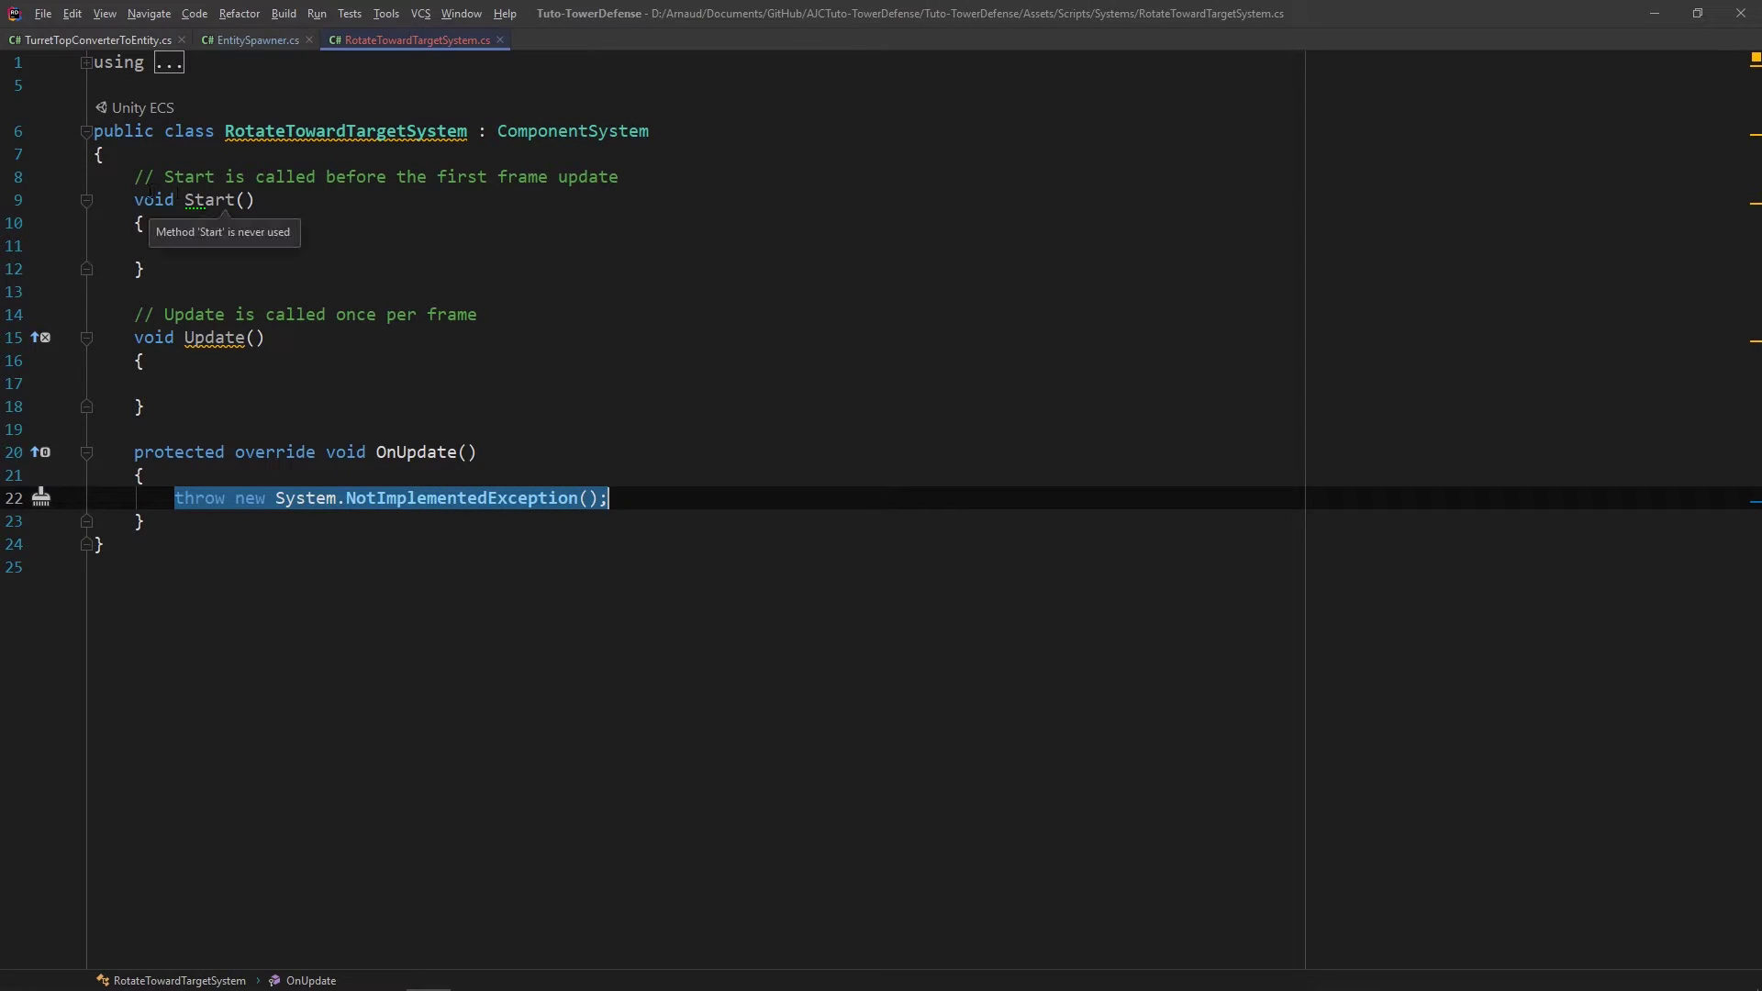
left_click_drag(134, 177, 232, 385)
key("Delete")
key("Delete")
key("Delete")
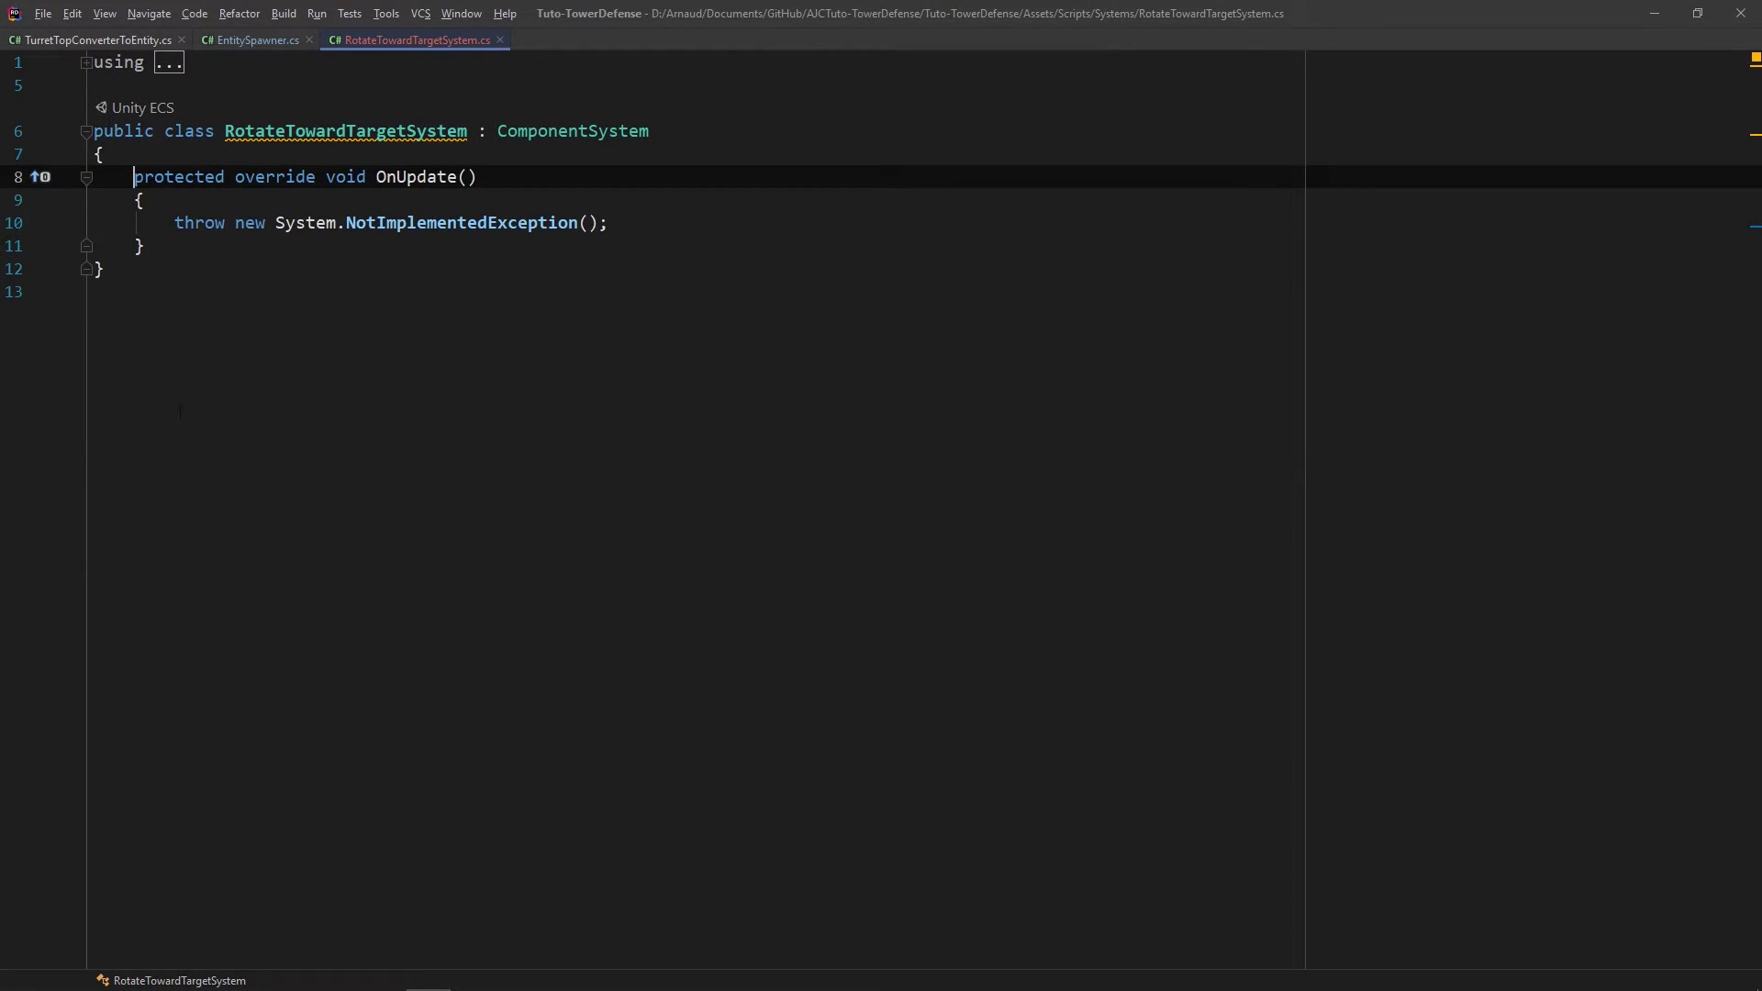
Step: In OnUpdate, declare translations as GetComponentDataFromEntity<Translation>() of type ComponentDataFromEntity<Translation>
left_click_drag(169, 223, 608, 223)
key("BackSpace")
type("Compo")
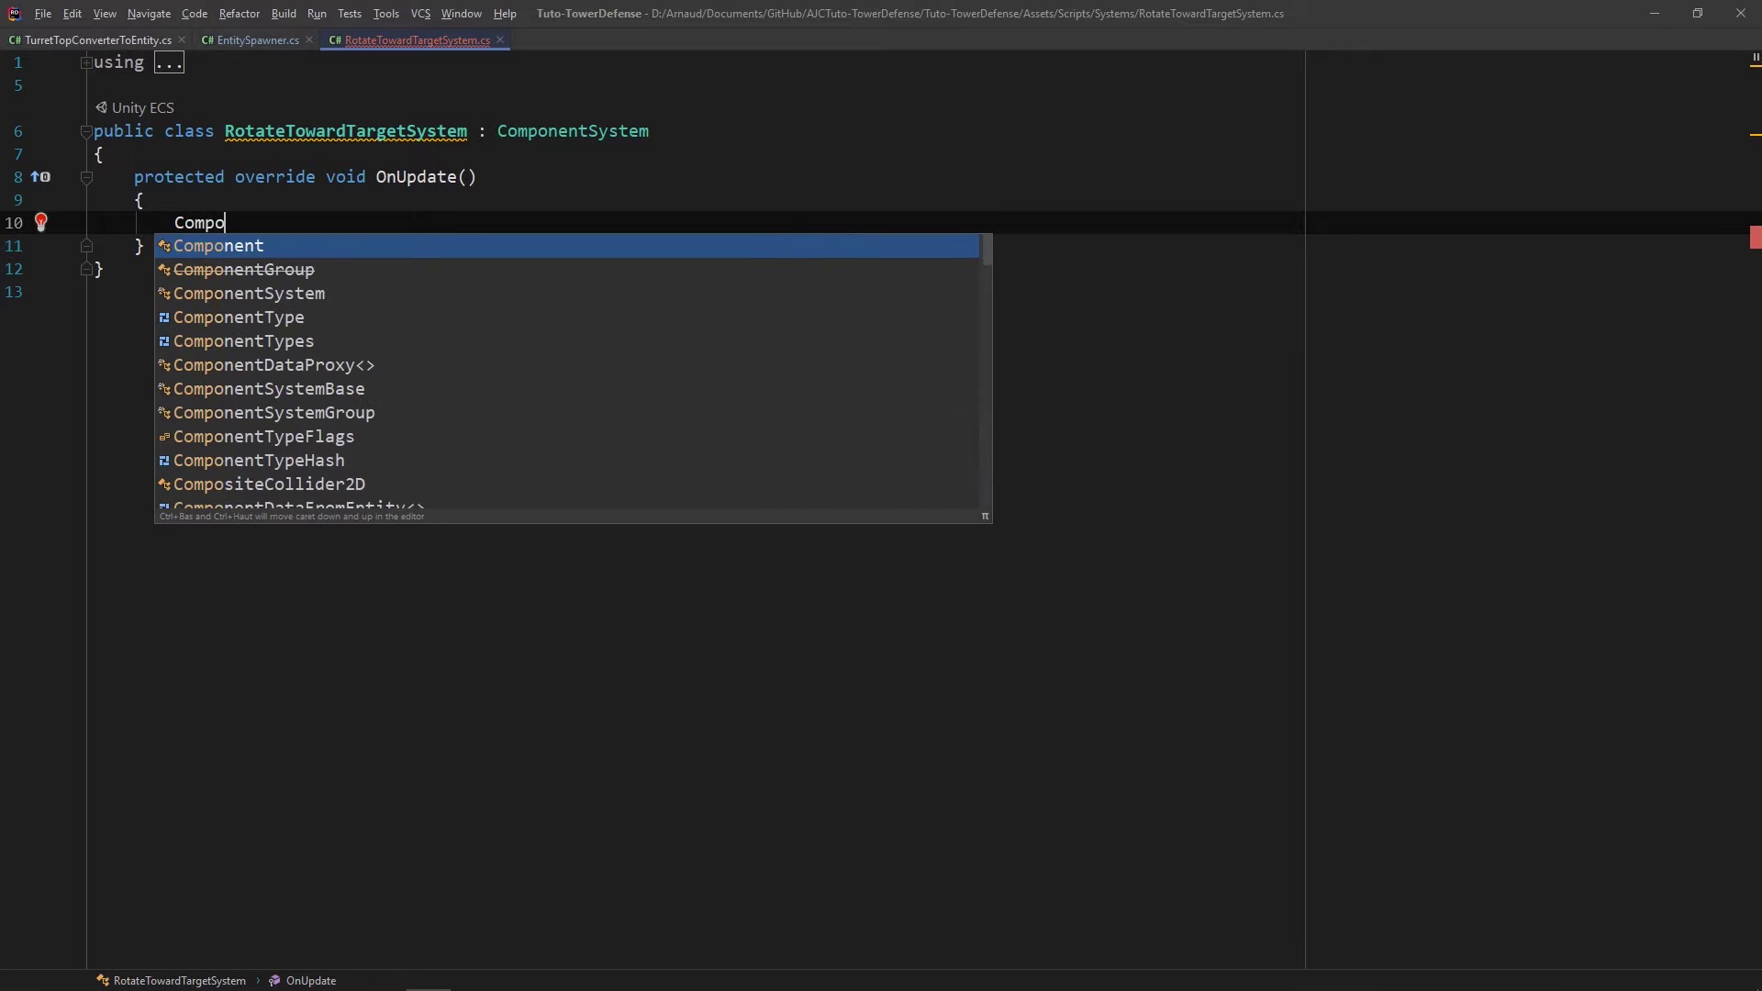
type("nentd")
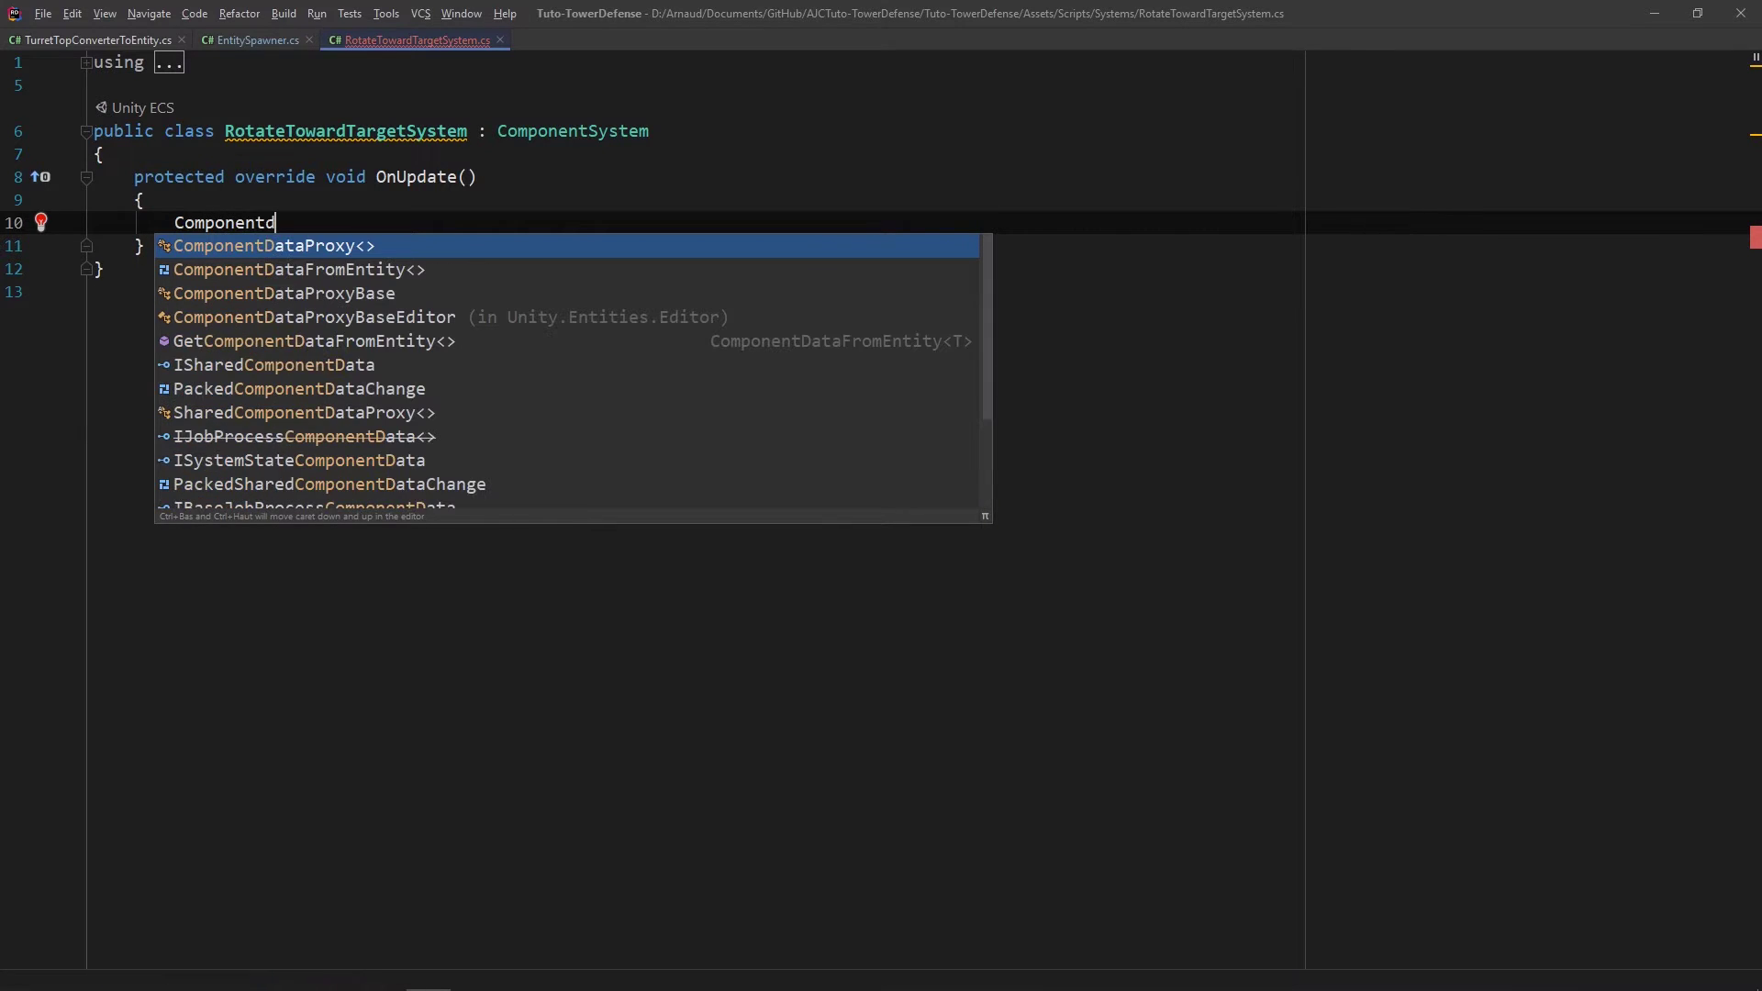
key("Down")
key("Return")
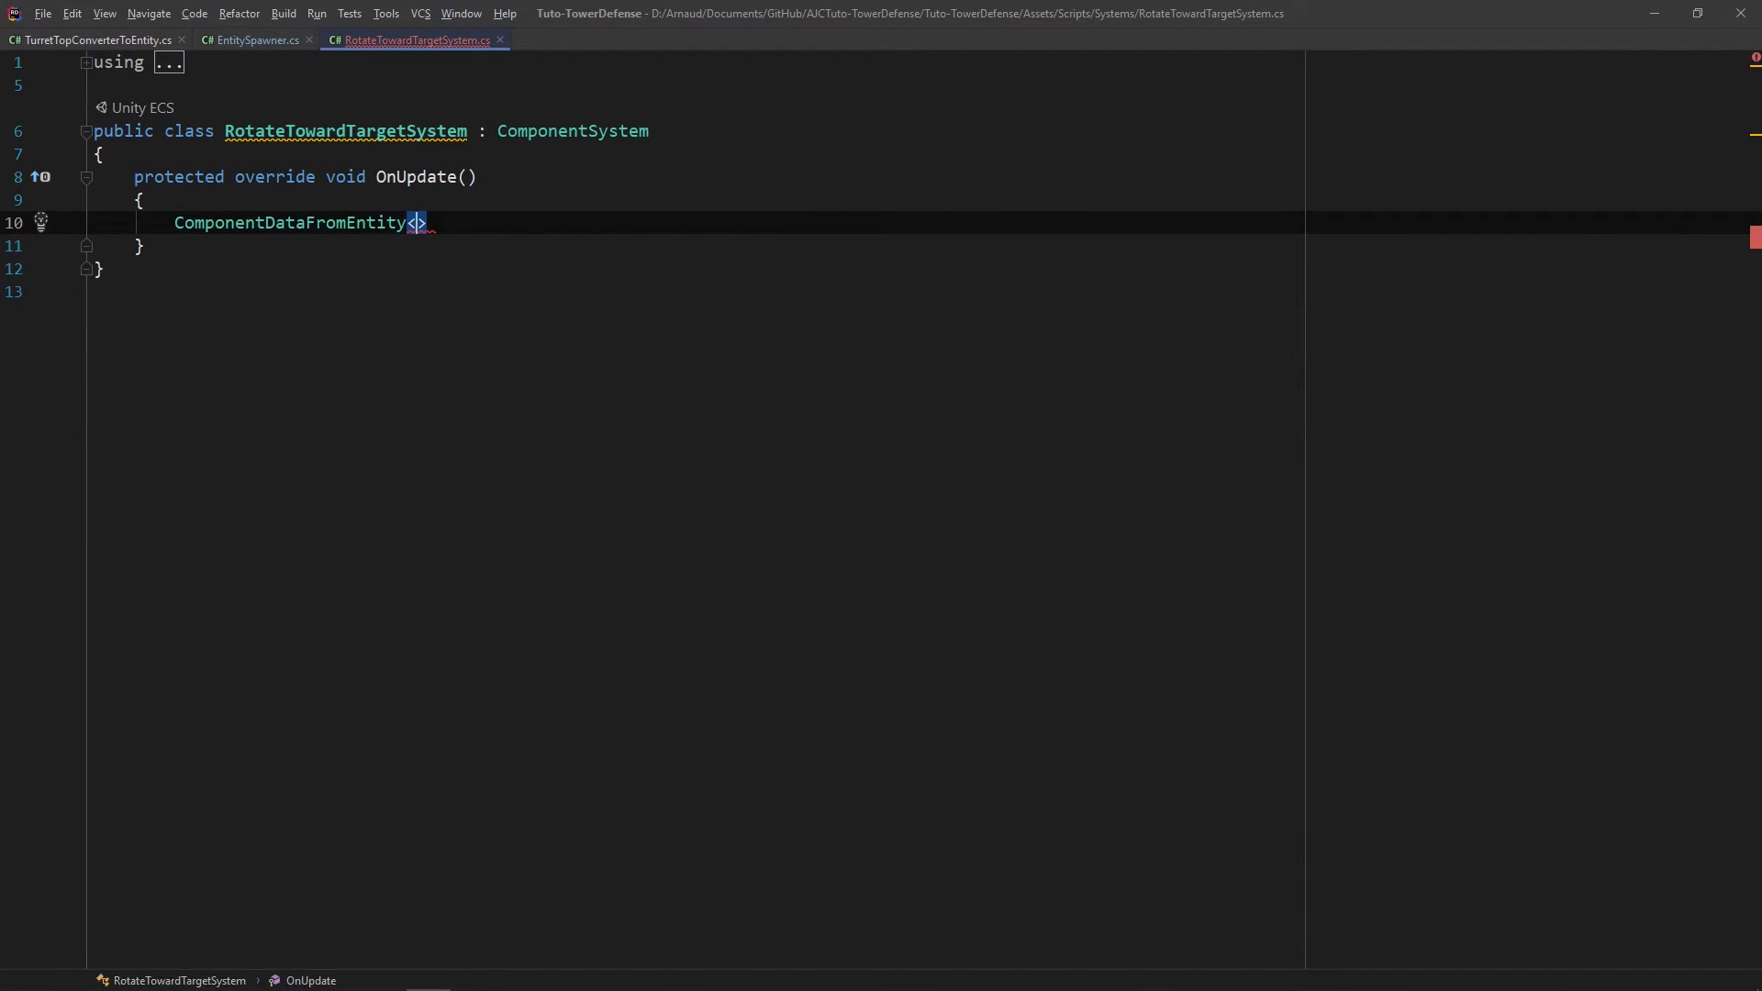
type("Tra")
key("Return")
type("tra")
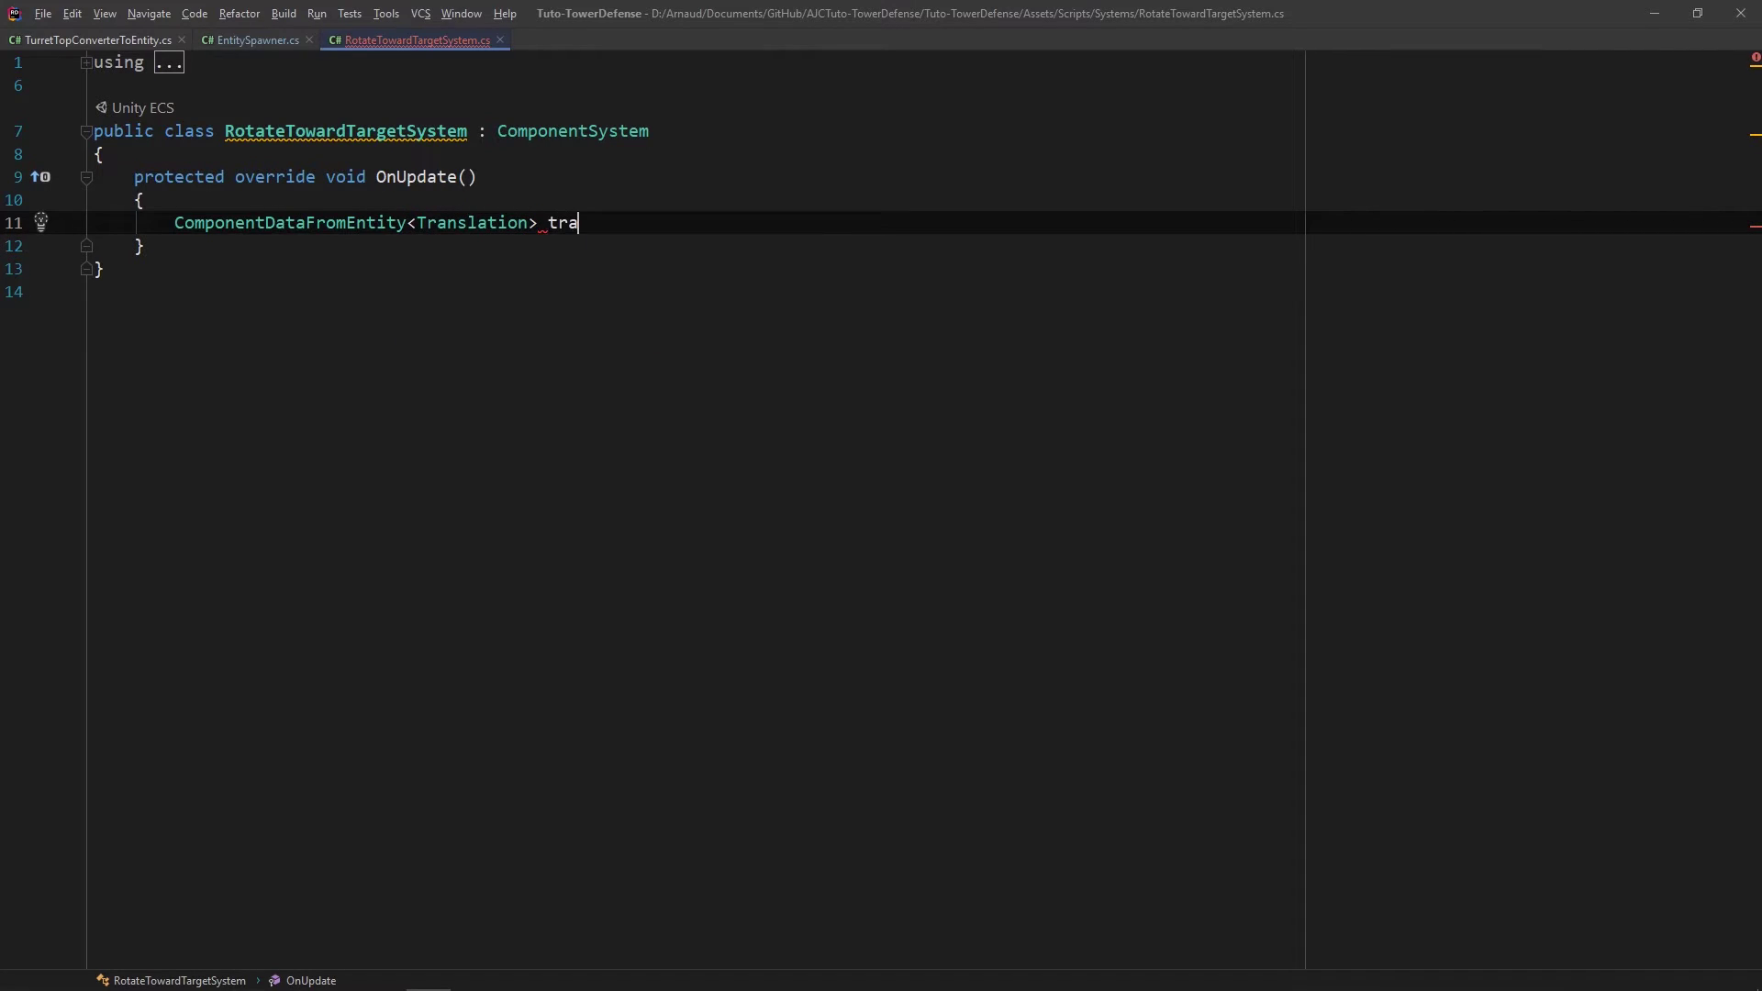
type("nslations =")
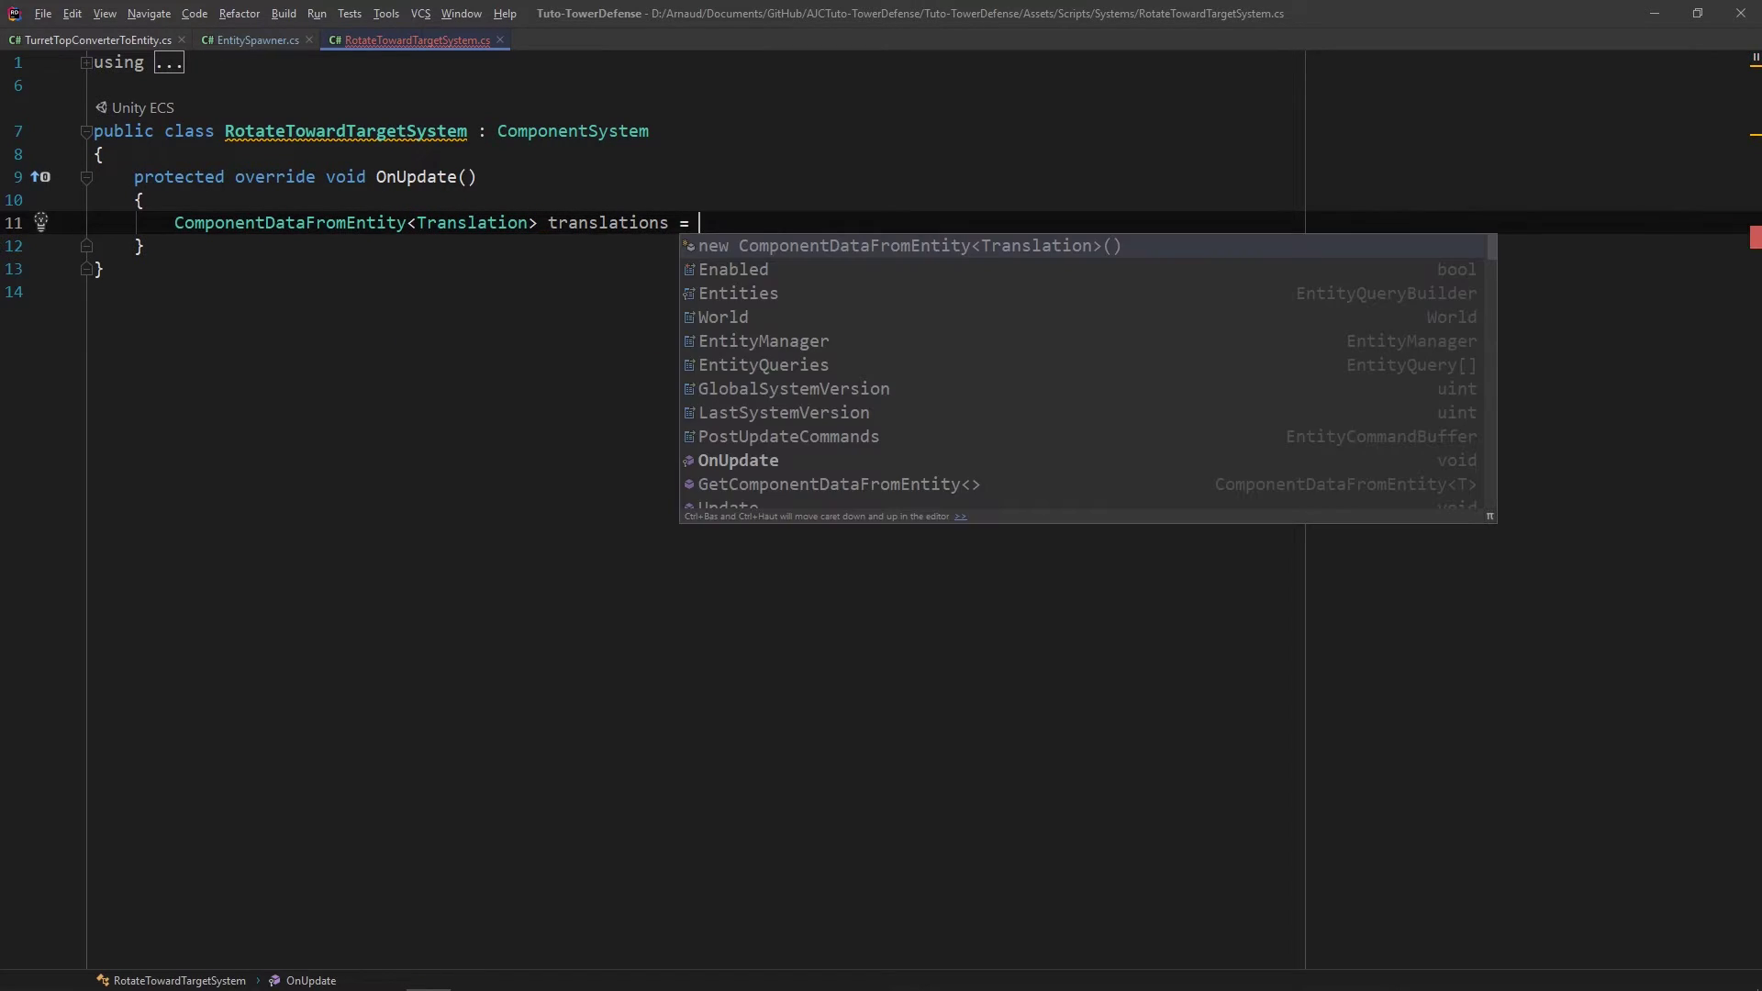
type(" Get")
key("Return")
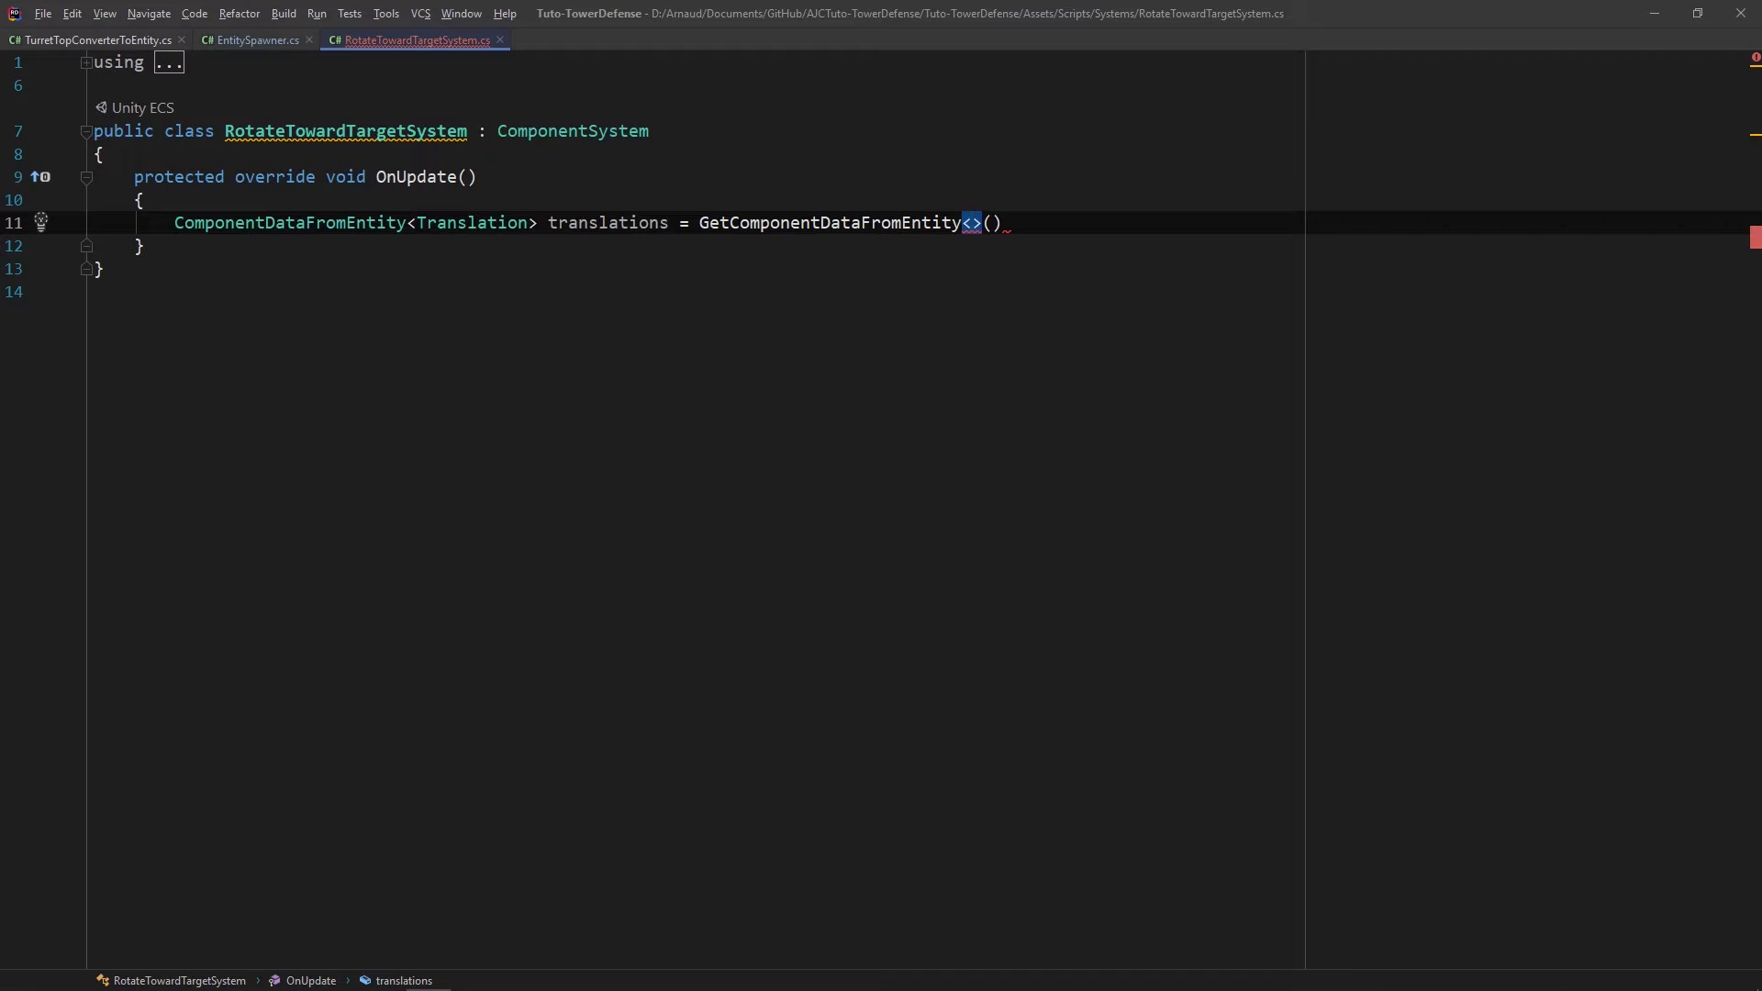
type("T")
key("Return")
key("Return")
type(";")
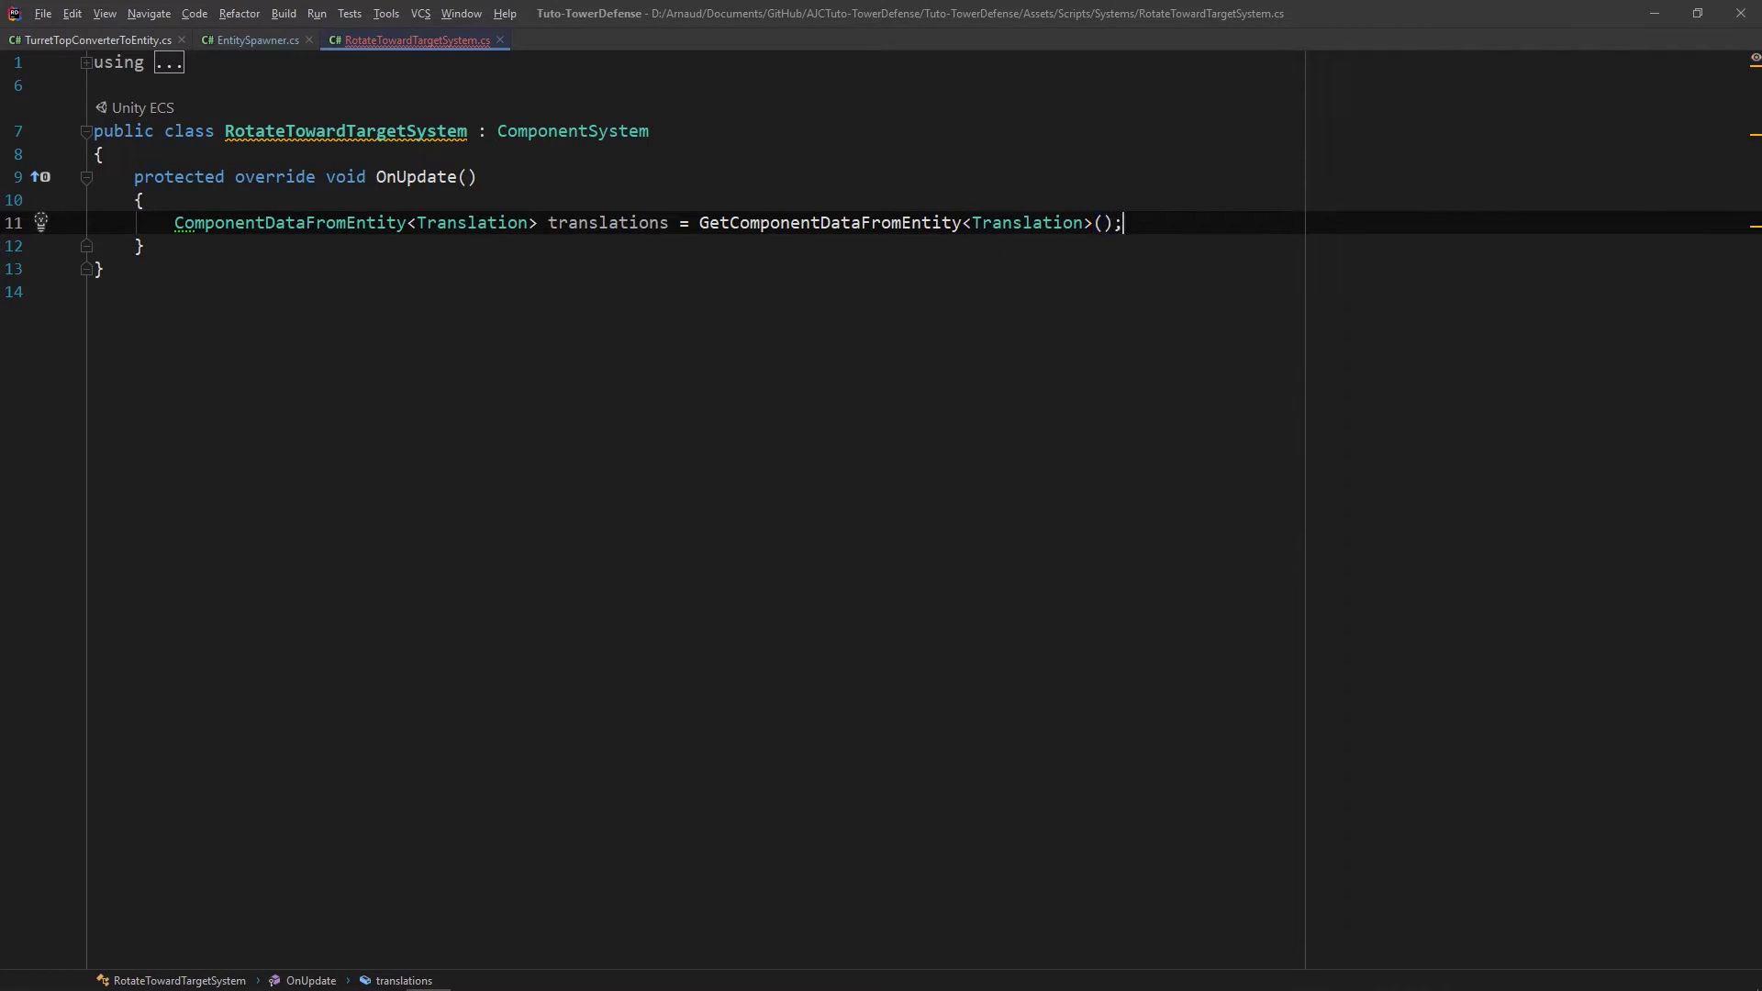
key("Return")
key("Return")
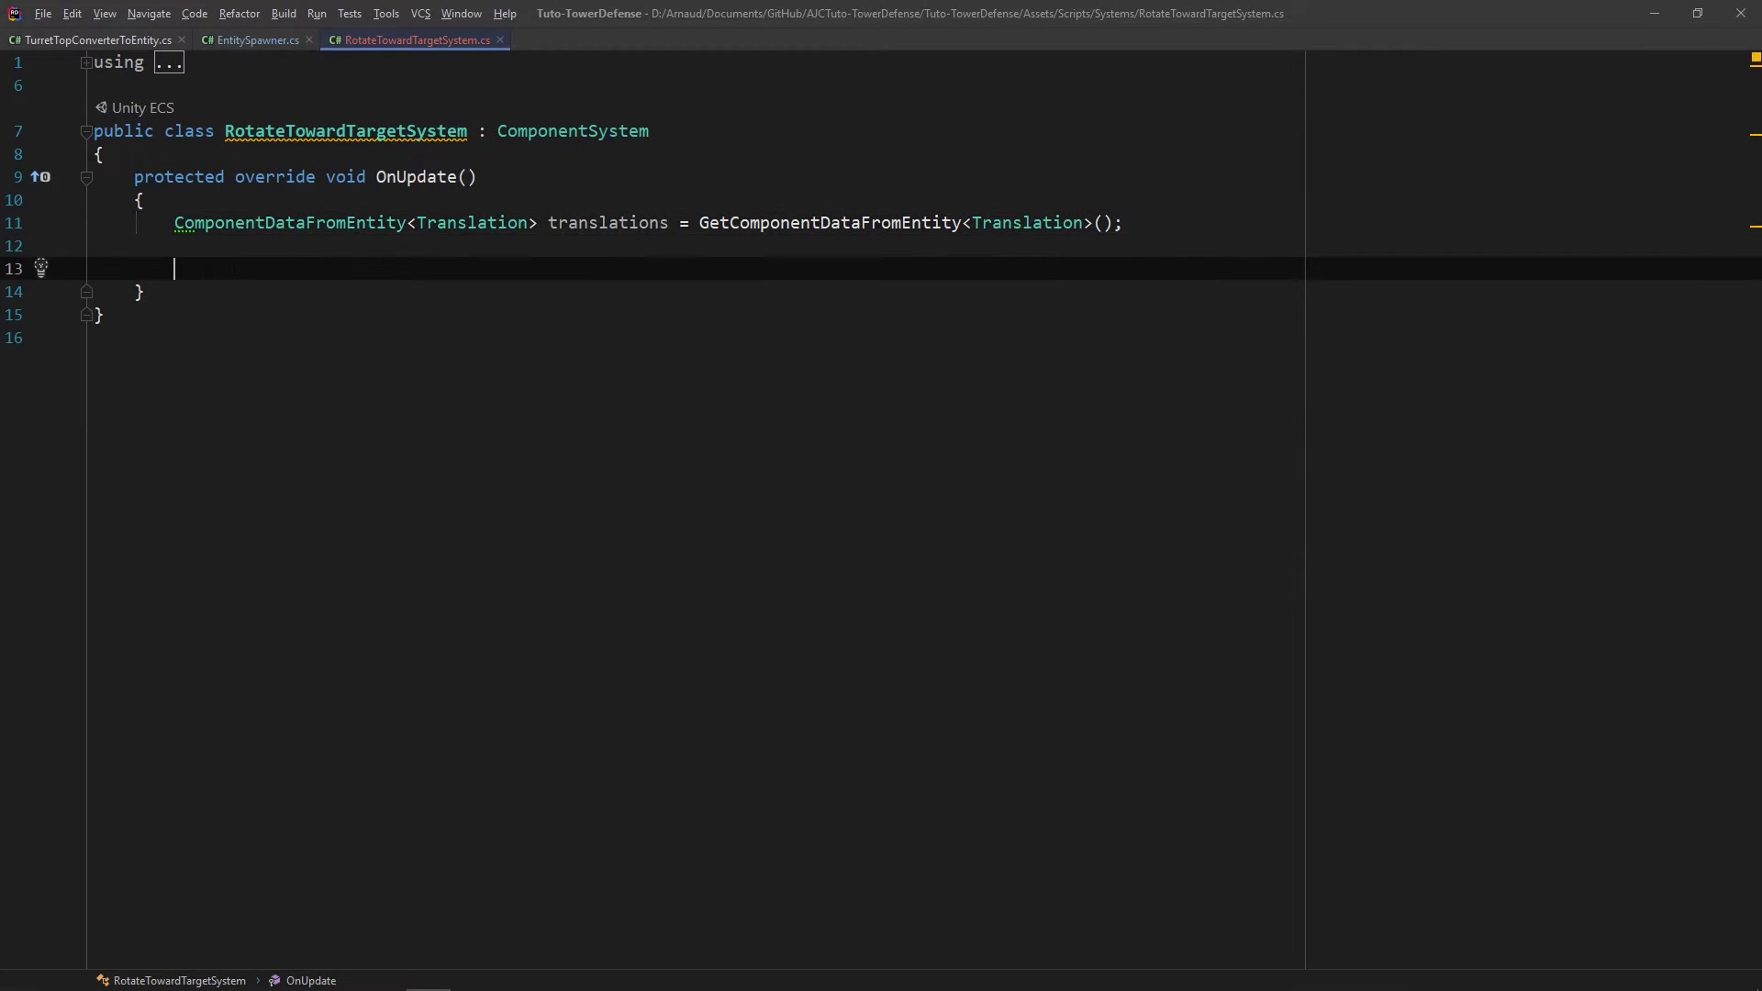
Step: Begin Entities.ForEach with parameters Entity _entity, ref RotationTowardTargetComponent _rotationTowardTarget, ref Translation _translation
type("Entities.")
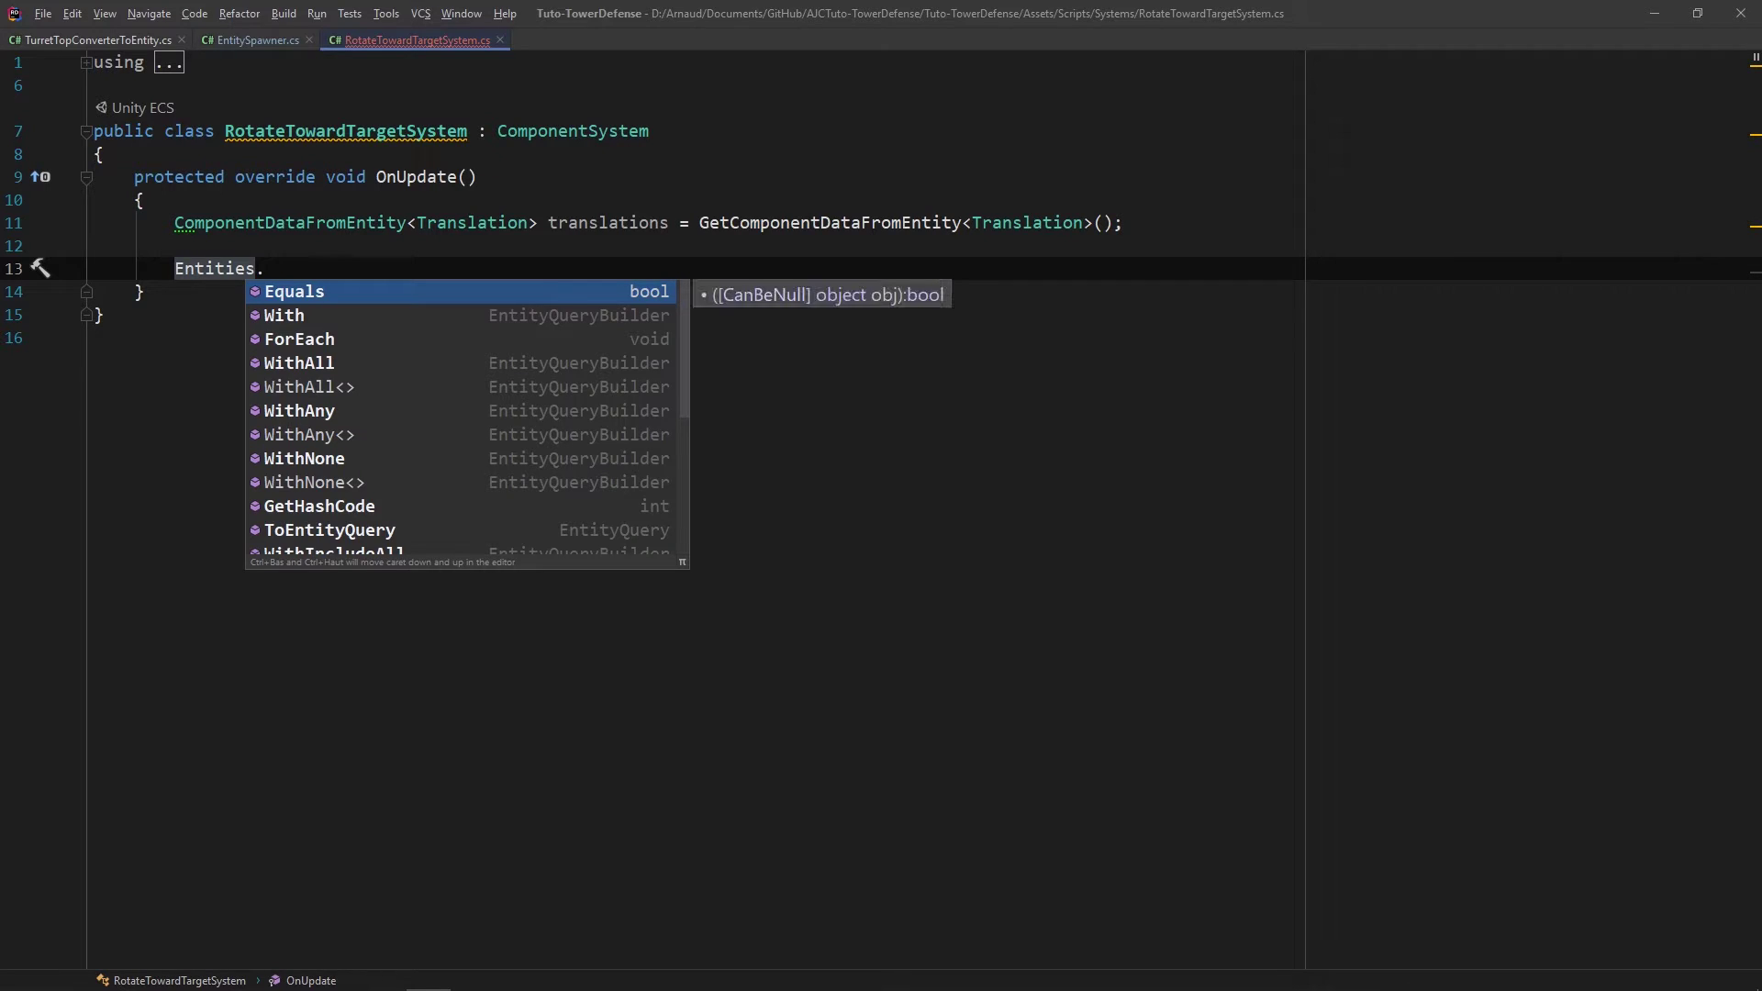
type("For")
key("Return")
type("((")
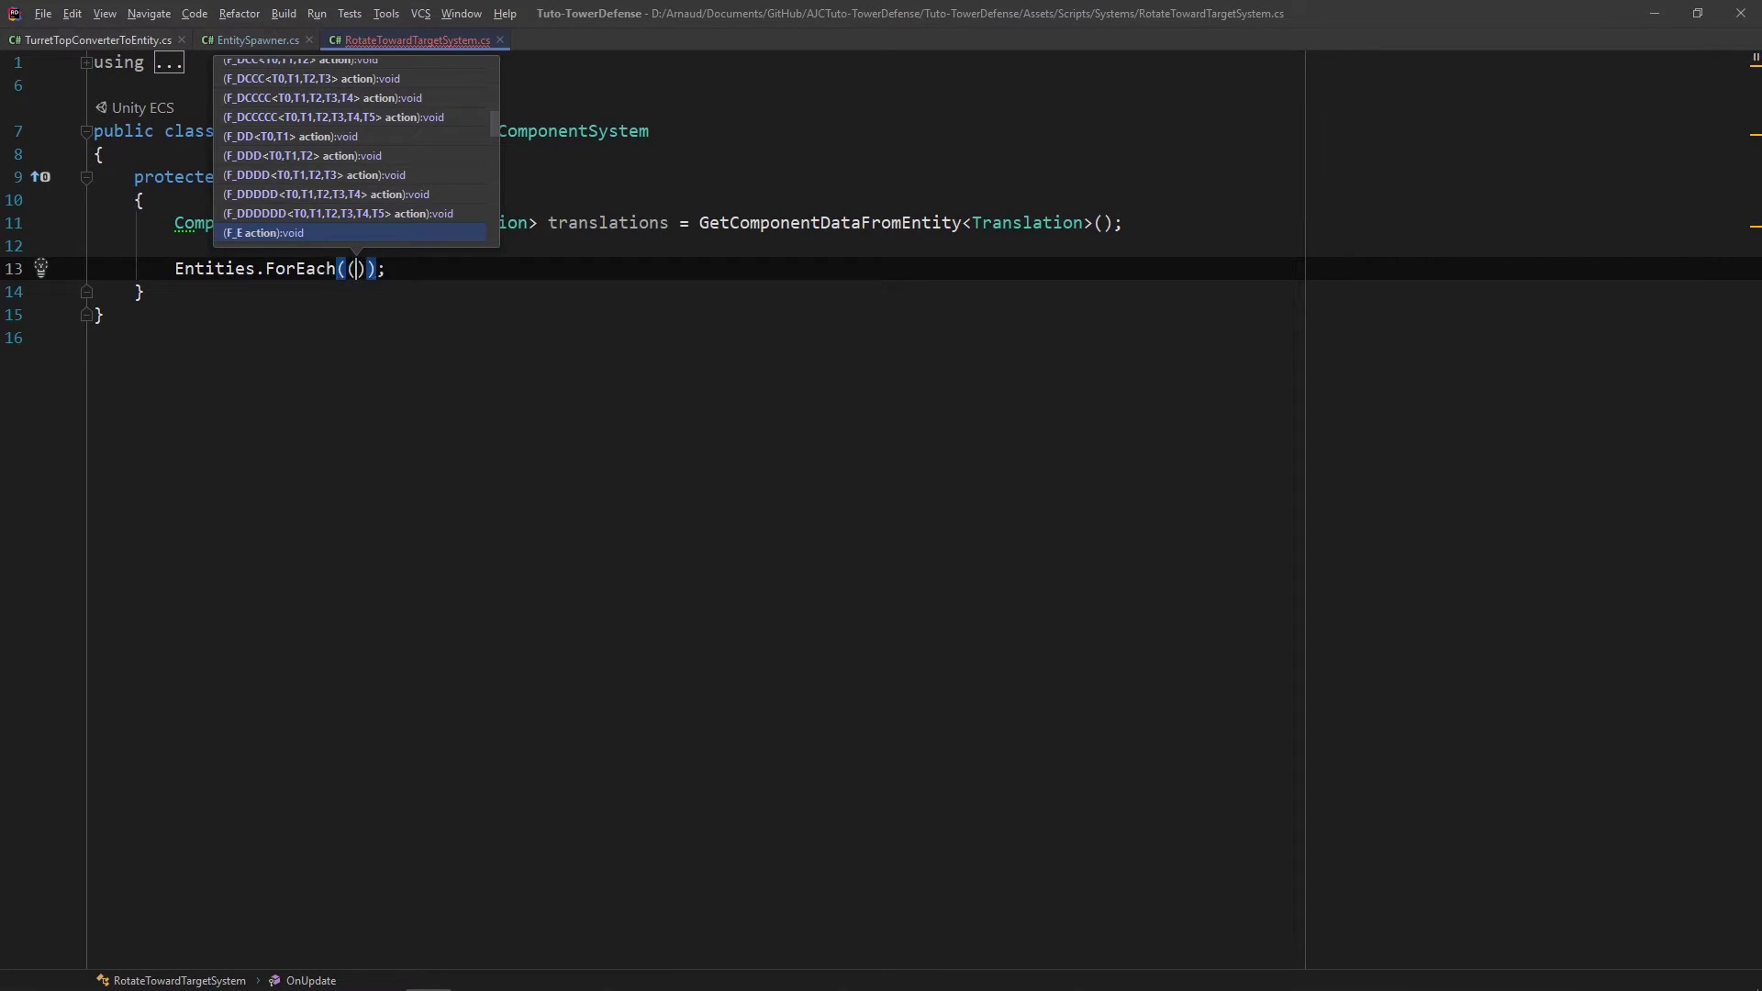
type("Entity ")
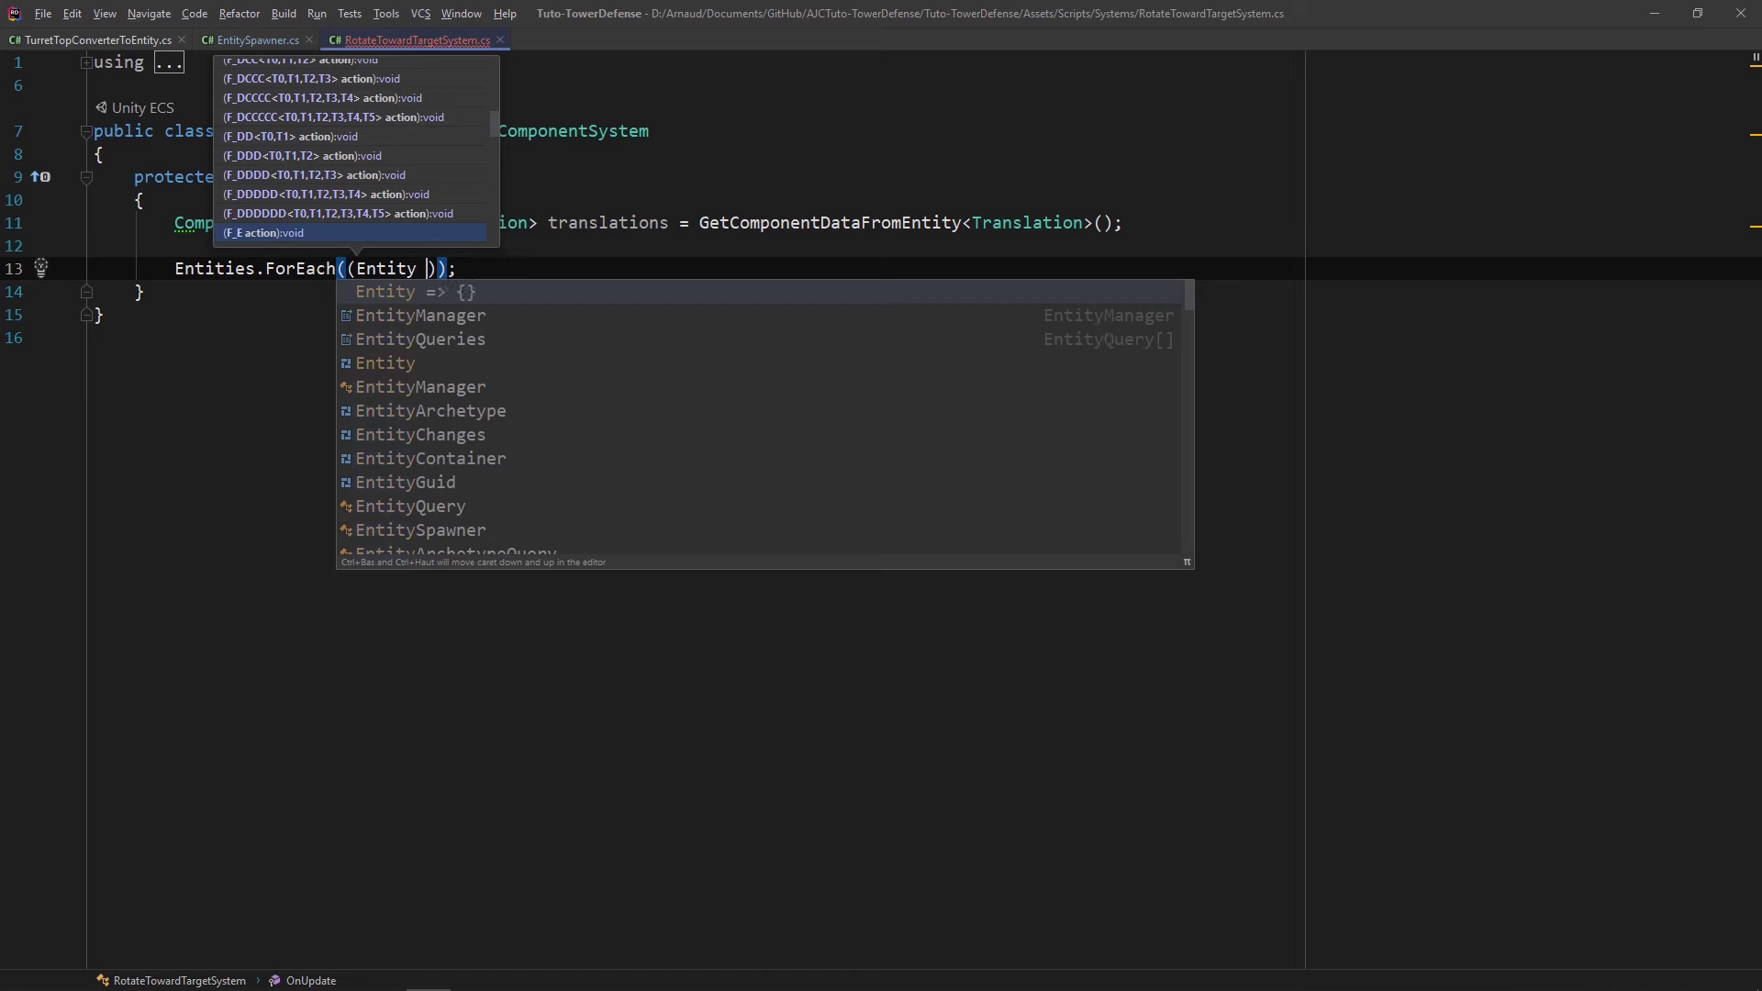
type("_entity, ref Rot")
key("Return")
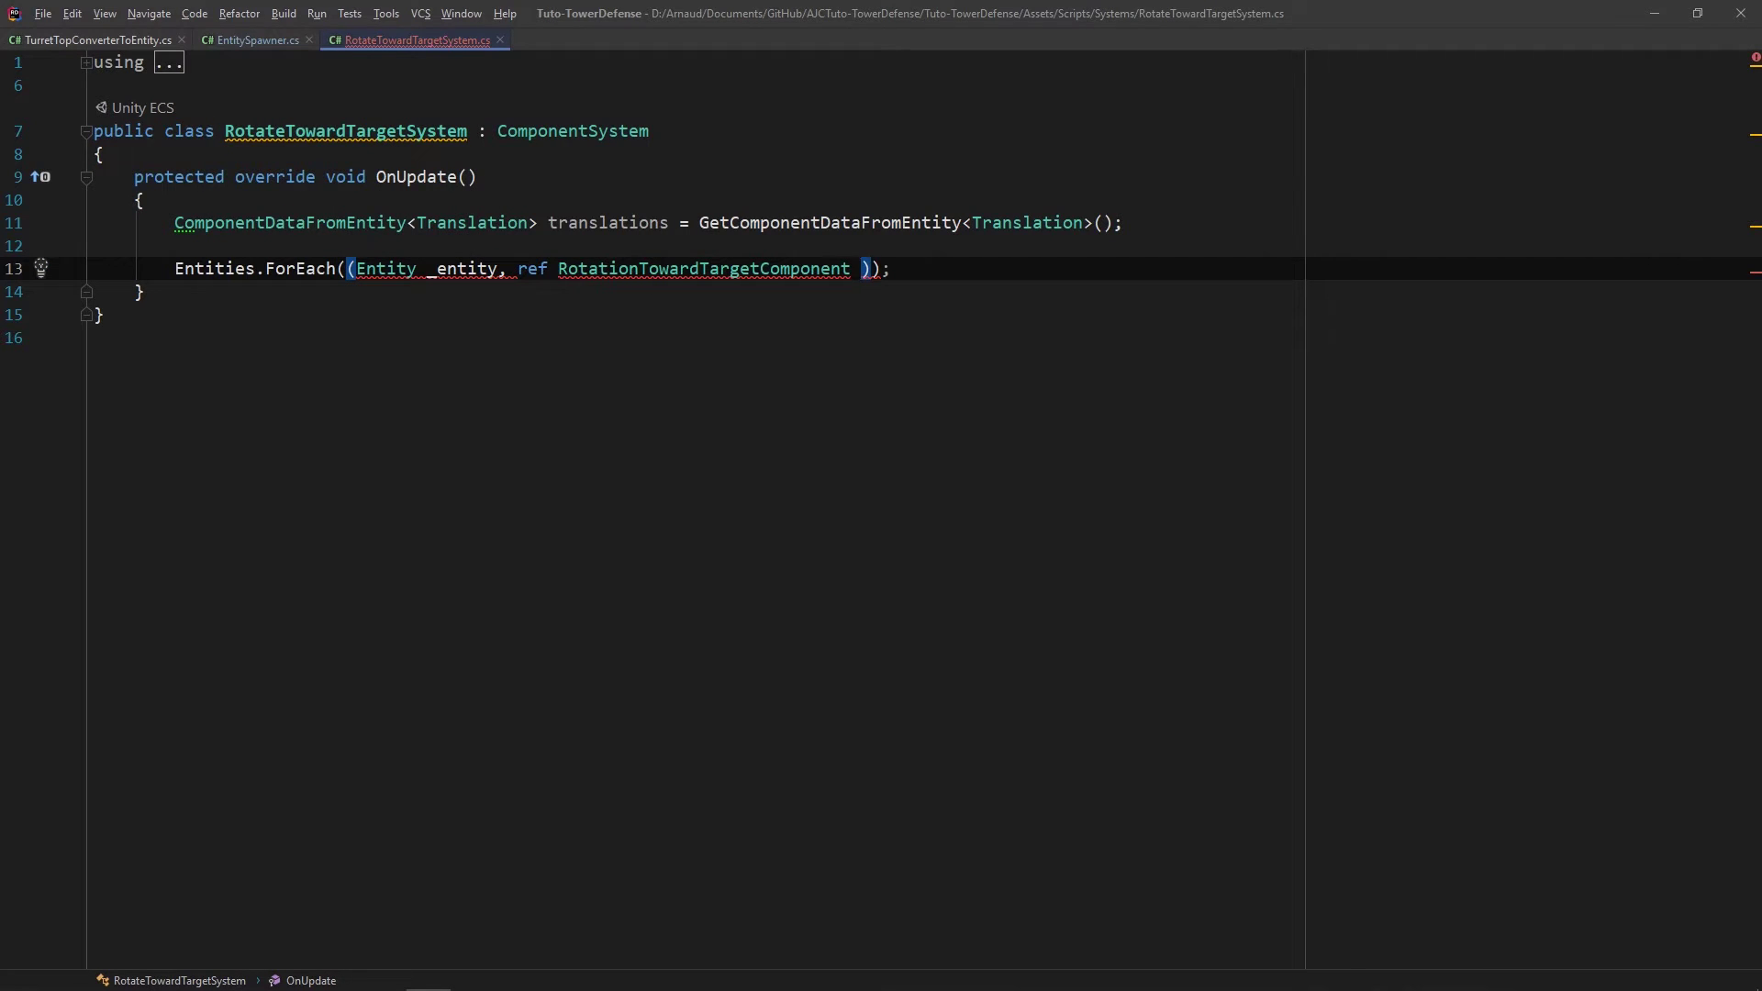
type("_rotationToward")
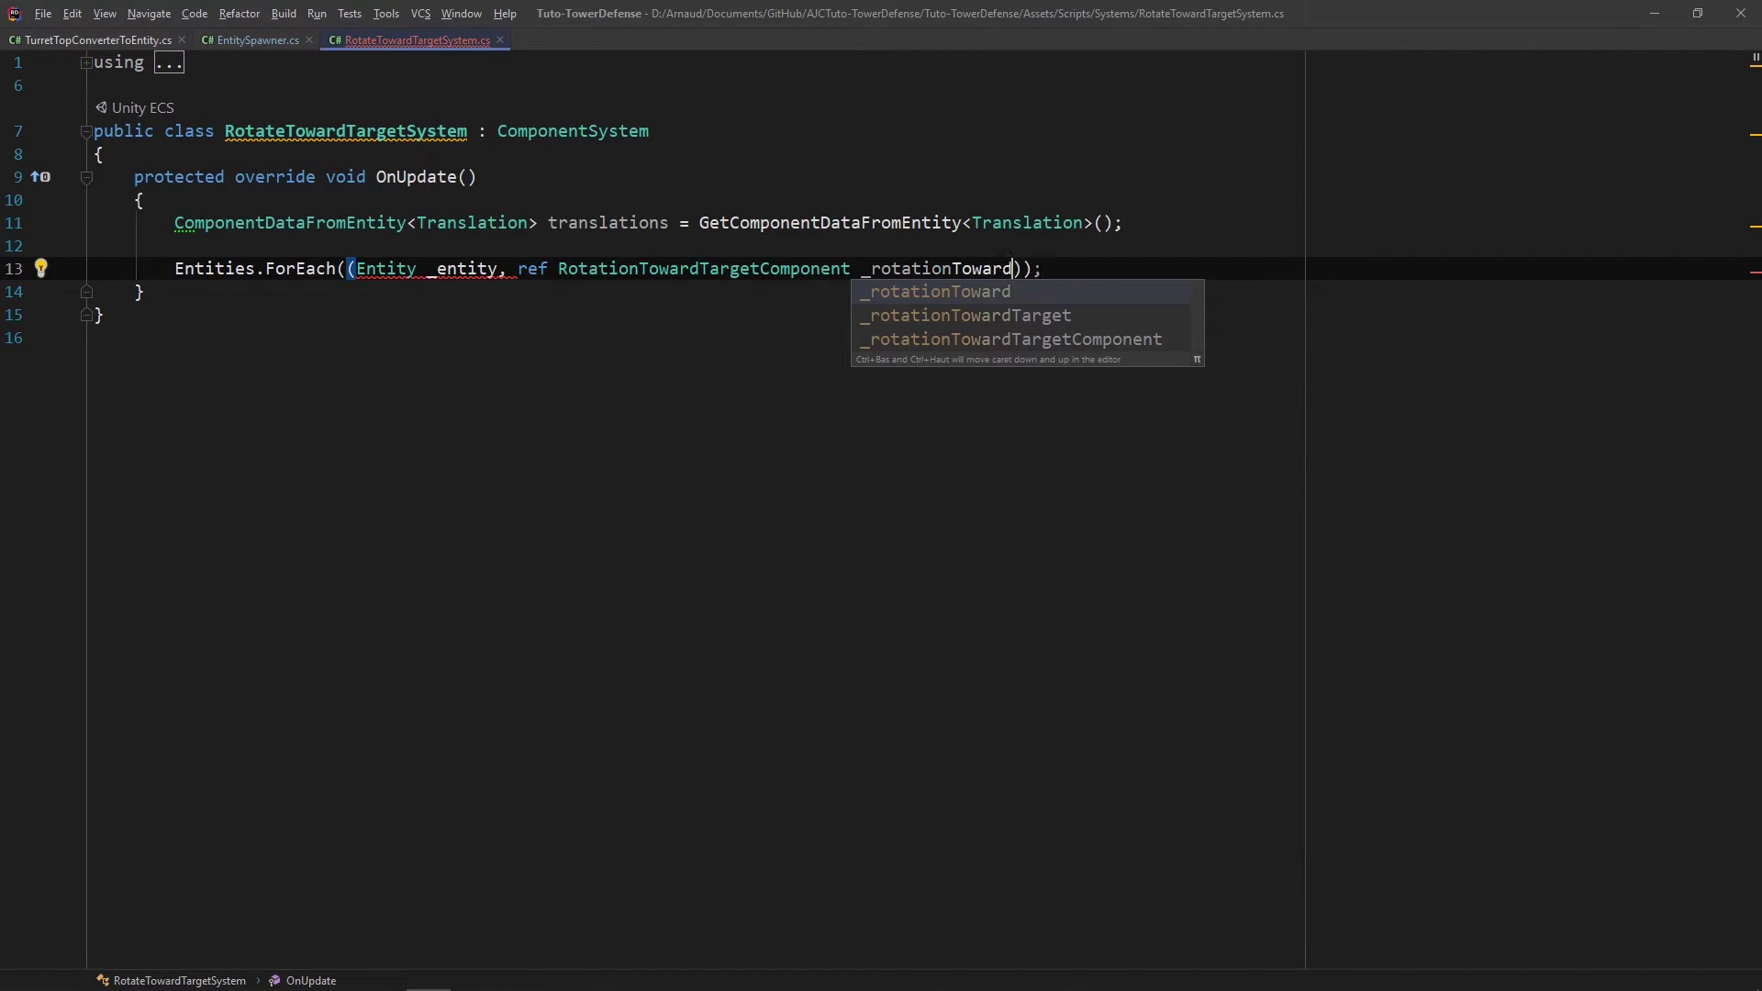
key("Down")
key("Return")
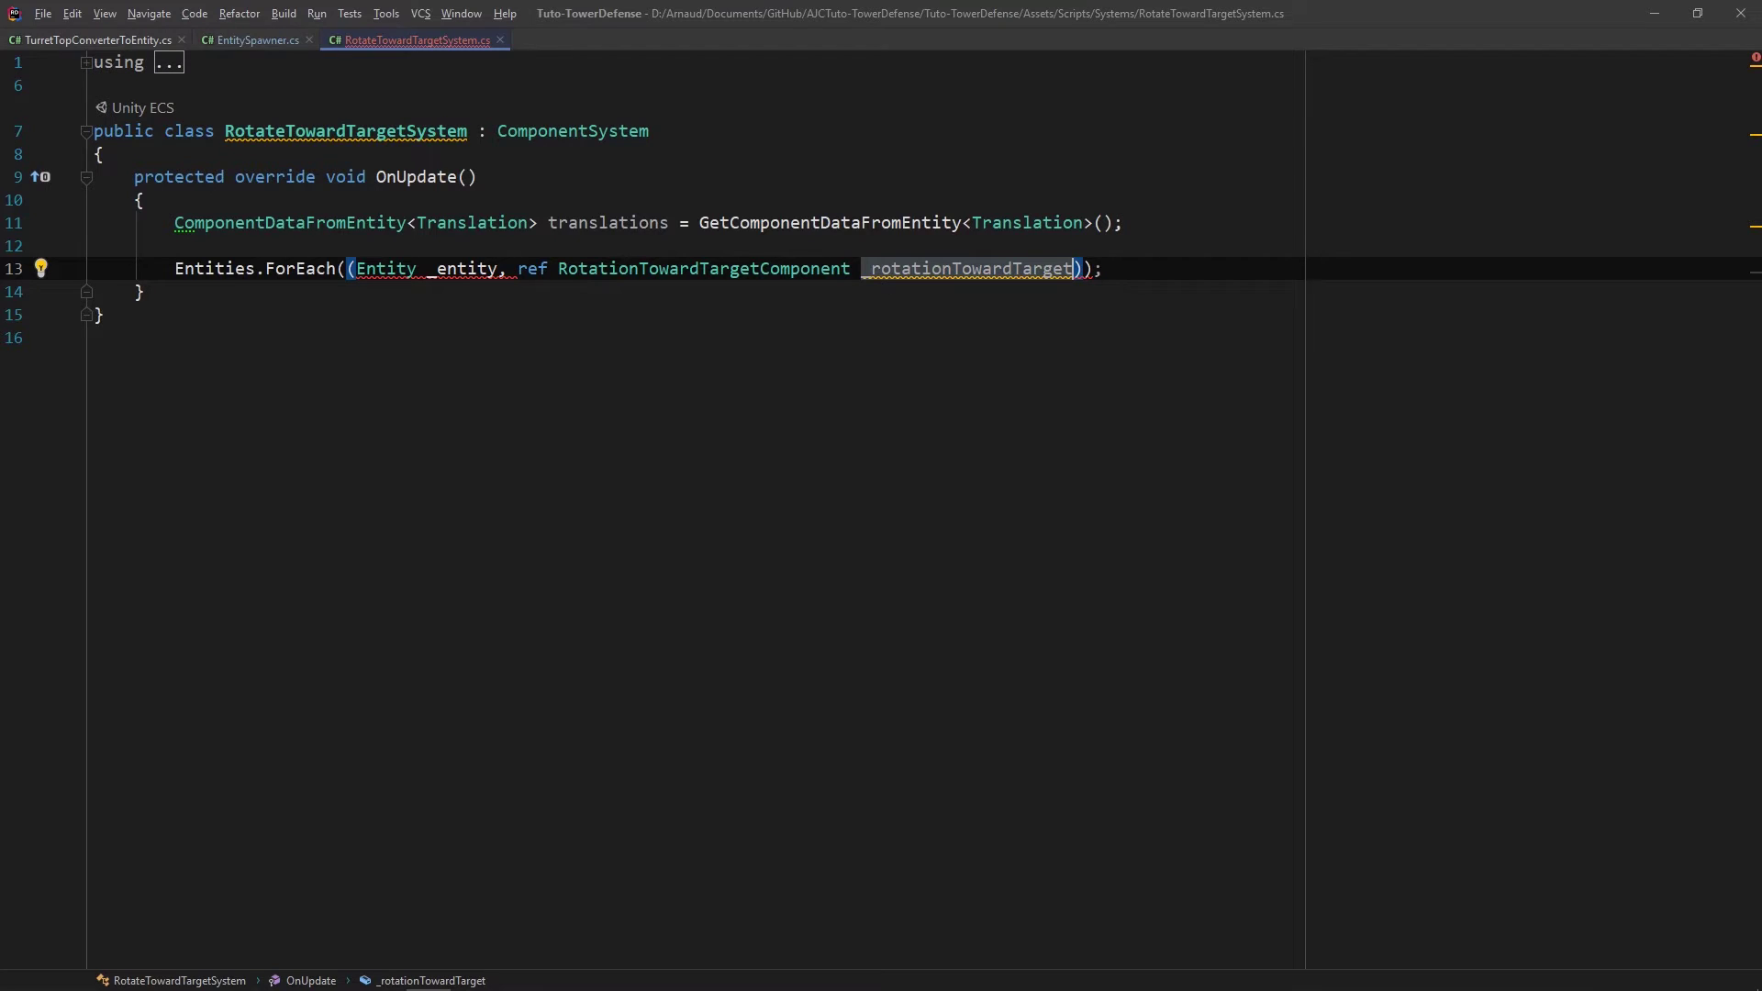
type(", ref _")
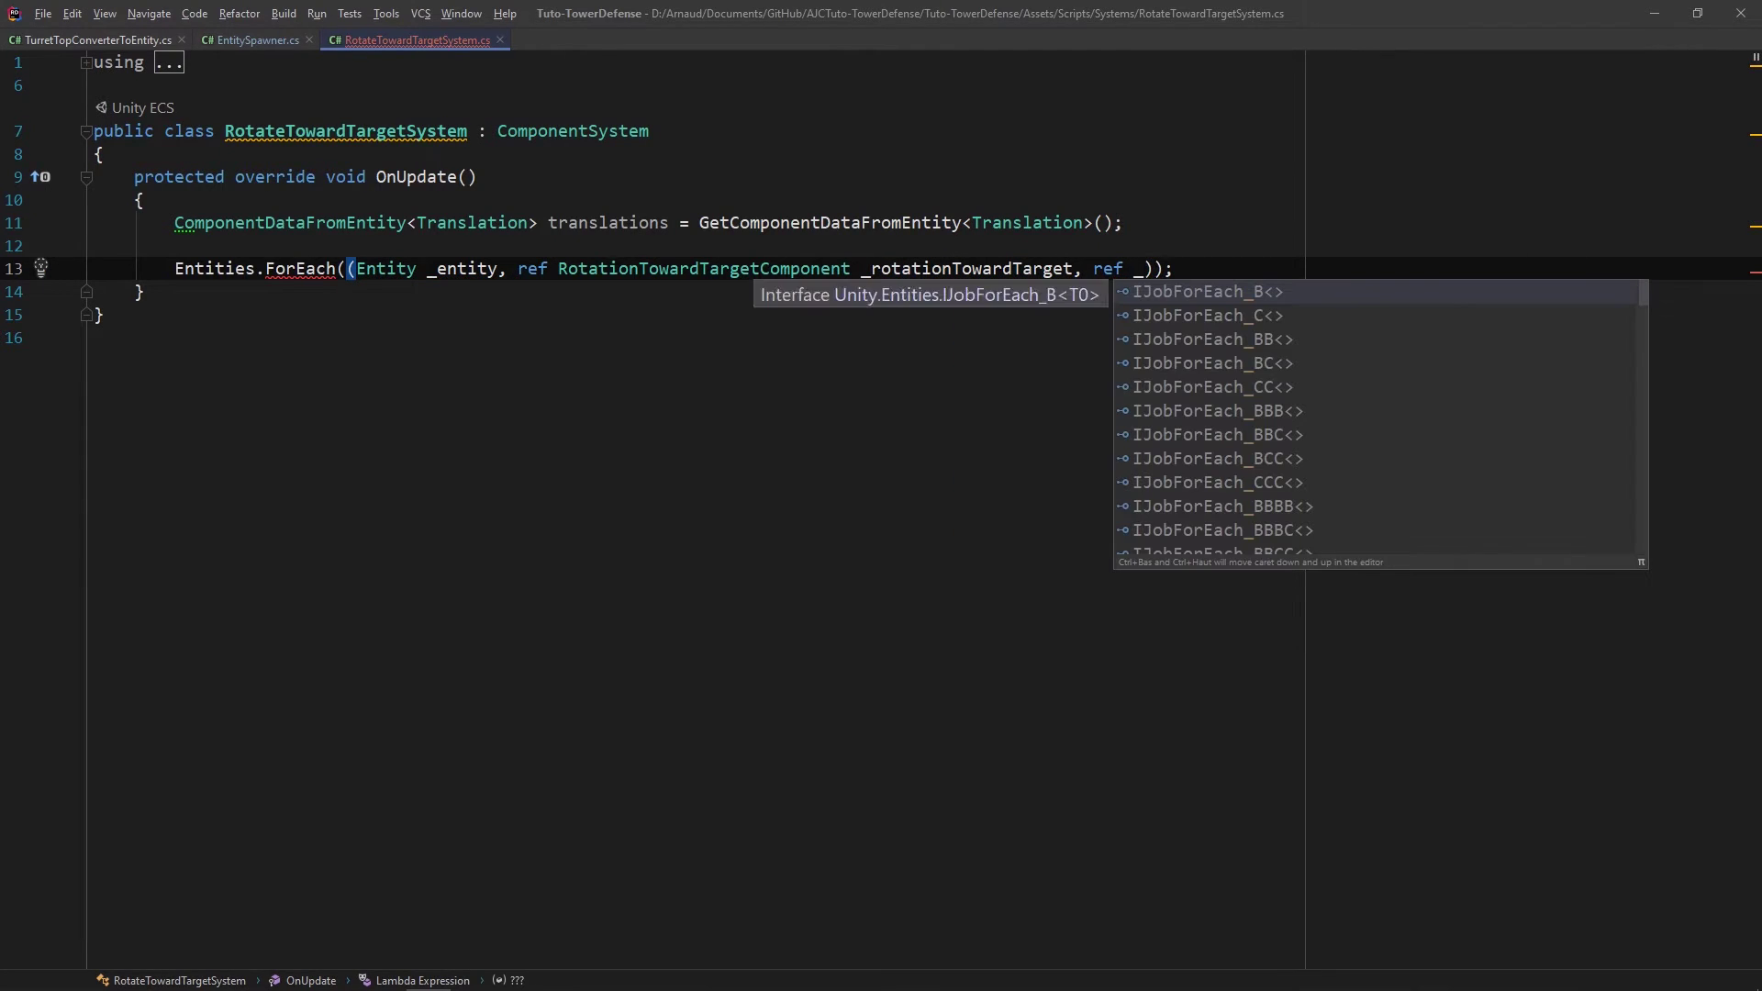
key("BackSpace")
type("Tra")
type("_")
key("Return")
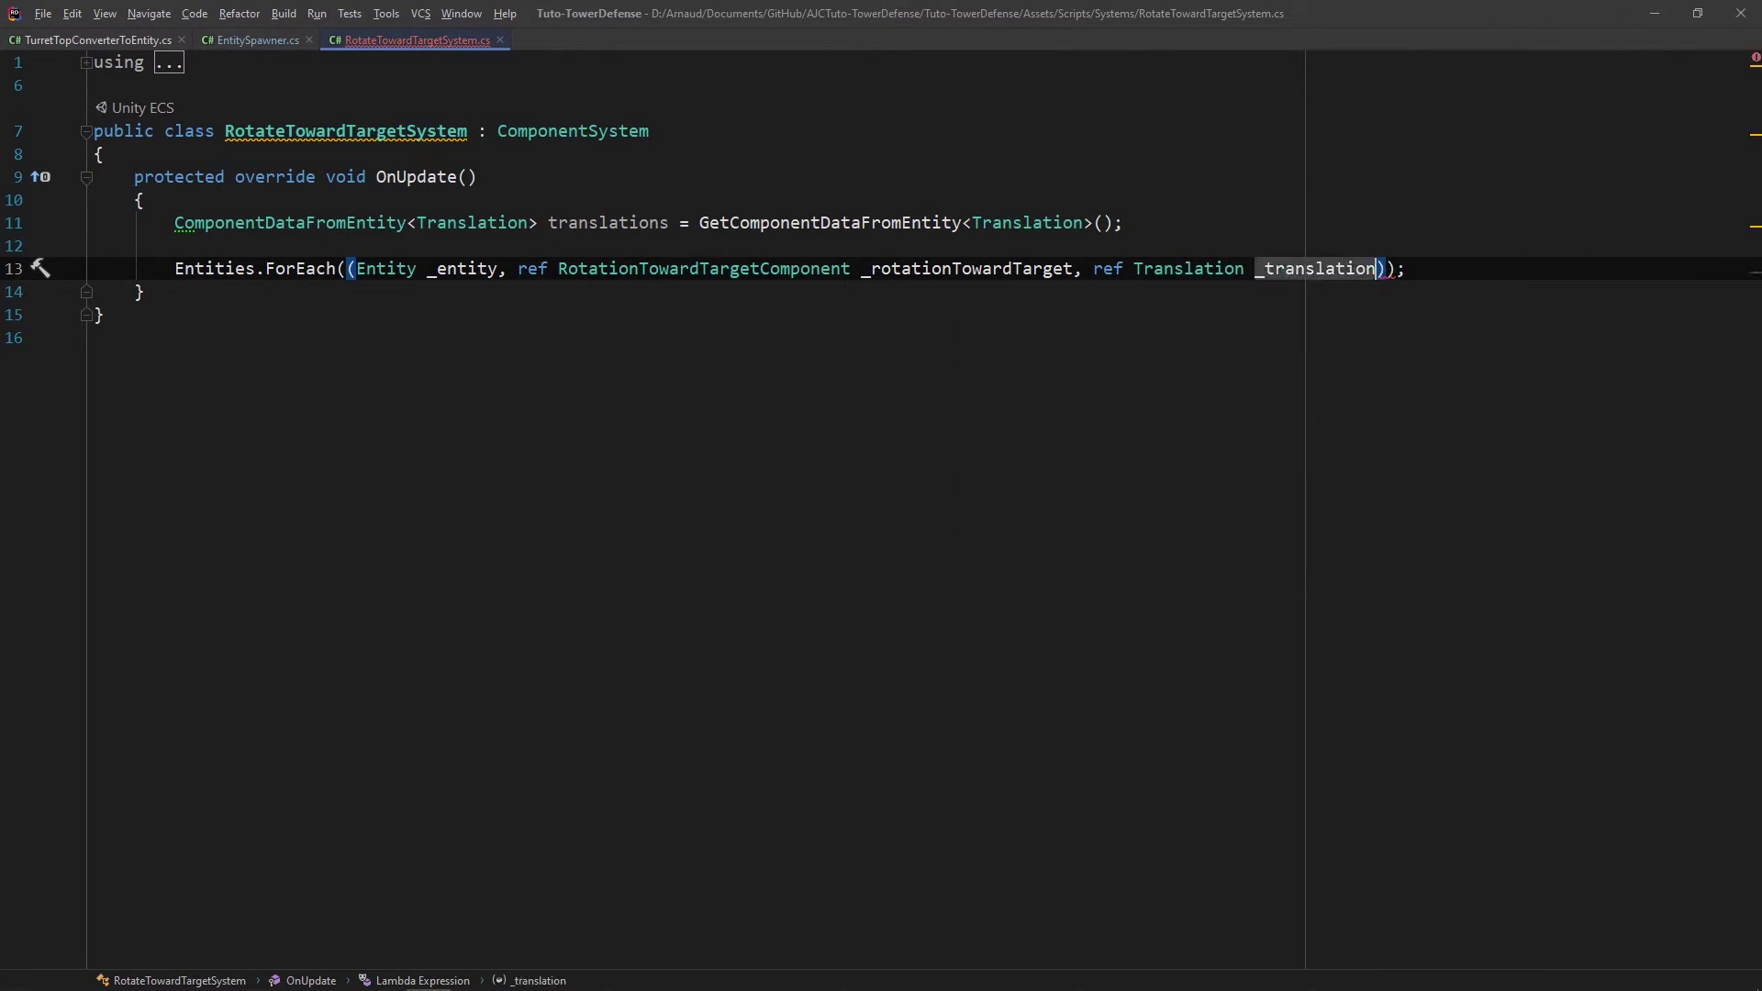
Step: Add ref TargetComponent _targetComponent and ref Rotation _rotation parameters, then open the lambda body
left_click(147, 13)
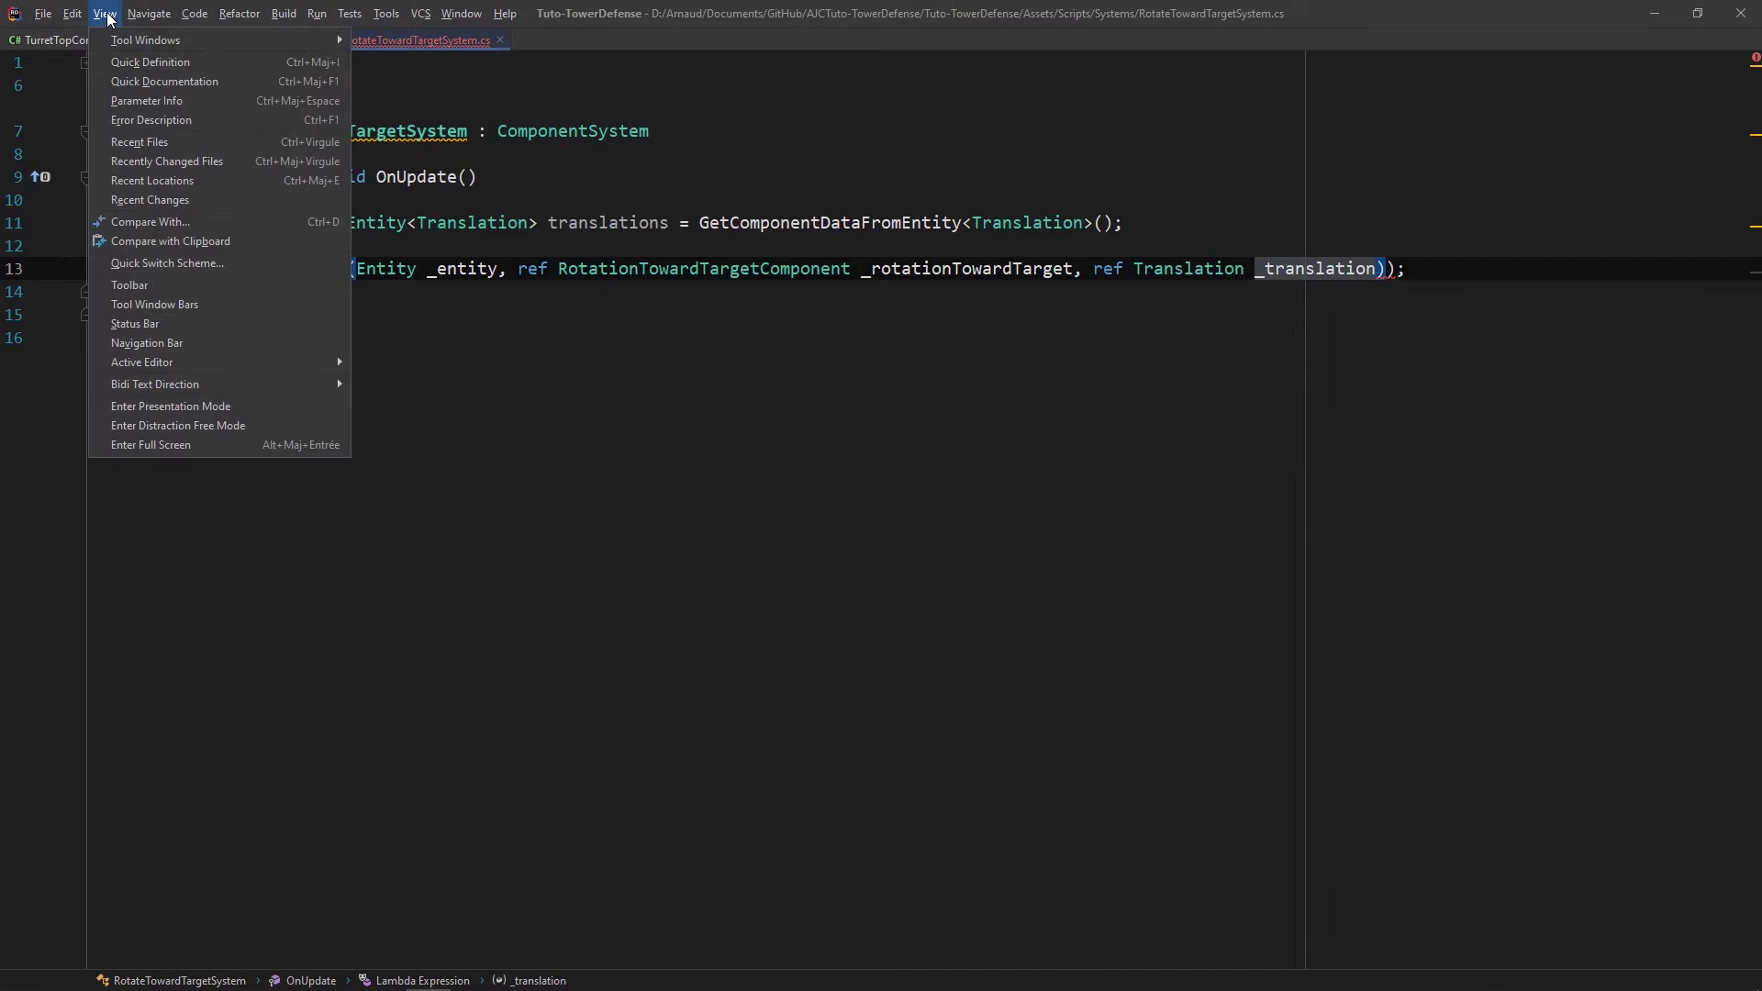
key("Escape")
type(", ")
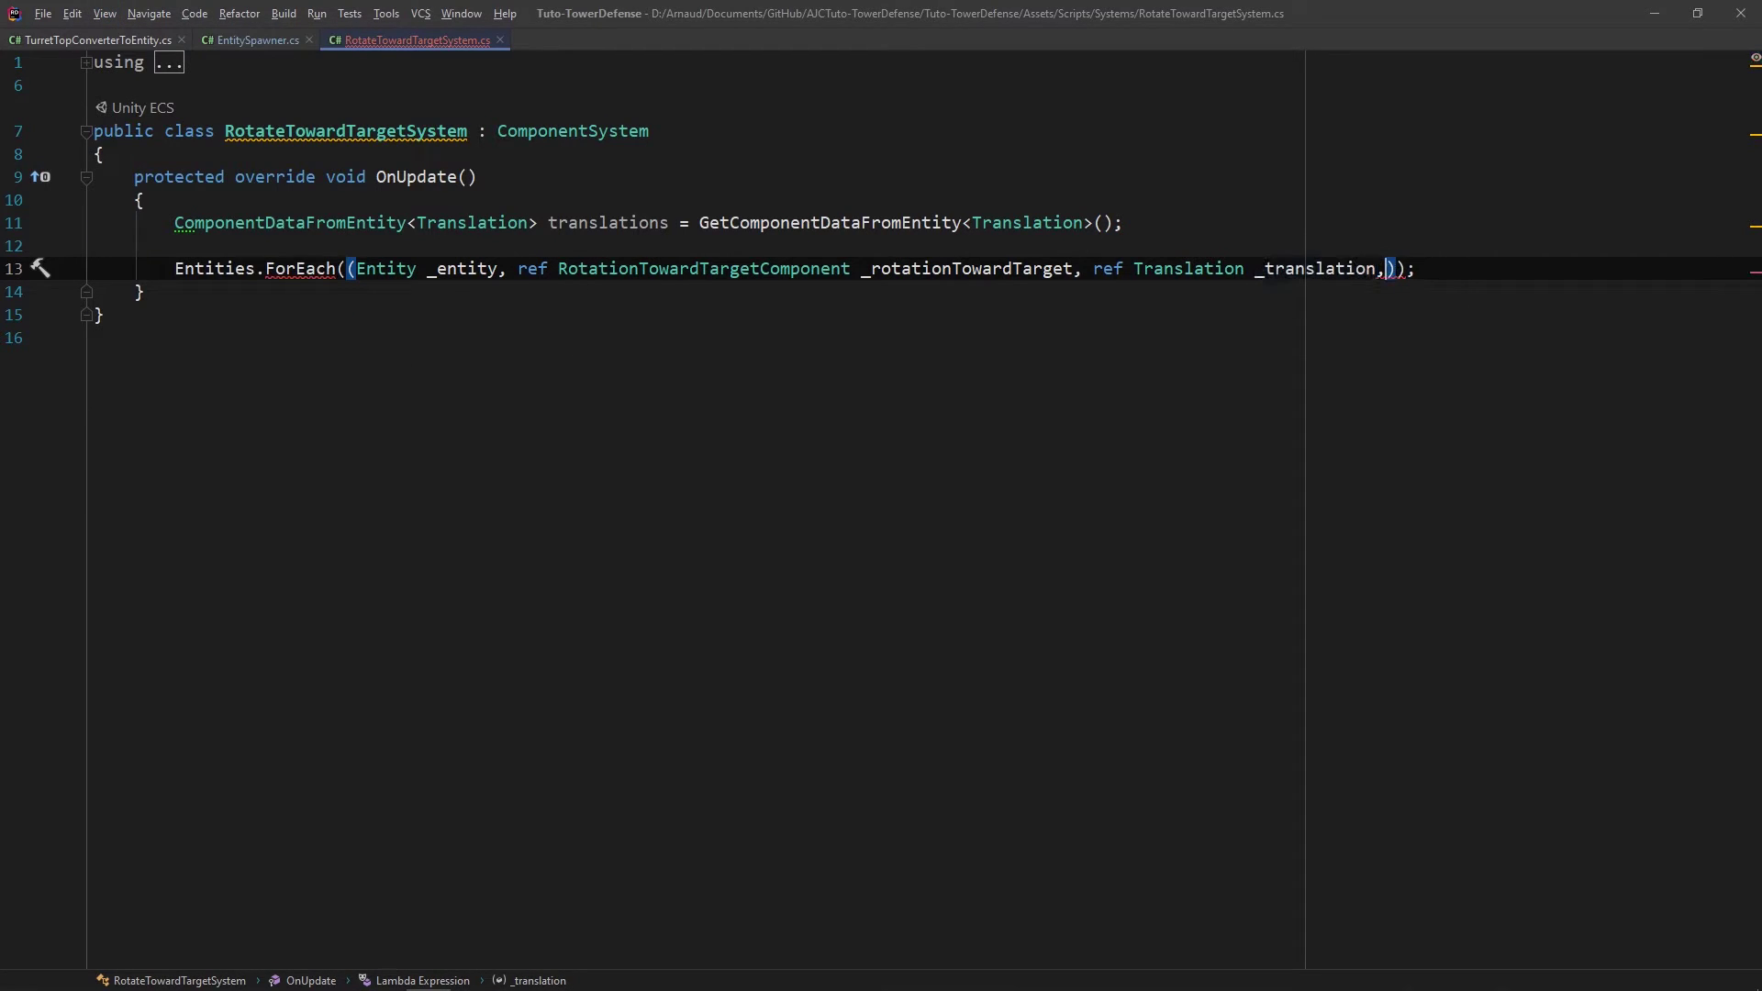
type("ref Ta")
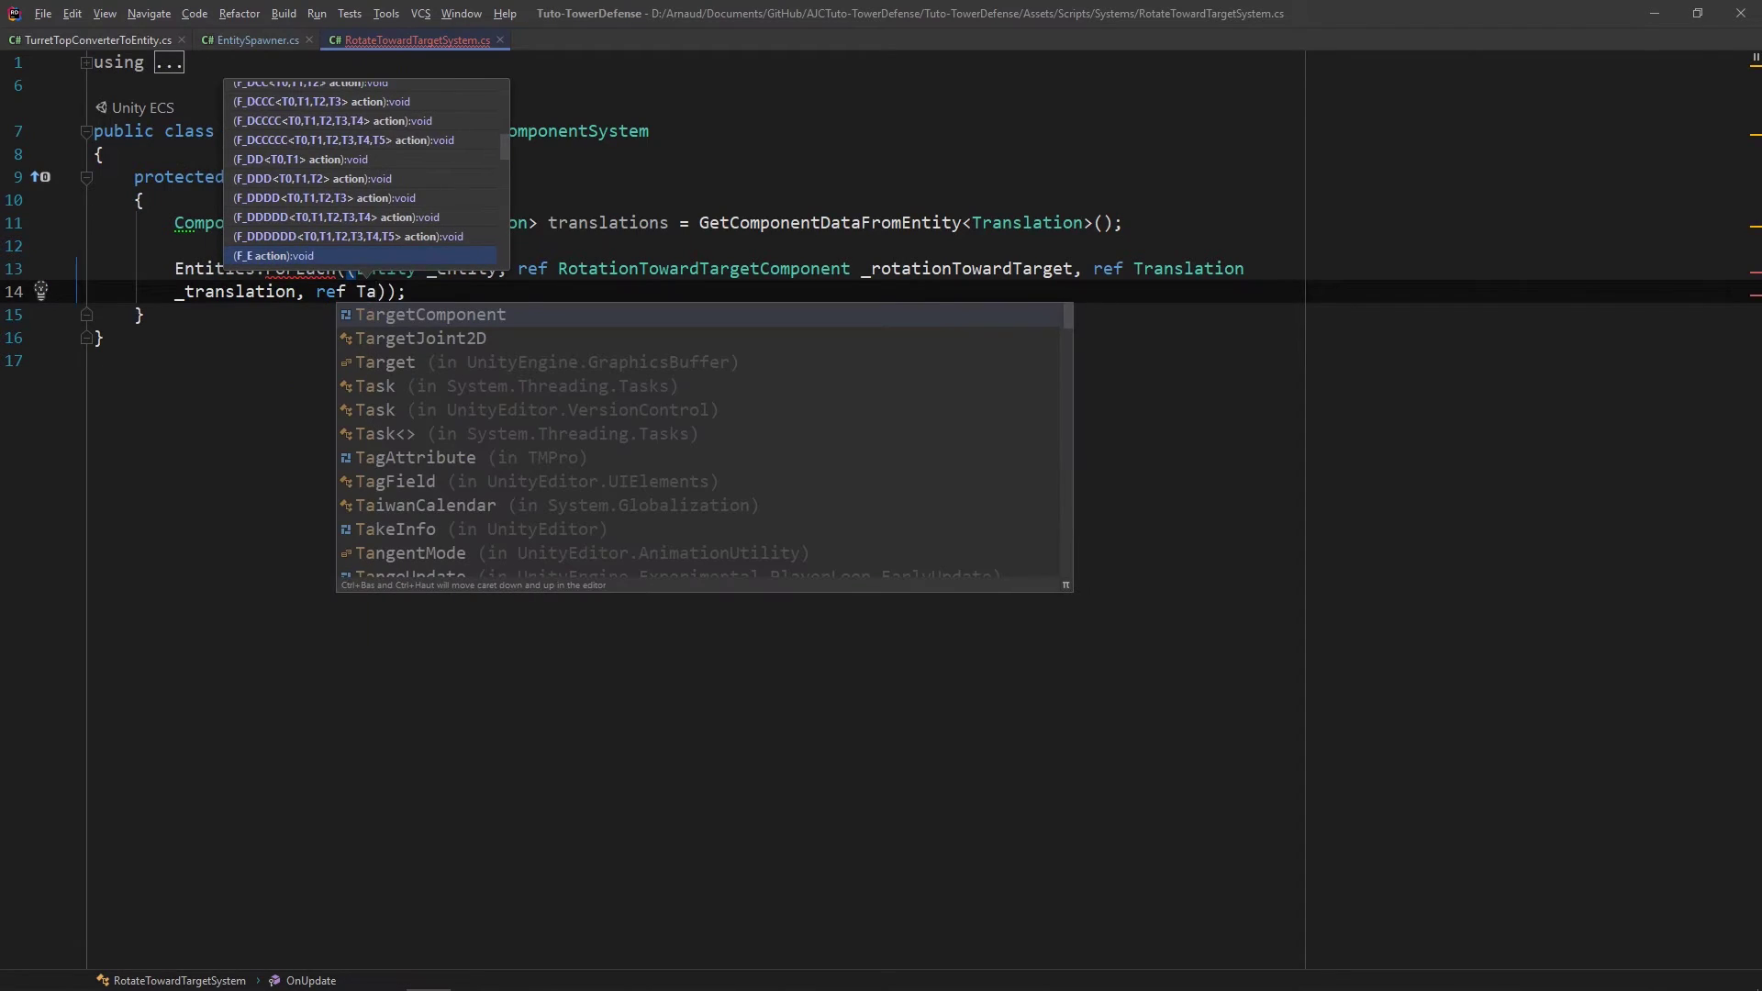
type("rget")
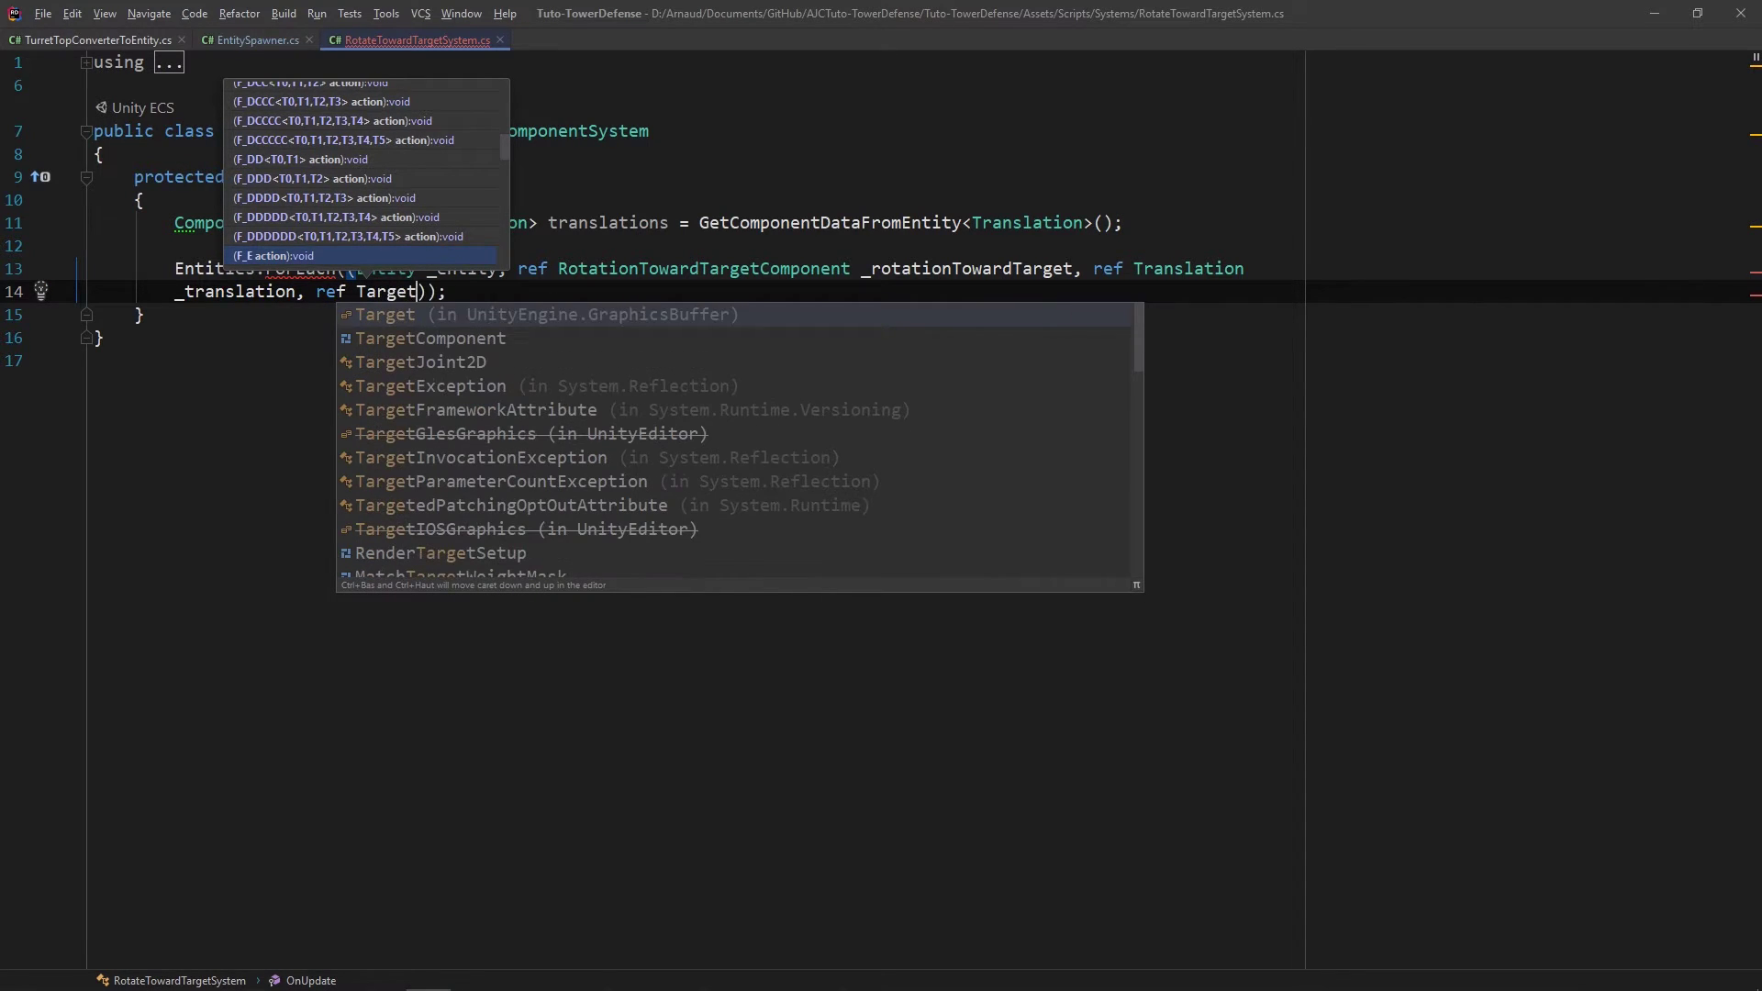
key("Return")
type("_")
key("Down")
key("Down")
key("Return")
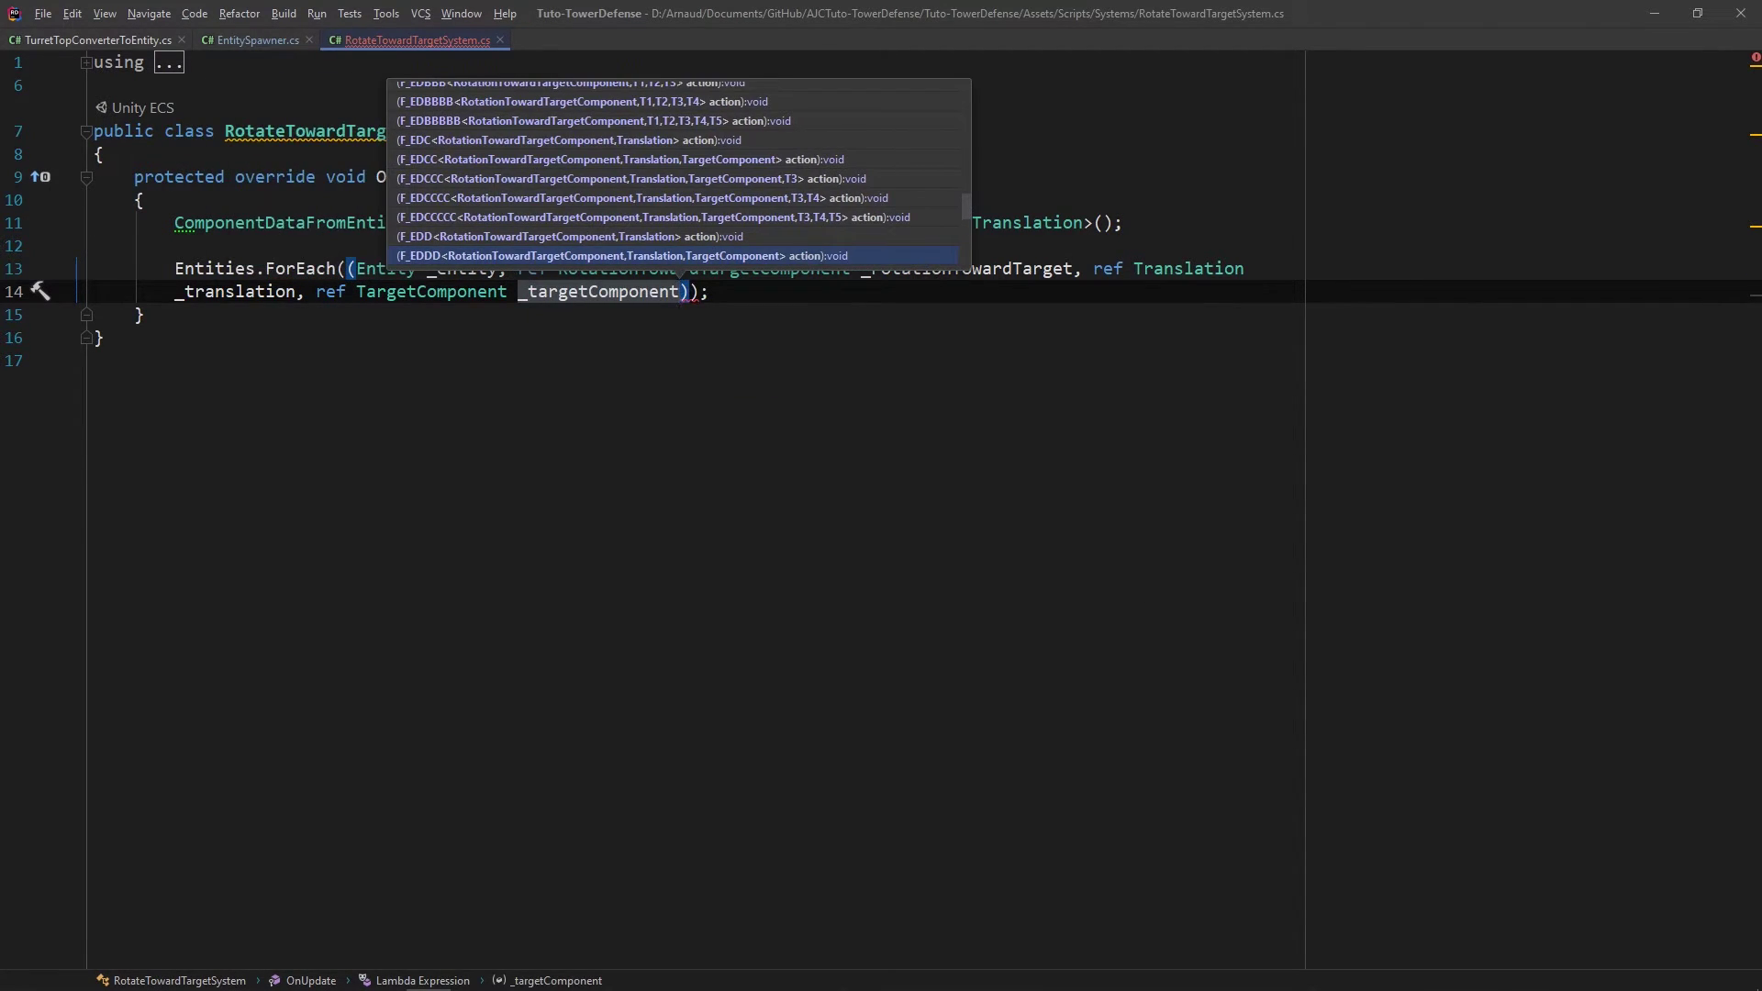
type(", ref ")
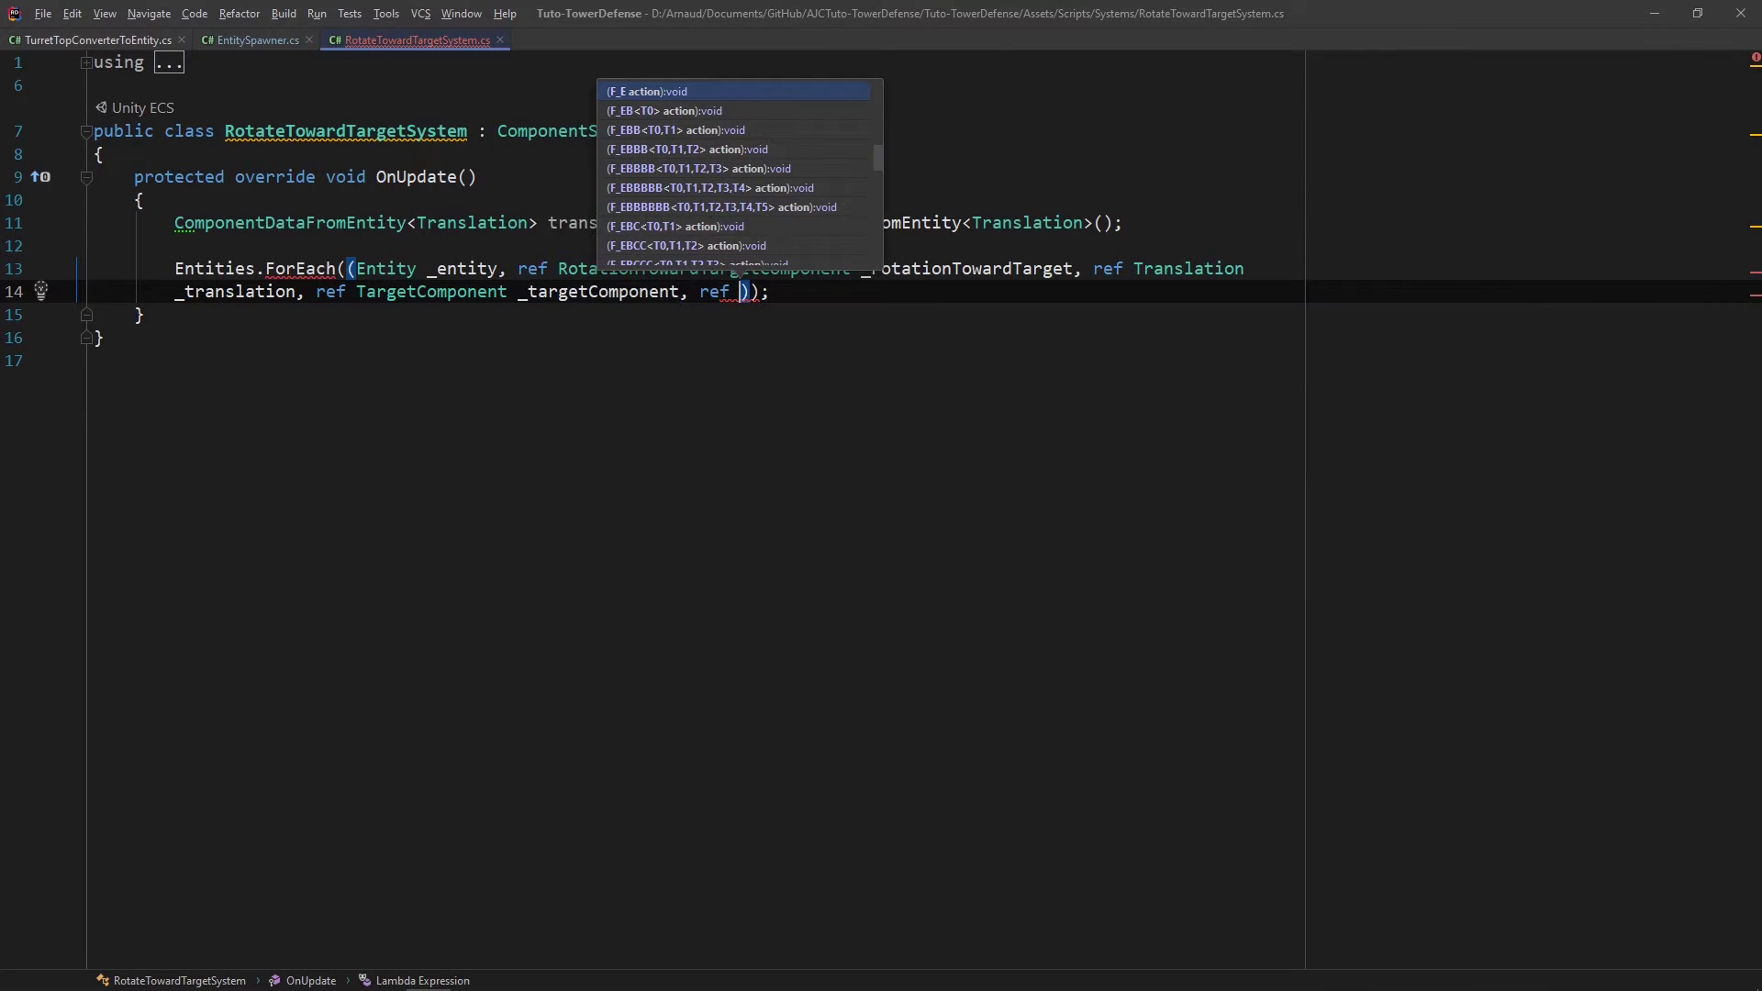
type("R")
key("Return")
type("_")
key("Return")
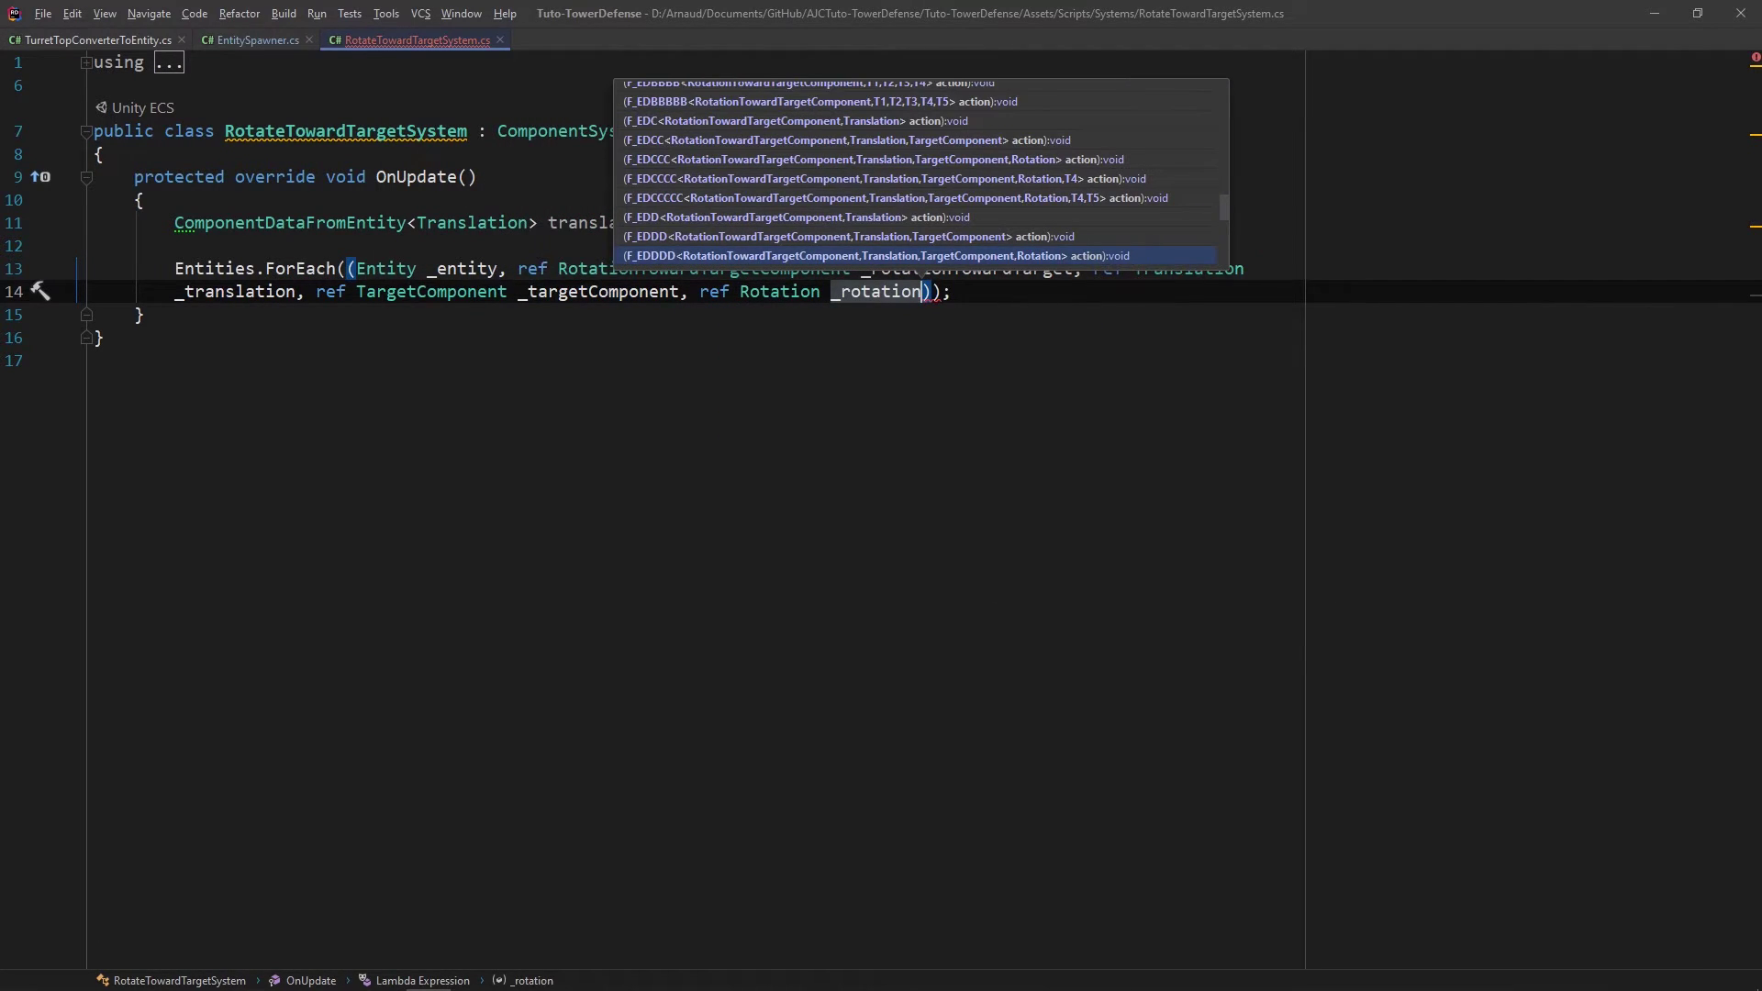
type(")=>{")
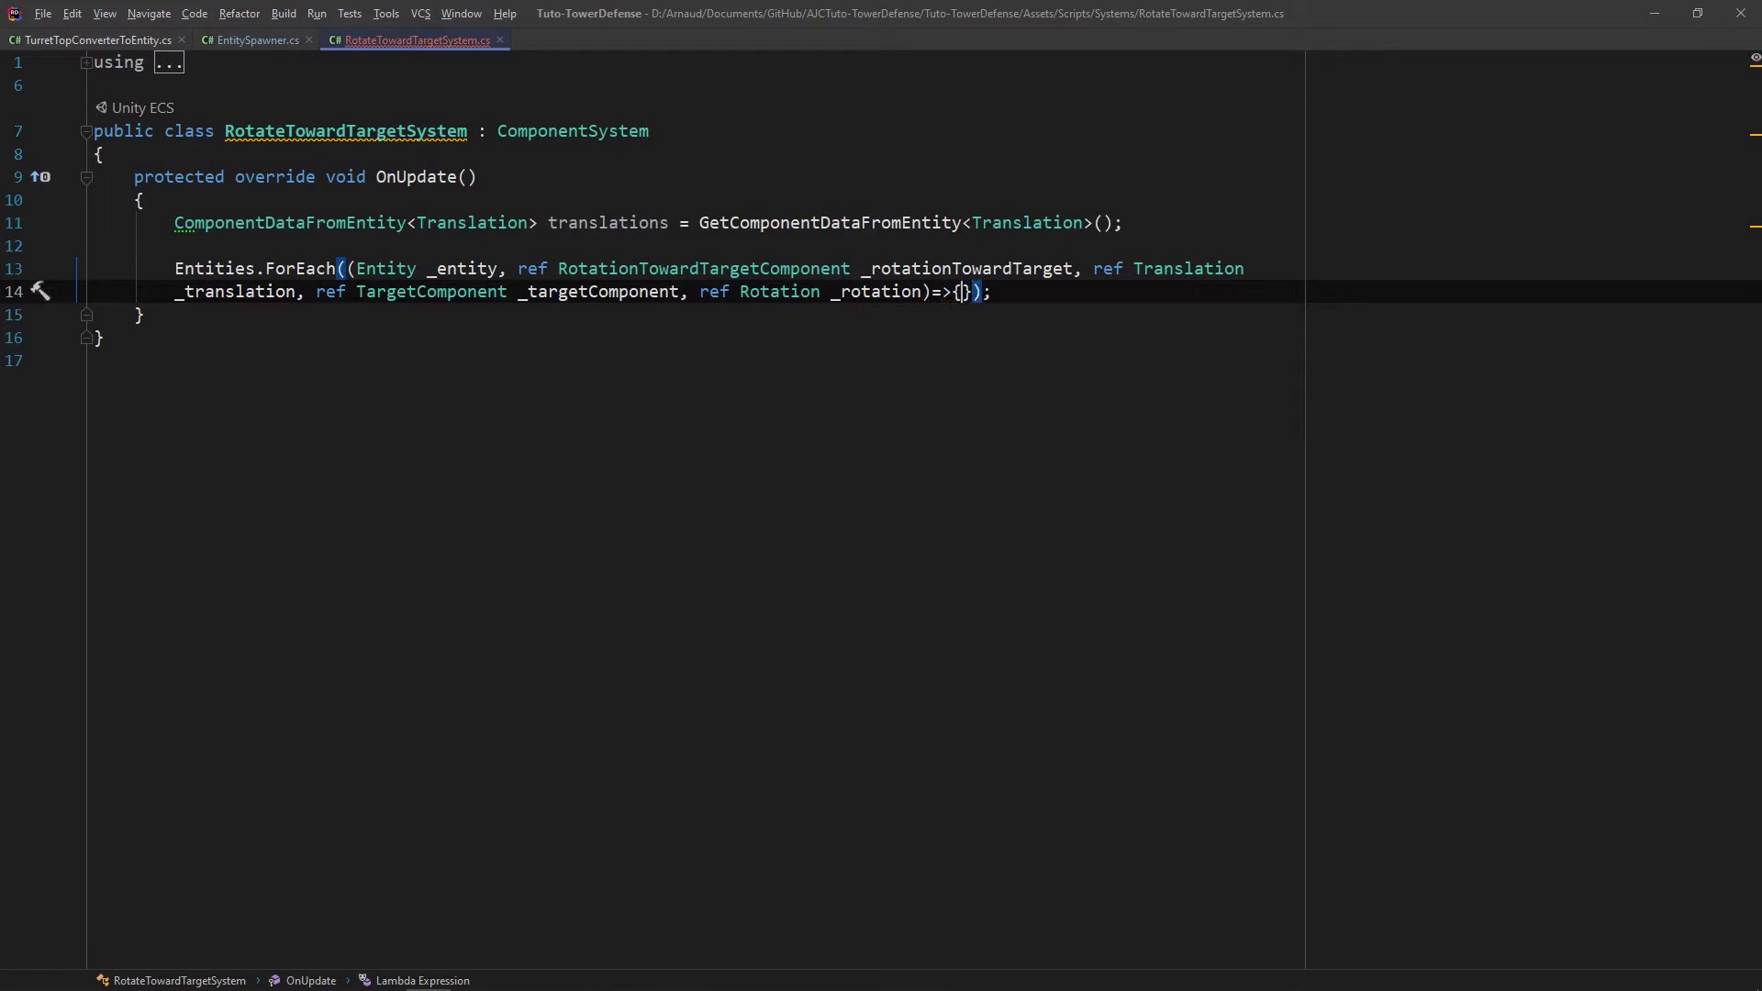
key("Return")
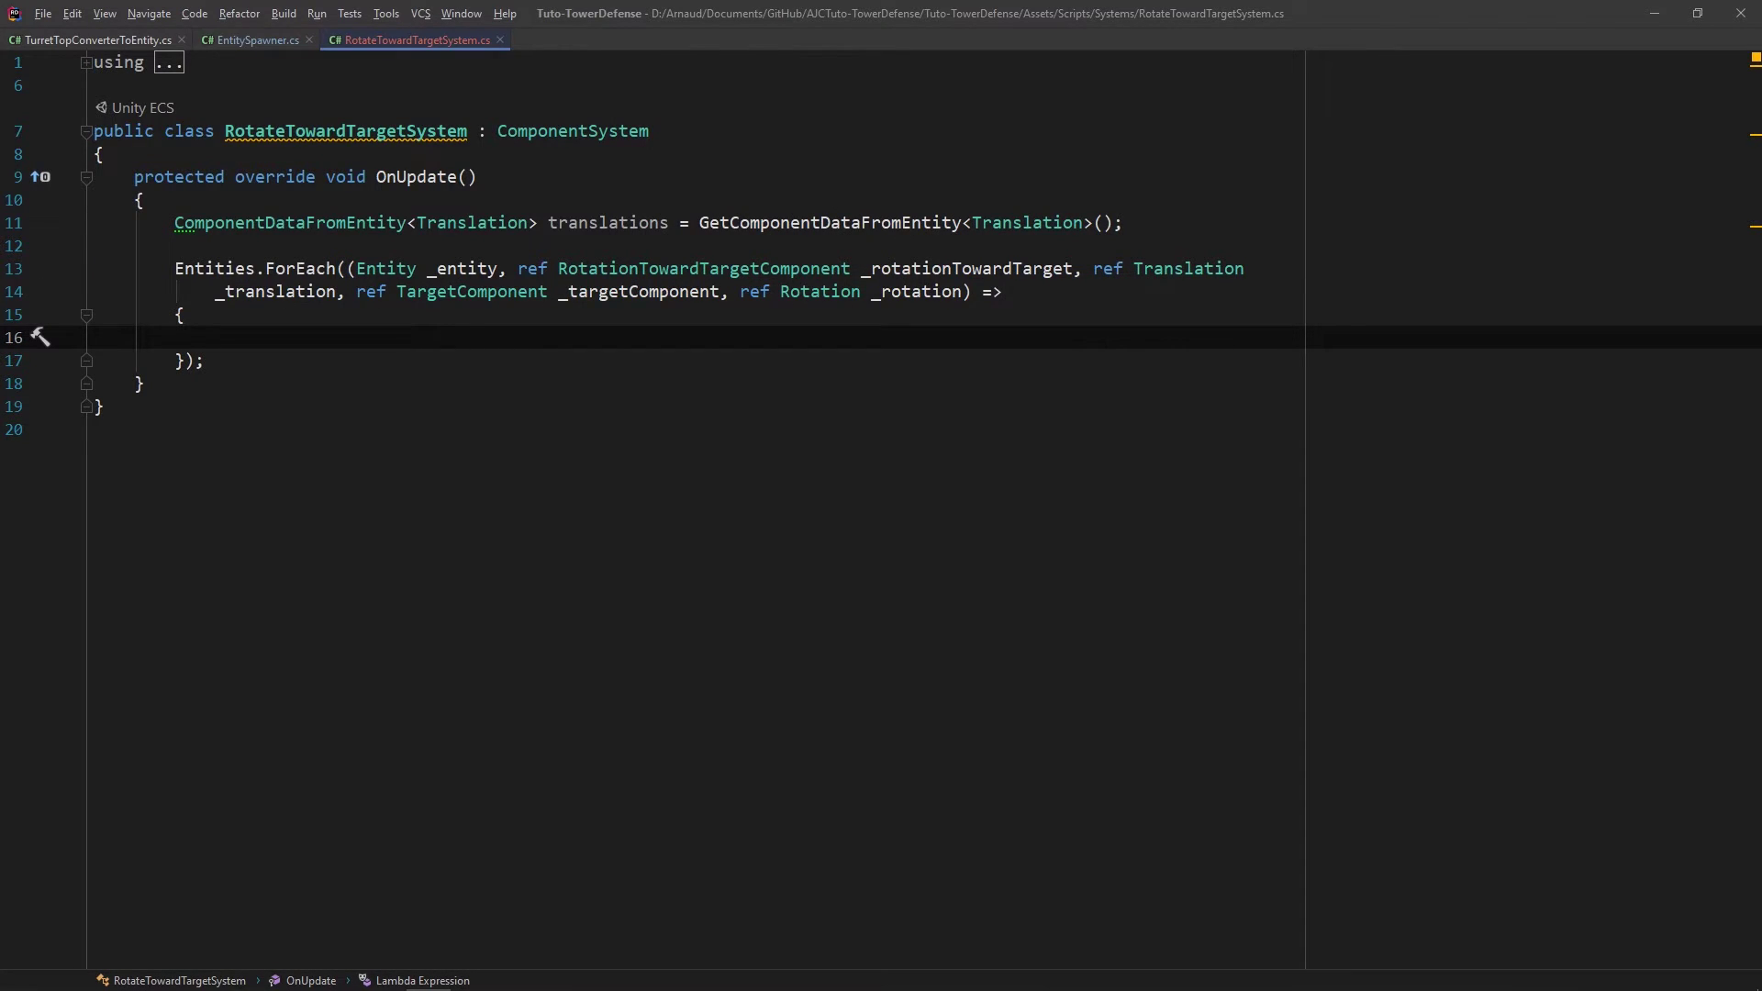
Step: Declare float3 targetPosition initialised to float3.zero
type("float tar")
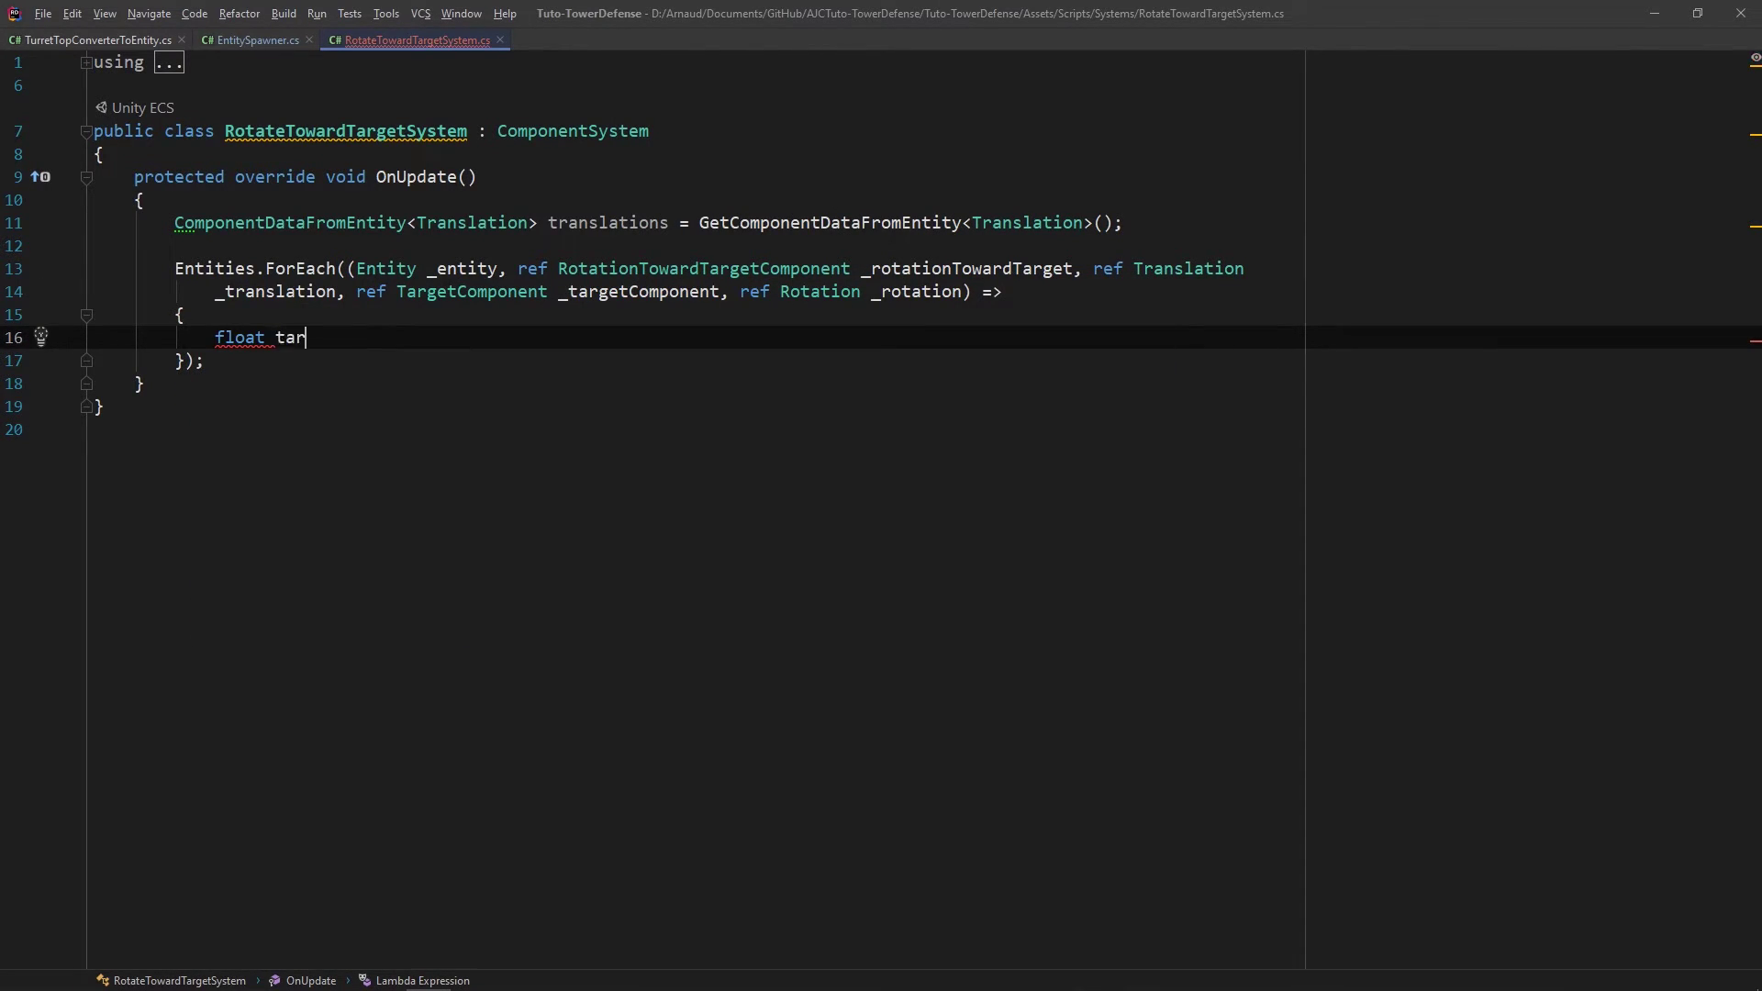
type("getPosition =")
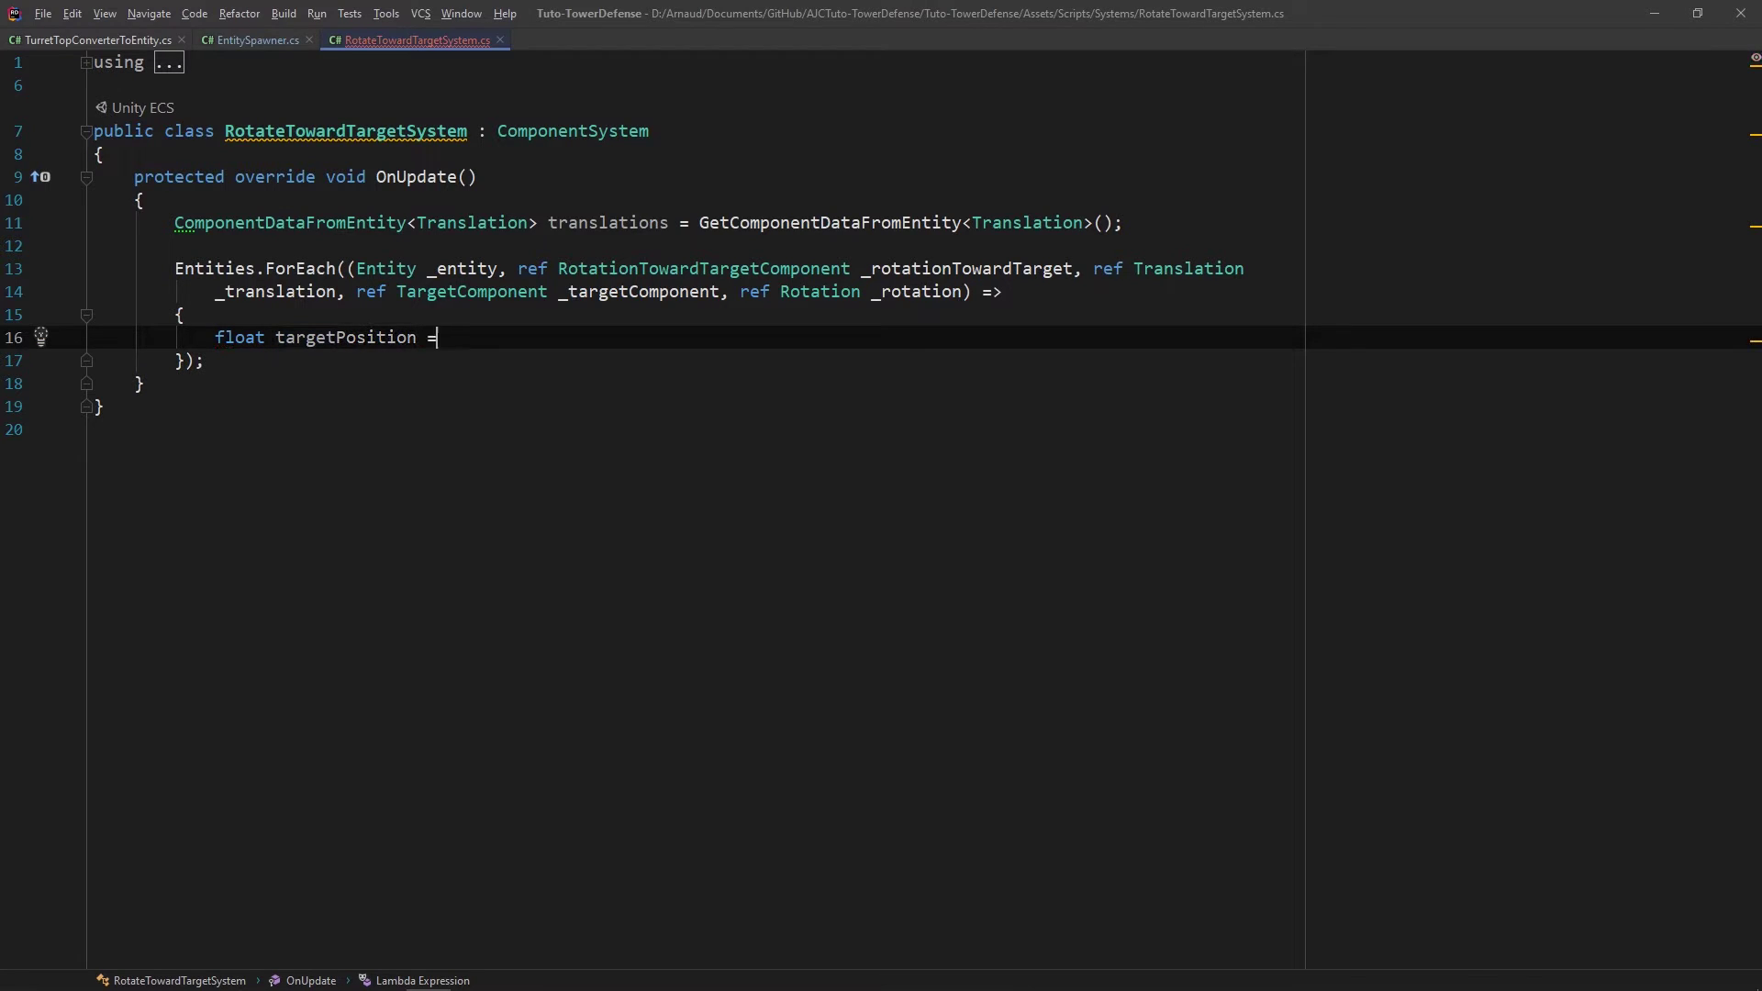
type(" float3.ze")
key("Return")
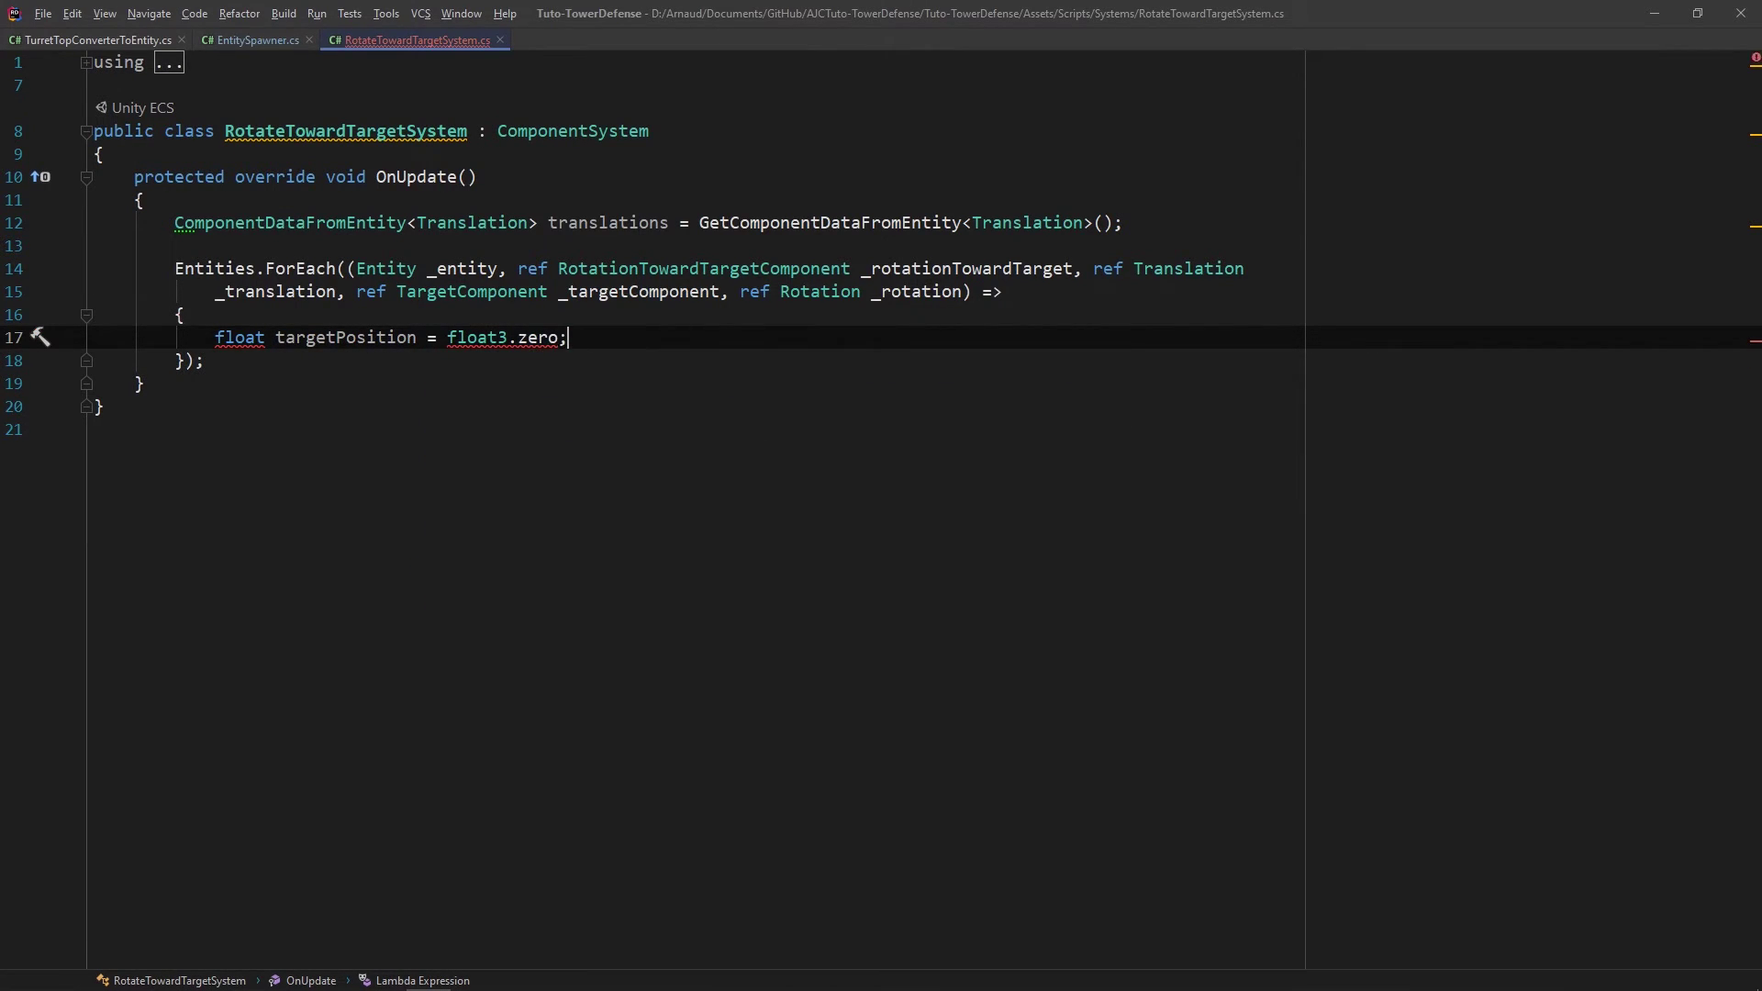
key("alt+Return")
key("Return")
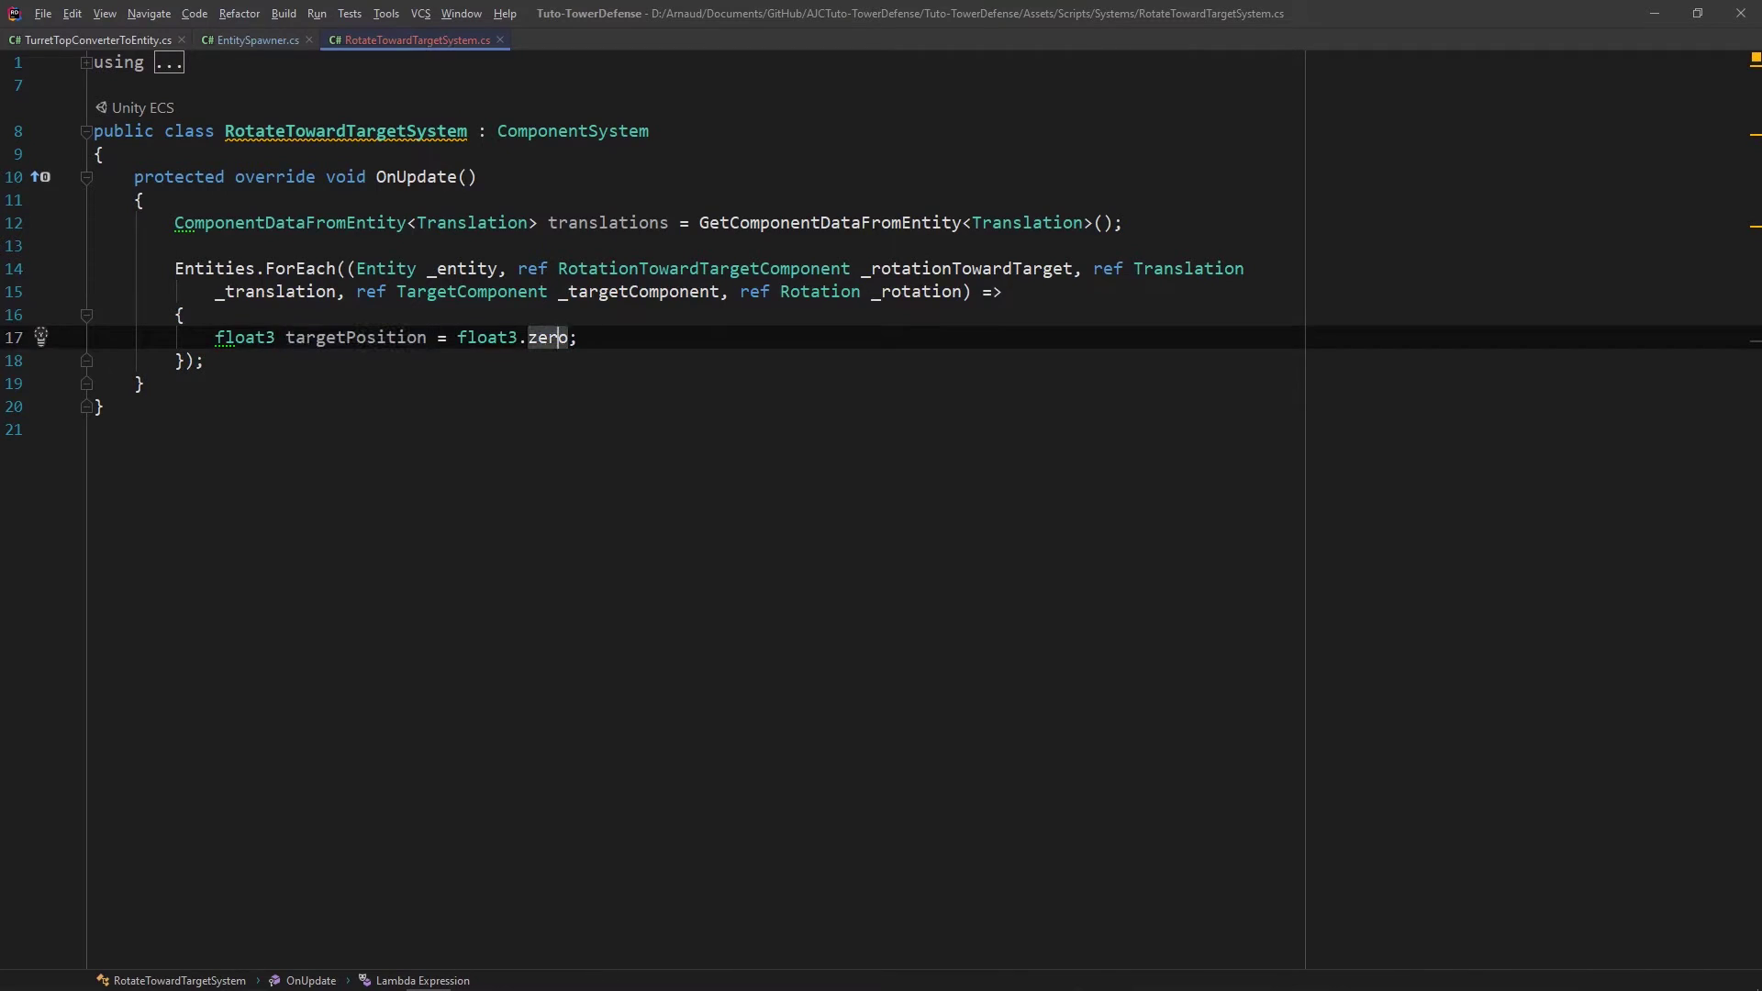
key("shift+Return")
key("Return")
Step: Add an if block checking EntityManager.Exists(_targetComponent.m_target)
type("if(")
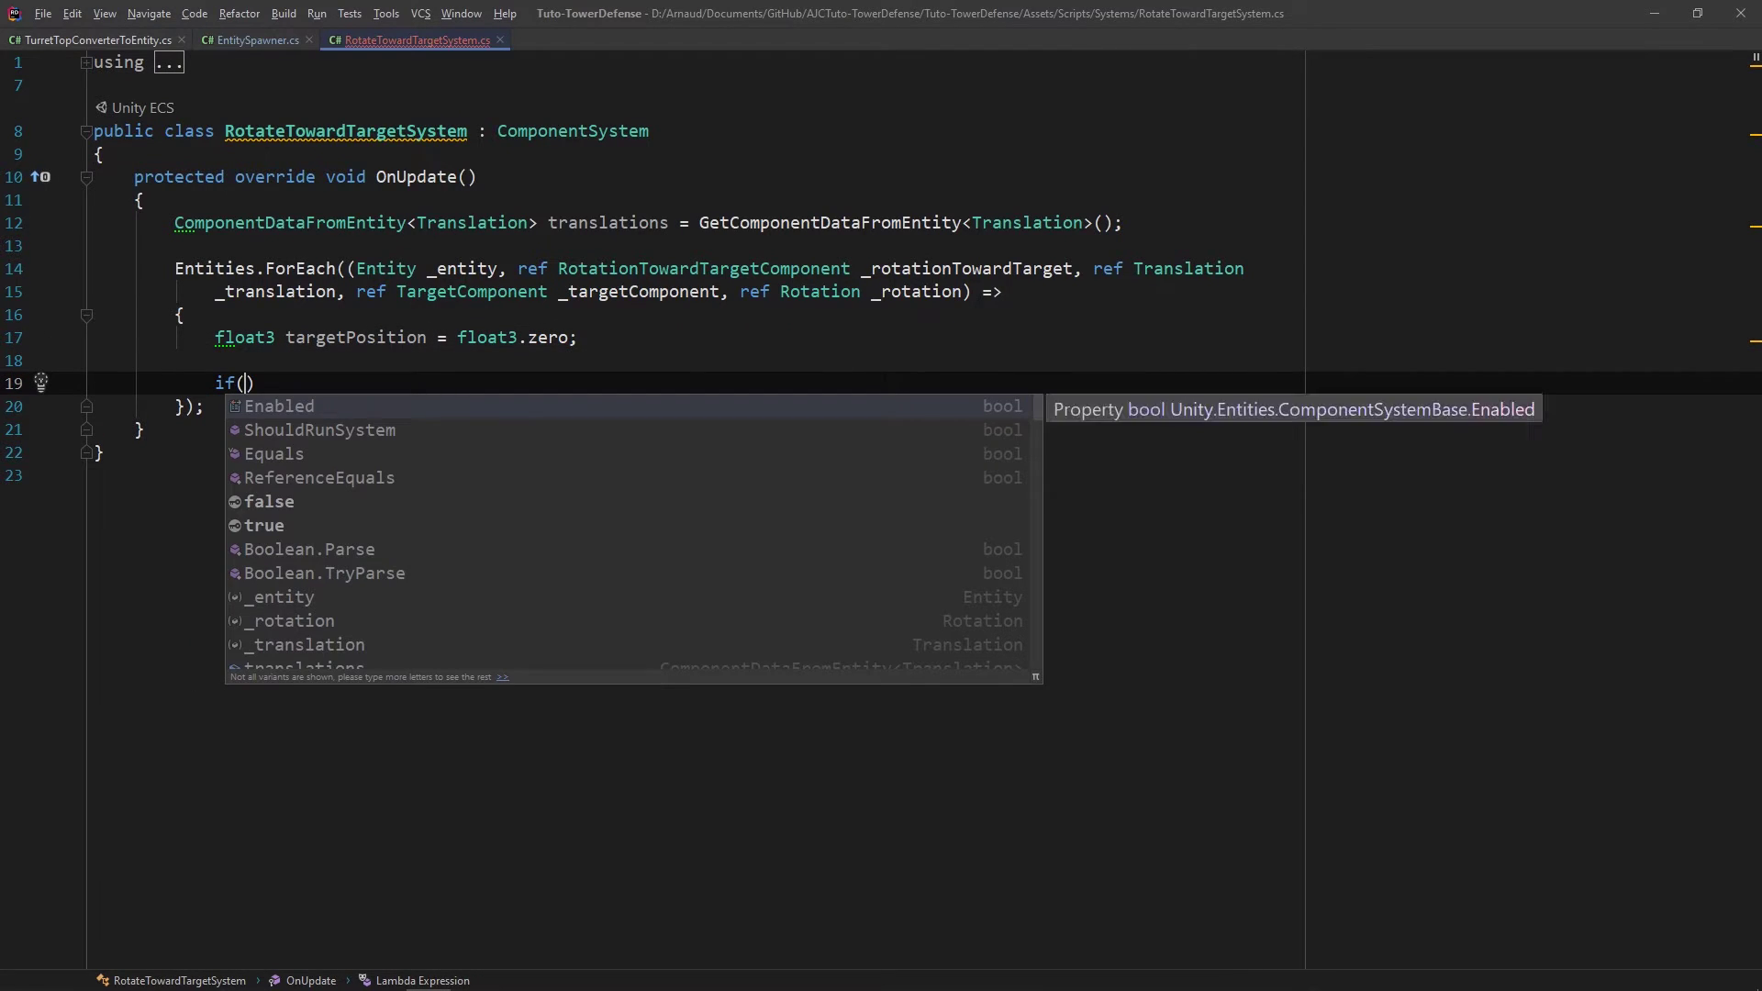
type("Entity")
key("Down")
key("Return")
type(".Ex")
key("Return")
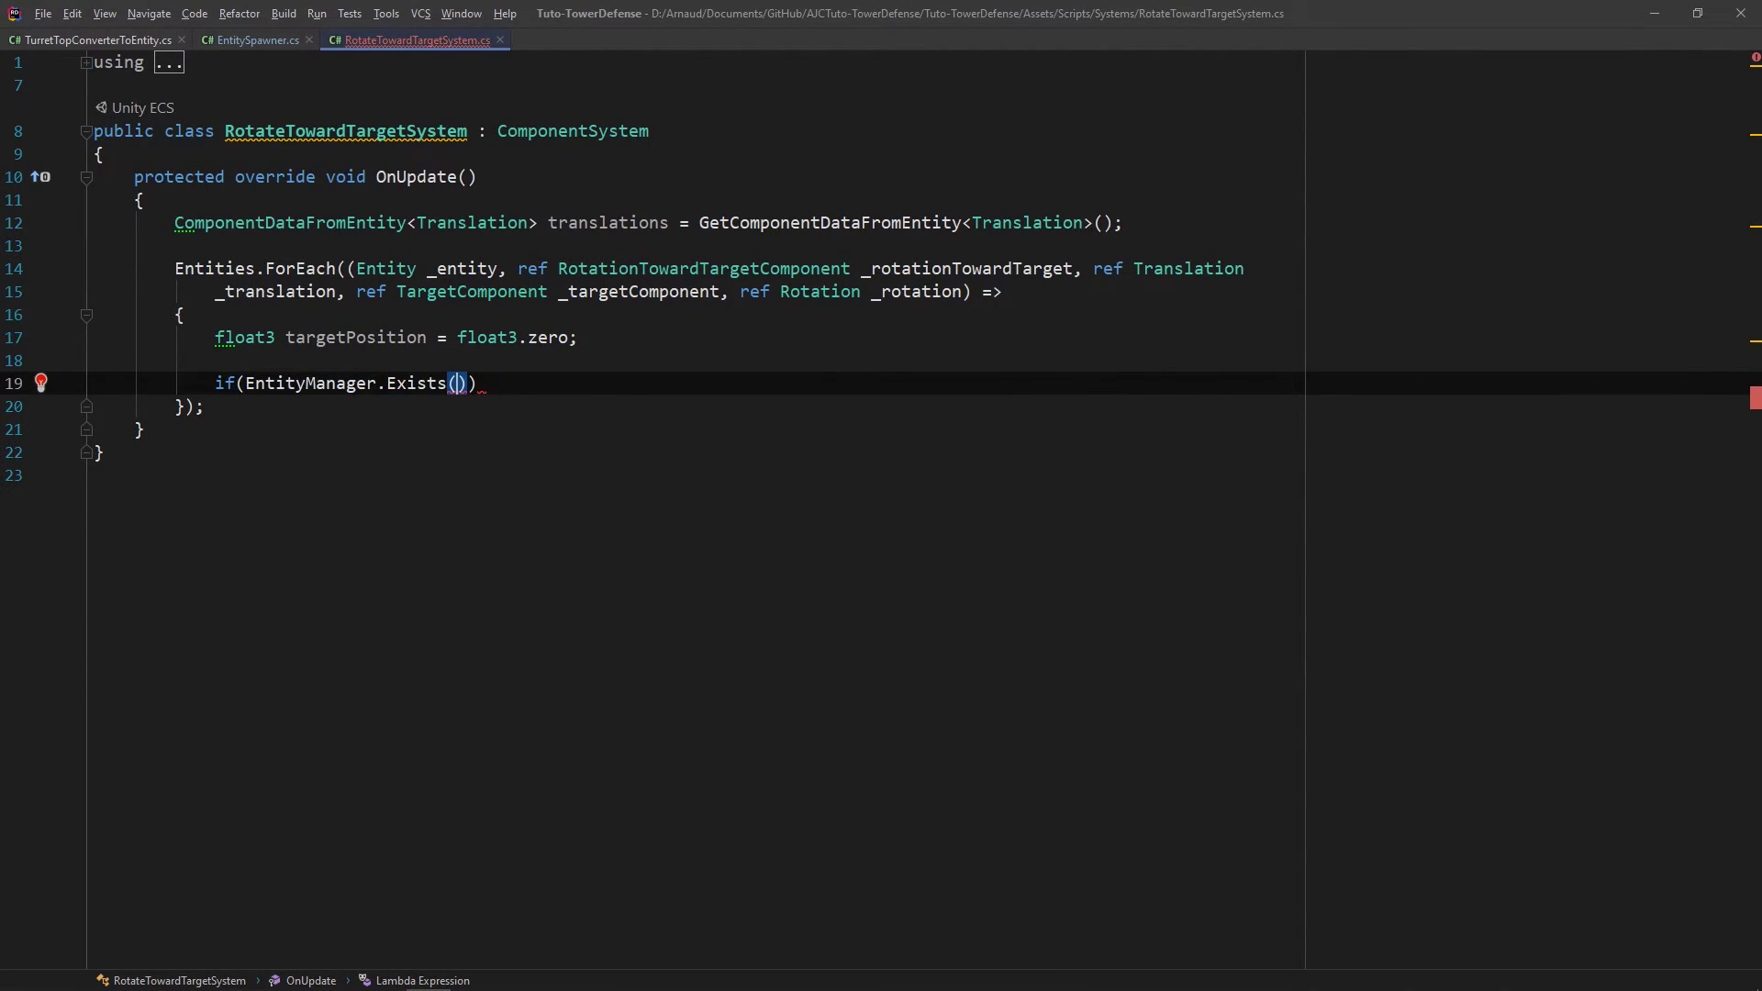
type("_t")
key("Down")
key("Return")
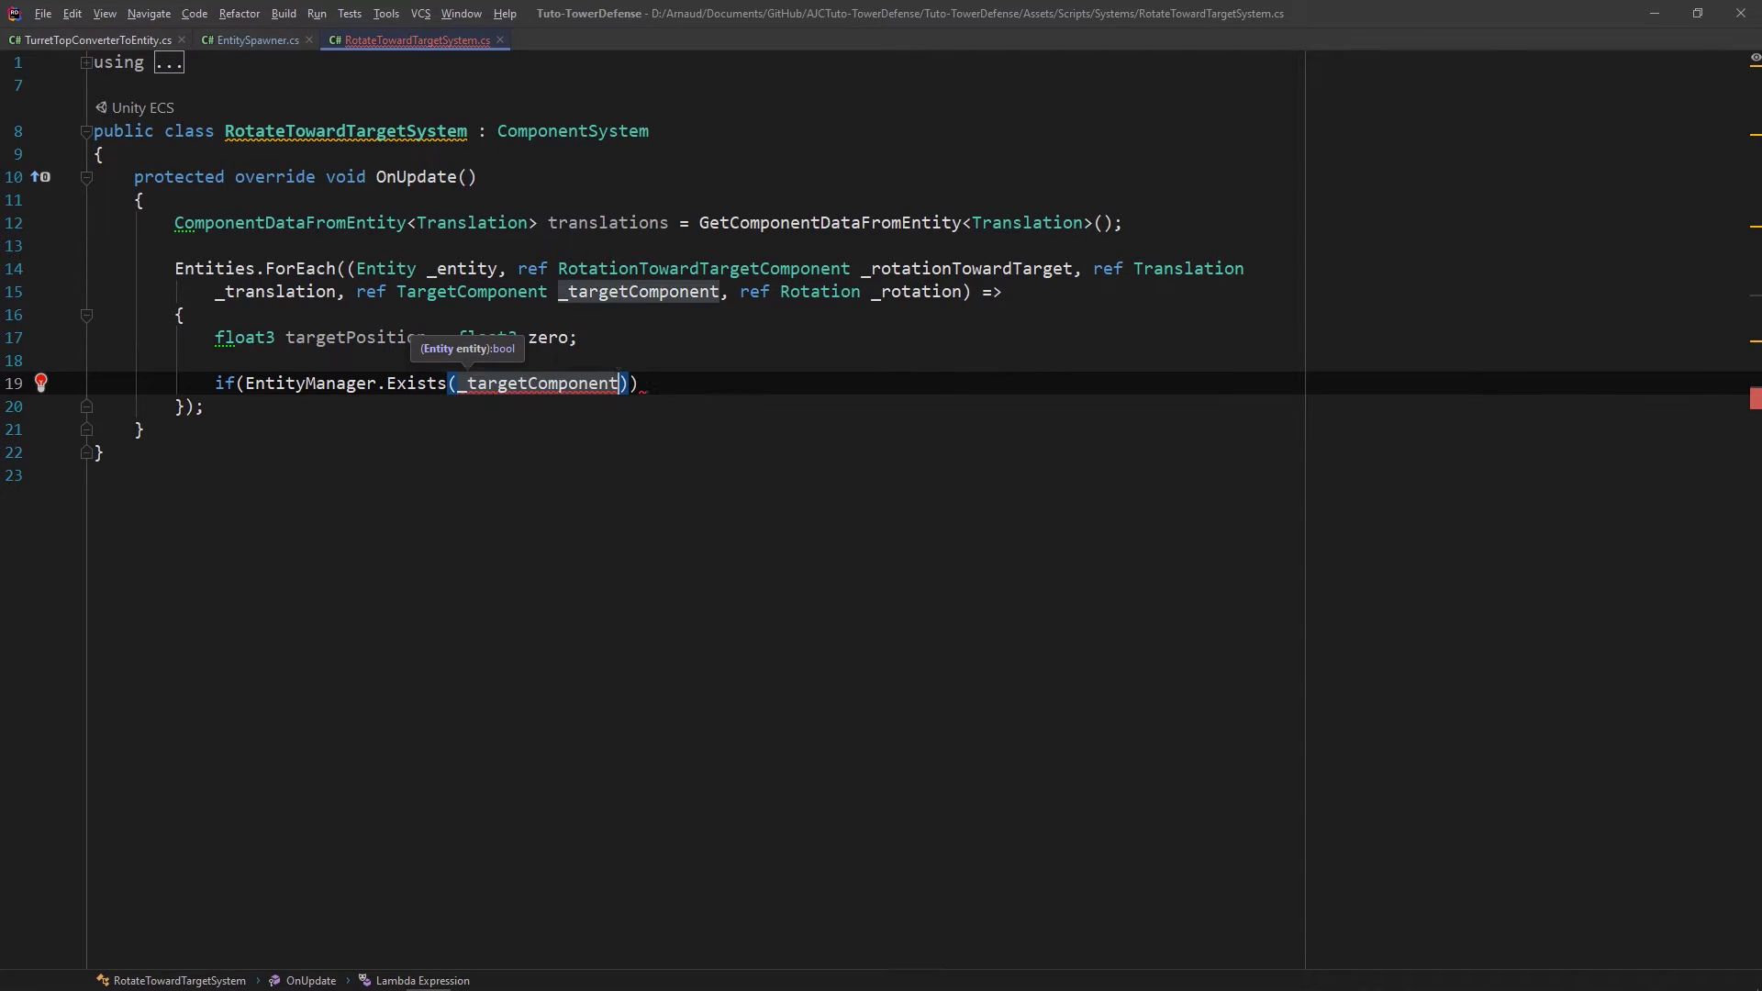
type(".m_target")
key("End")
key("Return")
type("{")
key("Return")
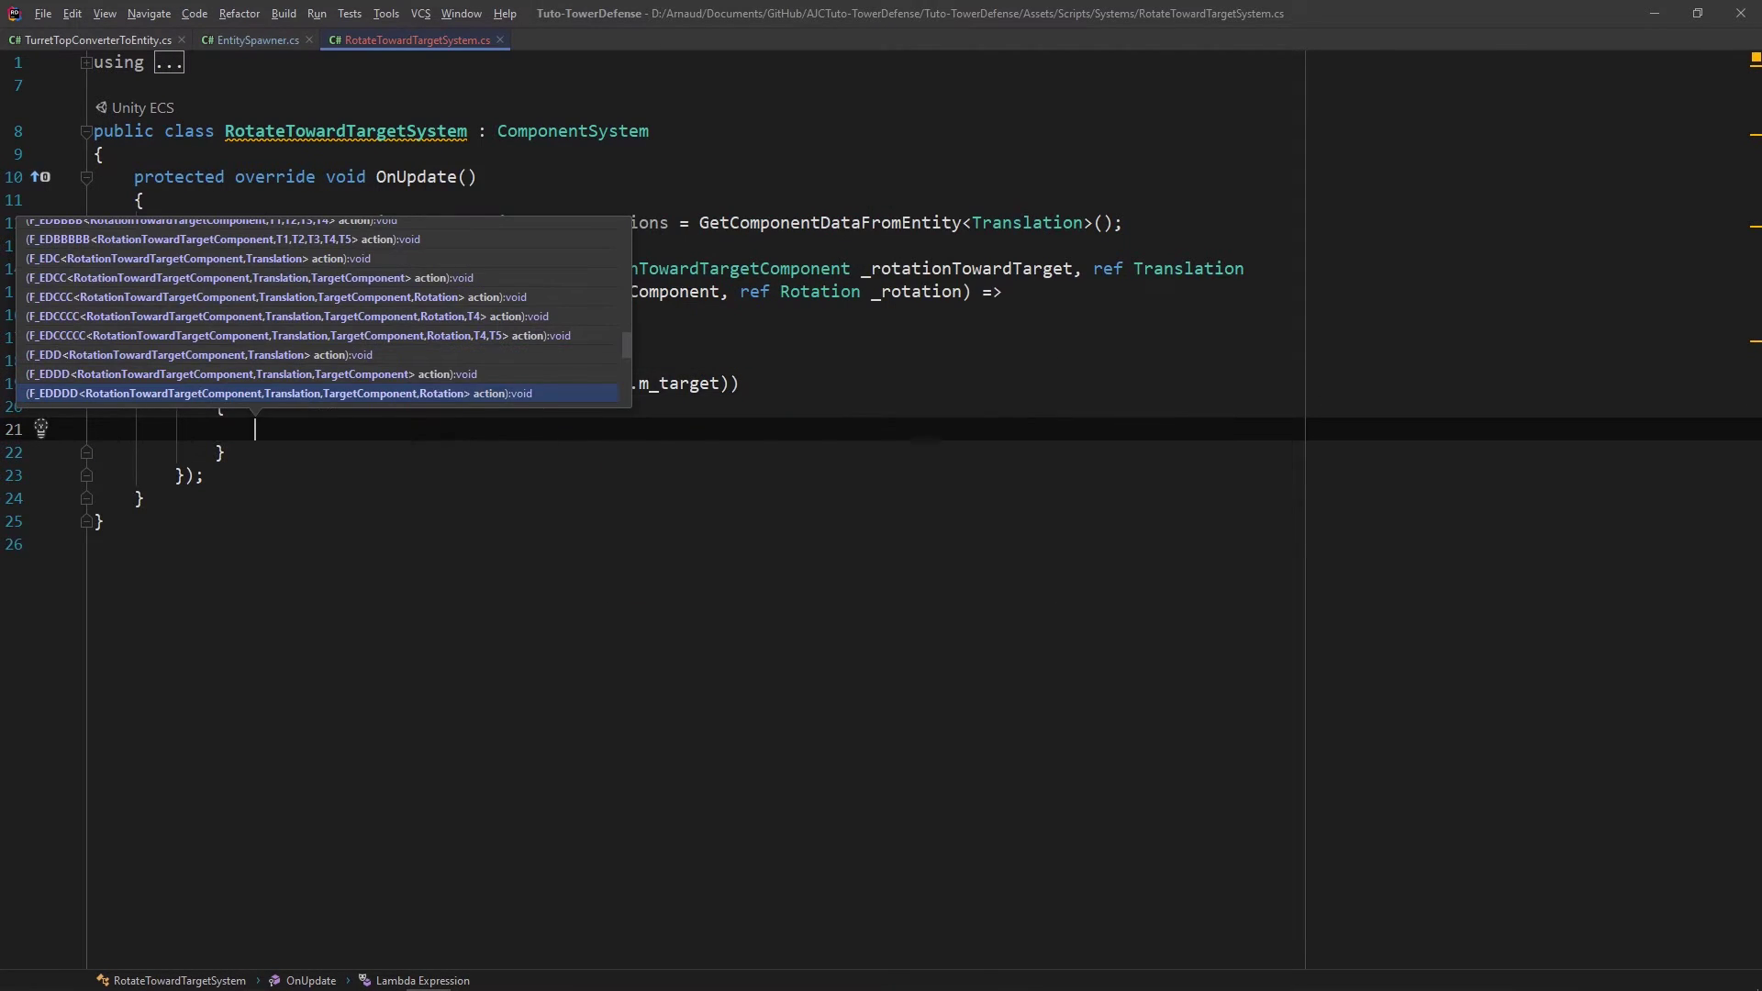
Step: Inside the if, assign targetPosition = translations[_targetComponent.m_target].Value
key("Return")
type("= tr")
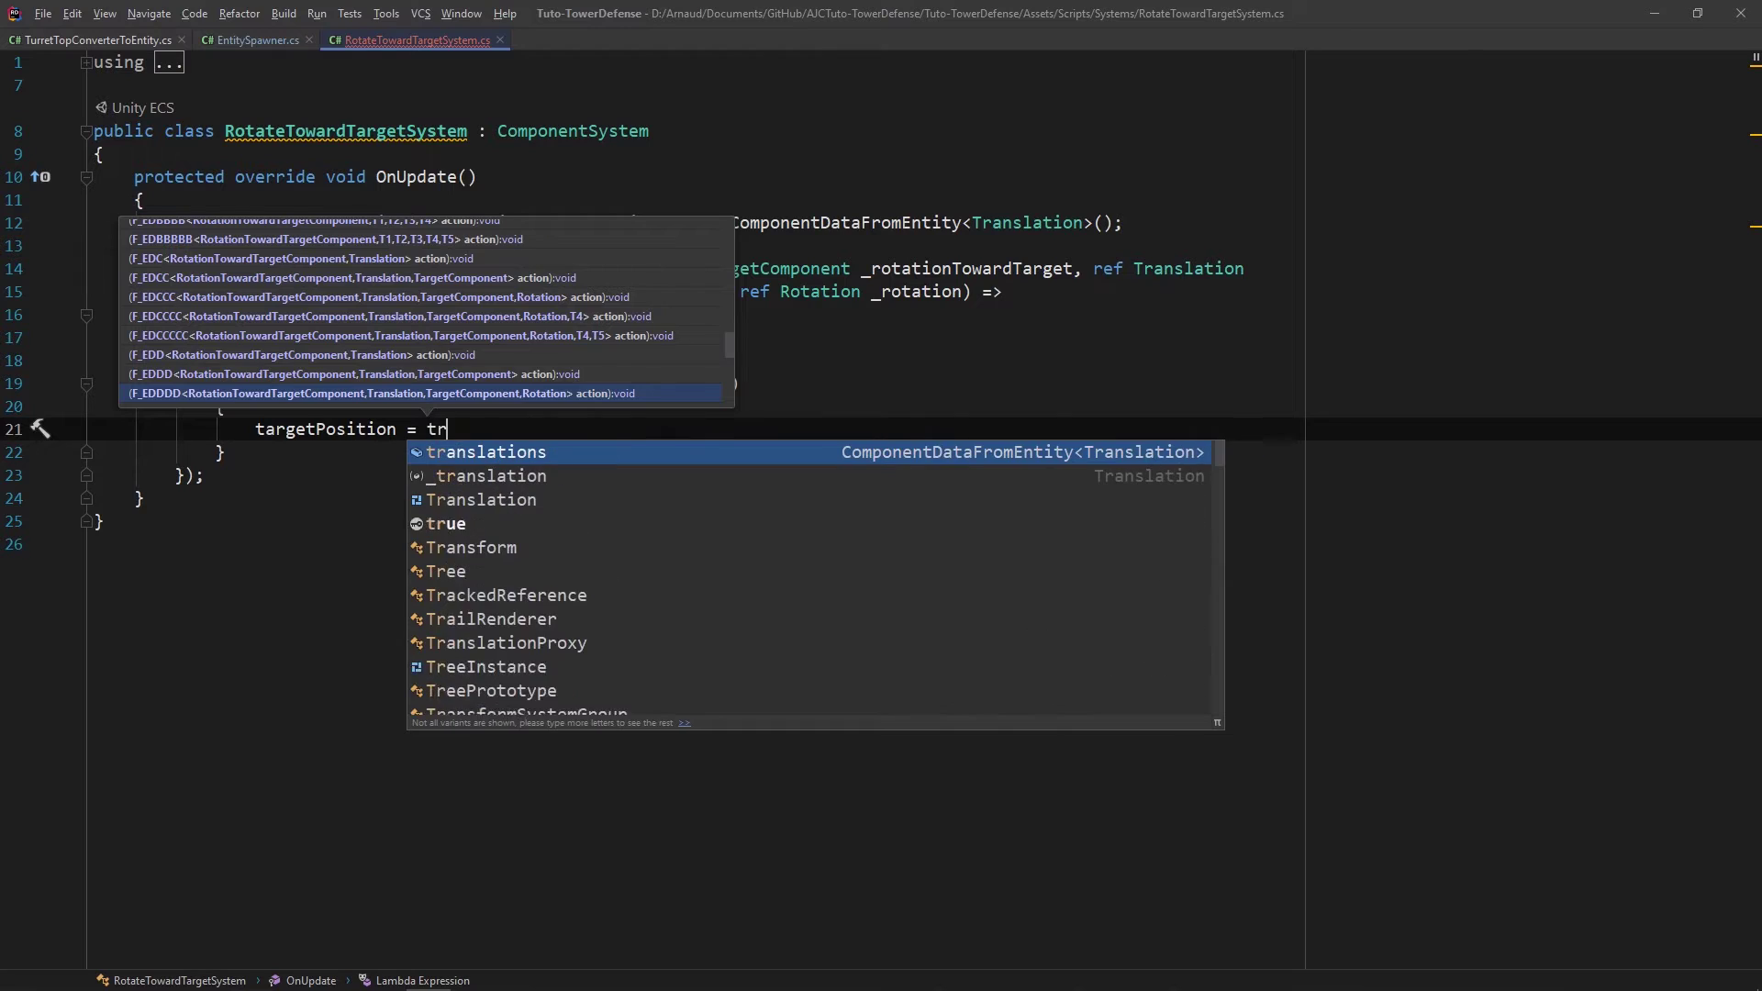
key("Return")
type("[_")
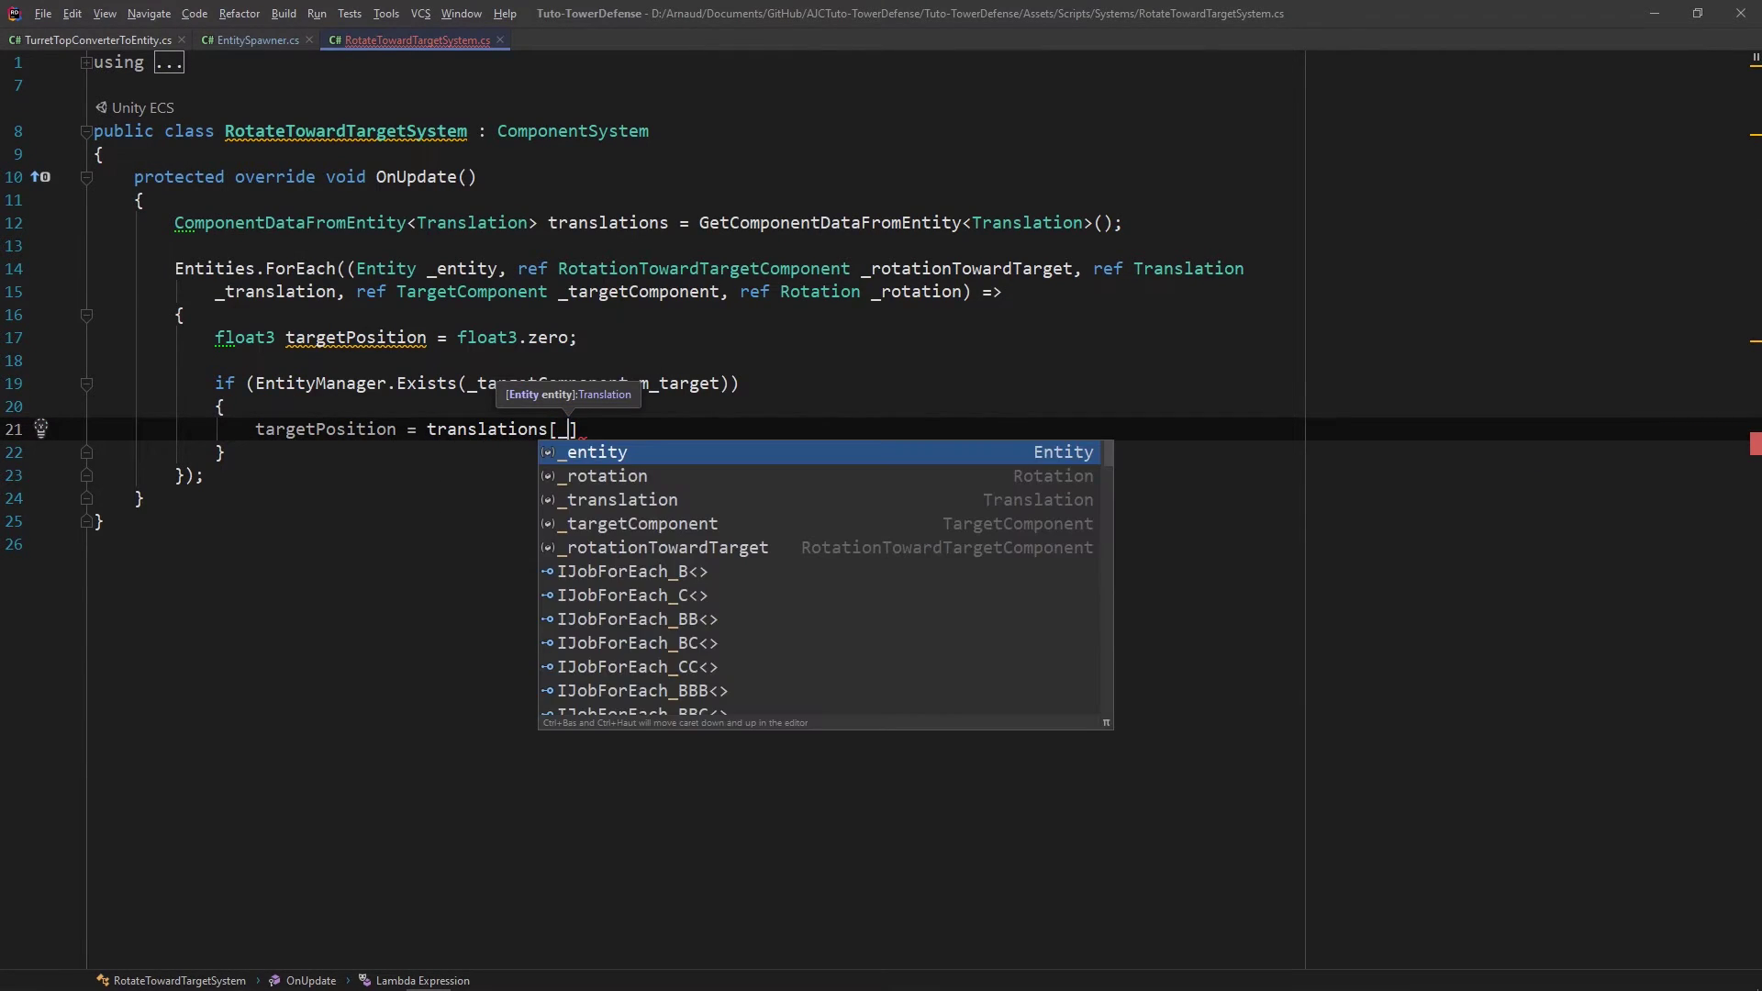
type("t")
key("Down")
key("Return")
type(".")
key("Return")
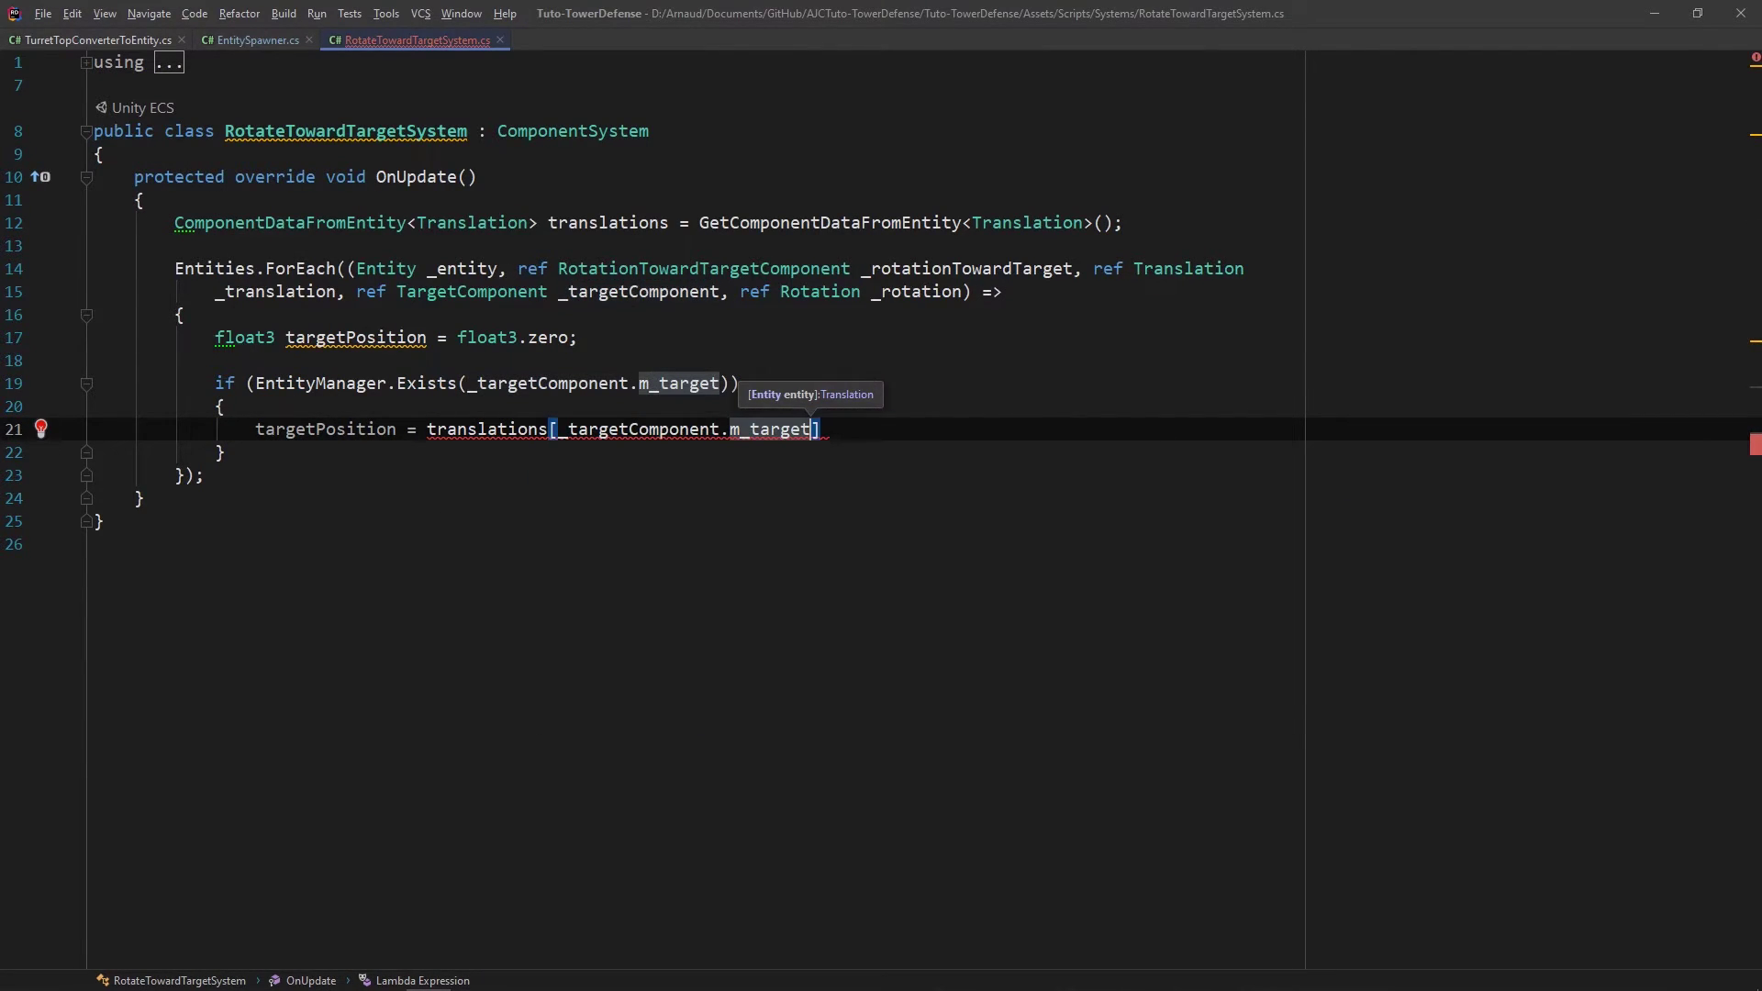
type("].v")
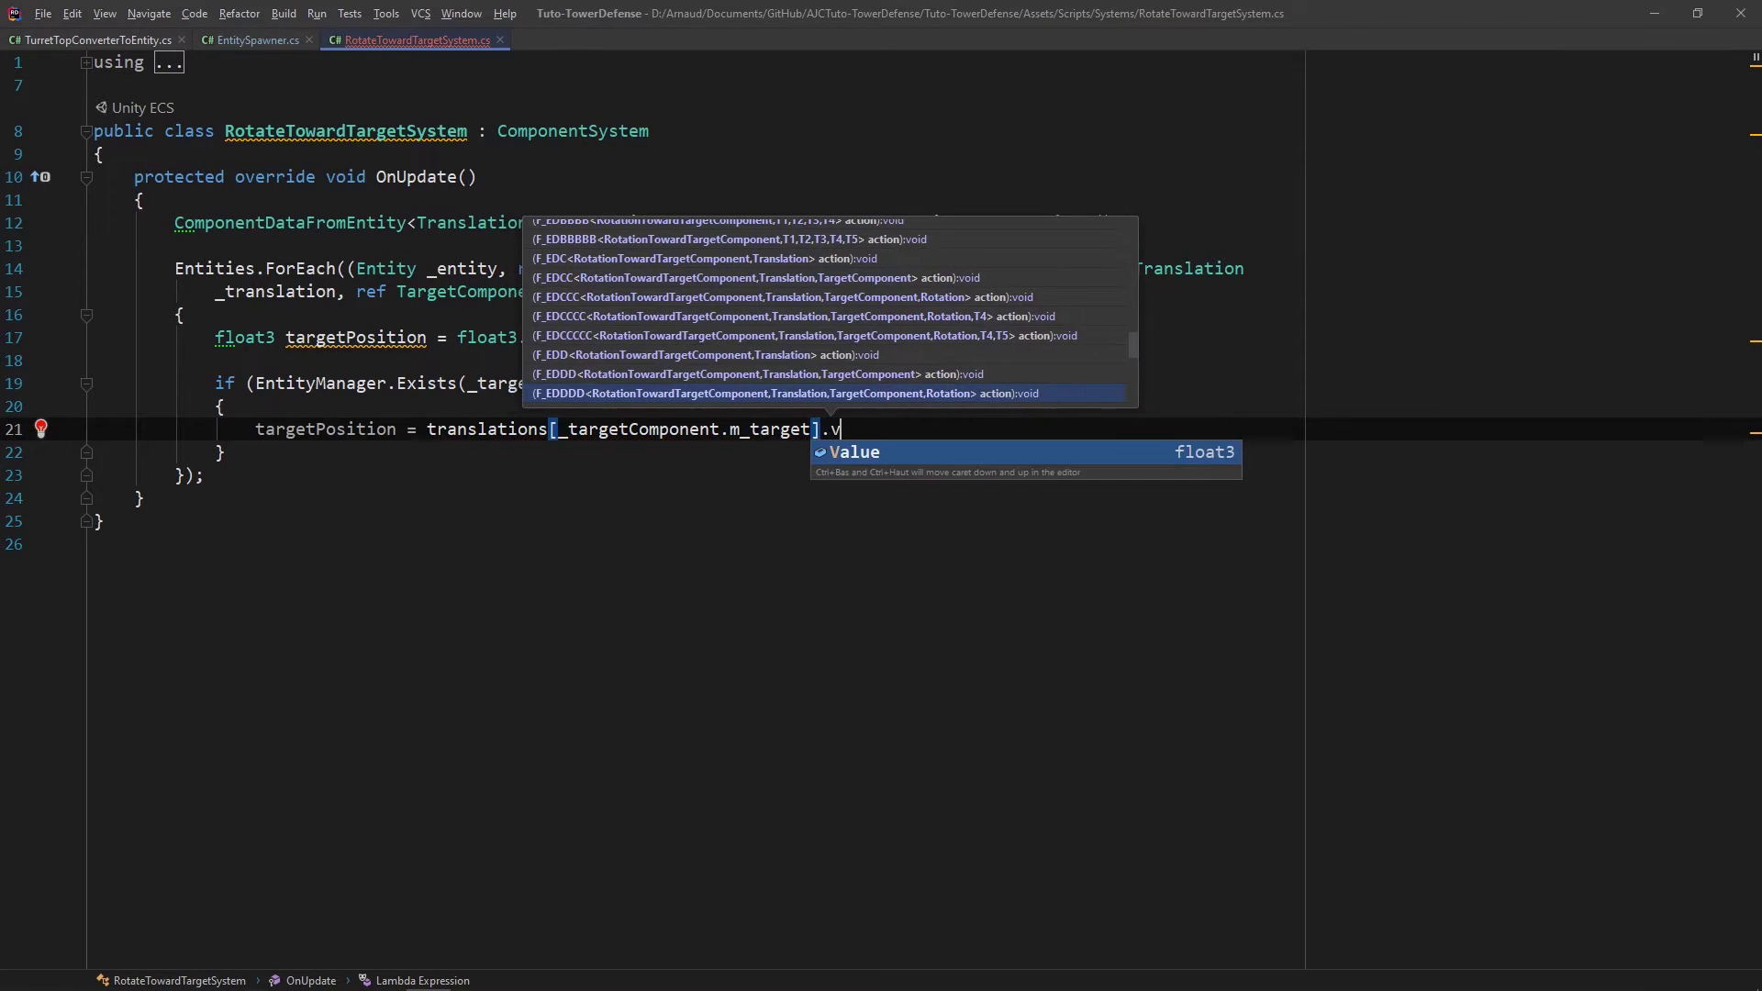
key("Return")
type(";")
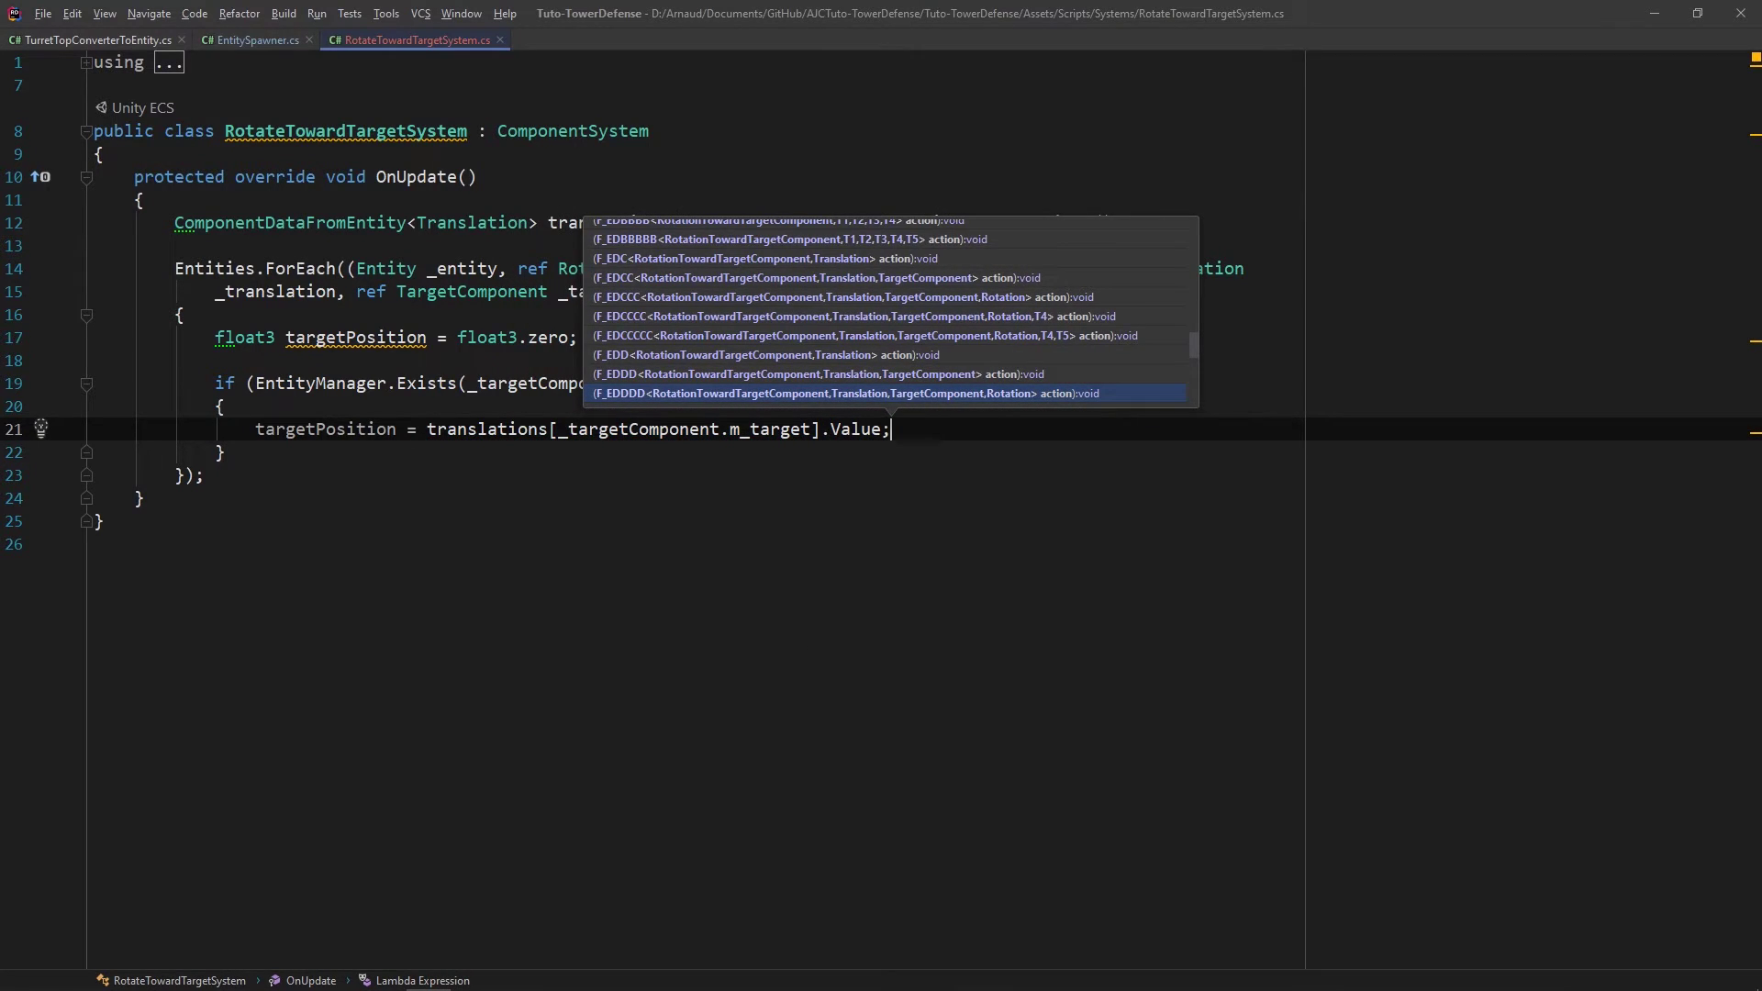
key("Down")
key("End")
key("Return")
key("Return")
Step: Finish the float3 direction line from targetPosition and _translation.Value
type("float3")
left_click(860, 641)
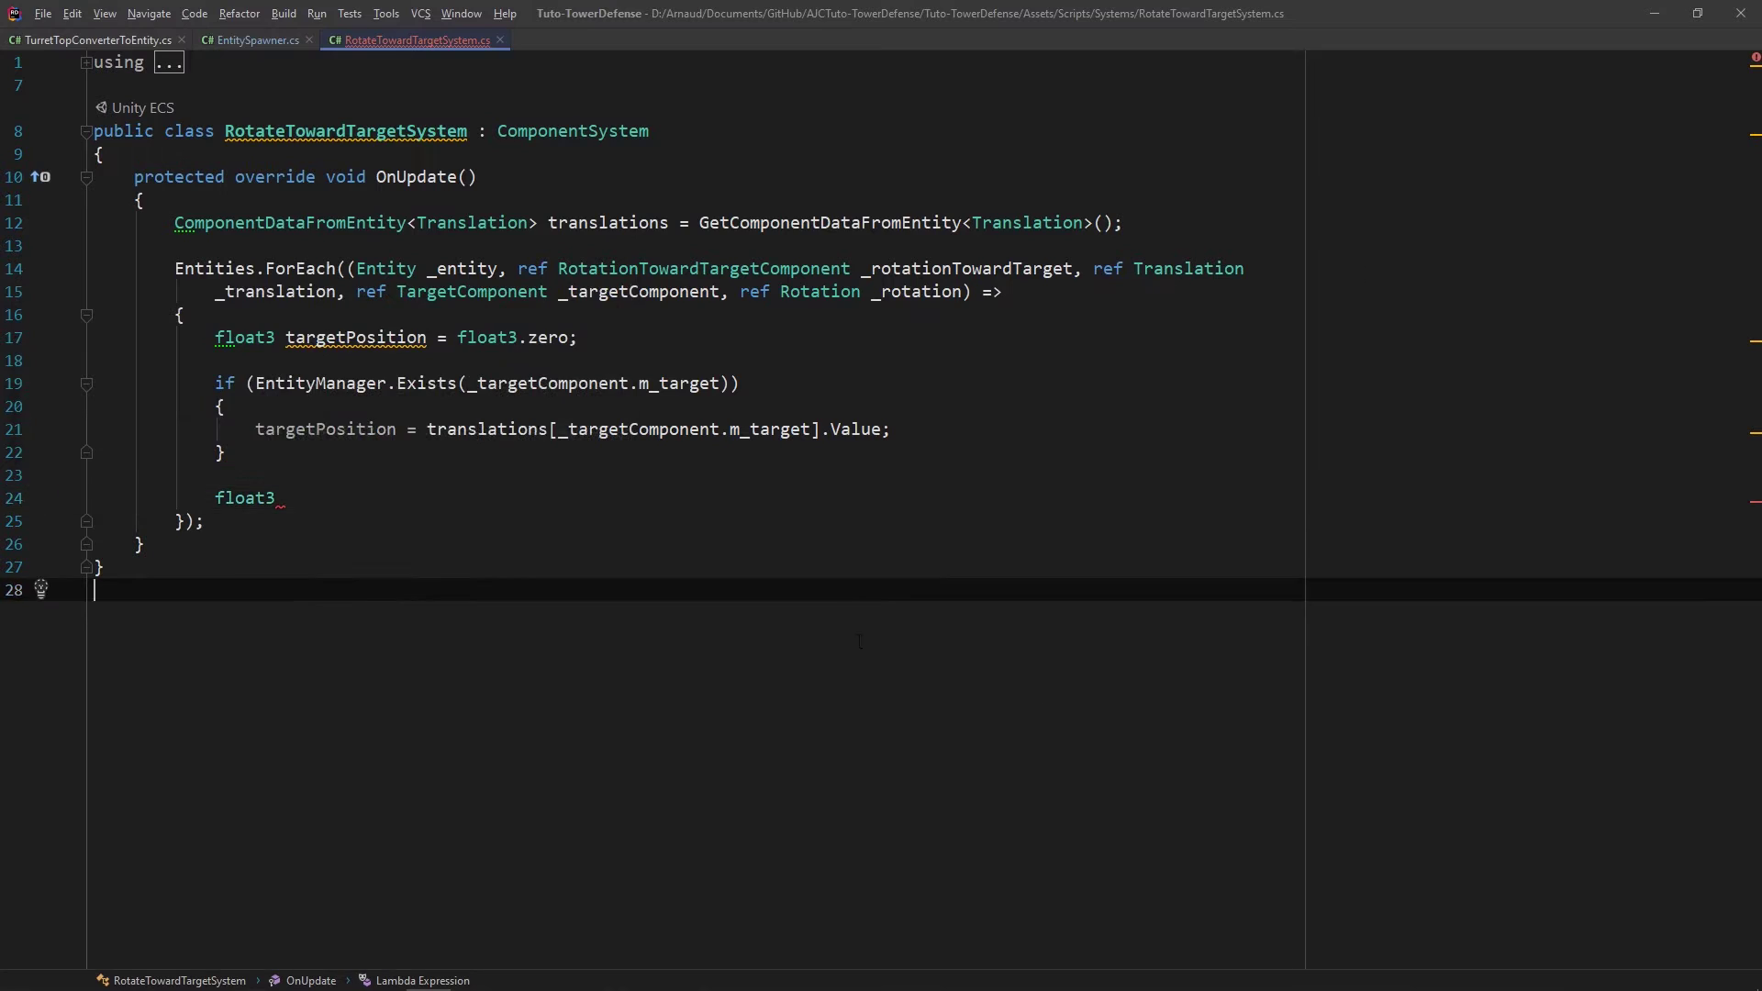
left_click(303, 498)
type("direction = t")
key("Return")
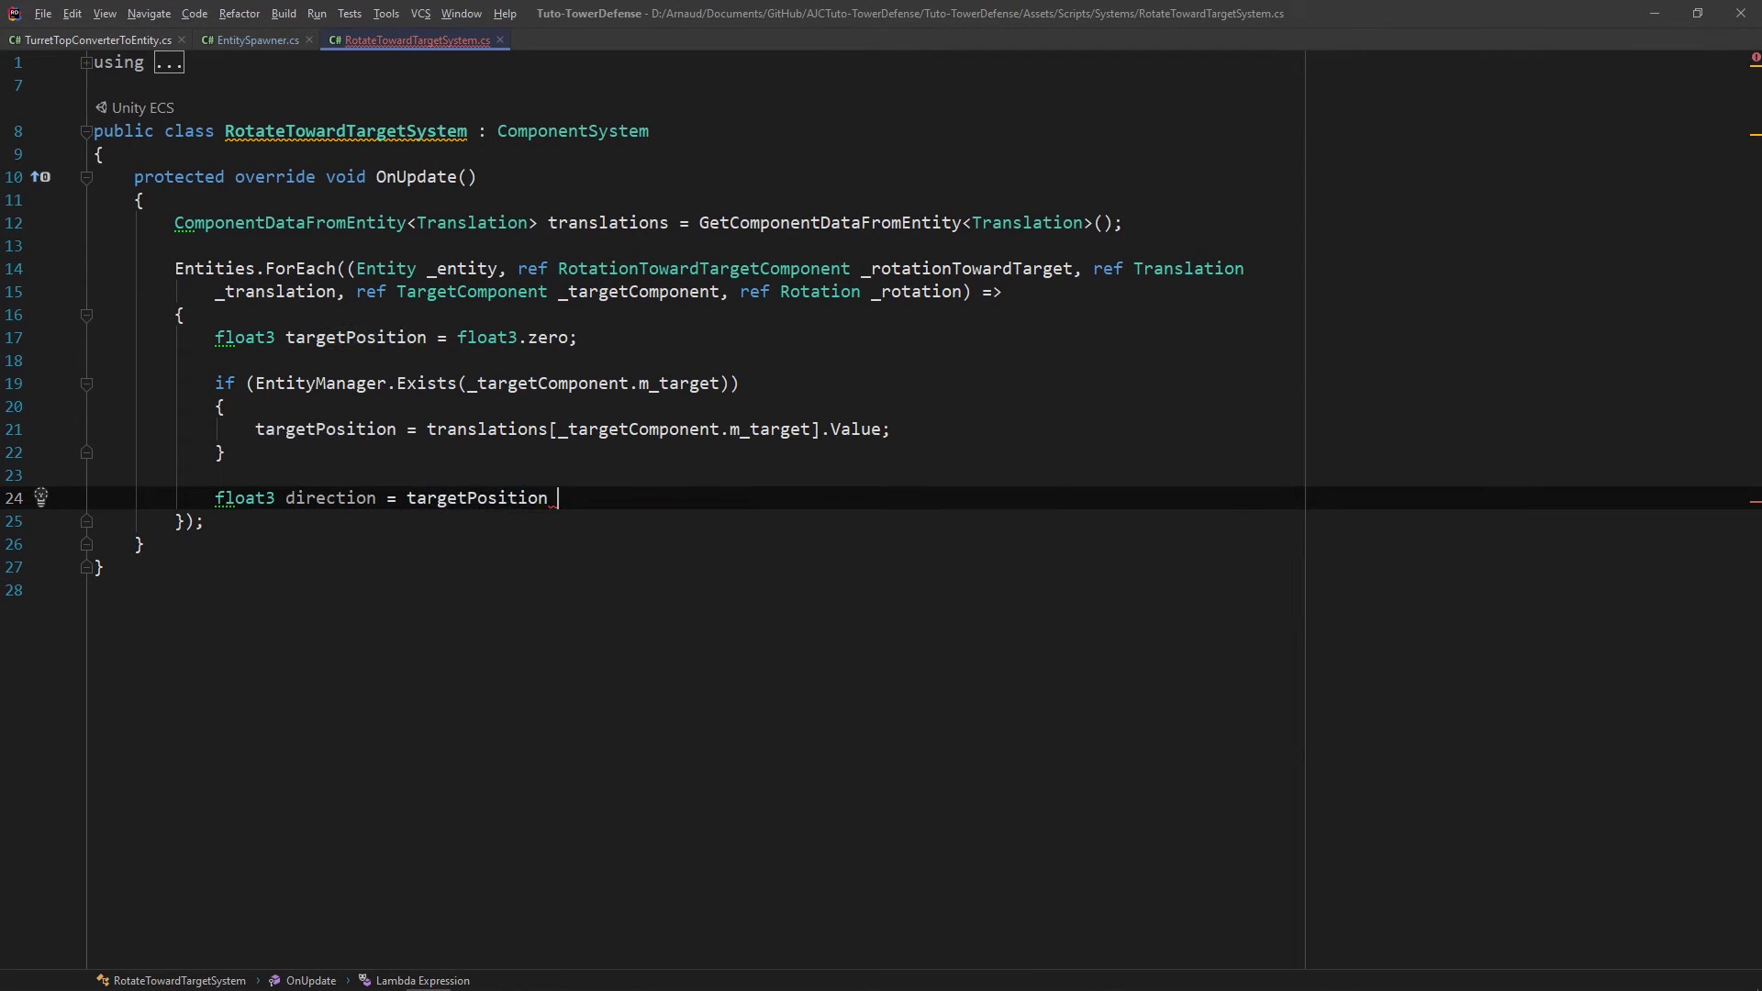
type("- _translation.Value")
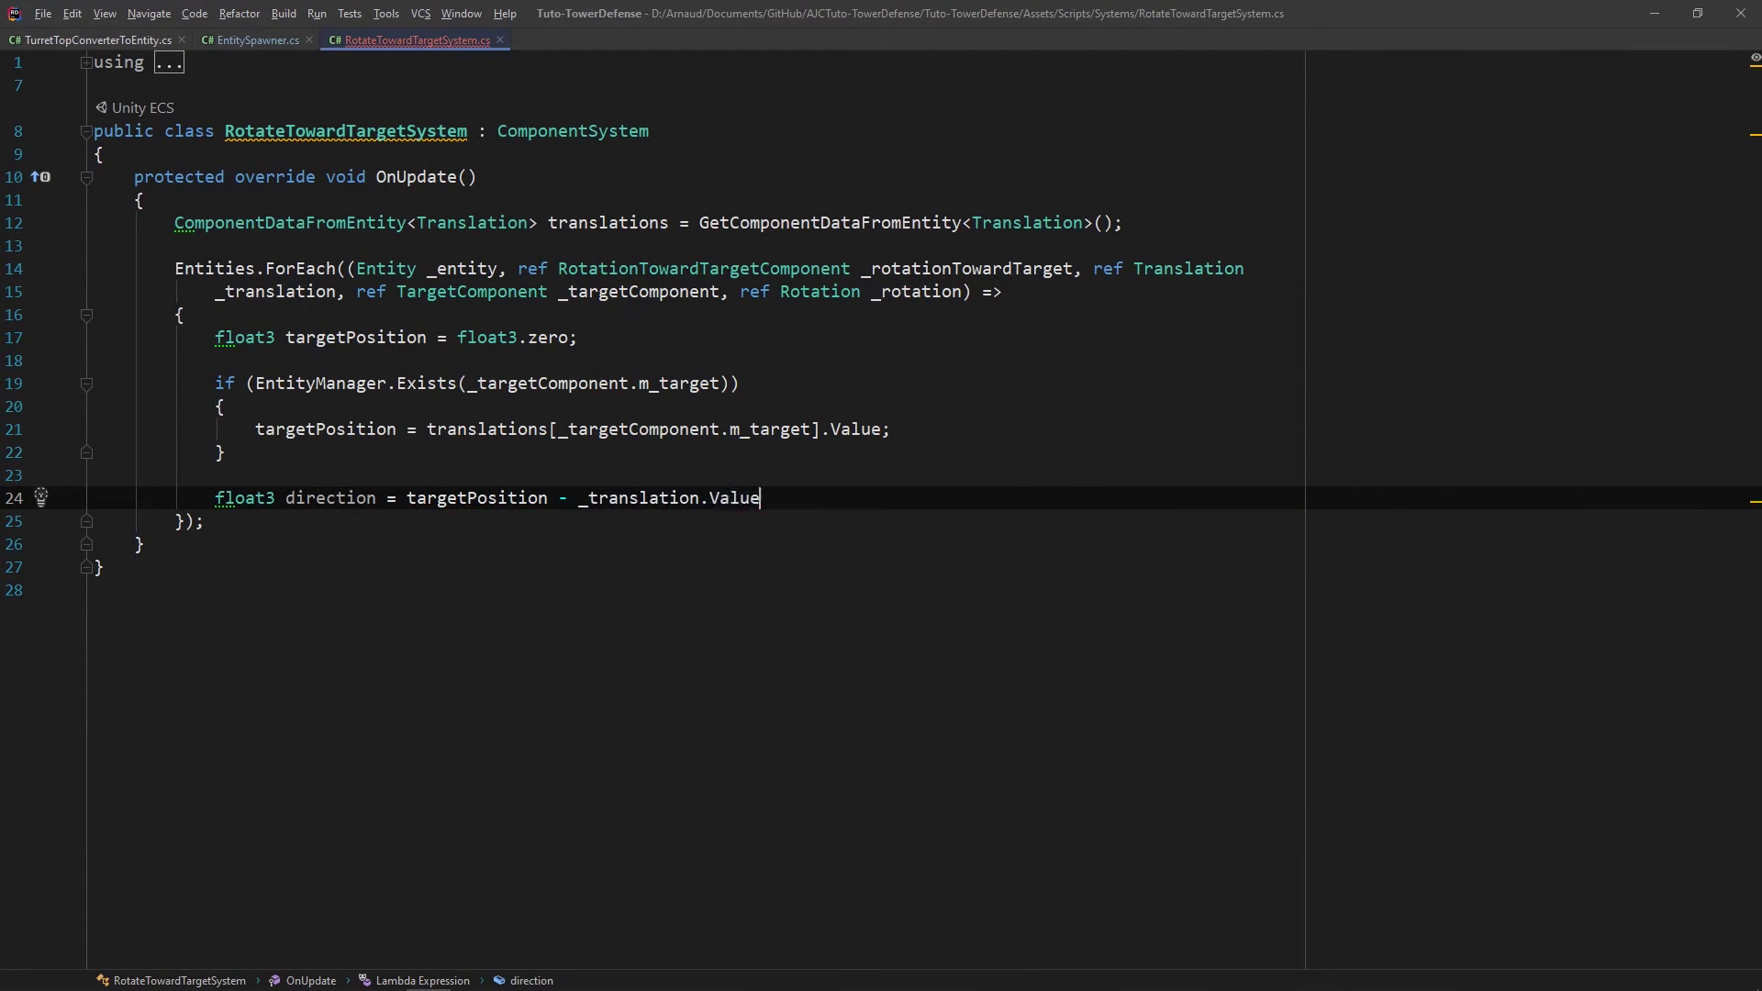
type(";")
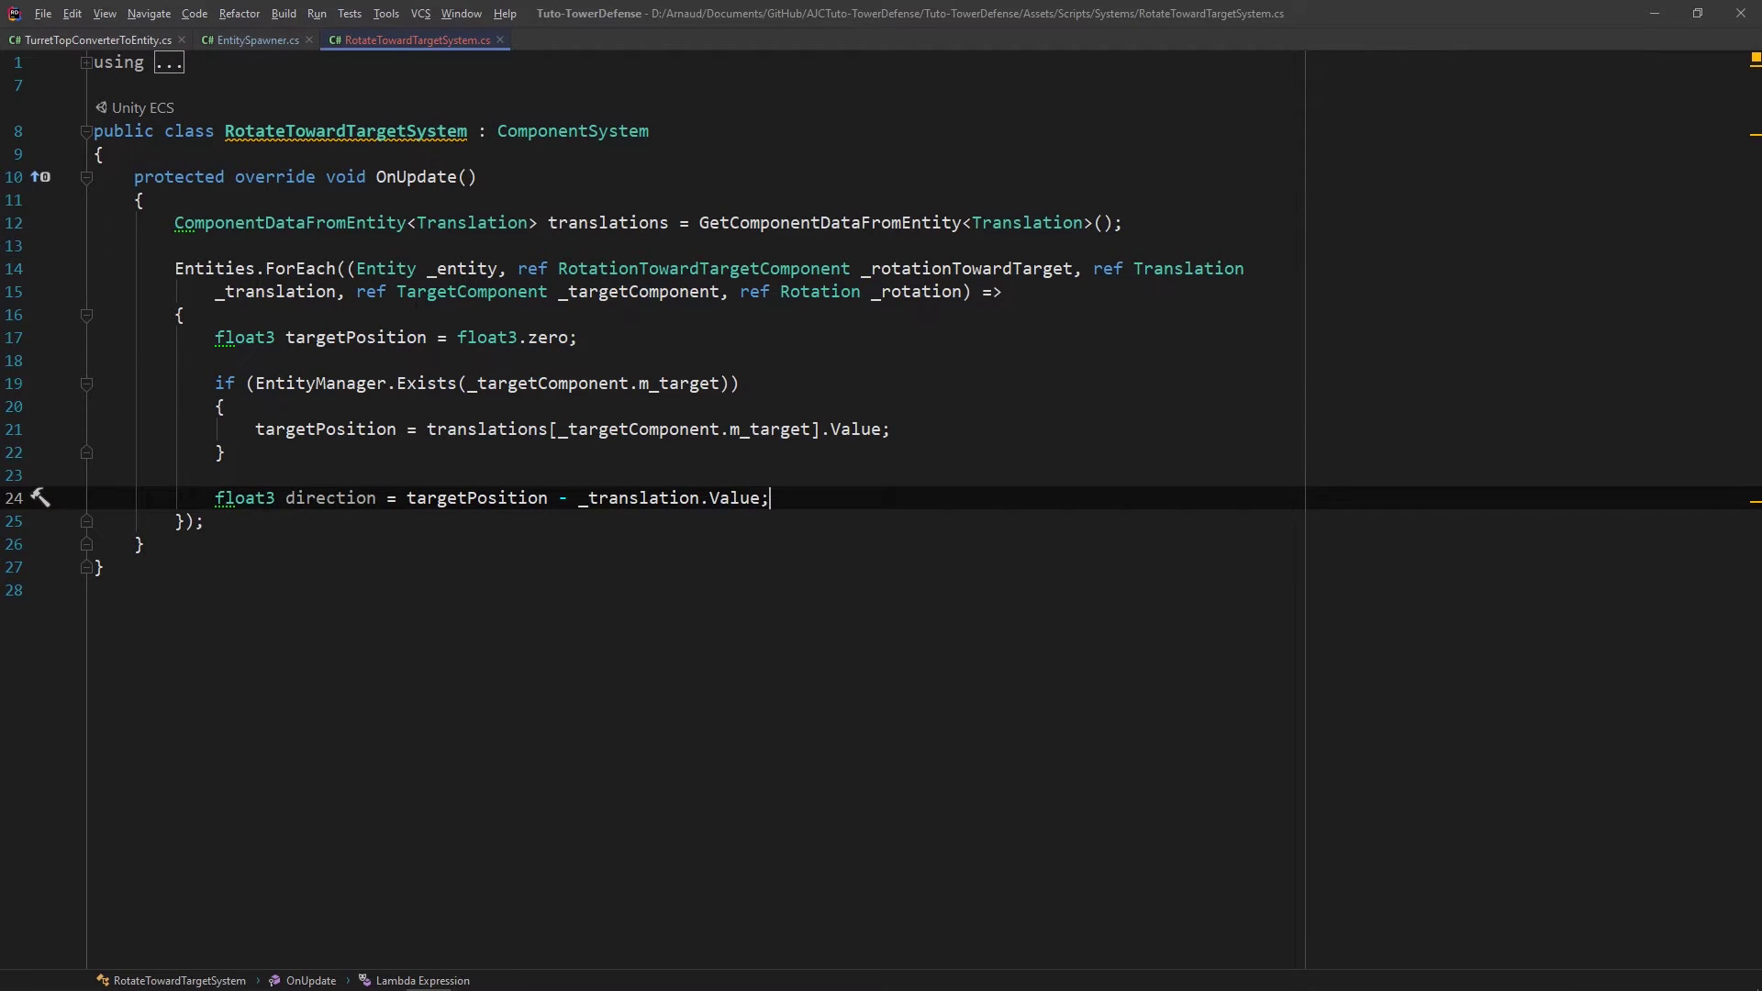
Step: Add a targetRotation line set to Quaternion.LookRotation(direction), fixing the Quaternion type name
key("Return")
key("Return")
type("quat")
key("Return")
type("targetRotation")
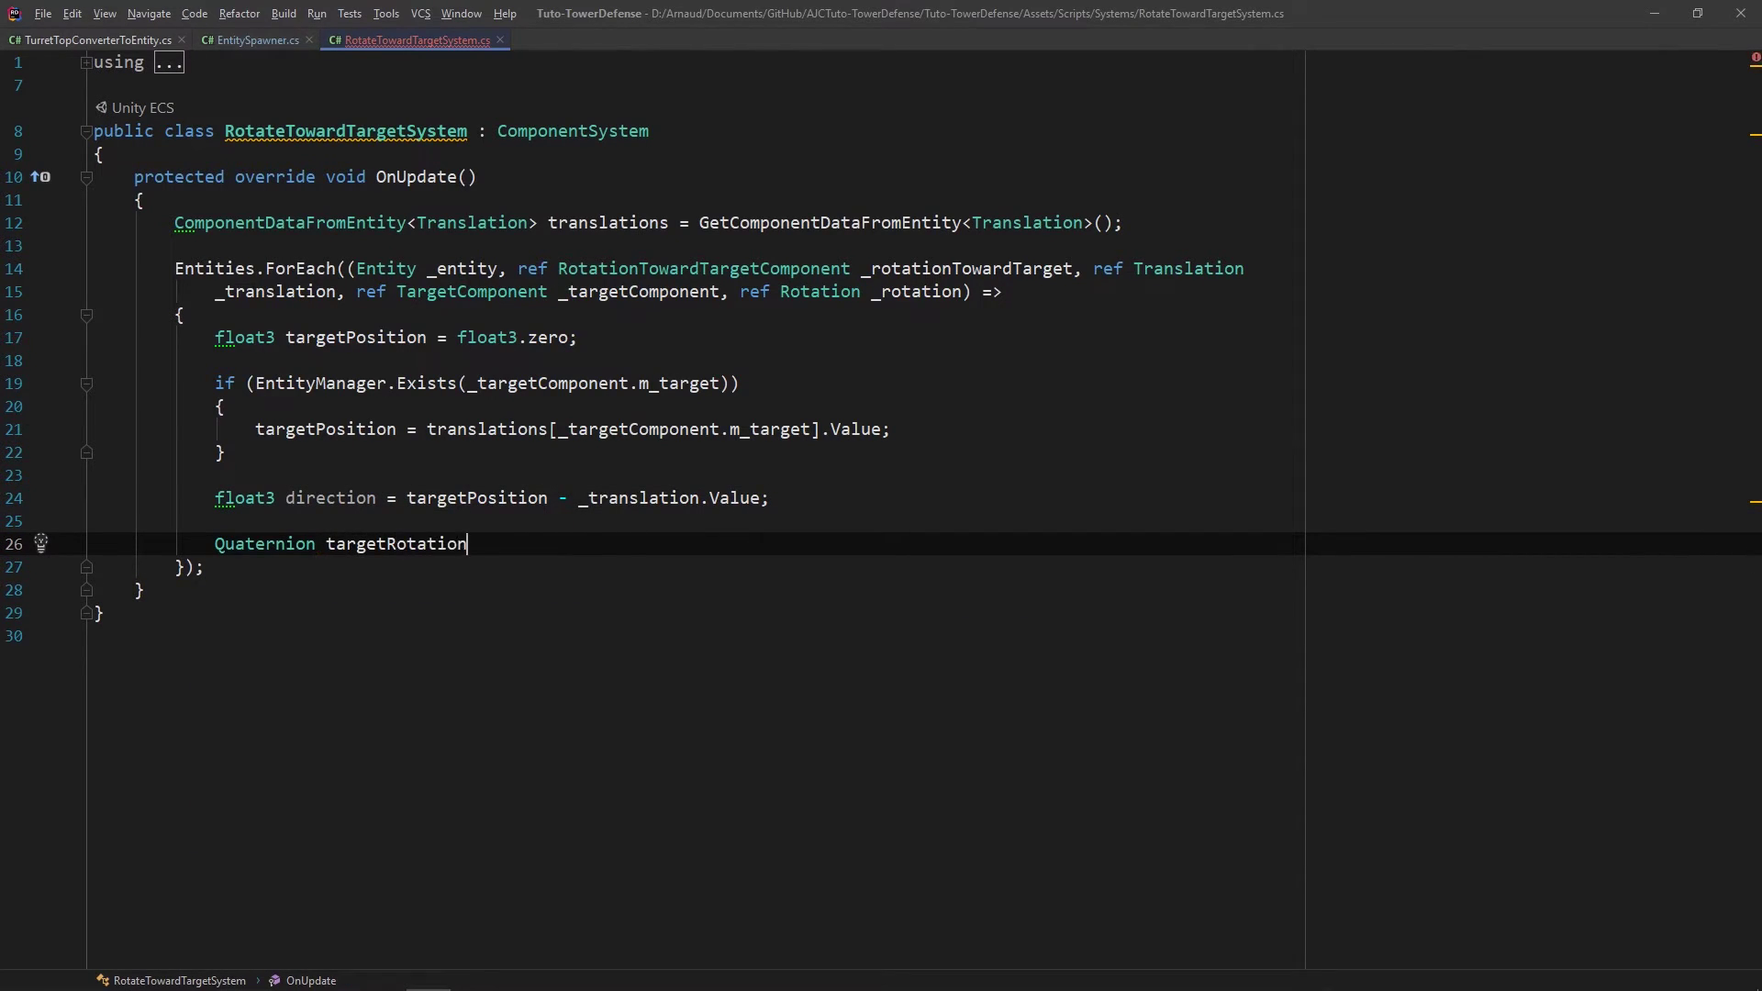
type(" = Qu")
key("Down")
key("Down")
key("Return")
type("direction);")
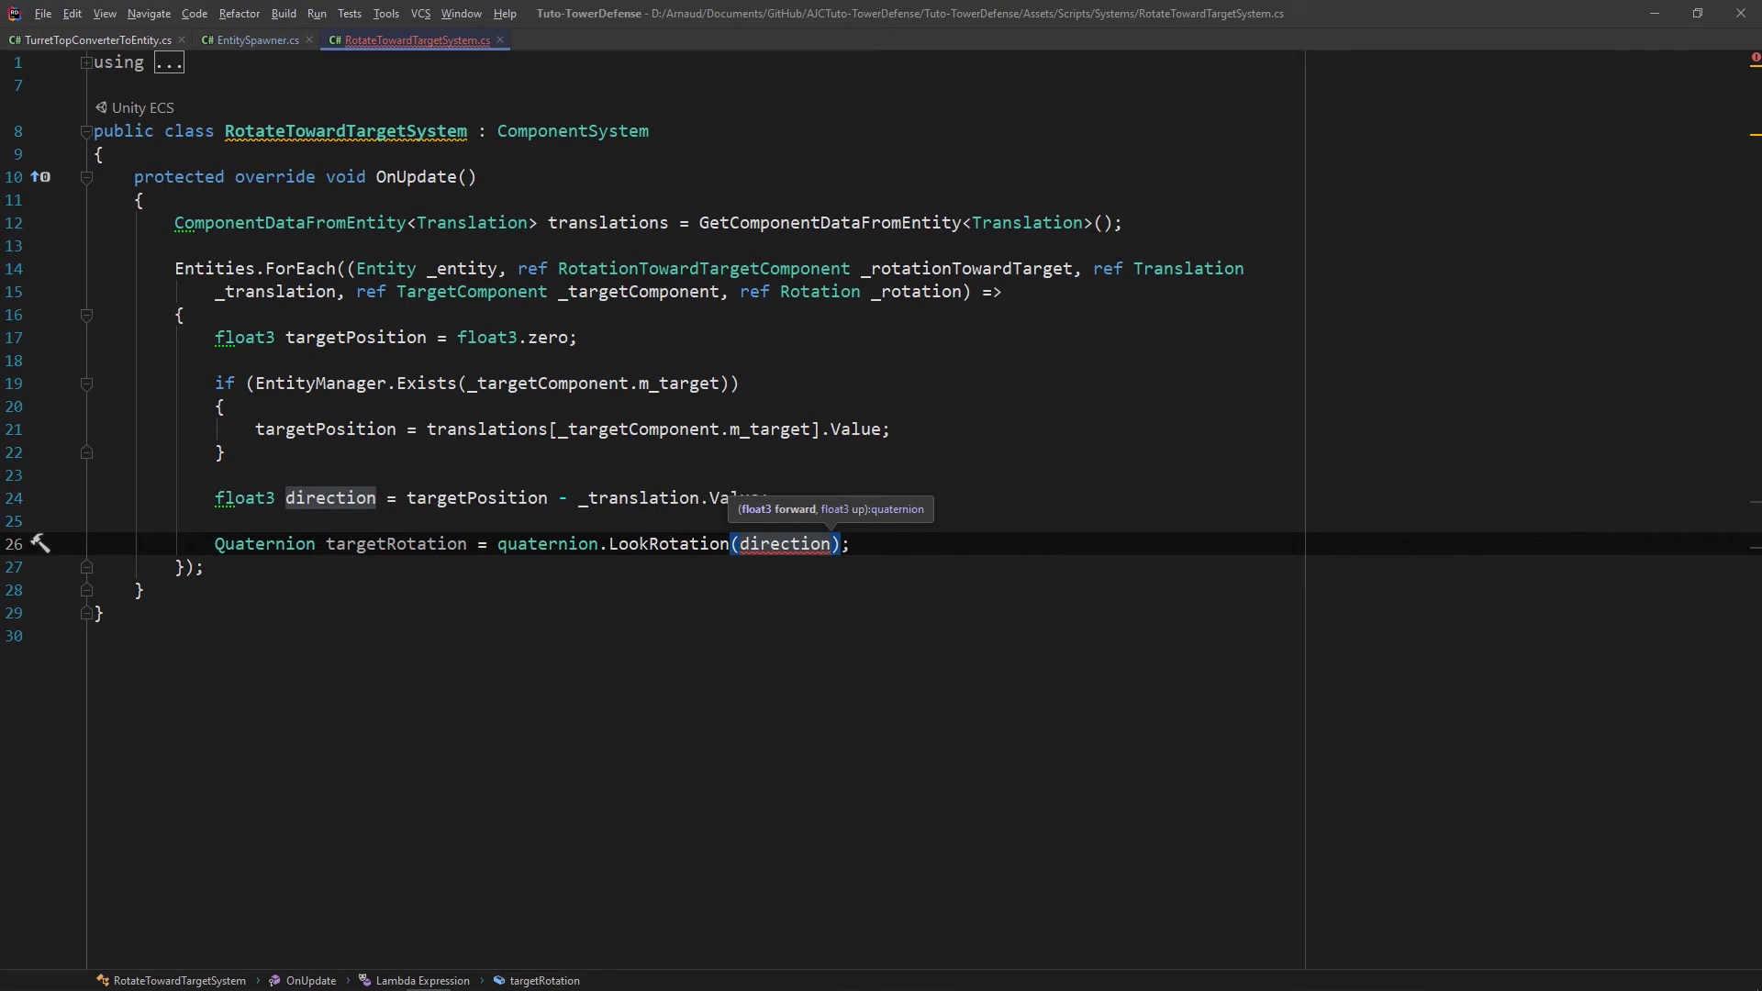
double_click(548, 543)
type("Quaternion")
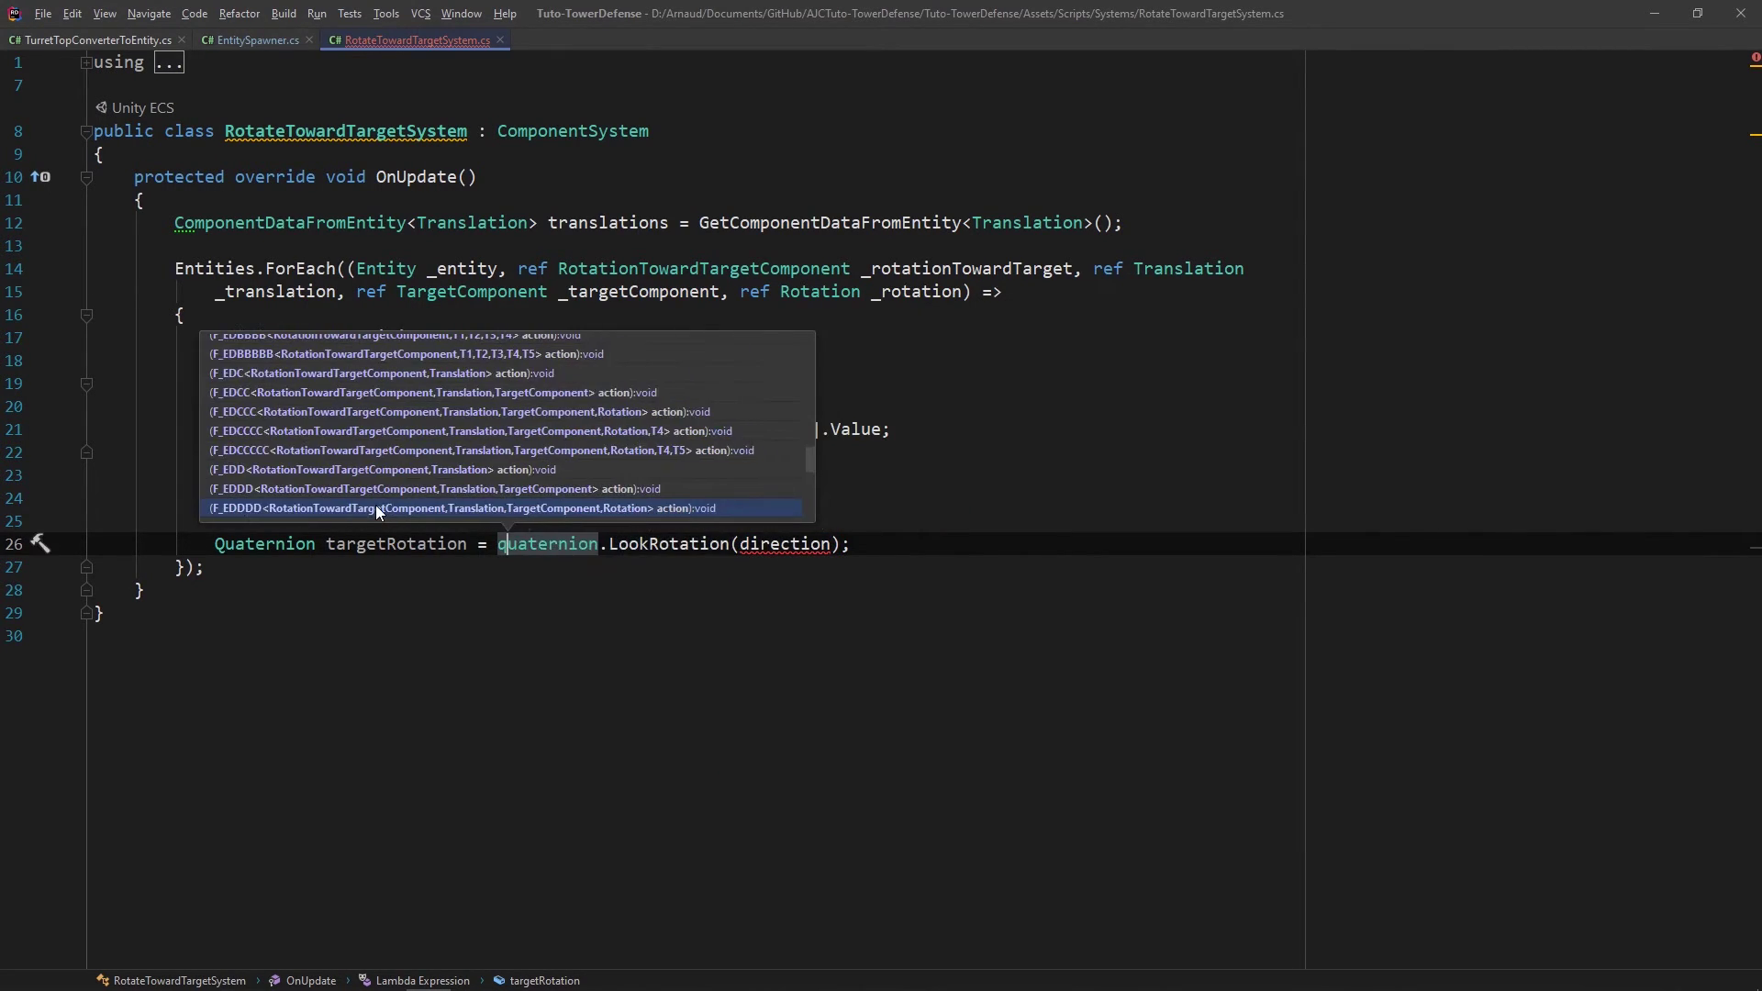
key("End")
key("Escape")
Step: Start line 28 as _rotation.Value = Quaternion.Lerp(_rotation.Value, ...)
key("Return")
key("Return")
type("_")
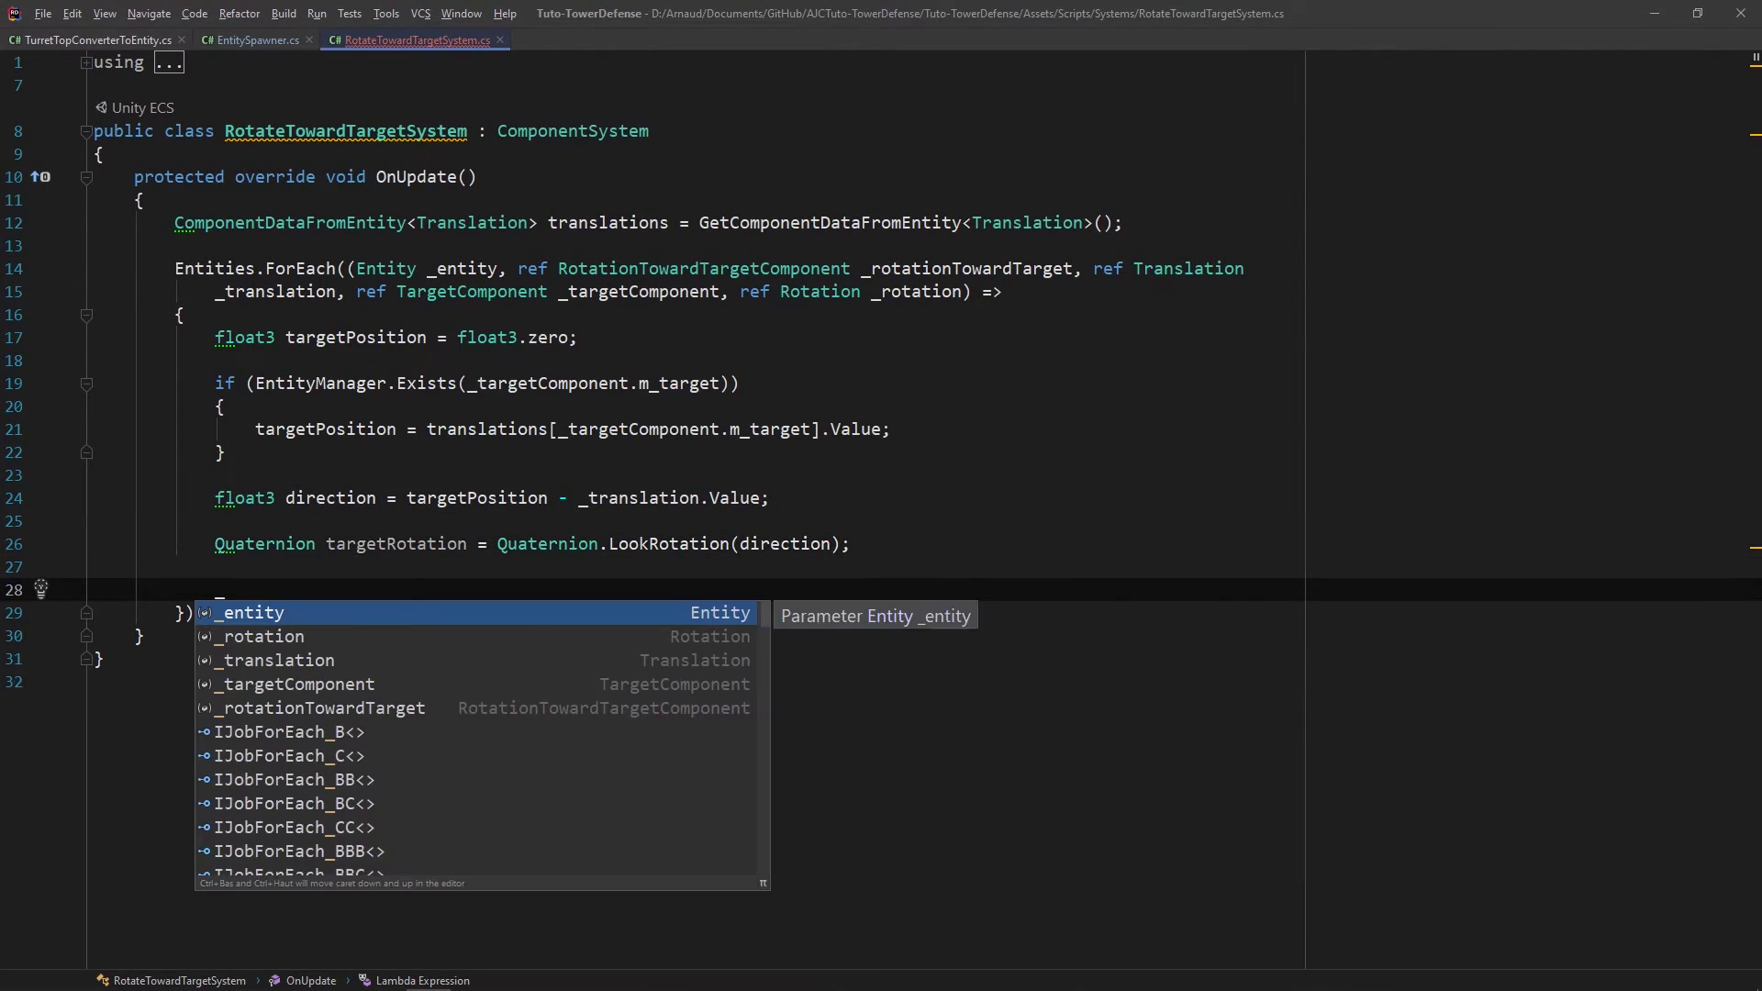
type("rot")
key("Return")
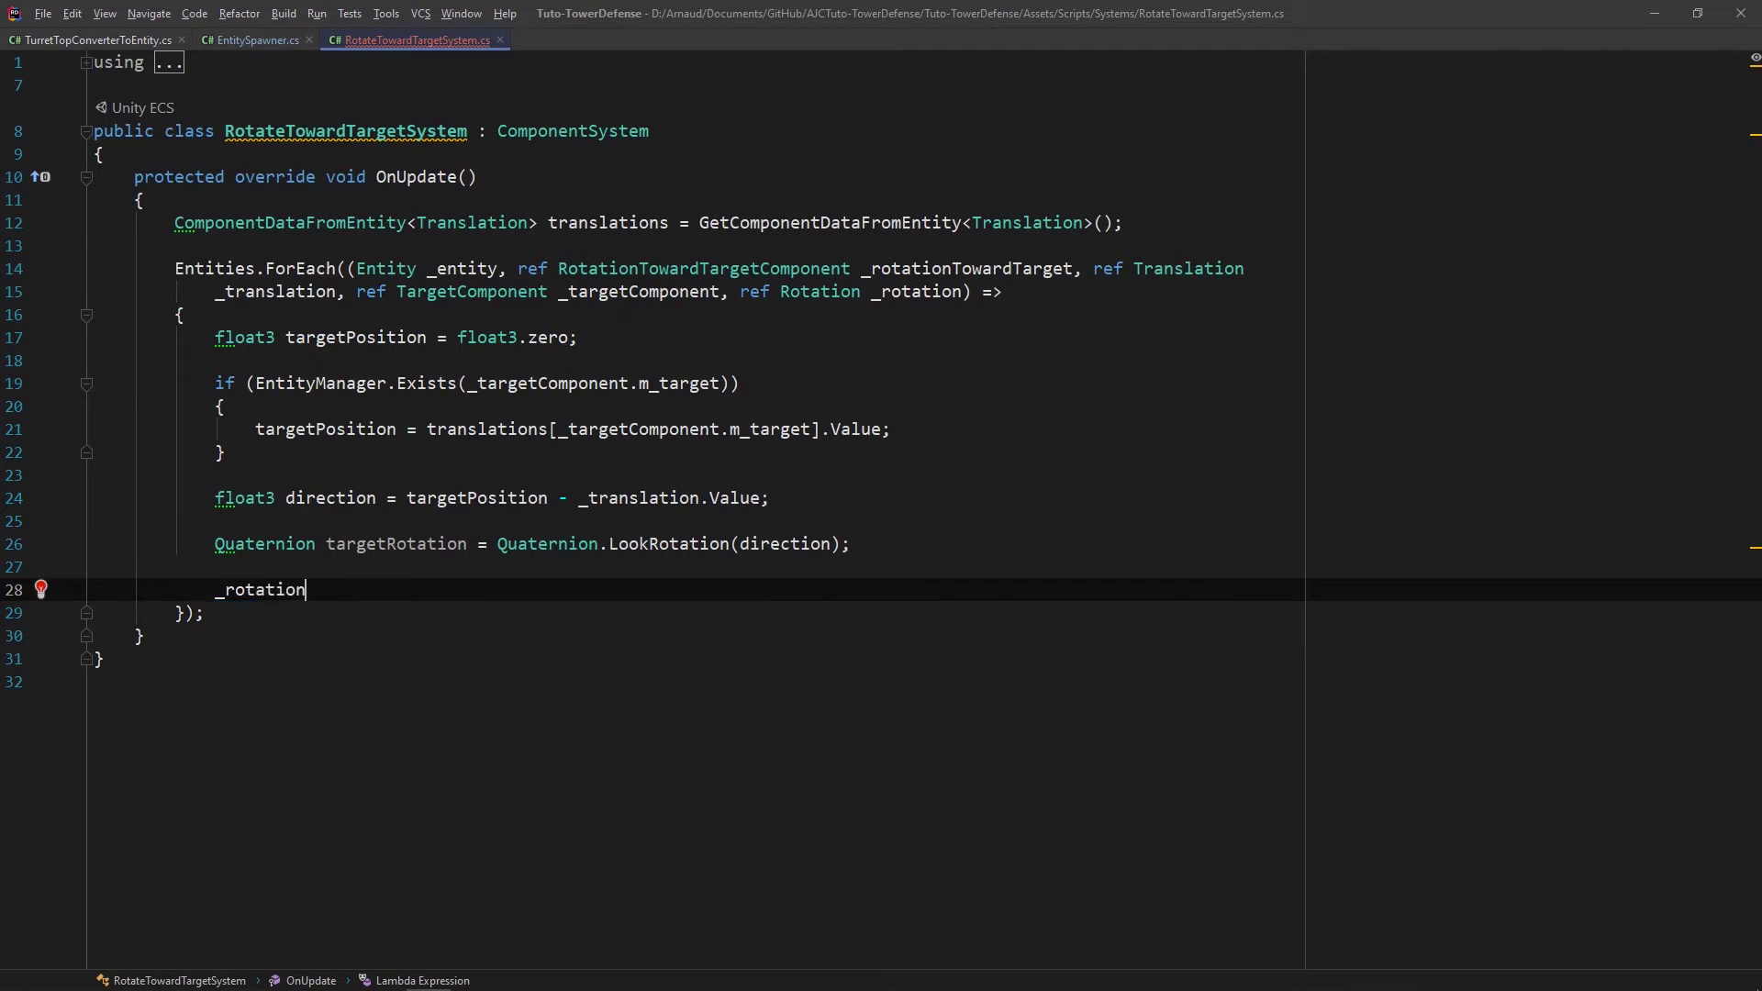
type(".v")
key("Return")
type("= Qu")
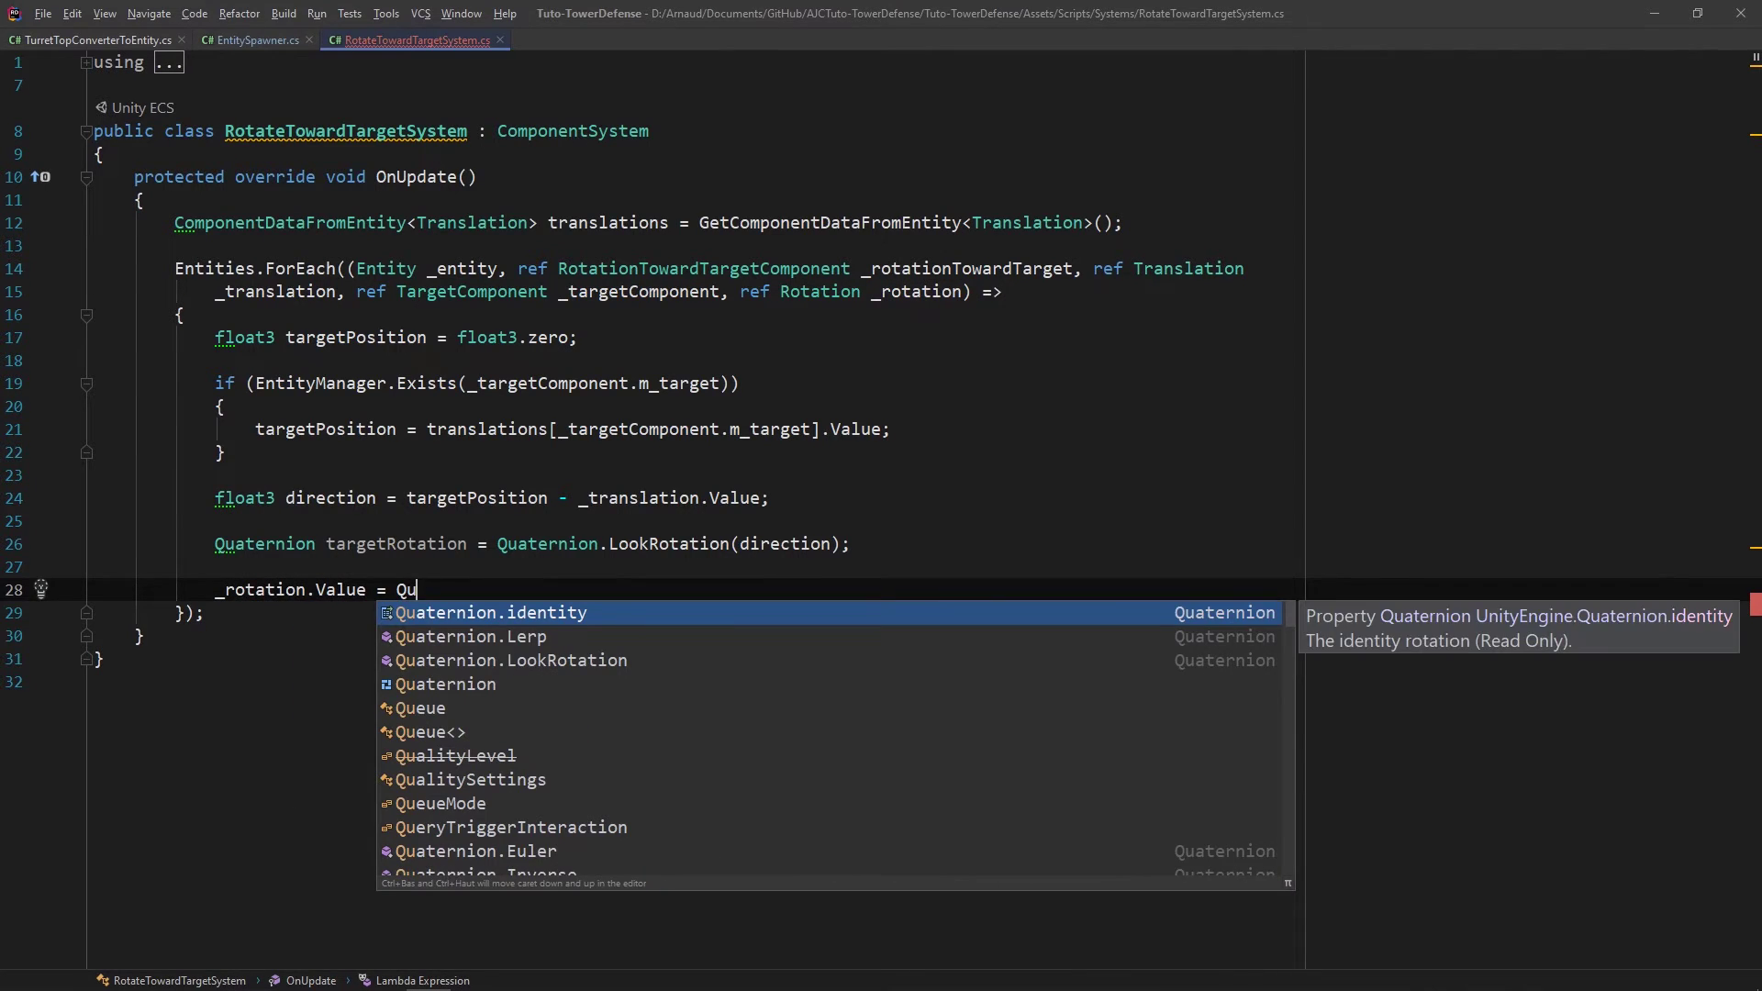
key("Down")
key("Return")
type("_ro);")
key("Return")
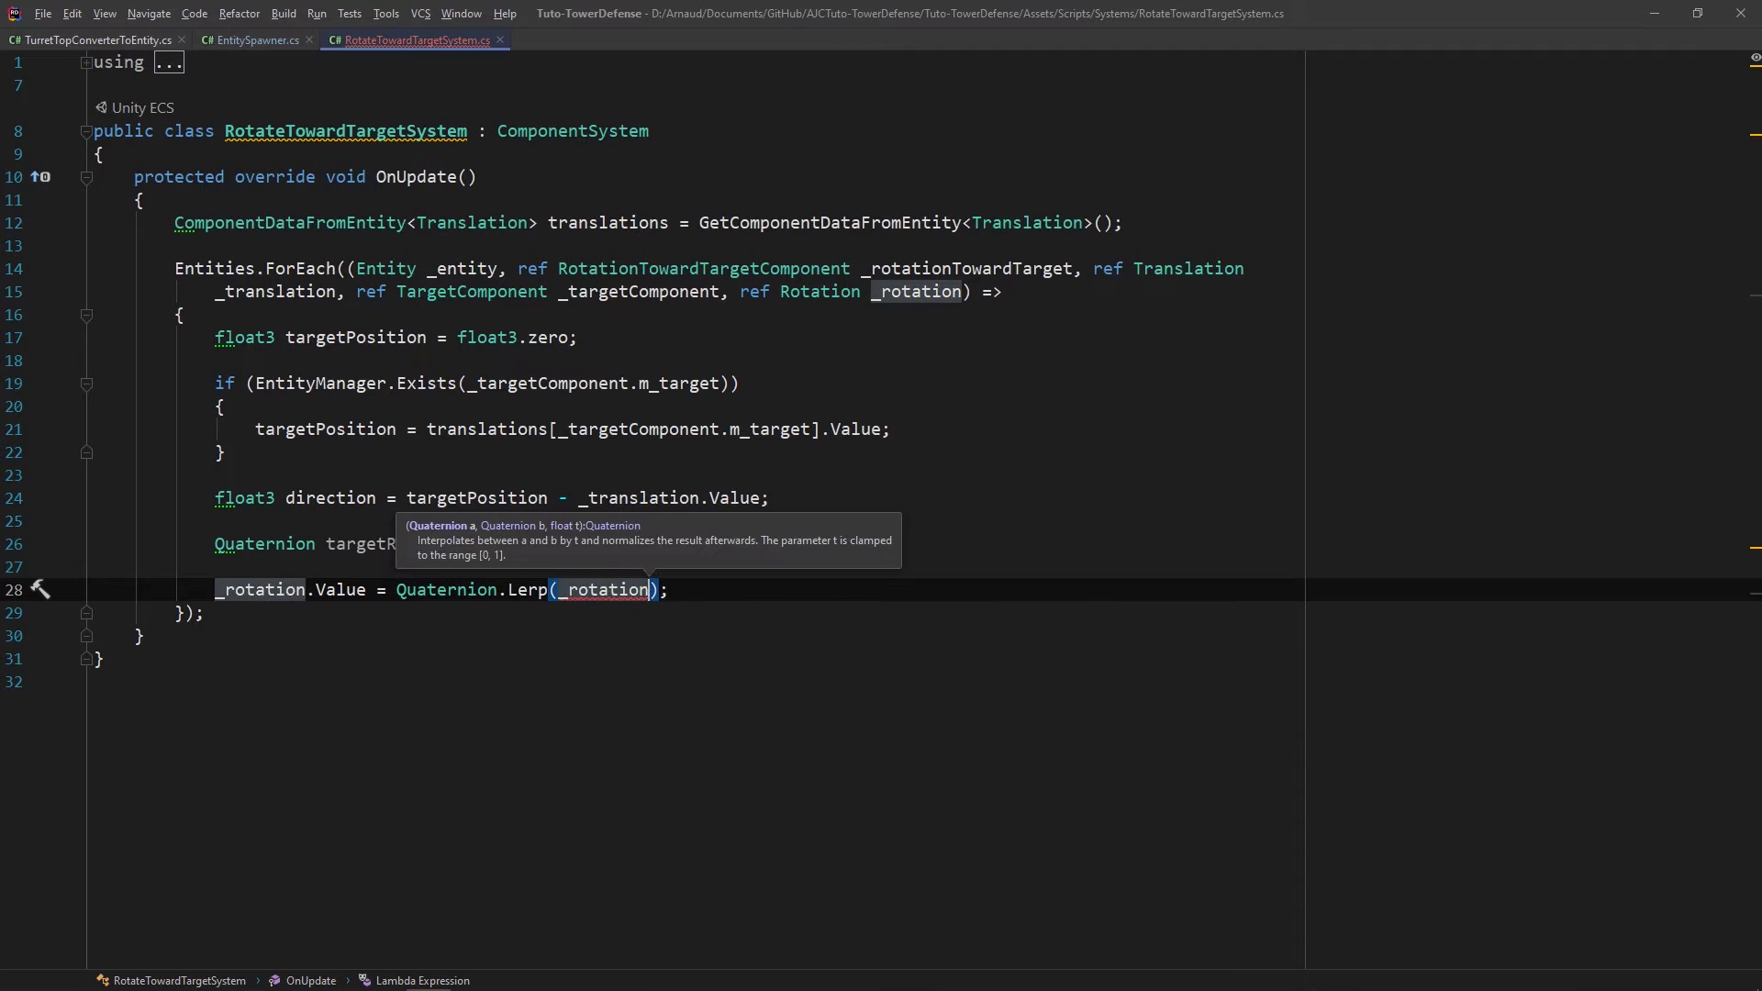
type(".")
key("Return")
Step: Pass targetRotation and _rotationTowardTarget.m_rotationSpeed*Time.deltaTime to Lerp, then return to Unity
type(", t")
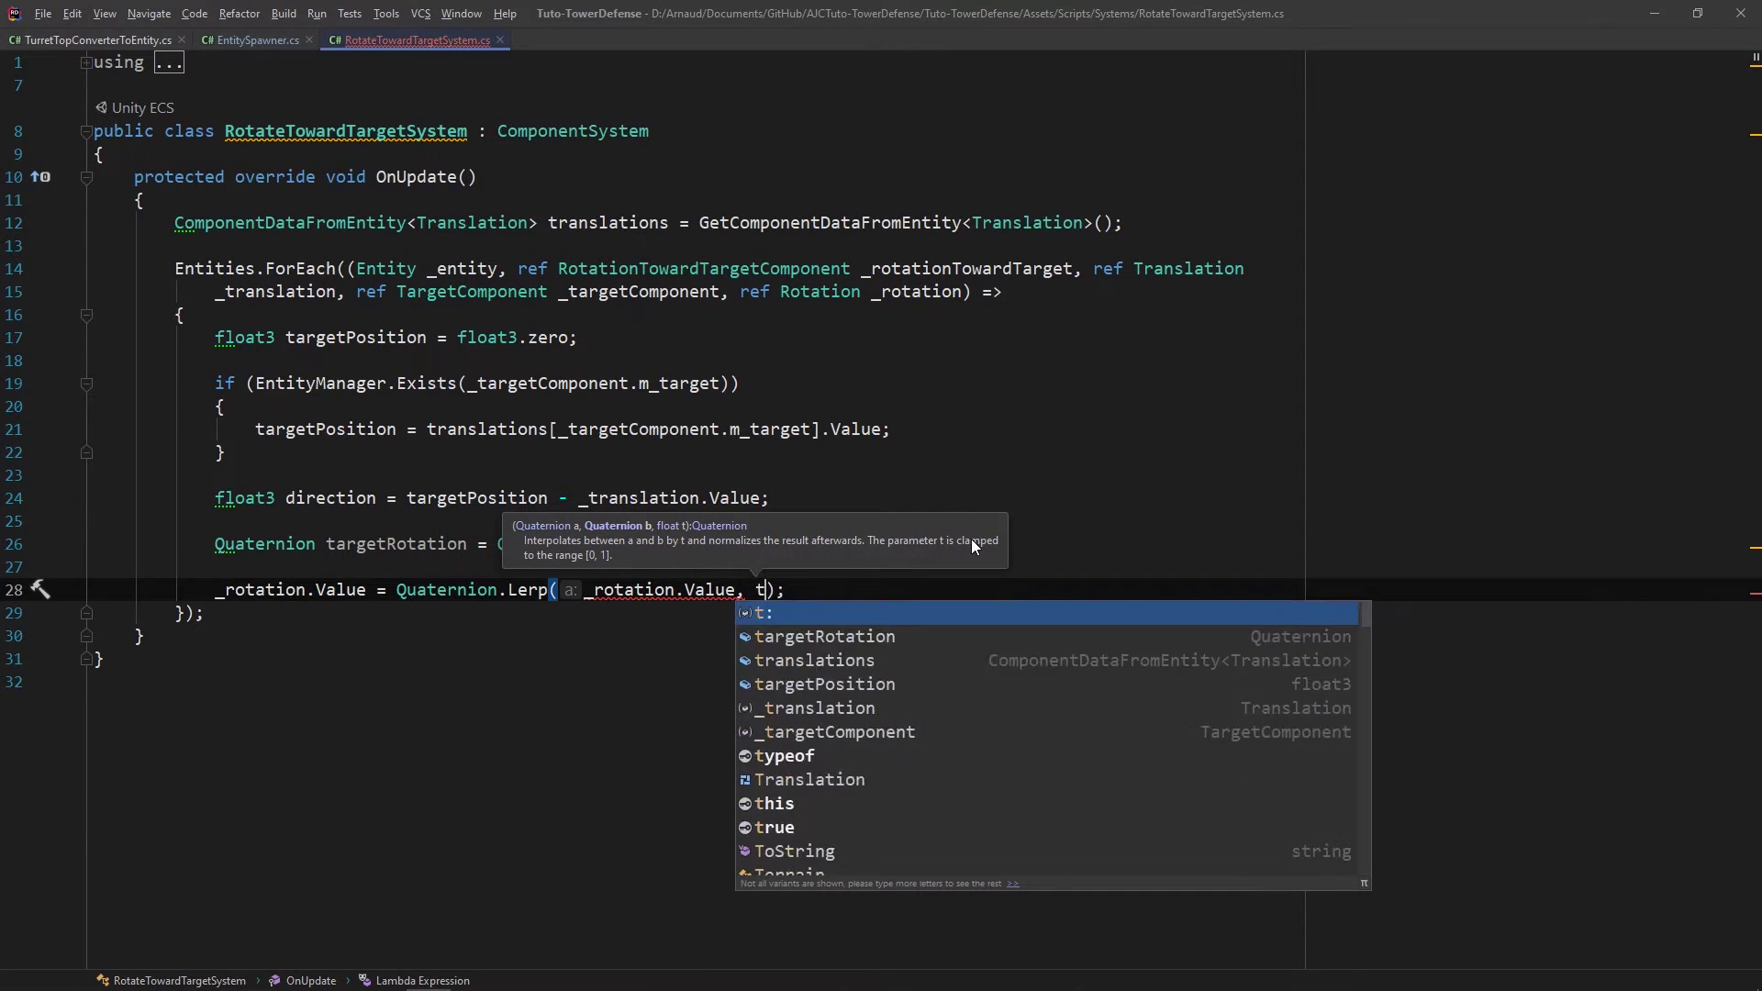
type("arget")
key("Return")
type(", _")
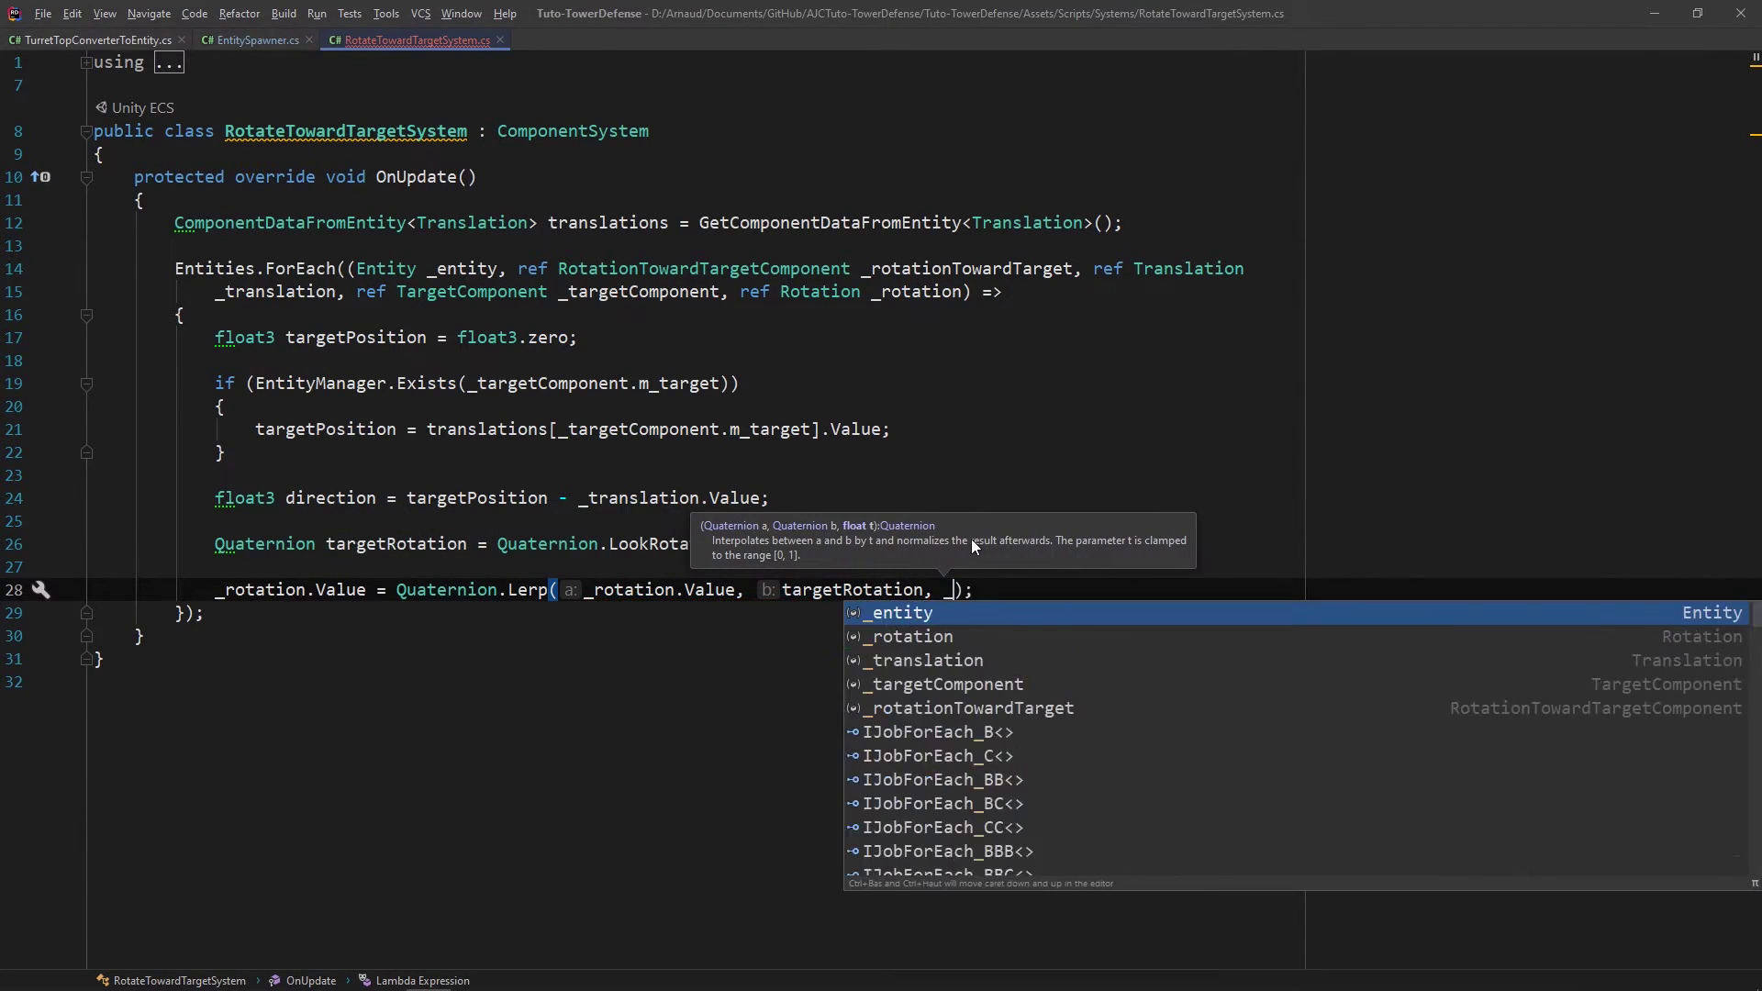
type("rot")
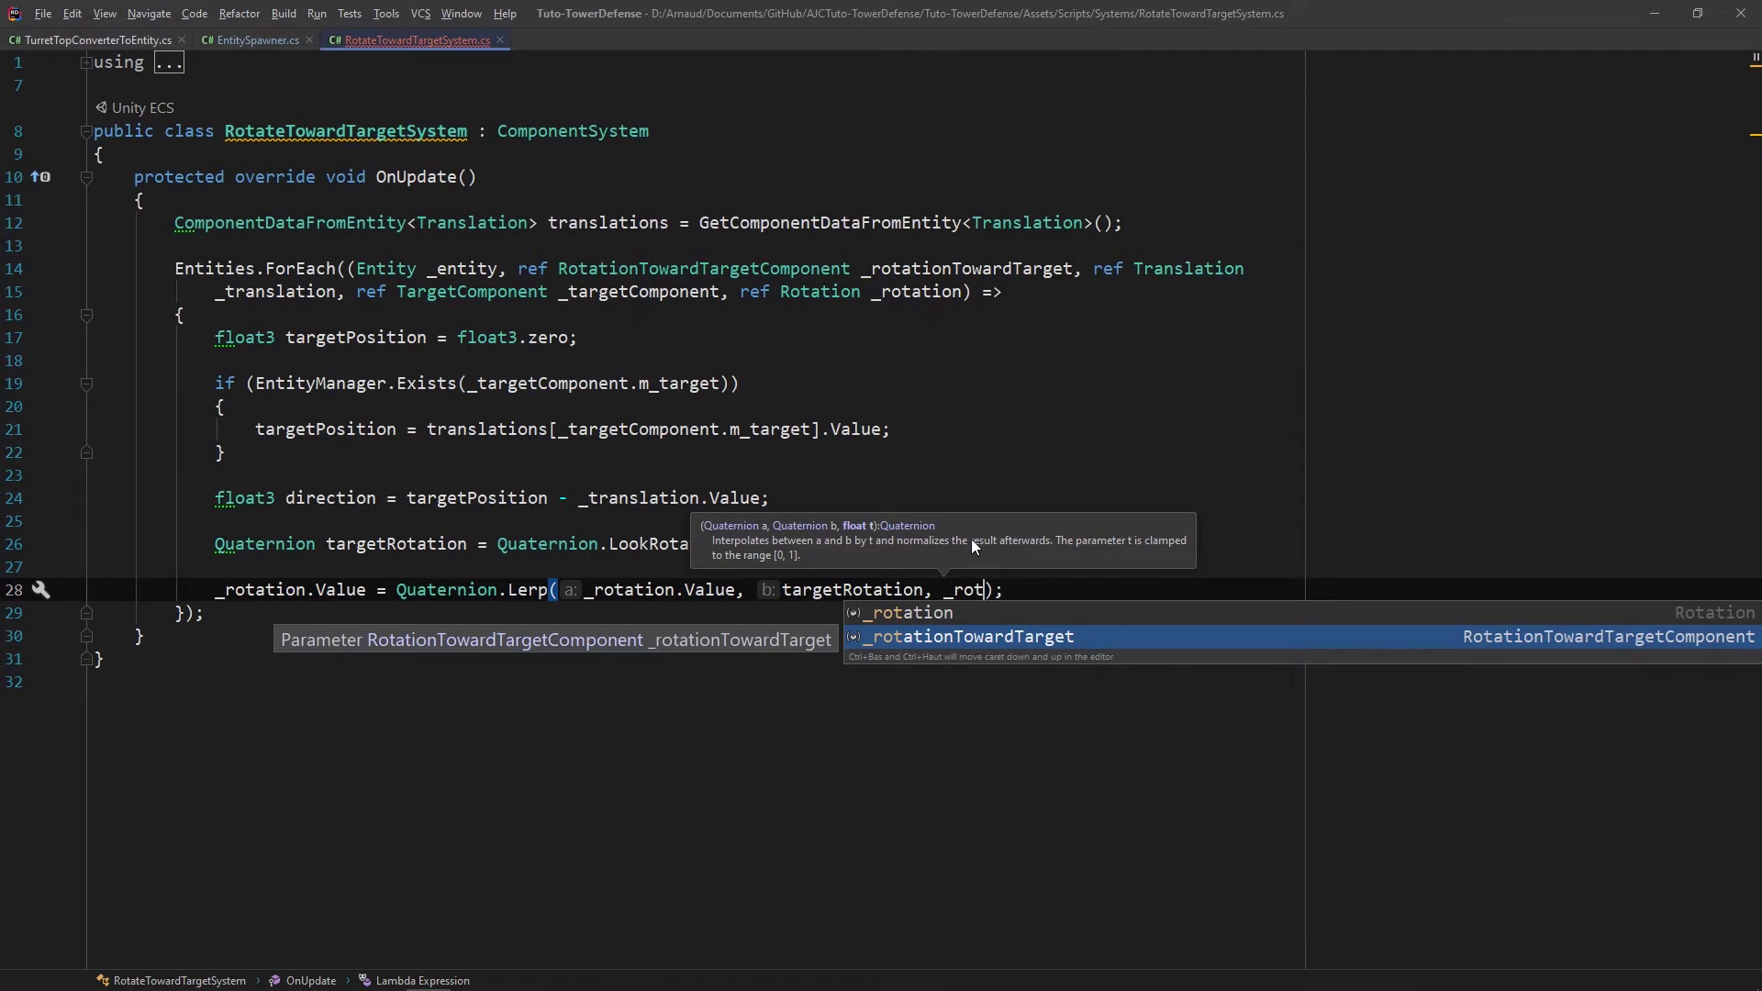
key("Return")
type(".m")
key("Return")
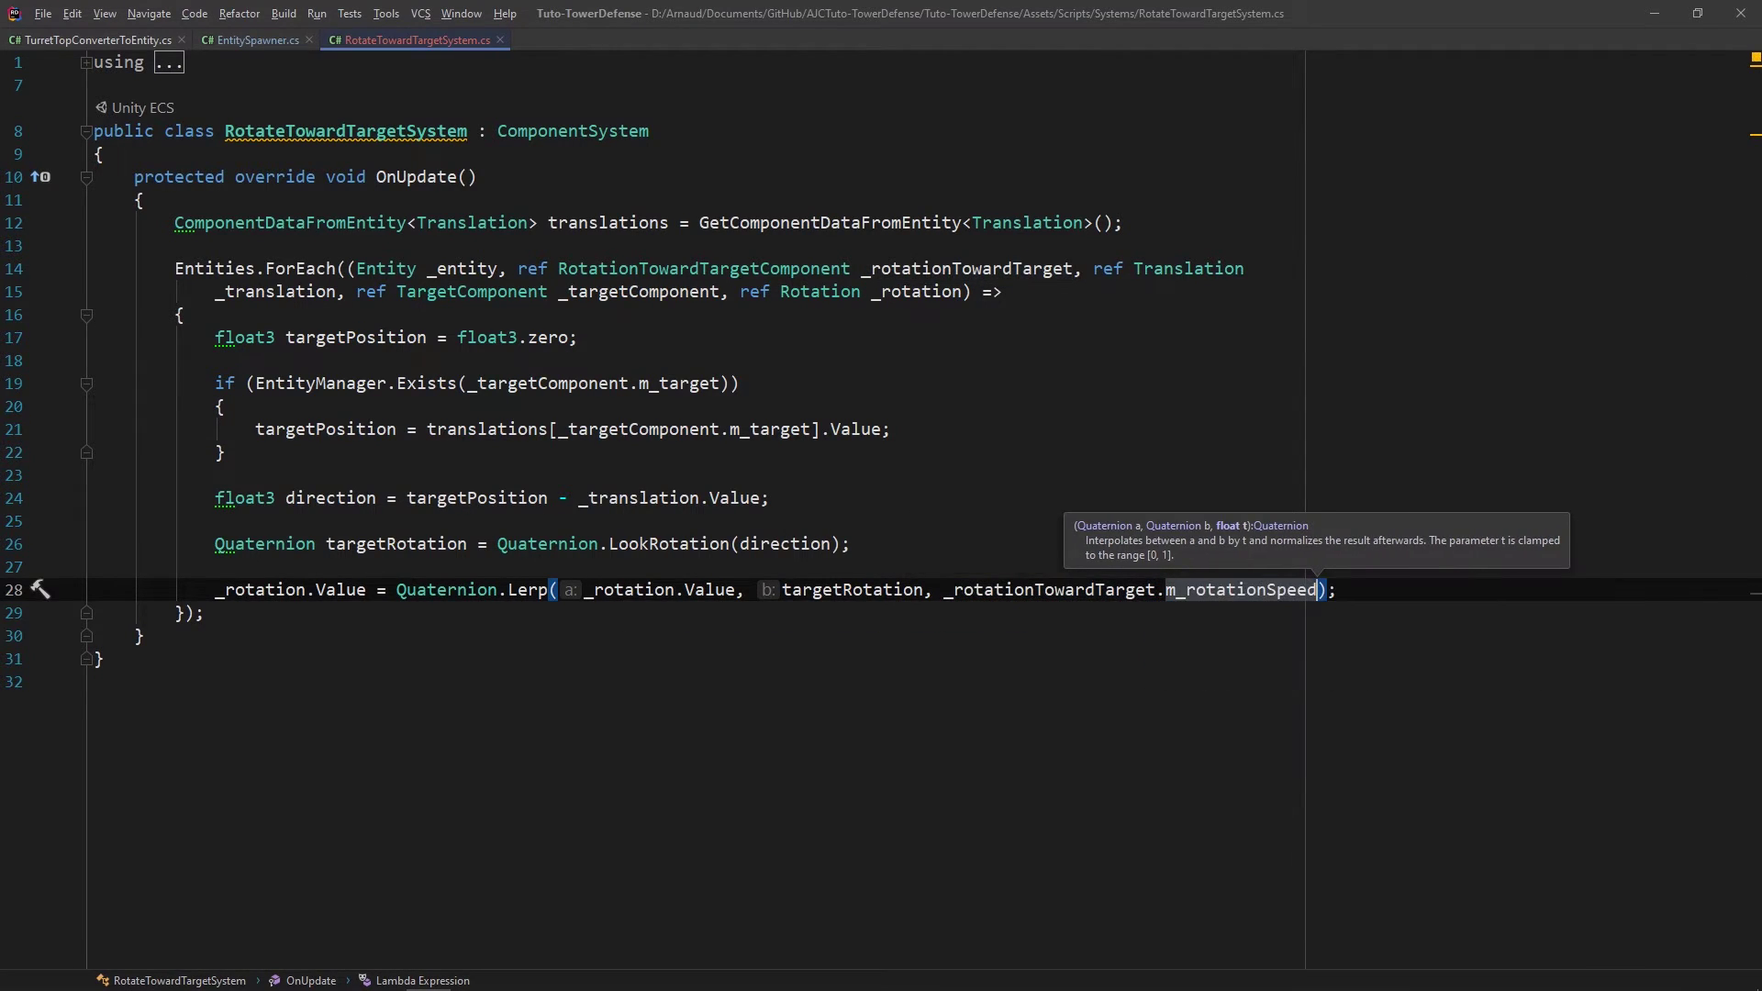
type("*Time.d")
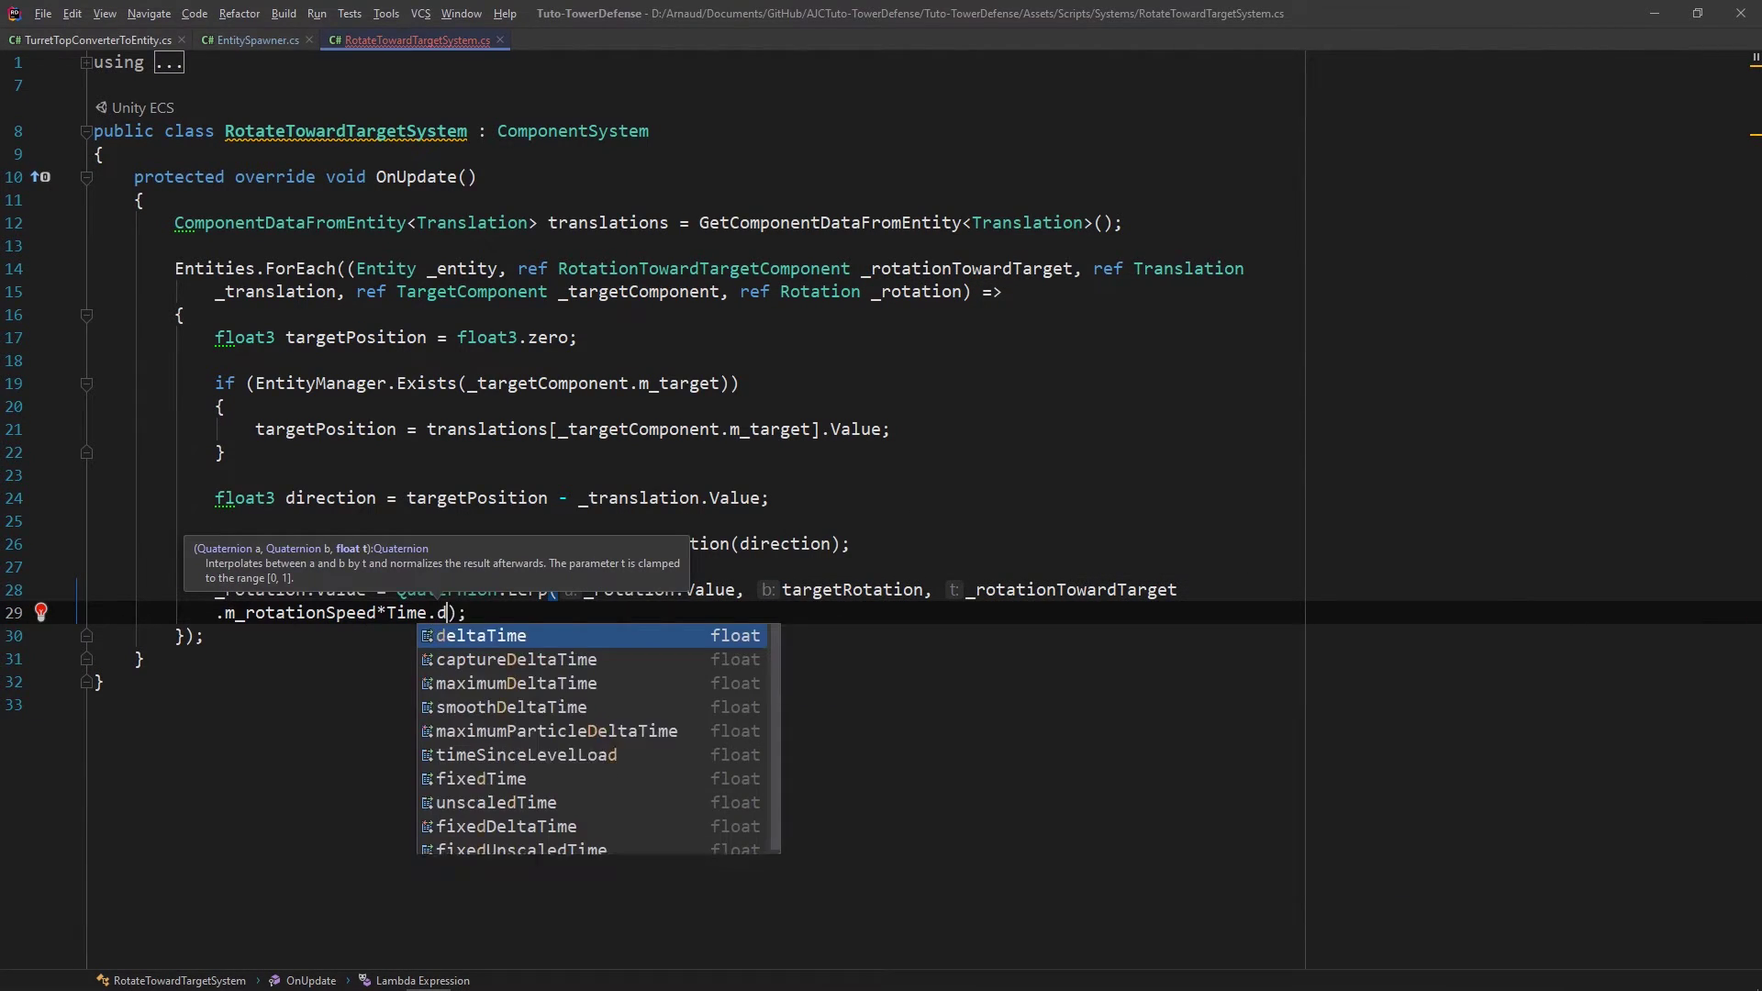
key("Return")
left_click(203, 636)
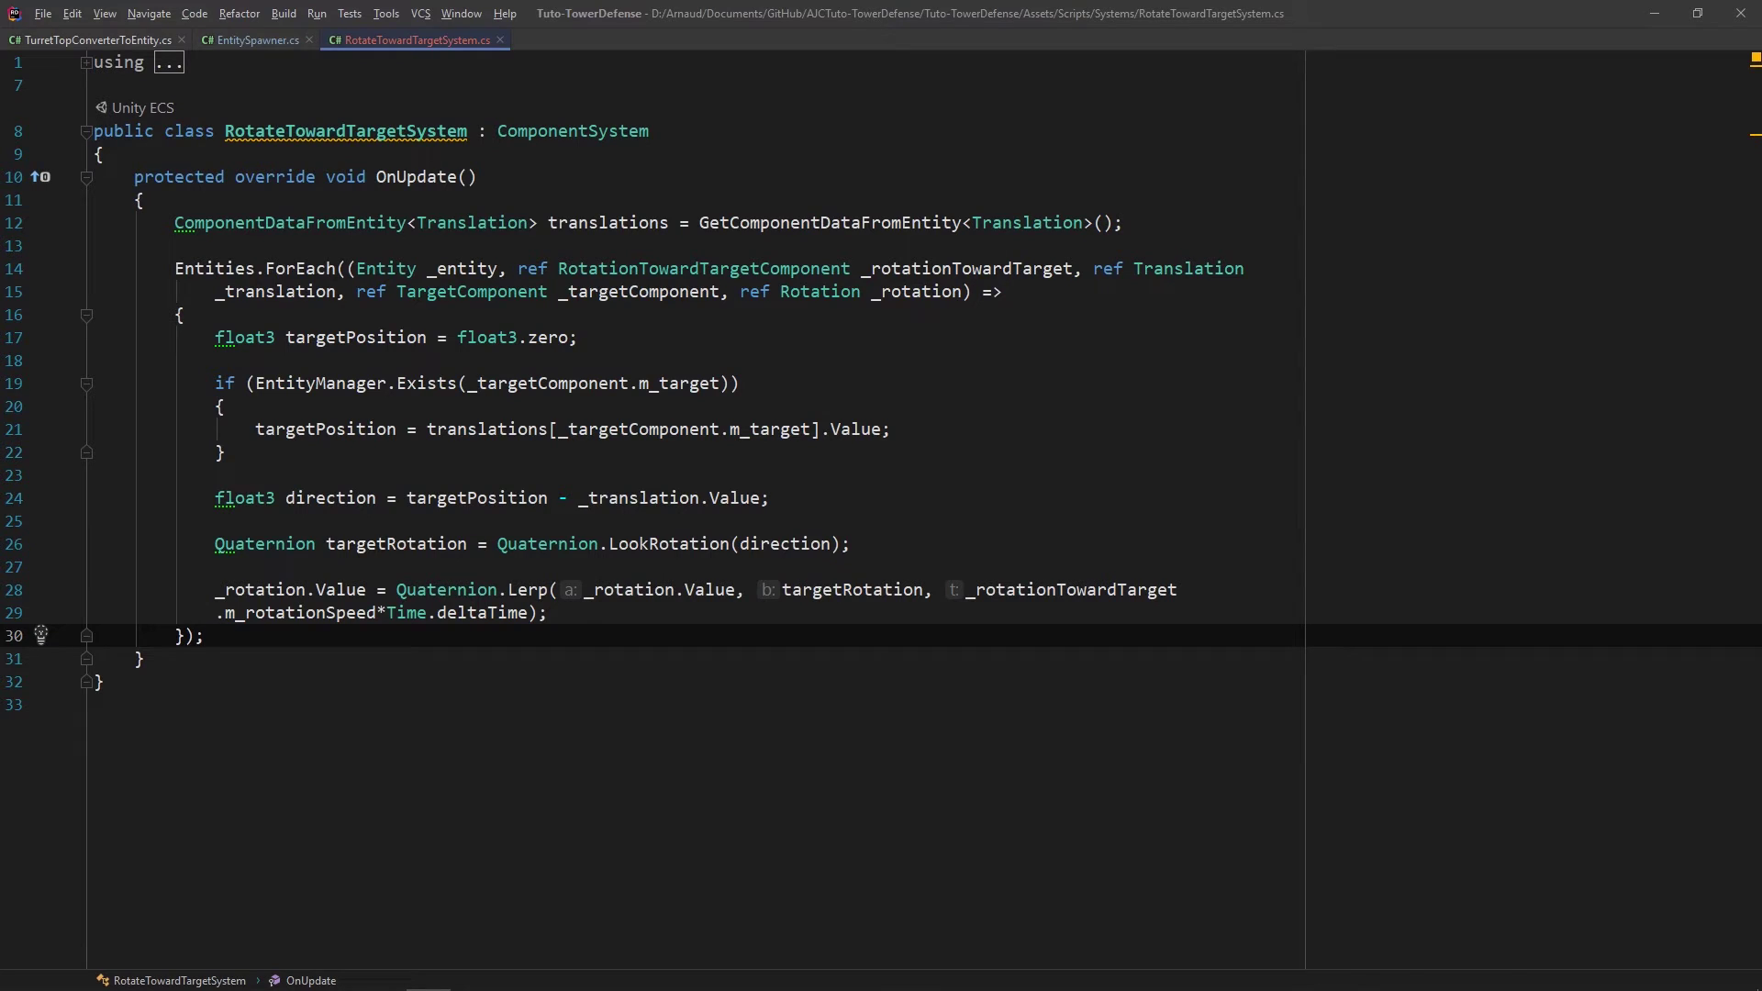
key("alt+Tab")
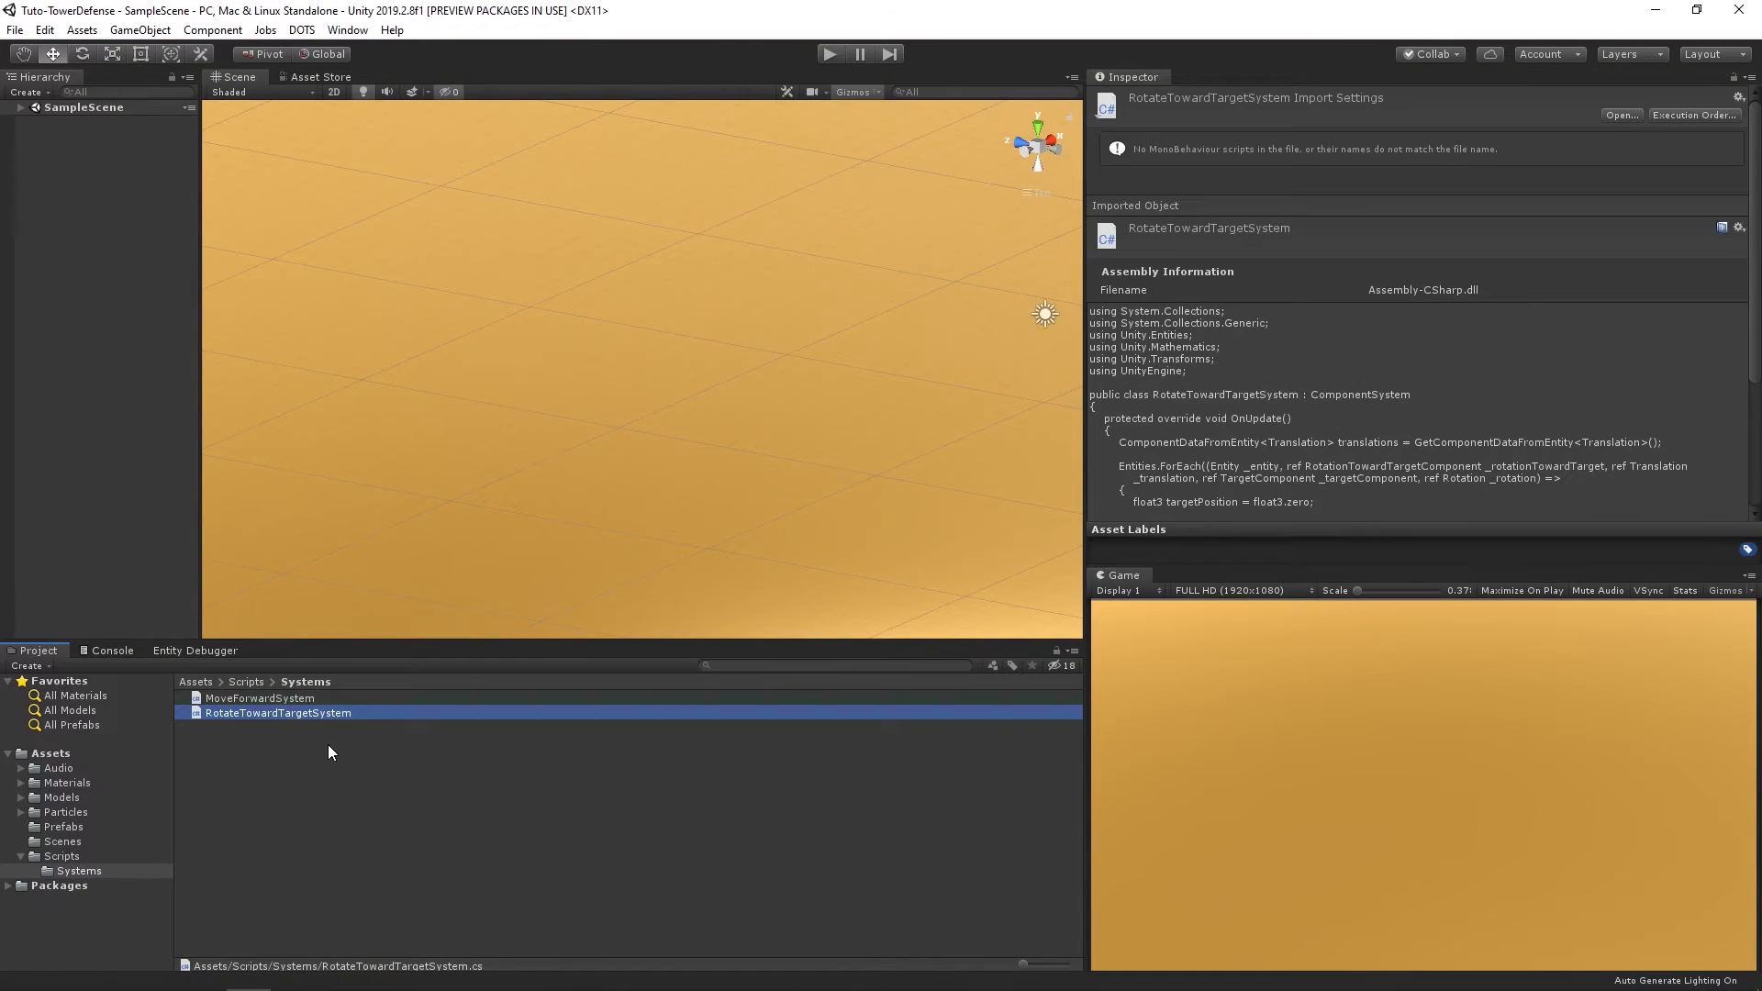
Step: Create an empty GameObject named TankSpawner at position 0, 0, 0
left_click(20, 107)
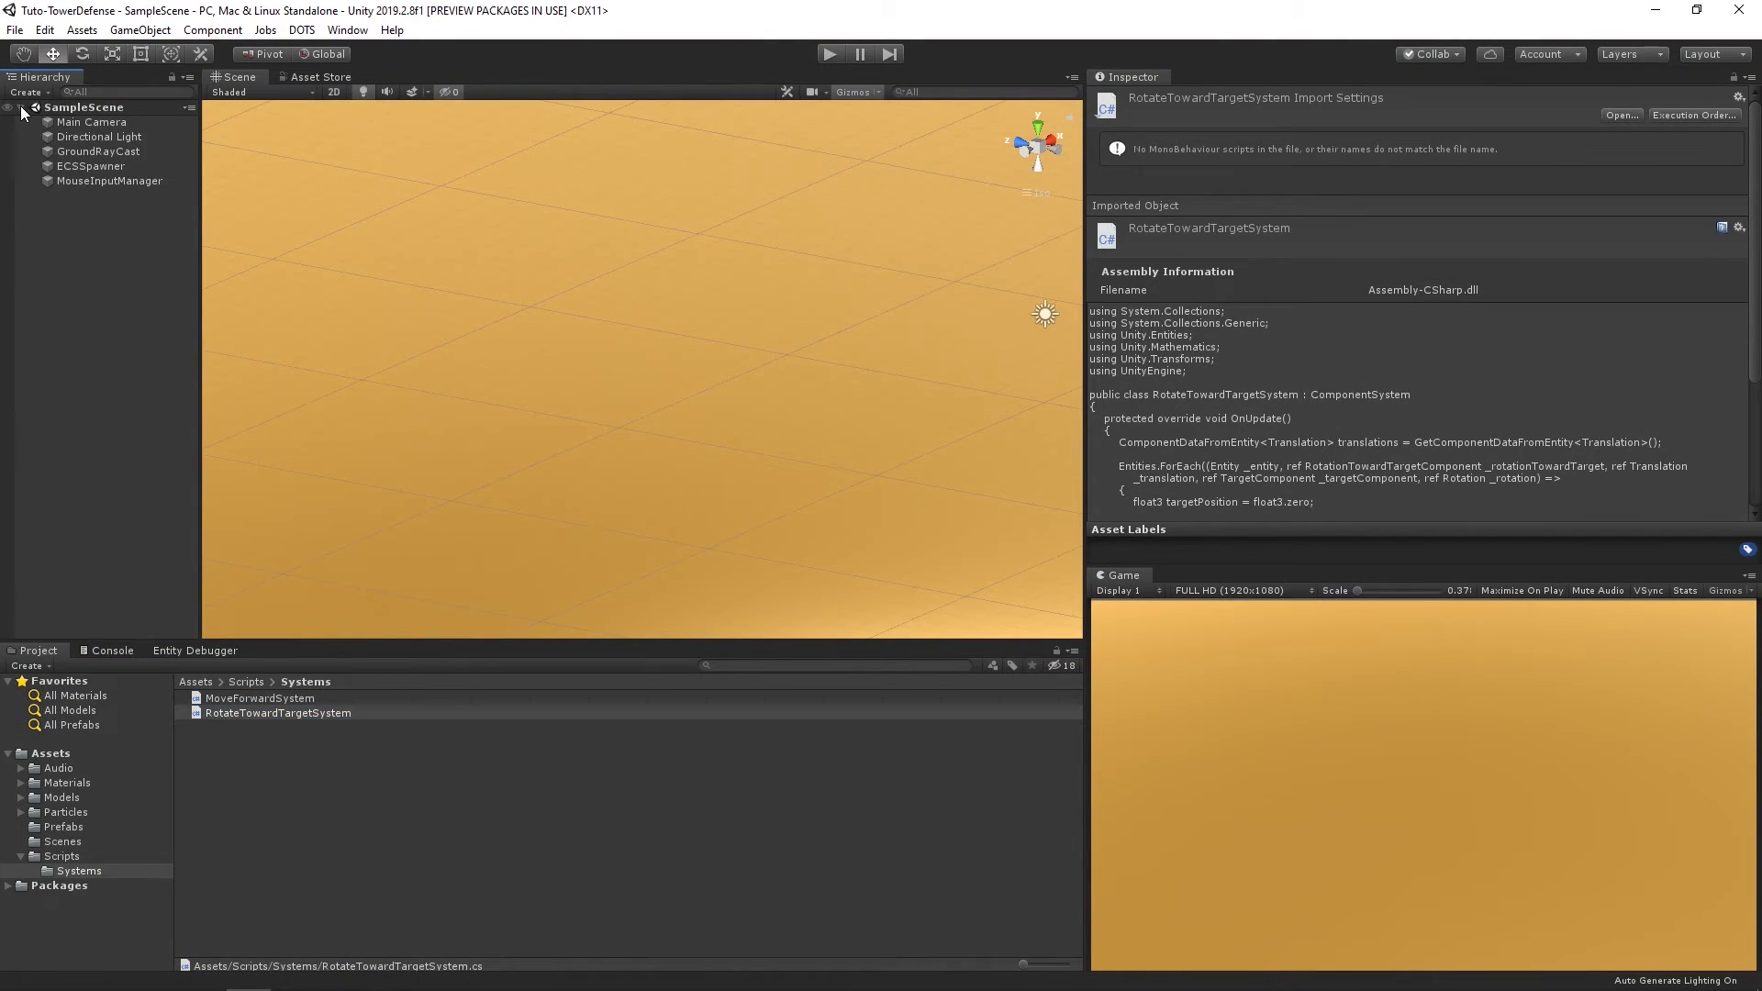
right_click(62, 236)
left_click(159, 411)
type("TankSpaw")
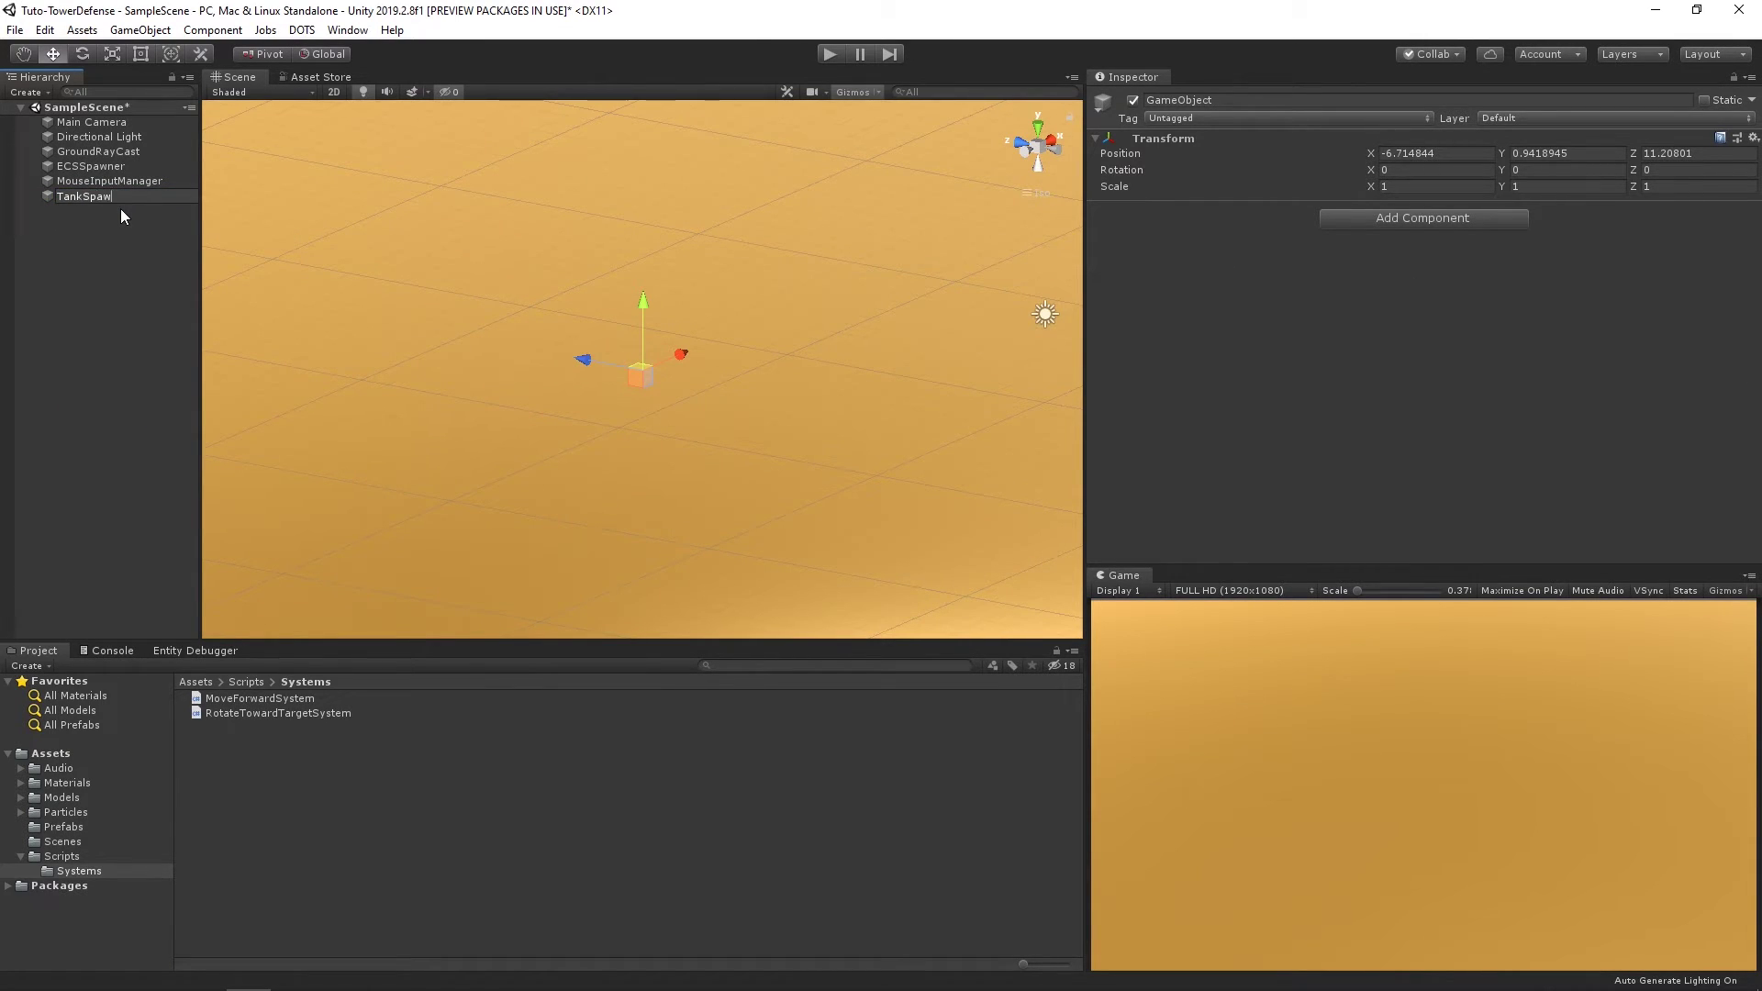
type("ner")
key("Return")
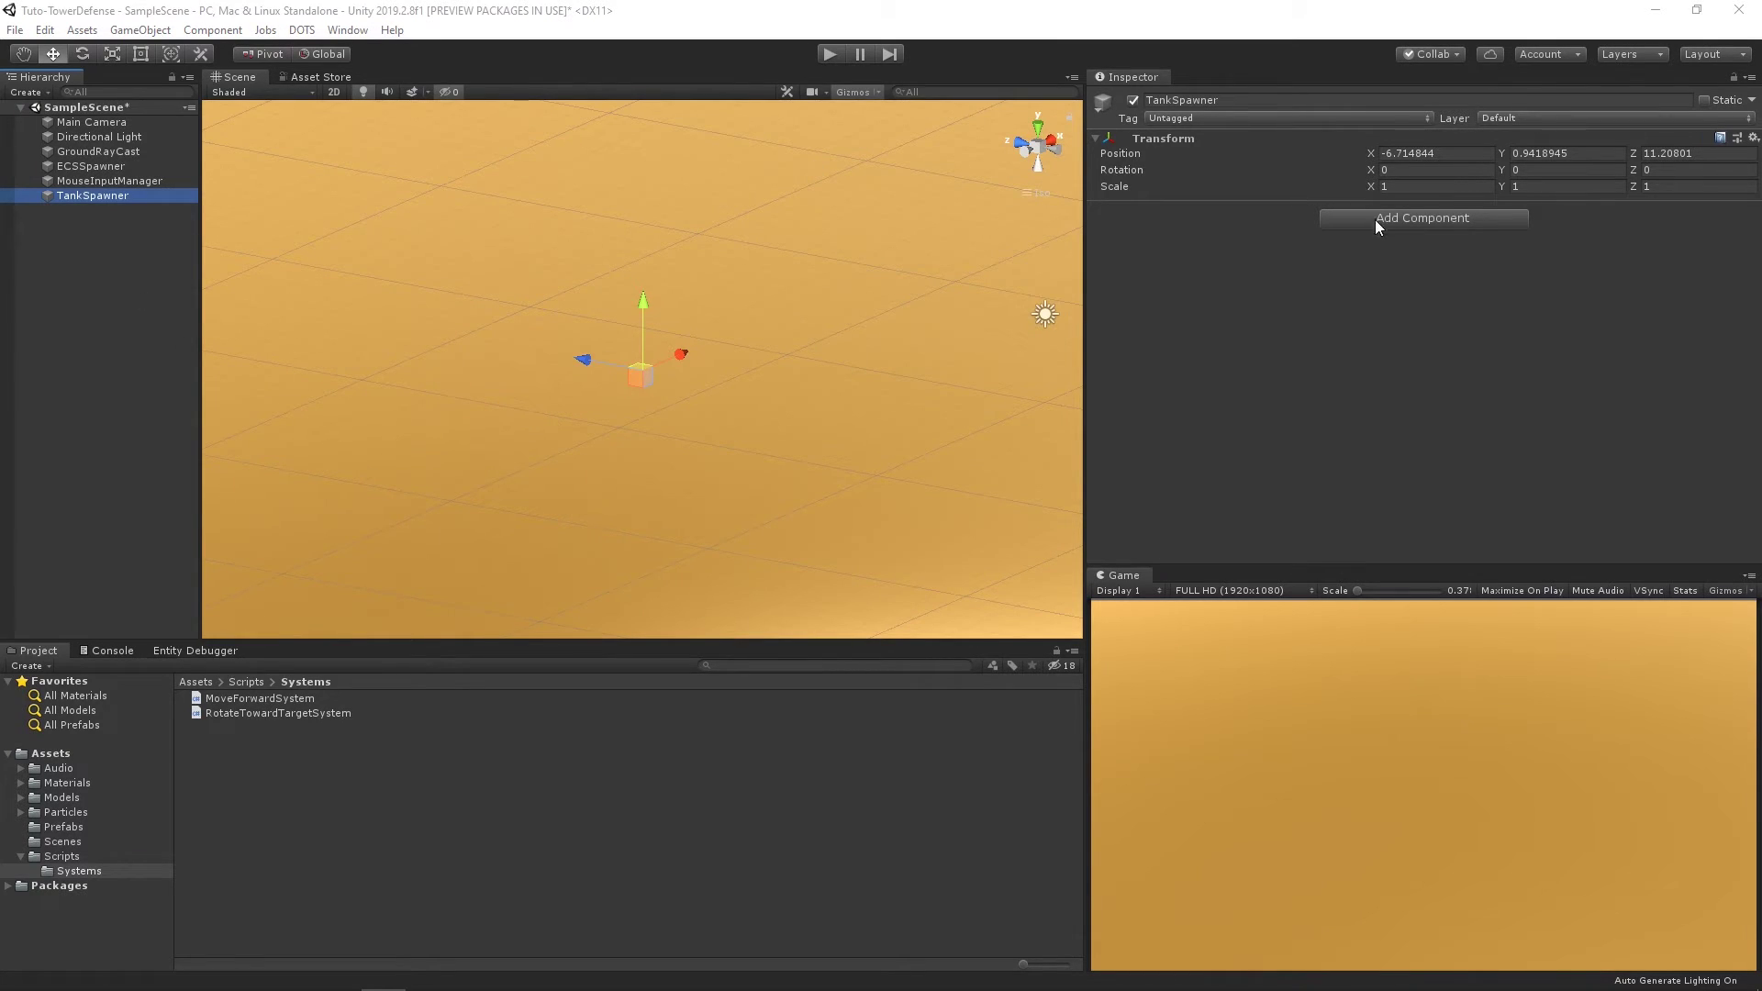
left_click(1434, 153)
type("0")
key("Tab")
type("0")
key("Tab")
type("0")
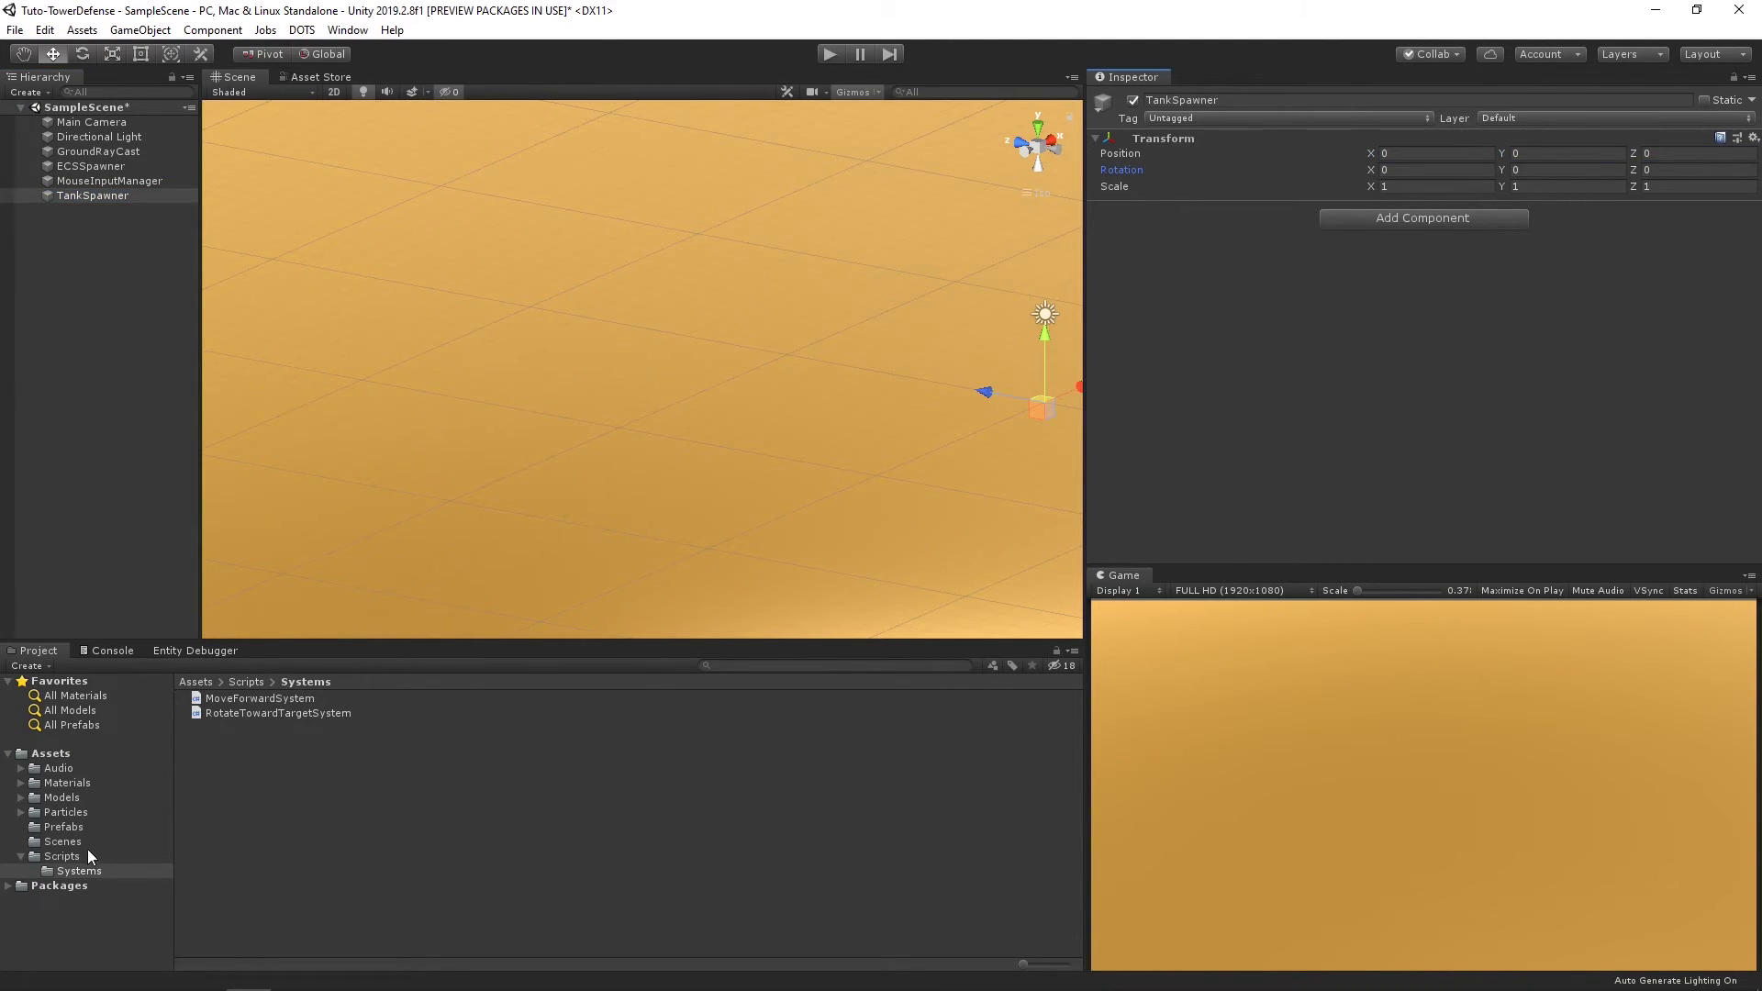
Step: Create a TankSpawnManager C# script in Scripts and attach it to TankSpawner
left_click(87, 850)
right_click(275, 822)
mouse_move(490, 393)
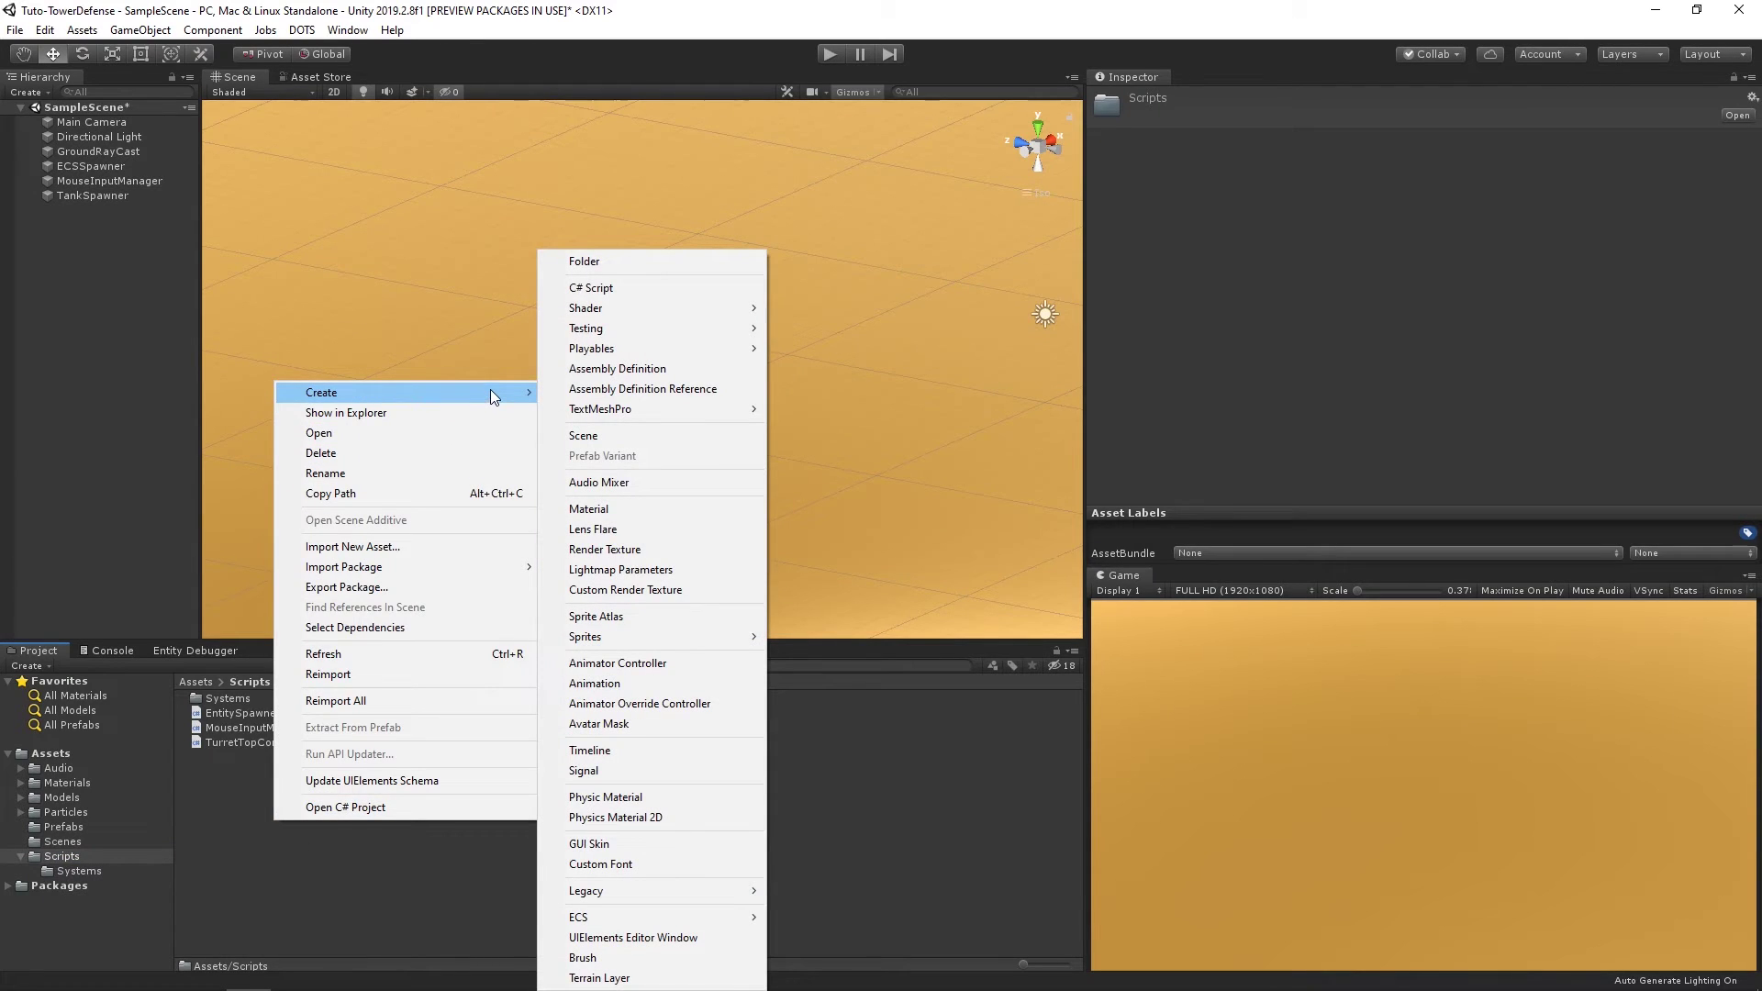
left_click(626, 289)
type("TankSpawnM")
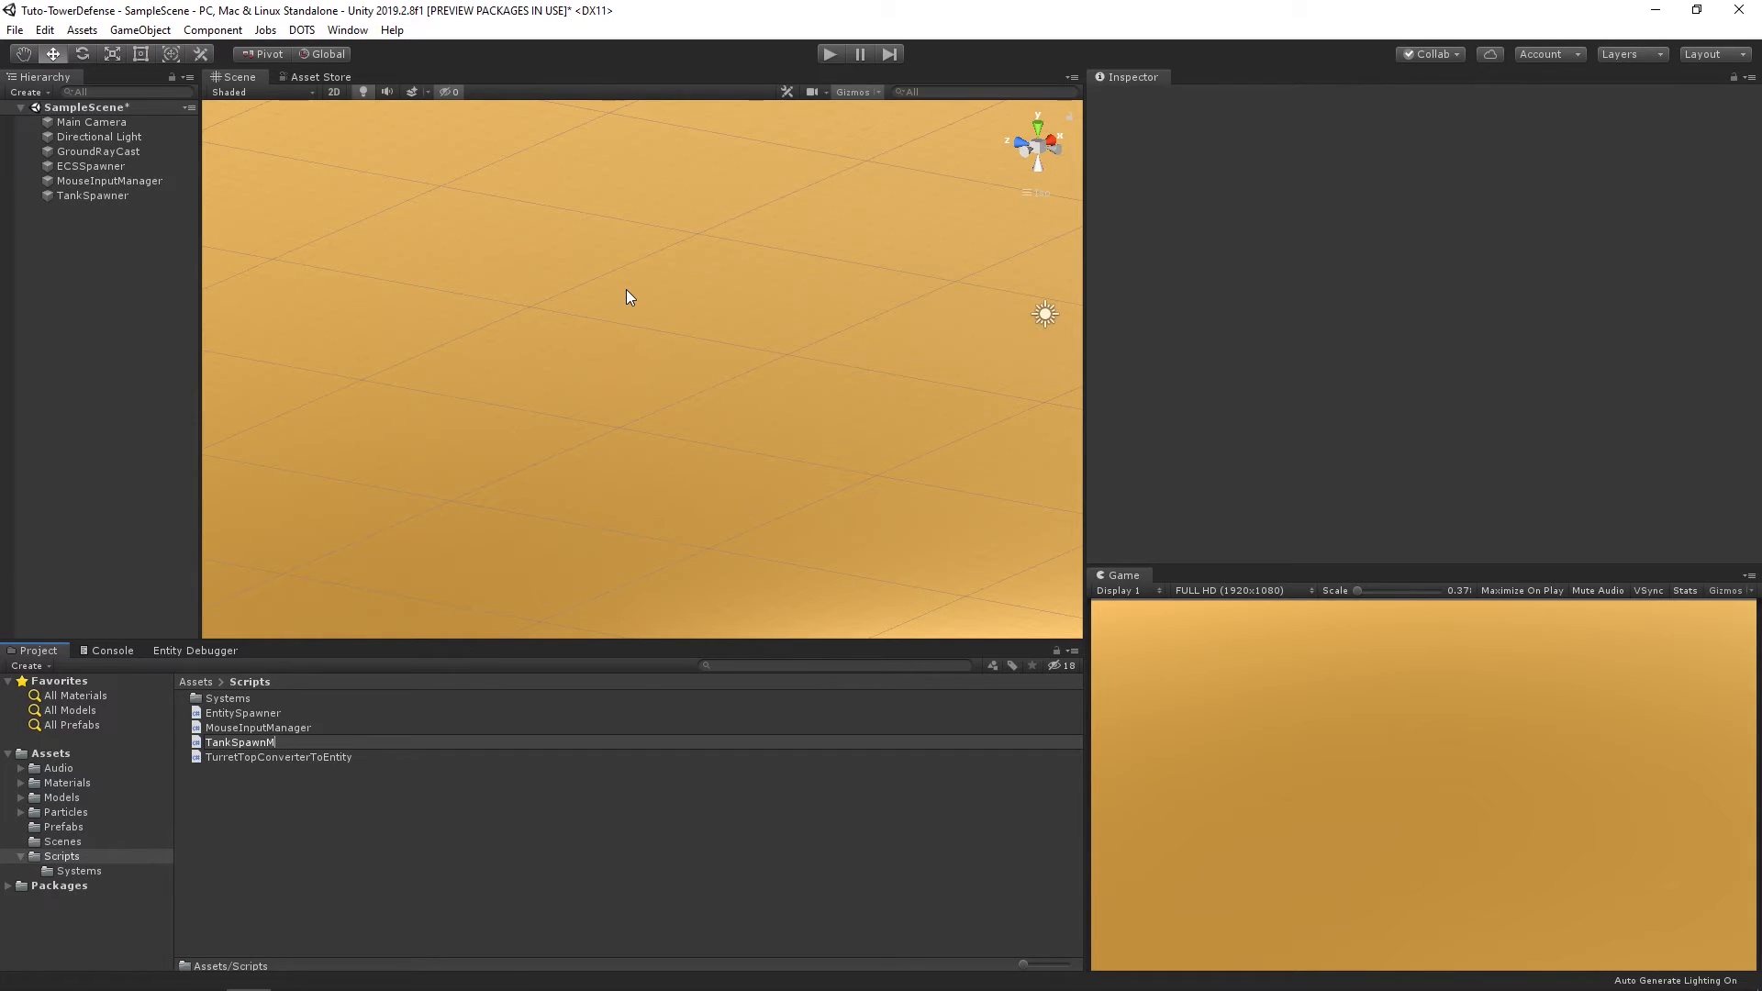
type("anager")
key("Return")
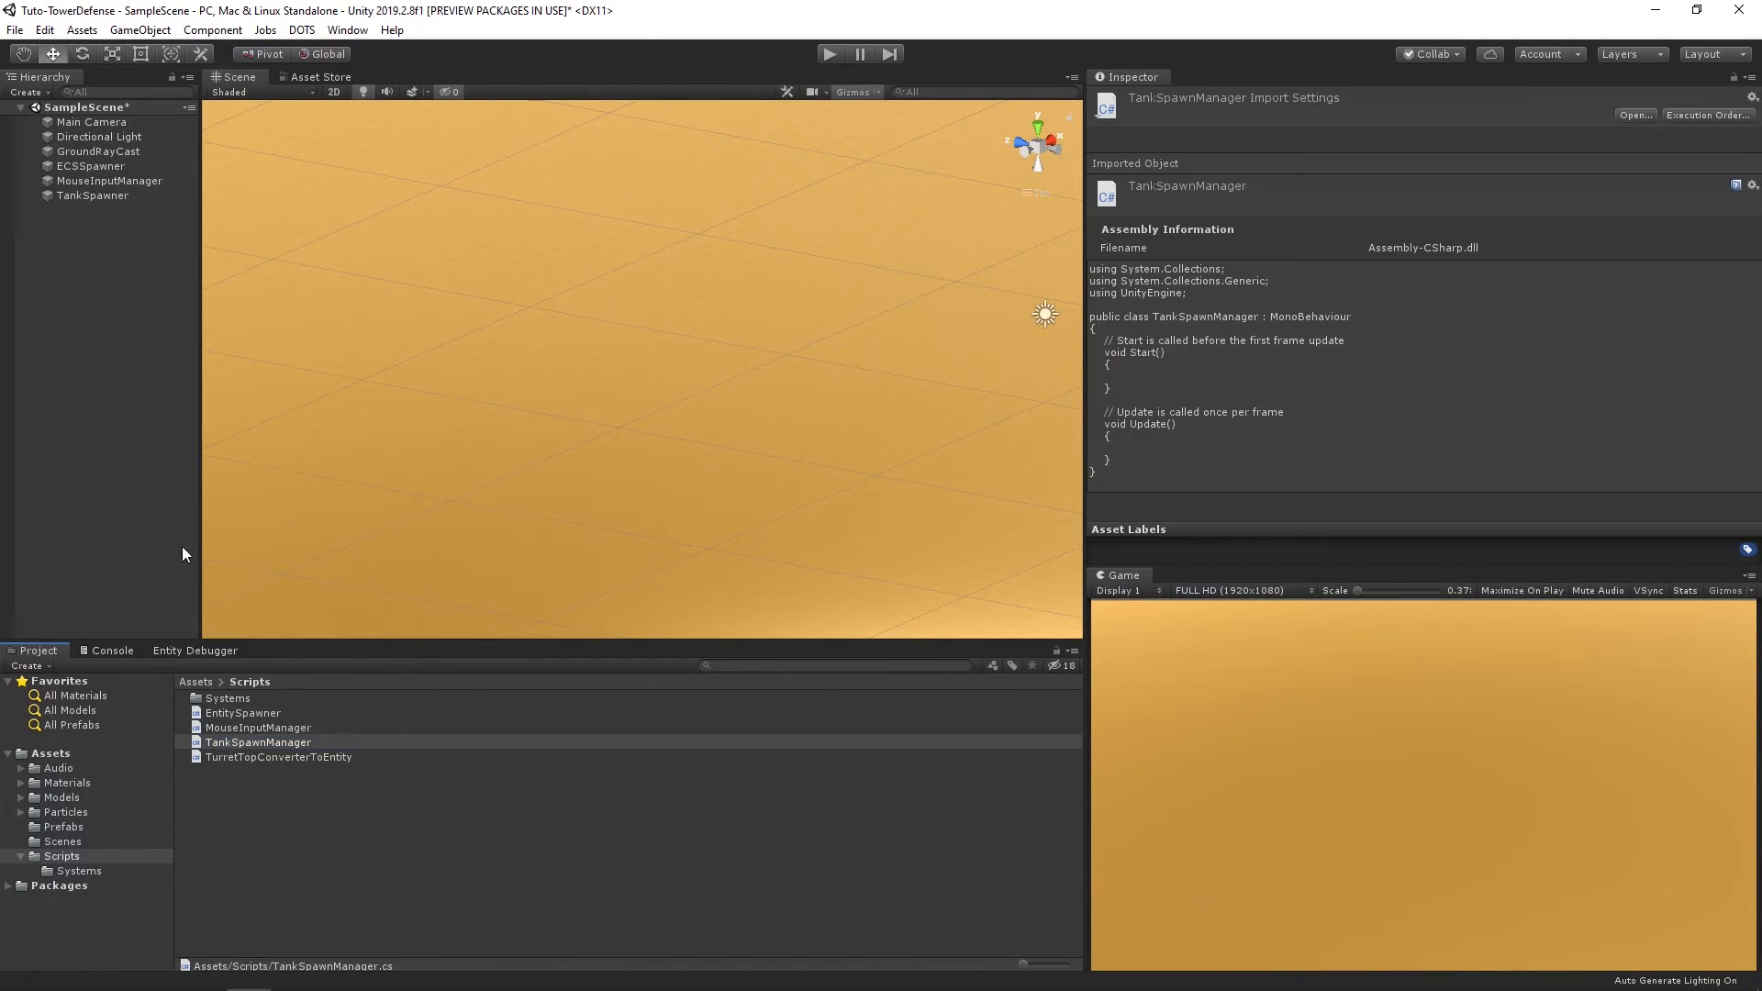
left_click_drag(115, 204, 114, 202)
Step: Declare m_nbOfEntitiesToSpawn, a Vector3[] spawnPositions of that size, and a for loop over it
key("alt+Tab")
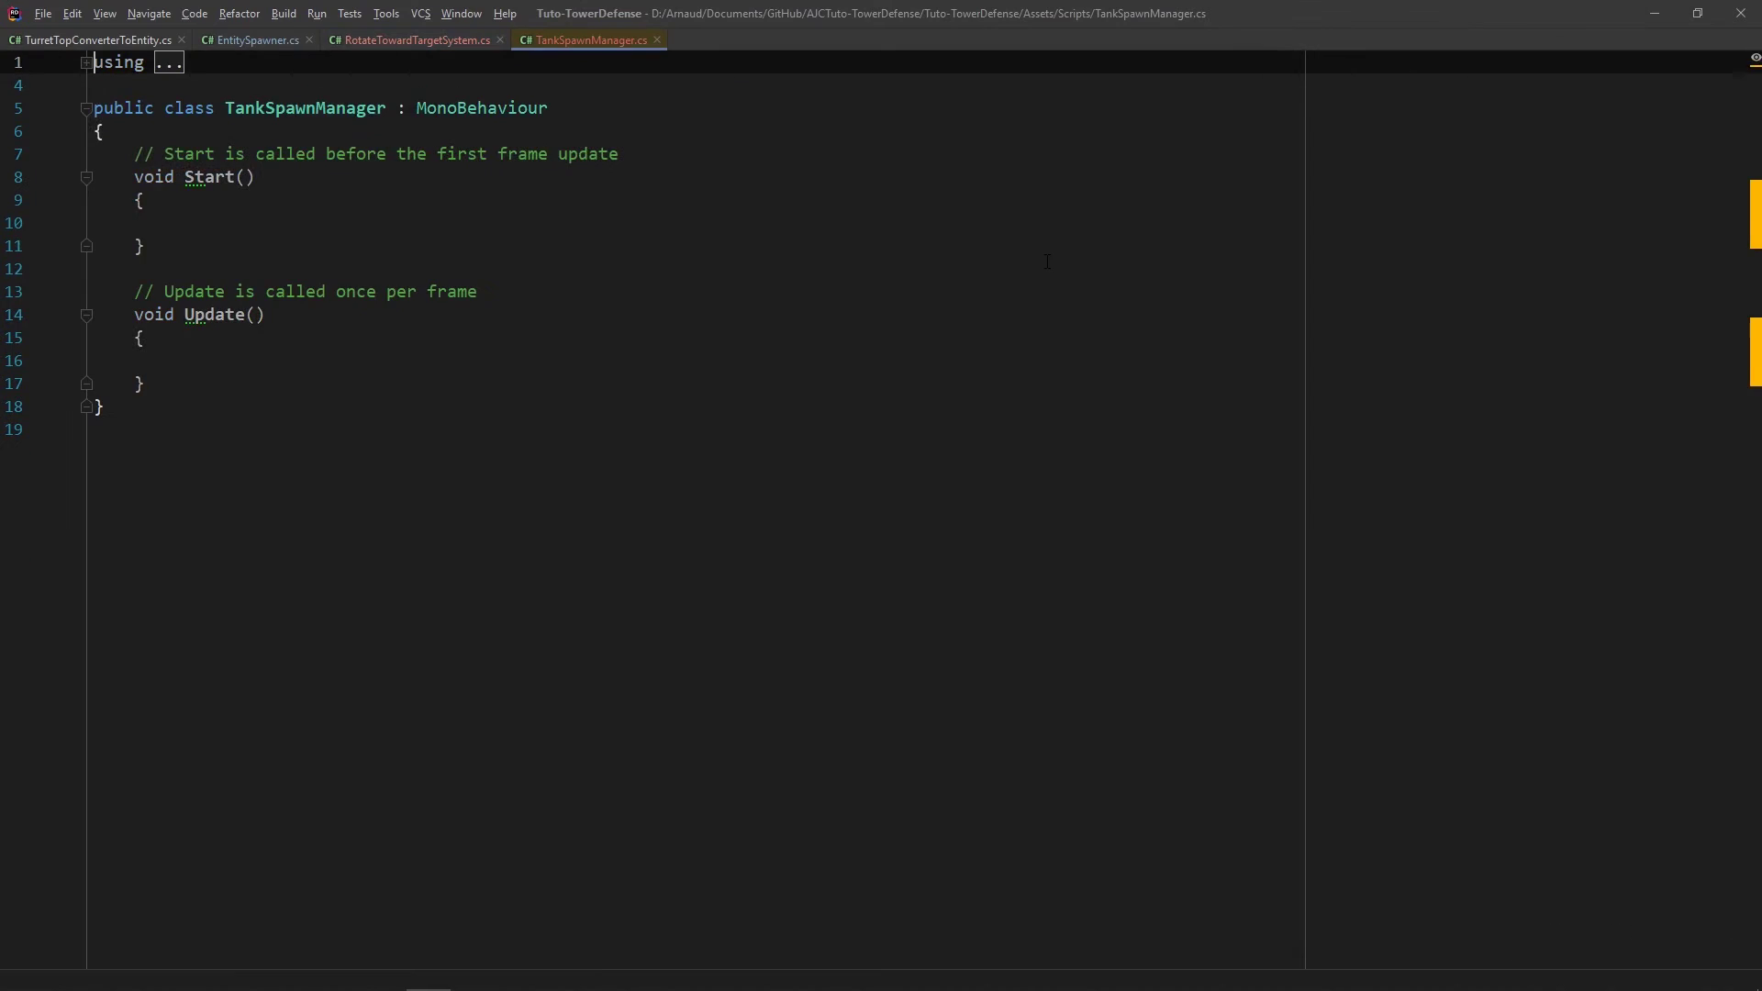
type("public ")
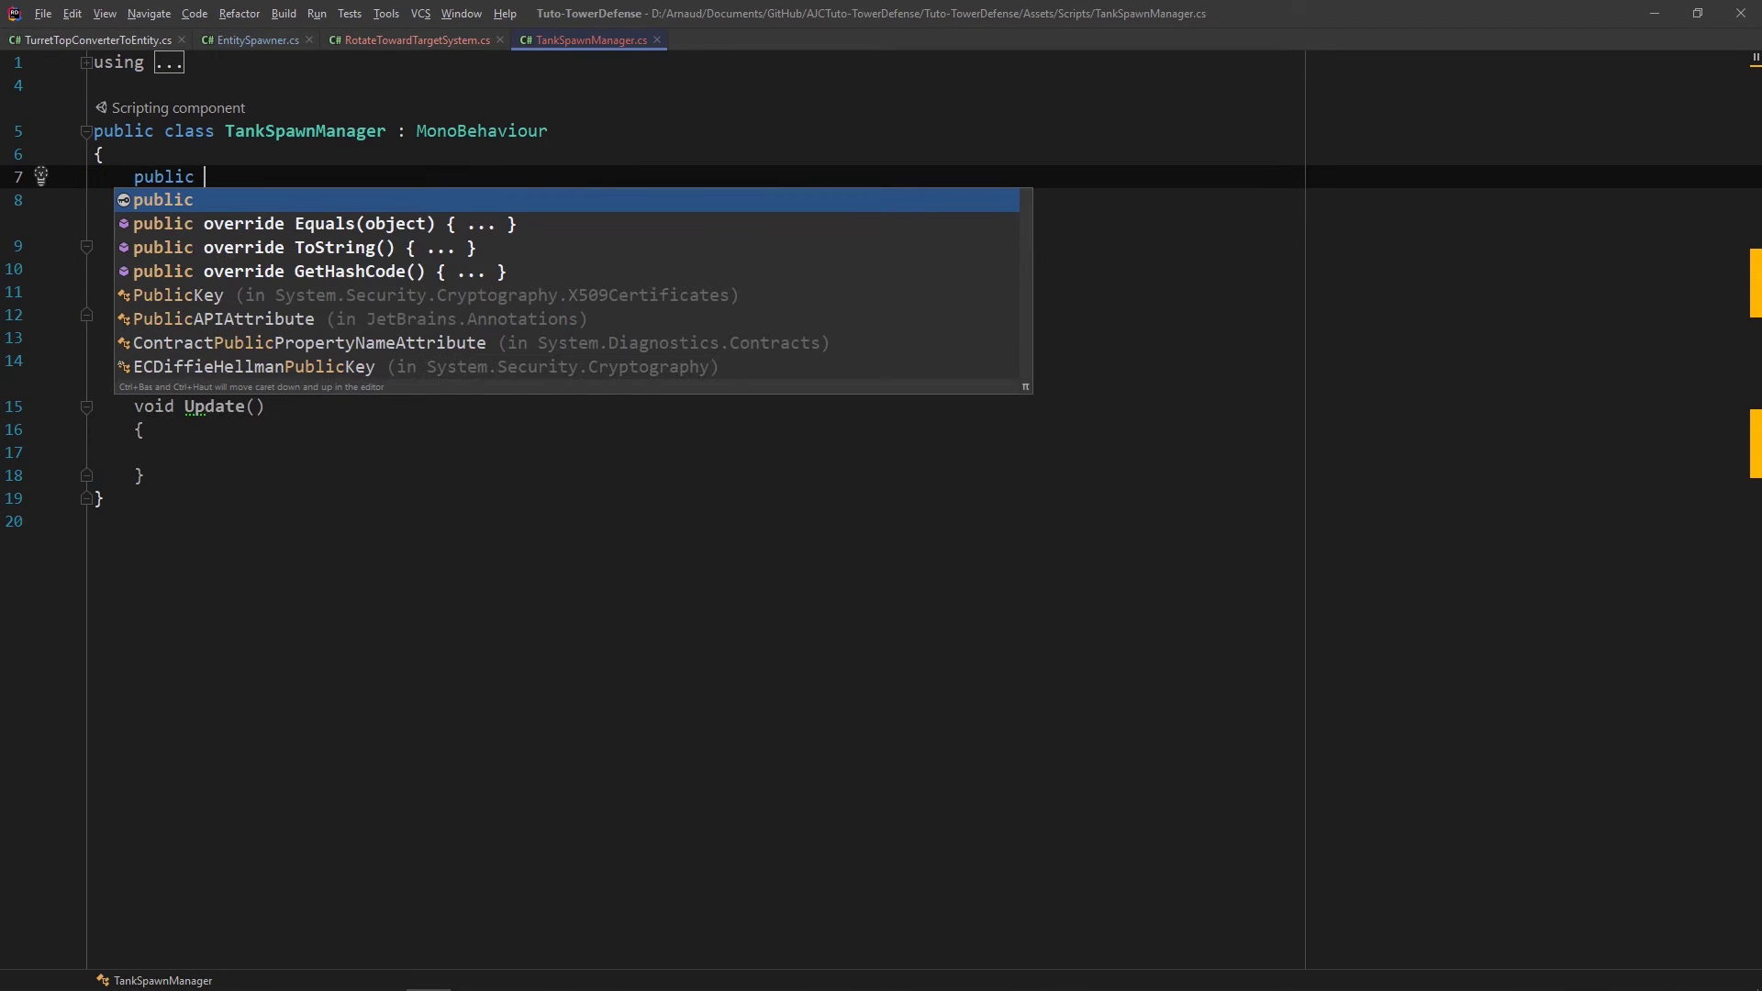
type(" int m_nbOf")
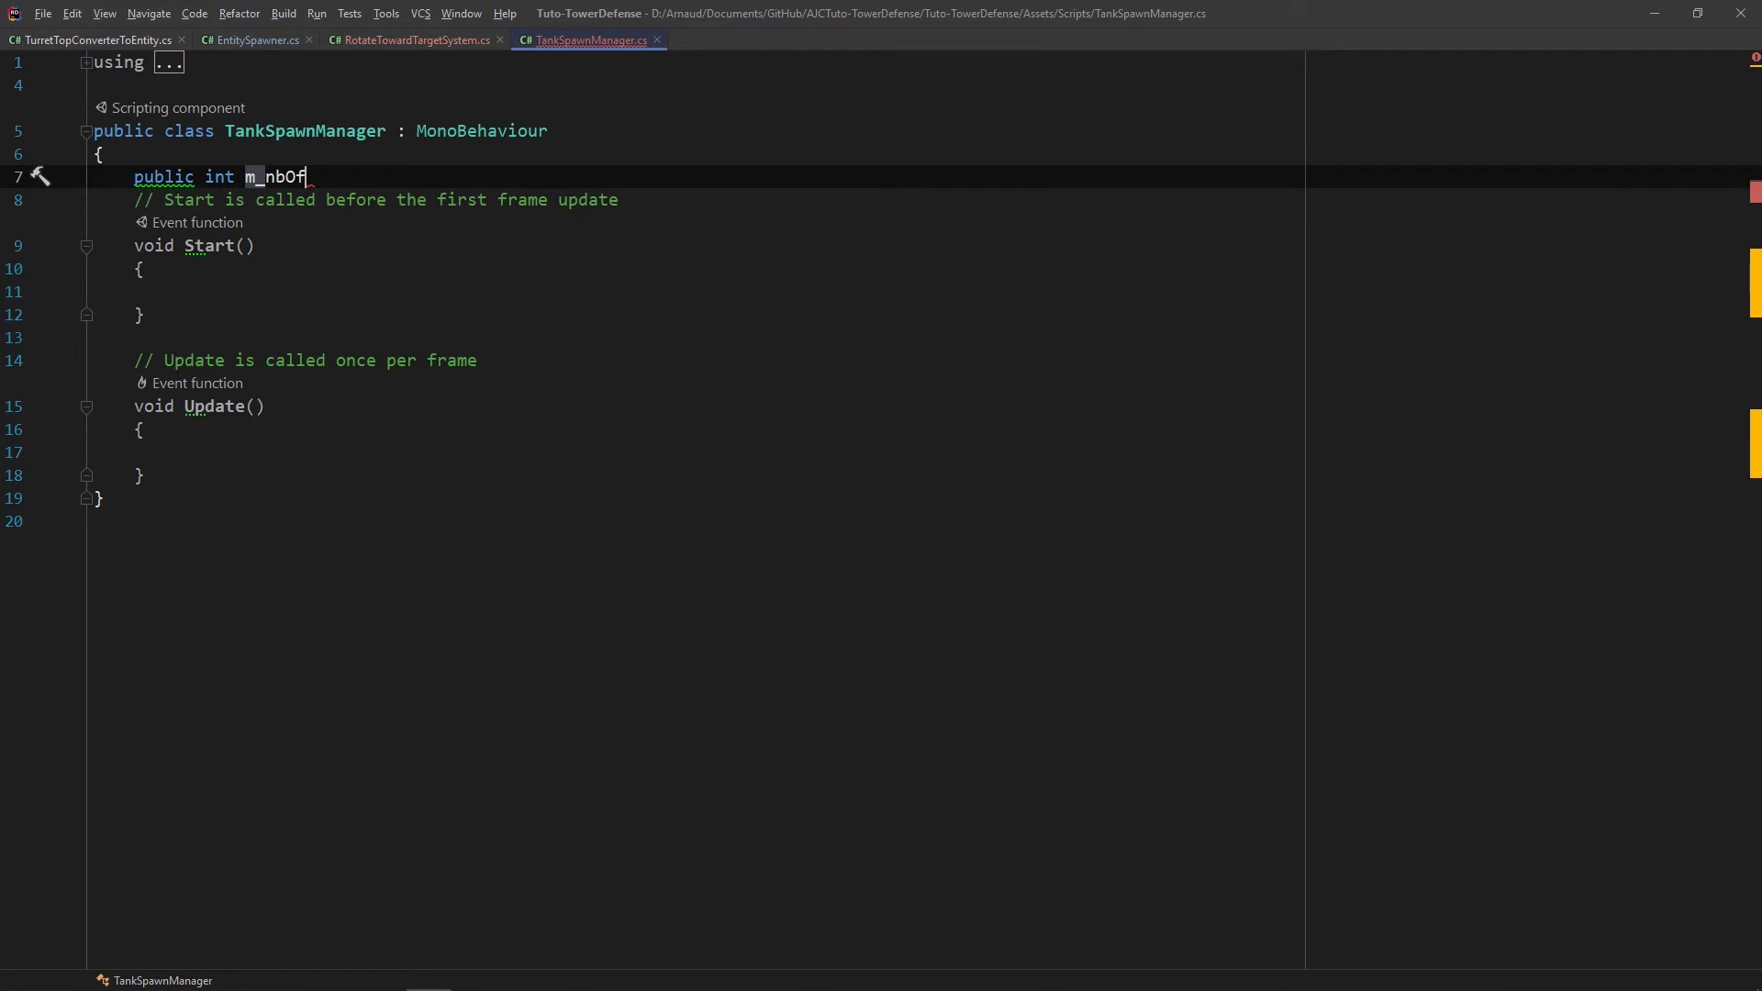
type("wn;")
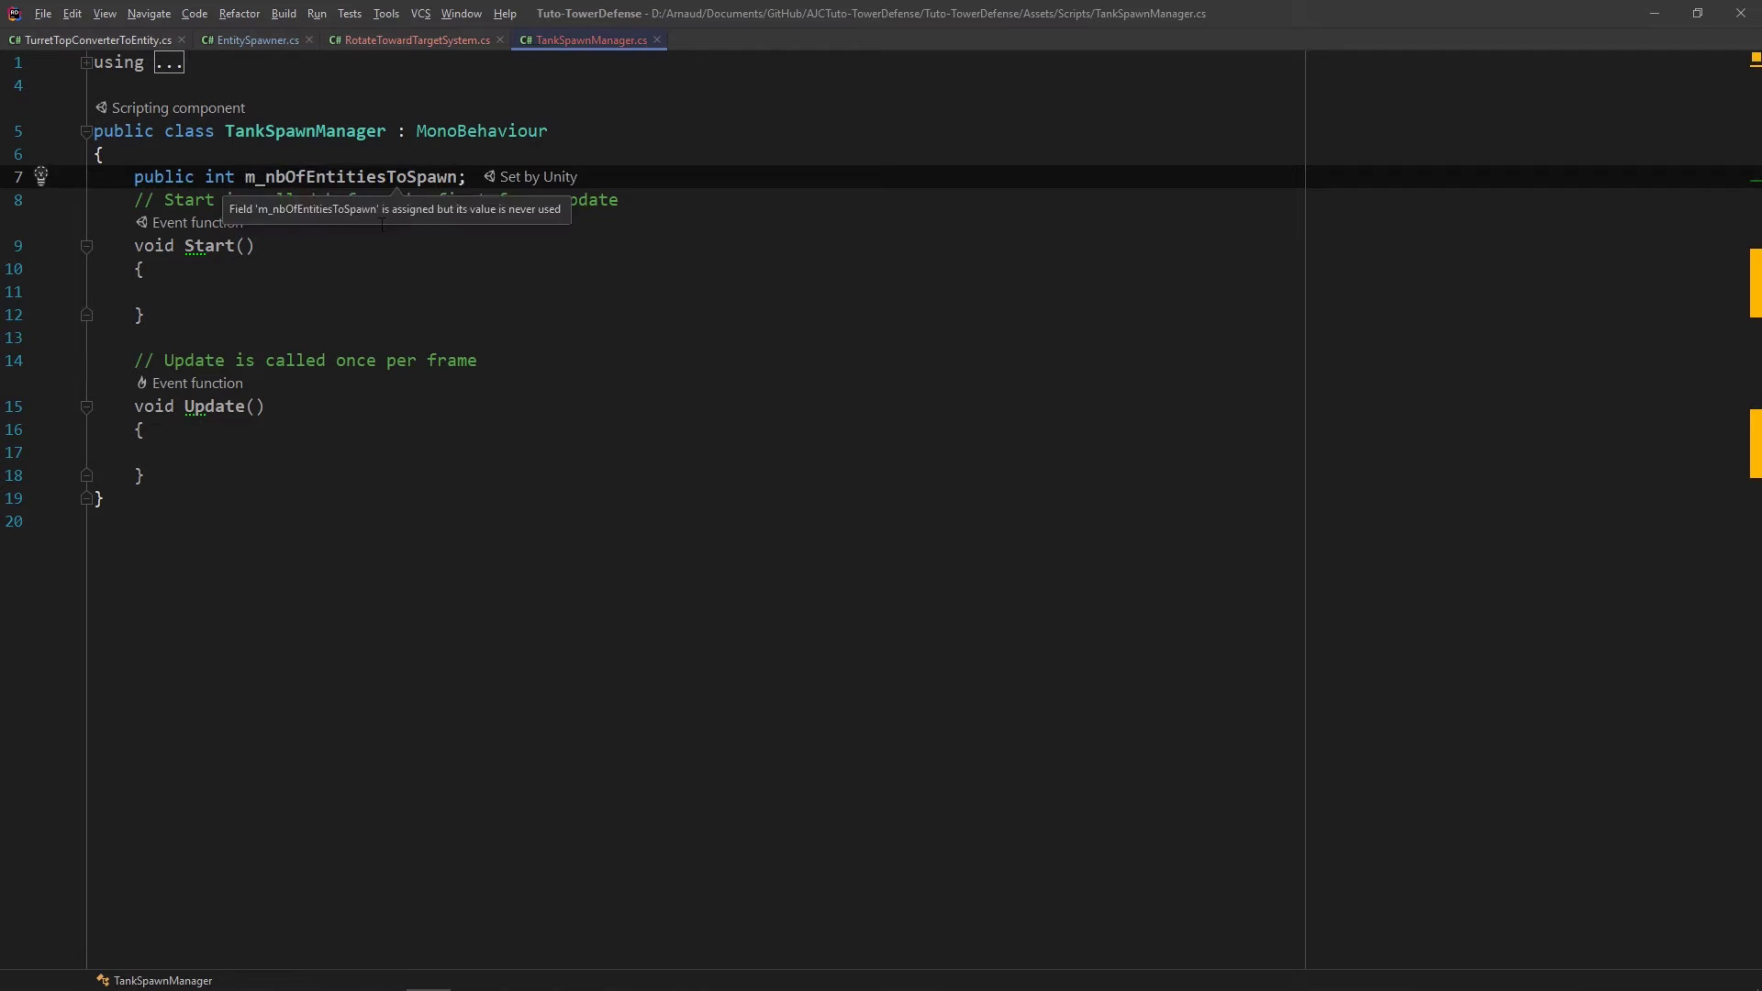
key("Down")
key("Down")
key("Down")
type("Vec")
key("Return")
type("[] sp")
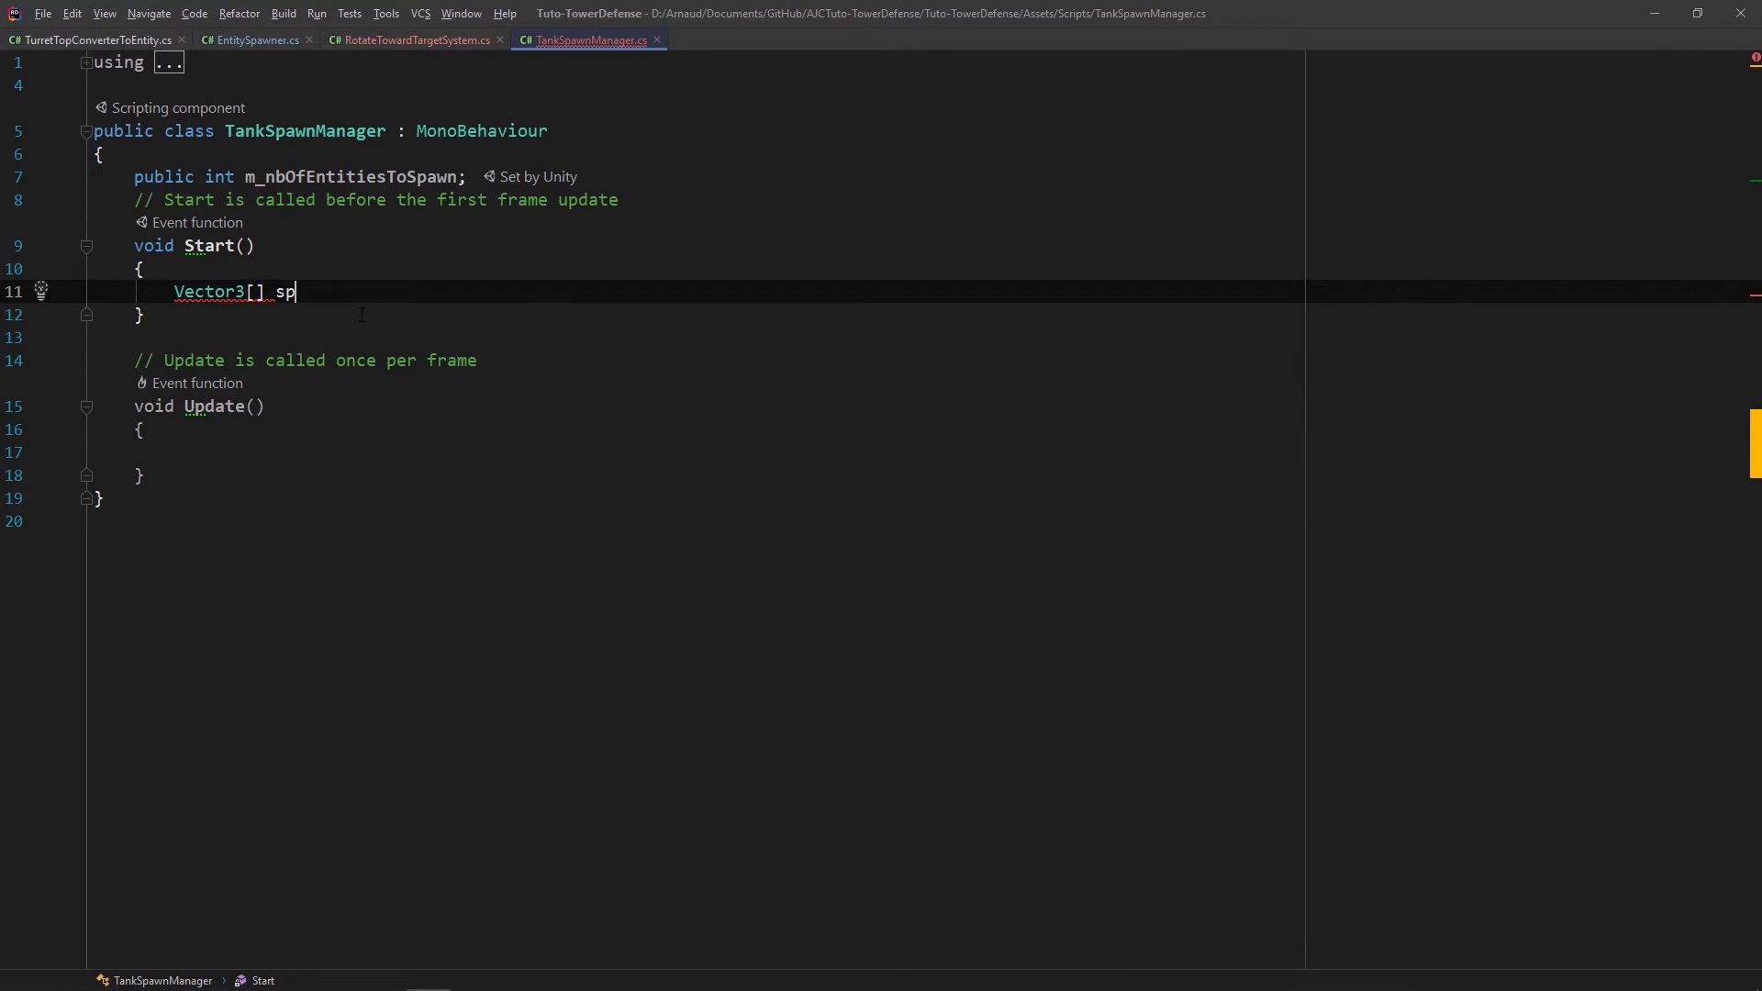
type(" = new")
key("Return")
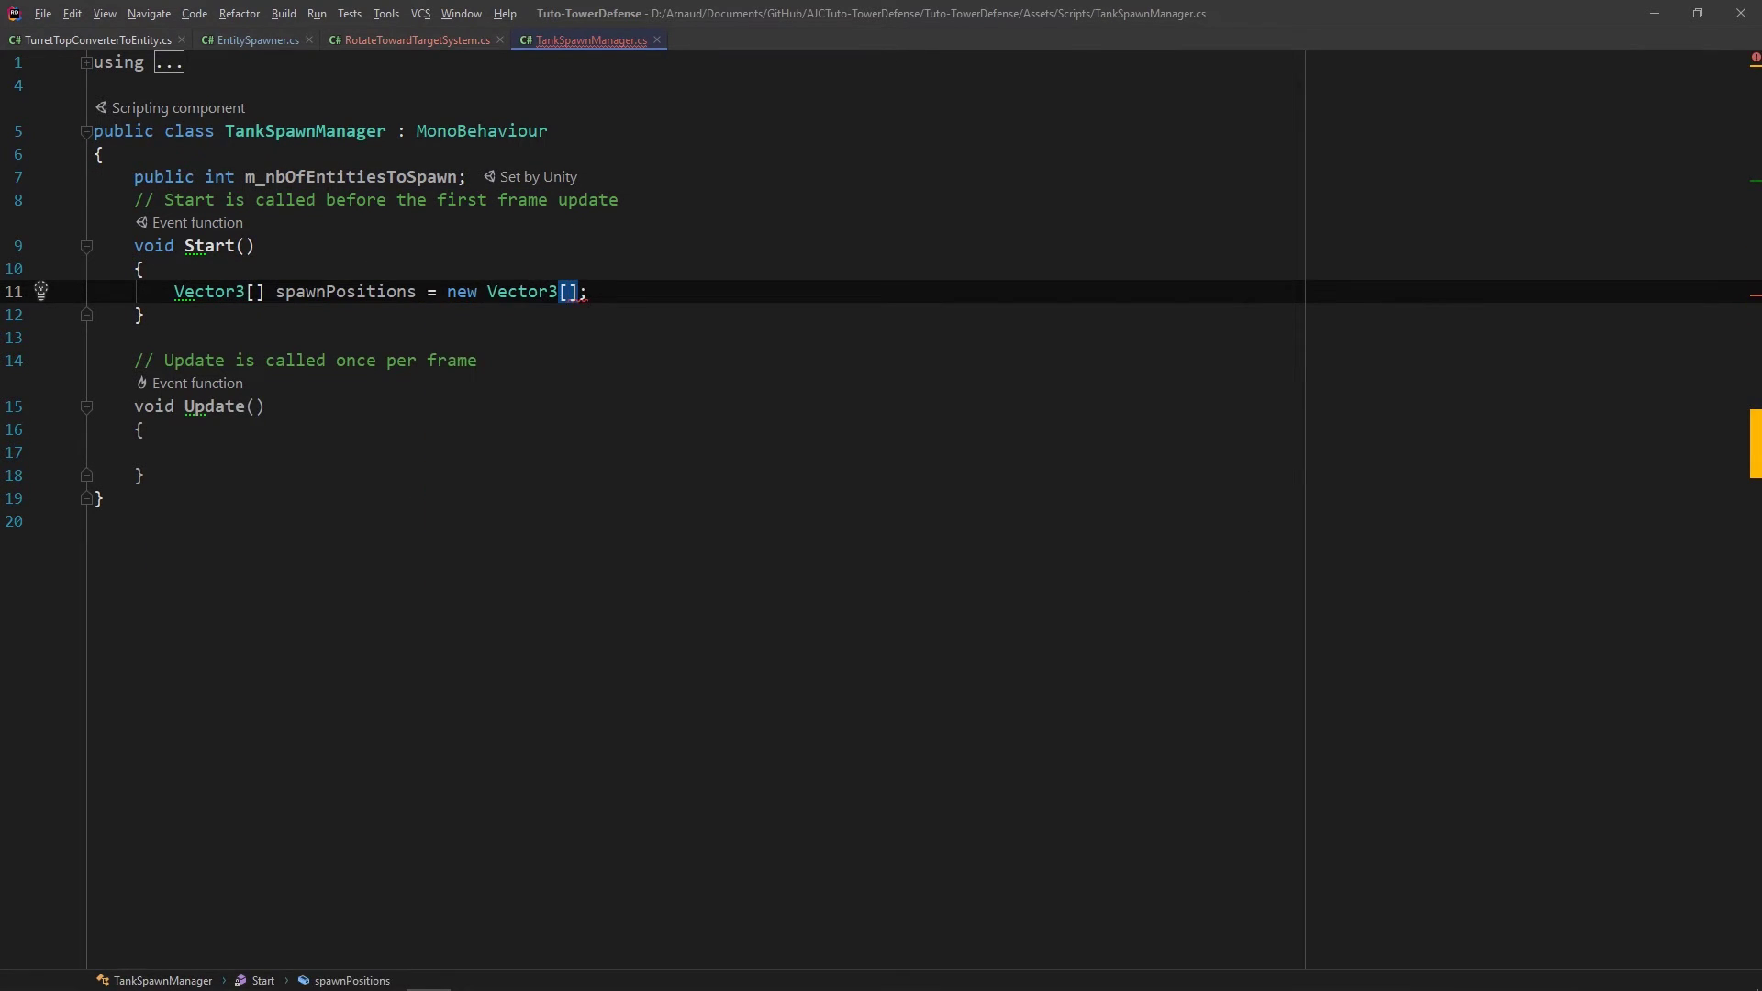
type("m_")
key("Return")
key("Return")
key("Return")
type("for")
key("Tab")
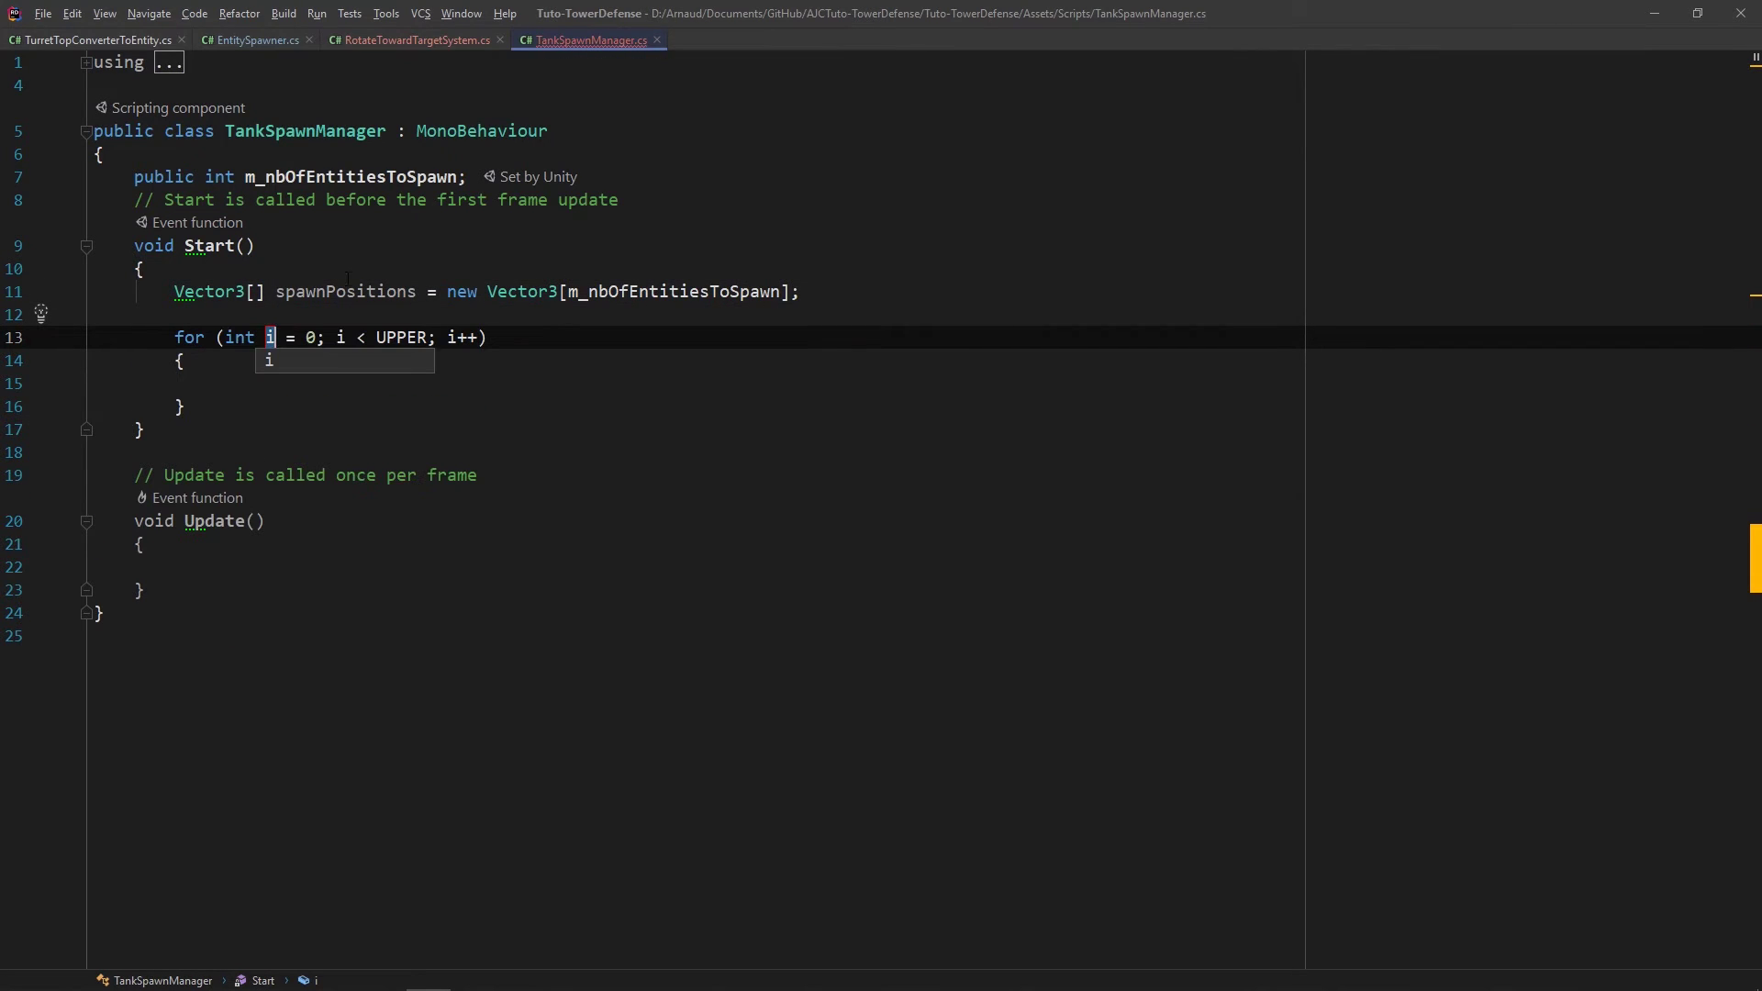
key("Tab")
key("Return")
key("Return")
Step: Compute randomAngle in 0 to Mathf.PI*2 and randomDistance in 100 to 300
type("float ")
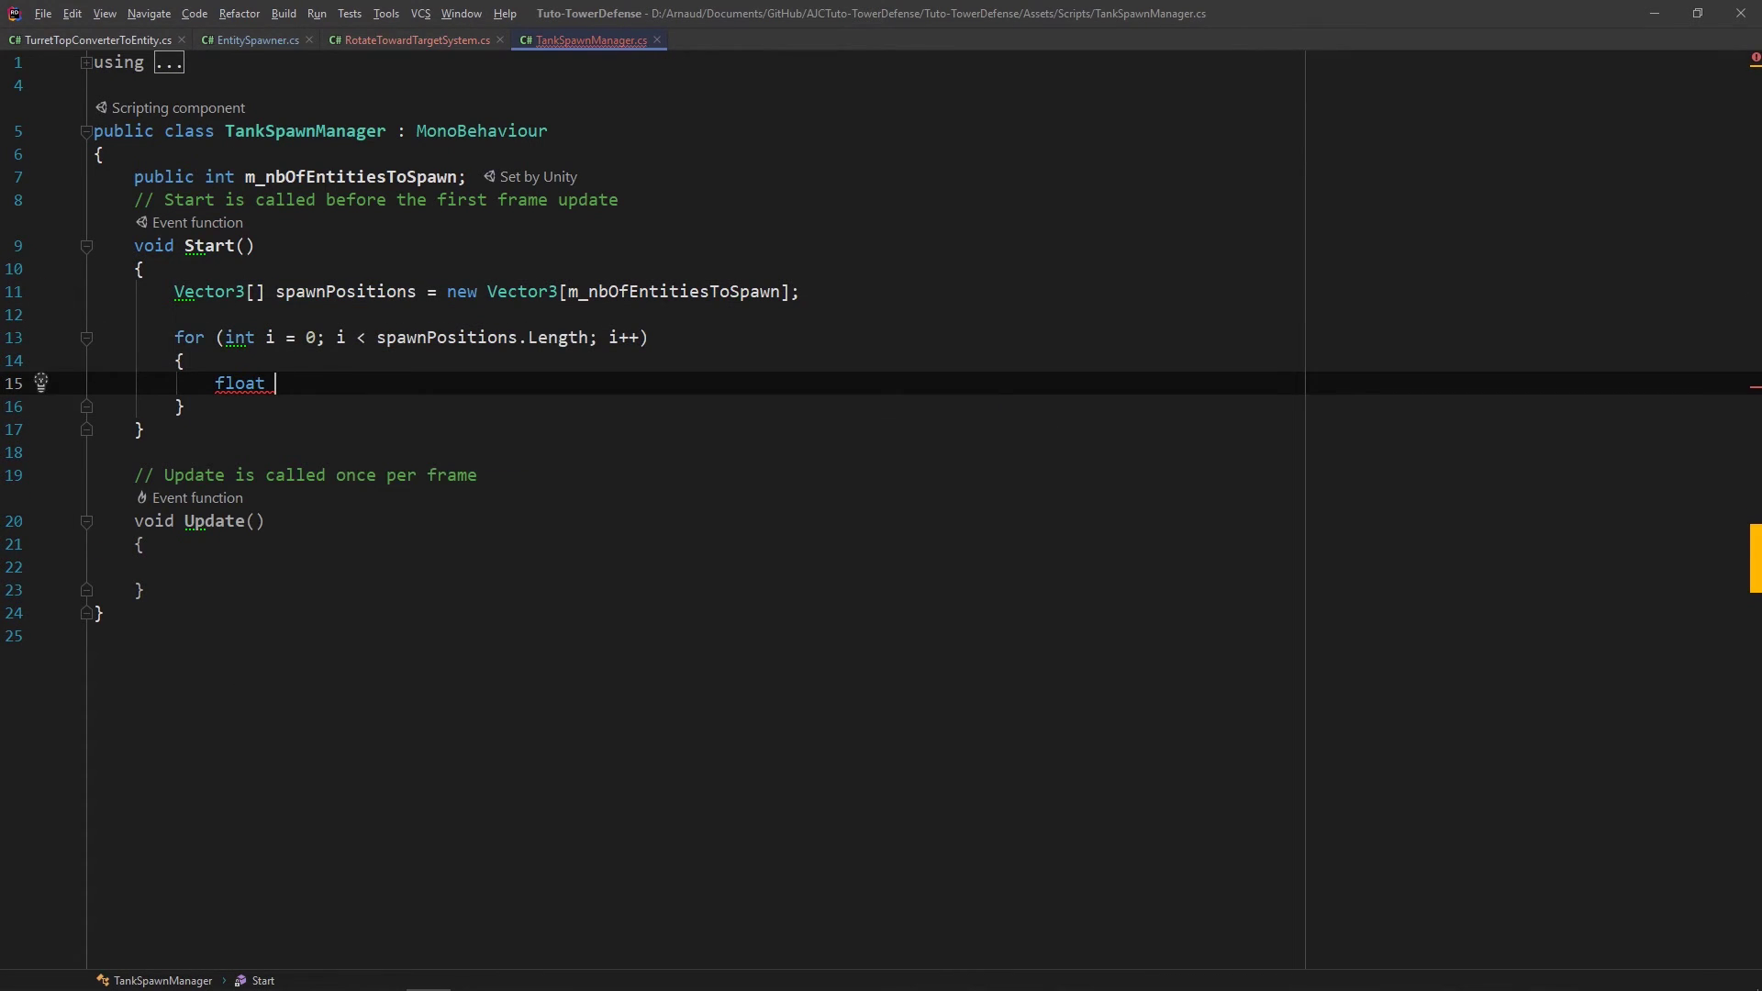
type("Unit")
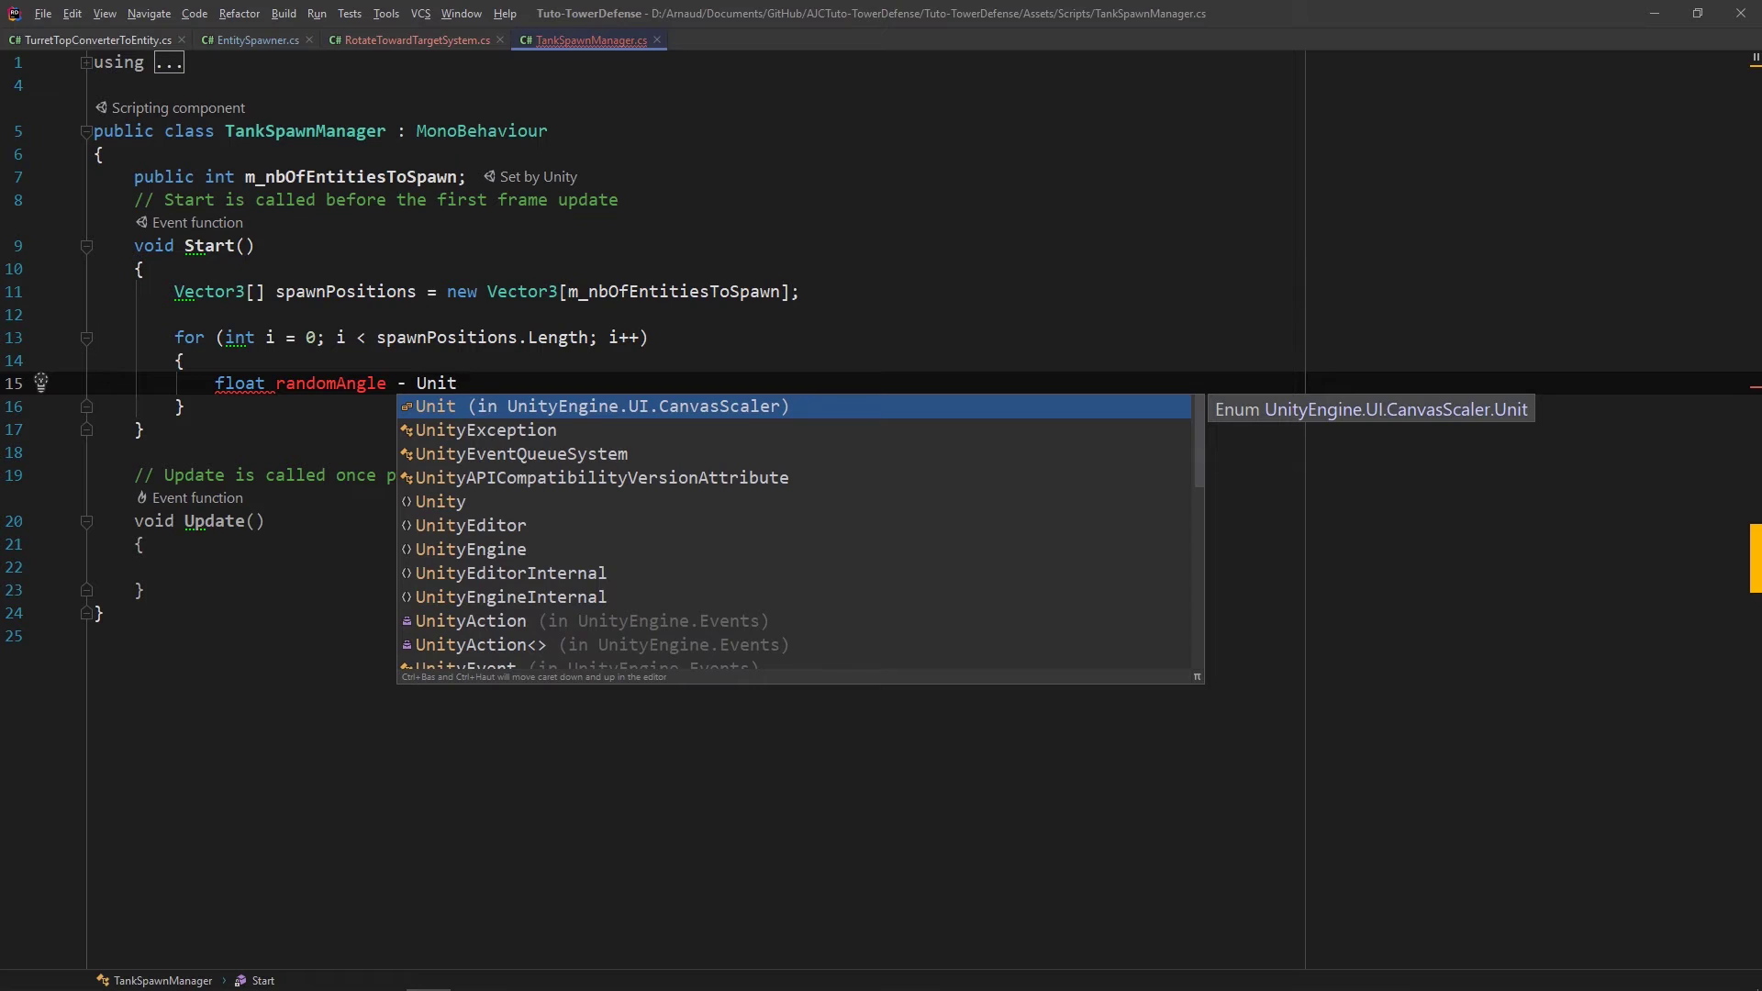
key("Down")
key("Down")
type("yEngine.Random.")
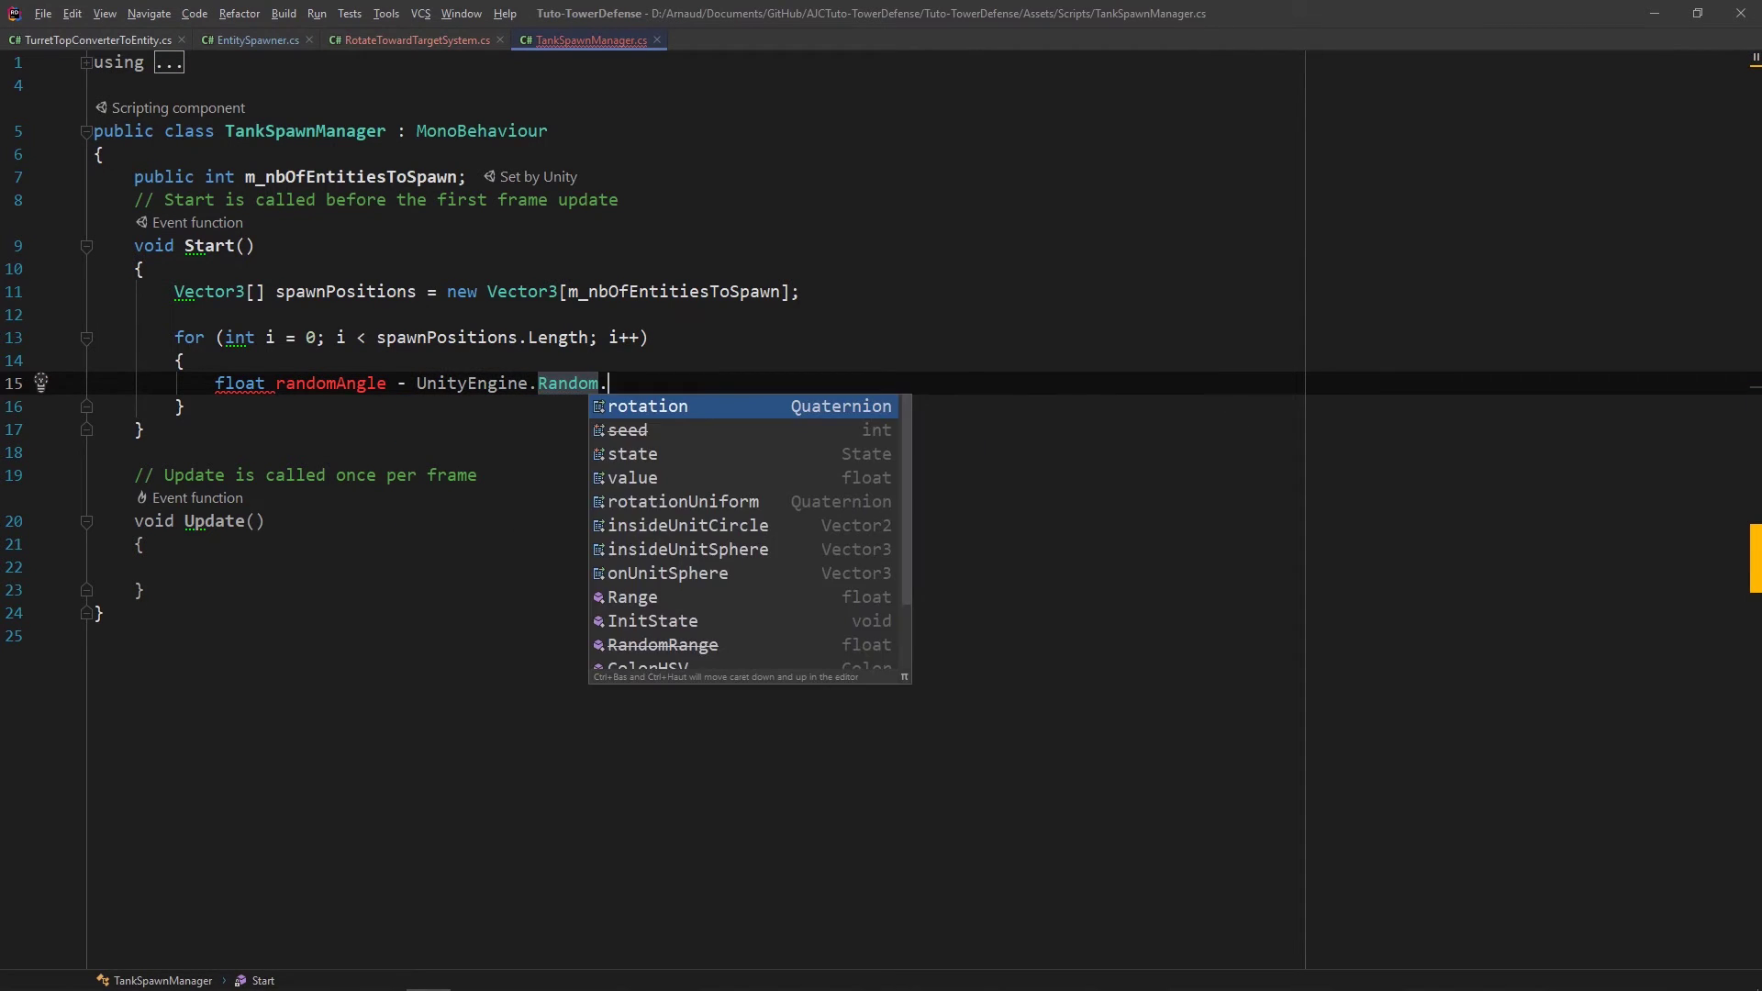
type("Range(0, Mathf.")
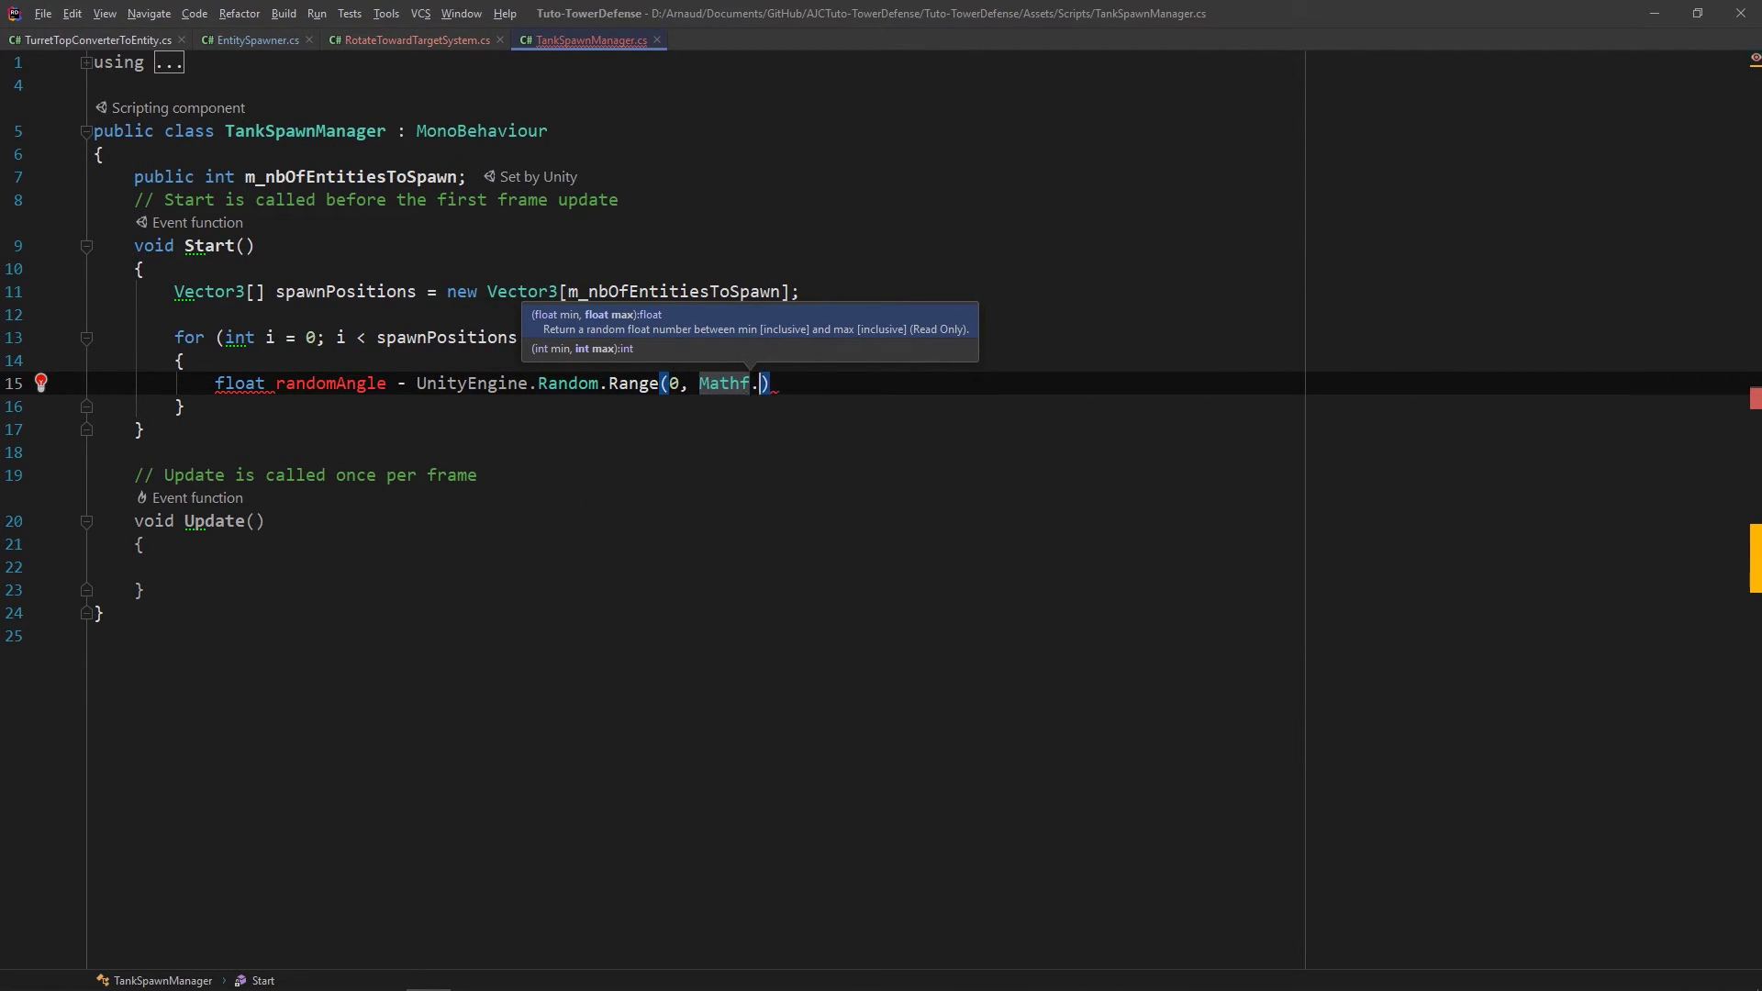
type("PI * 2);")
left_click(406, 383)
key("BackSpace")
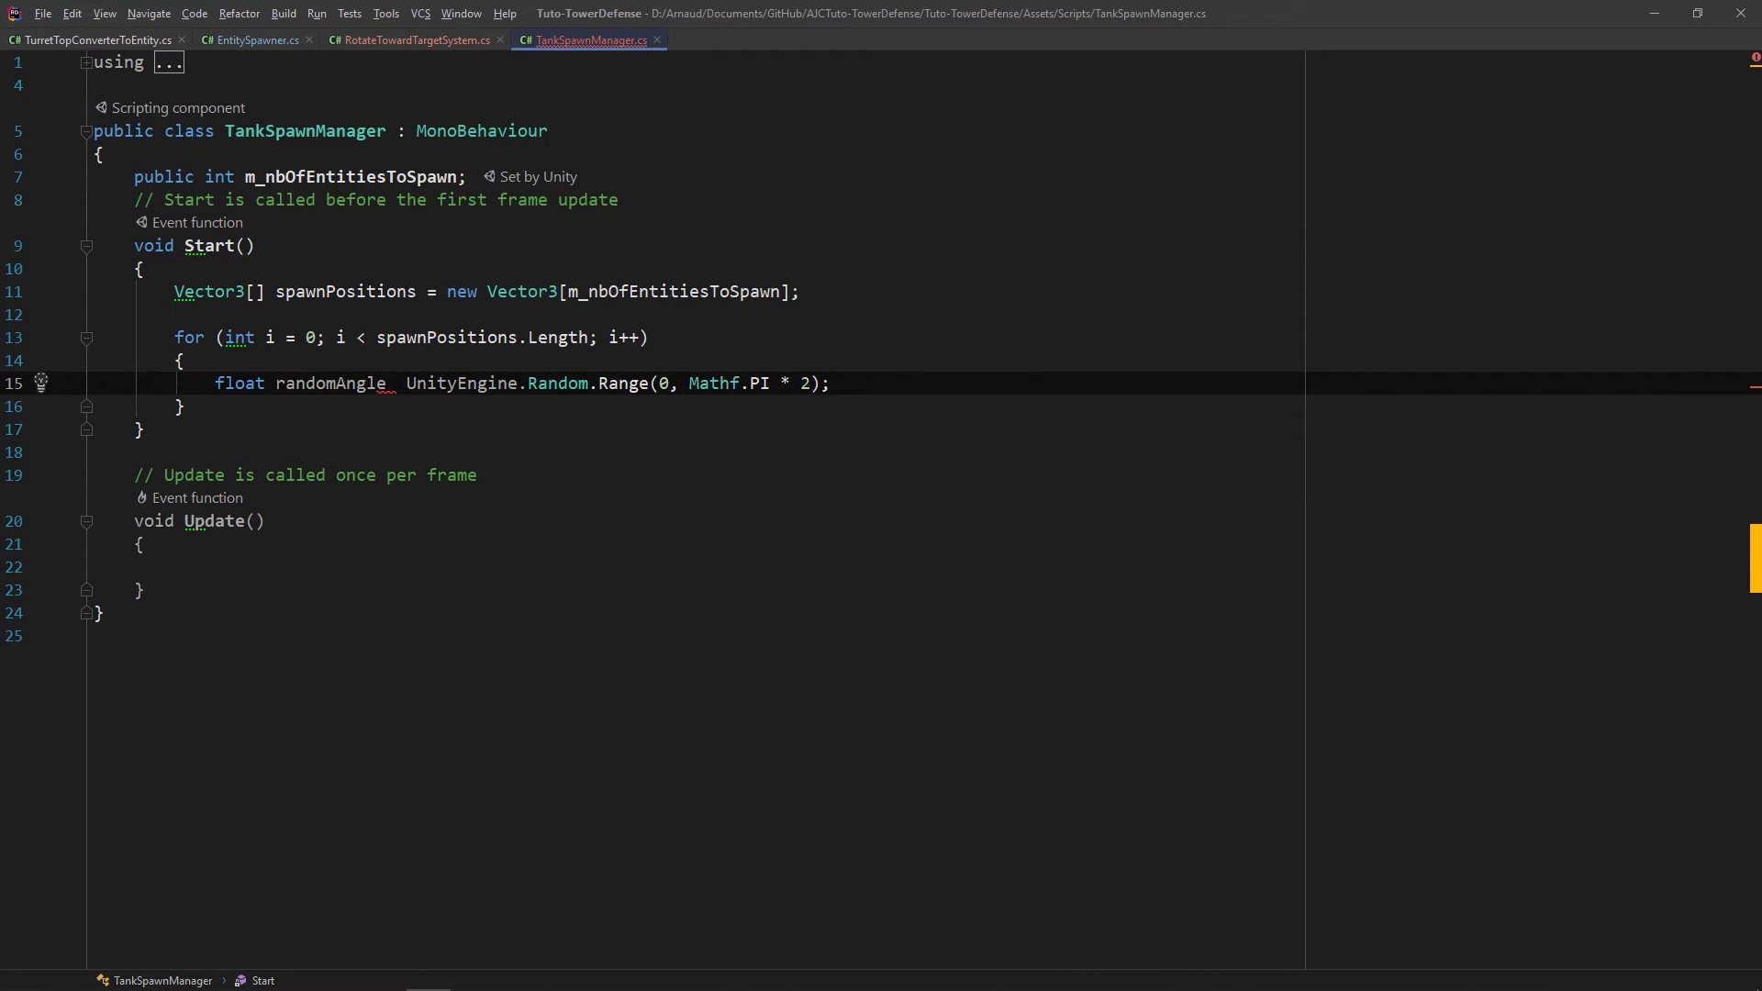
type("=")
key("End")
key("Return")
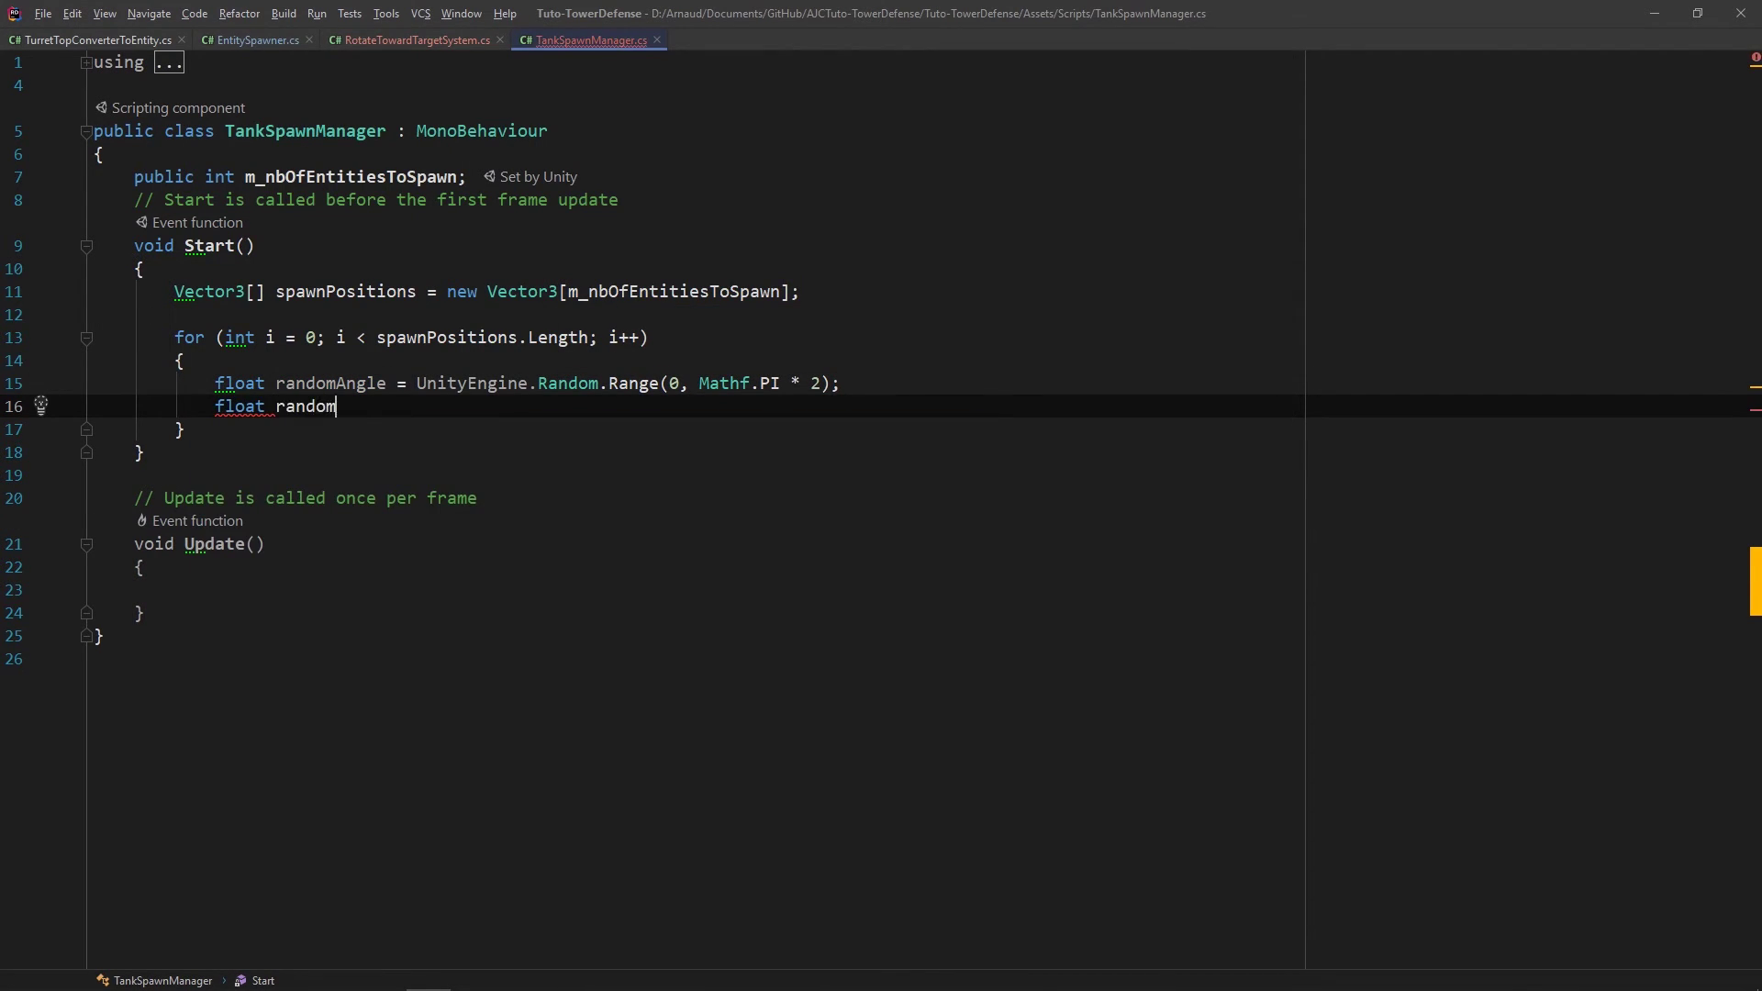
type("Distance = UnityEngine.Random.")
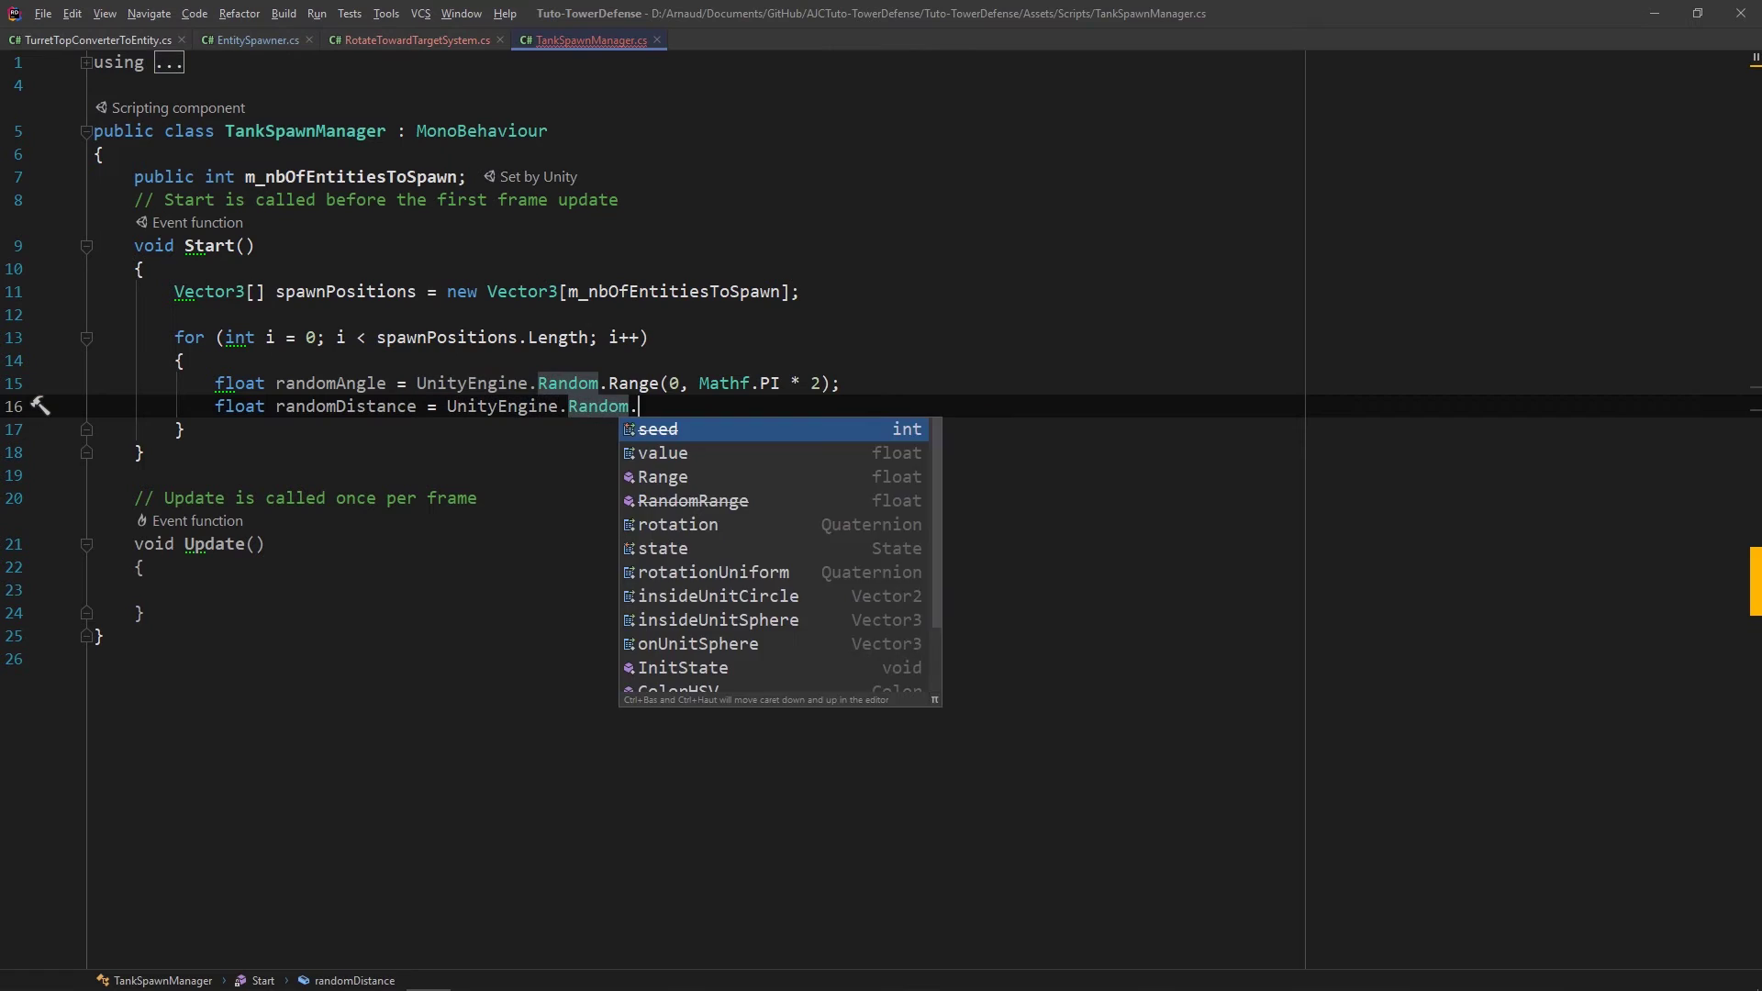
type("Range(100, 300);")
Step: Build spawnPosition as new Vector3(randomDistance*Mathf.Sin(randomAngle), 0, randomDistance*Mathf.Cos(randomAngle))
key("Return")
type("Vector3")
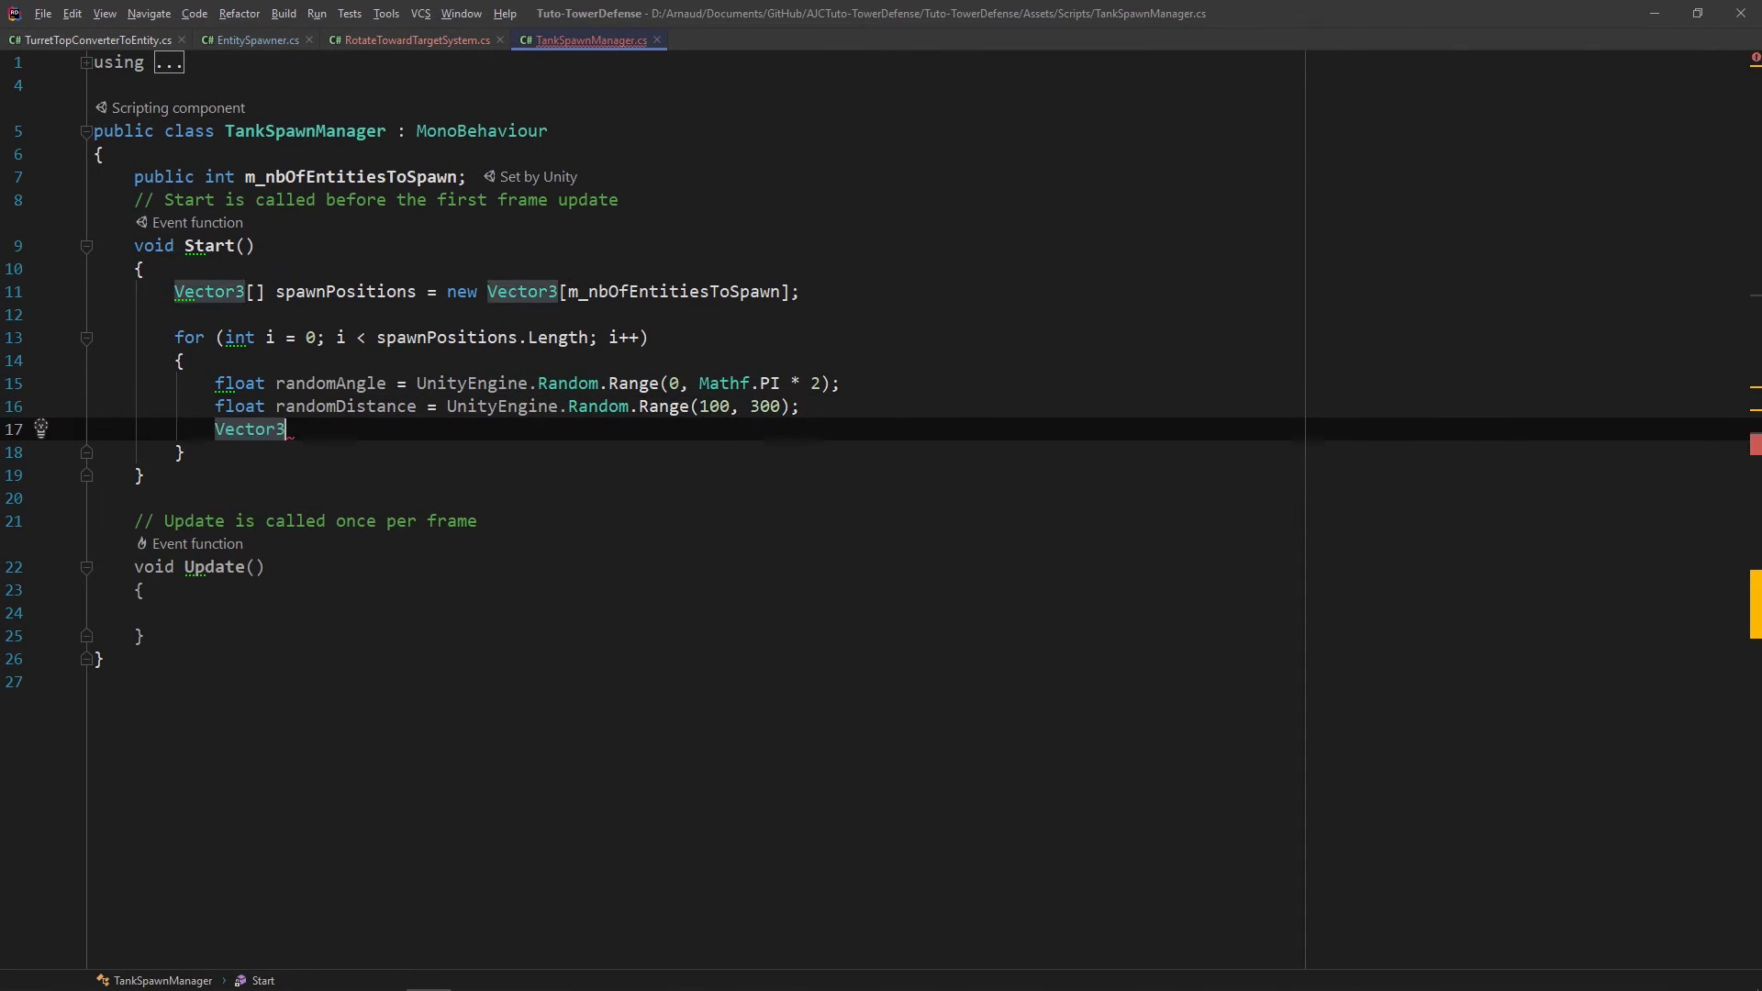
type(" spawnPosition = new Vec")
key("Return")
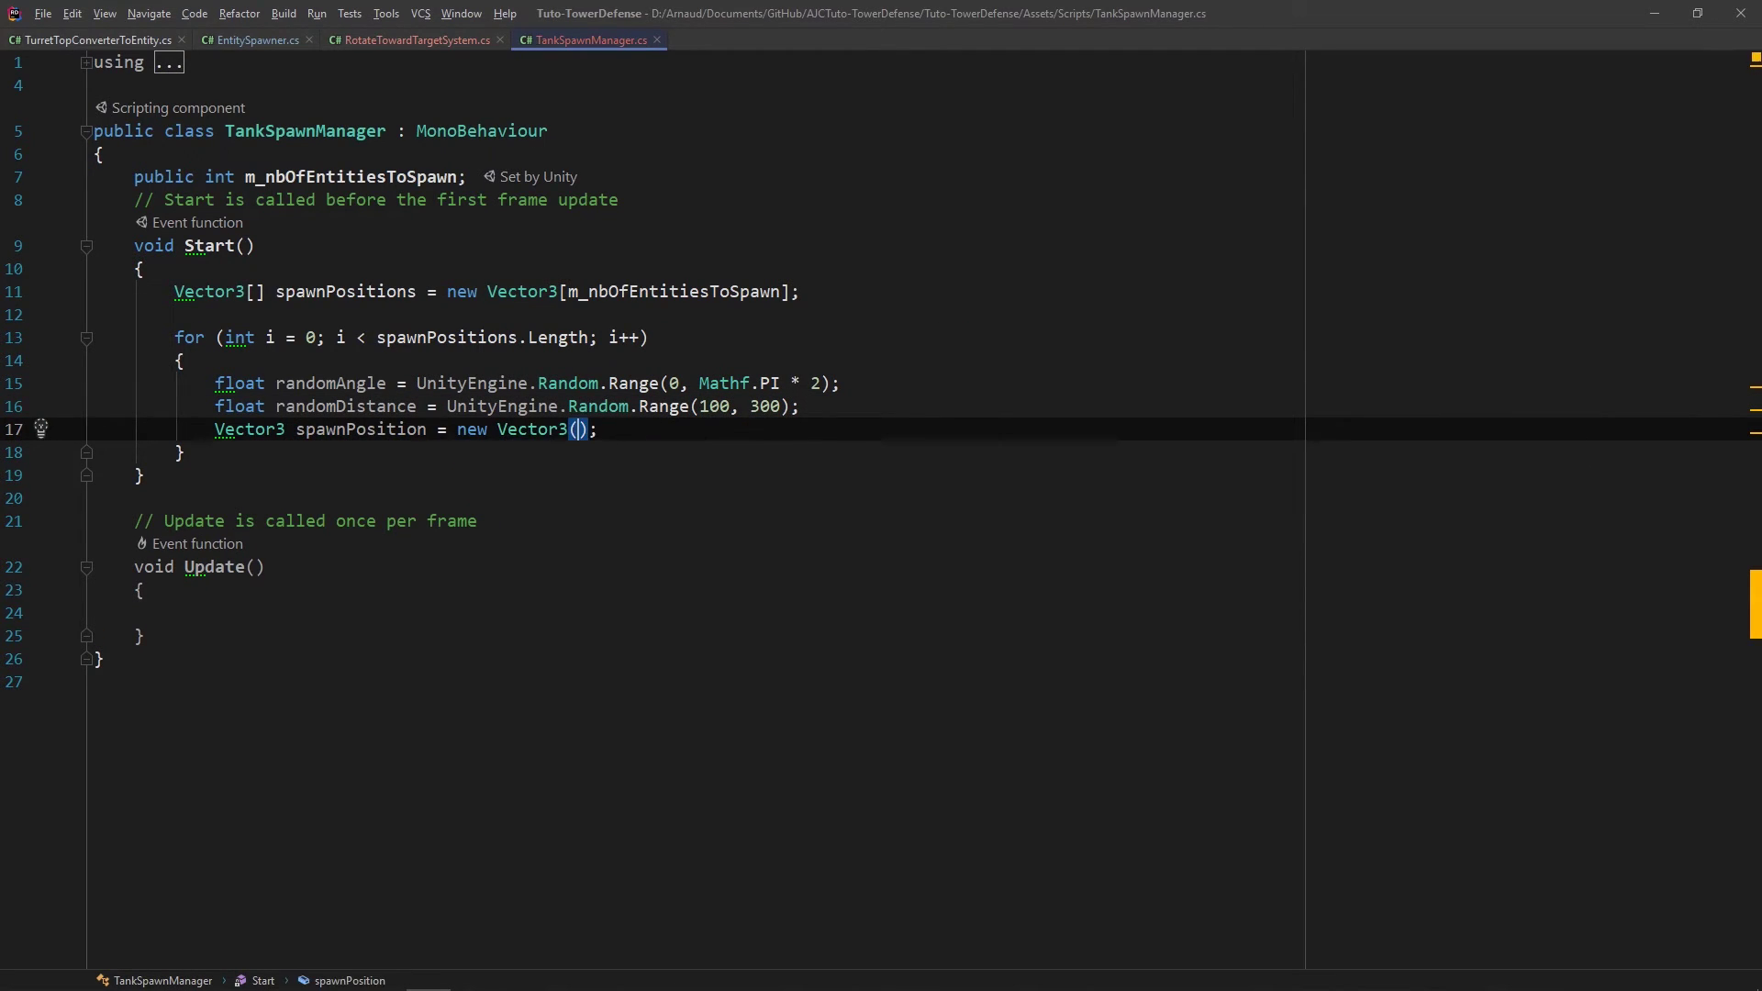
type("rand")
key("Return")
type("*mathf")
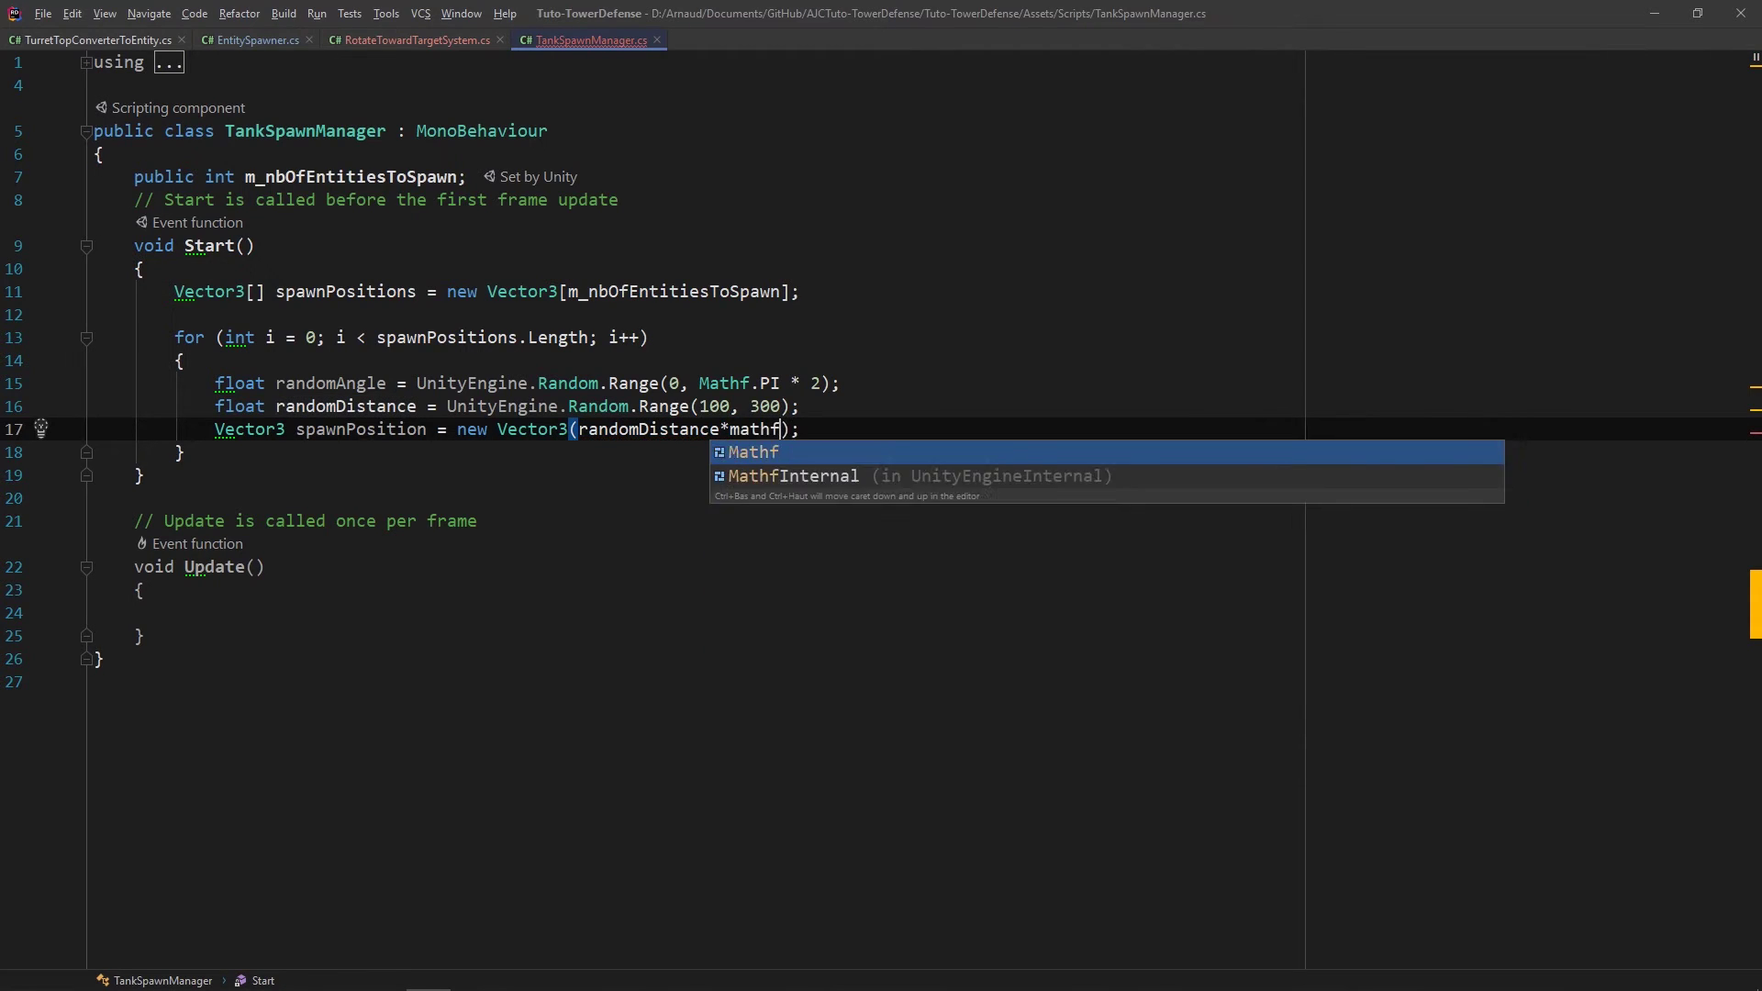
type(".Sin(randomAngle),")
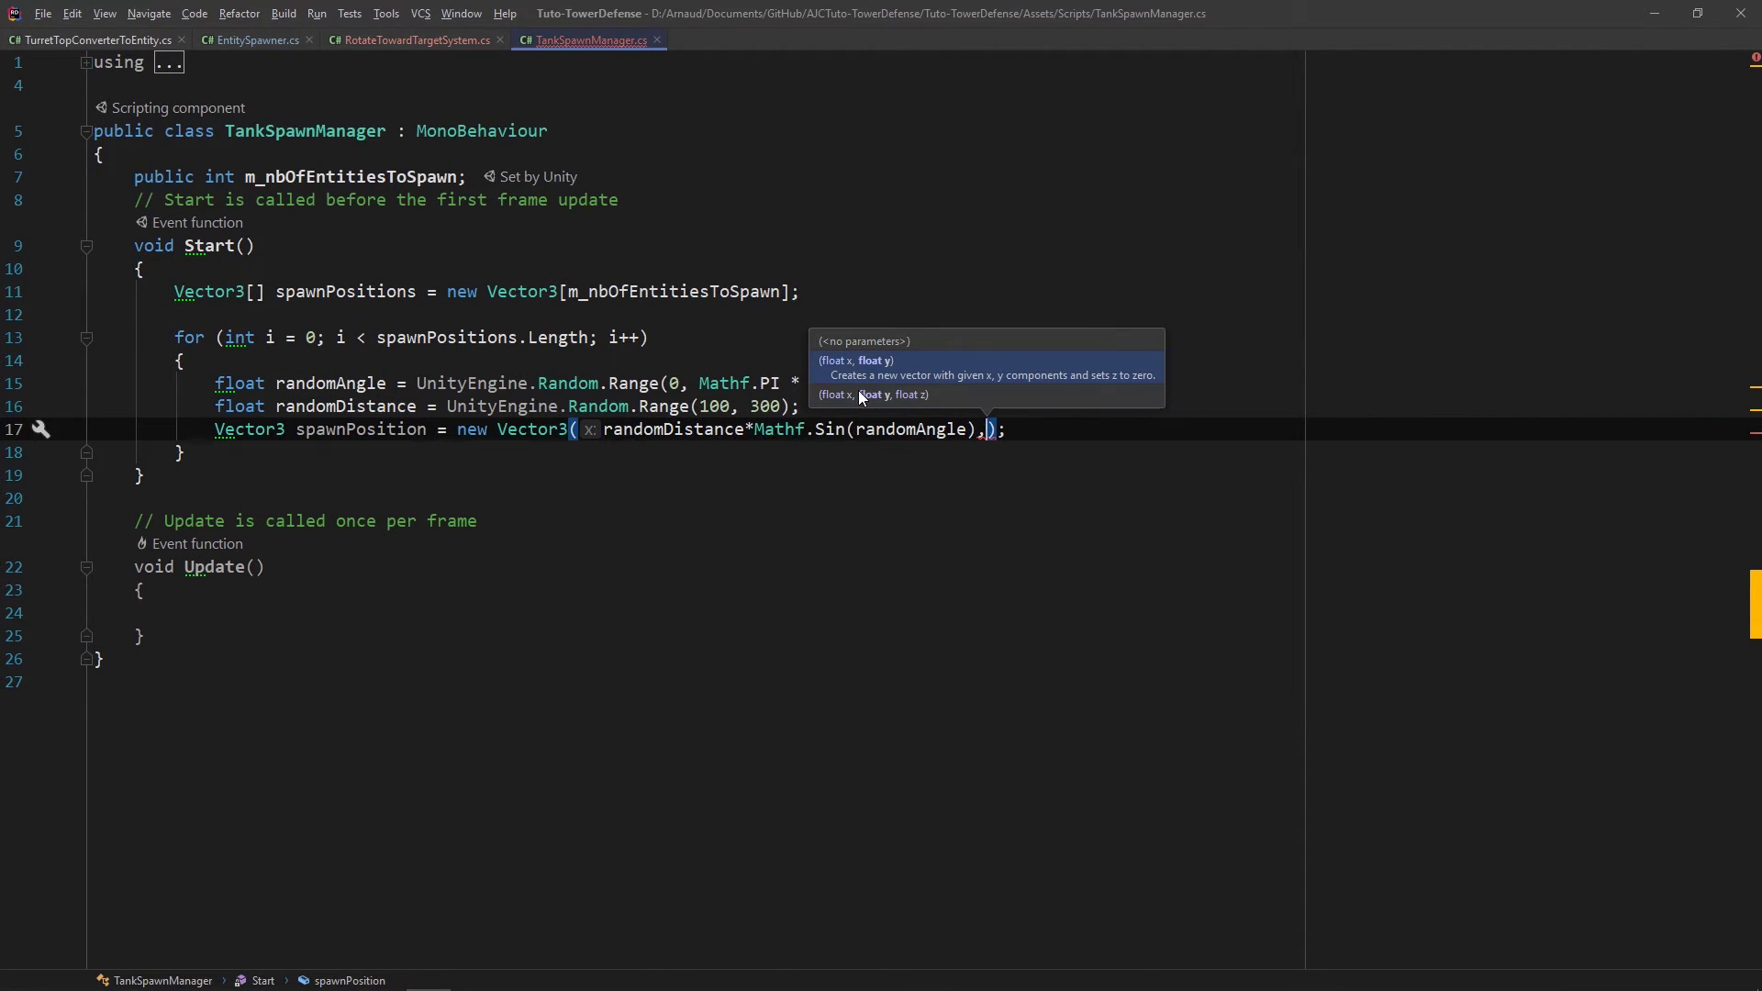
key("ctrl+w")
key("ctrl+w")
key("ctrl+w")
key("ctrl+c")
type("0,")
key("ctrl+v")
key("BackSpace")
key("BackSpace")
key("BackSpace")
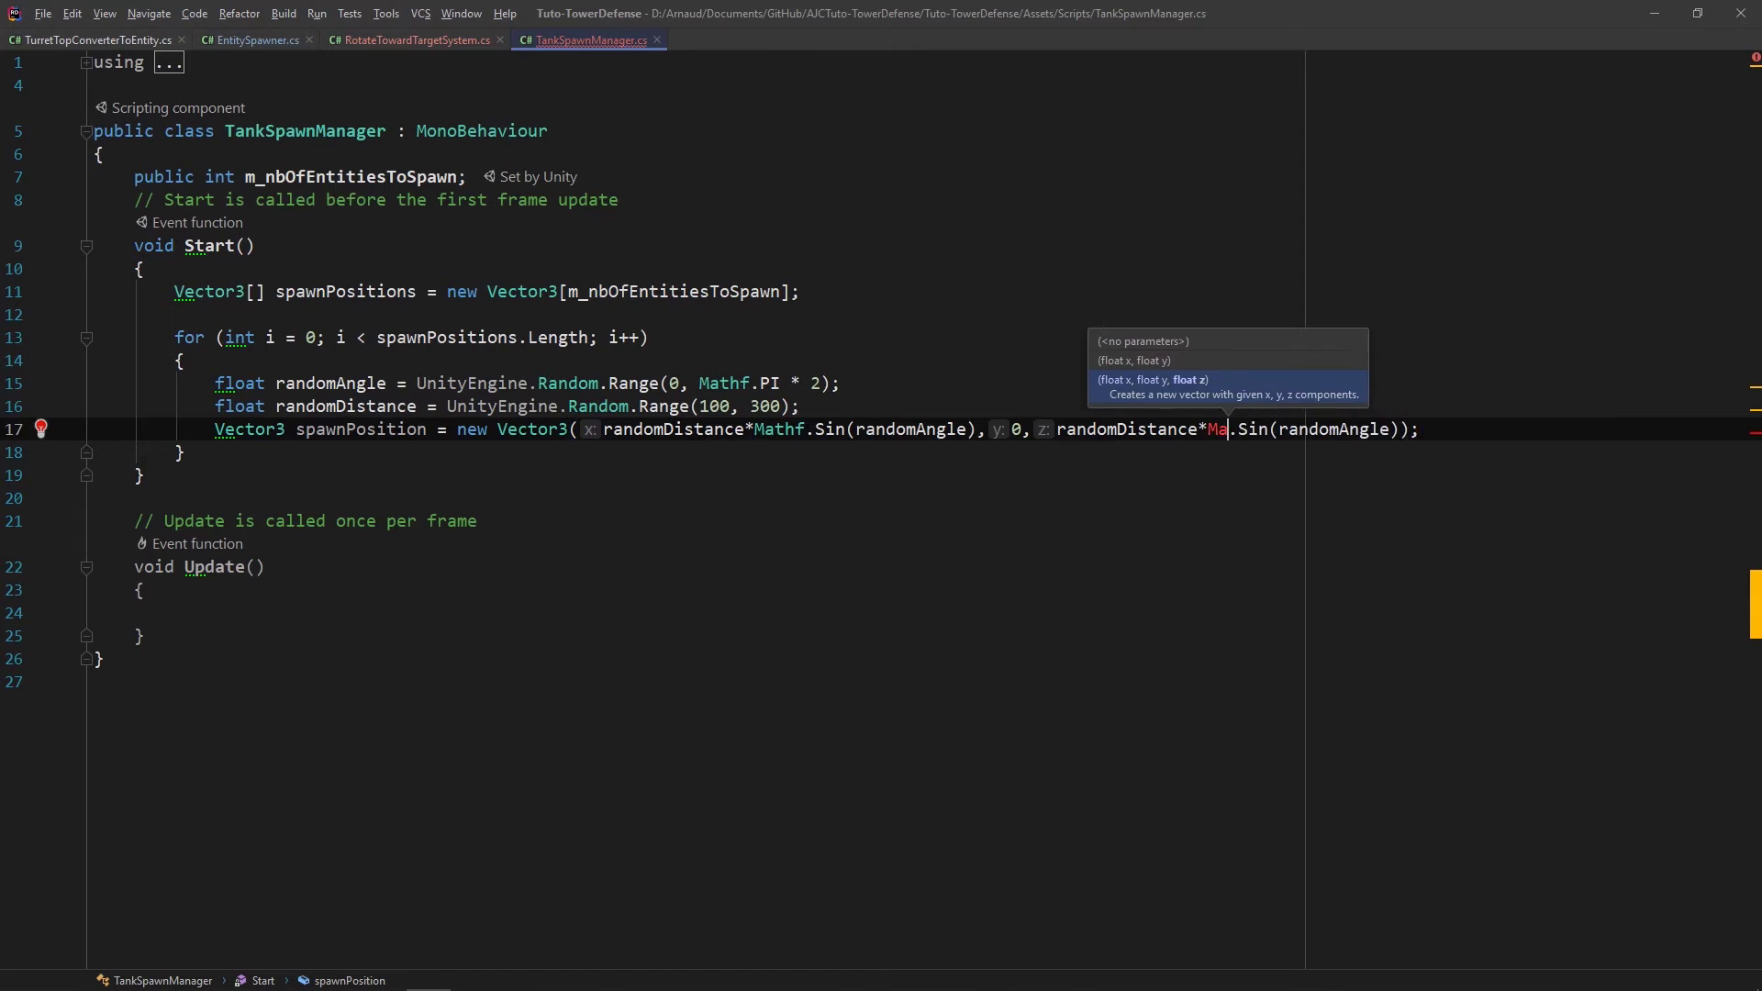
type("thf")
key("Right")
key("ctrl+w")
type("Co")
key("Return")
left_click(539, 458)
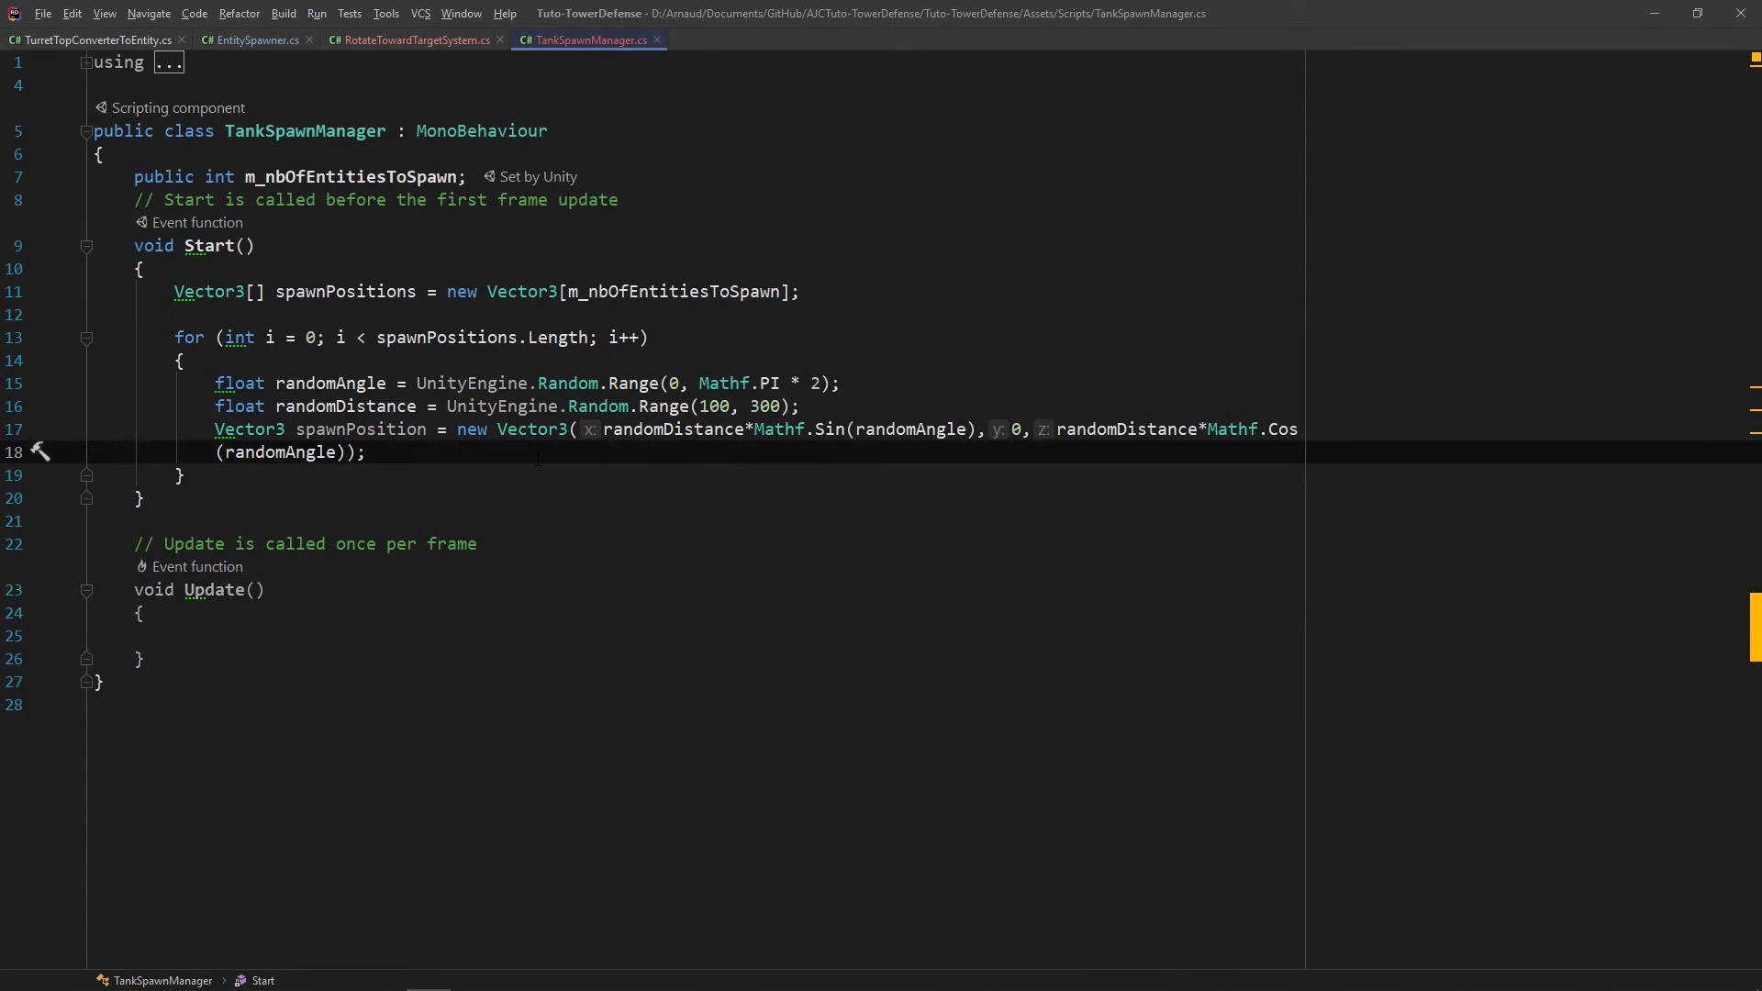
key("Return")
key("Return")
Step: Store spawnPosition in spawnPositions[i] inside the loop
type("spawnPositions[i] = s")
key("Return")
type(";")
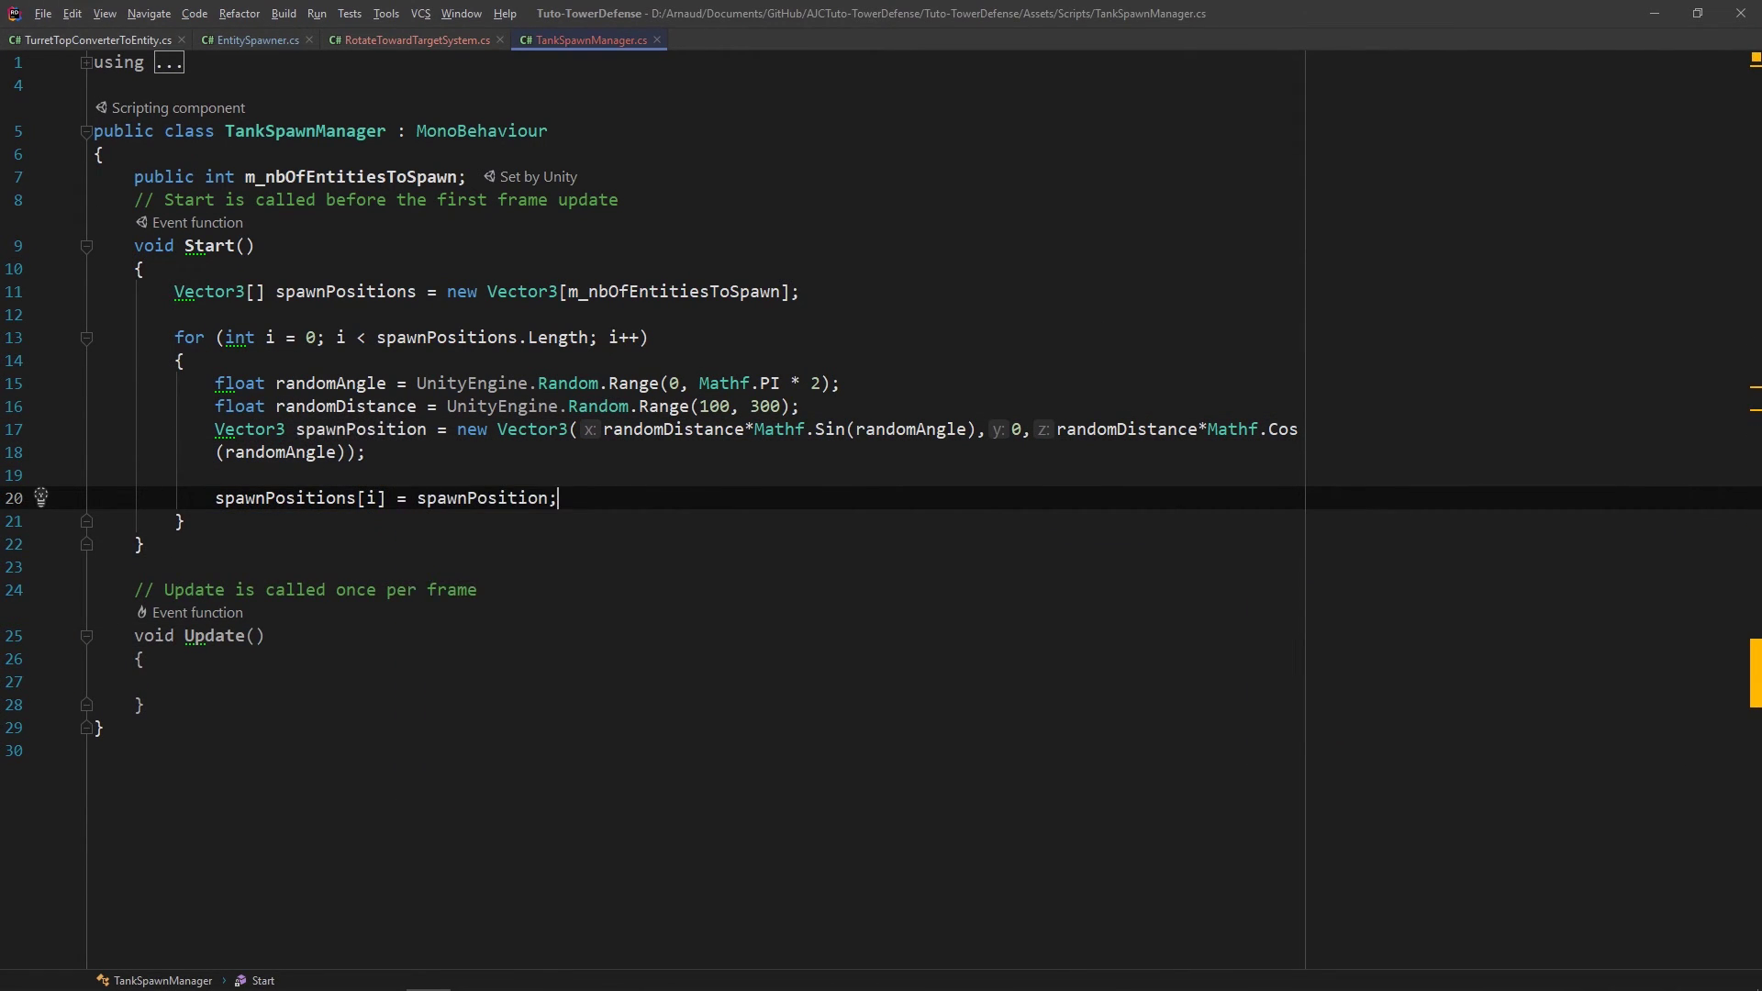
key("Down")
key("End")
key("Return")
key("Return")
Step: Add a public EntitySpawner field at the top of the class
type("m_")
key("BackSpace")
key("BackSpace")
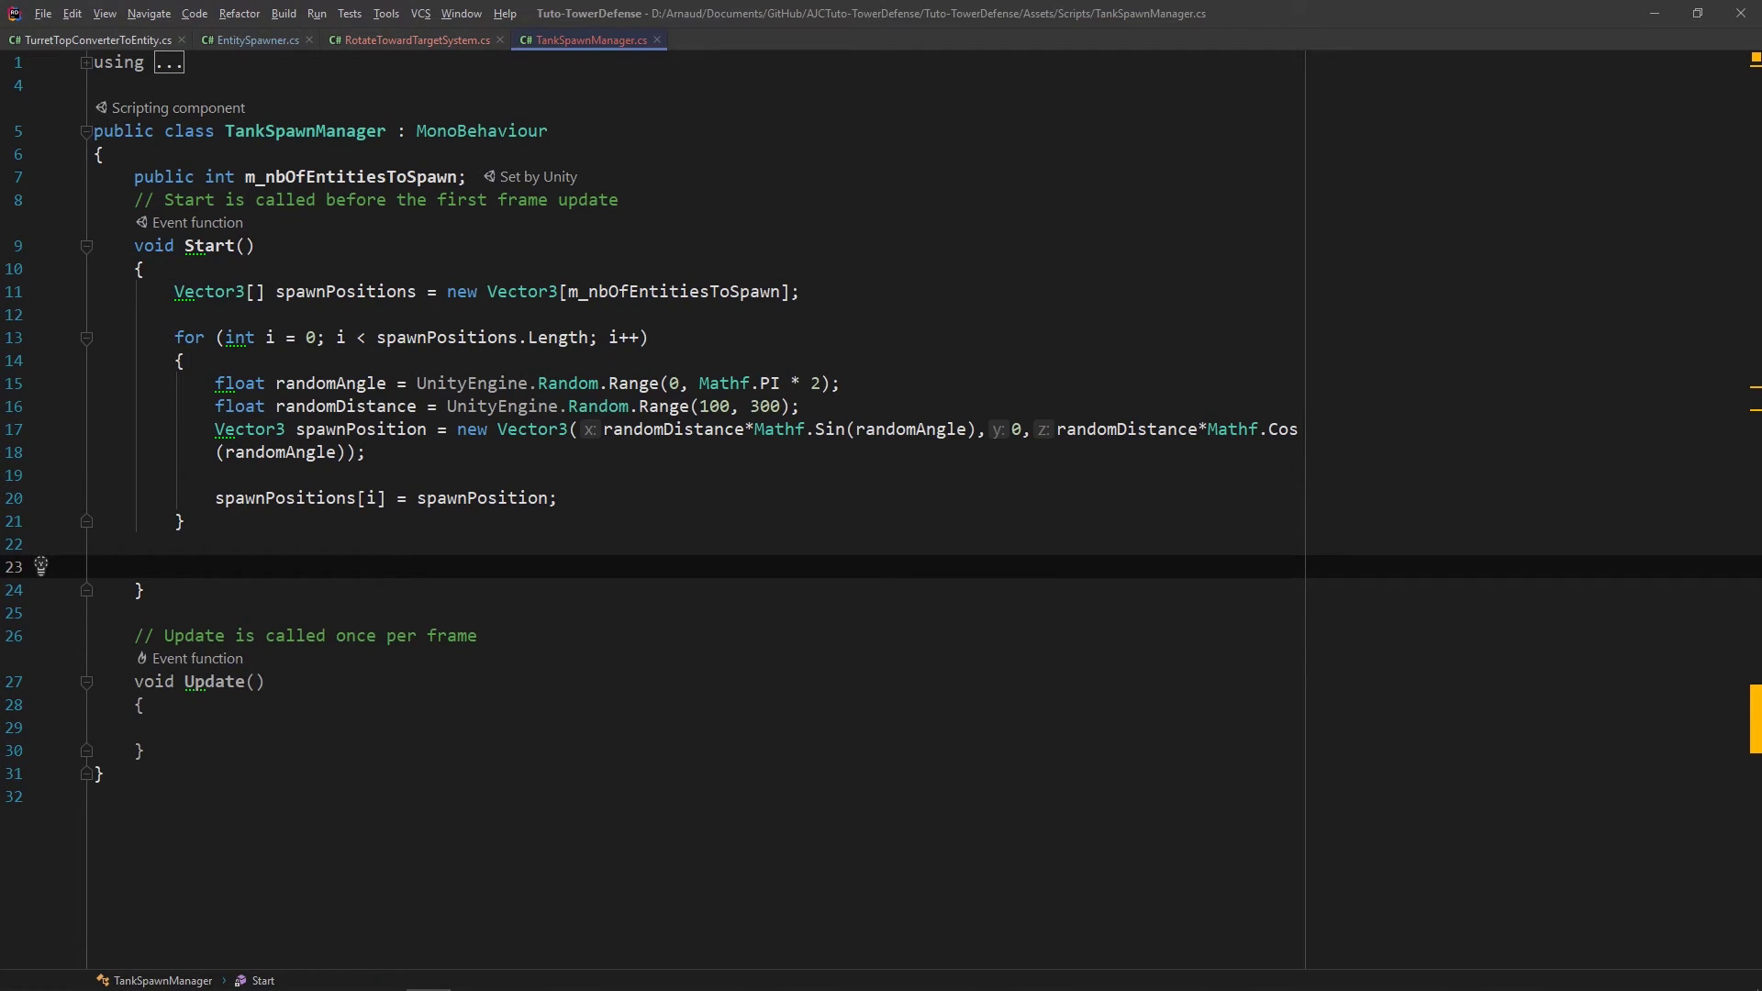
left_click(105, 154)
key("Return")
type("public Spawn")
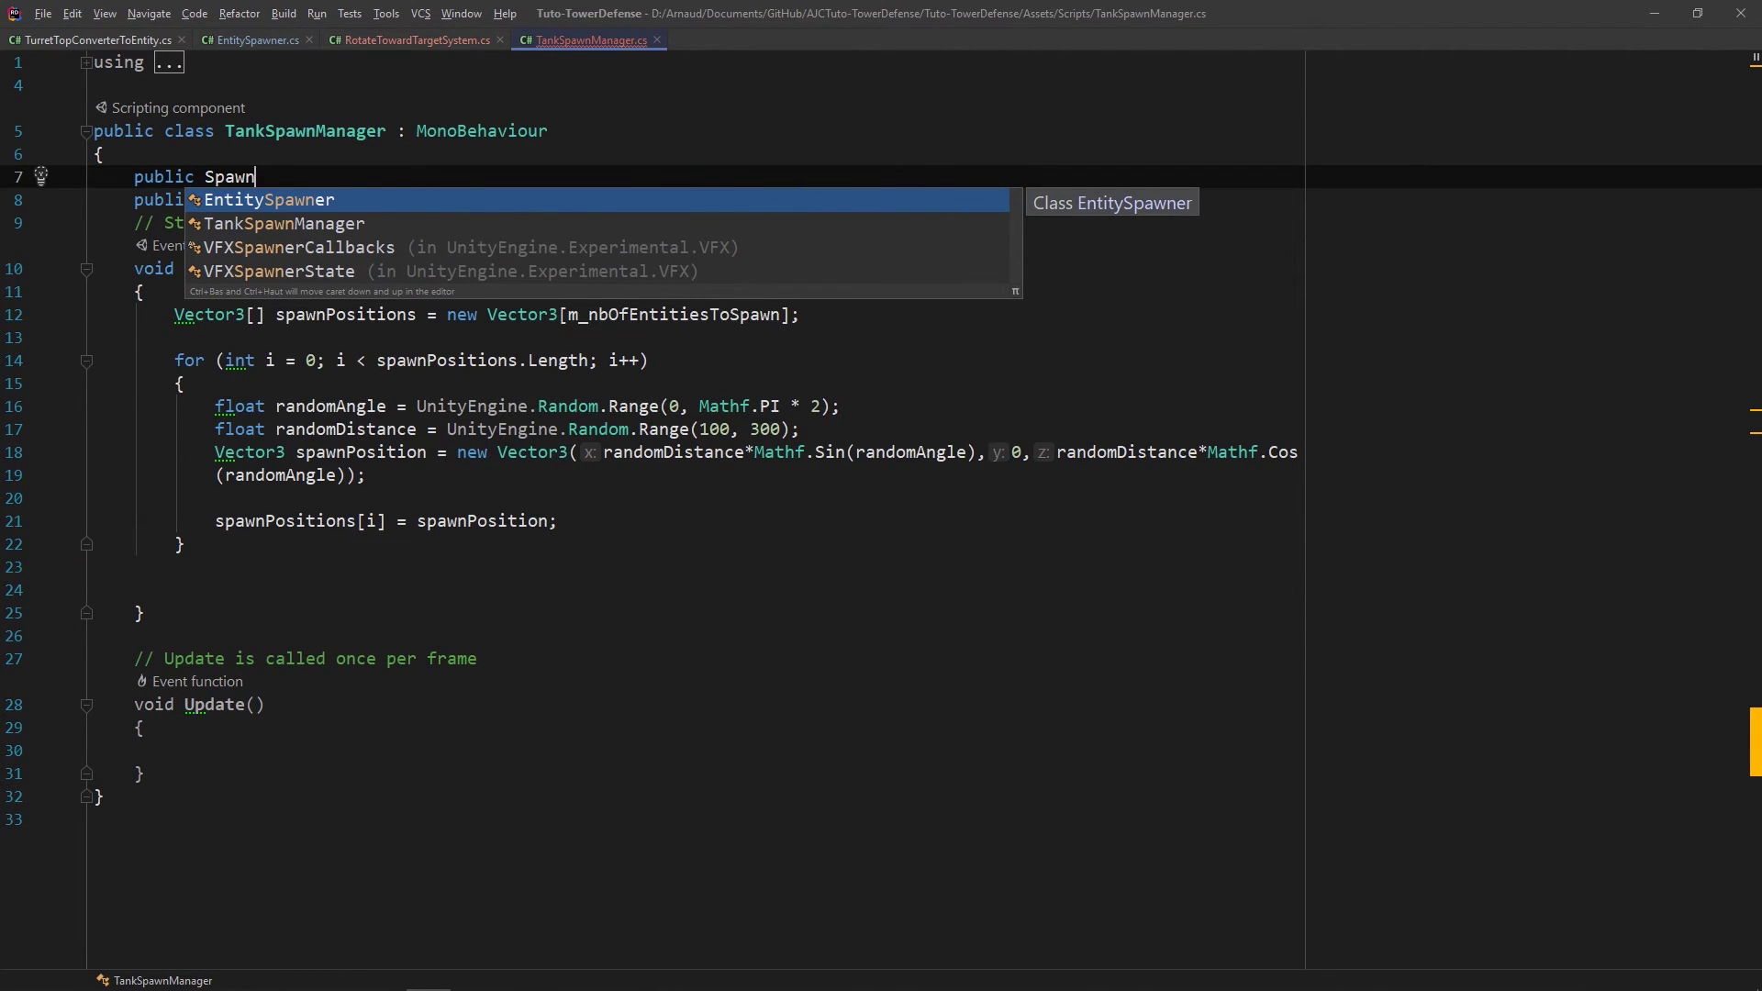
key("Return")
type(";")
Step: Call m_entitySpawner.CreateTanksAt(spawnPositions) after the loop and assign ECSSpawner to Entity Spawner
left_click(174, 589)
type("m_entitySpawner.cr")
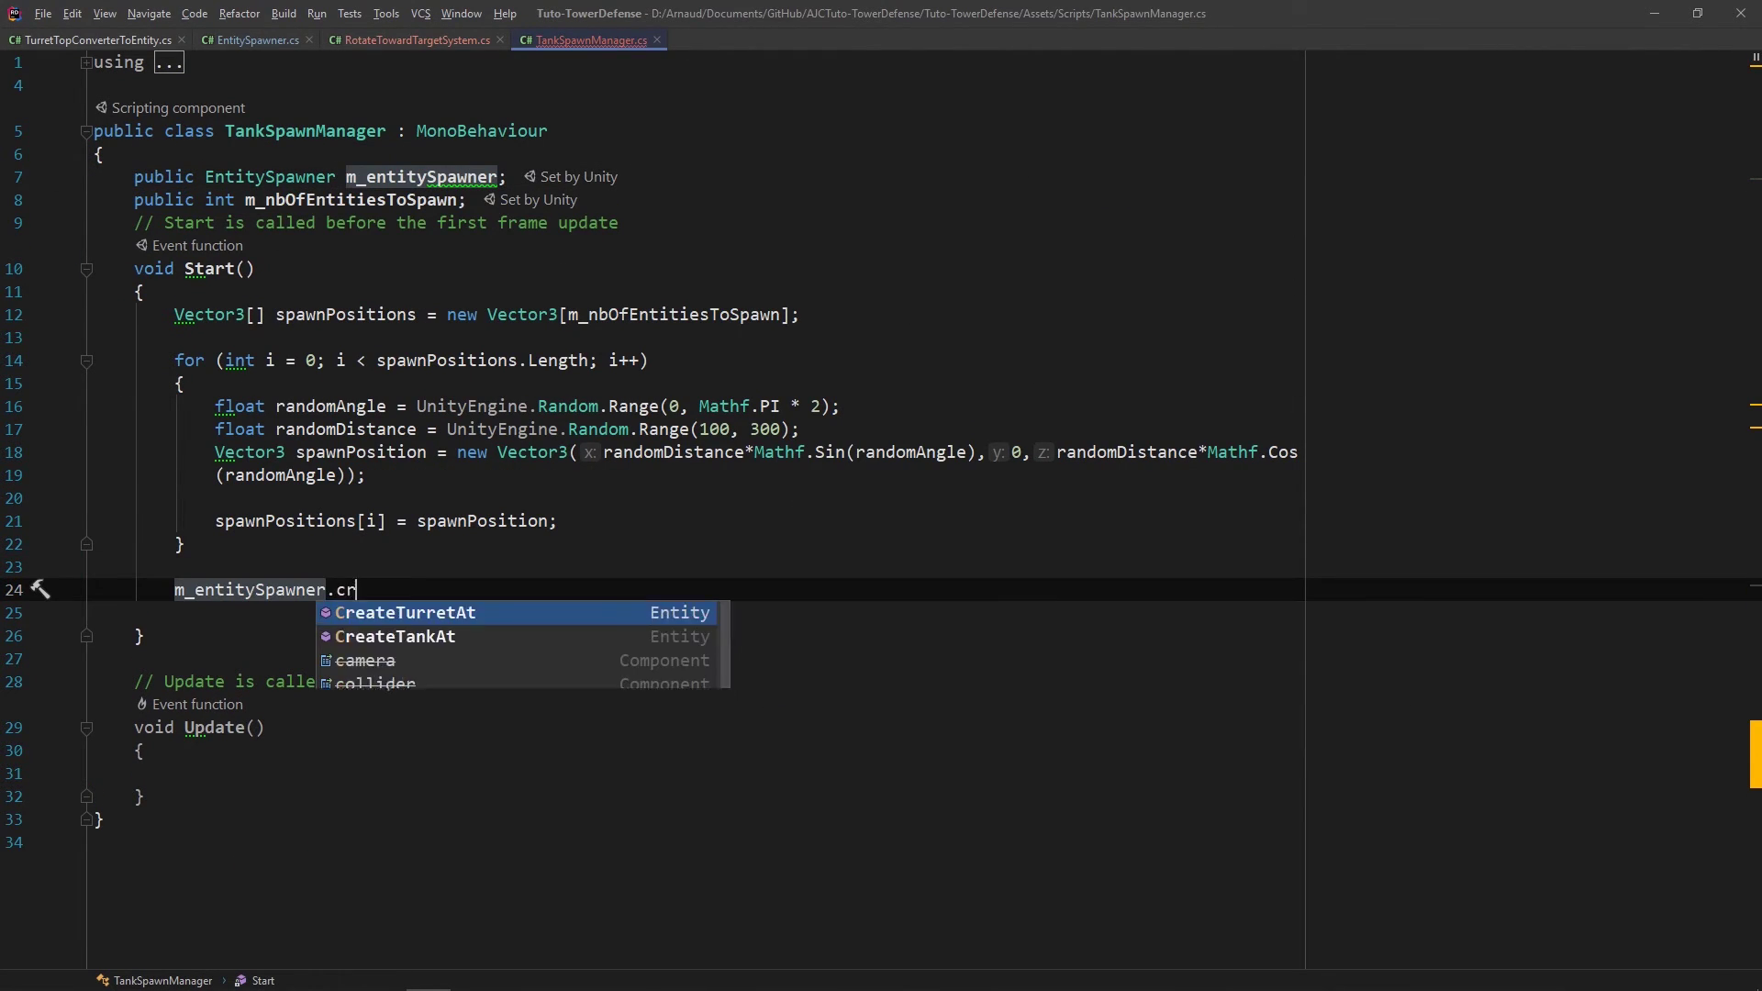
key("Down")
key("Return")
type("sp);")
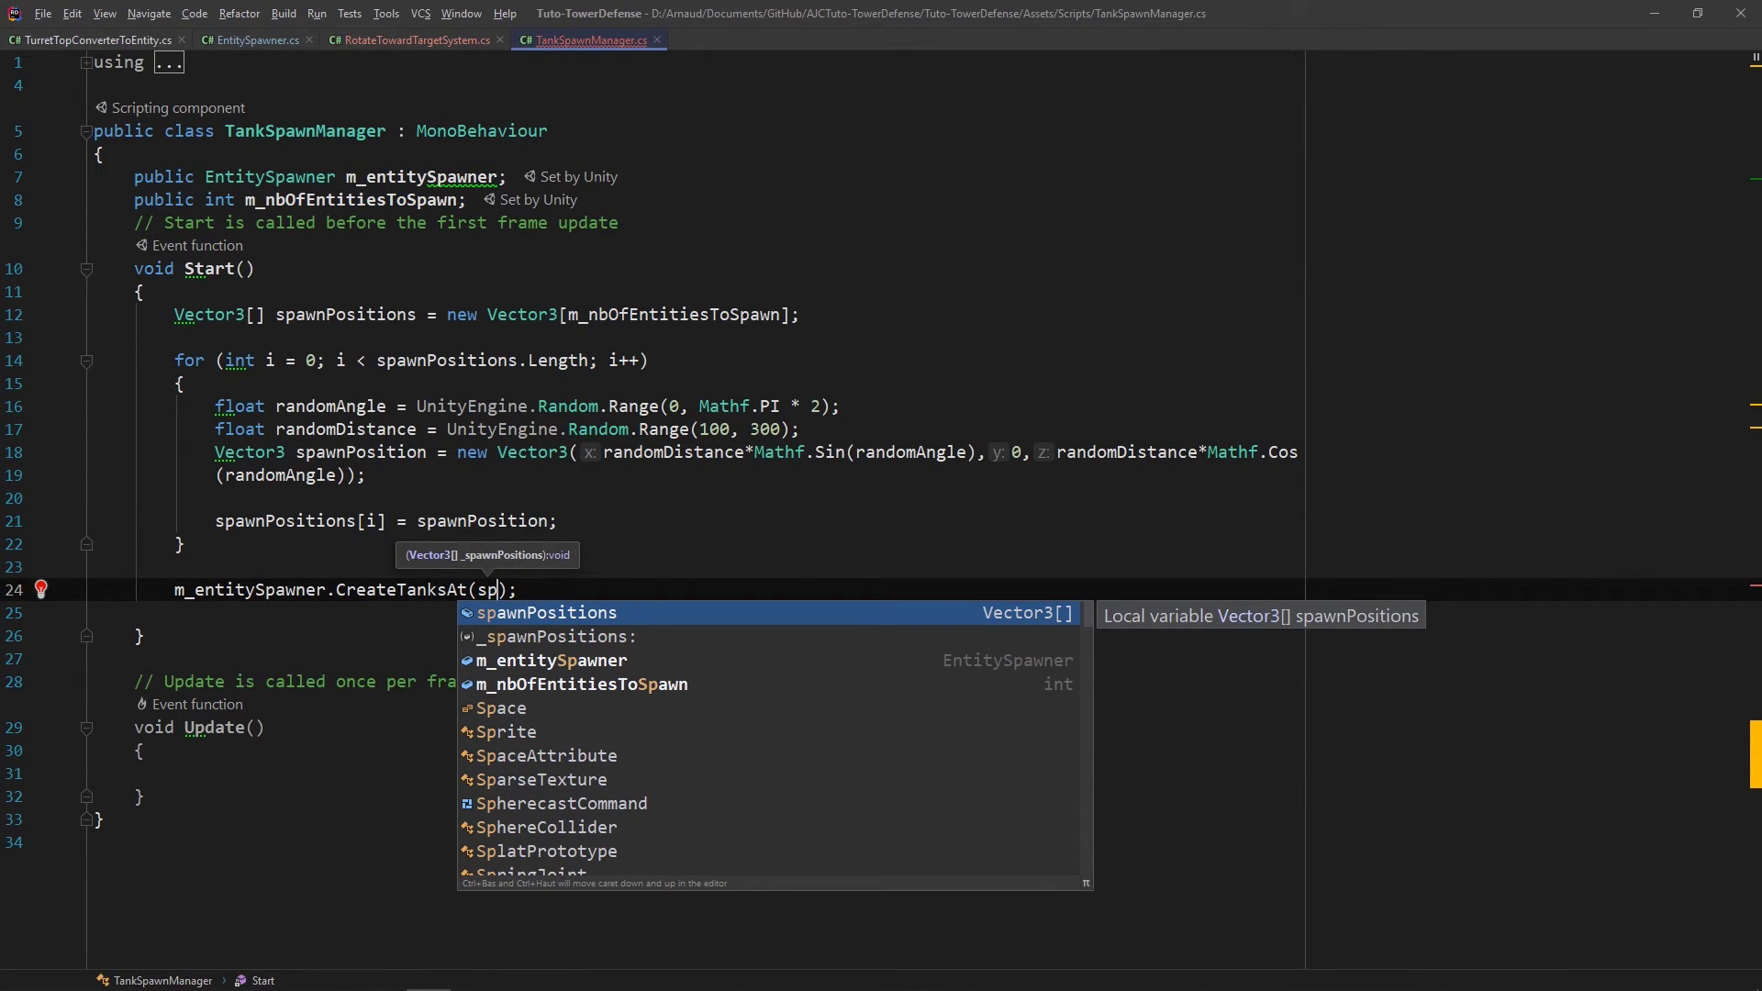
key("Return")
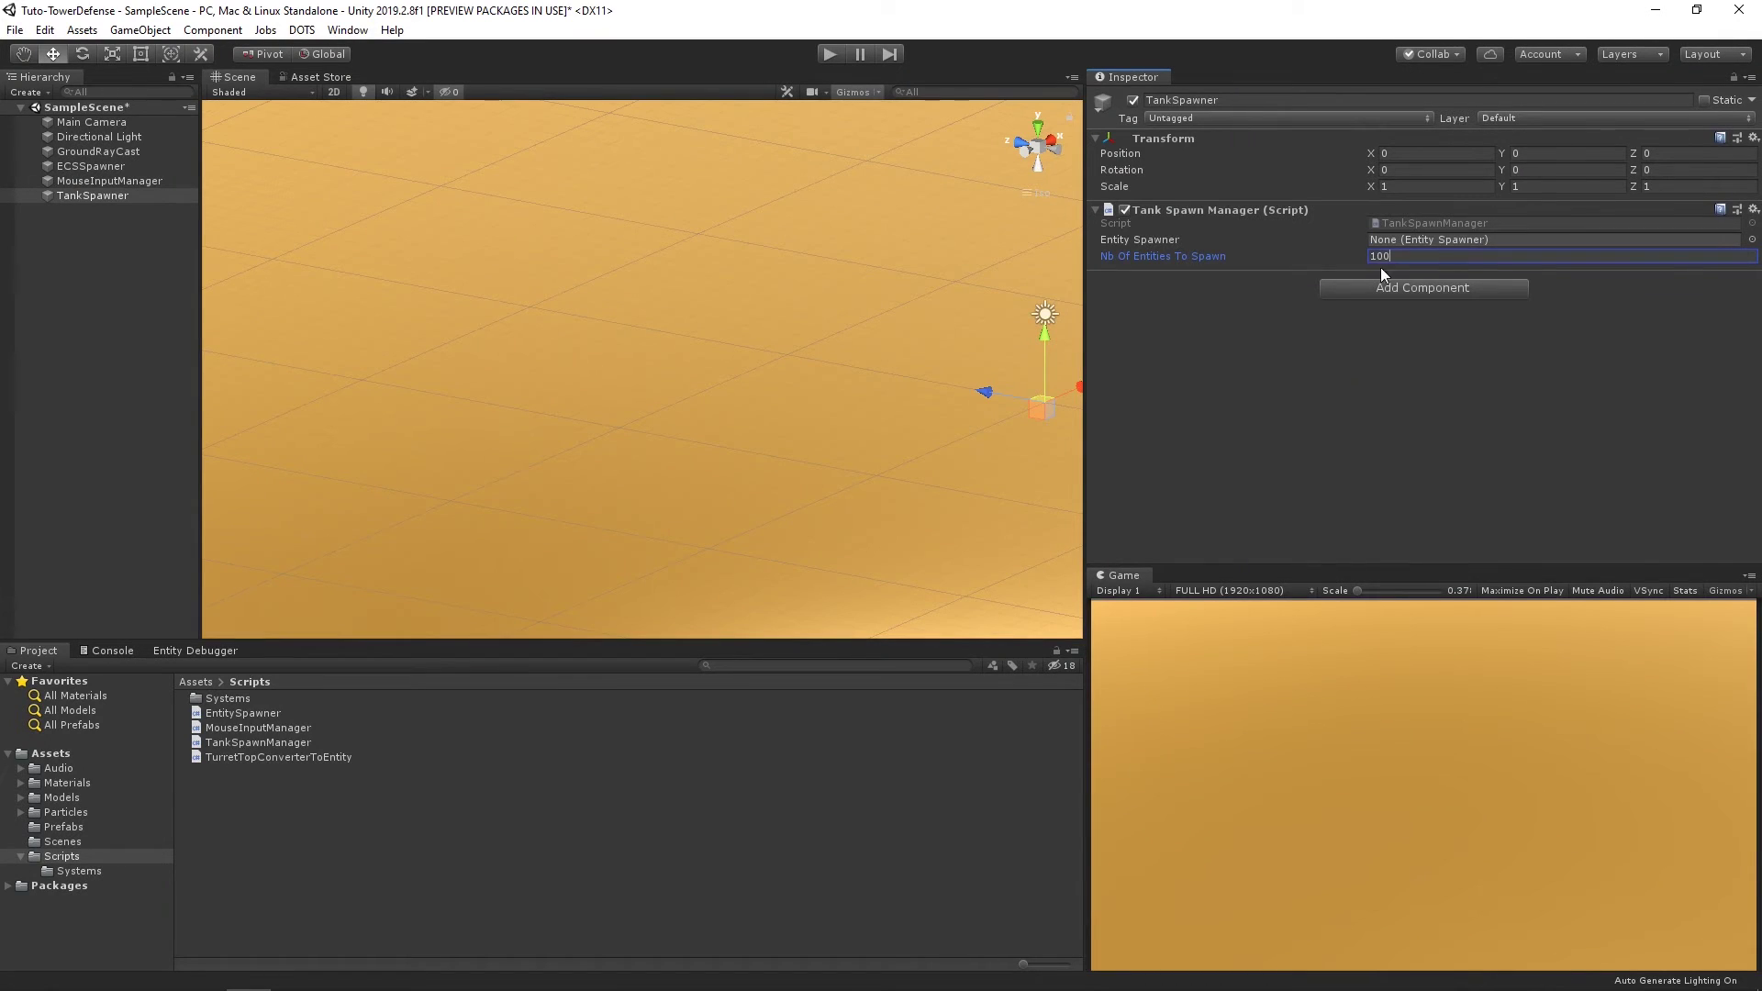
left_click_drag(90, 166, 1522, 238)
Step: Play the scene and zoom out to watch tanks spawn in a ring, then stop
left_click(830, 54)
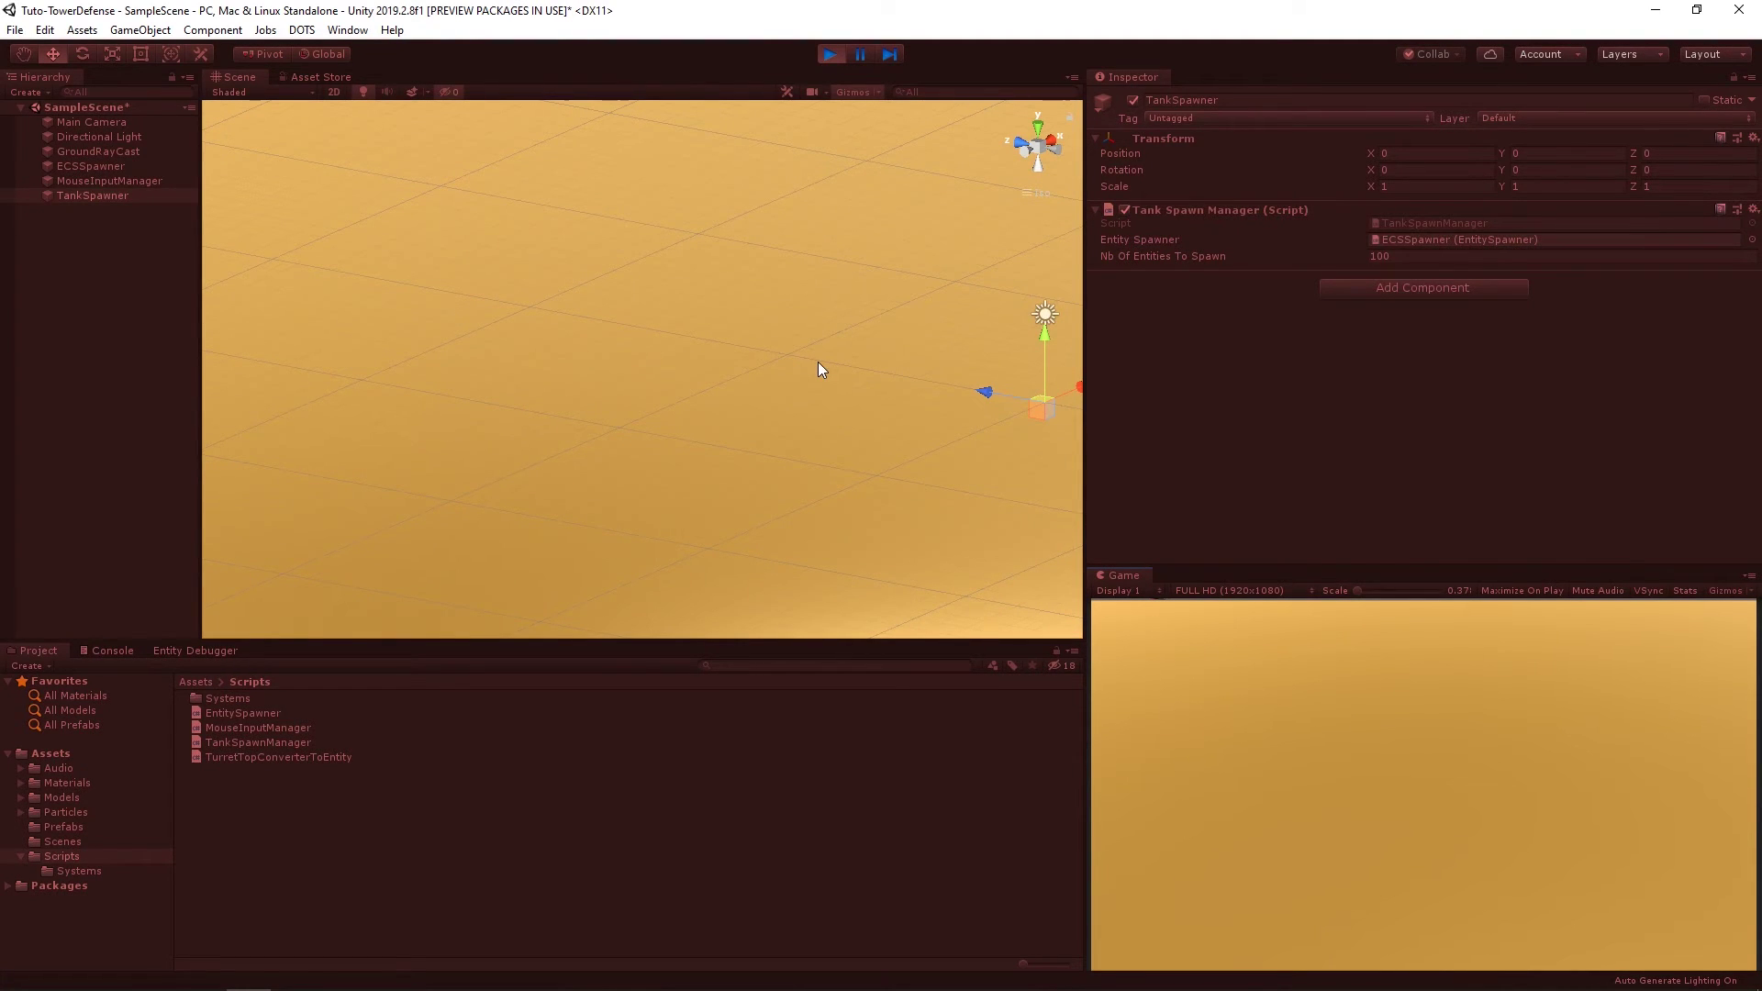
scroll(780, 448, "down", 10)
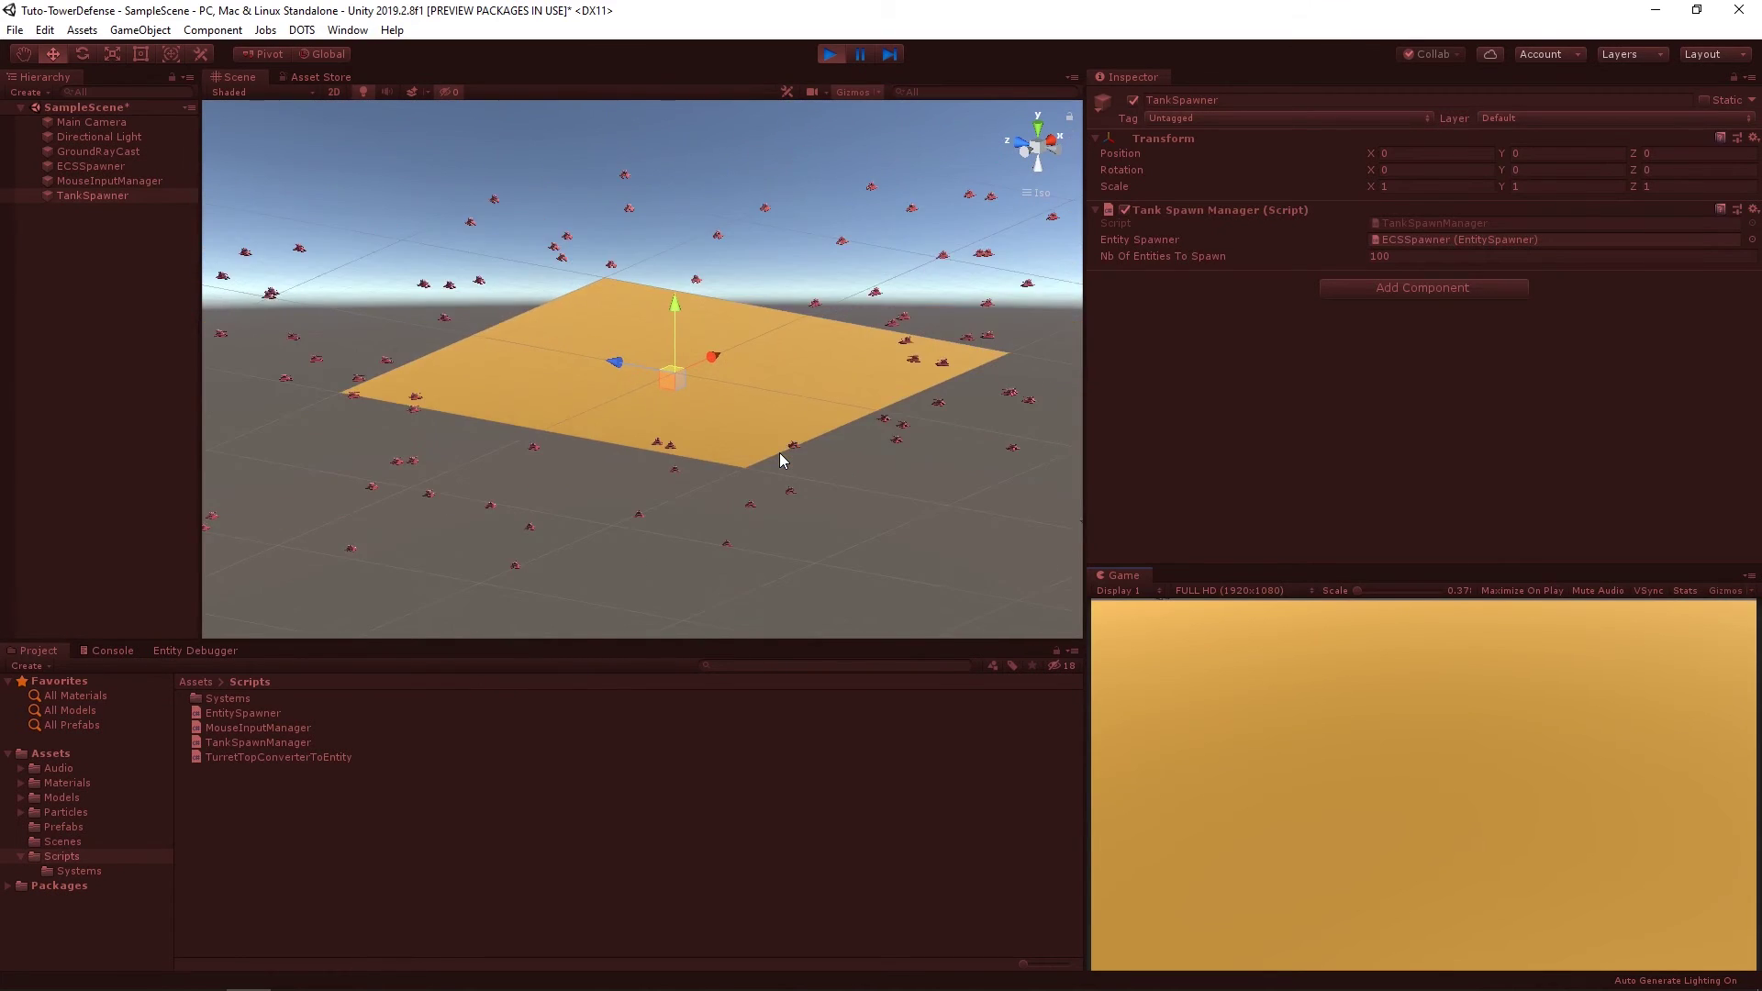
scroll(780, 454, "down", 3)
scroll(780, 453, "up", 3)
scroll(780, 453, "up", 4)
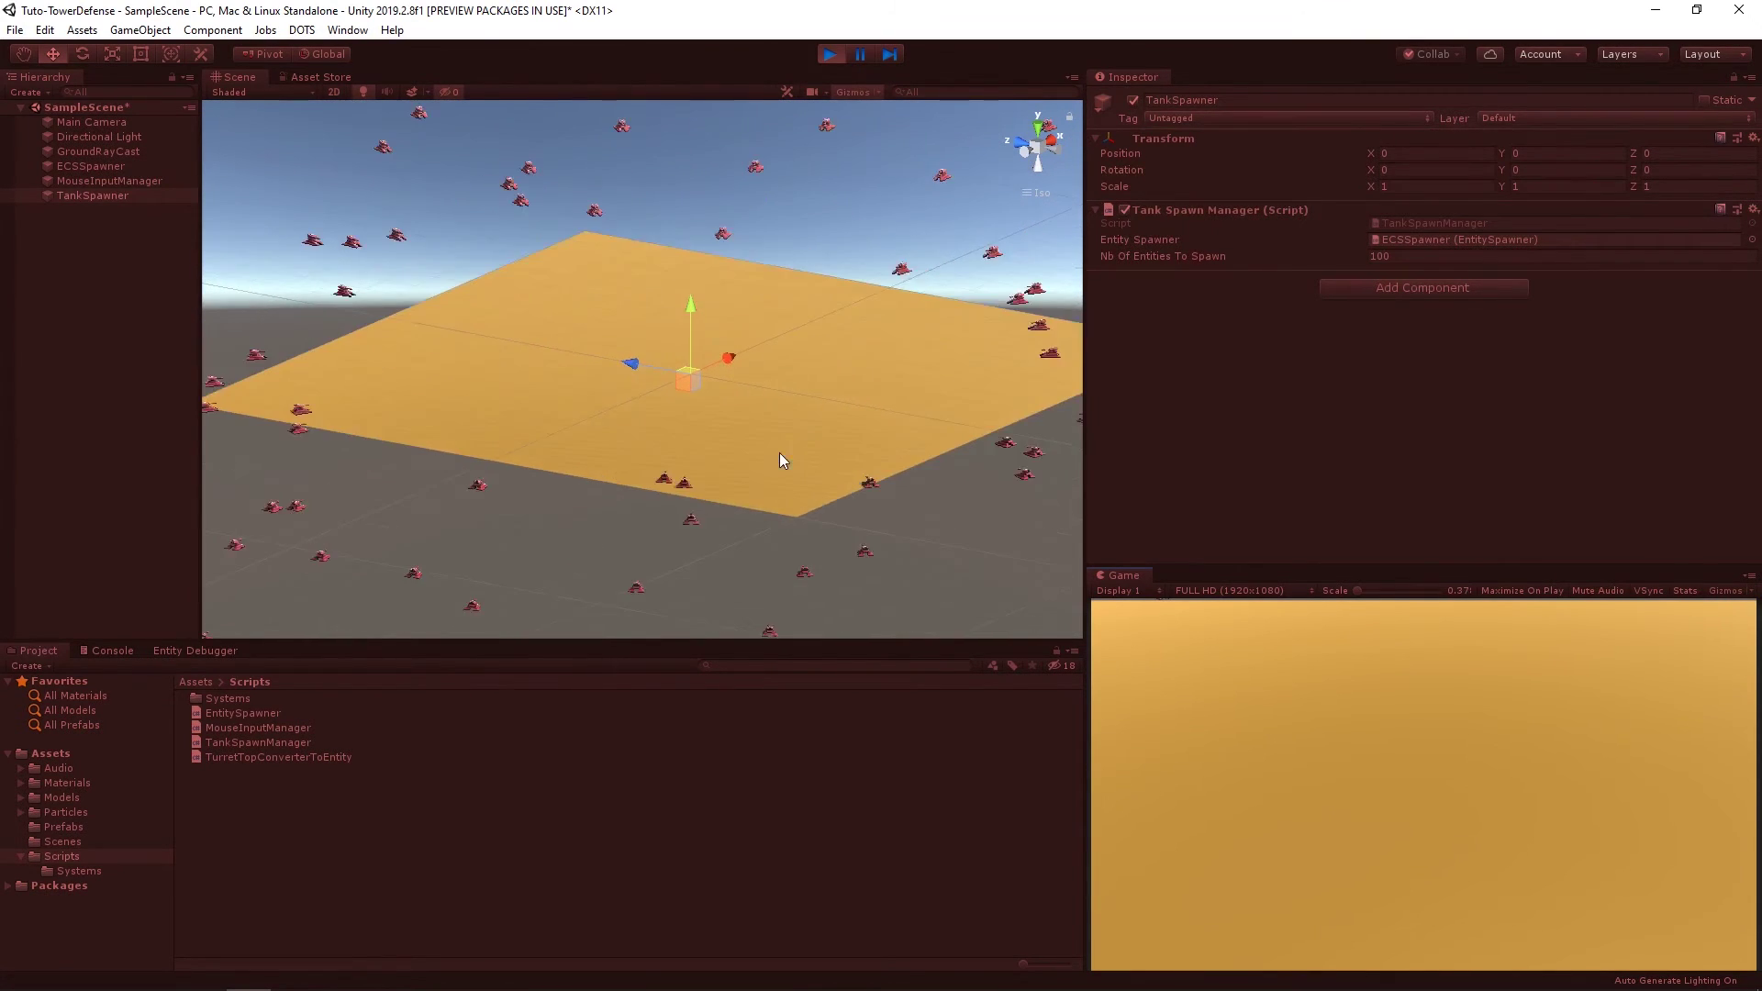
scroll(785, 450, "down", 6)
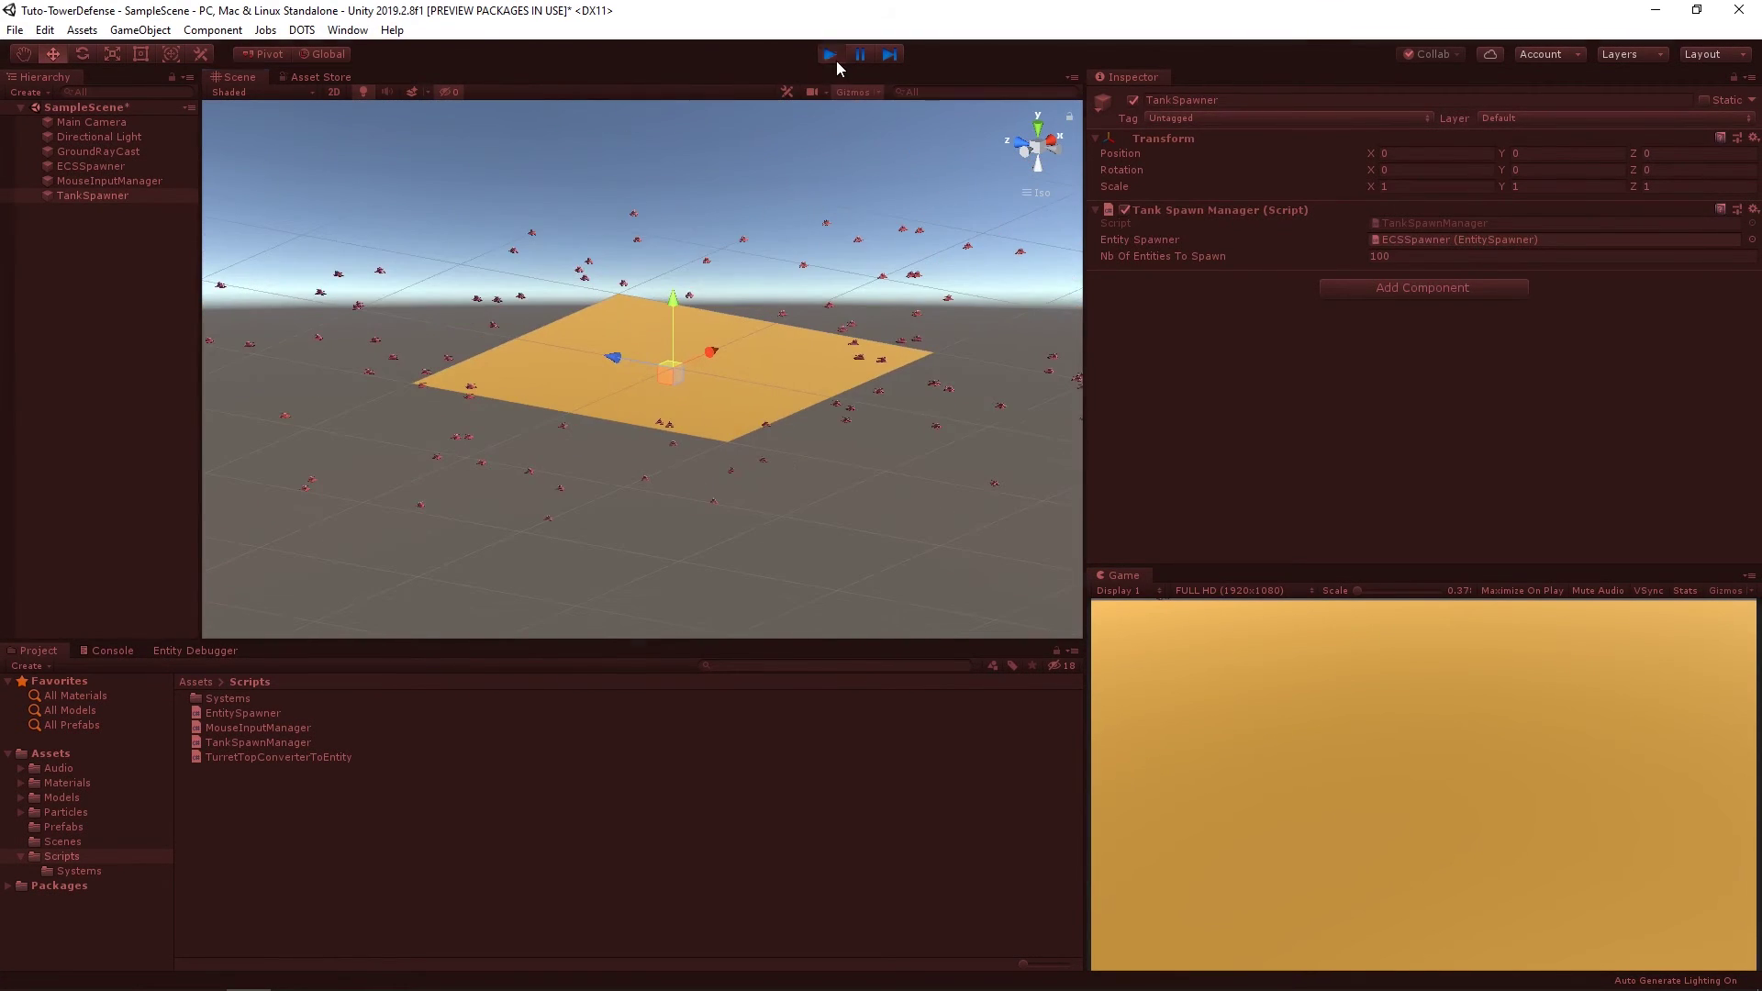
left_click(829, 55)
Step: Set the GroundRayCast object's Scale X and Y to 500
left_click(134, 150)
left_click(1436, 187)
type("500")
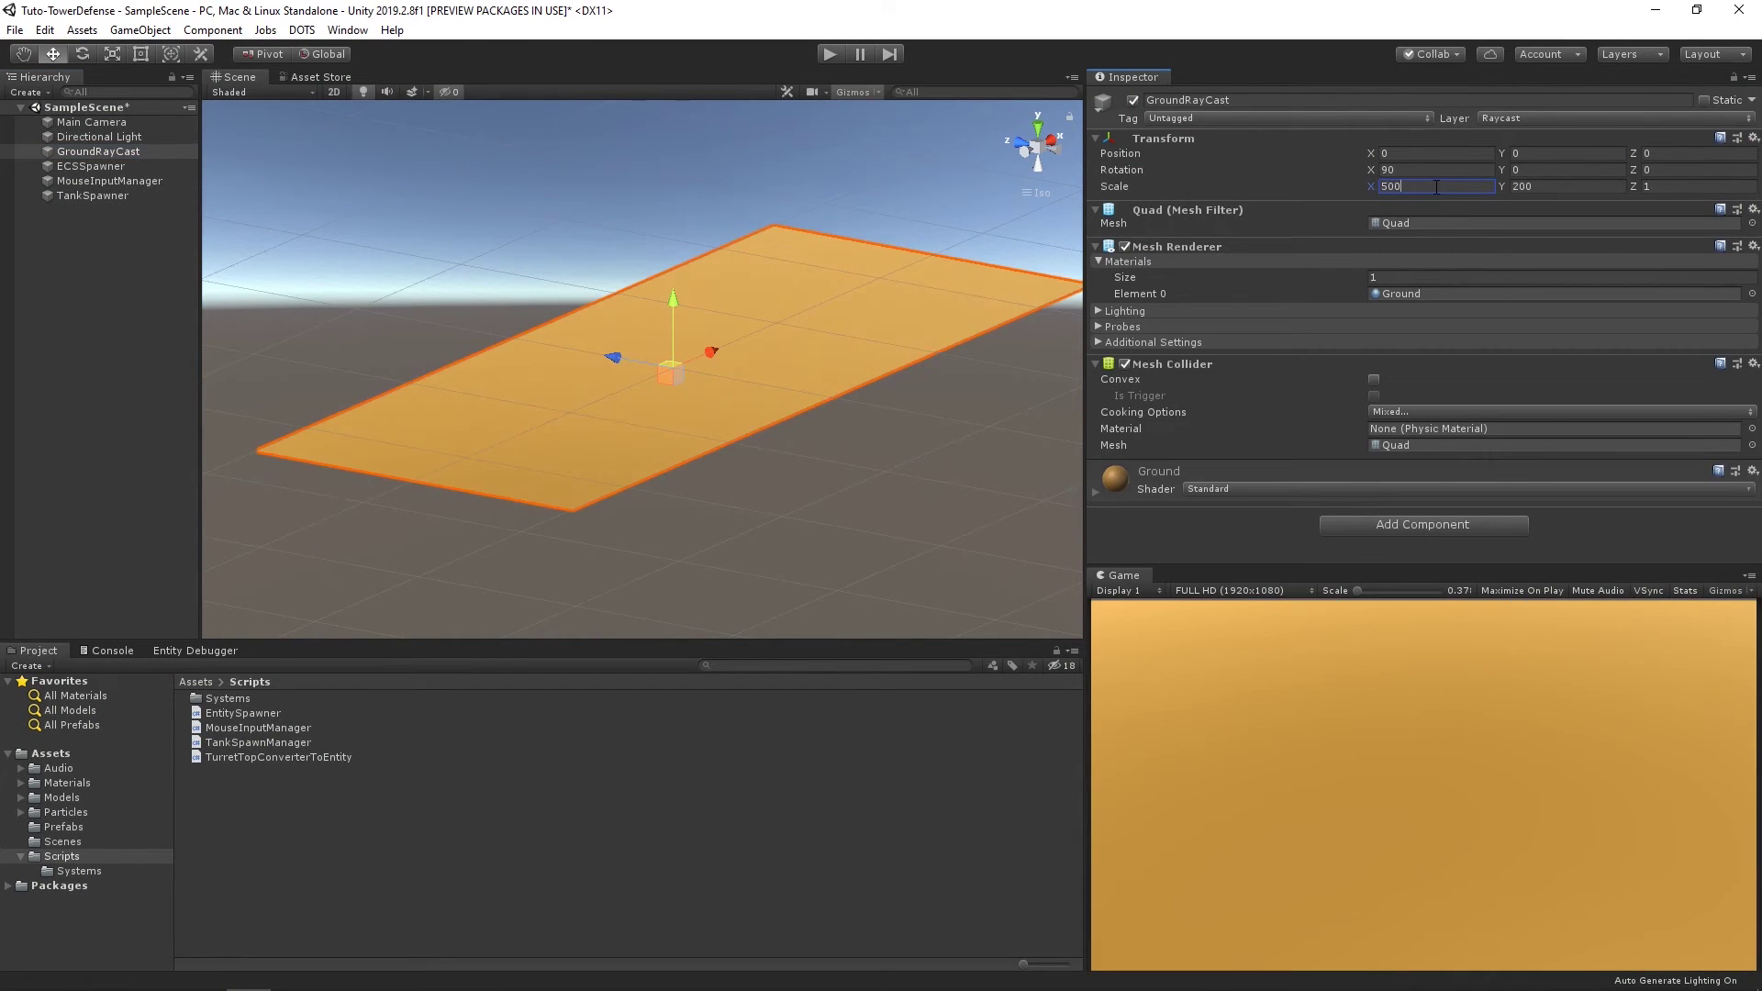
key("Tab")
type("500")
Step: Open TankSpawnManager from the TankSpawner object in Rider
left_click(245, 758)
left_click(250, 743)
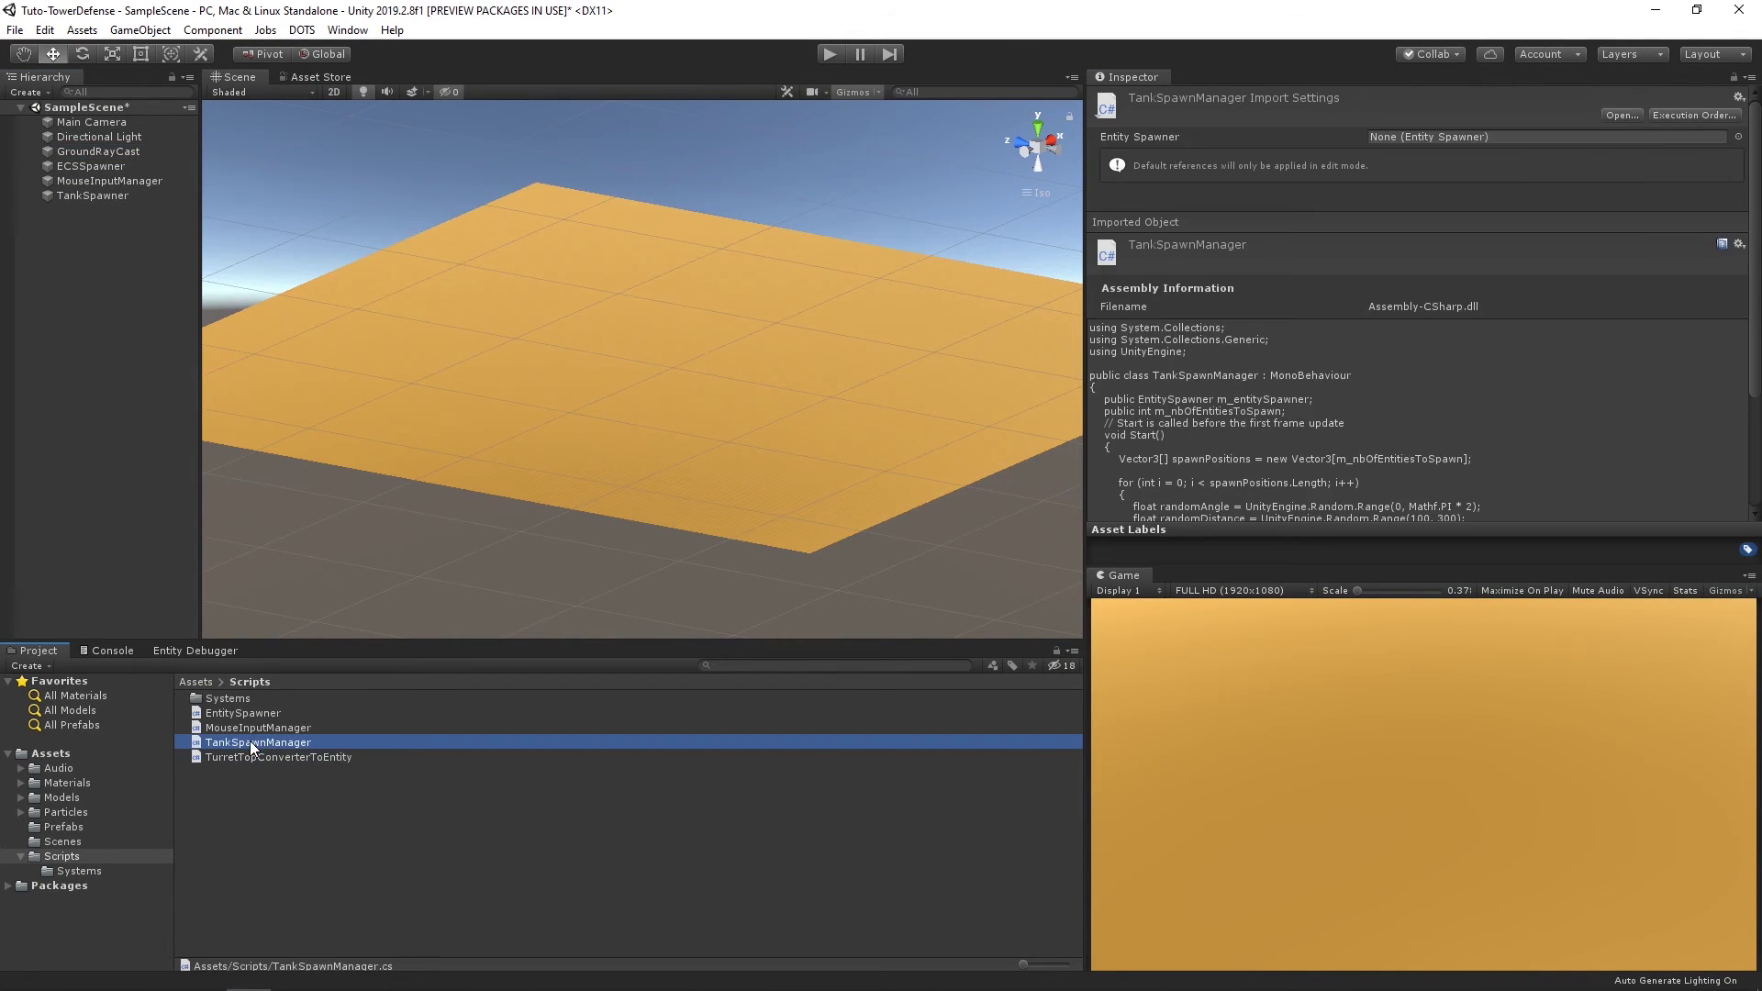
left_click(134, 199)
double_click(1428, 224)
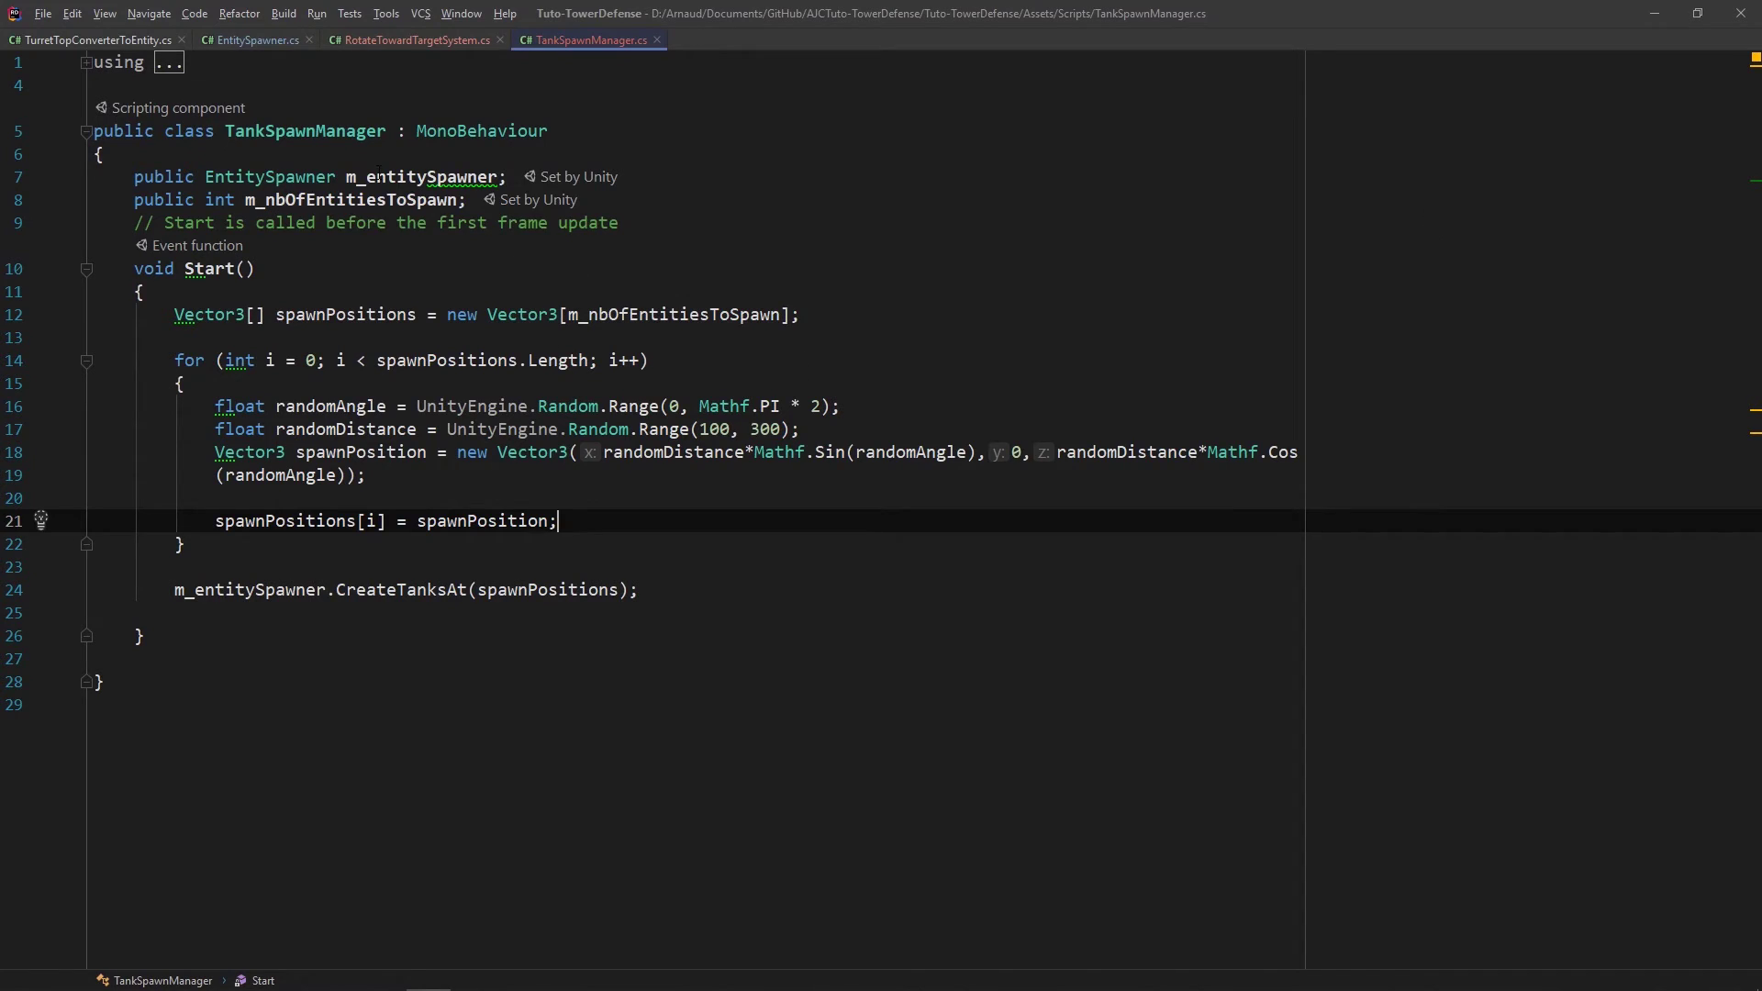
Step: Declare public float fields m_minDistanceOfSpawn and m_maxDistanceOfSpawn in TankSpawnManager
left_click(473, 200)
key("Return")
type("public float m")
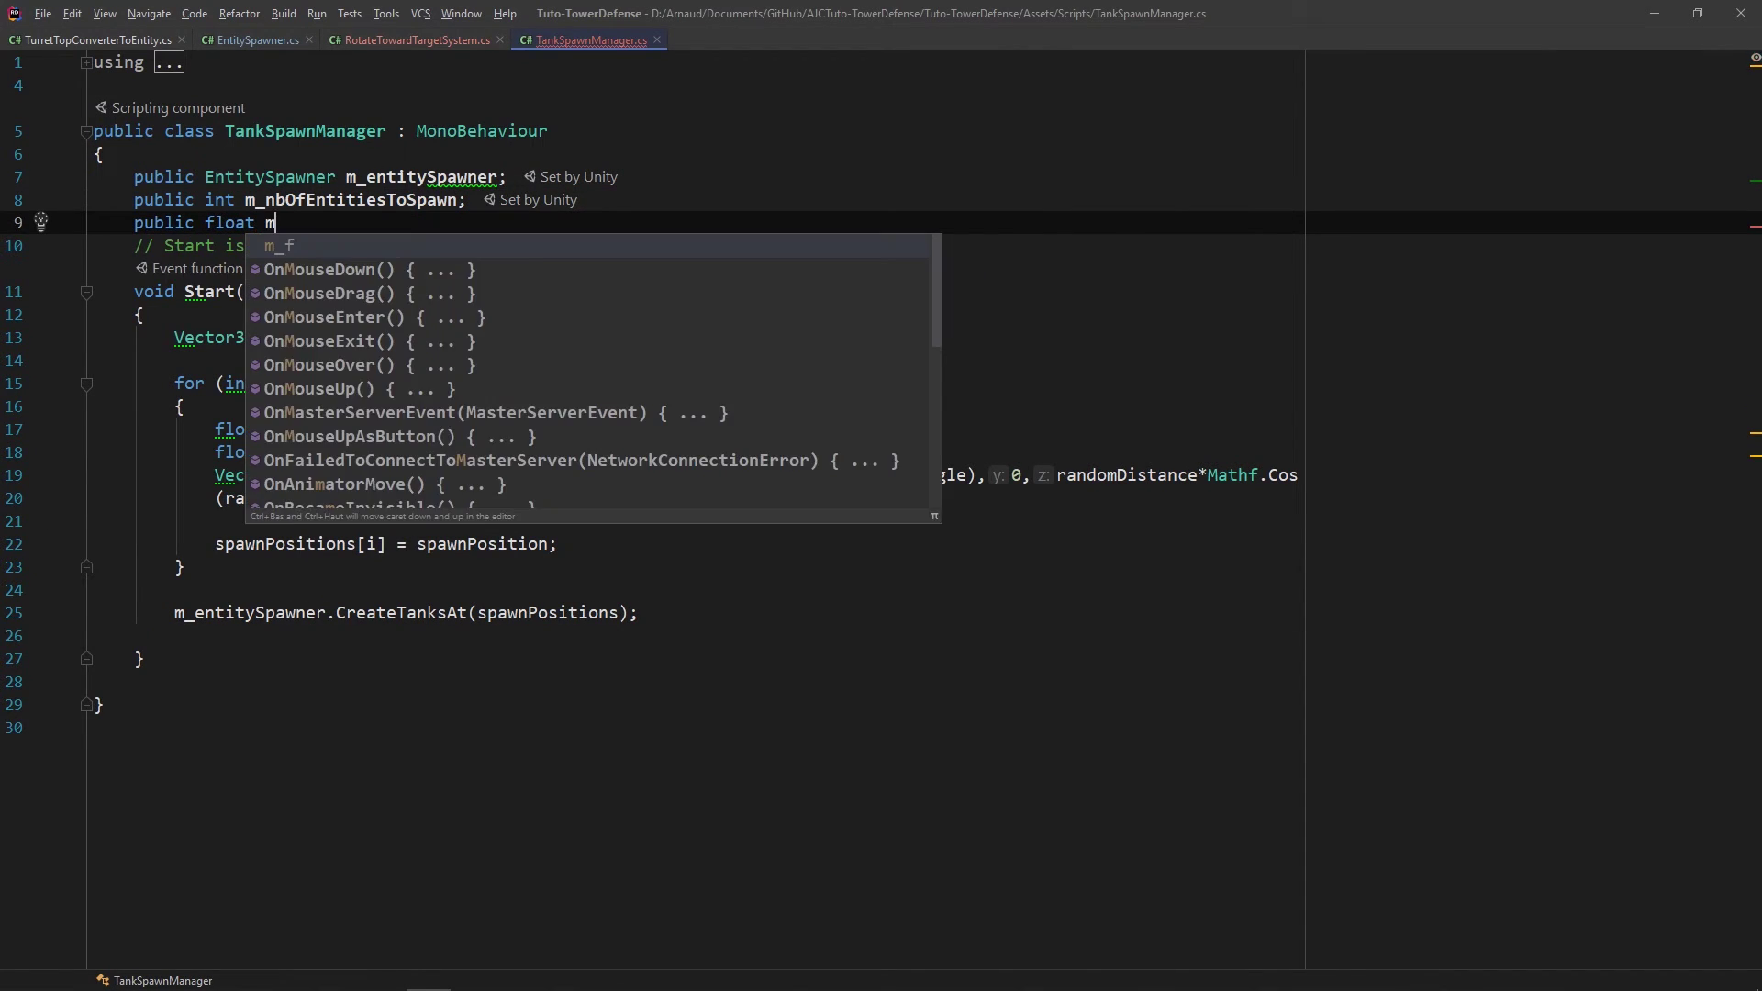
type("_minDistanceOfSpawn;")
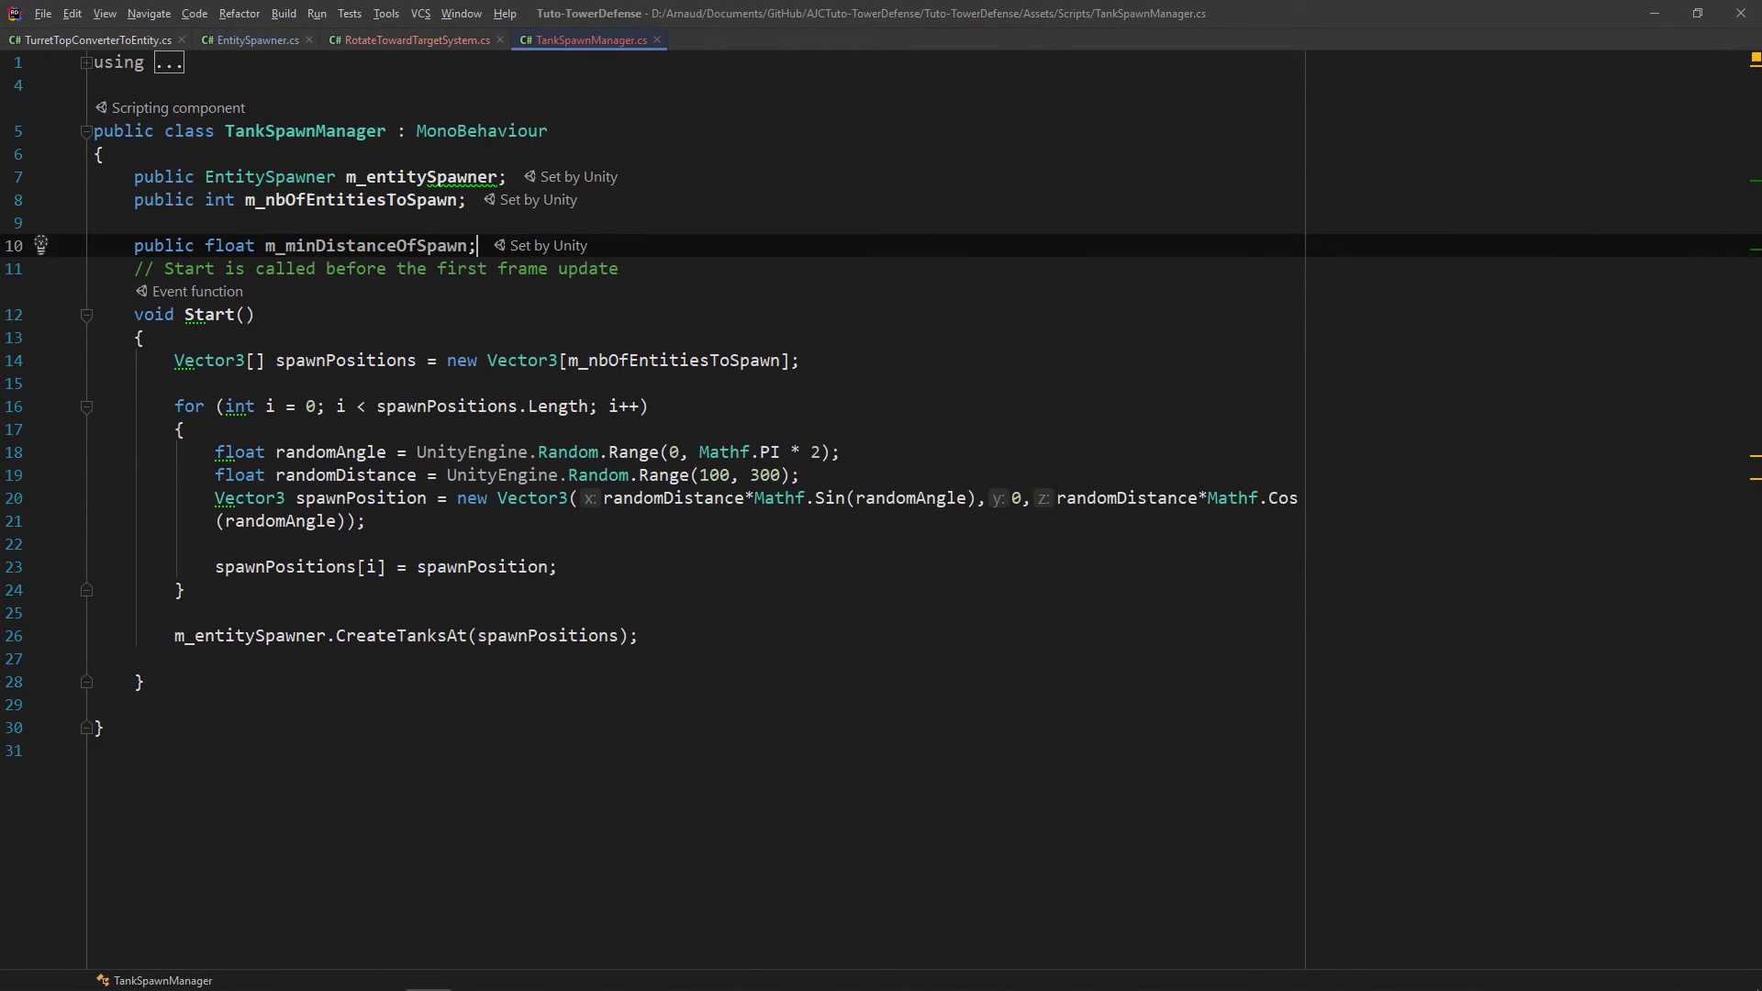
key("ctrl+d")
type("max")
Step: Replace Range(100, 300) with Range(m_minDistanceOfSpawn, m_maxDistanceOfSpawn) for randomDistance
double_click(678, 497)
type("m_minDistanceOfSpawn")
double_click(372, 268)
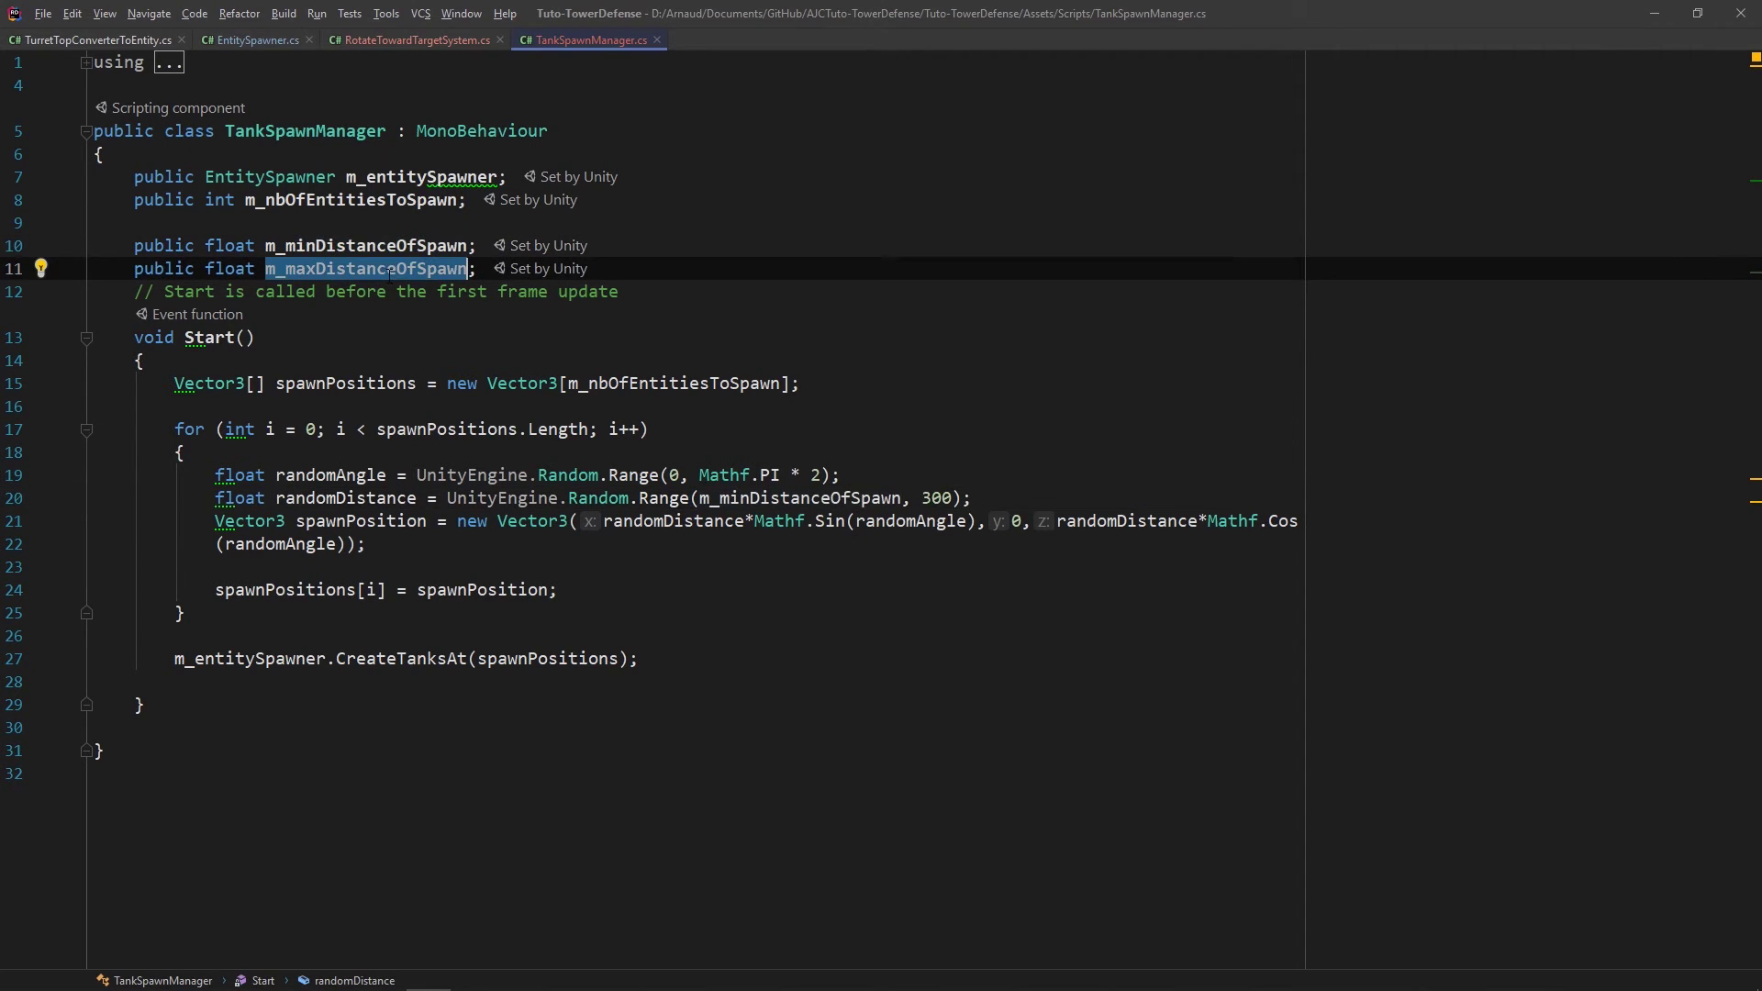
key("ctrl+c")
key("ctrl+v")
left_click(1008, 450)
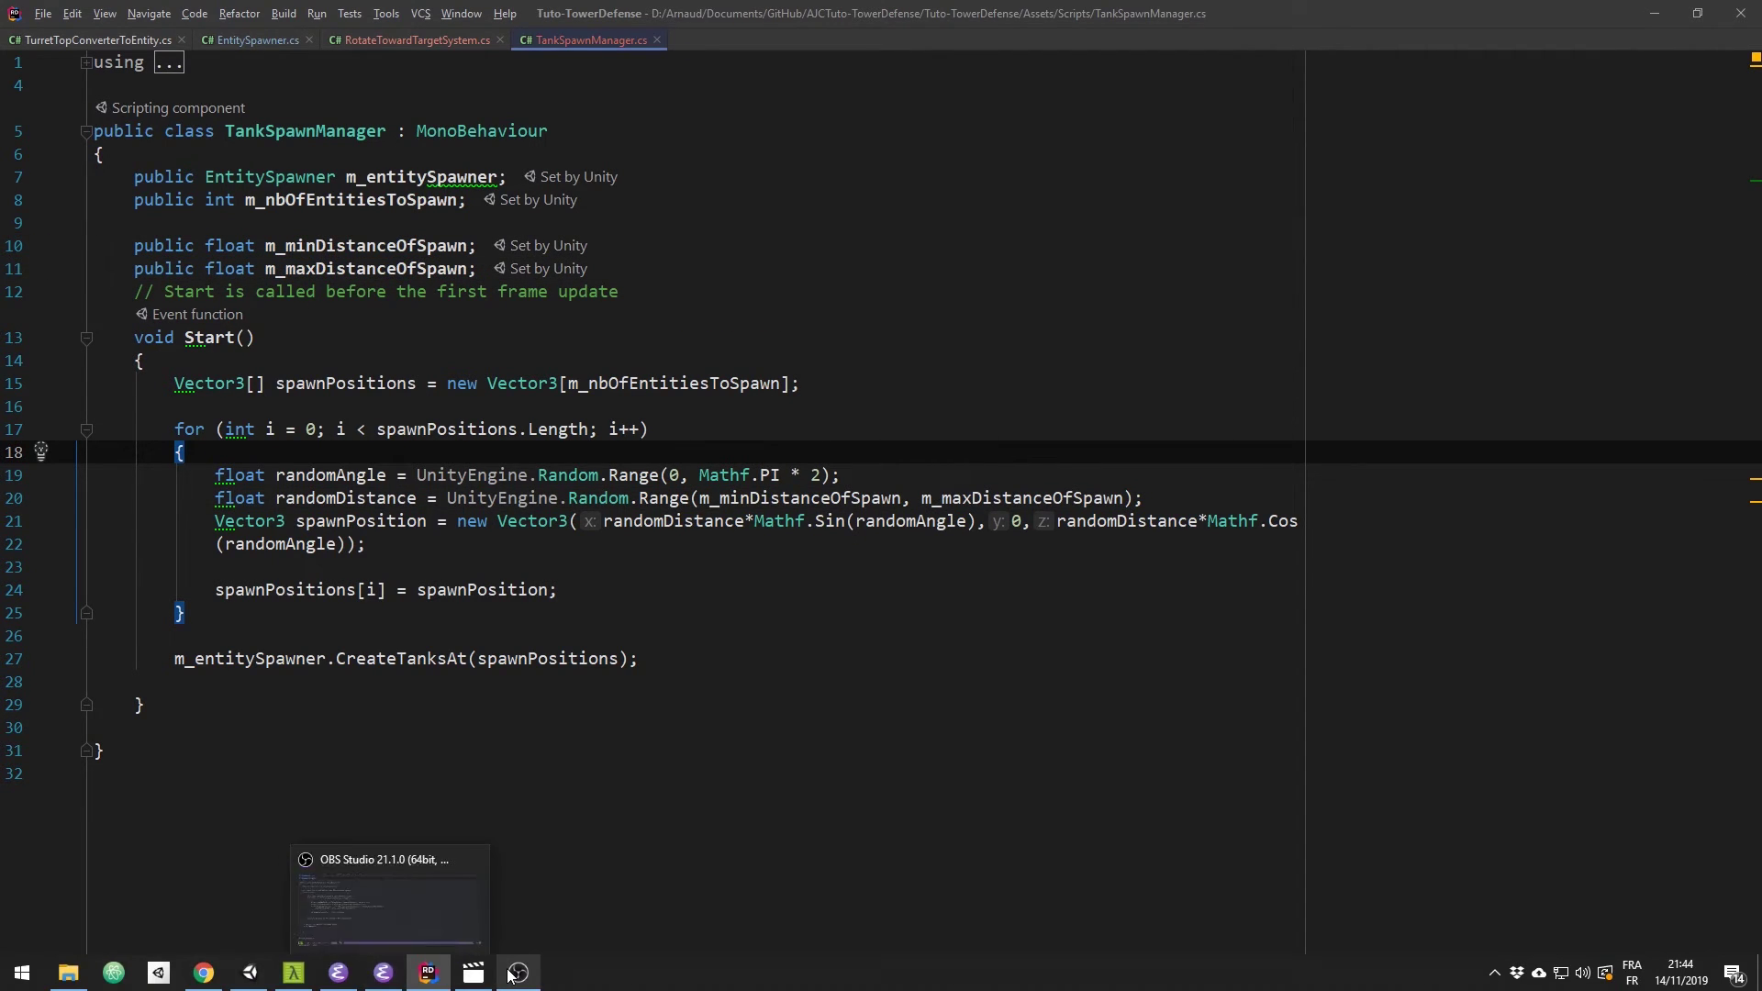
Step: In Unity, set TankSpawner's Min Distance Of Spawn to 50, Max Distance to 20, and edit Nb Of Entities To Spawn
mouse_move(266, 973)
left_click(266, 881)
left_click(1474, 273)
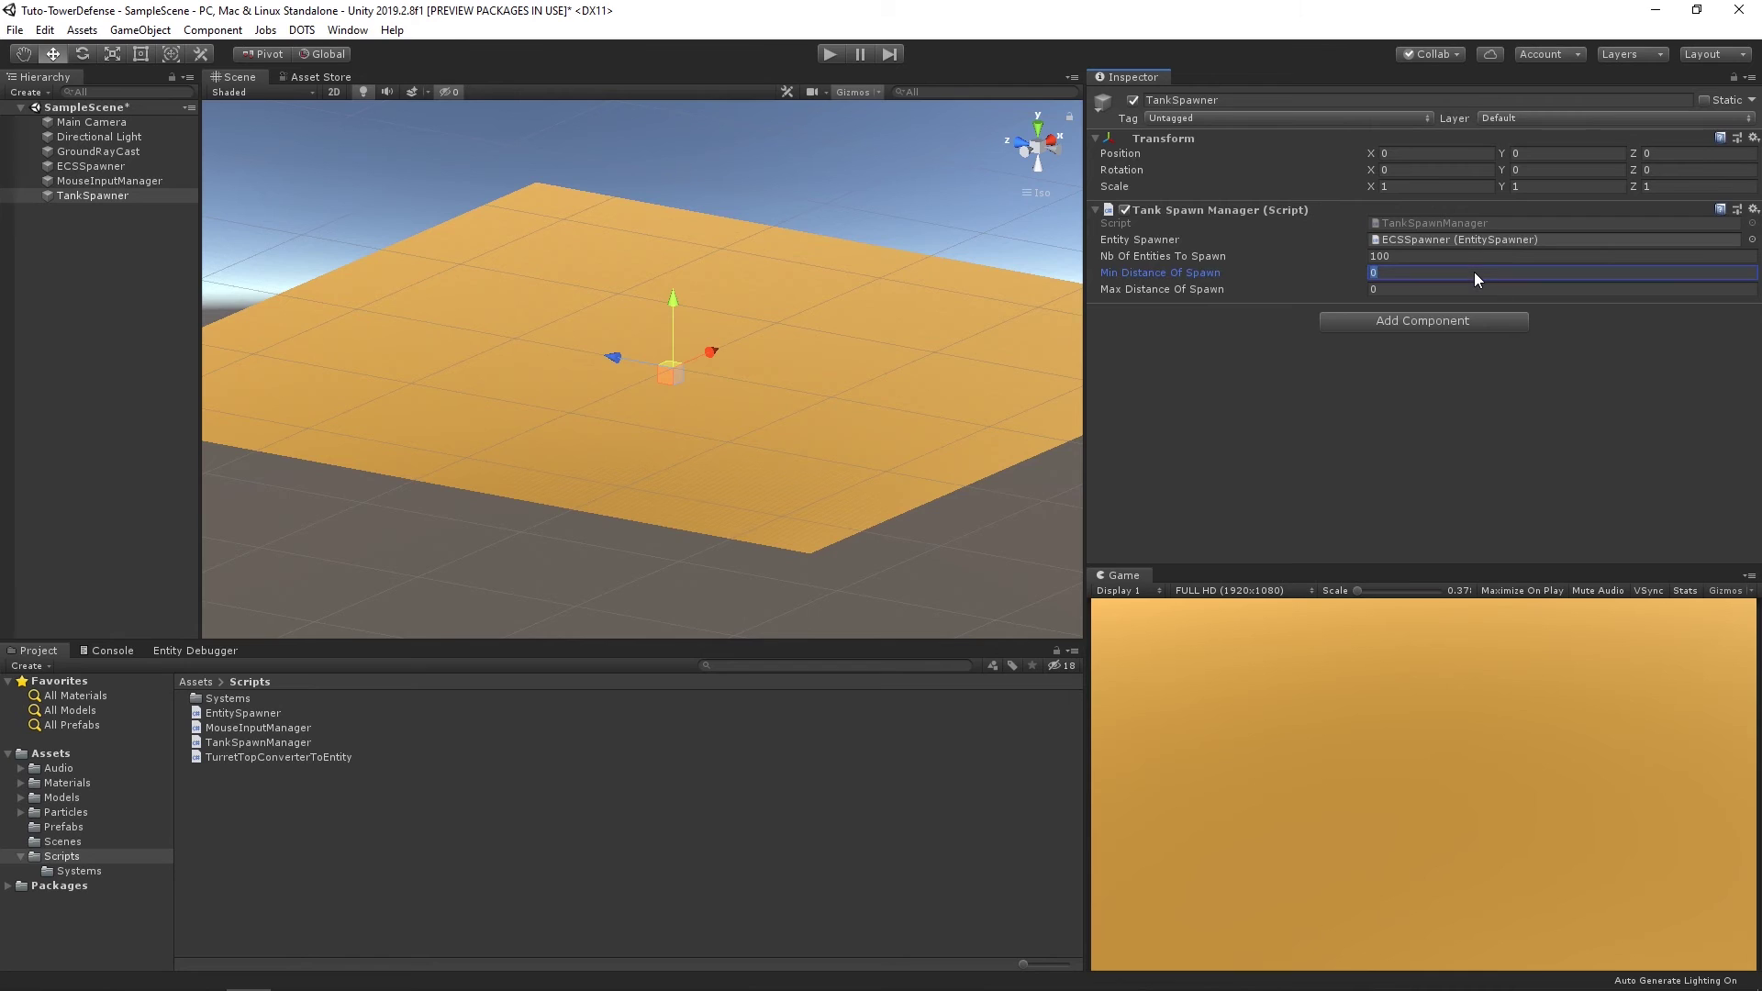
type("50")
left_click(1476, 289)
type("20")
left_click(1430, 257)
type("500")
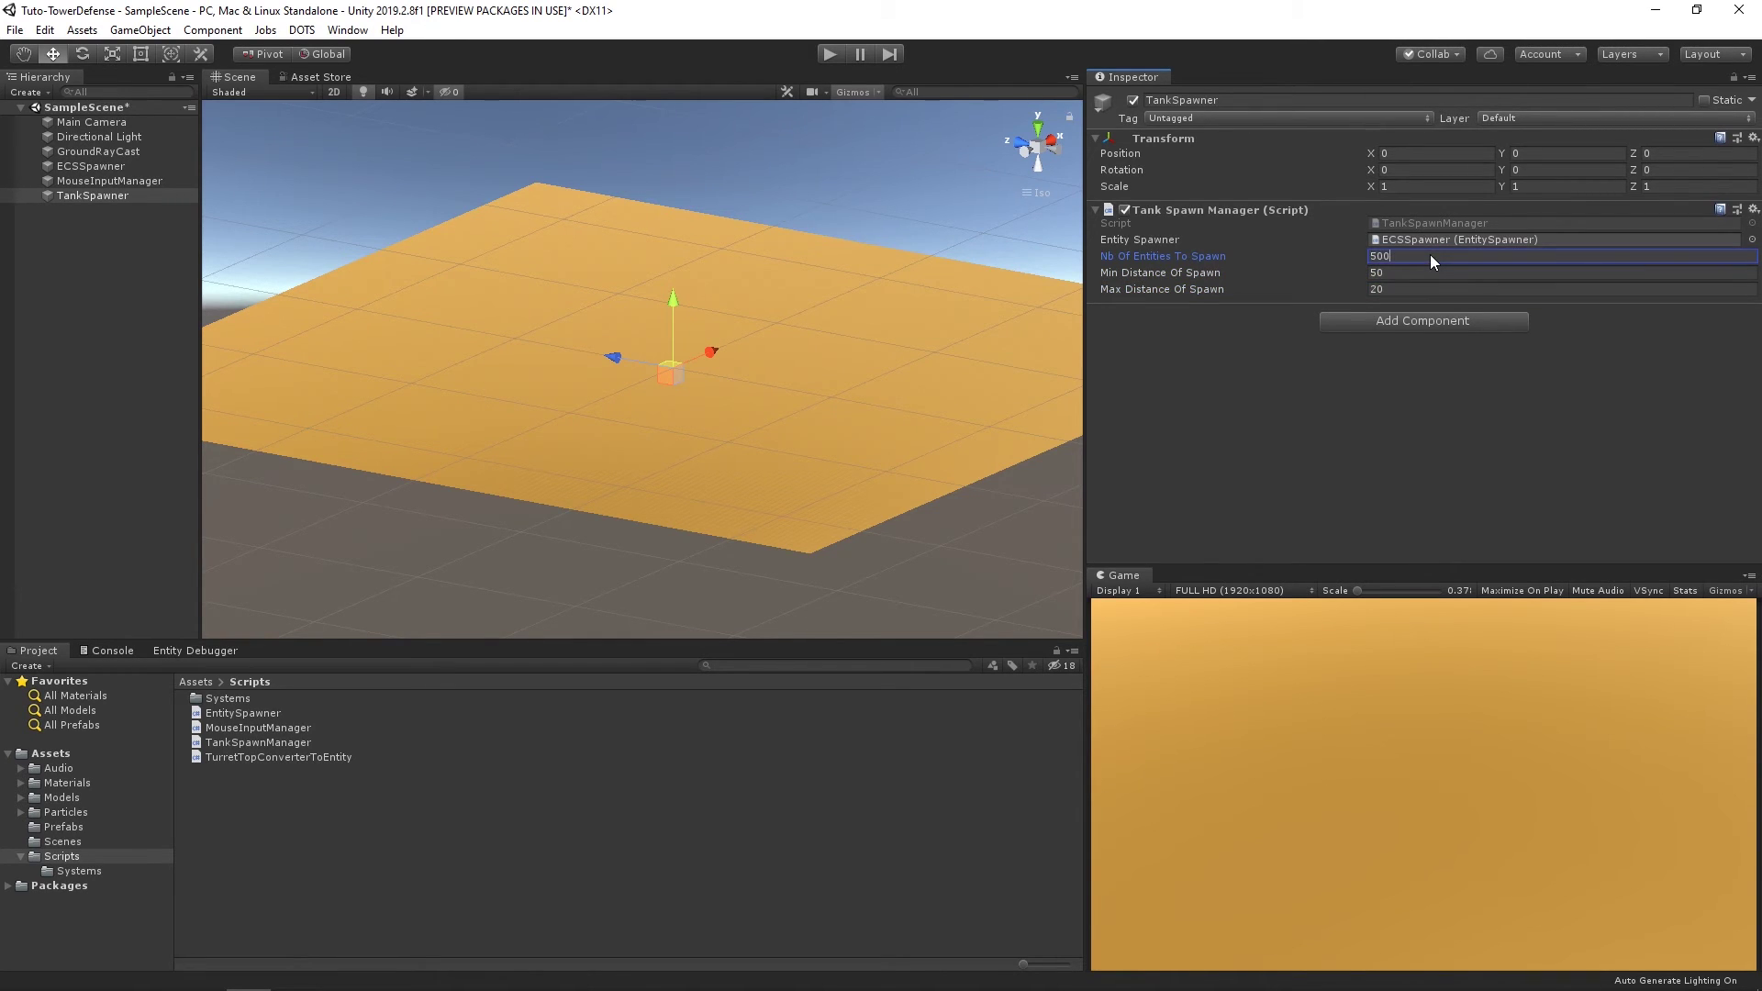
Step: Play-test the tank ring with an enlarged game view, then stop the game
left_click(830, 55)
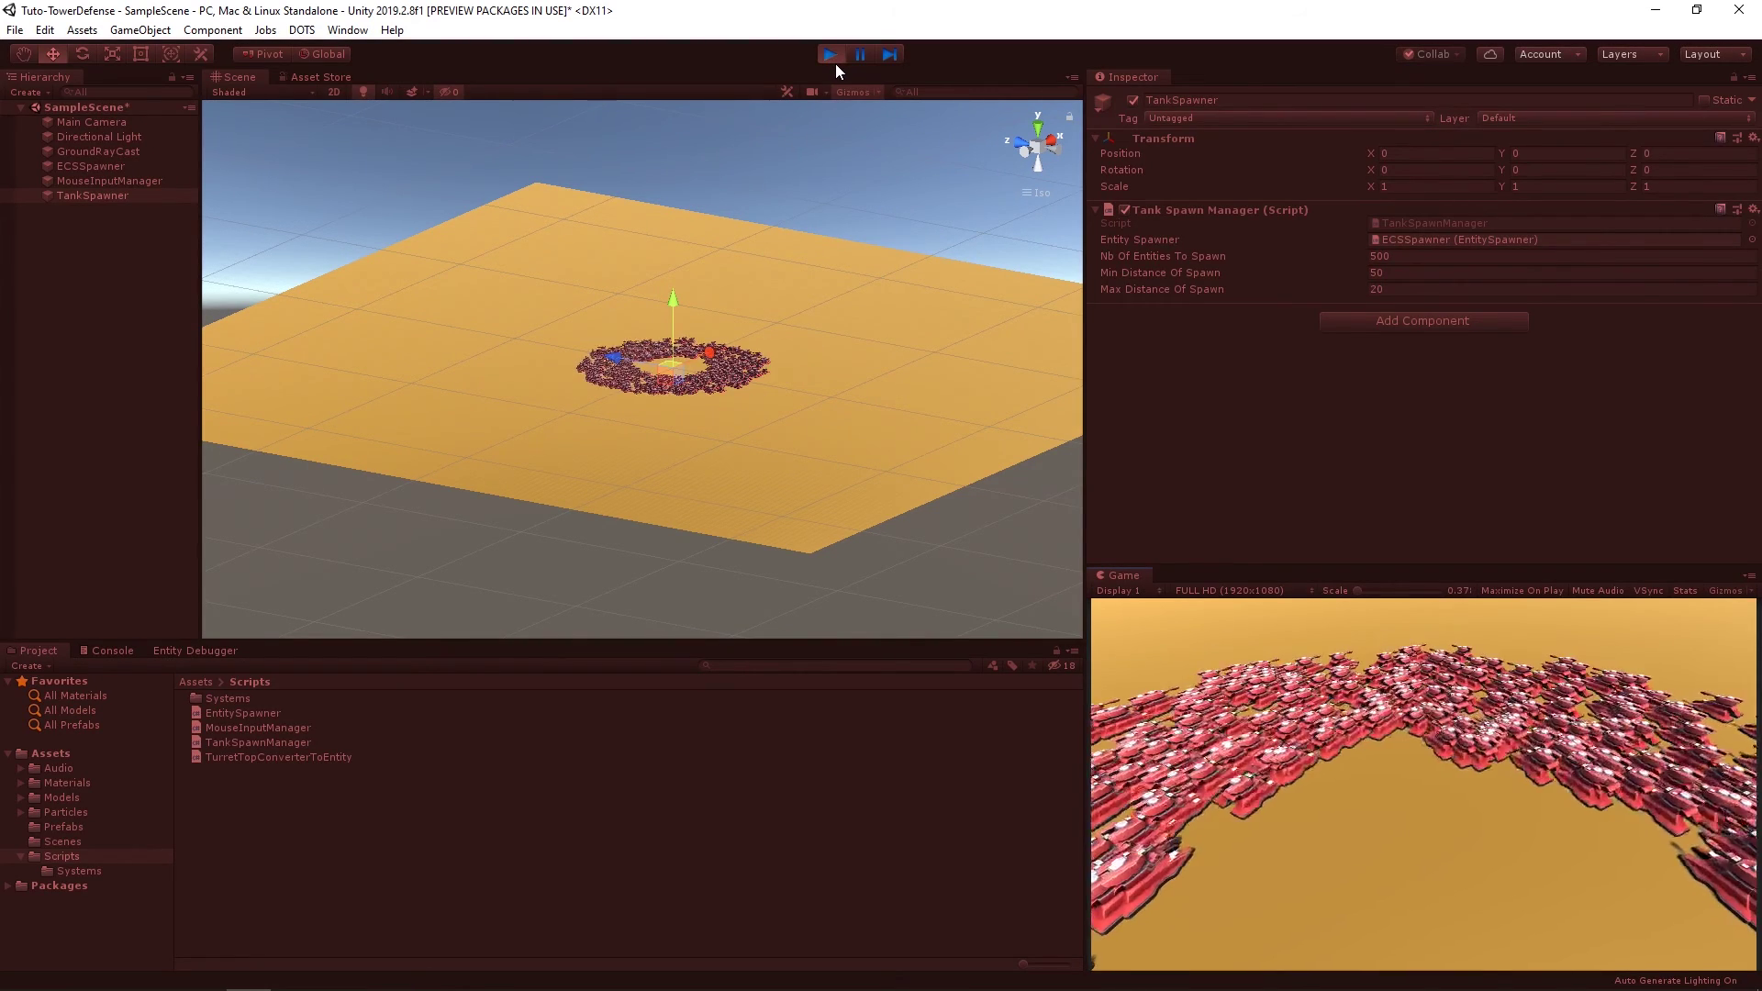
left_click_drag(1085, 638, 949, 638)
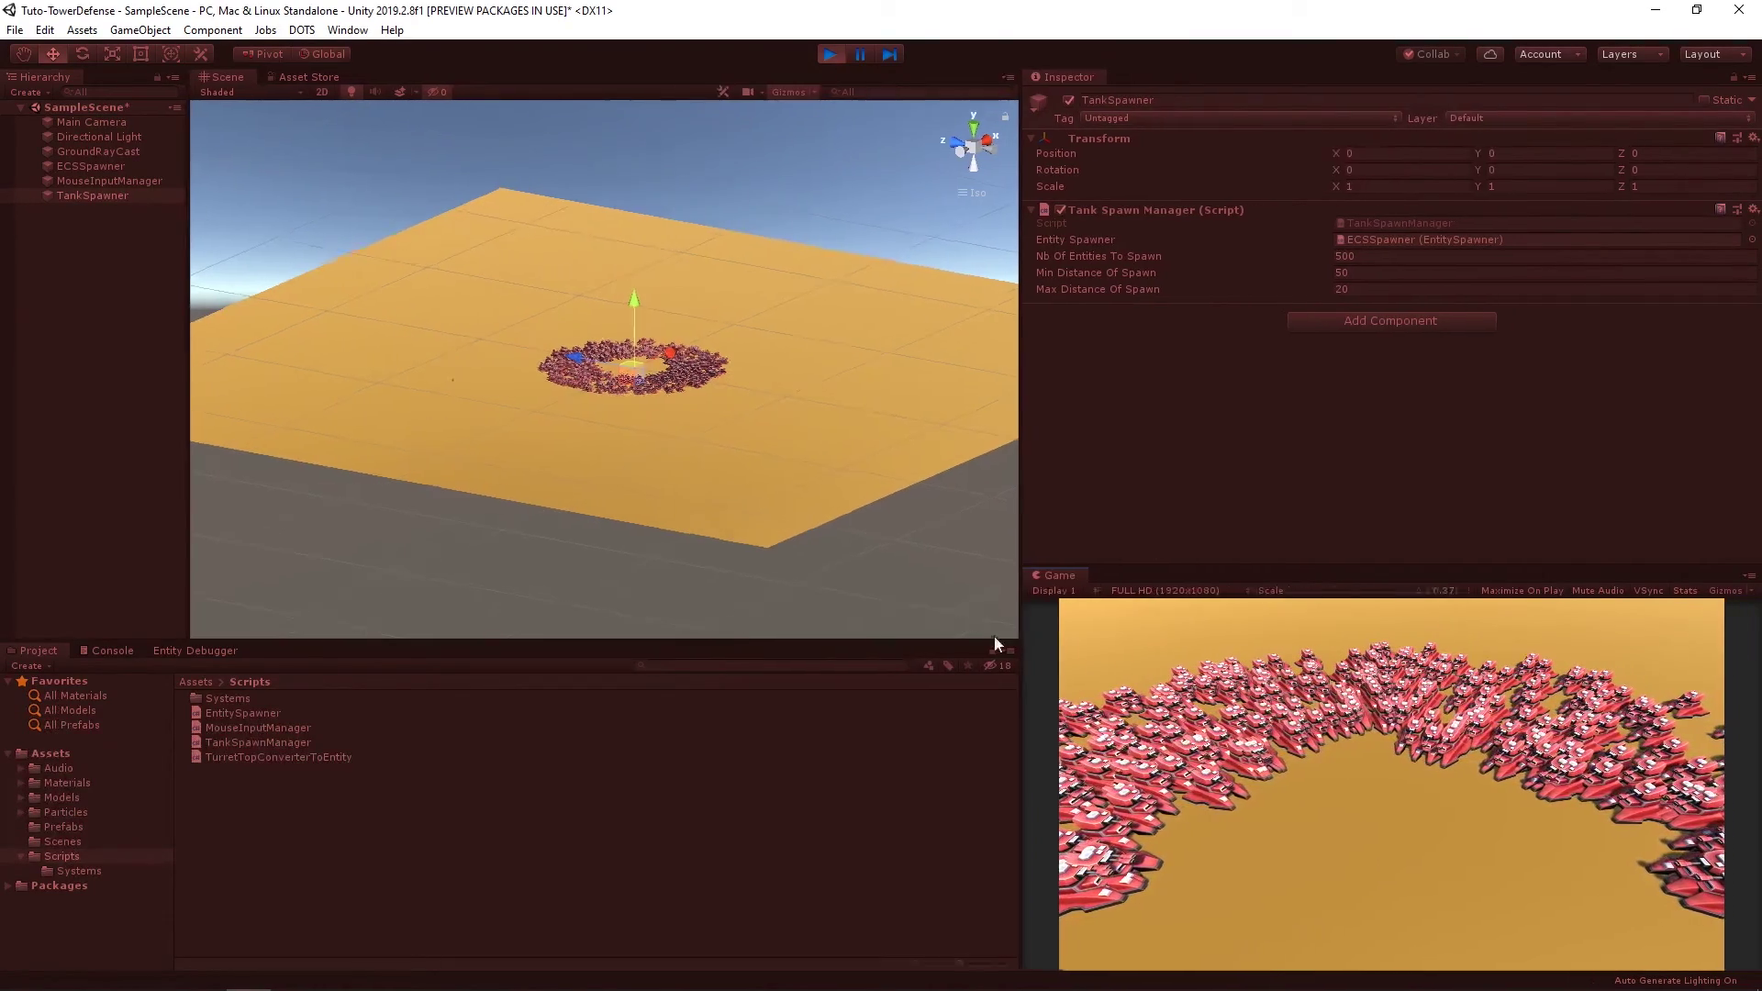
left_click_drag(1246, 566, 1285, 418)
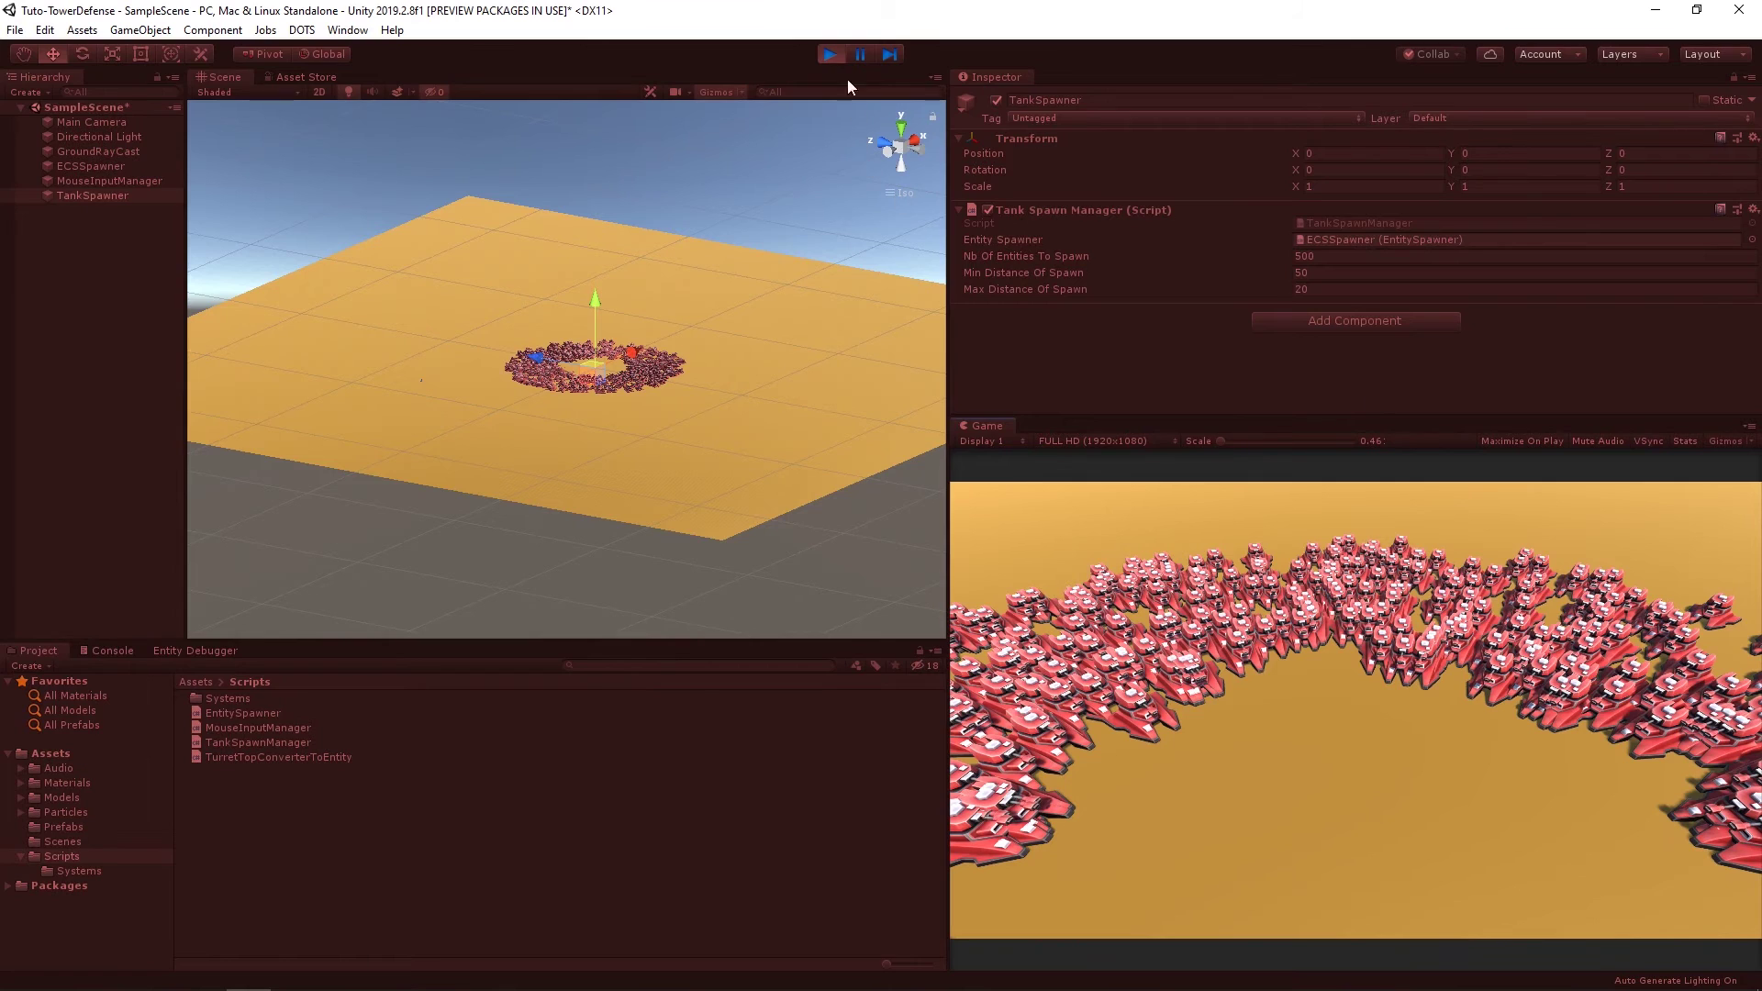
left_click(830, 55)
Step: Raise Max Distance Of Spawn to 200, replay, and fly closer over the scattered tanks before stopping
left_click(1348, 289)
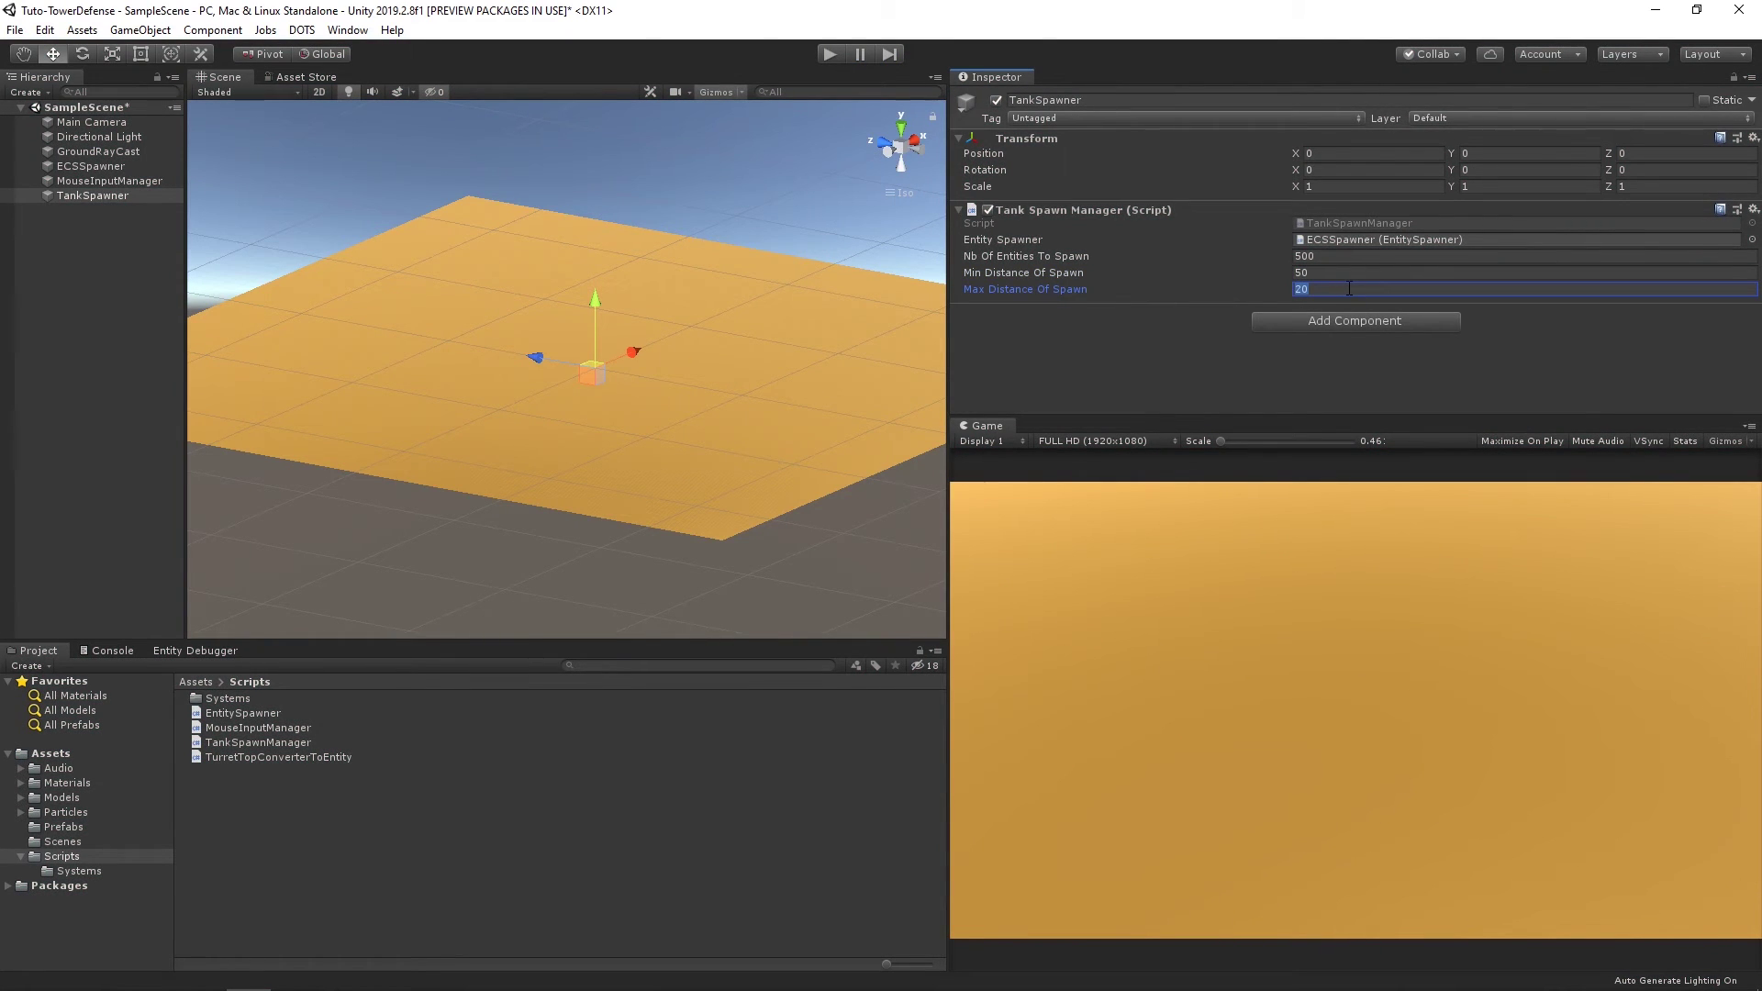
key("ctrl+p")
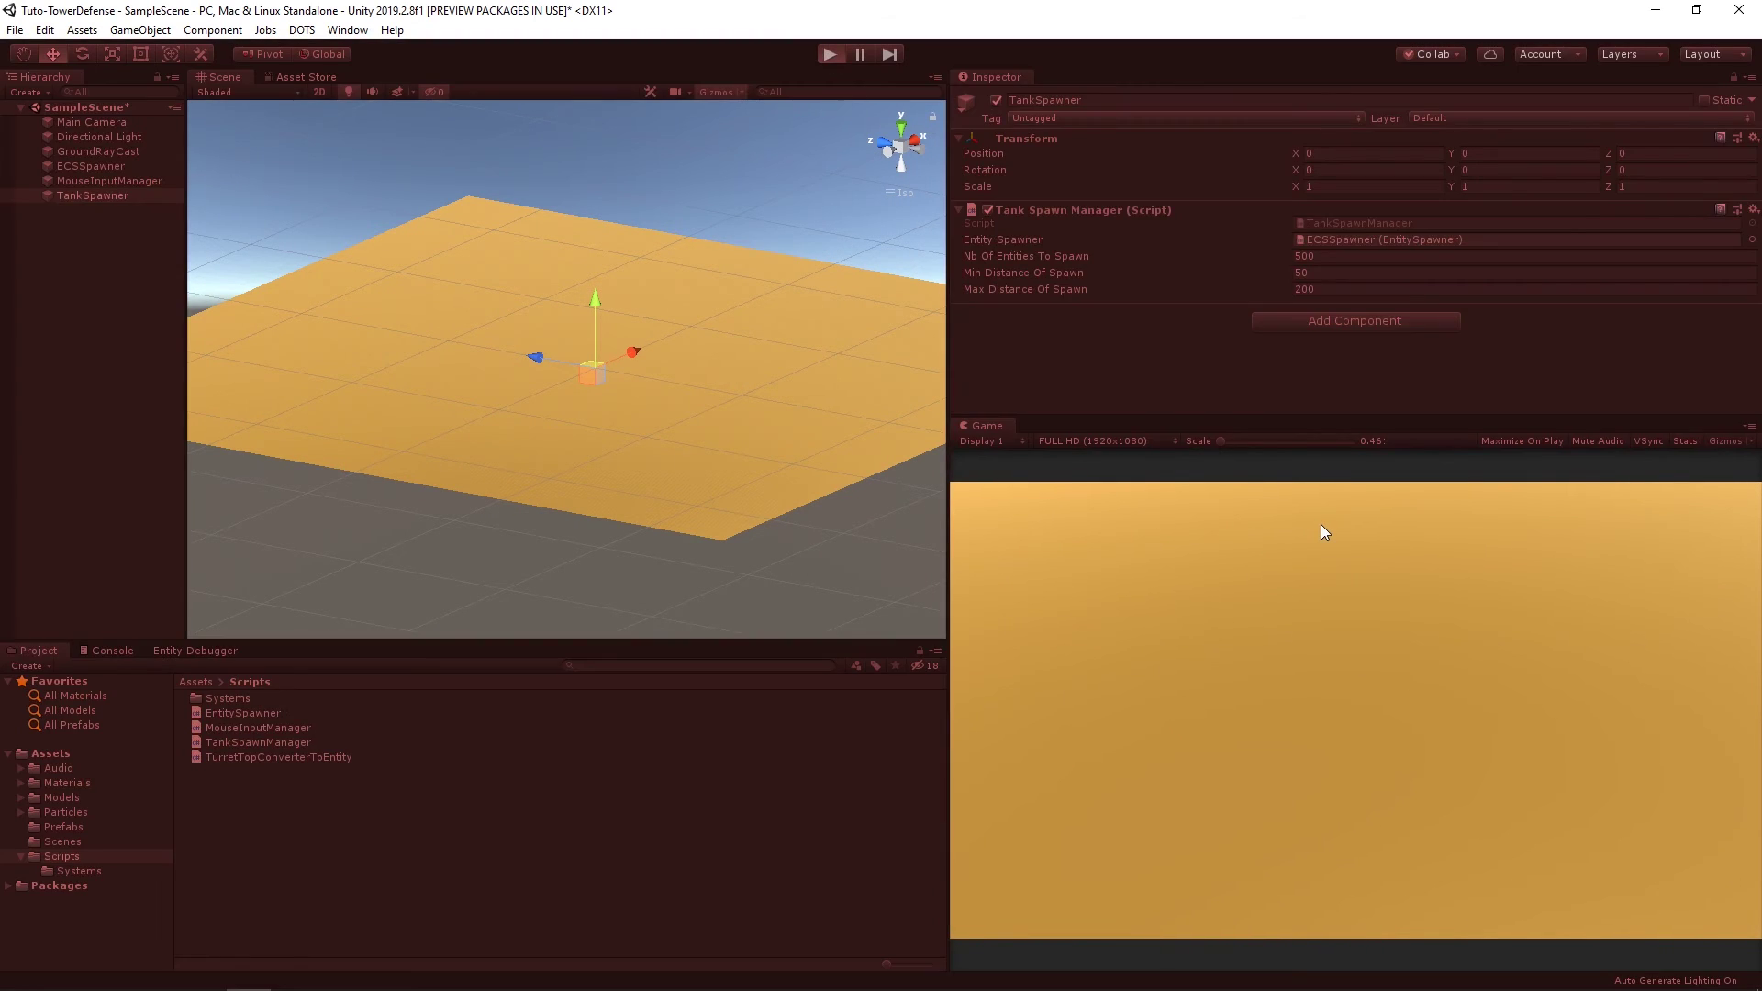
mouse_move(827, 558)
right_mouse_down()
mouse_move(411, 562)
mouse_move(1091, 497)
right_mouse_up()
left_click(836, 57)
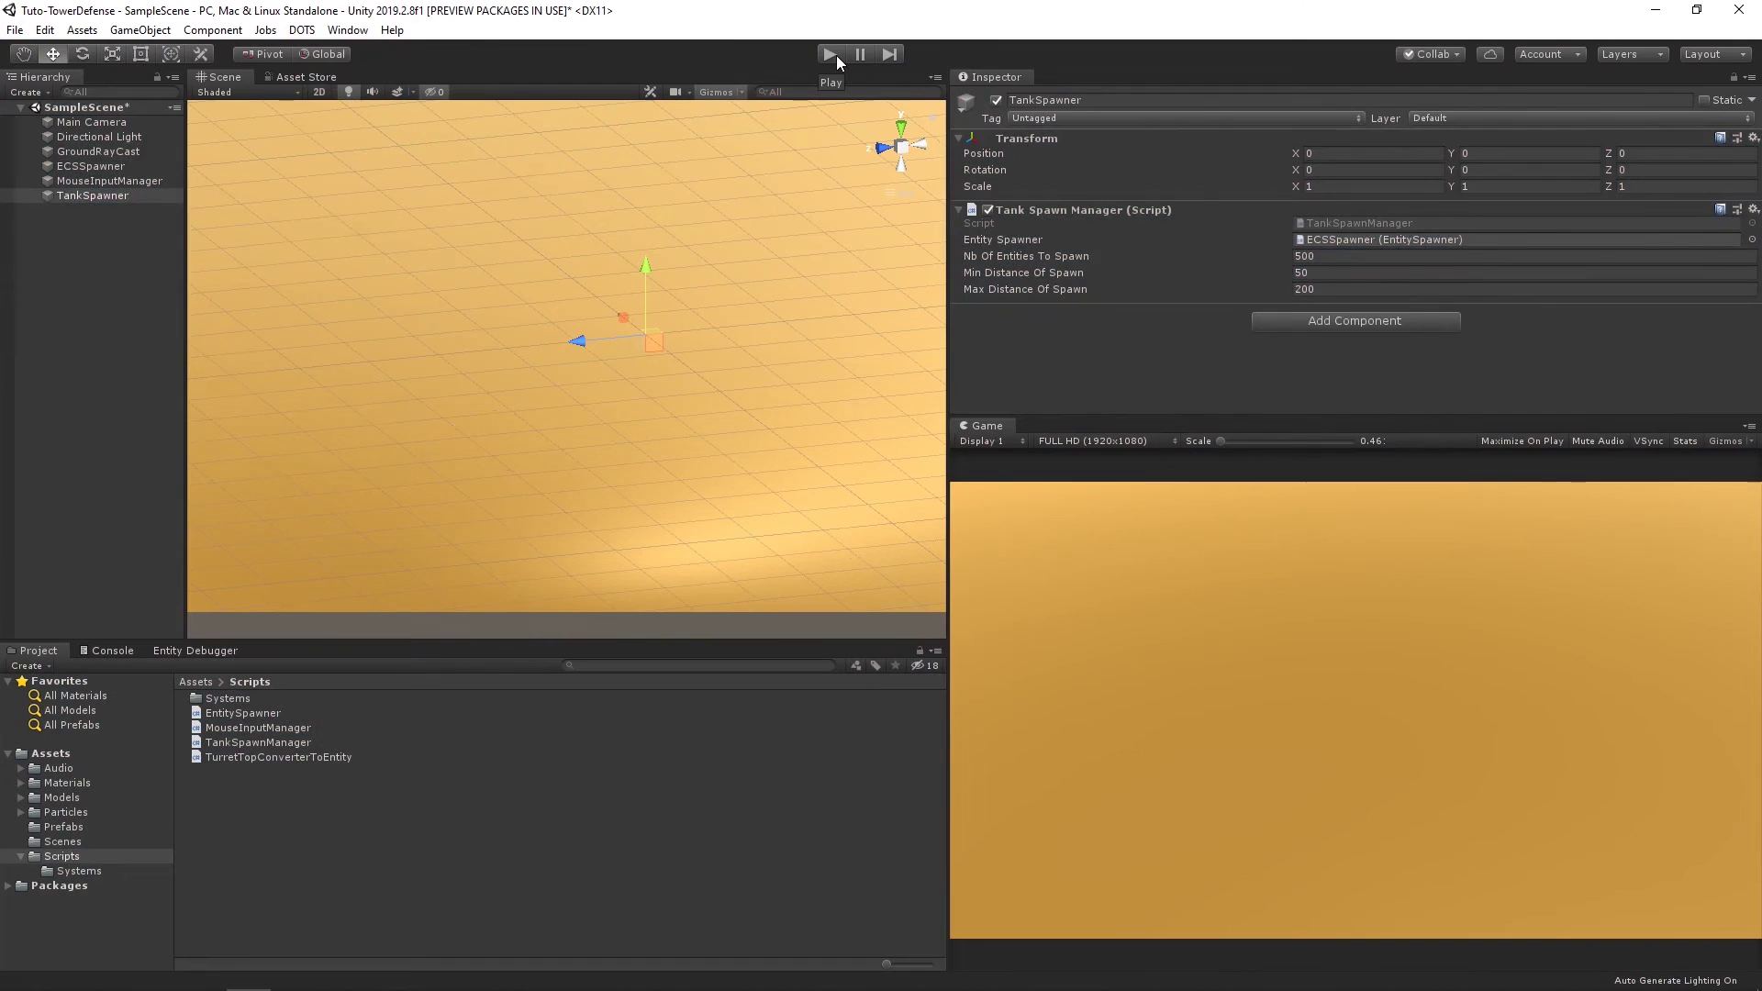
Step: Make MoveForwardSystem inherit ComponentSystem and generate its OnUpdate override
left_click(276, 700)
double_click(274, 697)
double_click(283, 702)
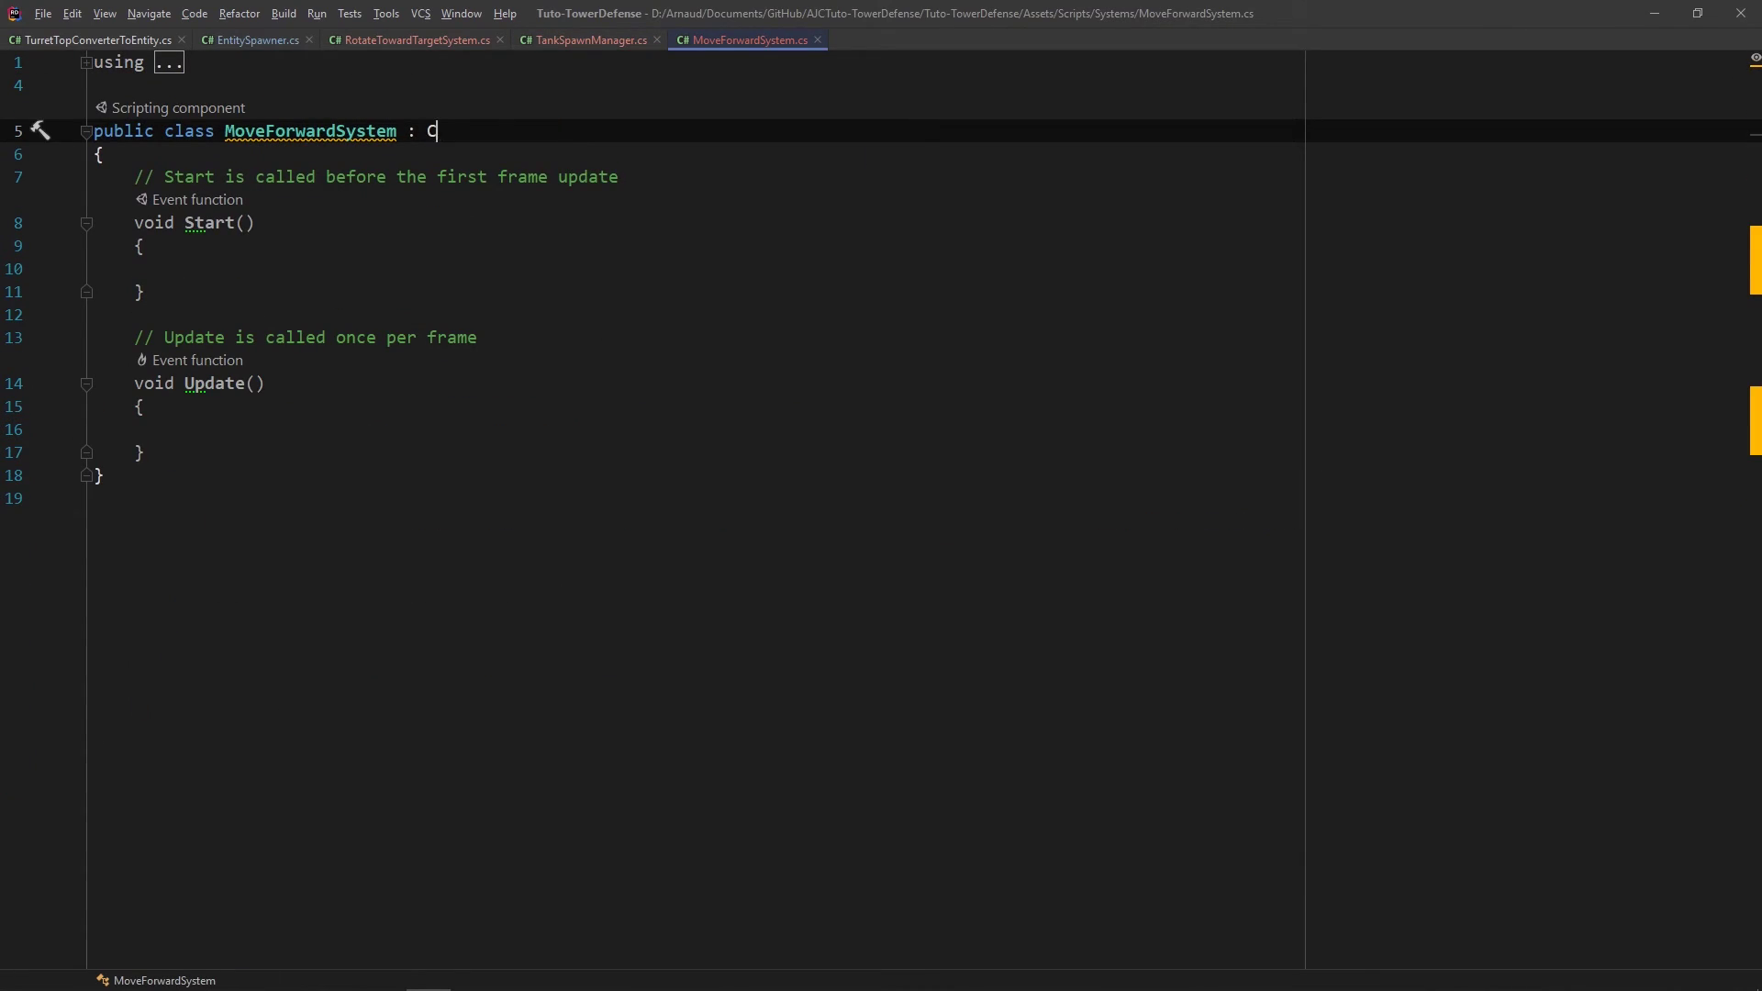
type("omp")
key("Return")
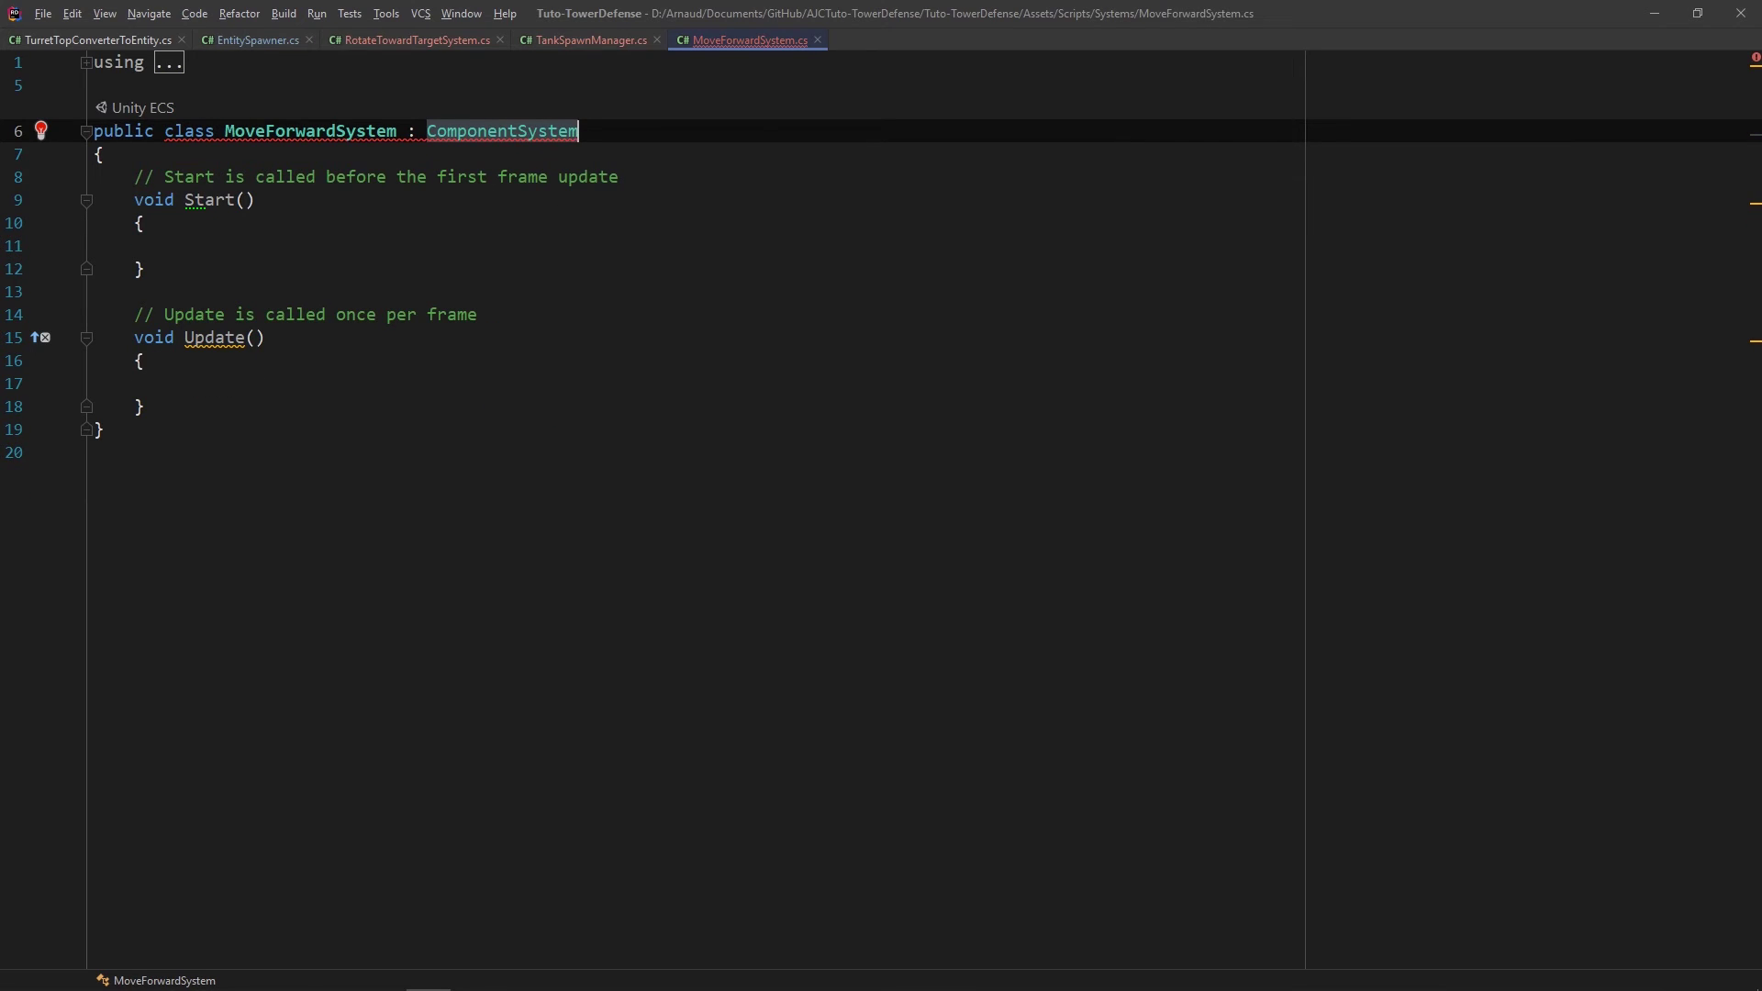
key("alt+Return")
key("Return")
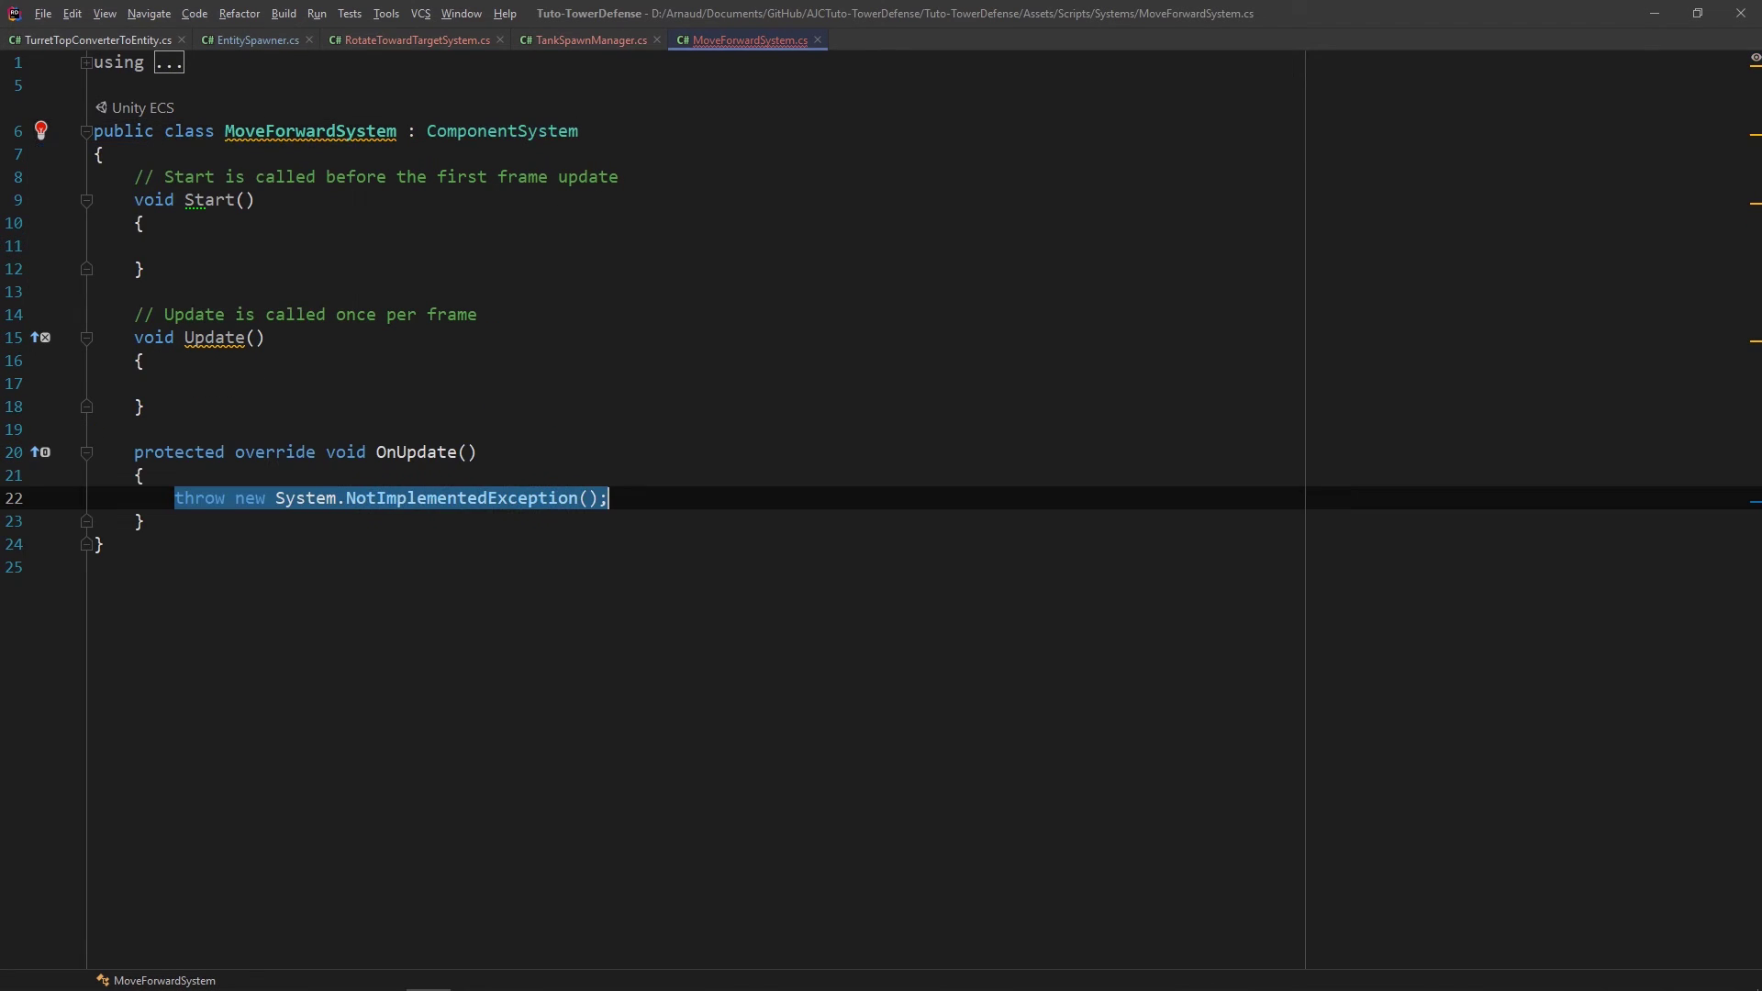
Step: Delete the old Start and Update methods and replace the placeholder throw with Entities.ForEach
left_click_drag(94, 177, 144, 407)
key("BackSpace")
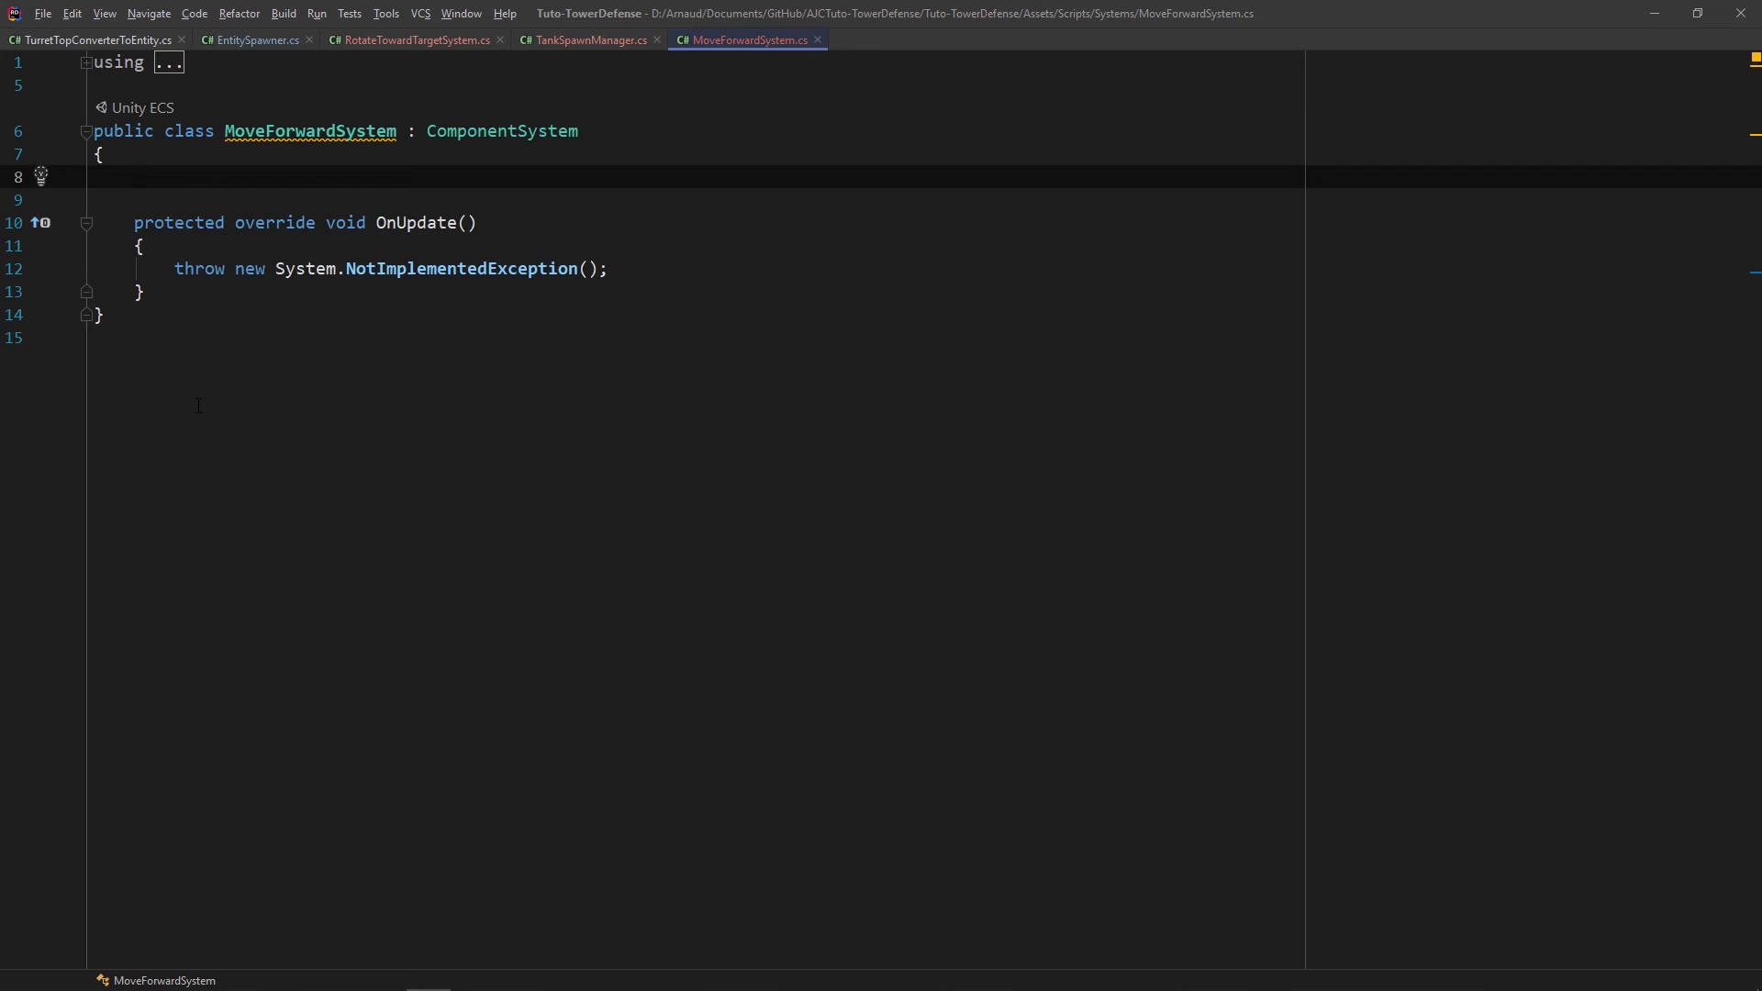
key("Delete")
key("Delete")
key("Down")
key("Down")
key("Home")
key("ctrl+shift+Right")
key("ctrl+shift+Right")
key("ctrl+shift+Right")
key("Return")
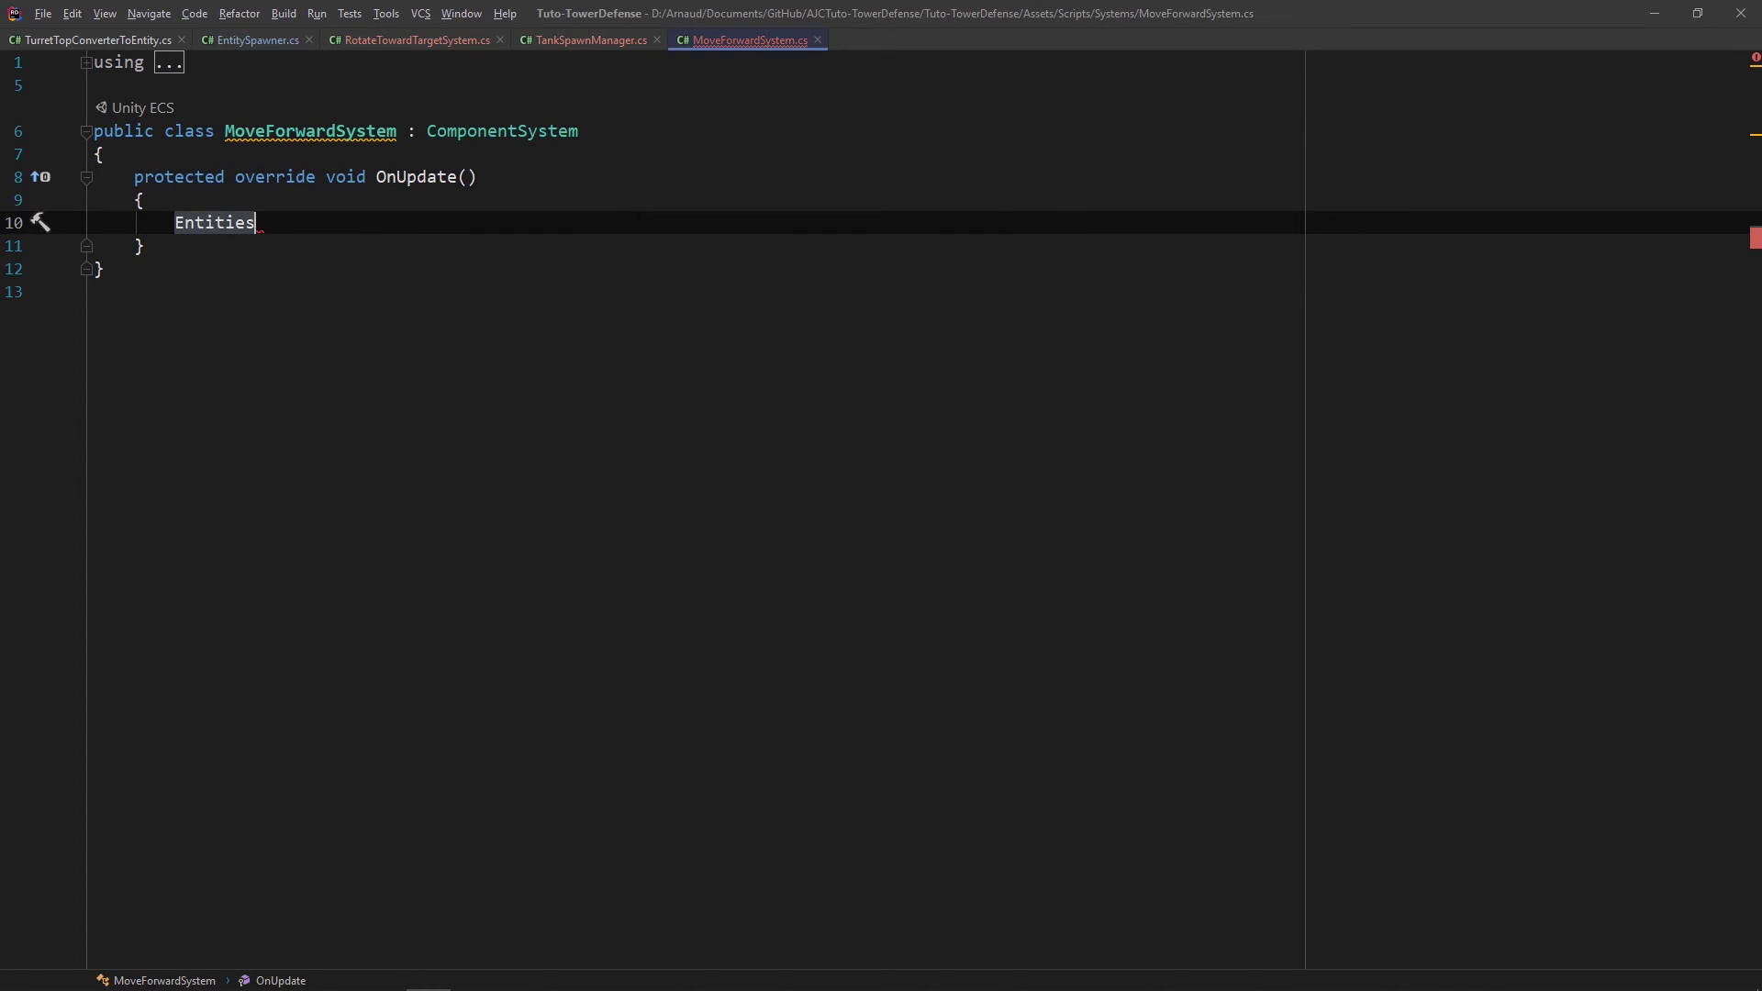
type(".For")
key("Return")
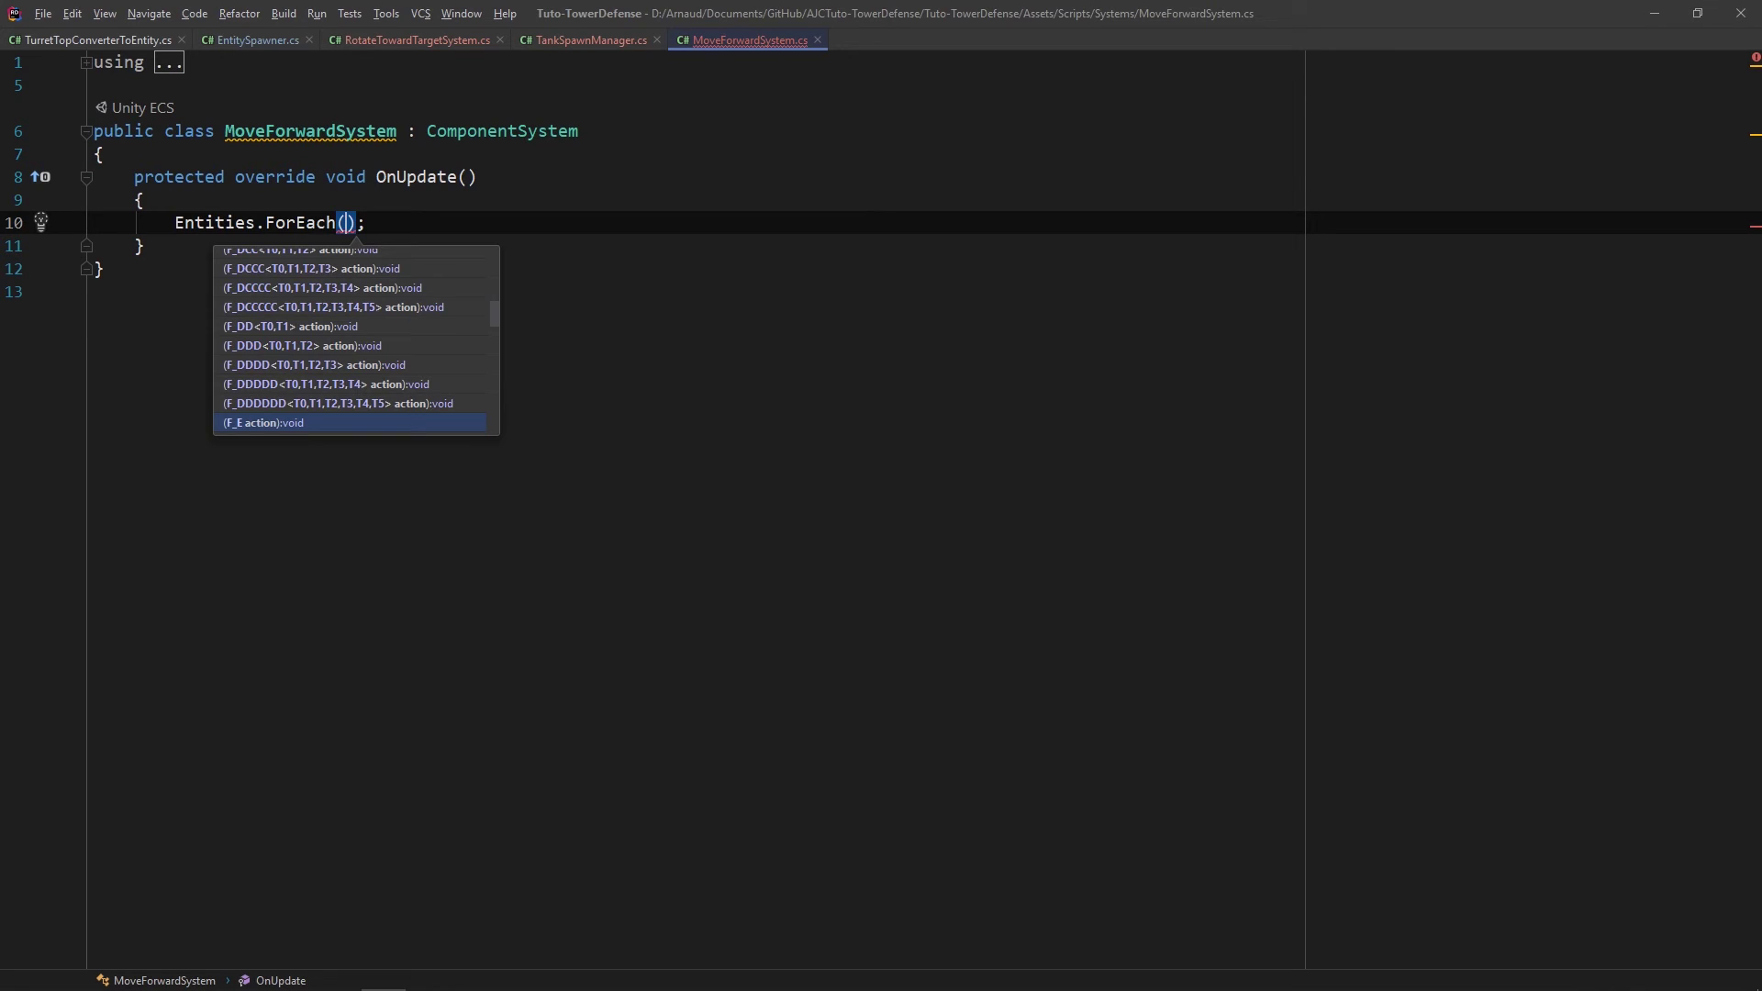
key("Escape")
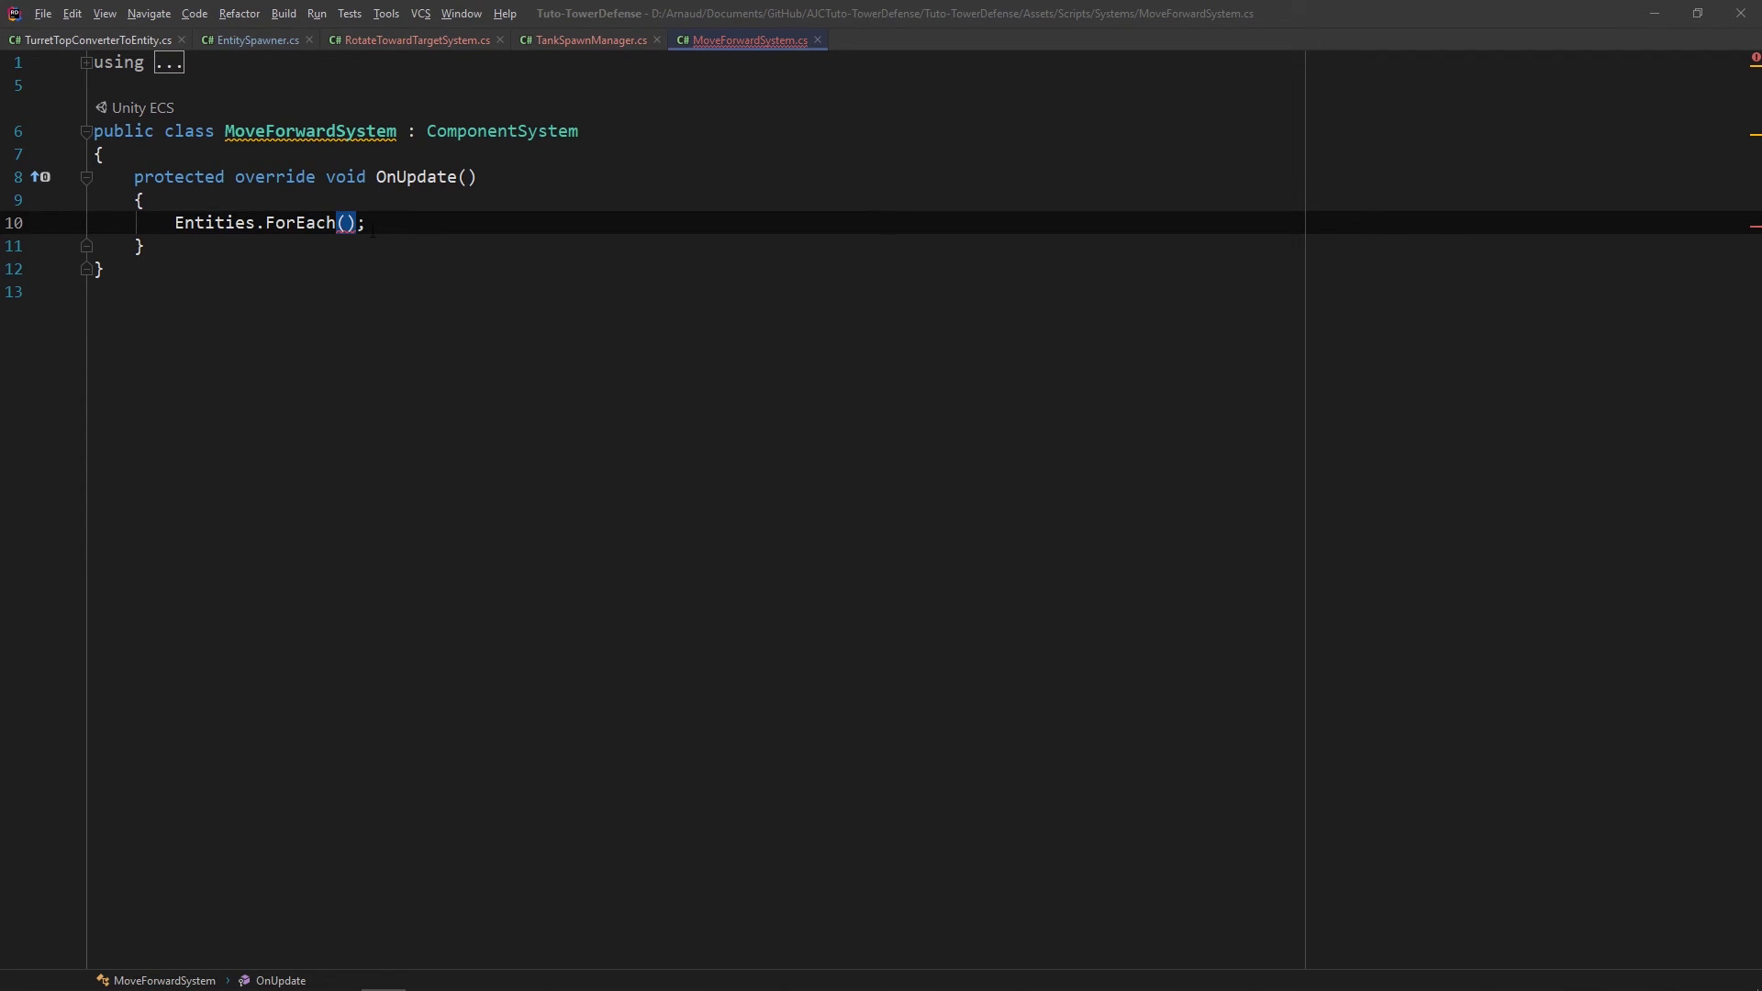
Step: Add lambda parameters Entity _entity, ref MoveToPosition and ref Translation _translation
type("(Entity ")
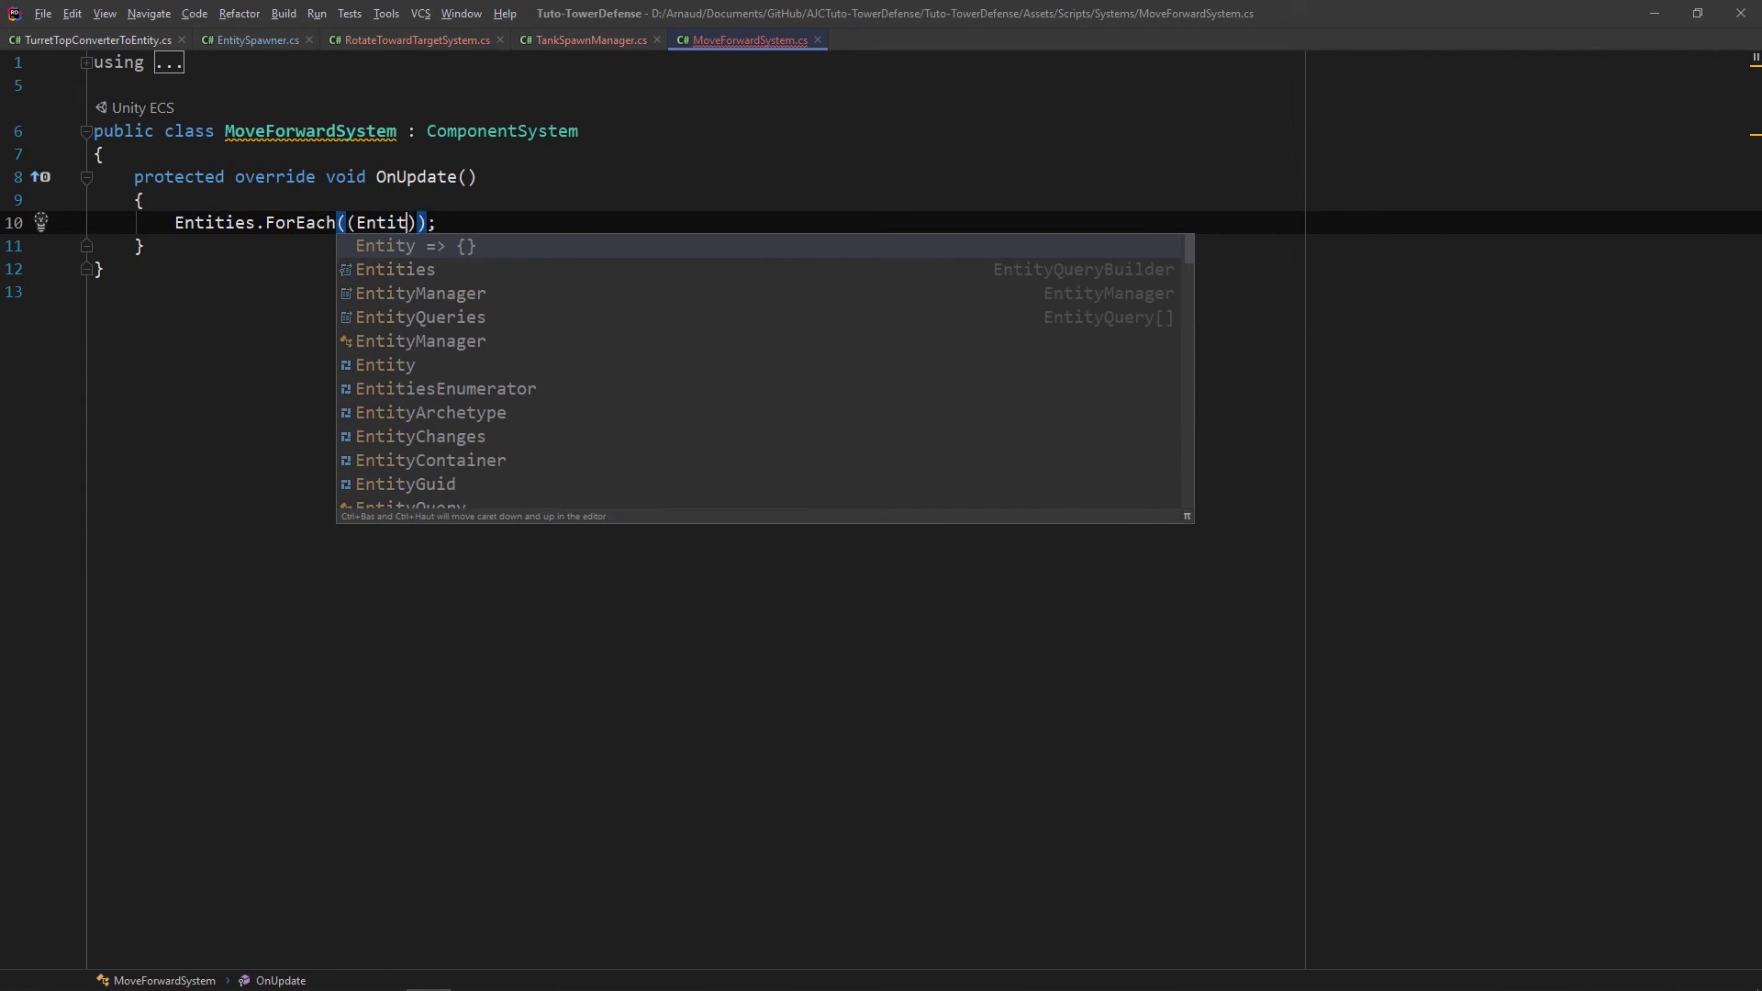
type("_entity")
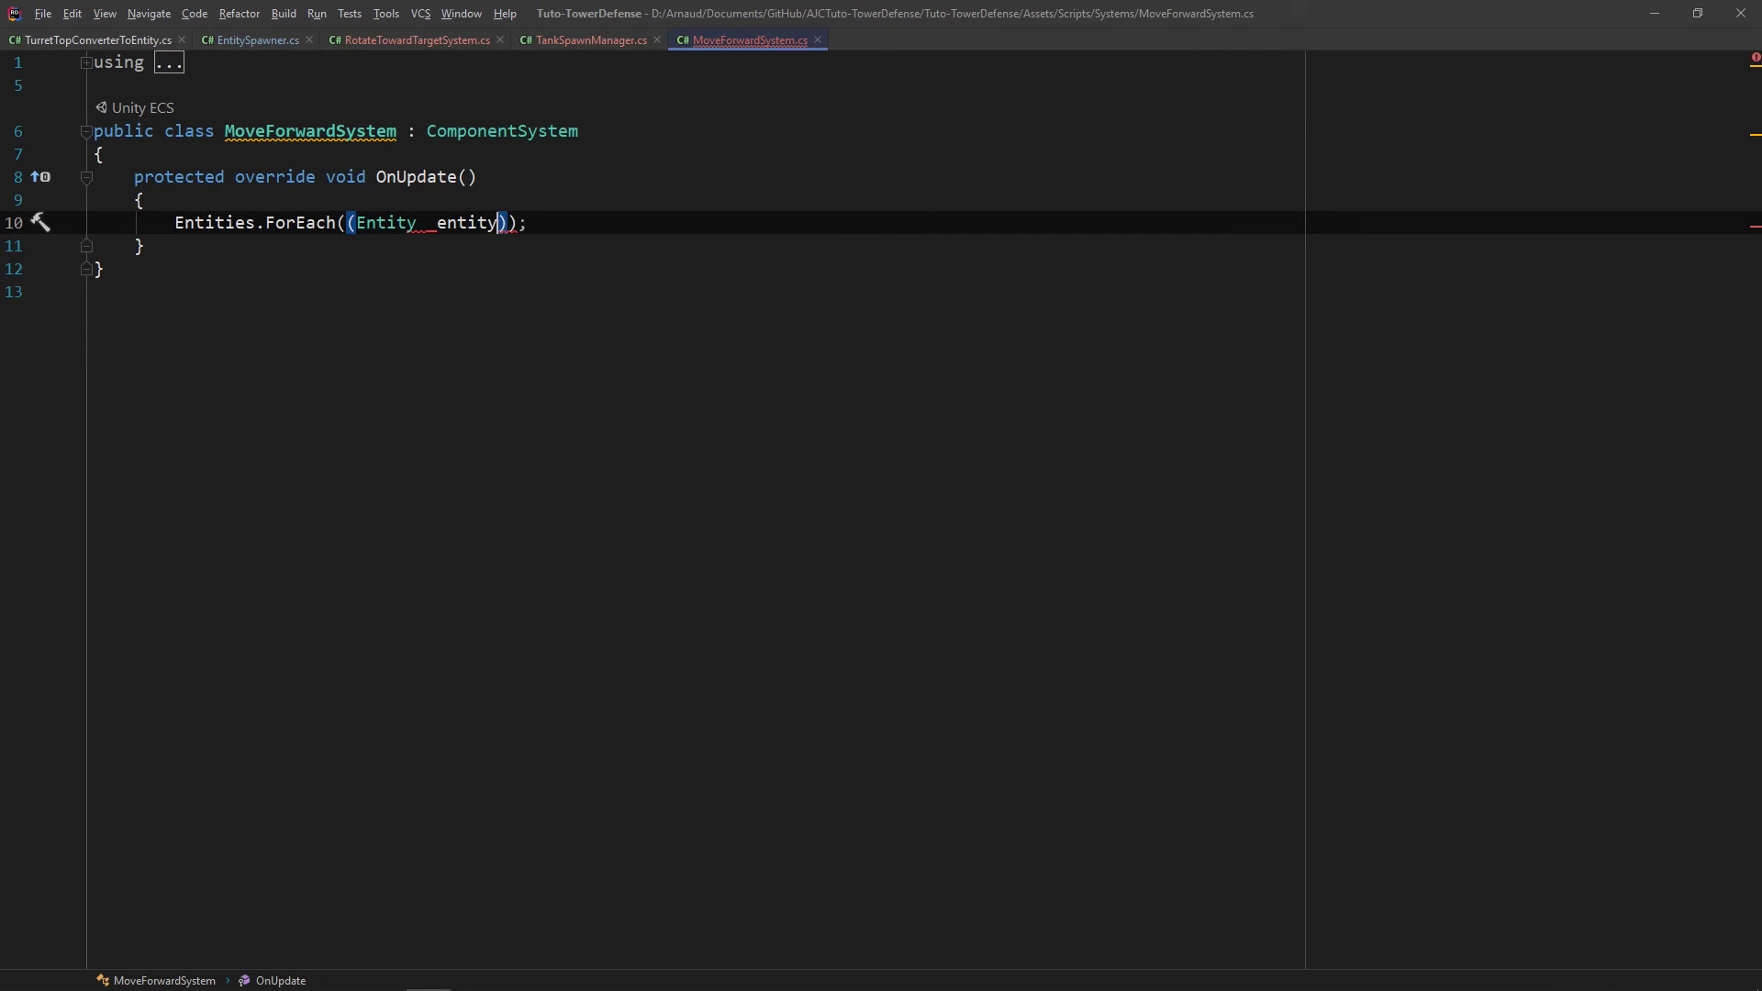
type(", ref Move")
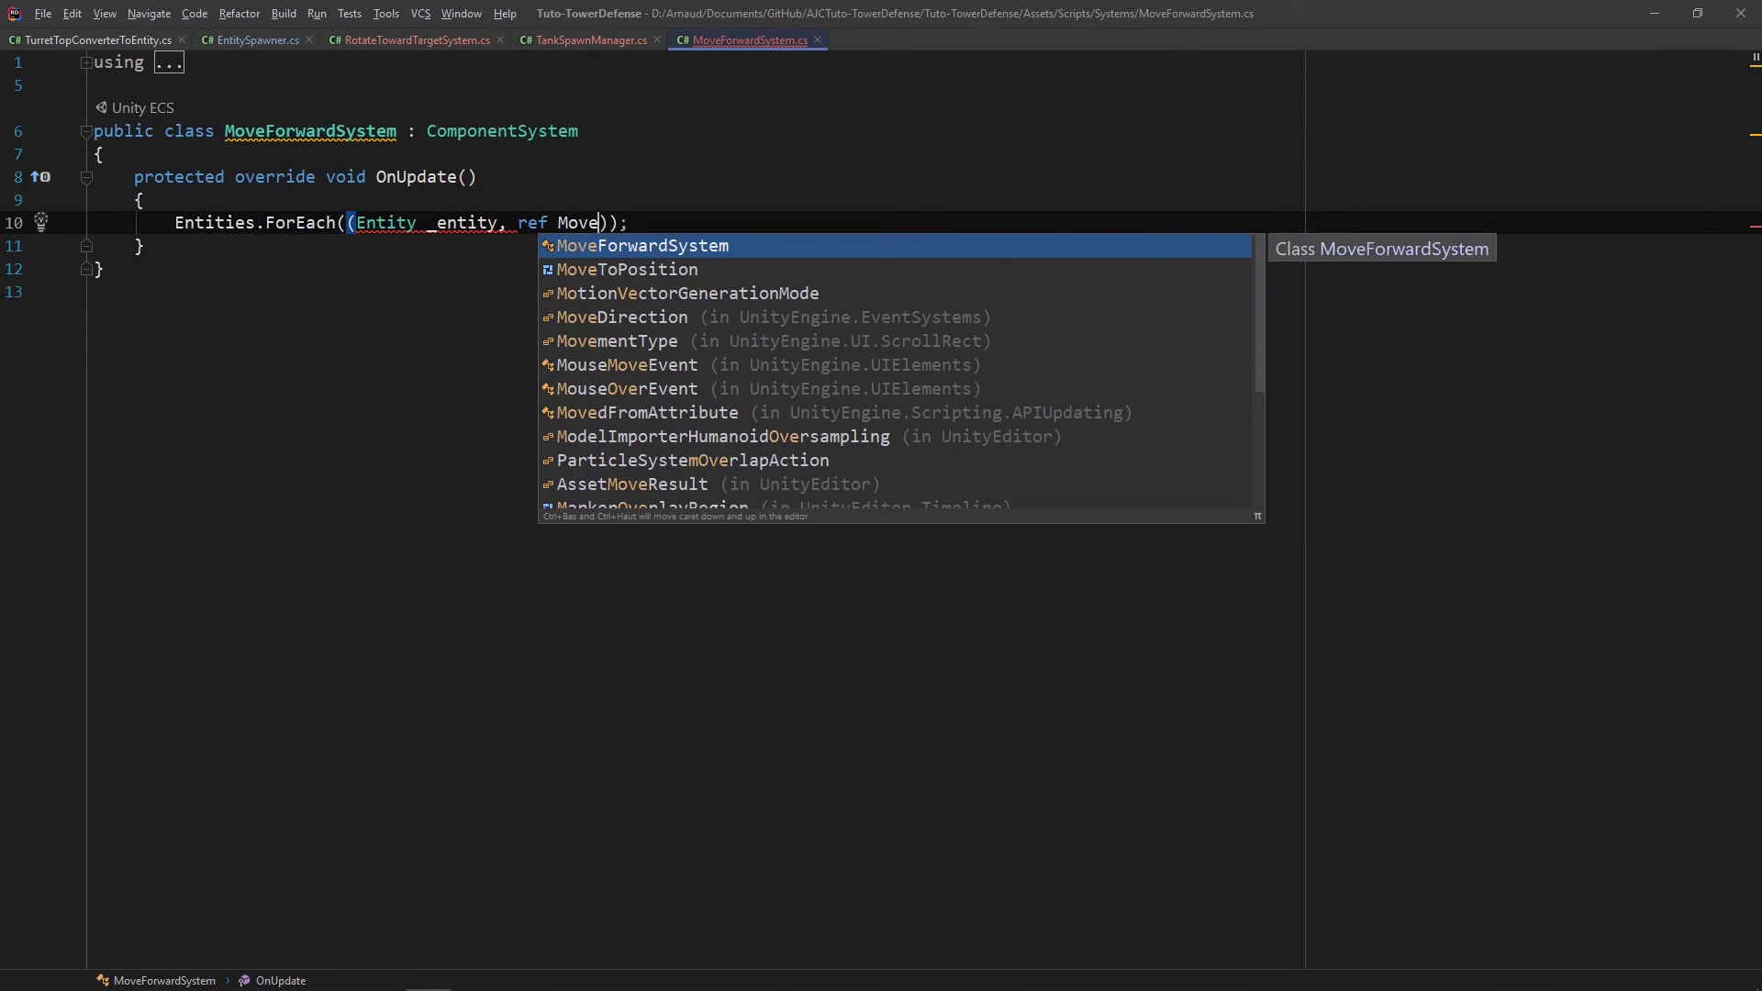
key("Down")
key("Return")
type(", ref Tra")
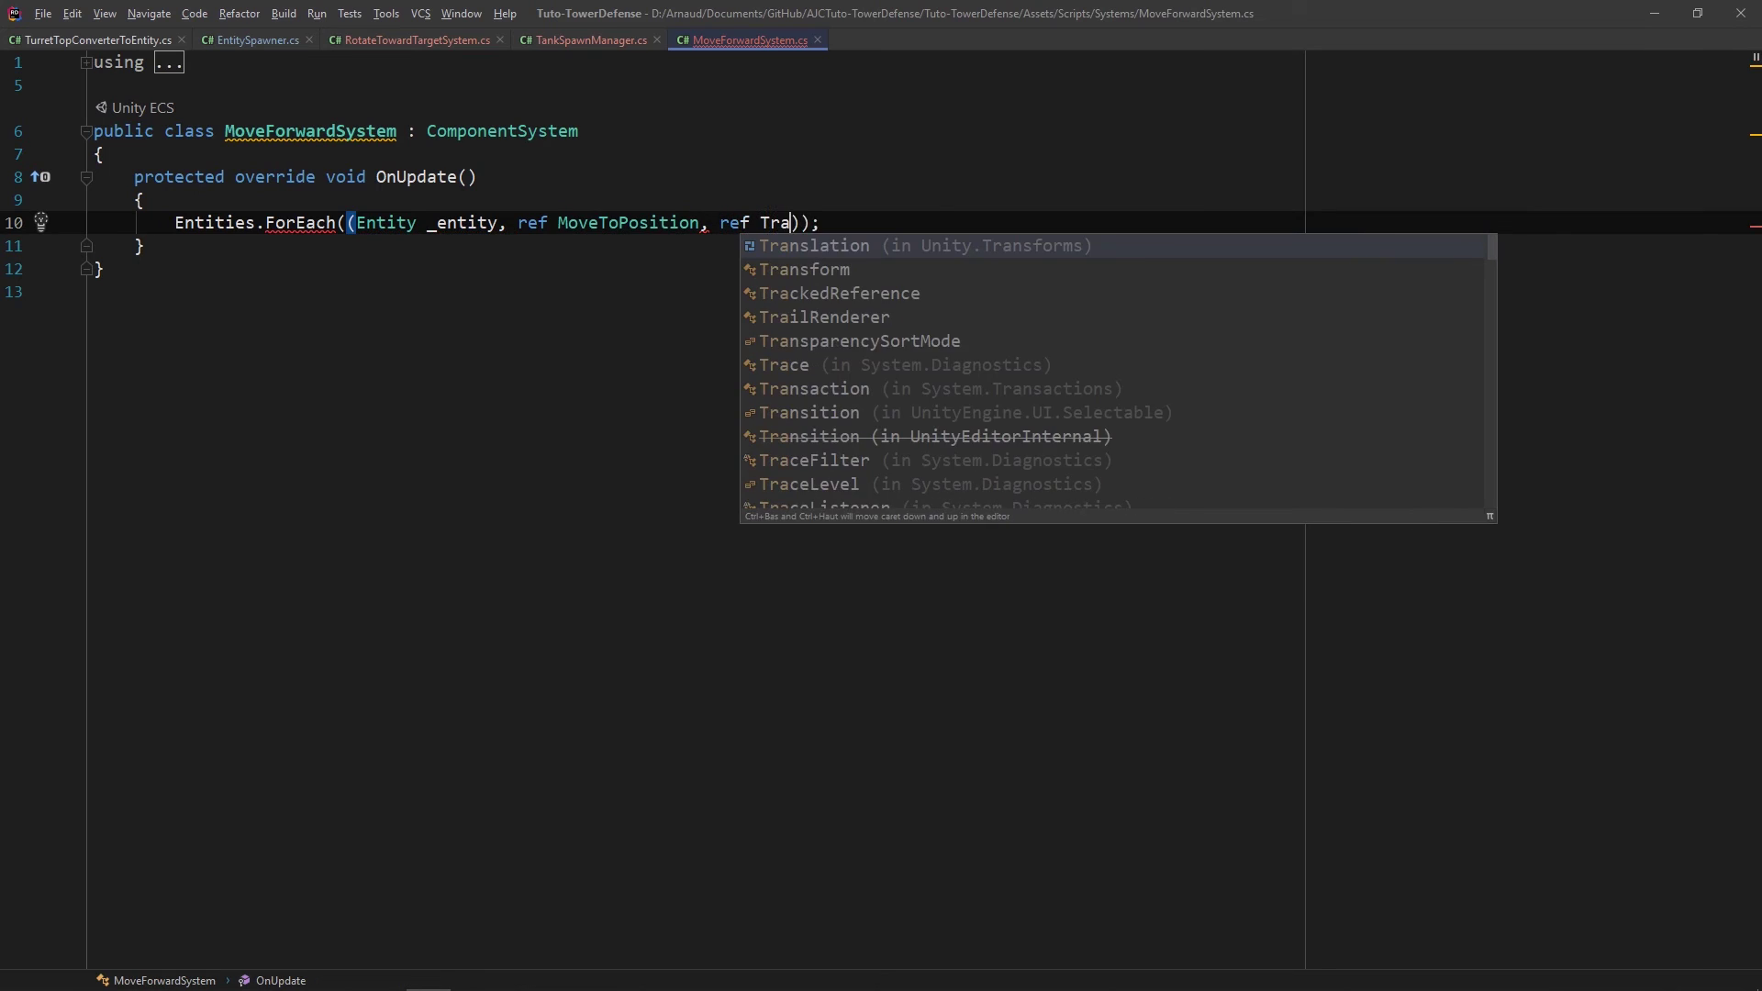
key("Return")
type("_tr")
key("Return")
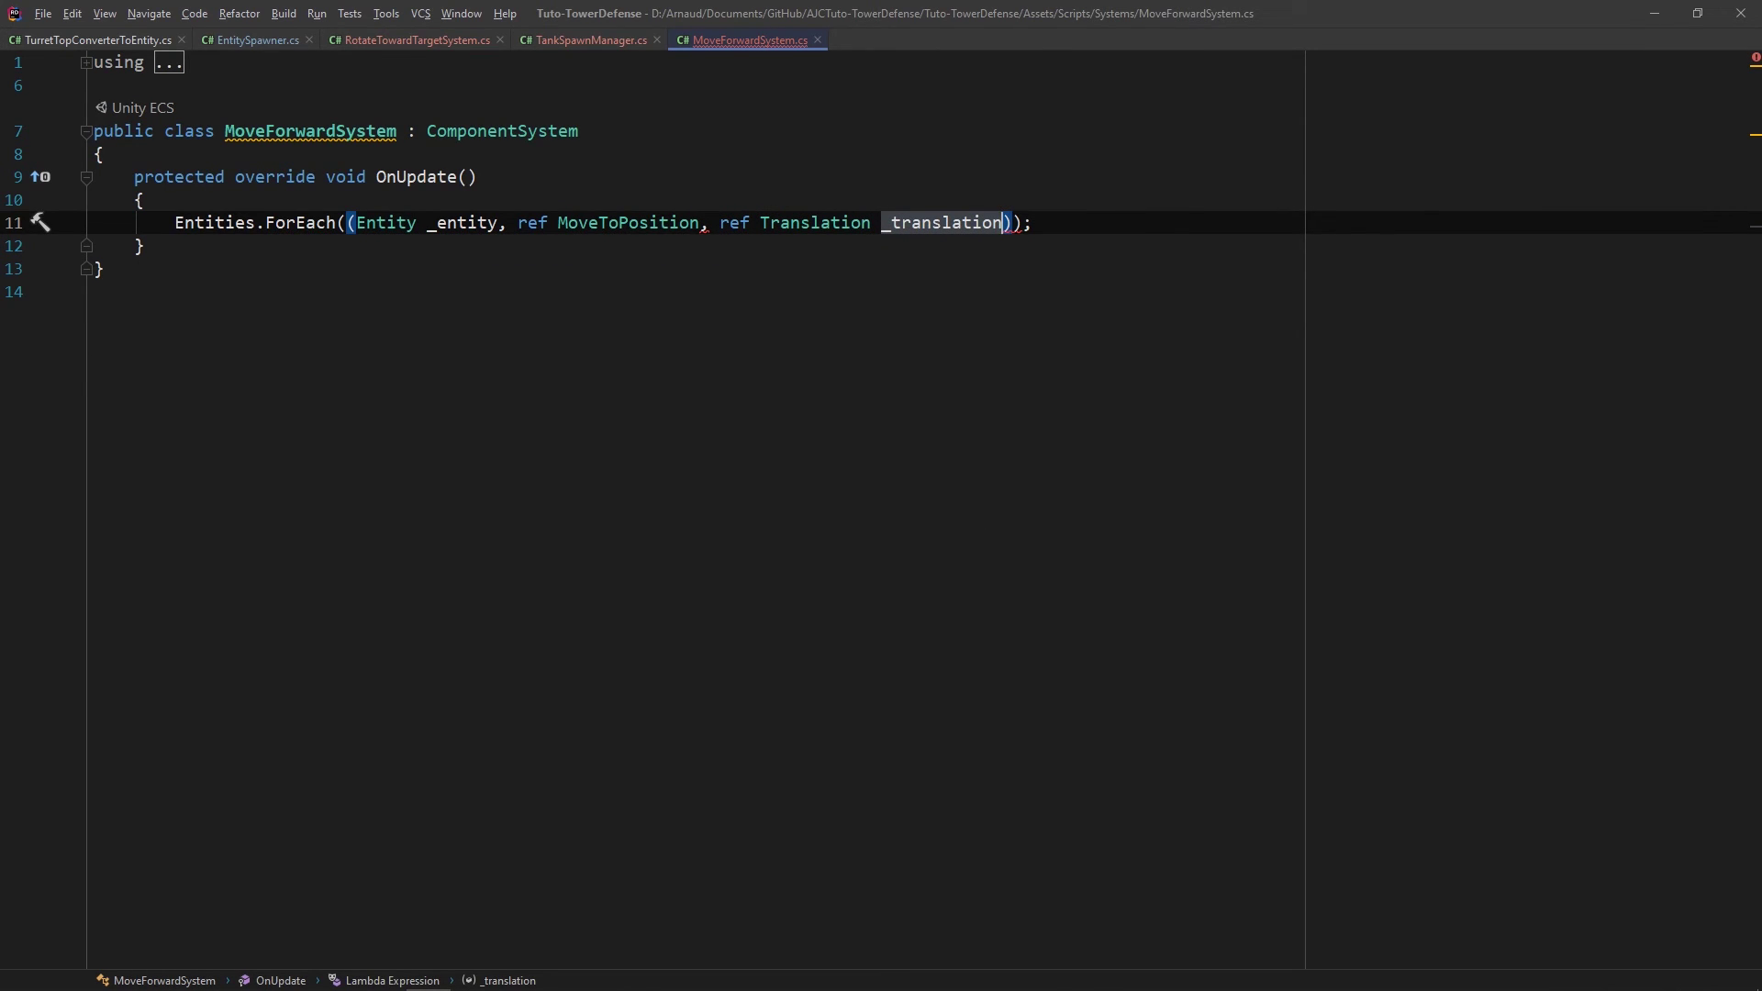
type(",")
Step: Name the parameter _moveToPosition, add ref Rotation _rotation, and open an empty lambda body
left_click(701, 222)
type("_")
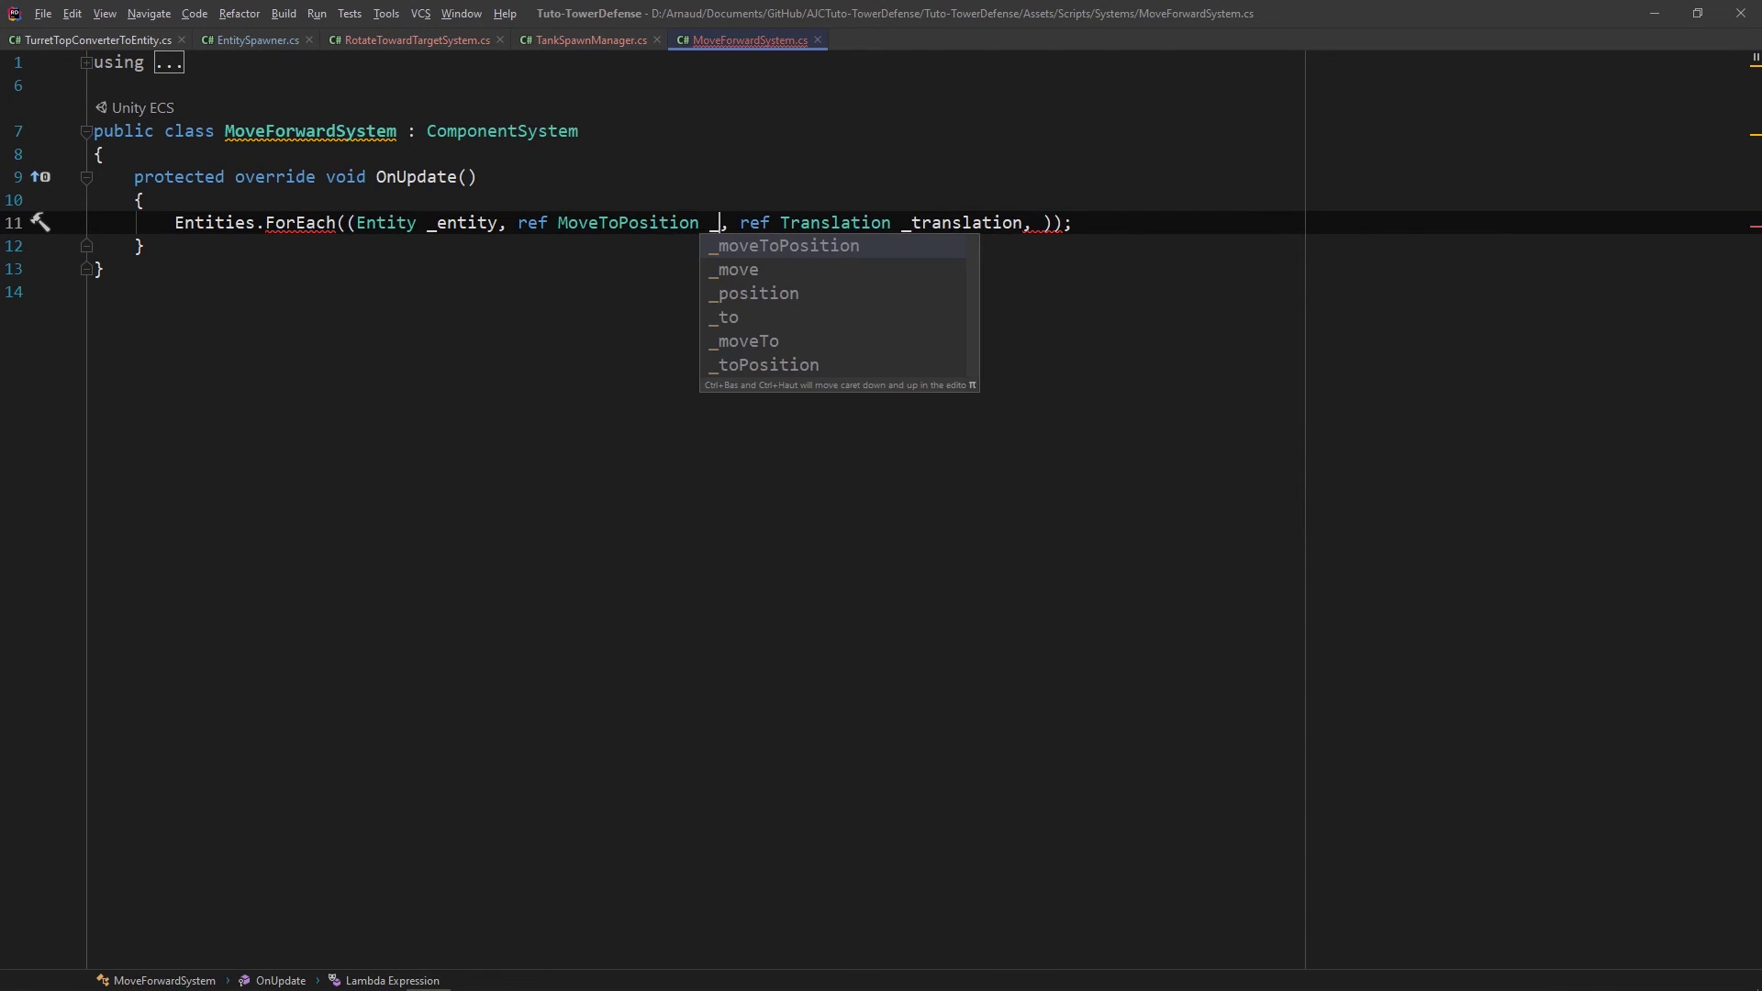
key("Return")
left_click(1184, 222)
type("ref R")
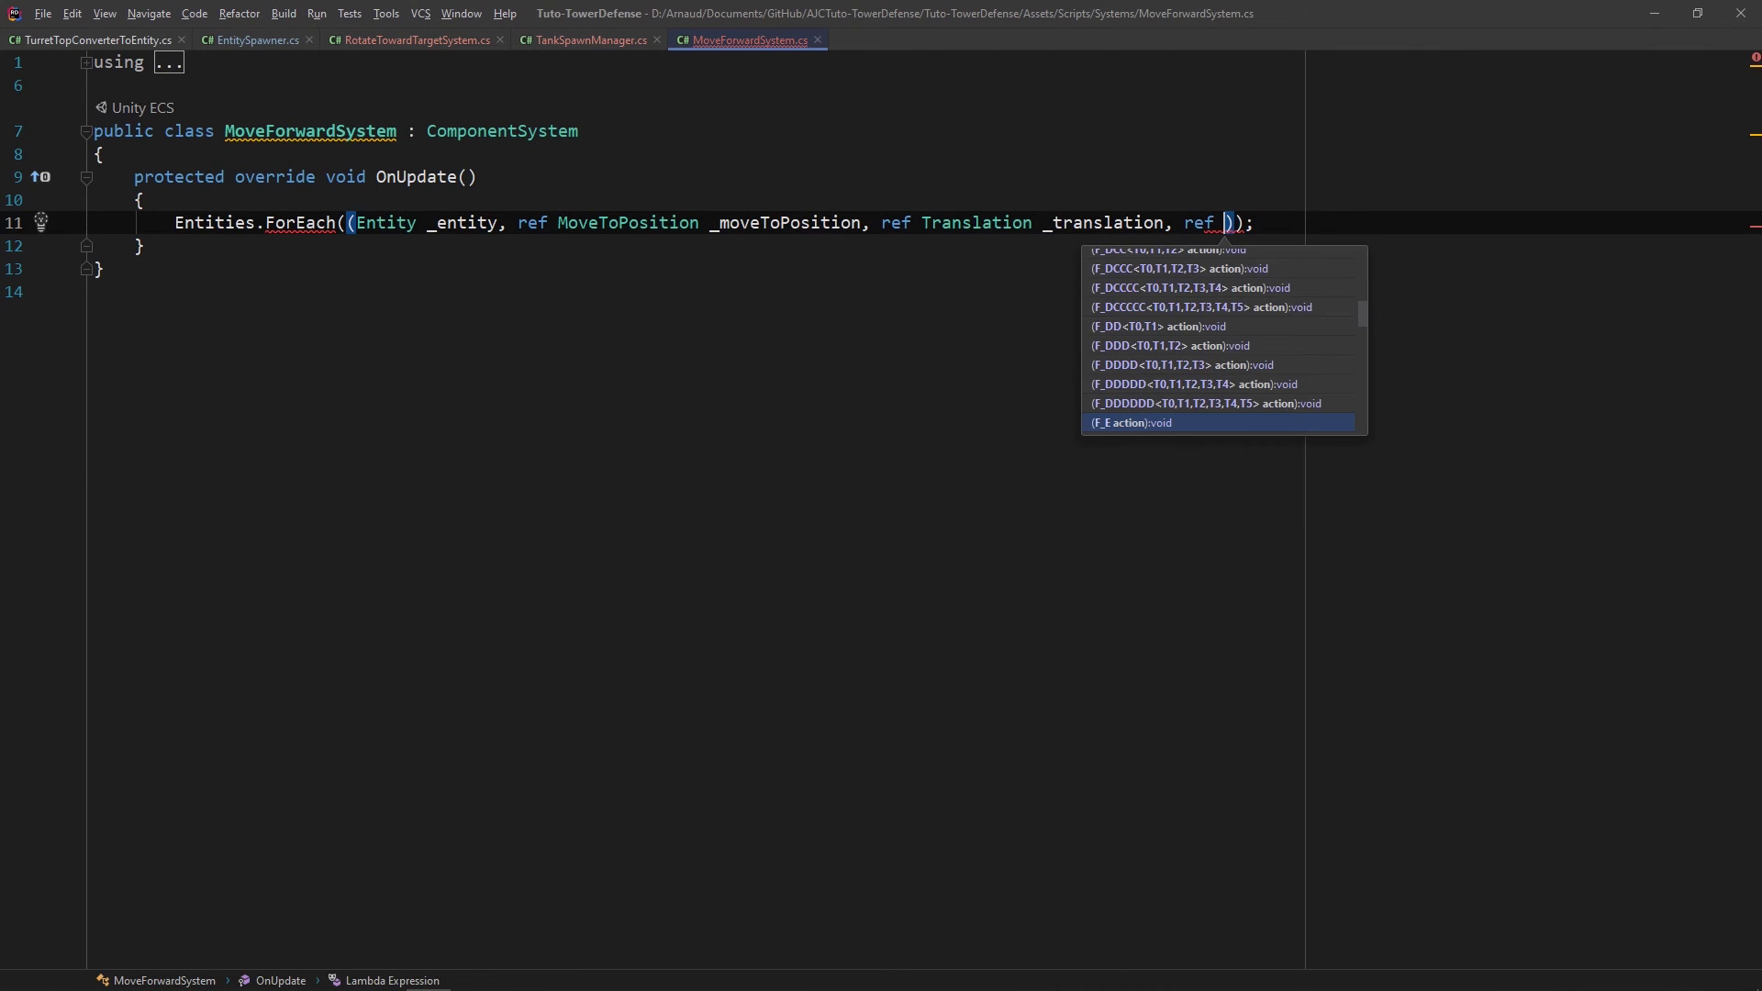
type("ot")
key("Return")
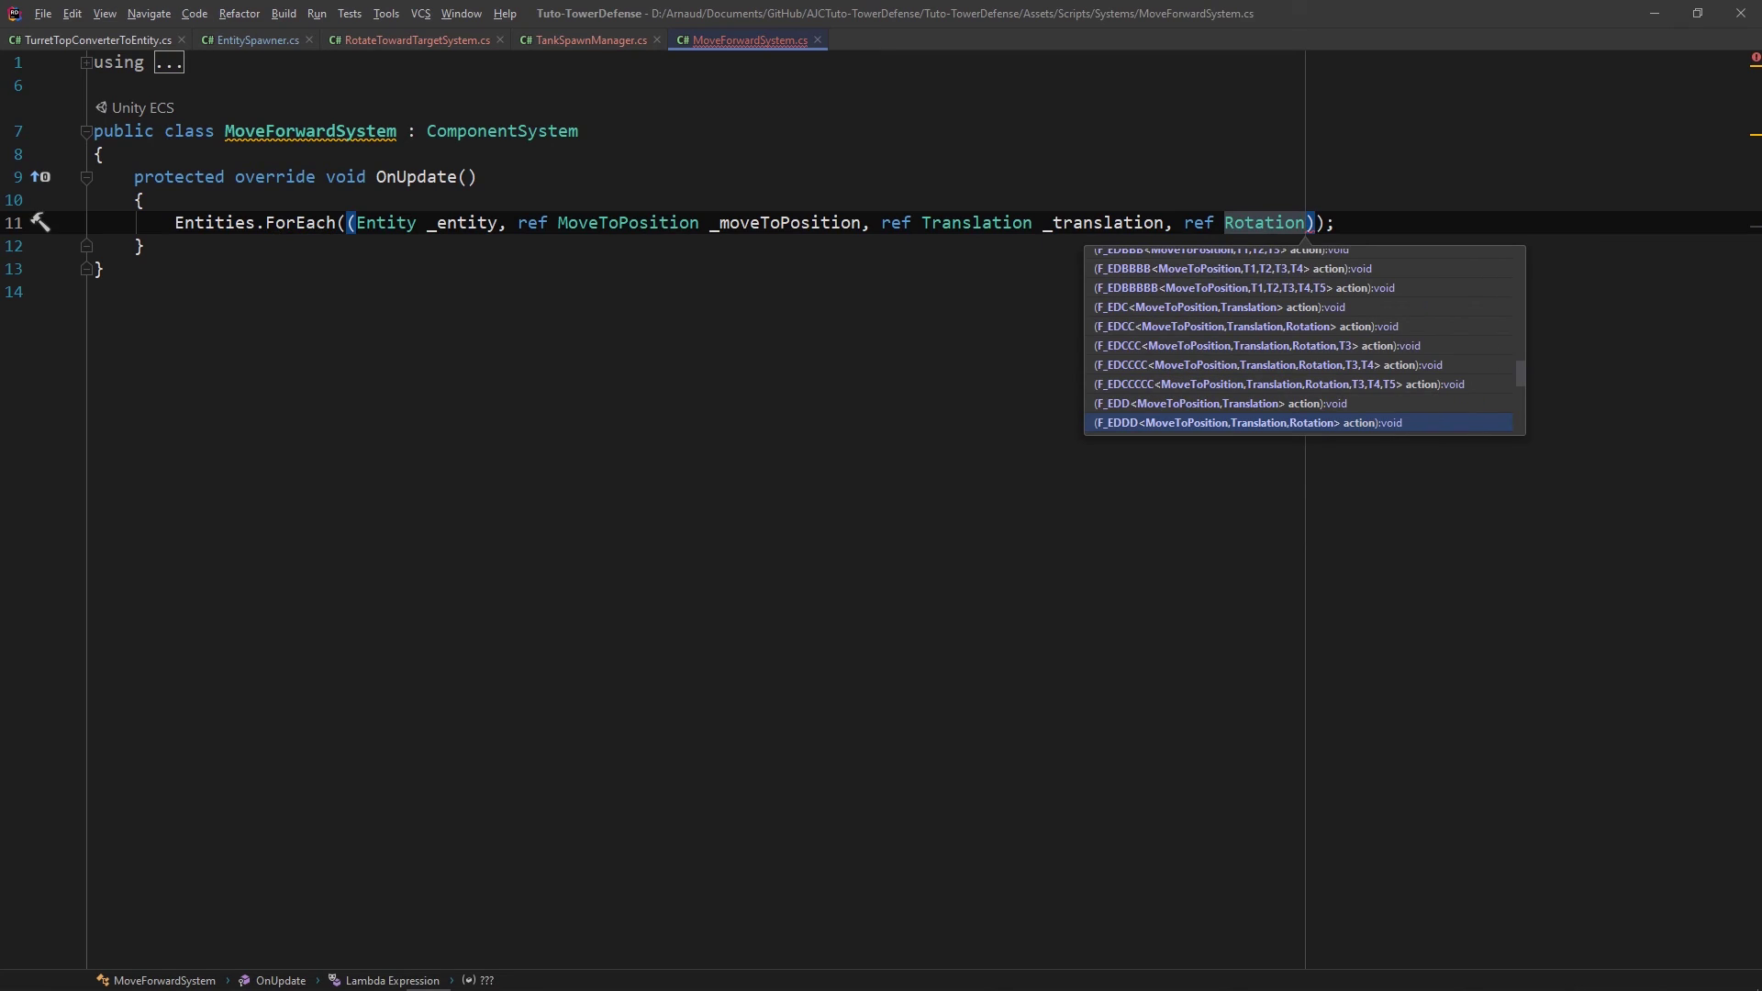
type("_")
key("Return")
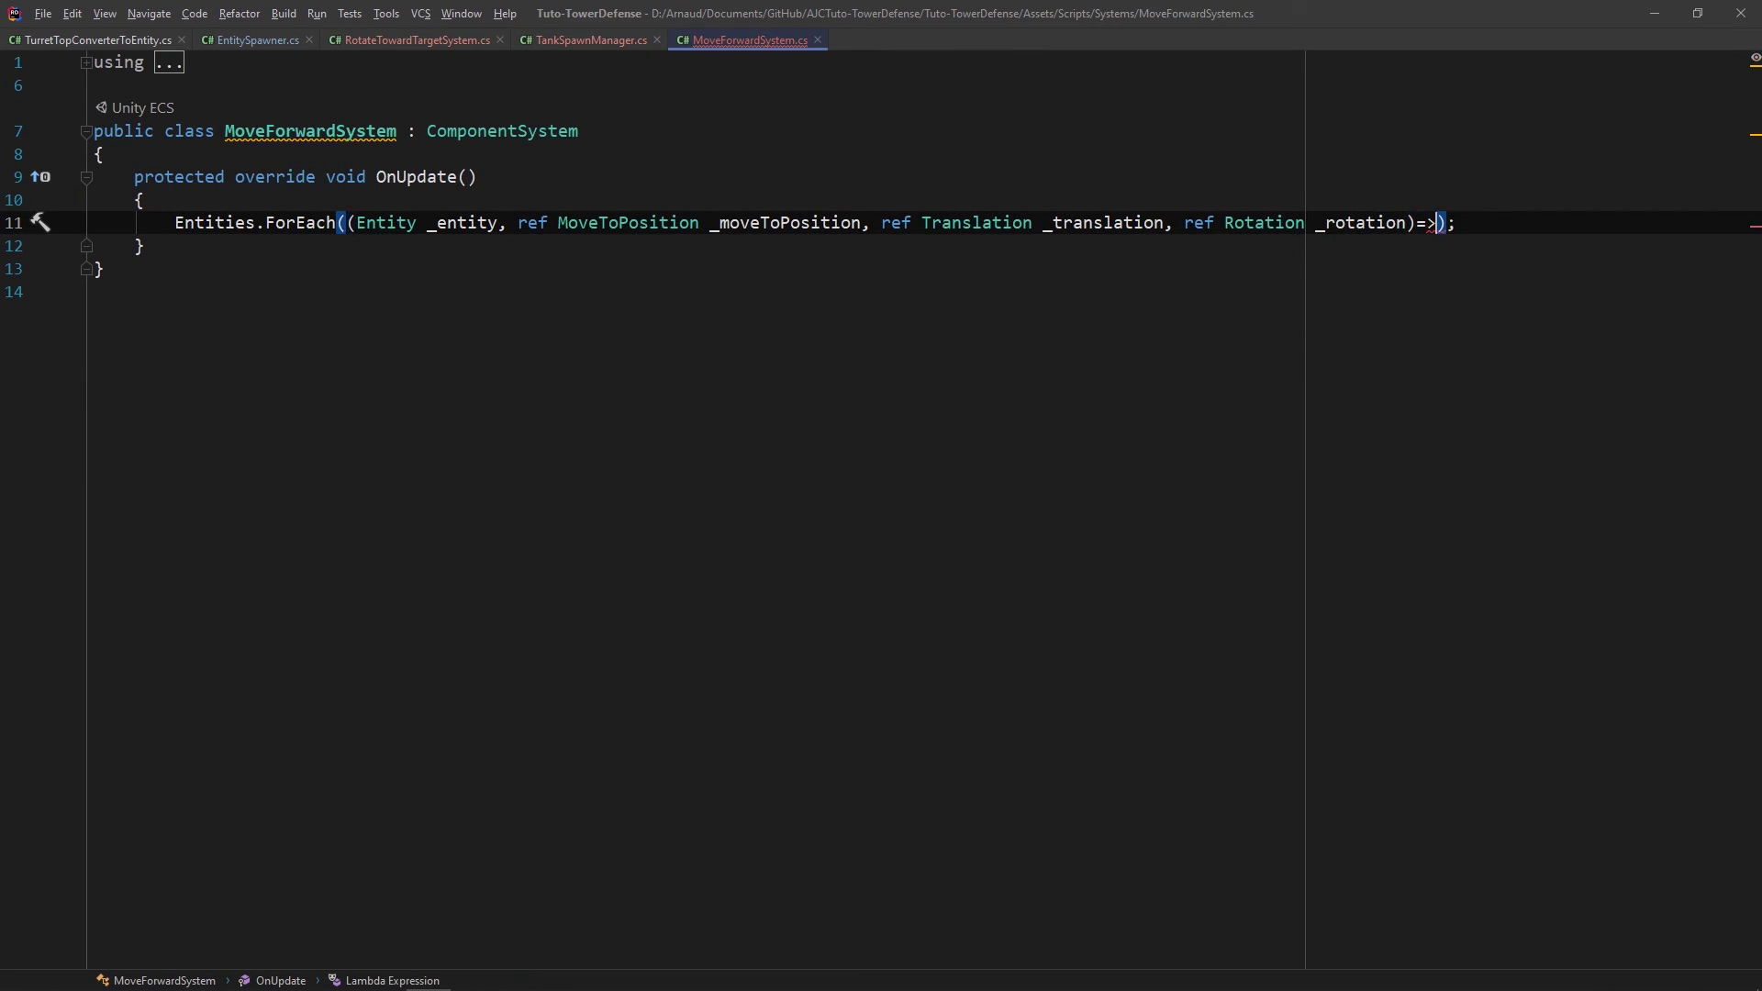
type("{")
key("Return")
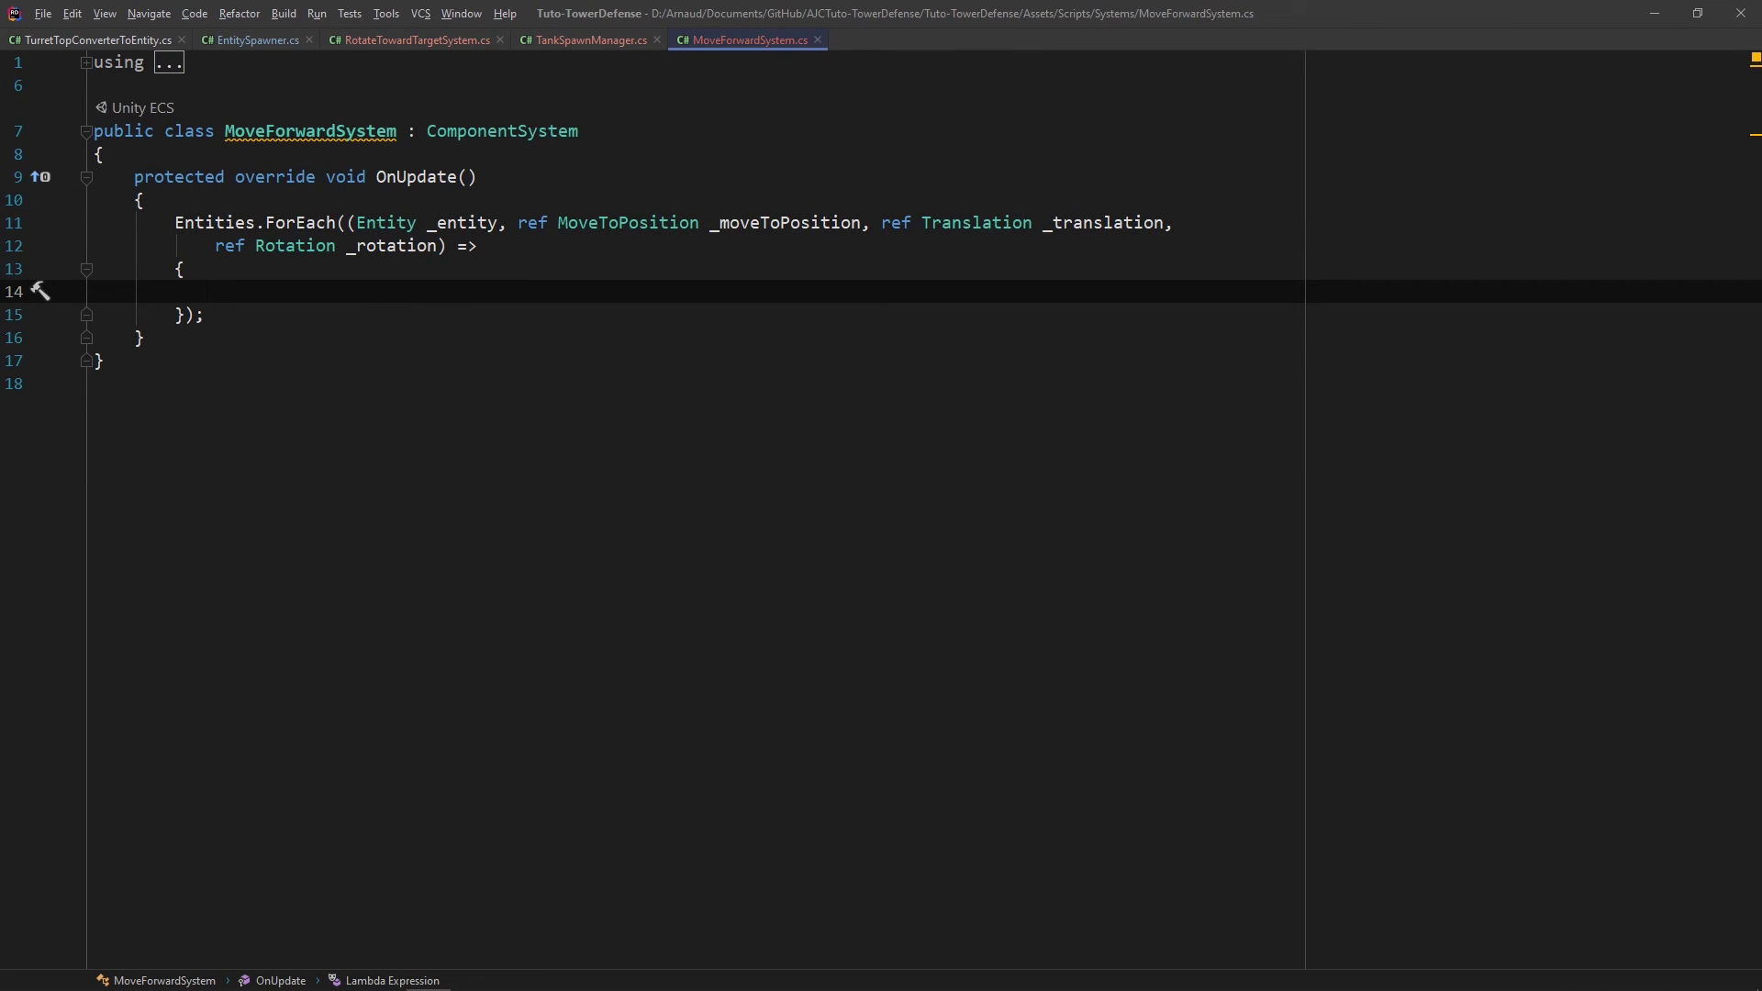
Step: Import Unity.Mathematics and compute float3 directionOfMove = math.mul(_rotation.Value, Vector3.forward)
type("float3 directionOfMove")
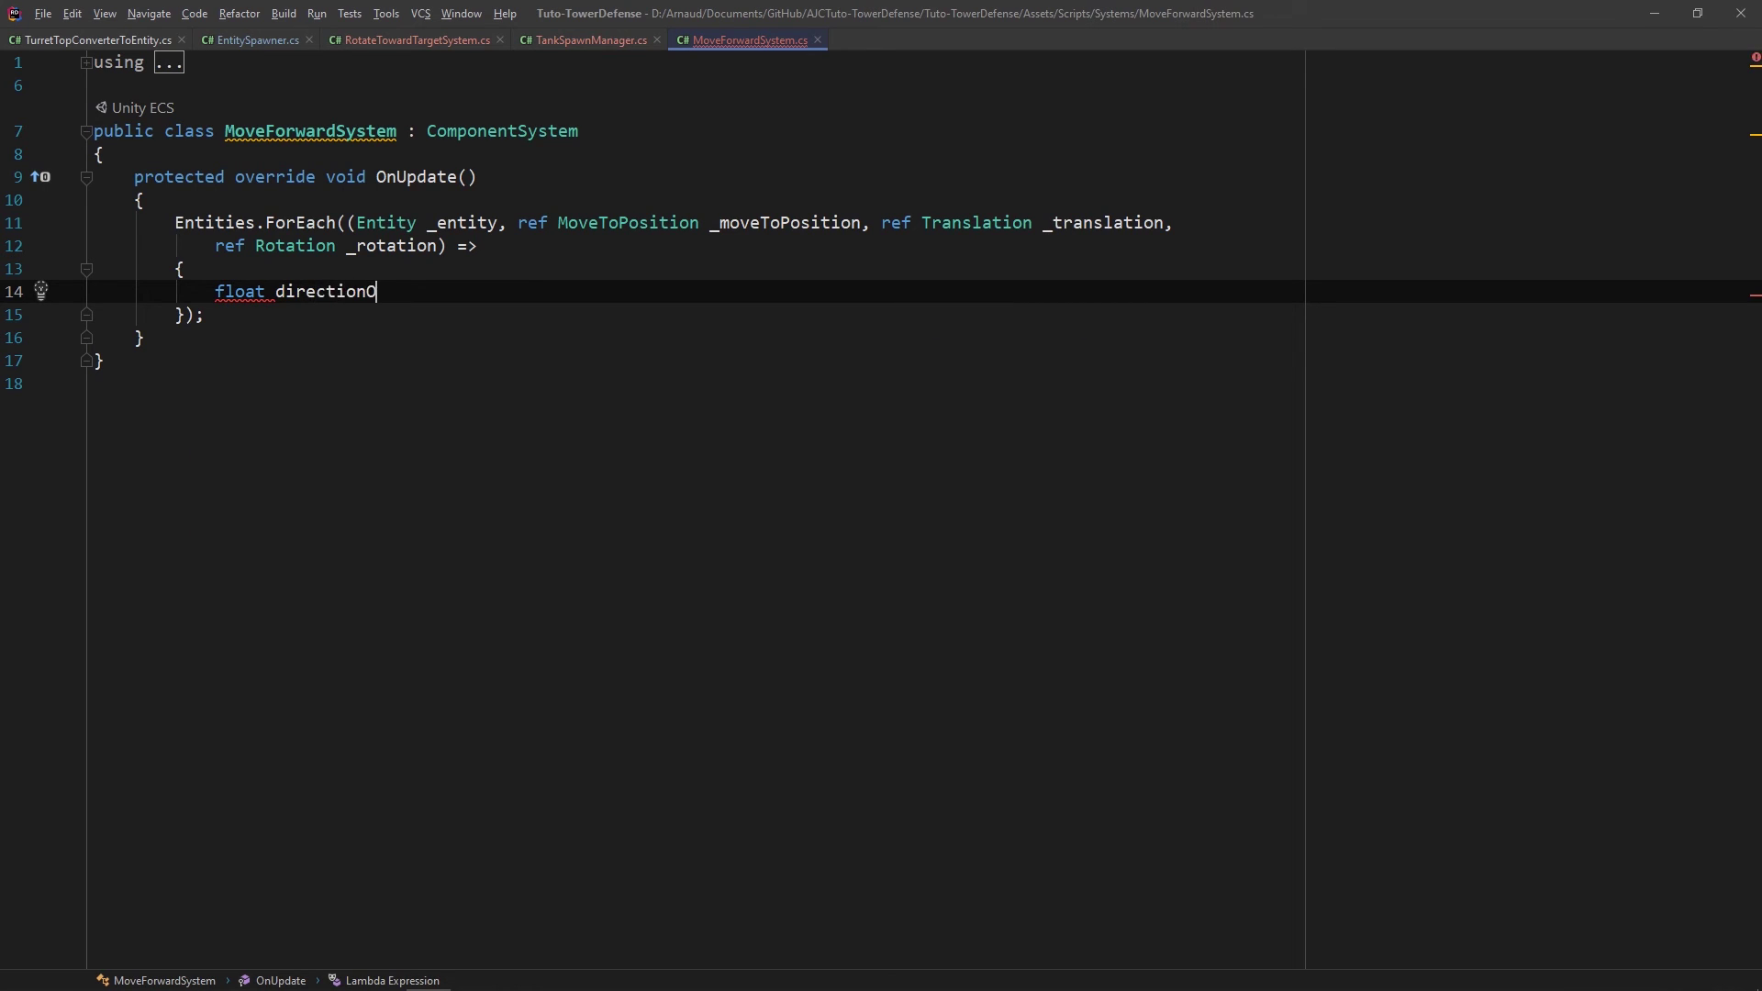
type(" =")
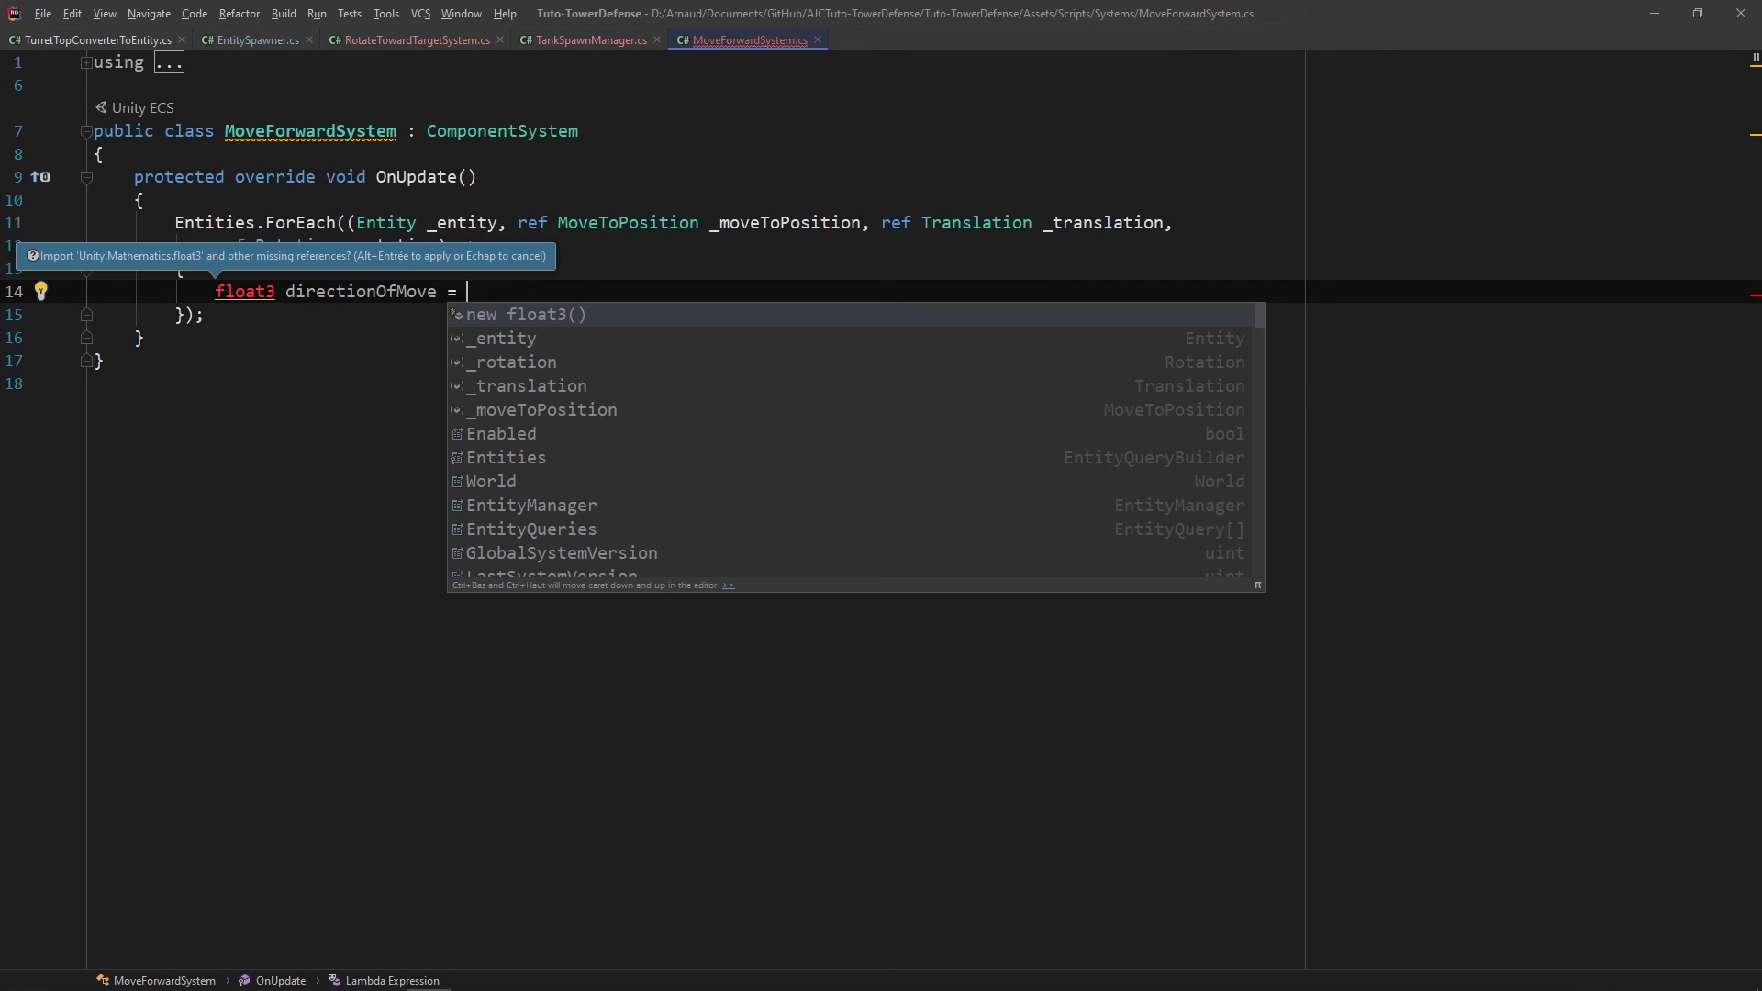
key("Escape")
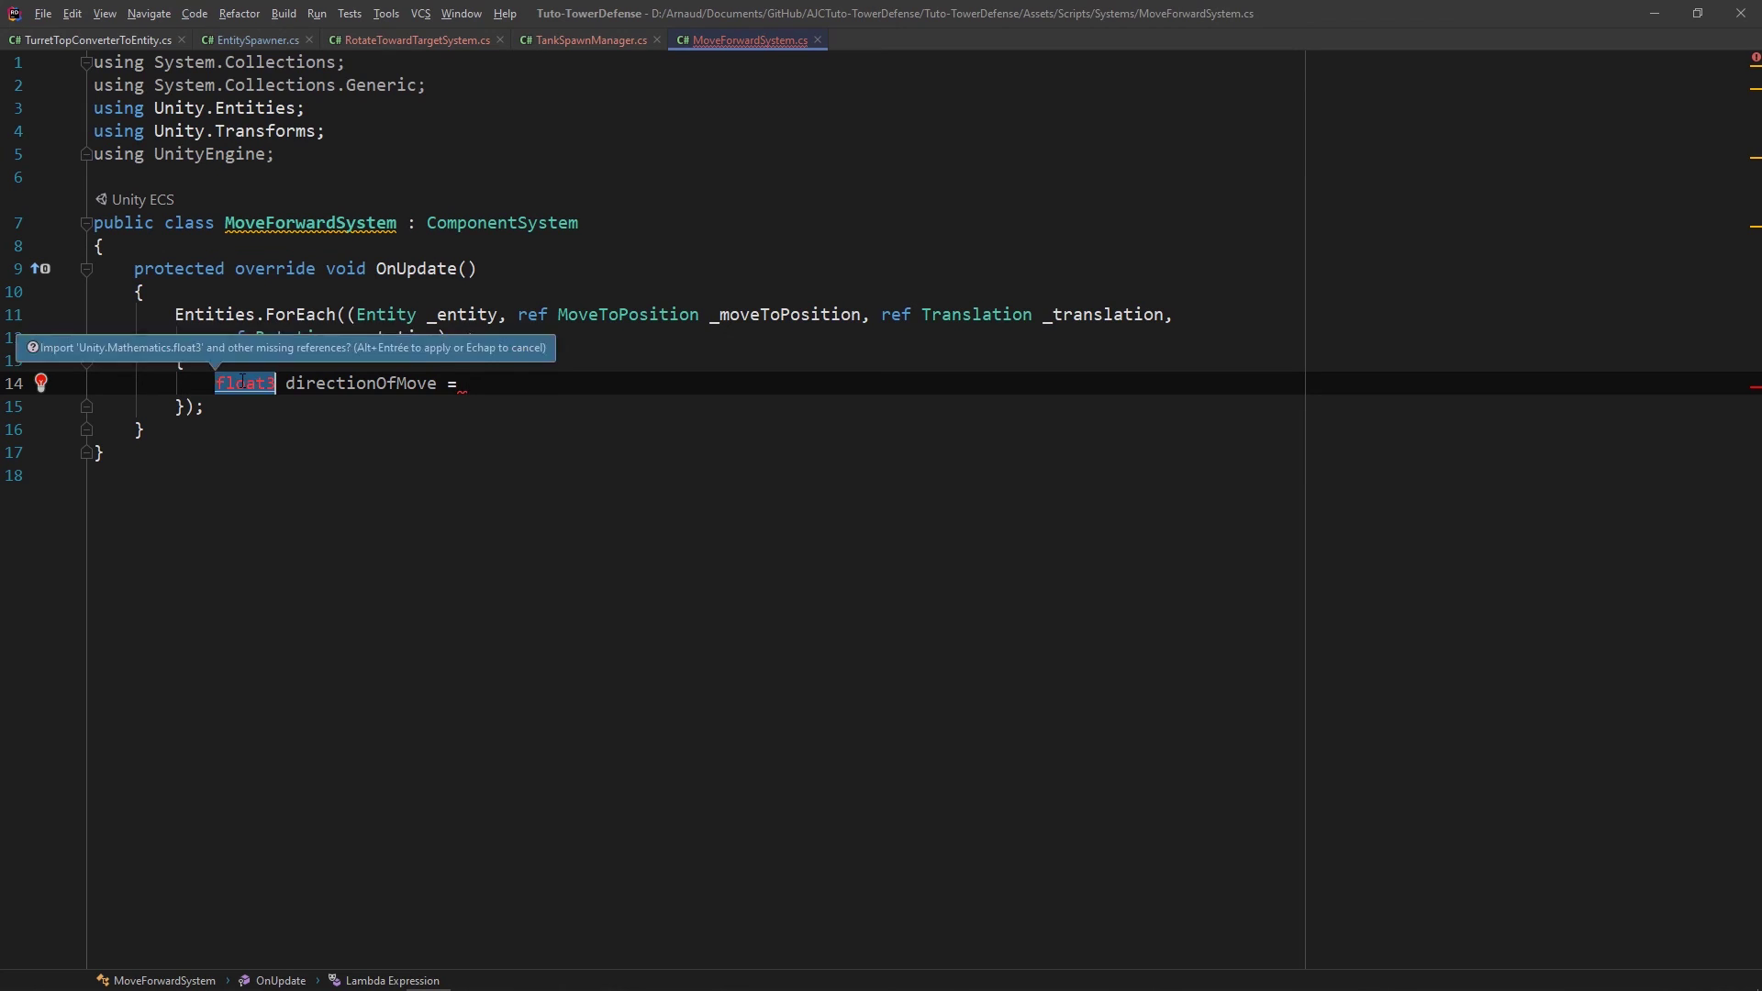
key("alt+Return")
type(" math.")
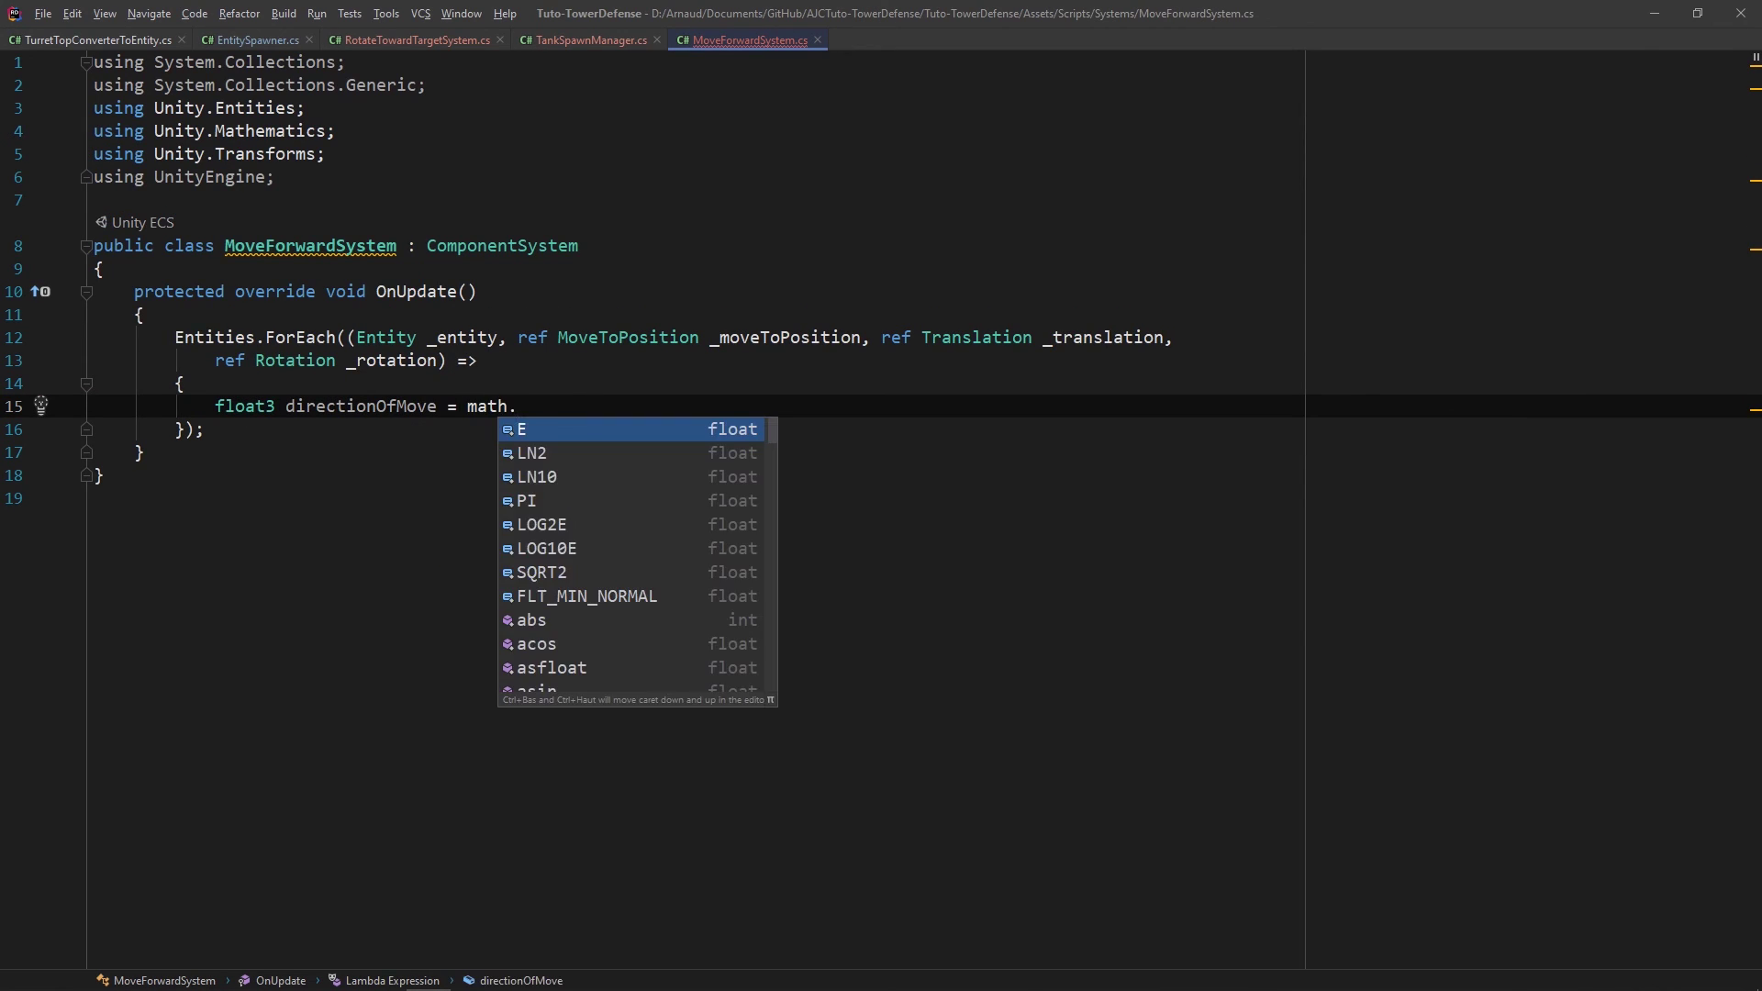
type("mul(_rotatio")
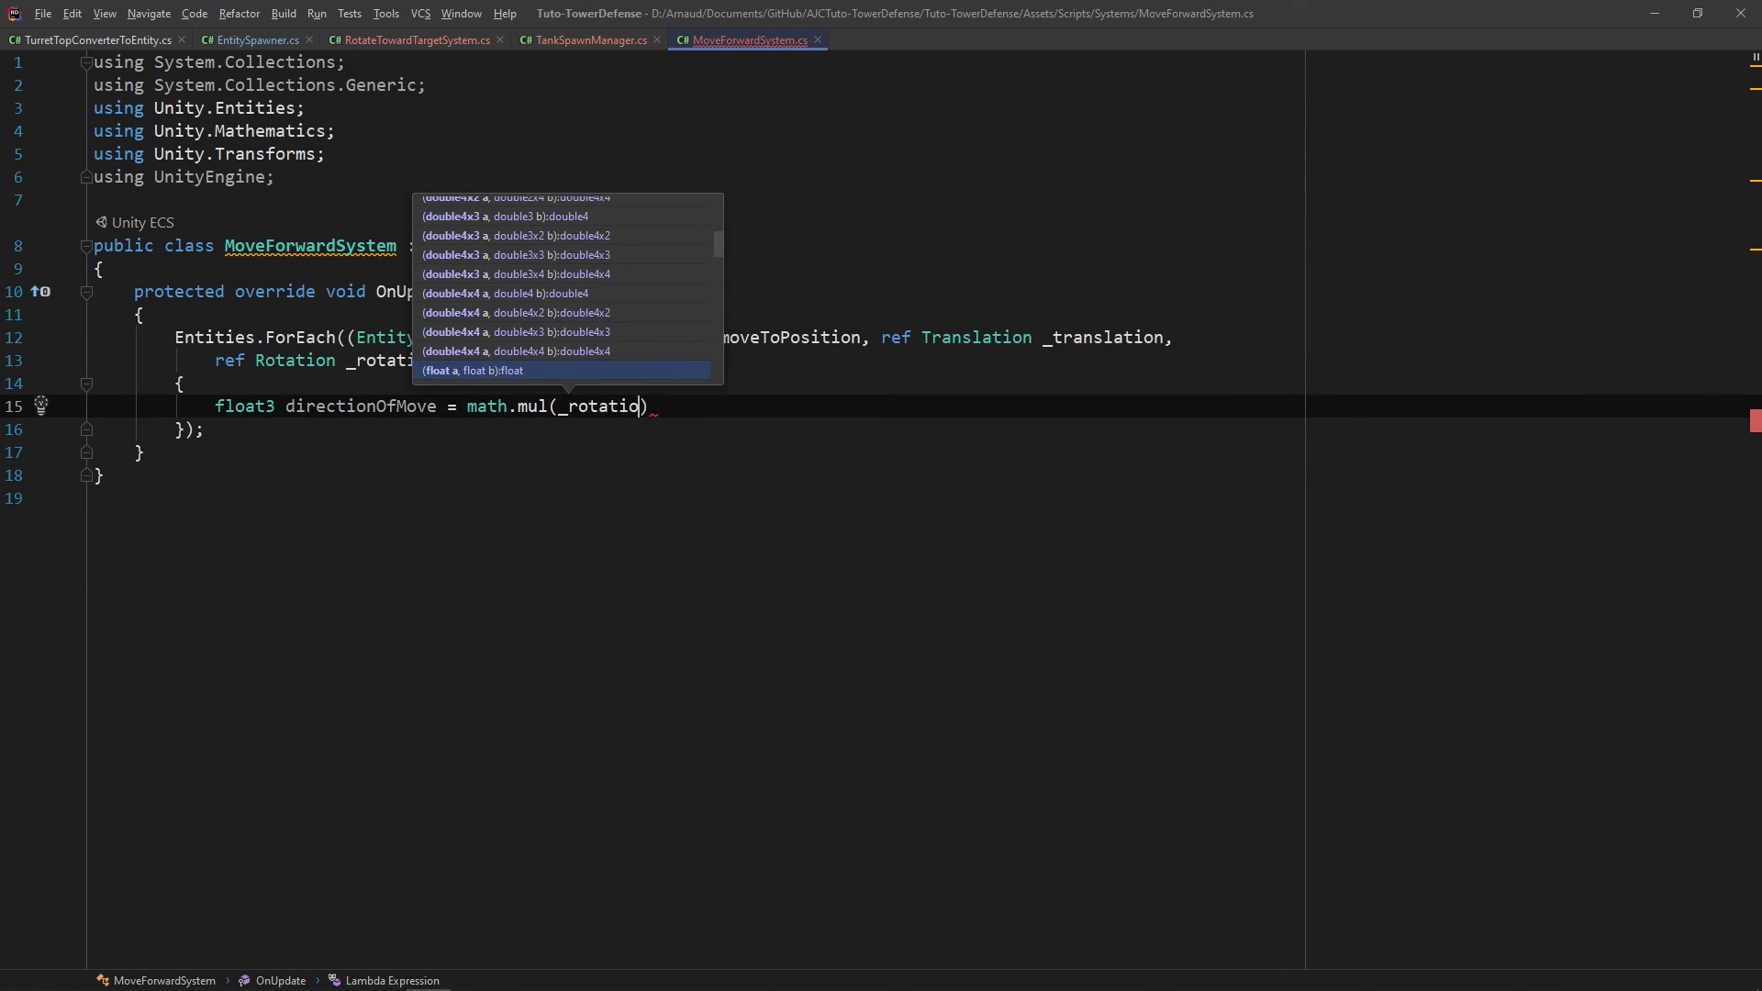
type("n.Value, Vector3.forward)")
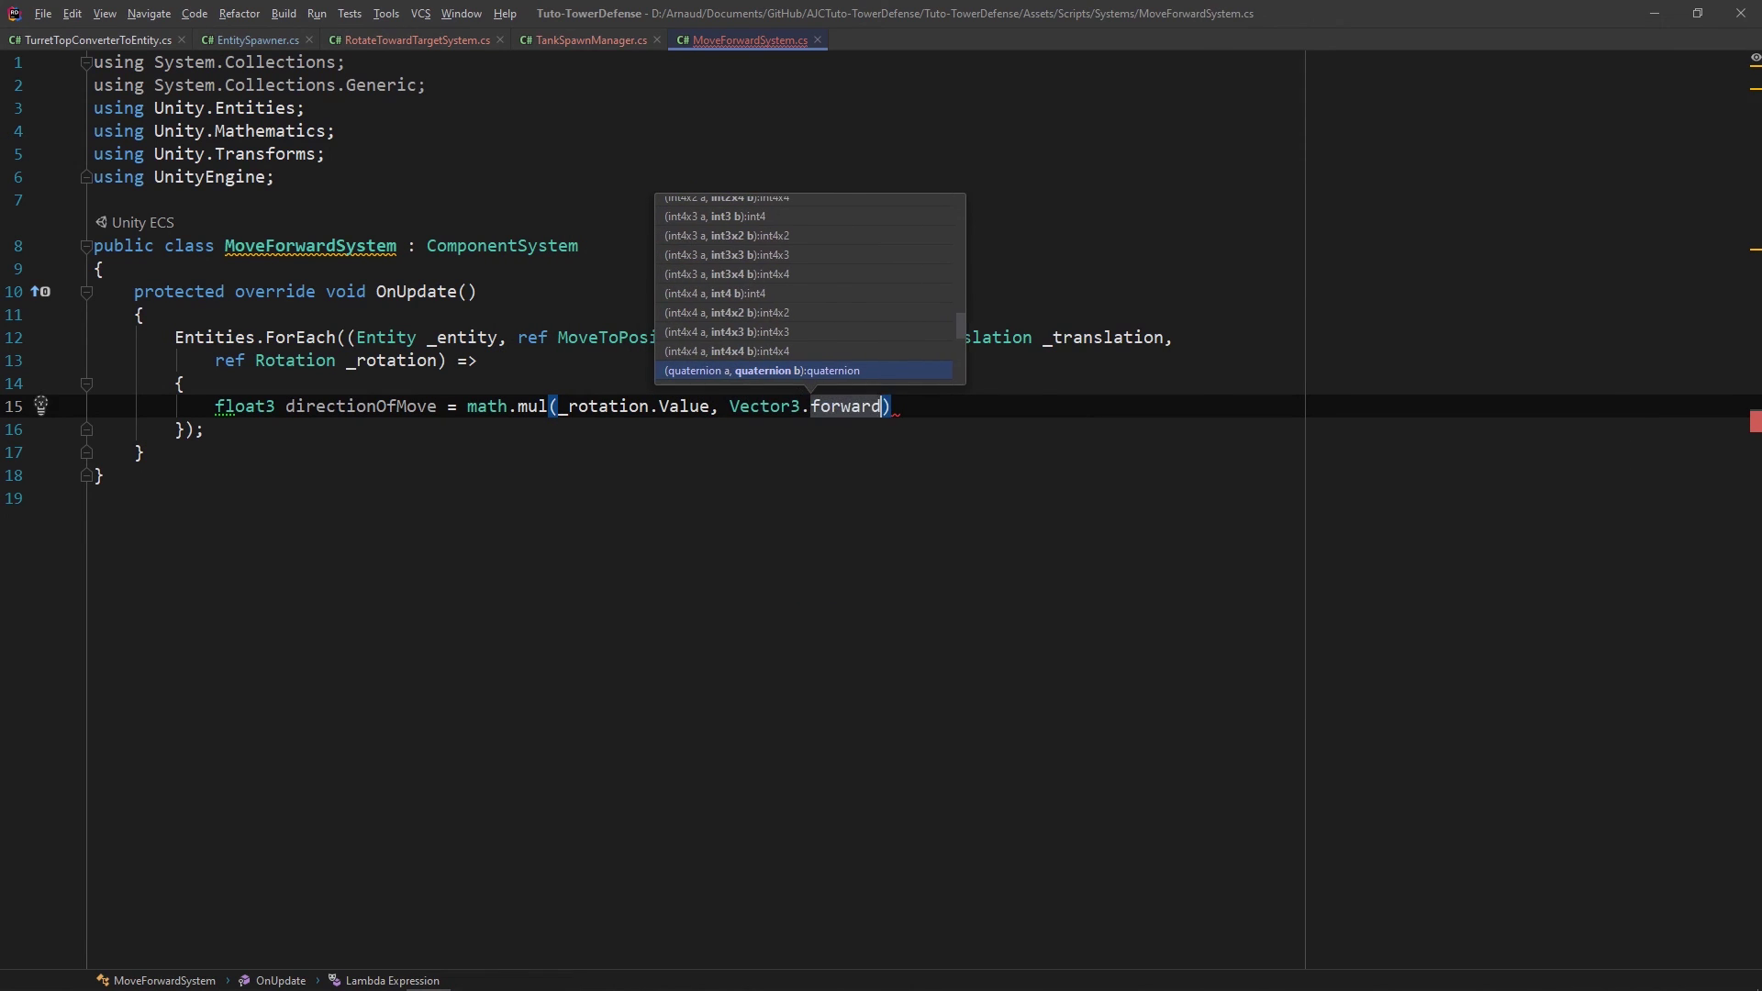
type(";")
key("Return")
Step: Add _translation.Value += directionOfMove * _moveToPosition.m_speed * Time.deltaTime
type("_tr")
key("Return")
type(".Value")
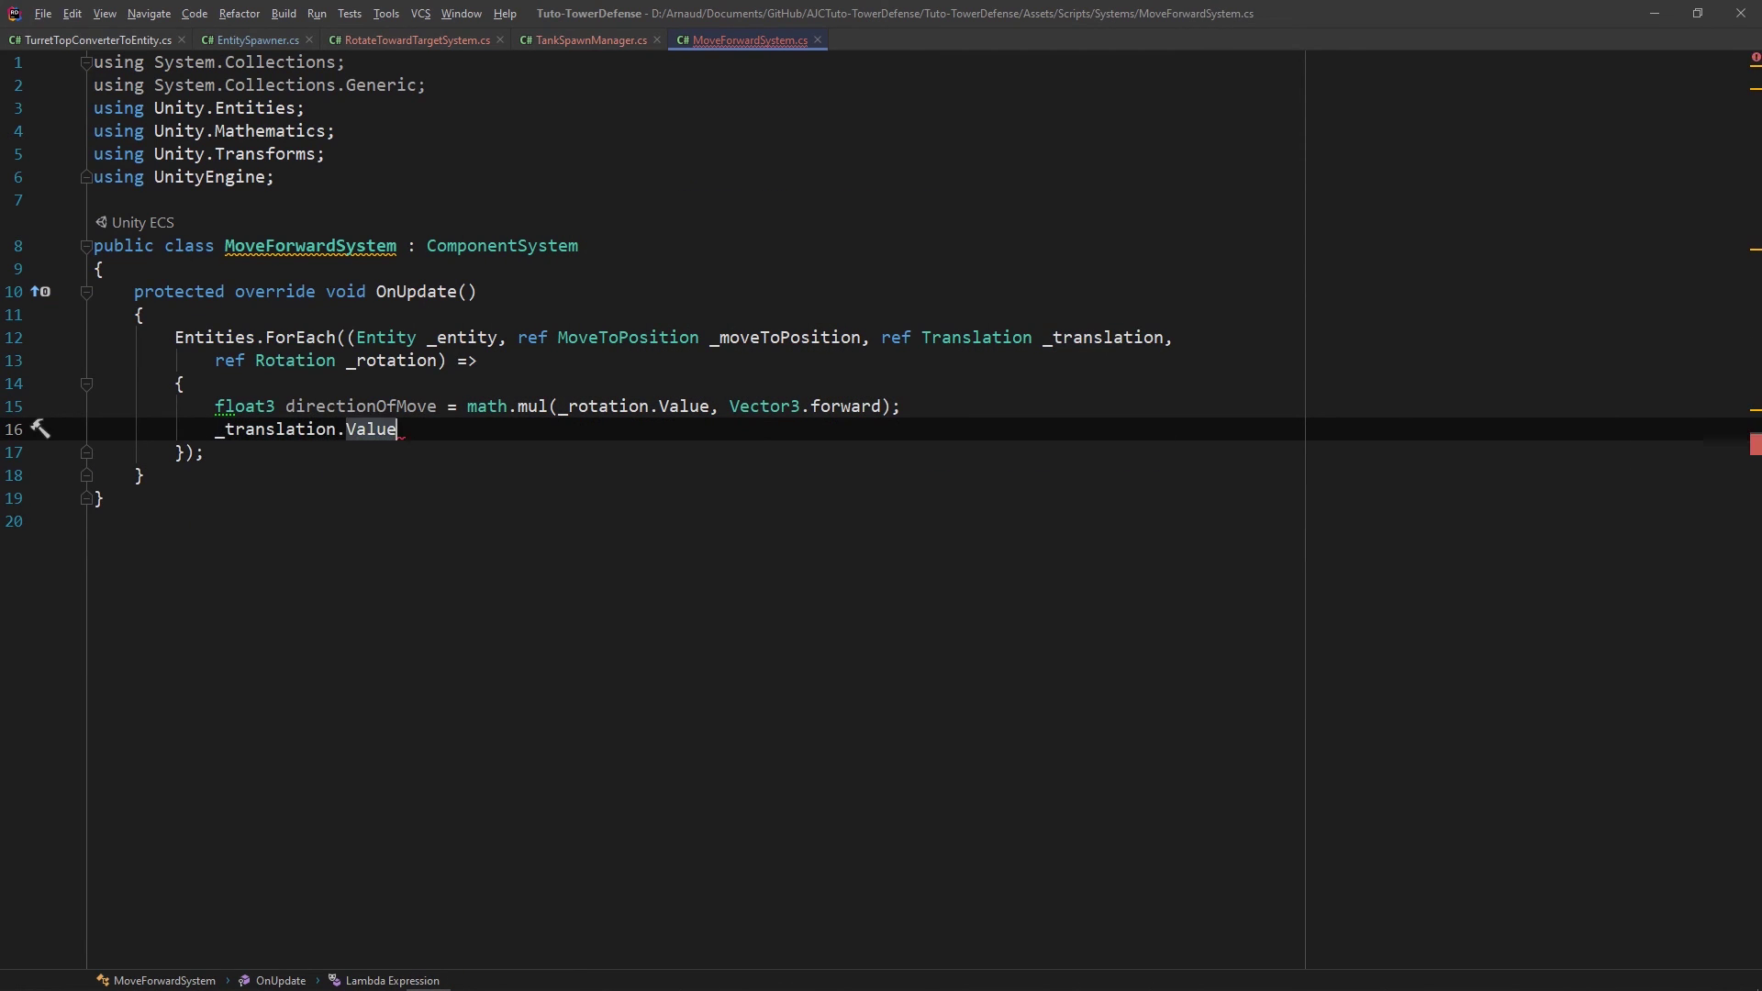
type(" +=")
key("Return")
type("* _m")
key("Return")
type(".")
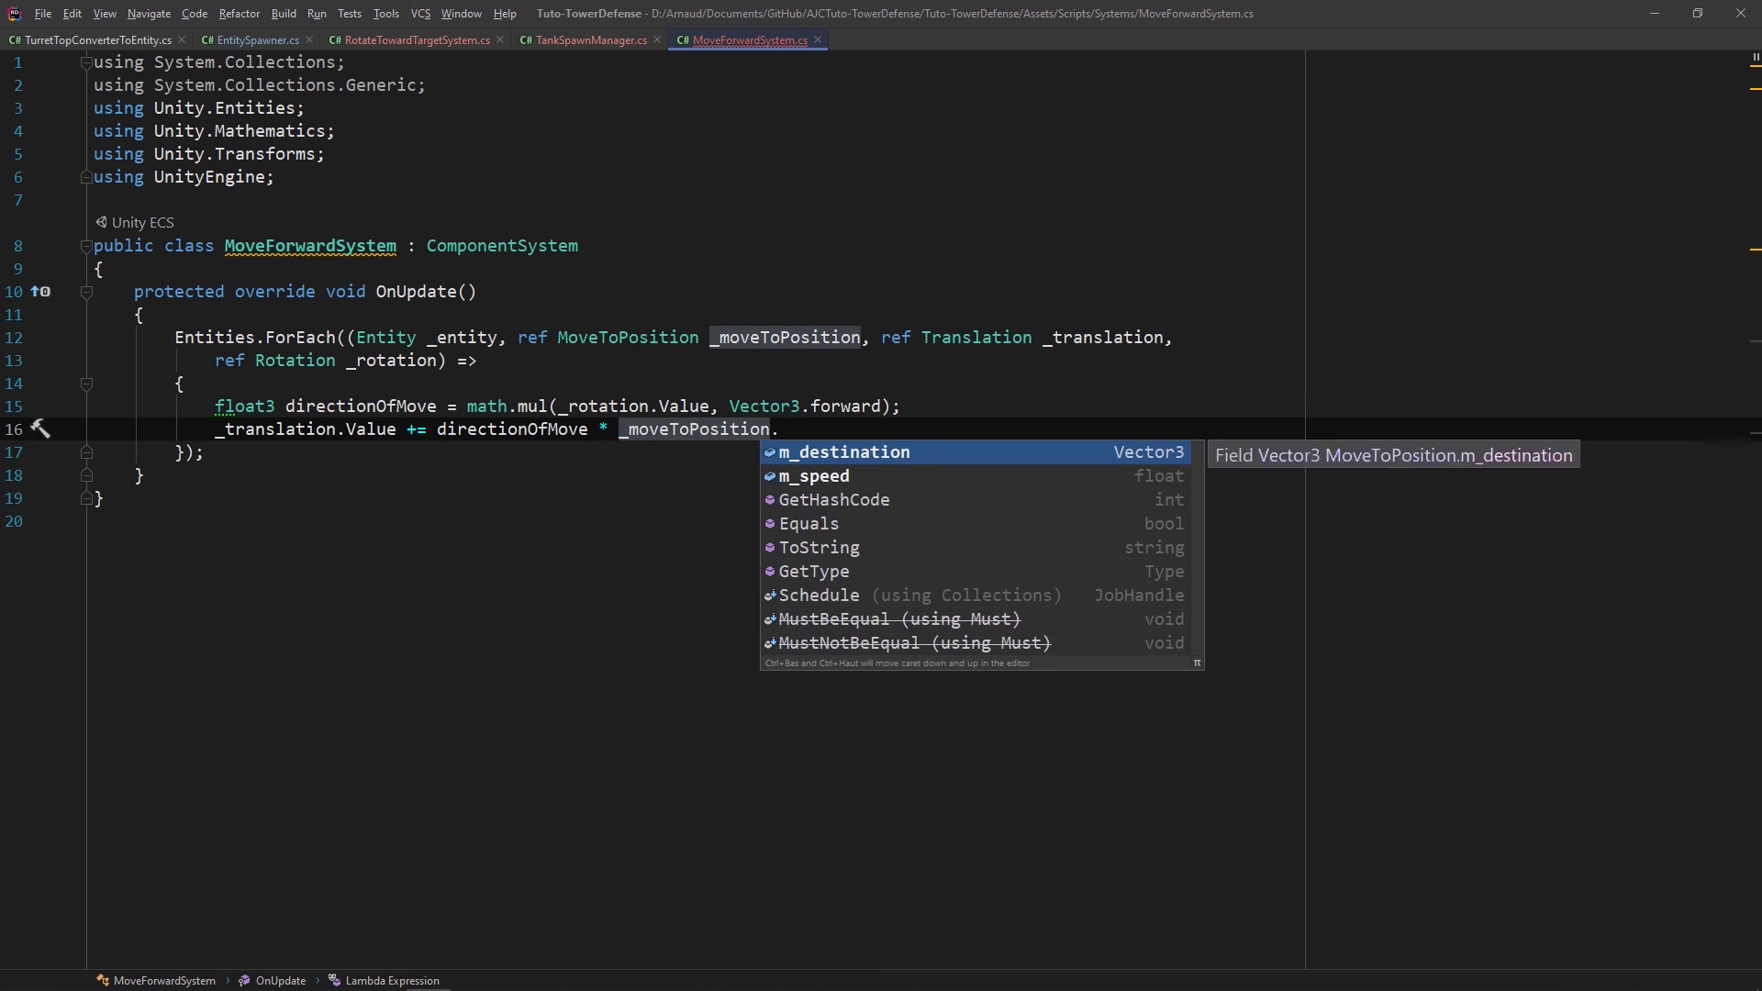
key("Down")
key("Return")
type("Time.de")
key("Return")
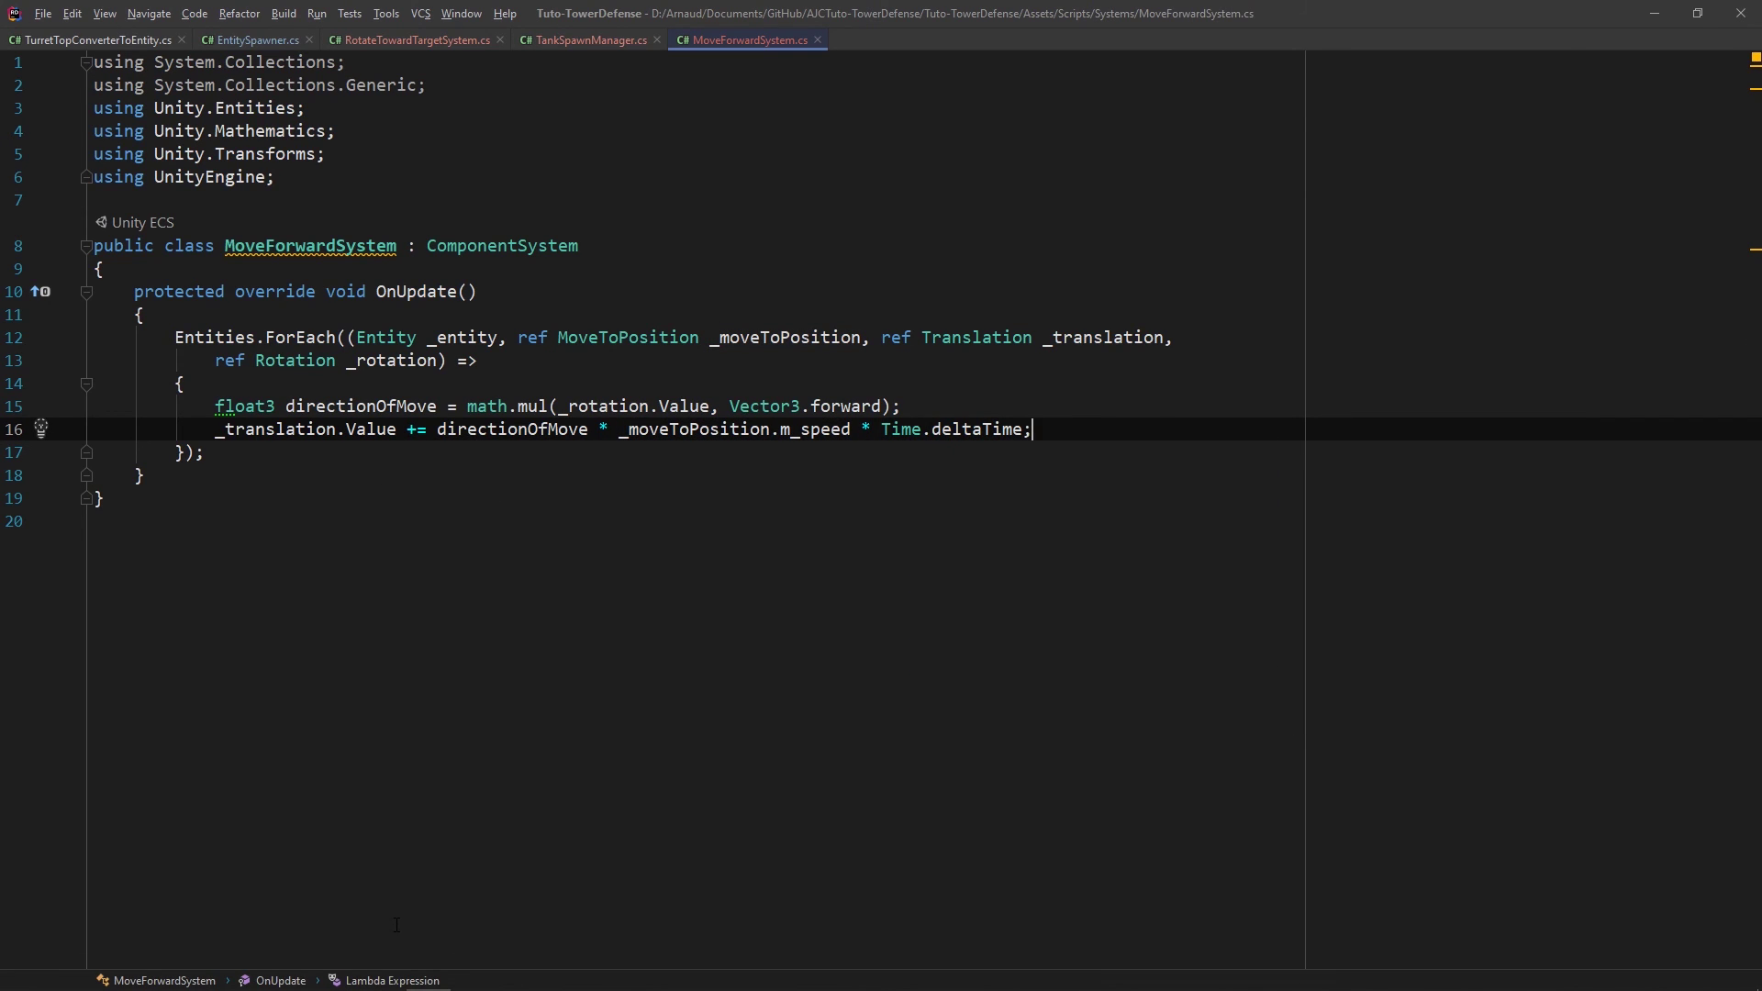
Step: Play-test the scene in Unity to watch the tanks spawn and drive forward, then stop
left_click(251, 975)
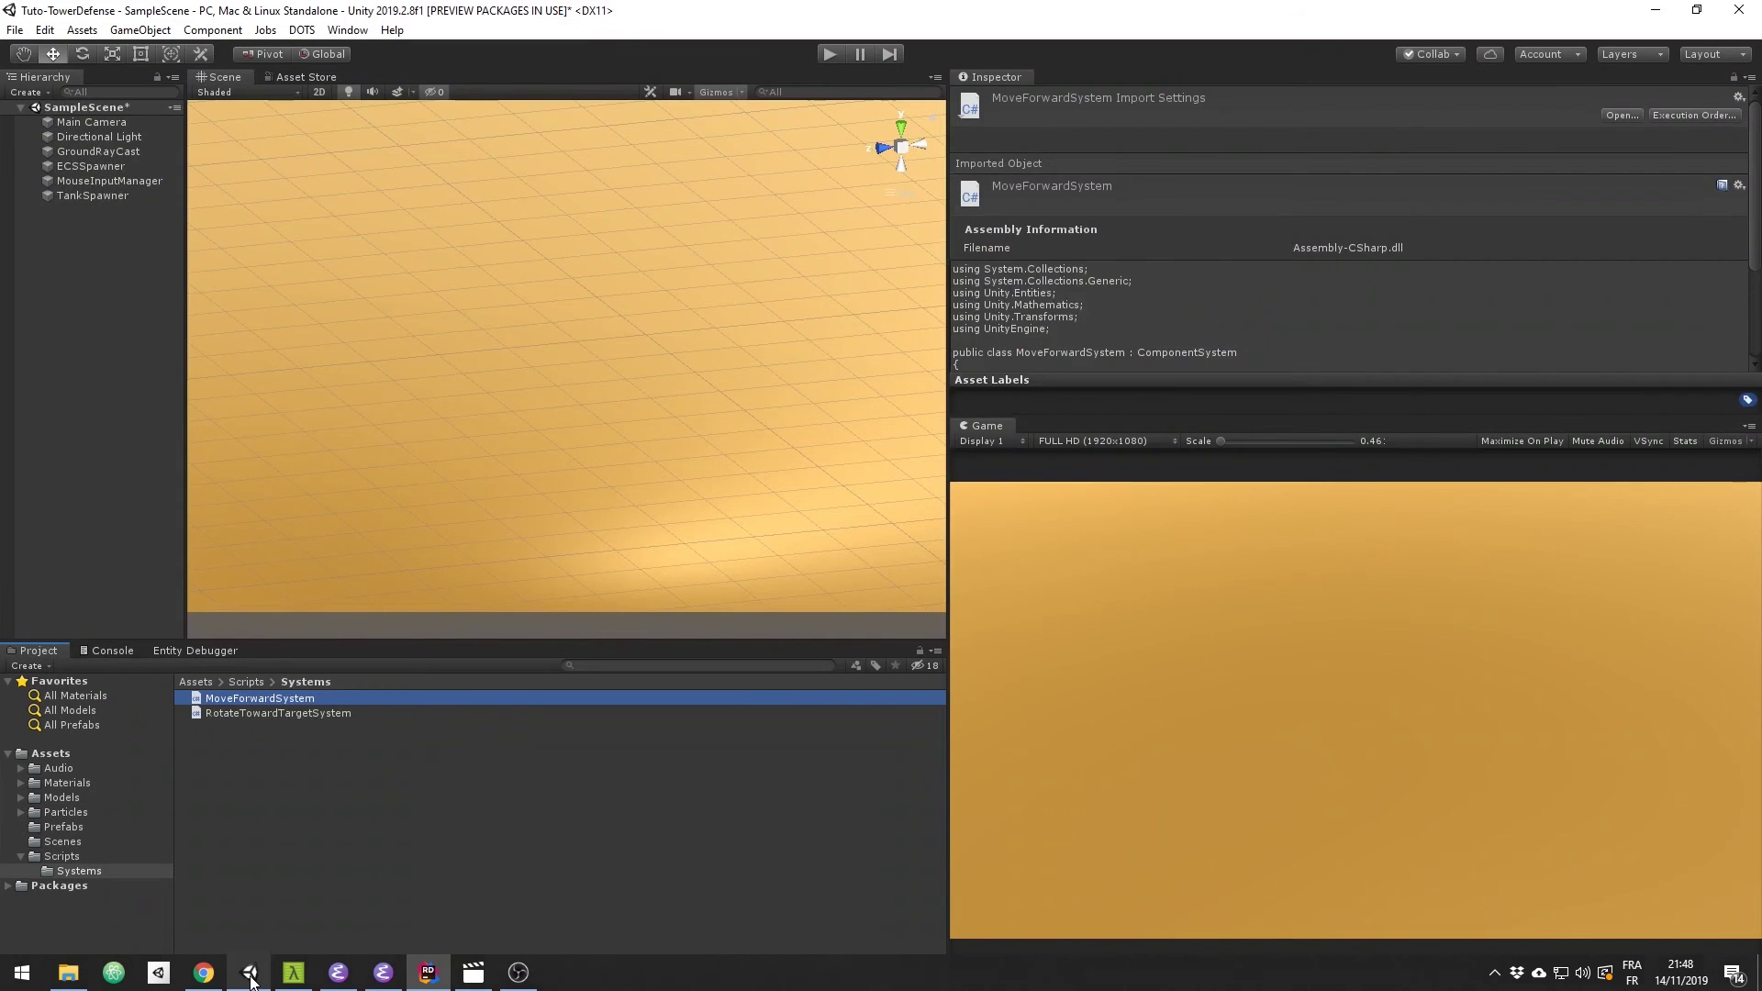
left_click(832, 54)
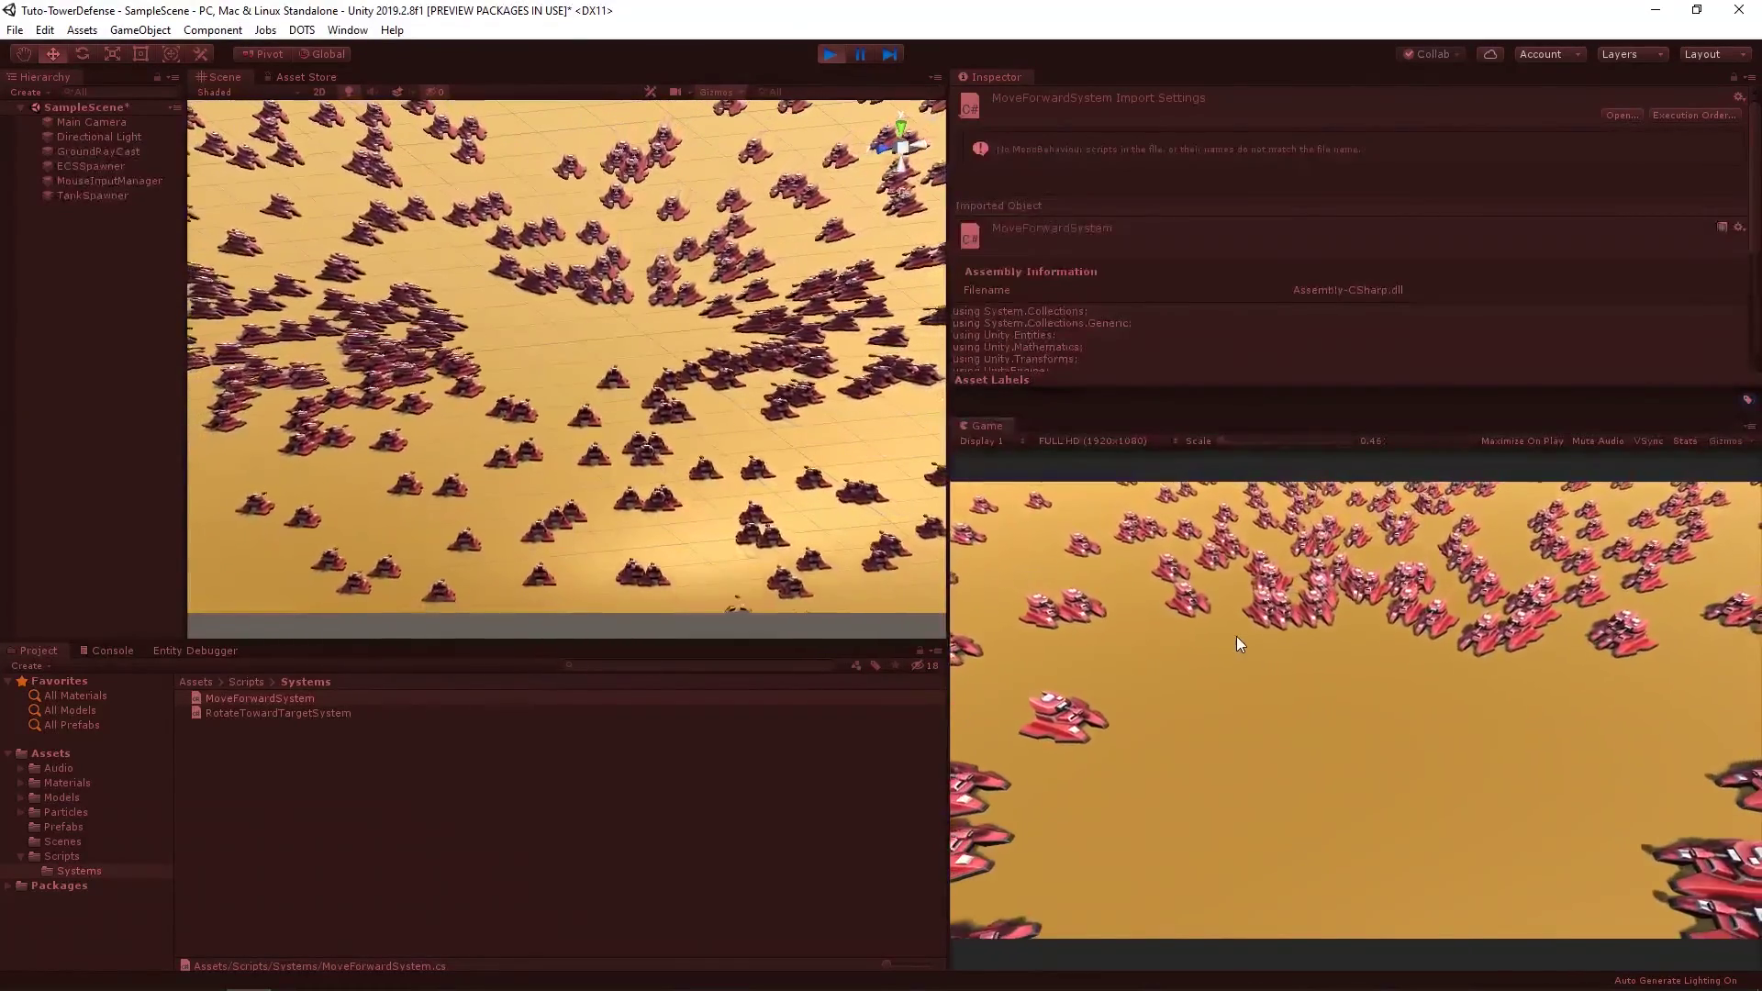
left_click(831, 57)
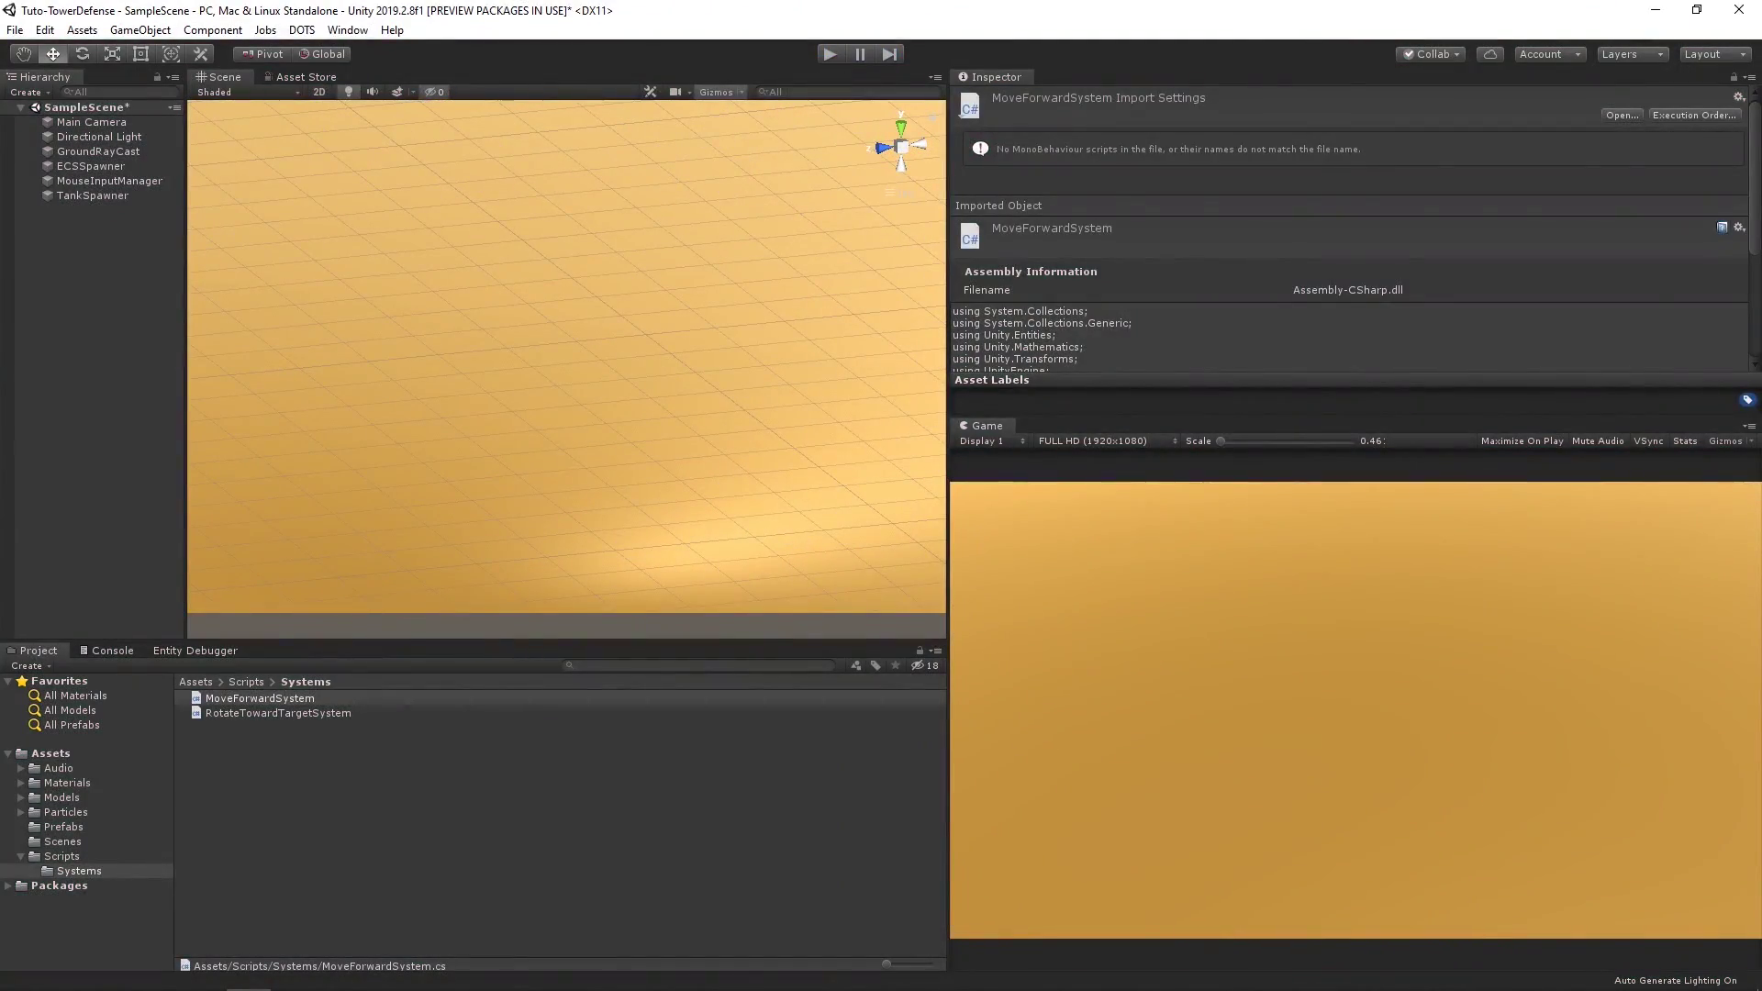